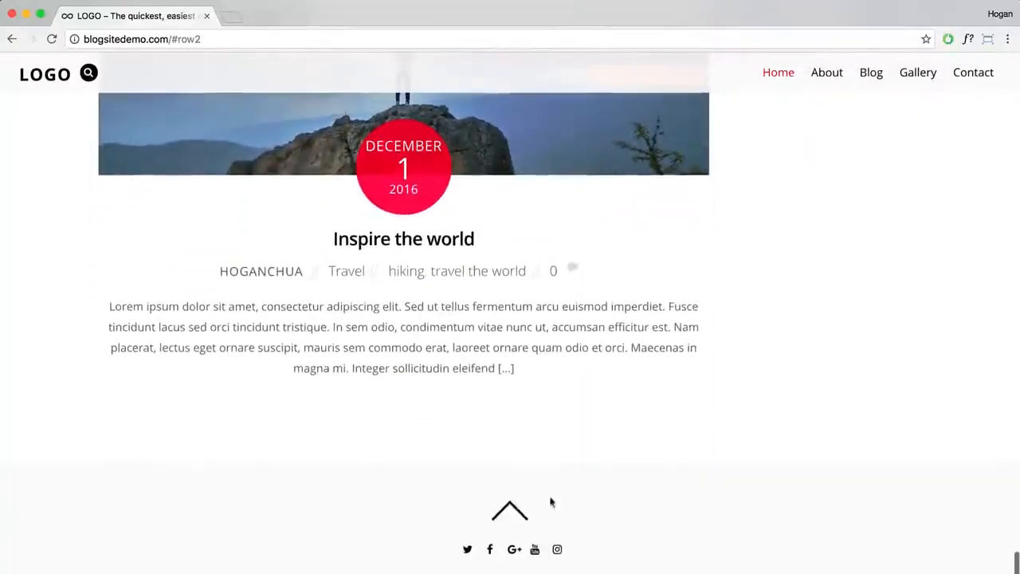
Scroll down through the logged-in blog homepage, then return to its top
{"action": "left_click", "coordinate": [512, 505]}
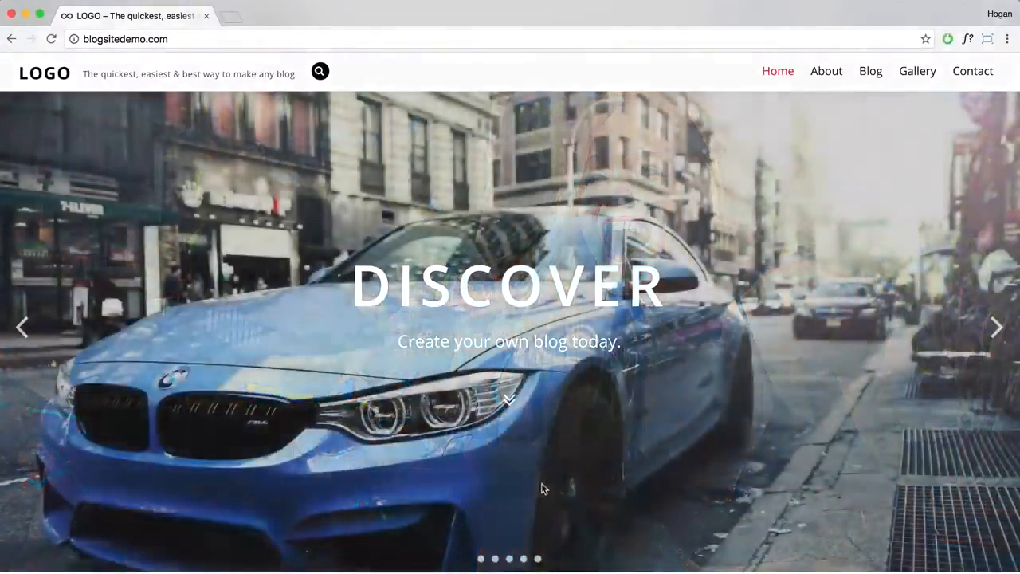
{"action": "scroll", "coordinate": [541, 490], "scroll_direction": "down", "scroll_amount": 3}
{"action": "scroll", "coordinate": [542, 490], "scroll_direction": "down", "scroll_amount": 10}
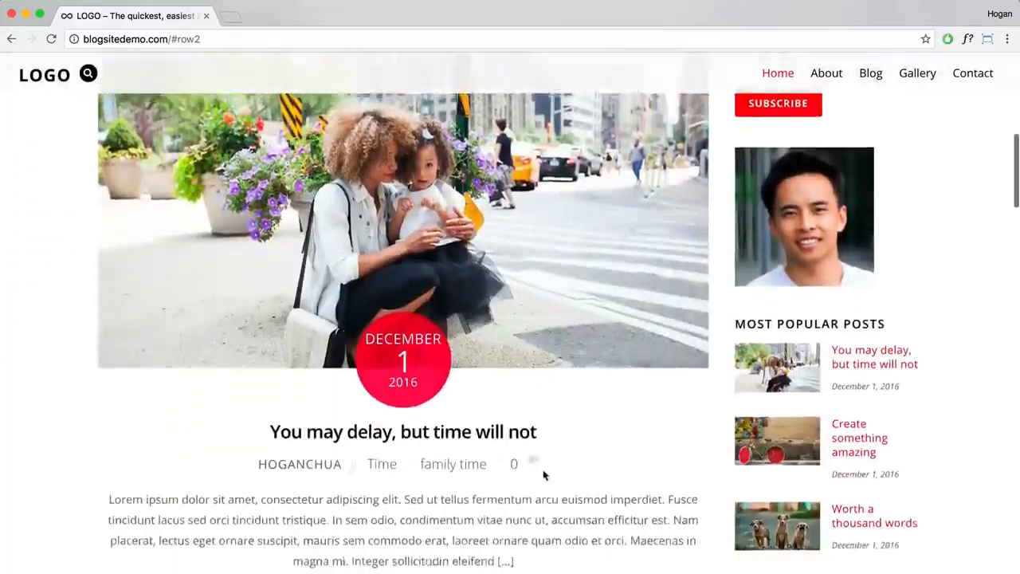
{"action": "scroll", "coordinate": [546, 476], "scroll_direction": "down", "scroll_amount": 6}
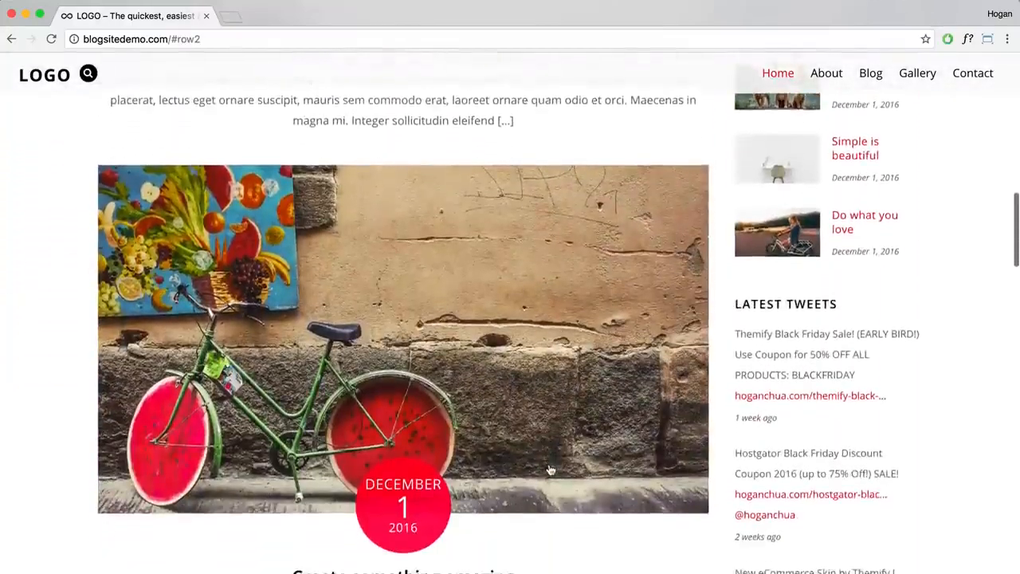
{"action": "scroll", "coordinate": [550, 470], "scroll_direction": "down", "scroll_amount": 8}
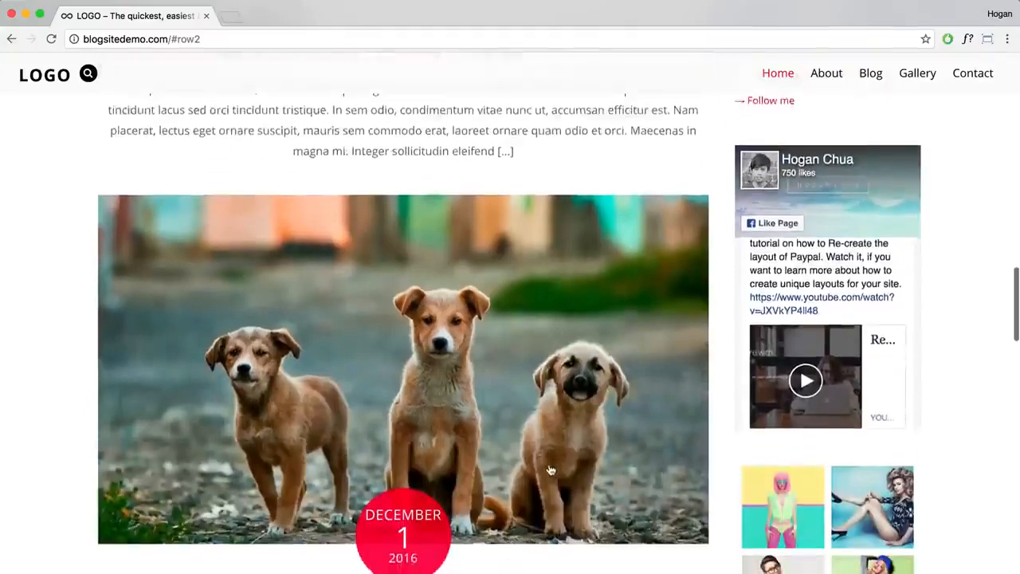
{"action": "scroll", "coordinate": [550, 470], "scroll_direction": "down", "scroll_amount": 7}
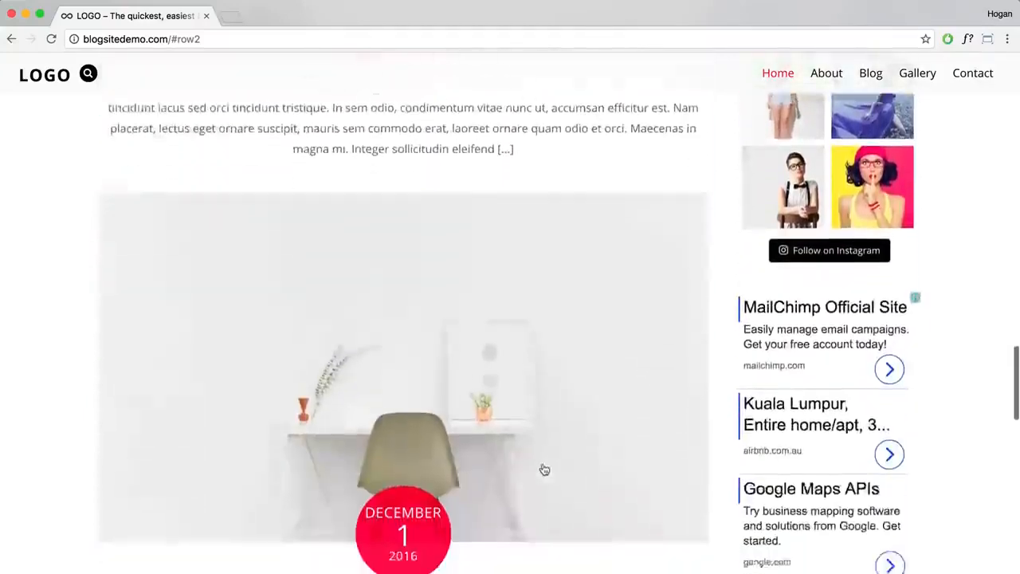
{"action": "scroll", "coordinate": [546, 469], "scroll_direction": "down", "scroll_amount": 14}
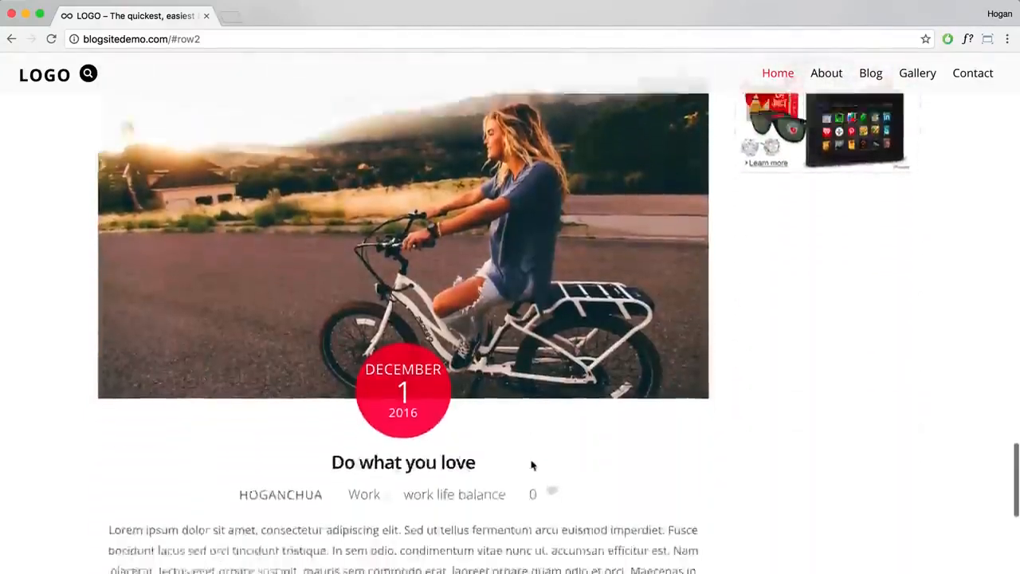
{"action": "scroll", "coordinate": [534, 466], "scroll_direction": "down", "scroll_amount": 9}
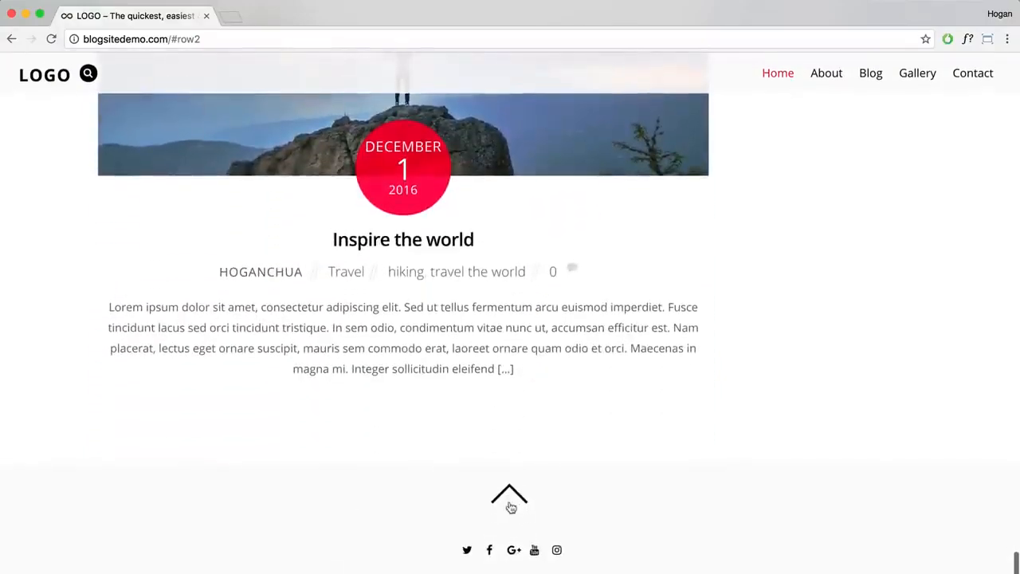
{"action": "left_click", "coordinate": [511, 506]}
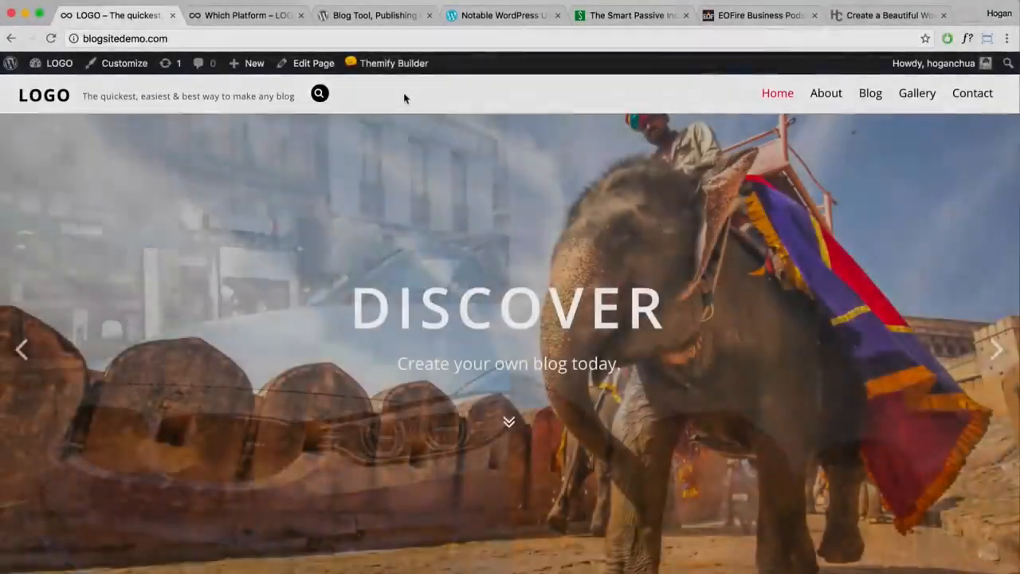
Turn on Themify Builder, drop a Gallery module onto the hero row, and open that row's options
{"action": "mouse_move", "coordinate": [394, 66]}
{"action": "left_click", "coordinate": [382, 88]}
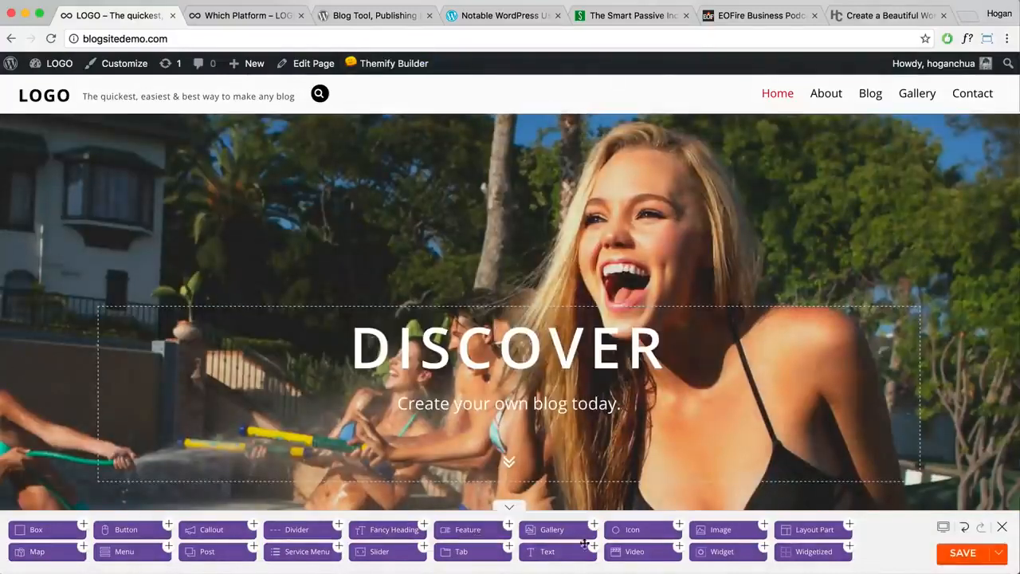
{"action": "left_click_drag", "start_coordinate": [555, 529], "coordinate": [593, 445]}
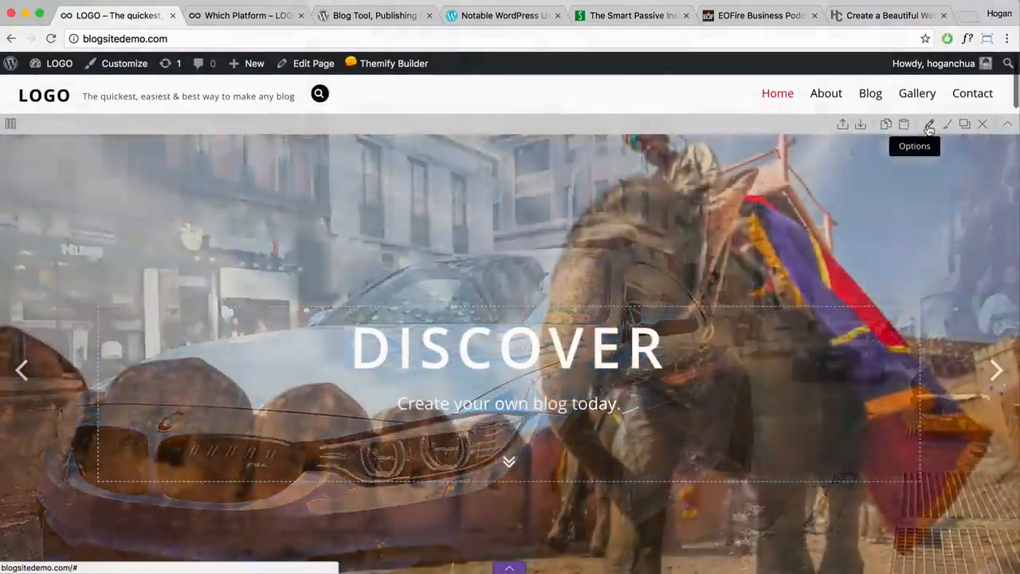
{"action": "left_click", "coordinate": [929, 126]}
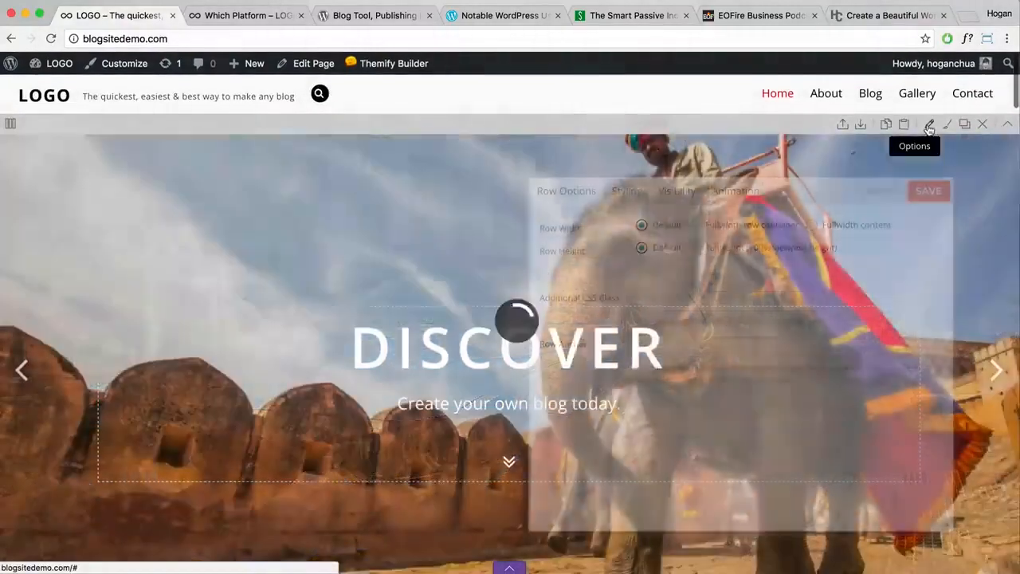
Preview Image, Gradient and Video backgrounds on the hero row, then save it as Slider
{"action": "left_click", "coordinate": [628, 193]}
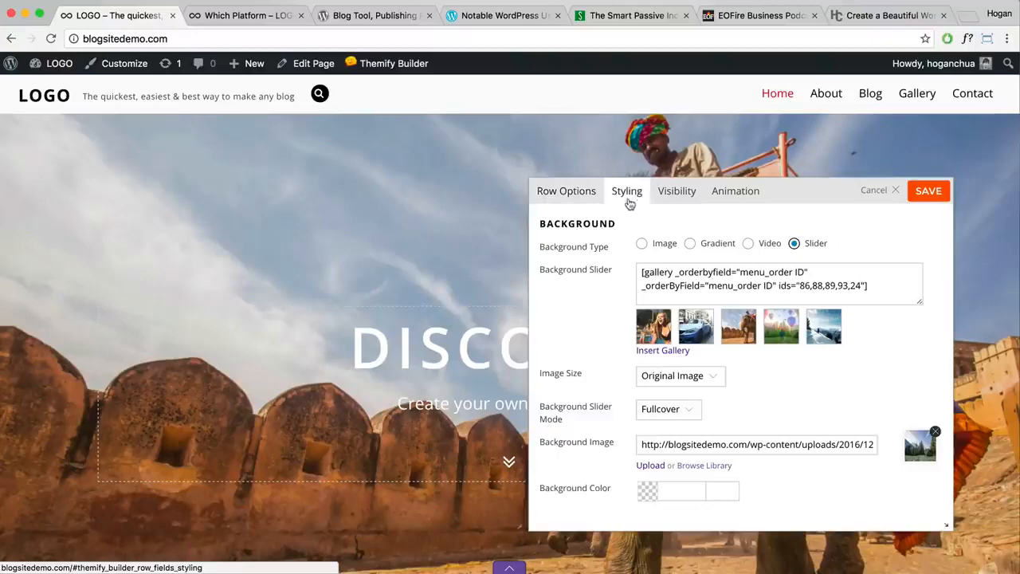
{"action": "left_click", "coordinate": [642, 245]}
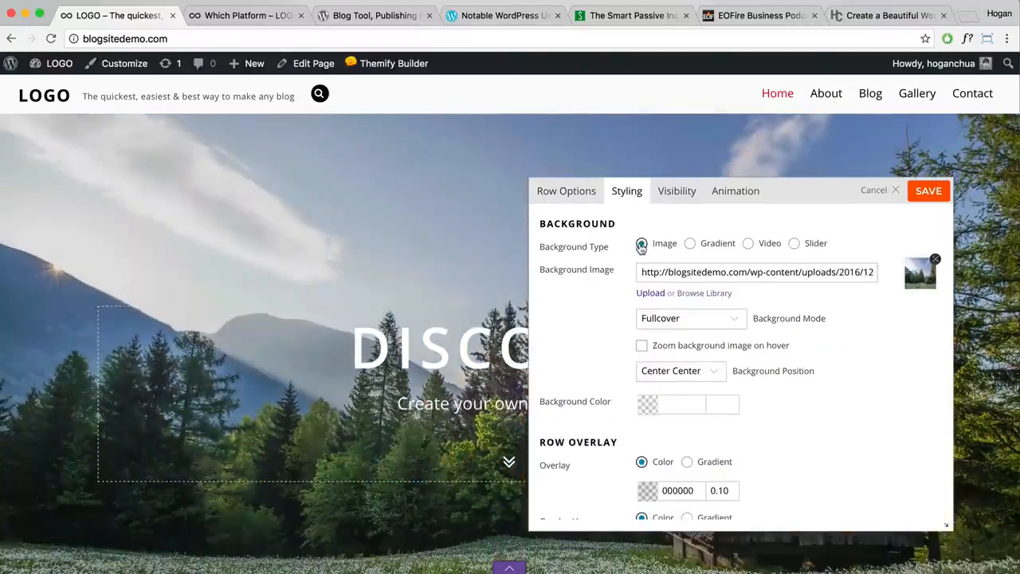
{"action": "left_click", "coordinate": [690, 244]}
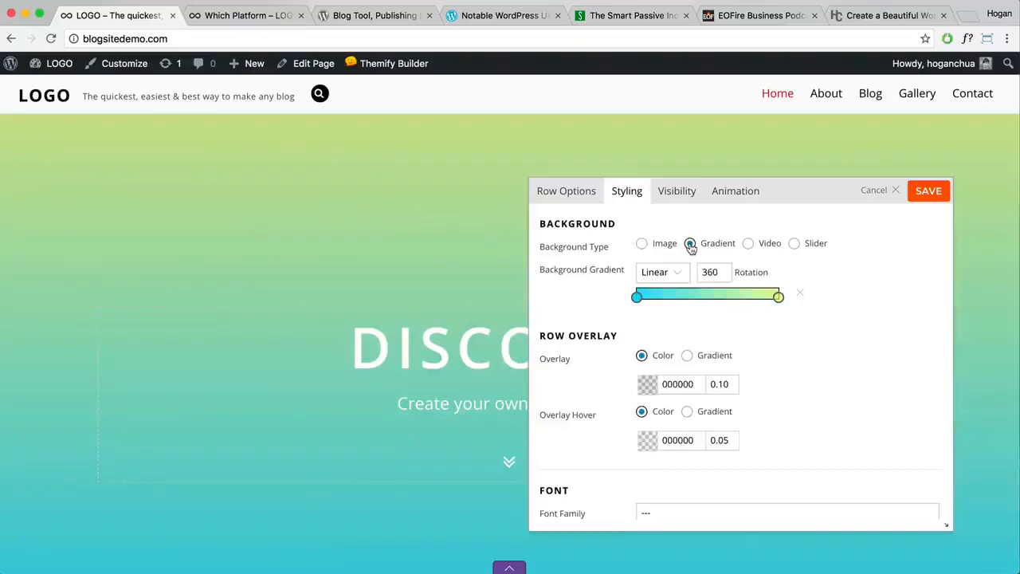
{"action": "left_click", "coordinate": [749, 244]}
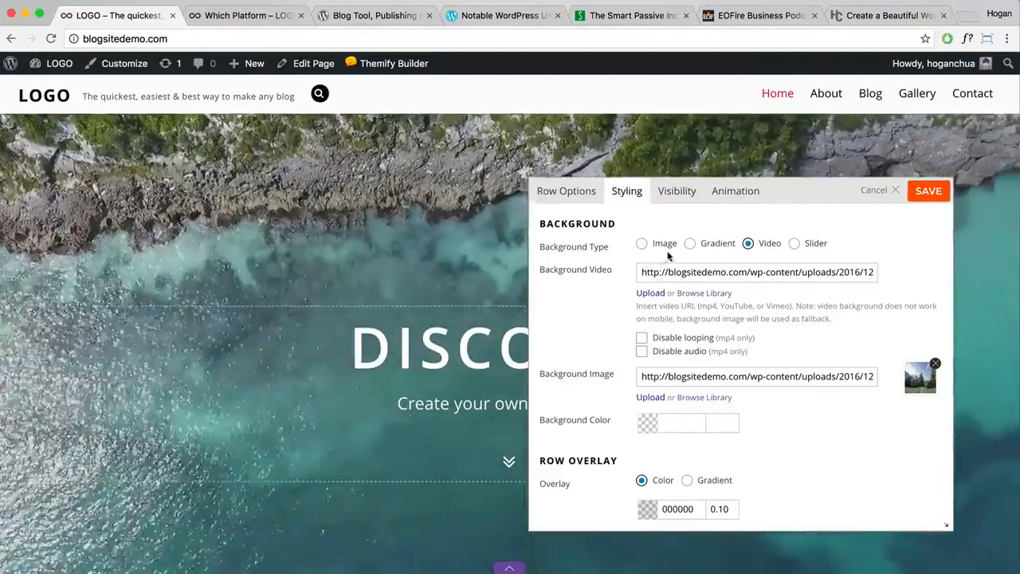
{"action": "left_click", "coordinate": [795, 244]}
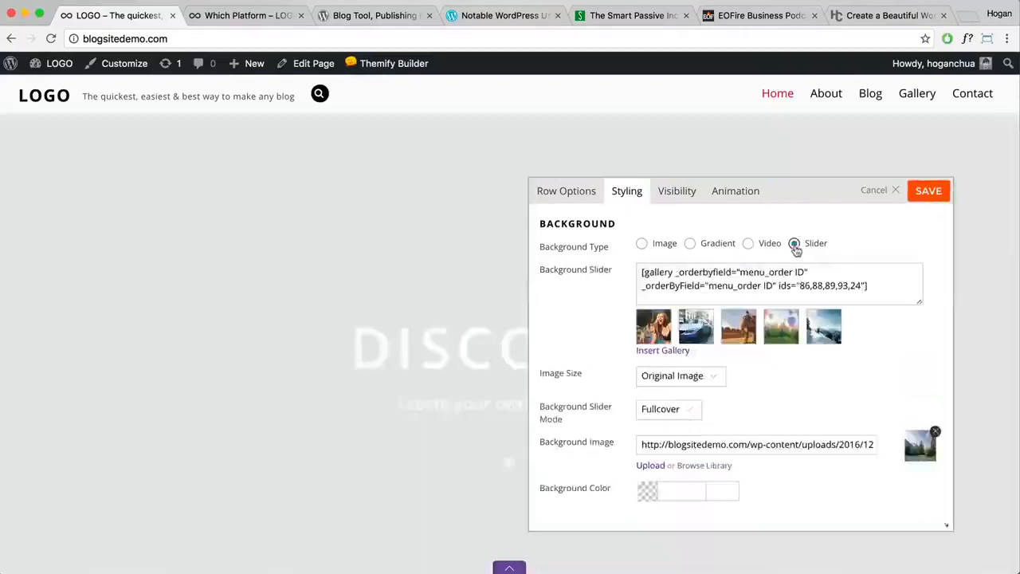
{"action": "left_click", "coordinate": [927, 193]}
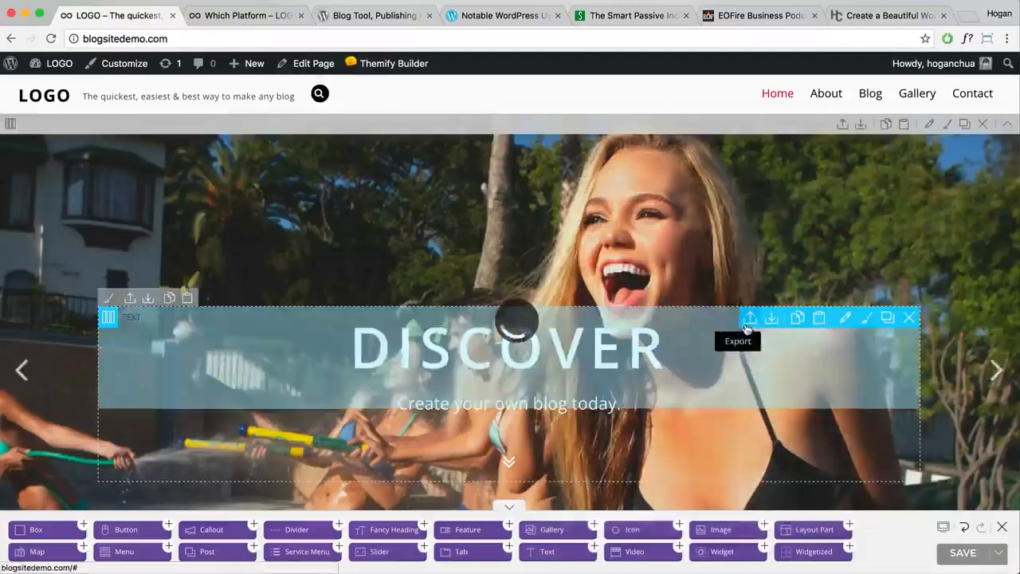
Replace the hero heading 'Discover' with 'EXPLORE' and save the Text module
{"action": "double_click", "coordinate": [566, 328]}
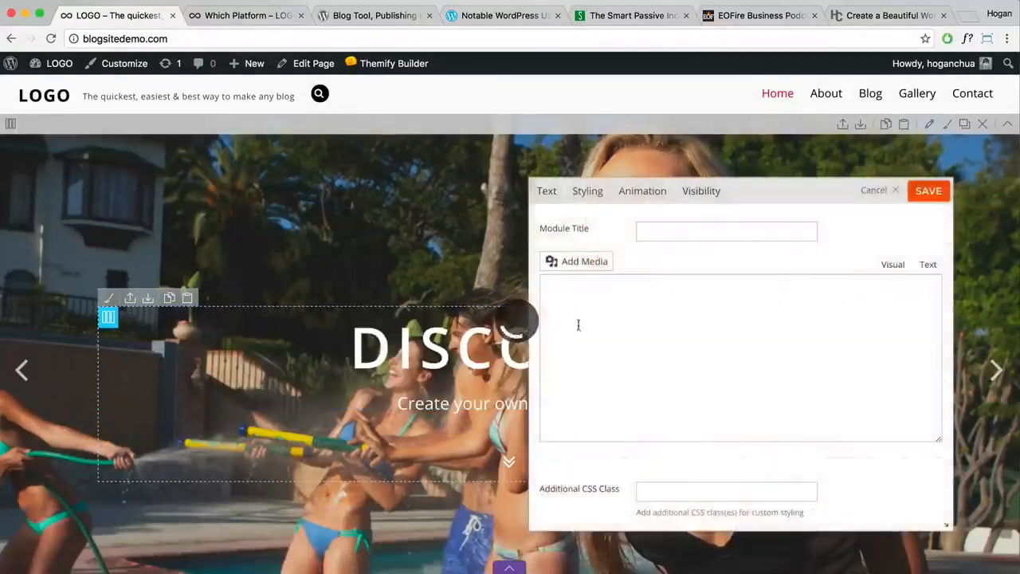
{"action": "key", "text": "BackSpace"}
{"action": "key", "text": "BackSpace"}
{"action": "key", "text": "BackSpace"}
{"action": "key", "text": "BackSpace"}
{"action": "key", "text": "BackSpace"}
{"action": "key", "text": "BackSpace"}
{"action": "key", "text": "BackSpace"}
{"action": "key", "text": "BackSpace"}
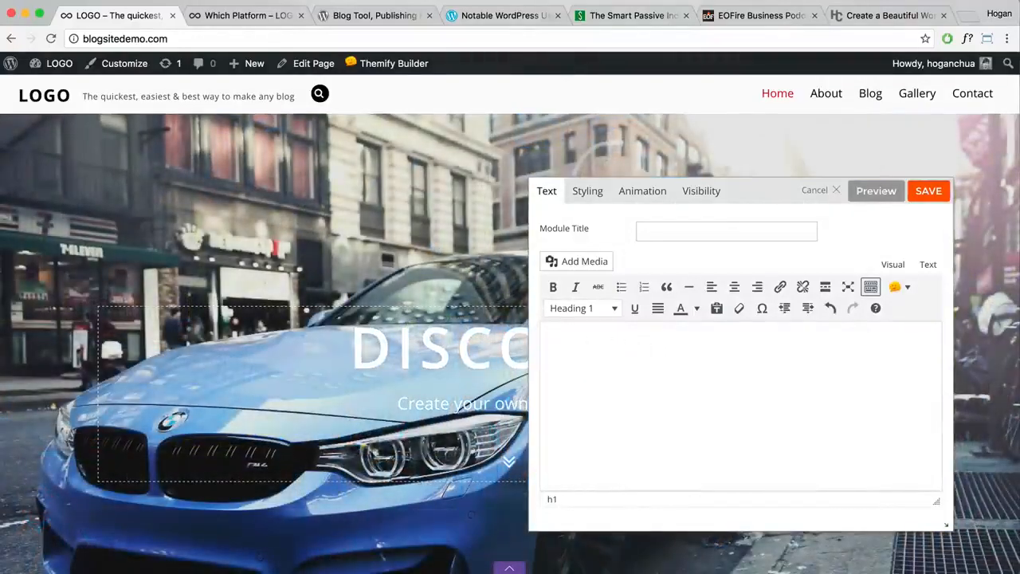
{"action": "left_click", "coordinate": [929, 194]}
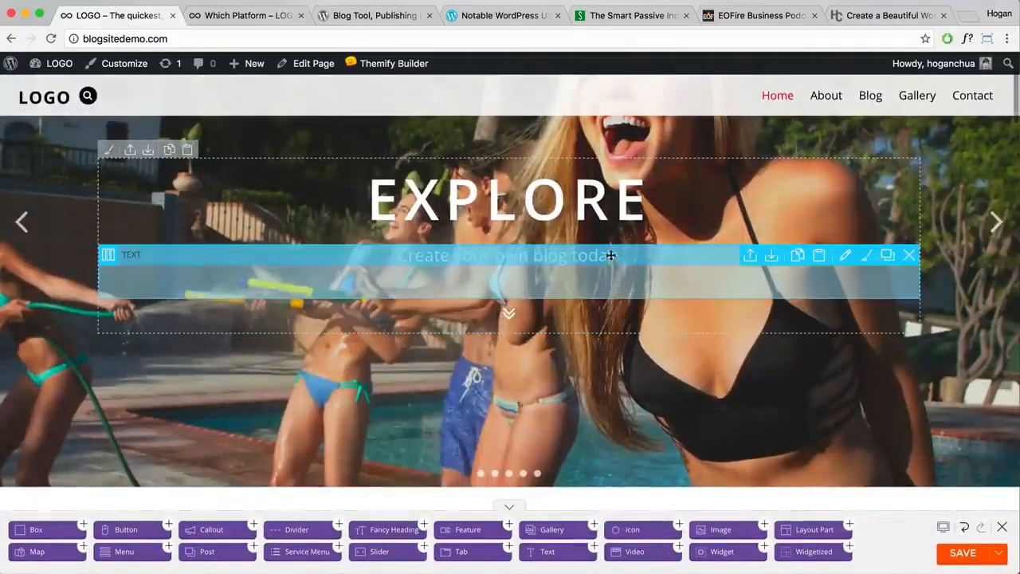
Try moving the tagline above the EXPLORE heading, then undo it
{"action": "left_click_drag", "start_coordinate": [610, 256], "coordinate": [604, 192]}
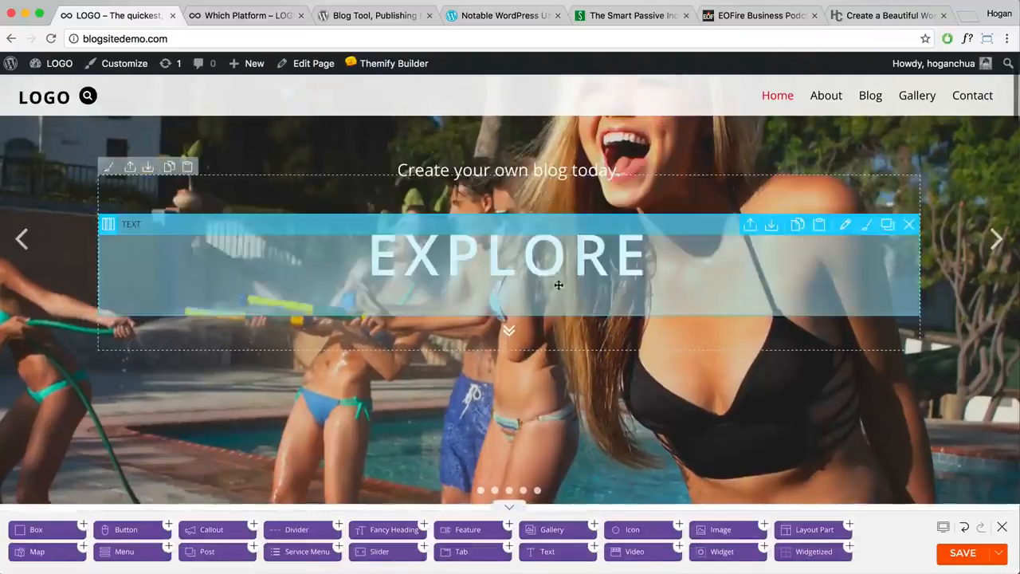
{"action": "left_click", "coordinate": [965, 533]}
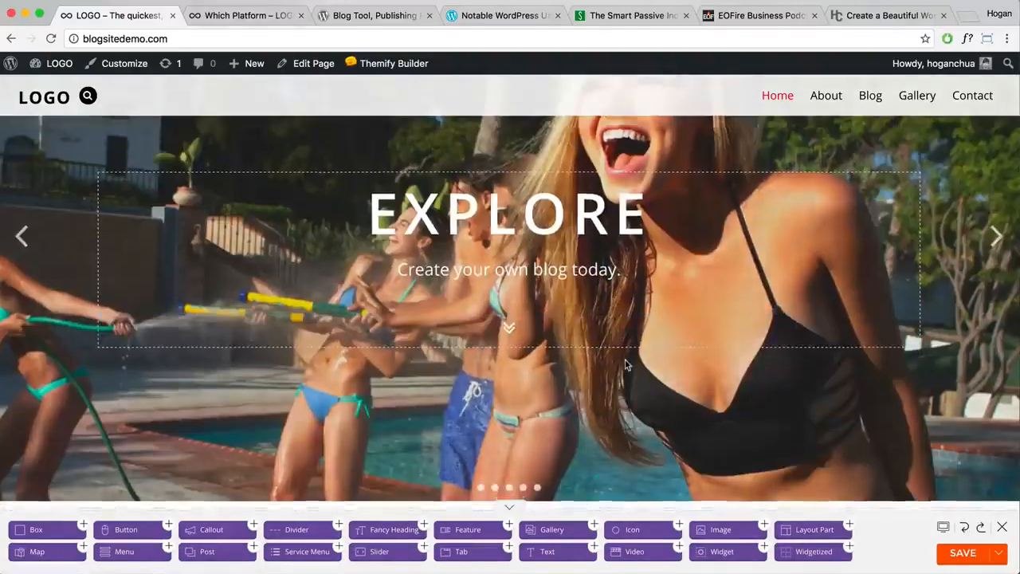
{"action": "scroll", "coordinate": [626, 365], "scroll_direction": "down", "scroll_amount": 3}
{"action": "scroll", "coordinate": [626, 365], "scroll_direction": "down", "scroll_amount": 2}
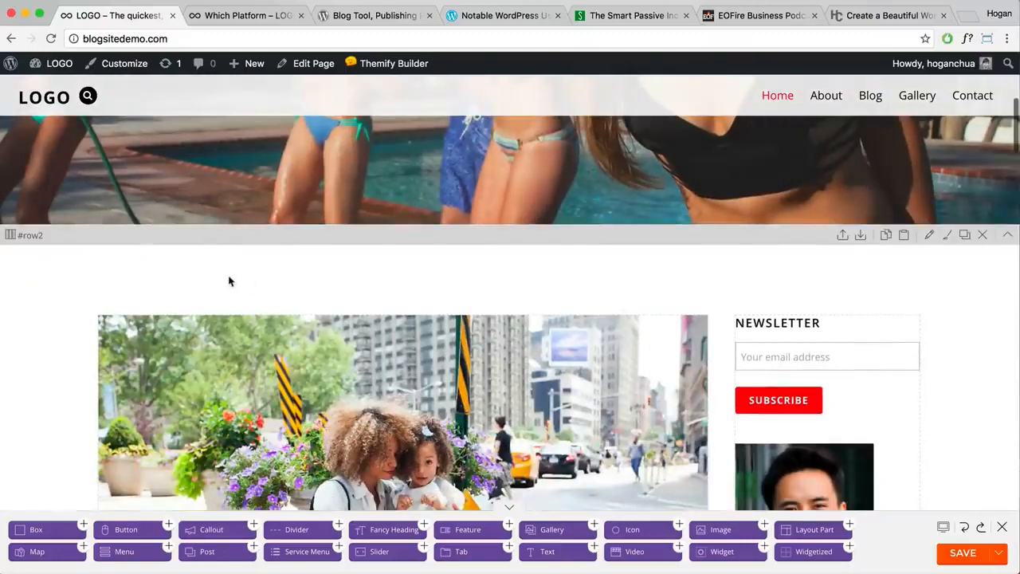
Move the Newsletter column to the left of the post image and save the layout
{"action": "mouse_move", "coordinate": [7, 237]}
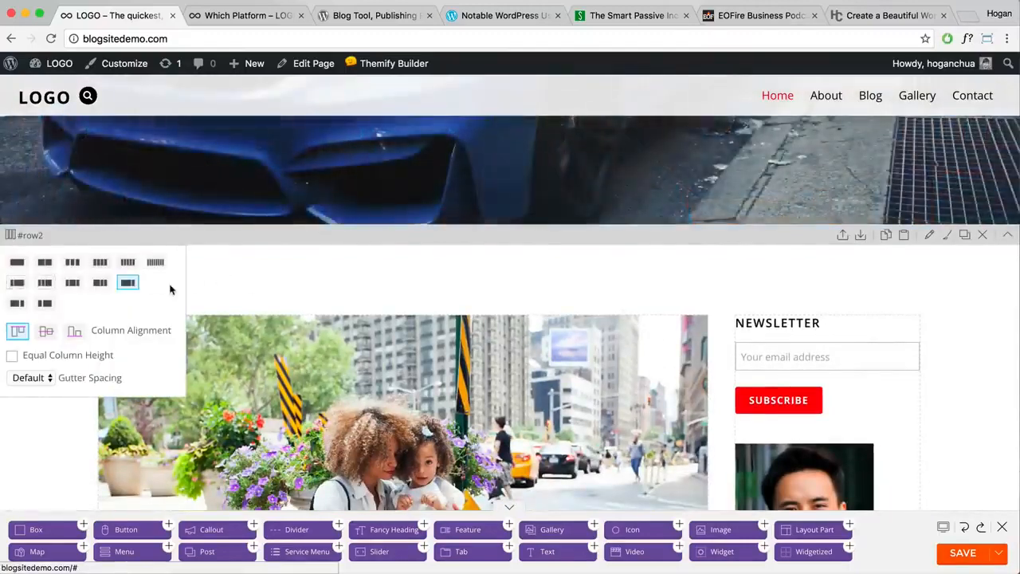
{"action": "mouse_move", "coordinate": [816, 319]}
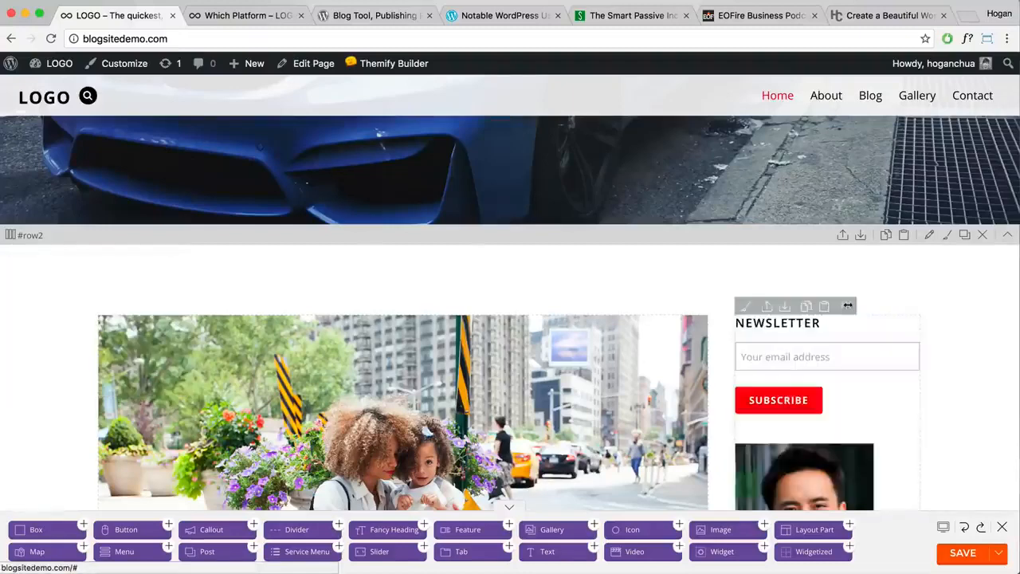
{"action": "left_click_drag", "start_coordinate": [847, 307], "coordinate": [244, 321]}
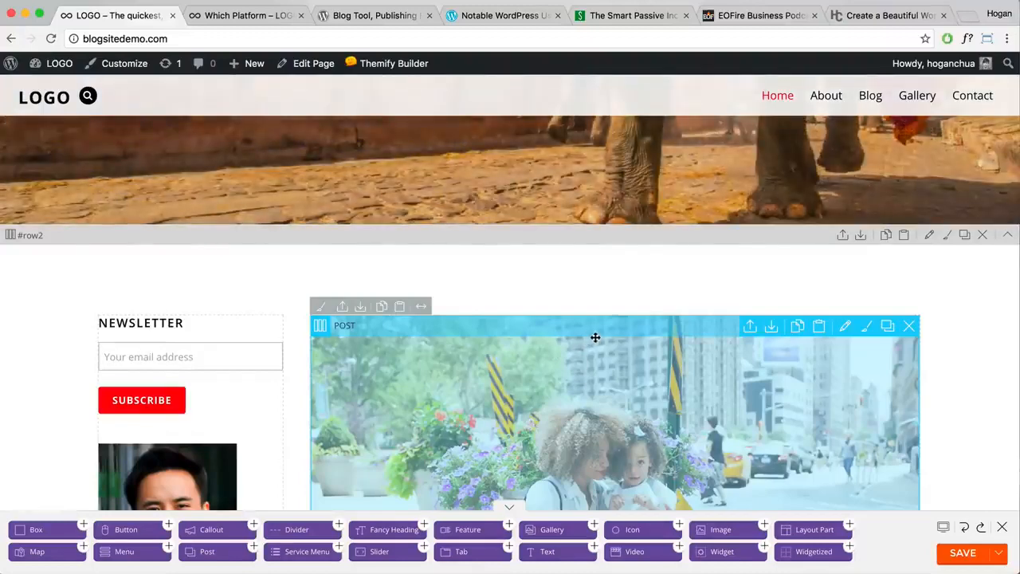
{"action": "scroll", "coordinate": [596, 337], "scroll_direction": "down", "scroll_amount": 3}
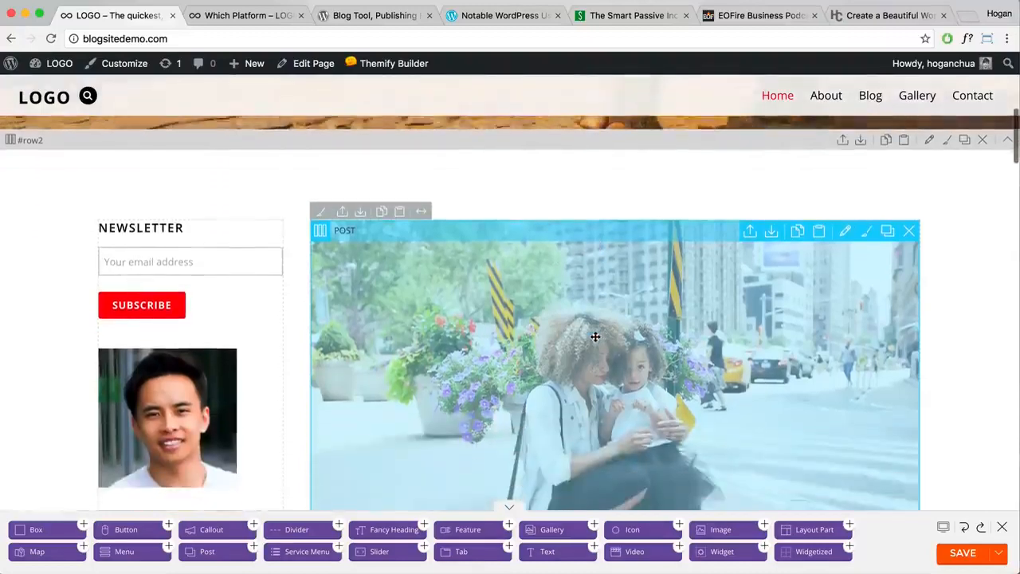
{"action": "scroll", "coordinate": [596, 337], "scroll_direction": "down", "scroll_amount": 1}
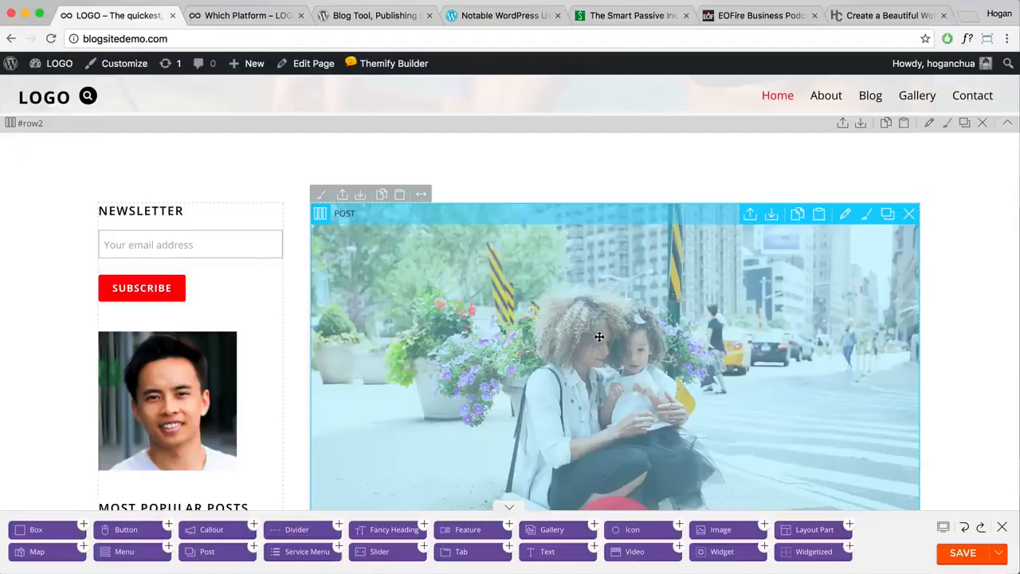
{"action": "left_click", "coordinate": [964, 554]}
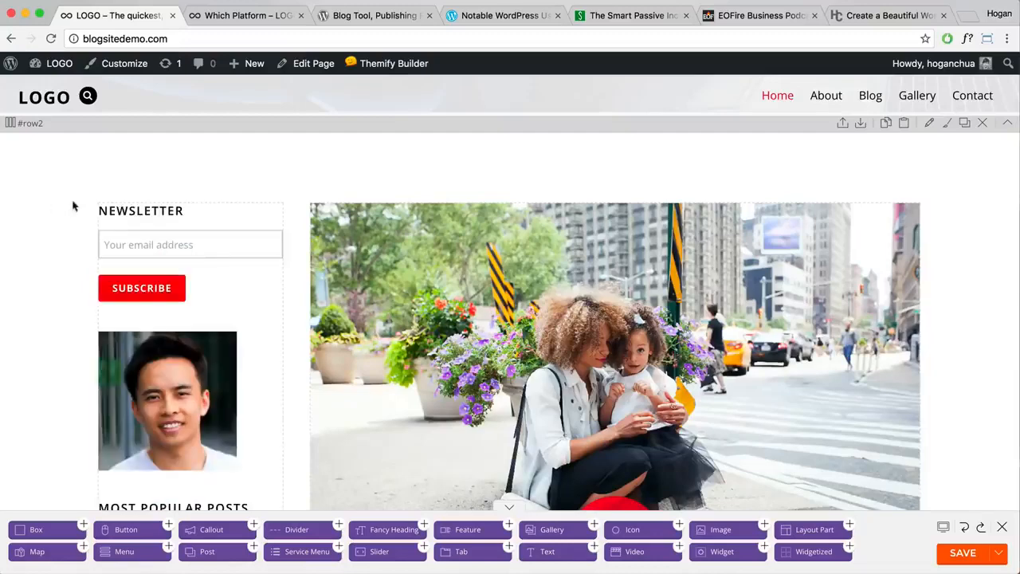
Put the Newsletter column back right of the image, save, and exit the builder
{"action": "left_click_drag", "start_coordinate": [206, 193], "coordinate": [868, 245]}
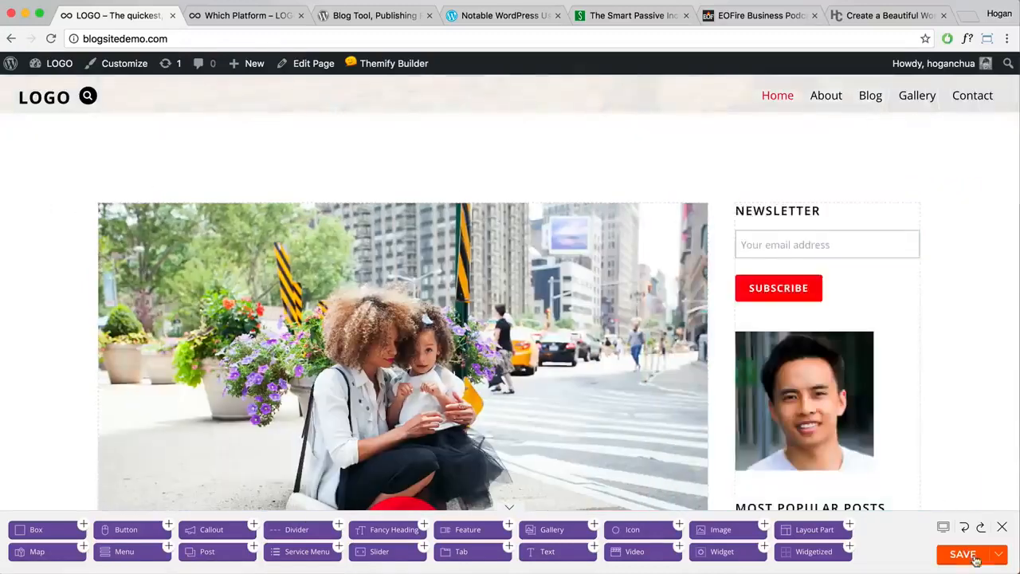
{"action": "left_click", "coordinate": [971, 553]}
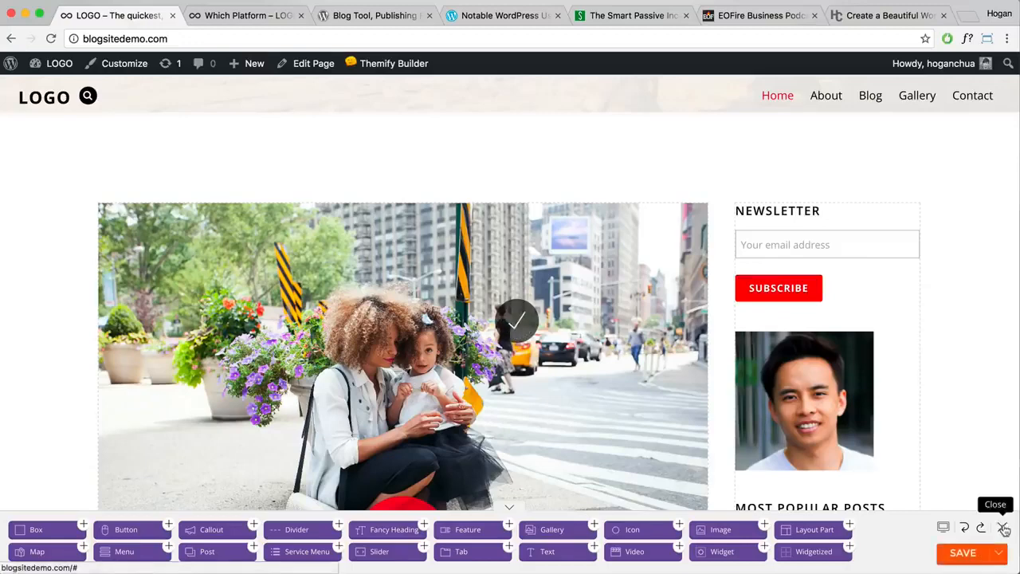
{"action": "left_click", "coordinate": [1001, 528]}
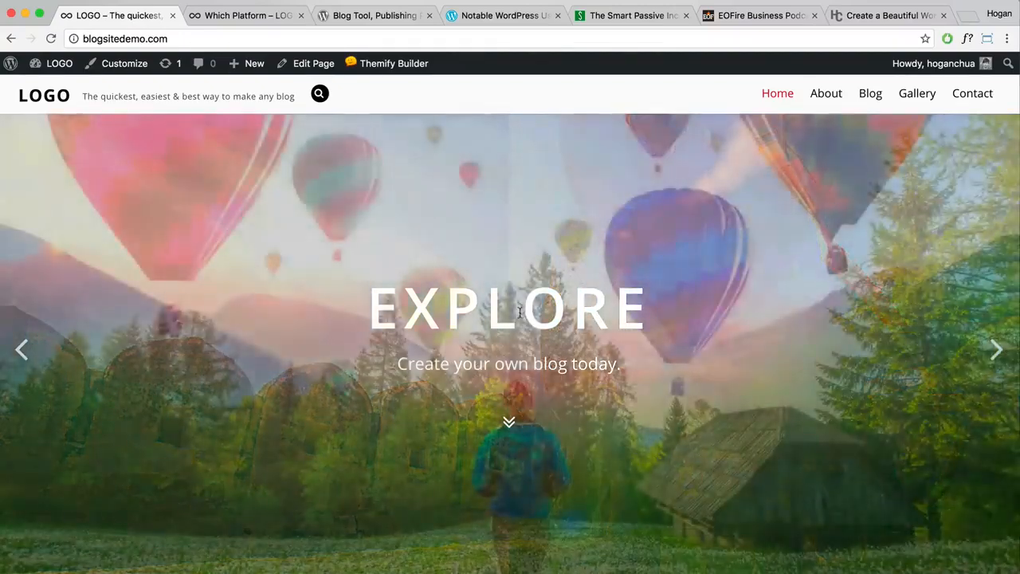
{"action": "scroll", "coordinate": [553, 310], "scroll_direction": "down", "scroll_amount": 5}
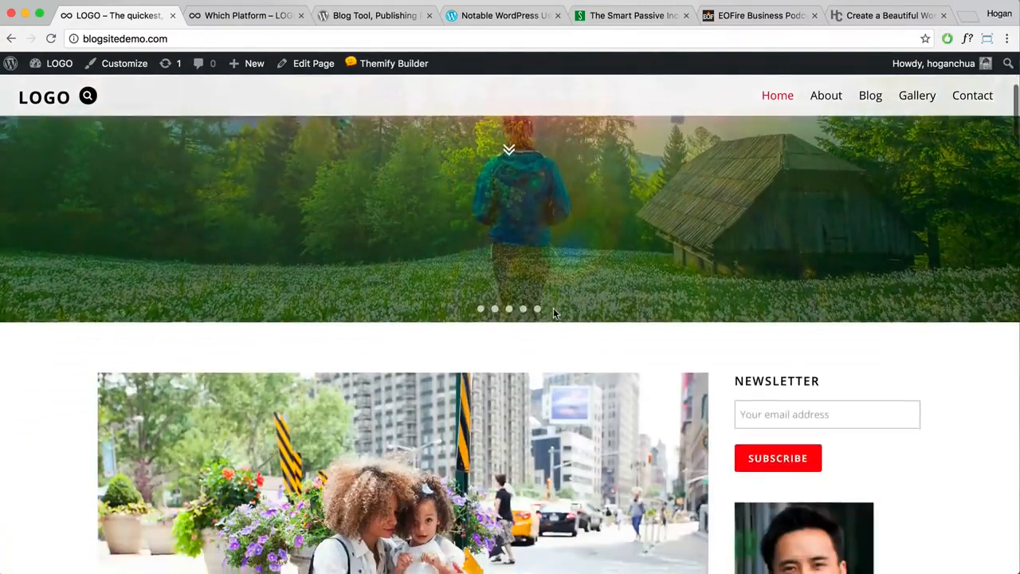
{"action": "scroll", "coordinate": [553, 308], "scroll_direction": "down", "scroll_amount": 4}
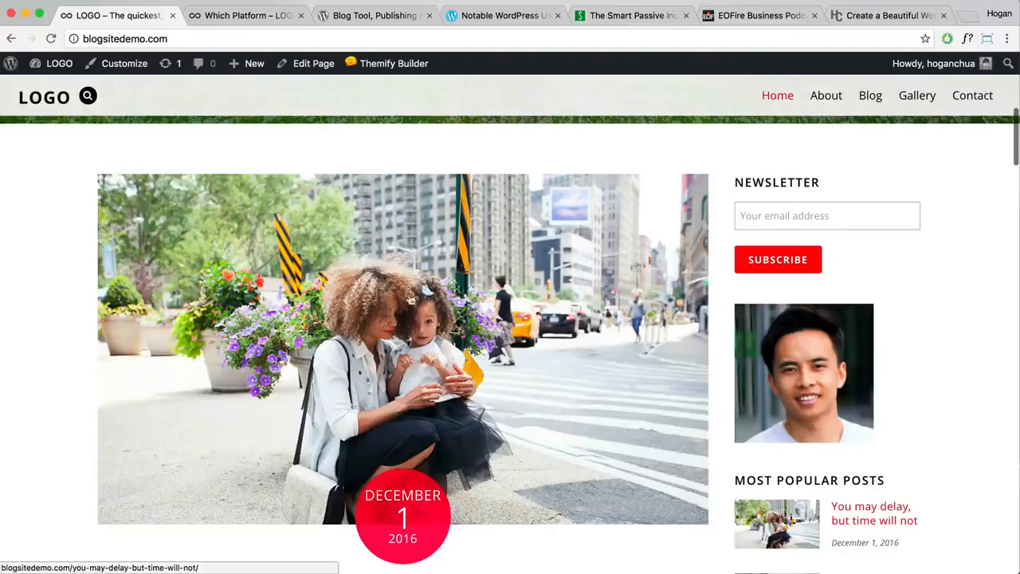
Read the post 'You may delay, but time will not' in a new tab, then return to the homepage tab
{"action": "right_click", "coordinate": [381, 295]}
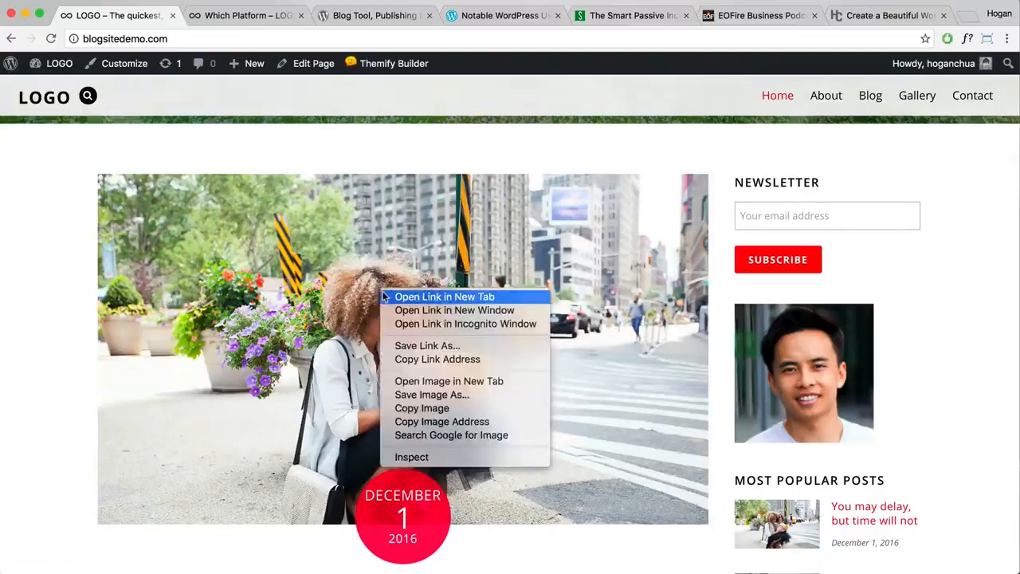
{"action": "left_click", "coordinate": [398, 298]}
{"action": "left_click", "coordinate": [234, 17]}
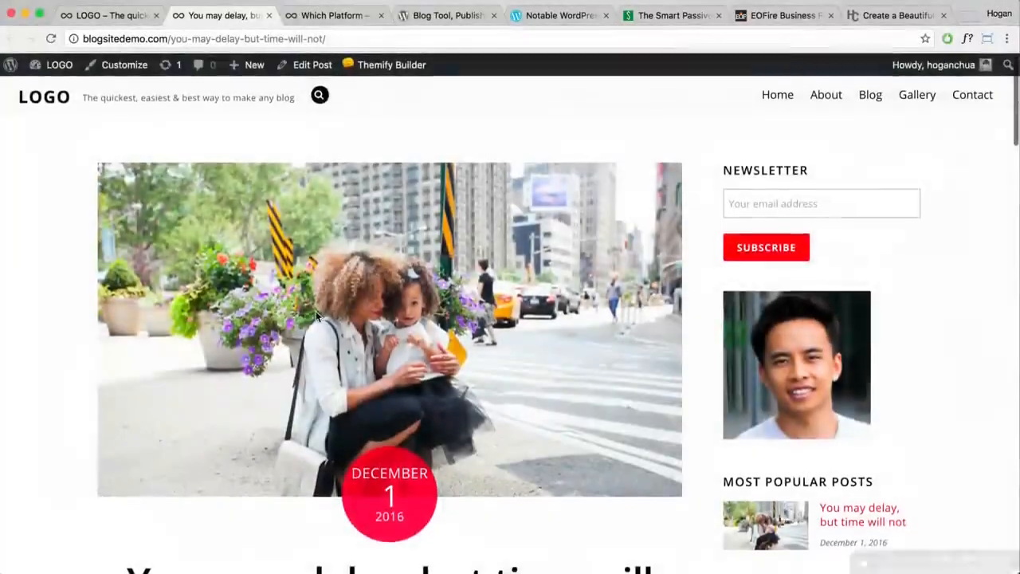
{"action": "scroll", "coordinate": [315, 316], "scroll_direction": "down", "scroll_amount": 5}
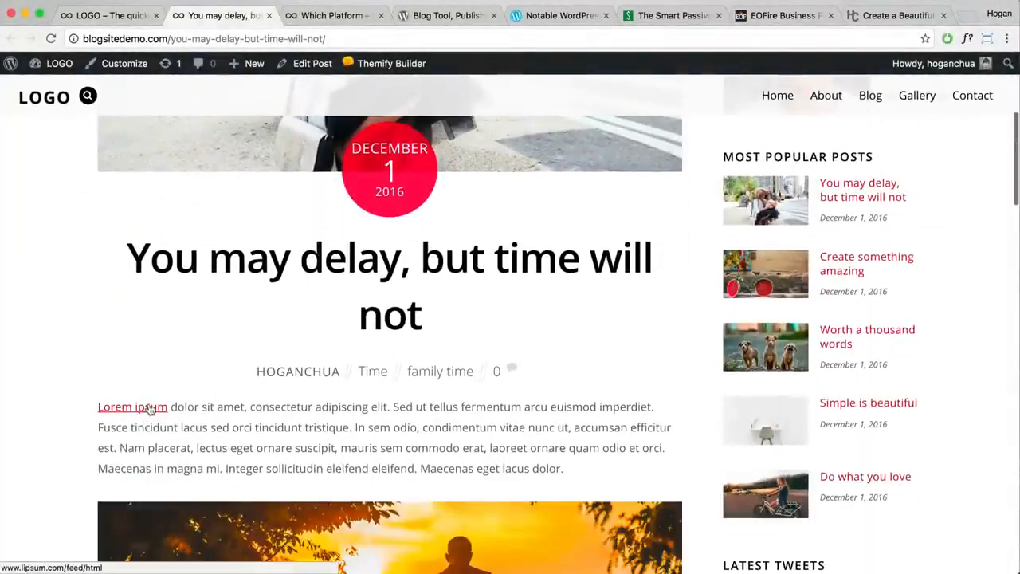
{"action": "scroll", "coordinate": [253, 396], "scroll_direction": "down", "scroll_amount": 5}
{"action": "scroll", "coordinate": [254, 396], "scroll_direction": "down", "scroll_amount": 20}
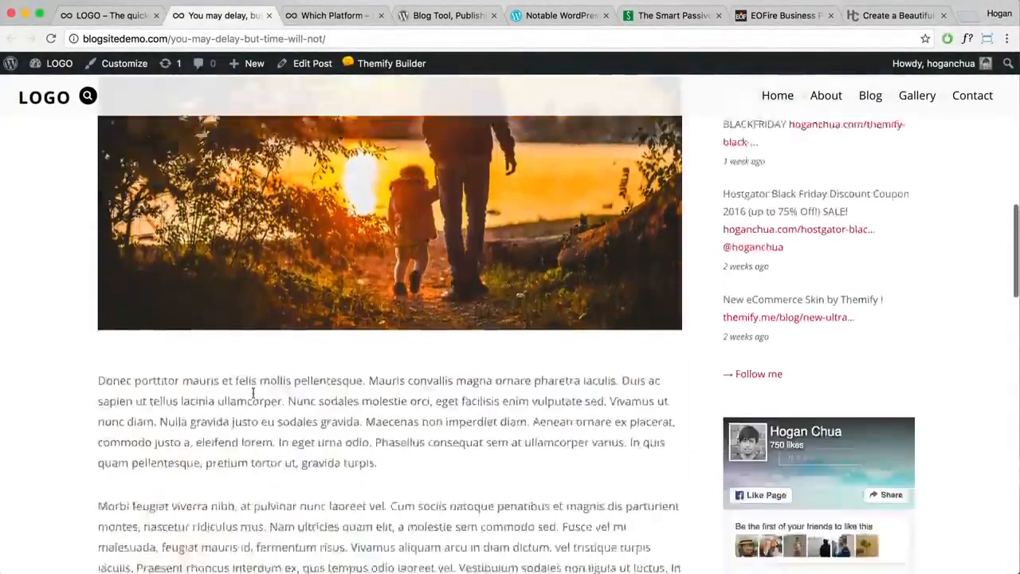
{"action": "scroll", "coordinate": [254, 396], "scroll_direction": "down", "scroll_amount": 5}
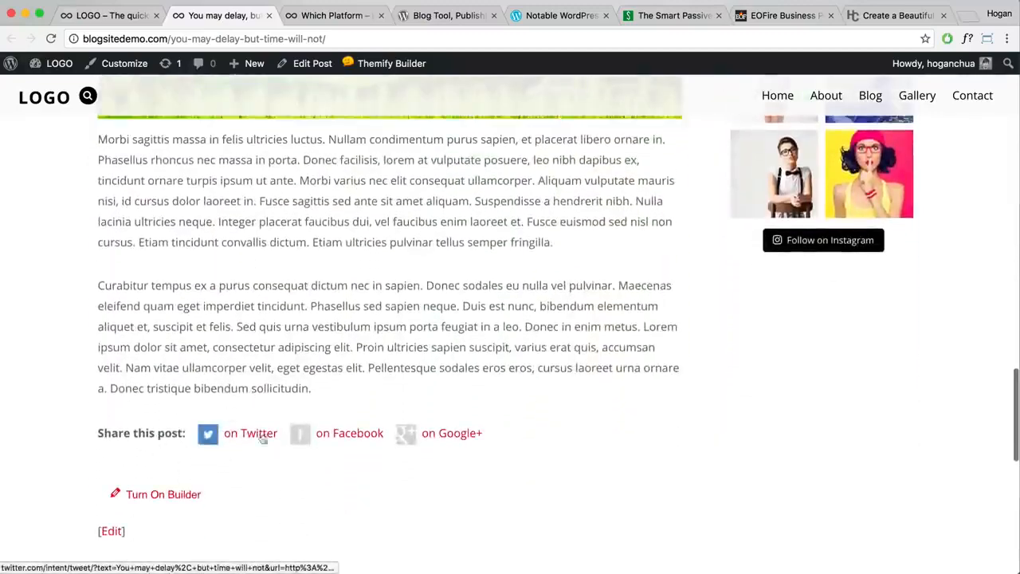
{"action": "scroll", "coordinate": [343, 441], "scroll_direction": "down", "scroll_amount": 5}
{"action": "scroll", "coordinate": [342, 441], "scroll_direction": "down", "scroll_amount": 7}
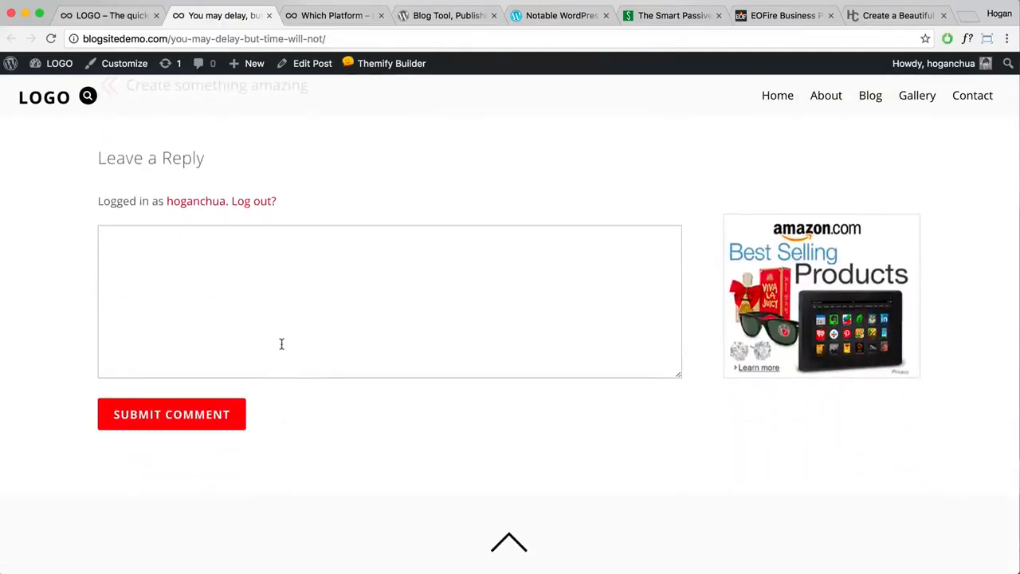
{"action": "left_click", "coordinate": [112, 15]}
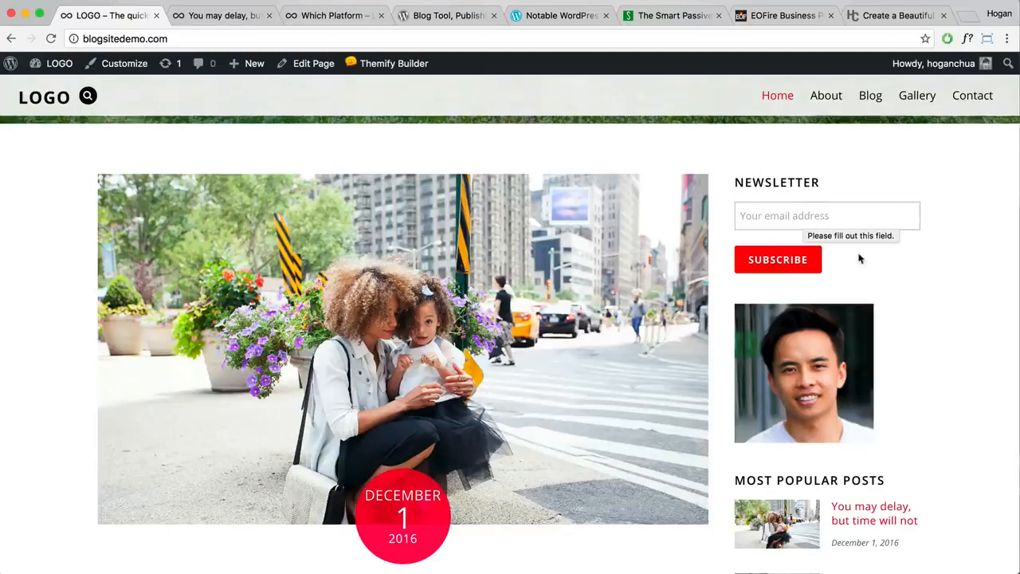
Scroll down the homepage's list of posts to the footer
{"action": "scroll", "coordinate": [861, 258], "scroll_direction": "down", "scroll_amount": 3}
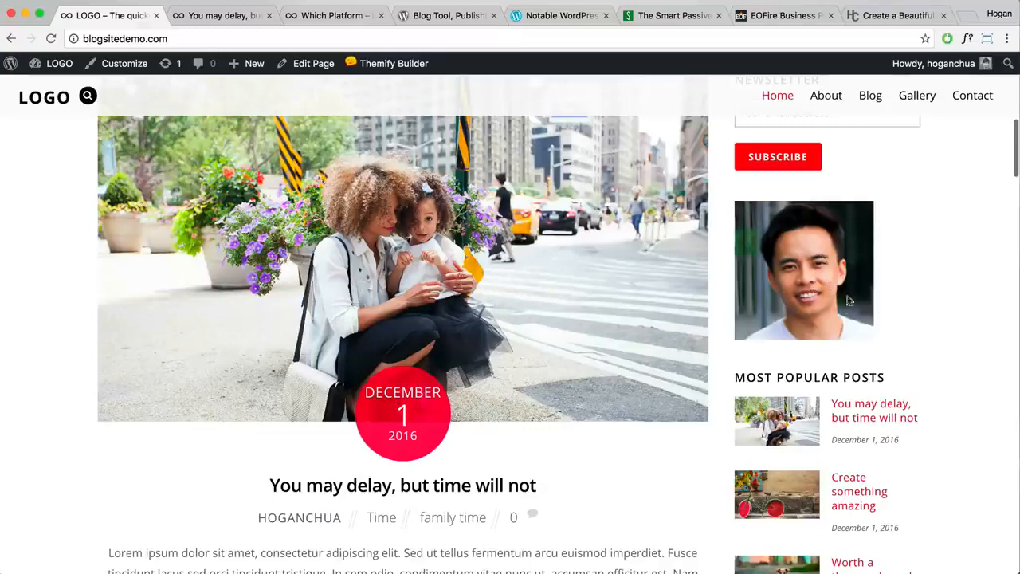
{"action": "scroll", "coordinate": [860, 337], "scroll_direction": "down", "scroll_amount": 3}
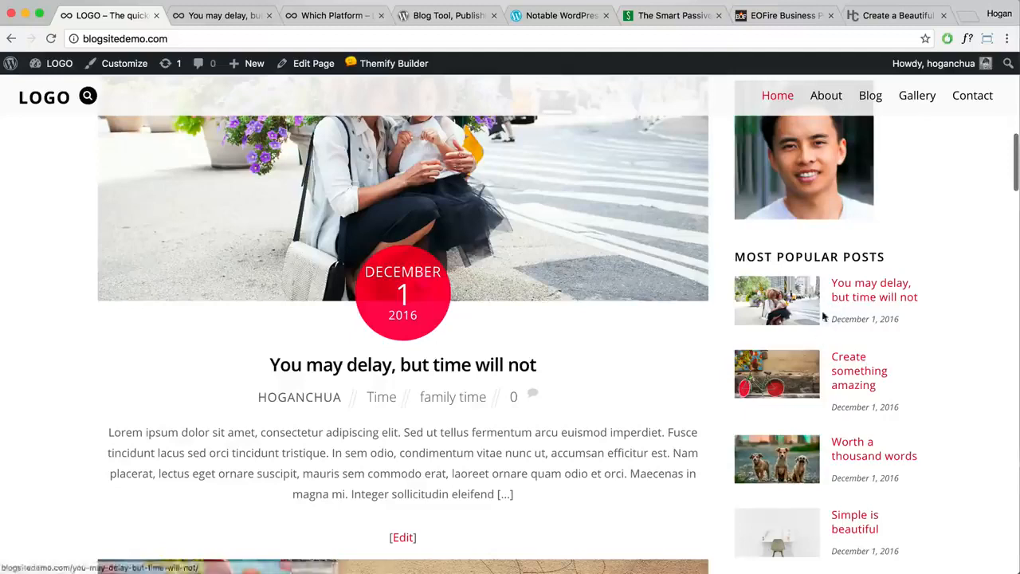
{"action": "scroll", "coordinate": [829, 330], "scroll_direction": "down", "scroll_amount": 10}
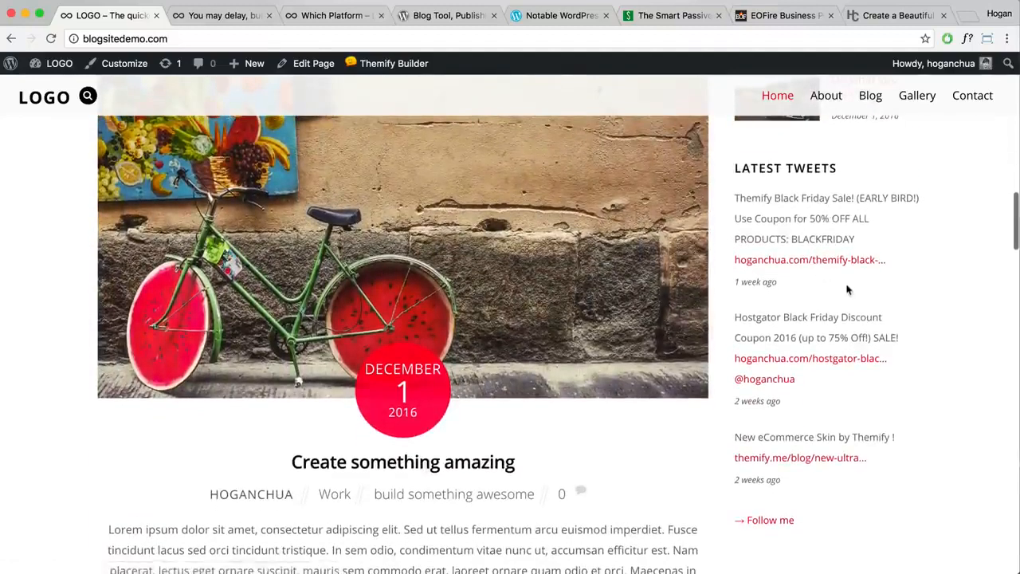
{"action": "scroll", "coordinate": [847, 288], "scroll_direction": "down", "scroll_amount": 5}
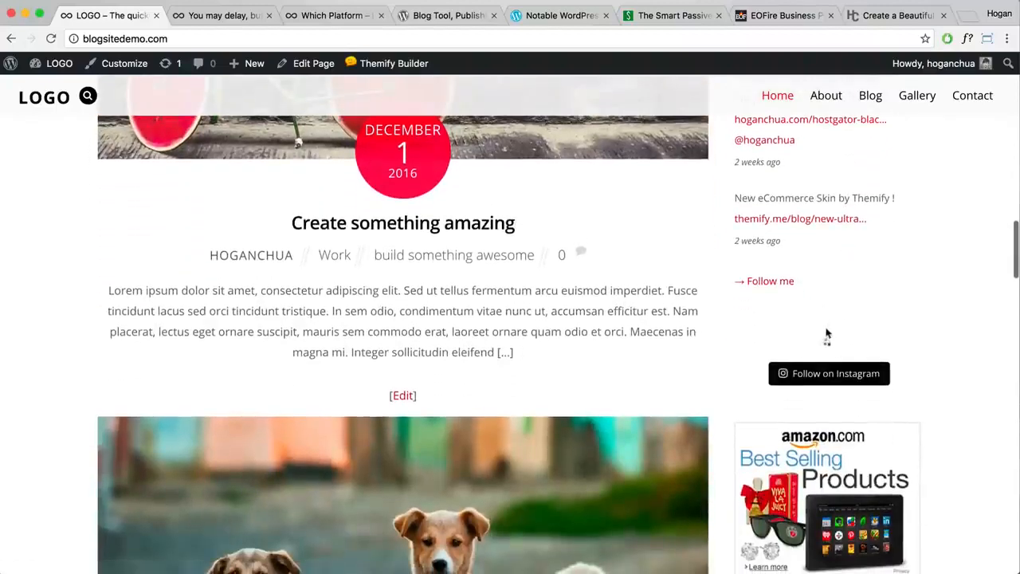
{"action": "left_click", "coordinate": [49, 38]}
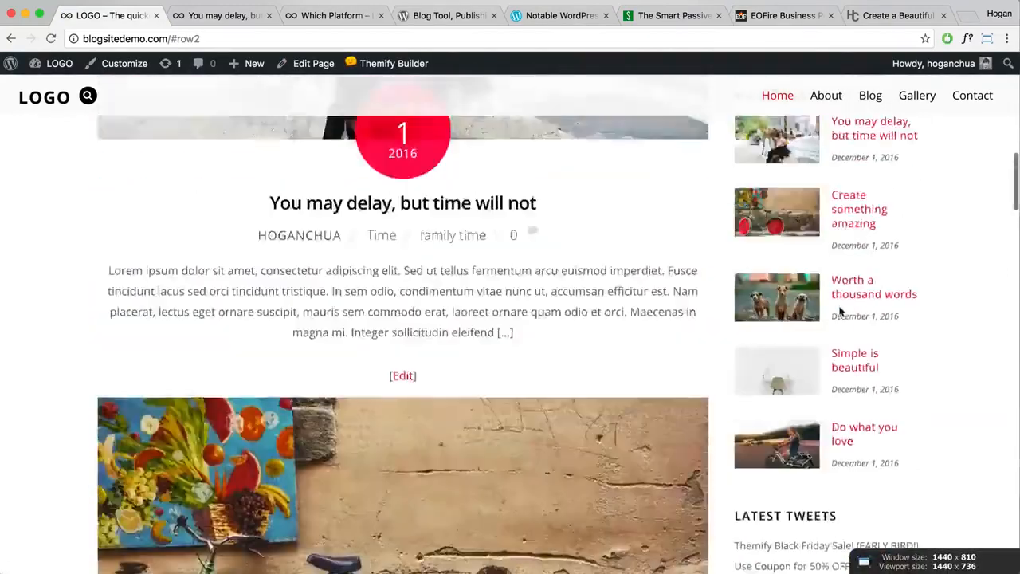
Browse the homepage posts once more, then go to the About page
{"action": "scroll", "coordinate": [842, 312], "scroll_direction": "up", "scroll_amount": 5}
{"action": "scroll", "coordinate": [847, 309], "scroll_direction": "down", "scroll_amount": 14}
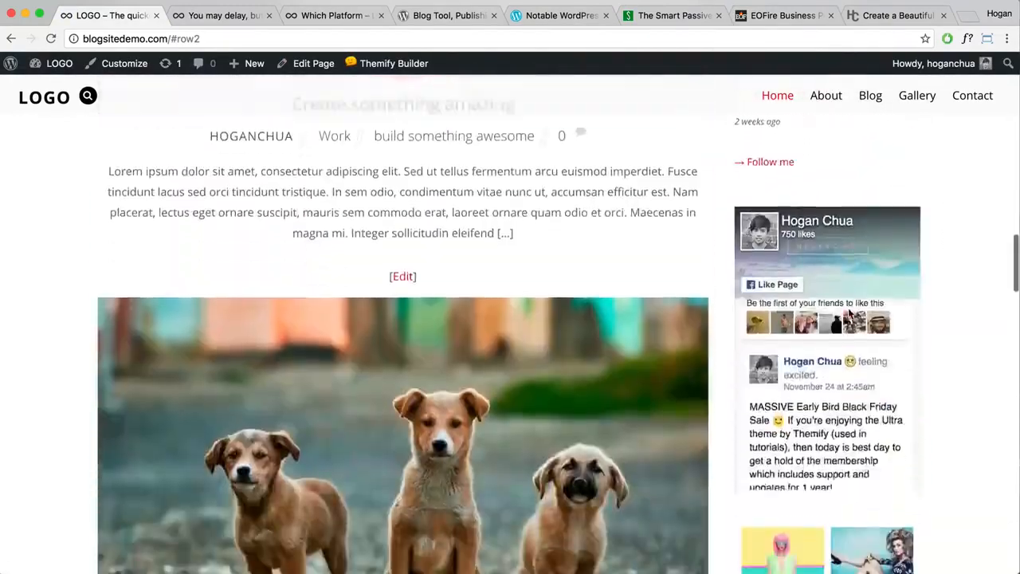
{"action": "scroll", "coordinate": [851, 318], "scroll_direction": "down", "scroll_amount": 12}
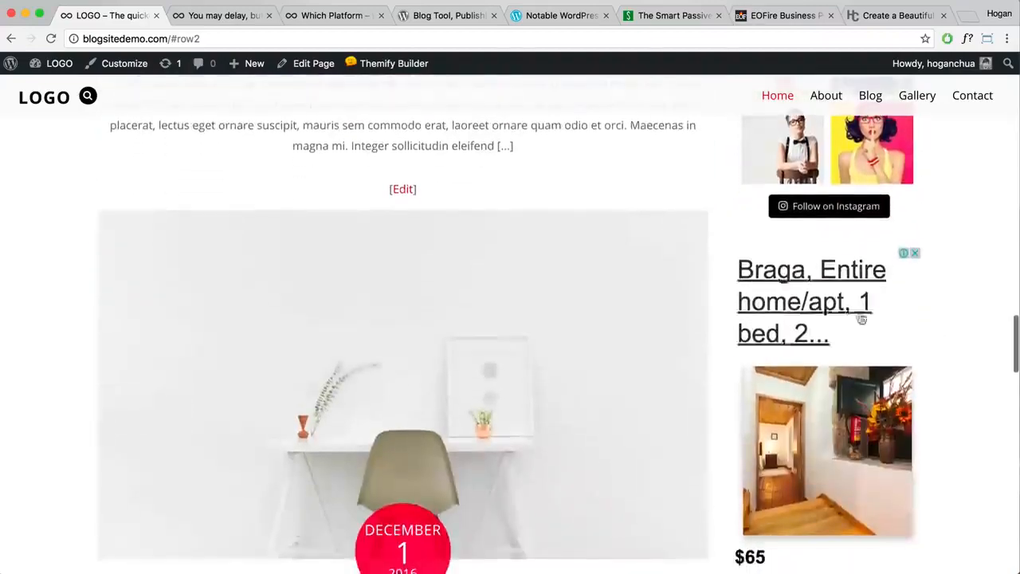
{"action": "scroll", "coordinate": [860, 319], "scroll_direction": "down", "scroll_amount": 5}
{"action": "scroll", "coordinate": [845, 383], "scroll_direction": "up", "scroll_amount": 7}
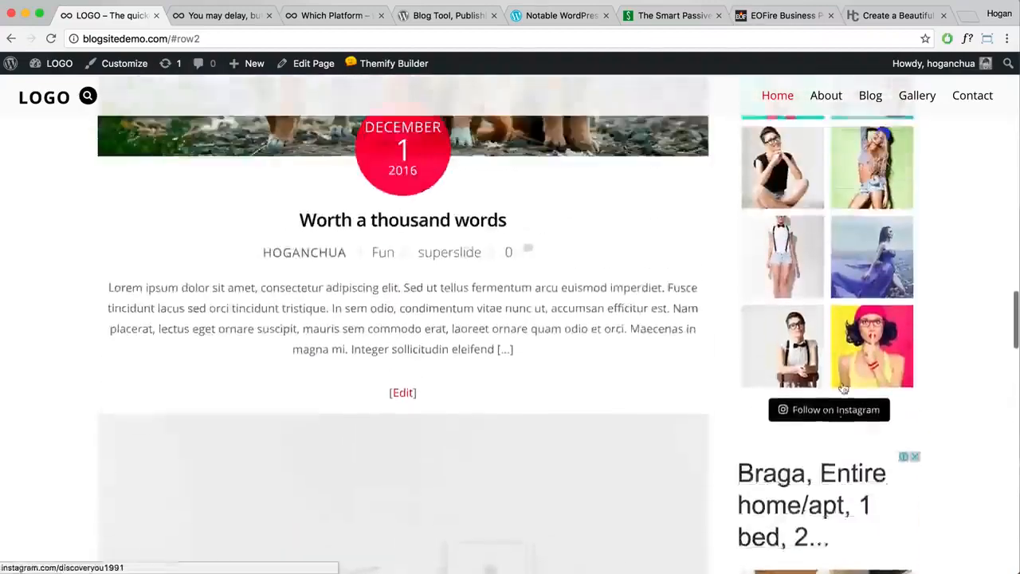
{"action": "scroll", "coordinate": [843, 388], "scroll_direction": "up", "scroll_amount": 5}
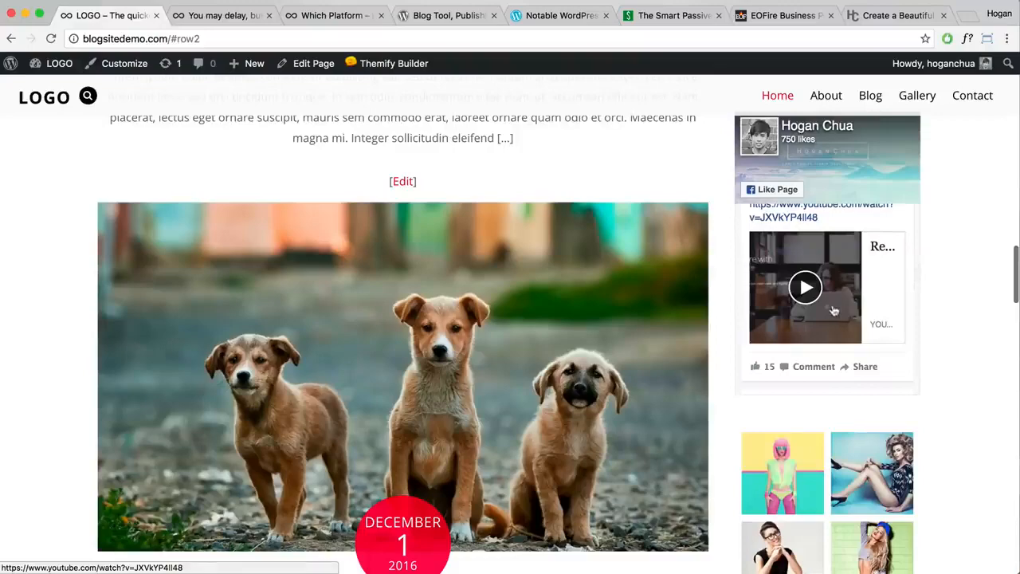
{"action": "scroll", "coordinate": [678, 332], "scroll_direction": "down", "scroll_amount": 20}
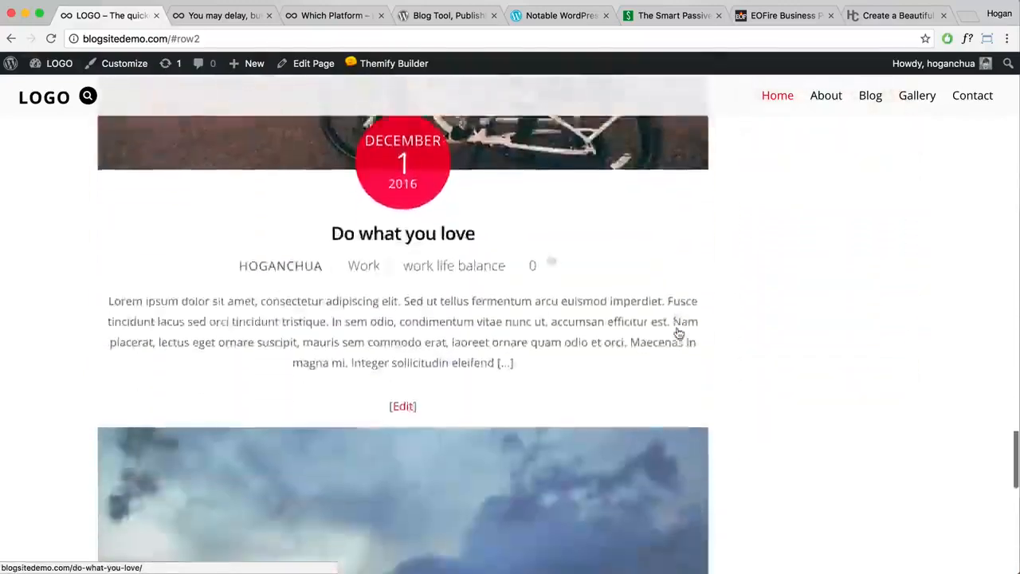
{"action": "scroll", "coordinate": [678, 332], "scroll_direction": "down", "scroll_amount": 10}
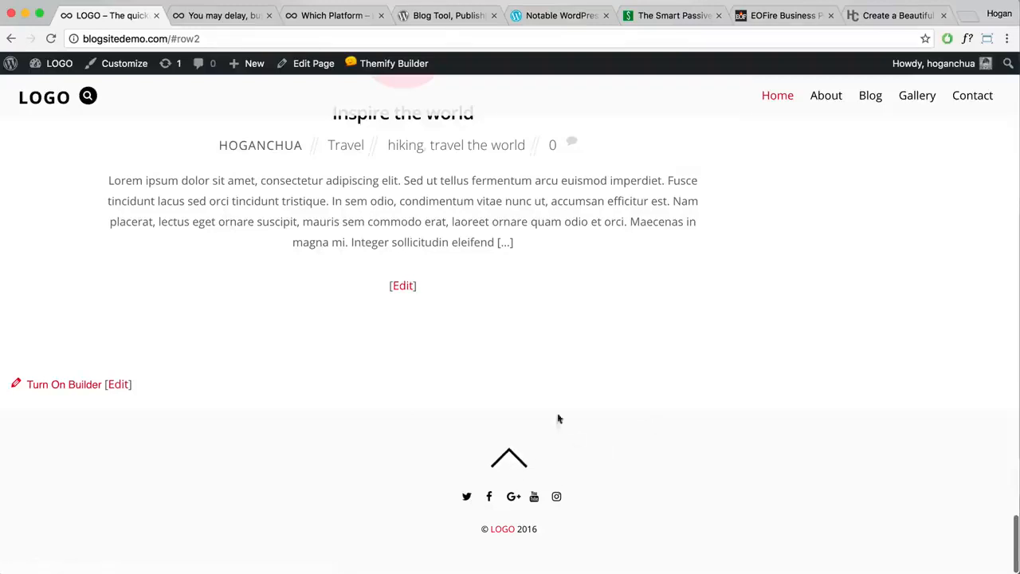
{"action": "left_click", "coordinate": [825, 97]}
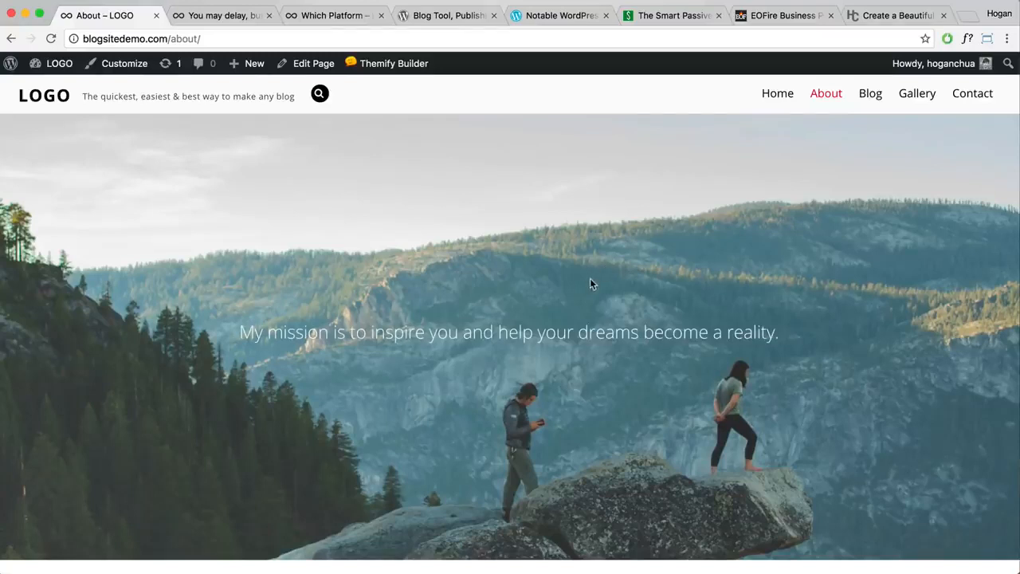
Scroll through the About page, then go to the Blog page
{"action": "scroll", "coordinate": [589, 285], "scroll_direction": "down", "scroll_amount": 5}
{"action": "scroll", "coordinate": [589, 278], "scroll_direction": "down", "scroll_amount": 3}
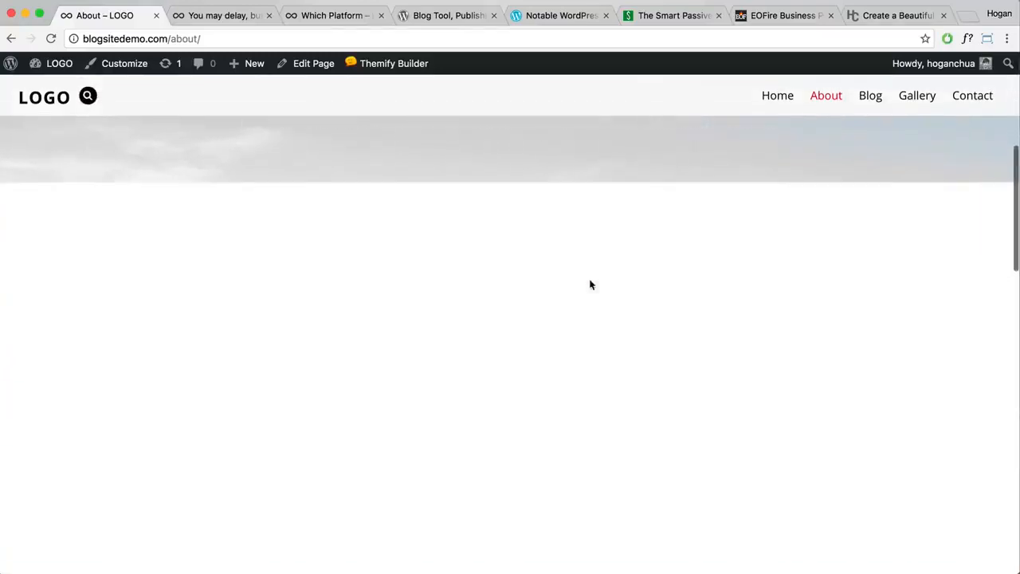
{"action": "scroll", "coordinate": [589, 279], "scroll_direction": "down", "scroll_amount": 5}
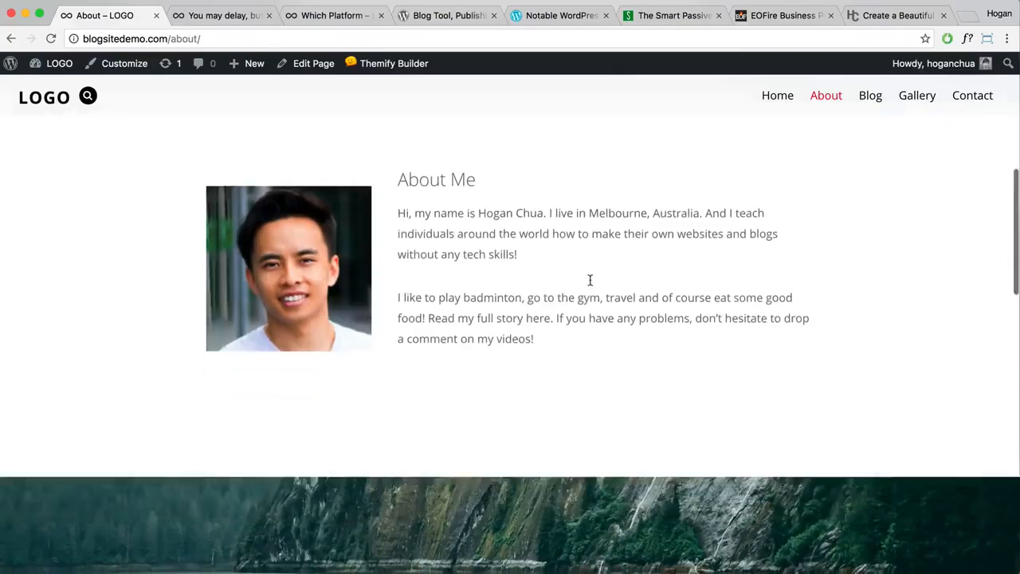
{"action": "scroll", "coordinate": [590, 281], "scroll_direction": "down", "scroll_amount": 8}
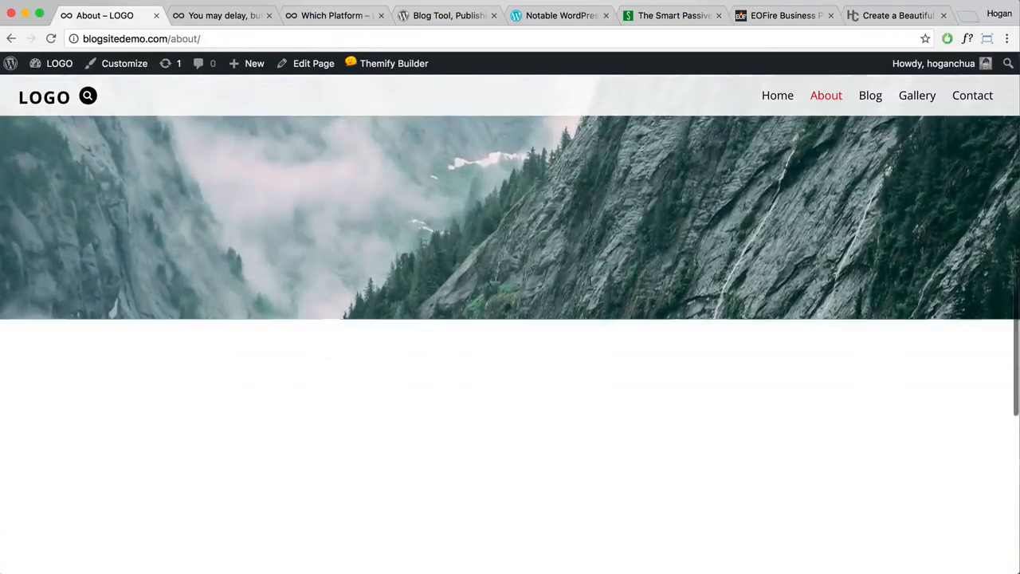
{"action": "scroll", "coordinate": [589, 281], "scroll_direction": "down", "scroll_amount": 3}
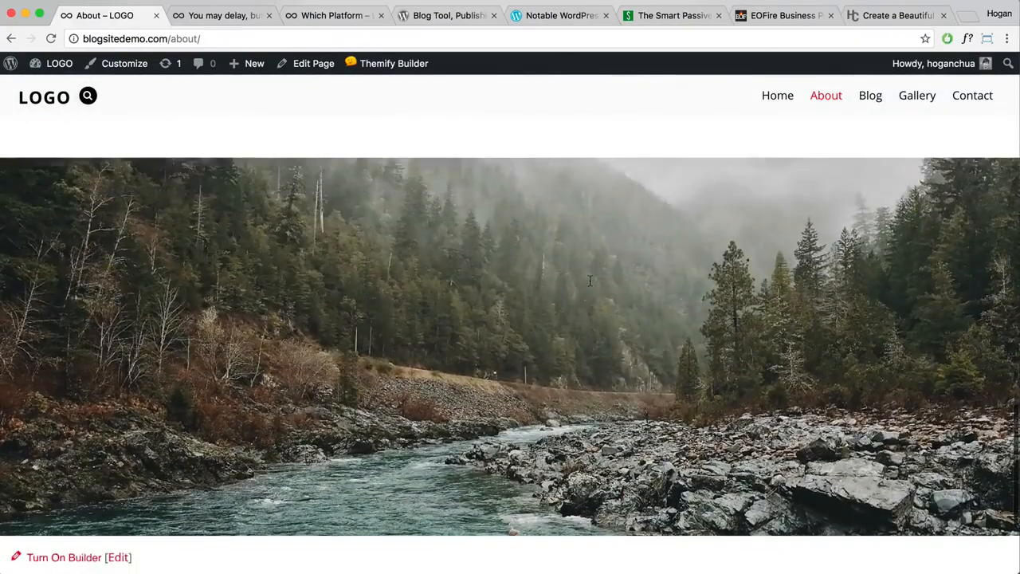
{"action": "scroll", "coordinate": [590, 280], "scroll_direction": "up", "scroll_amount": 10}
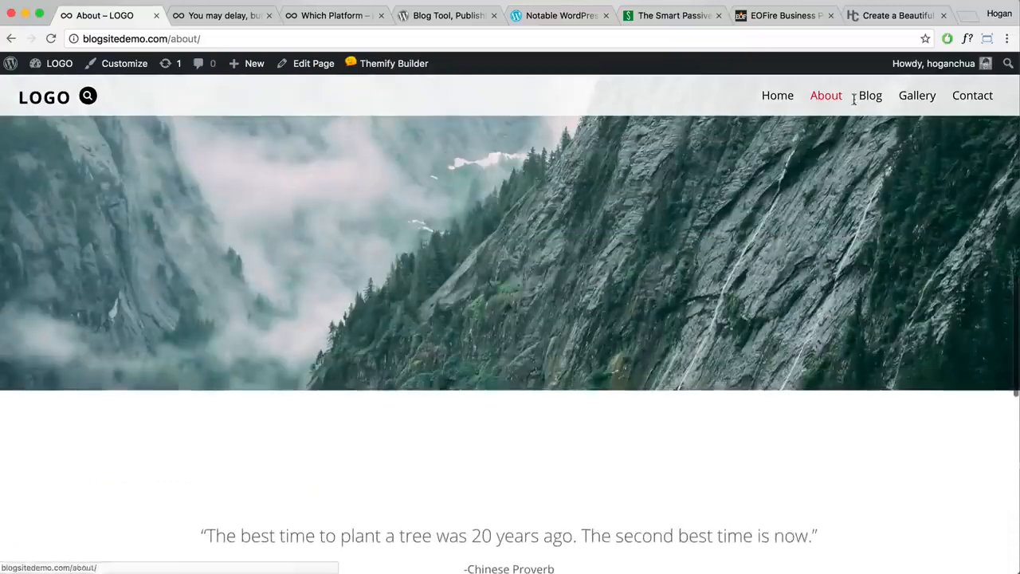
{"action": "left_click", "coordinate": [862, 96]}
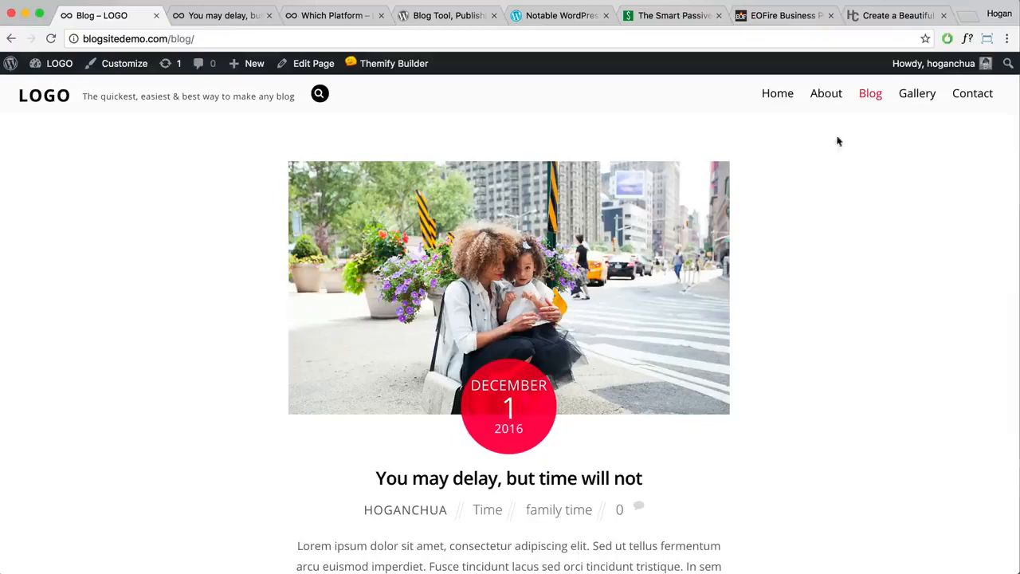
On the Gallery page, view the first image enlarged, step through two more, then close it
{"action": "left_click", "coordinate": [913, 99]}
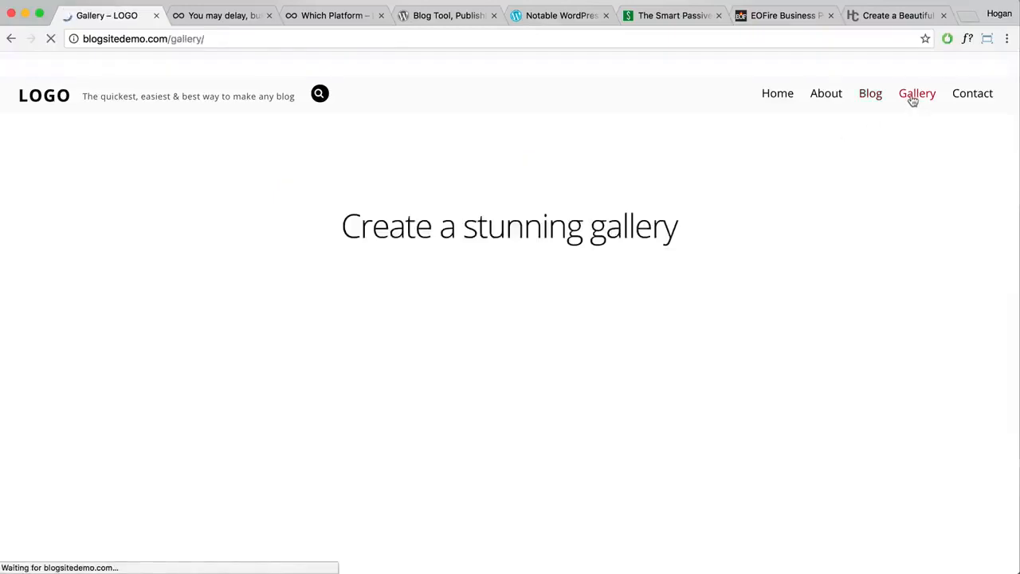
{"action": "scroll", "coordinate": [792, 239], "scroll_direction": "down", "scroll_amount": 3}
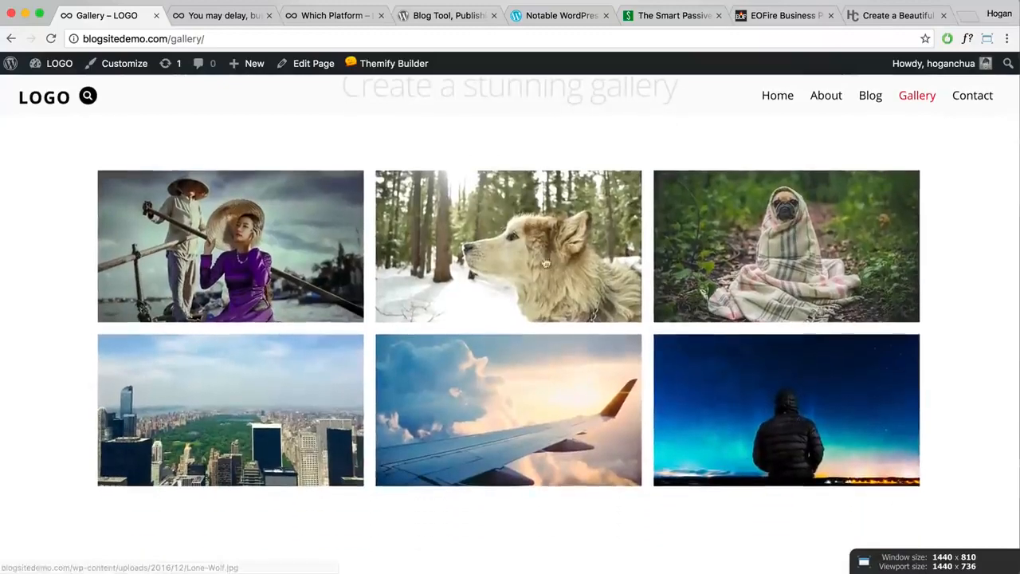
{"action": "left_click", "coordinate": [226, 249]}
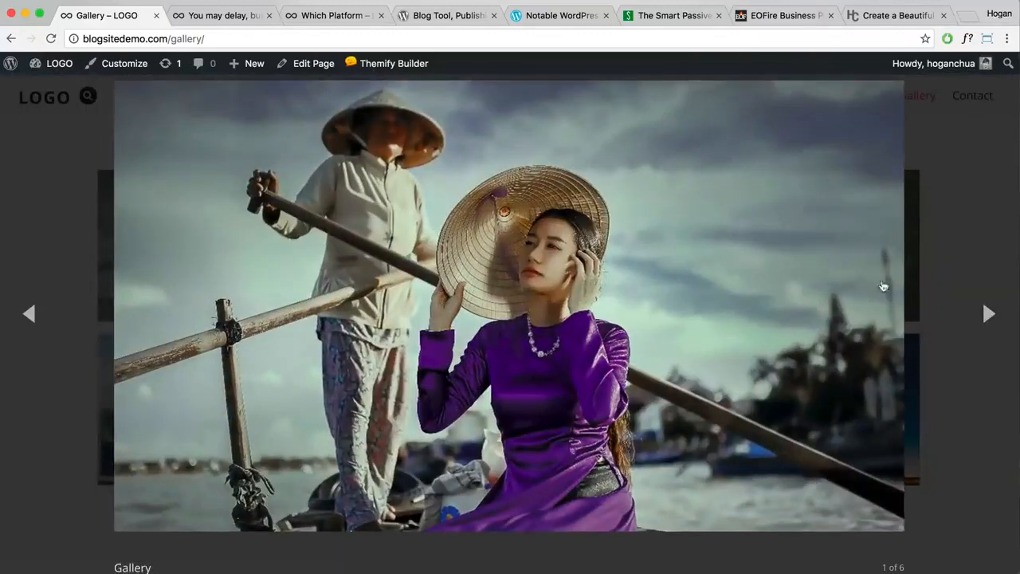
{"action": "left_click", "coordinate": [988, 312]}
{"action": "left_click", "coordinate": [988, 323]}
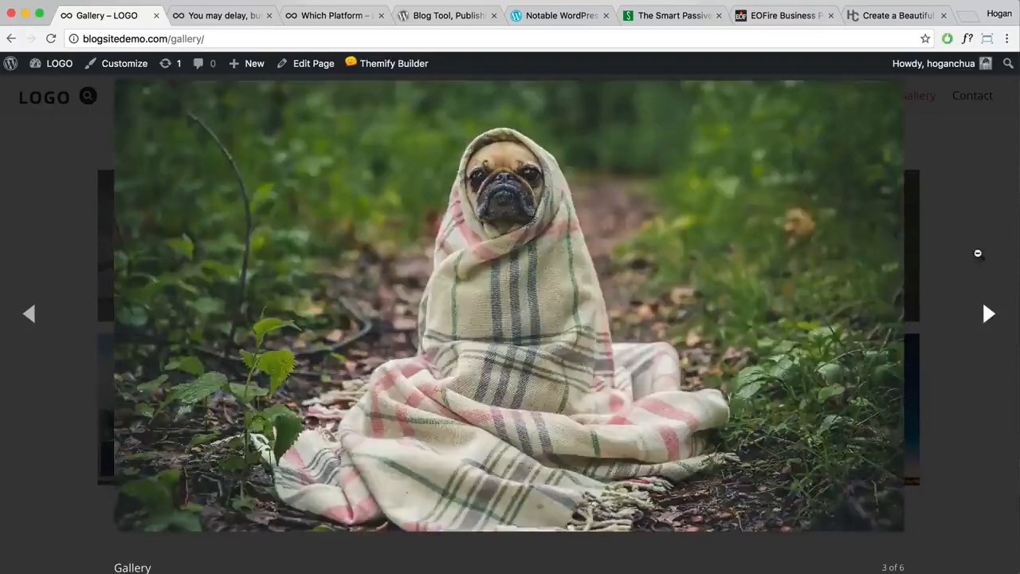
{"action": "left_click", "coordinate": [974, 257]}
Open the Contact page with its Melbourne map and contact form
{"action": "scroll", "coordinate": [974, 263], "scroll_direction": "down", "scroll_amount": 10}
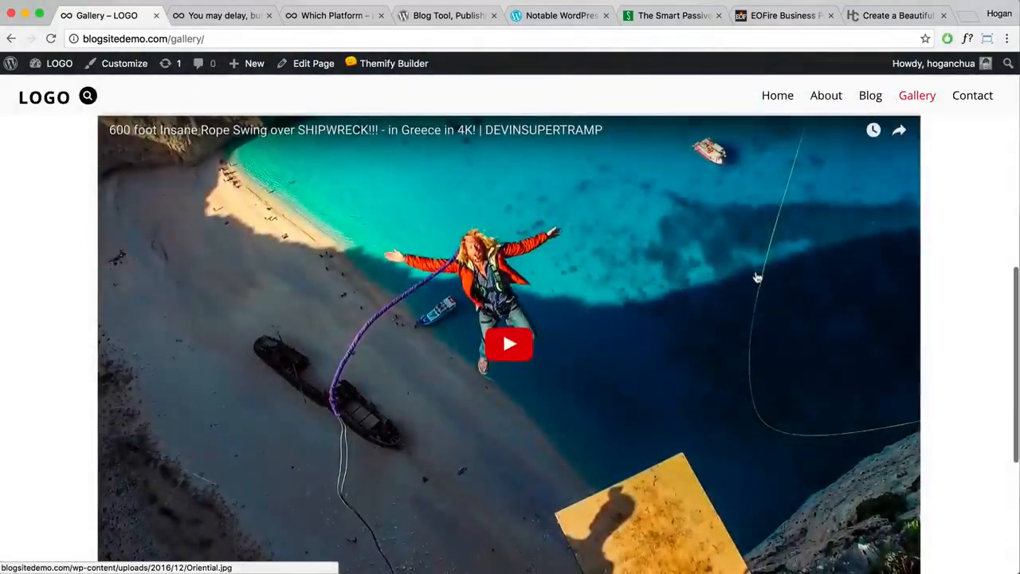
{"action": "scroll", "coordinate": [765, 276], "scroll_direction": "up", "scroll_amount": 3}
{"action": "left_click", "coordinate": [975, 99]}
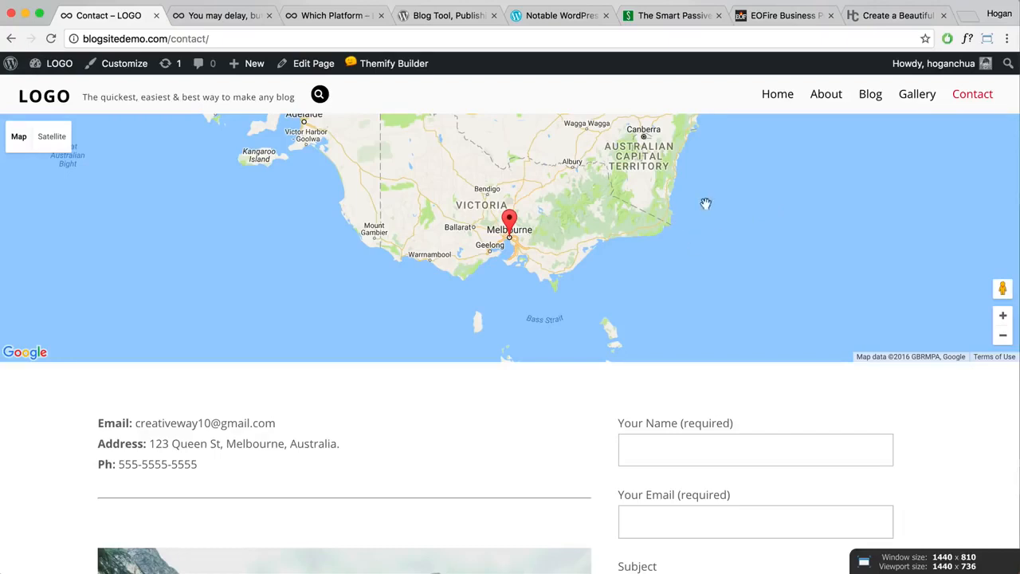
Return to the site's Home page via the LOGO
{"action": "scroll", "coordinate": [675, 237], "scroll_direction": "down", "scroll_amount": 3}
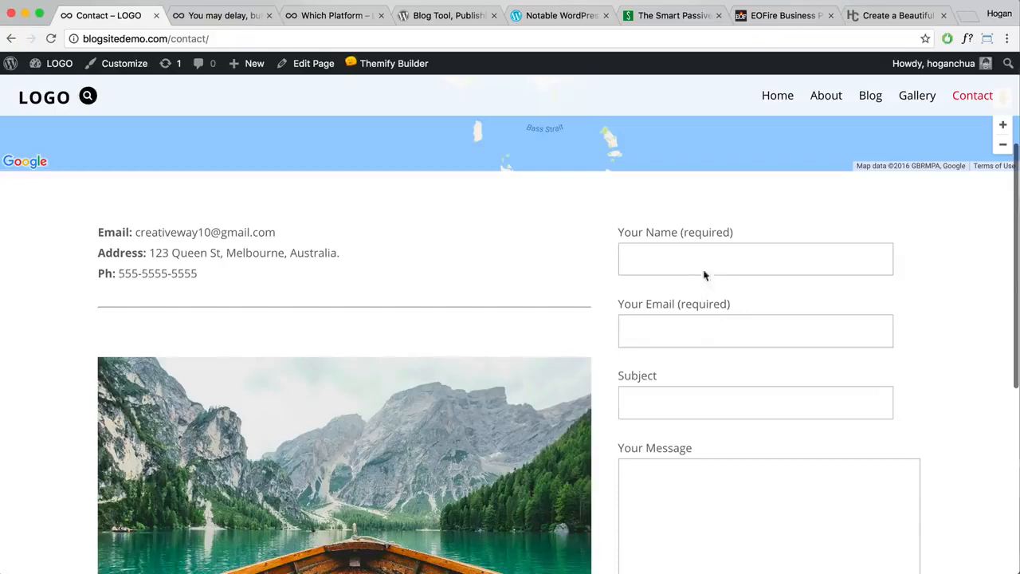
{"action": "scroll", "coordinate": [718, 315], "scroll_direction": "down", "scroll_amount": 4}
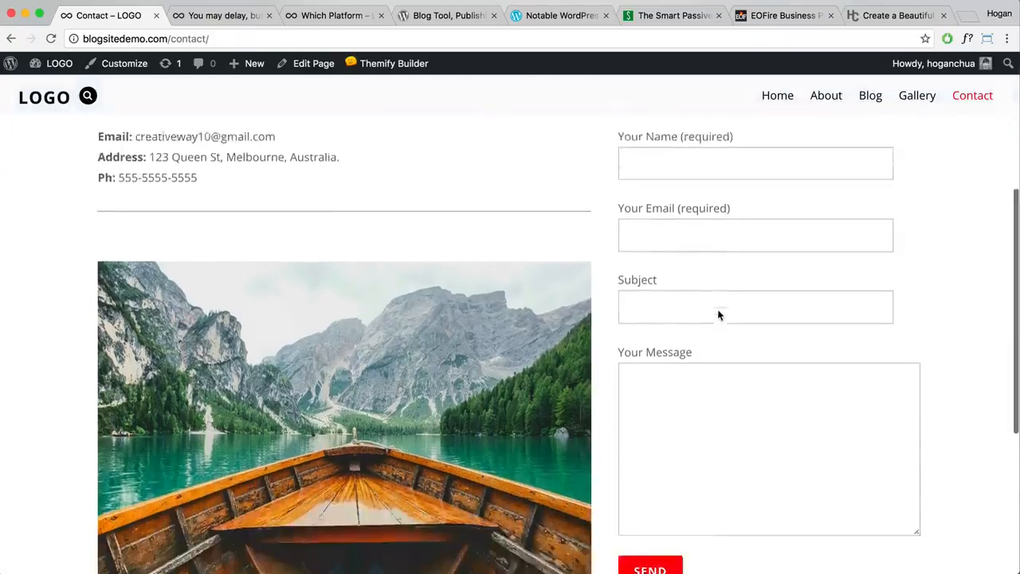
{"action": "scroll", "coordinate": [717, 311], "scroll_direction": "up", "scroll_amount": 2}
{"action": "scroll", "coordinate": [717, 313], "scroll_direction": "up", "scroll_amount": 5}
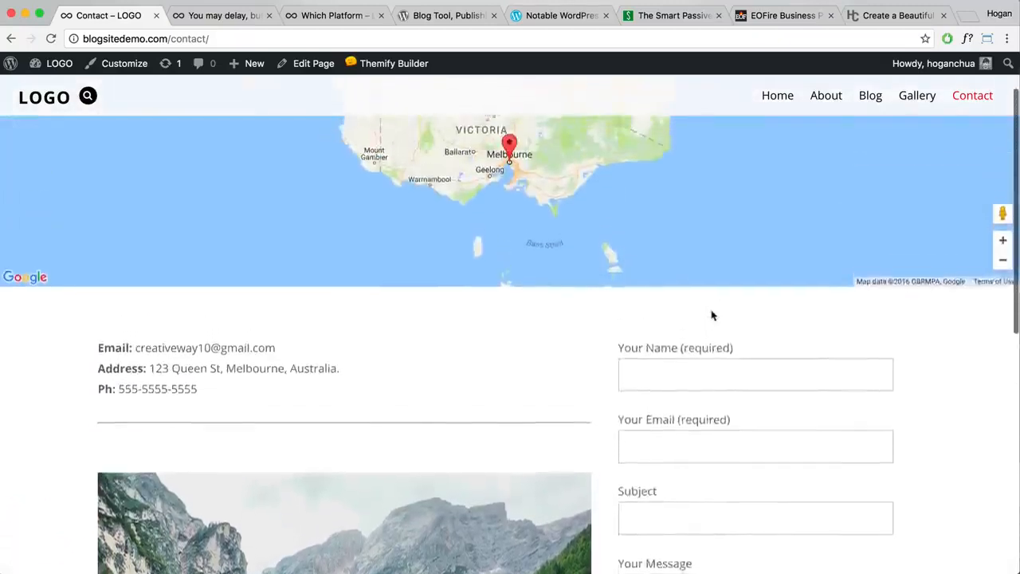
{"action": "left_click", "coordinate": [47, 105]}
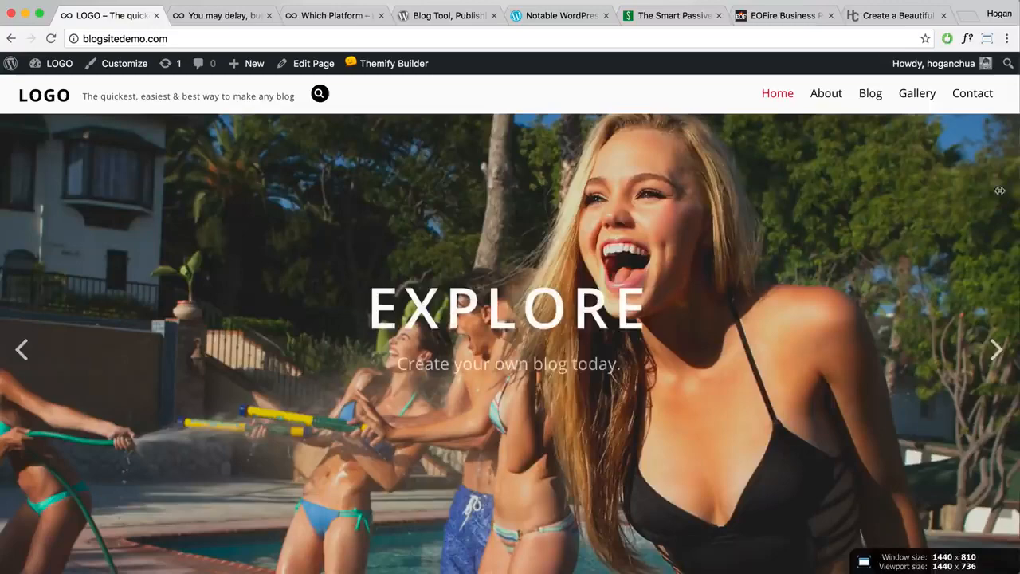
Preview the homepage at narrow mobile width, then restore the window to 1440 × 810
{"action": "left_click_drag", "start_coordinate": [999, 191], "coordinate": [284, 216]}
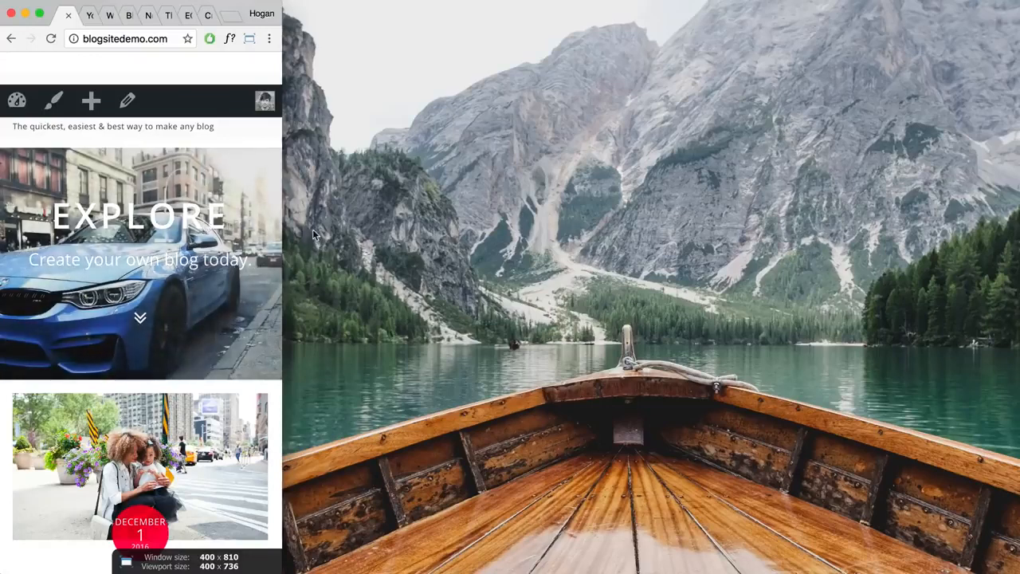
{"action": "left_click", "coordinate": [250, 40]}
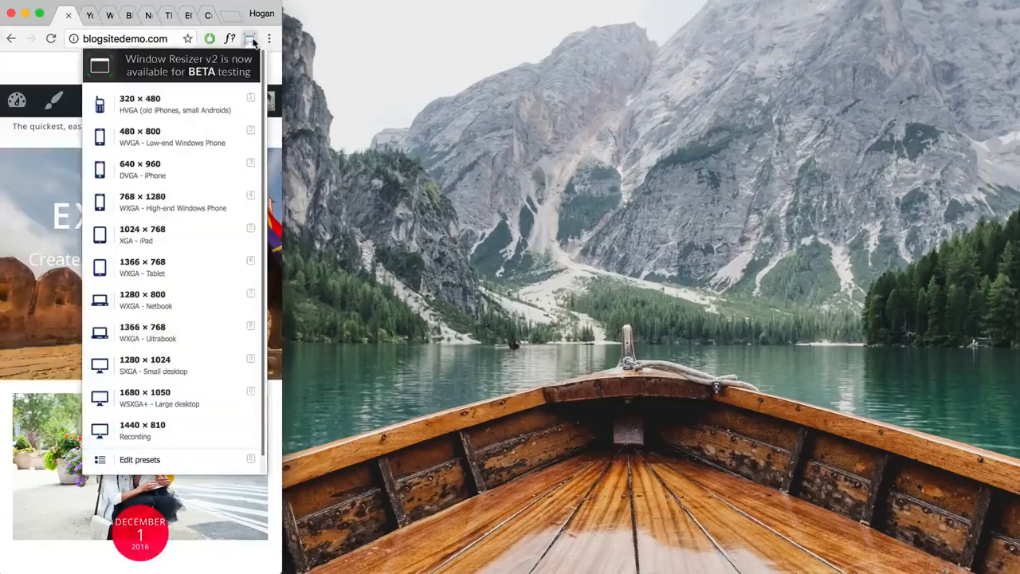
{"action": "left_click", "coordinate": [172, 431]}
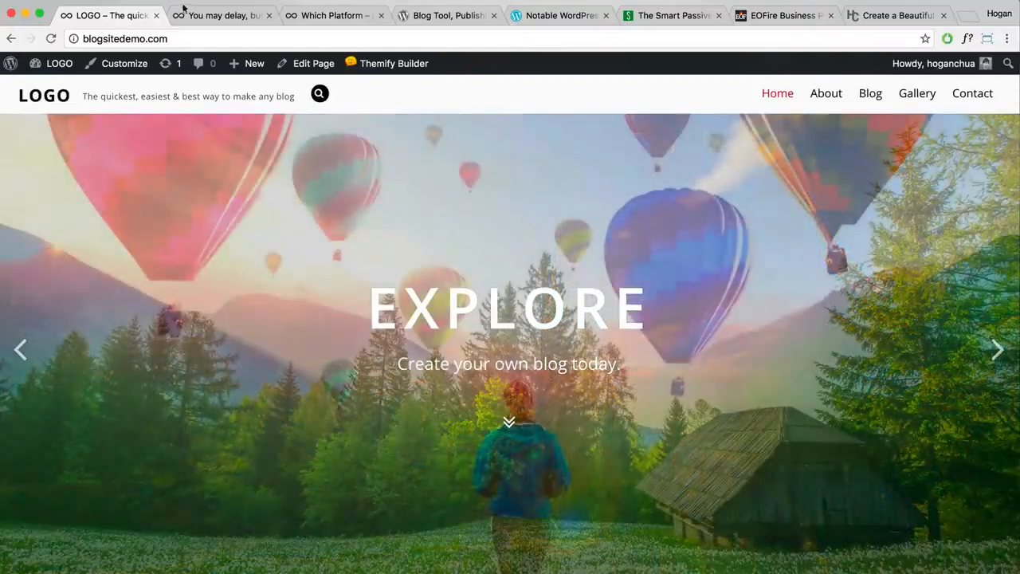
Open the Which Platform page and scroll to its 'Okay, so where are we building it?' section
{"action": "left_click", "coordinate": [316, 19]}
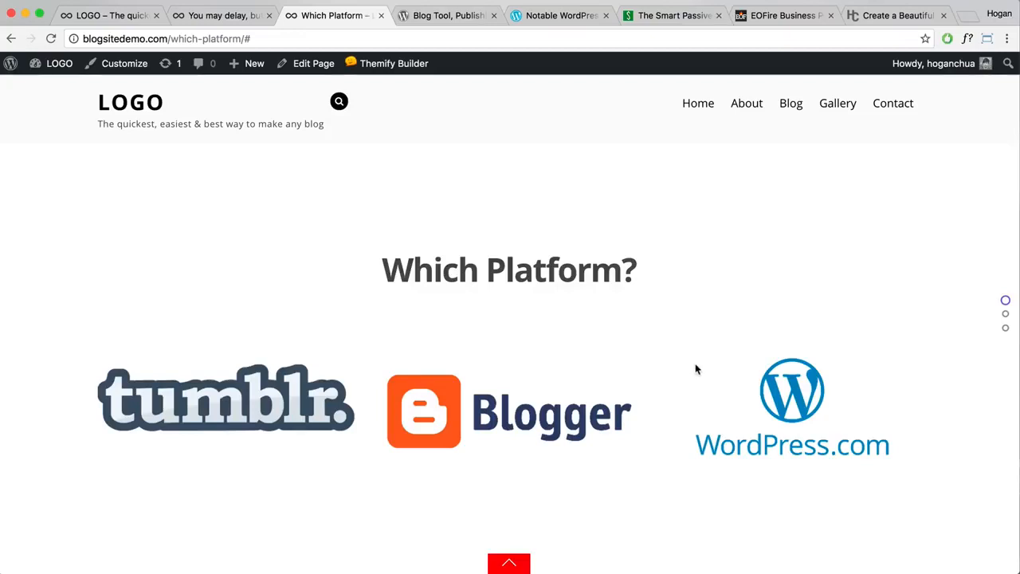
{"action": "scroll", "coordinate": [685, 370], "scroll_direction": "down", "scroll_amount": 3}
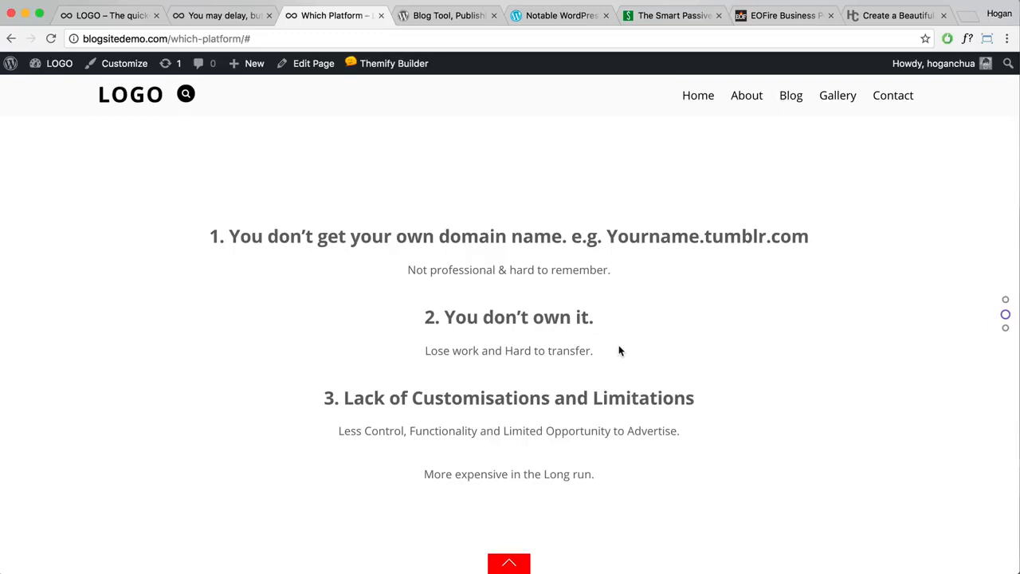
{"action": "scroll", "coordinate": [616, 347], "scroll_direction": "down", "scroll_amount": 2}
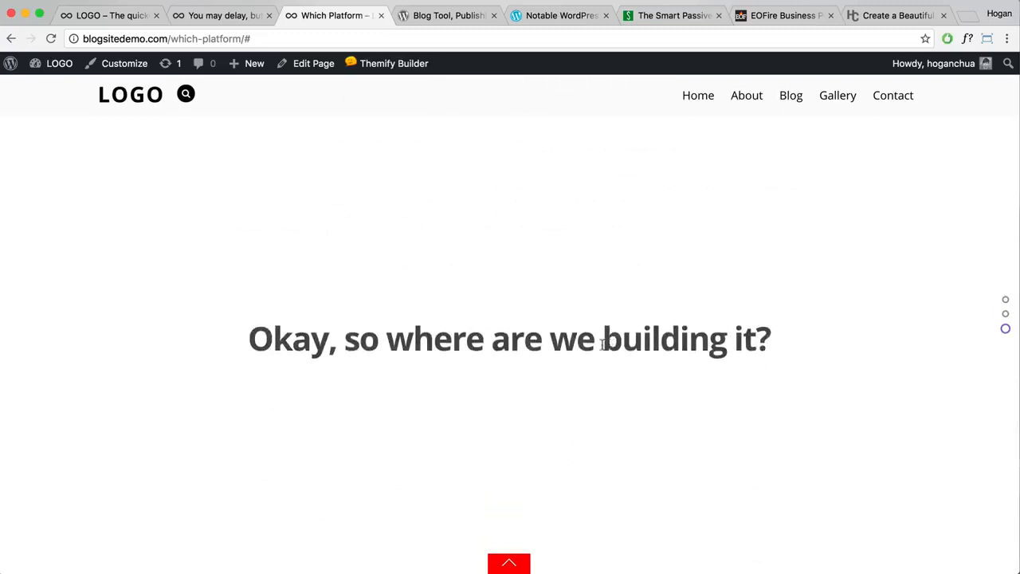
{"action": "left_click", "coordinate": [458, 16]}
Point out wordpress.org and 'WordPress' in its intro, then view Notable Users and Smart Passive Income
{"action": "left_click", "coordinate": [177, 40]}
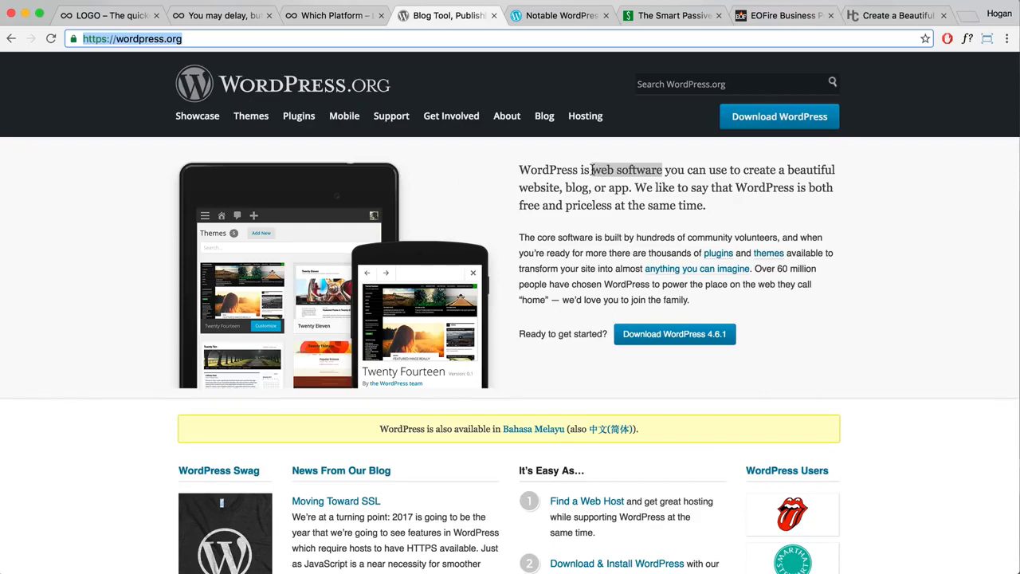
{"action": "left_click_drag", "start_coordinate": [578, 169], "coordinate": [520, 170]}
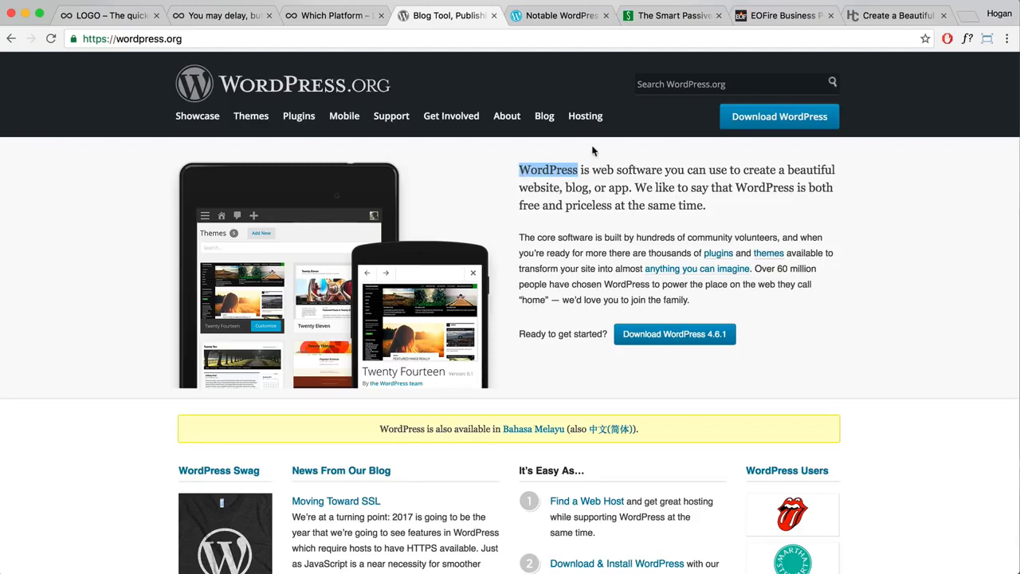
{"action": "left_click", "coordinate": [550, 22]}
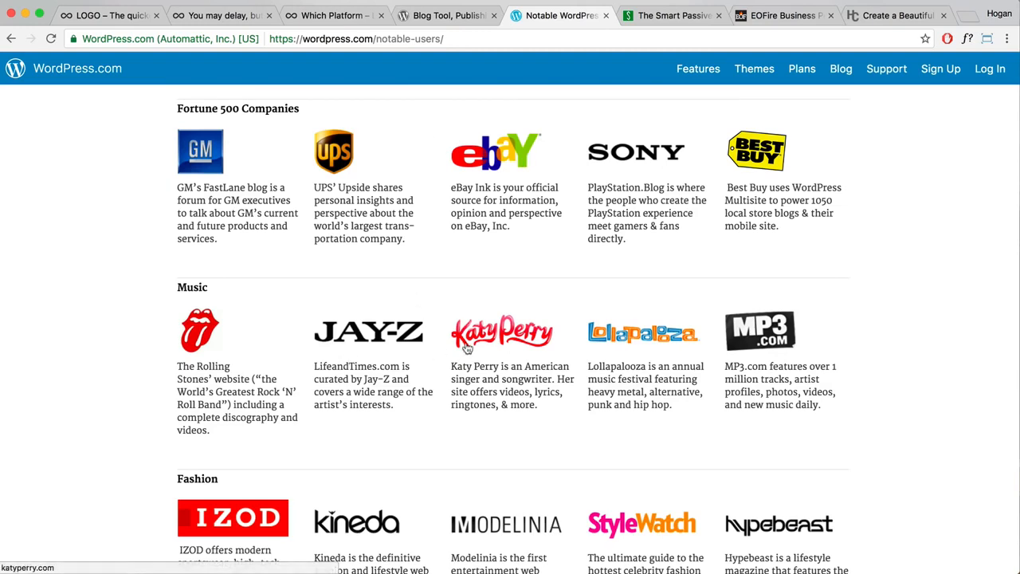
{"action": "scroll", "coordinate": [468, 348], "scroll_direction": "up", "scroll_amount": 5}
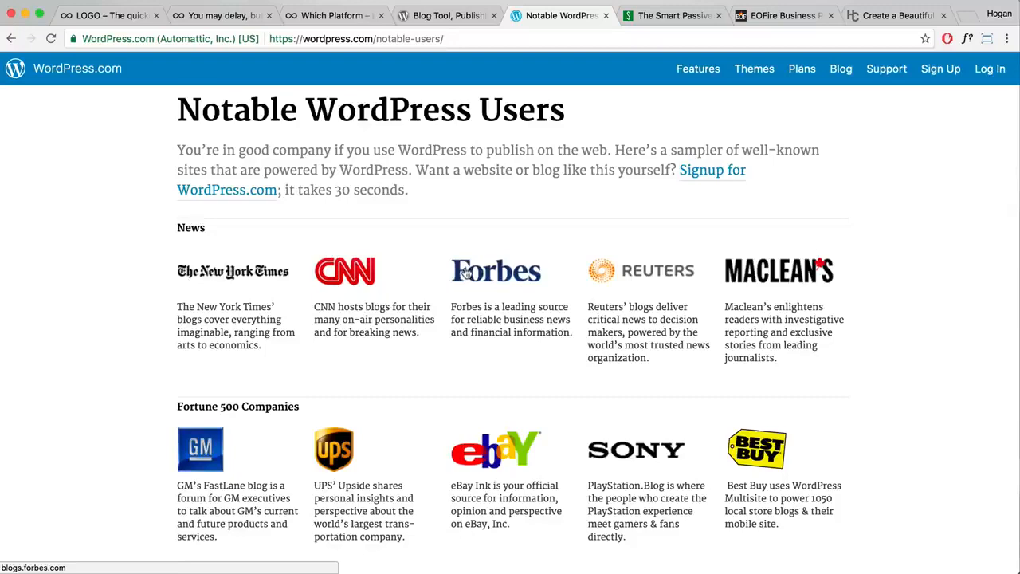
{"action": "left_click", "coordinate": [656, 21]}
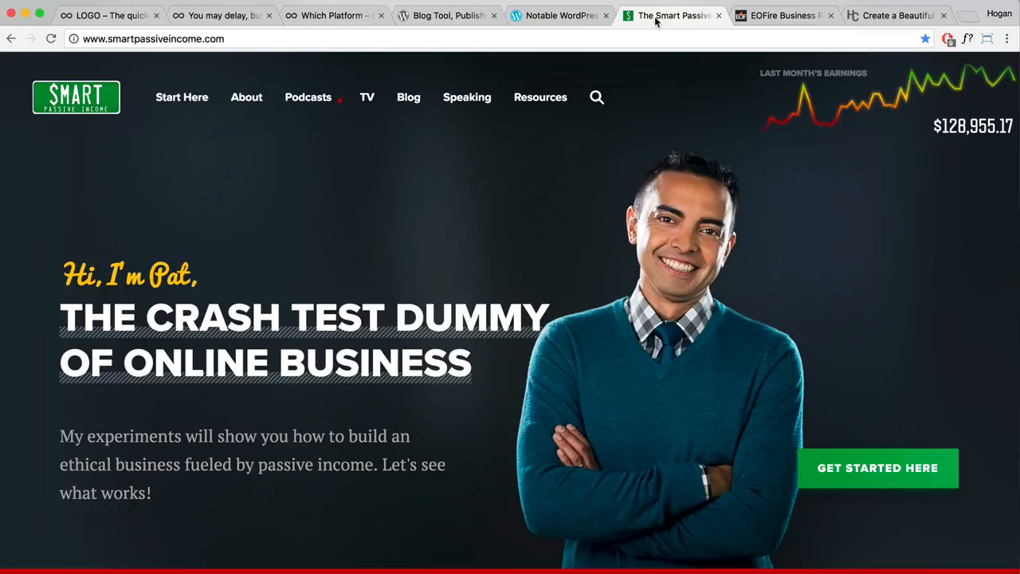
Show the EOFire homepage, then the next example site's page
{"action": "left_click", "coordinate": [782, 20]}
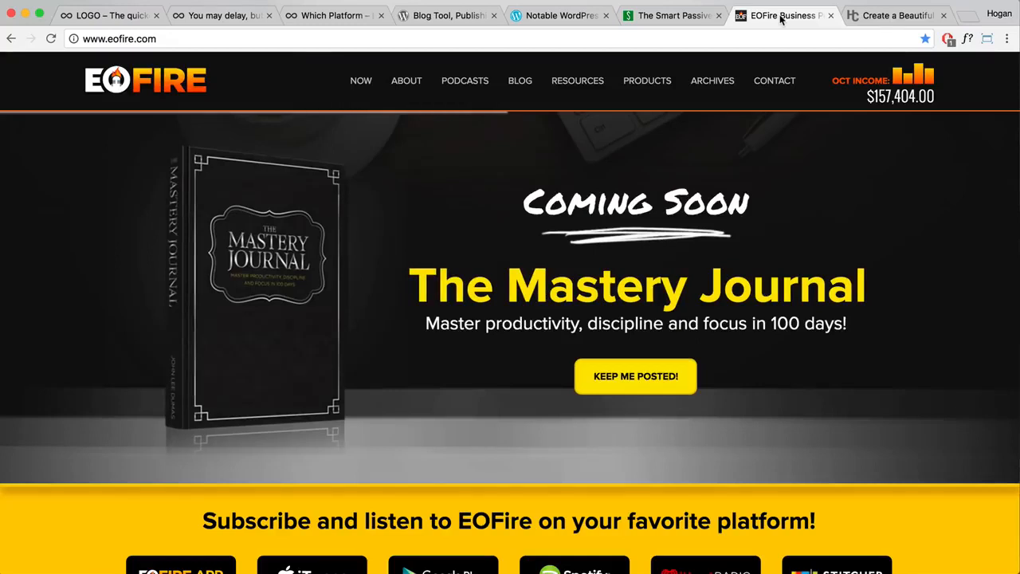
{"action": "left_click", "coordinate": [892, 16]}
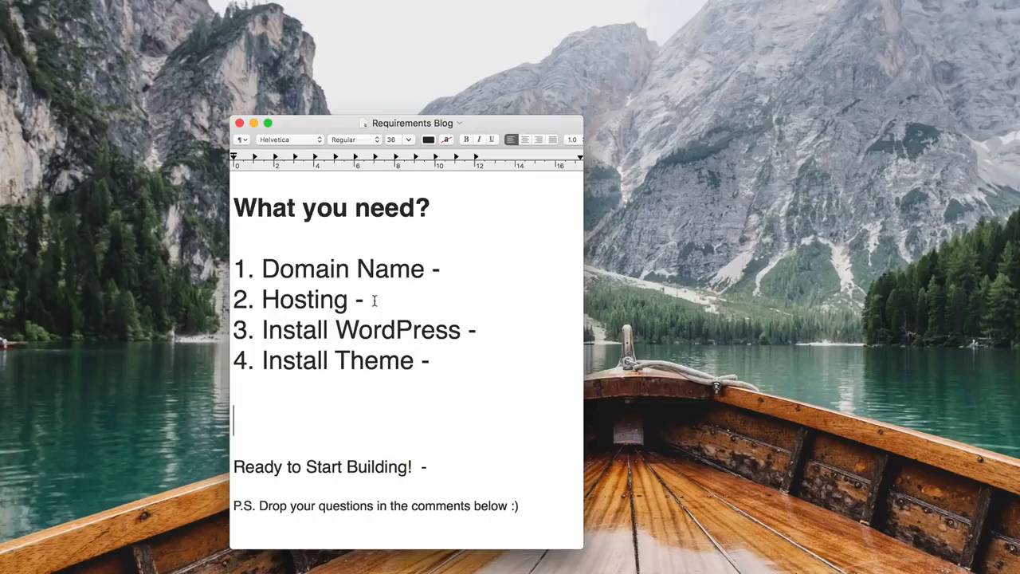
Highlight the Domain Name, Hosting, Install WordPress and Install Theme items in the list
{"action": "left_click_drag", "start_coordinate": [372, 300], "coordinate": [229, 273]}
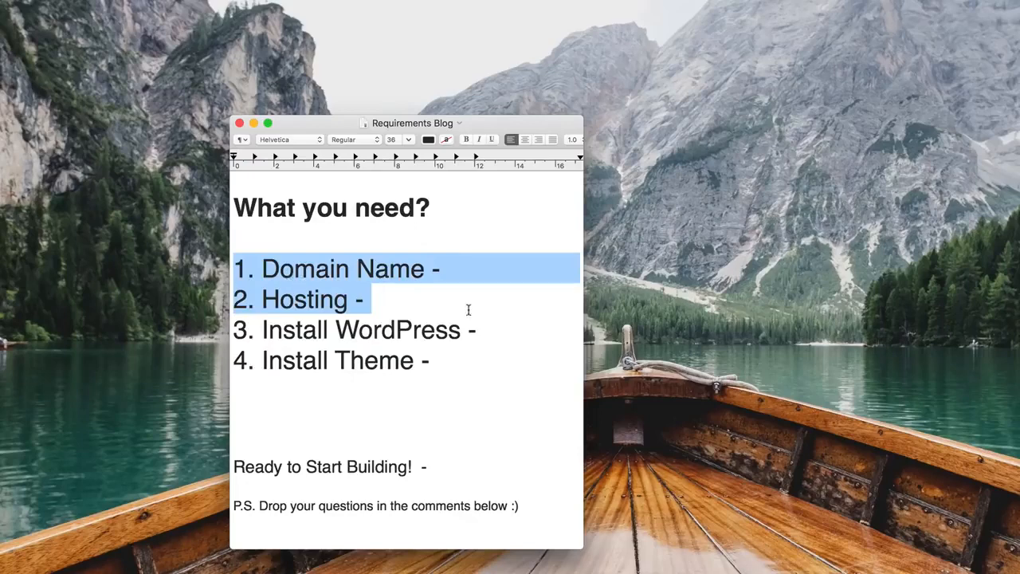
{"action": "left_click_drag", "start_coordinate": [484, 330], "coordinate": [336, 330]}
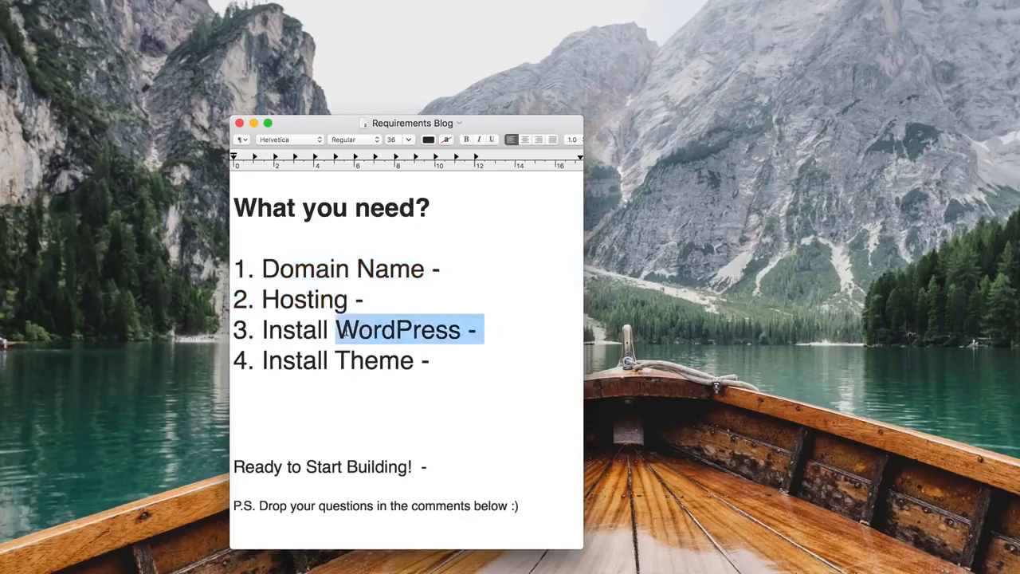
{"action": "left_click_drag", "start_coordinate": [439, 360], "coordinate": [331, 361]}
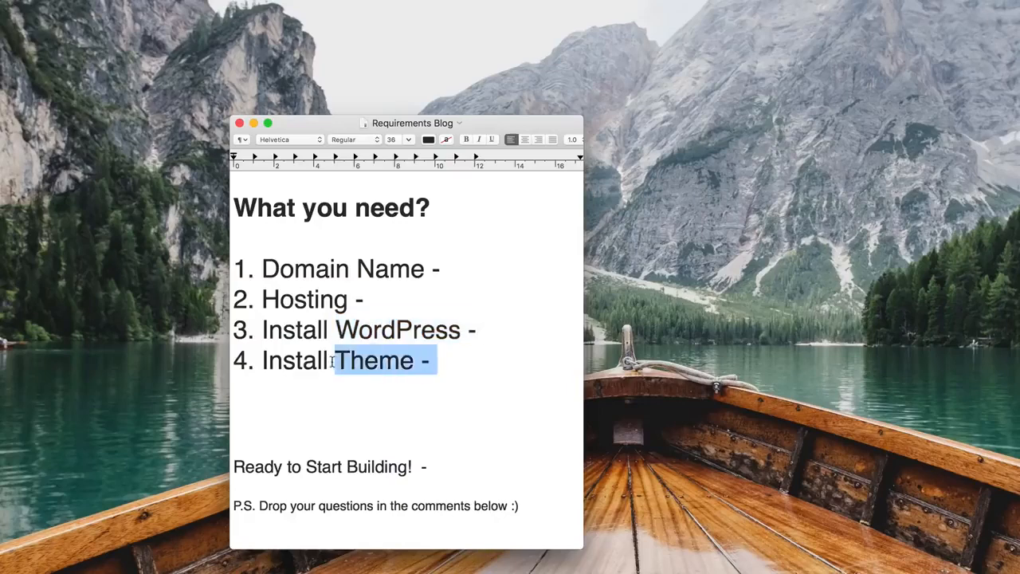
{"action": "left_click", "coordinate": [335, 411]}
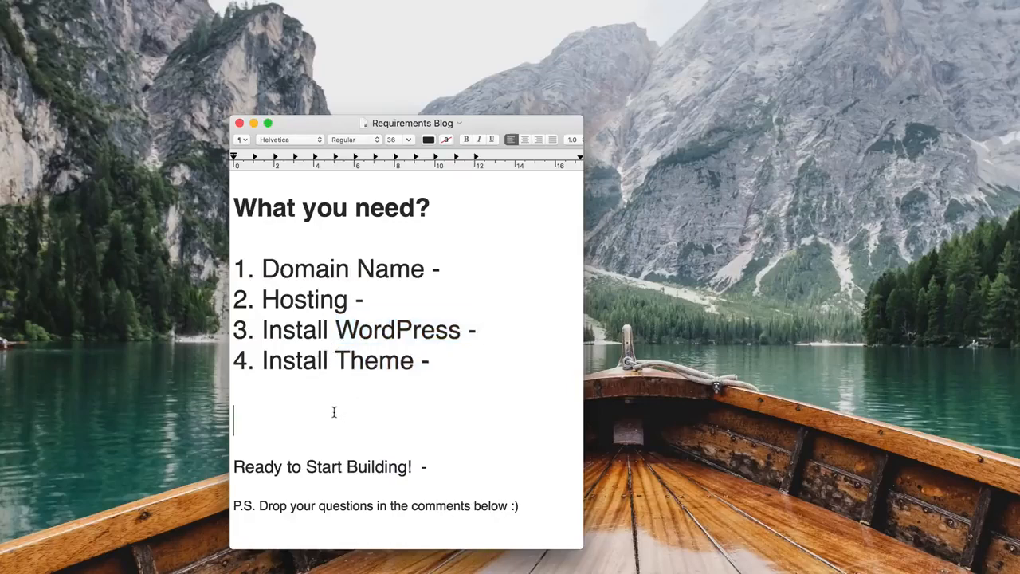
Price the domain at $5.99 and hosting at $8, and mark Install WordPress as free
{"action": "left_click", "coordinate": [478, 266]}
{"action": "type", "text": "$"}
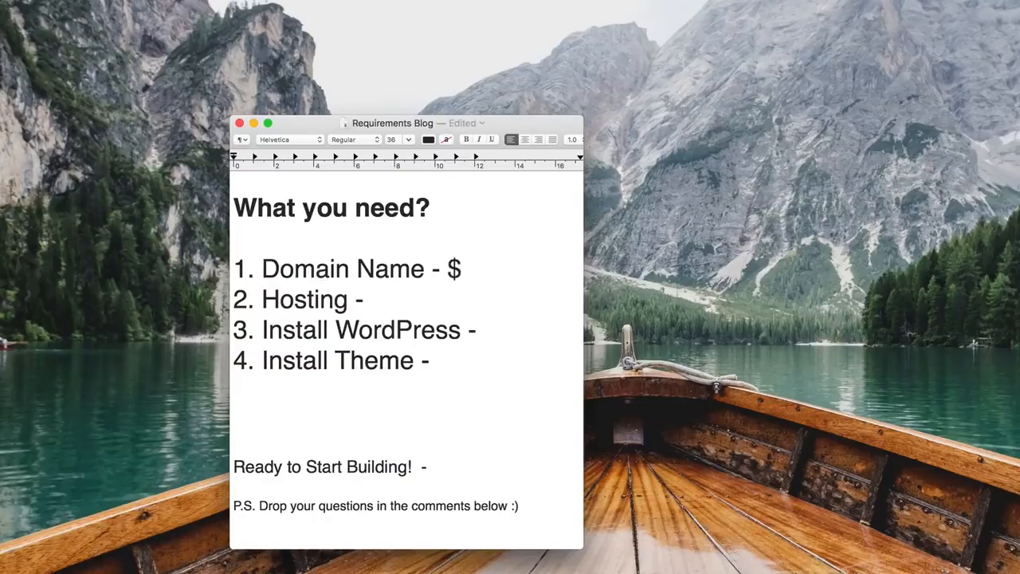
{"action": "type", "text": "5.00"}
{"action": "key", "text": "BackSpace"}
{"action": "key", "text": "BackSpace"}
{"action": "type", "text": "99"}
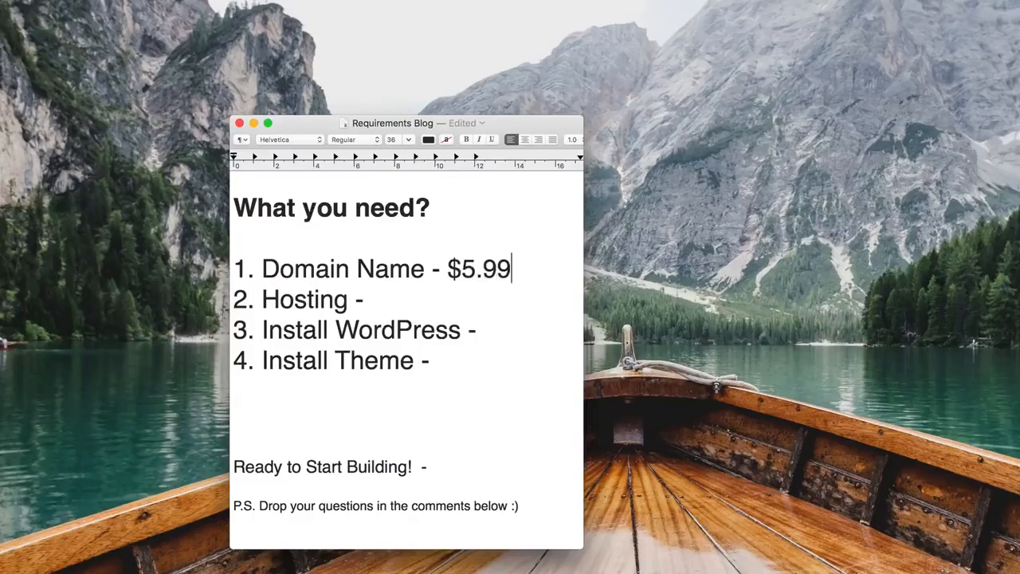
{"action": "left_click", "coordinate": [394, 295]}
{"action": "type", "text": "$"}
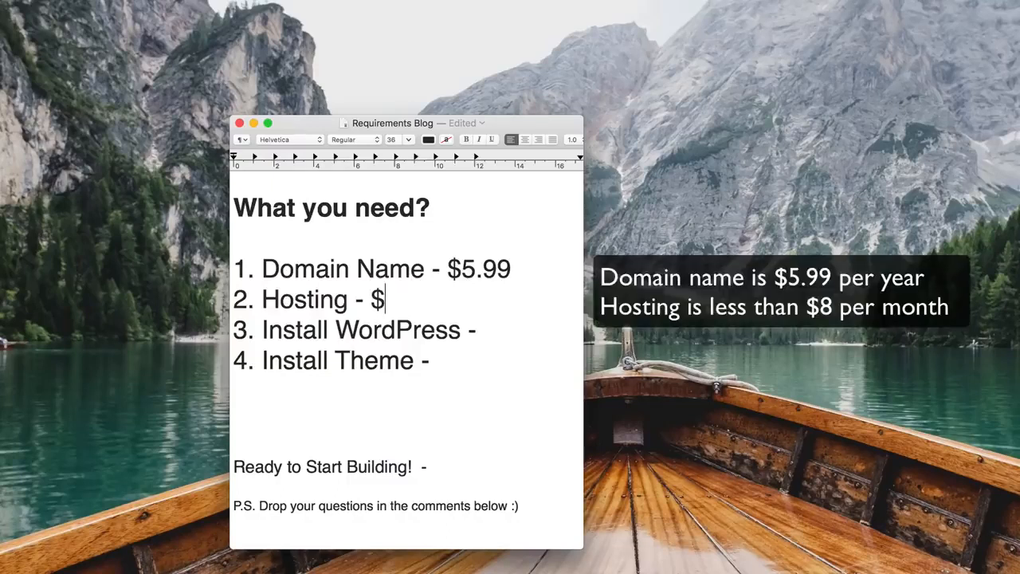
{"action": "type", "text": "8"}
{"action": "left_click", "coordinate": [491, 330]}
{"action": "type", "text": "free"}
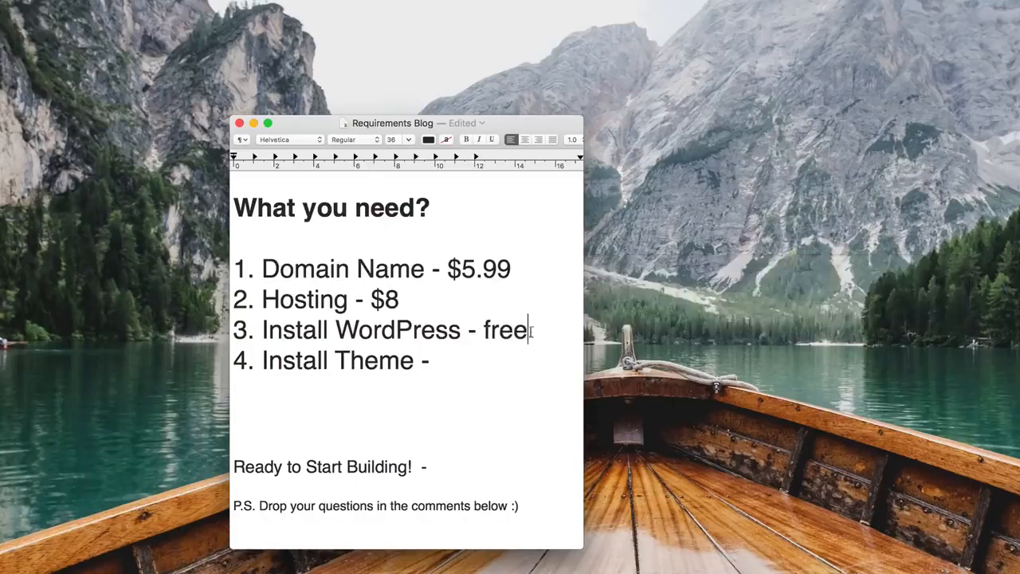
Mark Install Theme as free and add a 'Total= $13' line below the list
{"action": "left_click_drag", "start_coordinate": [533, 331], "coordinate": [267, 330]}
{"action": "left_click", "coordinate": [460, 360]}
{"action": "type", "text": "free"}
{"action": "left_click", "coordinate": [324, 416]}
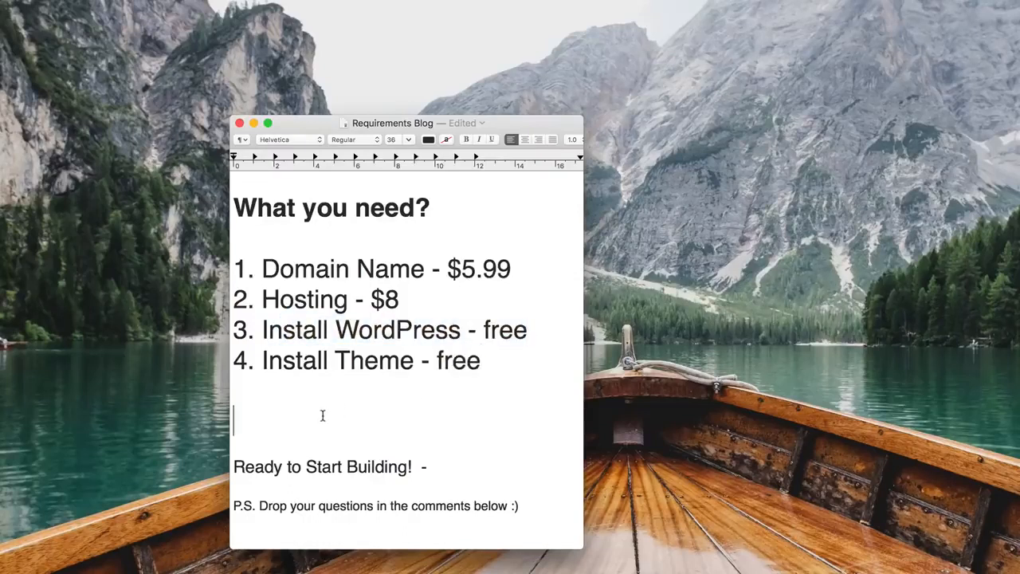
{"action": "type", "text": "Total="}
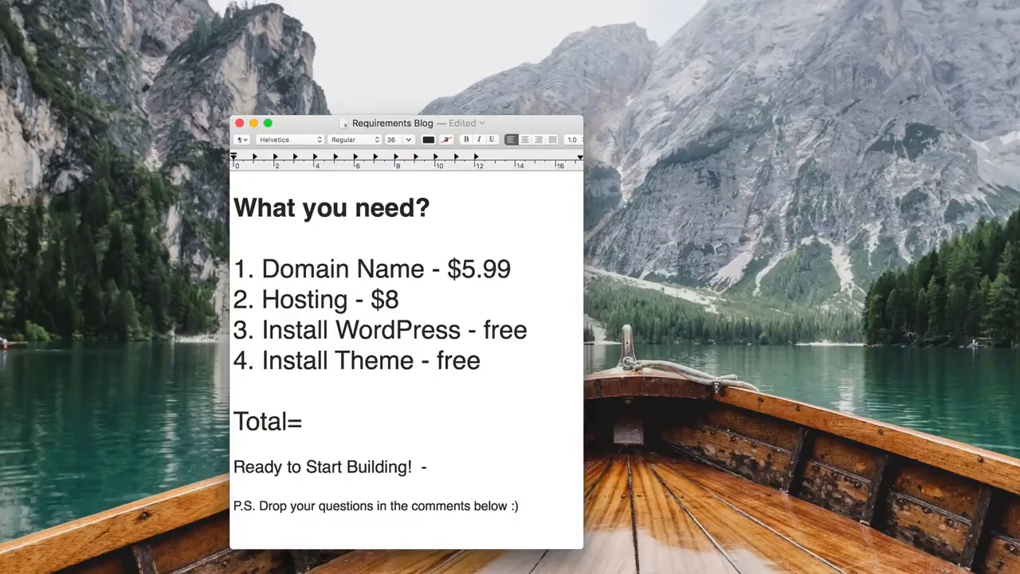
{"action": "type", "text": " $13"}
Highlight the domain and hosting costs in the requirements note
{"action": "left_click_drag", "start_coordinate": [417, 298], "coordinate": [238, 273]}
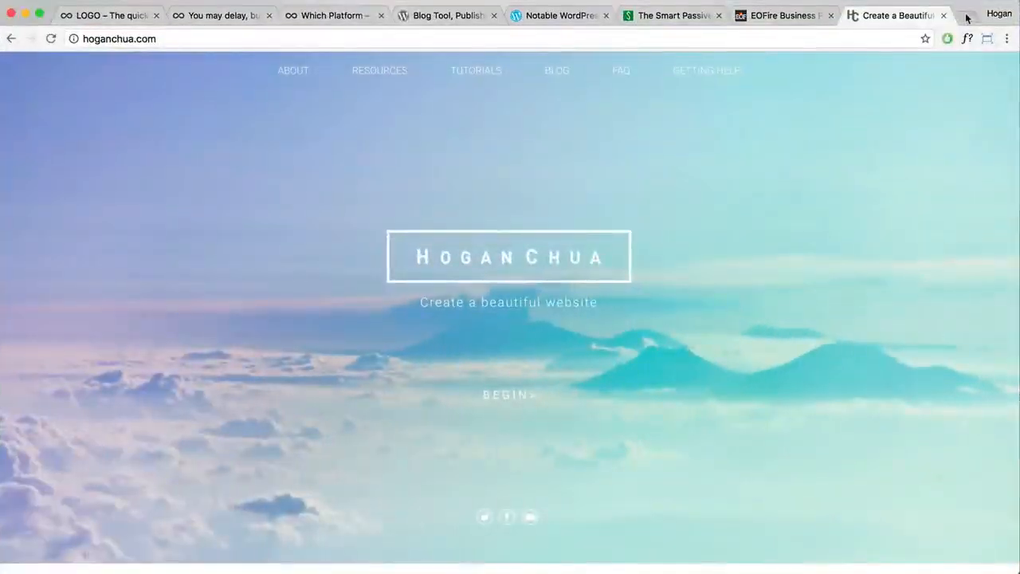
Load hostgator.com/promo/hogan in a new tab to show the Hatchling, Baby and Business plans
{"action": "left_click", "coordinate": [967, 17]}
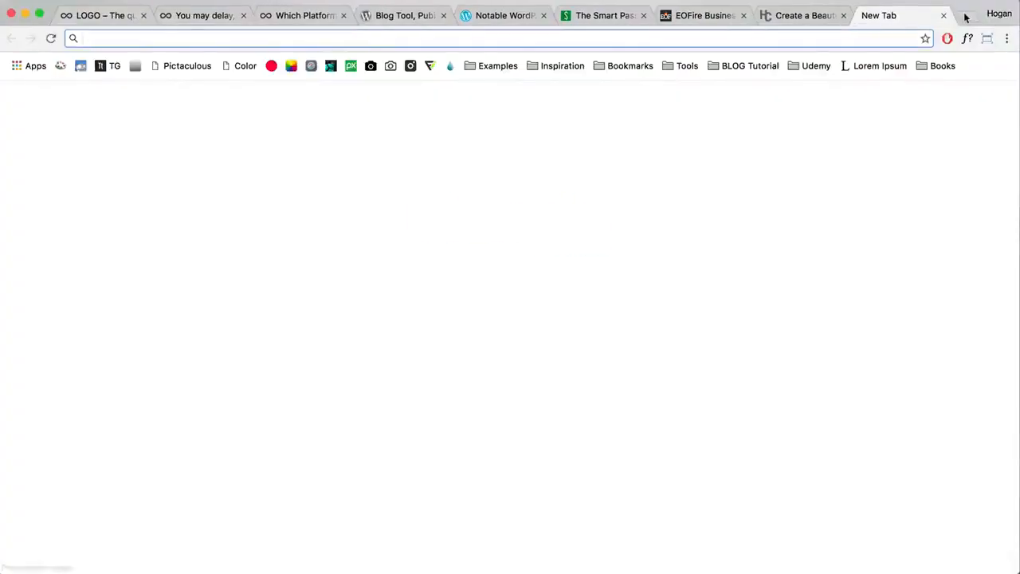
{"action": "type", "text": "hostgator.com"}
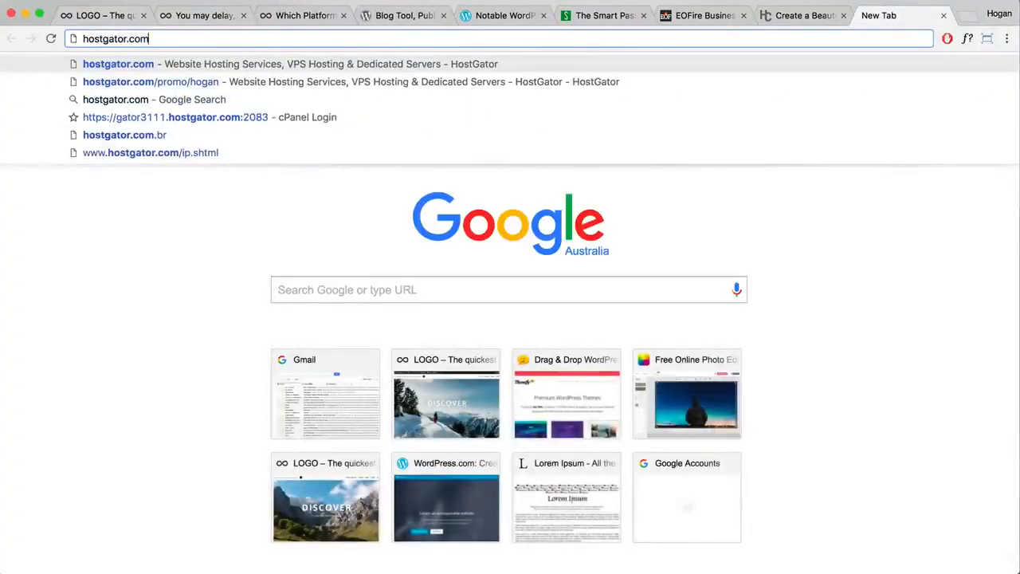
{"action": "type", "text": "/pr"}
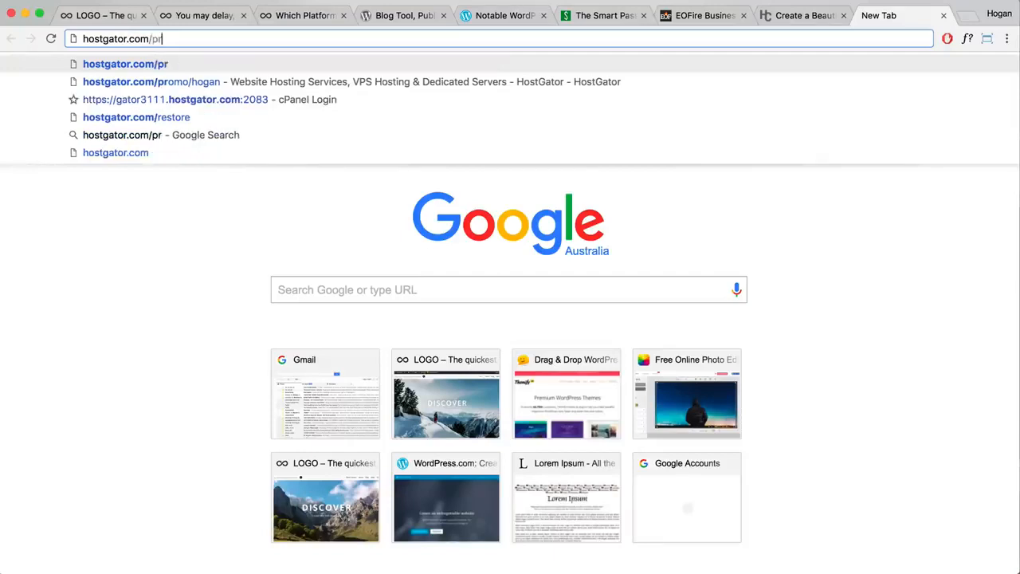
{"action": "type", "text": "omo/hogan"}
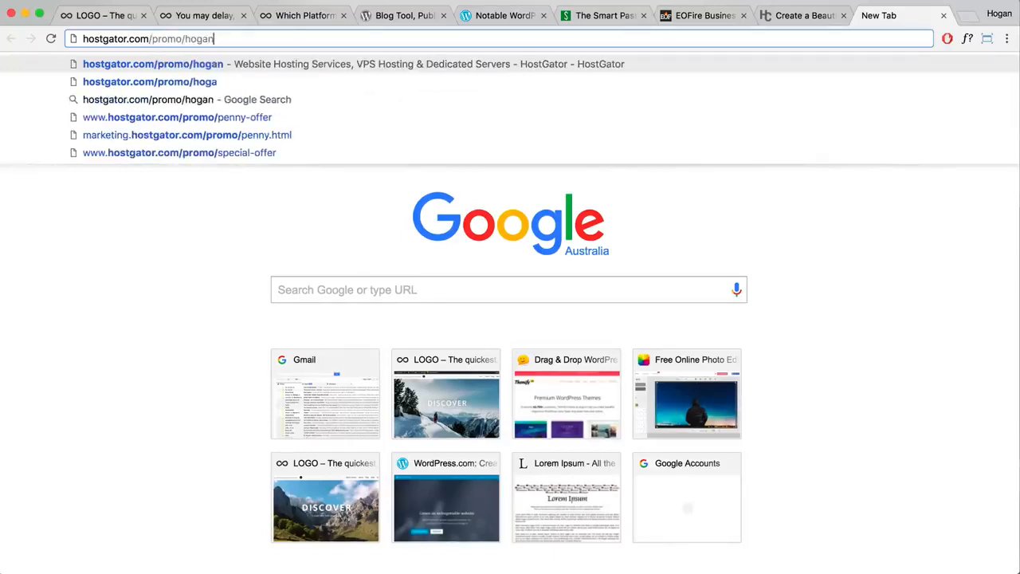
{"action": "key", "text": "Return"}
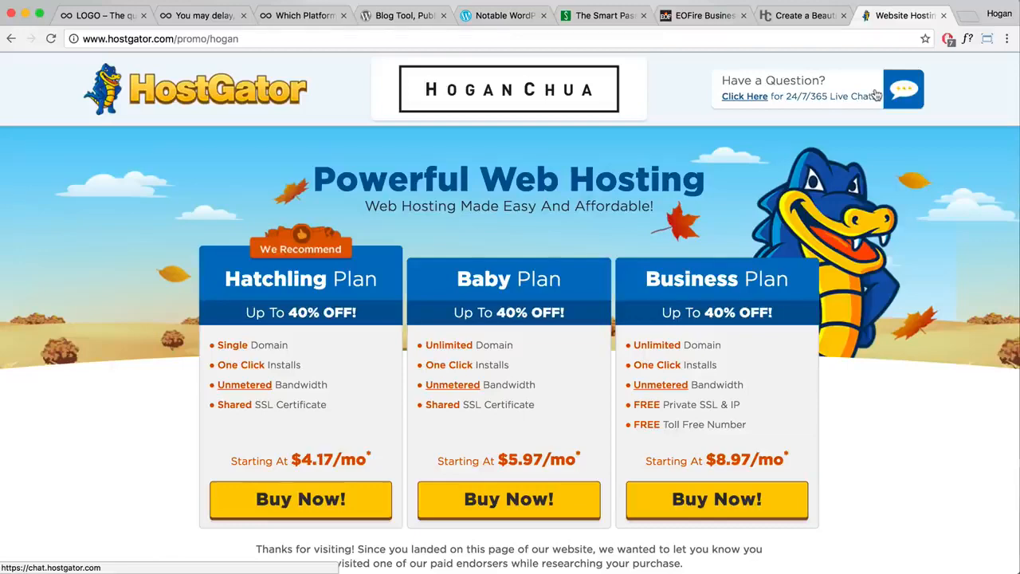
Review the HostGator plans, noting Hatchling's Single Domain feature, and start ordering the Hatchling plan
{"action": "scroll", "coordinate": [671, 283], "scroll_direction": "down", "scroll_amount": 3}
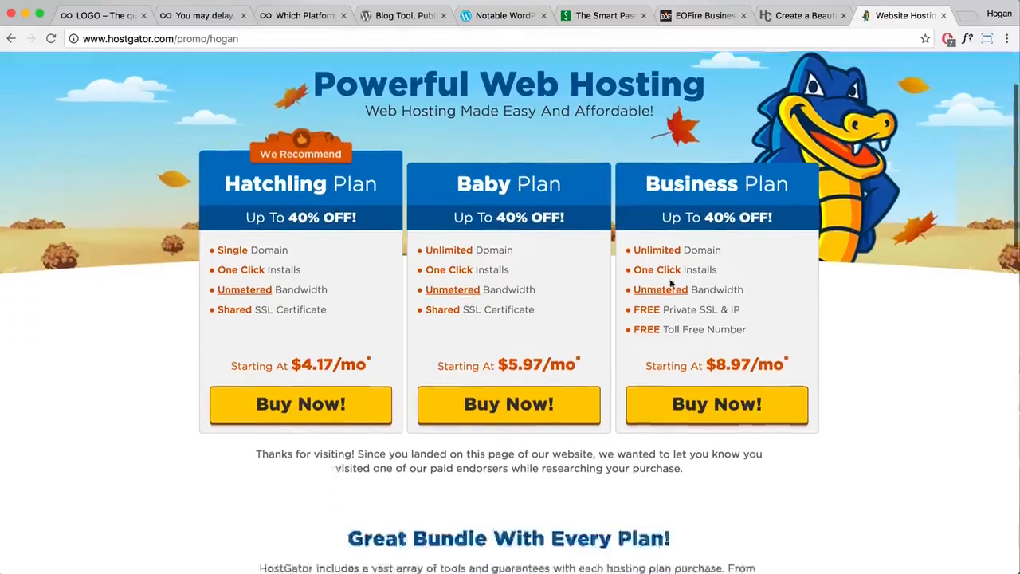
{"action": "scroll", "coordinate": [671, 283], "scroll_direction": "down", "scroll_amount": 10}
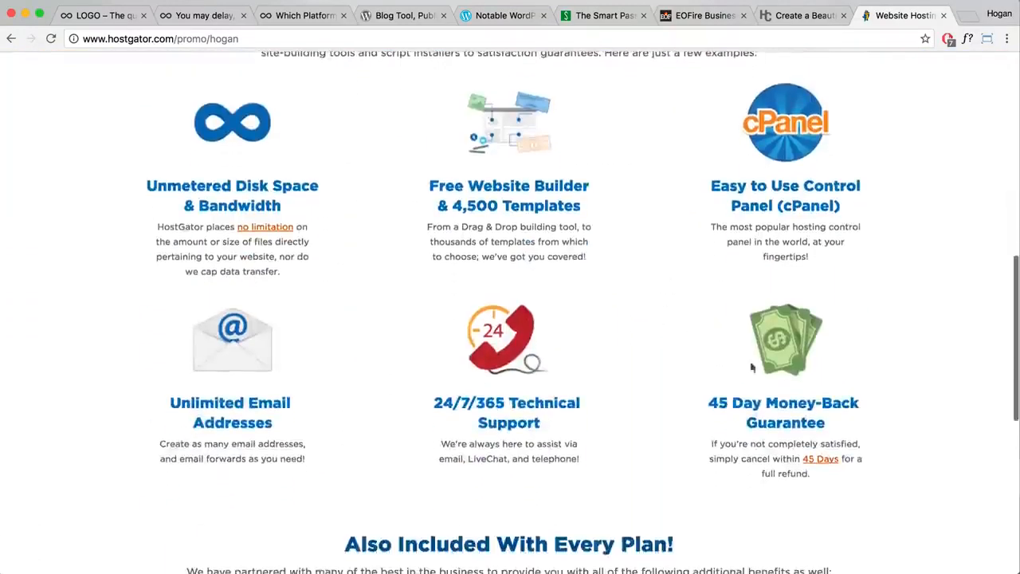
{"action": "scroll", "coordinate": [777, 365], "scroll_direction": "up", "scroll_amount": 7}
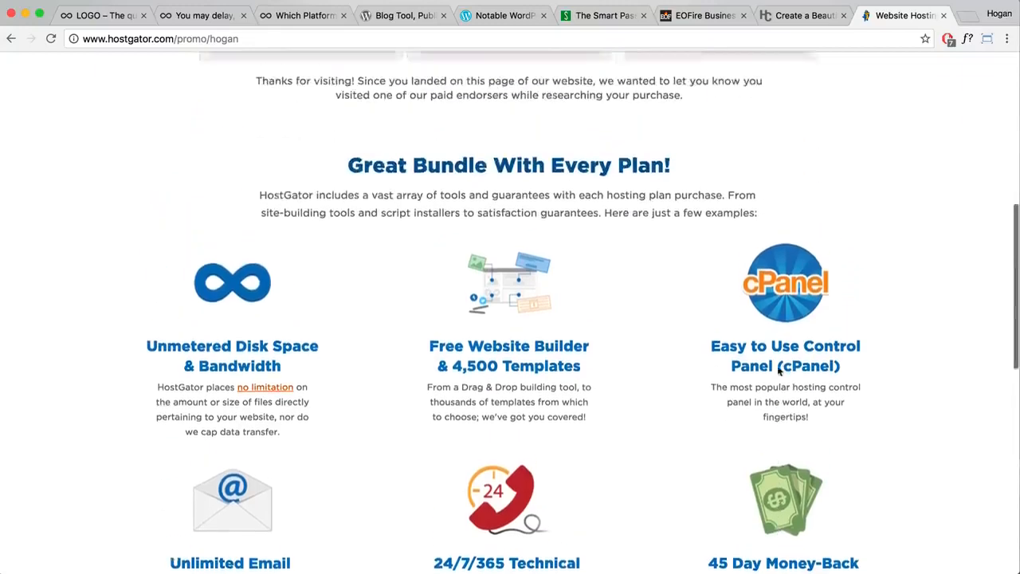
{"action": "scroll", "coordinate": [778, 365], "scroll_direction": "up", "scroll_amount": 2}
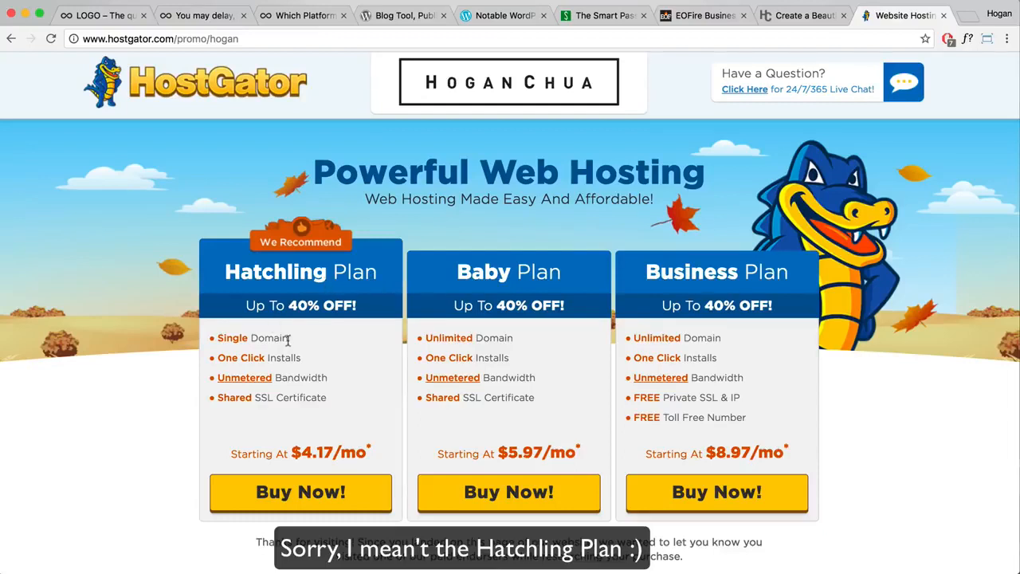
{"action": "left_click_drag", "start_coordinate": [289, 339], "coordinate": [216, 339]}
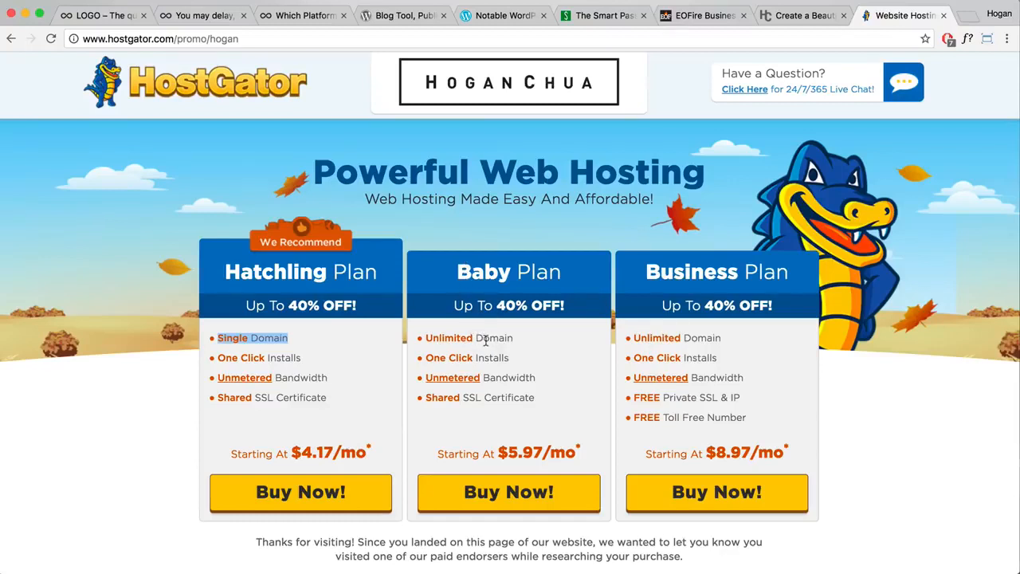
{"action": "left_click", "coordinate": [299, 337]}
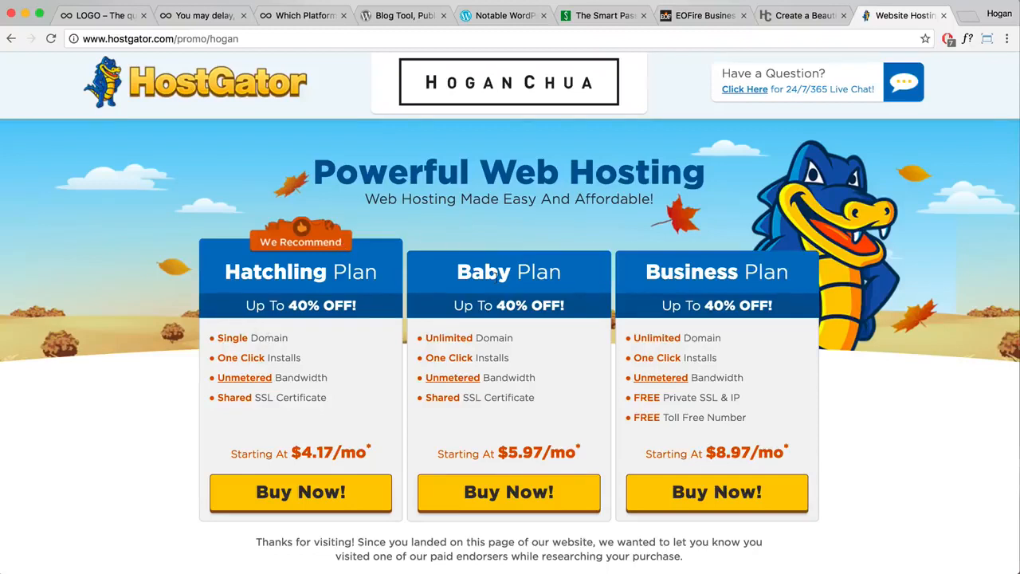
{"action": "left_click", "coordinate": [317, 498]}
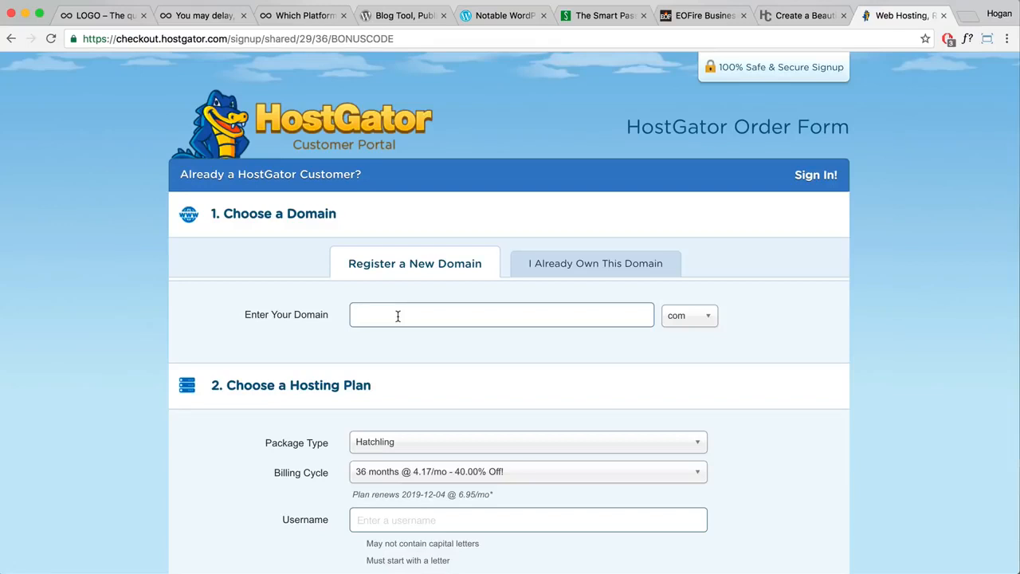
Enter blogdemosite as the domain, turn off Domain Privacy Protection, and expand the billing cycle options
{"action": "type", "text": "blogdemosite"}
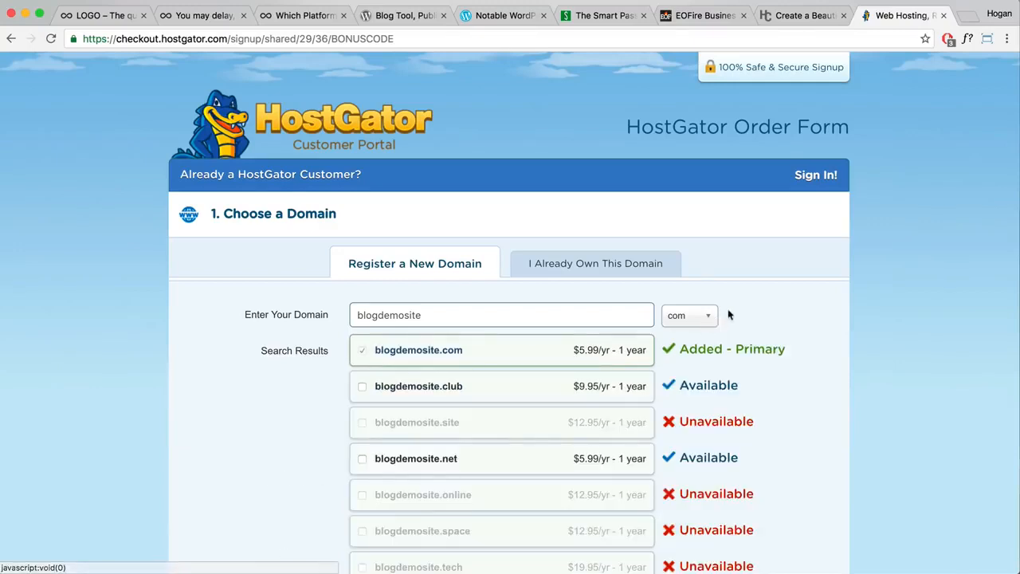
{"action": "scroll", "coordinate": [733, 313], "scroll_direction": "down", "scroll_amount": 1}
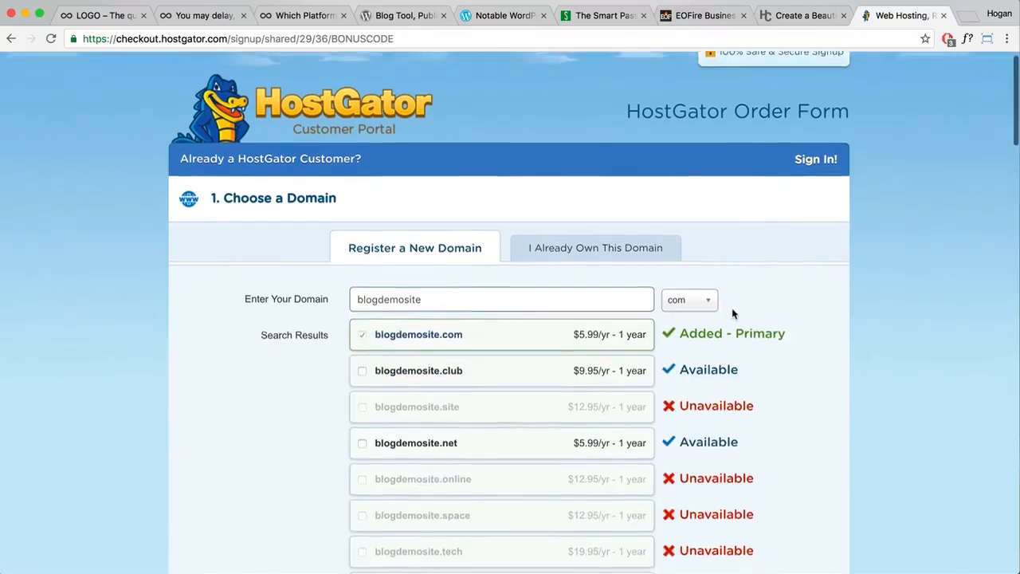
{"action": "scroll", "coordinate": [731, 311], "scroll_direction": "down", "scroll_amount": 10}
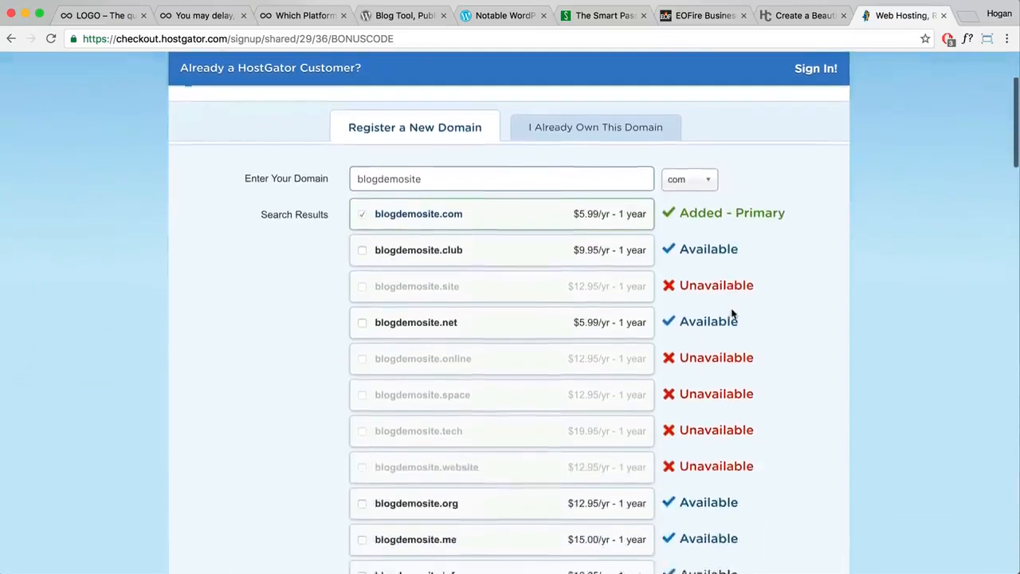
{"action": "scroll", "coordinate": [732, 312], "scroll_direction": "down", "scroll_amount": 3}
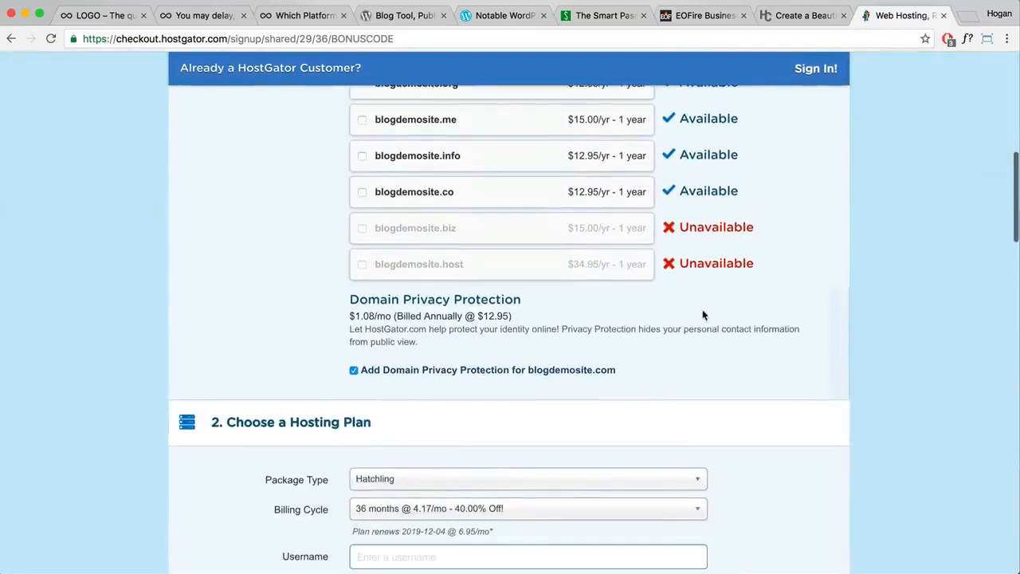
{"action": "left_click", "coordinate": [354, 369]}
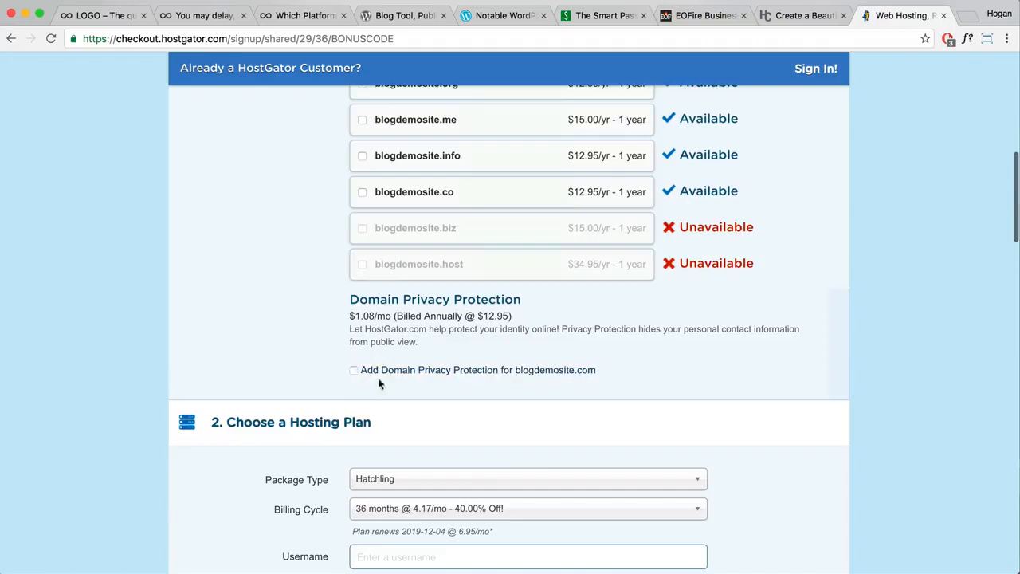
{"action": "scroll", "coordinate": [404, 386], "scroll_direction": "down", "scroll_amount": 4}
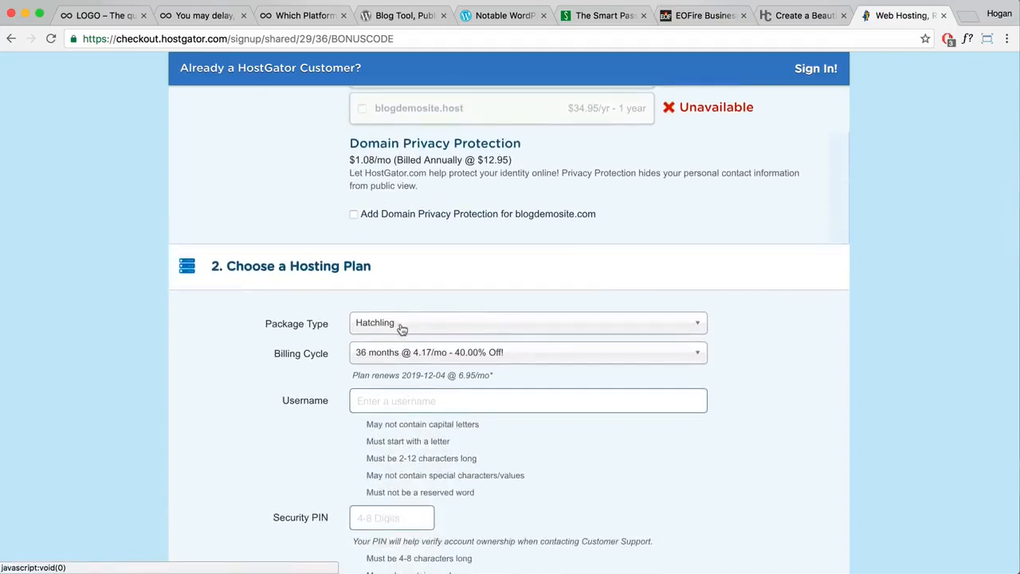
{"action": "left_click", "coordinate": [400, 355]}
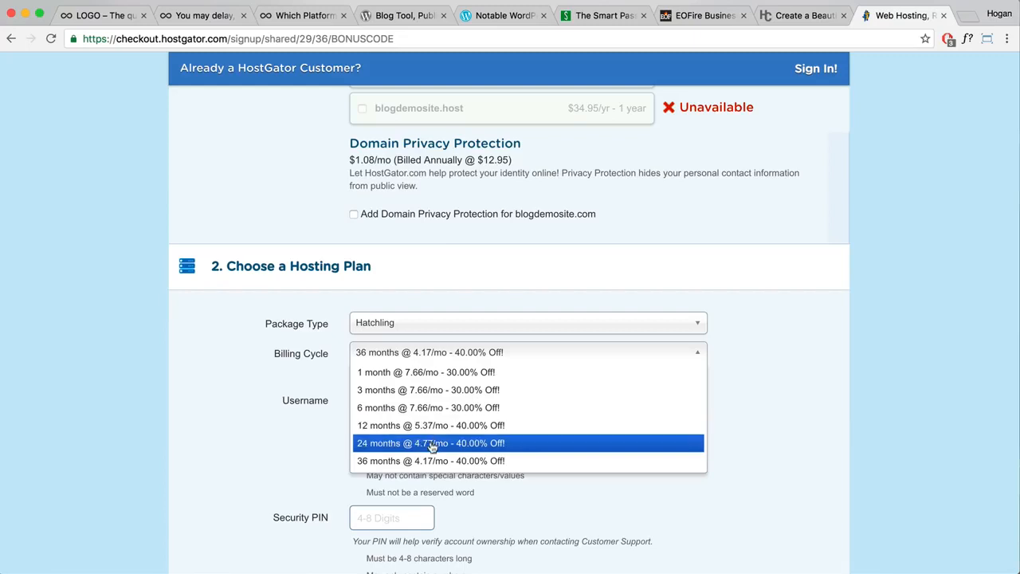
Choose the 12 months @ 5.37/mo billing cycle and enter an account username and security PIN
{"action": "left_click", "coordinate": [455, 433]}
{"action": "left_click", "coordinate": [470, 401]}
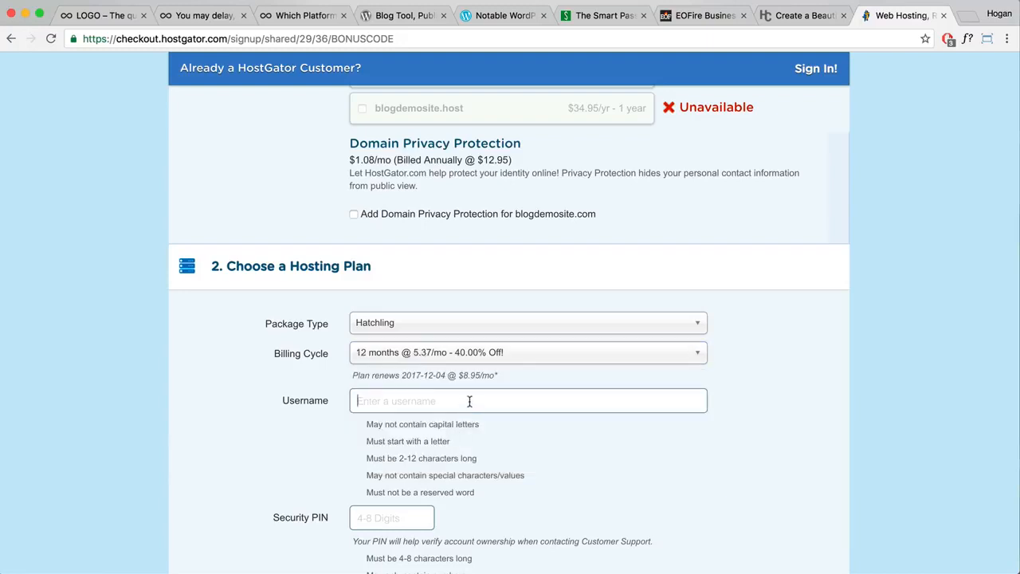
{"action": "type", "text": "hoganchua"}
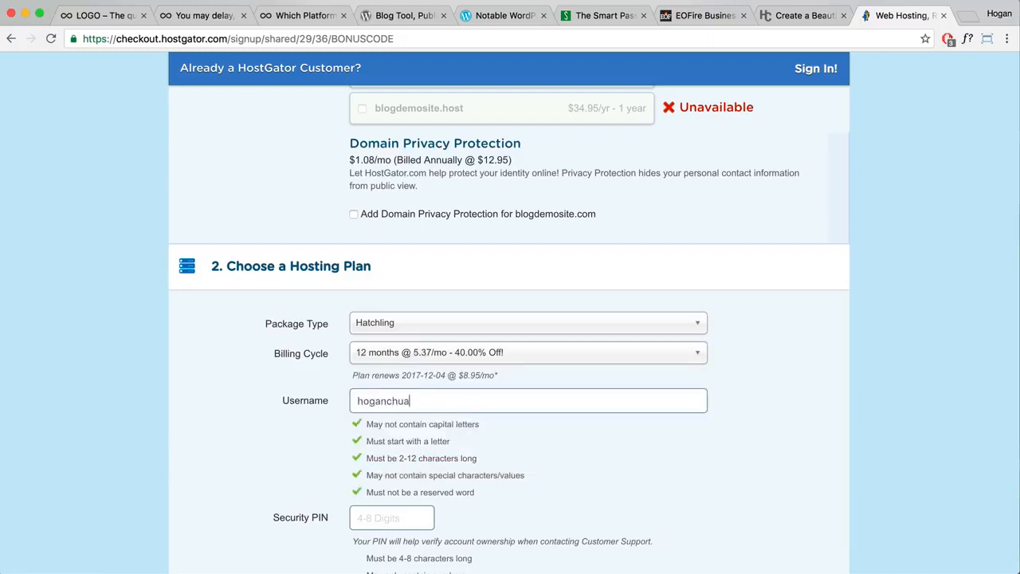
{"action": "type", "text": "1"}
{"action": "left_click", "coordinate": [374, 523]}
{"action": "scroll", "coordinate": [471, 498], "scroll_direction": "down", "scroll_amount": 3}
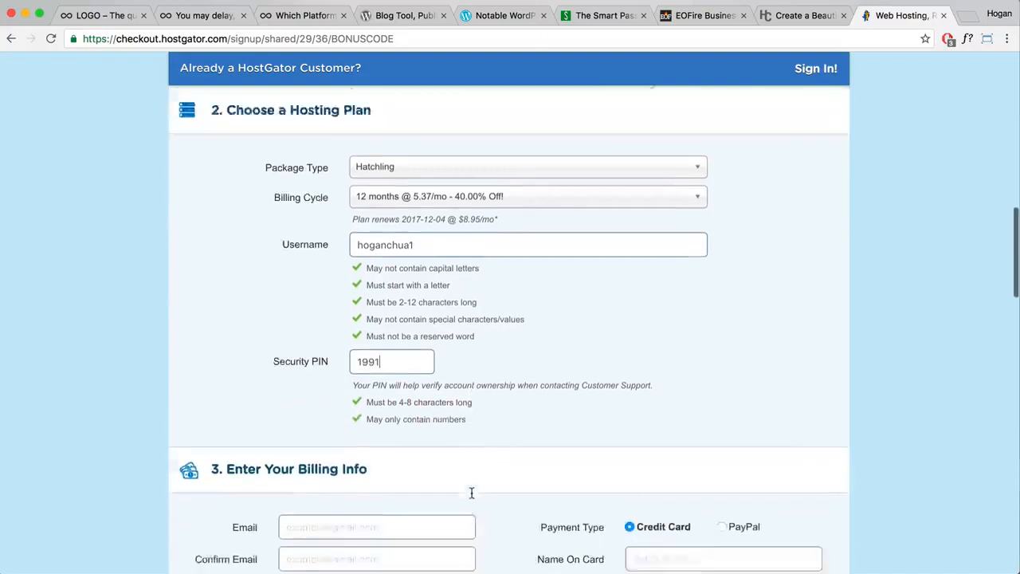
{"action": "scroll", "coordinate": [471, 493], "scroll_direction": "down", "scroll_amount": 5}
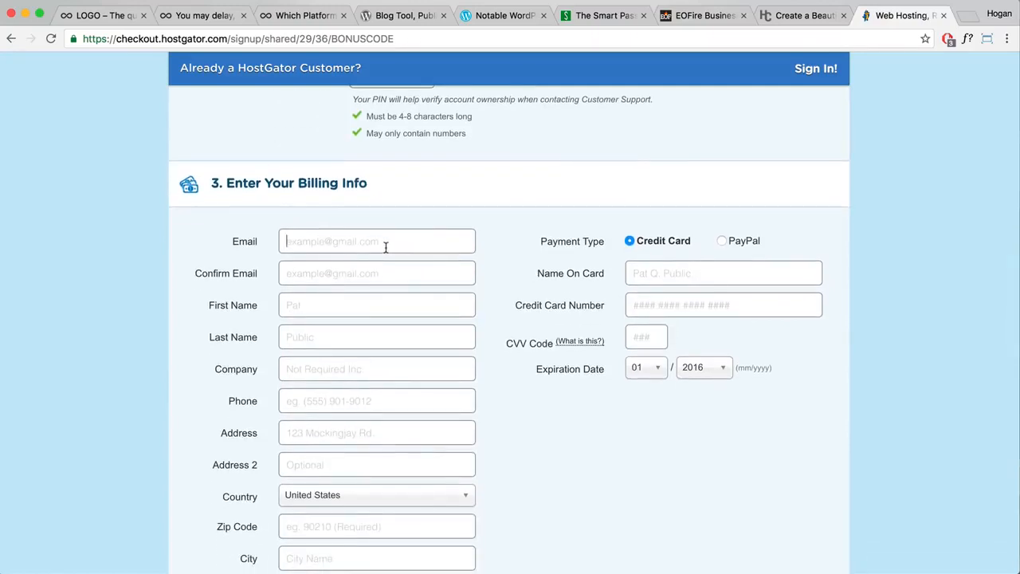
{"action": "scroll", "coordinate": [376, 258], "scroll_direction": "down", "scroll_amount": 2}
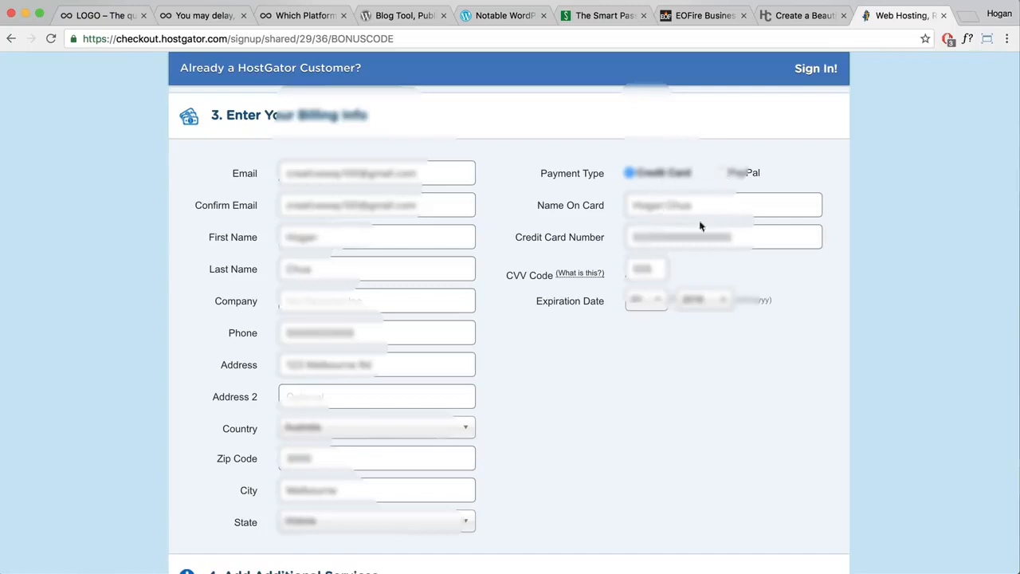
Keep credit card payment and uncheck the HackAlert Monitoring and Site Backup add-ons
{"action": "left_click", "coordinate": [722, 173]}
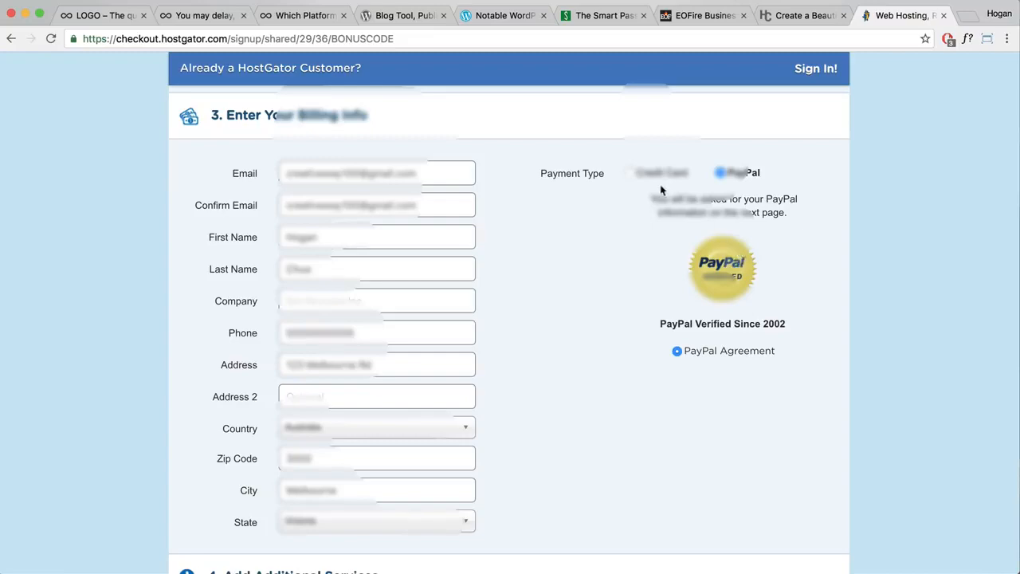
{"action": "left_click", "coordinate": [632, 172]}
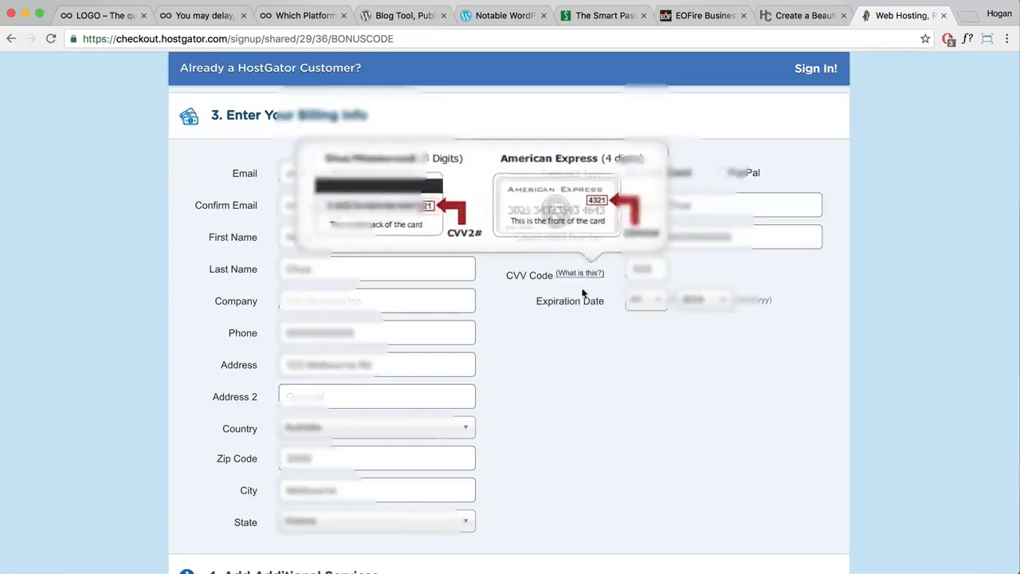
{"action": "scroll", "coordinate": [579, 303], "scroll_direction": "down", "scroll_amount": 2}
{"action": "scroll", "coordinate": [579, 303], "scroll_direction": "down", "scroll_amount": 6}
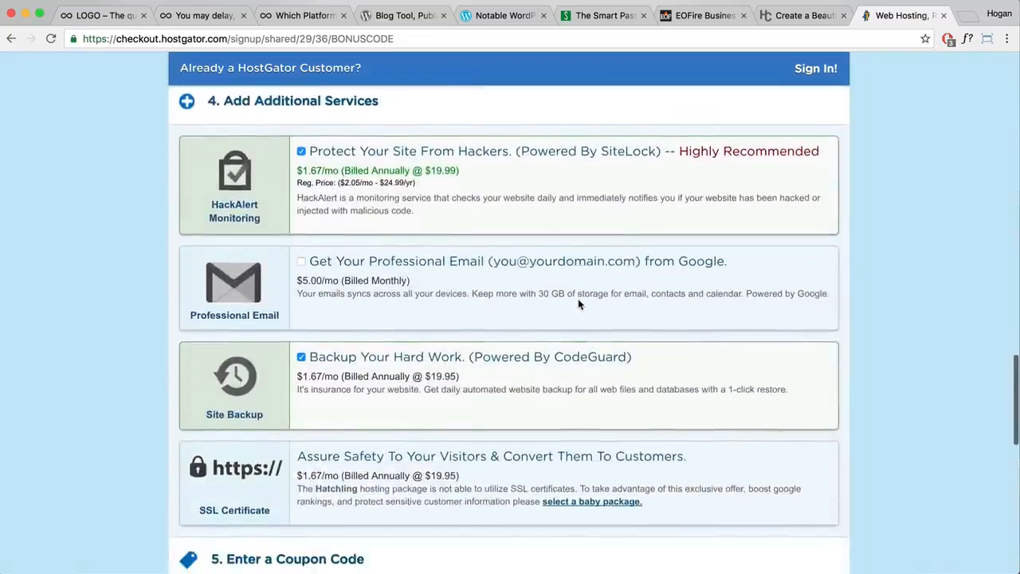
{"action": "left_click", "coordinate": [301, 152]}
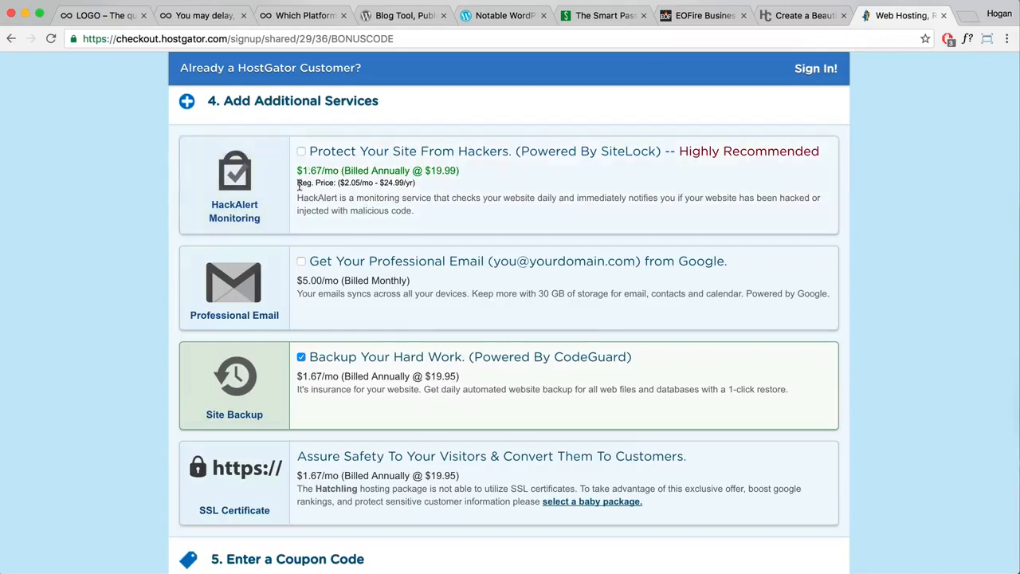
{"action": "left_click", "coordinate": [301, 357]}
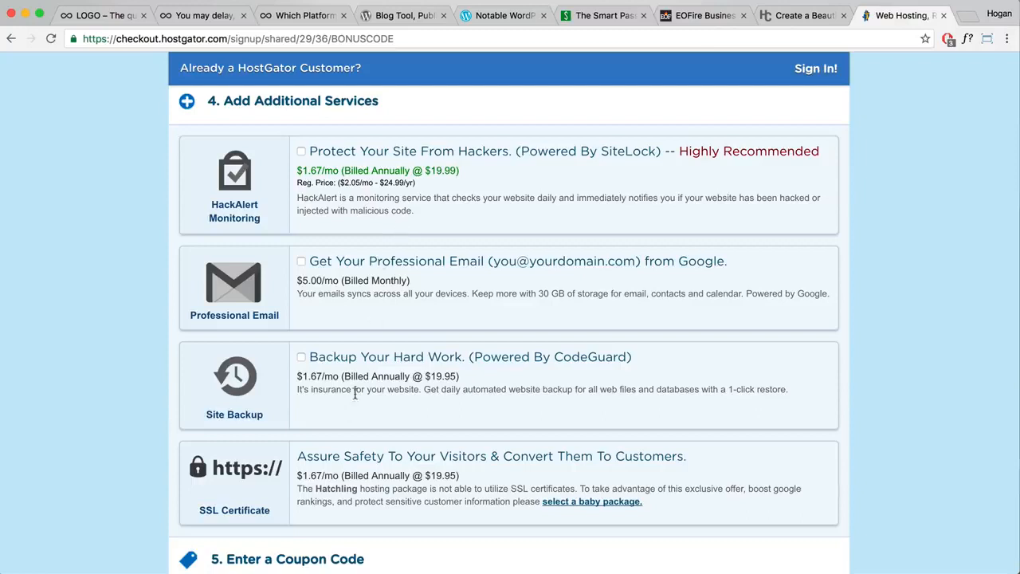
{"action": "scroll", "coordinate": [354, 389], "scroll_direction": "down", "scroll_amount": 5}
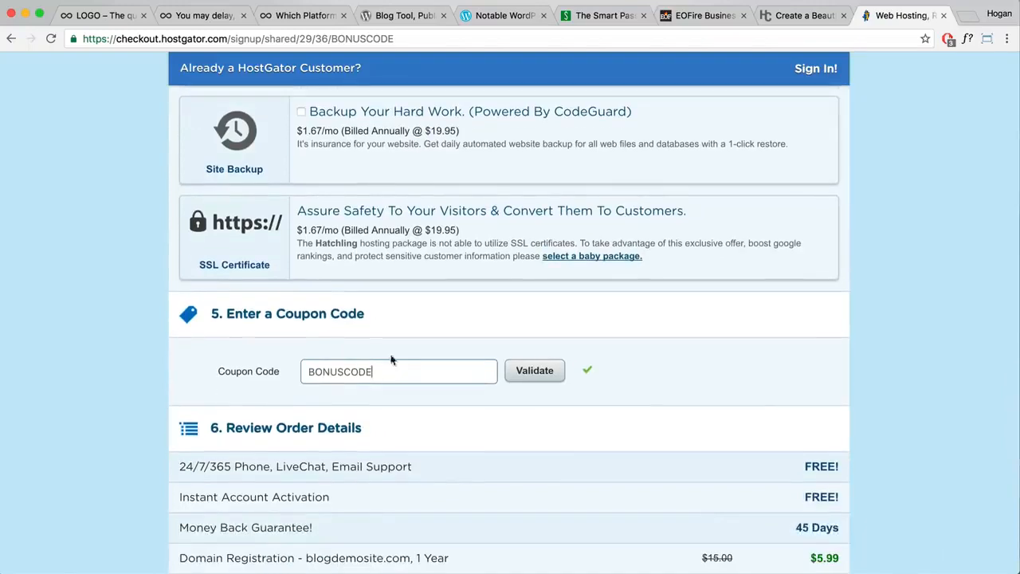
Check the coupon code entry and the $5.99 domain price in the order summary
{"action": "left_click", "coordinate": [398, 373]}
{"action": "left_click_drag", "start_coordinate": [398, 372], "coordinate": [287, 372]}
{"action": "scroll", "coordinate": [333, 372], "scroll_direction": "down", "scroll_amount": 4}
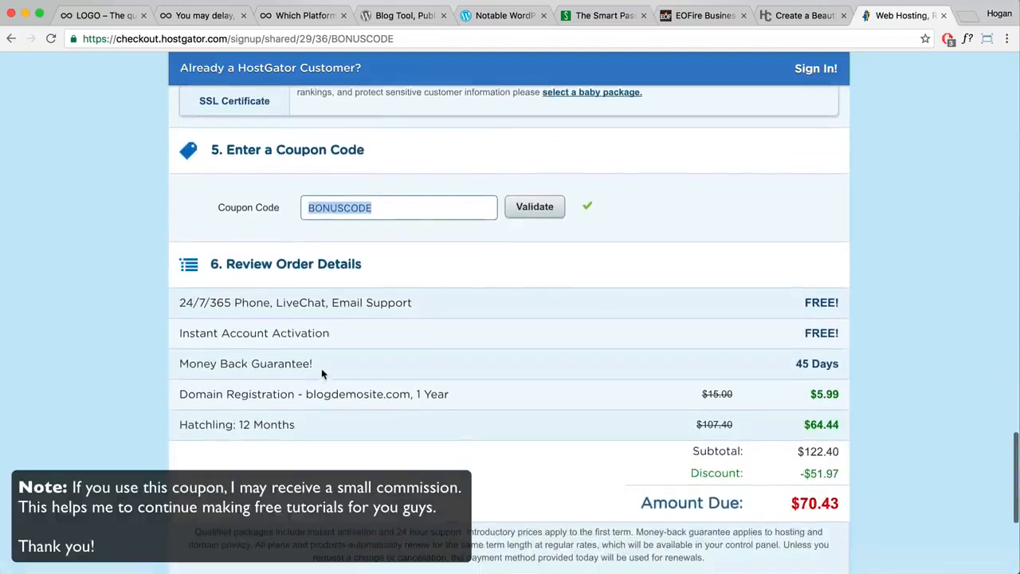
{"action": "scroll", "coordinate": [321, 367], "scroll_direction": "down", "scroll_amount": 1}
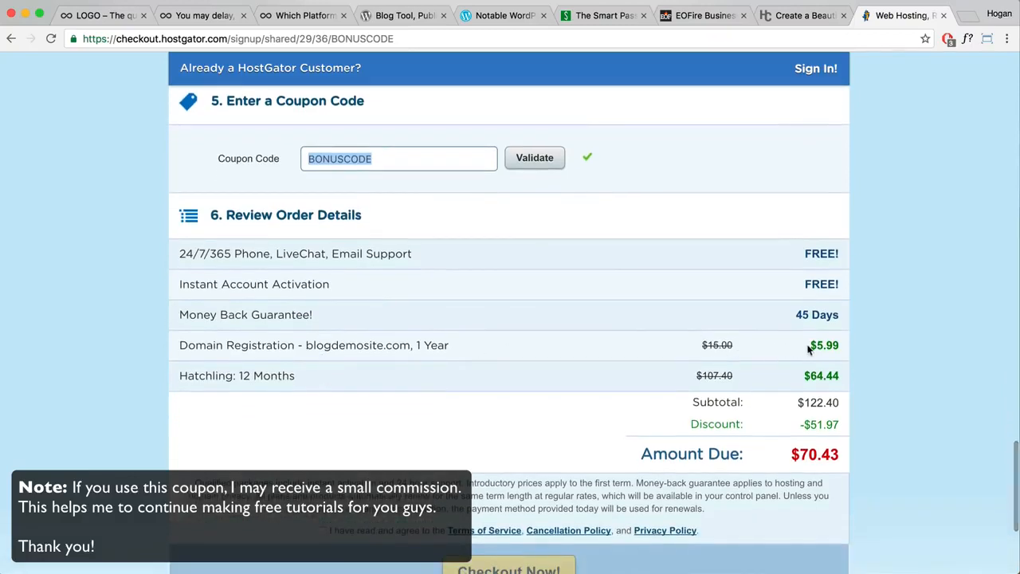
{"action": "left_click_drag", "start_coordinate": [808, 345], "coordinate": [836, 345]}
Confirm the $70.43 amount due, accept the Terms of Service, and place the order
{"action": "scroll", "coordinate": [821, 363], "scroll_direction": "down", "scroll_amount": 1}
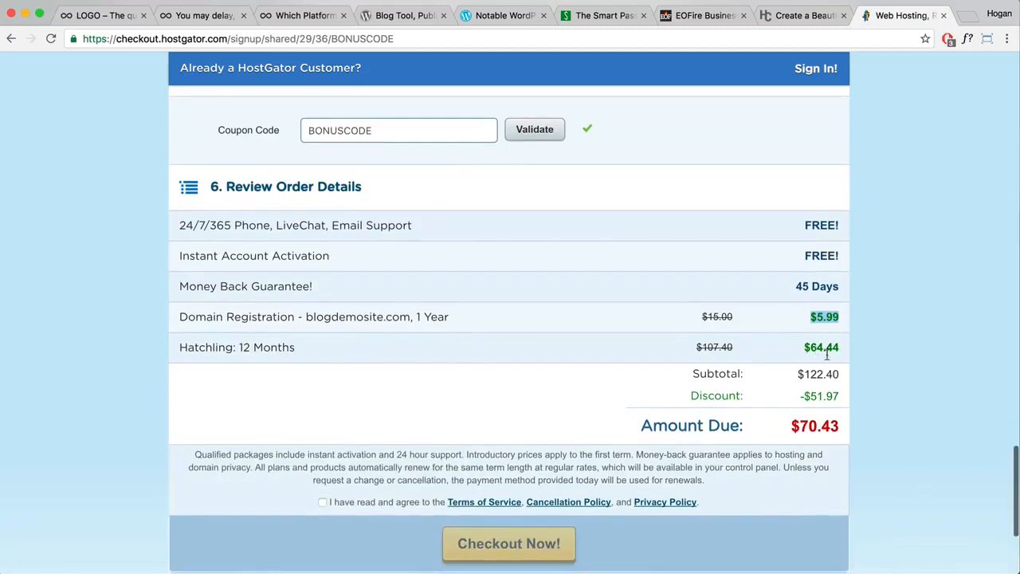
{"action": "left_click_drag", "start_coordinate": [845, 426], "coordinate": [789, 423]}
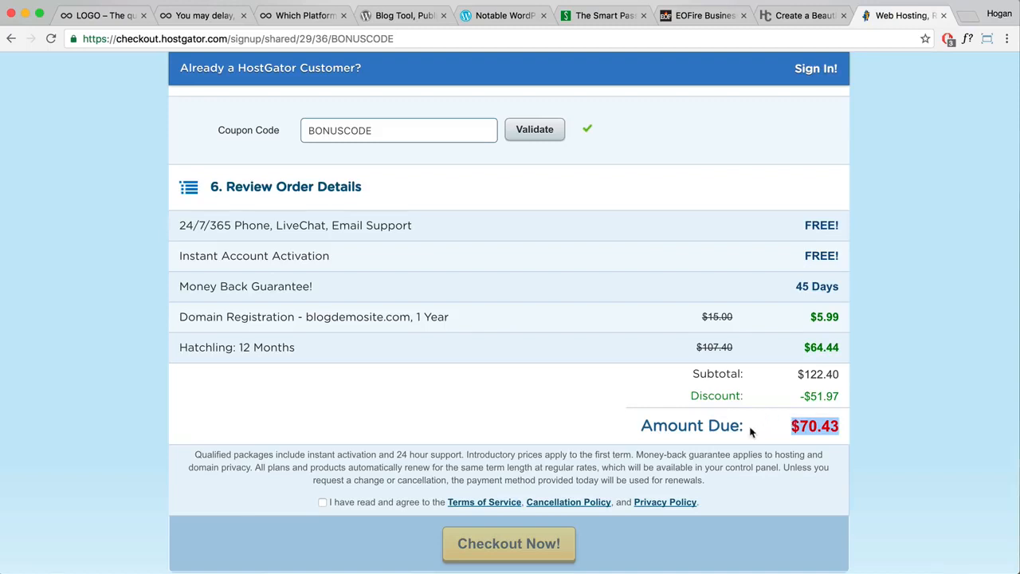
{"action": "left_click", "coordinate": [757, 426]}
{"action": "scroll", "coordinate": [754, 425], "scroll_direction": "down", "scroll_amount": 3}
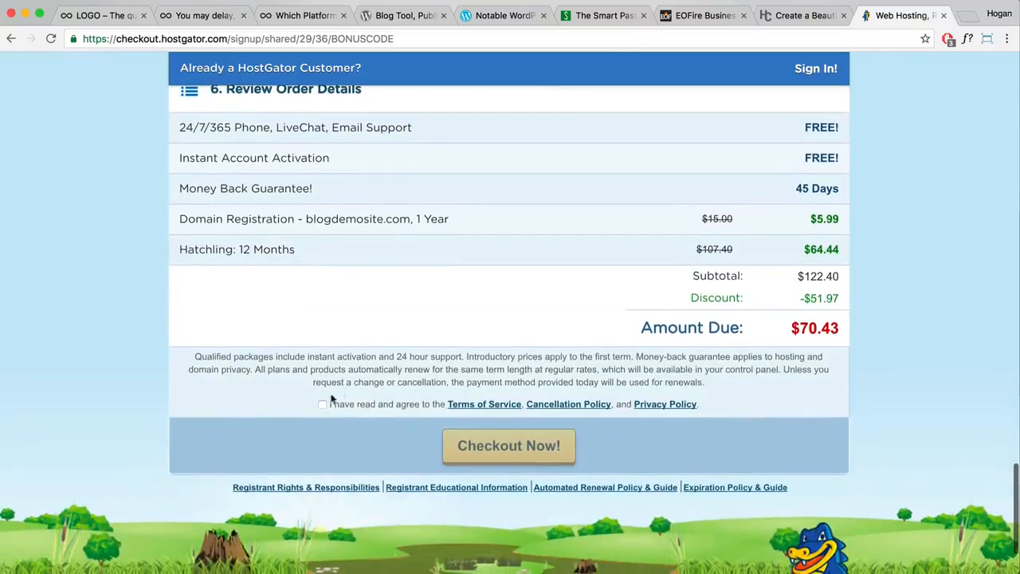
{"action": "left_click", "coordinate": [321, 404]}
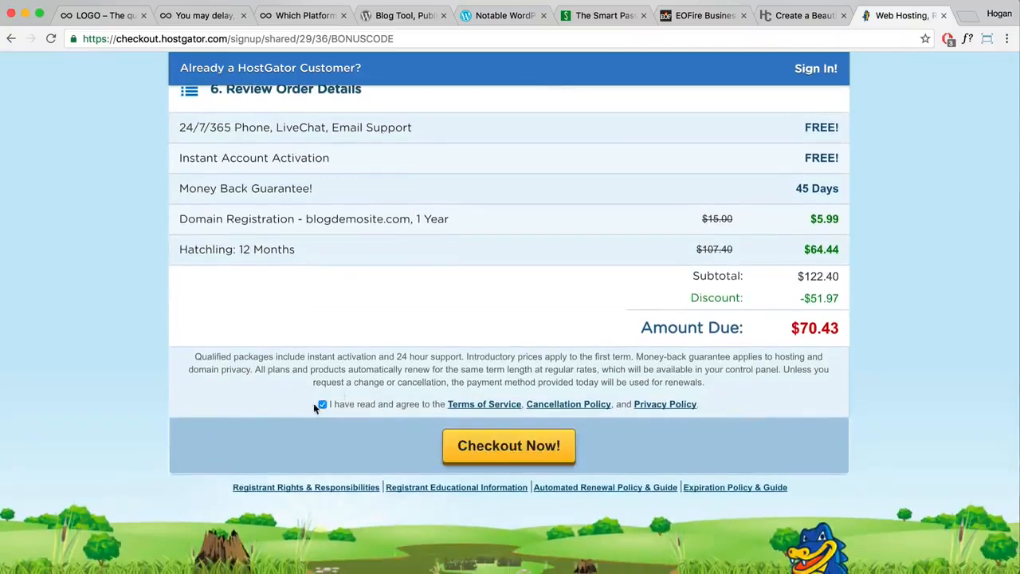
{"action": "left_click", "coordinate": [517, 451]}
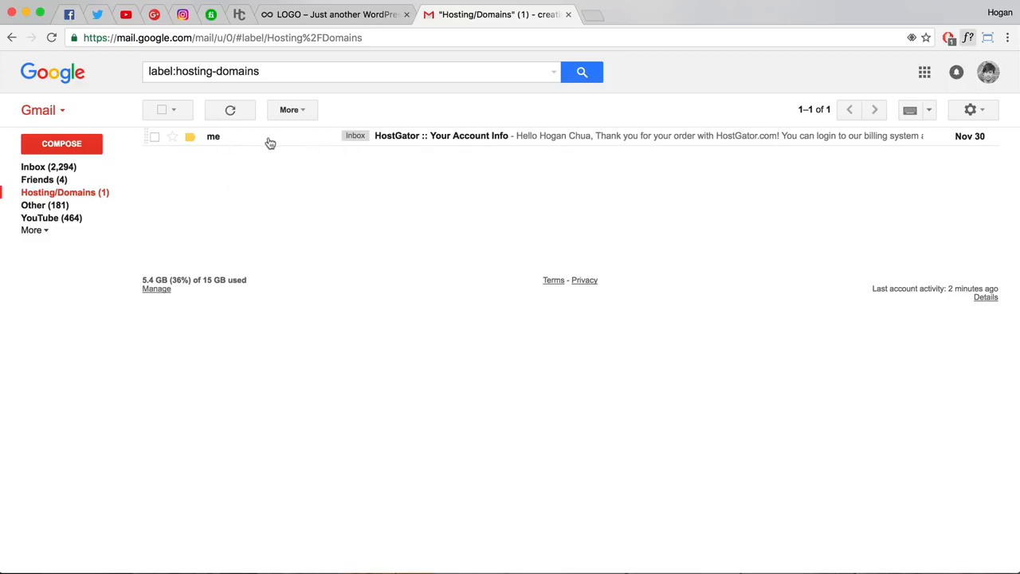
Open the HostGator Your Account Info email and its Control Panel login link
{"action": "left_click", "coordinate": [240, 140]}
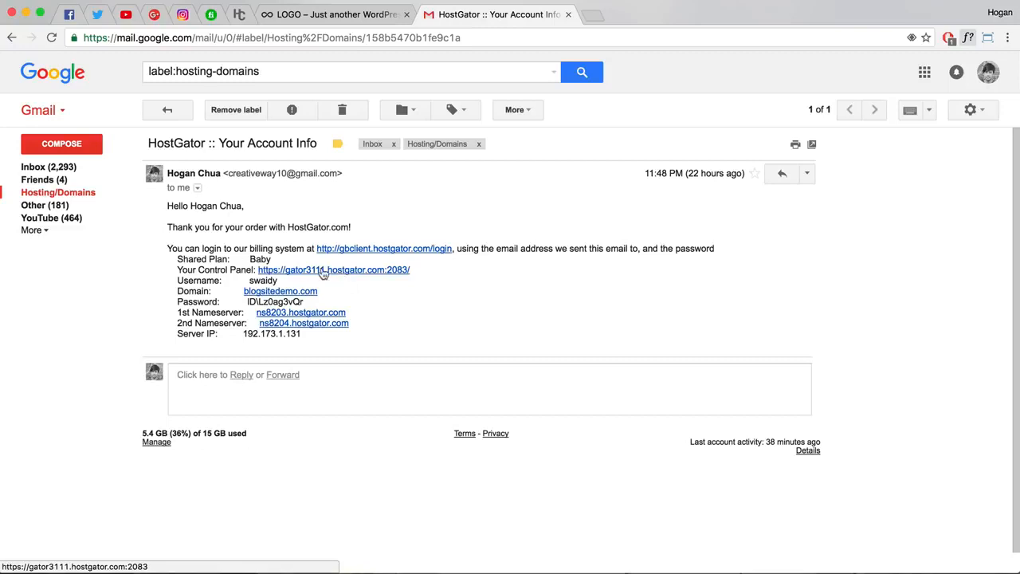
{"action": "left_click", "coordinate": [324, 273]}
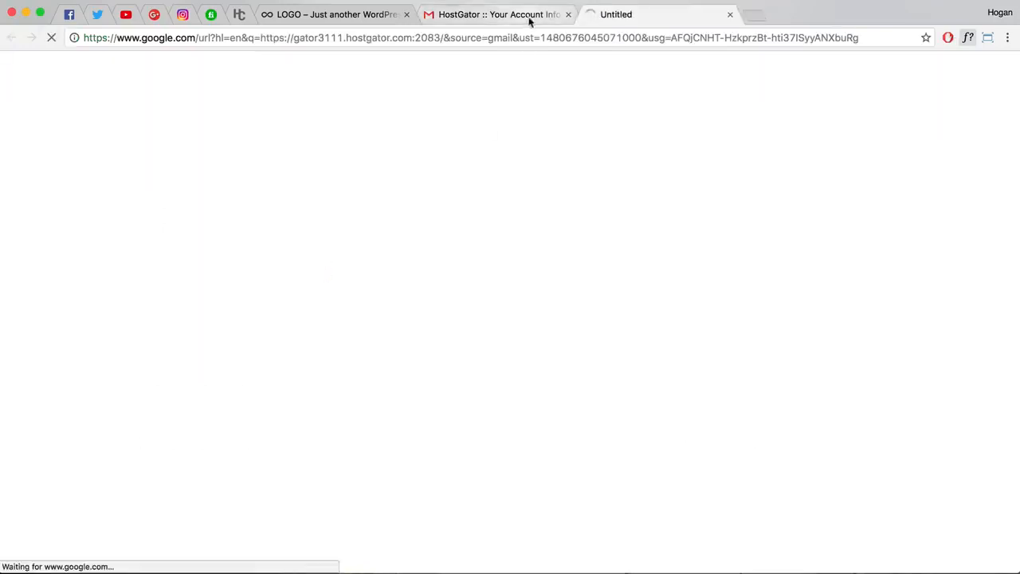
{"action": "left_click", "coordinate": [528, 16]}
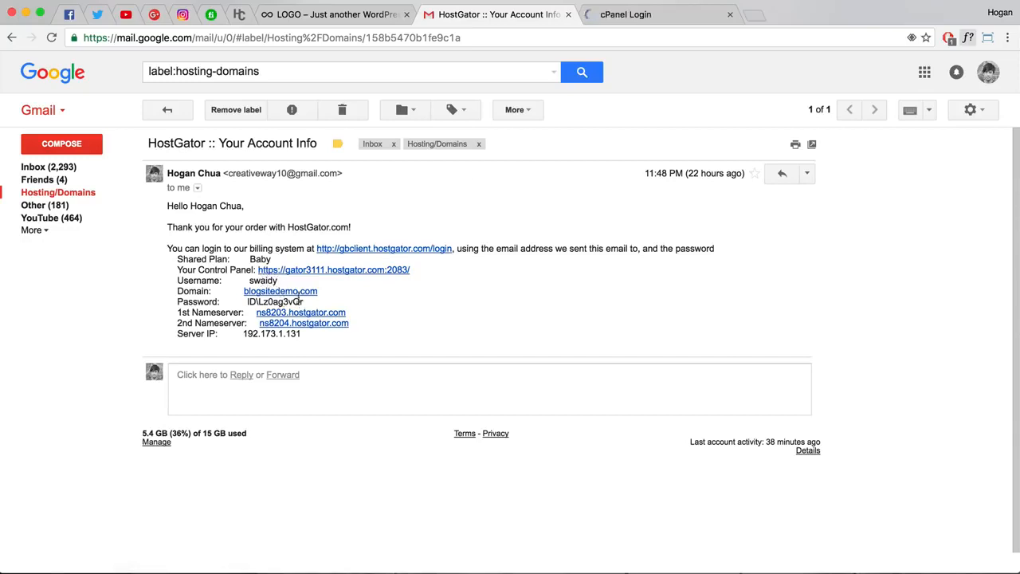
{"action": "left_click", "coordinate": [618, 17]}
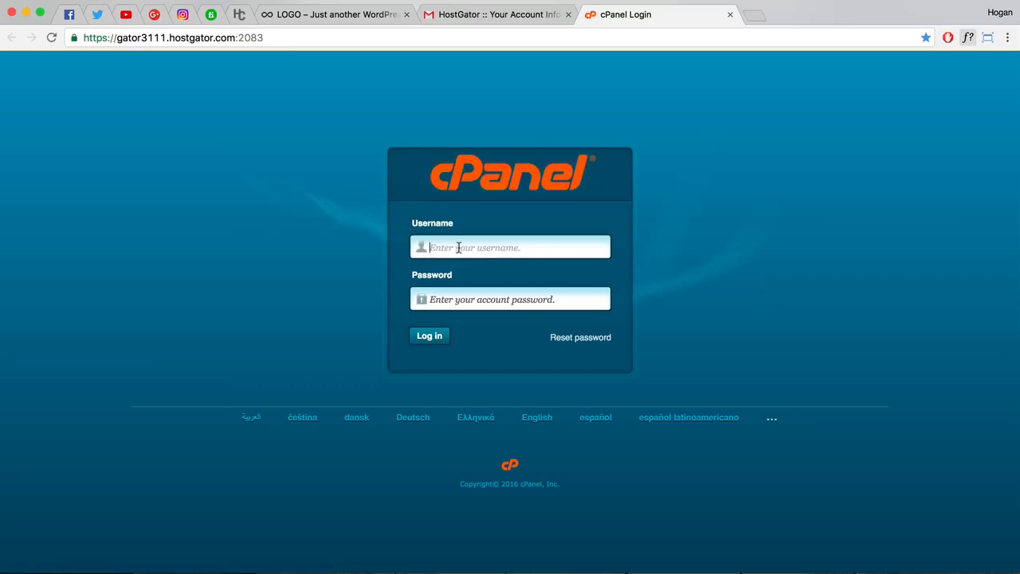
Log in to cPanel with the account username and password from the email
{"action": "type", "text": "swaidy"}
{"action": "key", "text": "Tab"}
{"action": "type", "text": "••"}
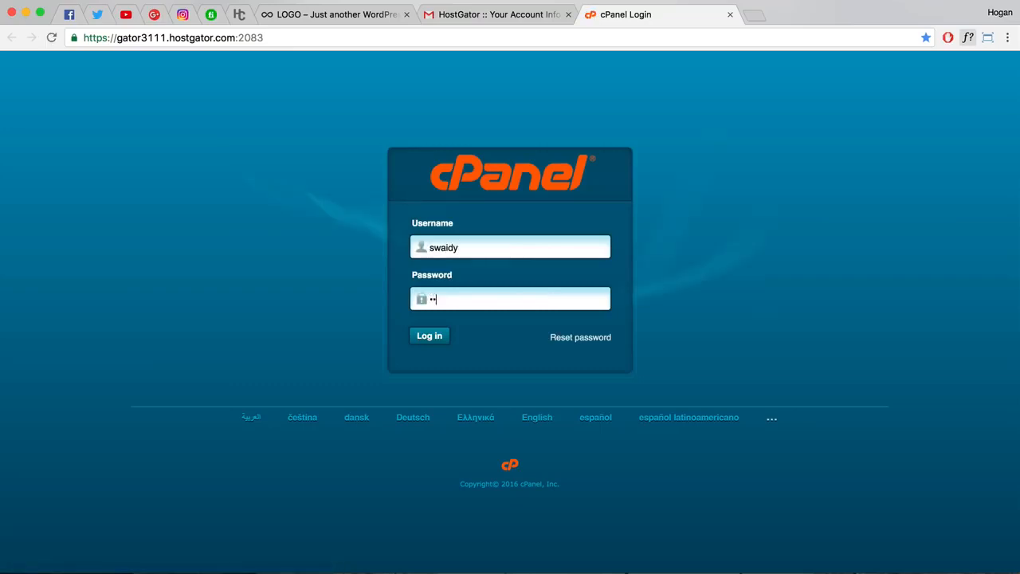
{"action": "left_click", "coordinate": [435, 336]}
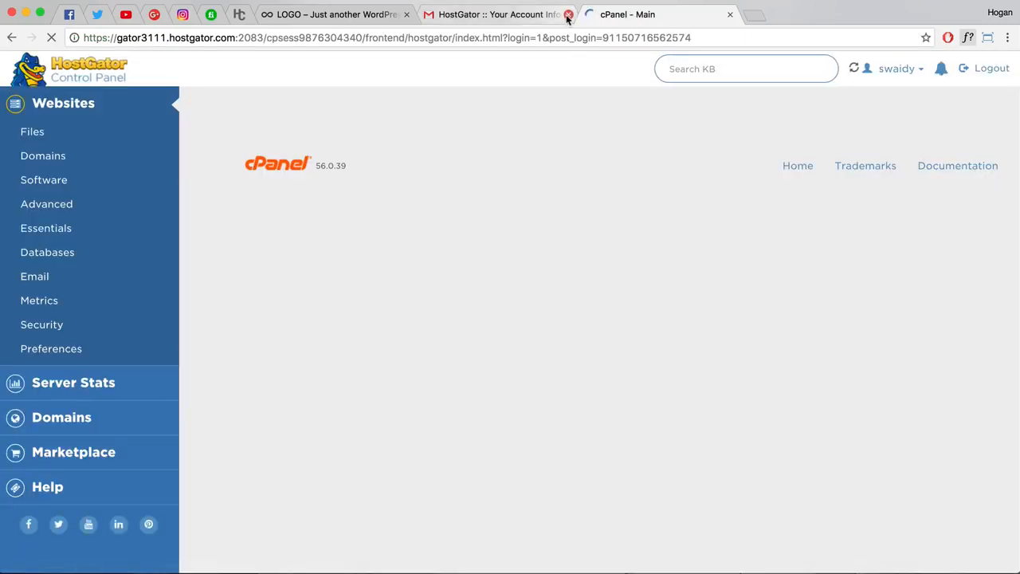
Close the account email tab and dismiss the browser's save-password offer
{"action": "left_click", "coordinate": [568, 14]}
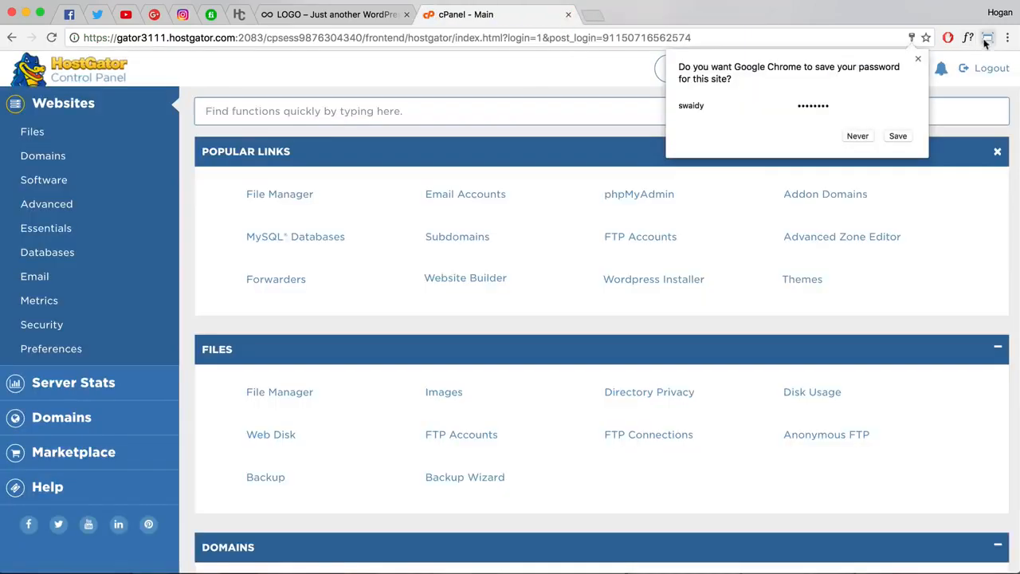
{"action": "left_click", "coordinate": [918, 60]}
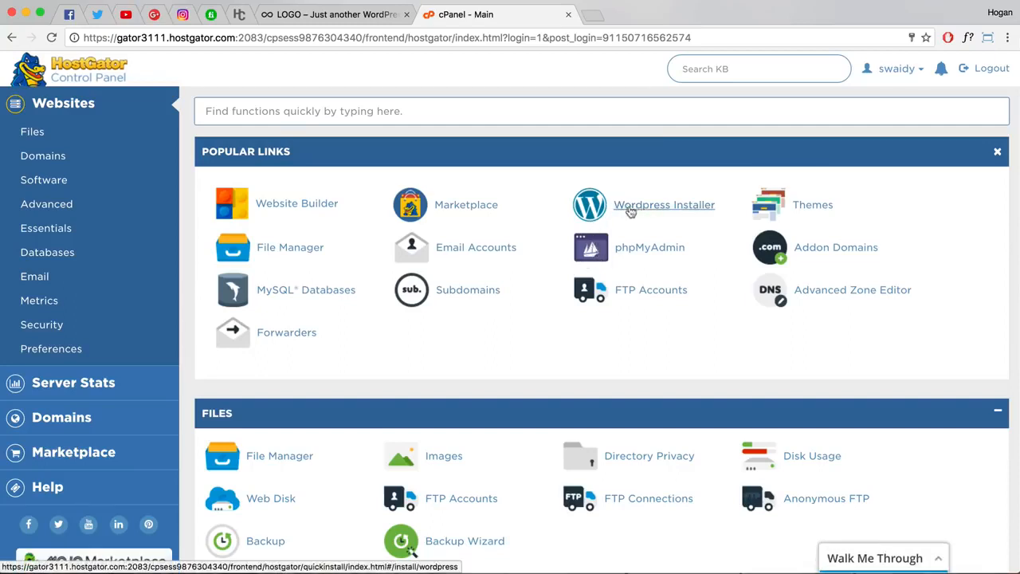
{"action": "scroll", "coordinate": [560, 231], "scroll_direction": "down", "scroll_amount": 10}
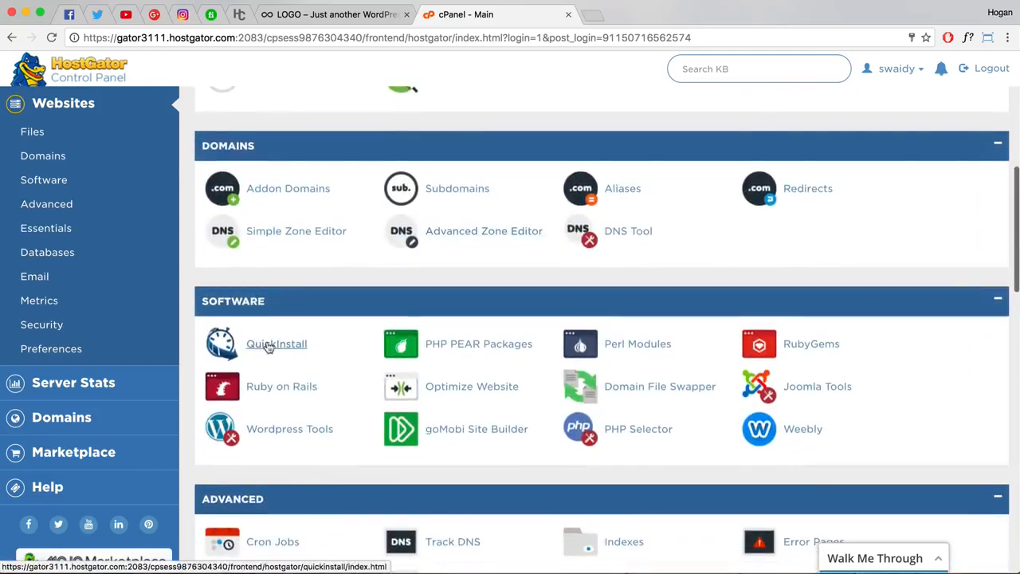
{"action": "scroll", "coordinate": [279, 344], "scroll_direction": "up", "scroll_amount": 3}
{"action": "scroll", "coordinate": [283, 341], "scroll_direction": "up", "scroll_amount": 5}
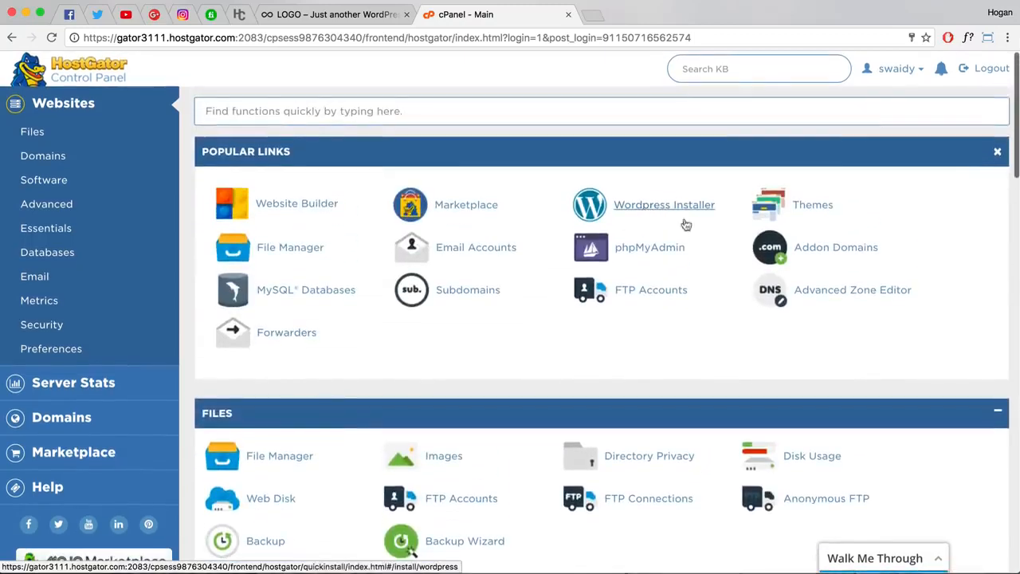
Start the cPanel WordPress Installer with blogsitedemo.com as the install domain
{"action": "left_click", "coordinate": [638, 209]}
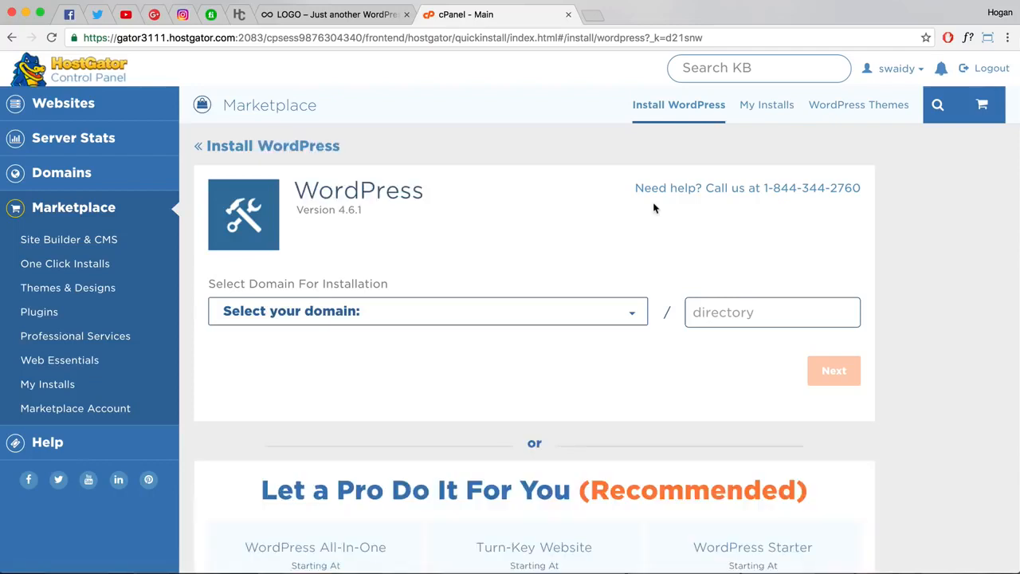
{"action": "left_click", "coordinate": [545, 311]}
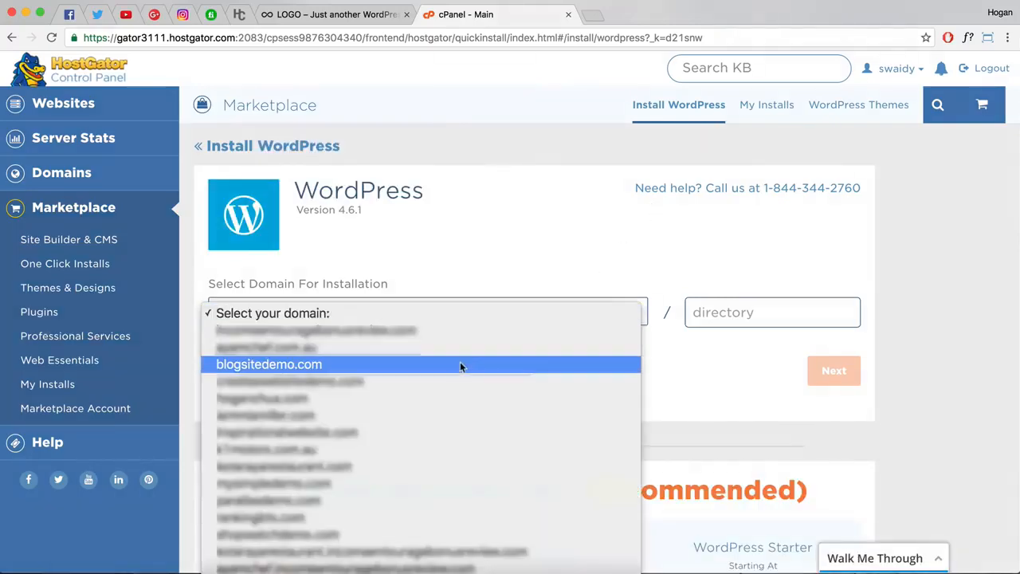
{"action": "left_click", "coordinate": [402, 367]}
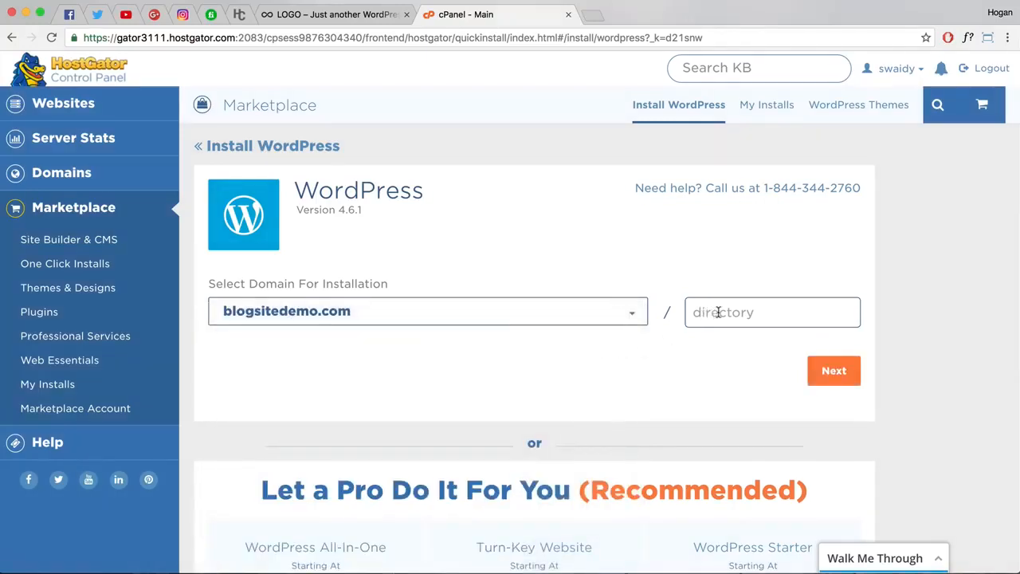
{"action": "left_click", "coordinate": [826, 376]}
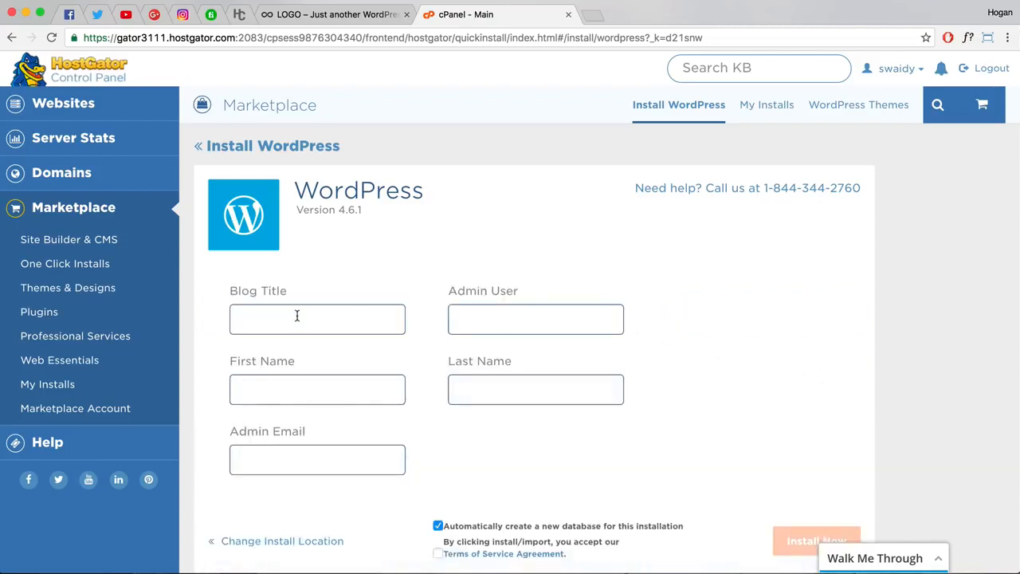
Enter the blog title 'Name of Blog' plus the admin username, last name and e-mail
{"action": "type", "text": "Name of Blog"}
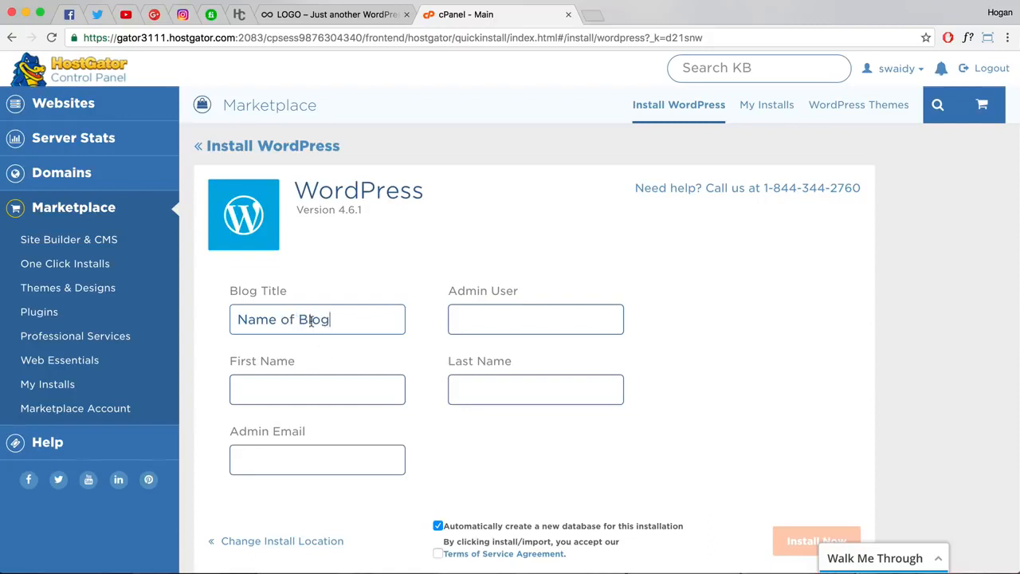
{"action": "left_click", "coordinate": [487, 323]}
{"action": "type", "text": "hoganchua"}
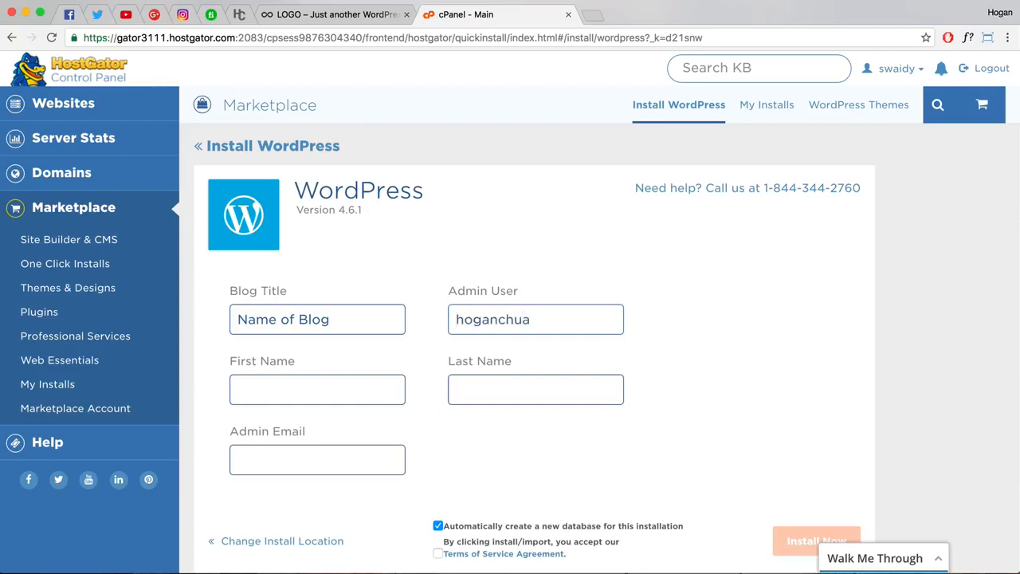
{"action": "type", "text": "Hogan"}
{"action": "key", "text": "Tab"}
{"action": "type", "text": "Chua"}
{"action": "left_click", "coordinate": [278, 469]}
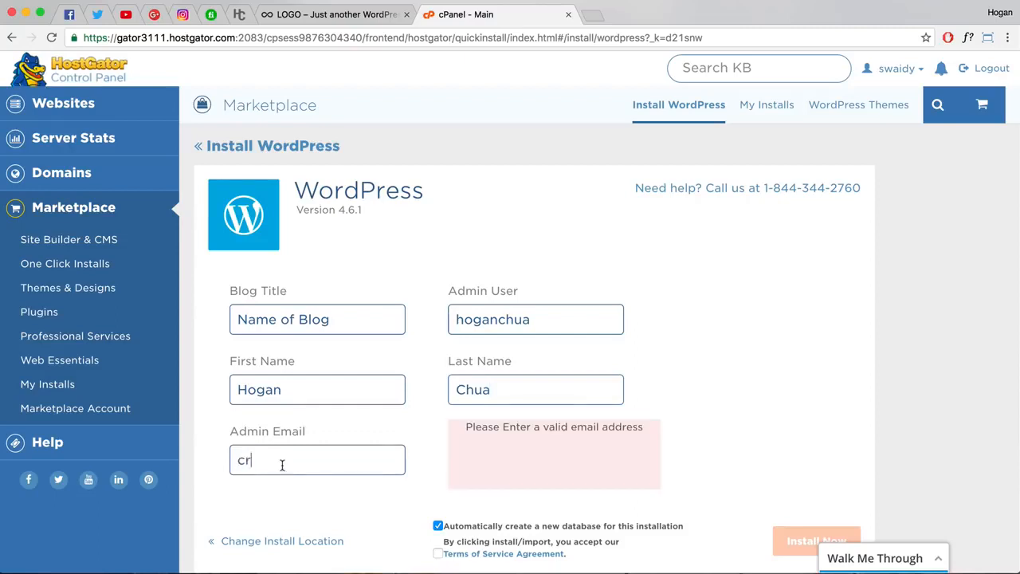
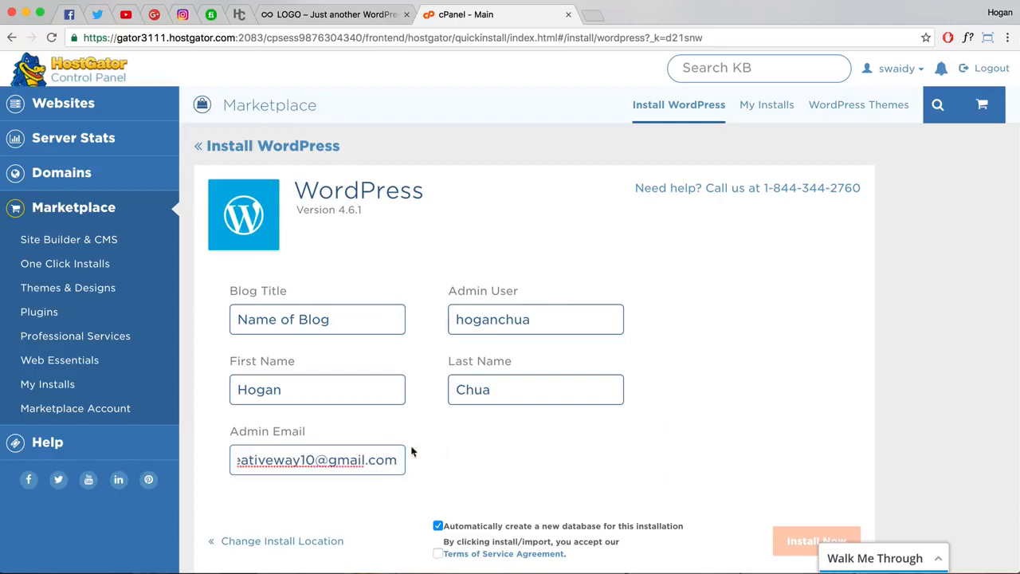
{"action": "key", "text": "super+a"}
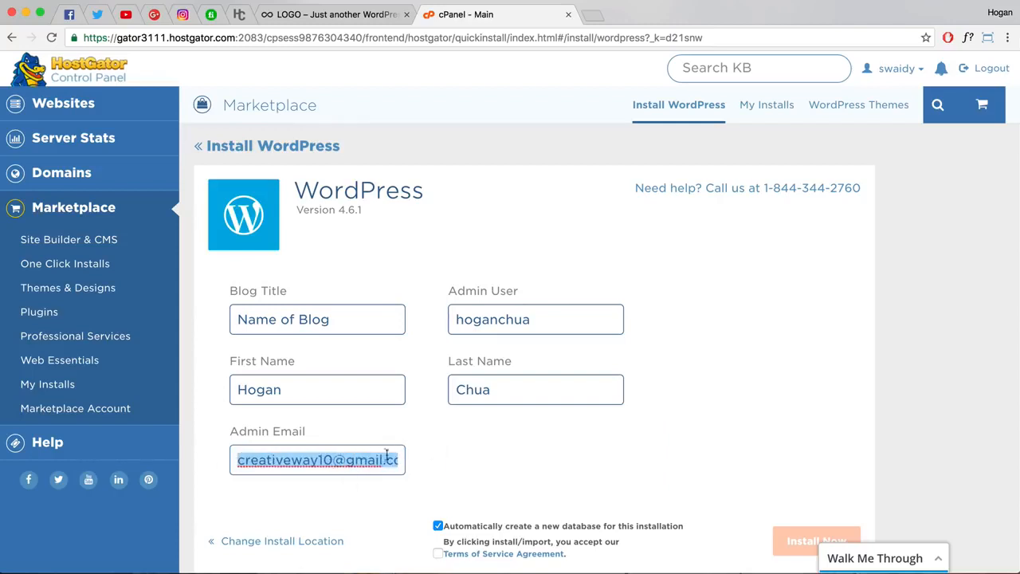
Accept the Terms of Service Agreement and run Install Now
{"action": "scroll", "coordinate": [514, 458], "scroll_direction": "down", "scroll_amount": 3}
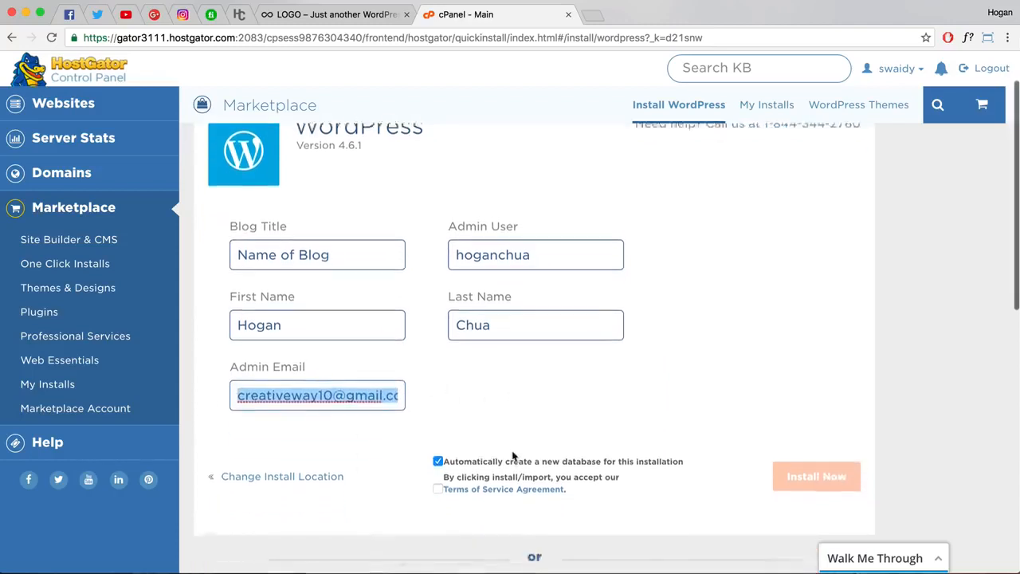
{"action": "left_click", "coordinate": [437, 480]}
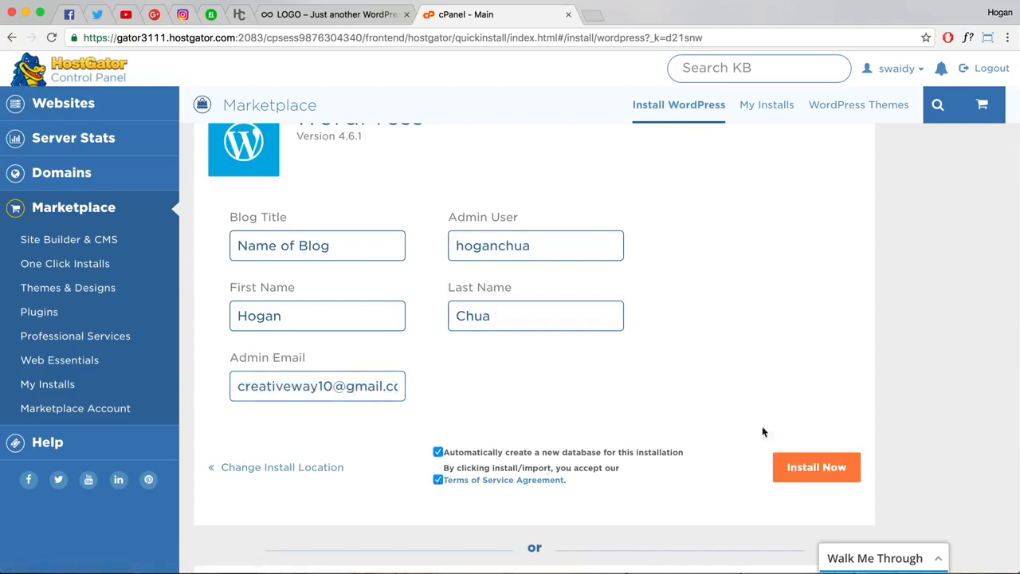
{"action": "left_click", "coordinate": [813, 469]}
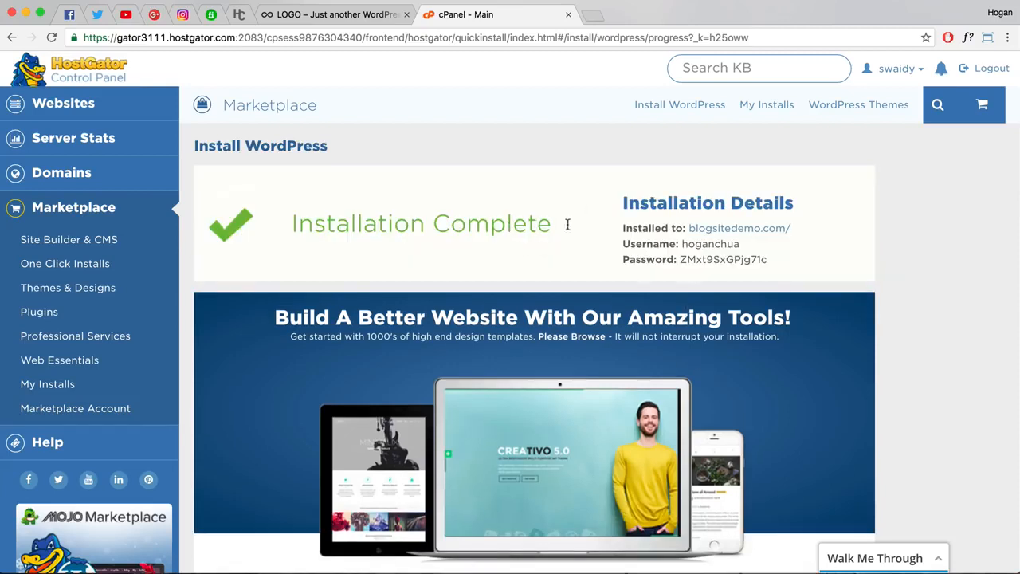
Open the installed blogsitedemo.com site in a new tab and copy the generated admin password
{"action": "right_click", "coordinate": [707, 231]}
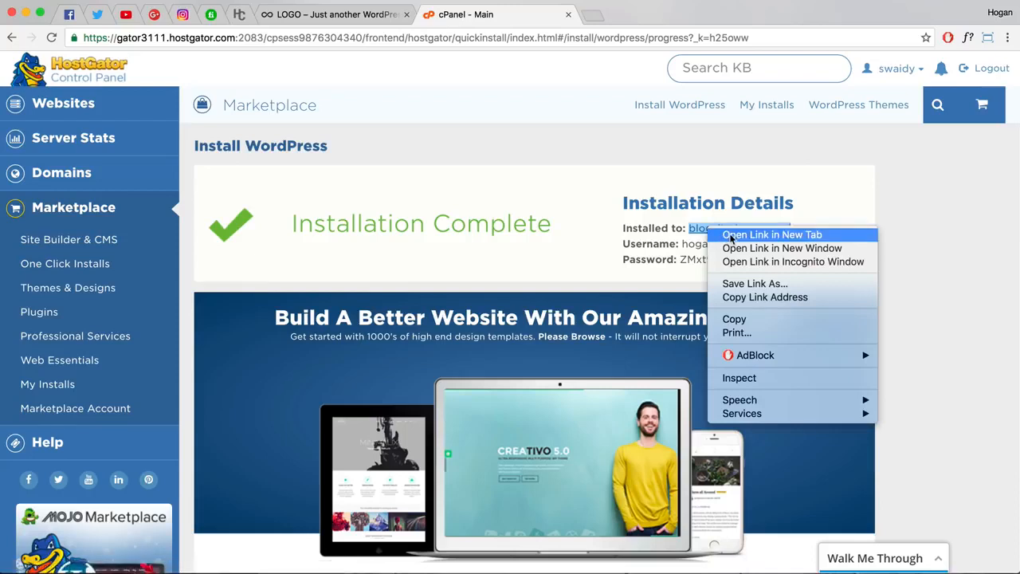
{"action": "left_click", "coordinate": [731, 236]}
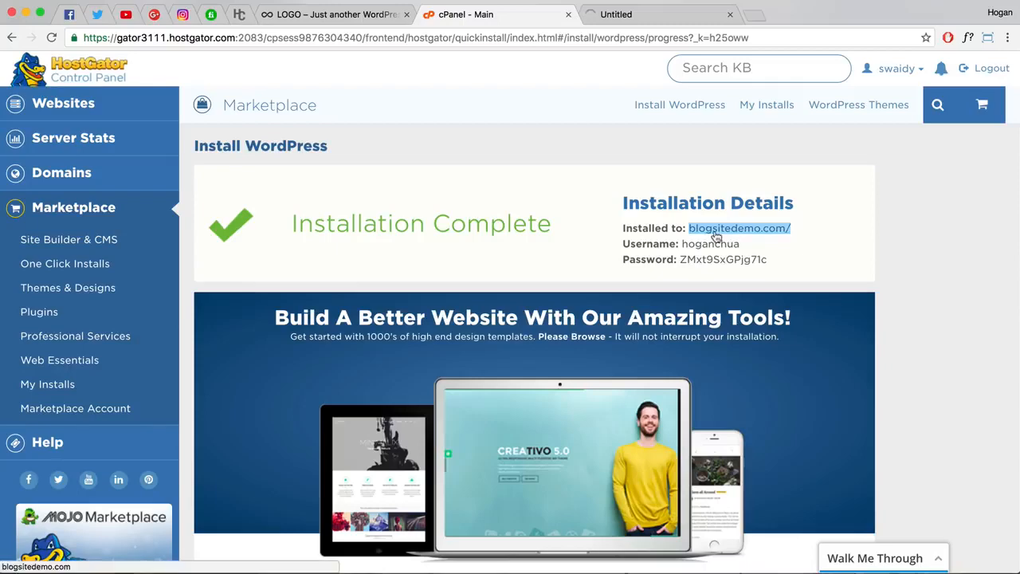
{"action": "left_click_drag", "start_coordinate": [769, 261], "coordinate": [683, 259]}
{"action": "right_click", "coordinate": [683, 259]}
{"action": "left_click", "coordinate": [710, 284]}
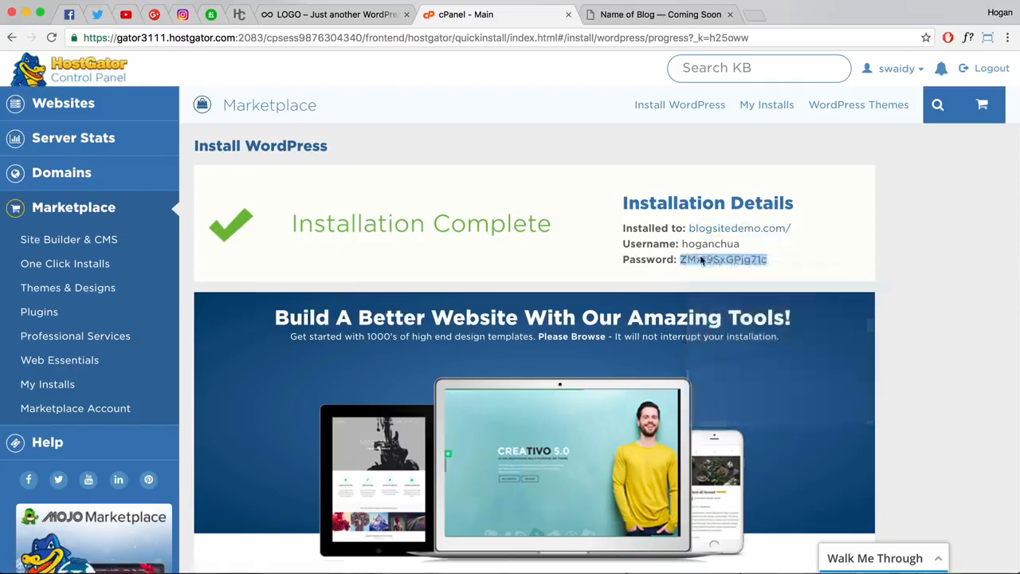
{"action": "left_click", "coordinate": [658, 18]}
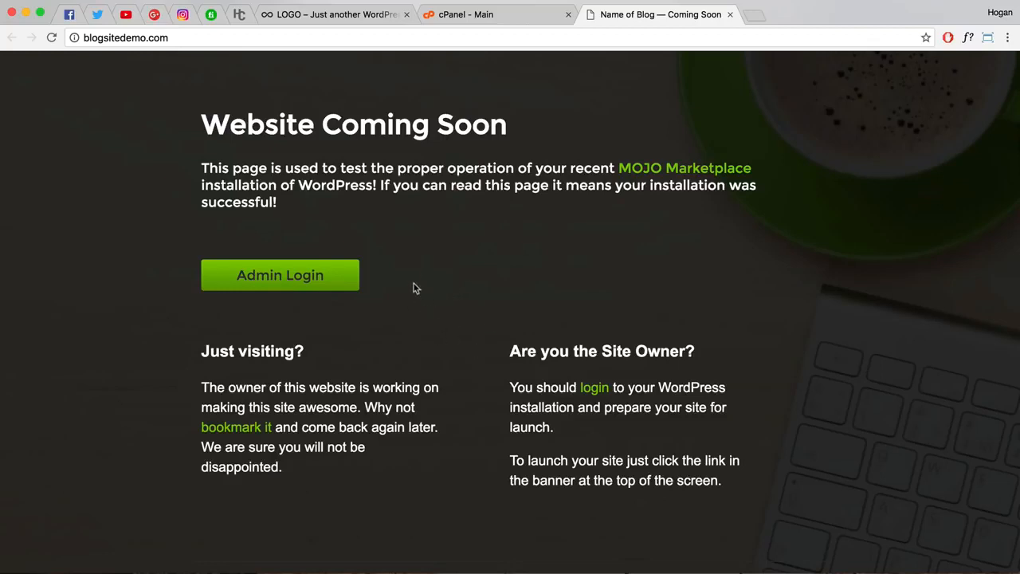
Log in to WordPress admin with the installed username and the pasted admin password
{"action": "left_click", "coordinate": [294, 279]}
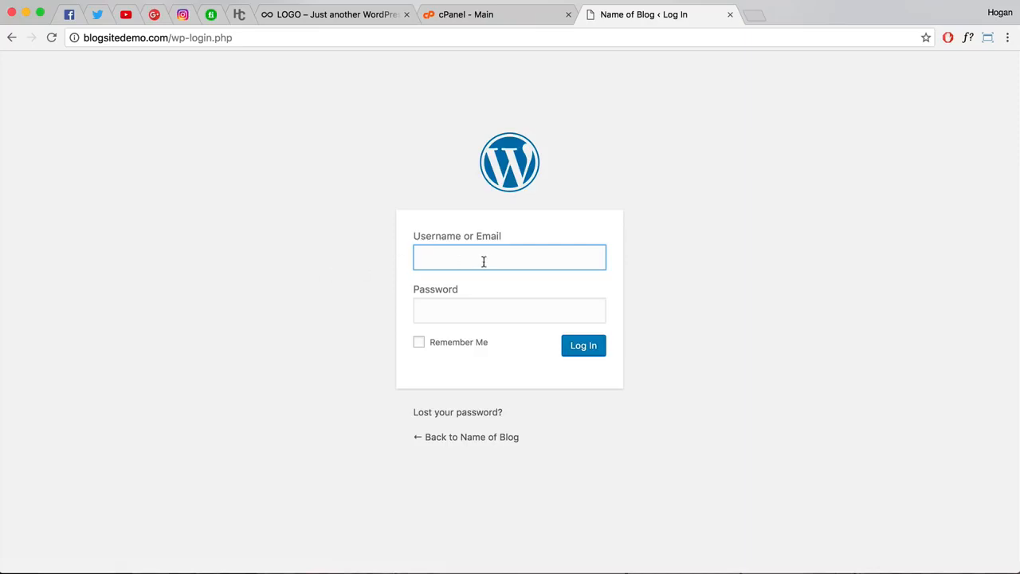
{"action": "type", "text": "hoganchua"}
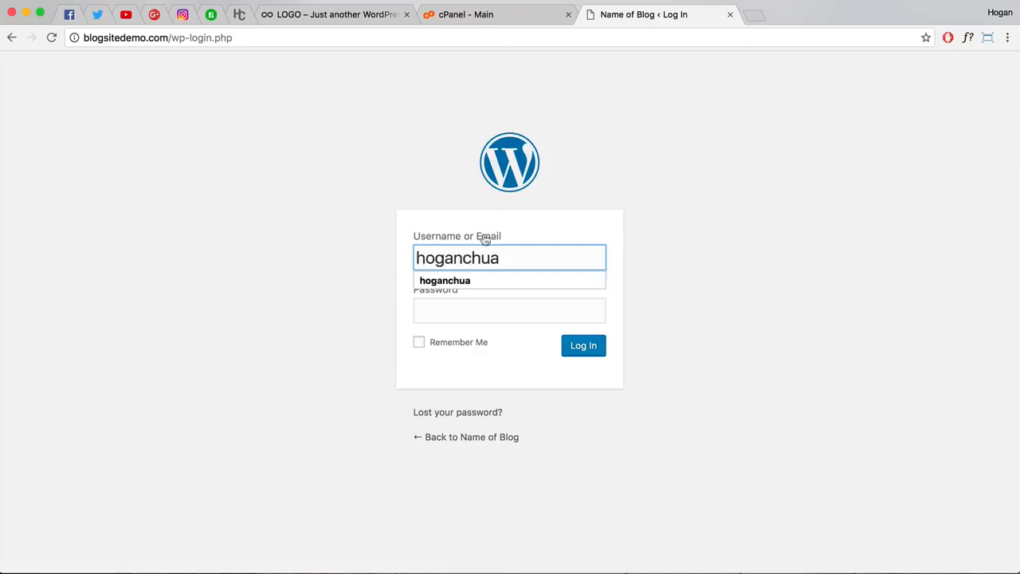
{"action": "left_click", "coordinate": [473, 311]}
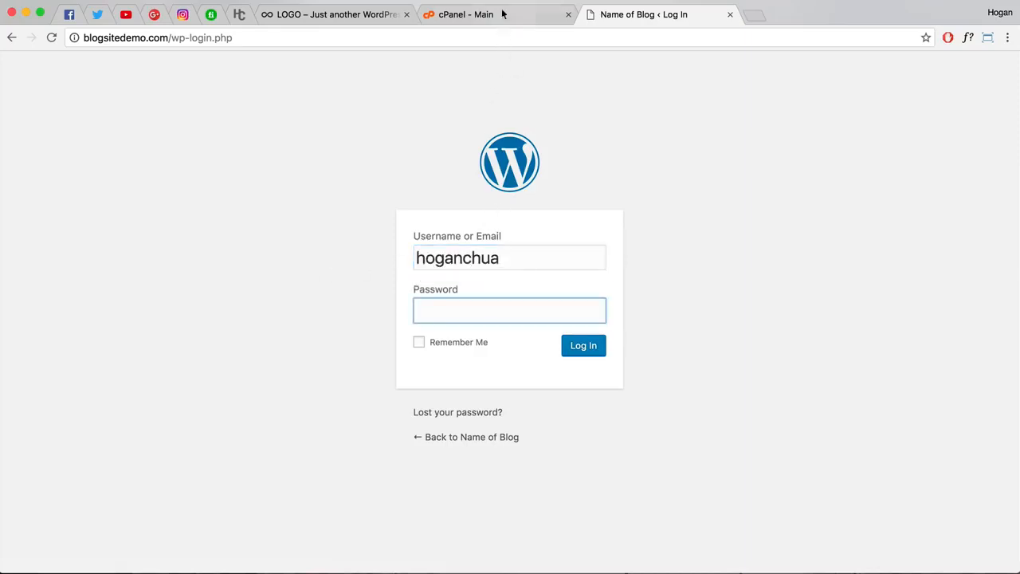
{"action": "key", "text": "ctrl+shift+Tab"}
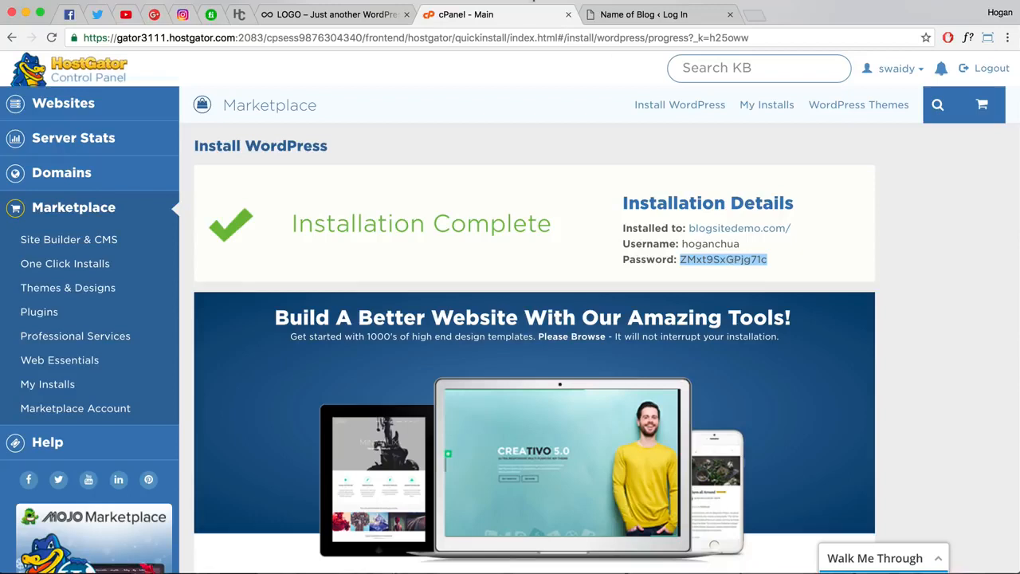
{"action": "left_click", "coordinate": [642, 14]}
{"action": "key", "text": "ctrl+v"}
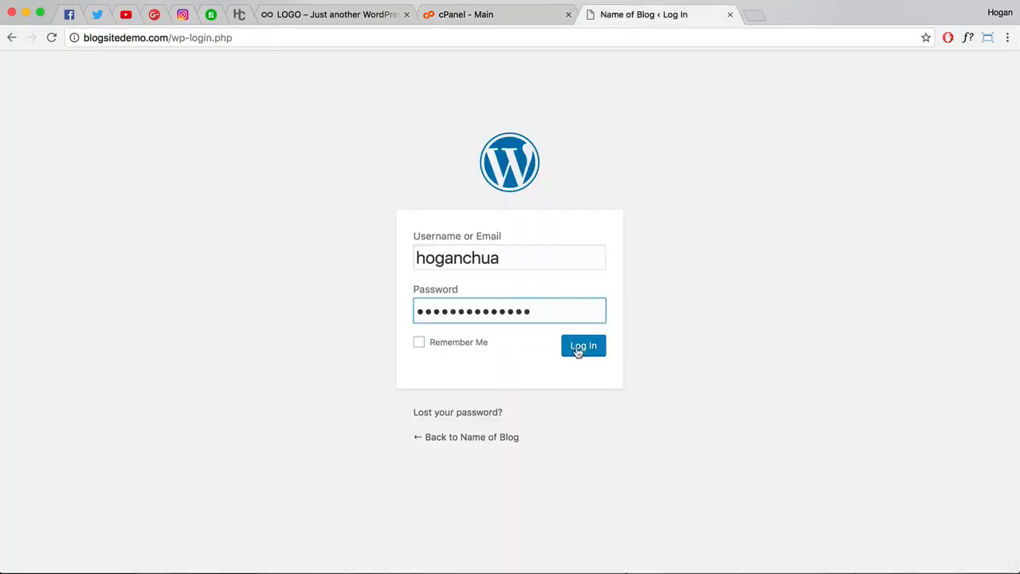
{"action": "left_click", "coordinate": [227, 40]}
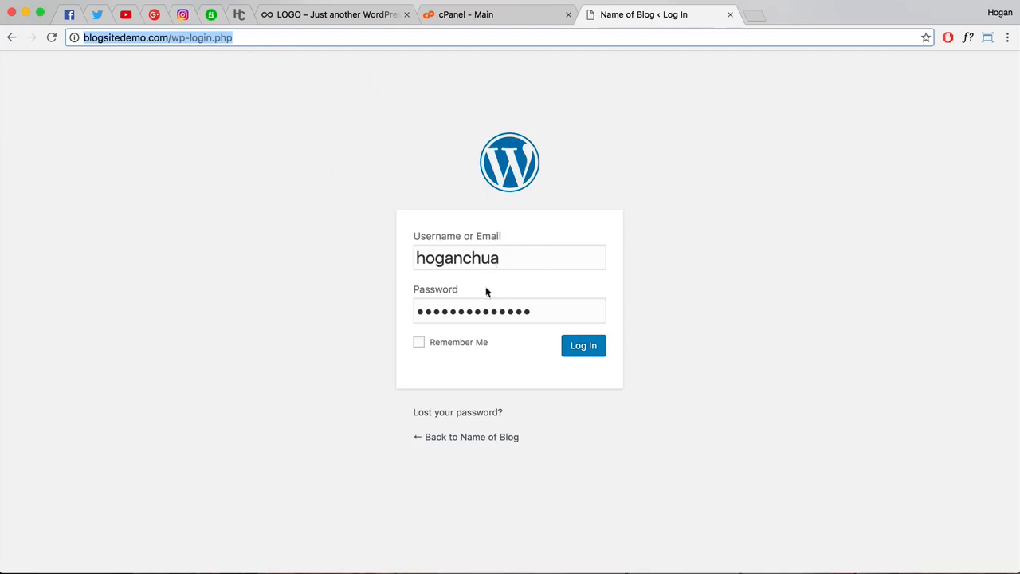
{"action": "left_click", "coordinate": [594, 349]}
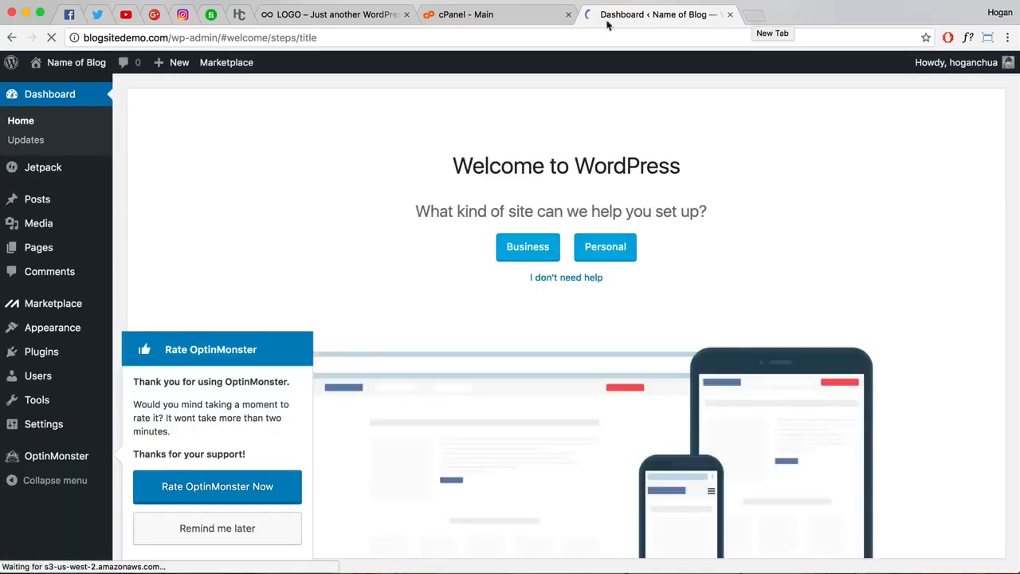
Reload the wp-admin address in a new tab, close the duplicate, and decline the OptinMonster rating popup
{"action": "left_click_drag", "start_coordinate": [223, 37], "coordinate": [79, 38]}
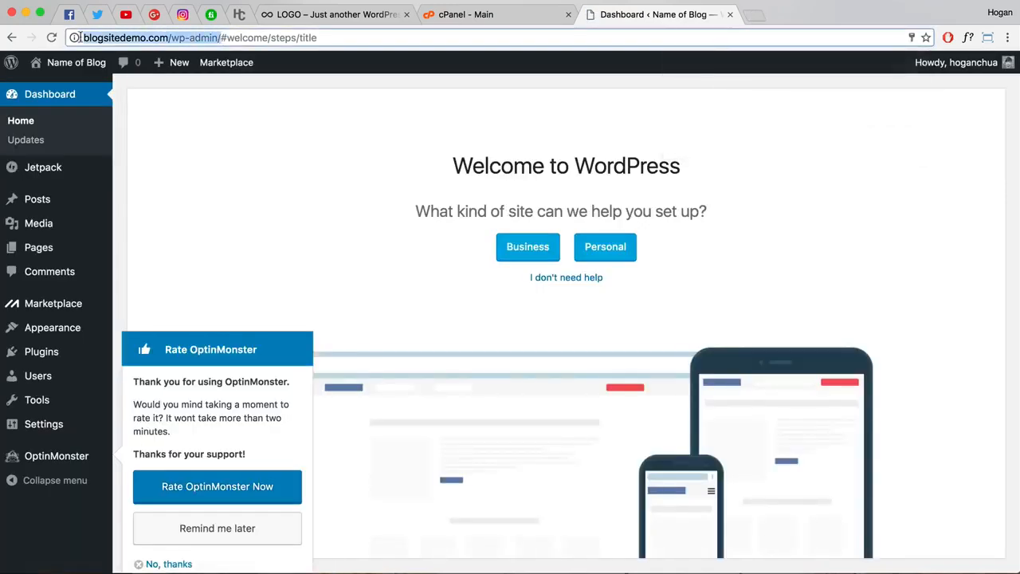
{"action": "right_click", "coordinate": [123, 43]}
{"action": "left_click", "coordinate": [145, 62]}
{"action": "key", "text": "super+t"}
{"action": "key", "text": "super+v"}
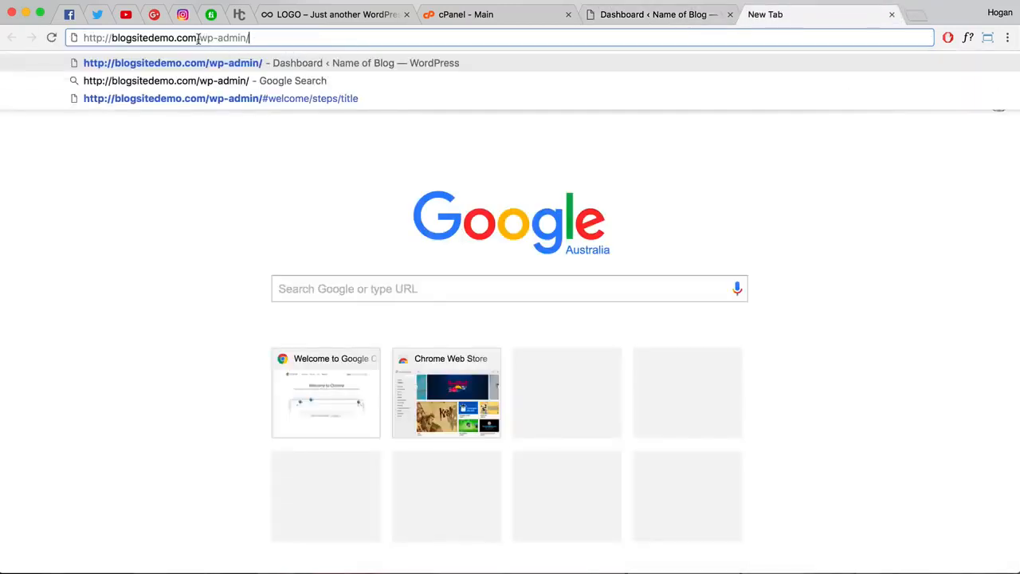
{"action": "key", "text": "Return"}
{"action": "key", "text": "Return"}
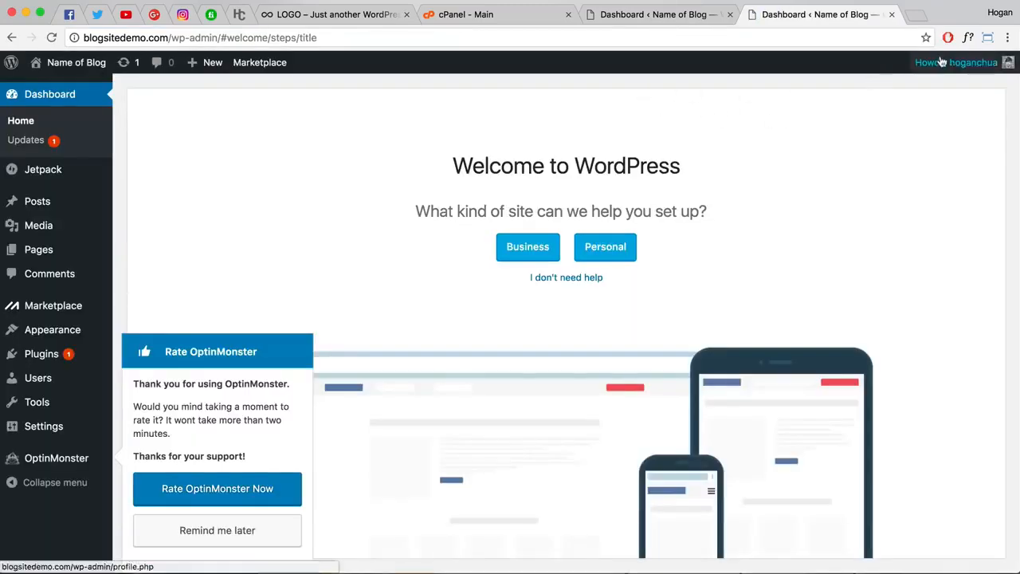
{"action": "left_click", "coordinate": [891, 14]}
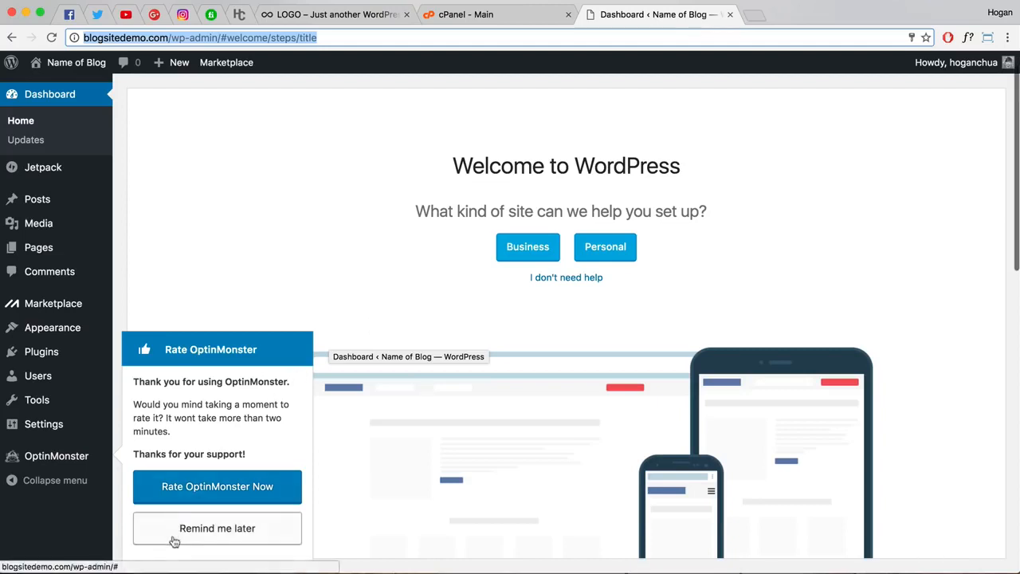
{"action": "left_click", "coordinate": [169, 564]}
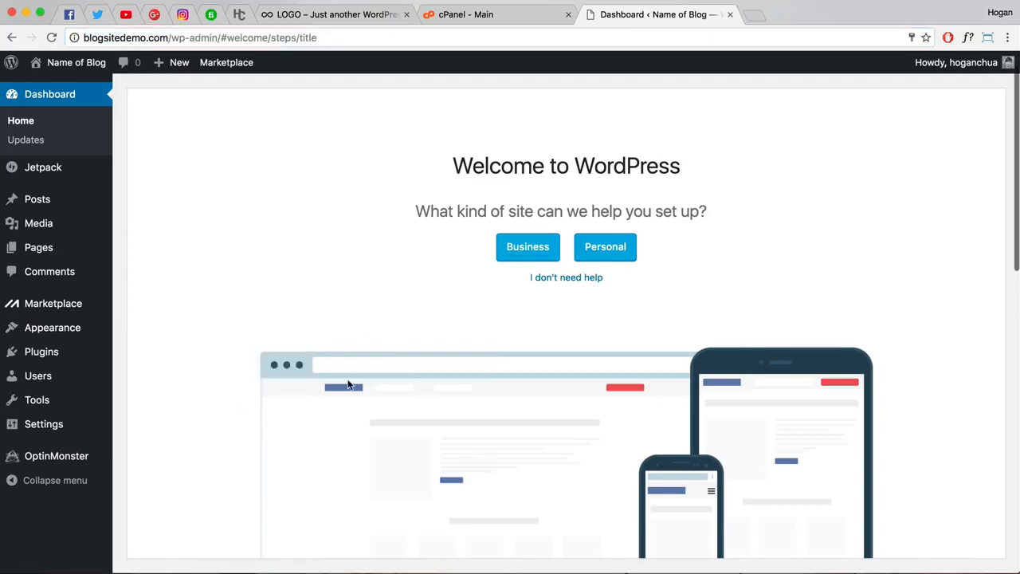
Skip the setup help, then close the WP themes banner and Welcome to WordPress panel
{"action": "left_click", "coordinate": [573, 281]}
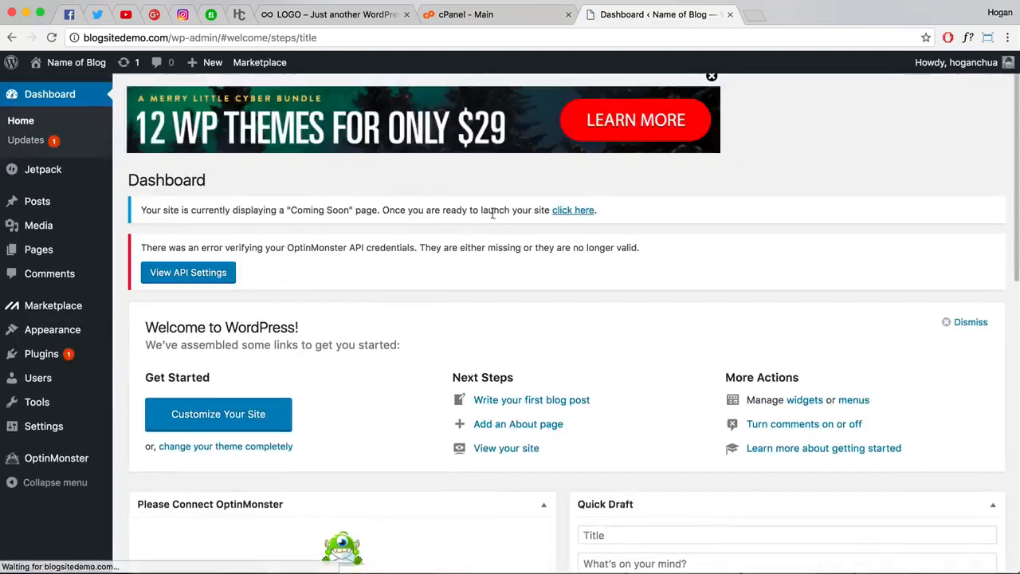
{"action": "scroll", "coordinate": [587, 235], "scroll_direction": "down", "scroll_amount": 10}
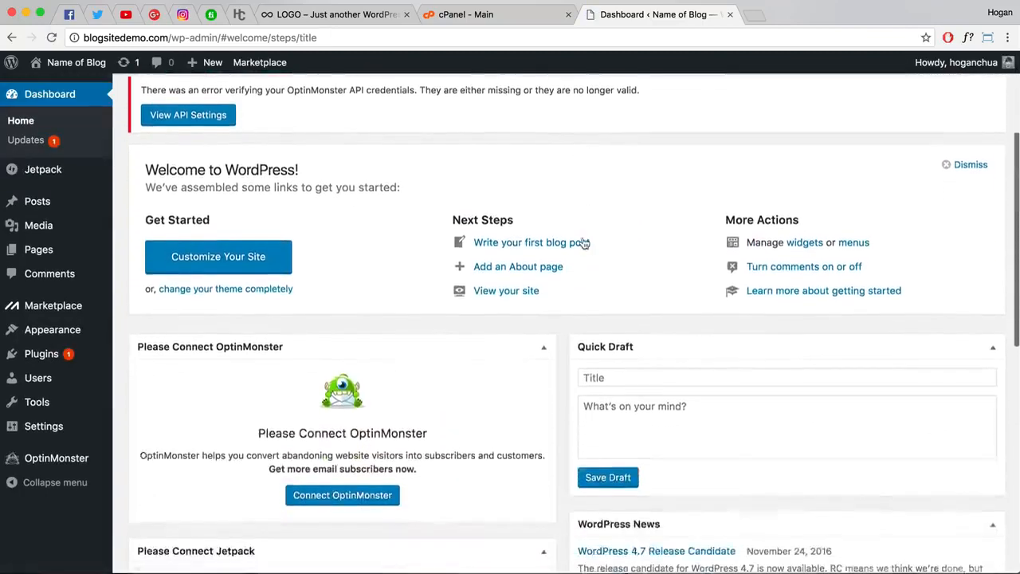
{"action": "scroll", "coordinate": [581, 237], "scroll_direction": "down", "scroll_amount": 3}
{"action": "scroll", "coordinate": [582, 237], "scroll_direction": "up", "scroll_amount": 15}
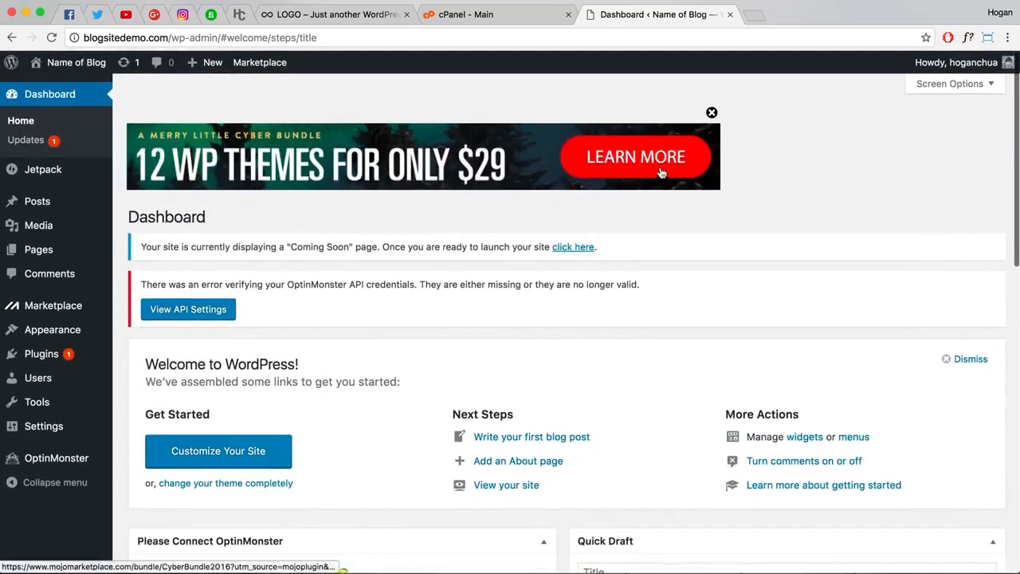
{"action": "left_click", "coordinate": [712, 113]}
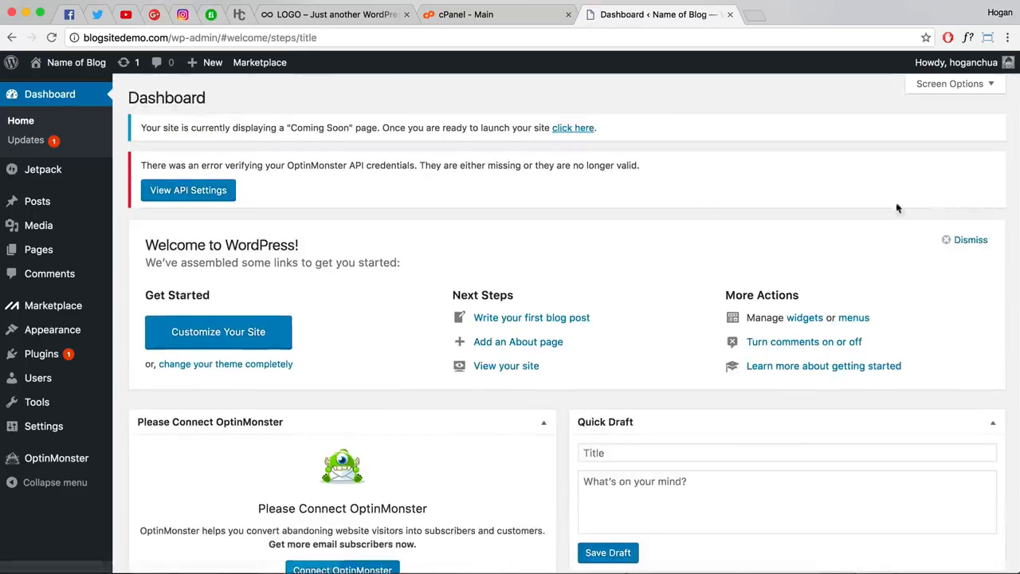
{"action": "left_click", "coordinate": [966, 239]}
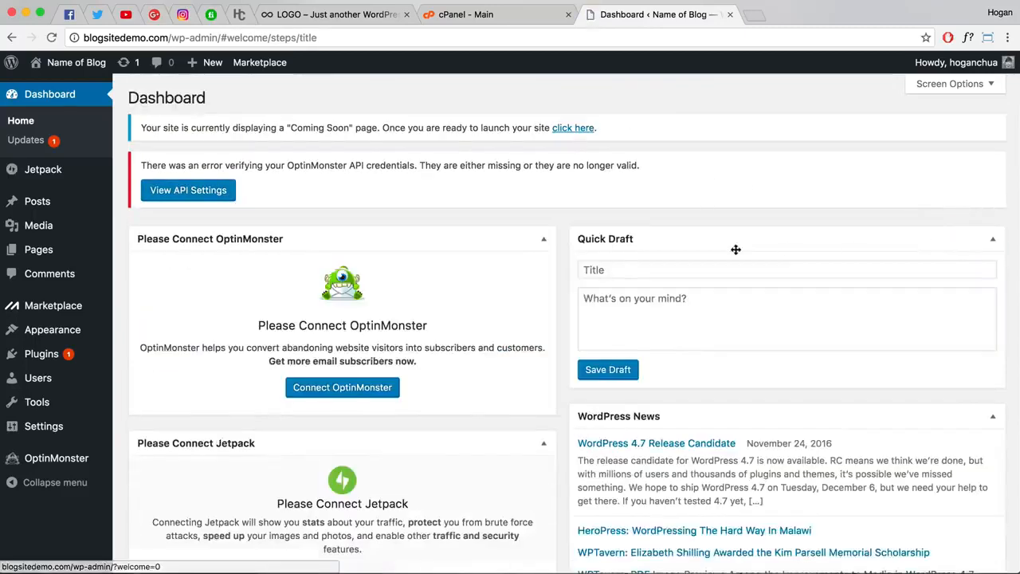
Collapse the OptinMonster, Jetpack, Activity, At a Glance, WordPress News and Quick Draft dashboard panels
{"action": "scroll", "coordinate": [523, 228], "scroll_direction": "down", "scroll_amount": 1}
{"action": "left_click", "coordinate": [544, 201]}
{"action": "left_click", "coordinate": [544, 243]}
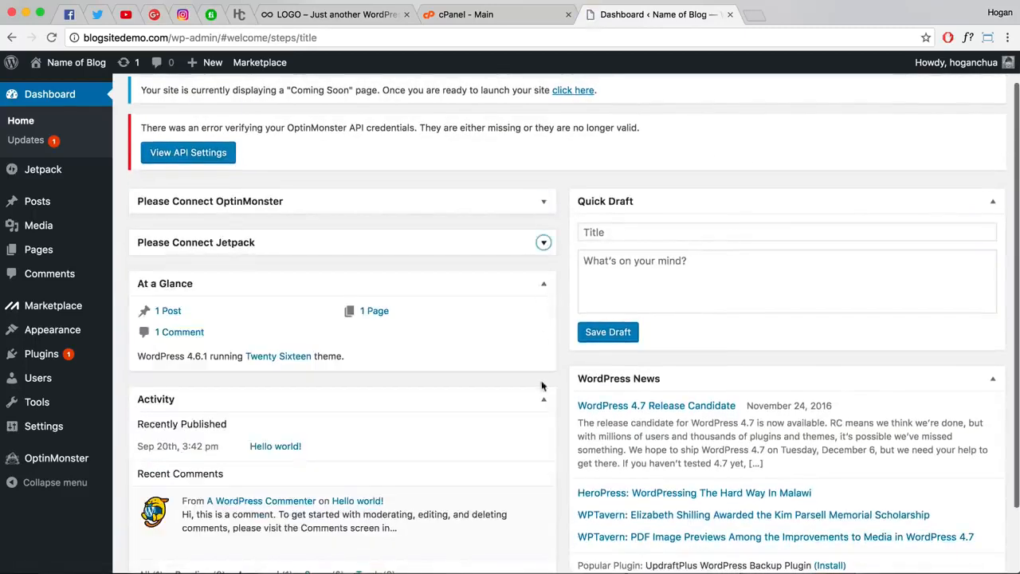
{"action": "left_click", "coordinate": [544, 398]}
{"action": "left_click", "coordinate": [544, 283]}
{"action": "left_click", "coordinate": [970, 375]}
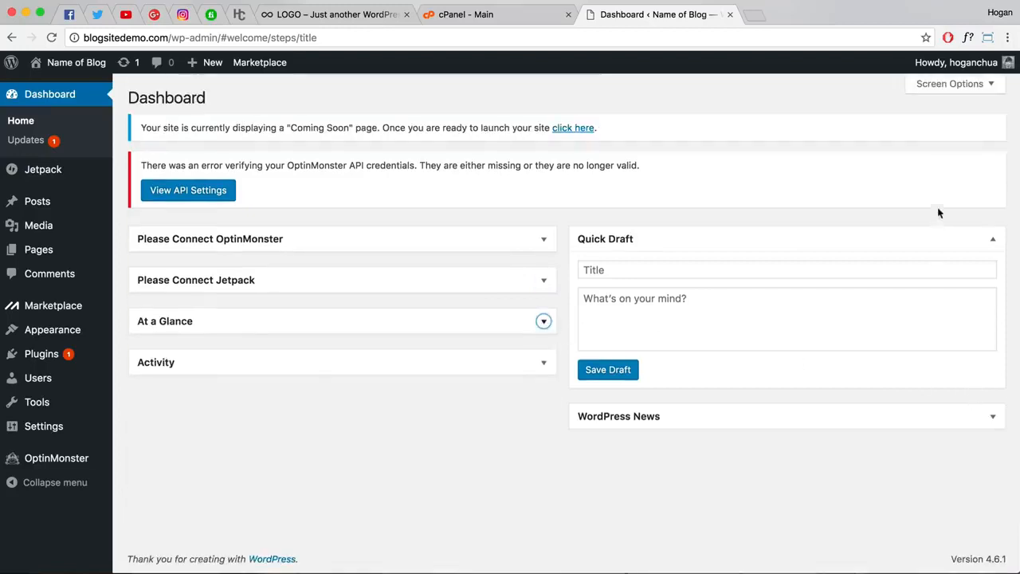
{"action": "left_click", "coordinate": [930, 242]}
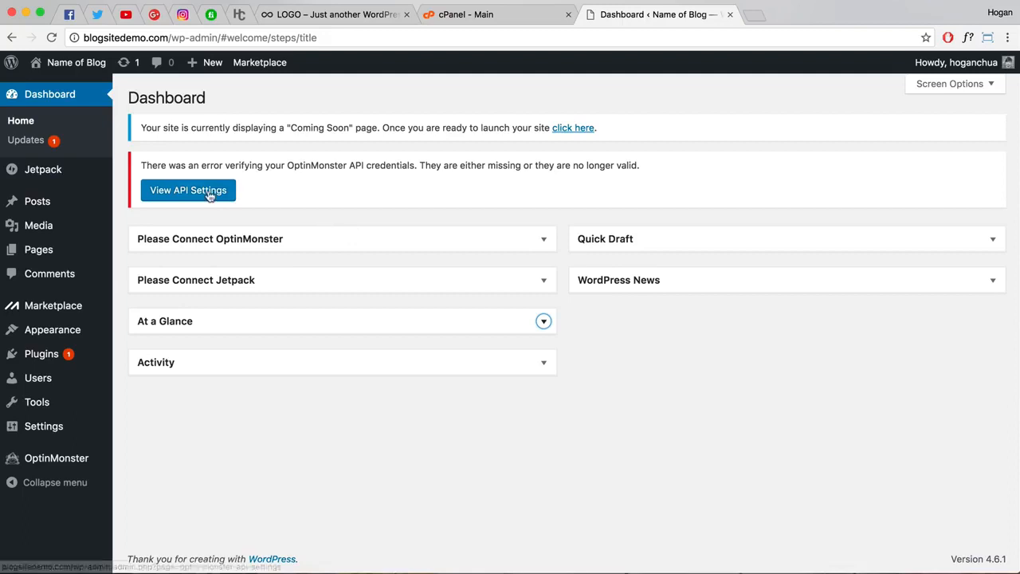
Close the cPanel tab and open Visit Site in a new tab
{"action": "mouse_move", "coordinate": [57, 76]}
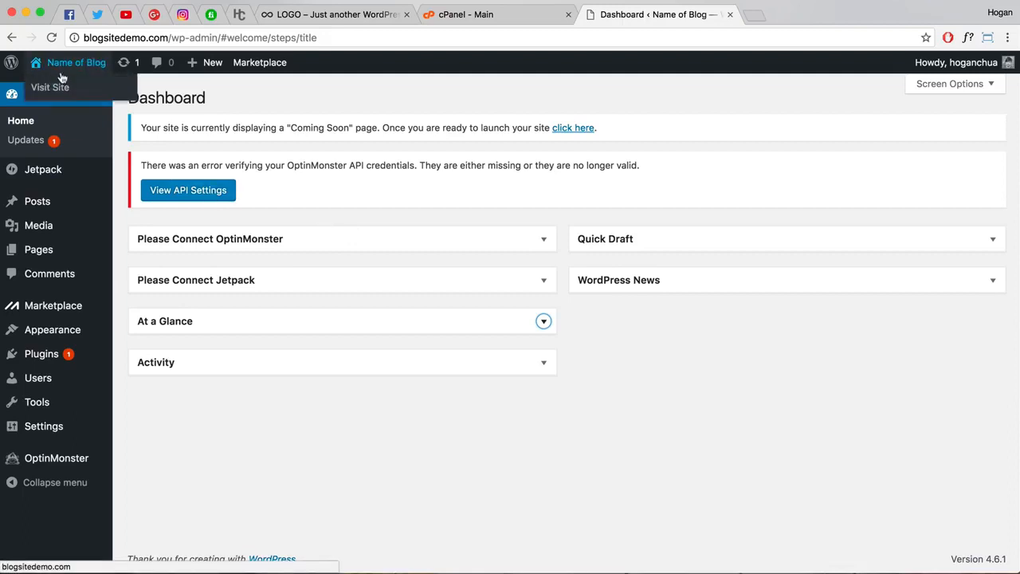
{"action": "left_click", "coordinate": [481, 14]}
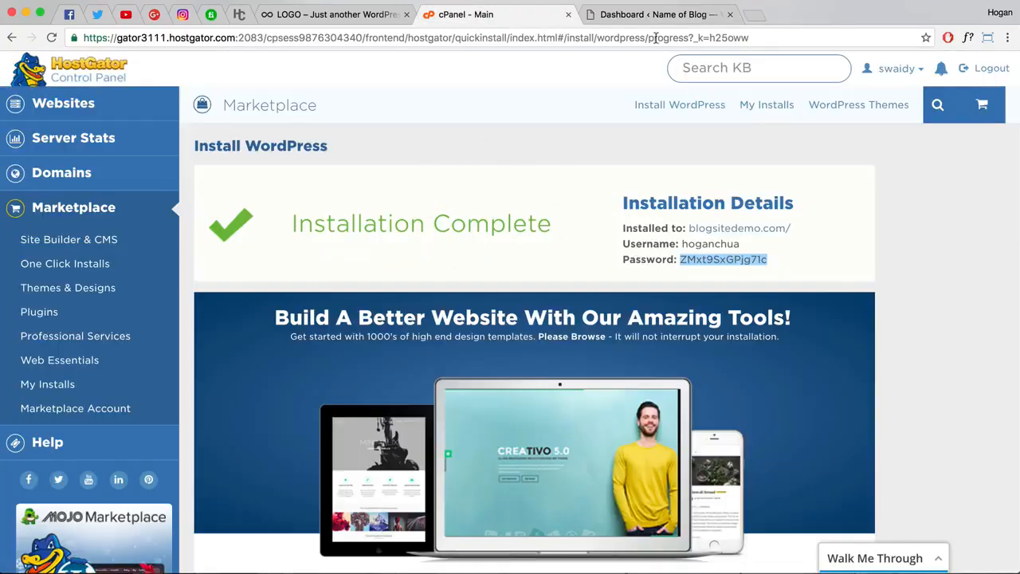
{"action": "left_click", "coordinate": [568, 14]}
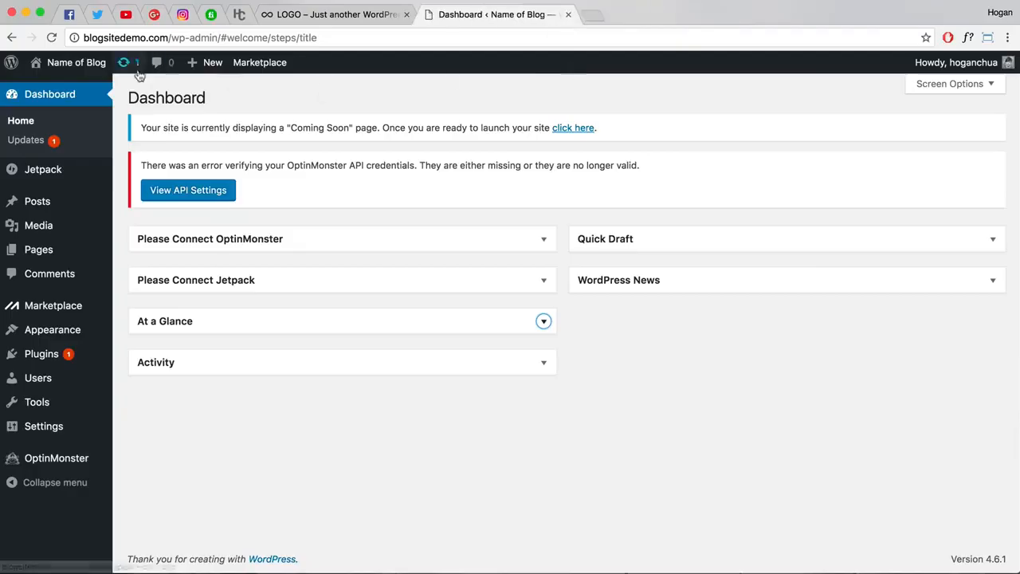
{"action": "right_click", "coordinate": [57, 88]}
{"action": "left_click", "coordinate": [92, 95]}
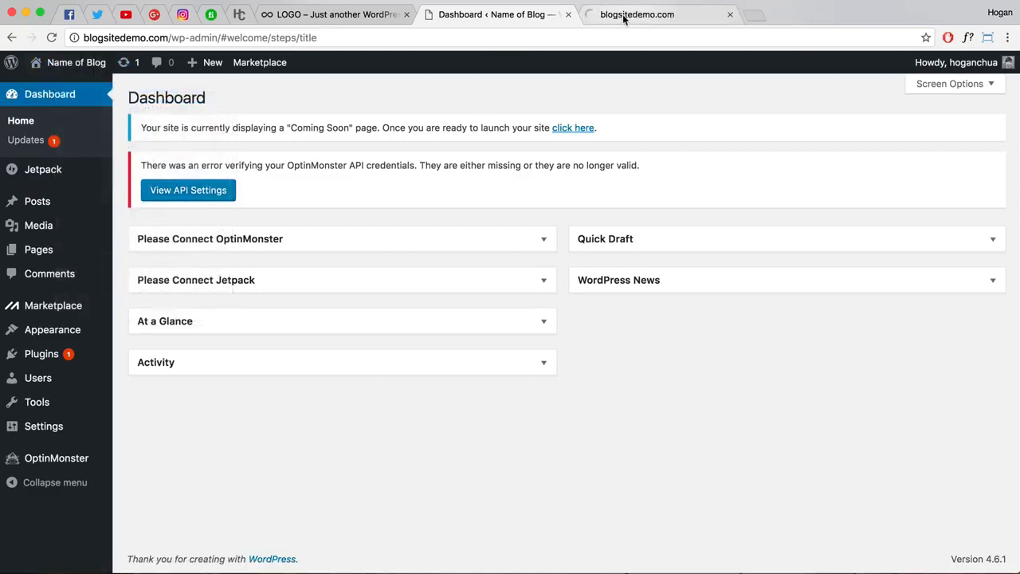
Scroll through the live blogsitedemo.com front page with its Hello world! post, then close it
{"action": "left_click", "coordinate": [624, 16]}
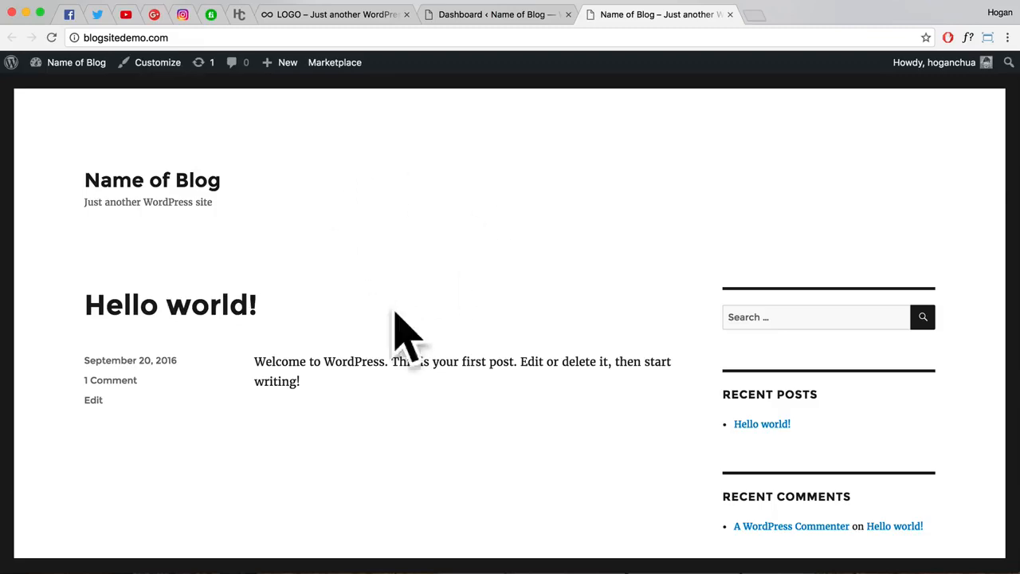
{"action": "scroll", "coordinate": [504, 319], "scroll_direction": "down", "scroll_amount": 1}
{"action": "scroll", "coordinate": [501, 319], "scroll_direction": "down", "scroll_amount": 10}
{"action": "scroll", "coordinate": [500, 319], "scroll_direction": "up", "scroll_amount": 10}
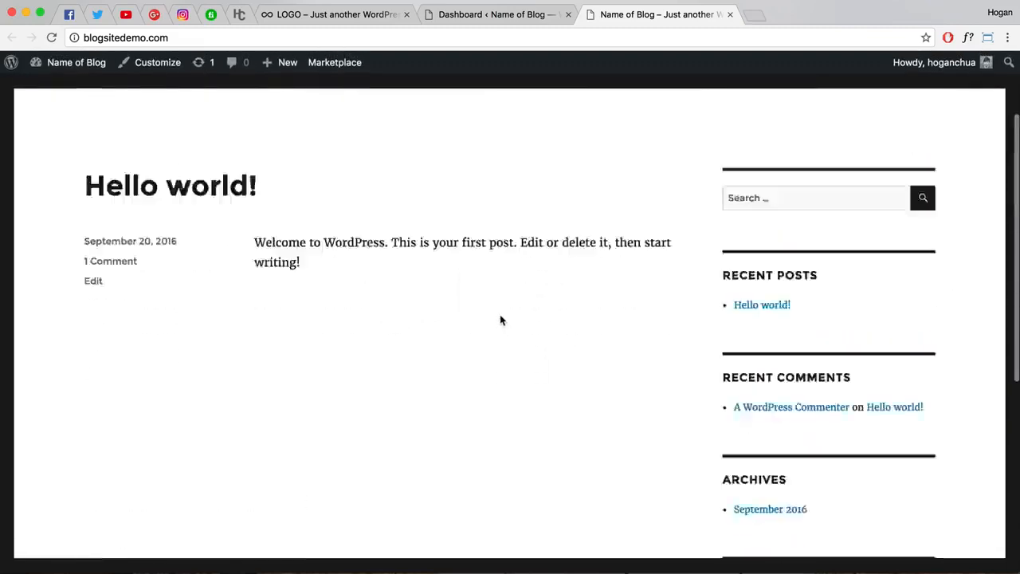
{"action": "scroll", "coordinate": [448, 337], "scroll_direction": "down", "scroll_amount": 10}
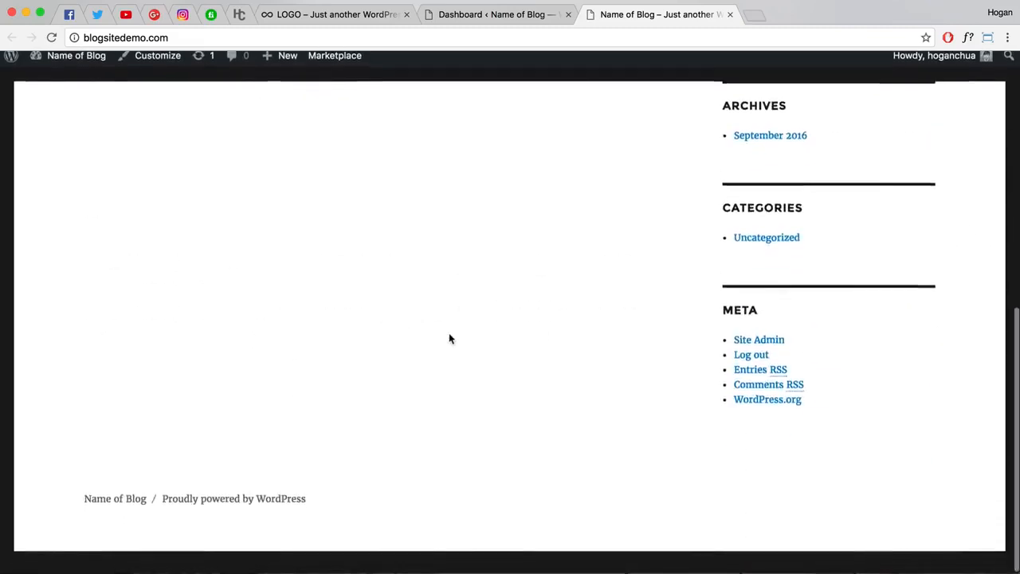
{"action": "scroll", "coordinate": [449, 337], "scroll_direction": "up", "scroll_amount": 10}
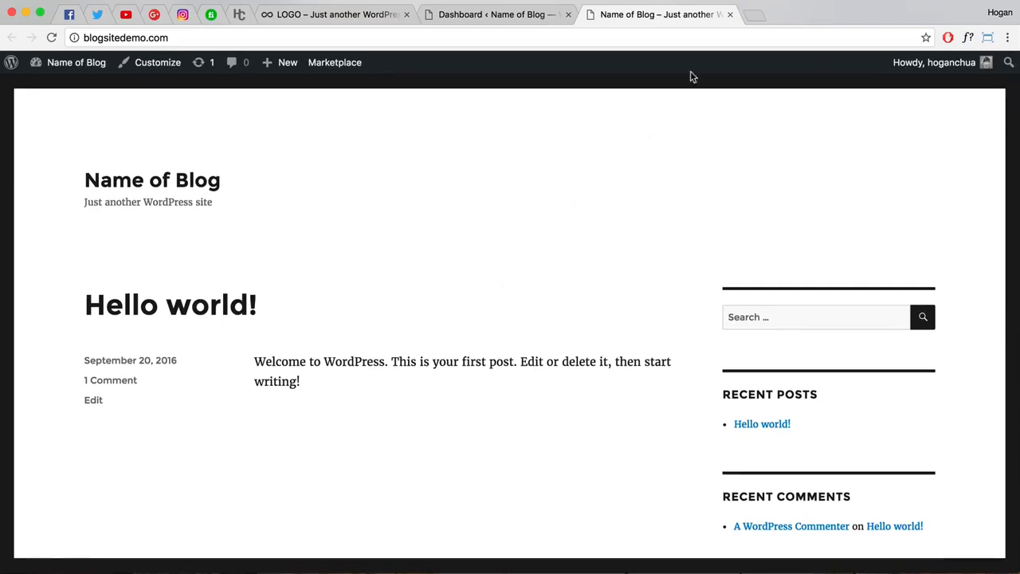
{"action": "left_click", "coordinate": [730, 16]}
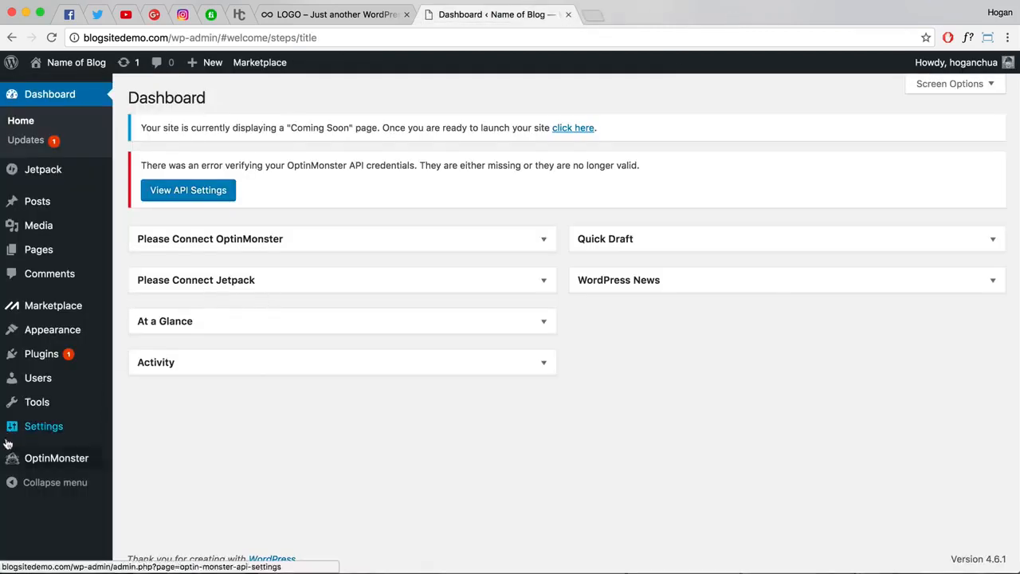
In Your Profile, set a new custom password, confirm the weak password, and update the profile
{"action": "mouse_move", "coordinate": [51, 403]}
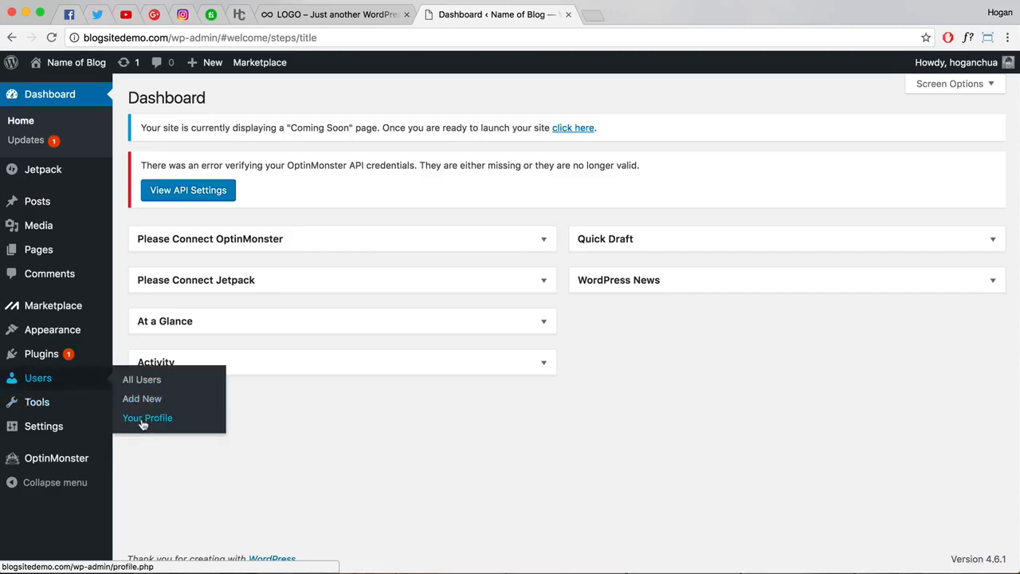
{"action": "left_click", "coordinate": [142, 422]}
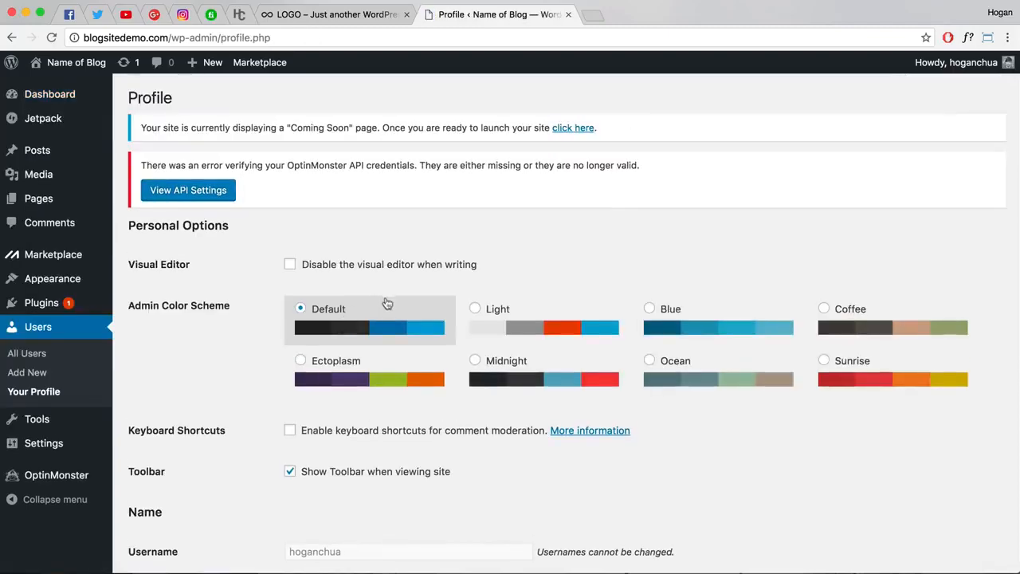
{"action": "scroll", "coordinate": [387, 303], "scroll_direction": "down", "scroll_amount": 15}
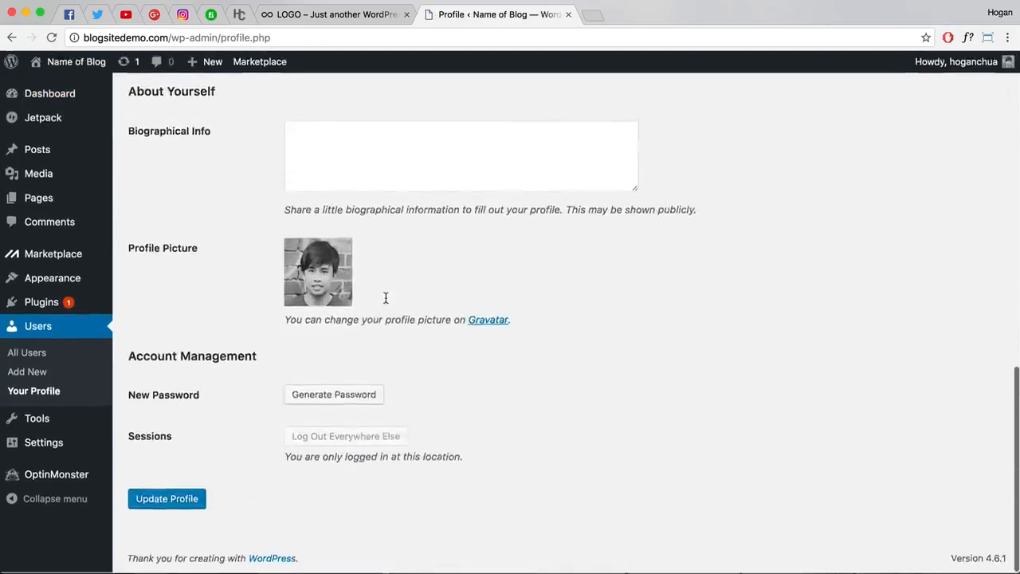
{"action": "left_click", "coordinate": [290, 397]}
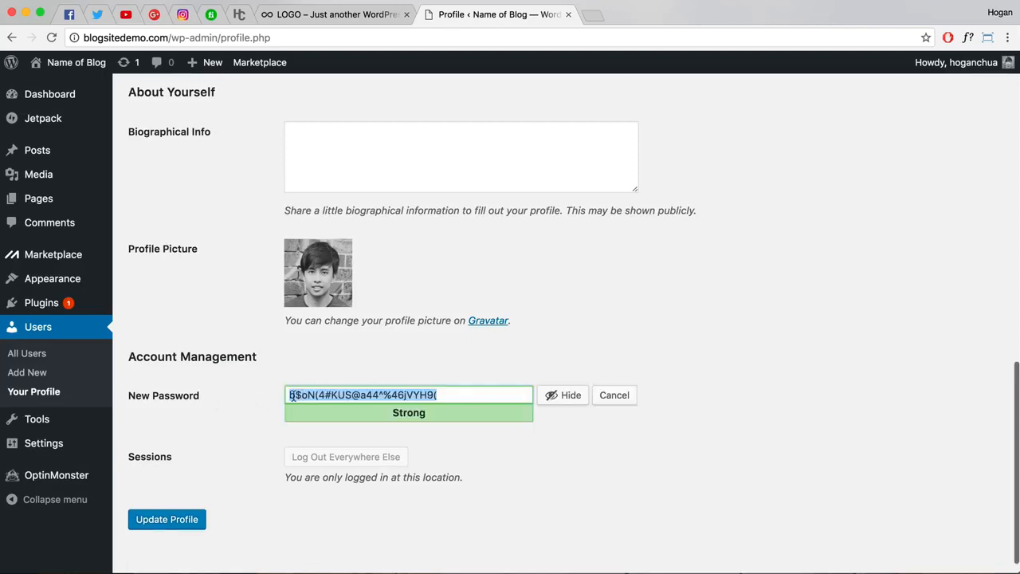
{"action": "left_click", "coordinate": [558, 396]}
{"action": "type", "text": "p•••"}
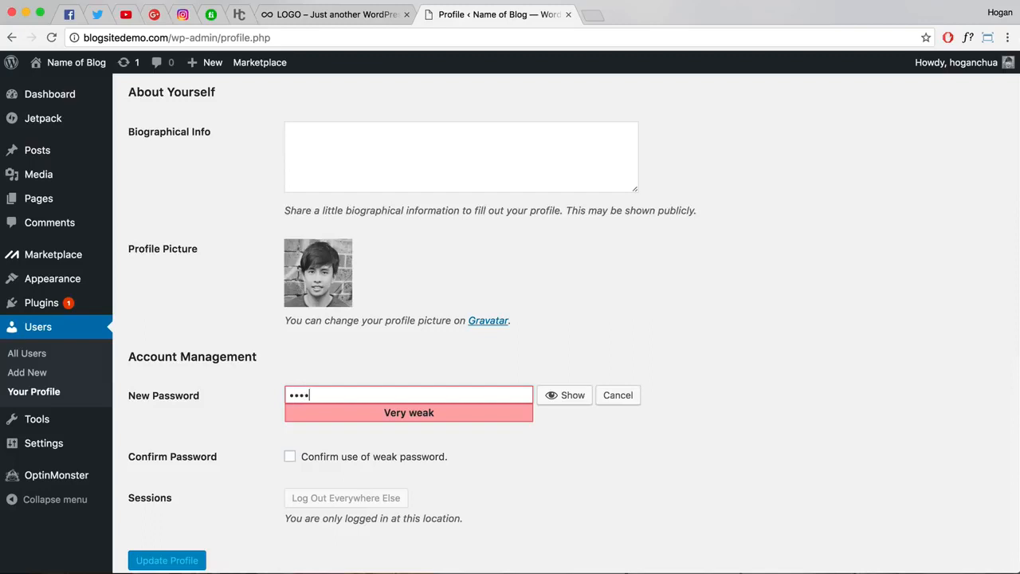
{"action": "type", "text": "•••"}
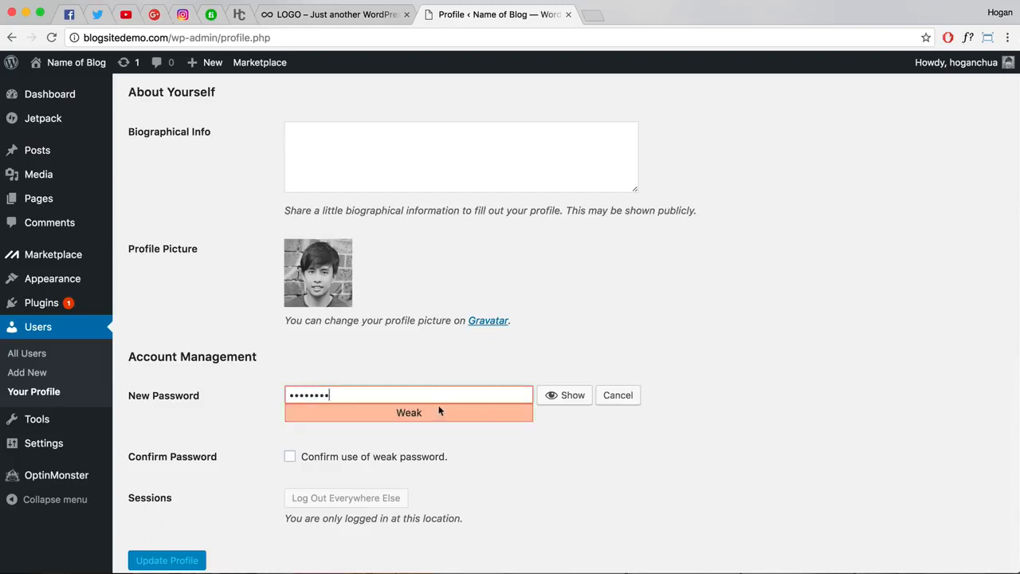
{"action": "left_click", "coordinate": [290, 458]}
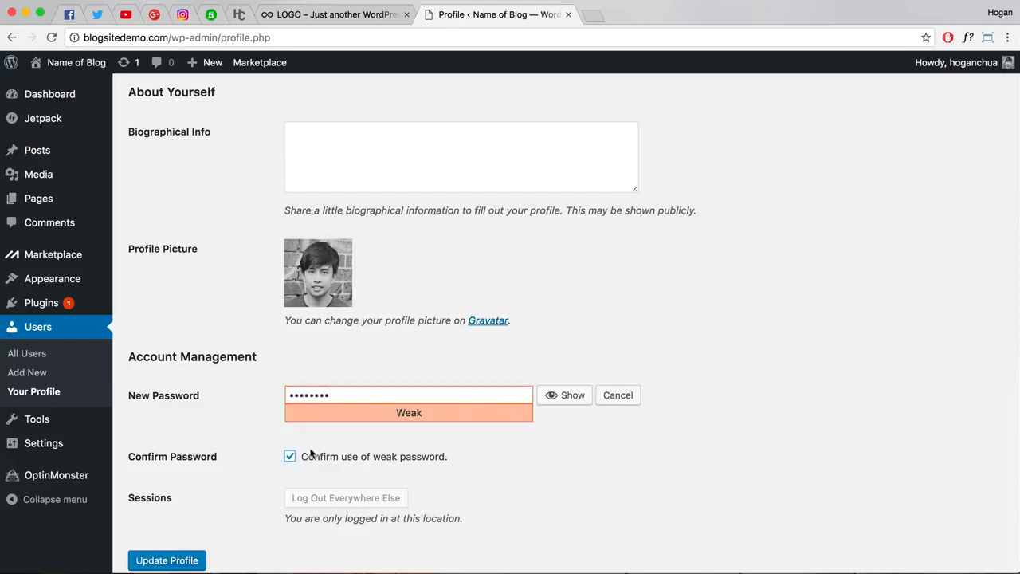
{"action": "scroll", "coordinate": [305, 443], "scroll_direction": "down", "scroll_amount": 1}
{"action": "left_click", "coordinate": [179, 520]}
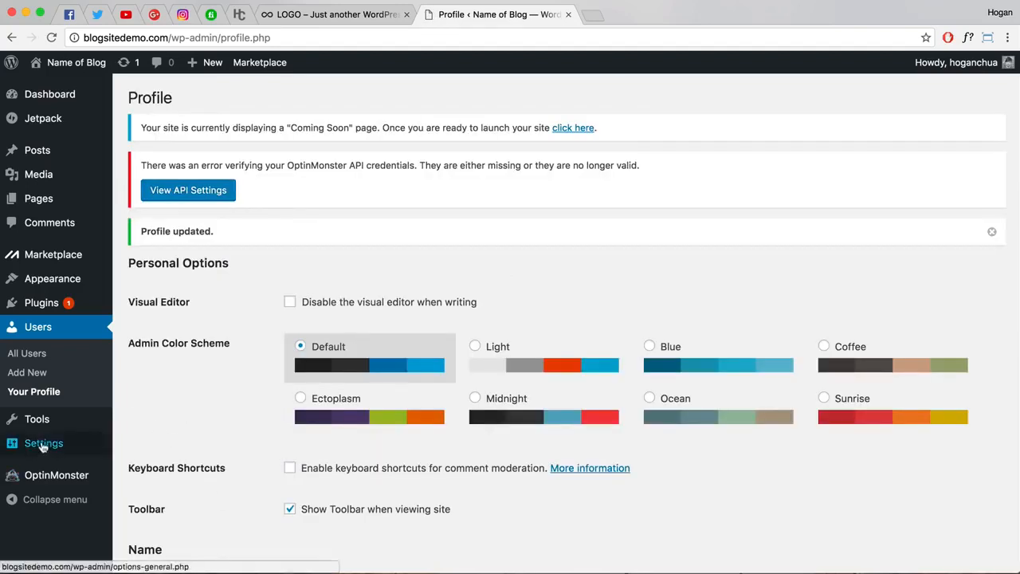
Select the Post name (/%postname%/) option in Settings > Permalinks and save changes
{"action": "mouse_move", "coordinate": [44, 444]}
{"action": "left_click", "coordinate": [146, 531]}
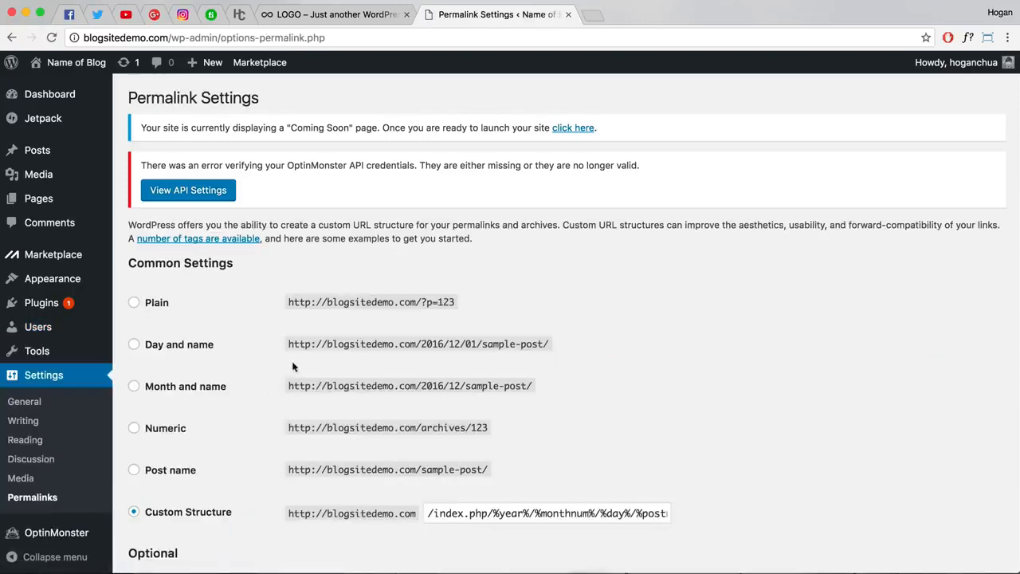
{"action": "scroll", "coordinate": [289, 366], "scroll_direction": "down", "scroll_amount": 2}
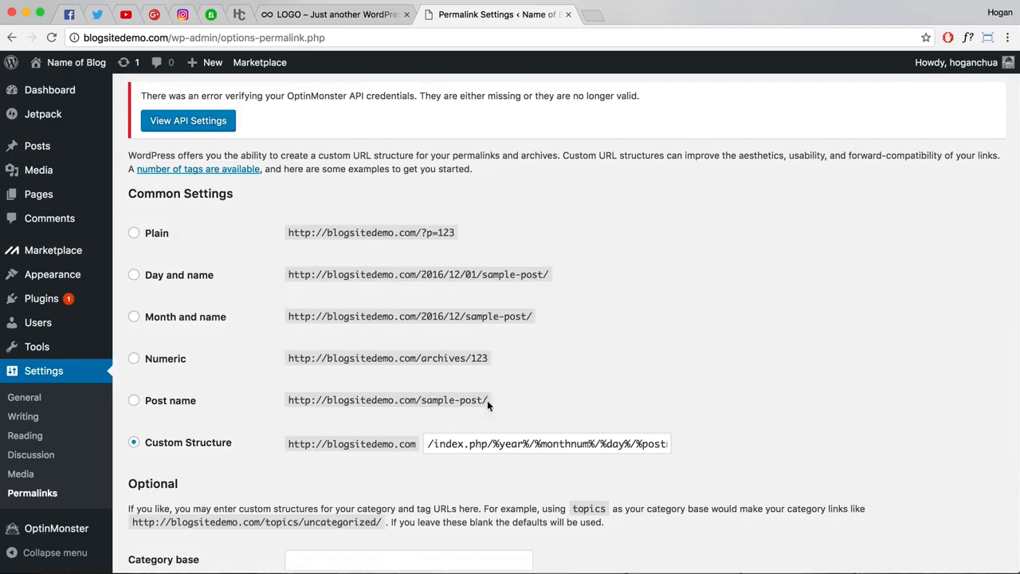
{"action": "left_click_drag", "start_coordinate": [484, 400], "coordinate": [423, 400]}
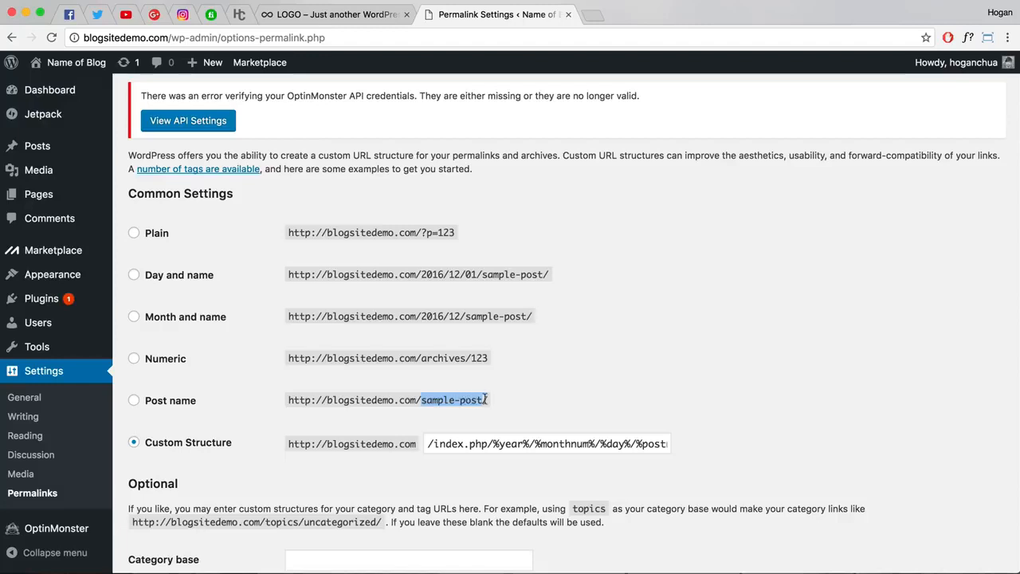
{"action": "left_click_drag", "start_coordinate": [489, 400], "coordinate": [339, 402]}
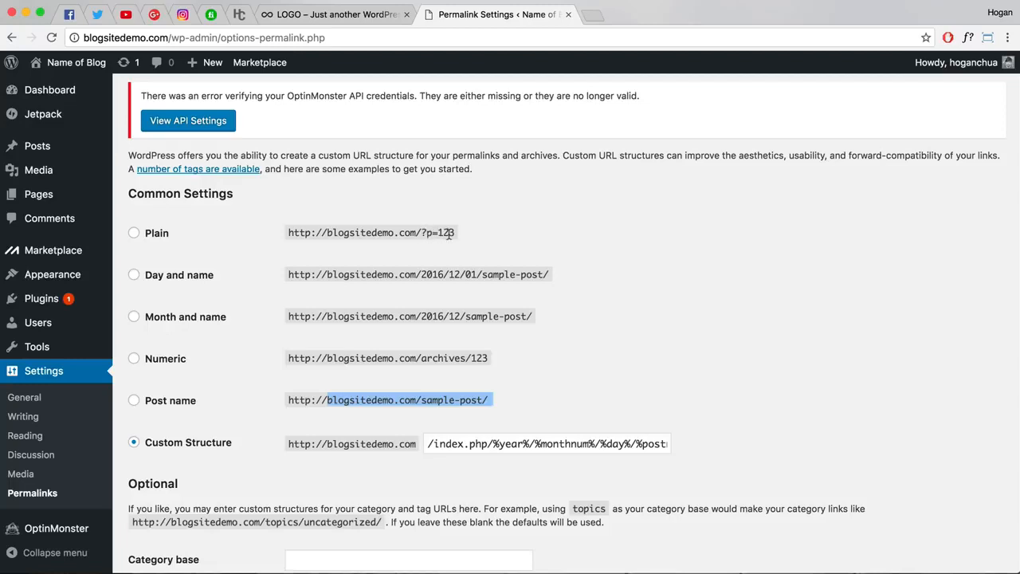
{"action": "left_click_drag", "start_coordinate": [456, 234], "coordinate": [283, 235]}
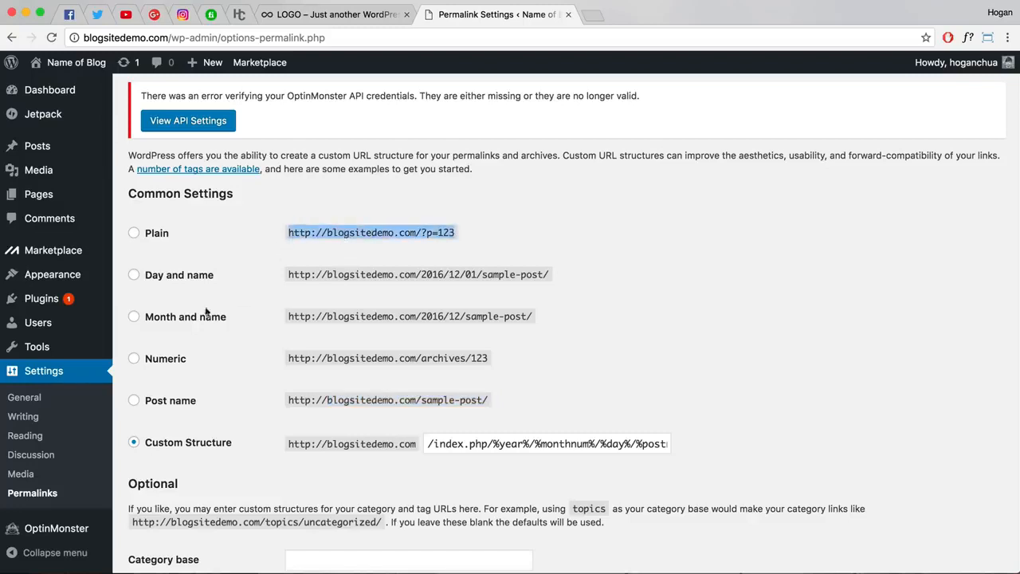
{"action": "left_click", "coordinate": [134, 400]}
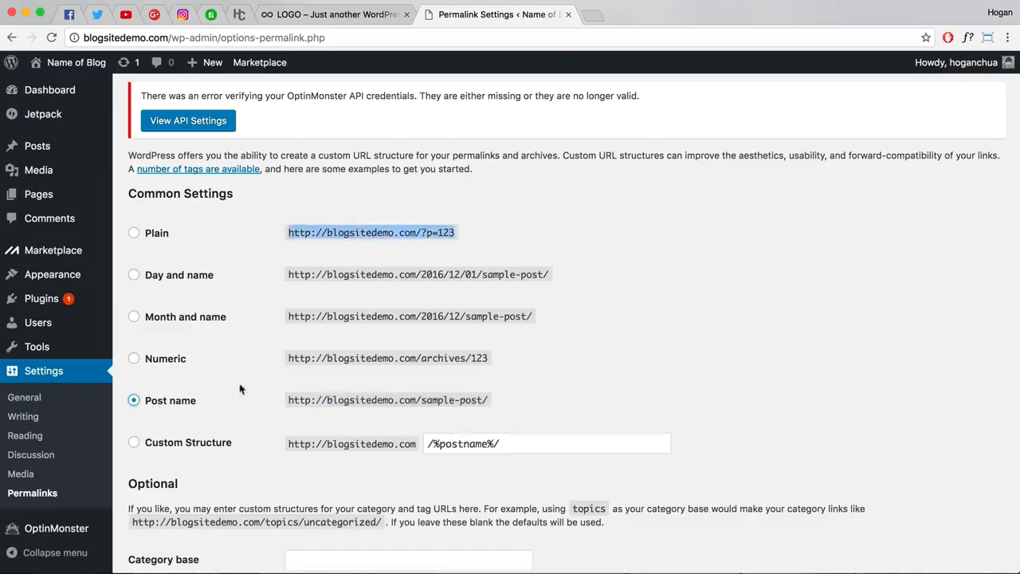
{"action": "scroll", "coordinate": [302, 374], "scroll_direction": "down", "scroll_amount": 3}
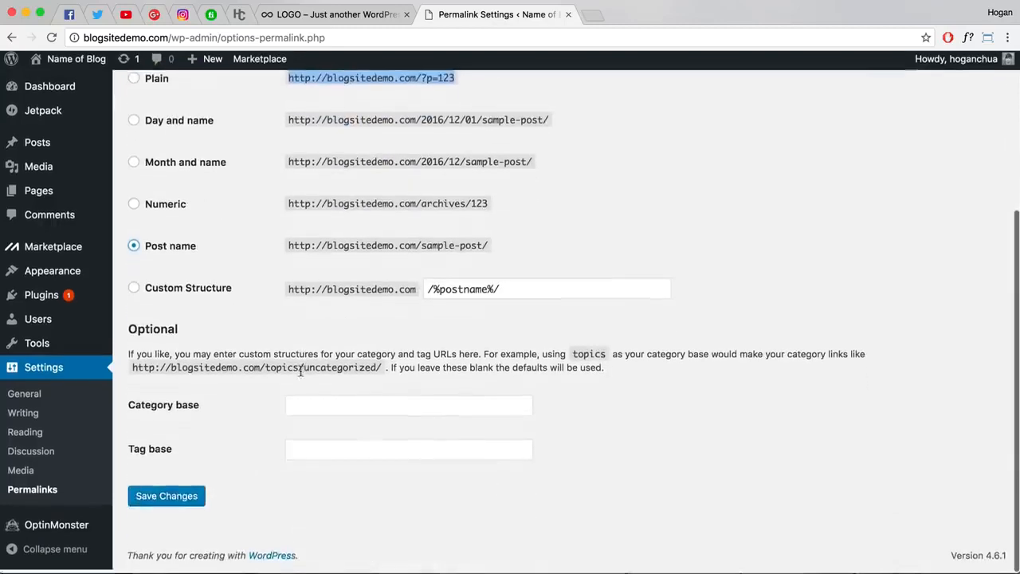
{"action": "left_click", "coordinate": [182, 504]}
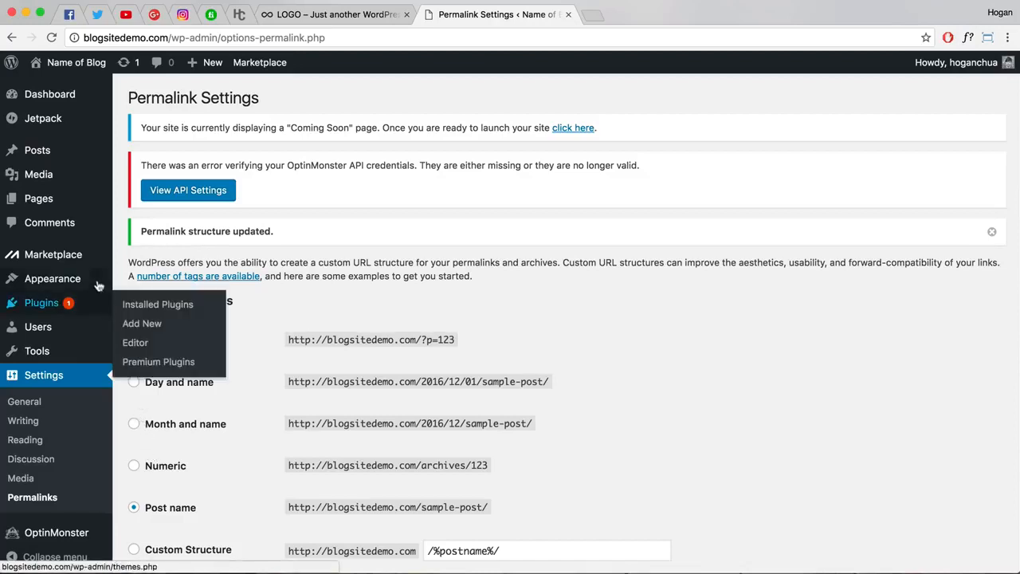
Switch to the Themify demo site and scroll through its blog listing
{"action": "mouse_move", "coordinate": [43, 203]}
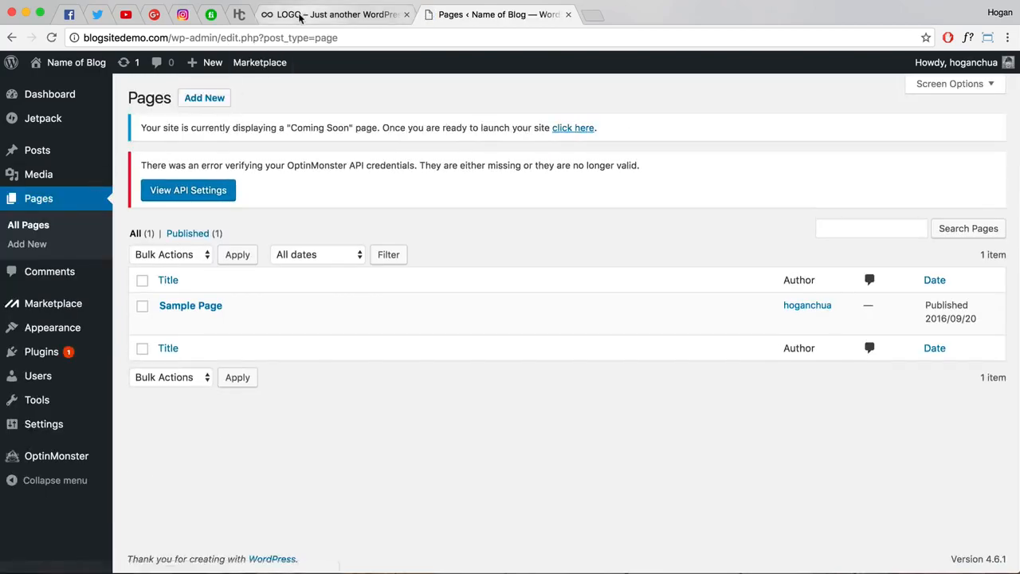
{"action": "left_click", "coordinate": [301, 18]}
{"action": "scroll", "coordinate": [615, 216], "scroll_direction": "down", "scroll_amount": 10}
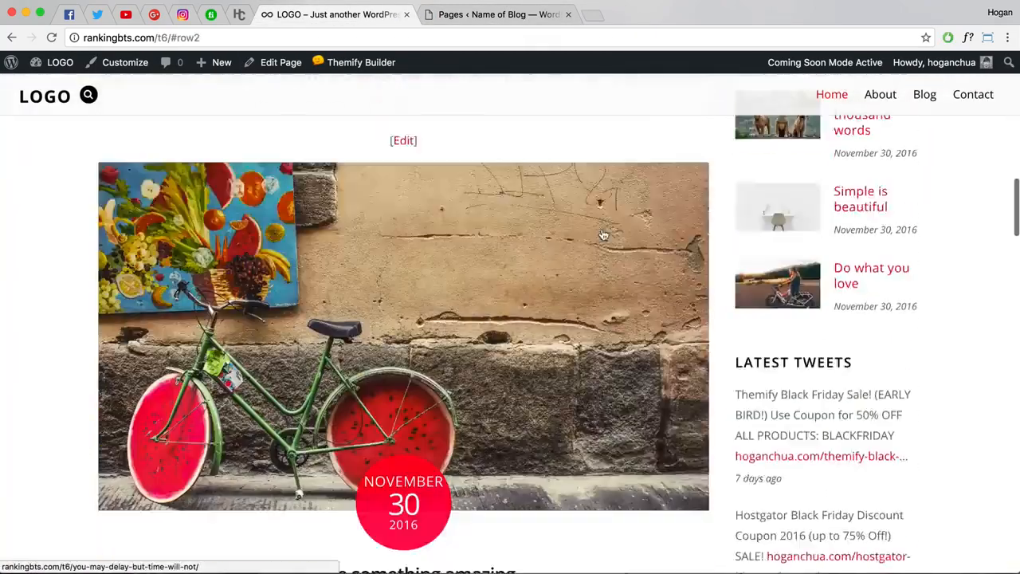
{"action": "scroll", "coordinate": [603, 235], "scroll_direction": "down", "scroll_amount": 5}
{"action": "scroll", "coordinate": [701, 246], "scroll_direction": "up", "scroll_amount": 15}
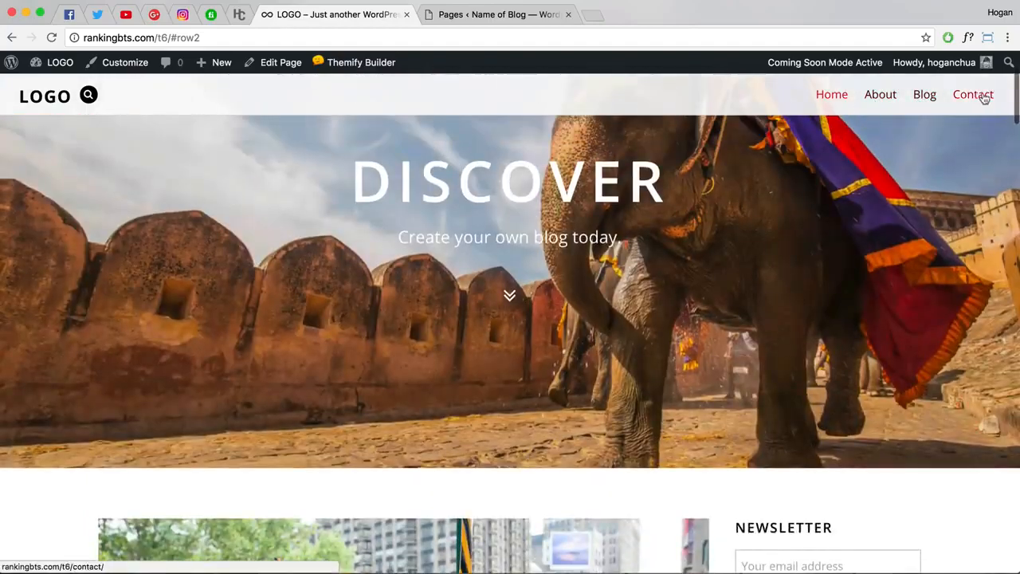
{"action": "scroll", "coordinate": [768, 218], "scroll_direction": "down", "scroll_amount": 3}
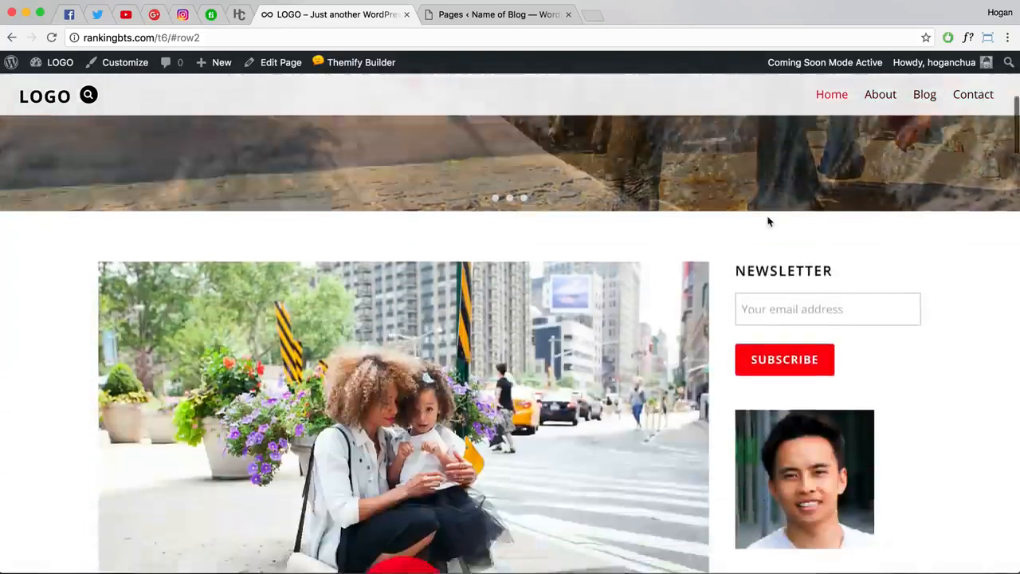
{"action": "scroll", "coordinate": [768, 221], "scroll_direction": "down", "scroll_amount": 4}
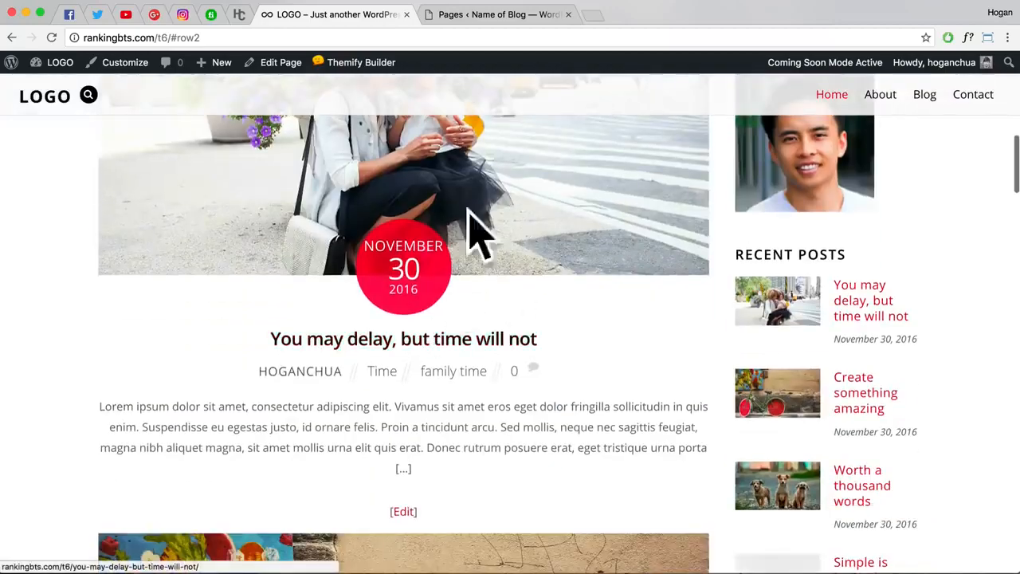
{"action": "scroll", "coordinate": [419, 171], "scroll_direction": "up", "scroll_amount": 5}
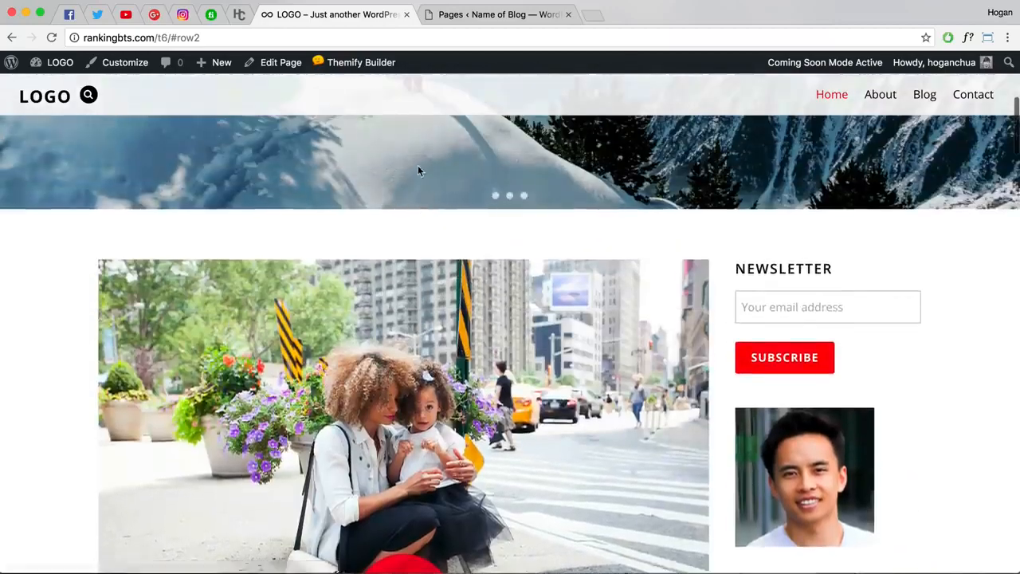
{"action": "scroll", "coordinate": [418, 171], "scroll_direction": "up", "scroll_amount": 6}
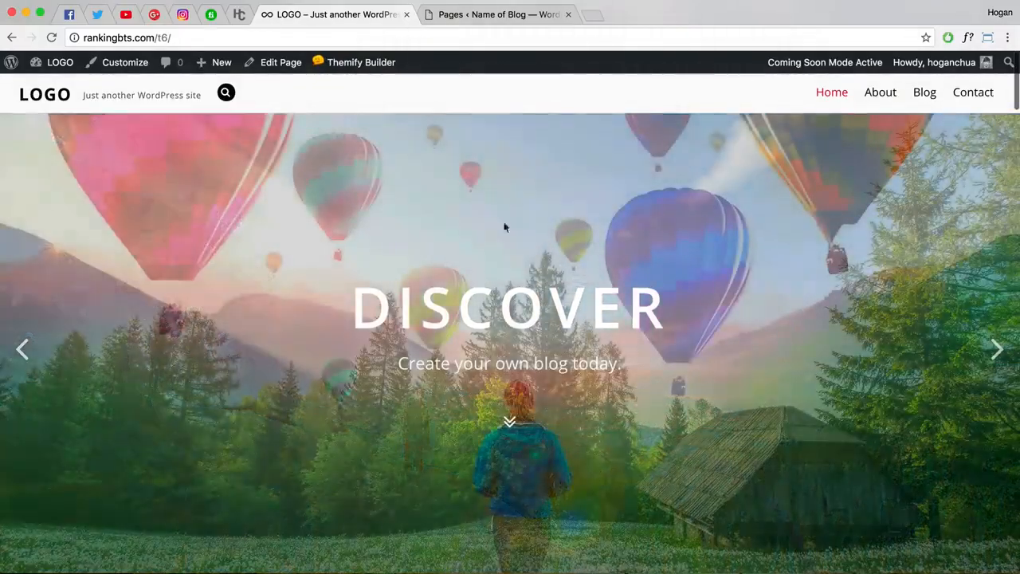
{"action": "scroll", "coordinate": [519, 268], "scroll_direction": "down", "scroll_amount": 10}
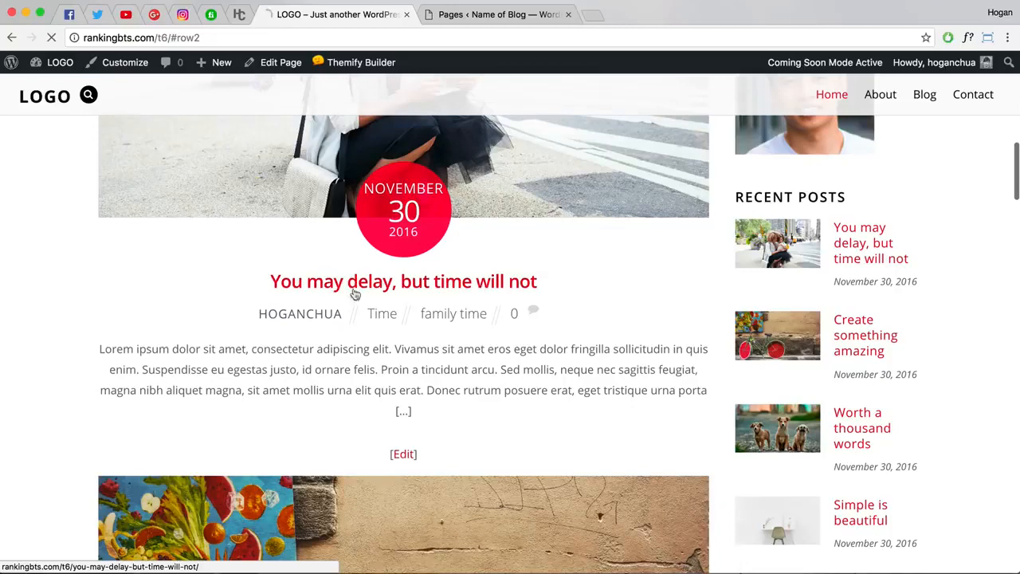
Read the demo post 'You may delay, but time will not', then return to the Pages list
{"action": "left_click", "coordinate": [355, 295]}
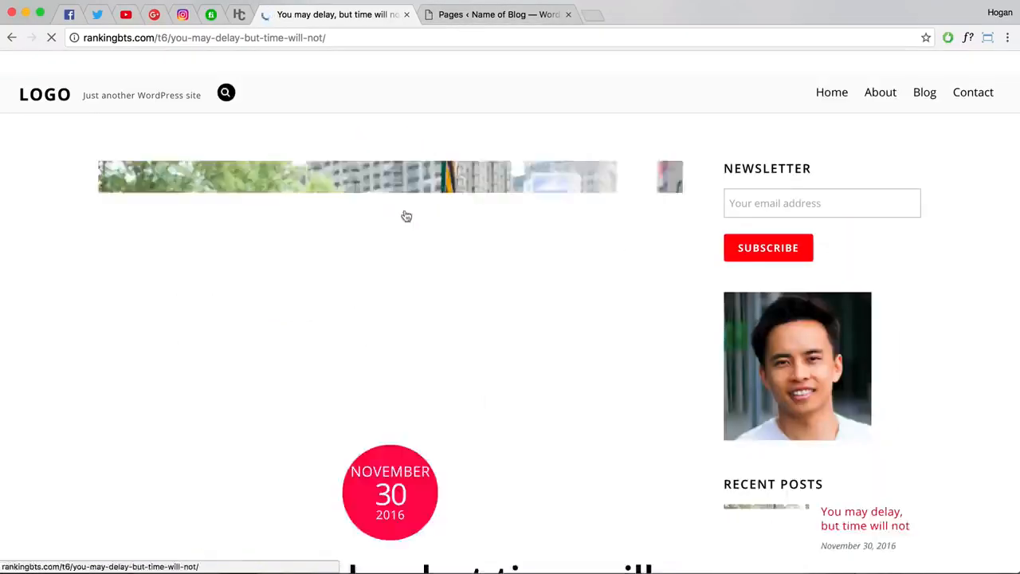
{"action": "scroll", "coordinate": [404, 211], "scroll_direction": "down", "scroll_amount": 15}
{"action": "scroll", "coordinate": [404, 212], "scroll_direction": "up", "scroll_amount": 15}
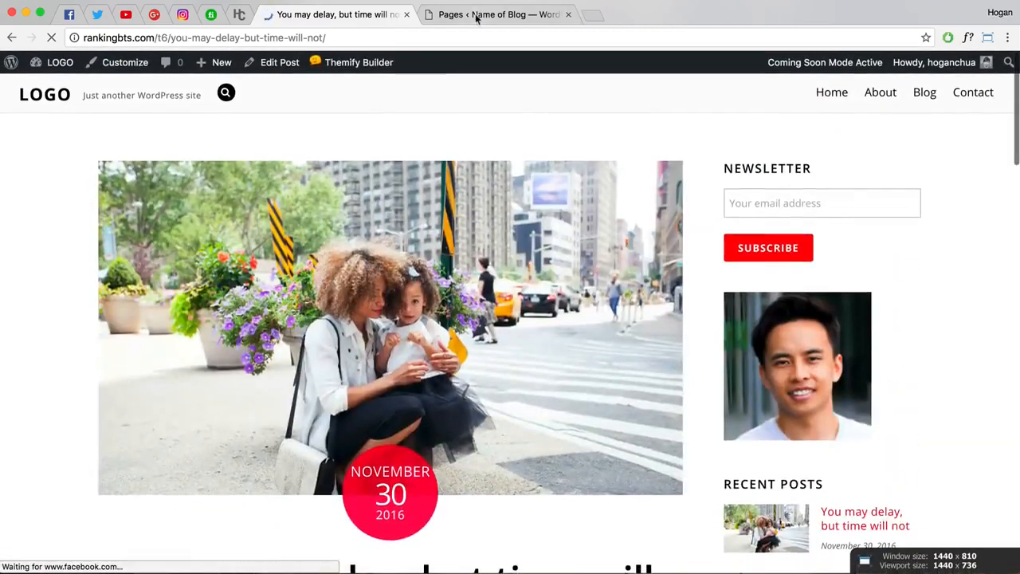
{"action": "left_click", "coordinate": [478, 14]}
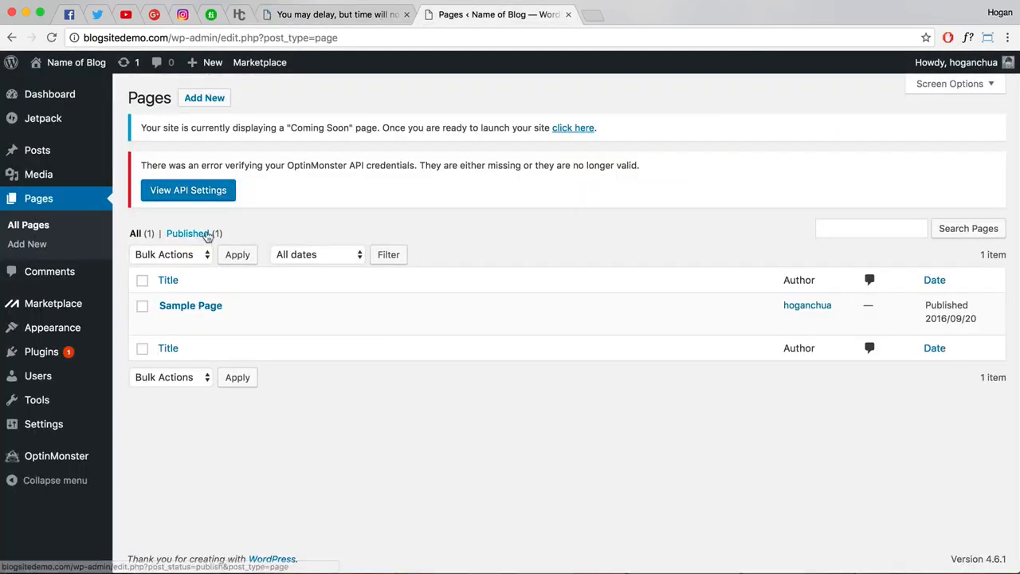
Trash the Sample Page, delete it permanently from the Trash view, and start a new page
{"action": "mouse_move", "coordinate": [189, 319]}
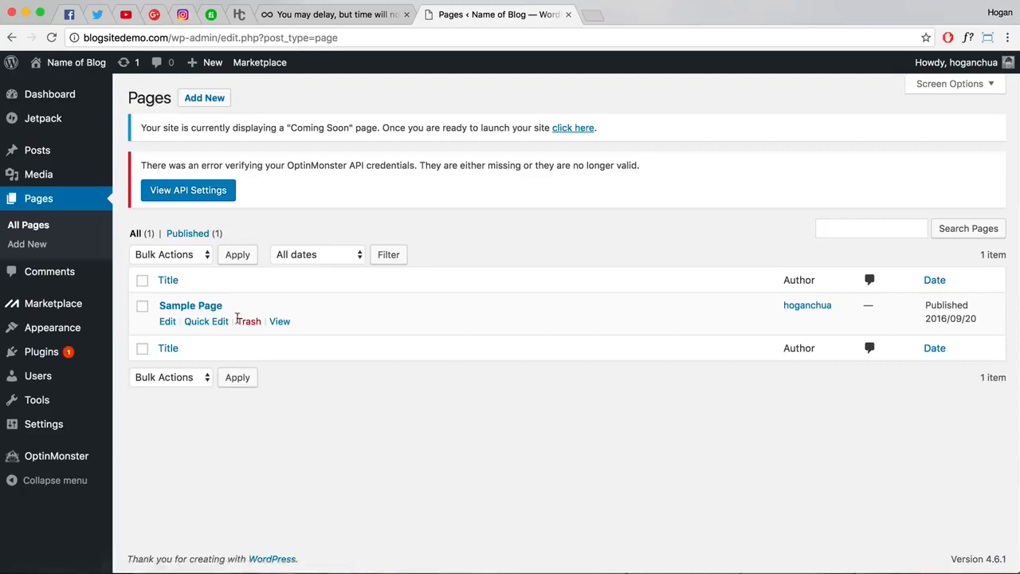
{"action": "left_click", "coordinate": [247, 322]}
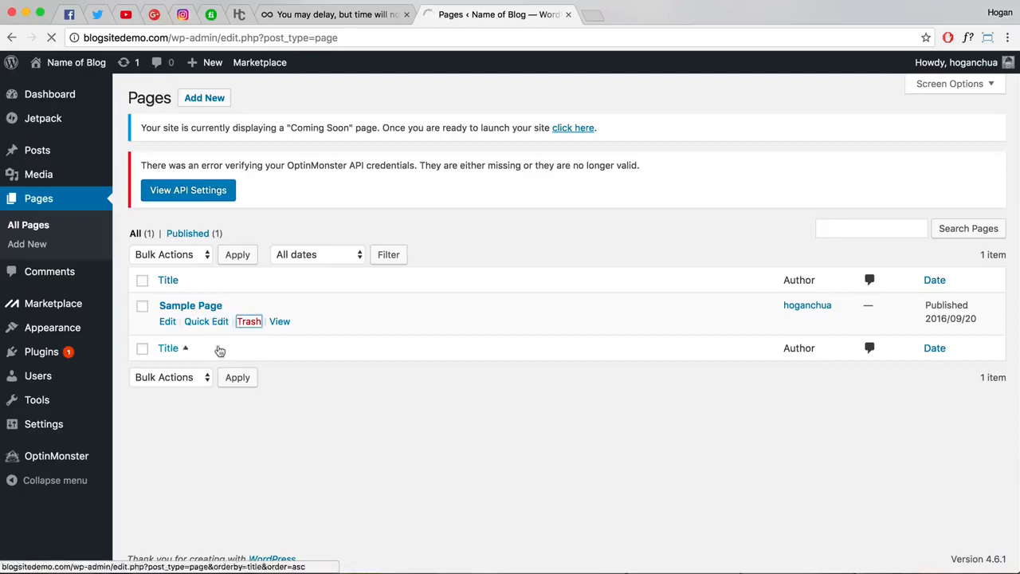
{"action": "left_click", "coordinate": [181, 272]}
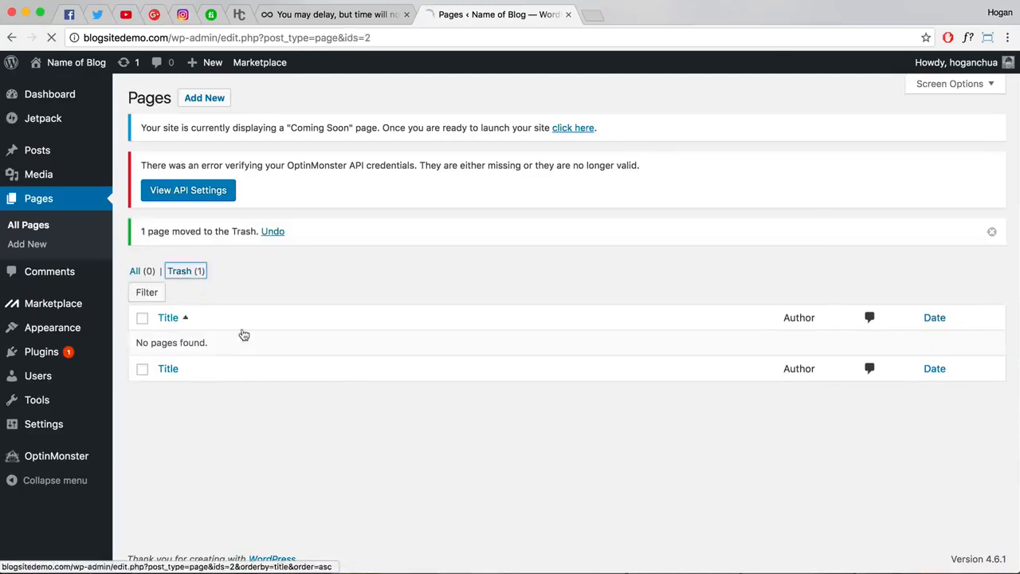
{"action": "left_click", "coordinate": [230, 321]}
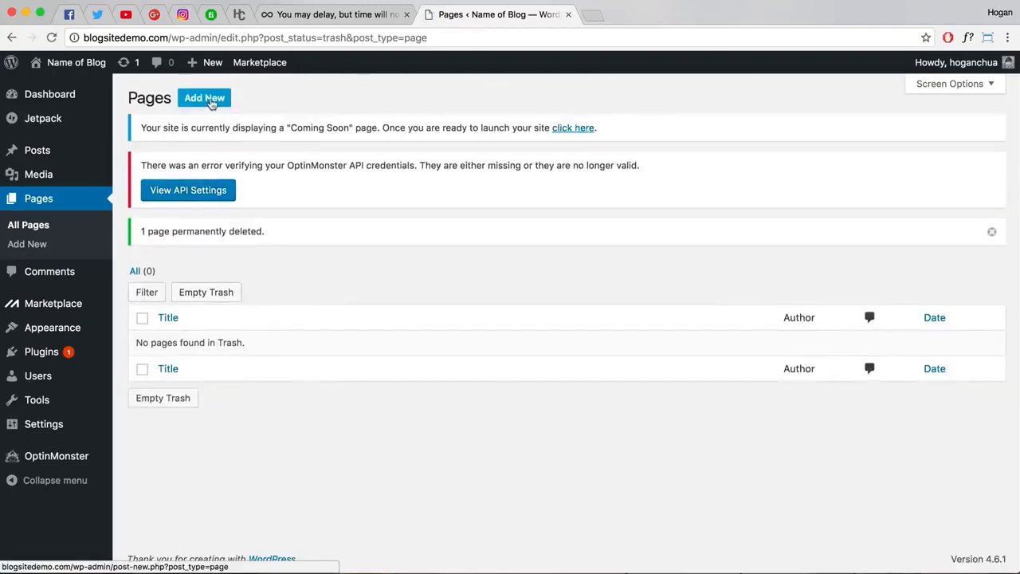
{"action": "left_click", "coordinate": [199, 104]}
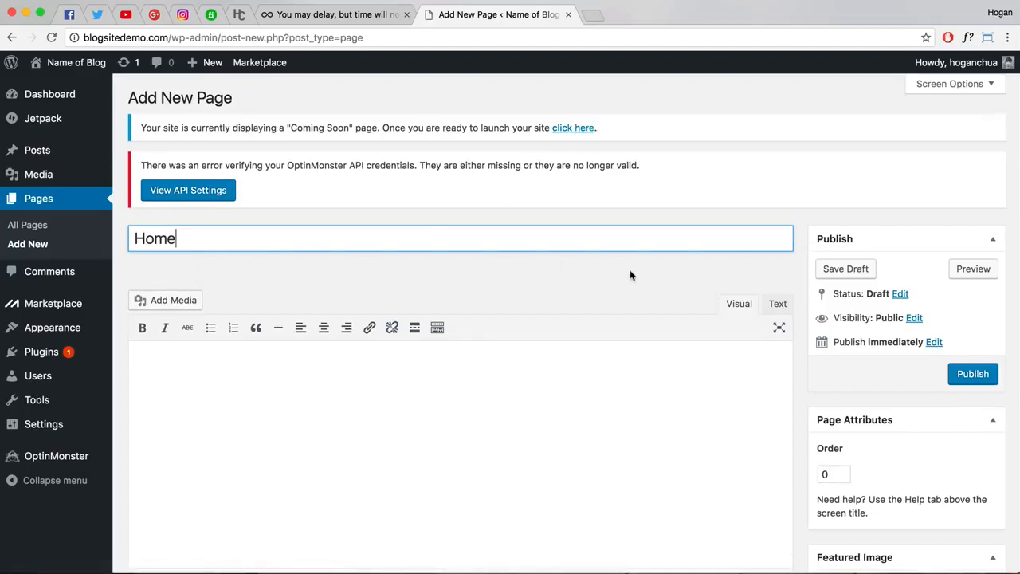
Publish the Home page, then create and publish a page titled 'About'
{"action": "scroll", "coordinate": [630, 275], "scroll_direction": "down", "scroll_amount": 1}
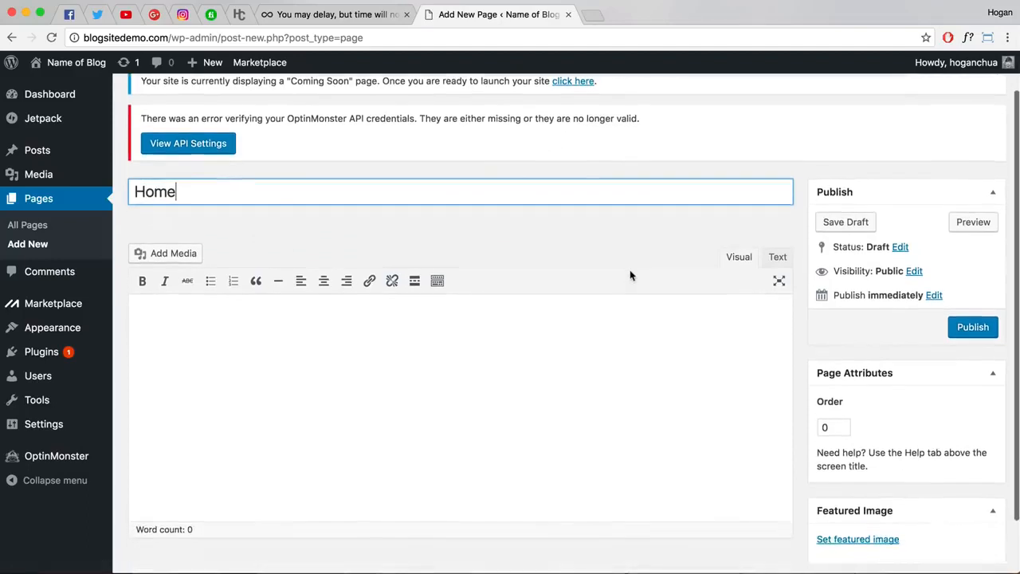
{"action": "left_click", "coordinate": [970, 327]}
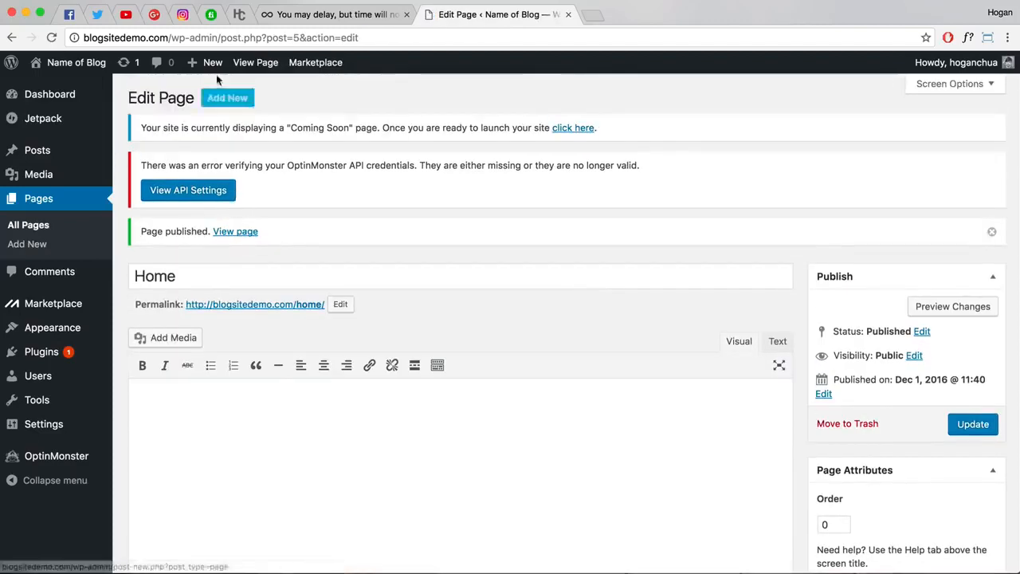
{"action": "left_click", "coordinate": [227, 97]}
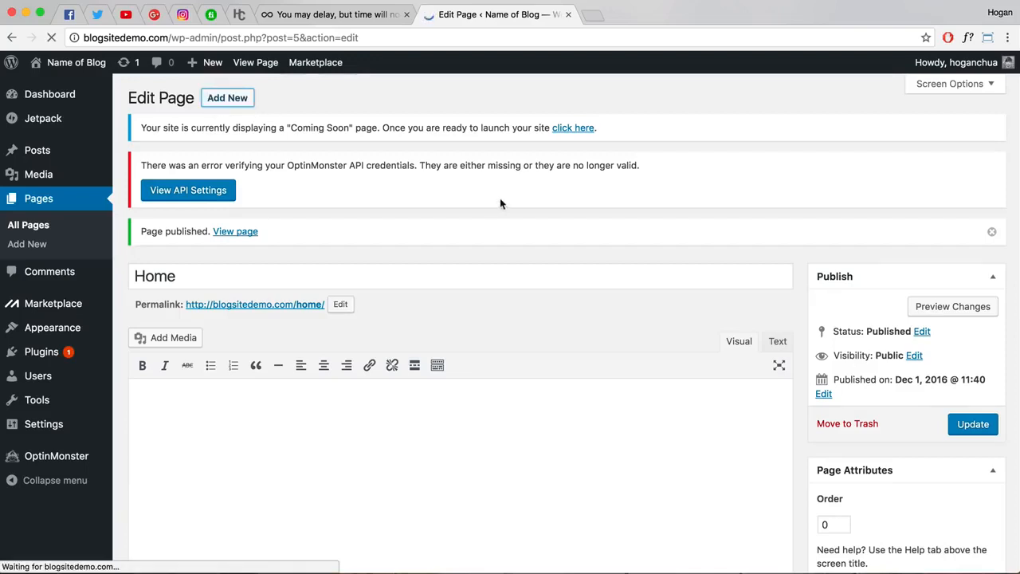
{"action": "type", "text": "Abou"}
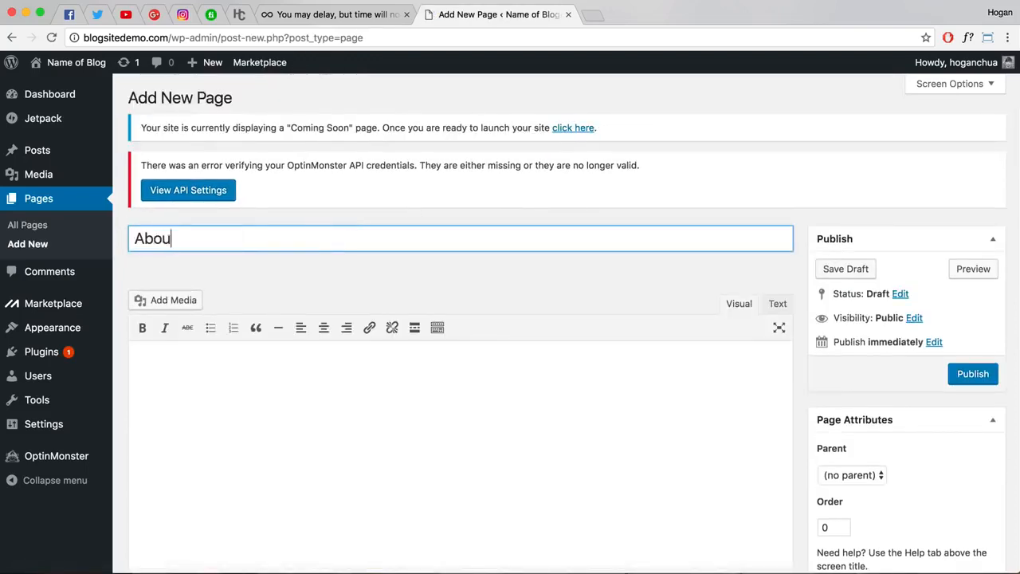
{"action": "type", "text": "t"}
{"action": "left_click", "coordinate": [973, 374]}
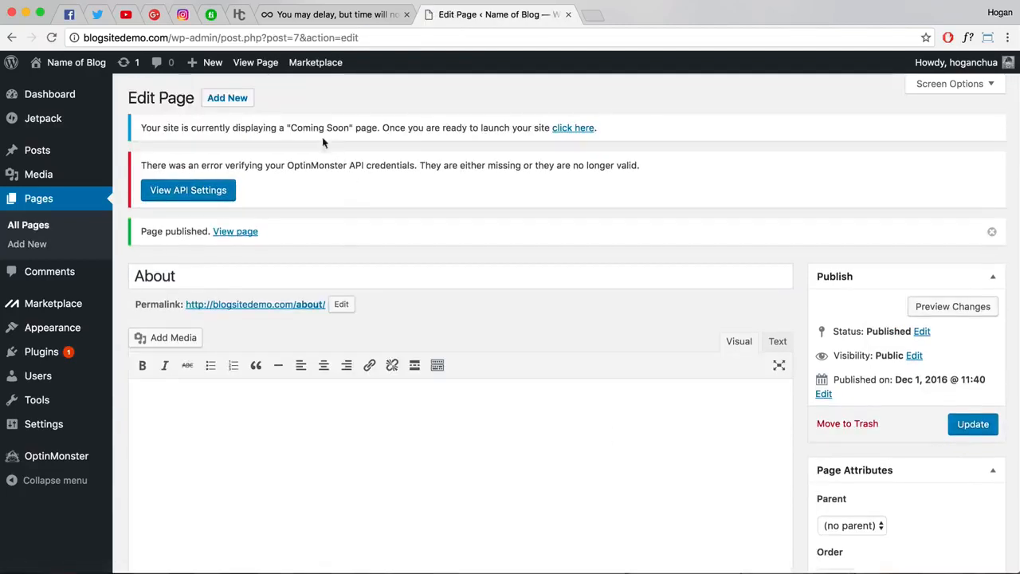
Create and publish the 'Blog' and 'Contact' pages
{"action": "left_click", "coordinate": [227, 99]}
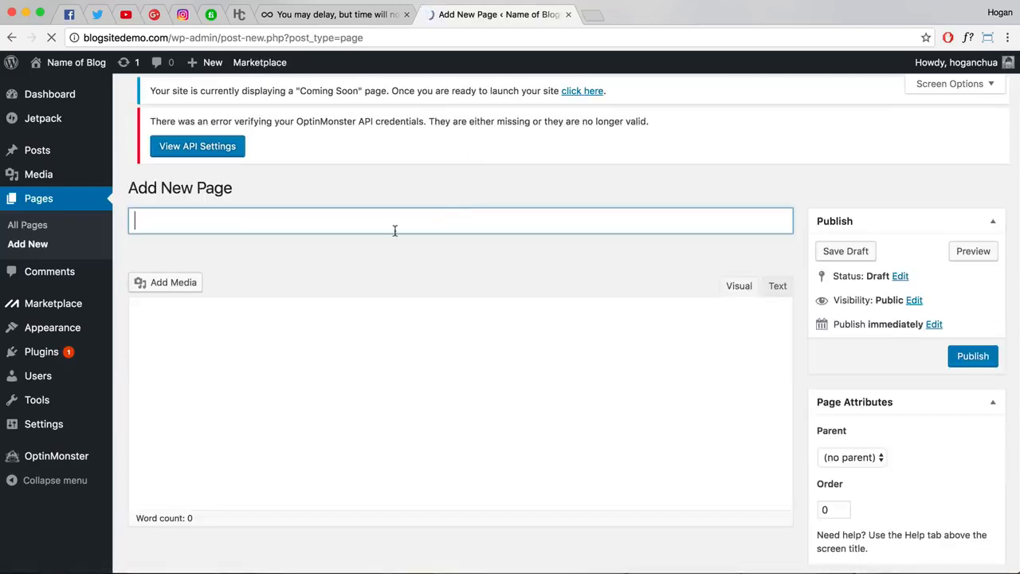
{"action": "type", "text": "Blog"}
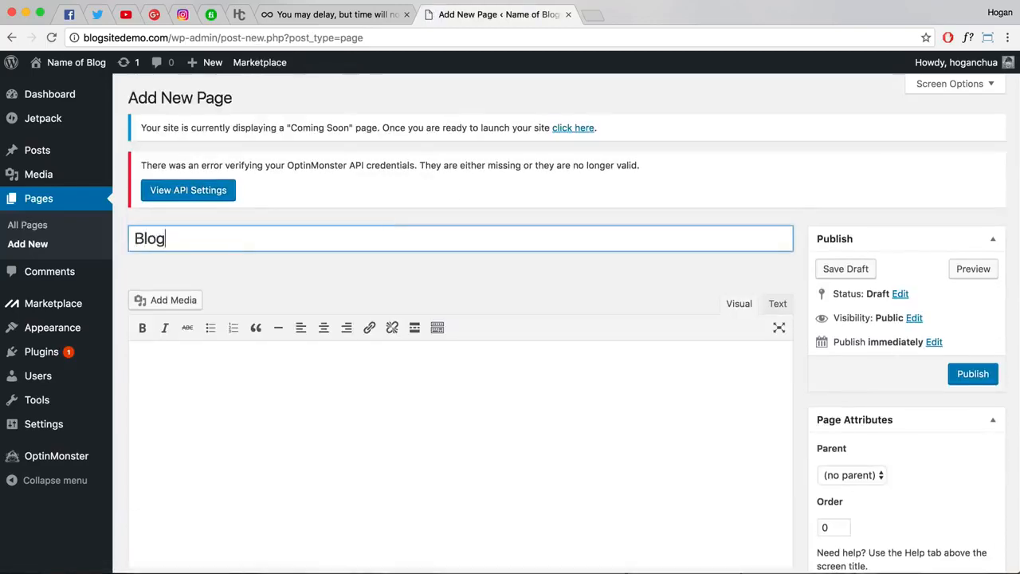
{"action": "left_click", "coordinate": [960, 379]}
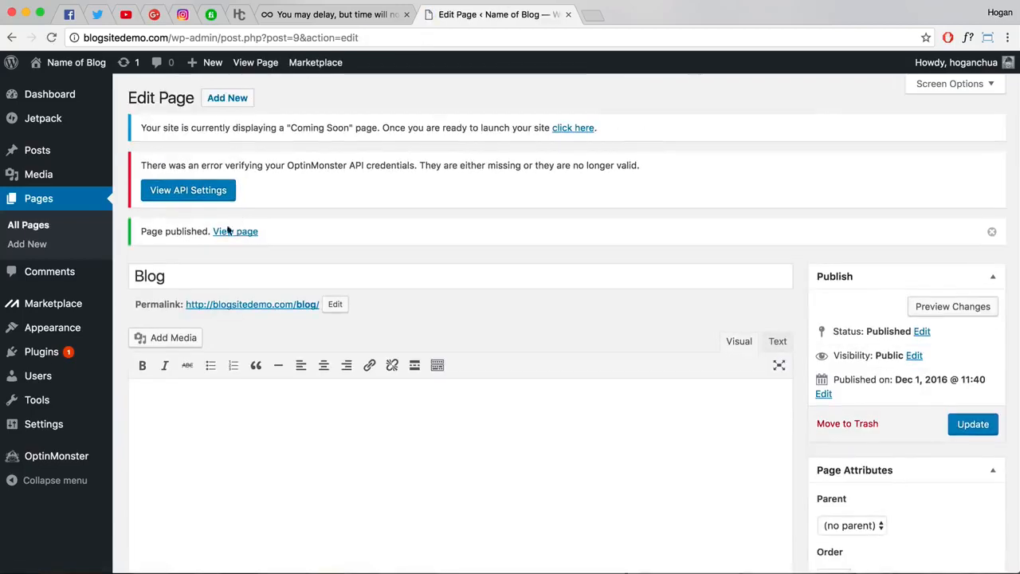
{"action": "left_click", "coordinate": [227, 97]}
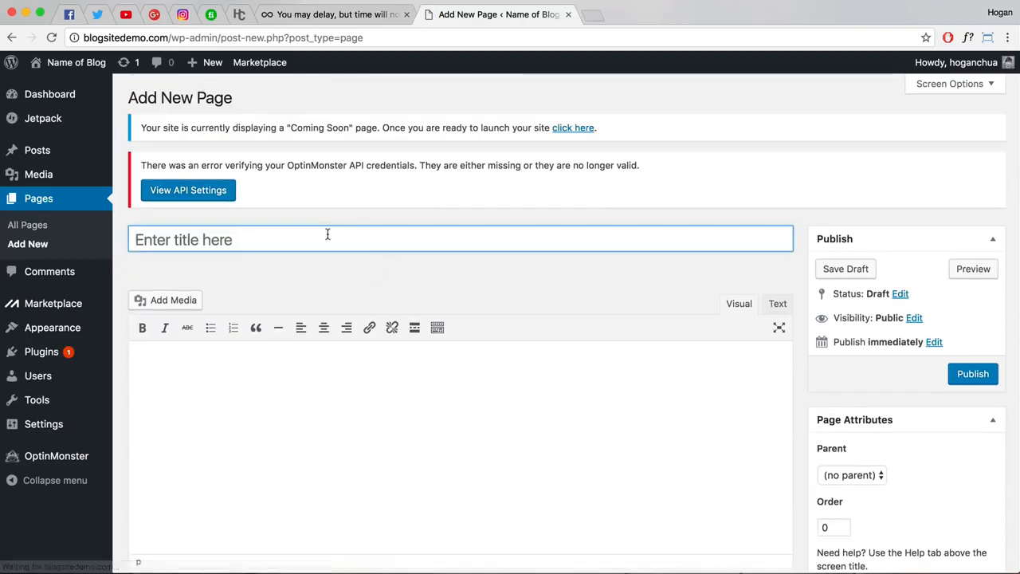
{"action": "type", "text": "Contact"}
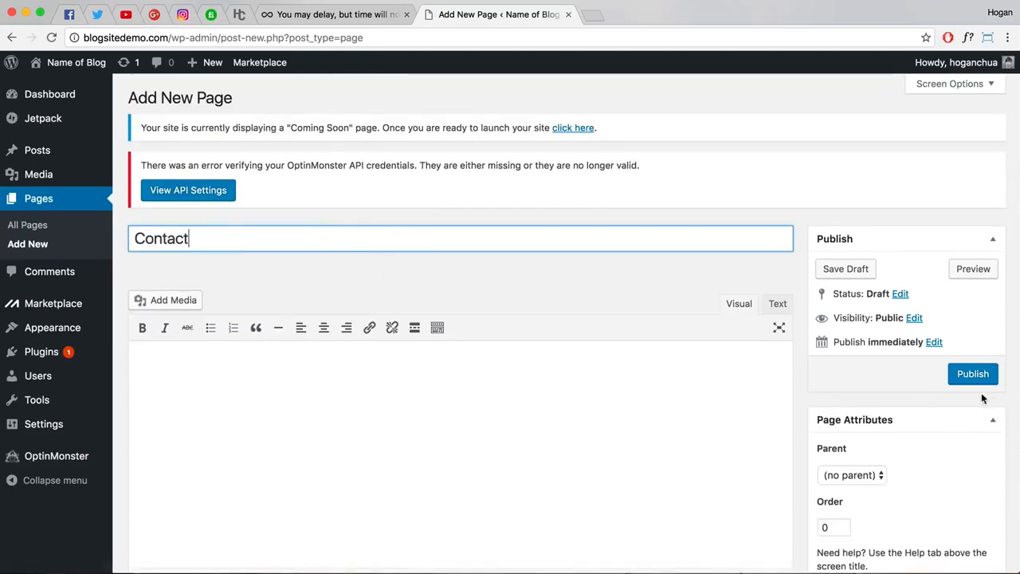
{"action": "left_click", "coordinate": [973, 375]}
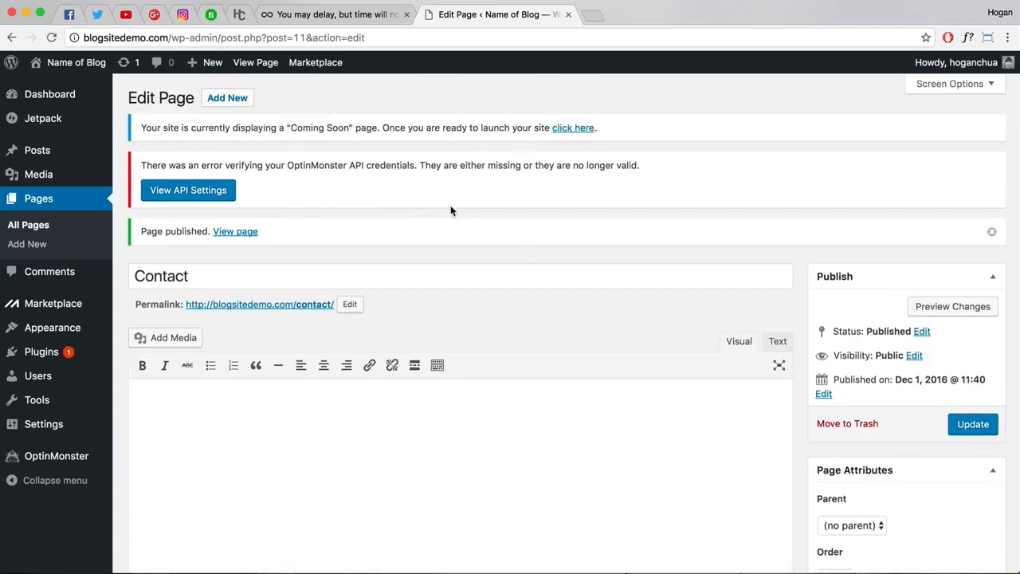
{"action": "mouse_move", "coordinate": [90, 330]}
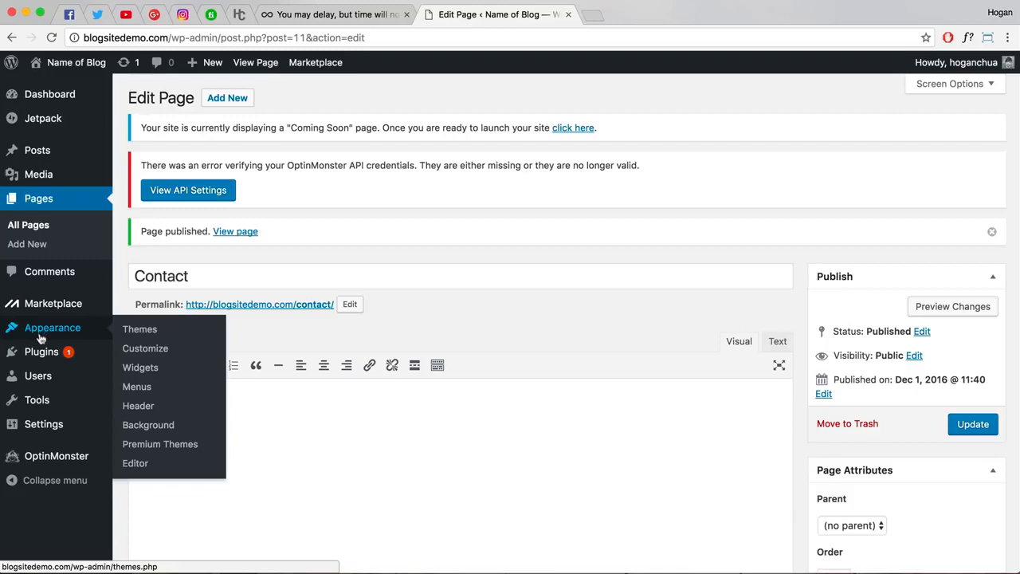
Open Appearance > Themes, then expand the YouTube tutorial description showing Free Theme and Images Download links
{"action": "left_click", "coordinate": [130, 333]}
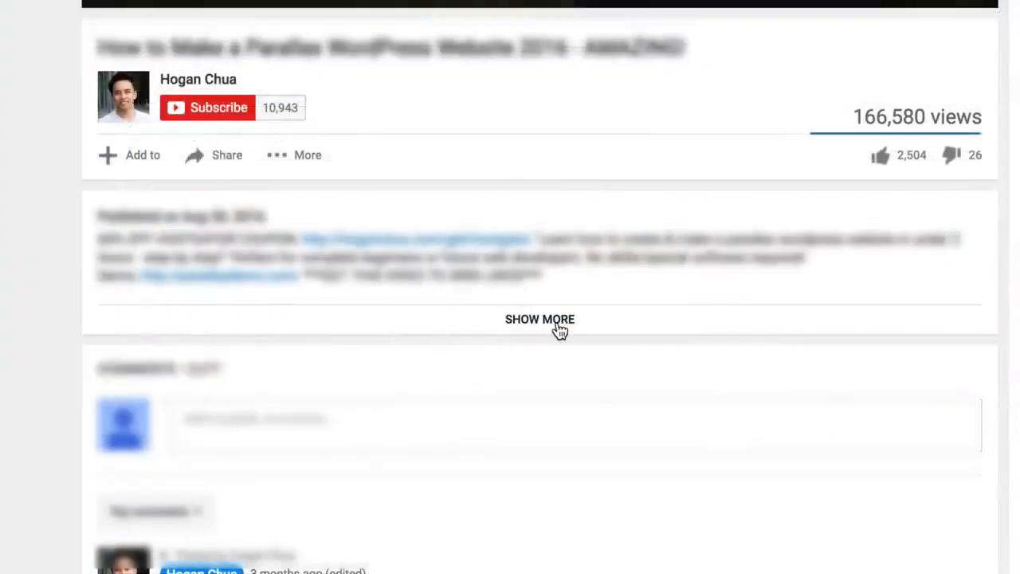
{"action": "left_click", "coordinate": [559, 329]}
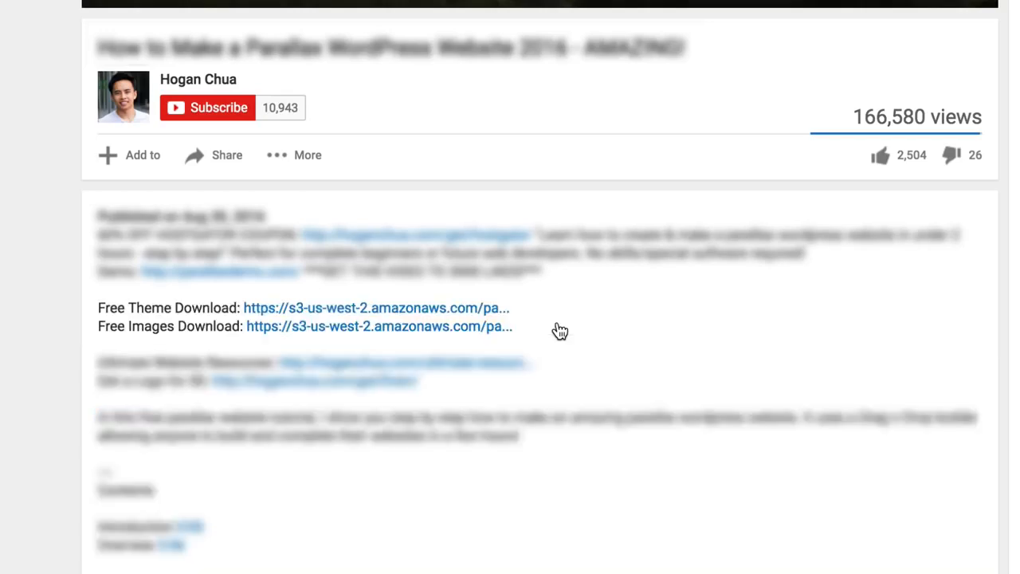
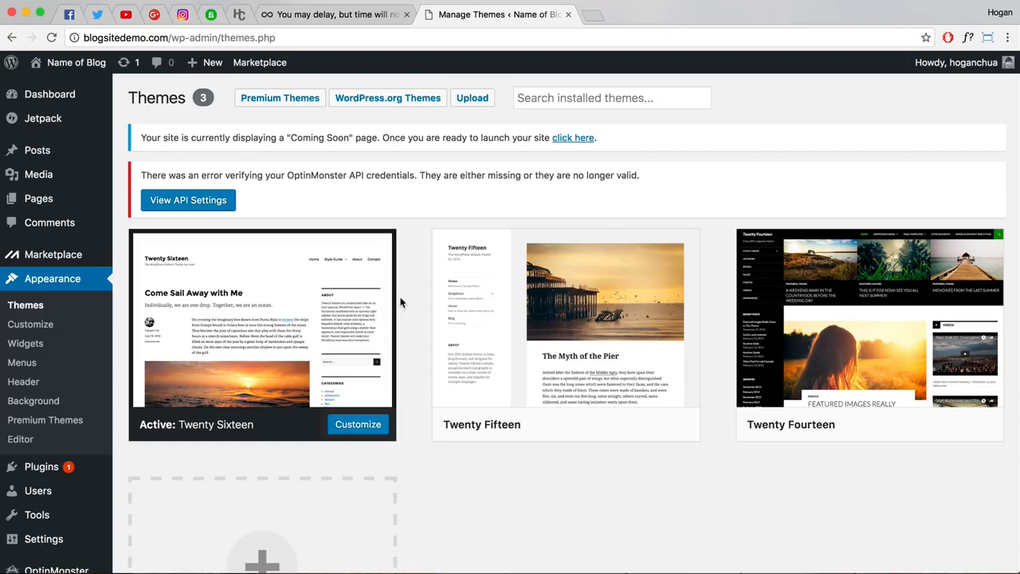
Minimize Chrome to reveal the desktop and extract themify-ultra.zip into a folder
{"action": "left_click", "coordinate": [590, 15]}
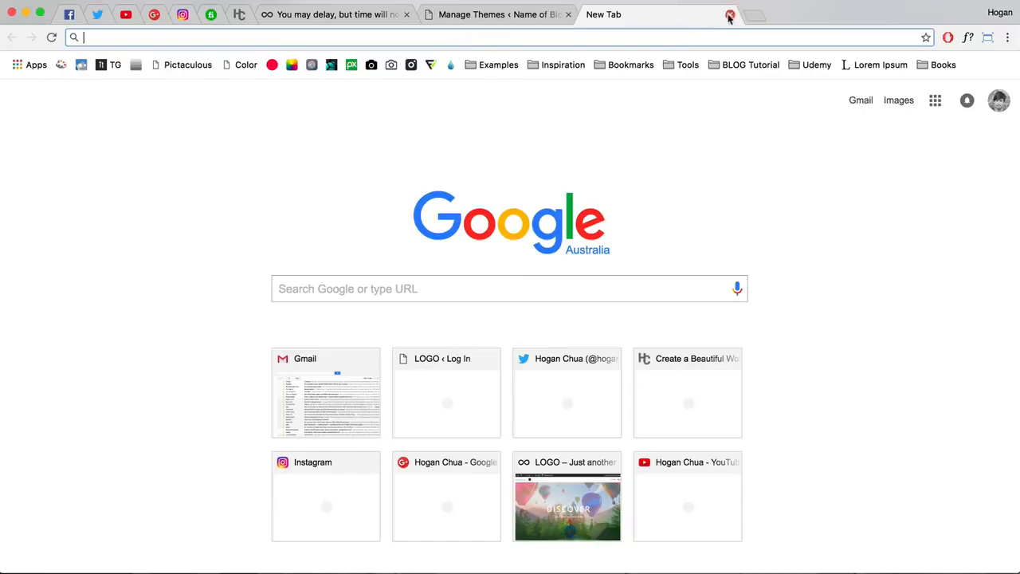
{"action": "left_click", "coordinate": [729, 16]}
{"action": "left_click", "coordinate": [26, 14]}
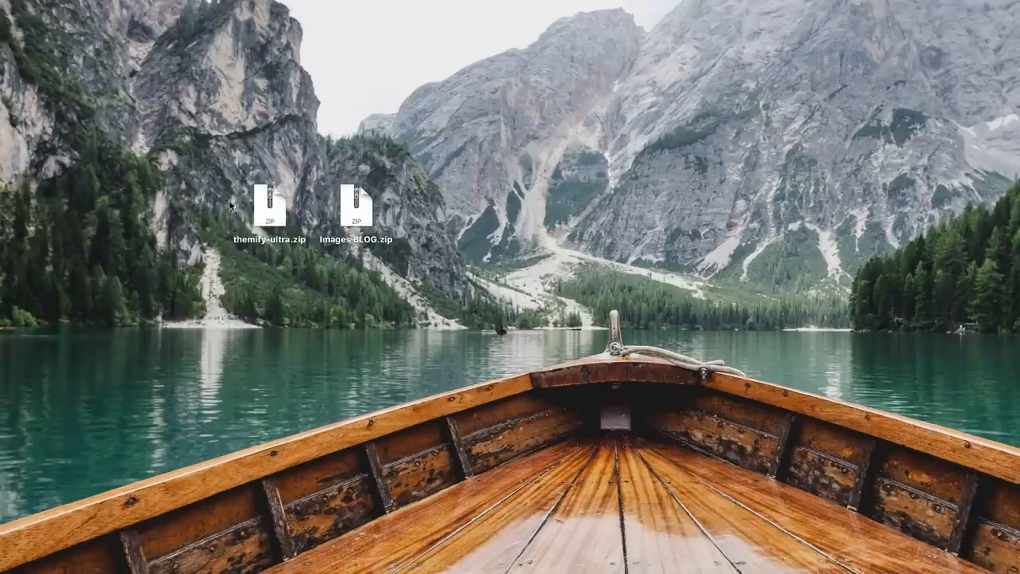
{"action": "left_click_drag", "start_coordinate": [212, 168], "coordinate": [310, 267]}
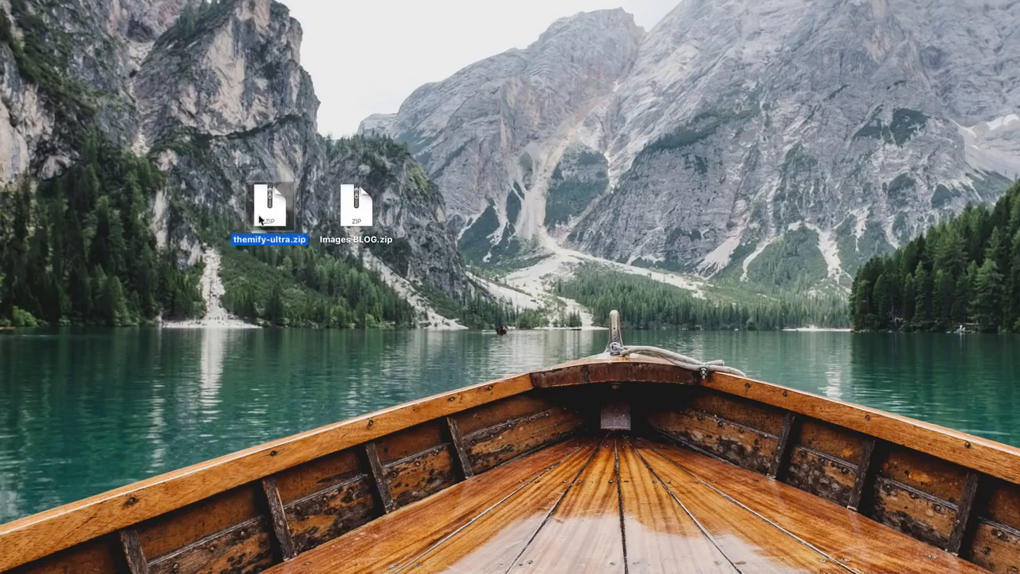
{"action": "left_click_drag", "start_coordinate": [313, 165], "coordinate": [403, 249]}
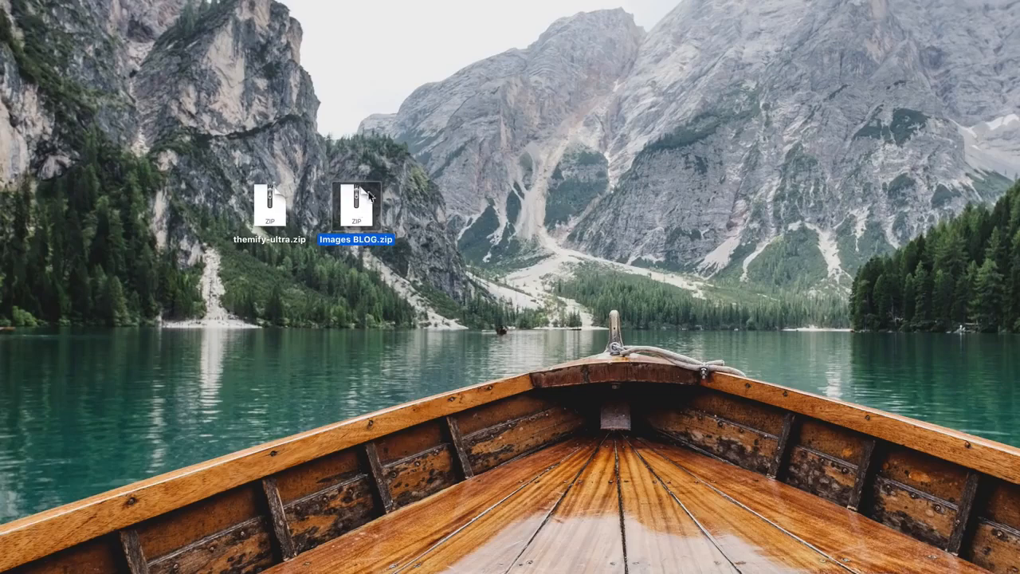
{"action": "left_click", "coordinate": [432, 223]}
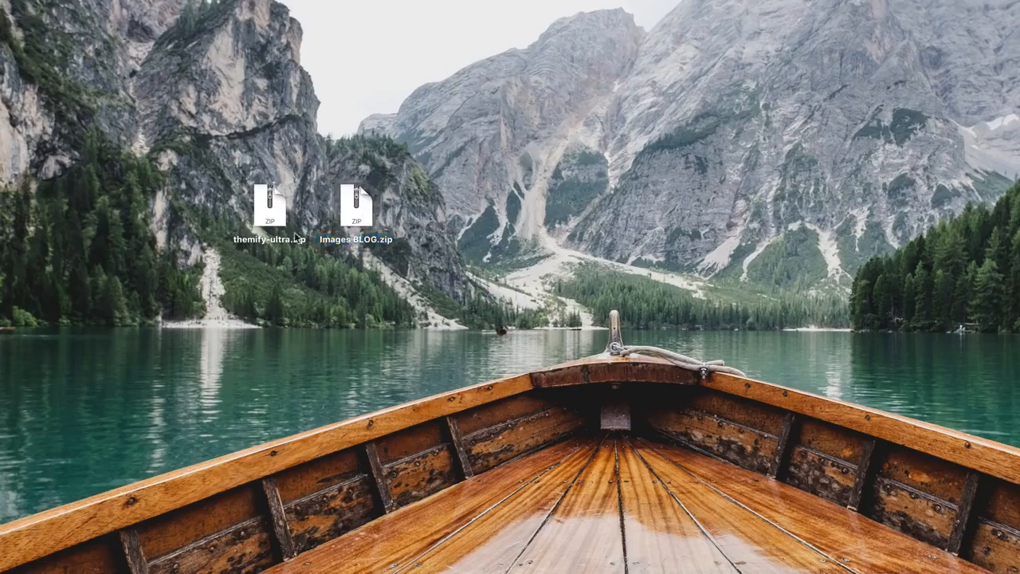
{"action": "left_click", "coordinate": [273, 217]}
{"action": "right_click", "coordinate": [264, 205]}
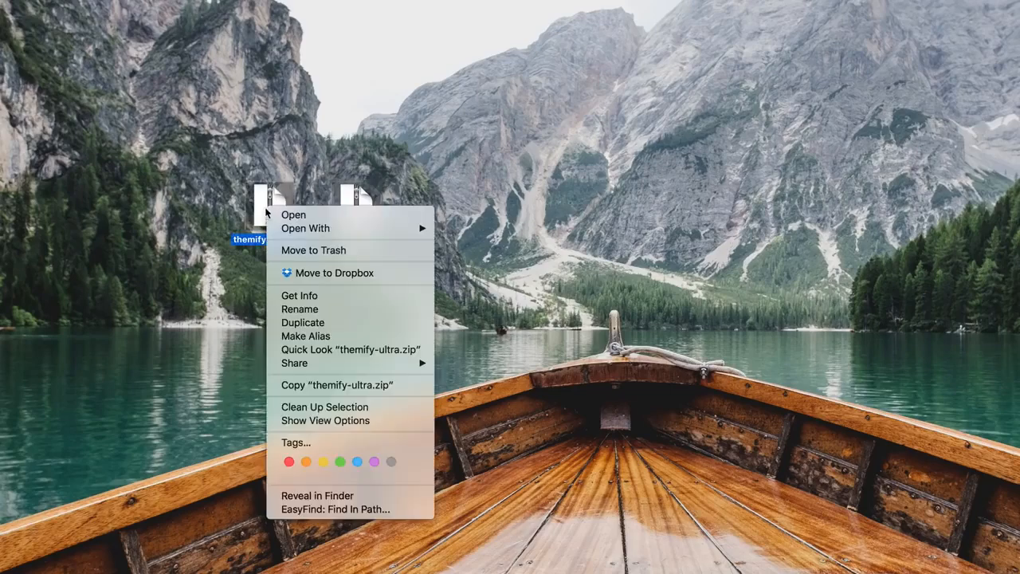
{"action": "key", "text": "Escape"}
{"action": "double_click", "coordinate": [264, 205]}
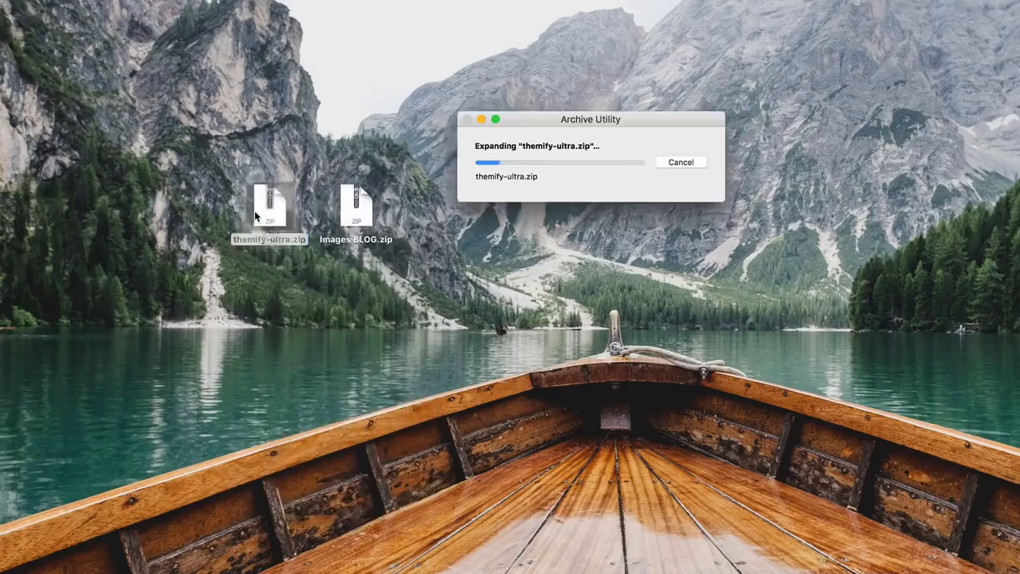
Move the extracted themify-ultra folder below its zip and choose an action from its context menu
{"action": "left_click_drag", "start_coordinate": [301, 218], "coordinate": [268, 297]}
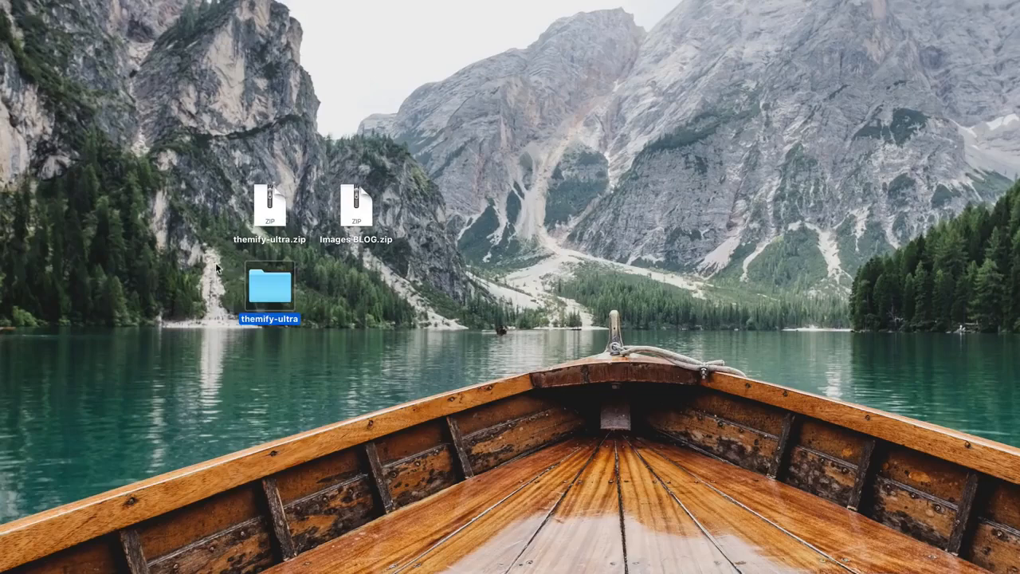
{"action": "left_click_drag", "start_coordinate": [216, 264], "coordinate": [333, 345]}
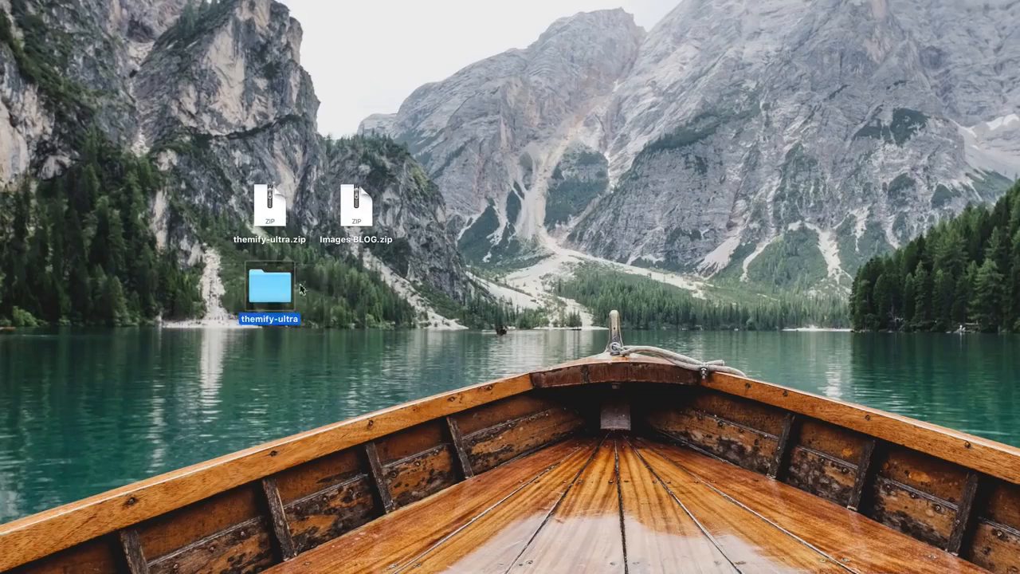
{"action": "left_click", "coordinate": [262, 222]}
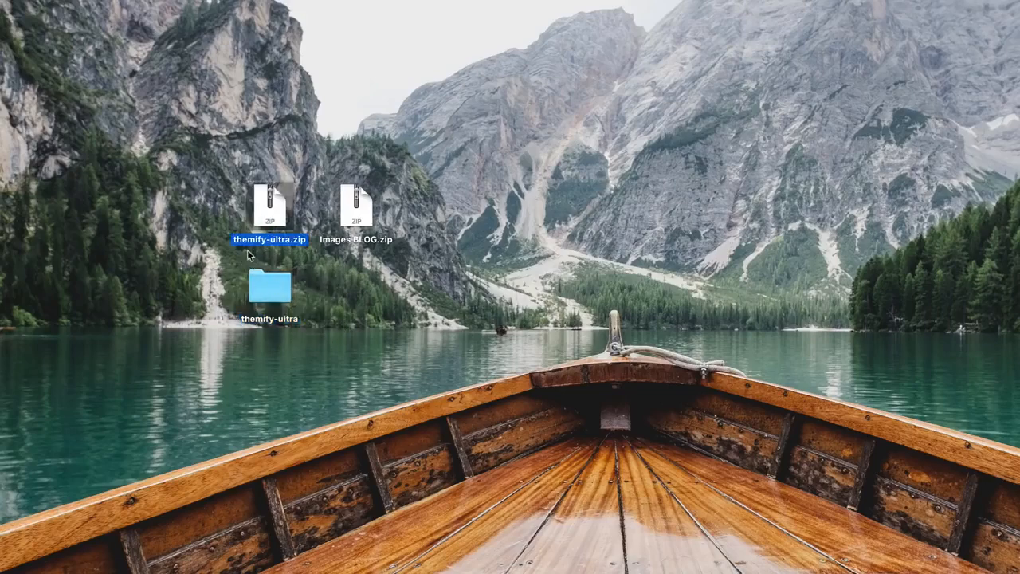
{"action": "left_click", "coordinate": [271, 288]}
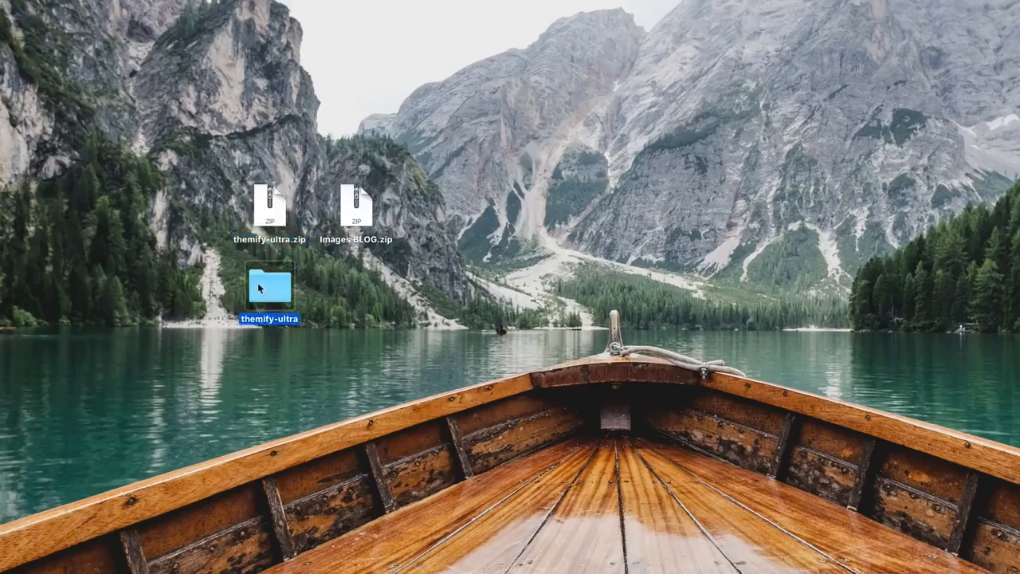
{"action": "right_click", "coordinate": [263, 287]}
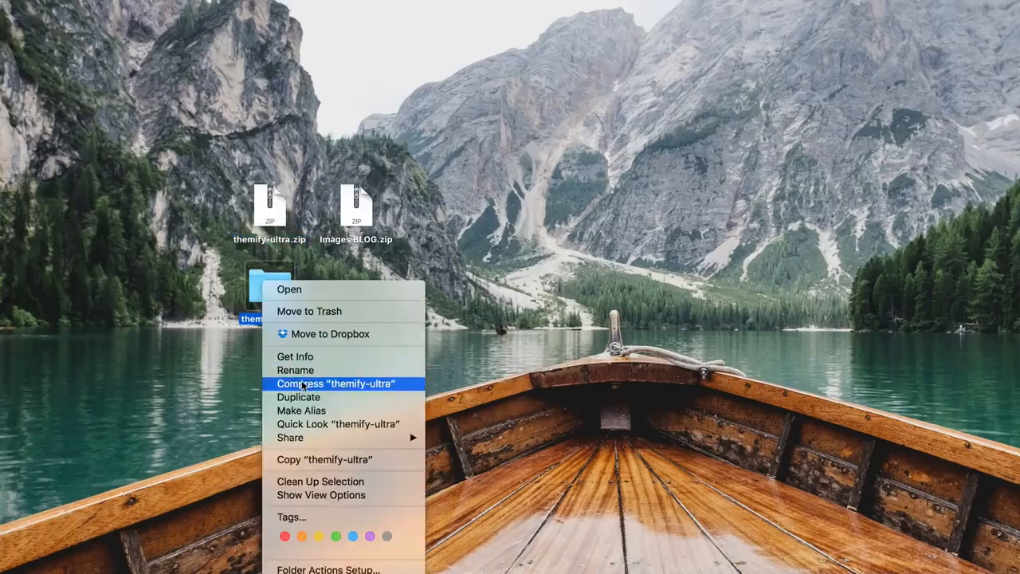
{"action": "left_click", "coordinate": [343, 270]}
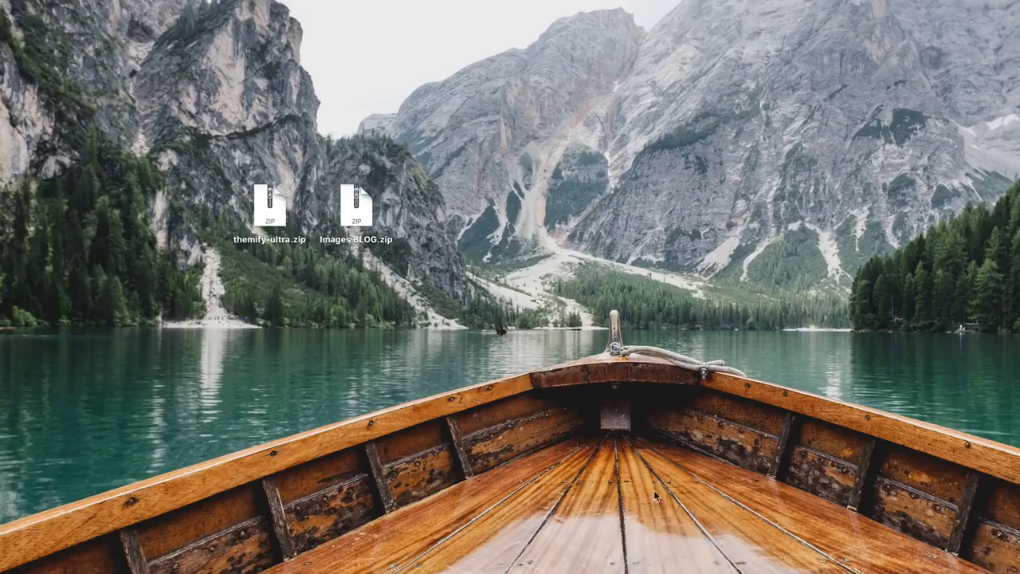
Unzip Images BLOG.zip, arrange the folder's images by name, then close the window
{"action": "double_click", "coordinate": [356, 205]}
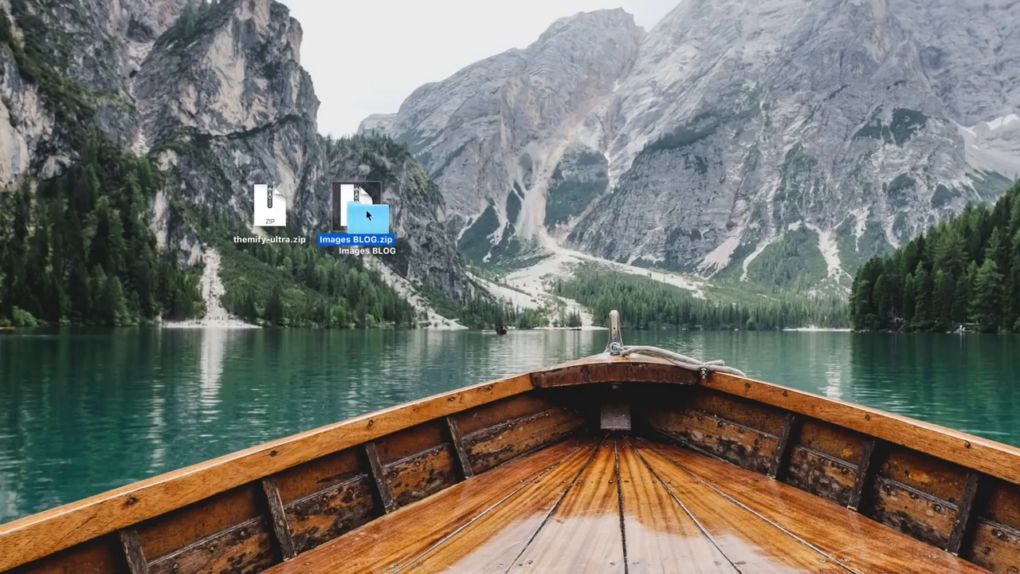
{"action": "double_click", "coordinate": [366, 223]}
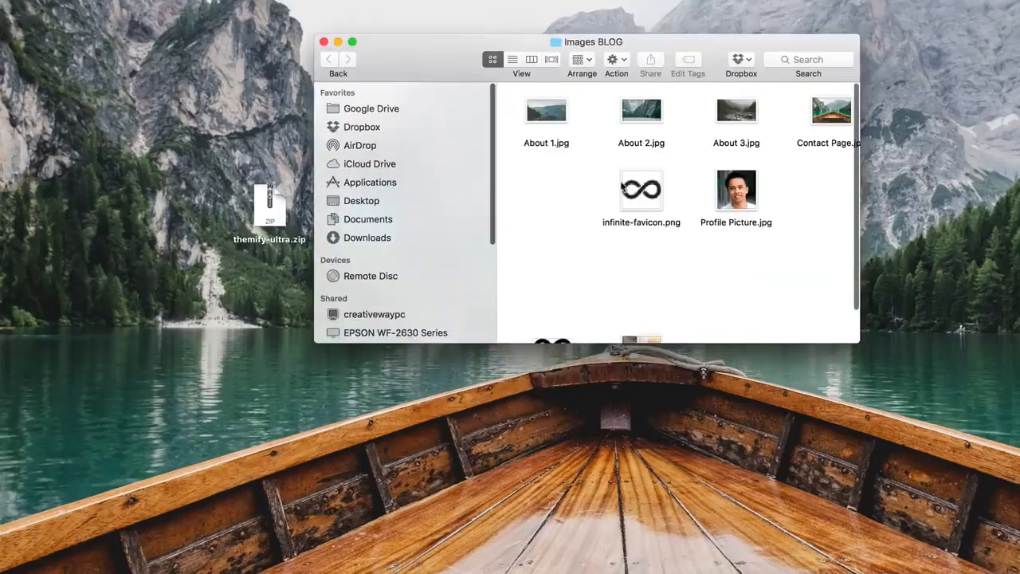
{"action": "left_click_drag", "start_coordinate": [860, 170], "coordinate": [1019, 171]}
{"action": "scroll", "coordinate": [831, 235], "scroll_direction": "down", "scroll_amount": 3}
{"action": "right_click", "coordinate": [810, 234]}
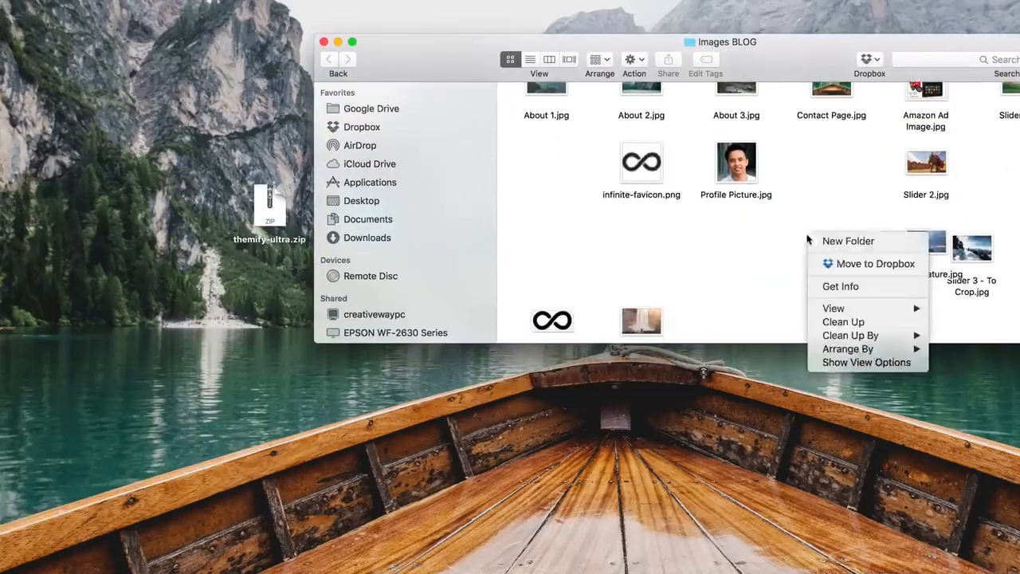
{"action": "mouse_move", "coordinate": [846, 315]}
{"action": "mouse_move", "coordinate": [857, 349]}
{"action": "left_click", "coordinate": [956, 348]}
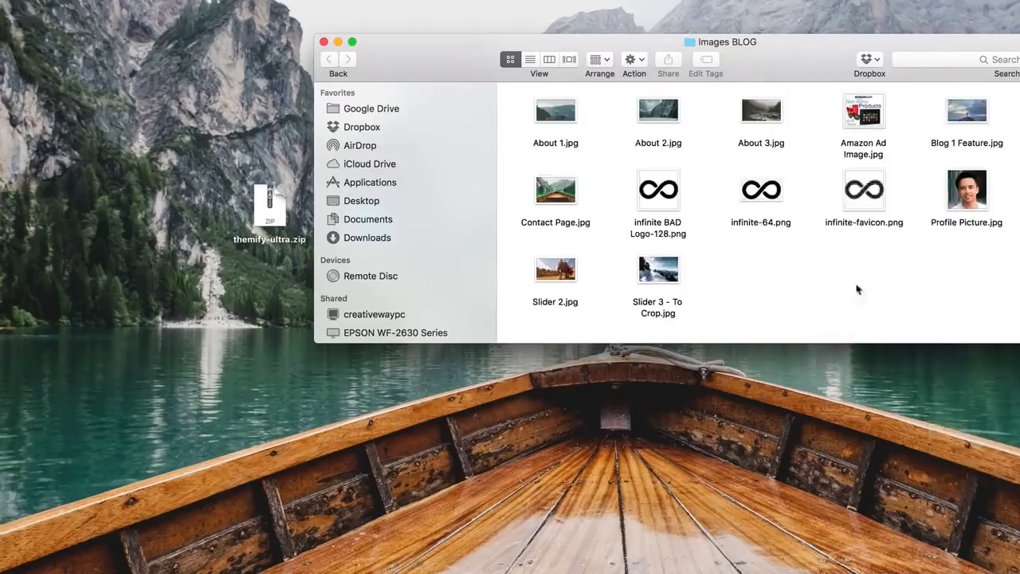
{"action": "left_click", "coordinate": [323, 42]}
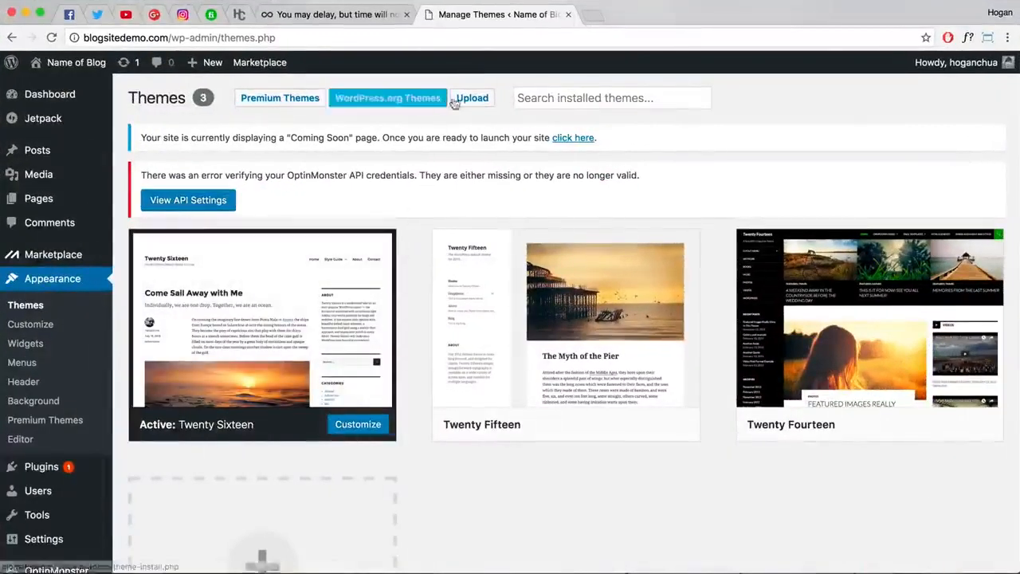
Choose Desktop > themify-ultra.zip as the theme upload file and click Install Now
{"action": "left_click", "coordinate": [470, 100]}
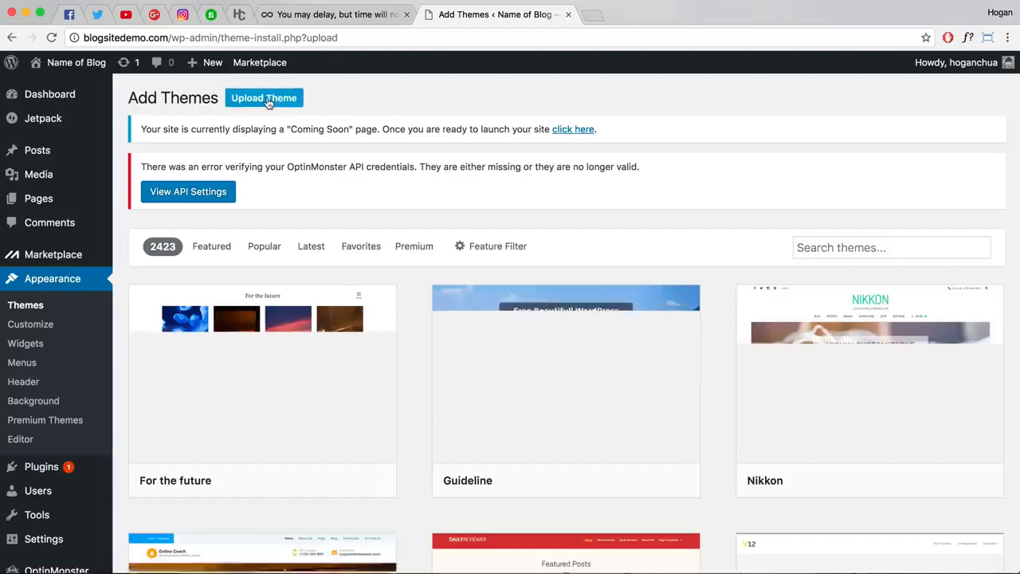
{"action": "left_click", "coordinate": [271, 100]}
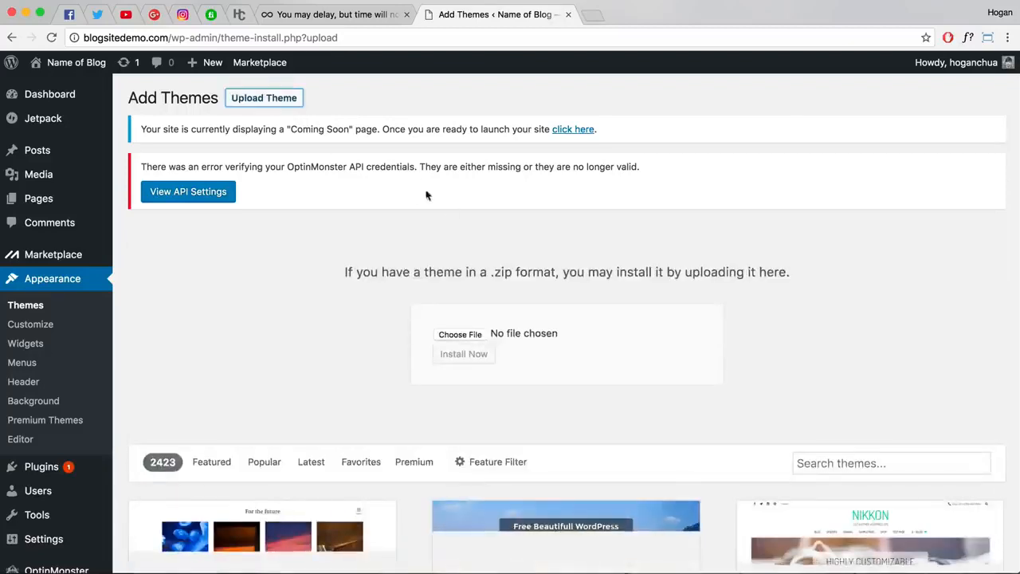
{"action": "left_click", "coordinate": [460, 334]}
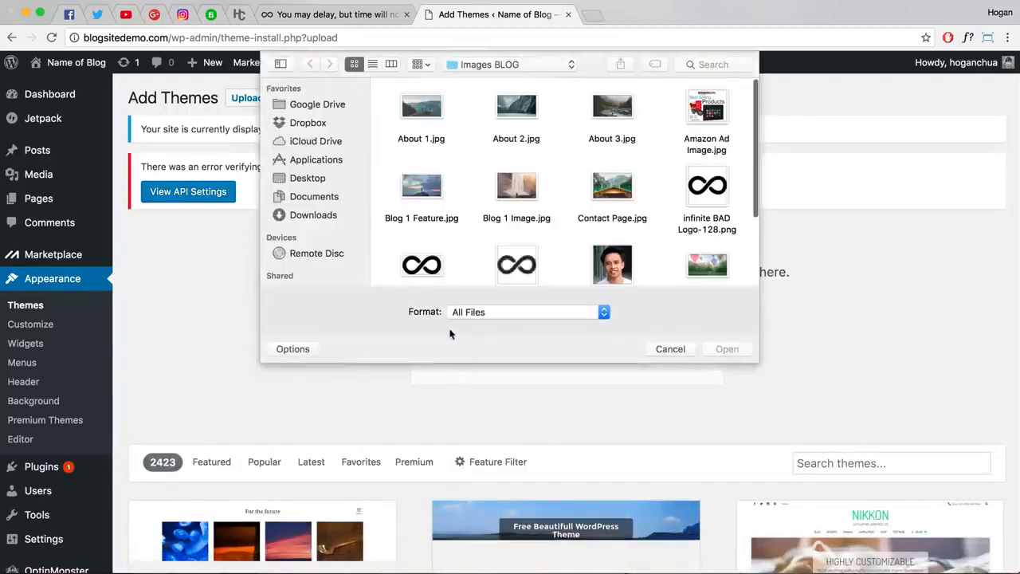
{"action": "left_click", "coordinate": [309, 178]}
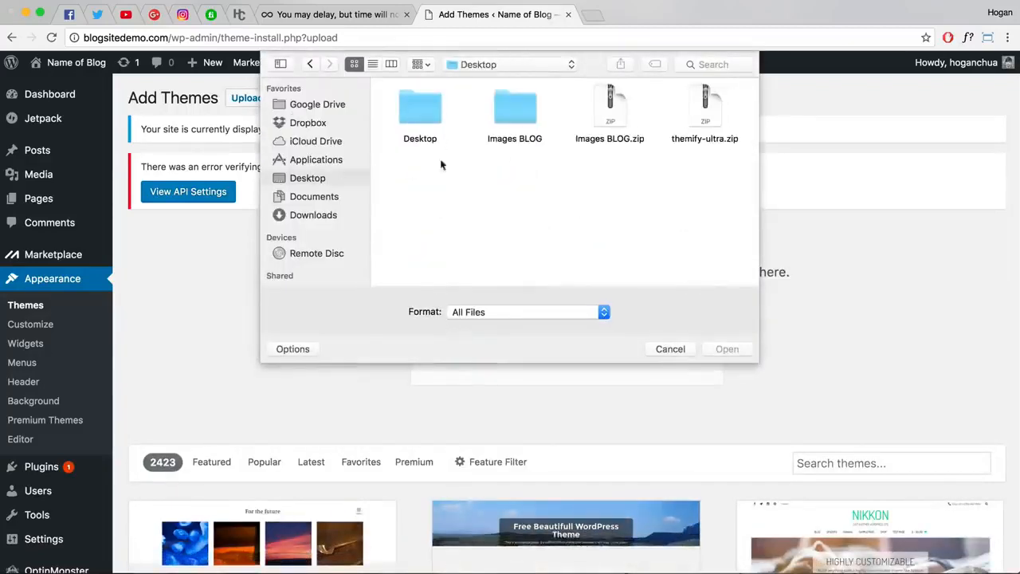
{"action": "left_click", "coordinate": [706, 112]}
{"action": "left_click", "coordinate": [725, 348]}
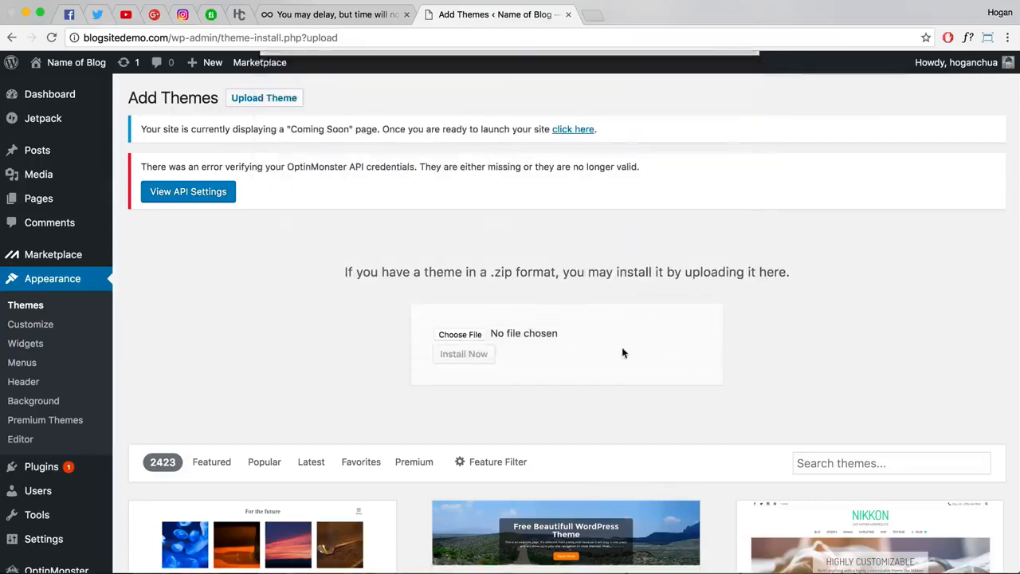
{"action": "left_click", "coordinate": [474, 363]}
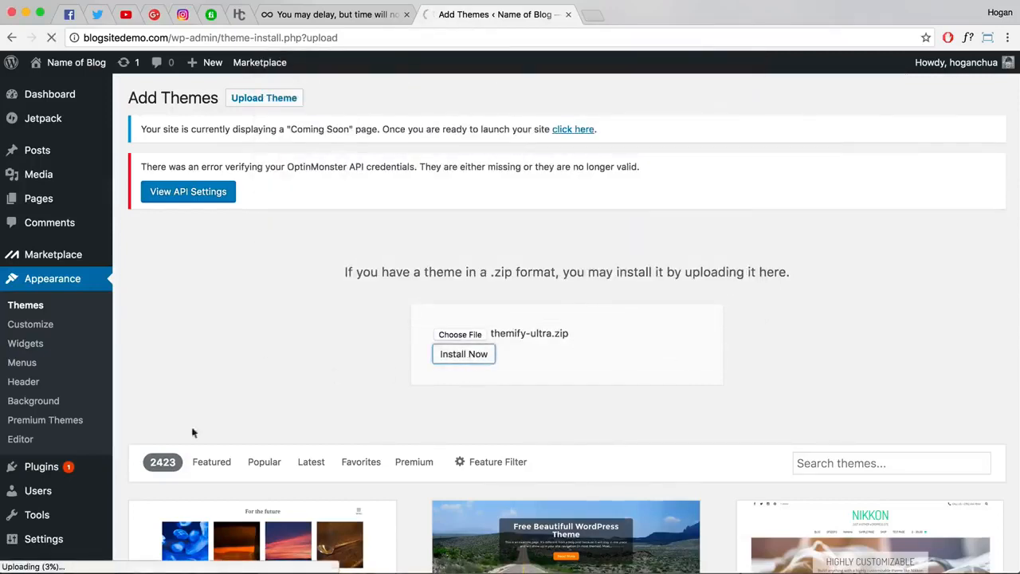
{"action": "mouse_move", "coordinate": [70, 545]}
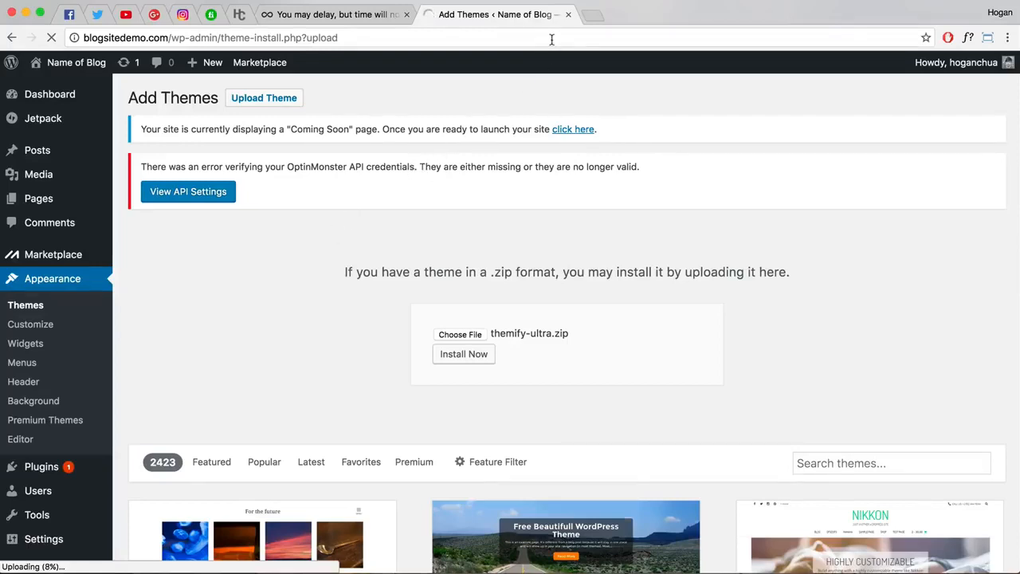
{"action": "left_click", "coordinate": [239, 15]}
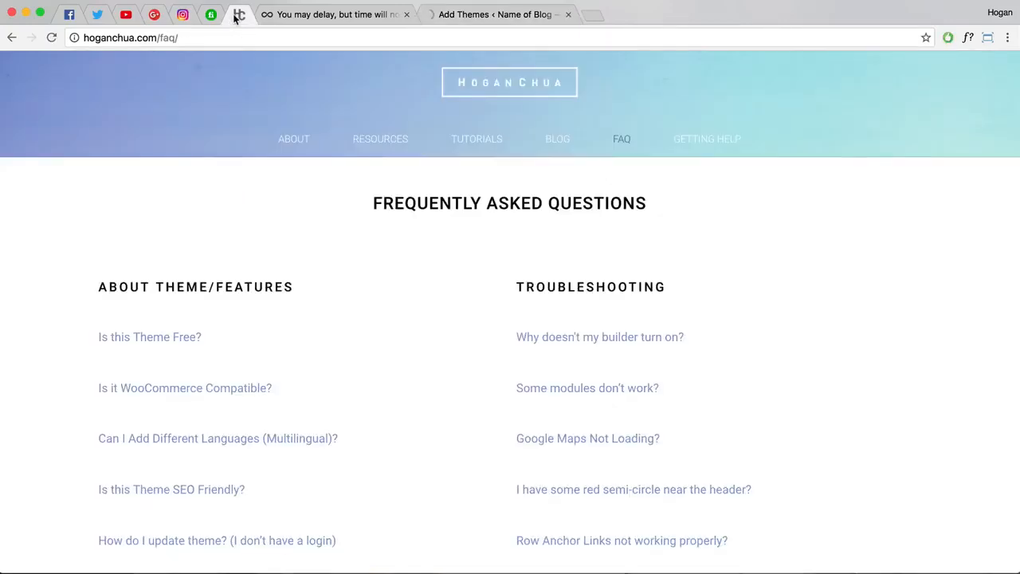
{"action": "scroll", "coordinate": [276, 280], "scroll_direction": "down", "scroll_amount": 5}
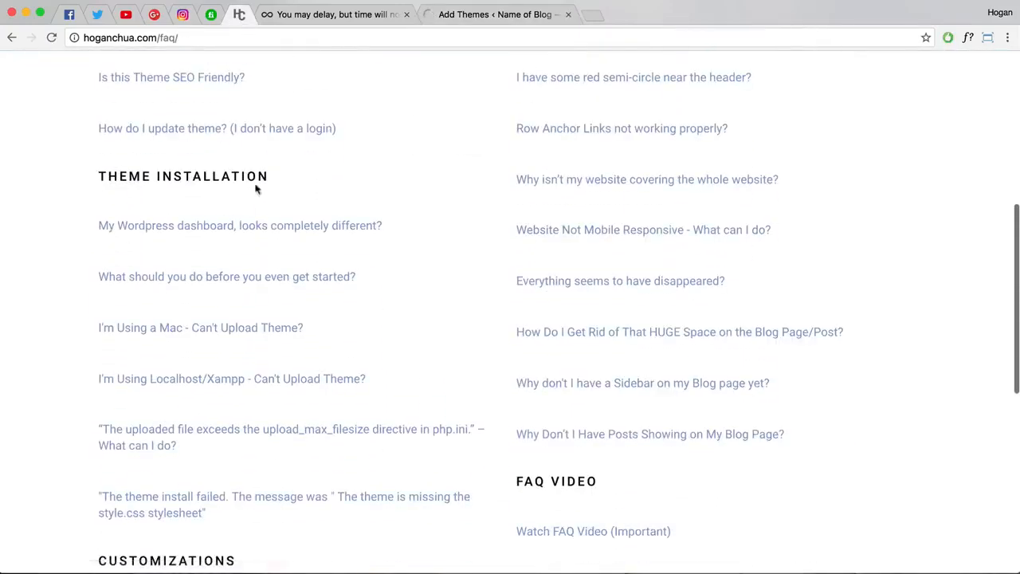
{"action": "left_click_drag", "start_coordinate": [269, 177], "coordinate": [91, 176]}
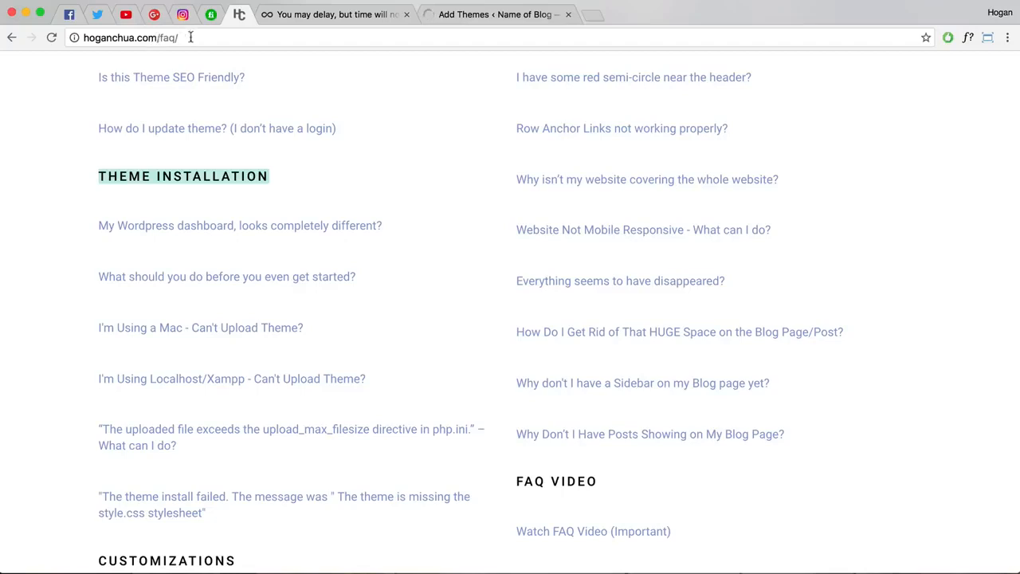
{"action": "left_click_drag", "start_coordinate": [190, 37], "coordinate": [160, 38]}
{"action": "left_click", "coordinate": [165, 207]}
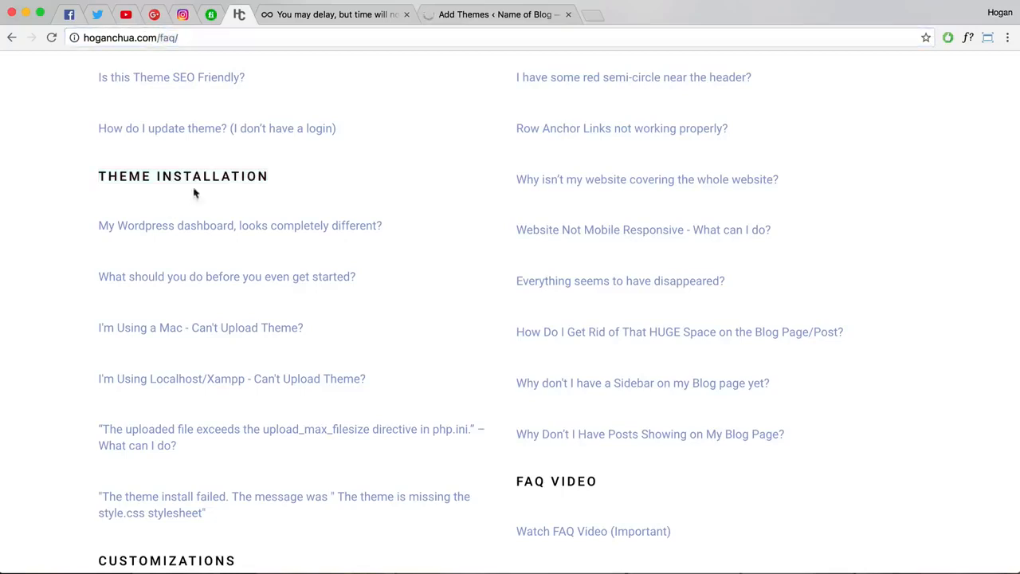
{"action": "scroll", "coordinate": [210, 191], "scroll_direction": "down", "scroll_amount": 2}
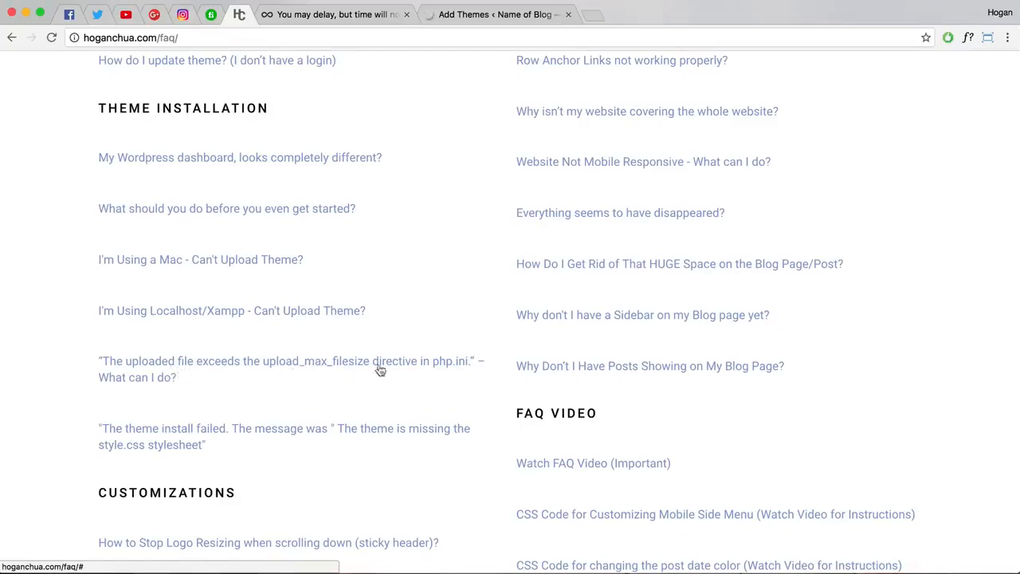
{"action": "left_click", "coordinate": [287, 371]}
{"action": "scroll", "coordinate": [285, 376], "scroll_direction": "down", "scroll_amount": 5}
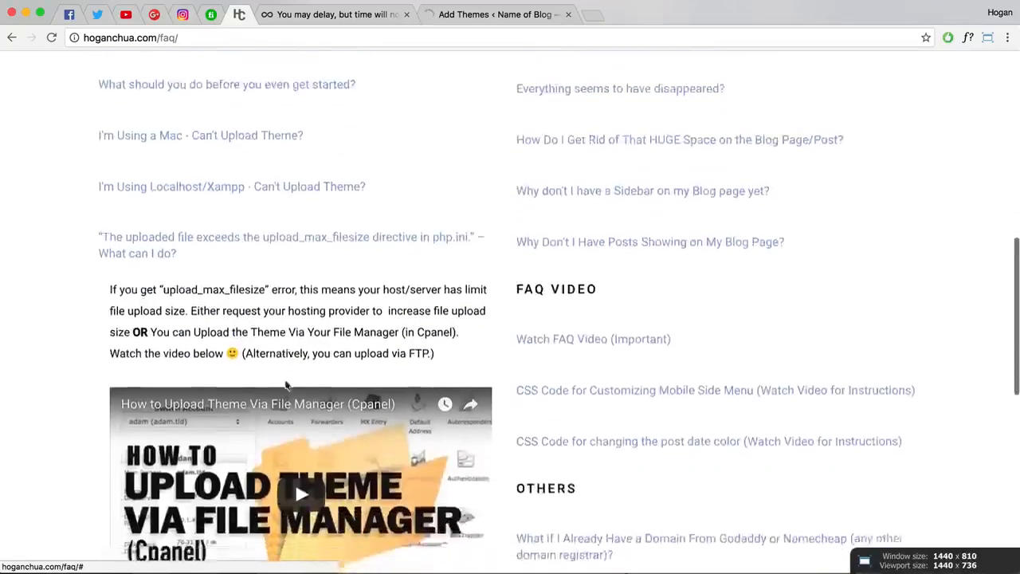
{"action": "scroll", "coordinate": [336, 247], "scroll_direction": "up", "scroll_amount": 2}
{"action": "left_click", "coordinate": [335, 247]}
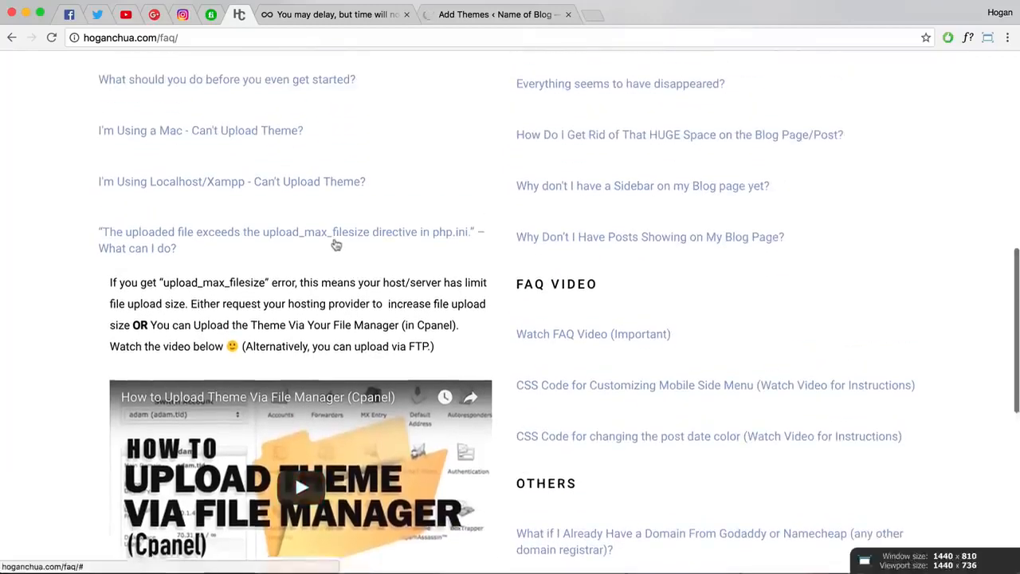
{"action": "left_click", "coordinate": [478, 14]}
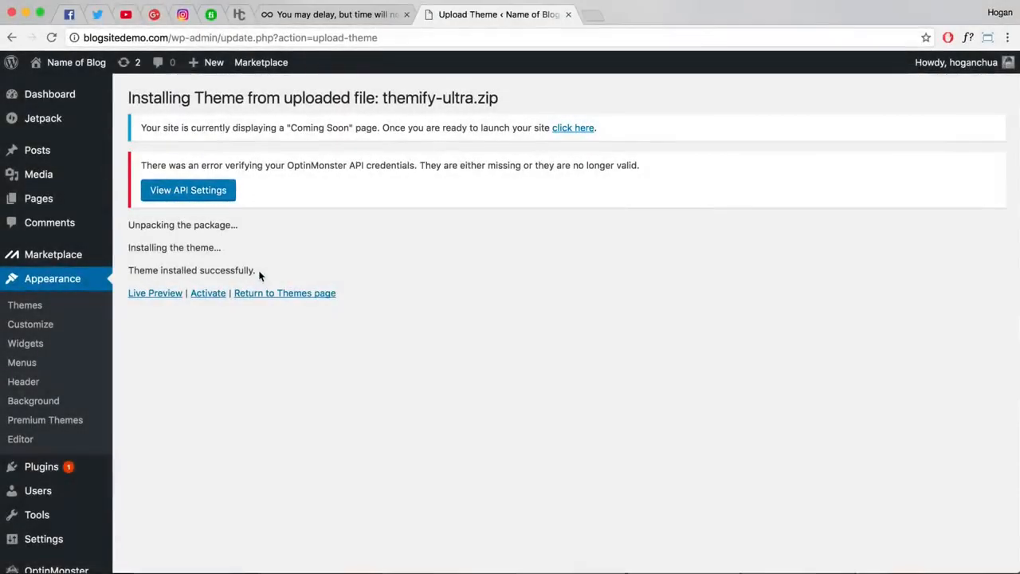
Activate Themify Ultra, close the Skins & Demos chooser, and dismiss the Themify Portfolio Posts notice
{"action": "left_click_drag", "start_coordinate": [260, 274], "coordinate": [130, 272]}
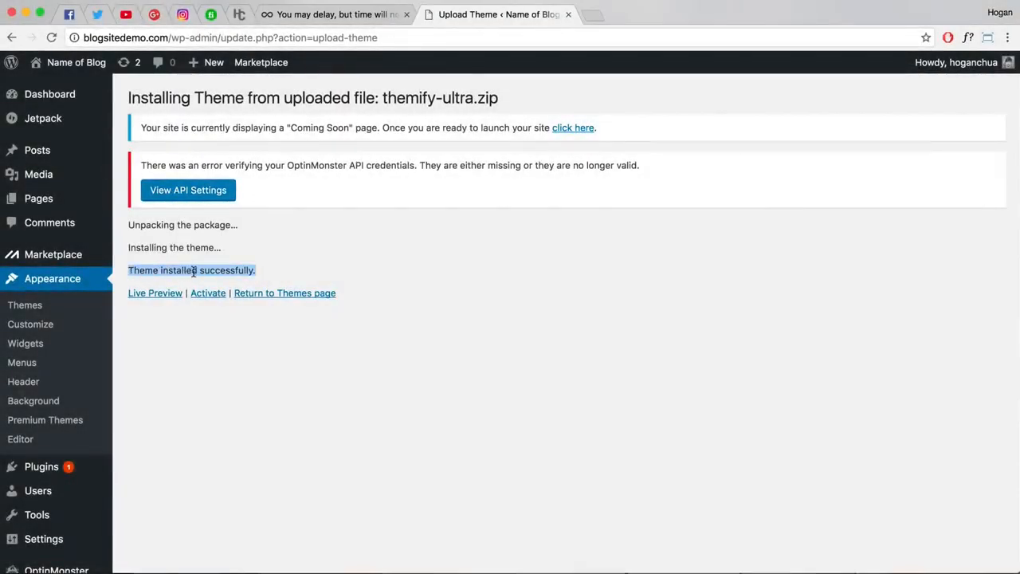
{"action": "left_click", "coordinate": [203, 295]}
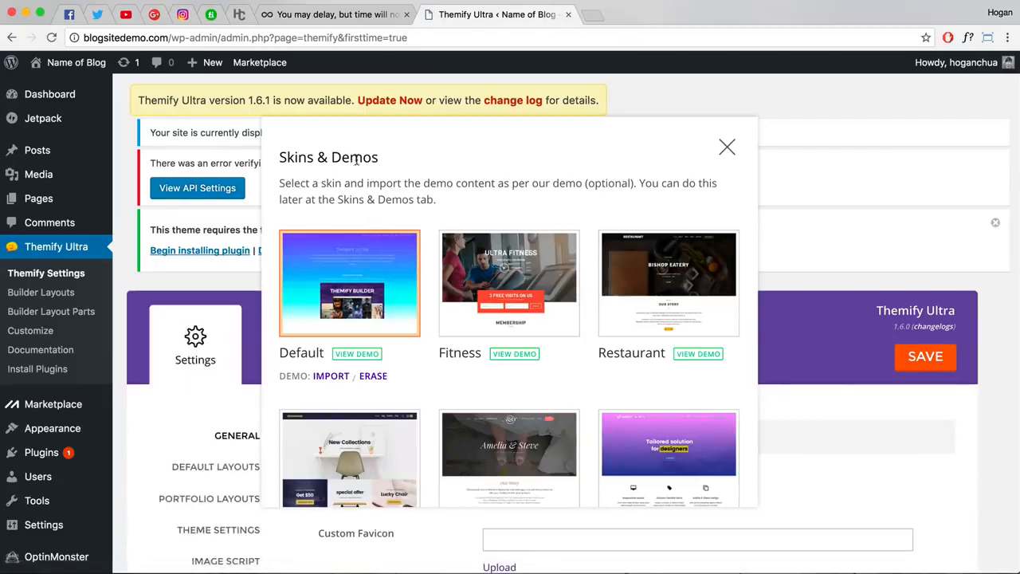
{"action": "left_click", "coordinate": [726, 150]}
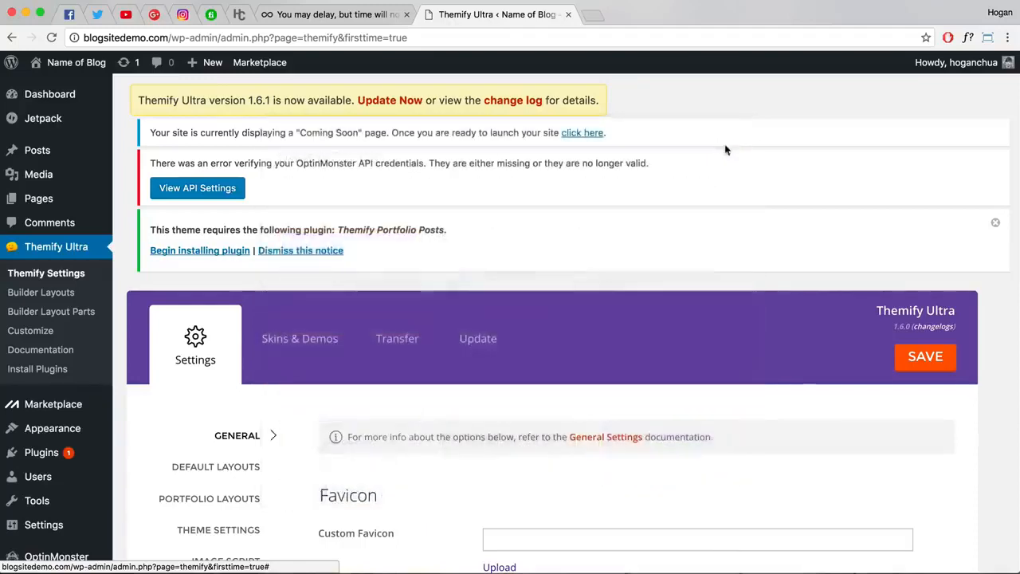
{"action": "left_click", "coordinate": [996, 224]}
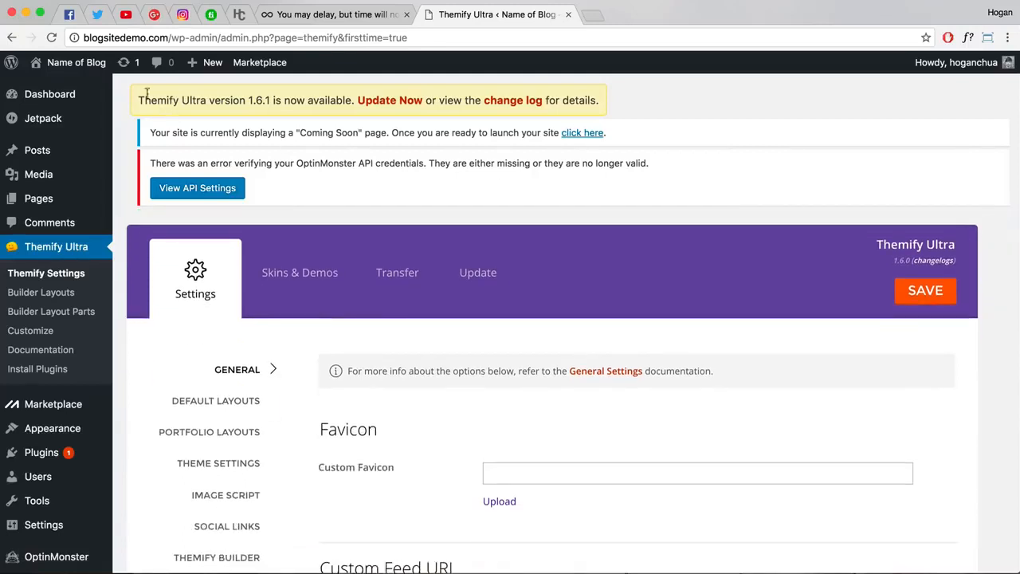
Open Visit Site in a new tab, scroll through the Themify Ultra front page, then return to Themify settings
{"action": "mouse_move", "coordinate": [64, 64]}
{"action": "right_click", "coordinate": [66, 97]}
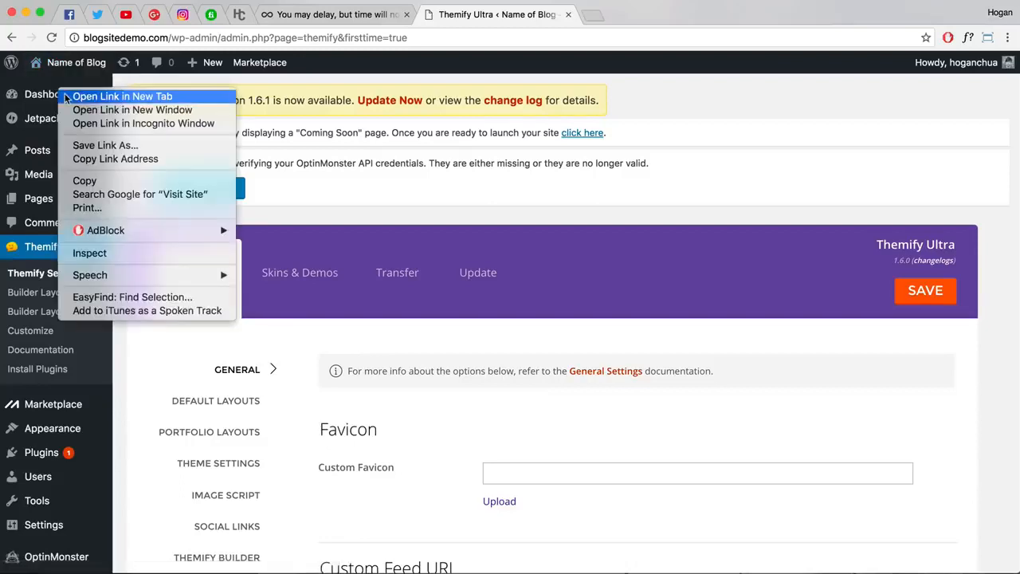
{"action": "left_click", "coordinate": [67, 96]}
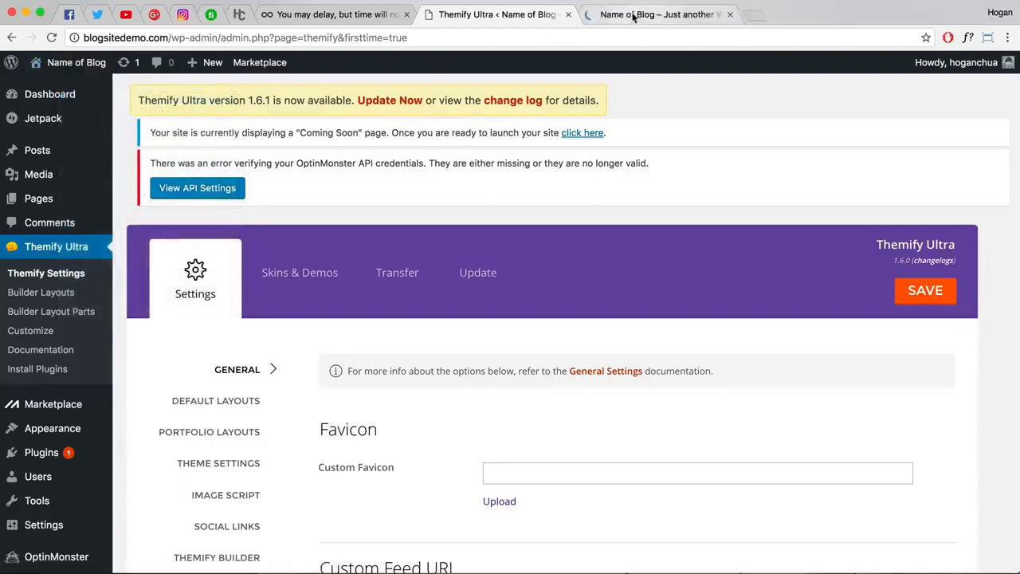
{"action": "left_click", "coordinate": [633, 15]}
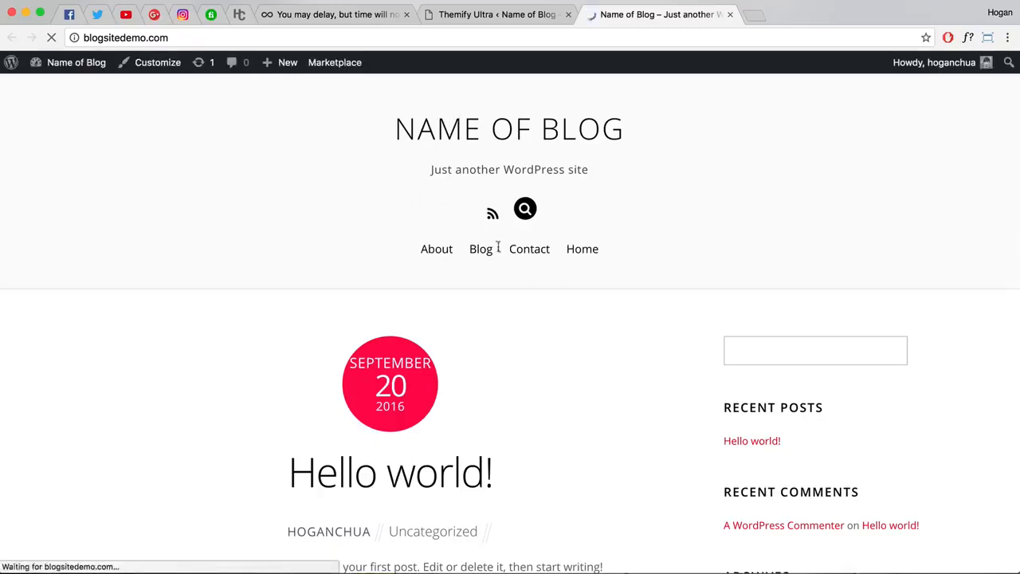
{"action": "scroll", "coordinate": [498, 259], "scroll_direction": "down", "scroll_amount": 1}
{"action": "scroll", "coordinate": [498, 259], "scroll_direction": "down", "scroll_amount": 10}
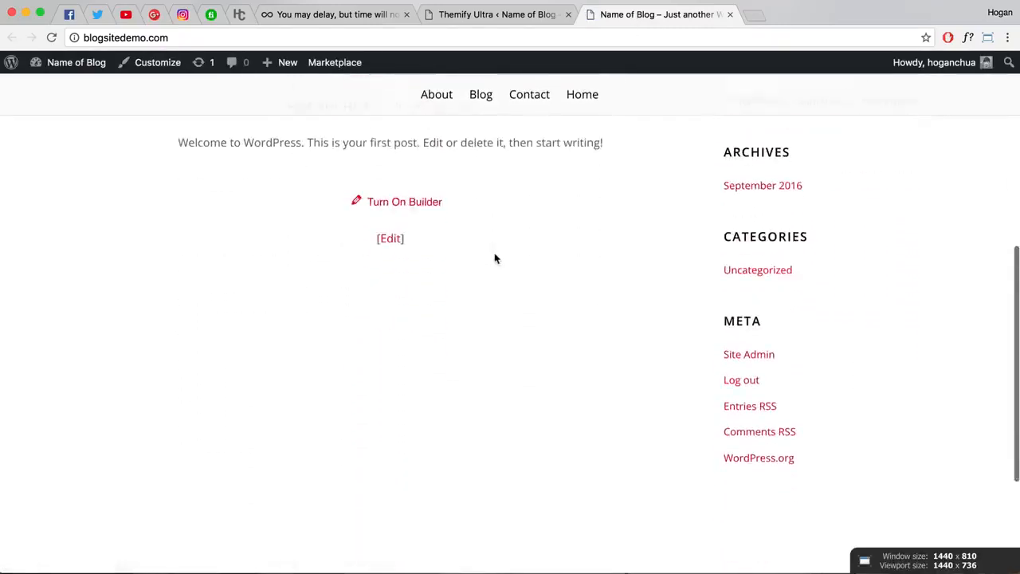
{"action": "scroll", "coordinate": [494, 259], "scroll_direction": "down", "scroll_amount": 2}
{"action": "scroll", "coordinate": [494, 259], "scroll_direction": "up", "scroll_amount": 10}
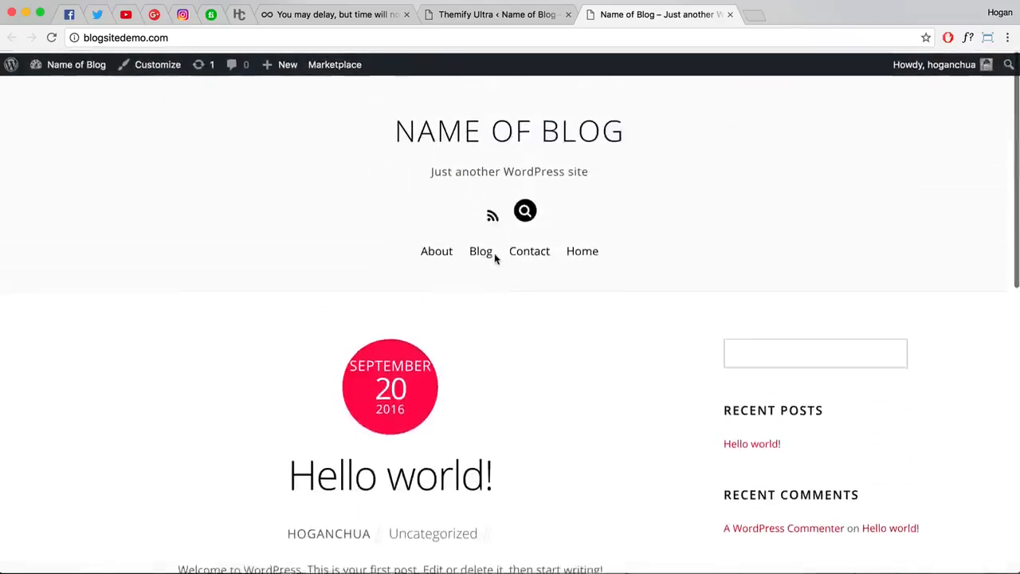
{"action": "scroll", "coordinate": [494, 260], "scroll_direction": "down", "scroll_amount": 12}
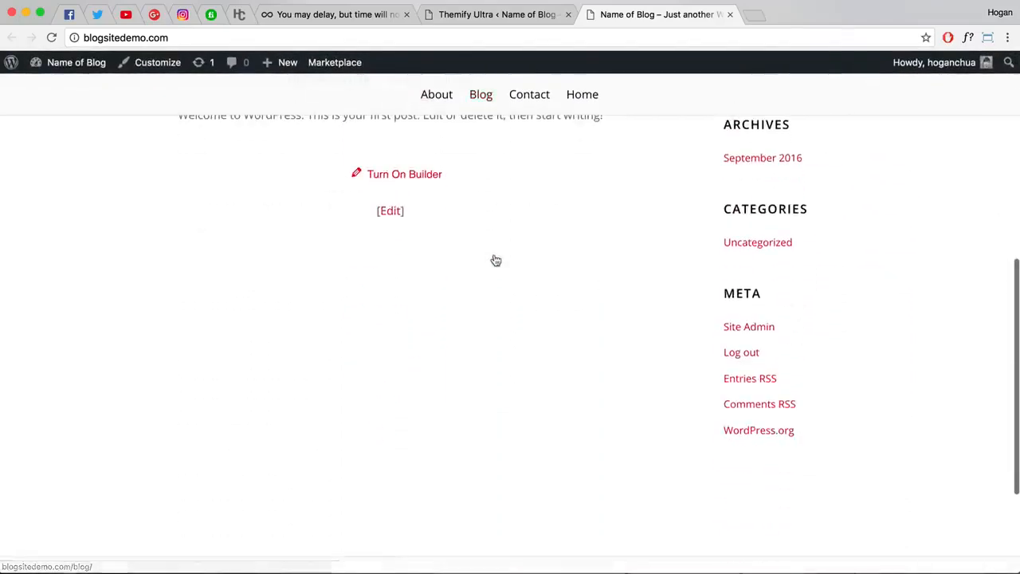
{"action": "scroll", "coordinate": [495, 261], "scroll_direction": "up", "scroll_amount": 12}
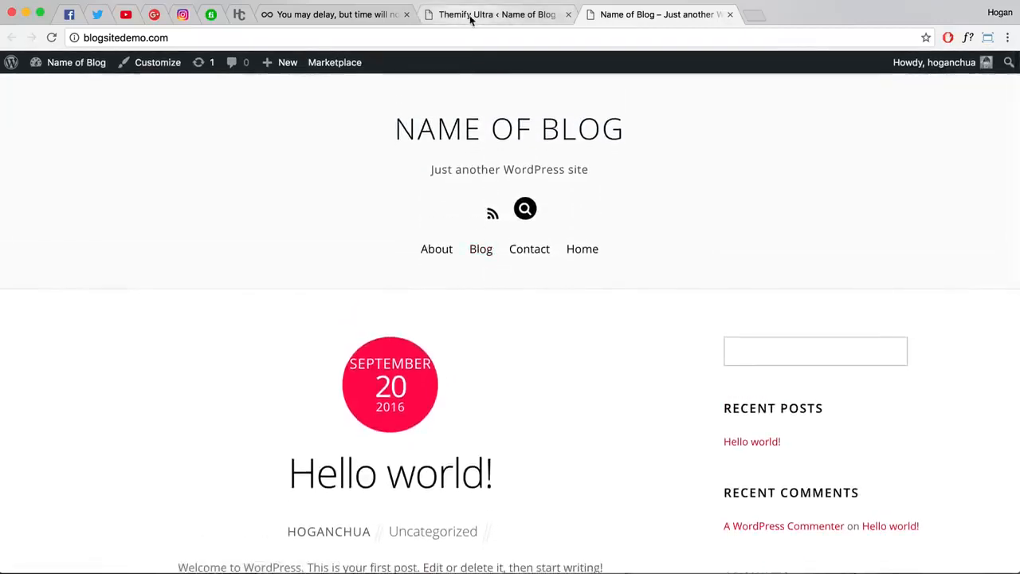
{"action": "left_click", "coordinate": [471, 19]}
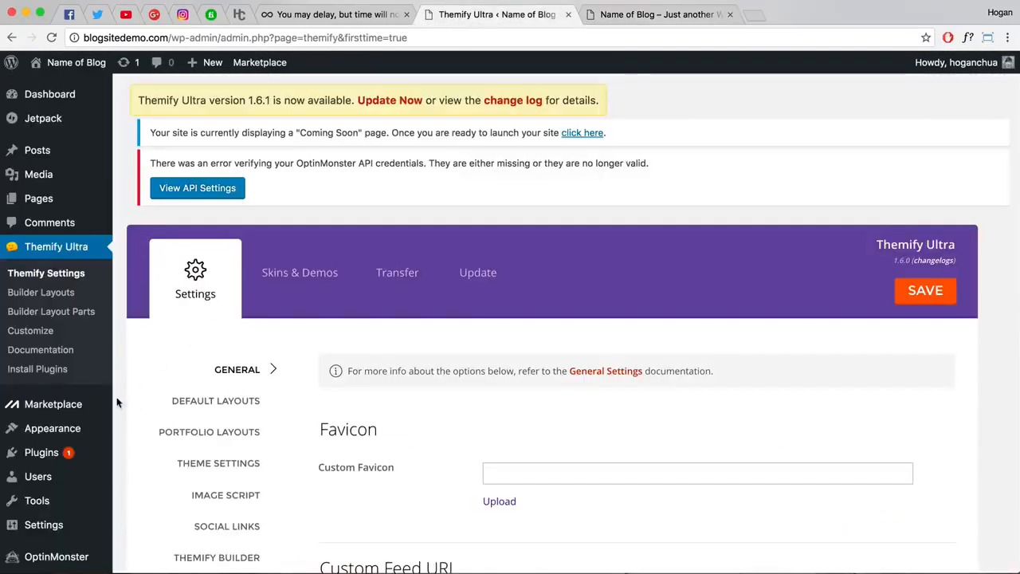
{"action": "mouse_move", "coordinate": [38, 459]}
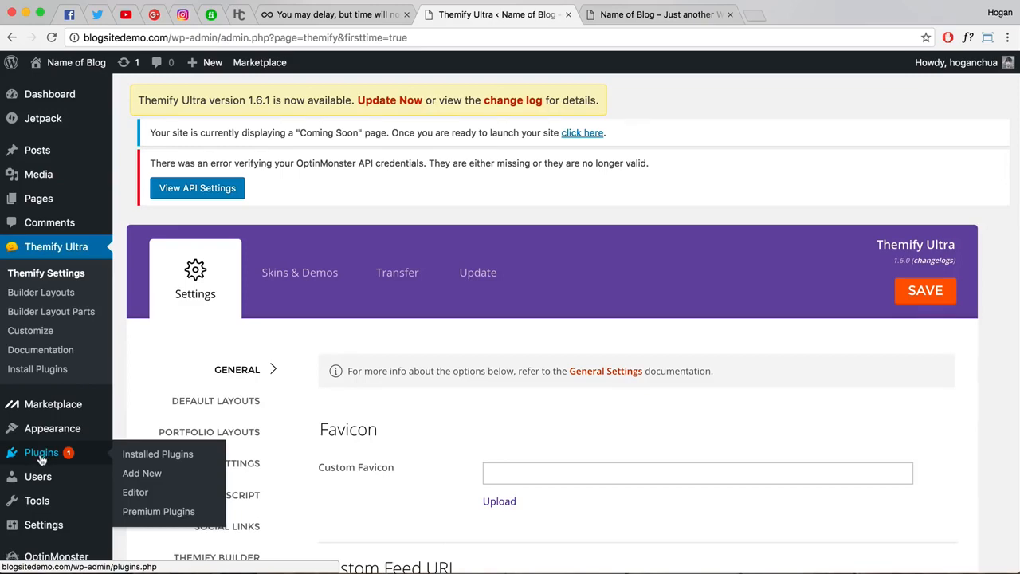
Deactivate all installed plugins at once with the Deactivate bulk action
{"action": "left_click", "coordinate": [42, 458]}
{"action": "scroll", "coordinate": [150, 420], "scroll_direction": "down", "scroll_amount": 5}
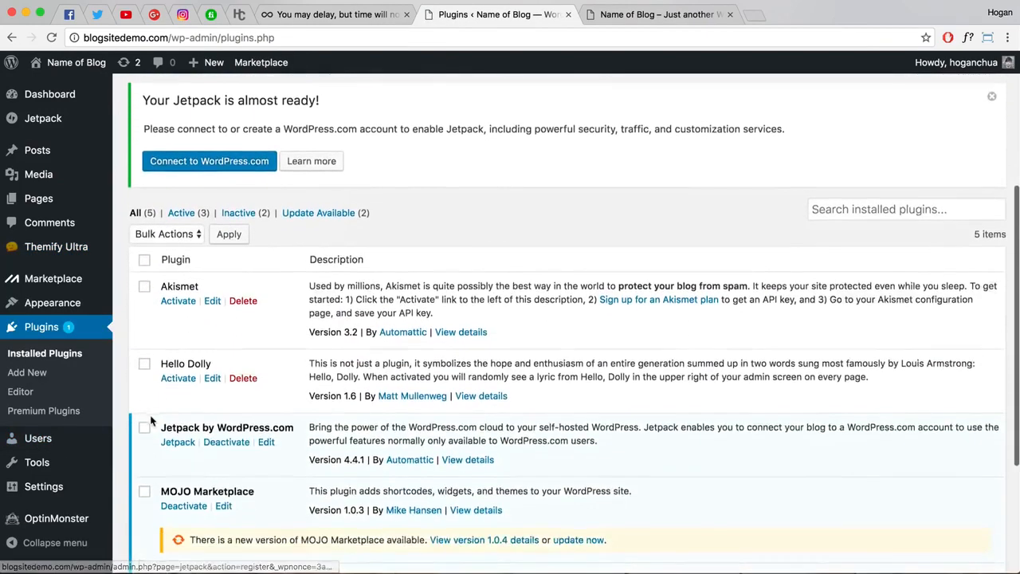
{"action": "scroll", "coordinate": [150, 420], "scroll_direction": "up", "scroll_amount": 2}
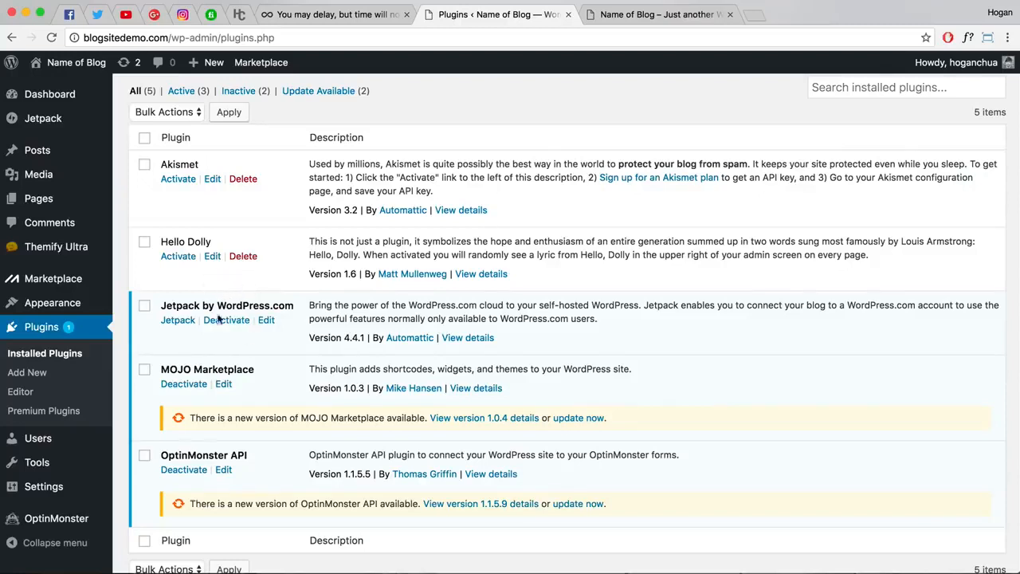
{"action": "left_click", "coordinate": [144, 140]}
{"action": "left_click", "coordinate": [184, 116]}
{"action": "left_click", "coordinate": [183, 140]}
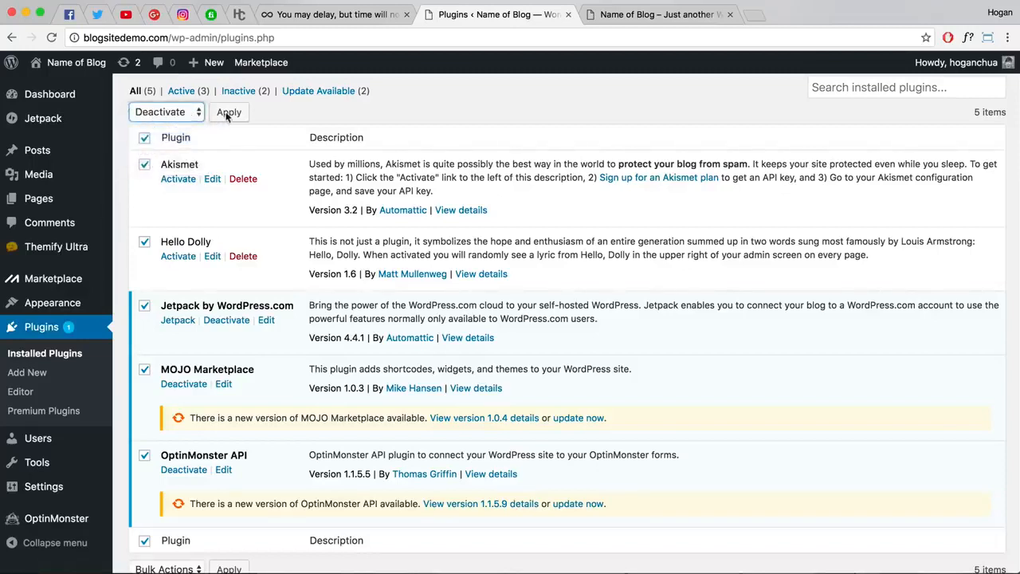
{"action": "left_click", "coordinate": [227, 113]}
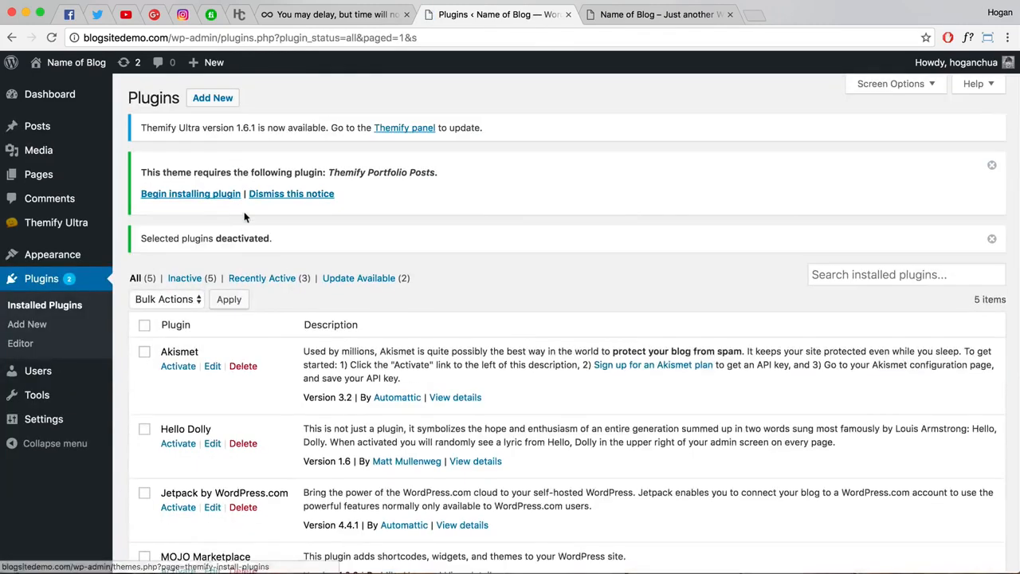
Delete all five plugins with the Delete bulk action and confirm
{"action": "scroll", "coordinate": [244, 218], "scroll_direction": "down", "scroll_amount": 3}
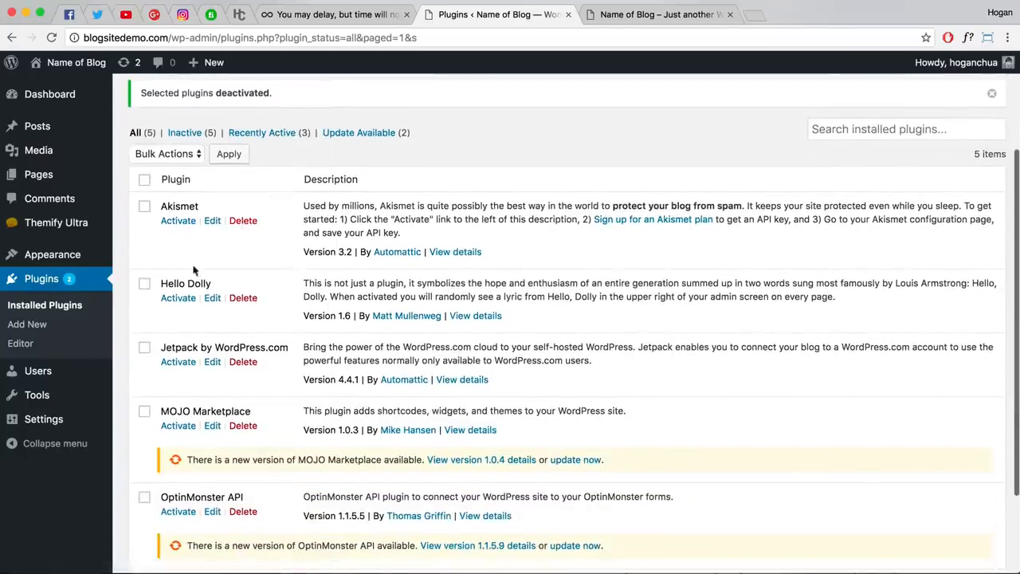
{"action": "scroll", "coordinate": [193, 271], "scroll_direction": "down", "scroll_amount": 1}
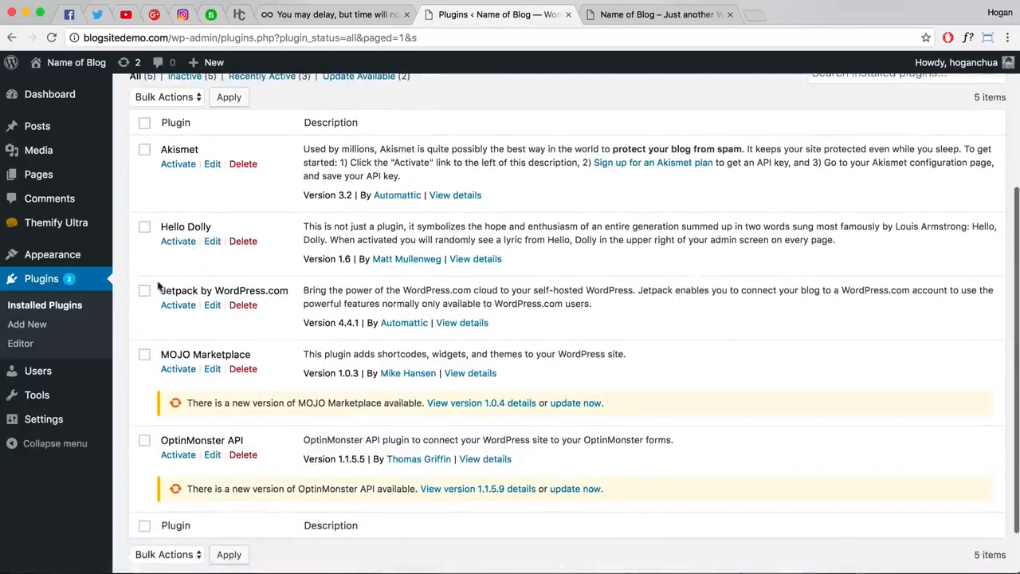
{"action": "left_click", "coordinate": [144, 125]}
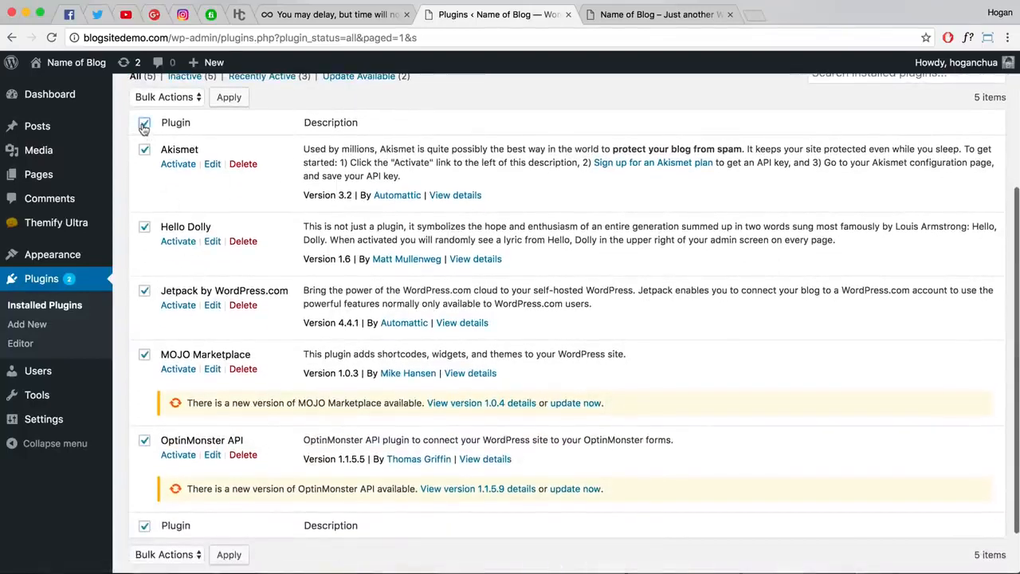
{"action": "left_click", "coordinate": [182, 98]}
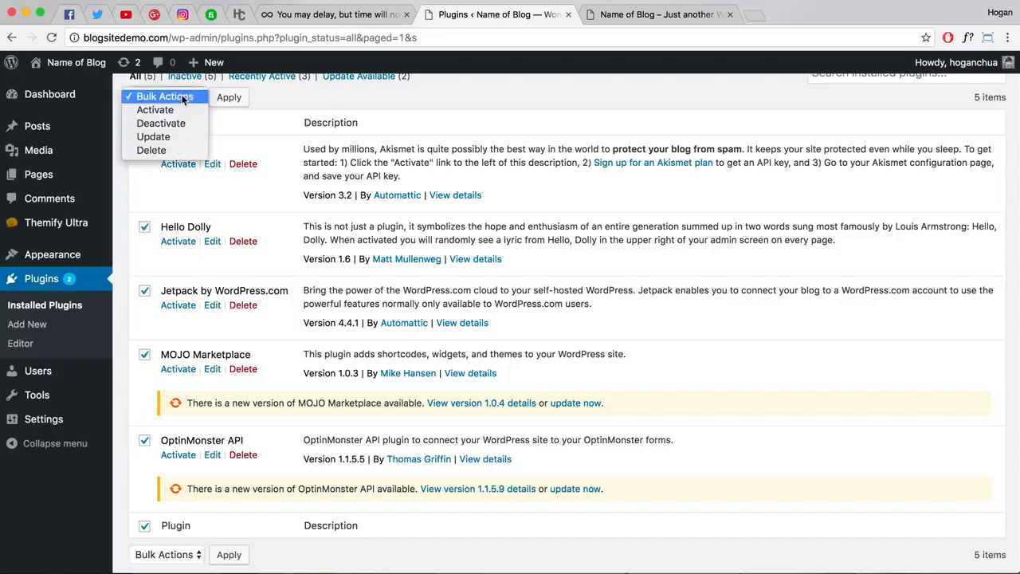
{"action": "left_click", "coordinate": [153, 151]}
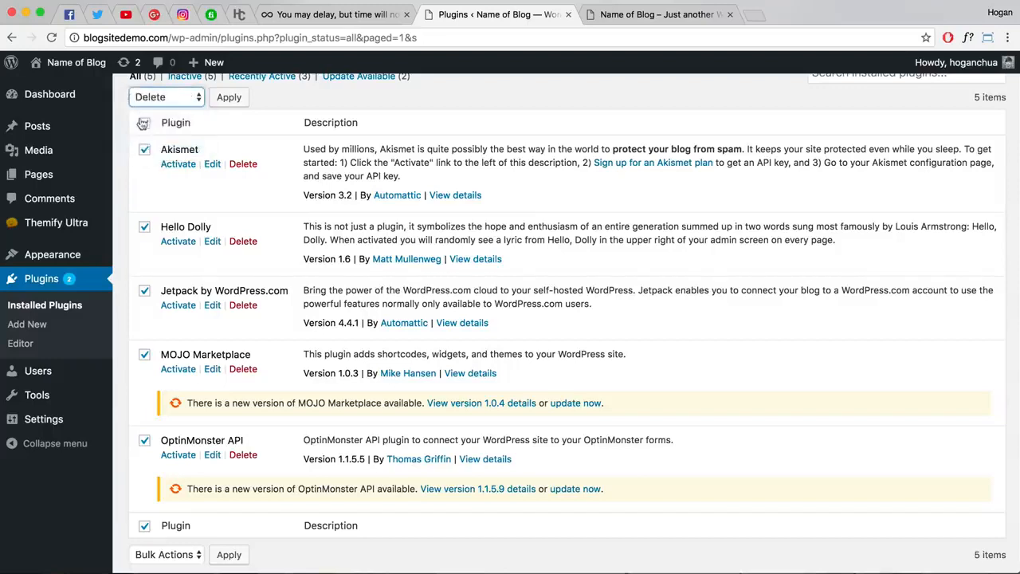
{"action": "scroll", "coordinate": [173, 111], "scroll_direction": "up", "scroll_amount": 2}
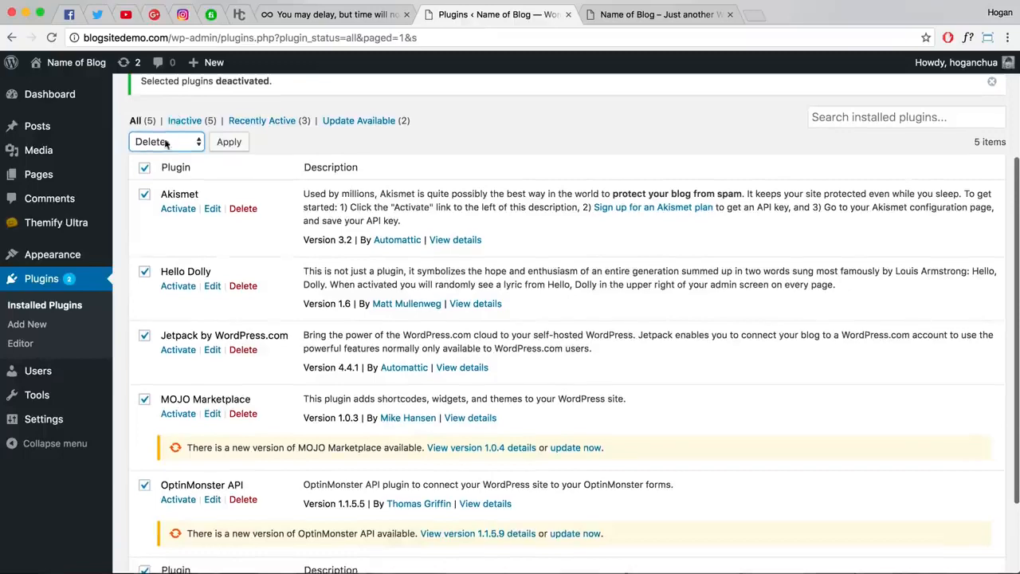
{"action": "left_click", "coordinate": [228, 141]}
{"action": "left_click", "coordinate": [687, 172]}
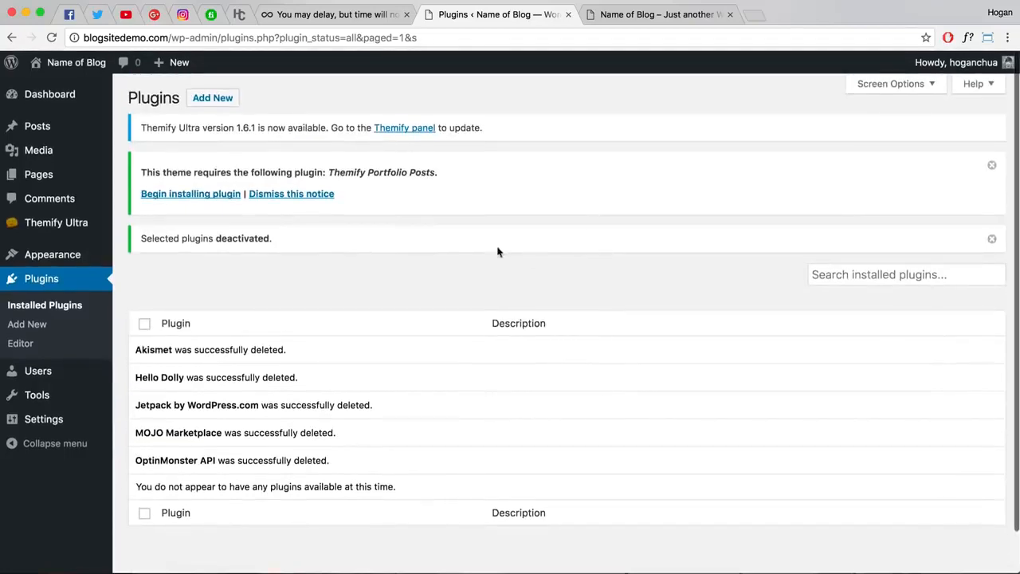
Search 'instagram feed', install and activate Smash Balloon's Instagram Feed, and dismiss its notice
{"action": "left_click", "coordinate": [215, 103]}
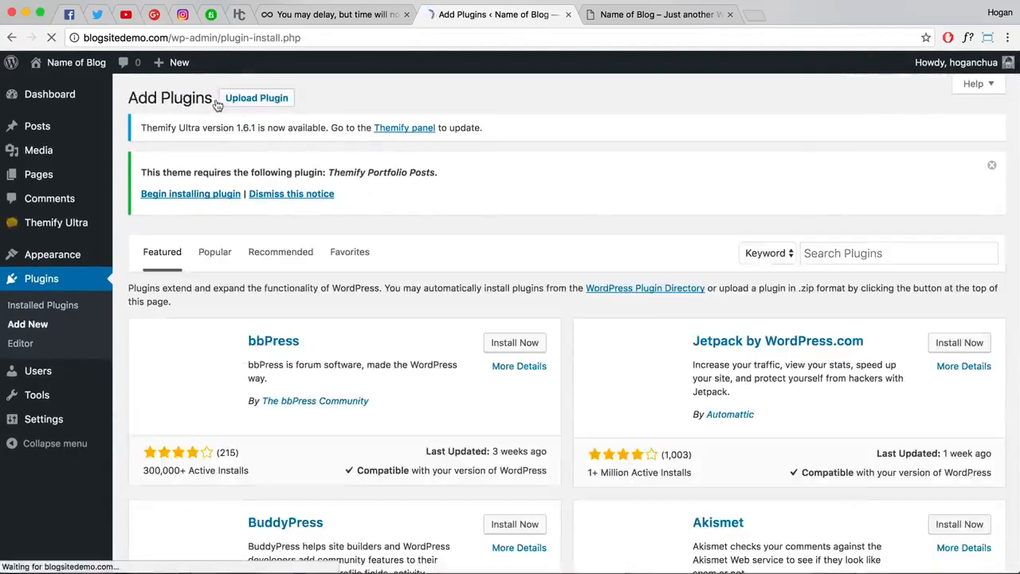
{"action": "left_click", "coordinate": [854, 253]}
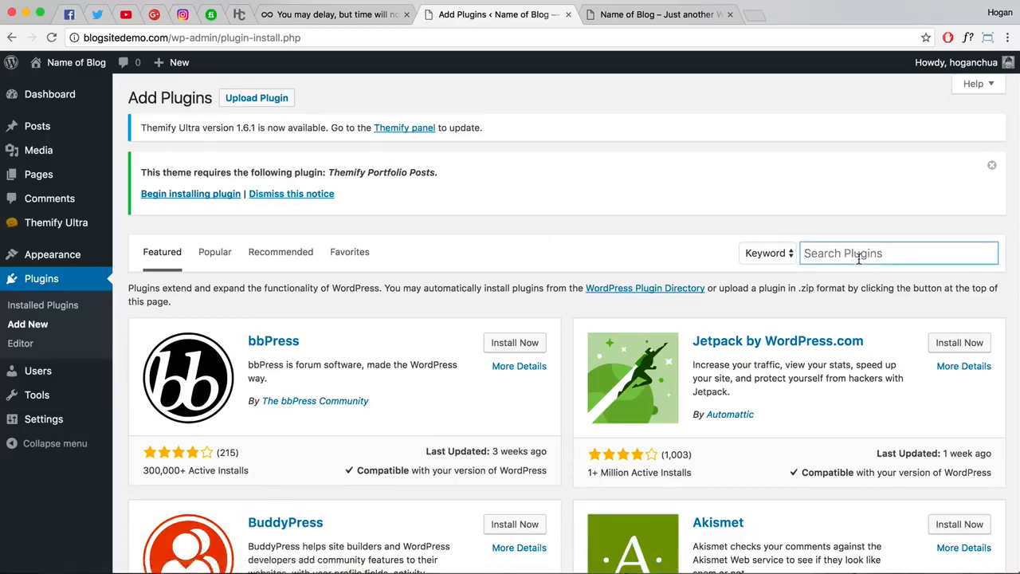
{"action": "type", "text": "instagram feed"}
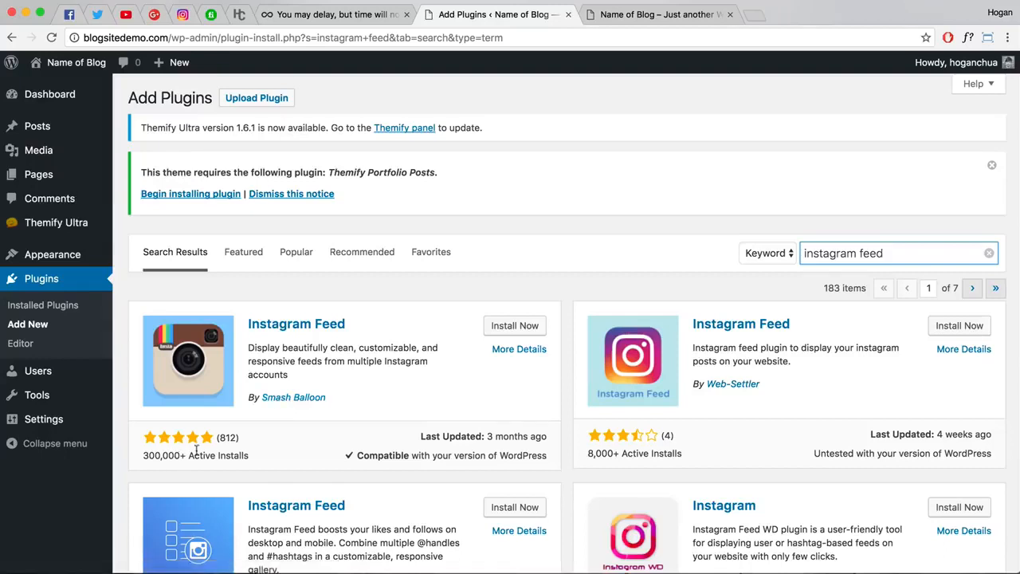
{"action": "left_click", "coordinate": [499, 328]}
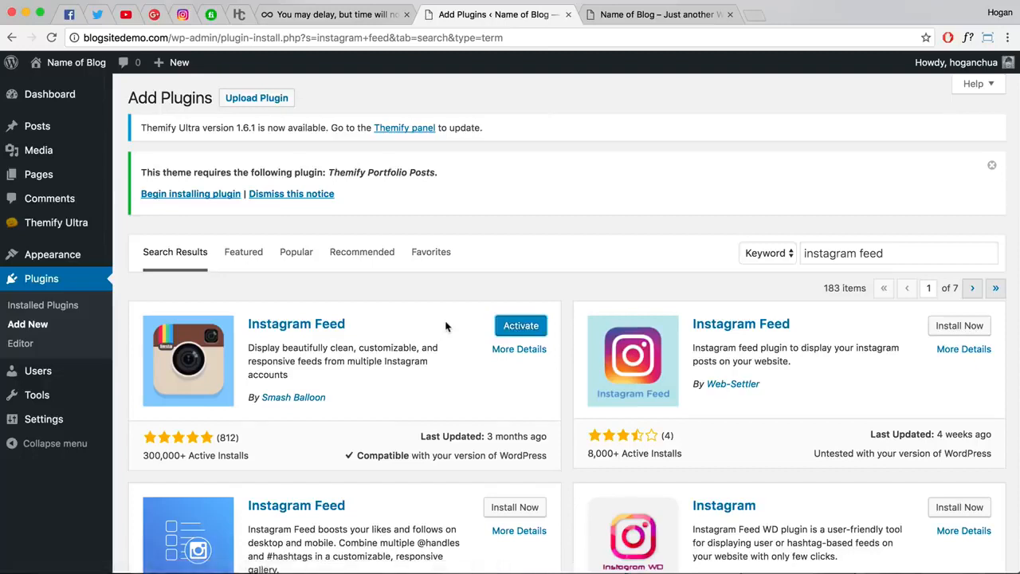
{"action": "left_click", "coordinate": [526, 334]}
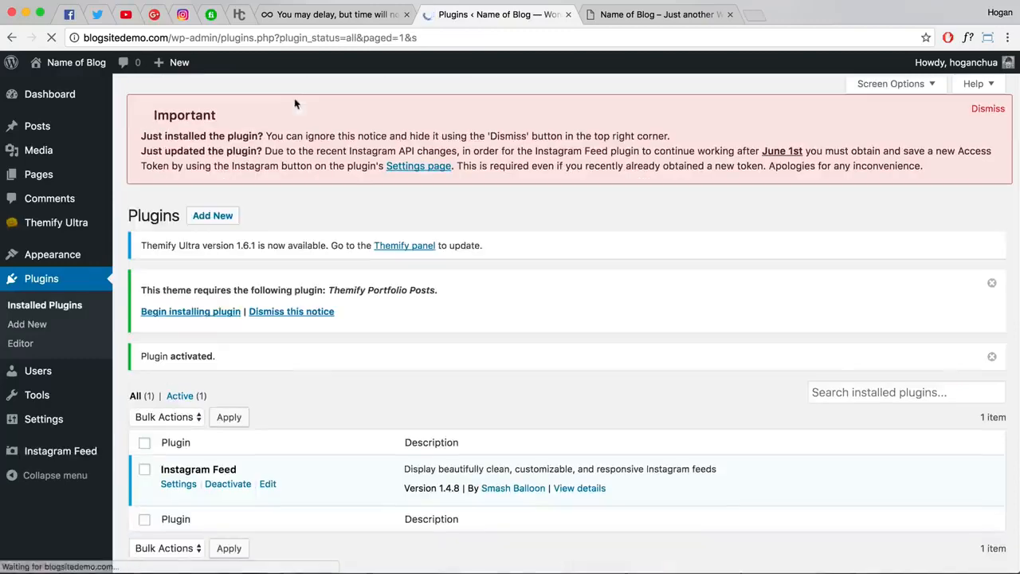
{"action": "left_click", "coordinate": [970, 109]}
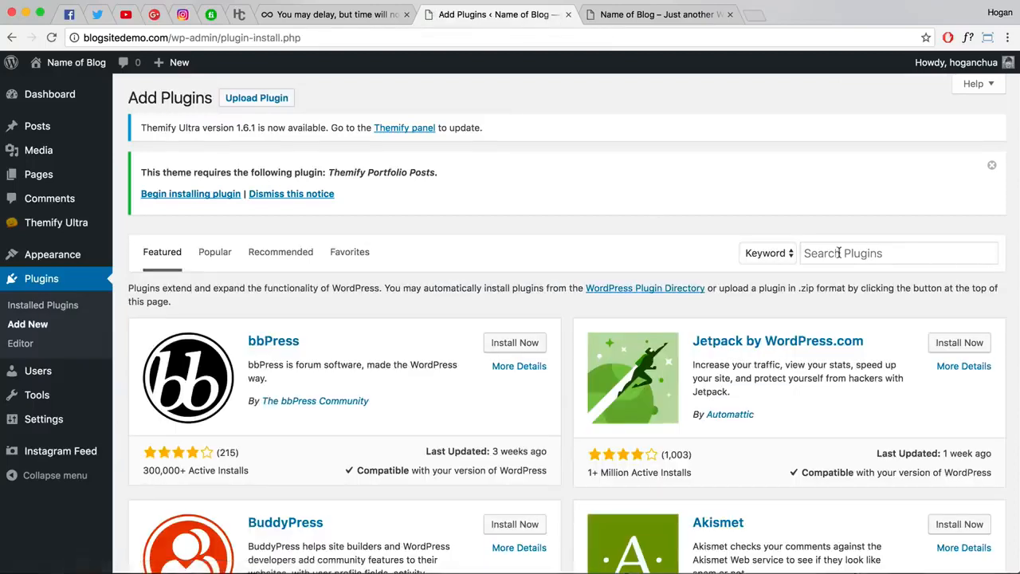
Search 'Mailchimp for word', then install and activate MailChimp for WordPress 4.0.9
{"action": "left_click", "coordinate": [839, 252]}
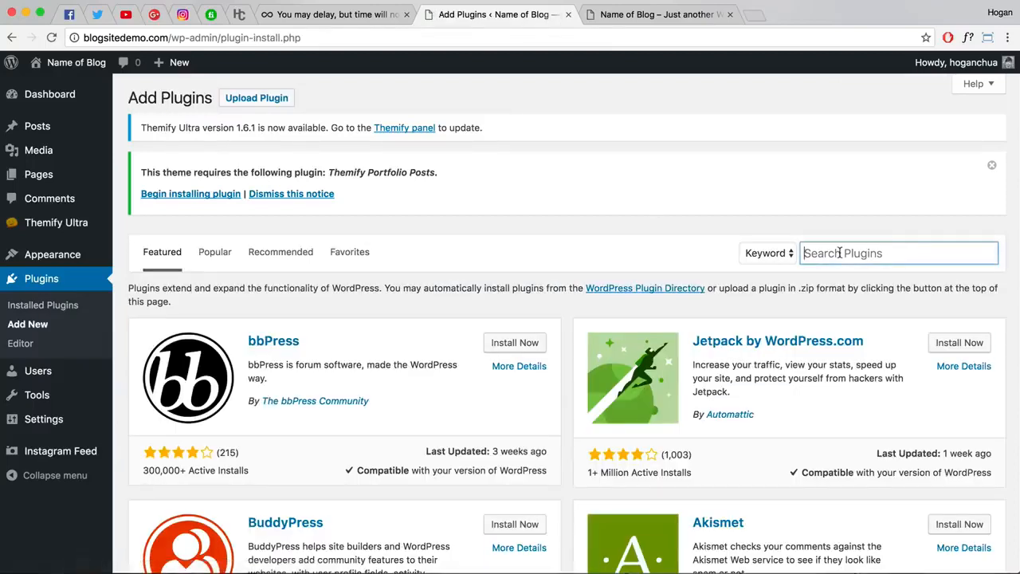
{"action": "type", "text": "Ma"}
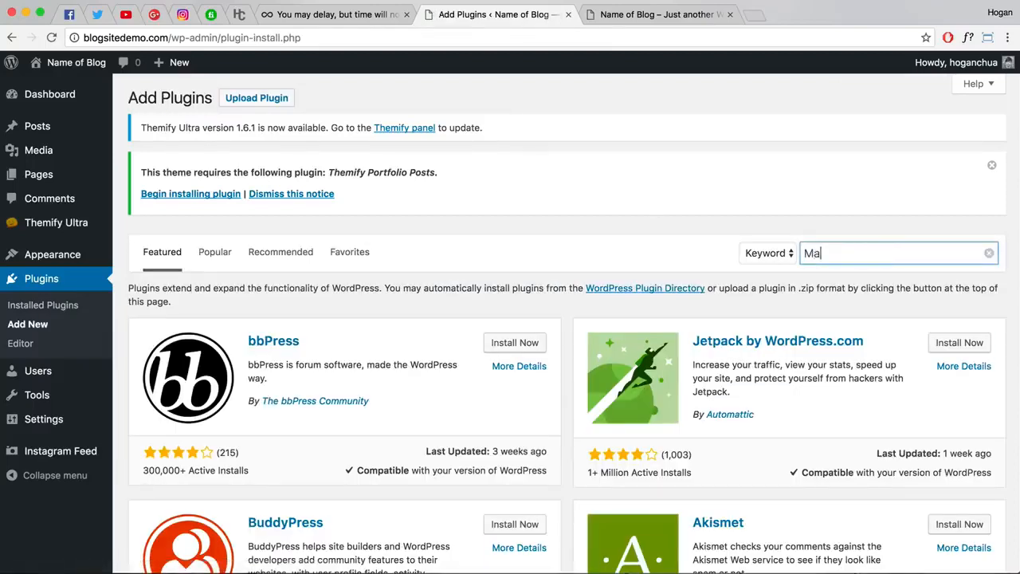
{"action": "type", "text": "ilchimp "}
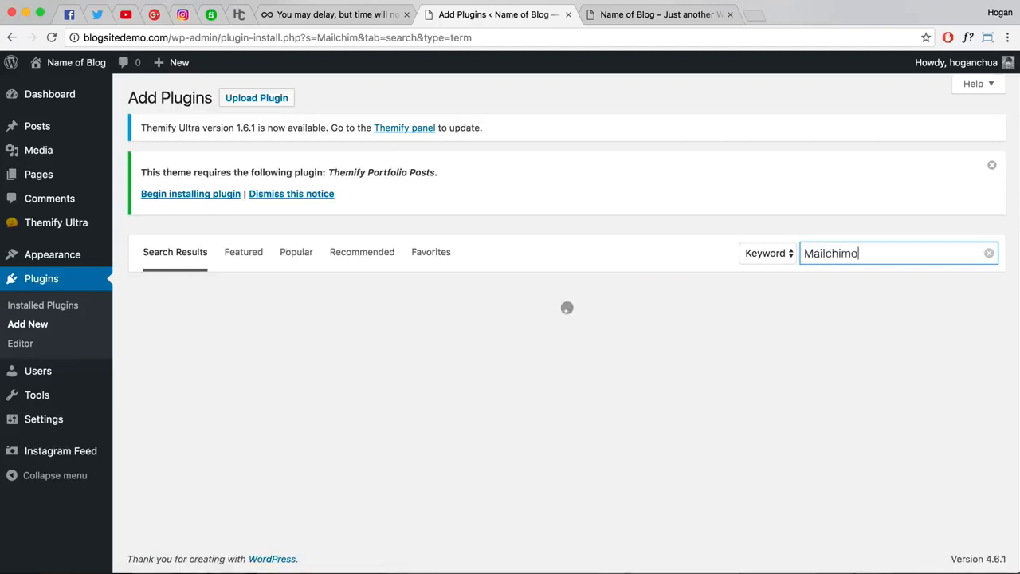
{"action": "type", "text": "for wordpress"}
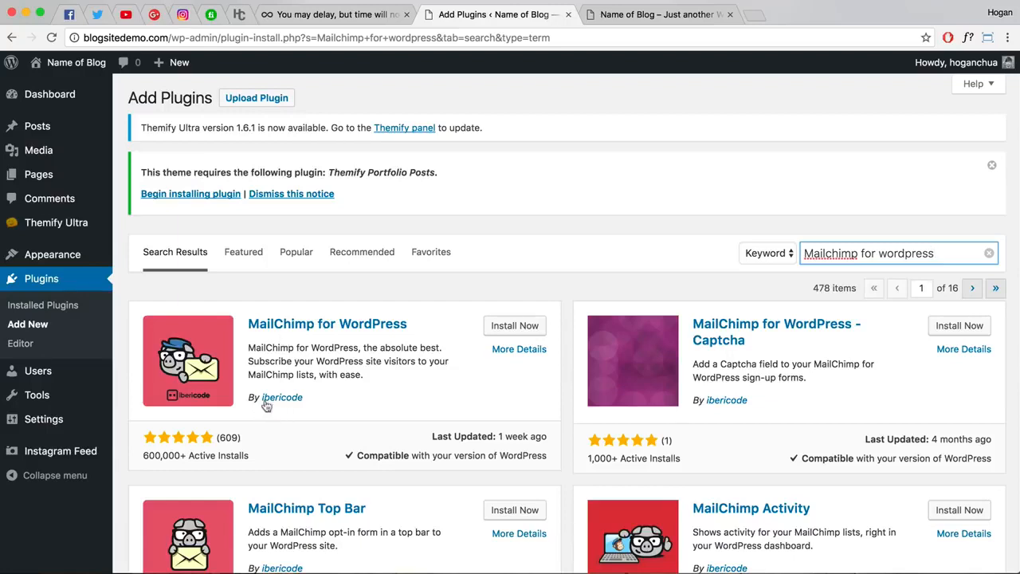
{"action": "left_click", "coordinate": [518, 326]}
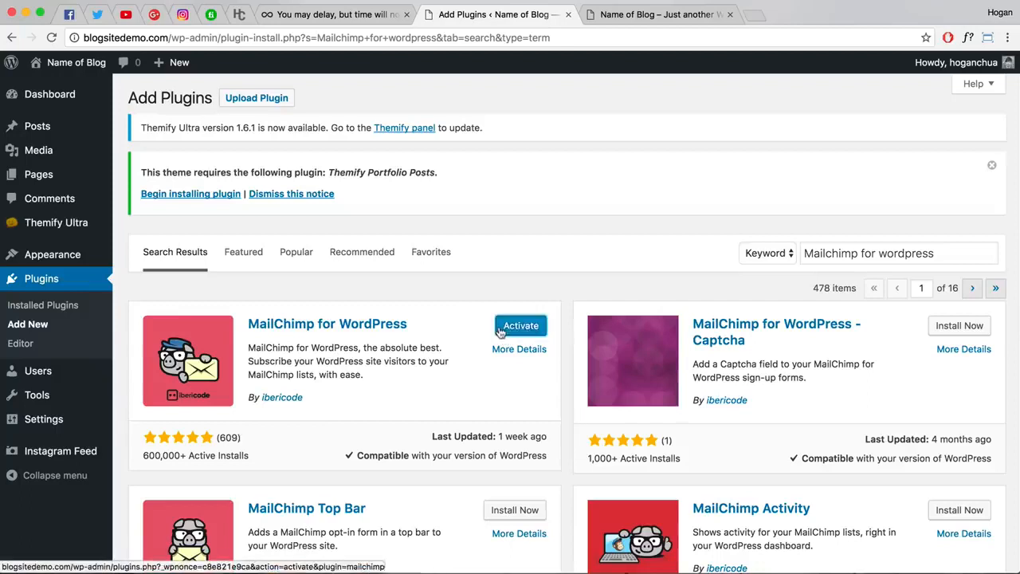
{"action": "left_click", "coordinate": [518, 326]}
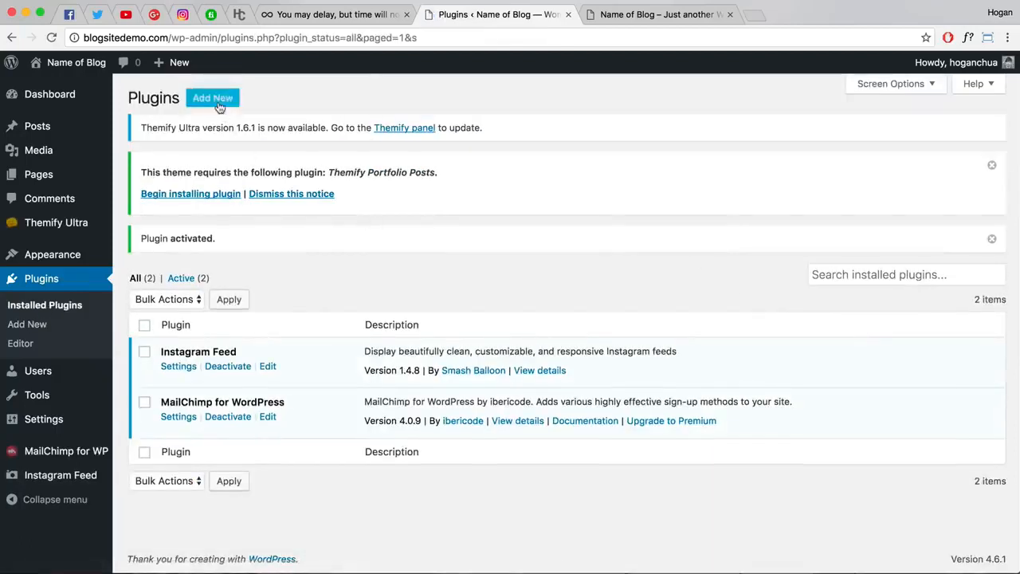
{"action": "left_click", "coordinate": [220, 104]}
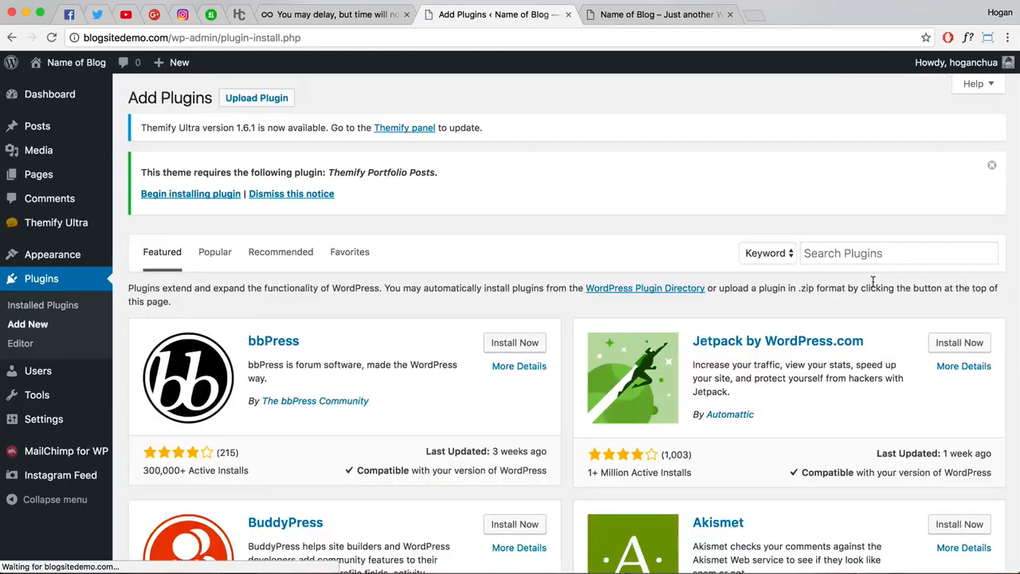
Search 'Social sharing by da', then install and activate Social Sharing (by Danny) 1.2.6
{"action": "left_click", "coordinate": [874, 253]}
{"action": "type", "text": "A"}
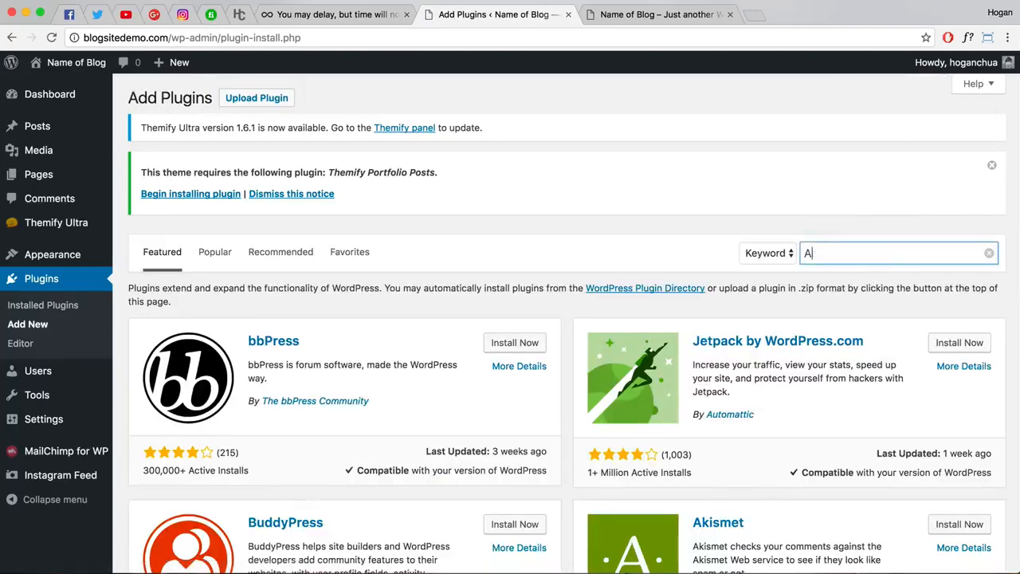
{"action": "key", "text": "BackSpace"}
{"action": "type", "text": "Social sharing"}
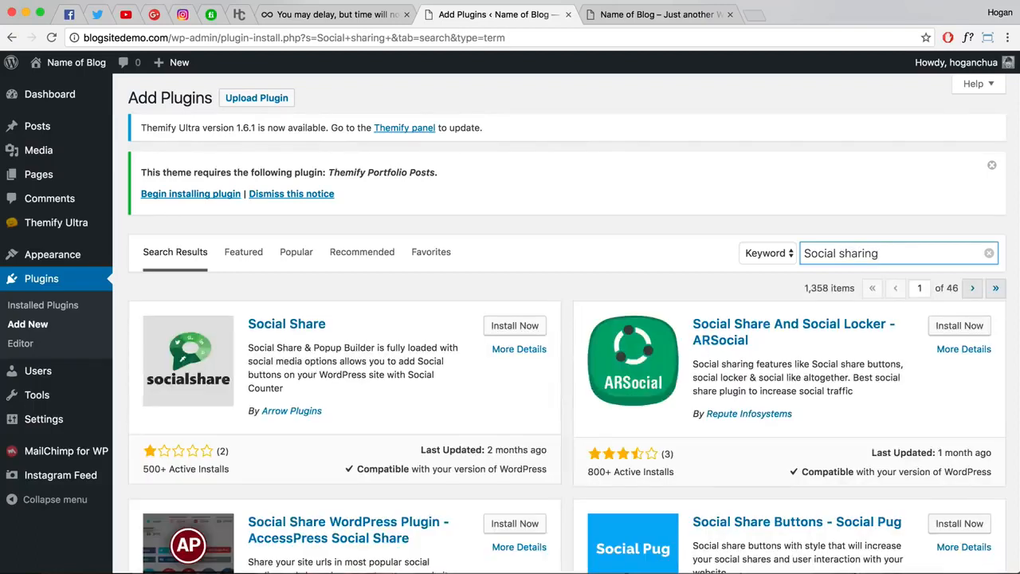
{"action": "type", "text": " by danny"}
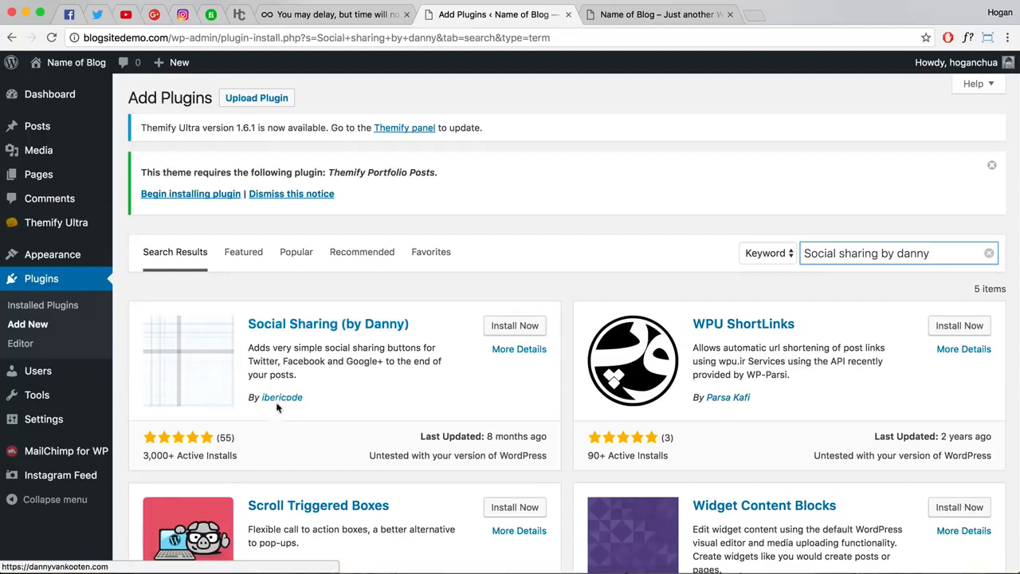
{"action": "left_click", "coordinate": [513, 327]}
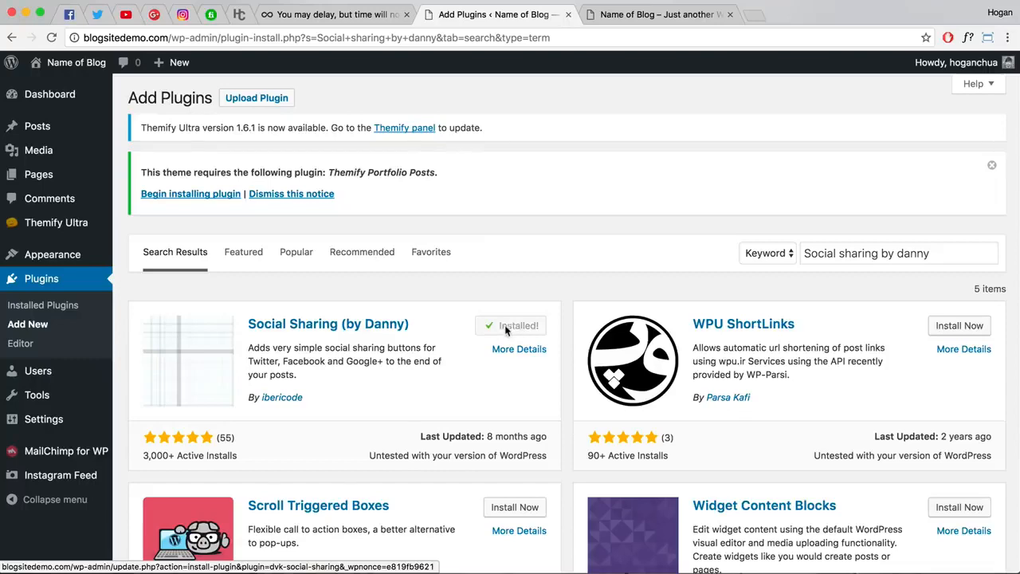
{"action": "left_click", "coordinate": [510, 331]}
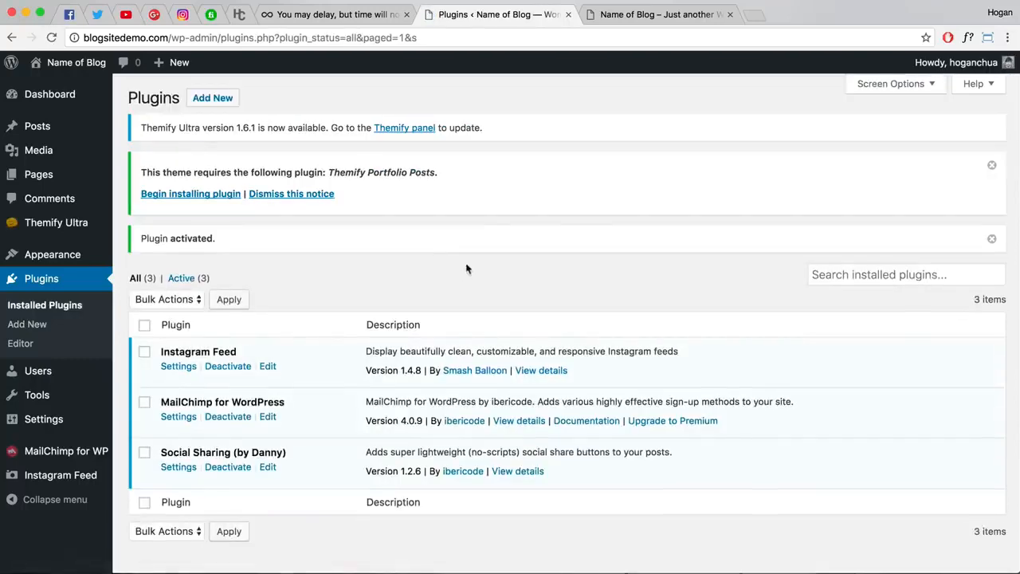
{"action": "left_click", "coordinate": [212, 98]}
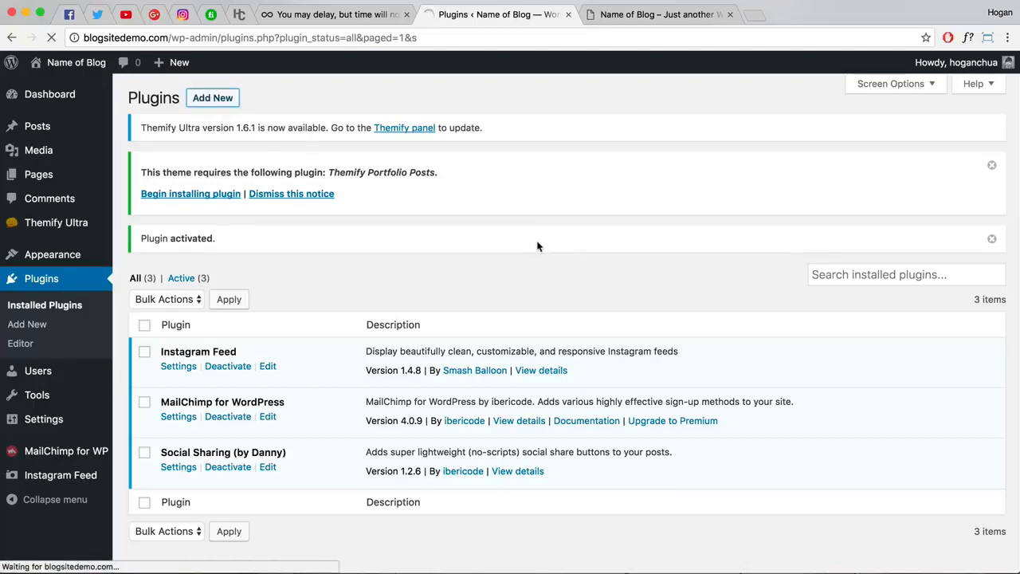
Search 'Contact form 7', then install and activate Contact Form 7 version 4.5.1
{"action": "left_click", "coordinate": [819, 254]}
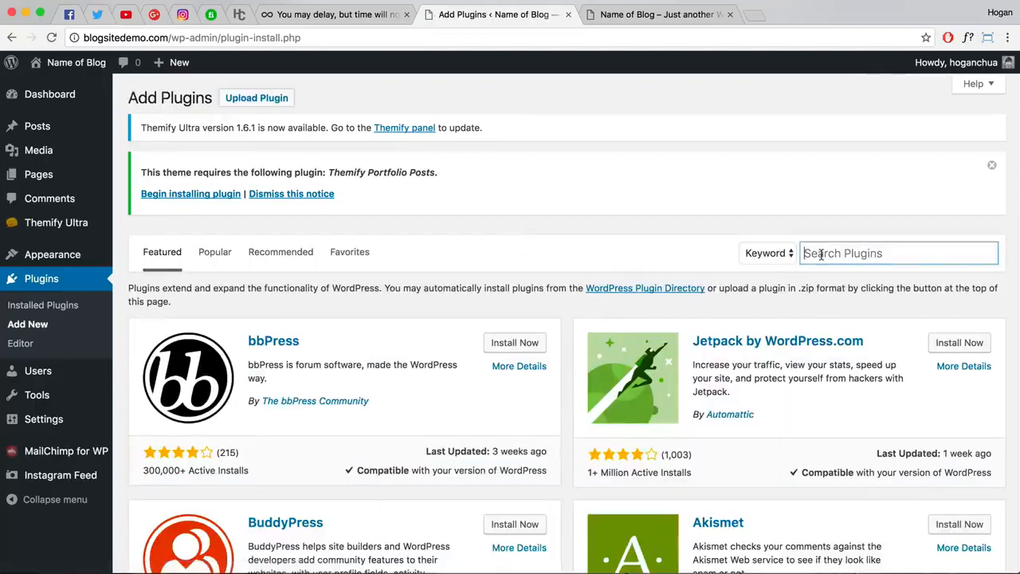
{"action": "type", "text": "Conta"}
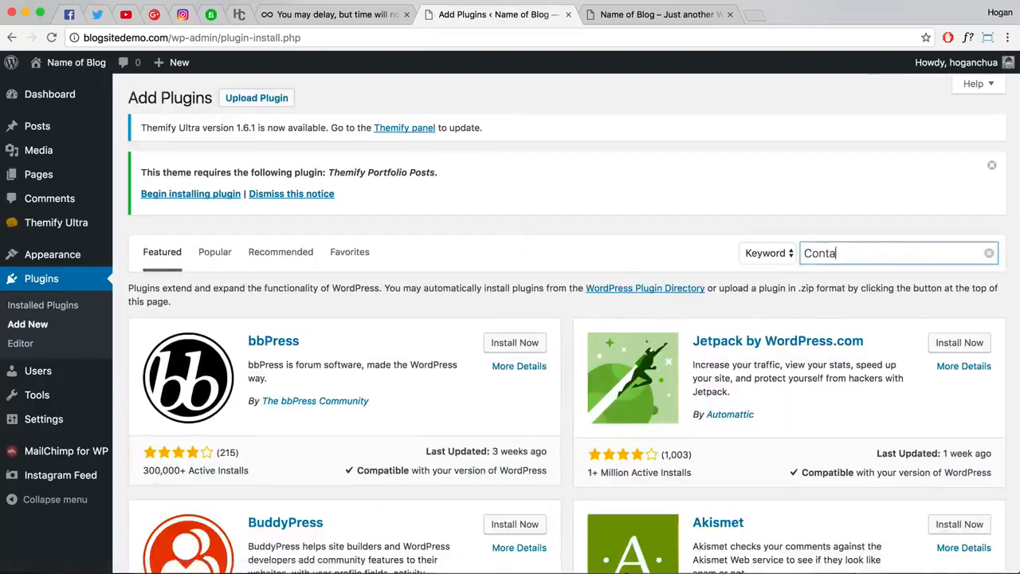
{"action": "type", "text": "ct form 7"}
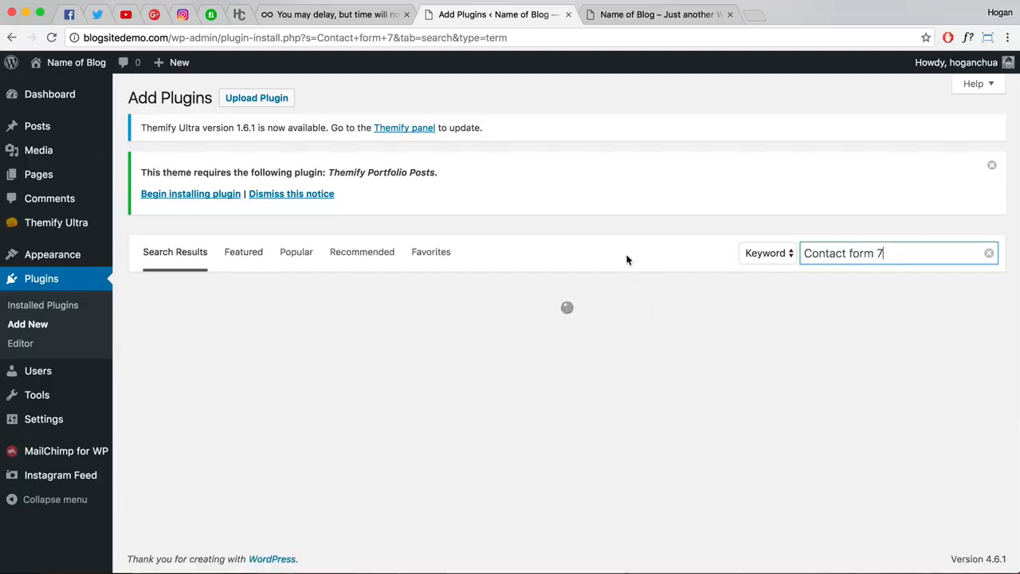
{"action": "scroll", "coordinate": [380, 326], "scroll_direction": "down", "scroll_amount": 1}
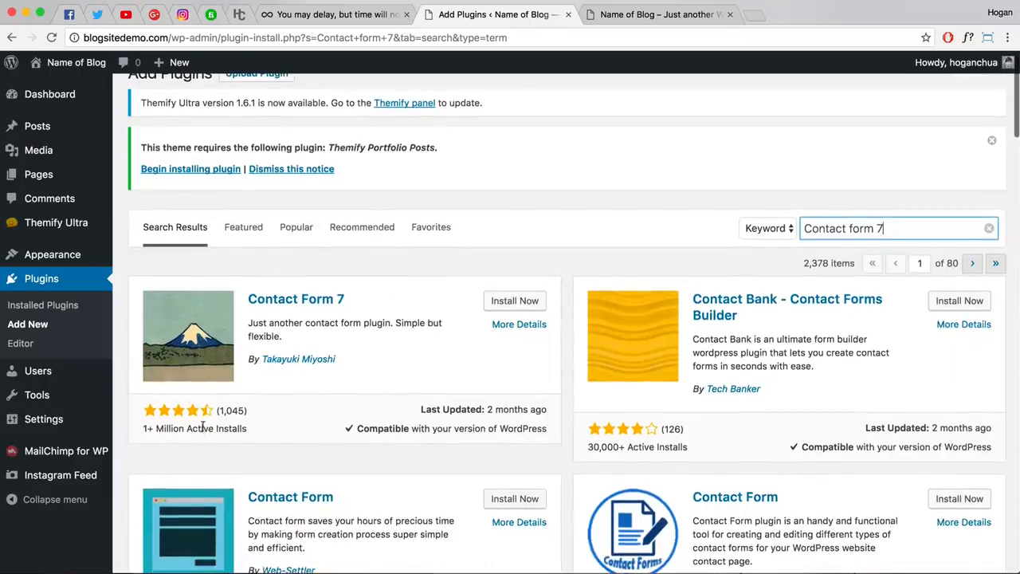
{"action": "left_click_drag", "start_coordinate": [127, 429], "coordinate": [157, 429]}
{"action": "left_click", "coordinate": [324, 415]}
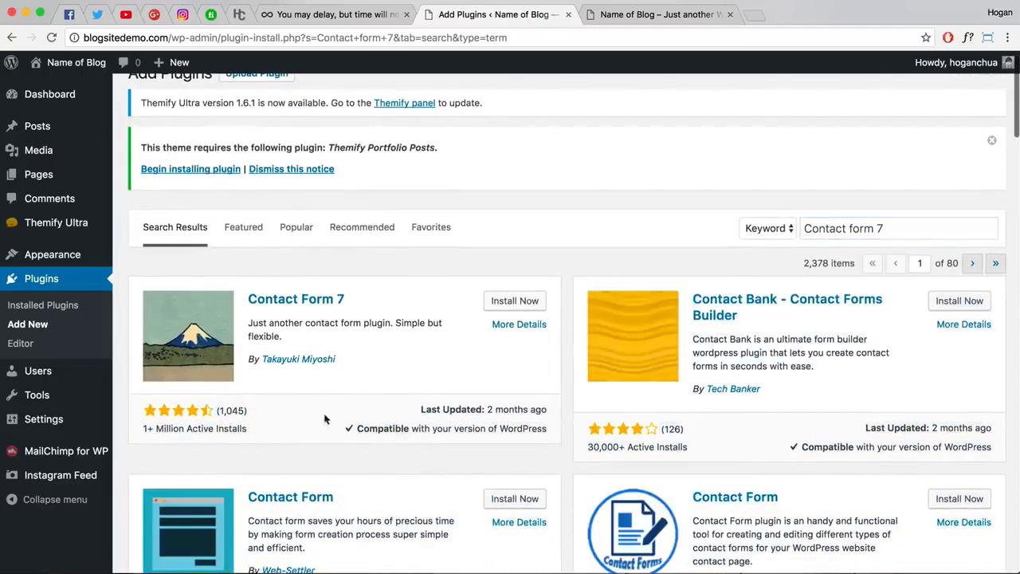
{"action": "left_click", "coordinate": [515, 301]}
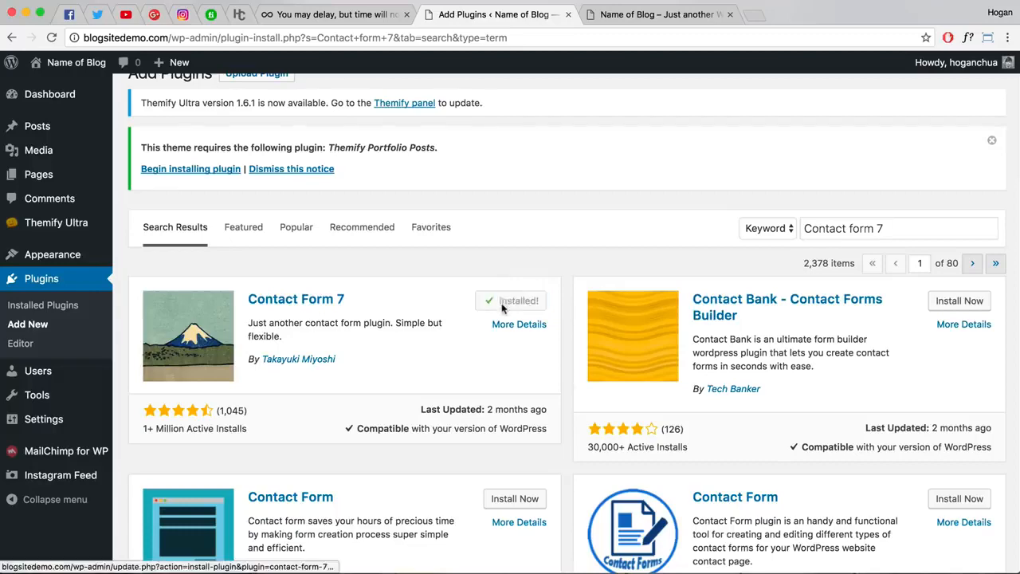
{"action": "left_click", "coordinate": [510, 304]}
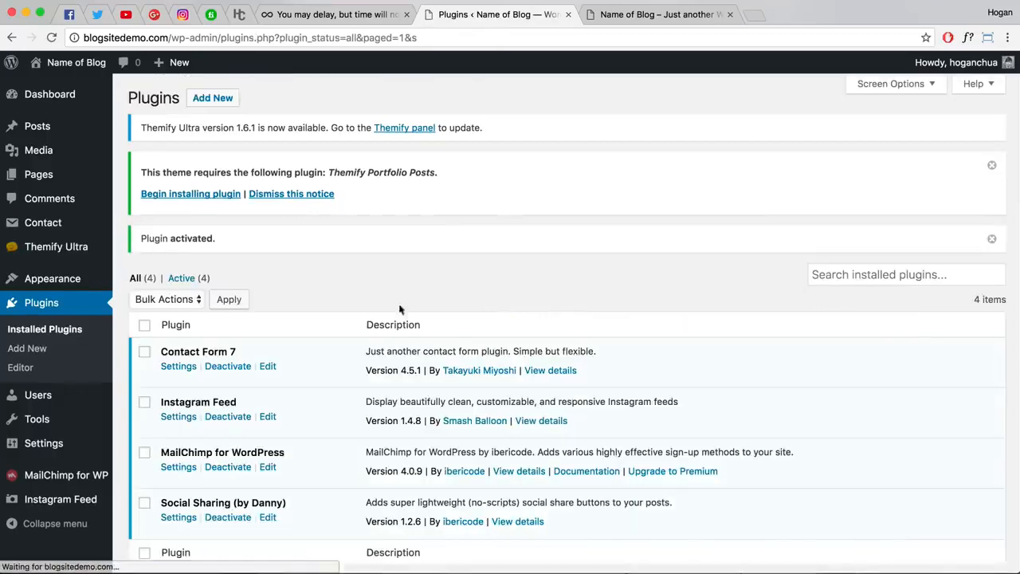
Search 'easy facebook li', install and activate Easy Facebook Like Box, and click 'I have supported already'
{"action": "left_click", "coordinate": [209, 100]}
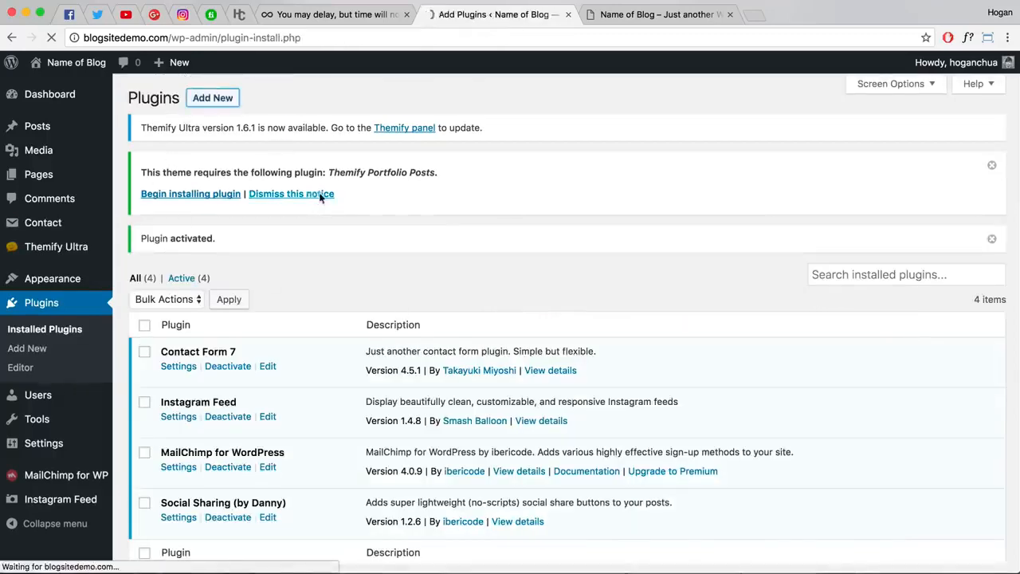
{"action": "left_click", "coordinate": [843, 252]}
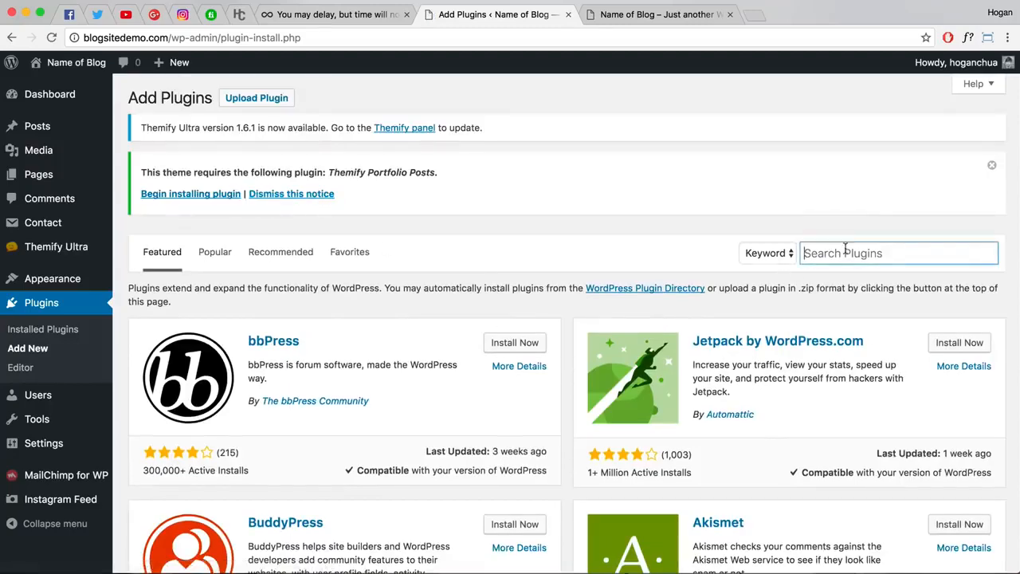
{"action": "type", "text": "easy facebook"}
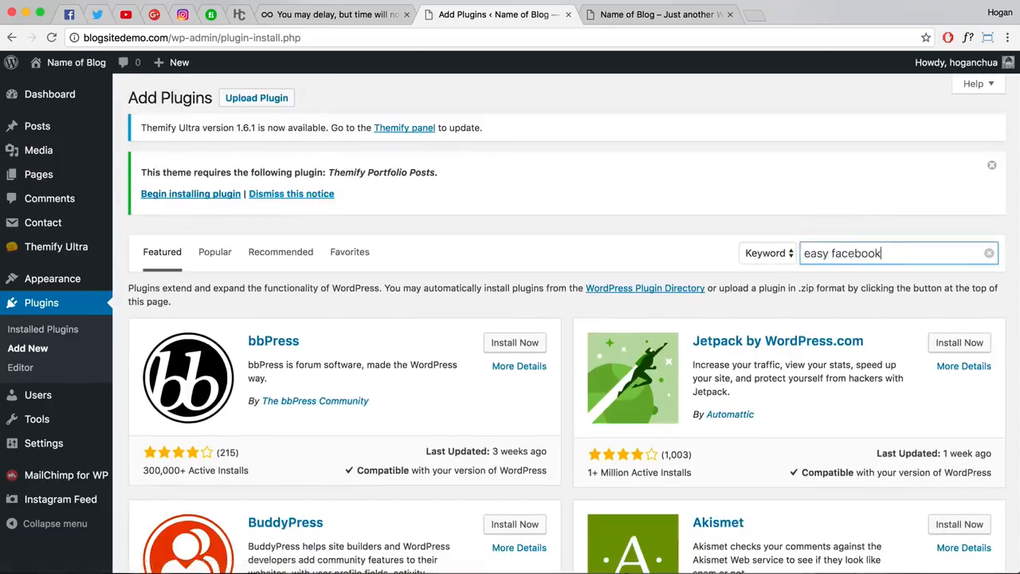
{"action": "type", "text": " like box"}
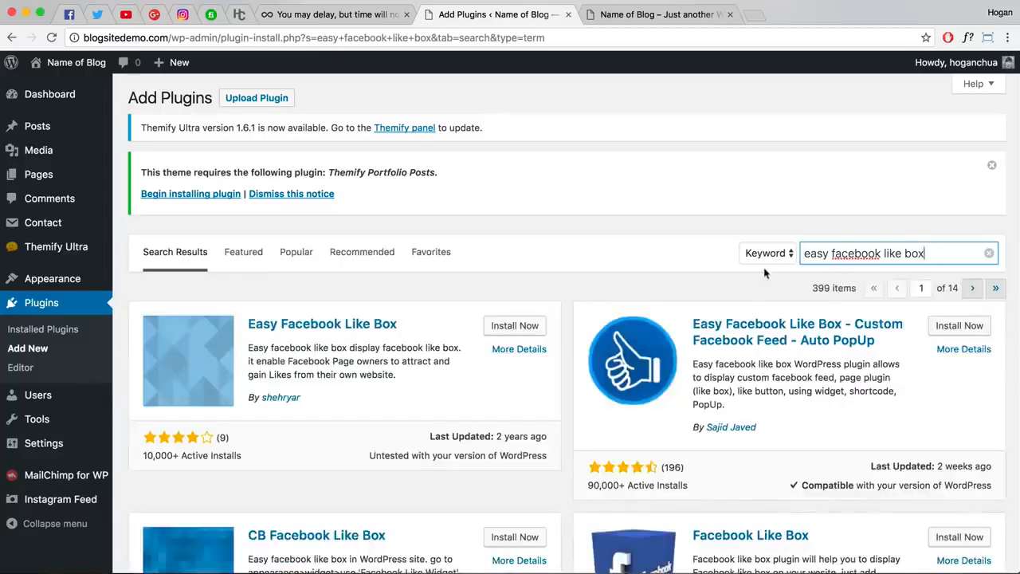
{"action": "scroll", "coordinate": [757, 335], "scroll_direction": "down", "scroll_amount": 2}
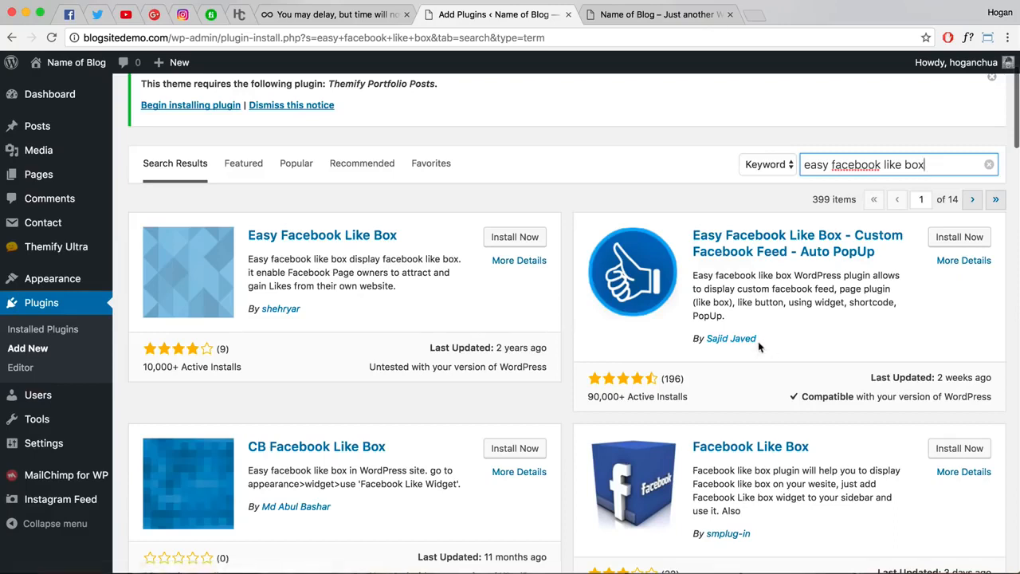
{"action": "left_click", "coordinate": [958, 239]}
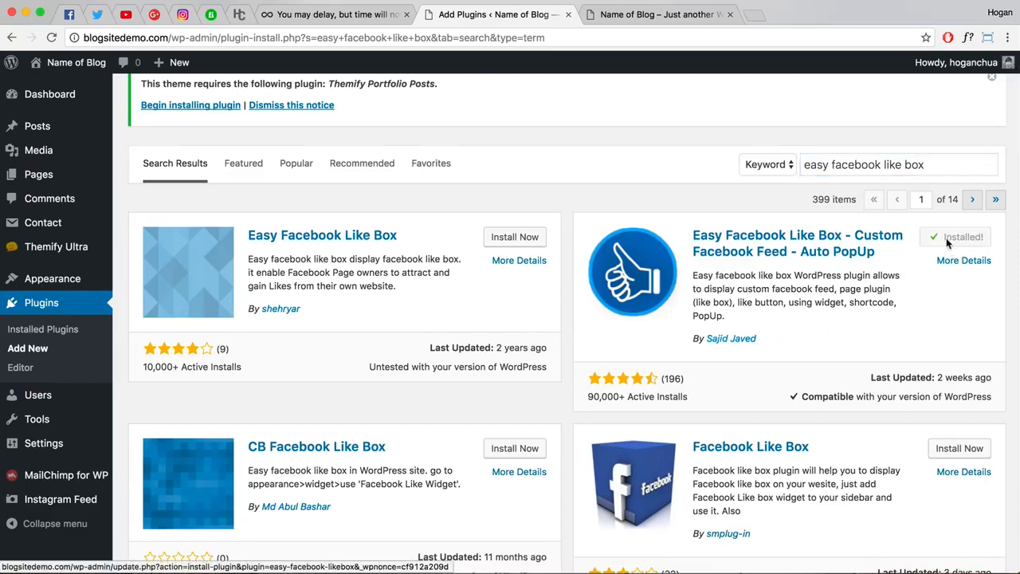
{"action": "left_click", "coordinate": [956, 238]}
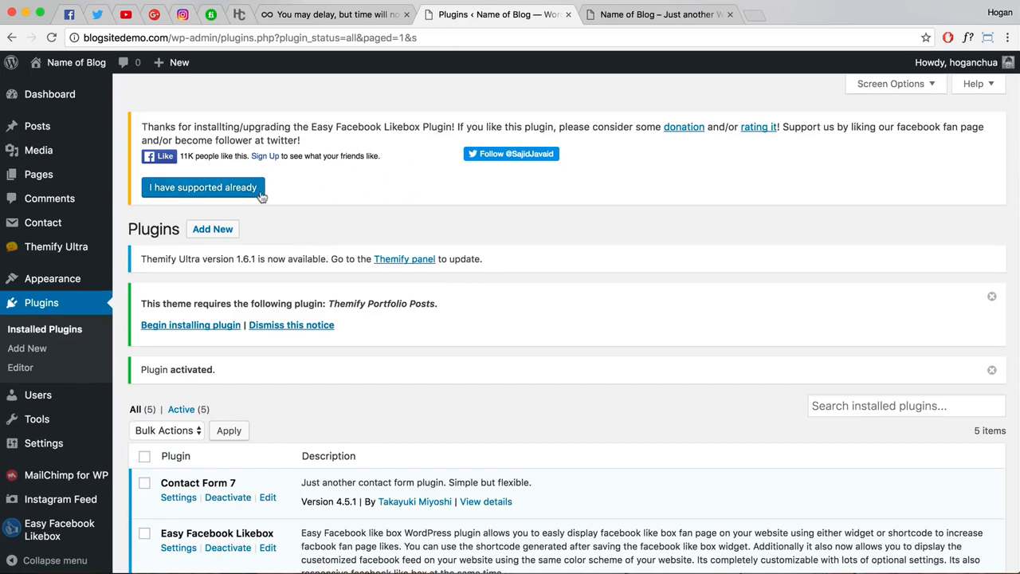
{"action": "left_click", "coordinate": [212, 191]}
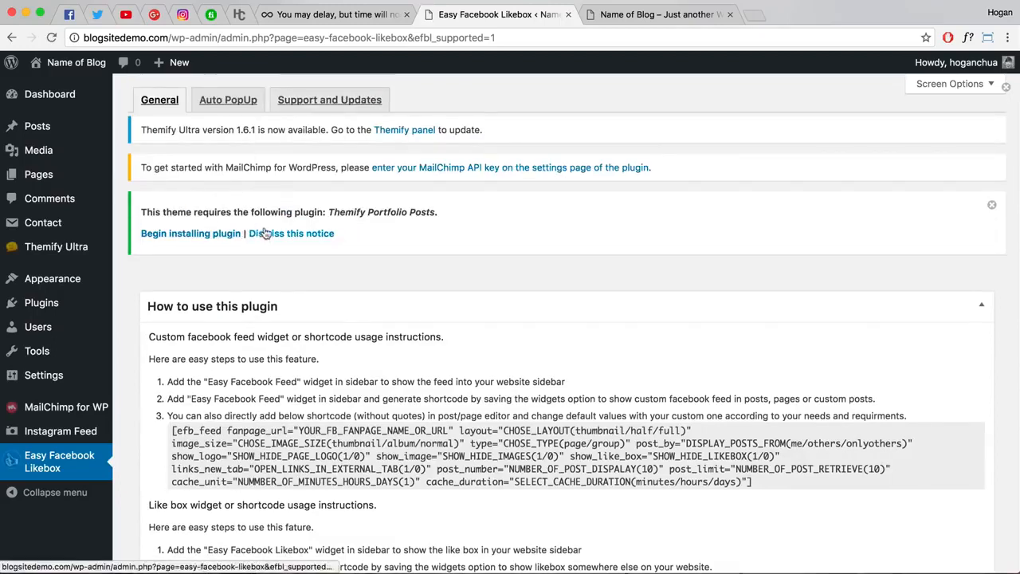
View the live blog front page and close the duplicate front-page tab
{"action": "mouse_move", "coordinate": [102, 152]}
{"action": "mouse_move", "coordinate": [70, 64]}
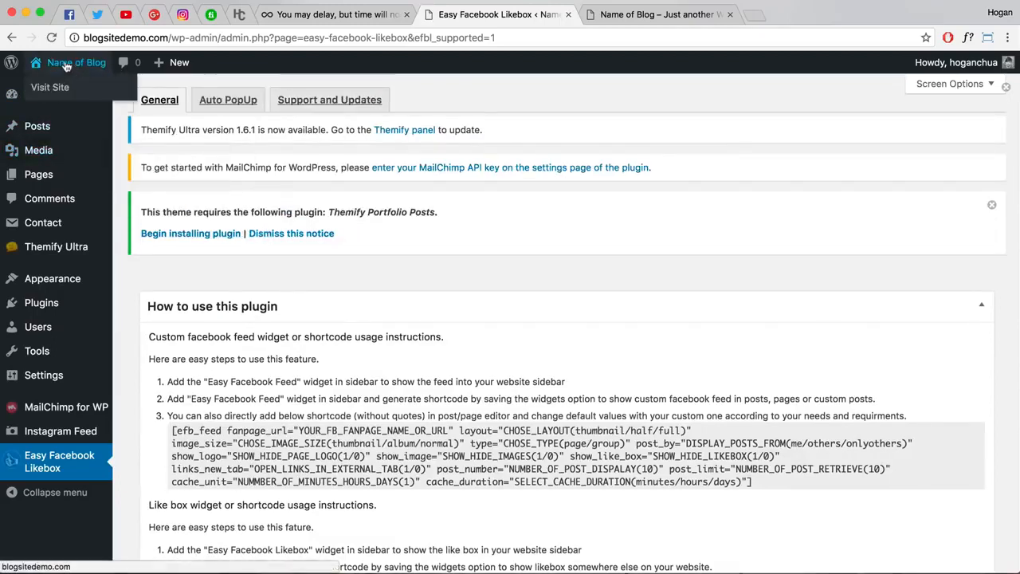
{"action": "left_click", "coordinate": [56, 90]}
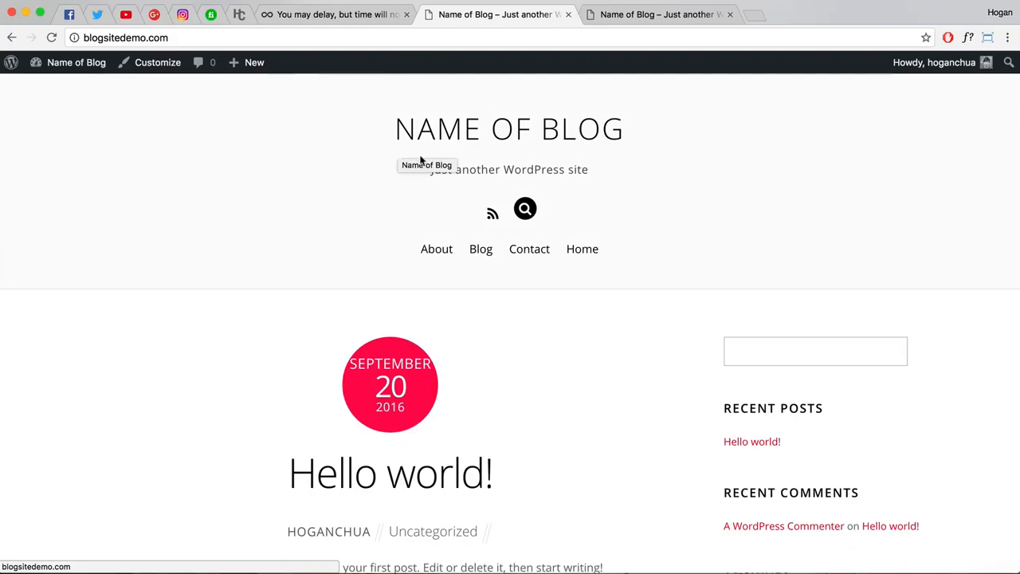
{"action": "left_click", "coordinate": [730, 14]}
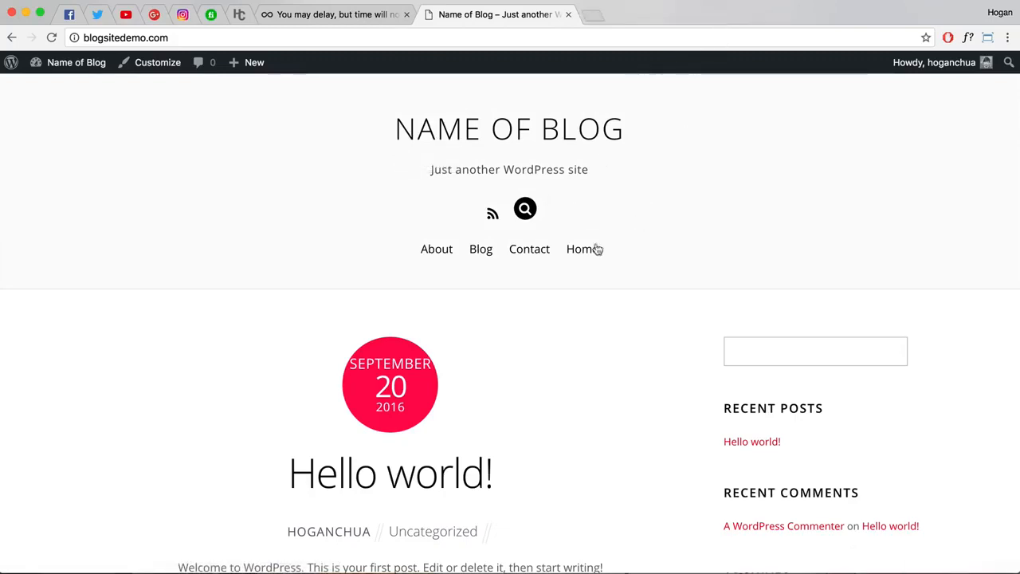
Open the Home menu page in a new tab, inspect its /home/ address, then return to the front page
{"action": "right_click", "coordinate": [587, 250]}
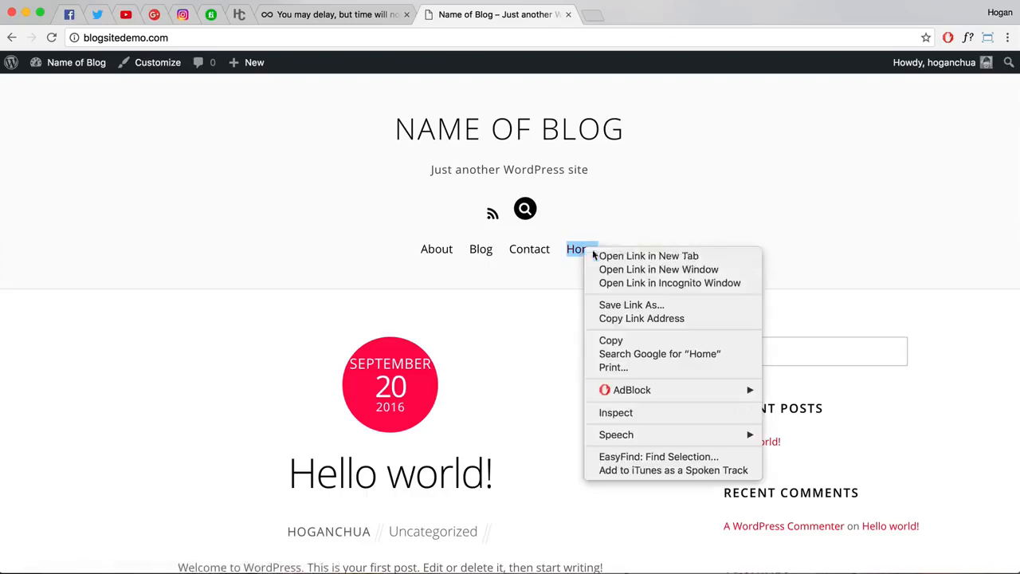
{"action": "left_click", "coordinate": [599, 256]}
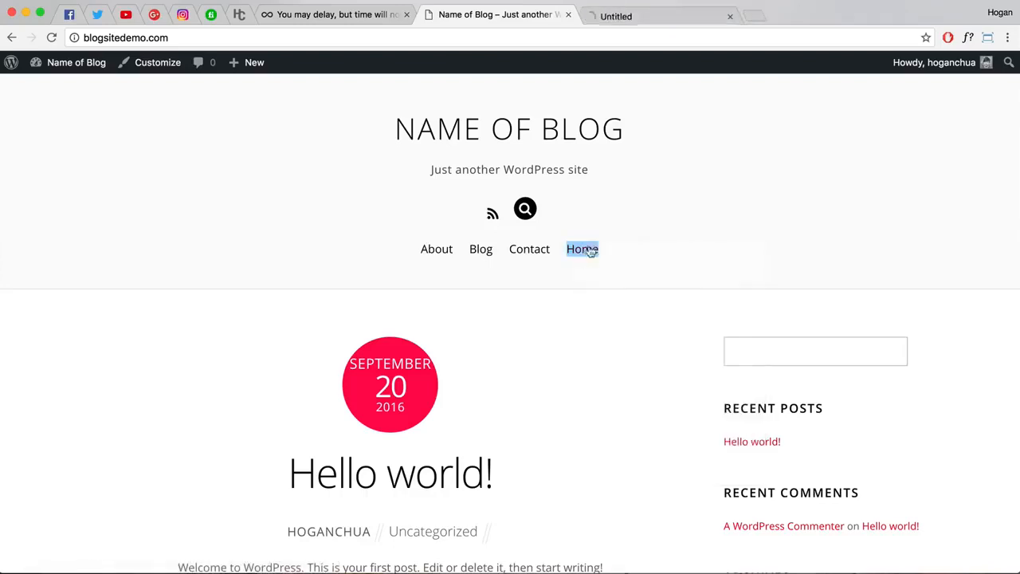
{"action": "left_click", "coordinate": [641, 18]}
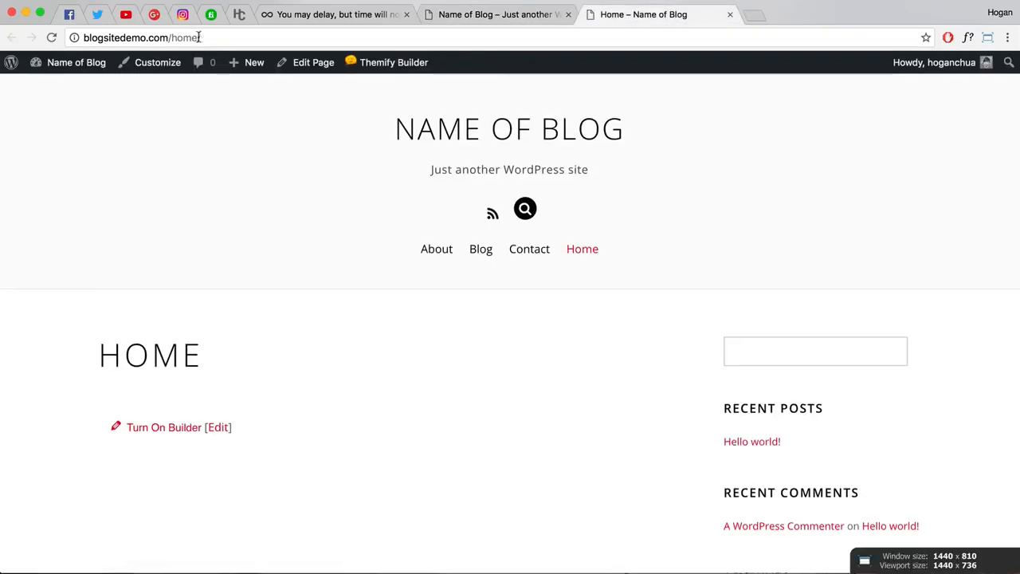
{"action": "left_click_drag", "start_coordinate": [201, 37], "coordinate": [168, 37]}
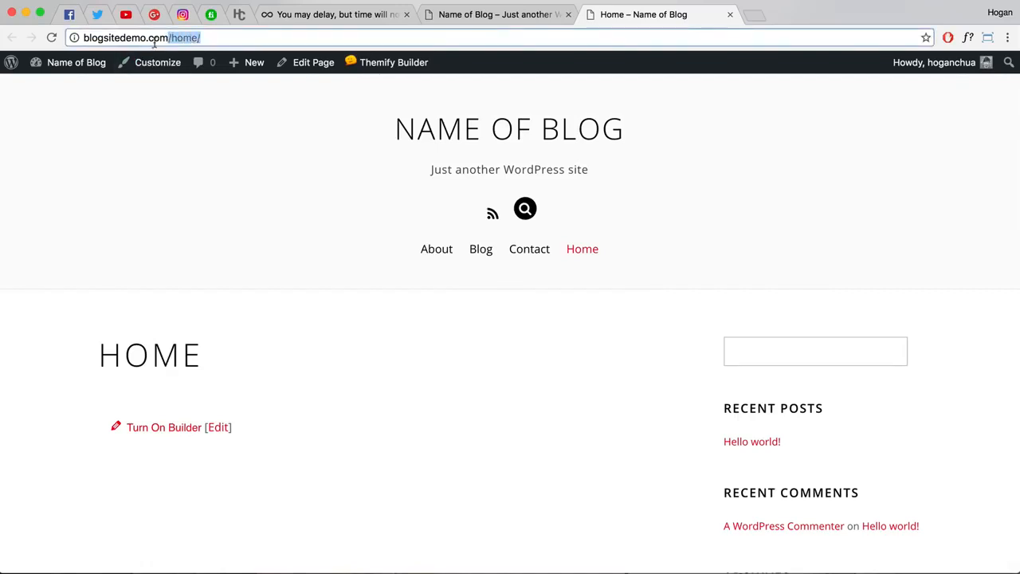
{"action": "left_click", "coordinate": [169, 38]}
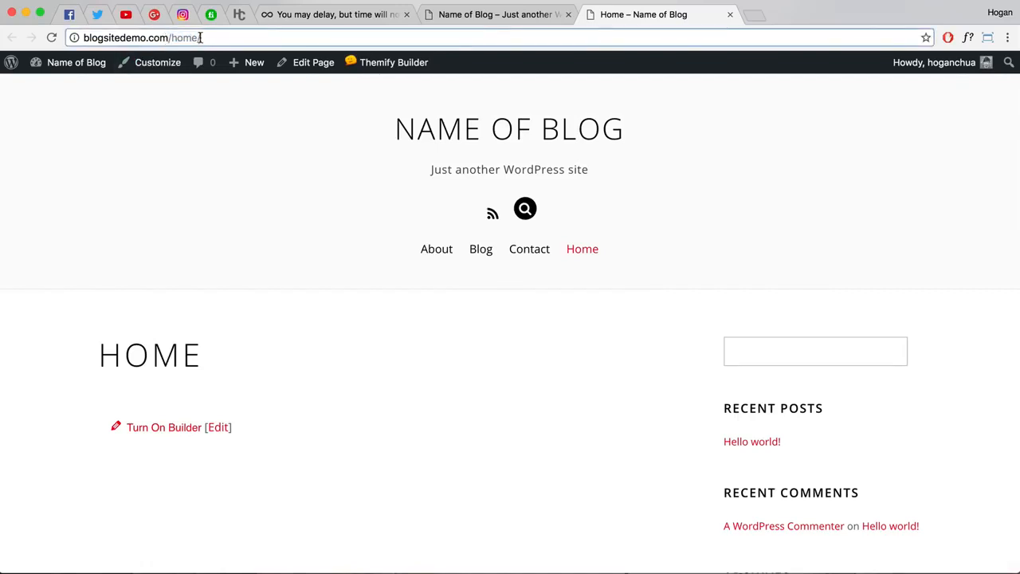
{"action": "left_click_drag", "start_coordinate": [204, 38], "coordinate": [83, 38]}
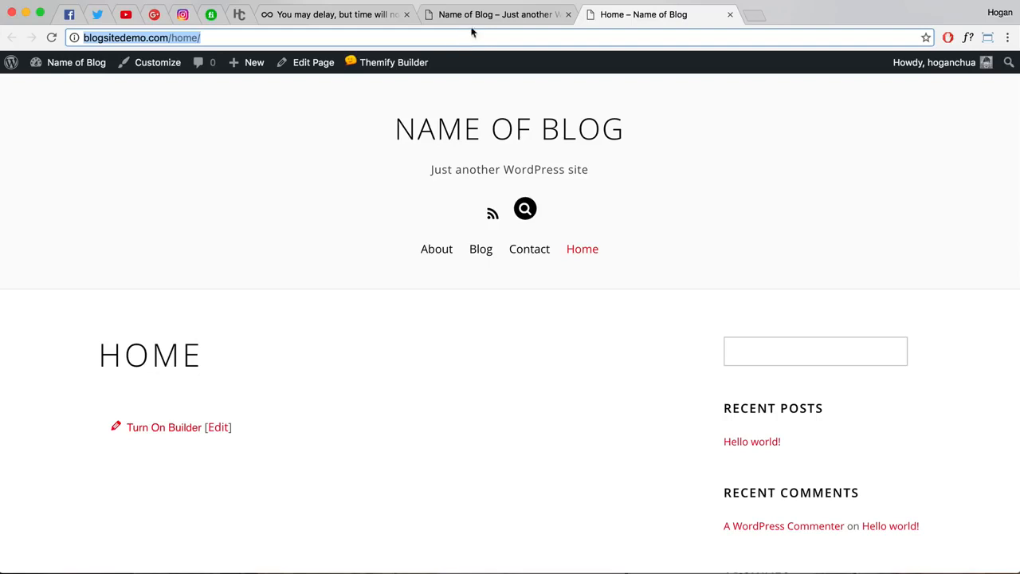
{"action": "left_click", "coordinate": [539, 16]}
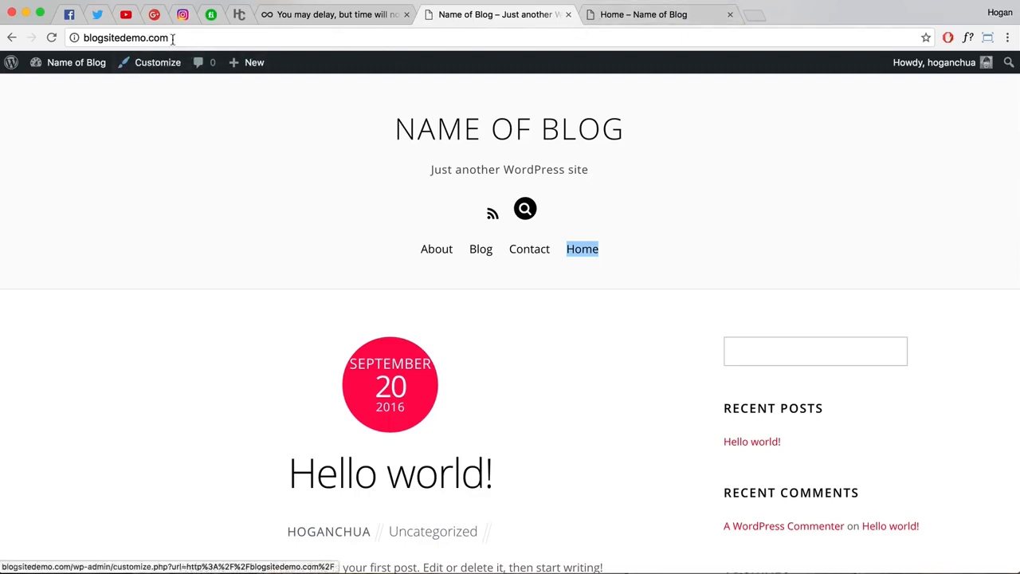
{"action": "left_click", "coordinate": [211, 329]}
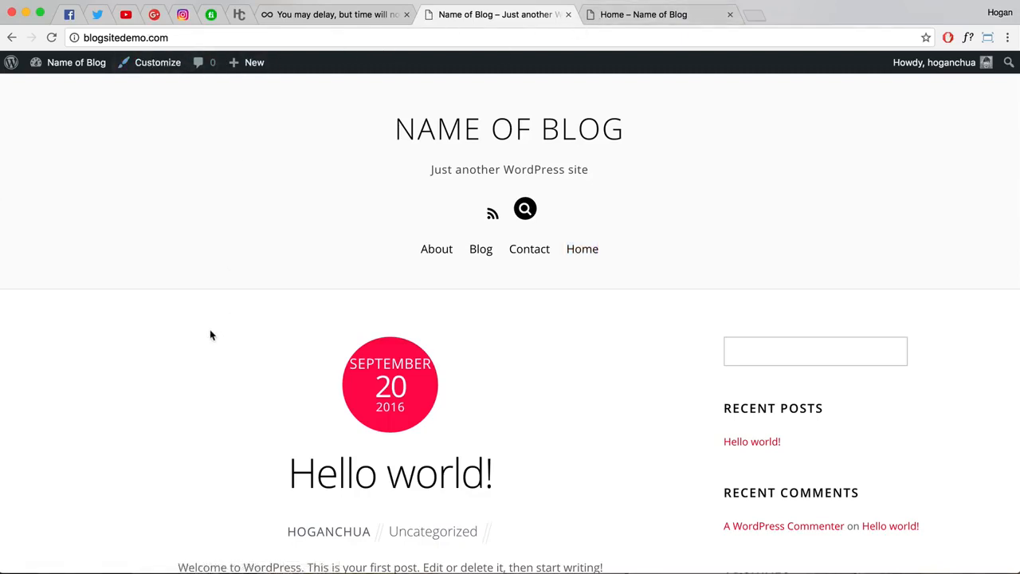
In the Customizer, set Front page displays to a static page 'Home', Save & Publish, and close
{"action": "left_click", "coordinate": [157, 66]}
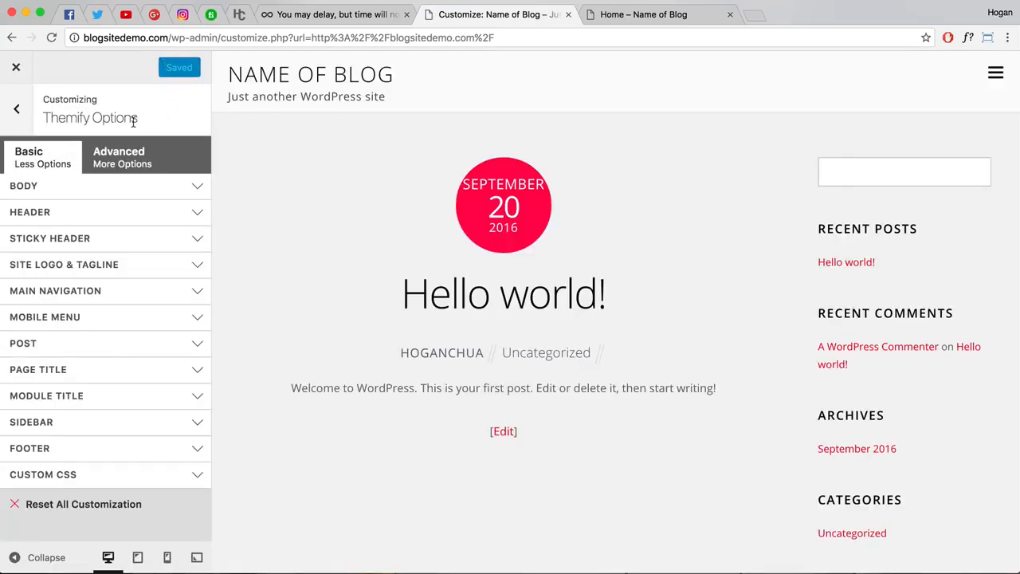
{"action": "left_click_drag", "start_coordinate": [139, 121], "coordinate": [18, 115]}
{"action": "left_click", "coordinate": [16, 110]}
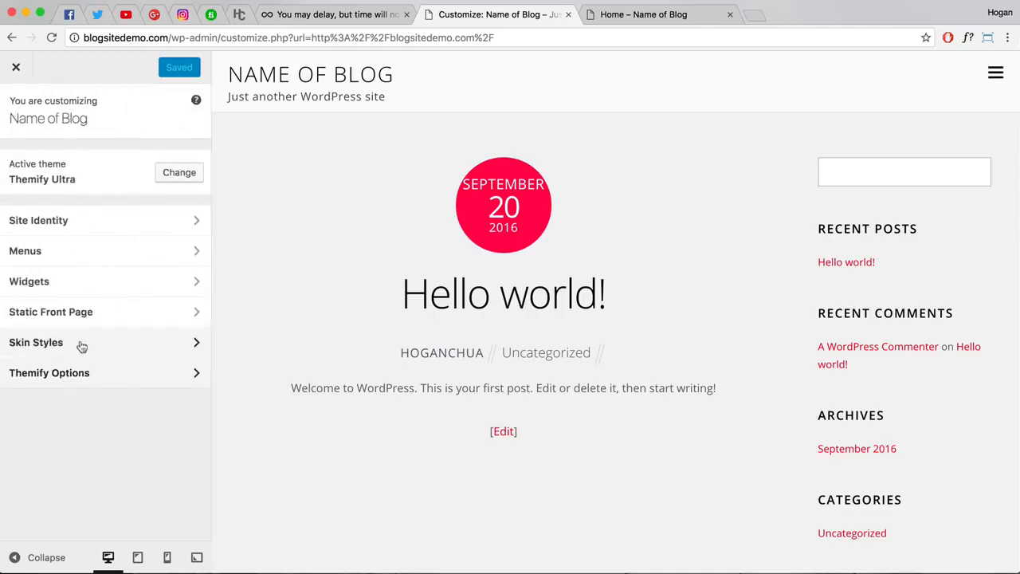
{"action": "left_click", "coordinate": [76, 316]}
{"action": "left_click", "coordinate": [44, 230]}
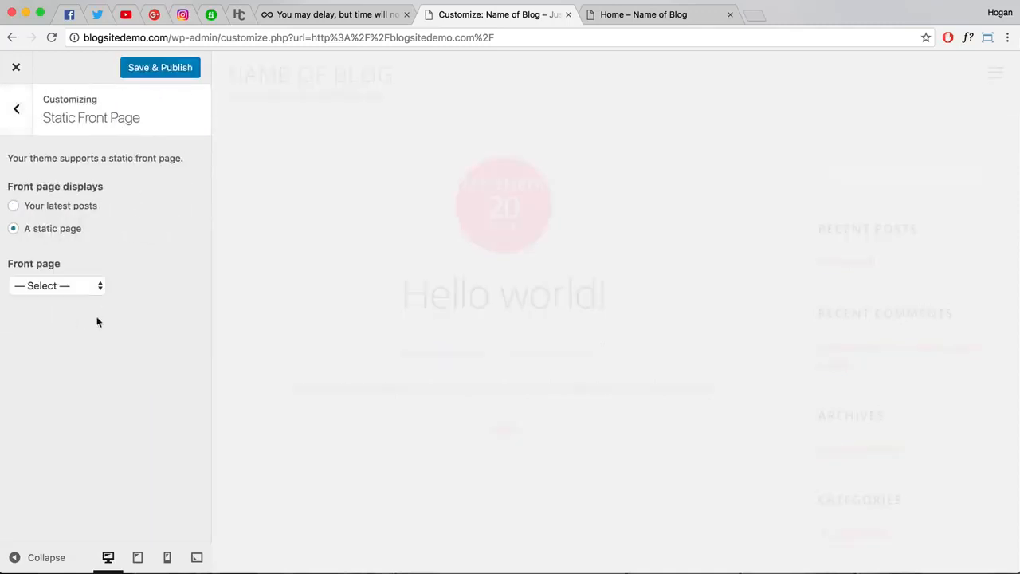
{"action": "left_click", "coordinate": [73, 286]}
{"action": "left_click", "coordinate": [52, 338]}
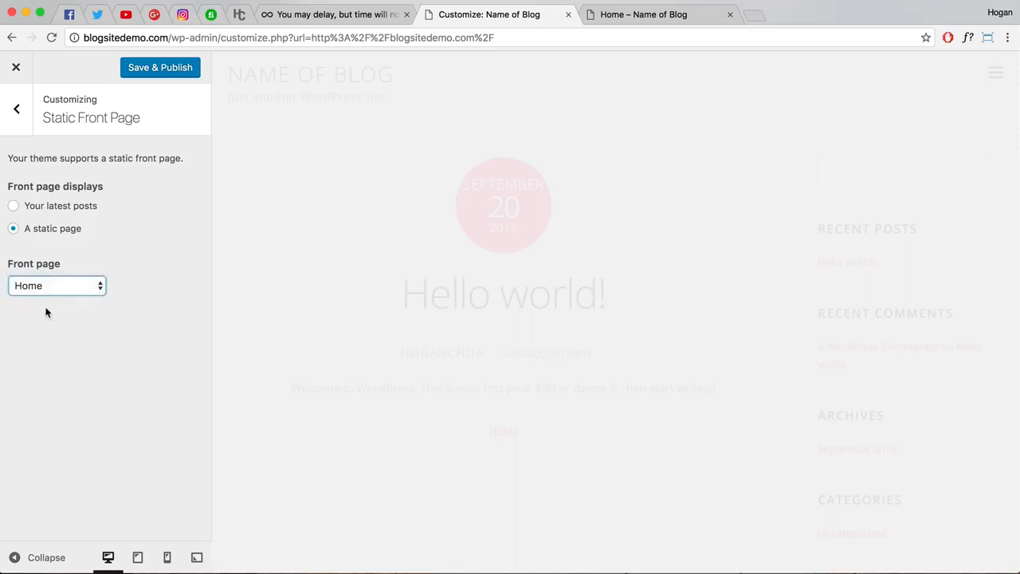
{"action": "left_click", "coordinate": [151, 68]}
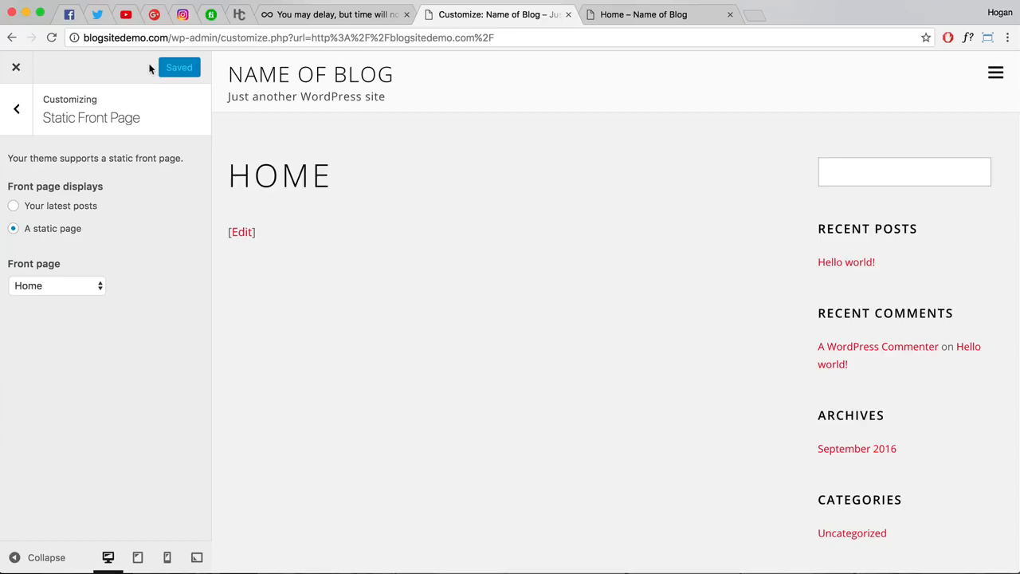
{"action": "left_click", "coordinate": [17, 69]}
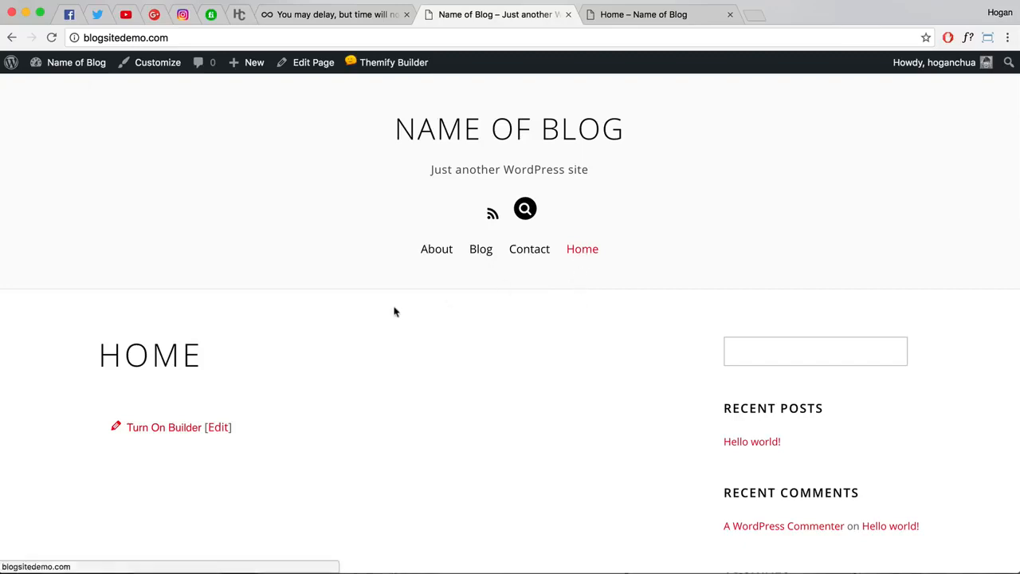
Close the separate 'Home – Name of Blog' tab, keeping the root front page showing the empty HOME page
{"action": "left_click_drag", "start_coordinate": [203, 357], "coordinate": [100, 359]}
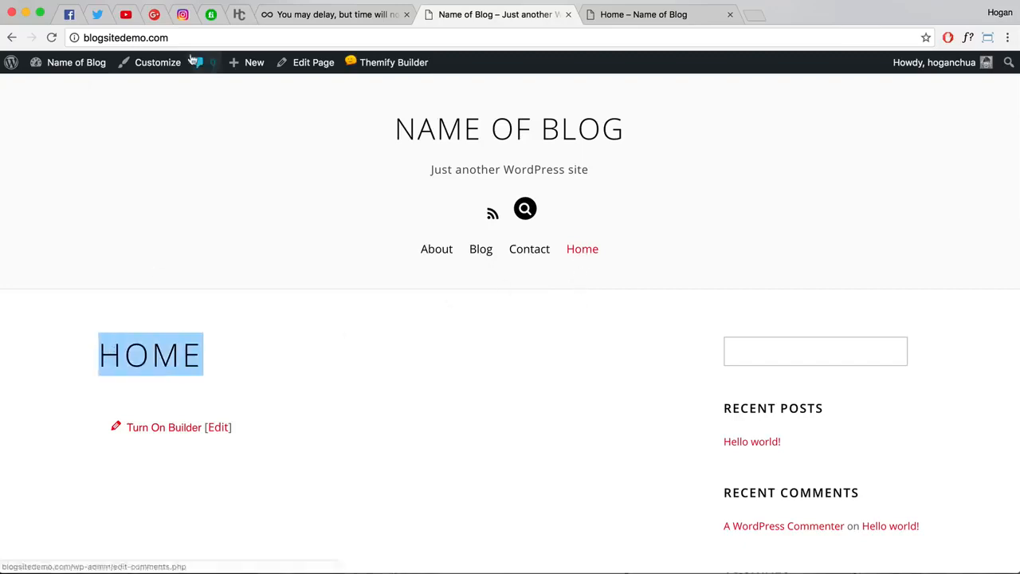
{"action": "left_click", "coordinate": [83, 40]}
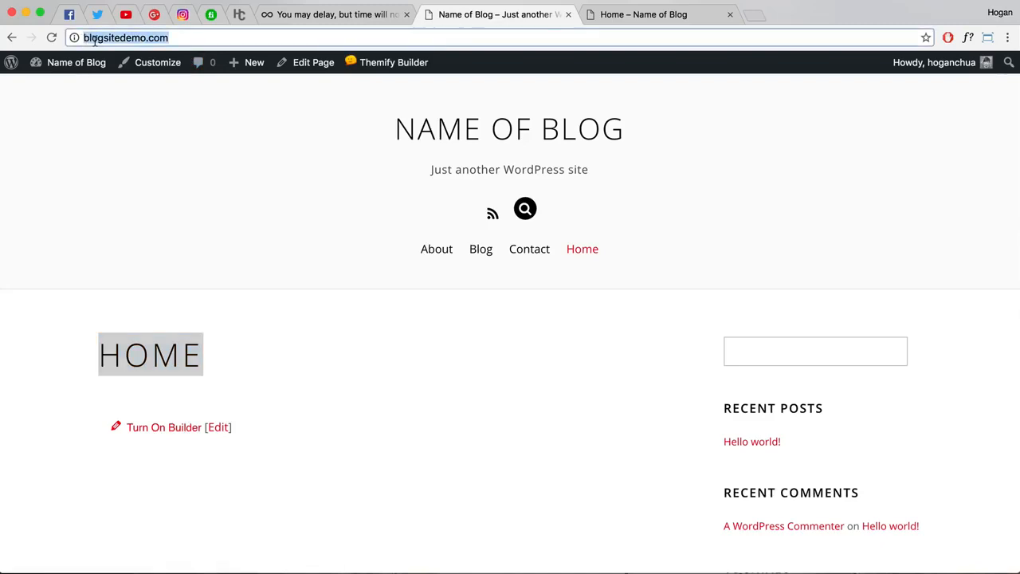
{"action": "left_click", "coordinate": [184, 38]}
{"action": "left_click", "coordinate": [664, 22]}
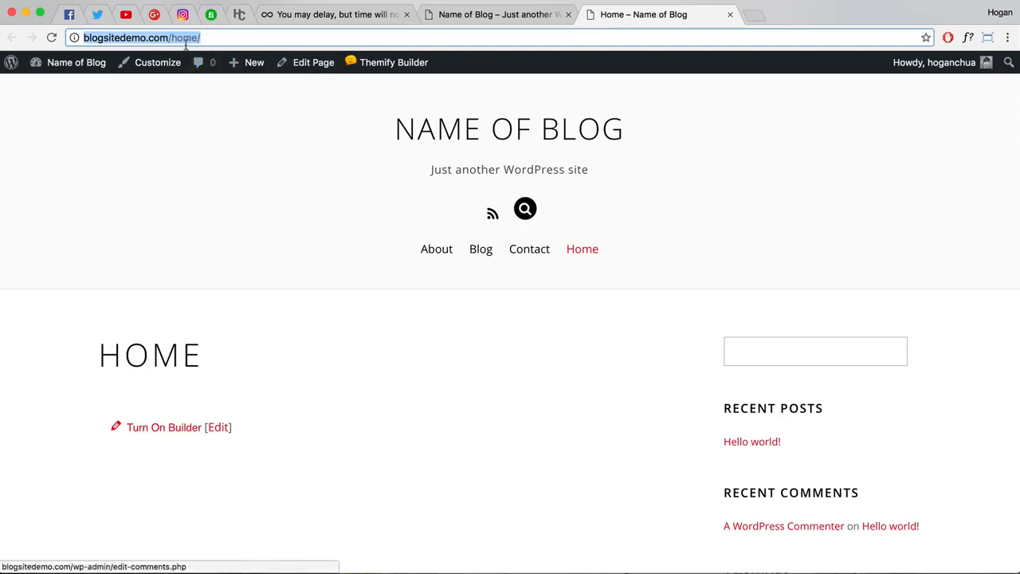
{"action": "left_click", "coordinate": [731, 15]}
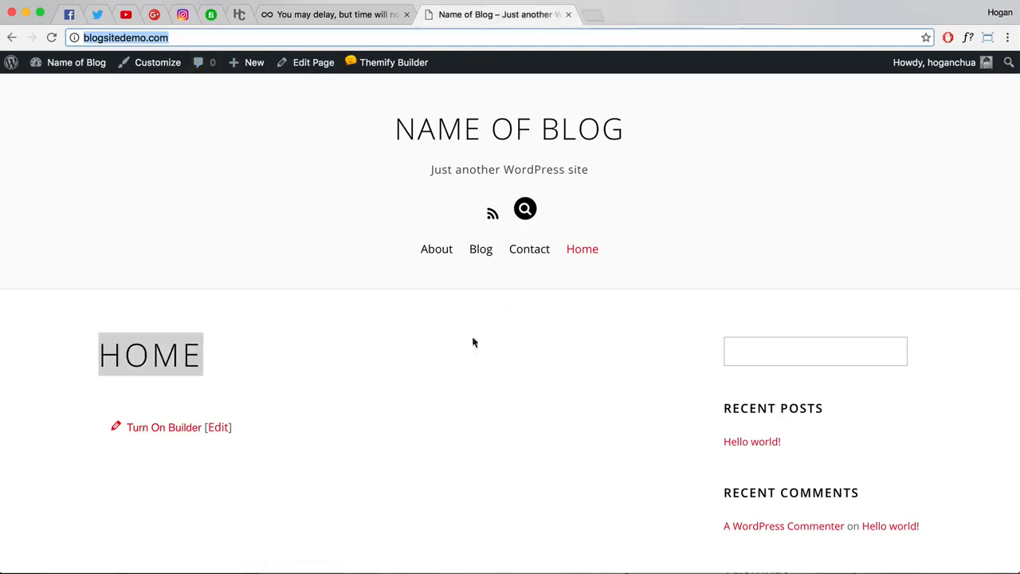
{"action": "left_click", "coordinate": [429, 351]}
{"action": "mouse_move", "coordinate": [380, 68]}
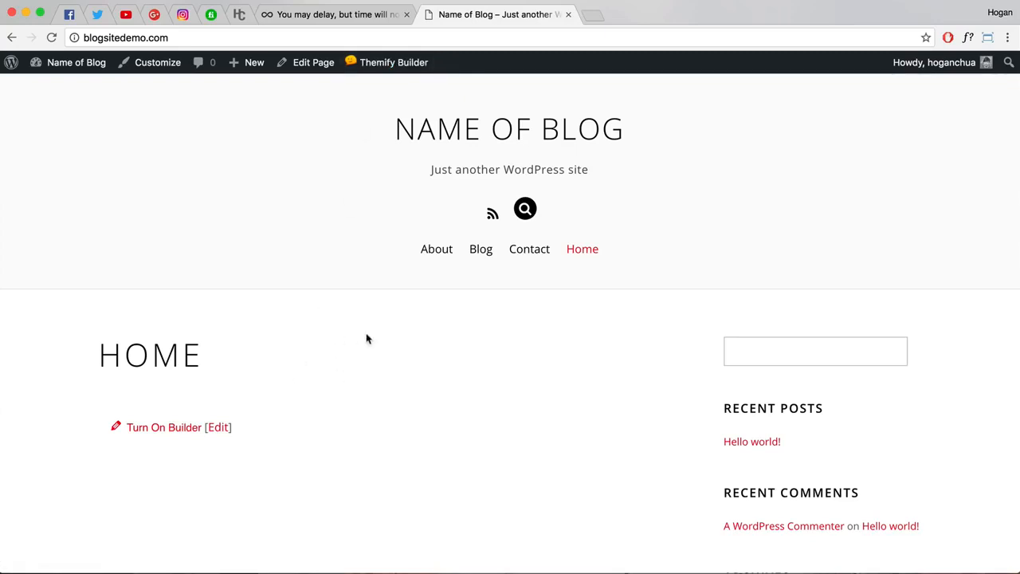
{"action": "scroll", "coordinate": [390, 326], "scroll_direction": "down", "scroll_amount": 3}
{"action": "scroll", "coordinate": [390, 335], "scroll_direction": "up", "scroll_amount": 3}
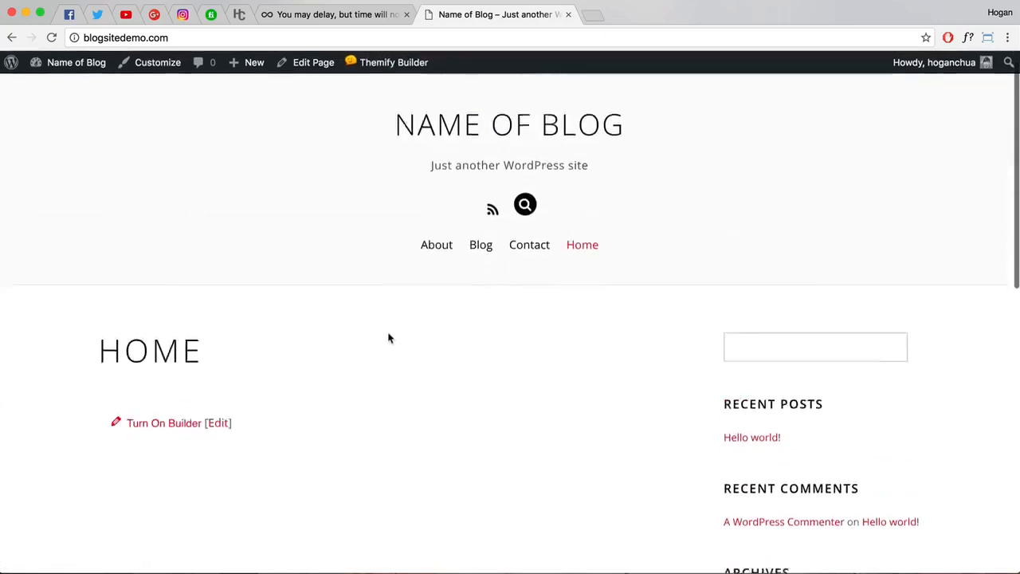
{"action": "scroll", "coordinate": [389, 336], "scroll_direction": "down", "scroll_amount": 4}
{"action": "scroll", "coordinate": [389, 338], "scroll_direction": "up", "scroll_amount": 3}
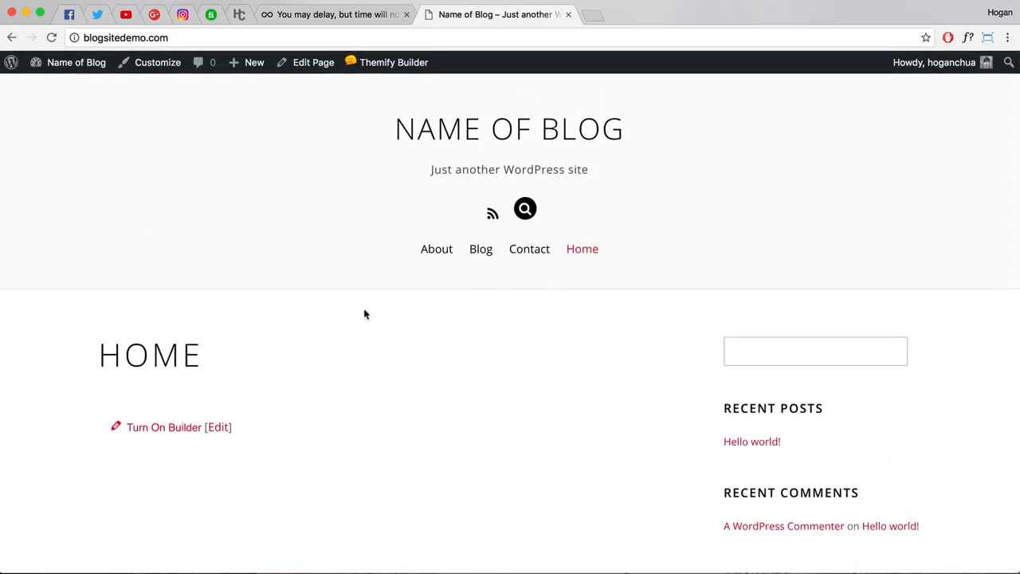
Go to the dashboard and open the Themify Ultra theme settings
{"action": "mouse_move", "coordinate": [76, 70]}
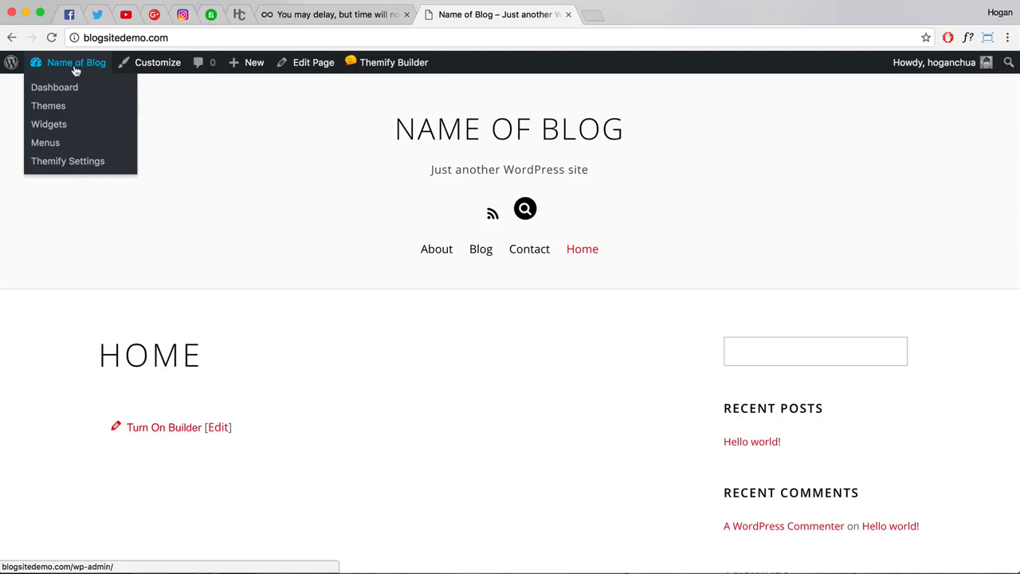
{"action": "left_click", "coordinate": [67, 90]}
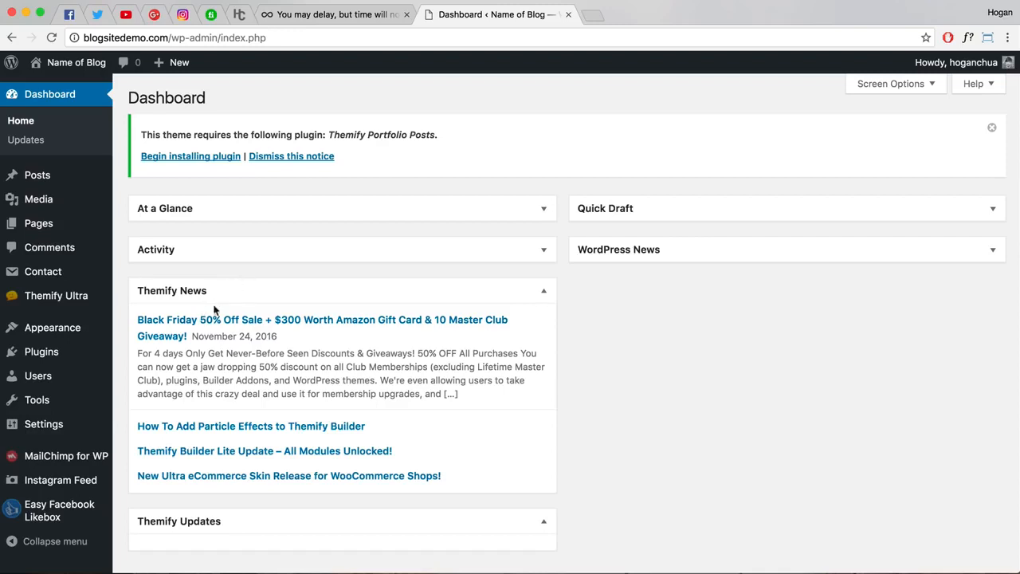
{"action": "mouse_move", "coordinate": [68, 301]}
{"action": "left_click", "coordinate": [140, 298]}
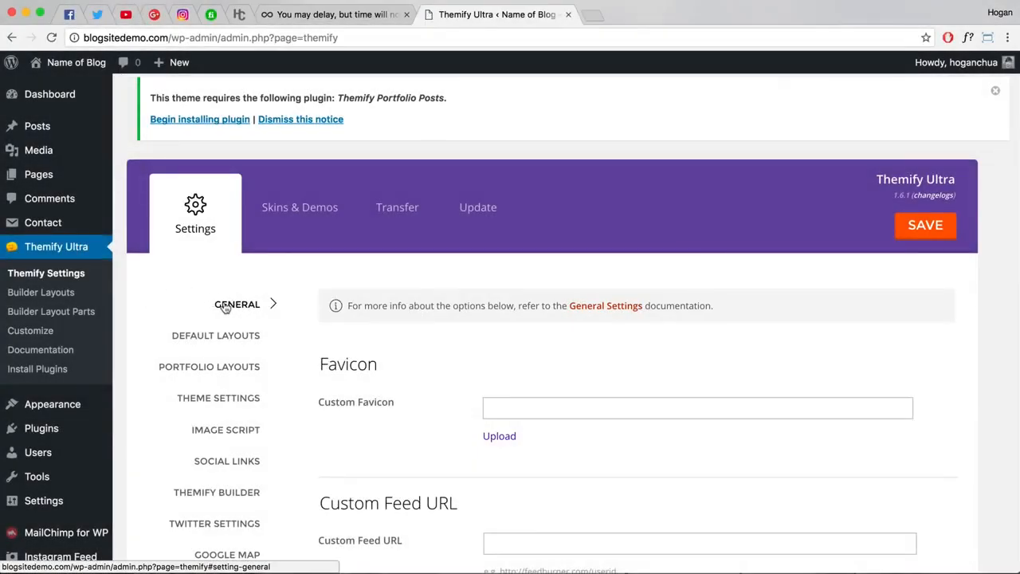
{"action": "scroll", "coordinate": [491, 333], "scroll_direction": "down", "scroll_amount": 20}
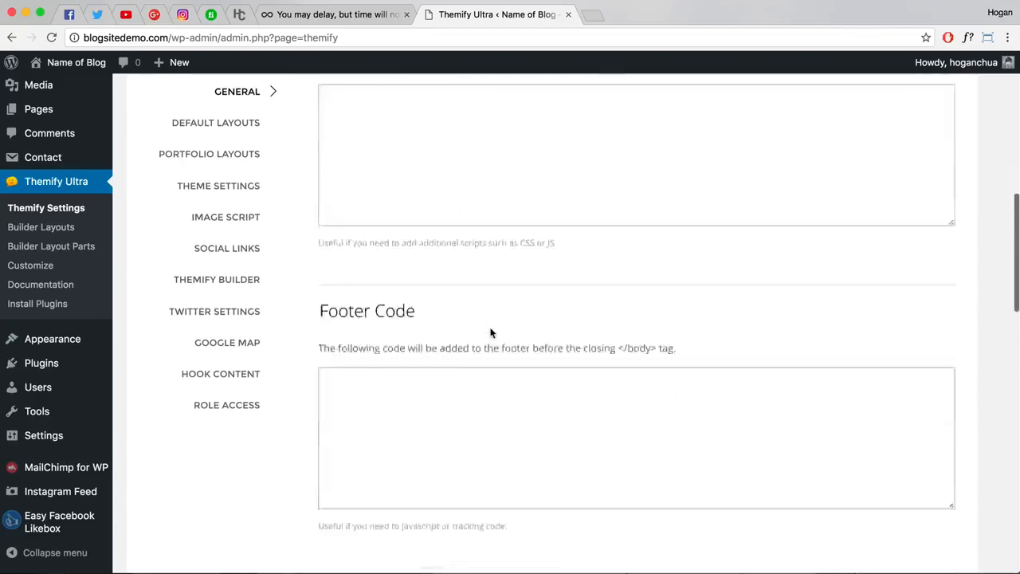
{"action": "scroll", "coordinate": [485, 333], "scroll_direction": "up", "scroll_amount": 2}
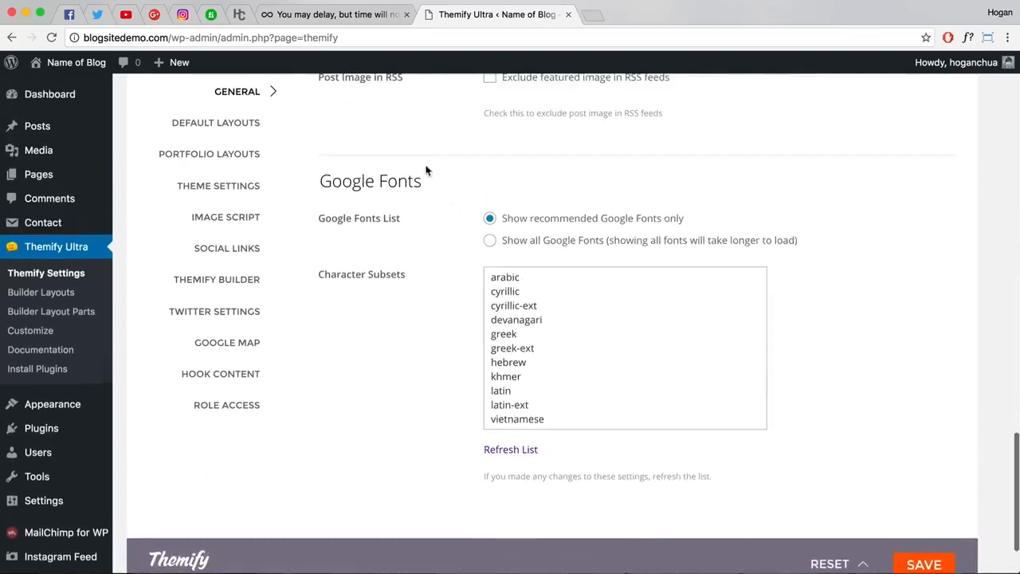
Make all Google Fonts available to the theme
{"action": "left_click_drag", "start_coordinate": [431, 181], "coordinate": [317, 183]}
{"action": "left_click", "coordinate": [448, 190]}
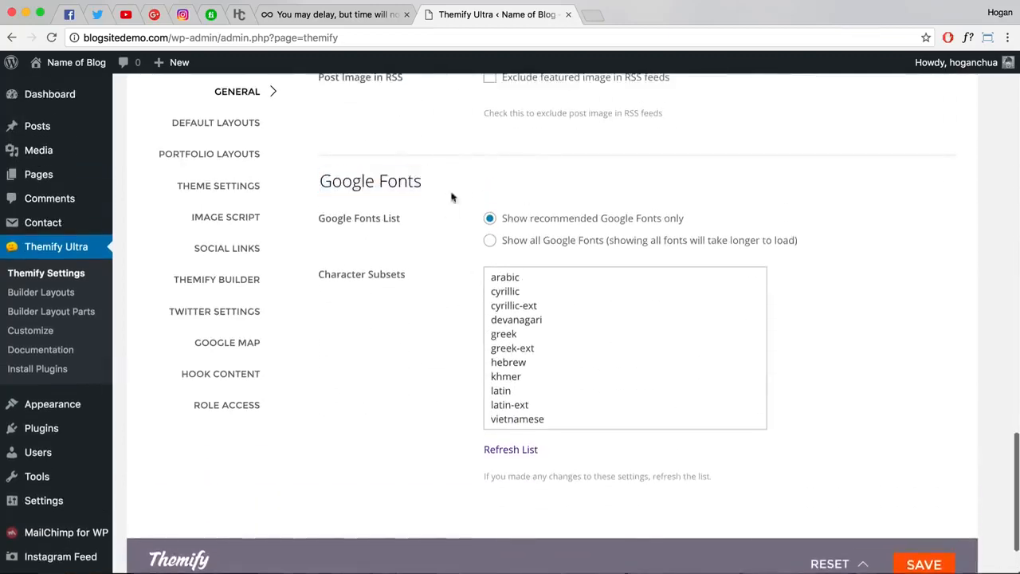
{"action": "left_click", "coordinate": [490, 242]}
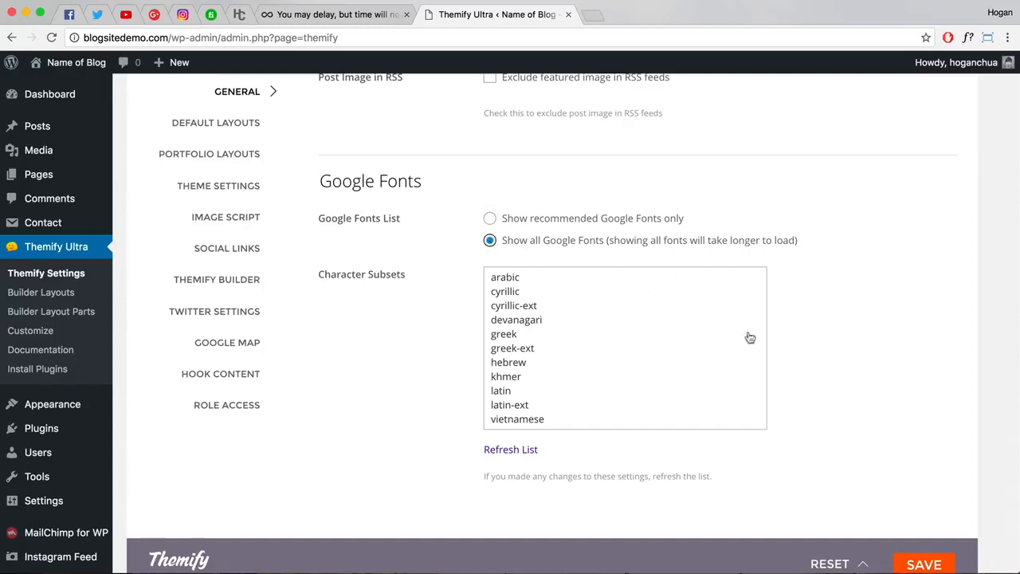
{"action": "scroll", "coordinate": [773, 350], "scroll_direction": "down", "scroll_amount": 2}
{"action": "left_click", "coordinate": [524, 319]}
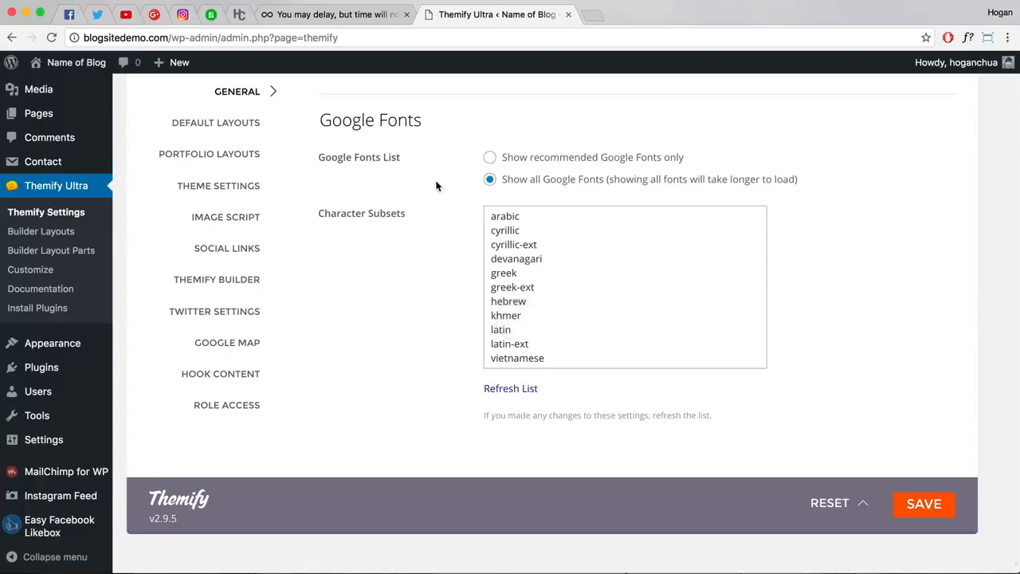
{"action": "scroll", "coordinate": [436, 185], "scroll_direction": "up", "scroll_amount": 15}
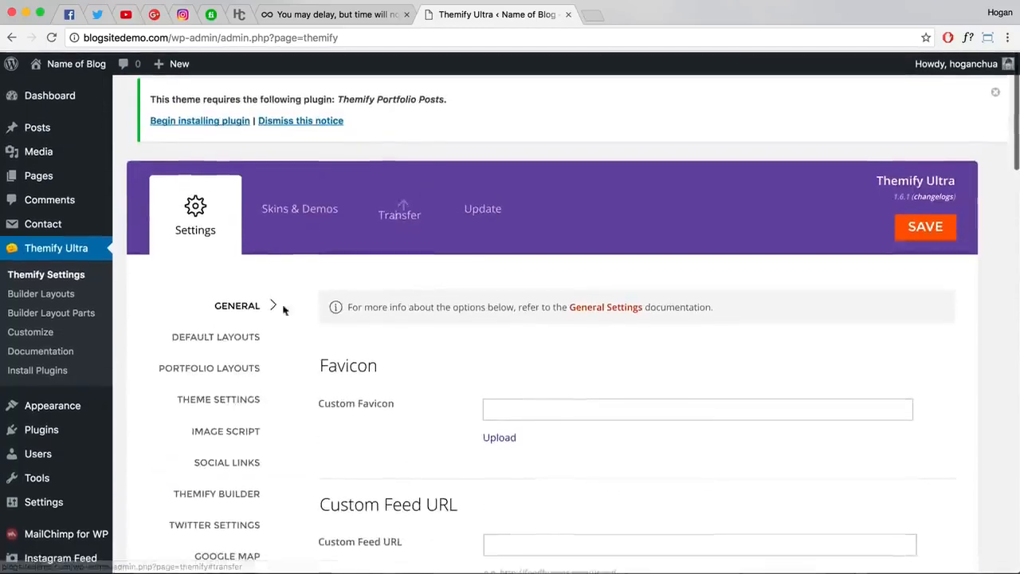
Review the Default Layouts section: archive post, single post and page layout settings
{"action": "left_click", "coordinate": [221, 340]}
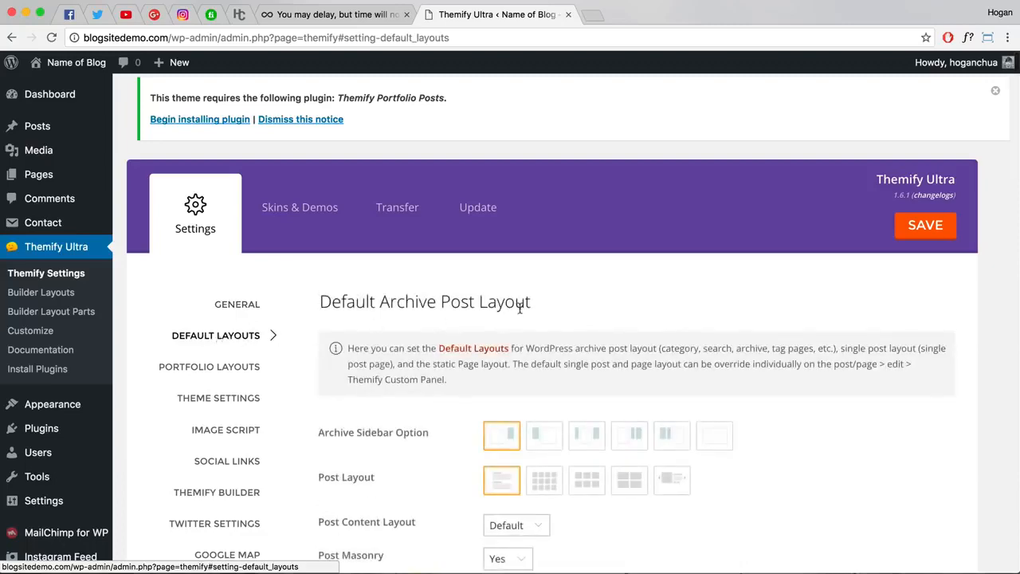
{"action": "left_click_drag", "start_coordinate": [541, 309], "coordinate": [319, 301]}
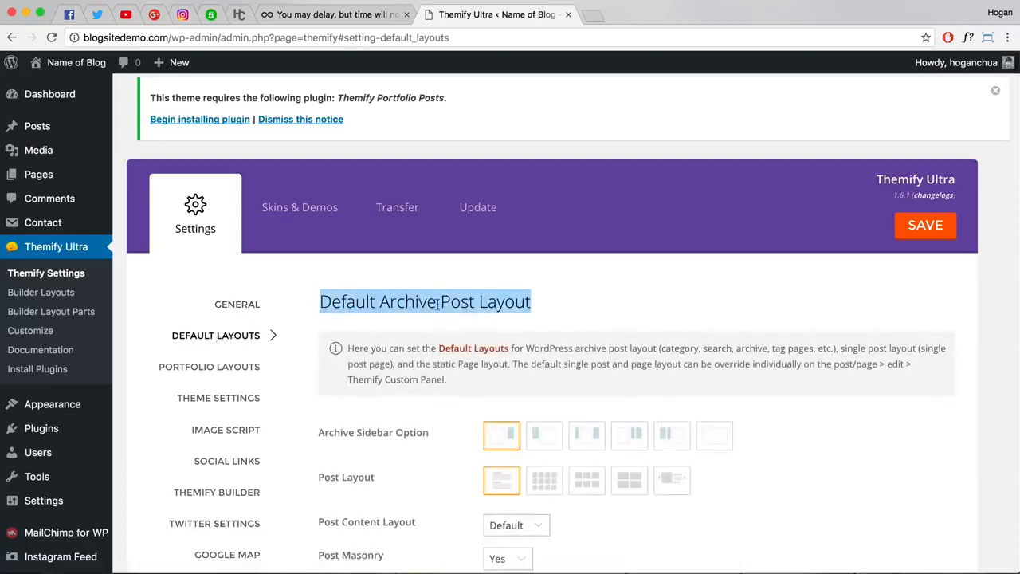
{"action": "scroll", "coordinate": [441, 305], "scroll_direction": "down", "scroll_amount": 15}
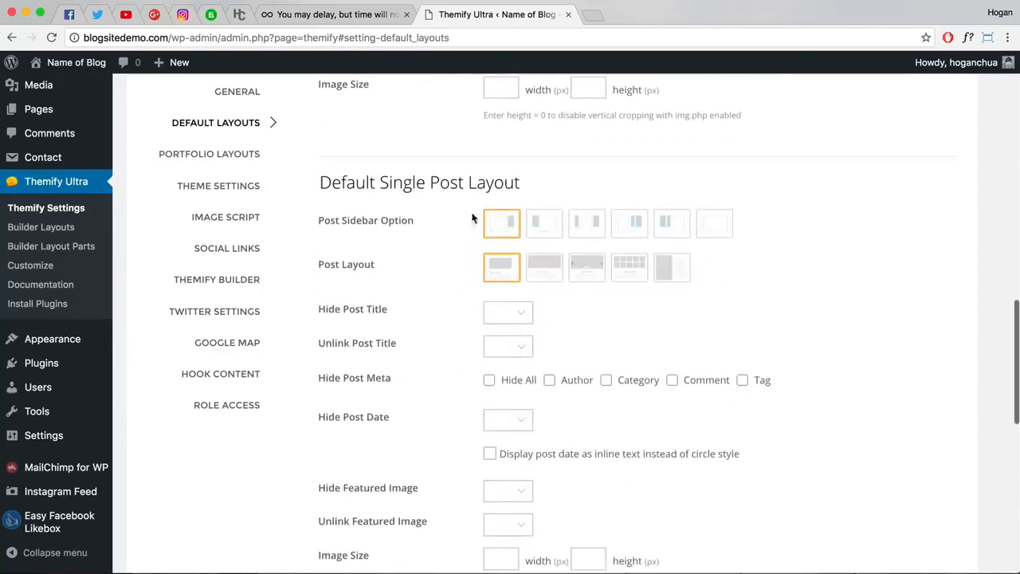
{"action": "left_click_drag", "start_coordinate": [521, 183], "coordinate": [316, 182]}
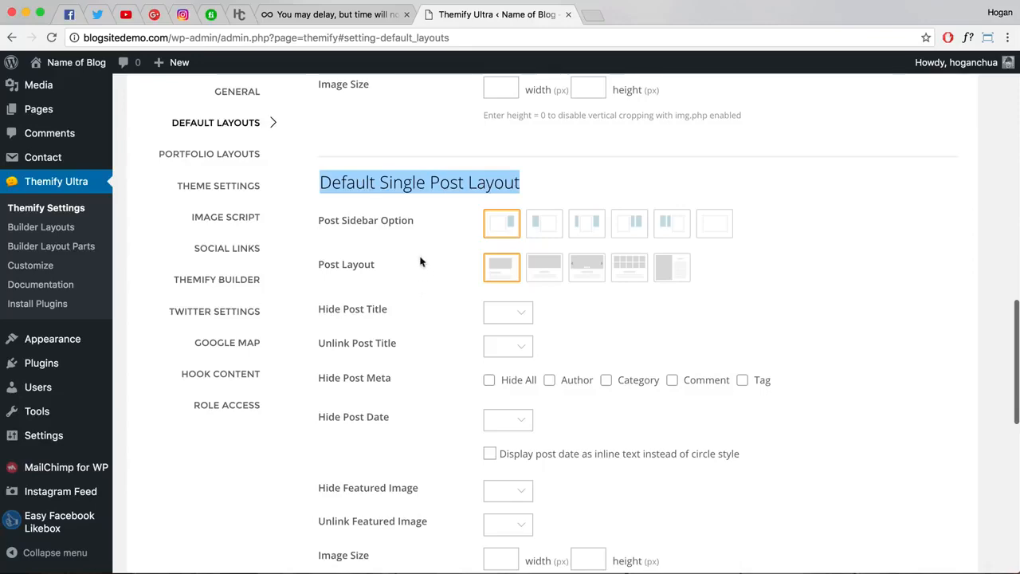
{"action": "scroll", "coordinate": [423, 257], "scroll_direction": "down", "scroll_amount": 3}
{"action": "scroll", "coordinate": [422, 257], "scroll_direction": "down", "scroll_amount": 5}
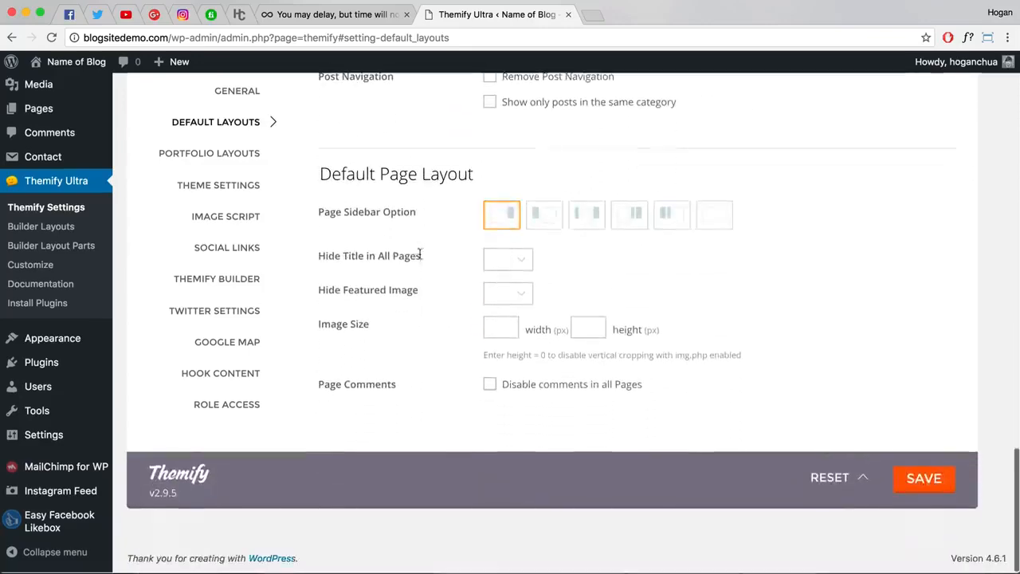
{"action": "left_click_drag", "start_coordinate": [475, 179], "coordinate": [325, 175]}
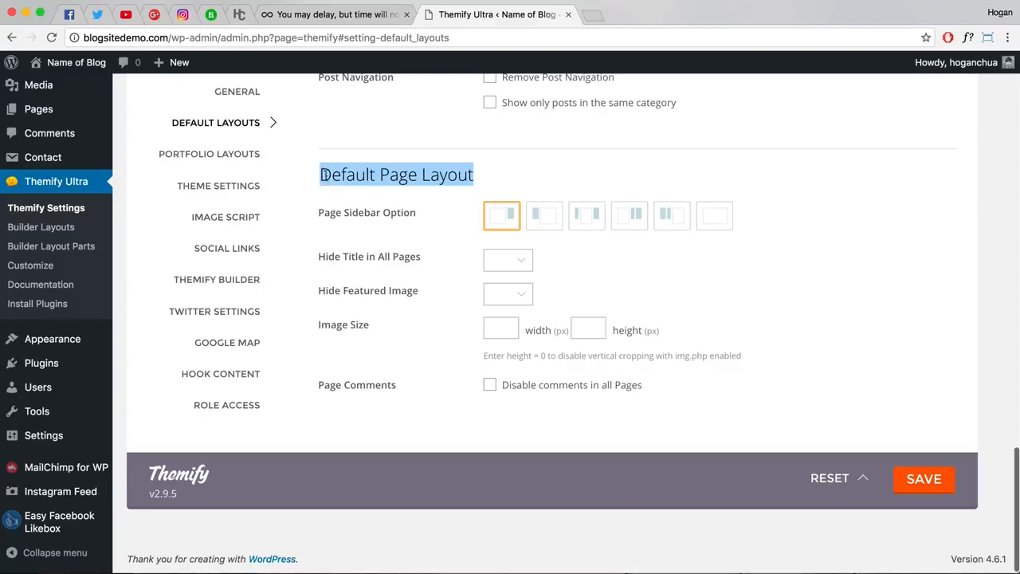
{"action": "left_click", "coordinate": [383, 172]}
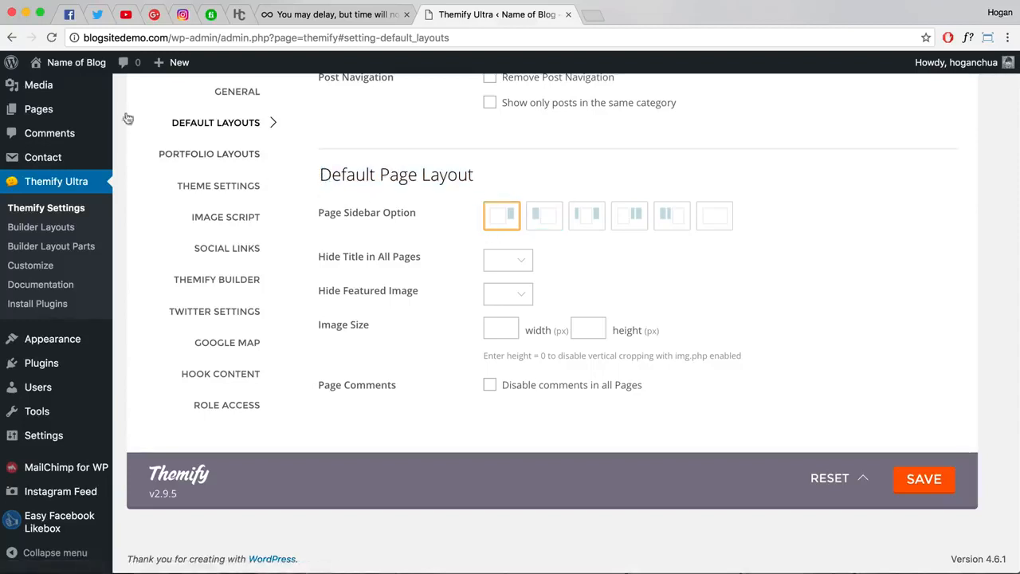
Open the live site in a new tab, review the HOME page, then return to Themify settings
{"action": "mouse_move", "coordinate": [33, 64]}
{"action": "right_click", "coordinate": [54, 93]}
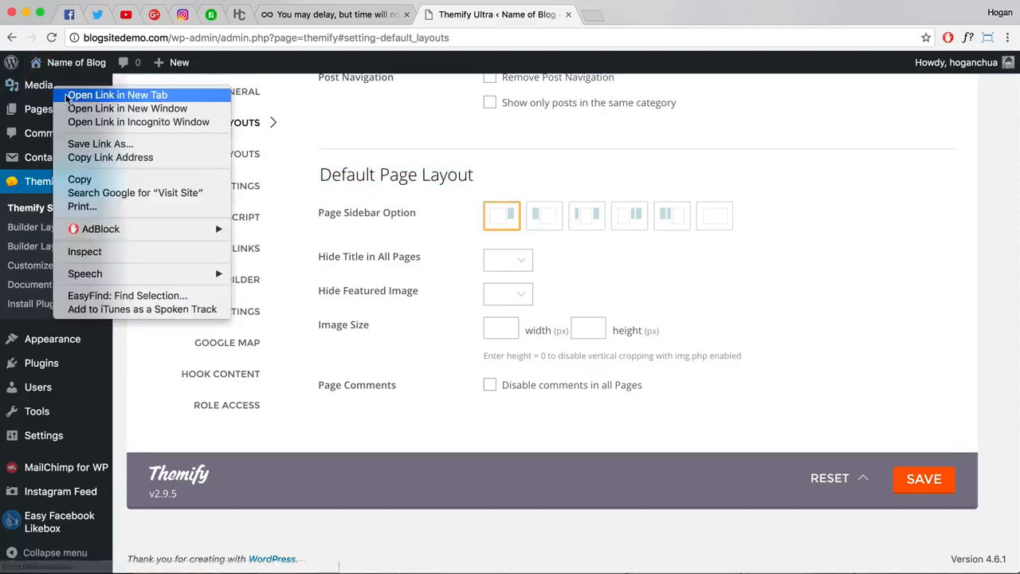
{"action": "left_click", "coordinate": [76, 96]}
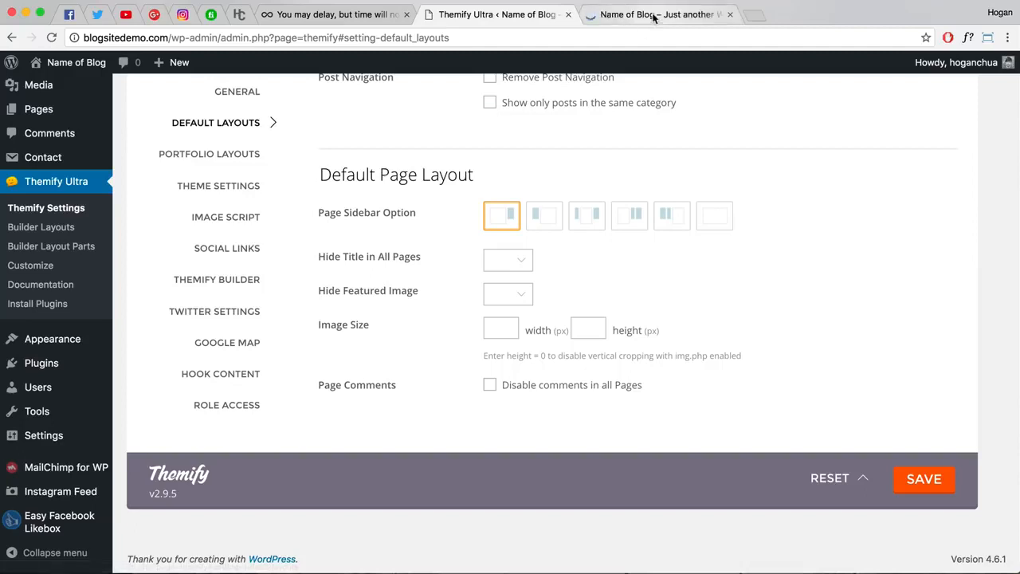
{"action": "left_click", "coordinate": [653, 16]}
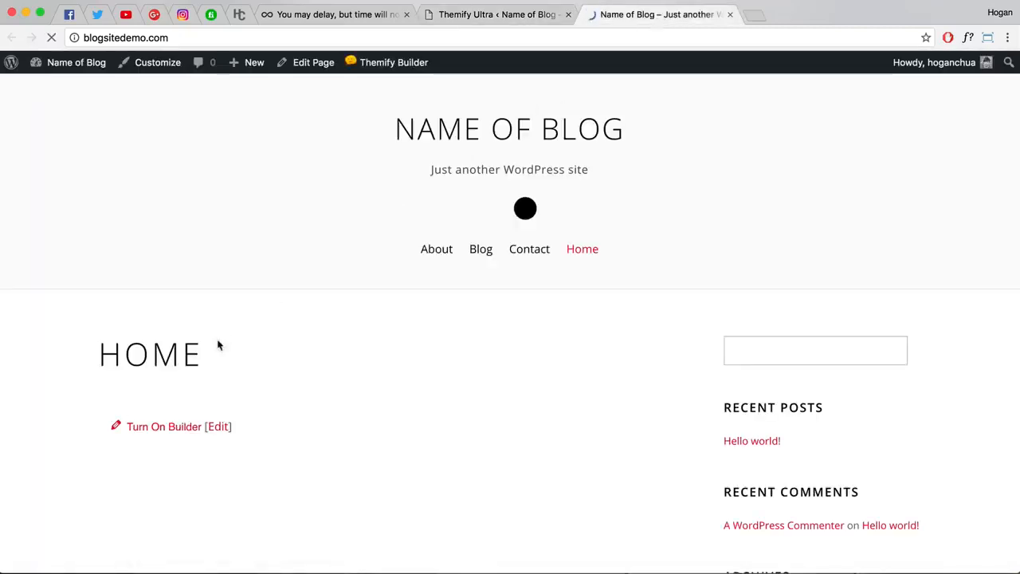
{"action": "scroll", "coordinate": [415, 350], "scroll_direction": "down", "scroll_amount": 2}
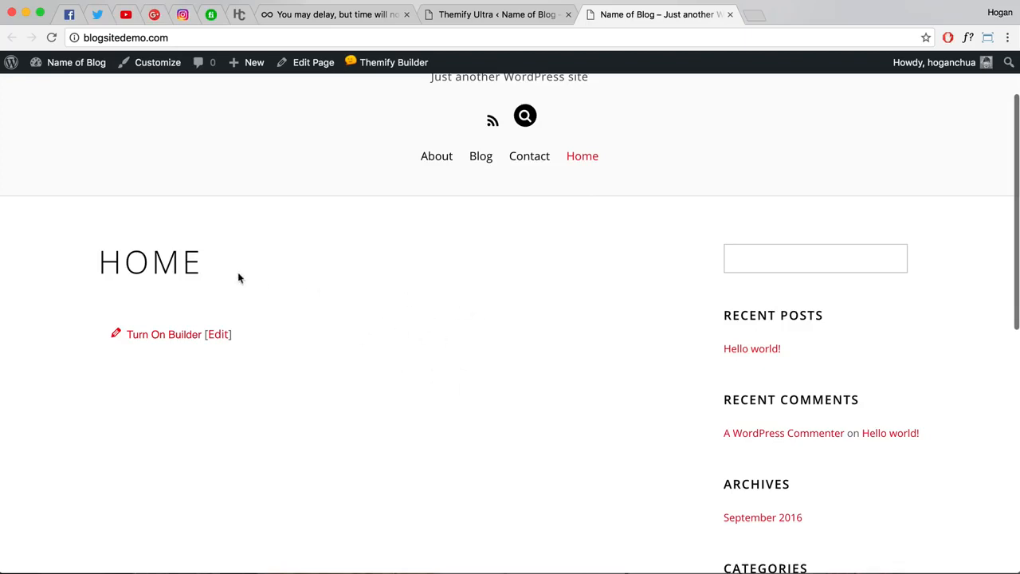
{"action": "left_click_drag", "start_coordinate": [238, 277], "coordinate": [97, 265]}
{"action": "scroll", "coordinate": [500, 295], "scroll_direction": "down", "scroll_amount": 1}
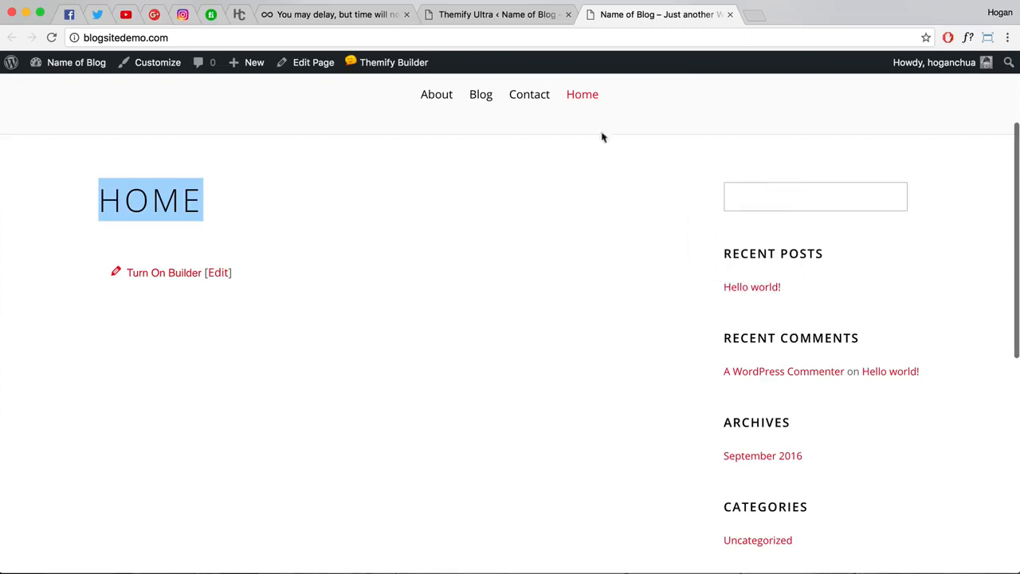
{"action": "left_click", "coordinate": [483, 14]}
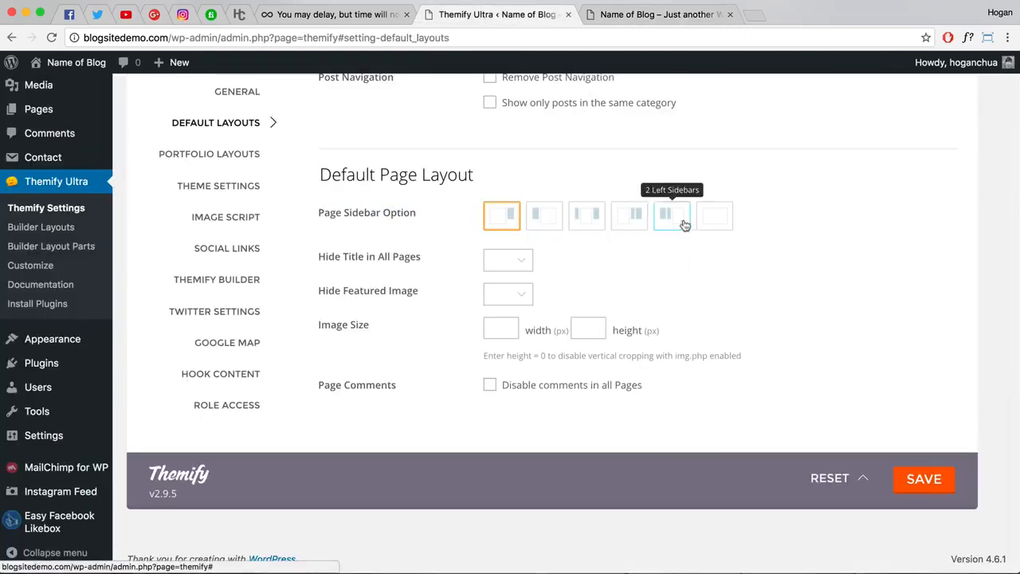
Set the default page layout to No Sidebar, Hide Title Yes, comments disabled, and save
{"action": "left_click", "coordinate": [711, 221]}
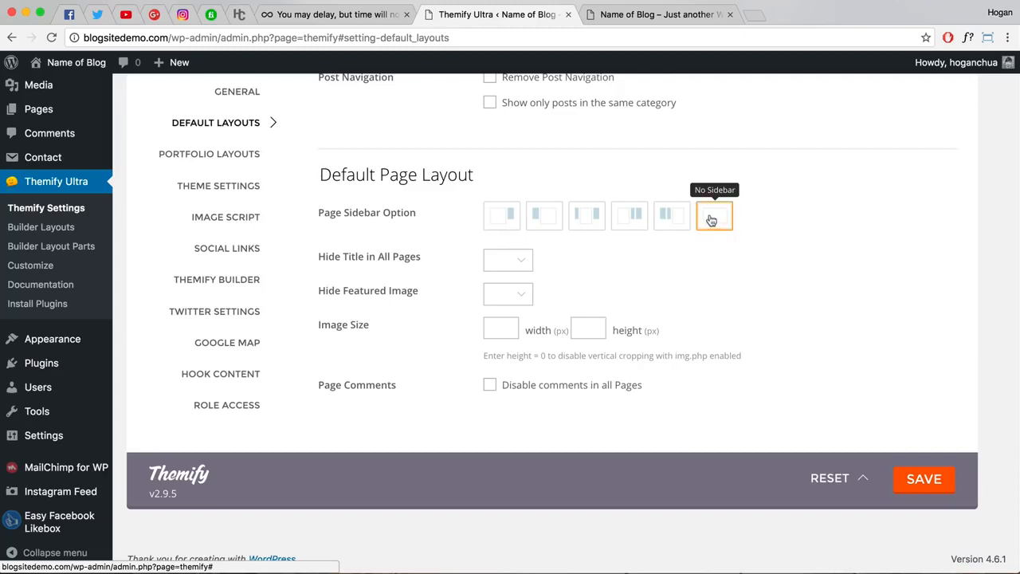
{"action": "left_click_drag", "start_coordinate": [421, 256], "coordinate": [316, 257]}
{"action": "left_click", "coordinate": [316, 257]}
{"action": "left_click", "coordinate": [518, 263]}
{"action": "left_click", "coordinate": [514, 272]}
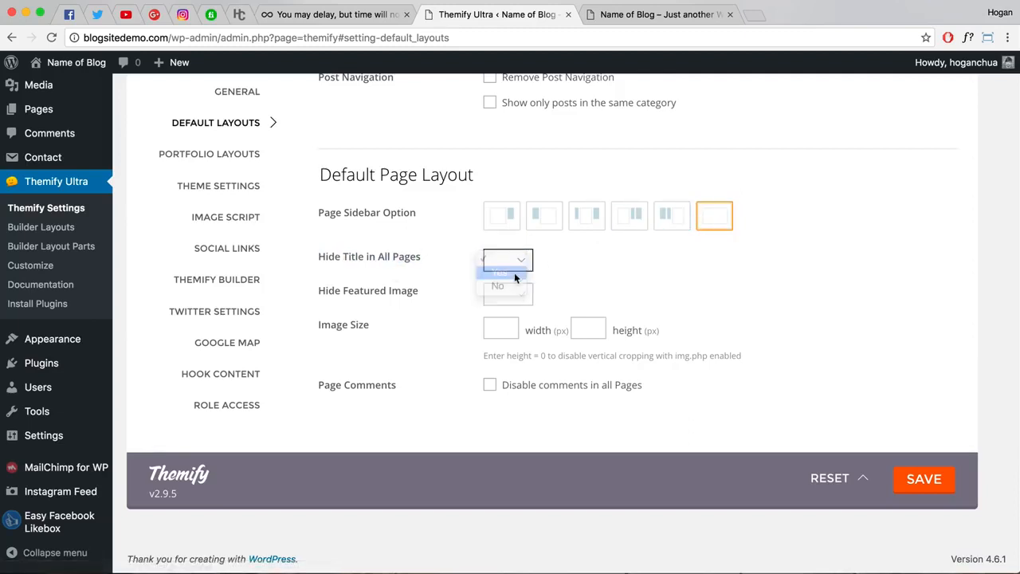
{"action": "left_click_drag", "start_coordinate": [395, 387], "coordinate": [325, 385]}
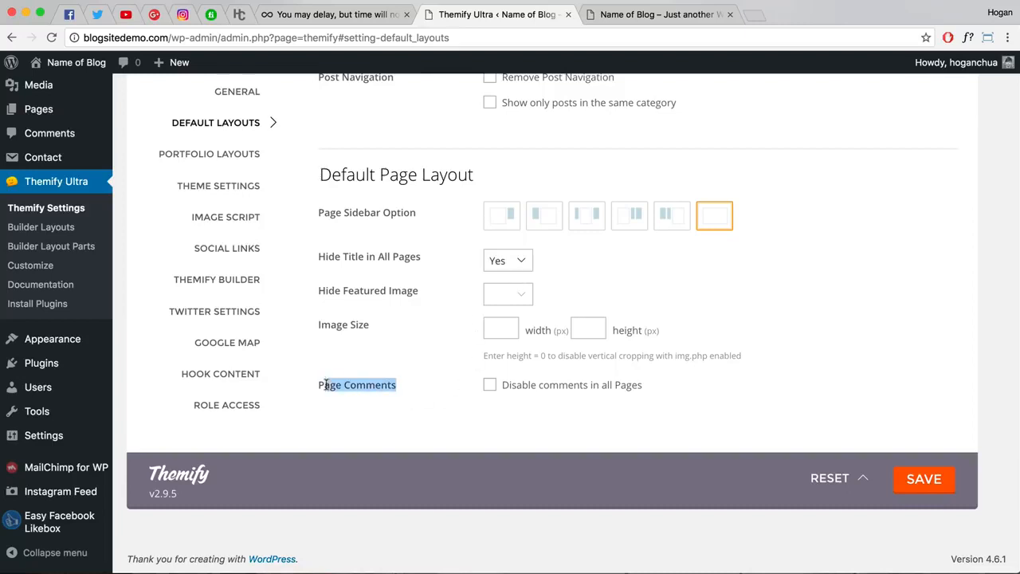
{"action": "left_click", "coordinate": [490, 389]}
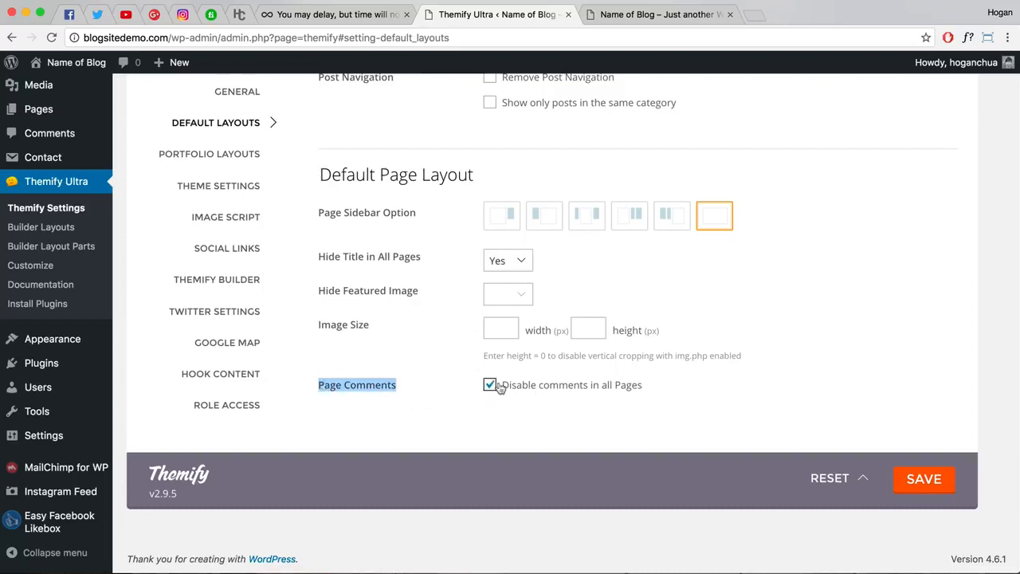
{"action": "left_click", "coordinate": [922, 477]}
Reload the front page to confirm the changes, then return to Themify settings
{"action": "left_click", "coordinate": [653, 14]}
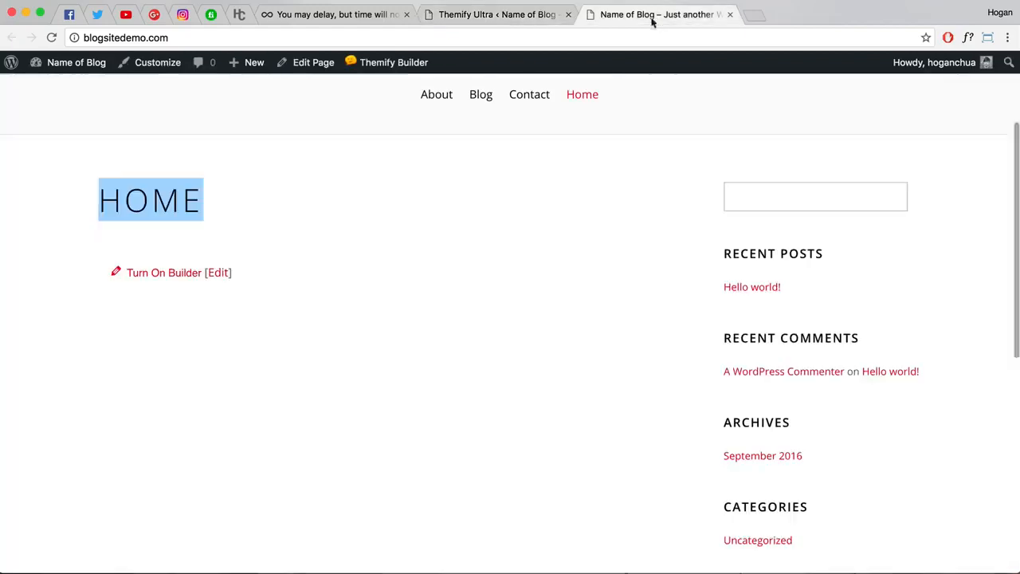
{"action": "left_click", "coordinate": [51, 38]}
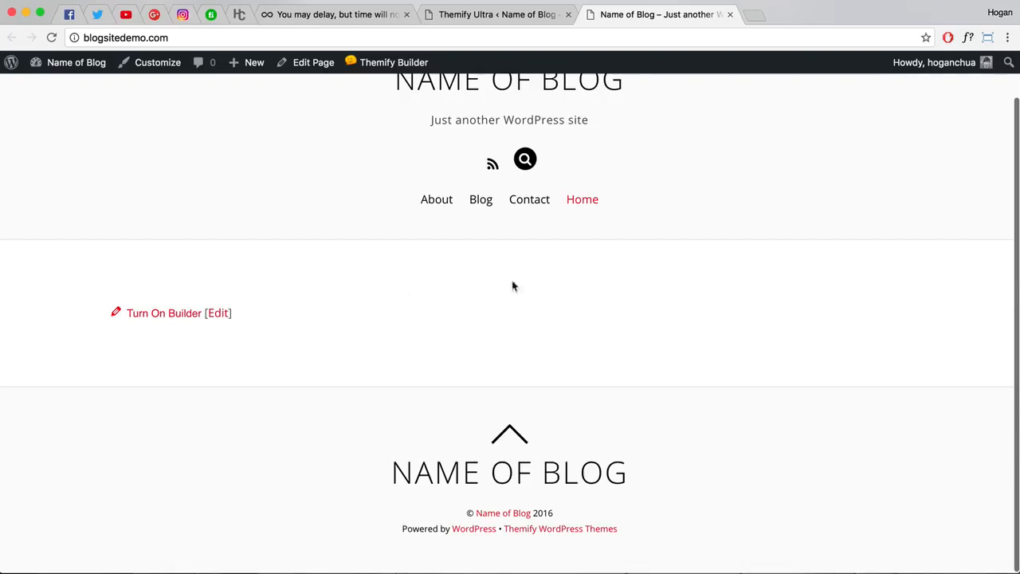
{"action": "left_click", "coordinate": [466, 16]}
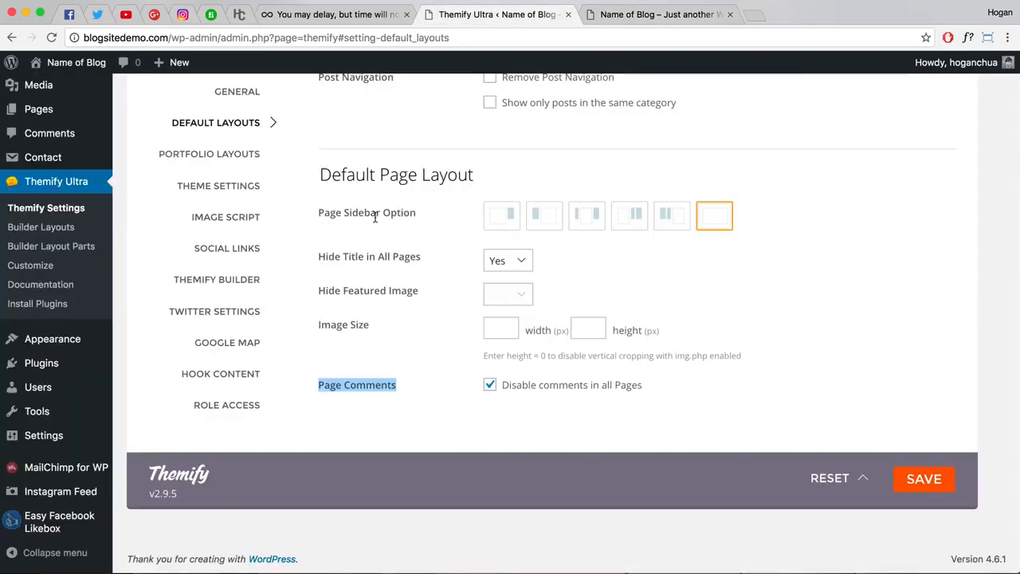
Open Theme Settings, review the header options and compare with the front-page header
{"action": "left_click", "coordinate": [224, 186]}
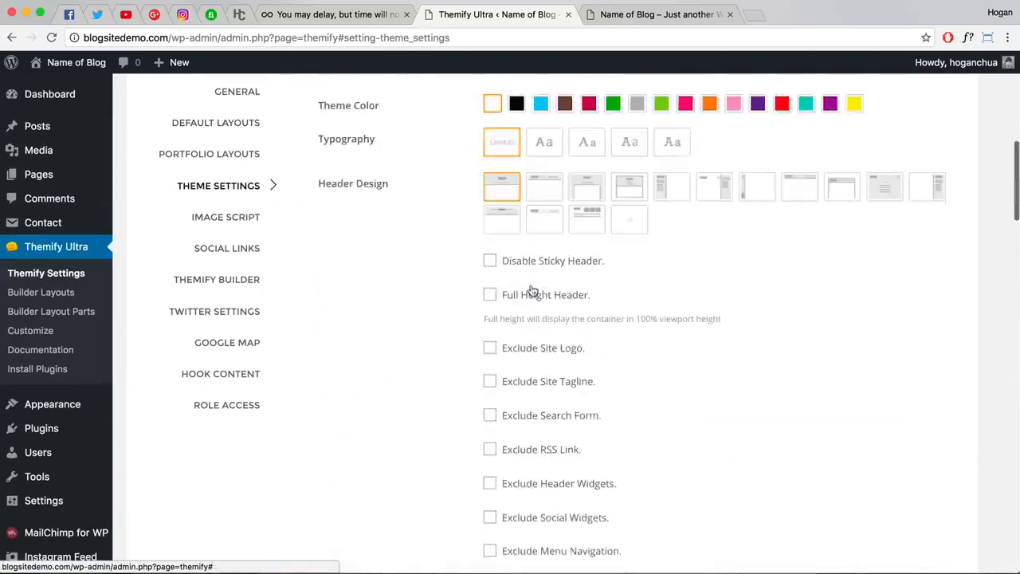
{"action": "scroll", "coordinate": [532, 290], "scroll_direction": "up", "scroll_amount": 7}
{"action": "scroll", "coordinate": [532, 290], "scroll_direction": "down", "scroll_amount": 4}
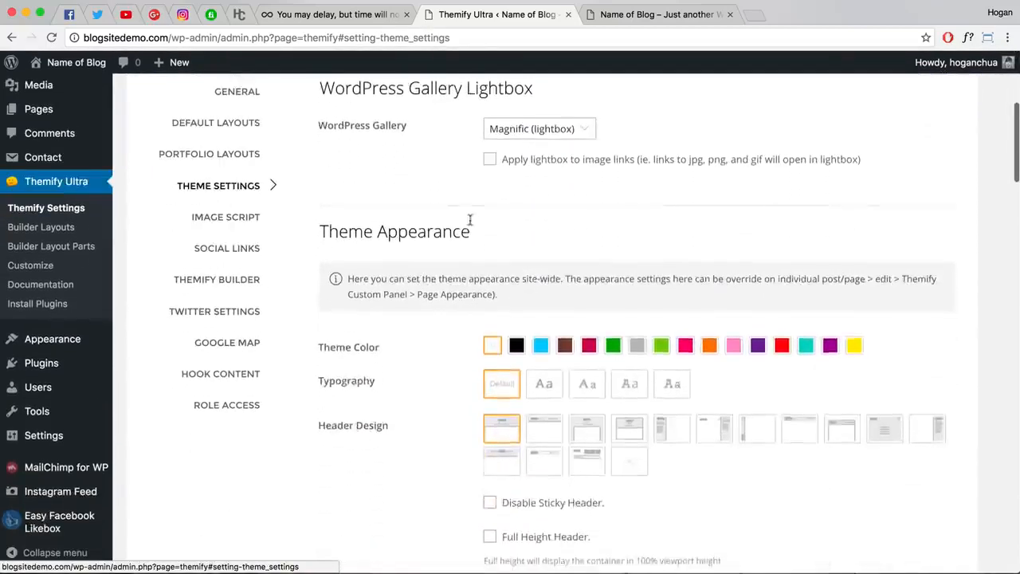
{"action": "left_click_drag", "start_coordinate": [470, 220], "coordinate": [318, 231]}
{"action": "left_click", "coordinate": [337, 230]}
{"action": "scroll", "coordinate": [393, 274], "scroll_direction": "down", "scroll_amount": 3}
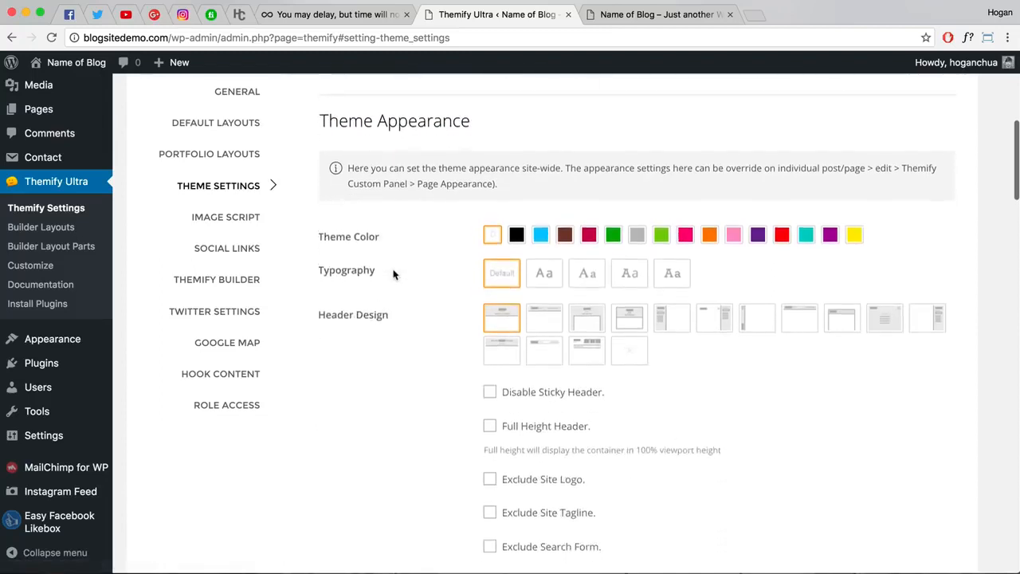
{"action": "left_click_drag", "start_coordinate": [404, 311], "coordinate": [305, 310]}
{"action": "left_click", "coordinate": [387, 332]}
{"action": "scroll", "coordinate": [423, 327], "scroll_direction": "down", "scroll_amount": 1}
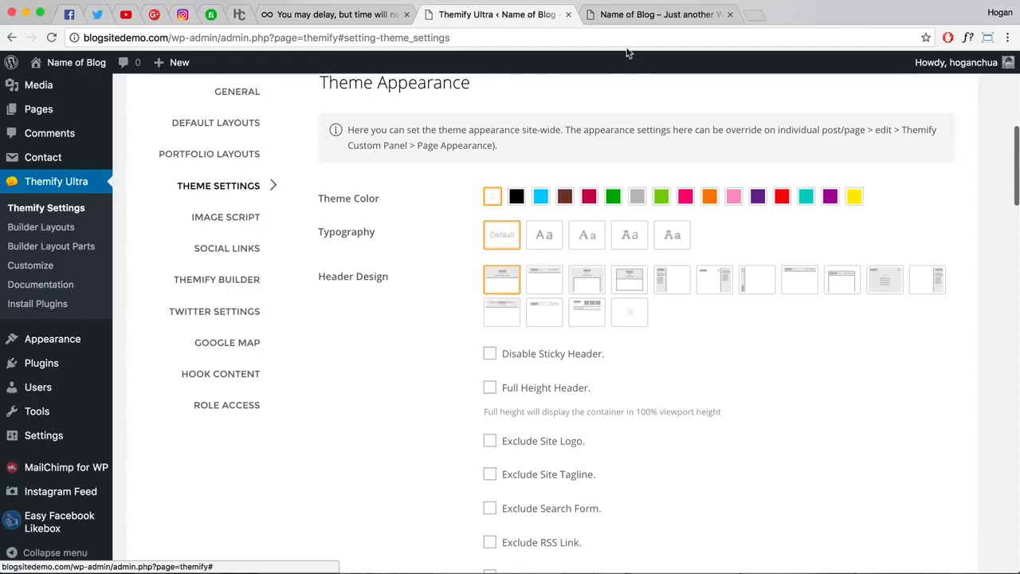
{"action": "left_click", "coordinate": [635, 16]}
{"action": "scroll", "coordinate": [612, 142], "scroll_direction": "up", "scroll_amount": 2}
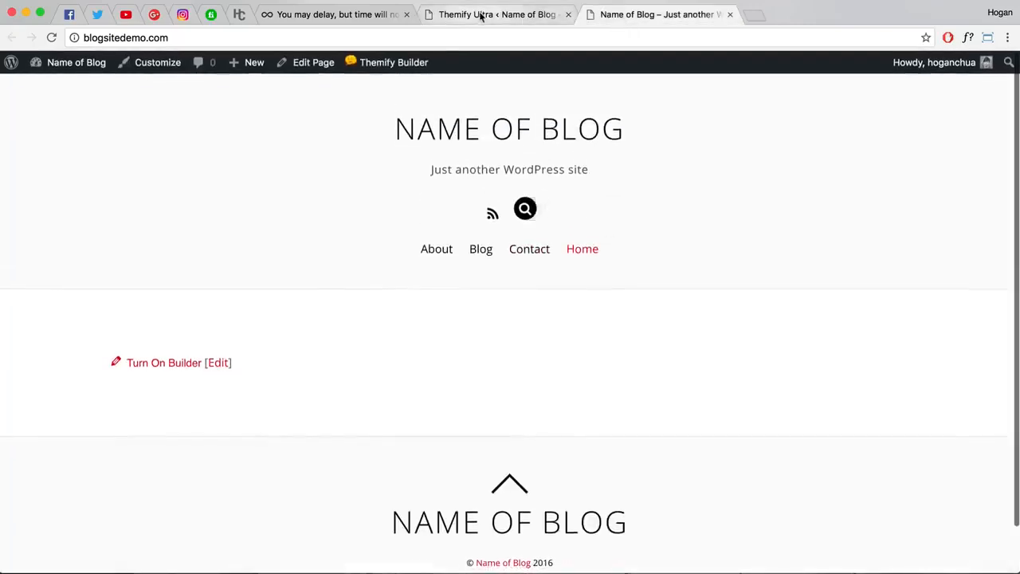
{"action": "left_click", "coordinate": [481, 16]}
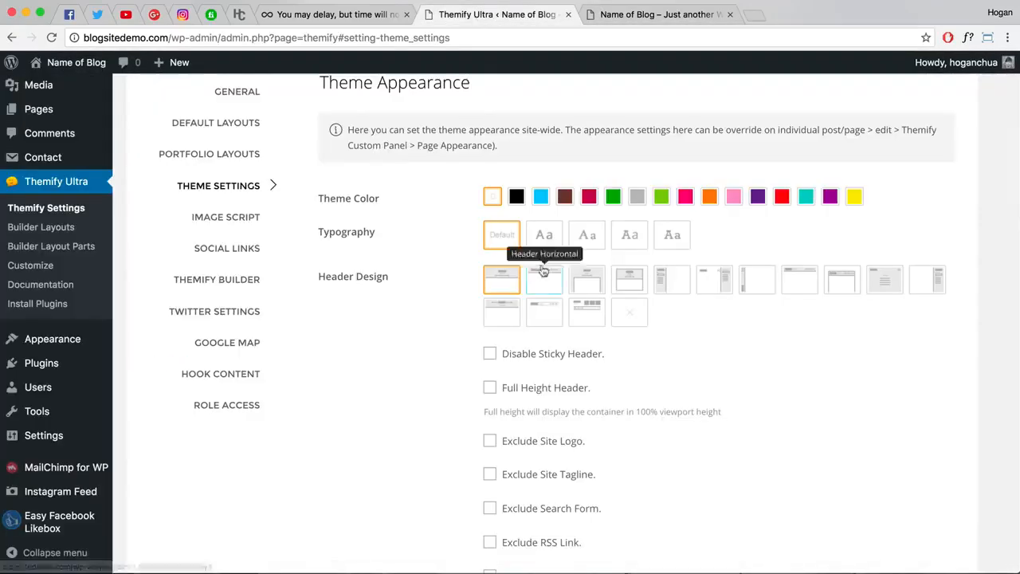
Choose the Header Top Bar header design and check the RSS icon on the front page
{"action": "left_click", "coordinate": [795, 286]}
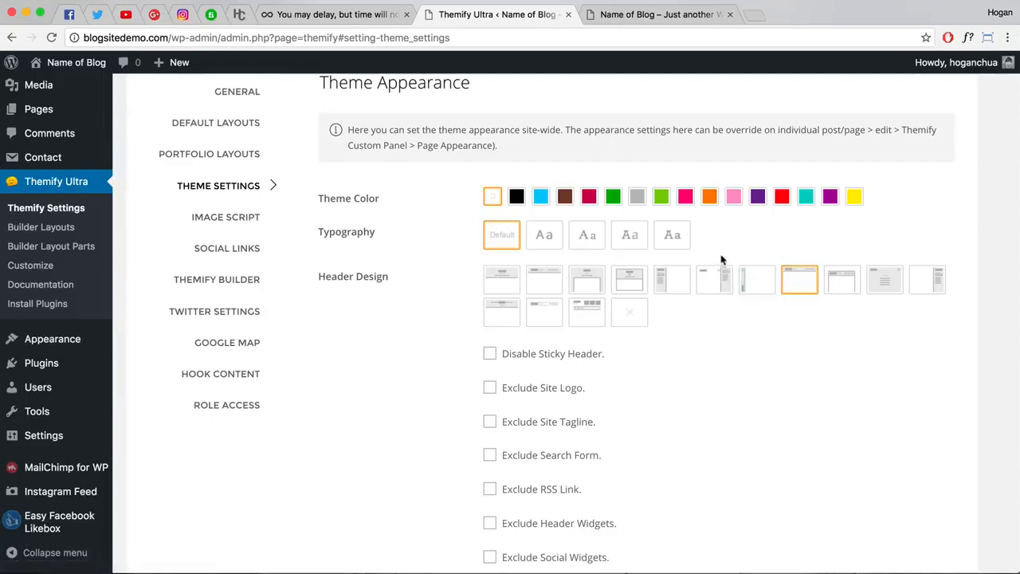
{"action": "scroll", "coordinate": [721, 259], "scroll_direction": "down", "scroll_amount": 4}
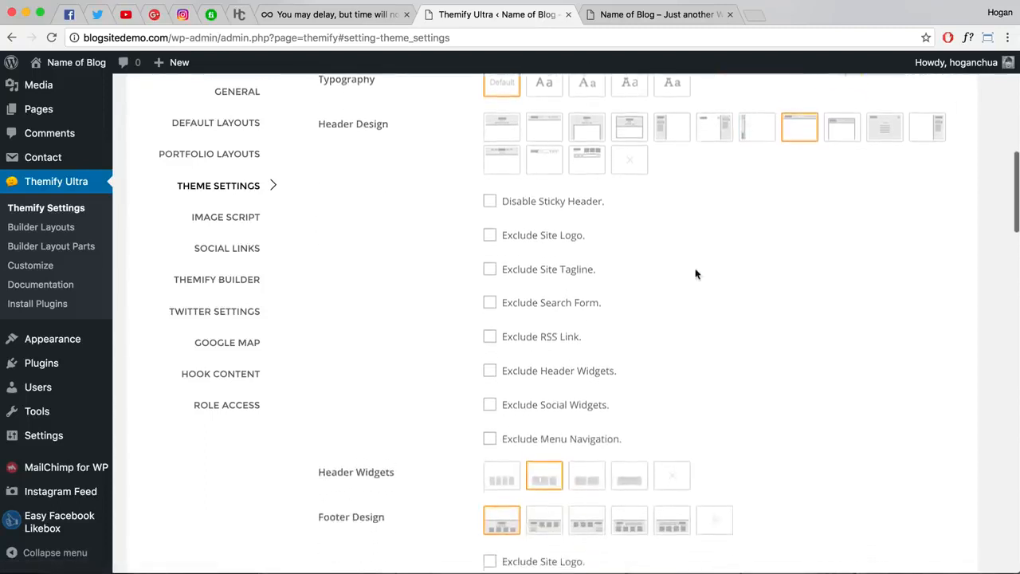
{"action": "left_click", "coordinate": [630, 8]}
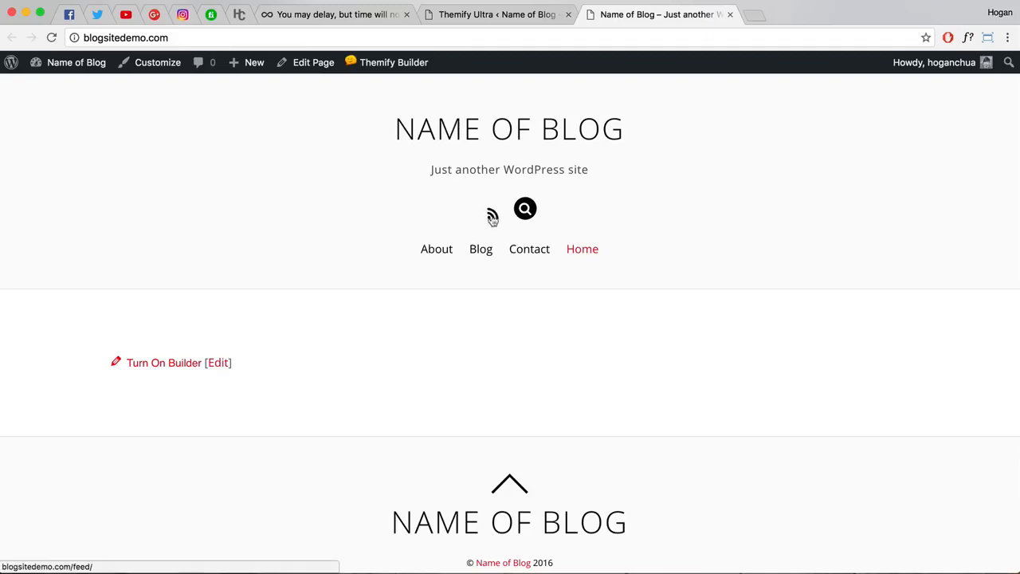
{"action": "left_click", "coordinate": [494, 16]}
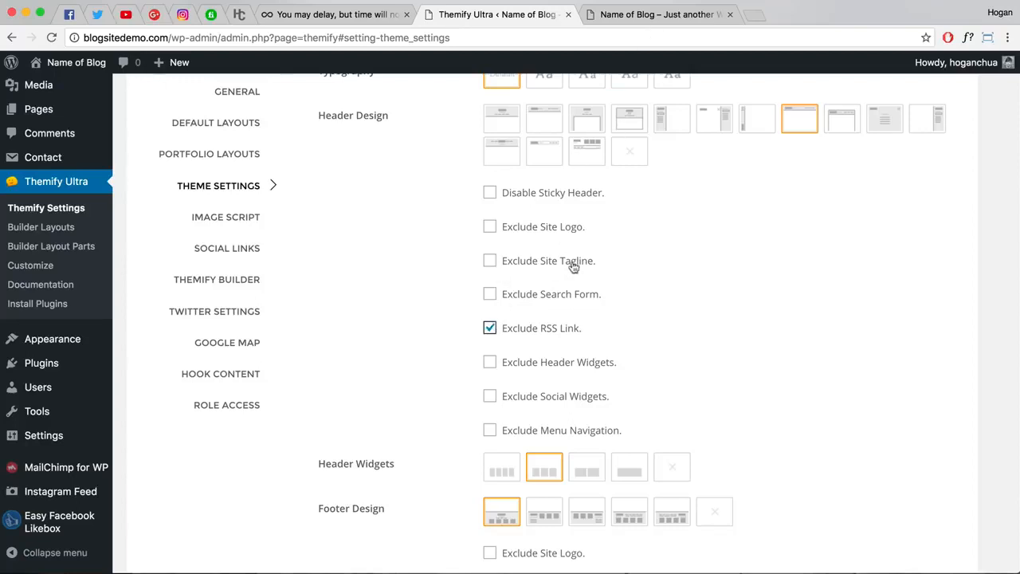
Check the site tagline on the front page, then bring up the rankingbts.com demo post
{"action": "left_click", "coordinate": [654, 14]}
{"action": "left_click_drag", "start_coordinate": [590, 171], "coordinate": [441, 170]}
{"action": "left_click", "coordinate": [486, 16]}
{"action": "scroll", "coordinate": [495, 249], "scroll_direction": "down", "scroll_amount": 1}
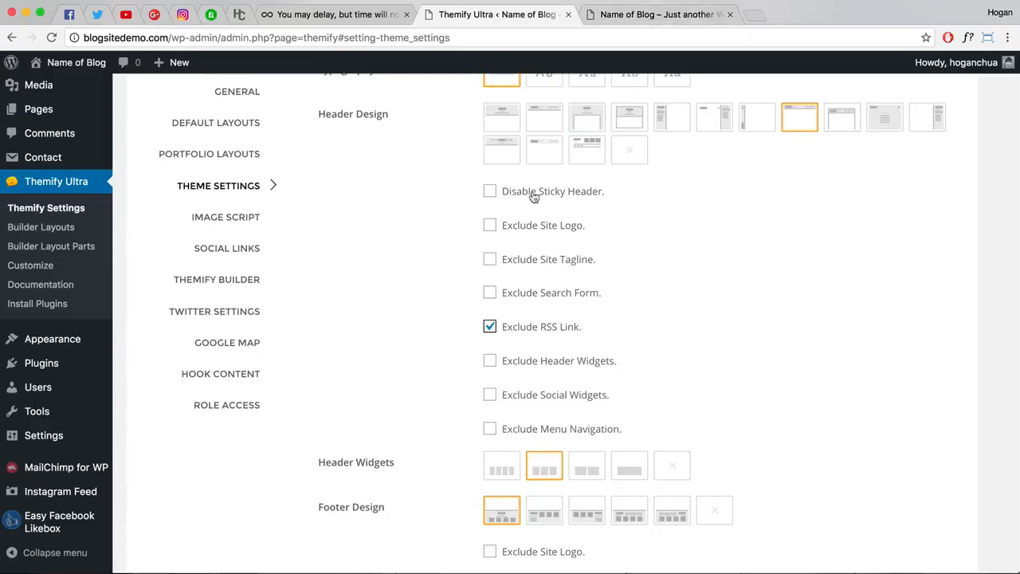
{"action": "left_click", "coordinate": [337, 15]}
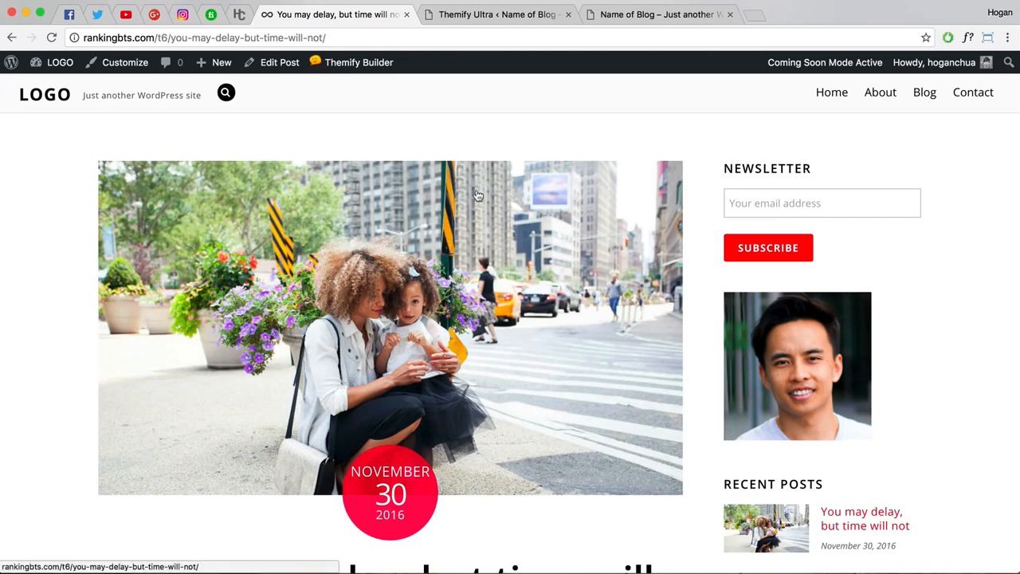
Scroll through the rankingbts.com demo blog post
{"action": "scroll", "coordinate": [477, 195], "scroll_direction": "down", "scroll_amount": 5}
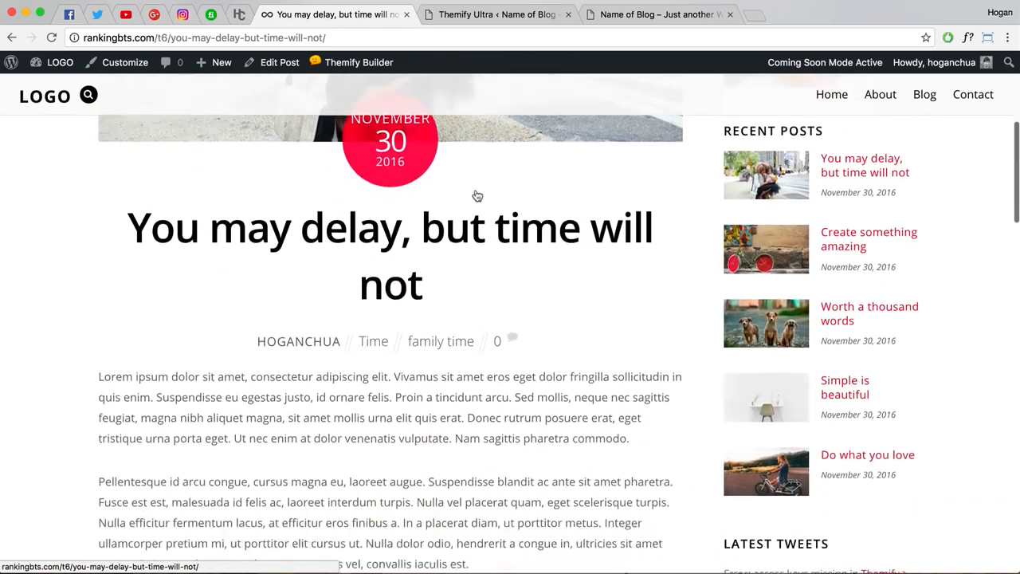
{"action": "scroll", "coordinate": [454, 194], "scroll_direction": "down", "scroll_amount": 2}
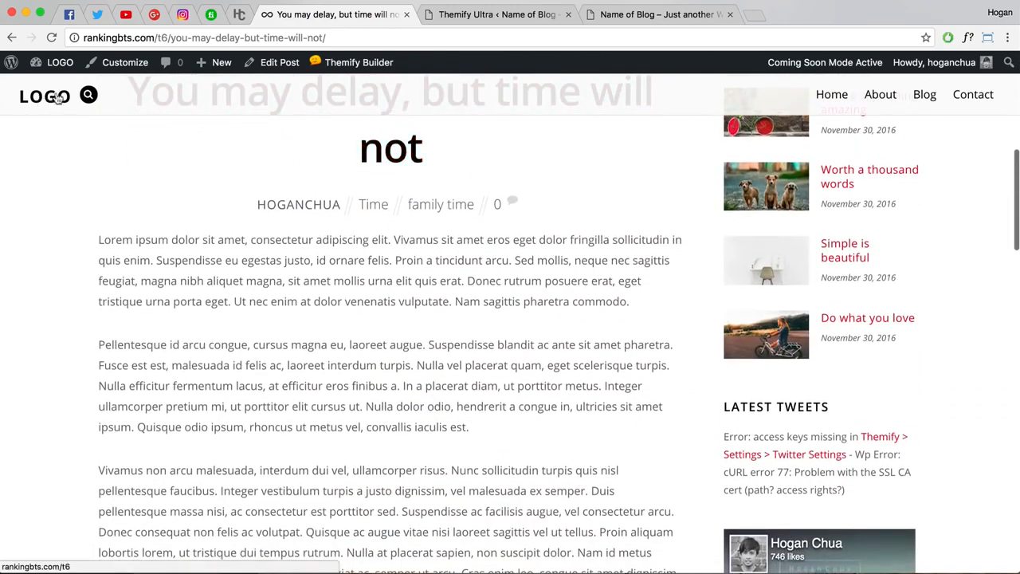
{"action": "scroll", "coordinate": [526, 207], "scroll_direction": "down", "scroll_amount": 2}
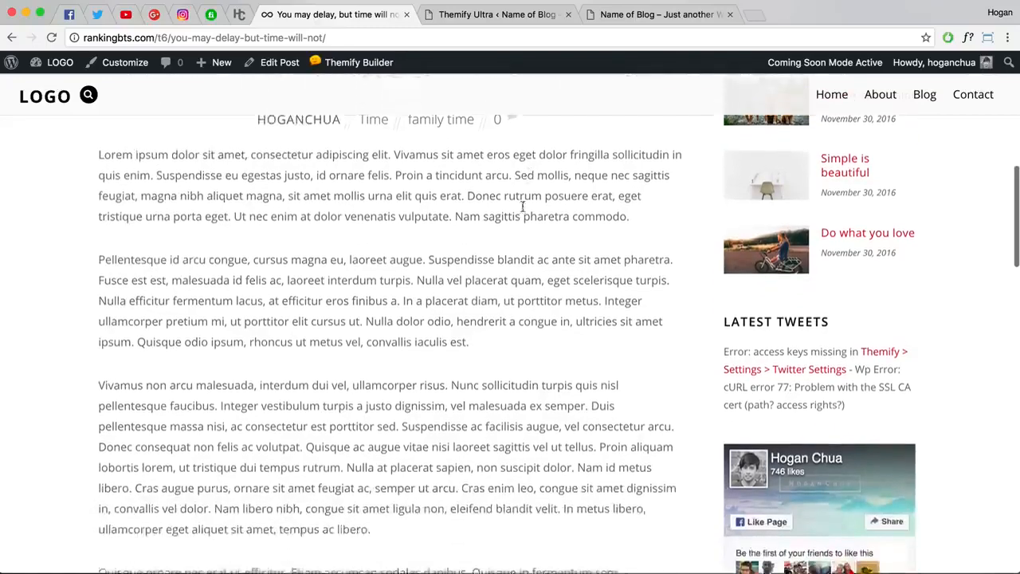
{"action": "scroll", "coordinate": [522, 207], "scroll_direction": "down", "scroll_amount": 10}
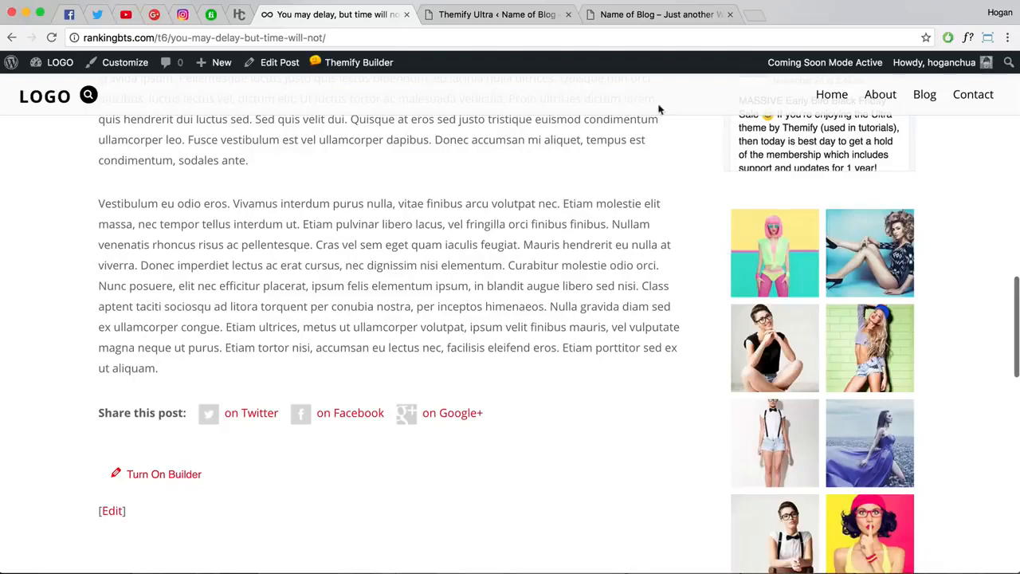
{"action": "scroll", "coordinate": [612, 164], "scroll_direction": "down", "scroll_amount": 2}
{"action": "scroll", "coordinate": [612, 164], "scroll_direction": "up", "scroll_amount": 15}
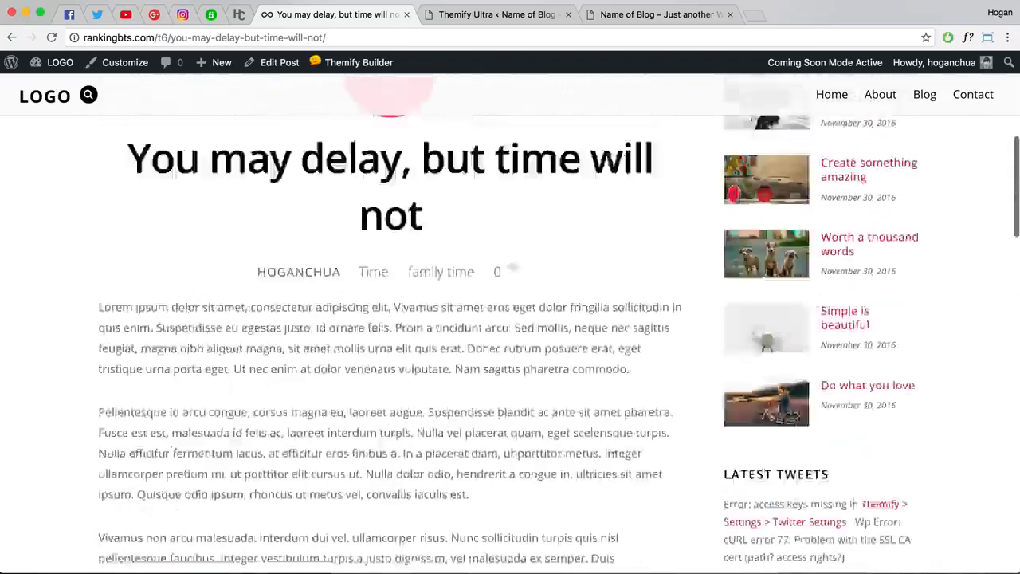
{"action": "scroll", "coordinate": [613, 165], "scroll_direction": "up", "scroll_amount": 2}
{"action": "scroll", "coordinate": [612, 165], "scroll_direction": "down", "scroll_amount": 4}
{"action": "scroll", "coordinate": [612, 165], "scroll_direction": "up", "scroll_amount": 5}
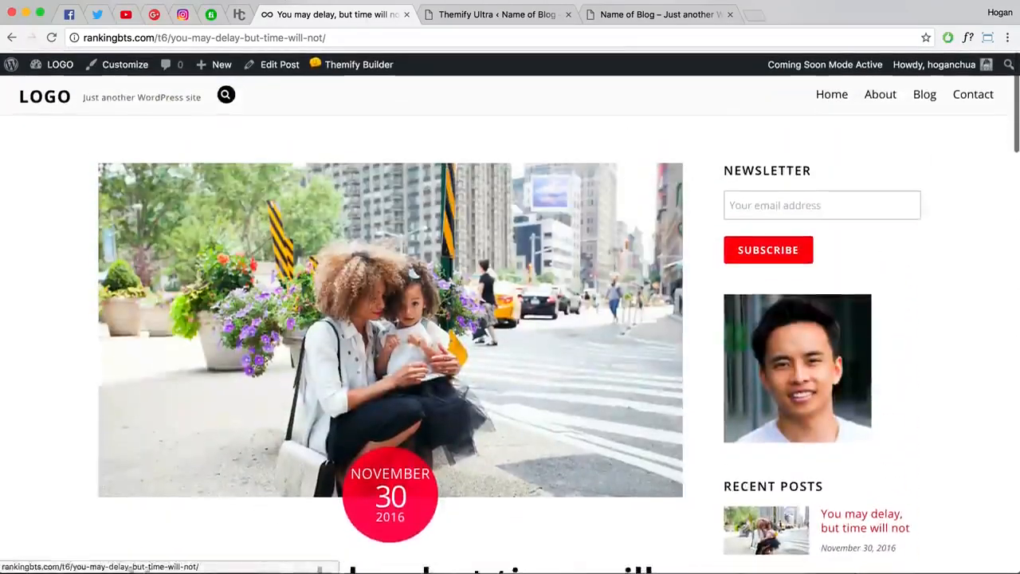
Switch to the hoganchua.com FAQ page and scroll to the Theme Installation questions
{"action": "left_click", "coordinate": [240, 14]}
{"action": "scroll", "coordinate": [401, 96], "scroll_direction": "up", "scroll_amount": 10}
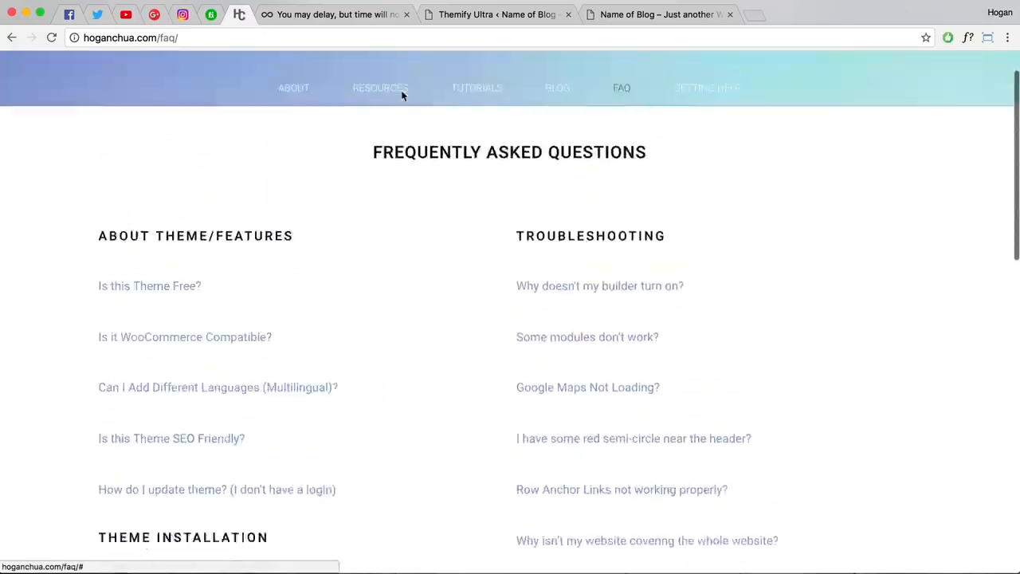
{"action": "scroll", "coordinate": [401, 96], "scroll_direction": "down", "scroll_amount": 2}
{"action": "scroll", "coordinate": [401, 97], "scroll_direction": "down", "scroll_amount": 2}
{"action": "scroll", "coordinate": [401, 96], "scroll_direction": "up", "scroll_amount": 5}
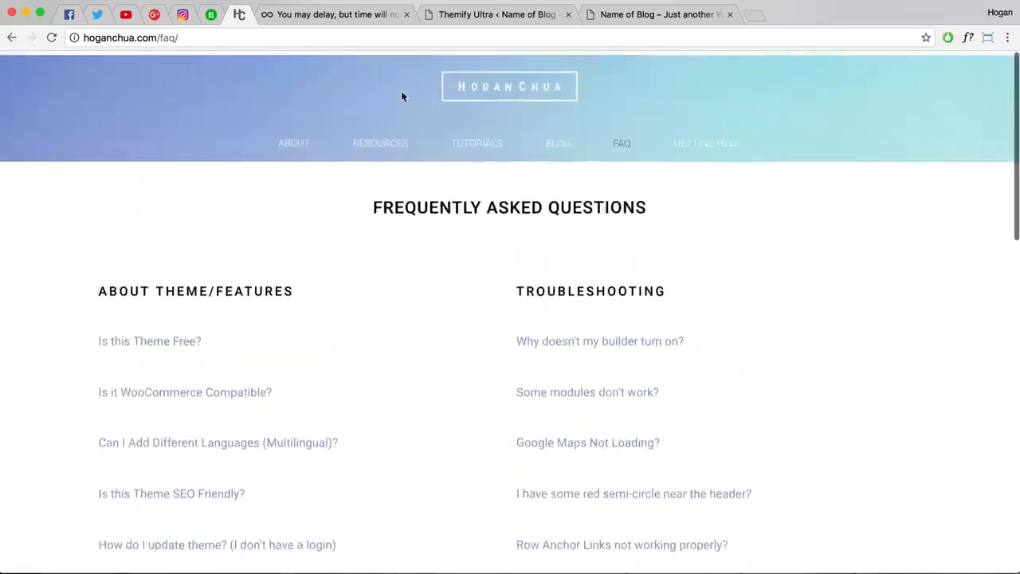
{"action": "scroll", "coordinate": [401, 96], "scroll_direction": "down", "scroll_amount": 7}
{"action": "scroll", "coordinate": [401, 97], "scroll_direction": "up", "scroll_amount": 6}
{"action": "scroll", "coordinate": [415, 91], "scroll_direction": "down", "scroll_amount": 5}
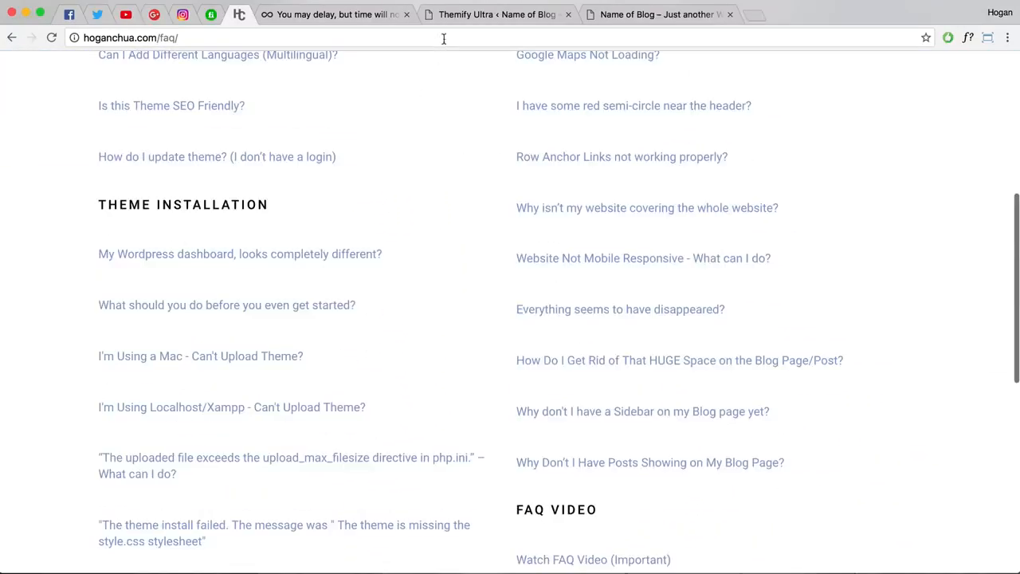
Tick Exclude Site Logo under Footer Design in Theme Settings
{"action": "left_click", "coordinate": [447, 15]}
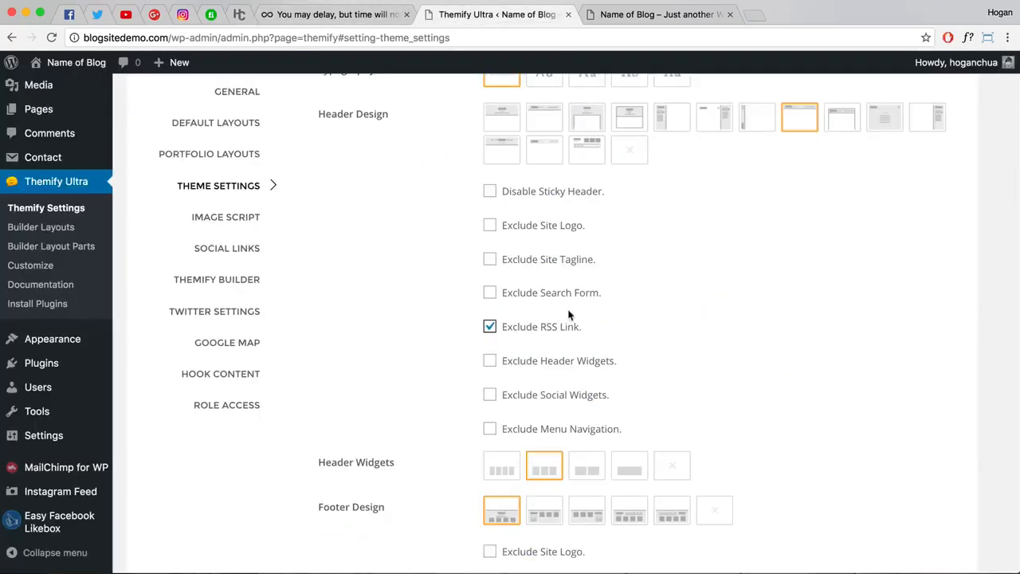
{"action": "scroll", "coordinate": [569, 315], "scroll_direction": "down", "scroll_amount": 3}
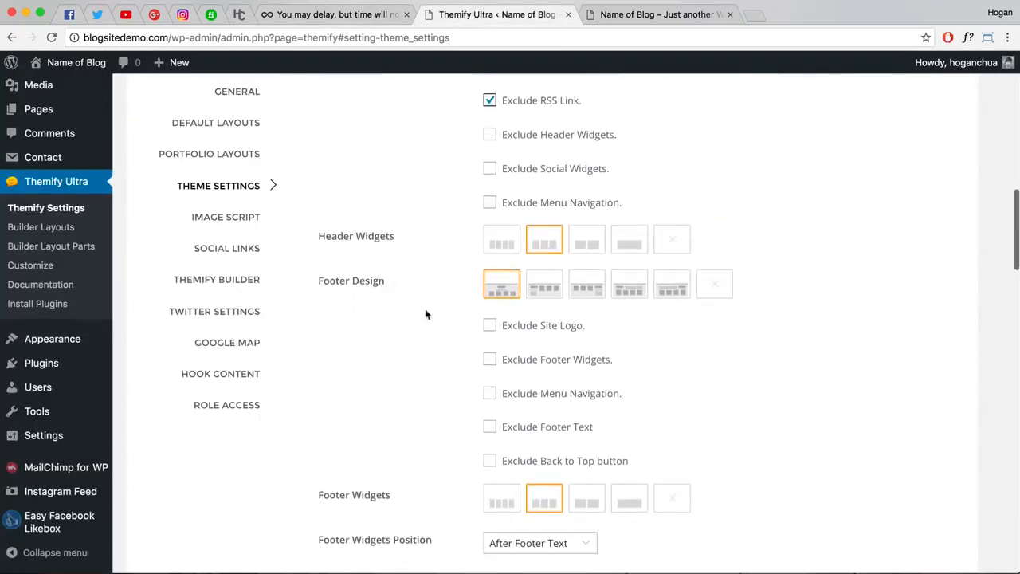
{"action": "left_click", "coordinate": [490, 326]}
{"action": "left_click", "coordinate": [655, 14]}
{"action": "scroll", "coordinate": [567, 339], "scroll_direction": "down", "scroll_amount": 2}
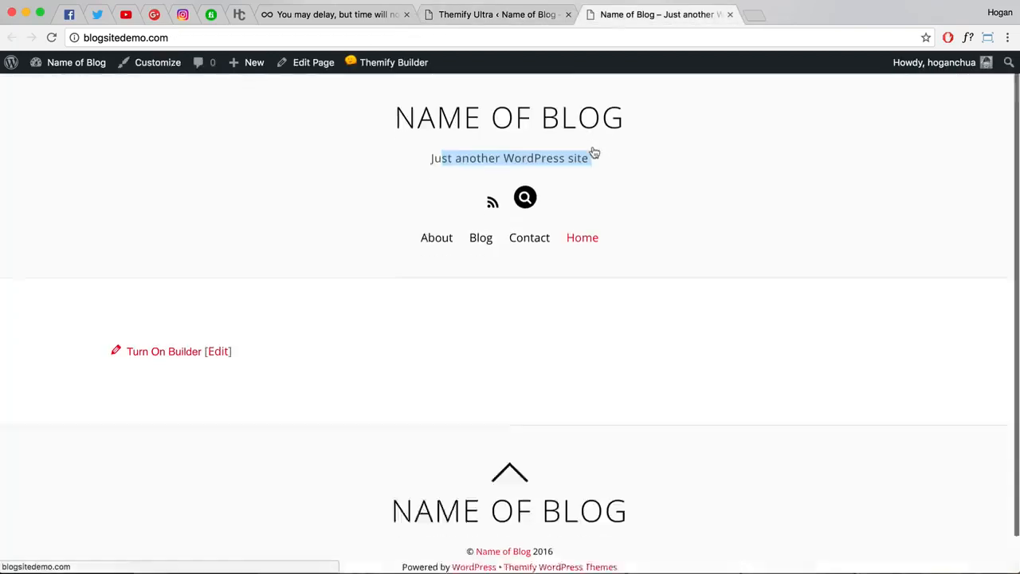
{"action": "left_click", "coordinate": [474, 22]}
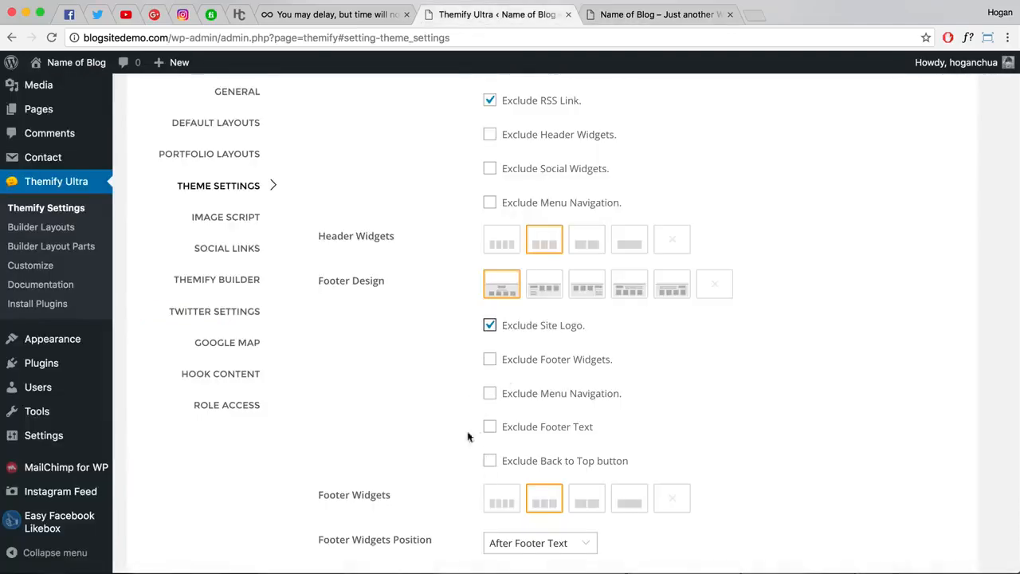
{"action": "scroll", "coordinate": [432, 424], "scroll_direction": "down", "scroll_amount": 5}
{"action": "scroll", "coordinate": [433, 426], "scroll_direction": "up", "scroll_amount": 6}
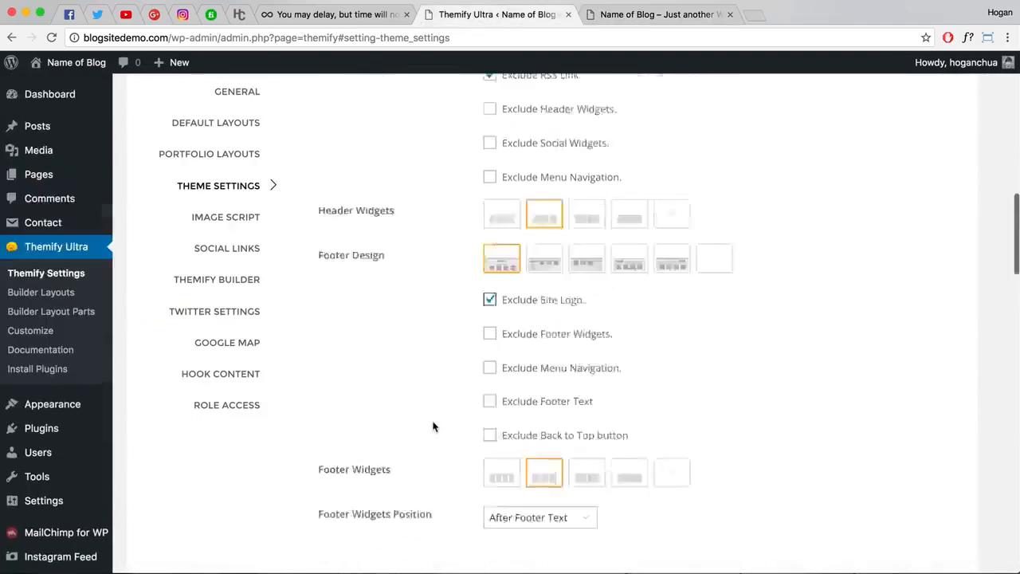
{"action": "scroll", "coordinate": [433, 427], "scroll_direction": "up", "scroll_amount": 8}
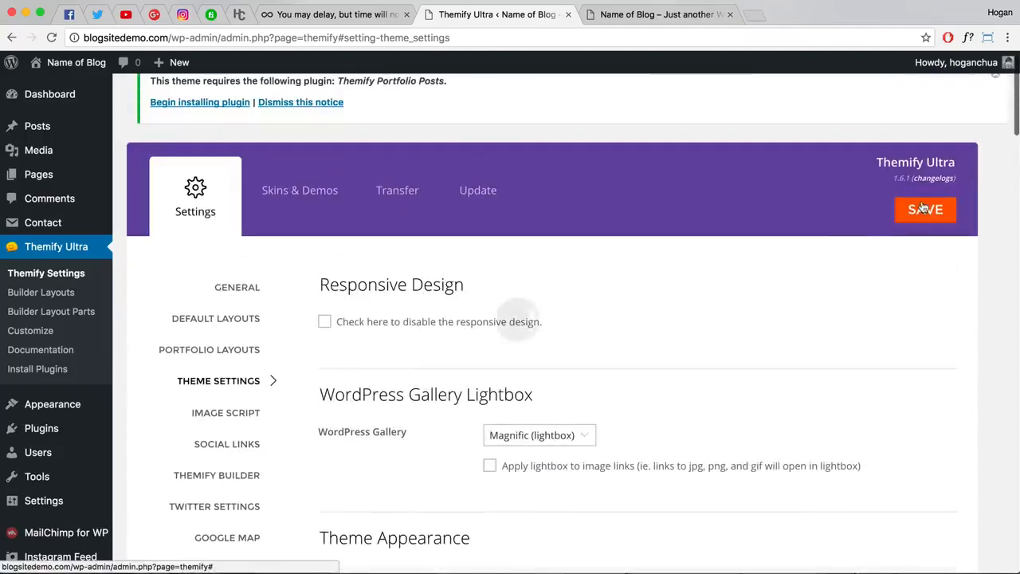
Save the setting, reload the front page and inspect the footer's Powered by line
{"action": "left_click", "coordinate": [638, 14]}
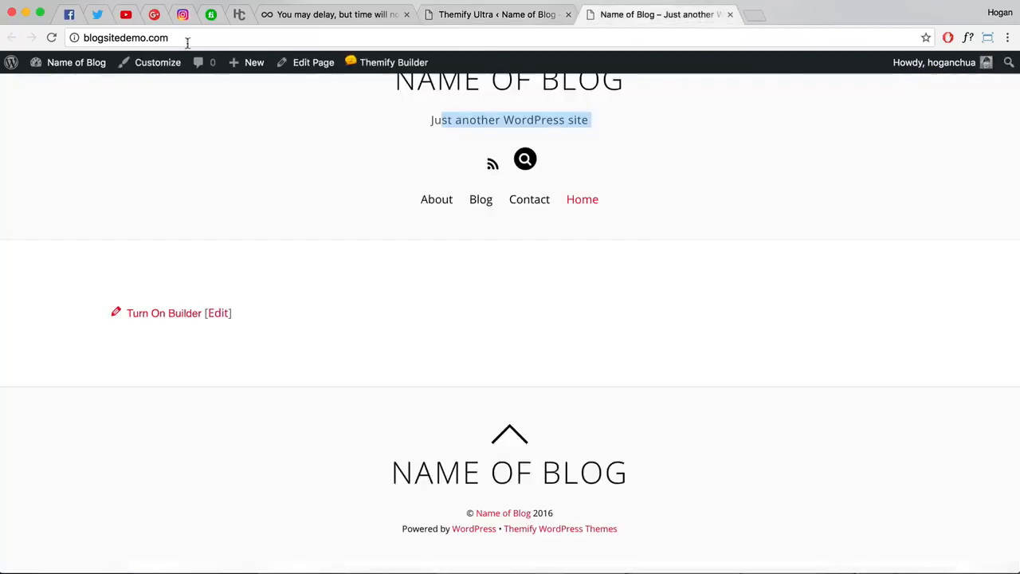
{"action": "left_click", "coordinate": [51, 37]}
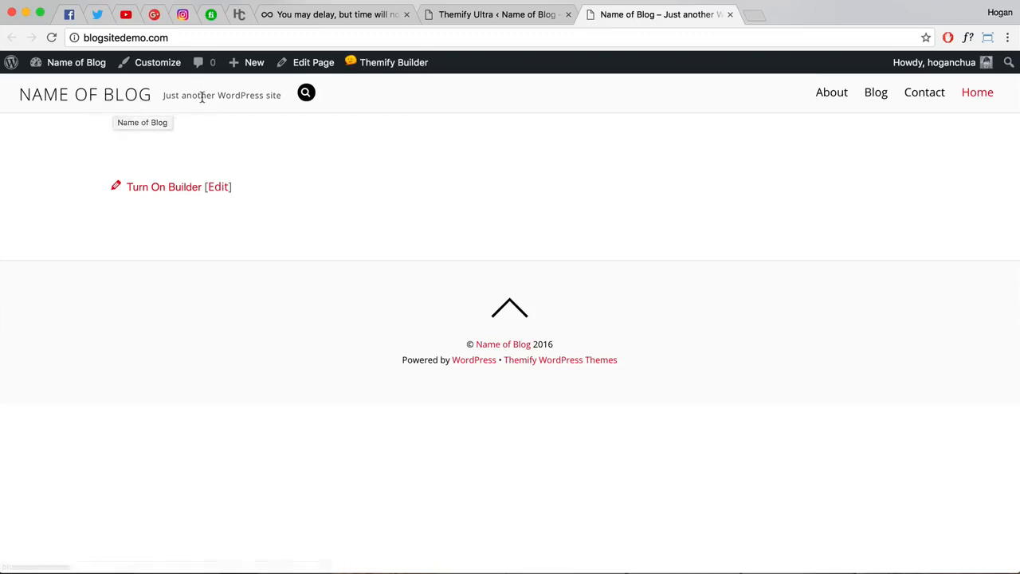
{"action": "left_click", "coordinate": [316, 95]}
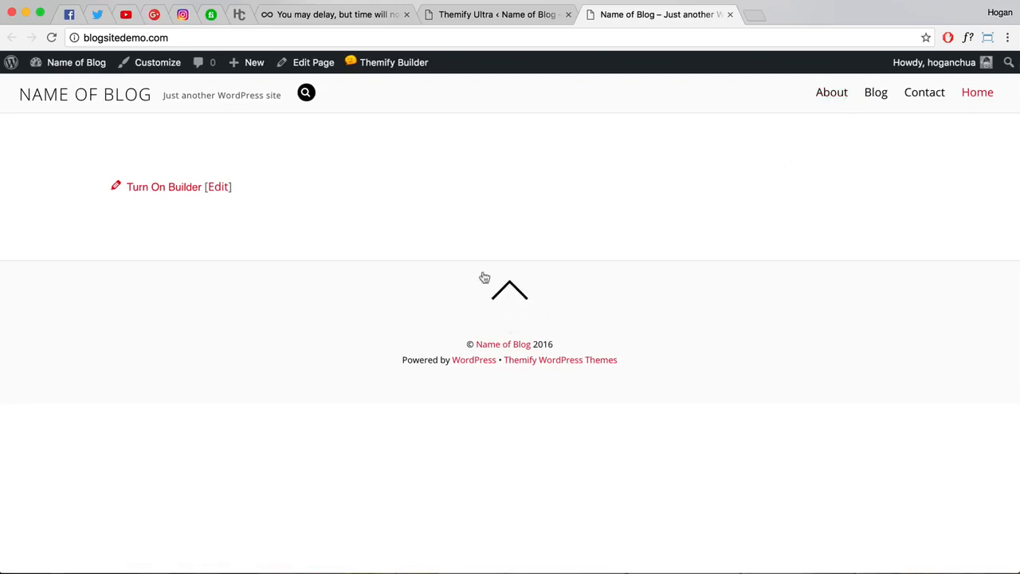
{"action": "left_click", "coordinate": [441, 14]}
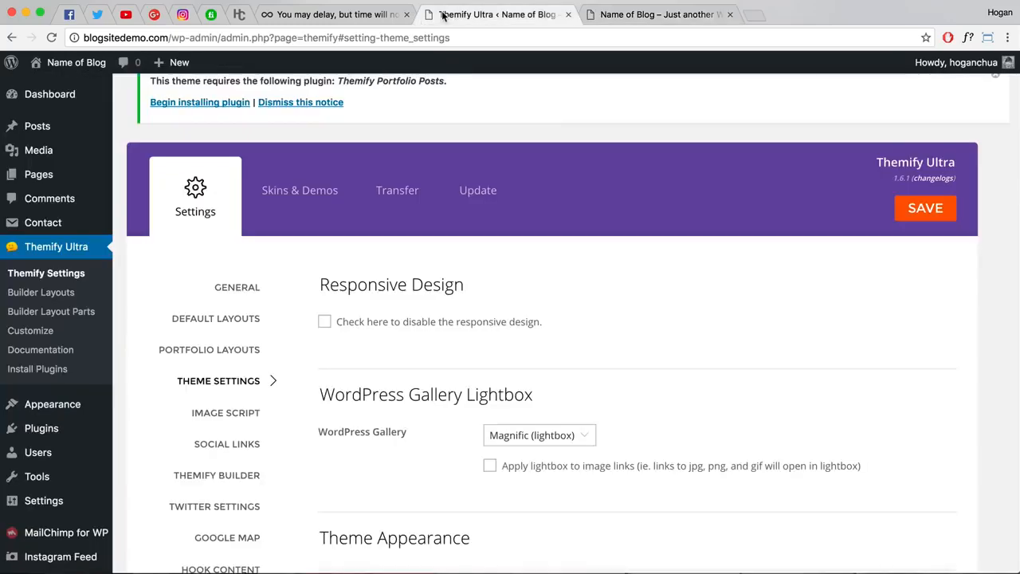
{"action": "left_click", "coordinate": [589, 14]}
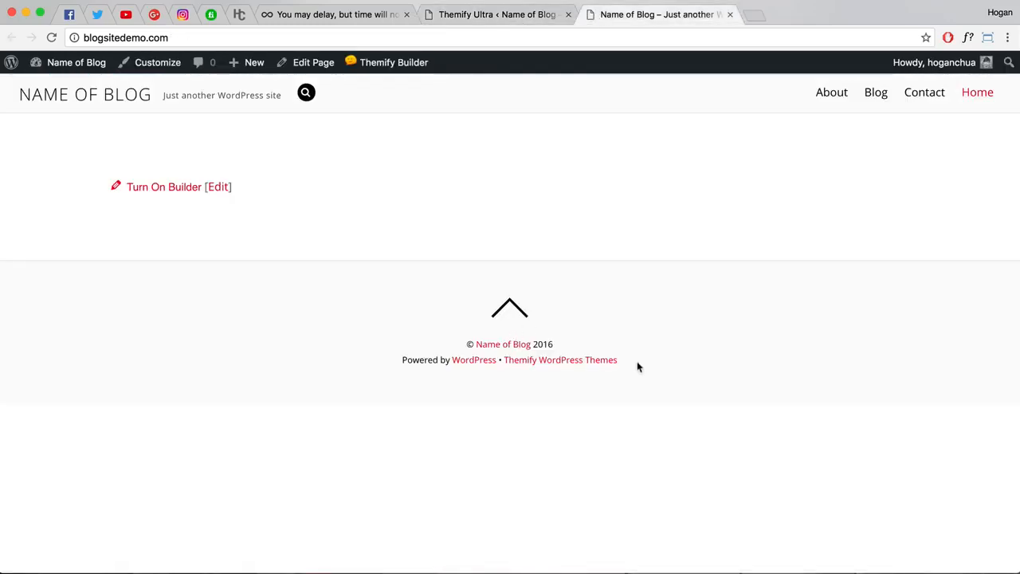
{"action": "left_click_drag", "start_coordinate": [637, 364], "coordinate": [400, 358]}
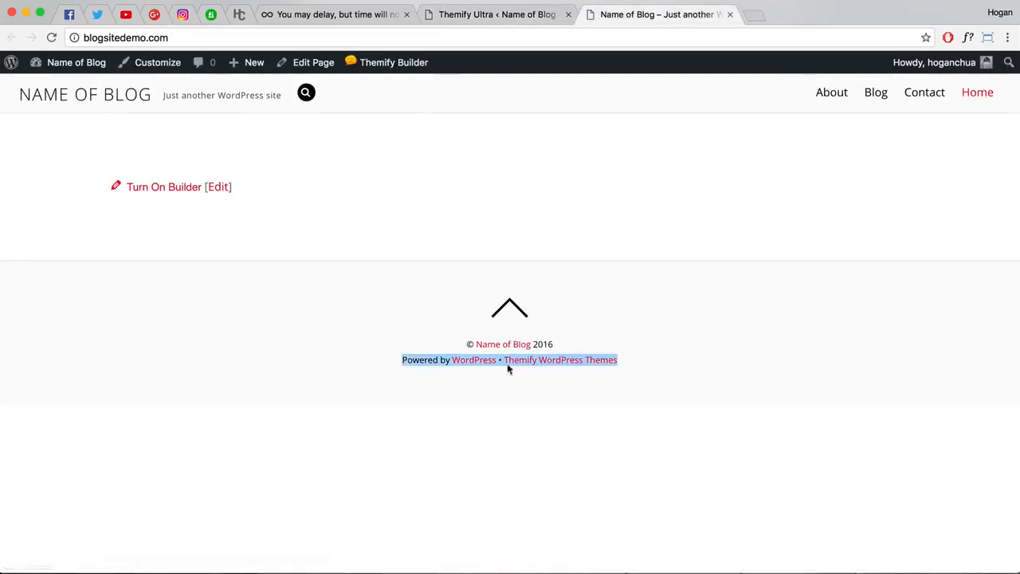
Match the Footer Text 1 and Footer Text 2 settings to the footer's copyright and Powered by lines
{"action": "left_click", "coordinate": [462, 16]}
{"action": "scroll", "coordinate": [459, 334], "scroll_direction": "down", "scroll_amount": 12}
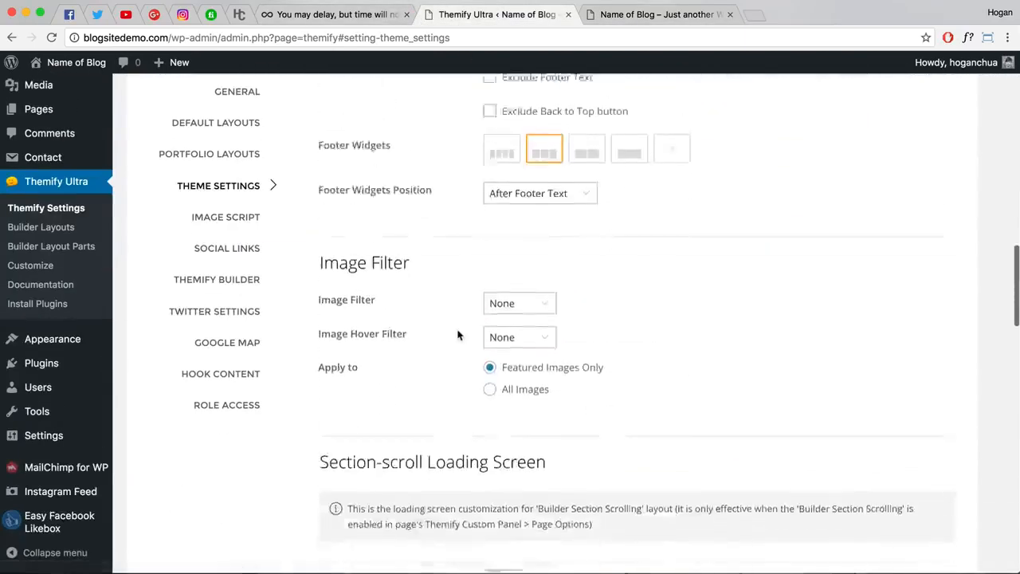
{"action": "scroll", "coordinate": [458, 335], "scroll_direction": "down", "scroll_amount": 15}
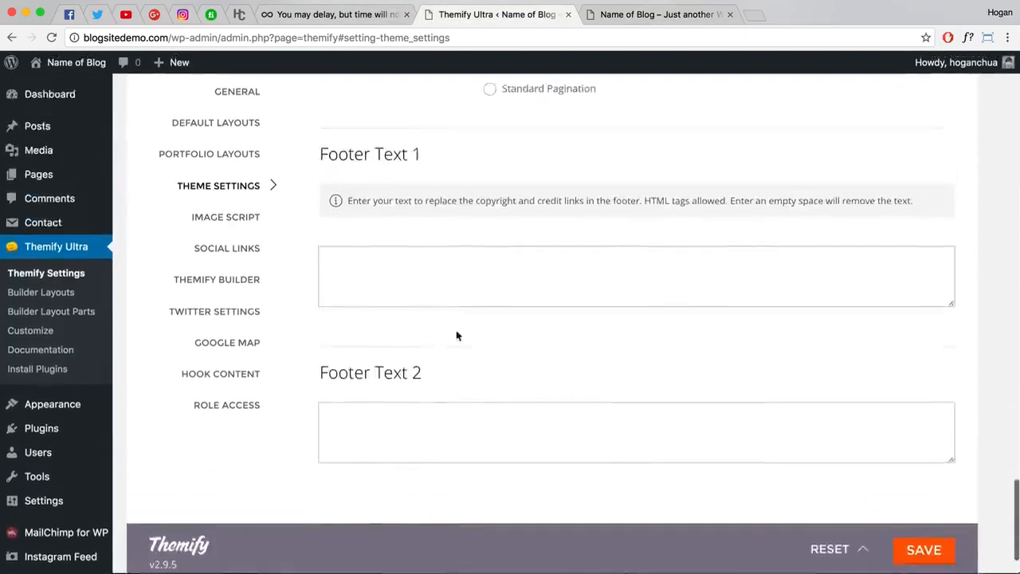
{"action": "left_click_drag", "start_coordinate": [421, 154], "coordinate": [319, 154]}
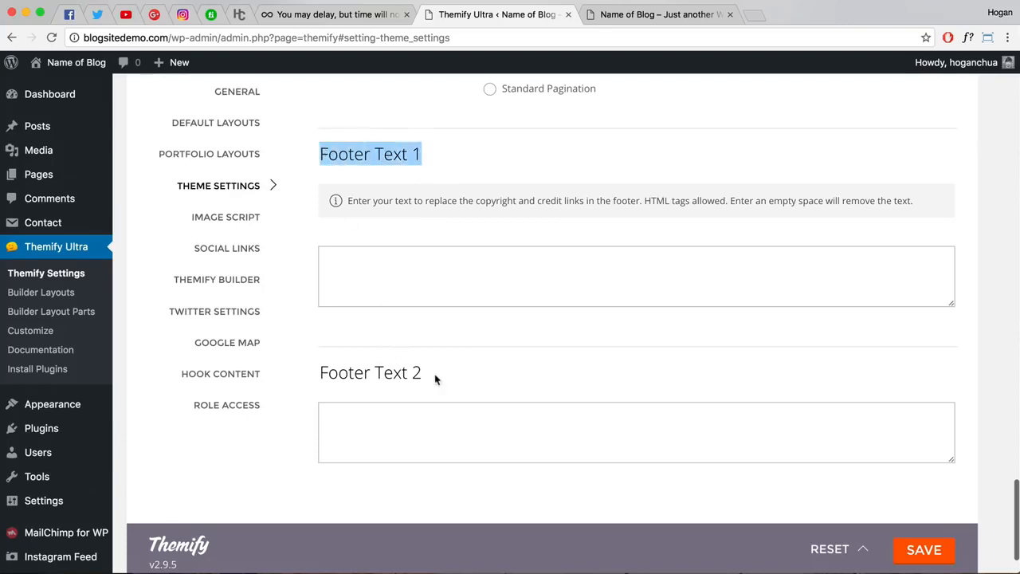
{"action": "left_click_drag", "start_coordinate": [435, 380], "coordinate": [320, 372]}
{"action": "left_click", "coordinate": [630, 15]}
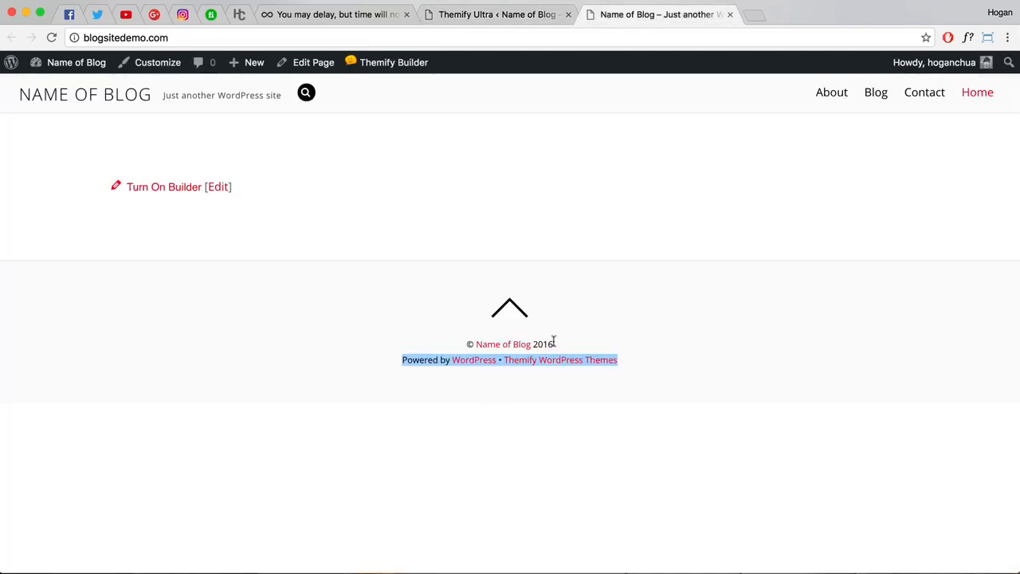
{"action": "left_click_drag", "start_coordinate": [553, 344], "coordinate": [507, 344]}
{"action": "left_click_drag", "start_coordinate": [635, 365], "coordinate": [362, 355]}
{"action": "left_click", "coordinate": [488, 15]}
Put a space in Footer Text 2, save, and reload the front page to confirm
{"action": "left_click", "coordinate": [384, 433]}
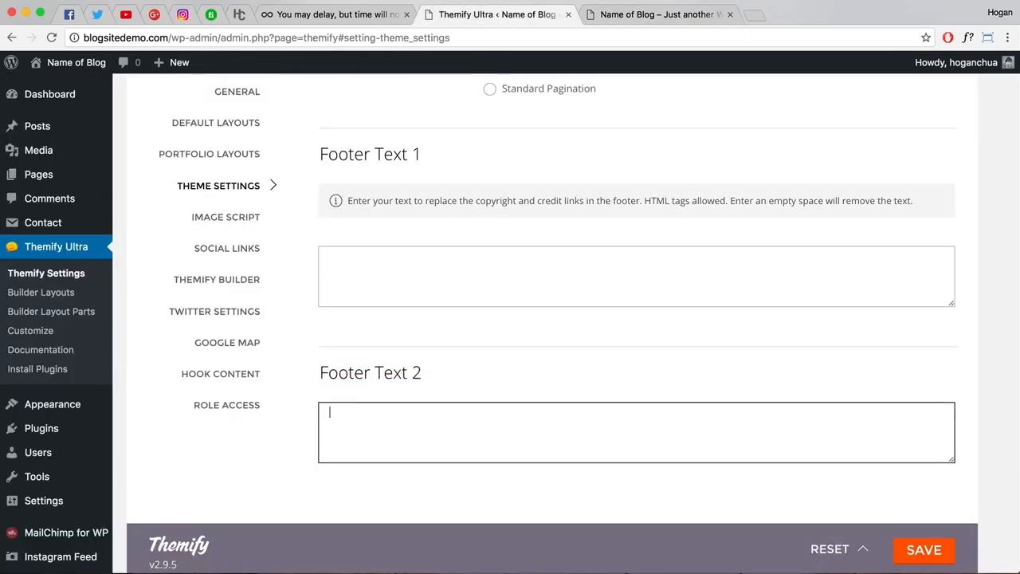
{"action": "left_click", "coordinate": [922, 552]}
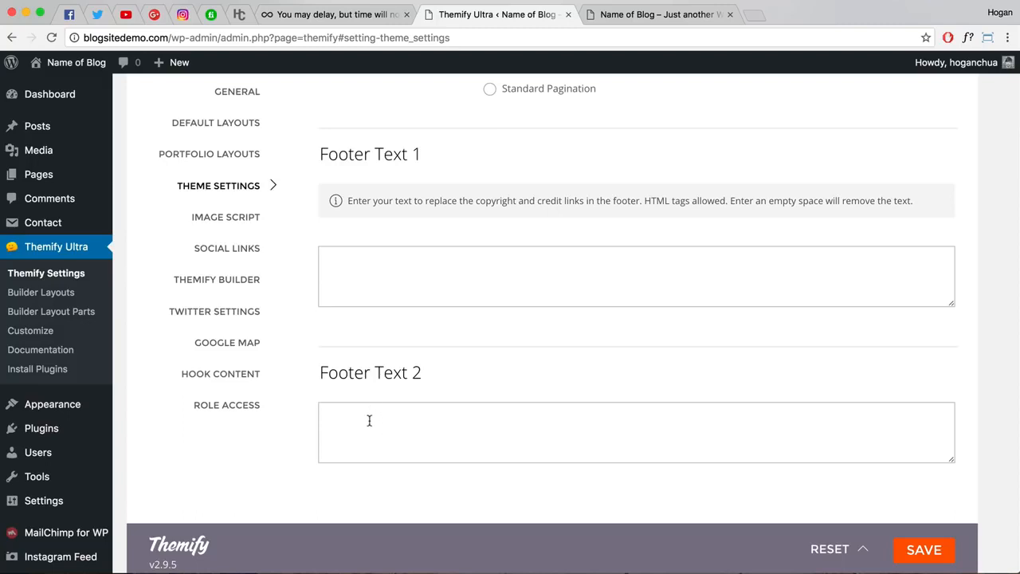
{"action": "left_click", "coordinate": [239, 14]}
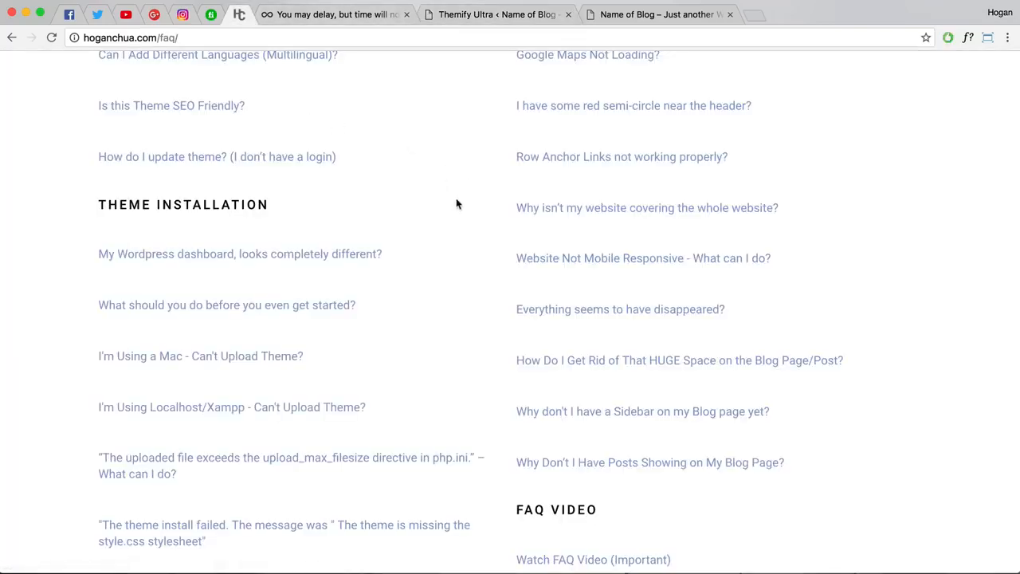
{"action": "left_click", "coordinate": [624, 15]}
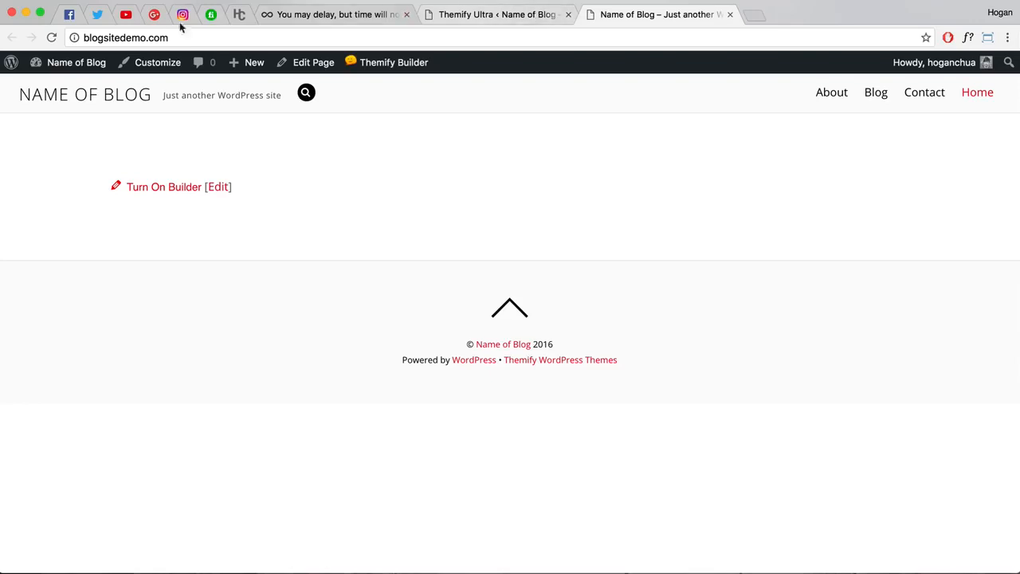
{"action": "left_click", "coordinate": [51, 38]}
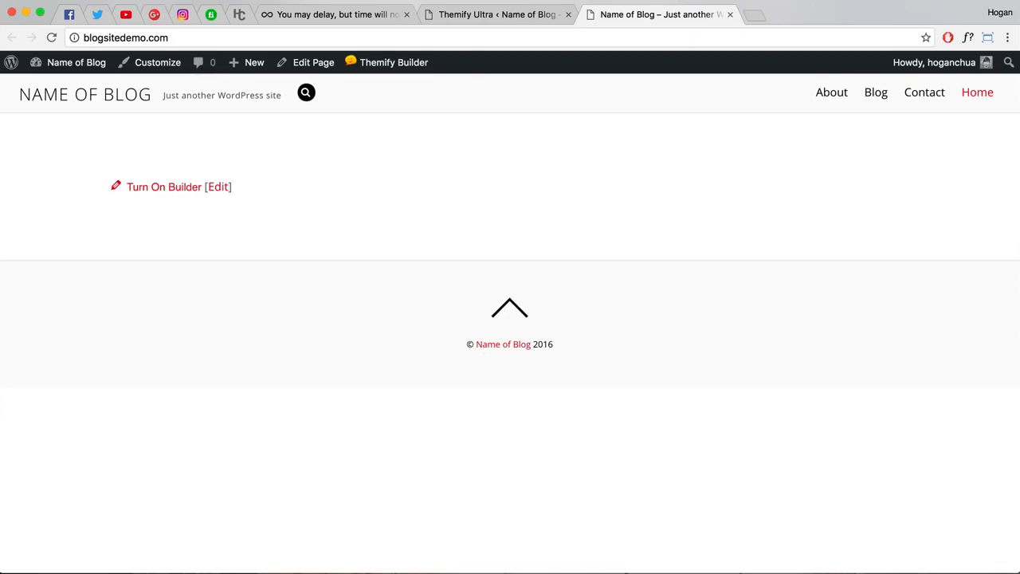
{"action": "left_click", "coordinate": [470, 14]}
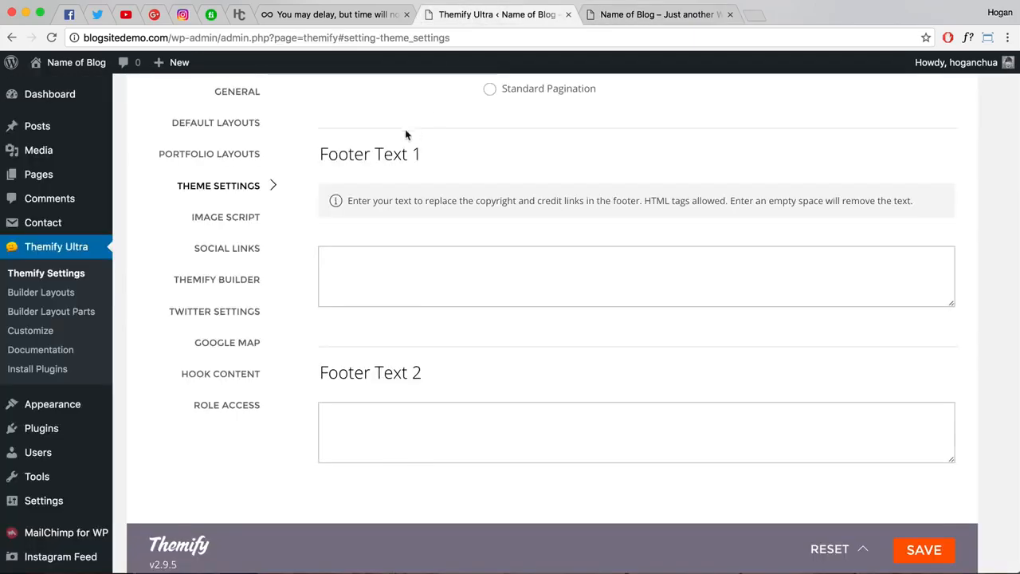
Copy the Twitter profile address into the Twitter entry's Link field in Themify Social Links
{"action": "left_click", "coordinate": [216, 251]}
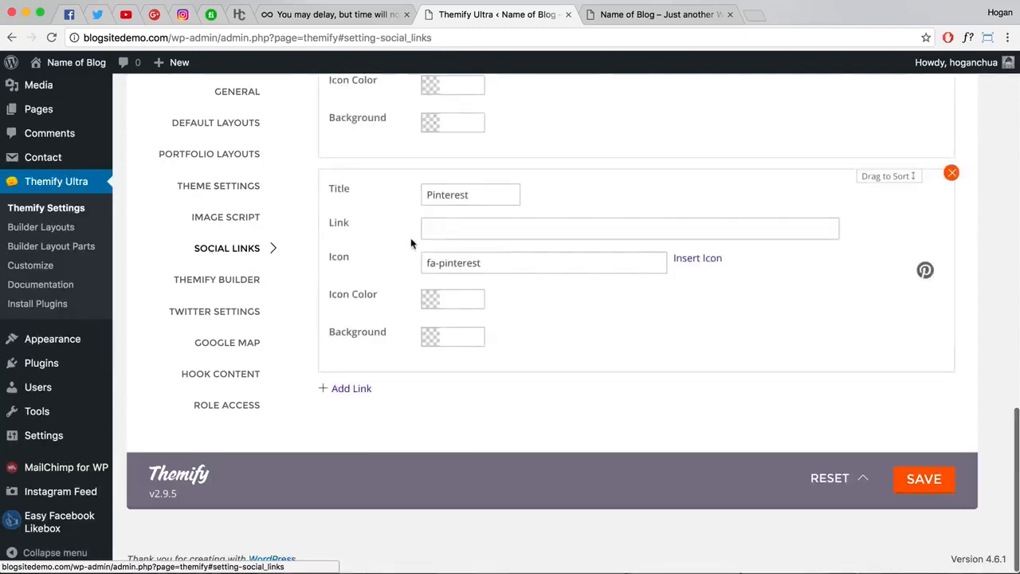
{"action": "scroll", "coordinate": [410, 238], "scroll_direction": "up", "scroll_amount": 15}
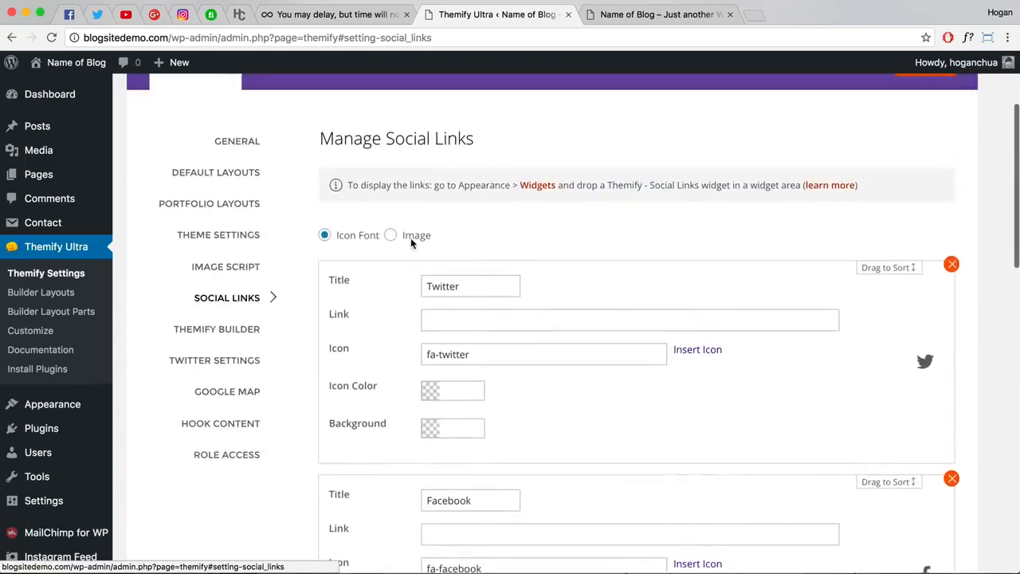
{"action": "scroll", "coordinate": [411, 238], "scroll_direction": "down", "scroll_amount": 2}
{"action": "left_click", "coordinate": [433, 270]}
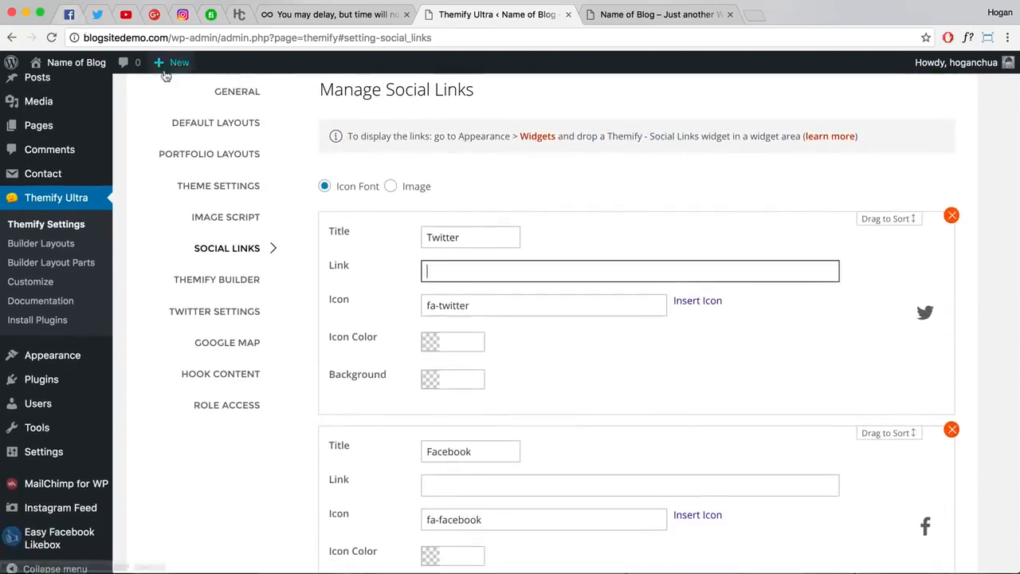
{"action": "left_click", "coordinate": [97, 15]}
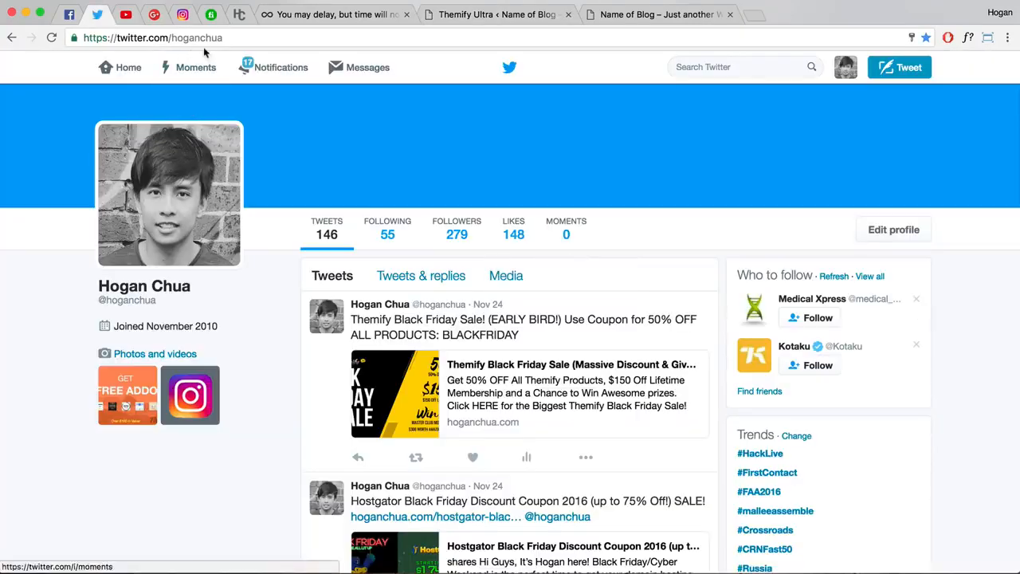
{"action": "left_click", "coordinate": [61, 37]}
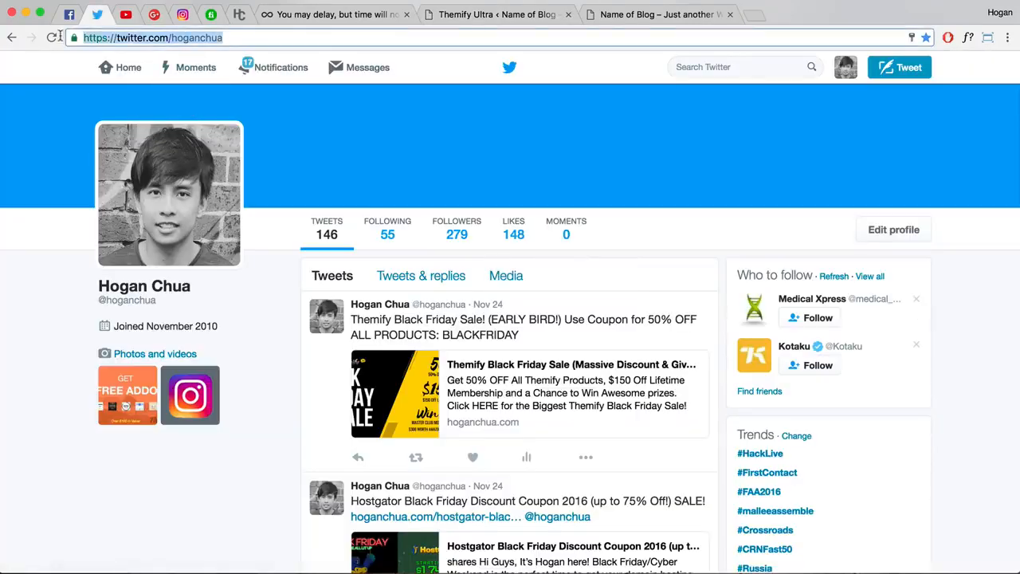
{"action": "right_click", "coordinate": [154, 39]}
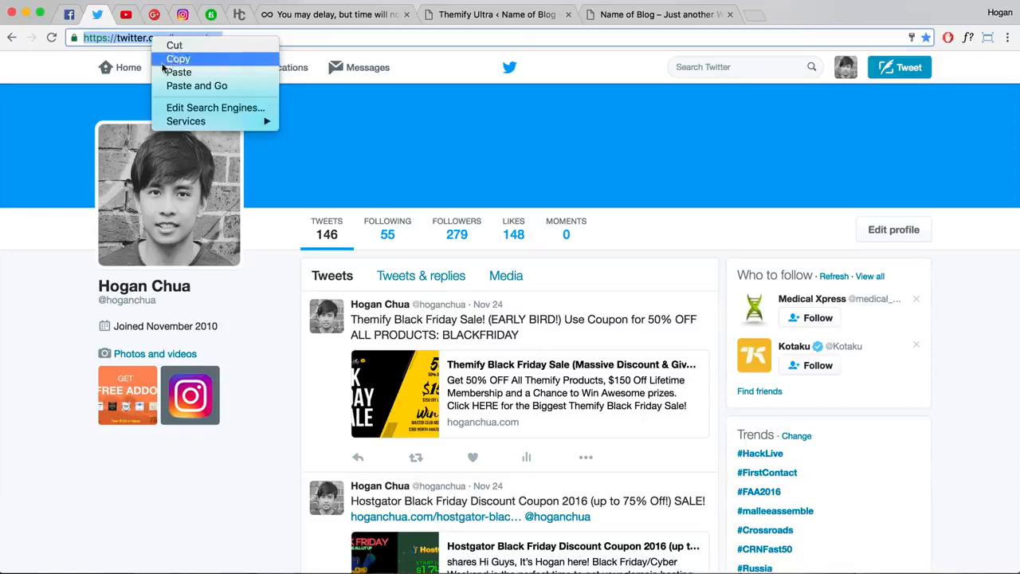
{"action": "left_click", "coordinate": [163, 62]}
{"action": "left_click", "coordinate": [455, 22]}
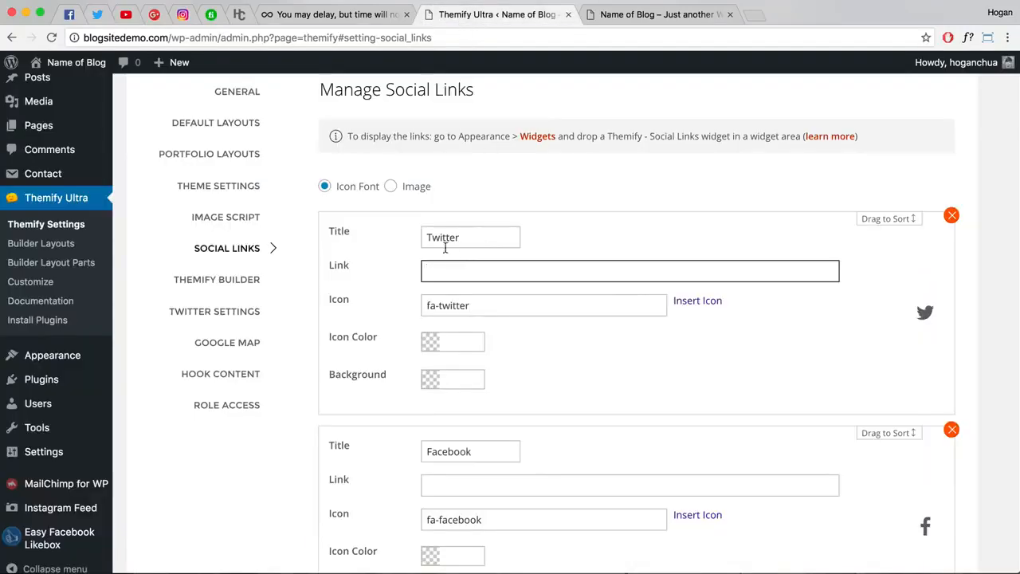
{"action": "key", "text": "super+v"}
Fill in the Facebook entry's Link with the Facebook page address
{"action": "scroll", "coordinate": [529, 300], "scroll_direction": "down", "scroll_amount": 3}
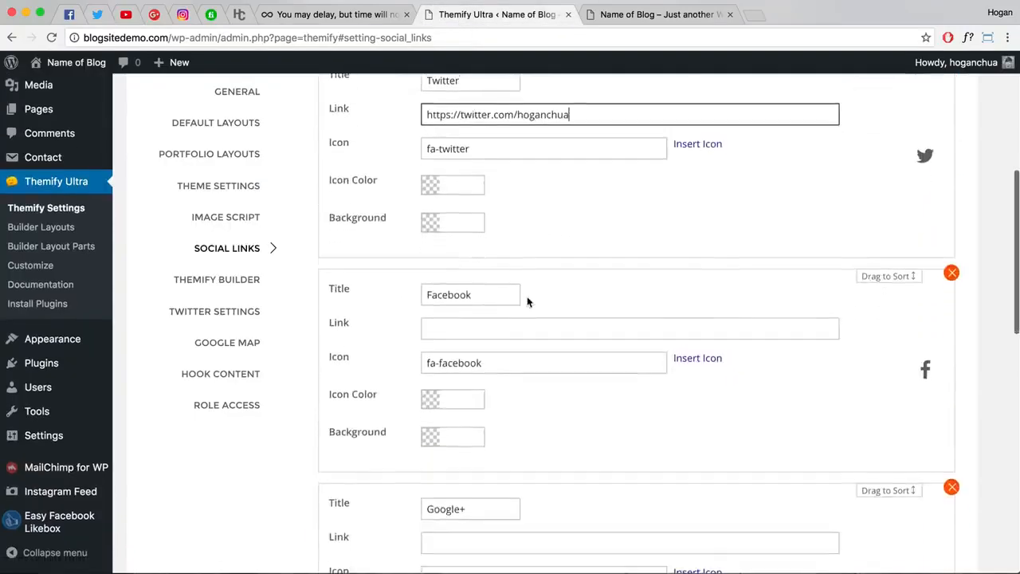
{"action": "left_click", "coordinate": [448, 325]}
{"action": "left_click", "coordinate": [69, 14]}
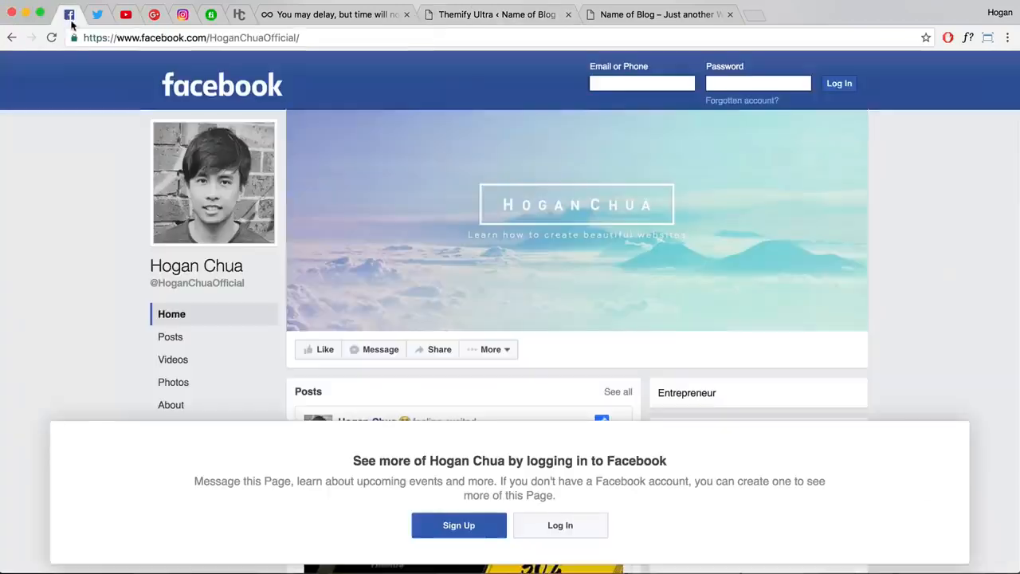
{"action": "left_click", "coordinate": [175, 40]}
{"action": "left_click", "coordinate": [318, 15]}
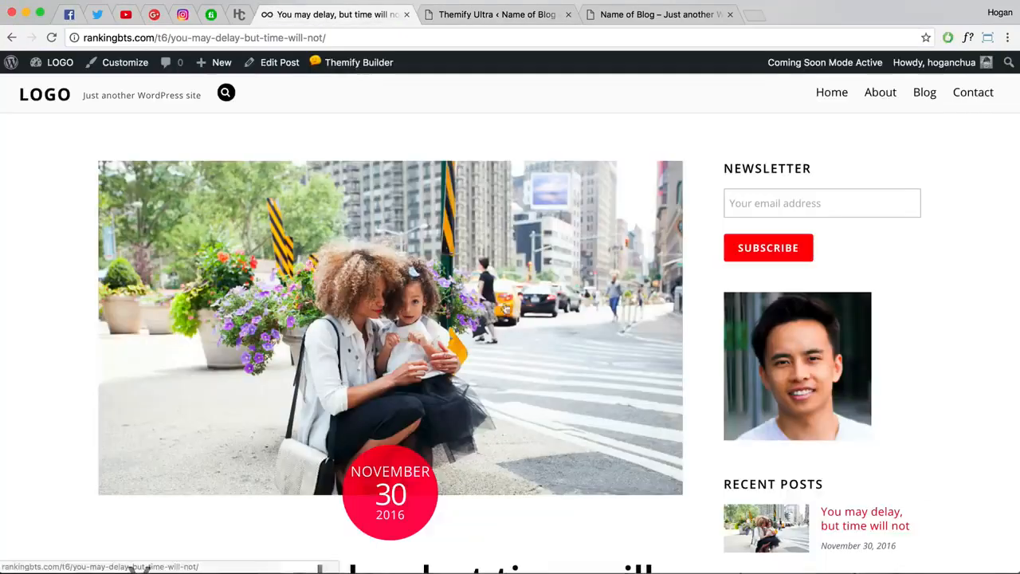
{"action": "left_click", "coordinate": [478, 14]}
{"action": "key", "text": "super+v"}
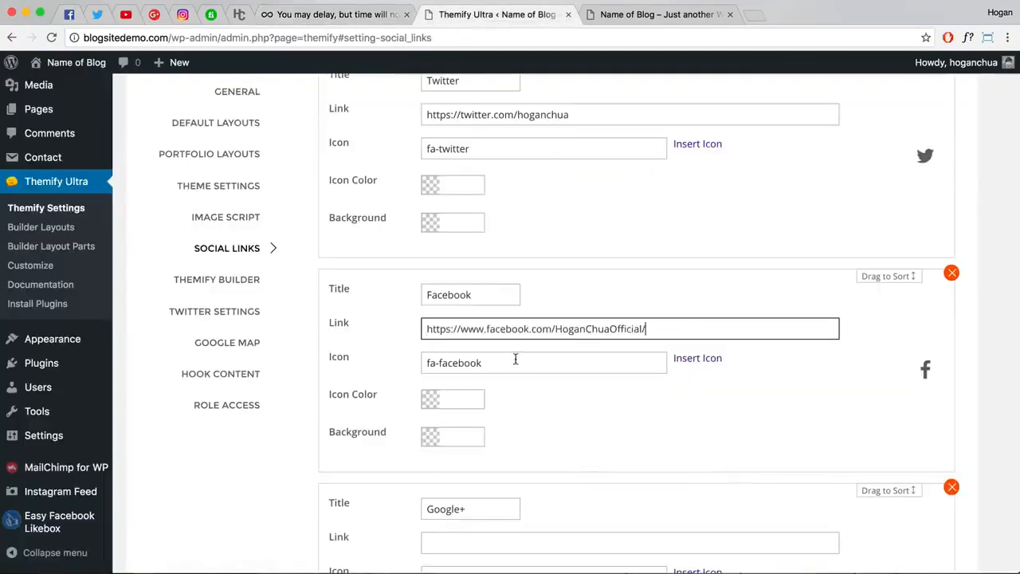
Fill in the Google+ entry's Link with the Google+ page address
{"action": "scroll", "coordinate": [510, 350], "scroll_direction": "down", "scroll_amount": 5}
{"action": "left_click", "coordinate": [482, 338]}
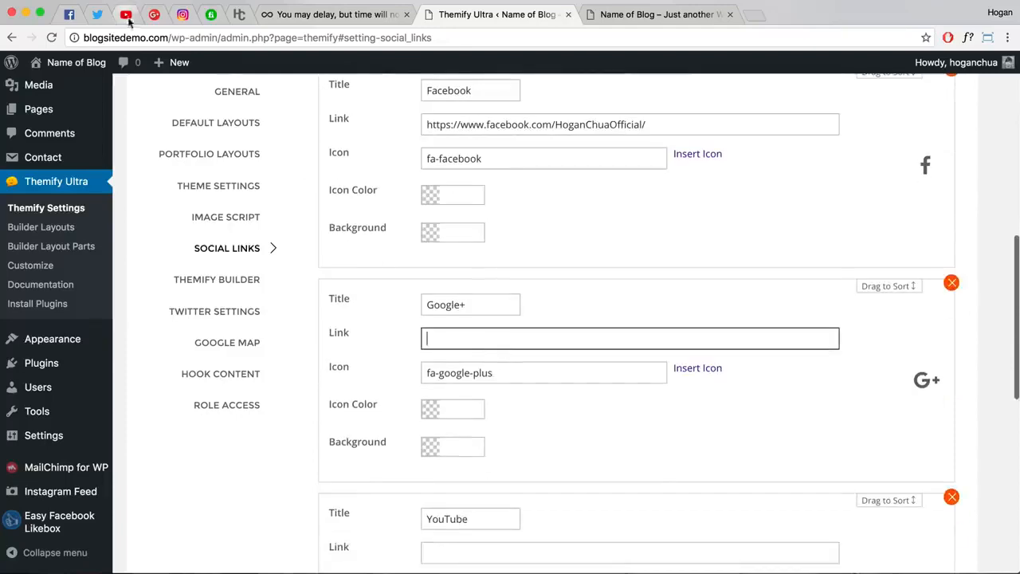
{"action": "left_click", "coordinate": [155, 15]}
{"action": "left_click", "coordinate": [144, 38]}
{"action": "right_click", "coordinate": [147, 37]}
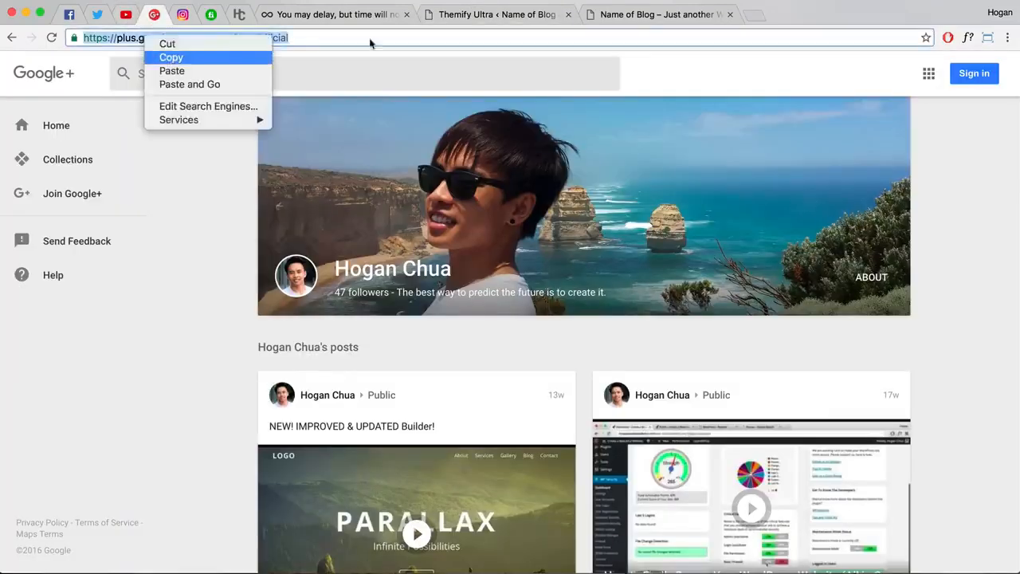
{"action": "left_click", "coordinate": [171, 57]}
{"action": "left_click", "coordinate": [494, 14]}
{"action": "key", "text": "super+v"}
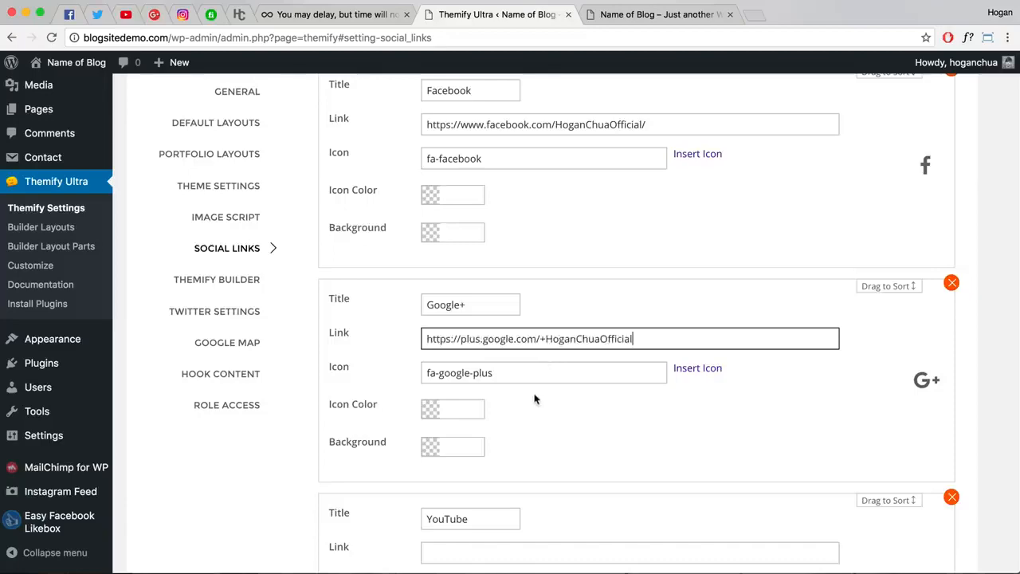
{"action": "scroll", "coordinate": [533, 398], "scroll_direction": "down", "scroll_amount": 3}
{"action": "left_click", "coordinate": [486, 433]}
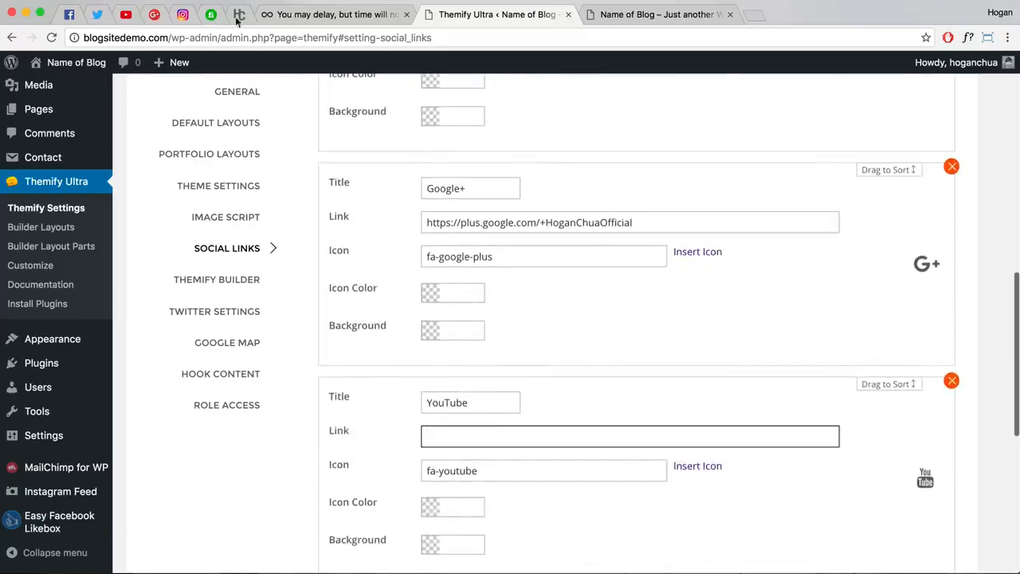
Paste the YouTube channel address into the YouTube entry's Link field
{"action": "left_click", "coordinate": [126, 14]}
{"action": "left_click", "coordinate": [159, 37]}
{"action": "right_click", "coordinate": [214, 37]}
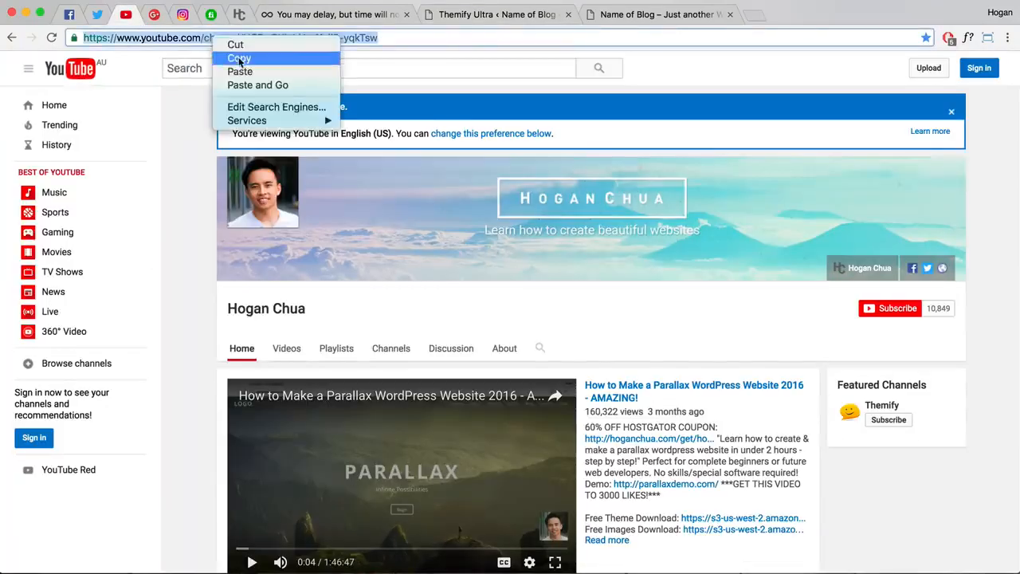
{"action": "left_click", "coordinate": [239, 58]}
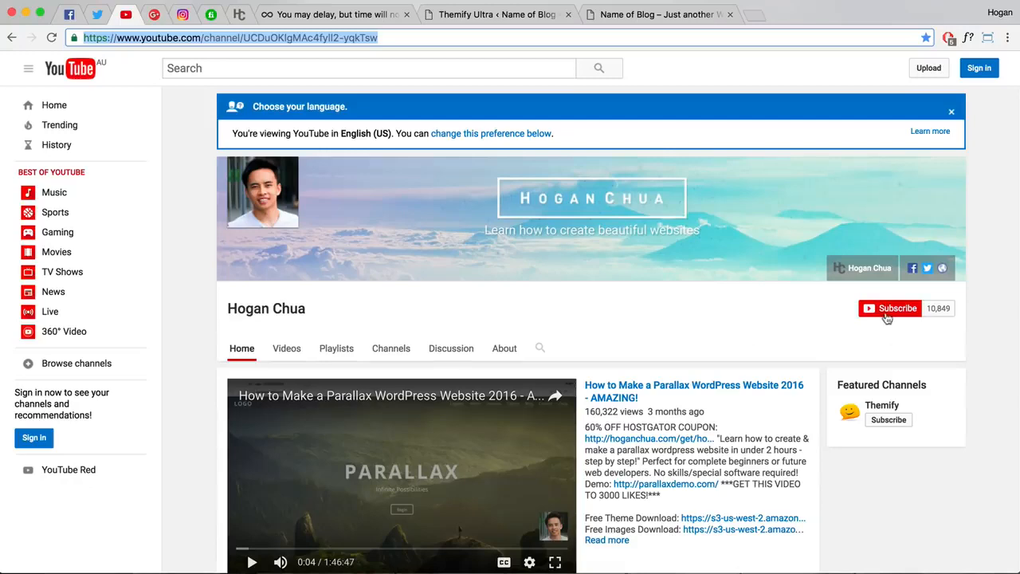
{"action": "left_click", "coordinate": [479, 14]}
{"action": "key", "text": "super+v"}
{"action": "scroll", "coordinate": [482, 426], "scroll_direction": "down", "scroll_amount": 5}
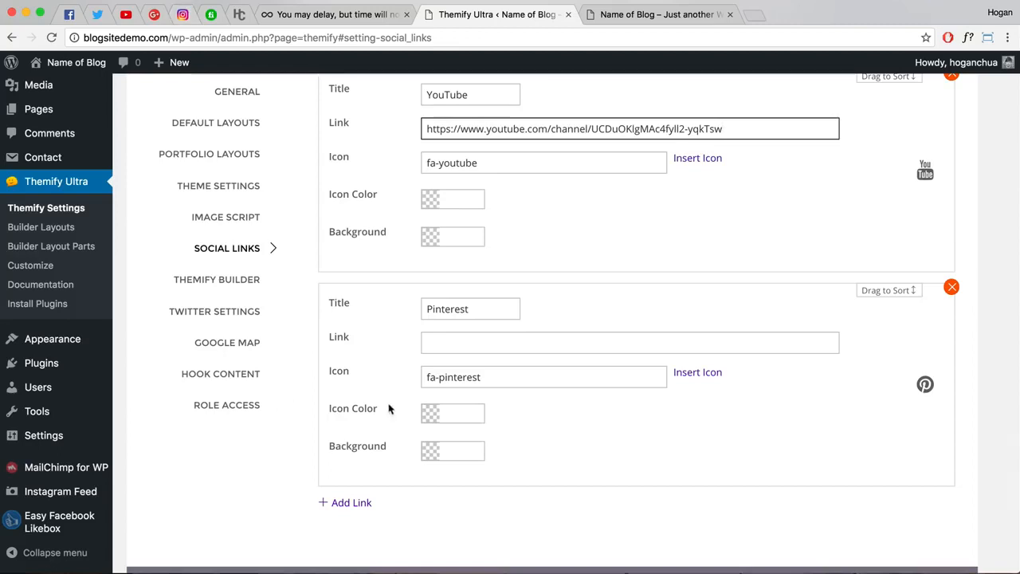
{"action": "scroll", "coordinate": [389, 408], "scroll_direction": "down", "scroll_amount": 3}
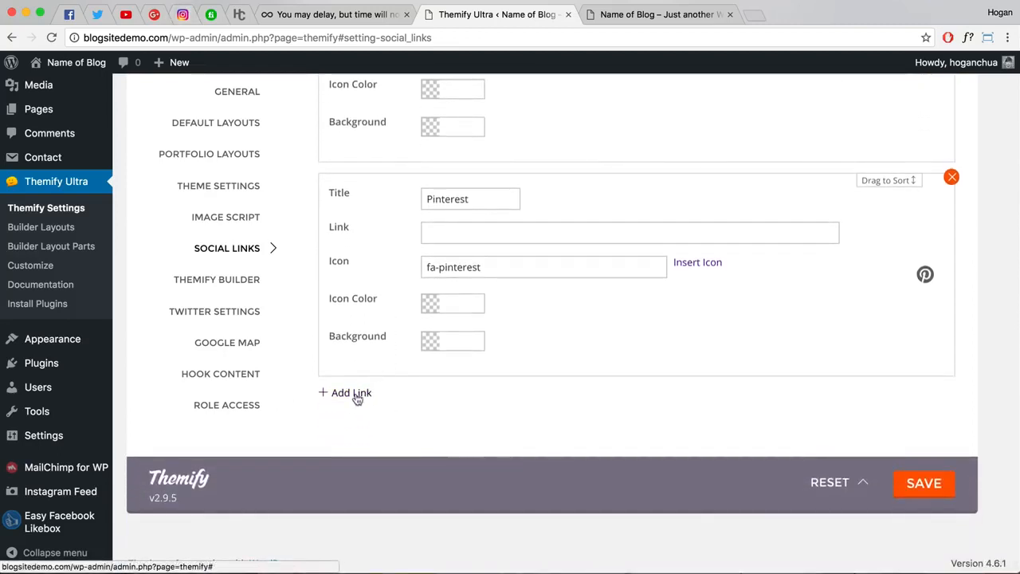
{"action": "left_click", "coordinate": [351, 393]}
{"action": "left_click", "coordinate": [446, 410]}
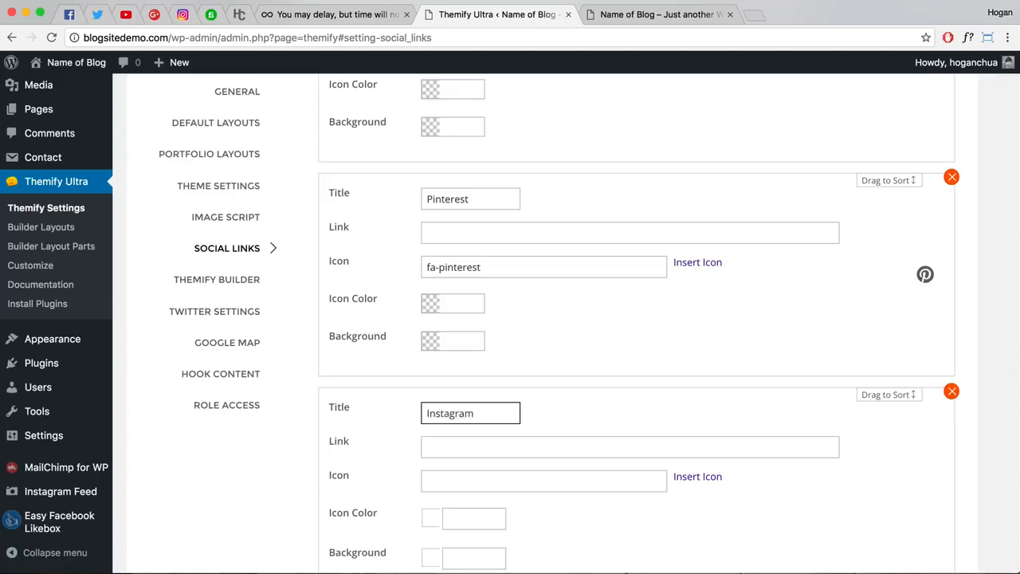
{"action": "left_click", "coordinate": [435, 444]}
{"action": "left_click", "coordinate": [183, 15]}
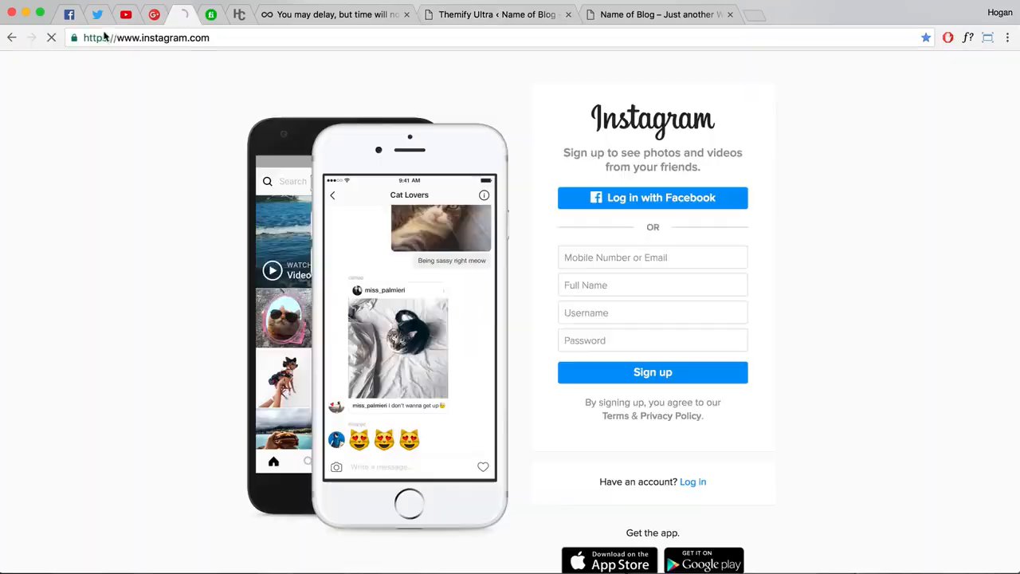
{"action": "left_click", "coordinate": [120, 37]}
{"action": "right_click", "coordinate": [132, 37]}
{"action": "left_click", "coordinate": [149, 58]}
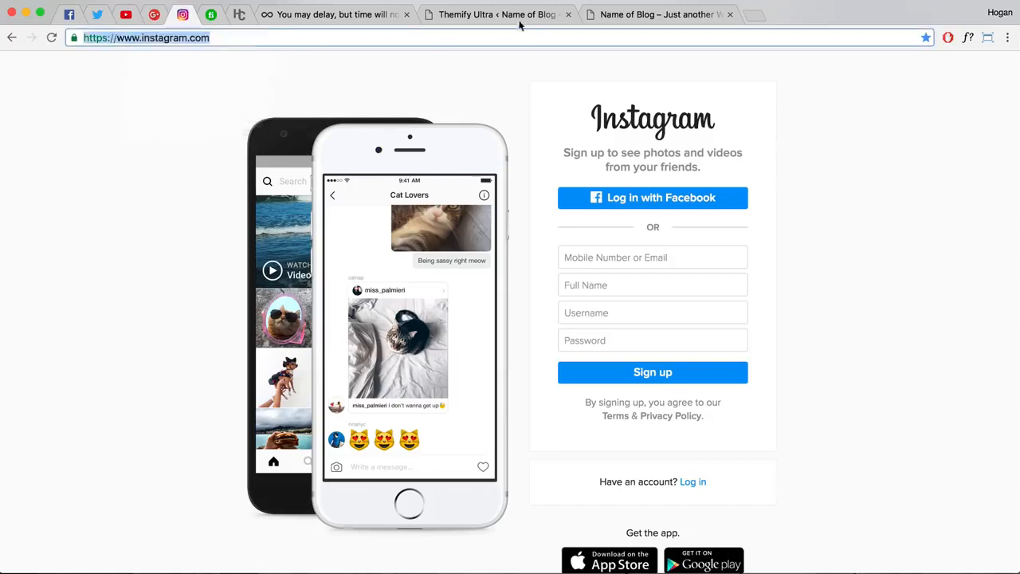
{"action": "left_click", "coordinate": [519, 20]}
{"action": "key", "text": "ctrl+v"}
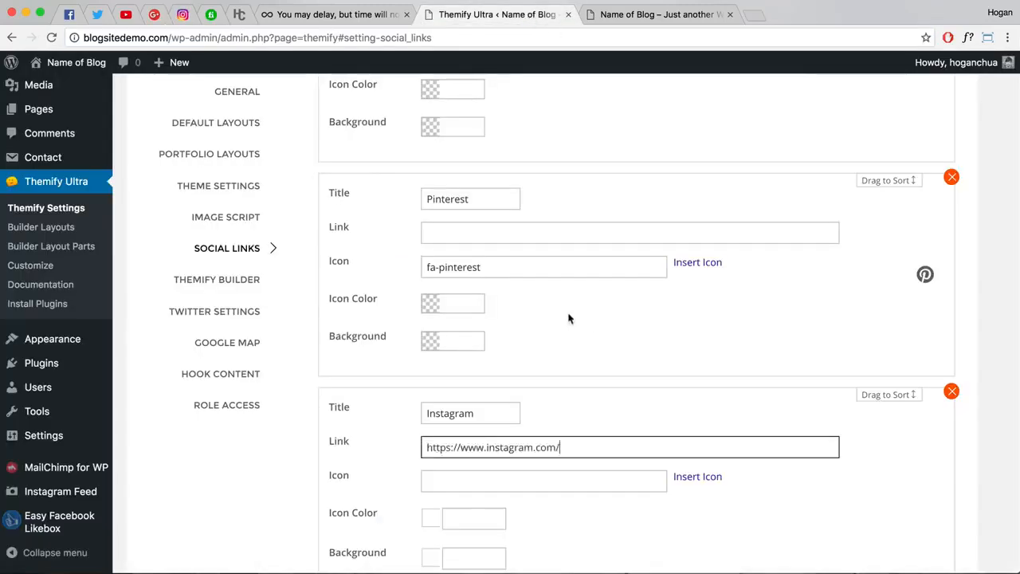
{"action": "scroll", "coordinate": [569, 319], "scroll_direction": "down", "scroll_amount": 5}
Give the Instagram link the 'instagram' icon from the Brand icon set
{"action": "left_click", "coordinate": [698, 299]}
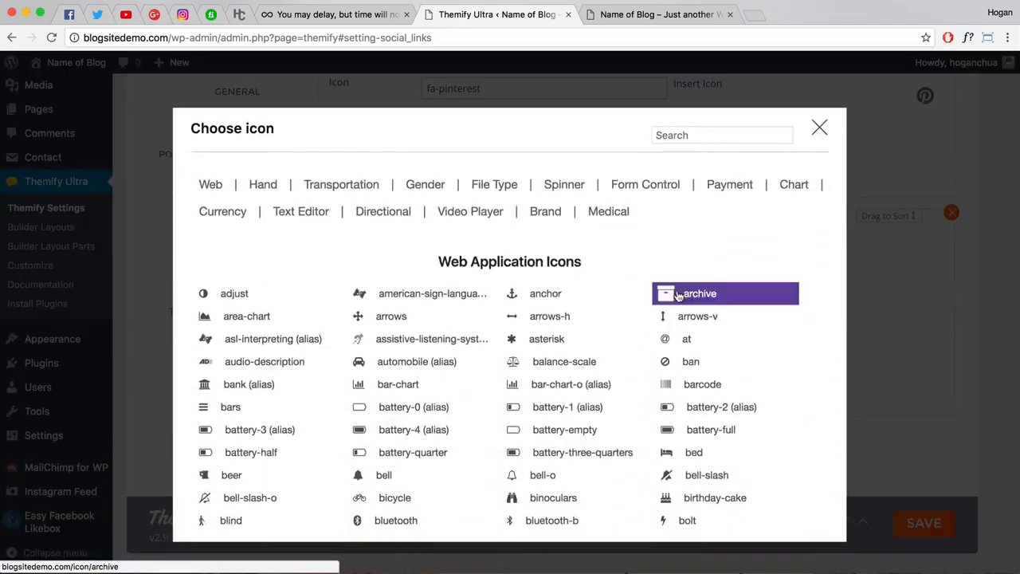
{"action": "left_click", "coordinate": [541, 213]}
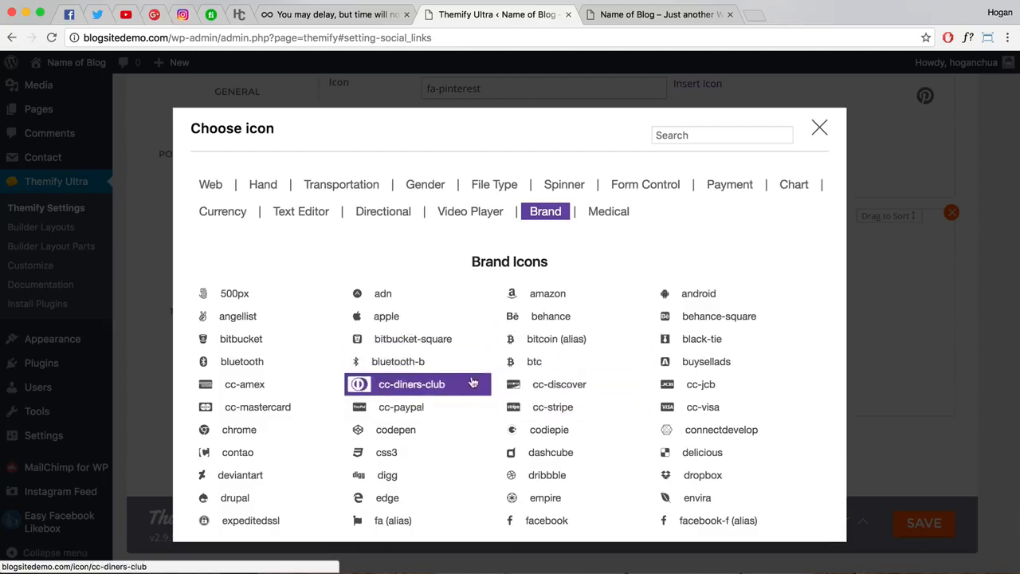
{"action": "scroll", "coordinate": [484, 385], "scroll_direction": "down", "scroll_amount": 5}
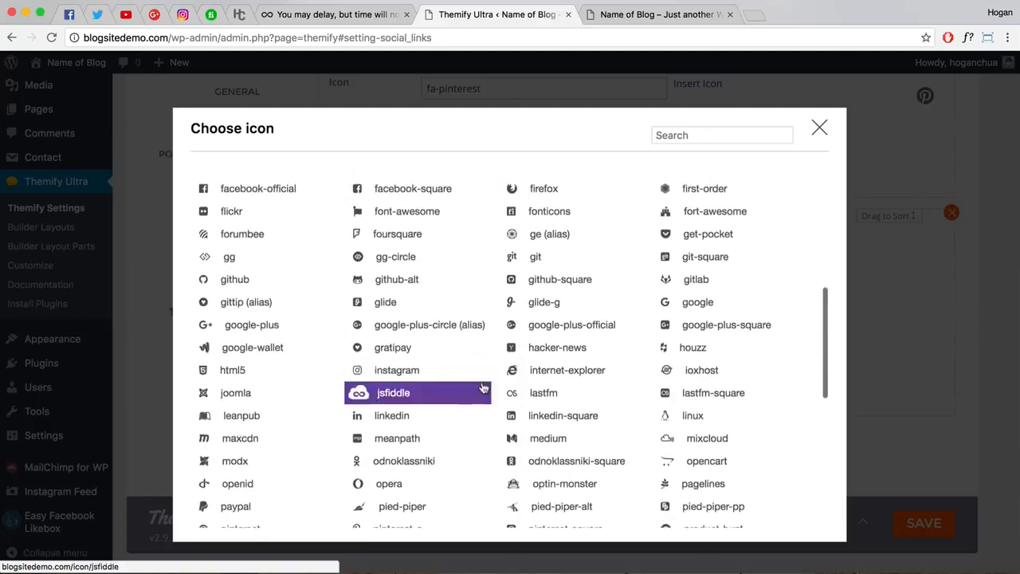
{"action": "left_click", "coordinate": [387, 372]}
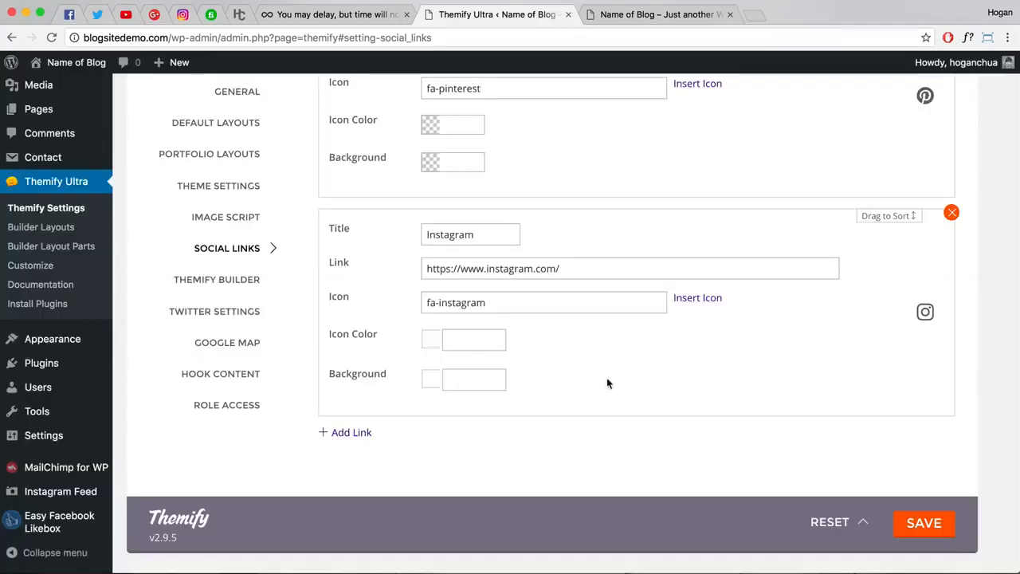
{"action": "scroll", "coordinate": [614, 385], "scroll_direction": "up", "scroll_amount": 15}
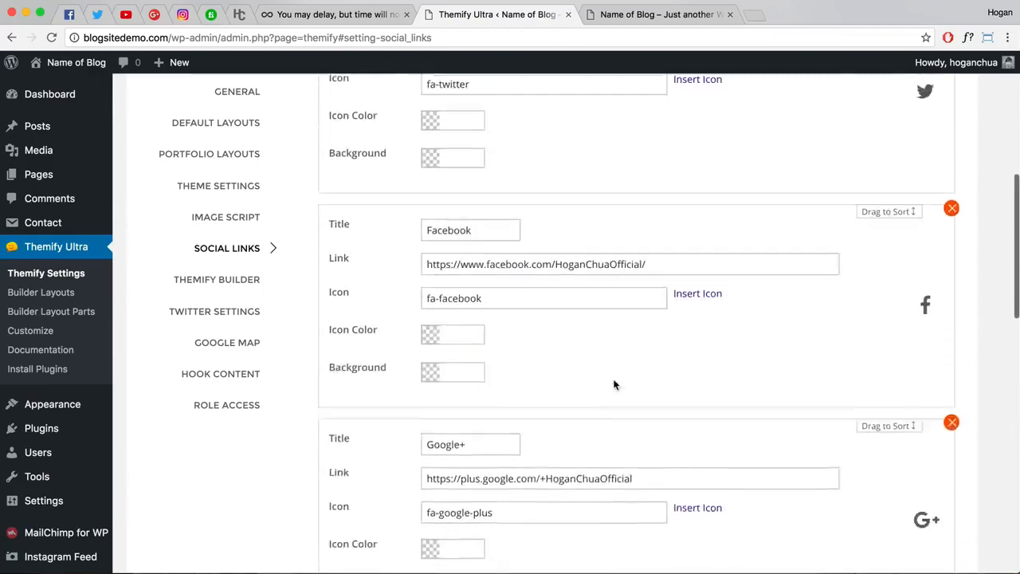
{"action": "scroll", "coordinate": [614, 385], "scroll_direction": "down", "scroll_amount": 4}
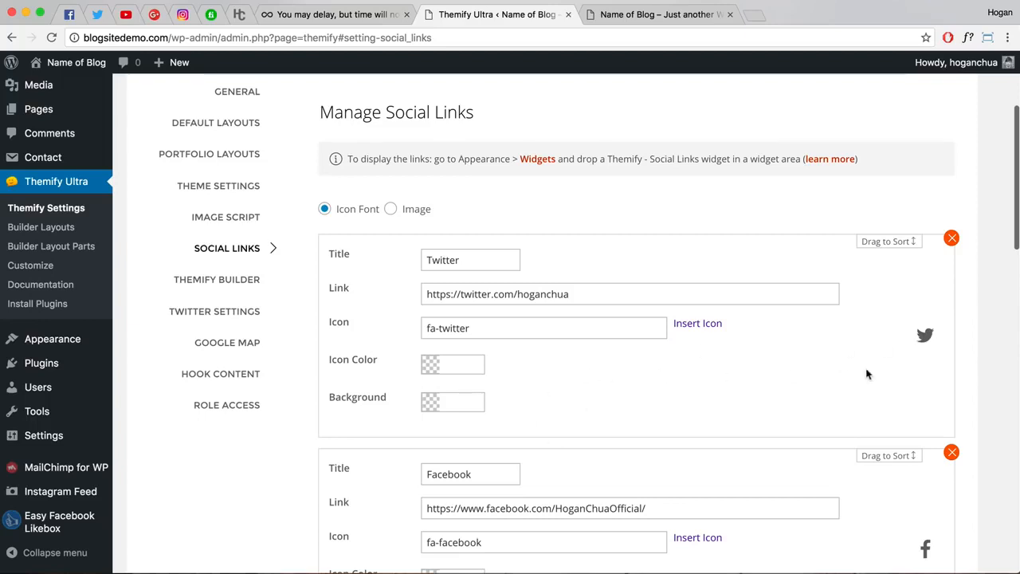
{"action": "scroll", "coordinate": [764, 376], "scroll_direction": "down", "scroll_amount": 4}
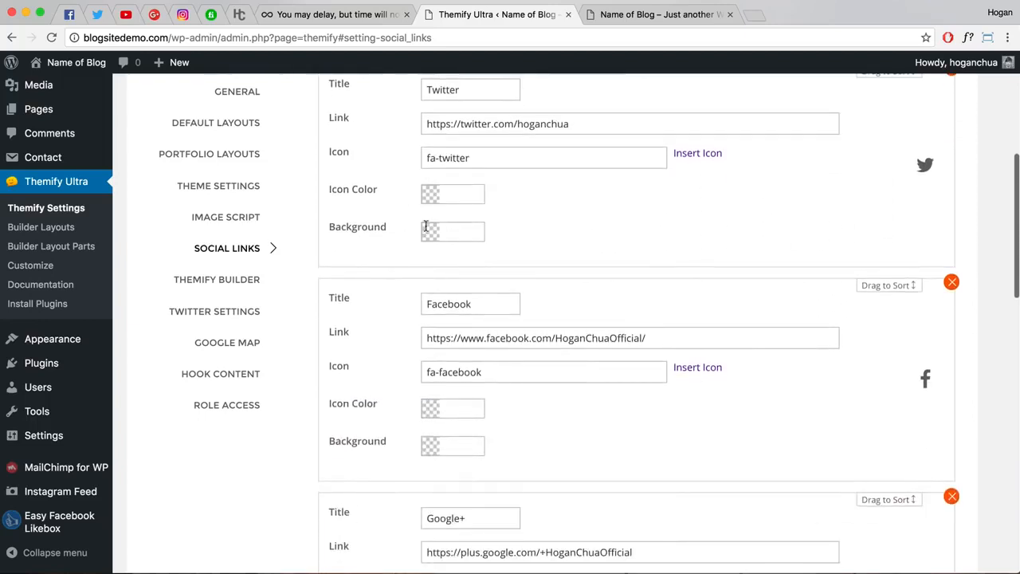
{"action": "scroll", "coordinate": [555, 307], "scroll_direction": "down", "scroll_amount": 15}
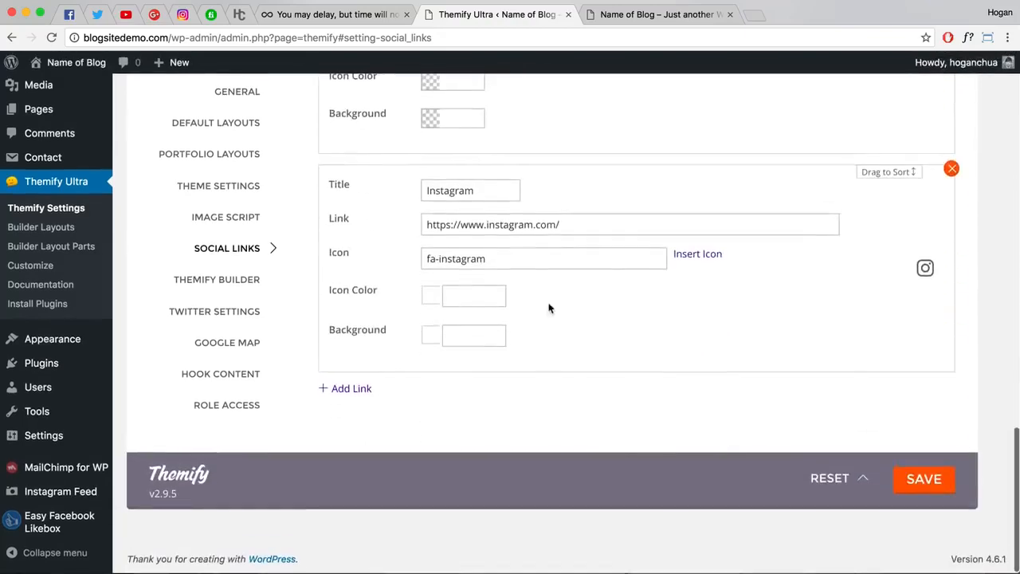
{"action": "scroll", "coordinate": [548, 309], "scroll_direction": "up", "scroll_amount": 20}
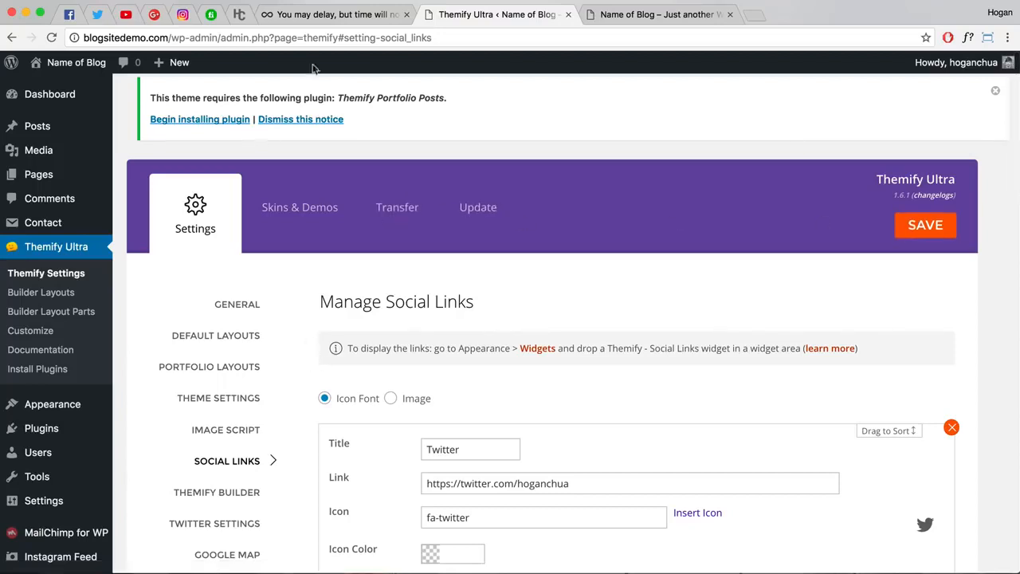
{"action": "left_click", "coordinate": [594, 14]}
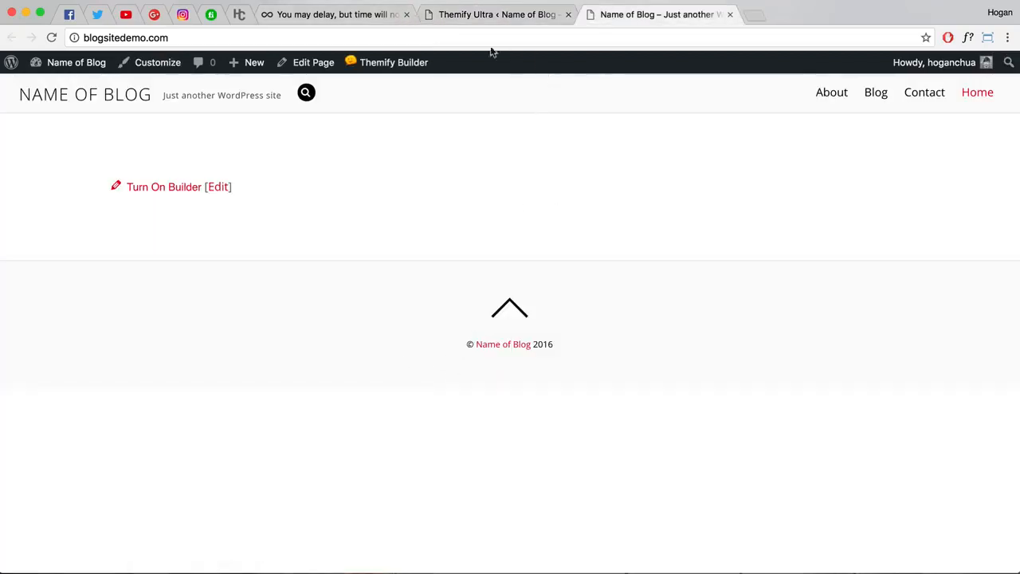
Drag Themify - Social Links into Footer Social Widget, save, and reload the front page
{"action": "left_click", "coordinate": [475, 16]}
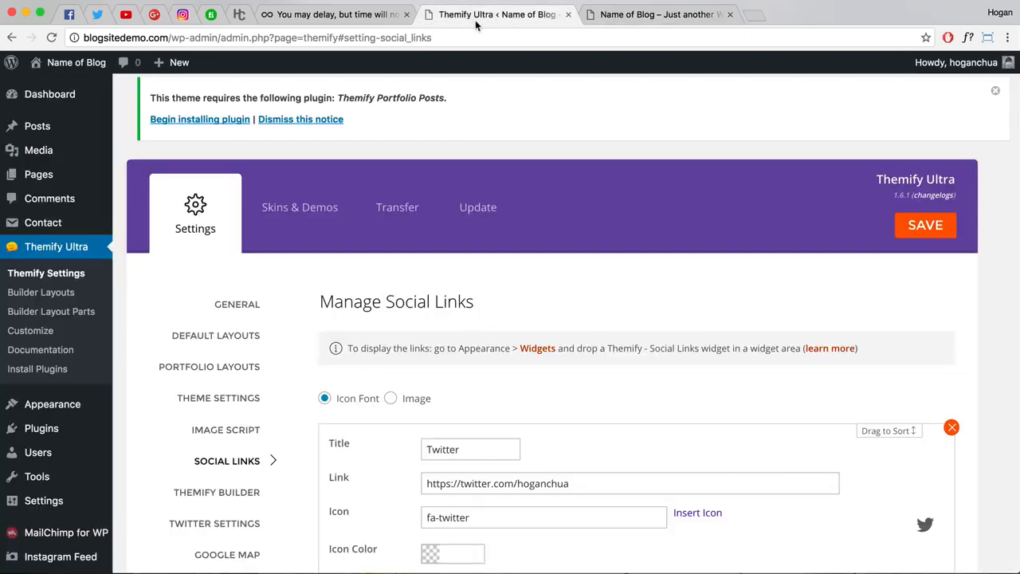
{"action": "scroll", "coordinate": [40, 335], "scroll_direction": "down", "scroll_amount": 2}
{"action": "mouse_move", "coordinate": [36, 344]}
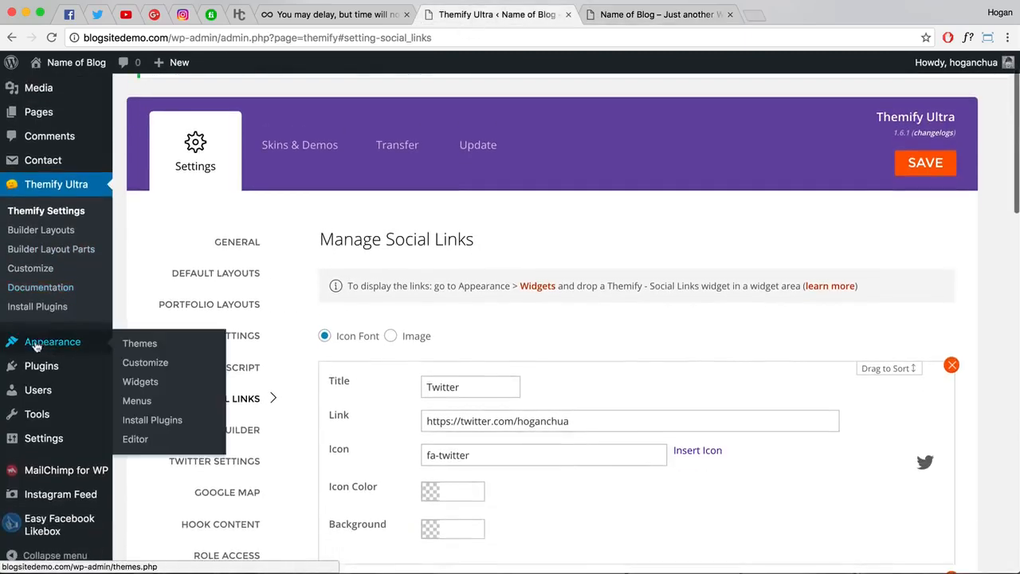
{"action": "left_click", "coordinate": [136, 382]}
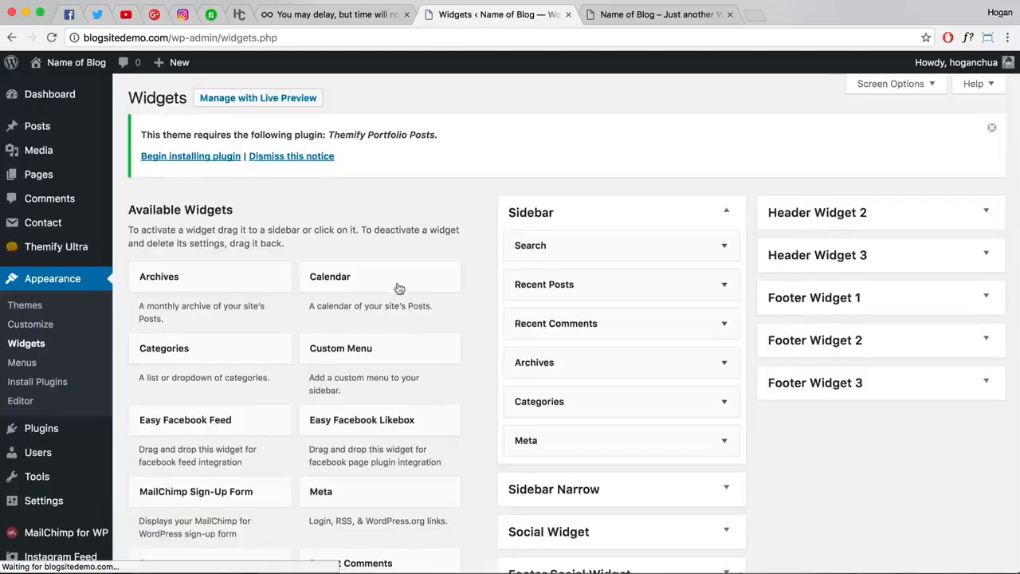
{"action": "scroll", "coordinate": [366, 301], "scroll_direction": "down", "scroll_amount": 10}
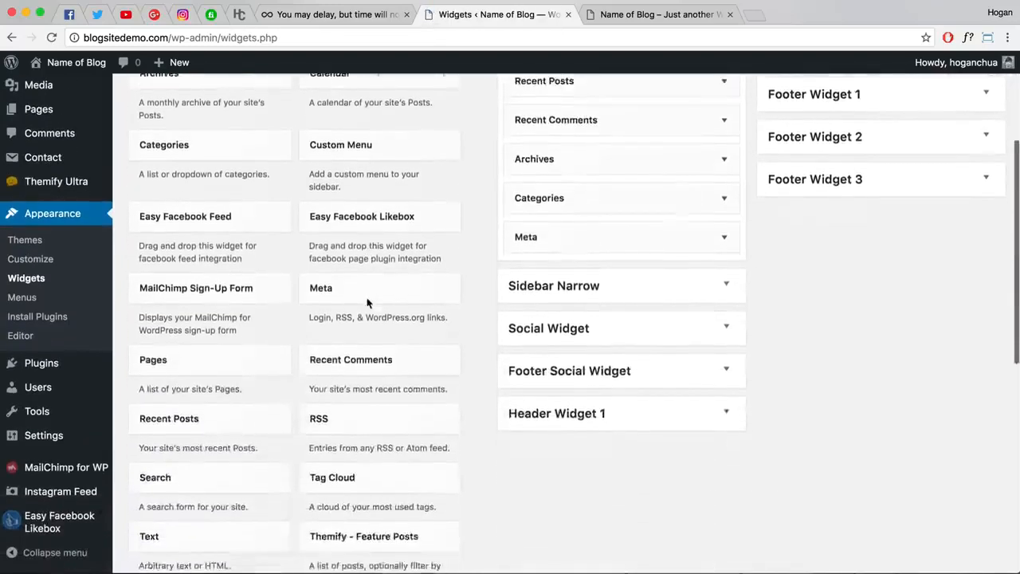
{"action": "scroll", "coordinate": [366, 301], "scroll_direction": "down", "scroll_amount": 5}
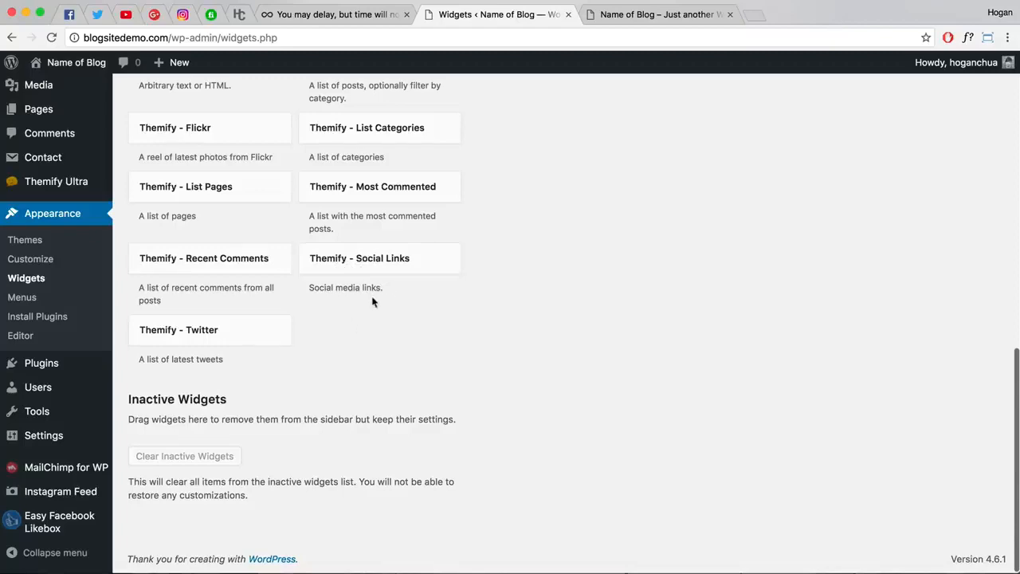
{"action": "scroll", "coordinate": [362, 319], "scroll_direction": "up", "scroll_amount": 2}
{"action": "left_click_drag", "start_coordinate": [332, 330], "coordinate": [542, 512]}
{"action": "scroll", "coordinate": [575, 451], "scroll_direction": "down", "scroll_amount": 5}
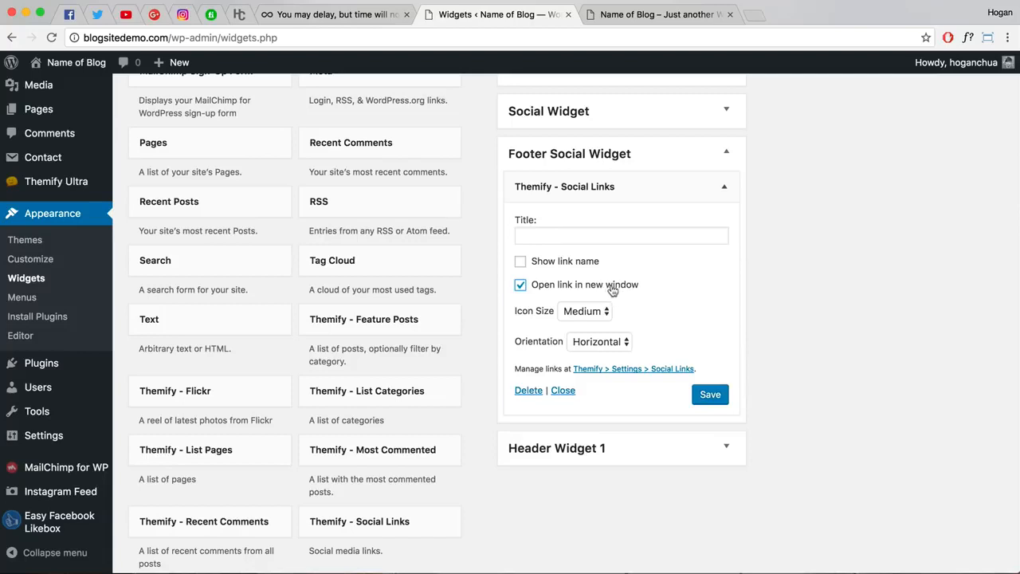
{"action": "left_click", "coordinate": [719, 398]}
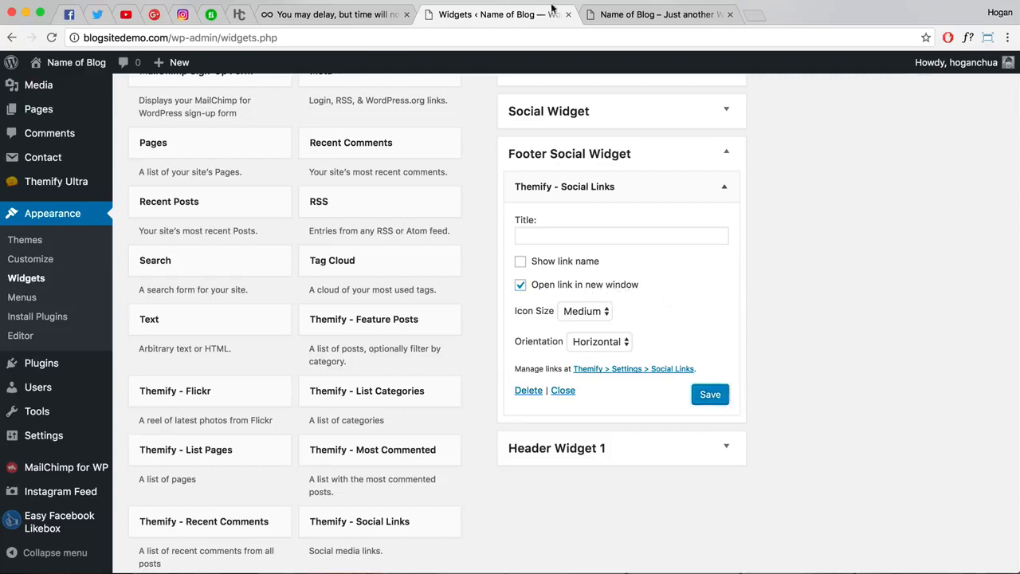
{"action": "left_click", "coordinate": [637, 15]}
{"action": "left_click", "coordinate": [51, 37]}
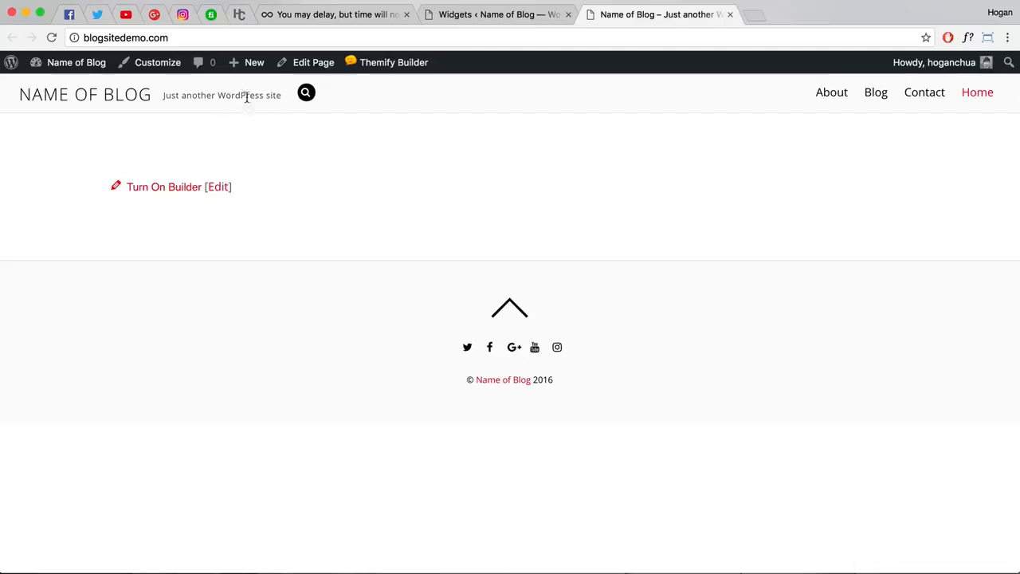
Check the Social Widget area on the Widgets page, then open the admin Dashboard from the site
{"action": "left_click", "coordinate": [473, 15]}
{"action": "scroll", "coordinate": [410, 321], "scroll_direction": "down", "scroll_amount": 5}
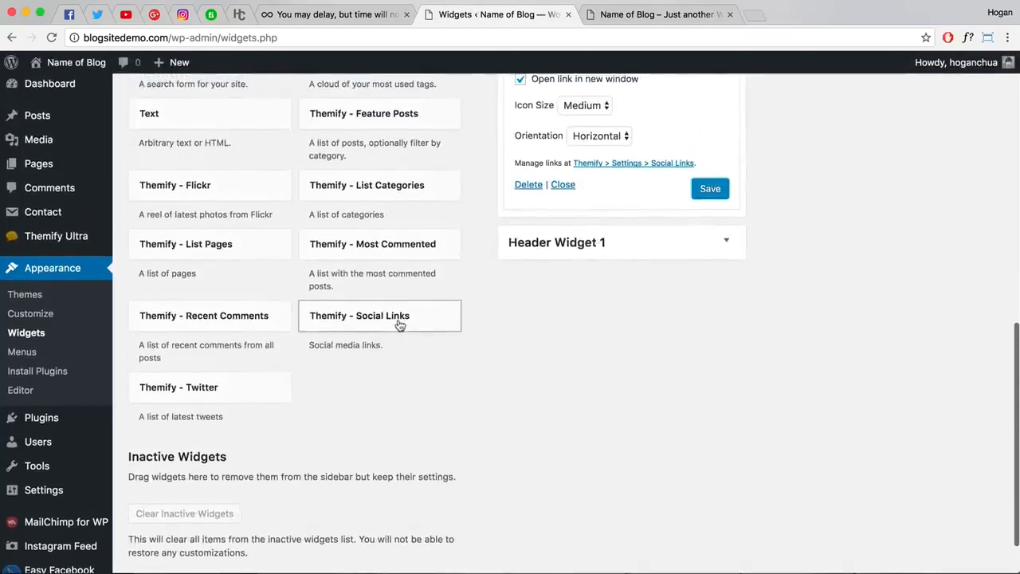
{"action": "scroll", "coordinate": [400, 325], "scroll_direction": "up", "scroll_amount": 5}
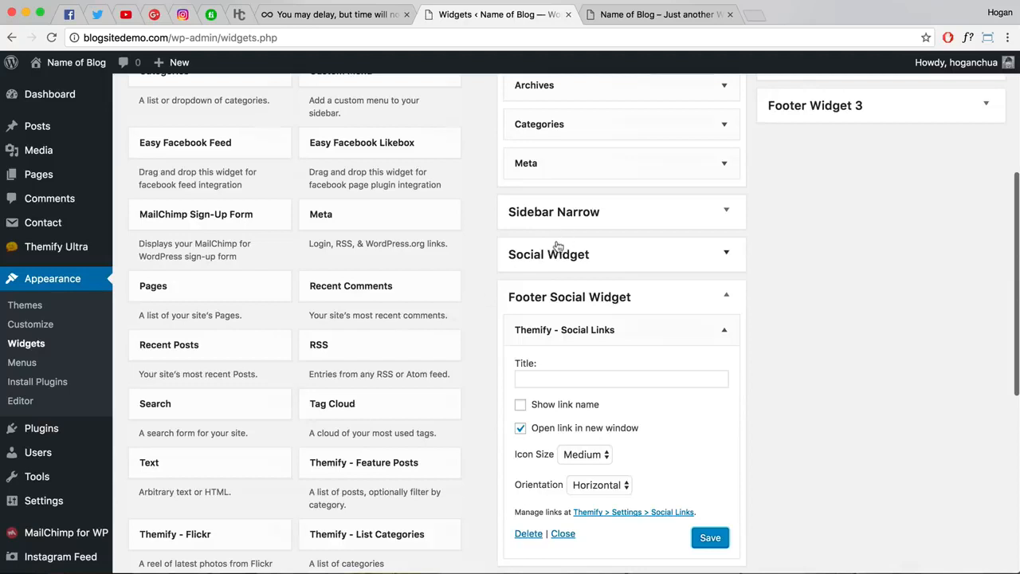
{"action": "left_click", "coordinate": [634, 259]}
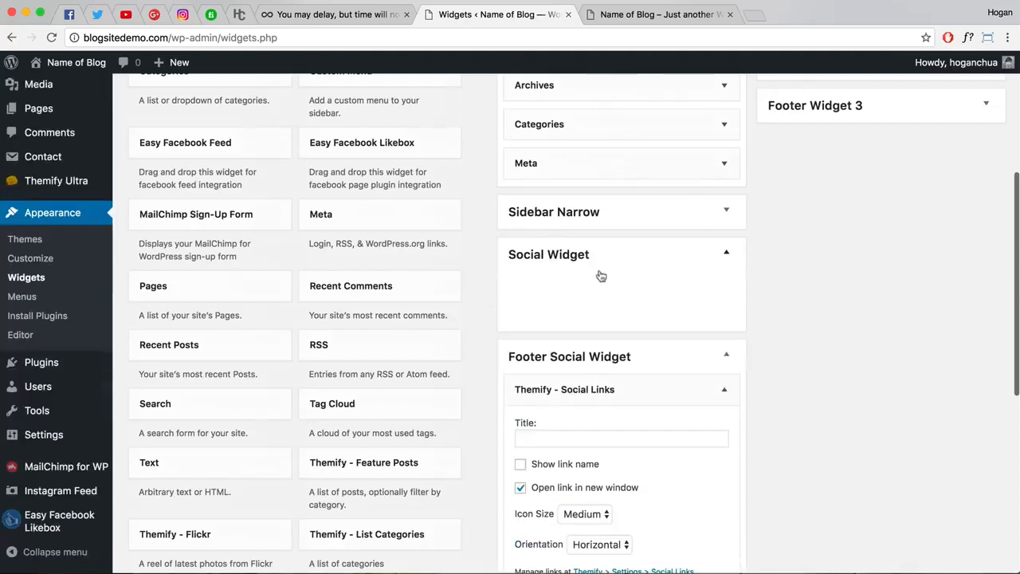
{"action": "scroll", "coordinate": [586, 311], "scroll_direction": "down", "scroll_amount": 1}
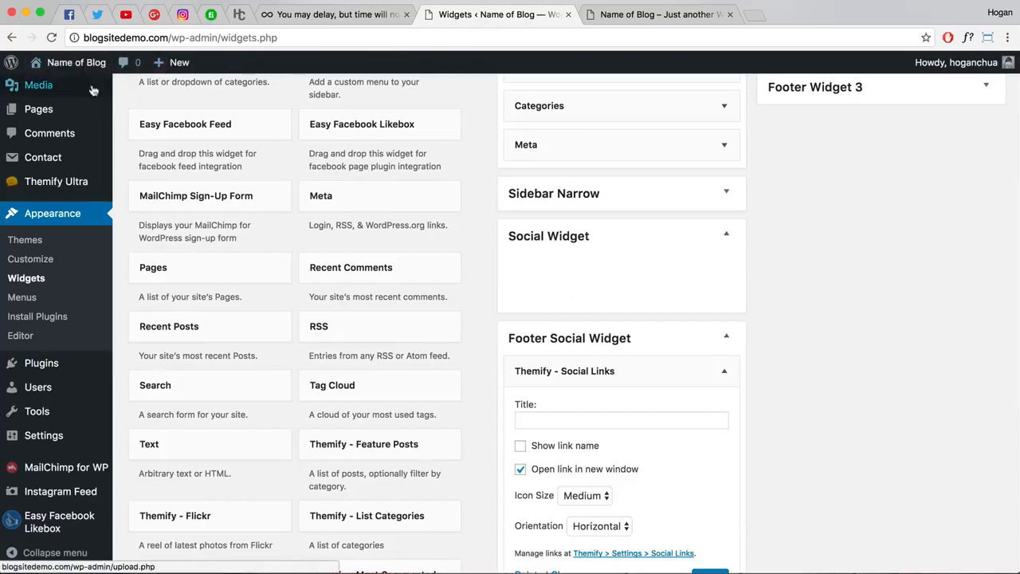
{"action": "left_click", "coordinate": [58, 88]}
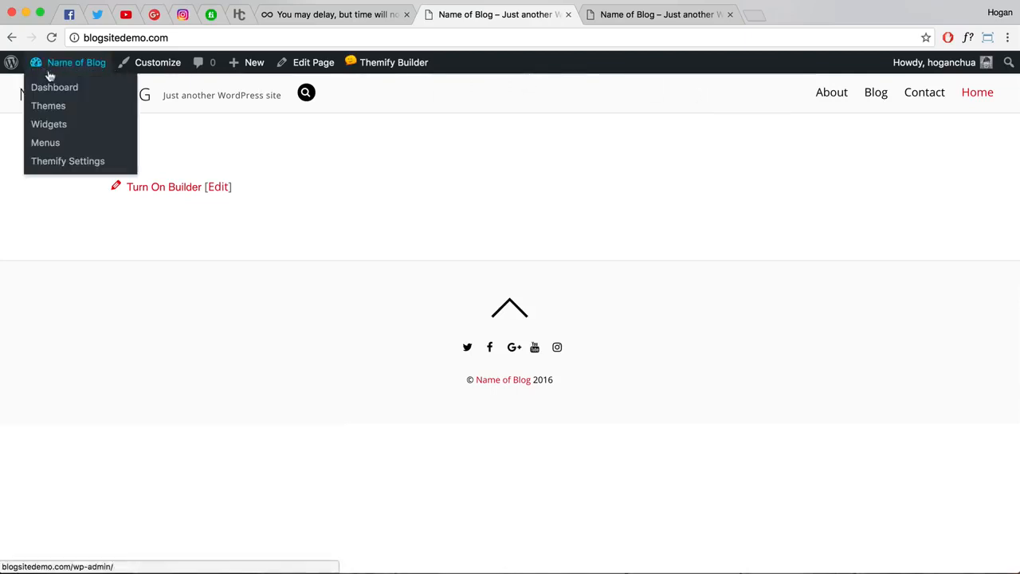
{"action": "left_click", "coordinate": [55, 88]}
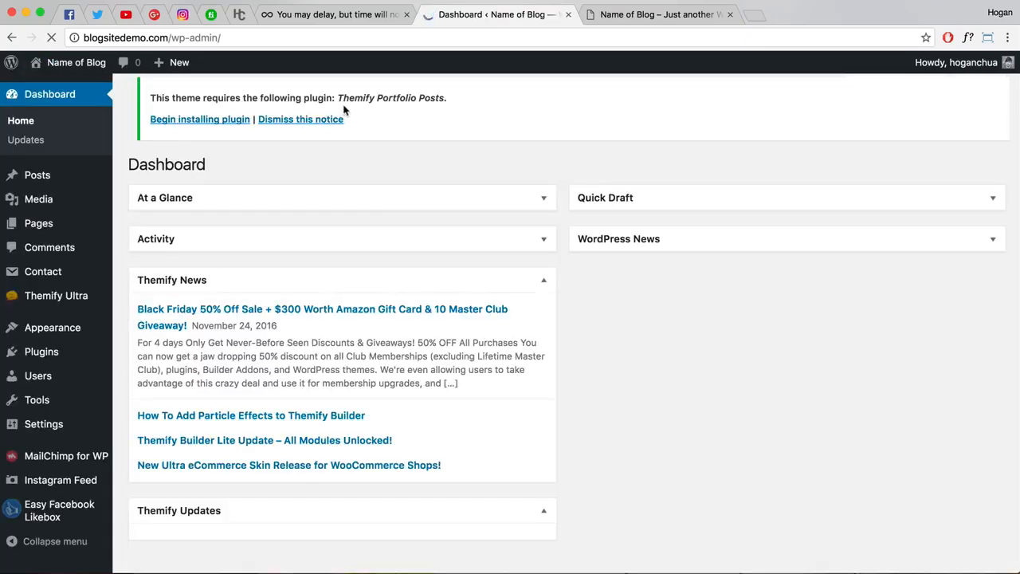
{"action": "mouse_move", "coordinate": [53, 340]}
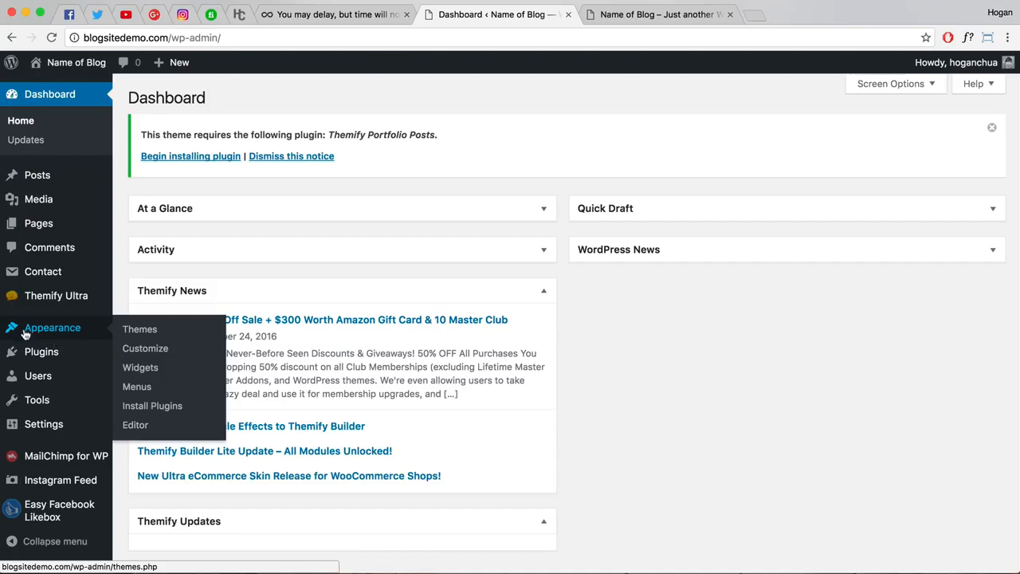
Create a new menu named 'Top Nav' under Appearance > Menus
{"action": "left_click", "coordinate": [137, 389]}
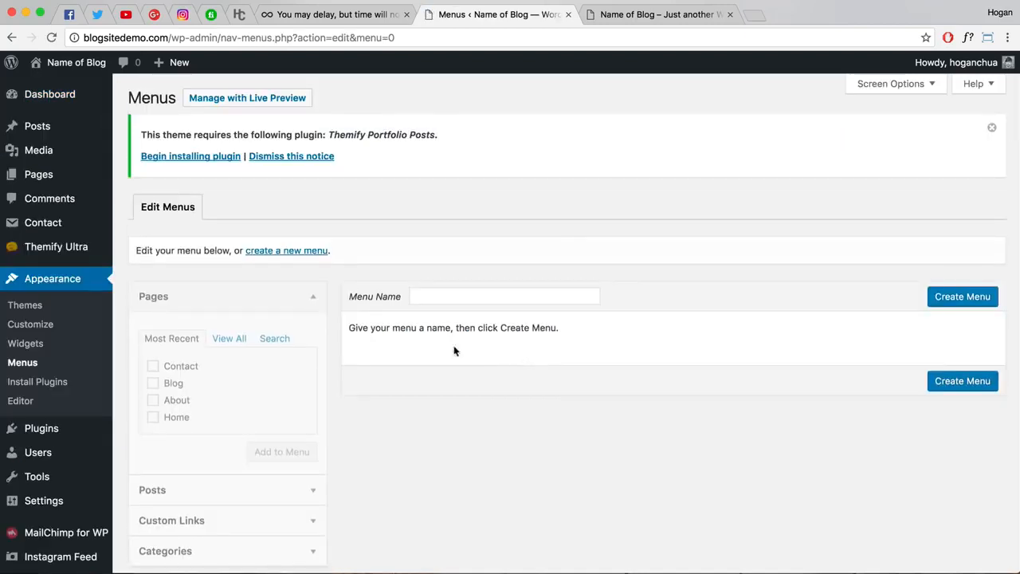
{"action": "left_click", "coordinate": [437, 298]}
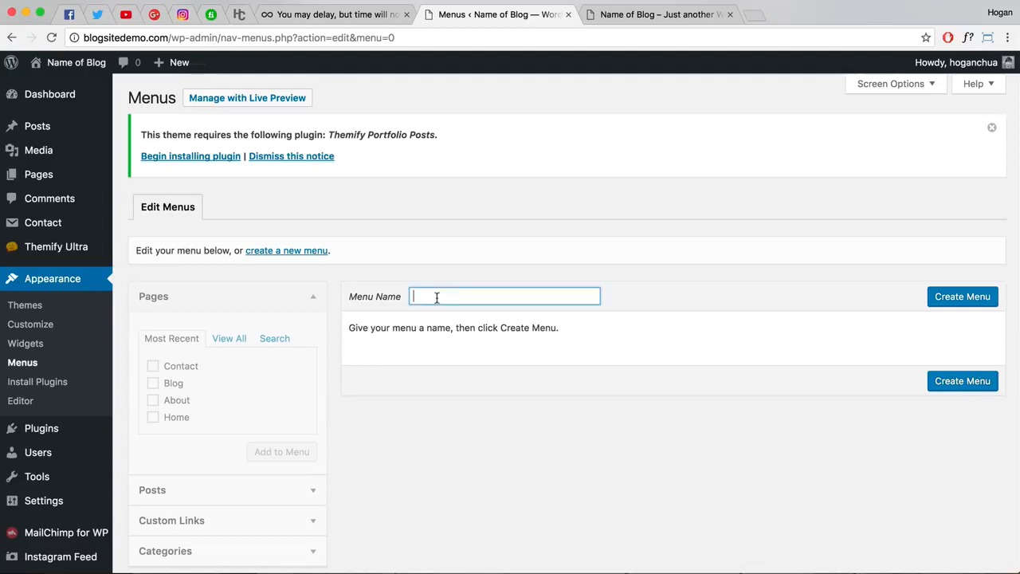
{"action": "type", "text": "Top Nav"}
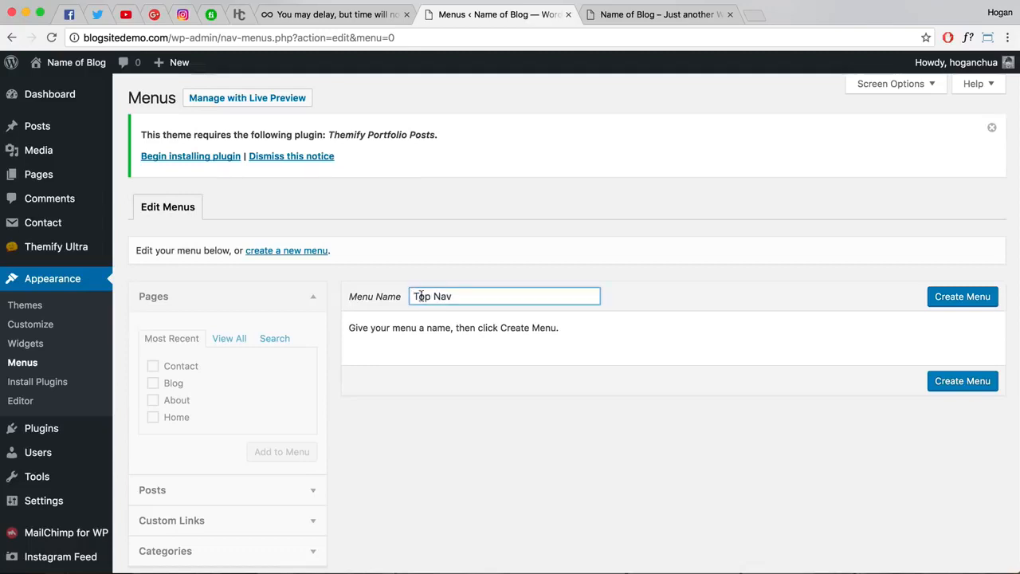
{"action": "left_click", "coordinate": [977, 303]}
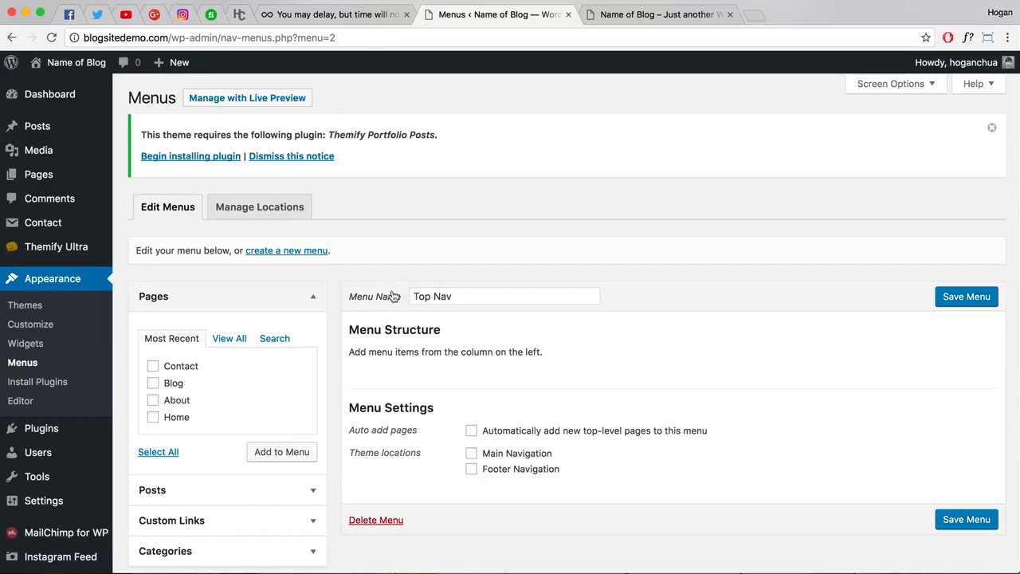
Add the Home, About and Contact pages and arrange items as Home, About, Blog, Contact
{"action": "left_click", "coordinate": [153, 417]}
{"action": "left_click", "coordinate": [153, 400]}
{"action": "left_click", "coordinate": [153, 367]}
{"action": "left_click", "coordinate": [277, 458]}
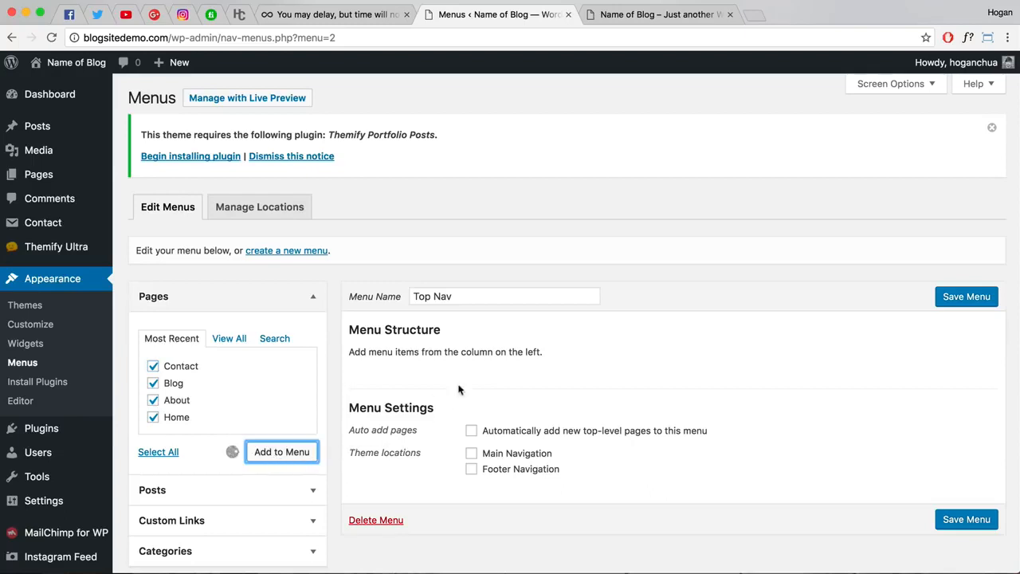
{"action": "left_click_drag", "start_coordinate": [410, 496], "coordinate": [401, 390]}
{"action": "left_click_drag", "start_coordinate": [405, 499], "coordinate": [401, 430]}
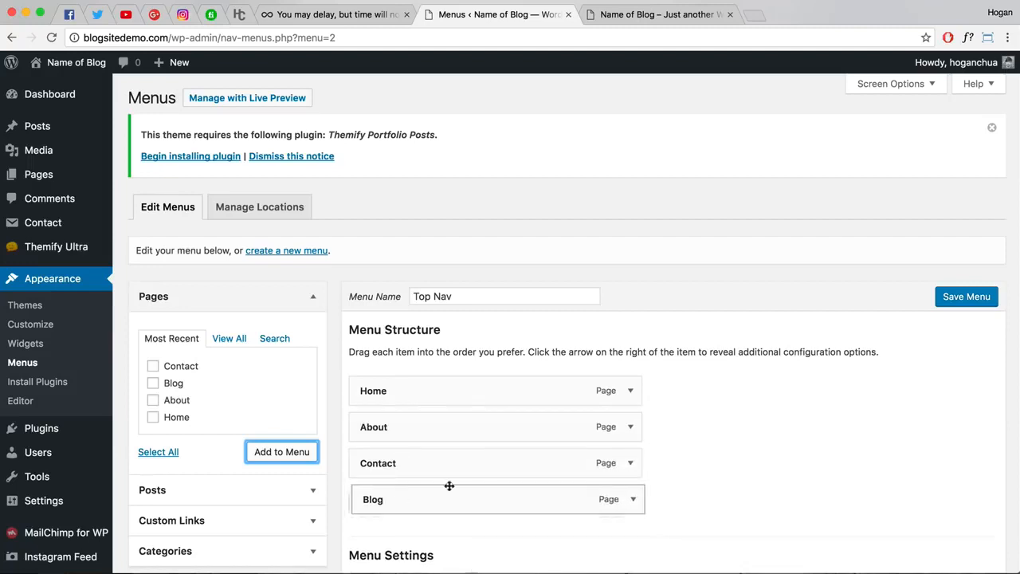
{"action": "left_click_drag", "start_coordinate": [451, 486], "coordinate": [411, 462]}
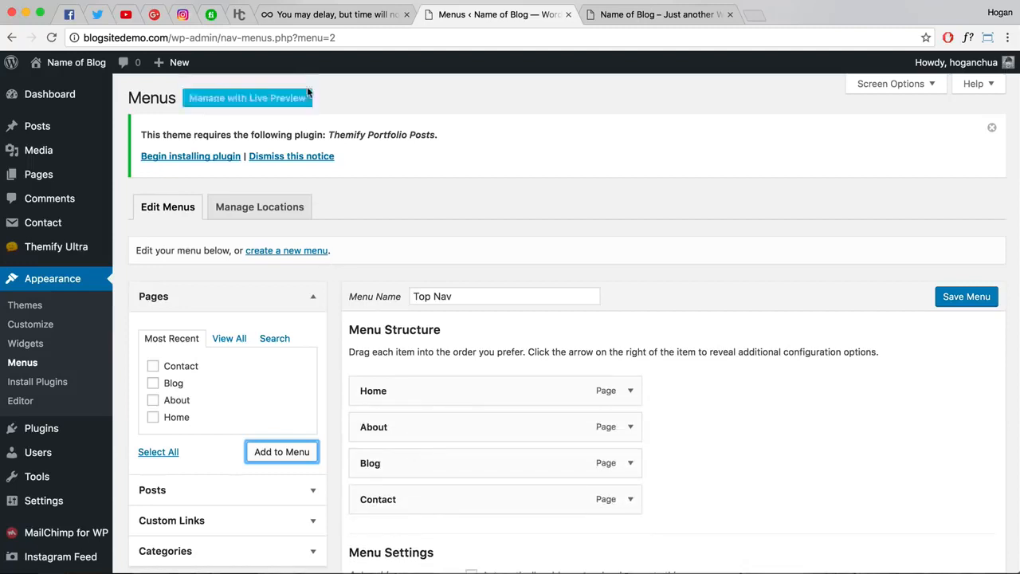
{"action": "left_click", "coordinate": [239, 16]}
{"action": "scroll", "coordinate": [337, 200], "scroll_direction": "up", "scroll_amount": 10}
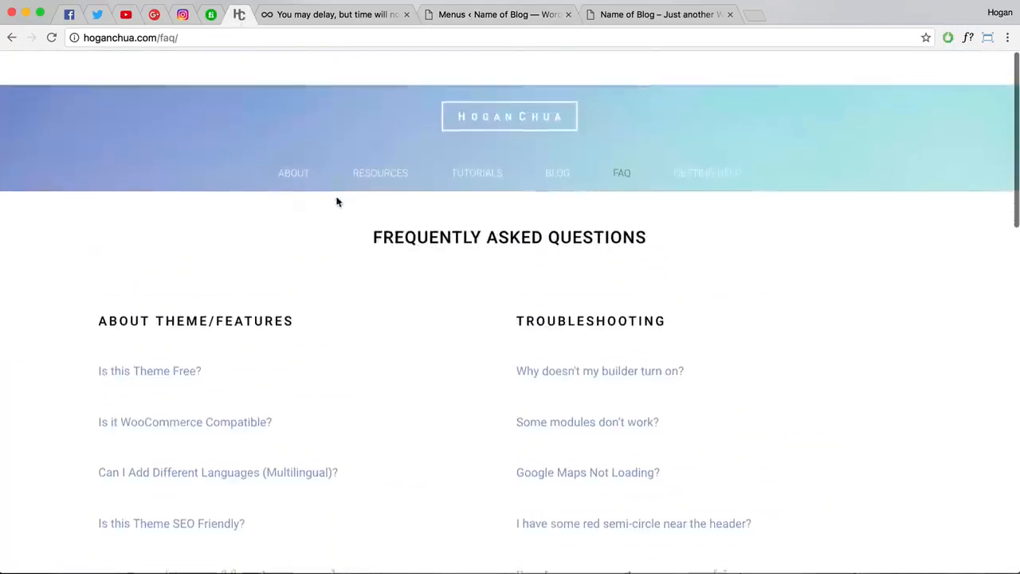
{"action": "mouse_move", "coordinate": [366, 142]}
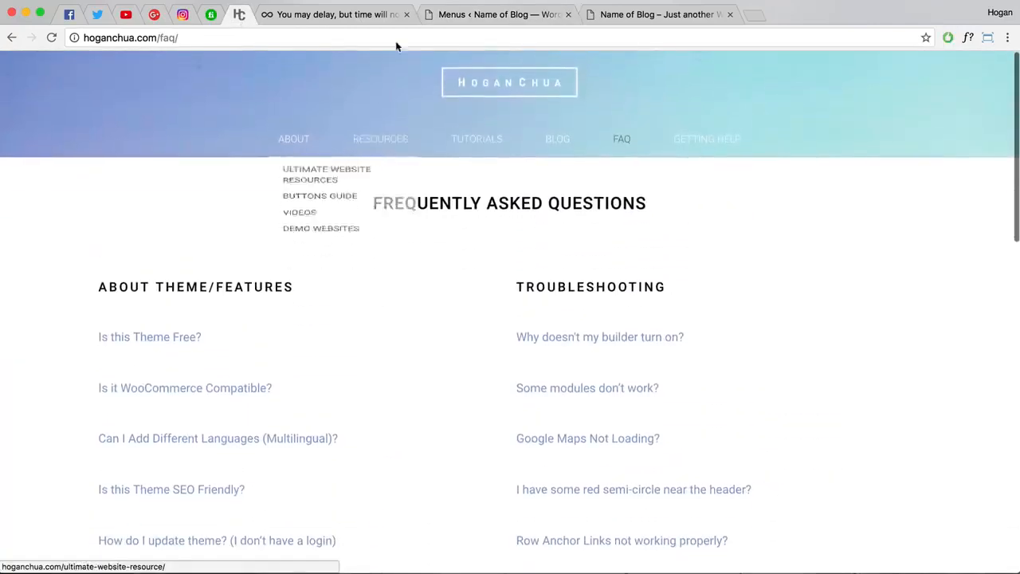
{"action": "left_click", "coordinate": [458, 16]}
{"action": "left_click_drag", "start_coordinate": [365, 427], "coordinate": [387, 392]}
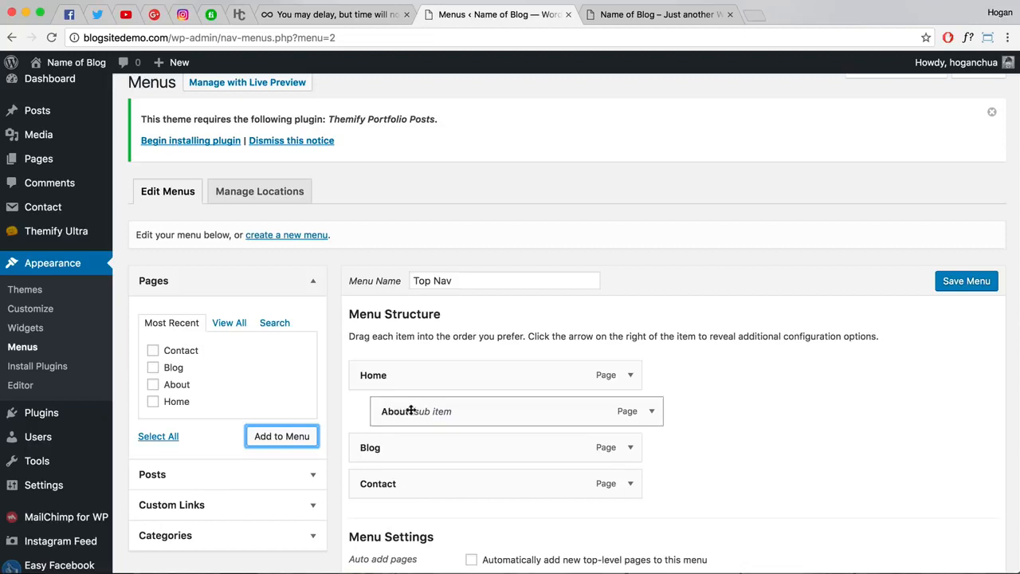
Keep About top-level, assign Top Nav to Main Navigation, and save the menu
{"action": "left_click_drag", "start_coordinate": [410, 409], "coordinate": [405, 412]}
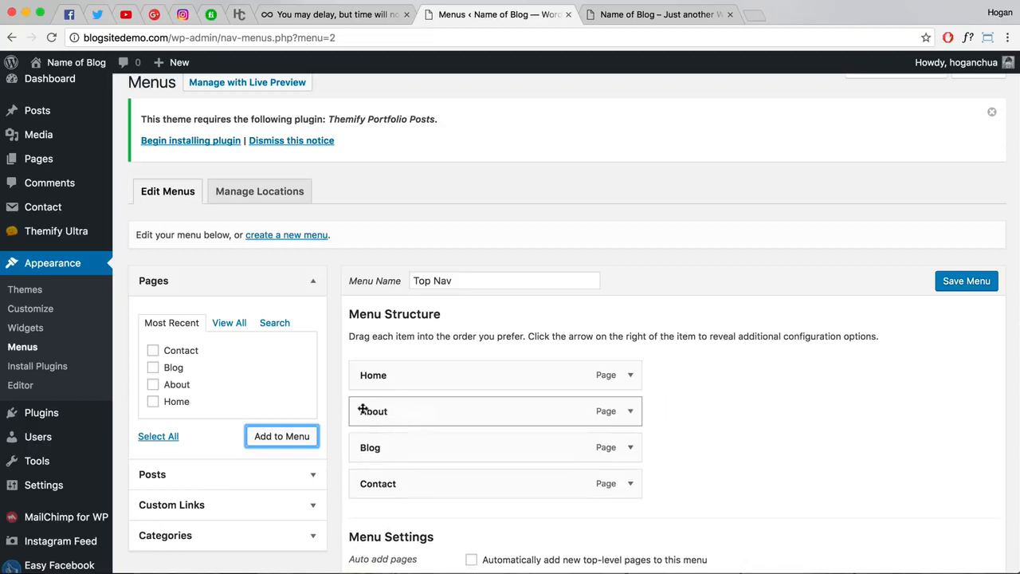
{"action": "scroll", "coordinate": [471, 406], "scroll_direction": "down", "scroll_amount": 4}
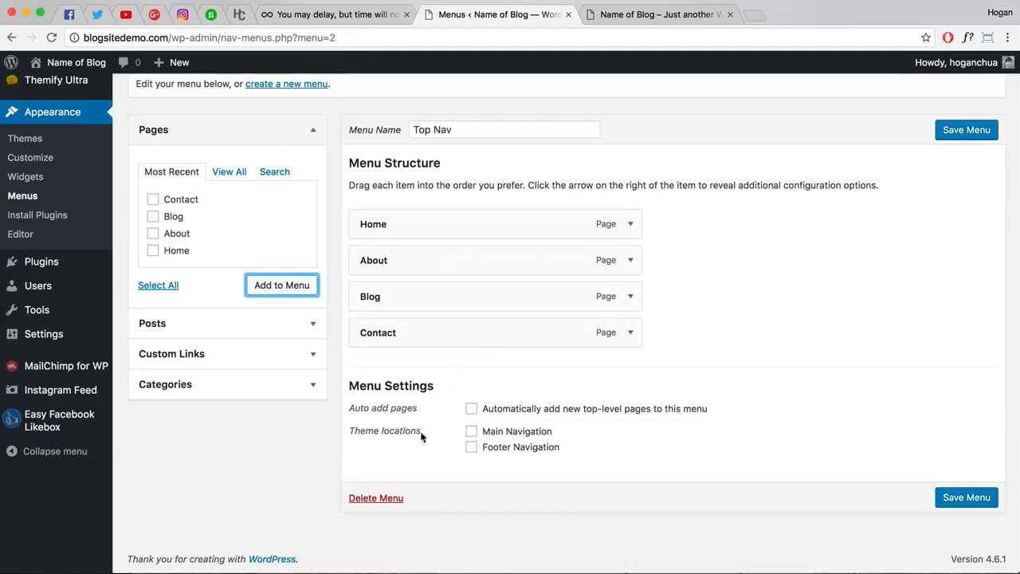
{"action": "scroll", "coordinate": [421, 436], "scroll_direction": "up", "scroll_amount": 1}
{"action": "left_click_drag", "start_coordinate": [422, 436], "coordinate": [349, 433]}
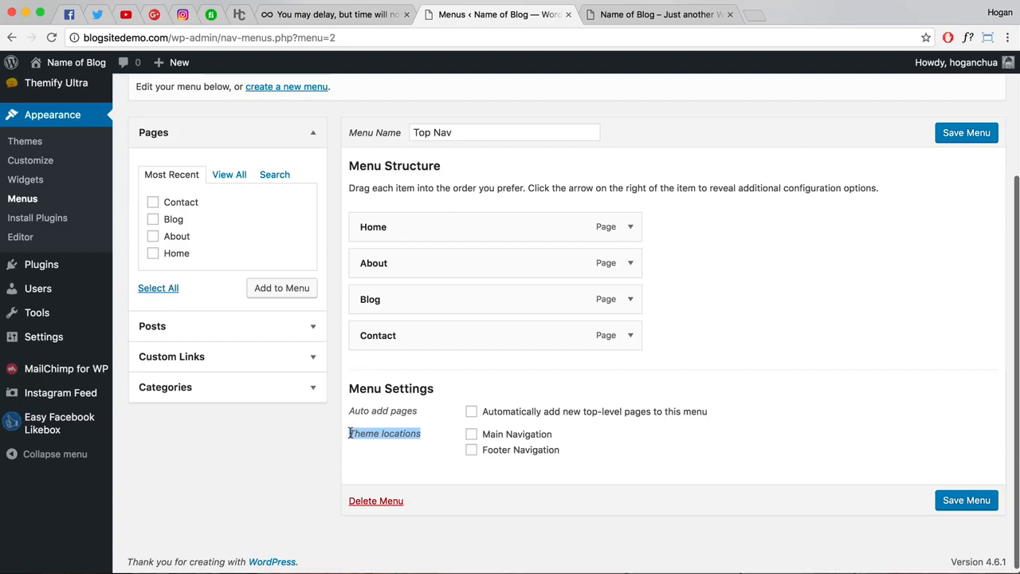
{"action": "left_click", "coordinate": [471, 435]}
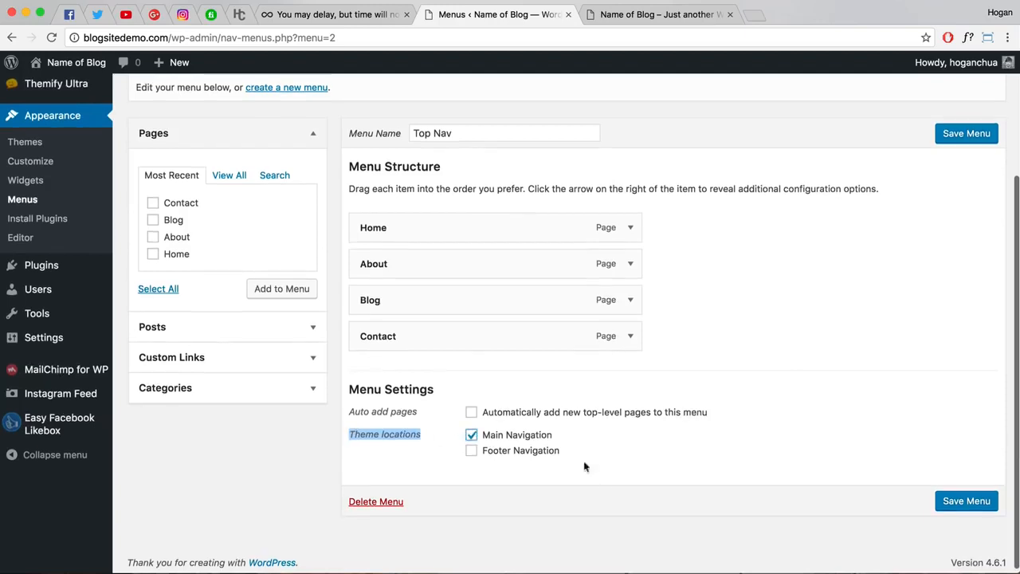
{"action": "left_click", "coordinate": [961, 502]}
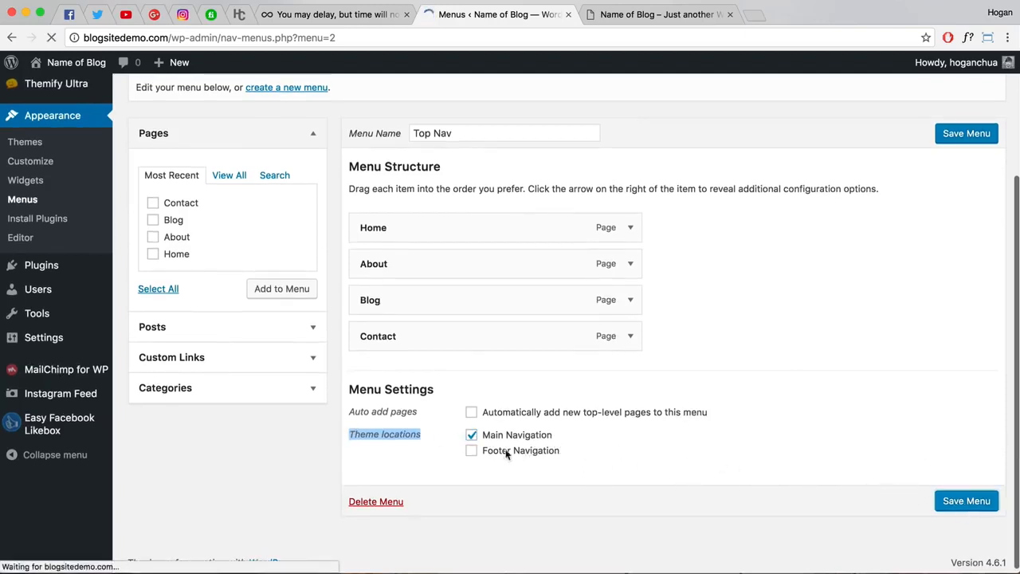
Reload the front page to see the new header menu
{"action": "scroll", "coordinate": [478, 463], "scroll_direction": "down", "scroll_amount": 5}
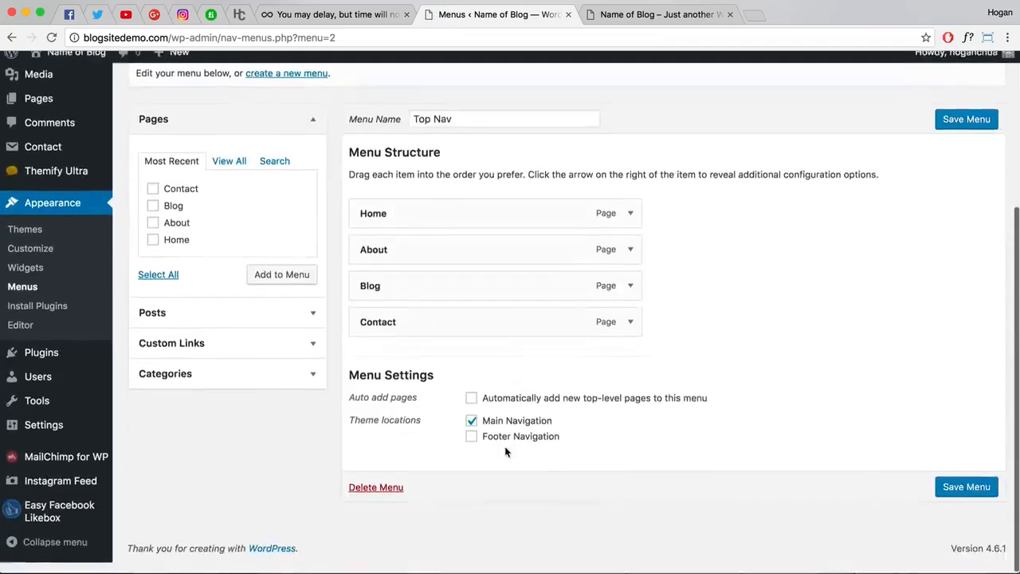
{"action": "left_click", "coordinate": [626, 18]}
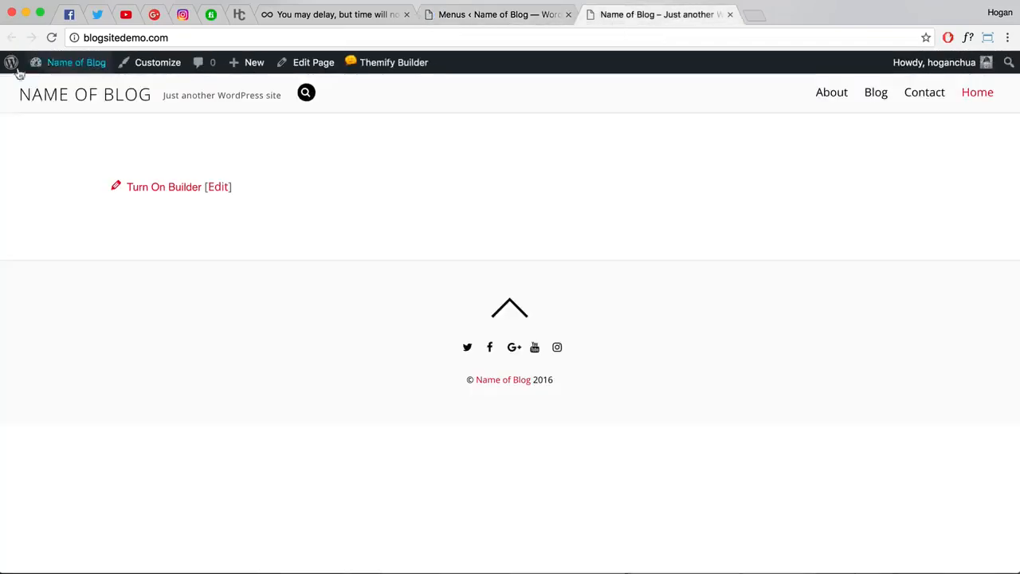
{"action": "key", "text": "super+r"}
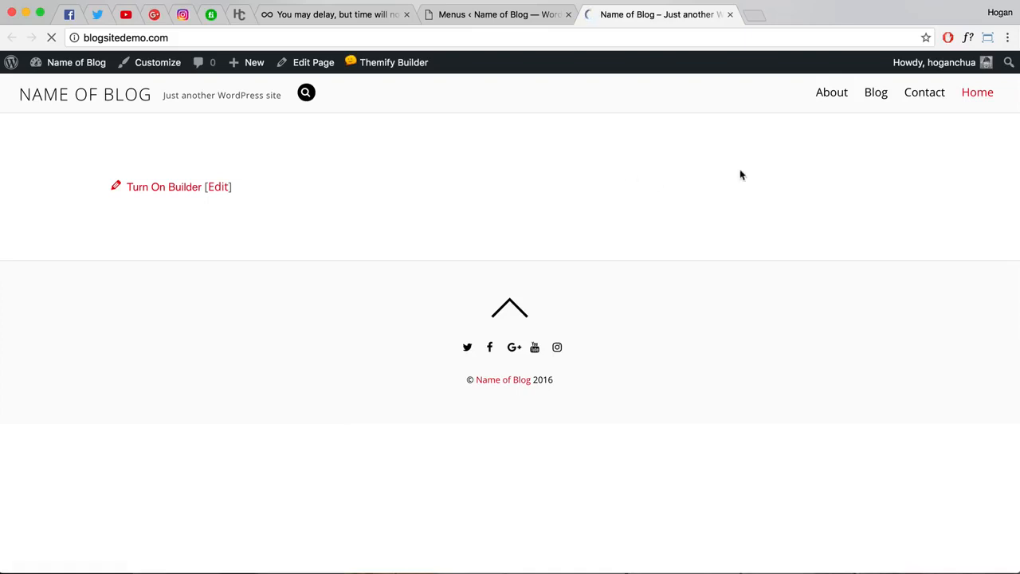
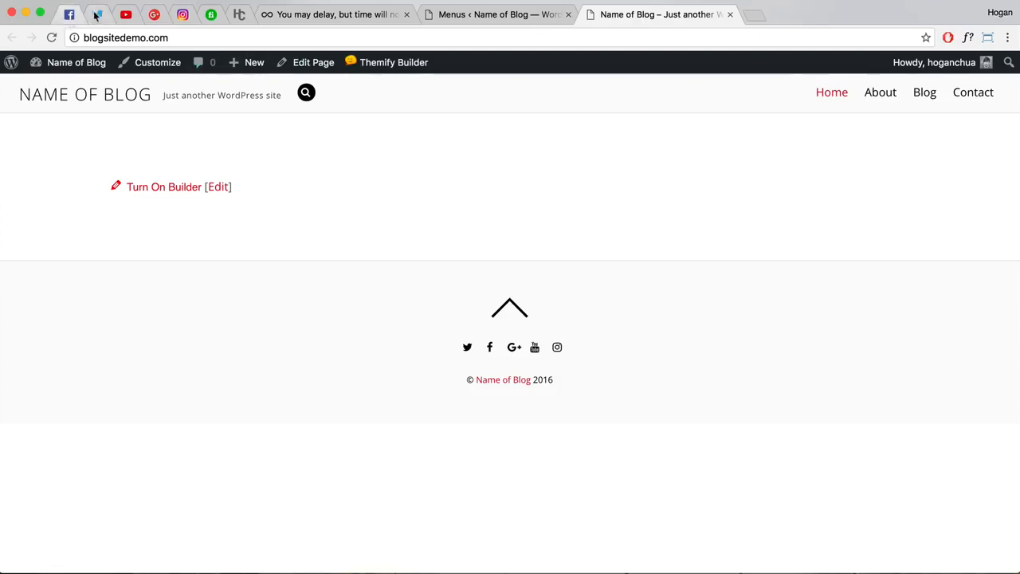
Rename the site title to LOGO in the customizer's Site Logo settings
{"action": "left_click", "coordinate": [148, 69]}
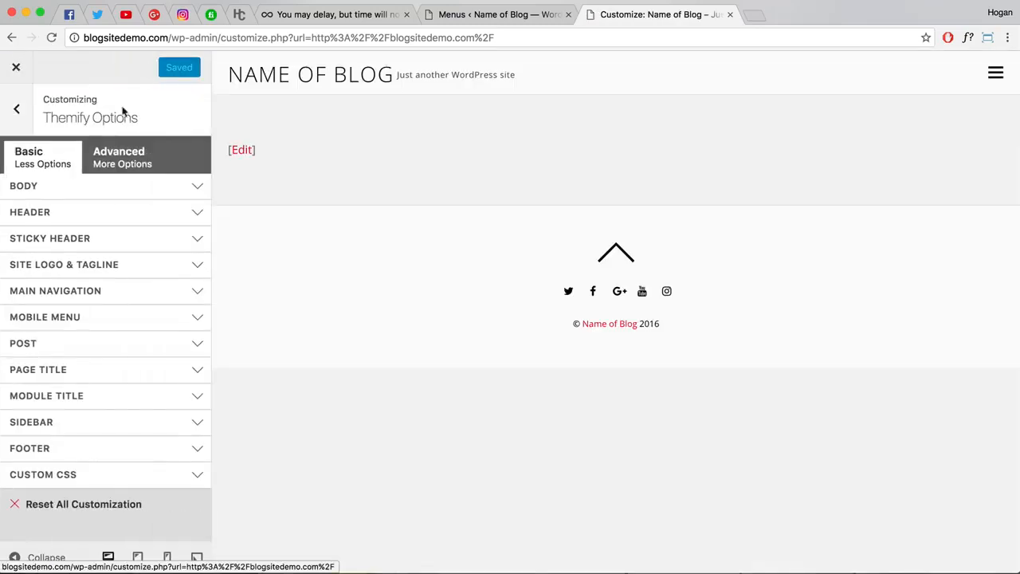
{"action": "left_click_drag", "start_coordinate": [139, 117], "coordinate": [45, 122]}
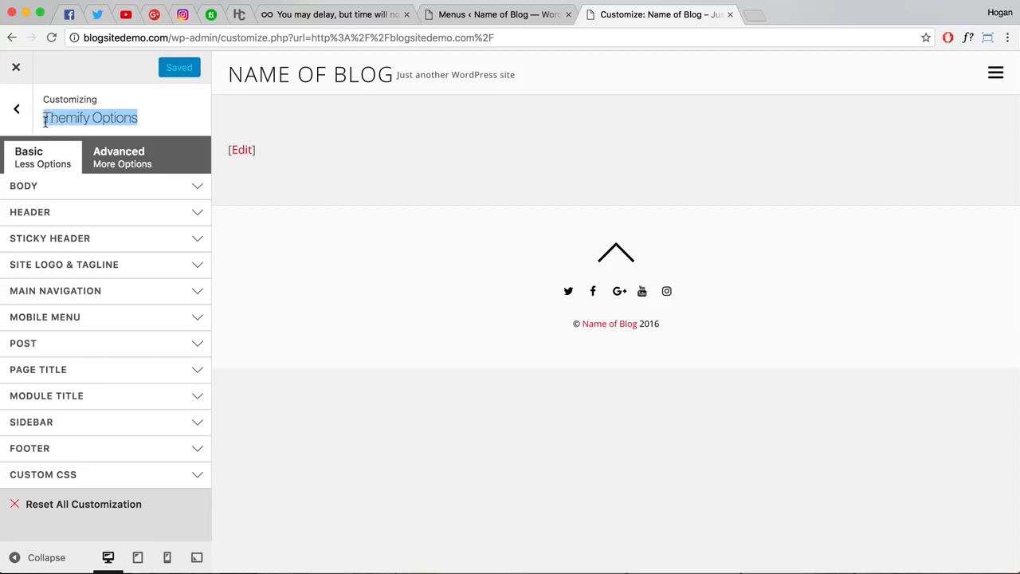
{"action": "left_click", "coordinate": [108, 155]}
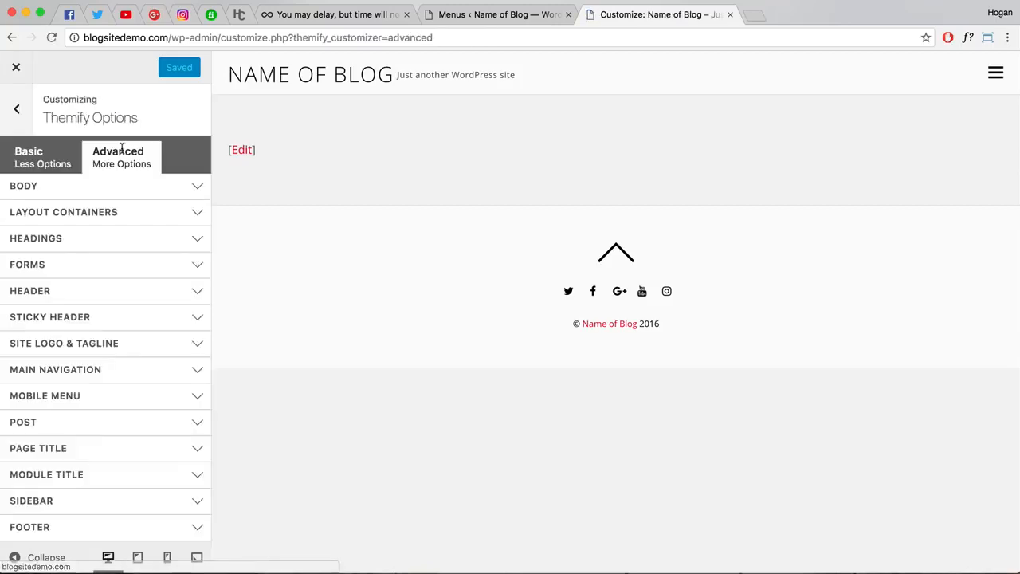
{"action": "left_click", "coordinate": [31, 346]}
{"action": "left_click", "coordinate": [69, 369]}
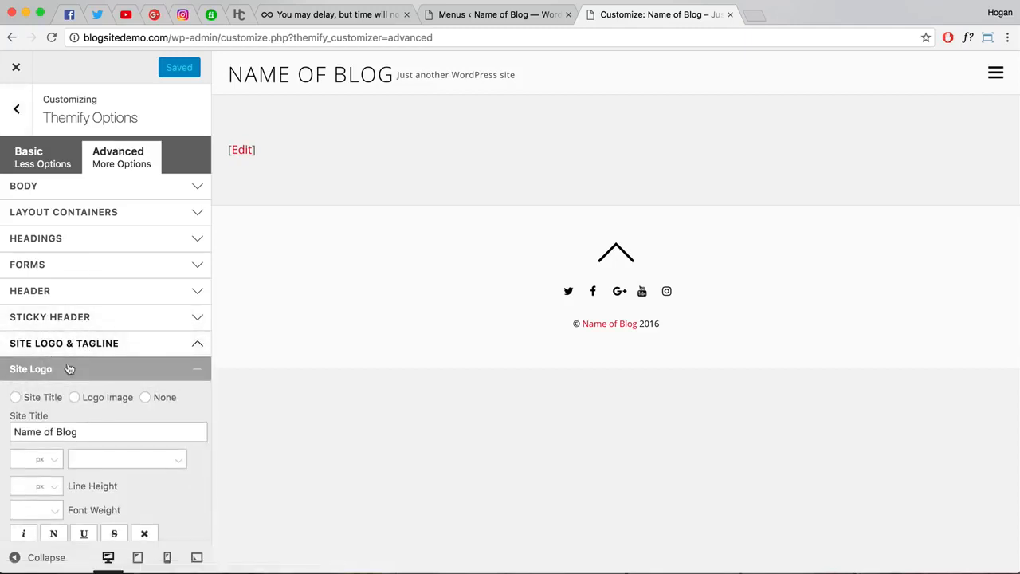
{"action": "scroll", "coordinate": [69, 364], "scroll_direction": "down", "scroll_amount": 2}
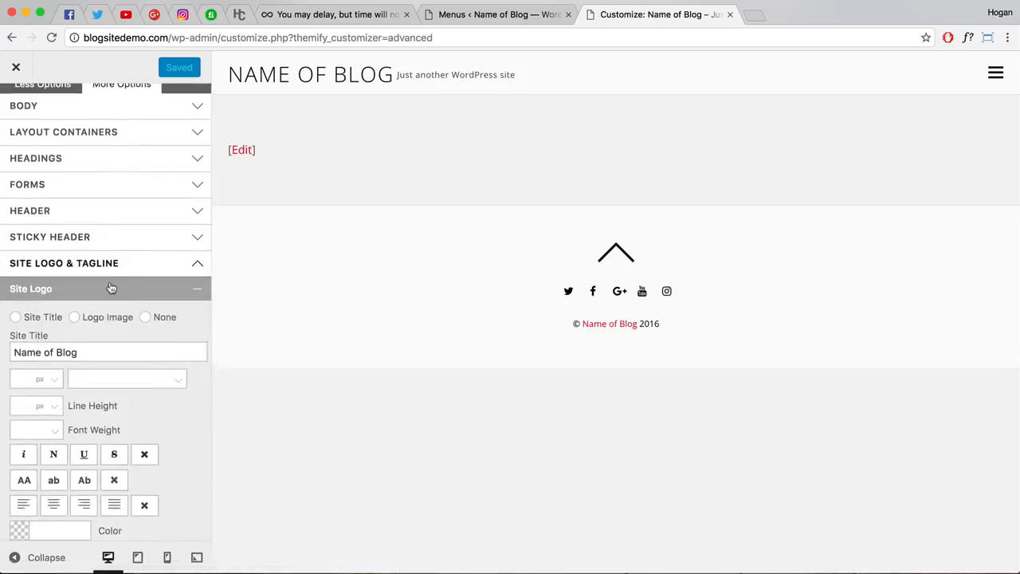
{"action": "left_click_drag", "start_coordinate": [79, 352], "coordinate": [12, 352]}
{"action": "type", "text": "LOGO"}
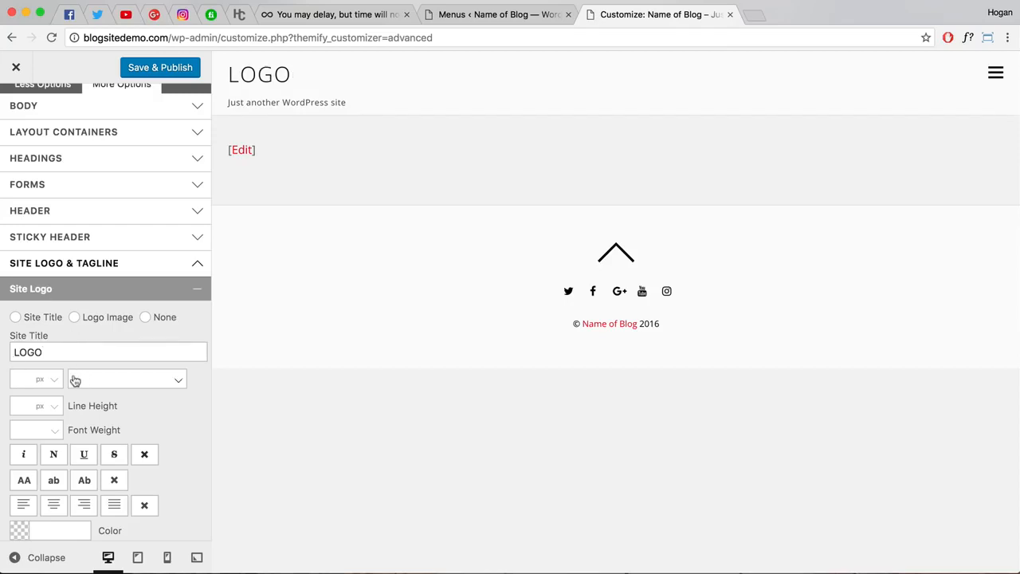
Give the site title font weight 600 and switch the site logo to Logo Image
{"action": "left_click", "coordinate": [178, 382]}
{"action": "scroll", "coordinate": [100, 450], "scroll_direction": "down", "scroll_amount": 3}
{"action": "scroll", "coordinate": [100, 450], "scroll_direction": "down", "scroll_amount": 1}
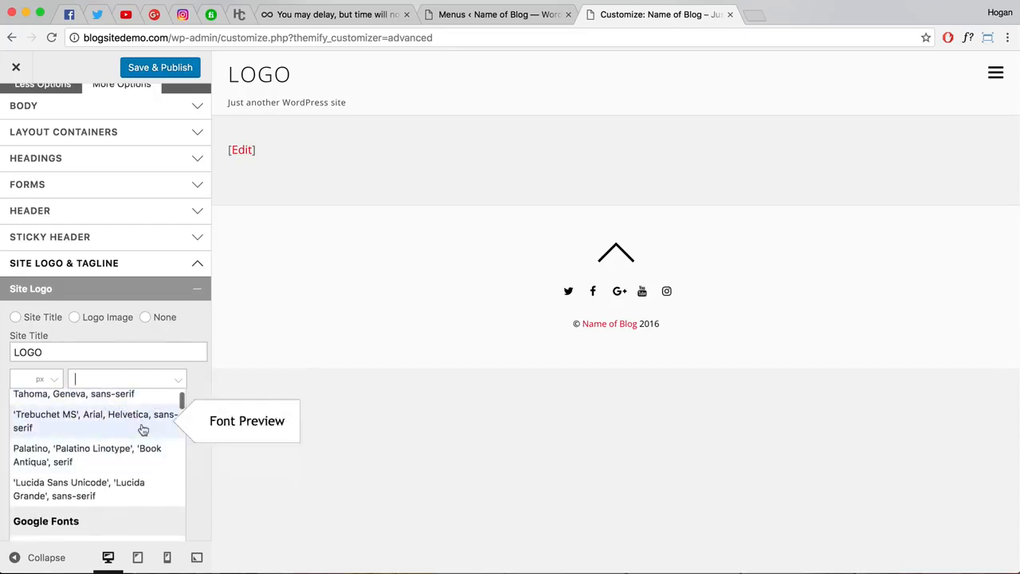
{"action": "left_click", "coordinate": [200, 372]}
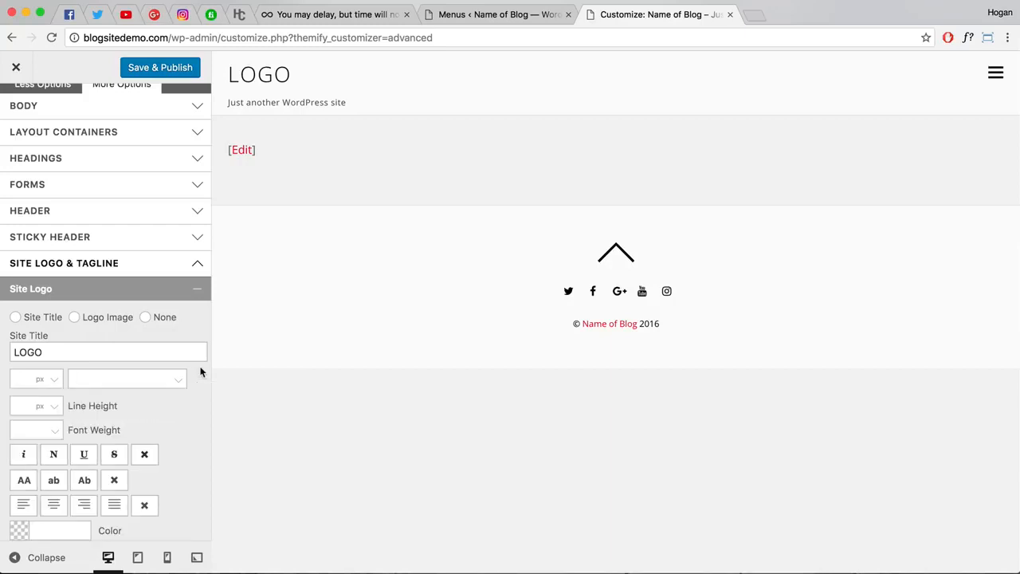
{"action": "left_click", "coordinate": [50, 431]}
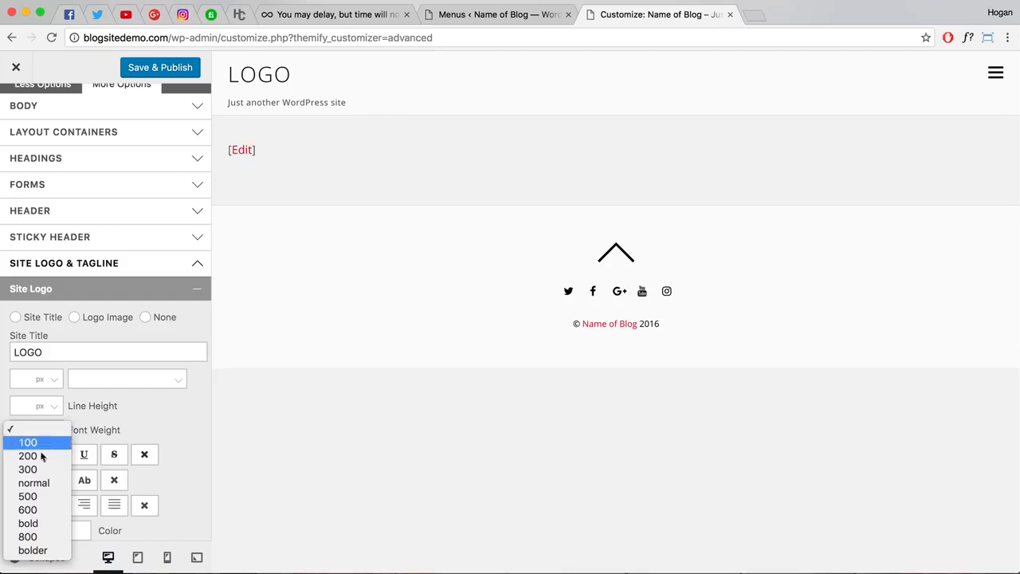
{"action": "left_click", "coordinate": [28, 510]}
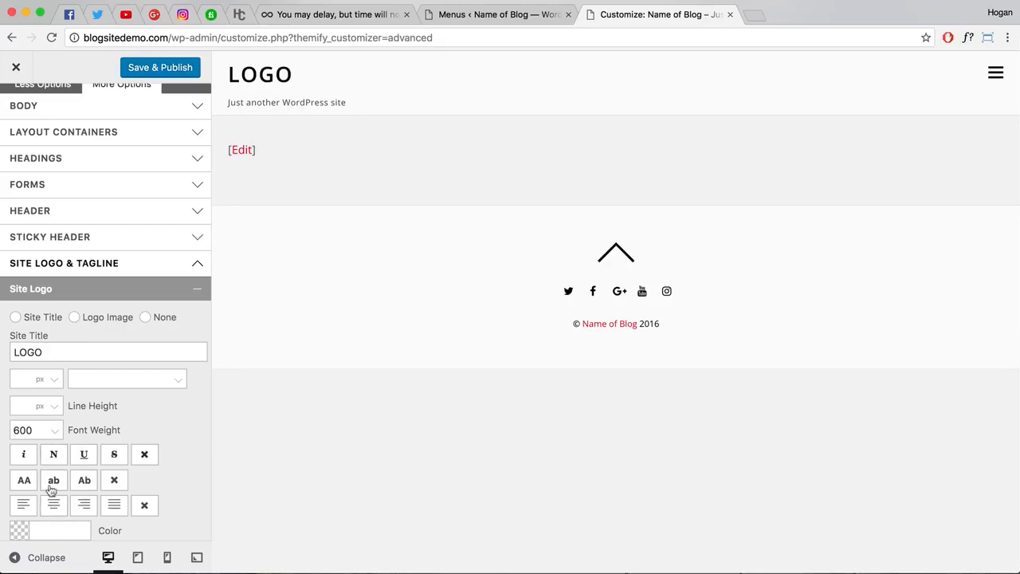
{"action": "left_click", "coordinate": [75, 318]}
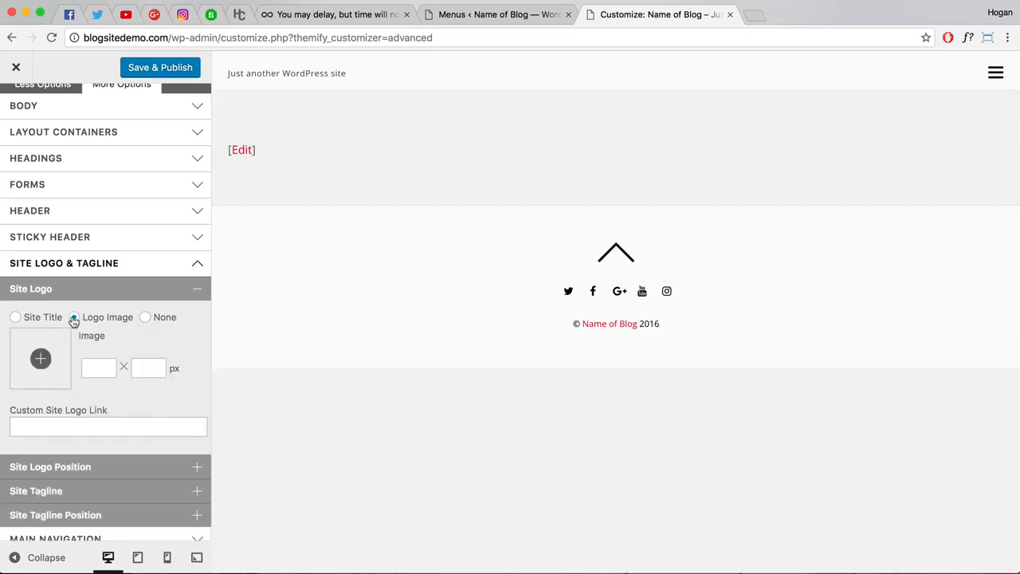
Start a logo image upload, look for infinite-64.png in Images BLOG, then cancel the file choice
{"action": "left_click", "coordinate": [40, 360]}
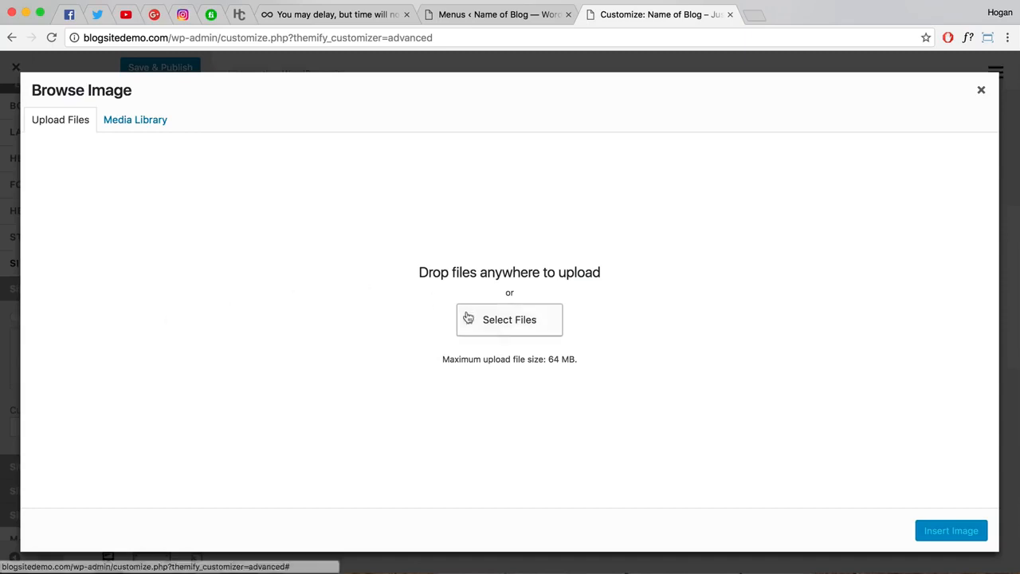
{"action": "left_click", "coordinate": [494, 320]}
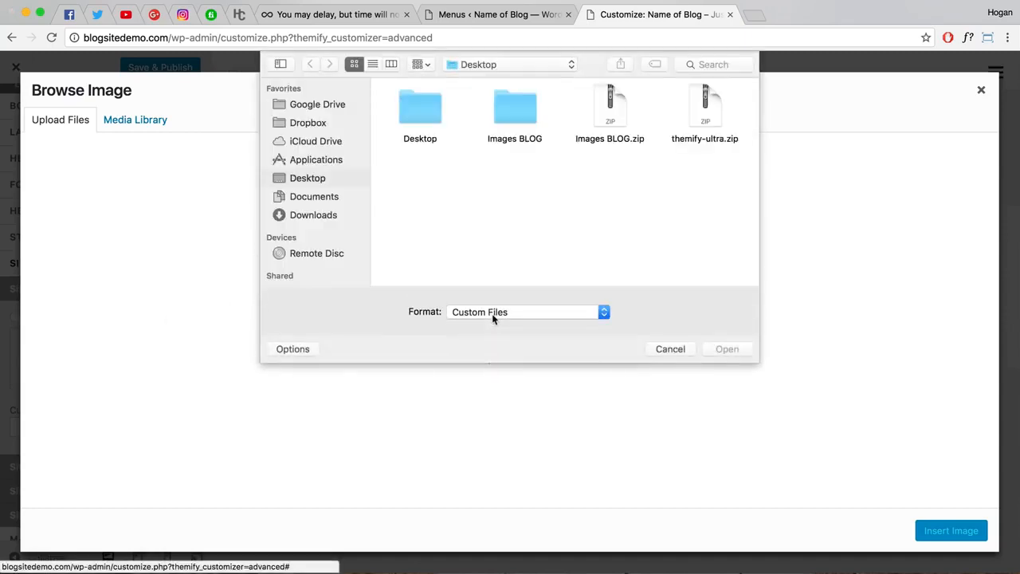
{"action": "double_click", "coordinate": [514, 106]}
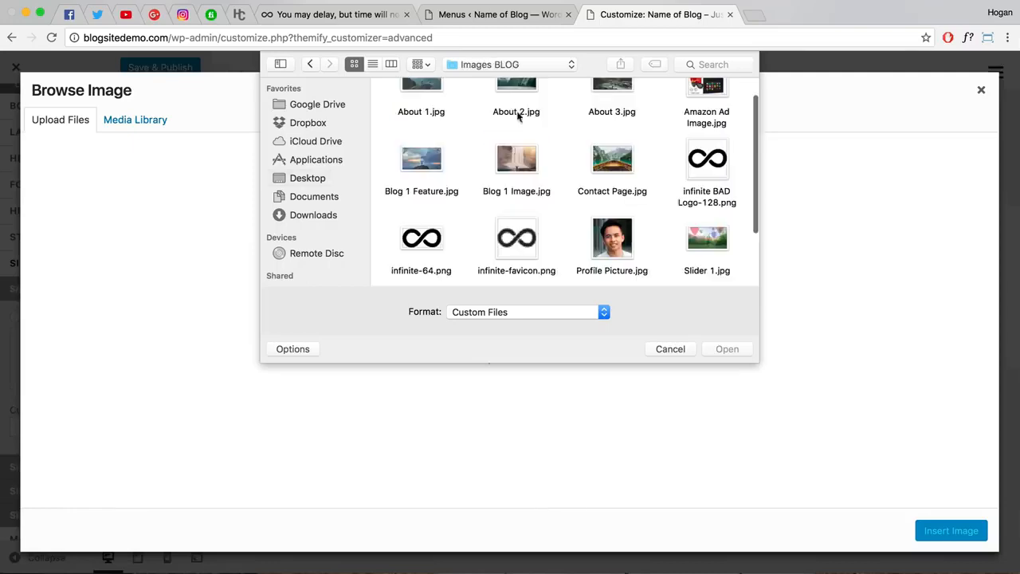
{"action": "scroll", "coordinate": [752, 144], "scroll_direction": "up", "scroll_amount": 2}
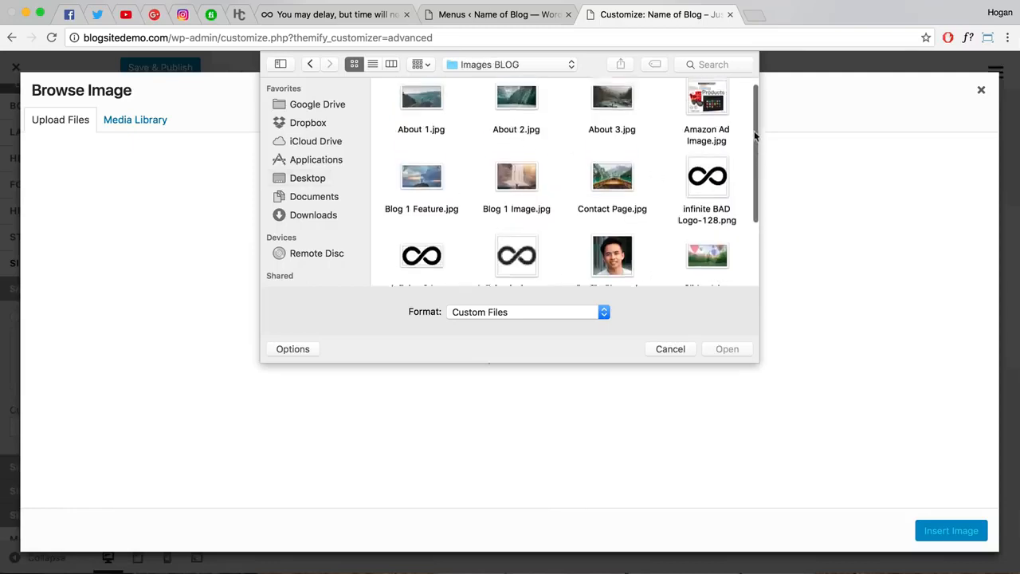
{"action": "left_click_drag", "start_coordinate": [753, 131], "coordinate": [748, 160]}
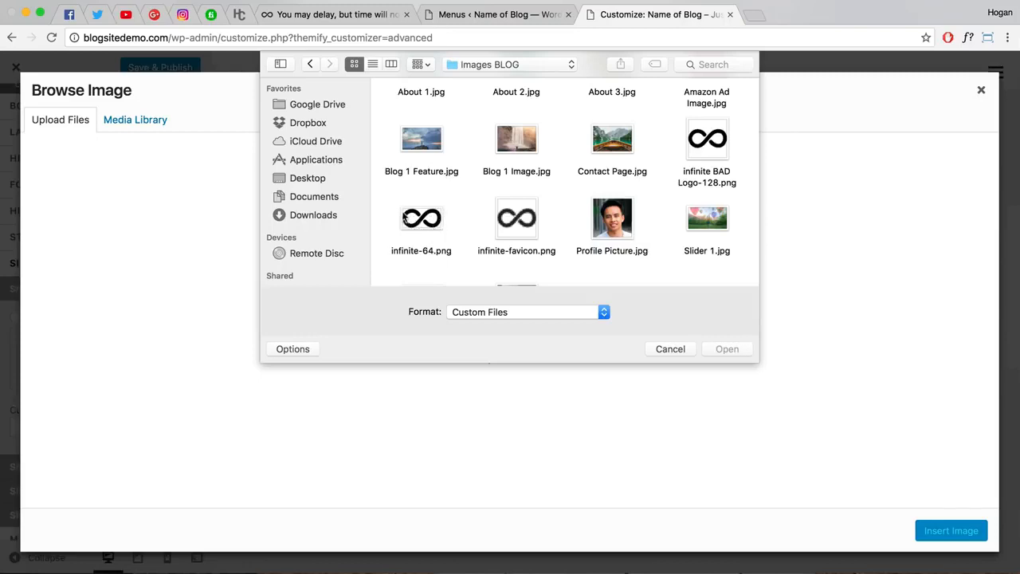
{"action": "scroll", "coordinate": [410, 207], "scroll_direction": "up", "scroll_amount": 1}
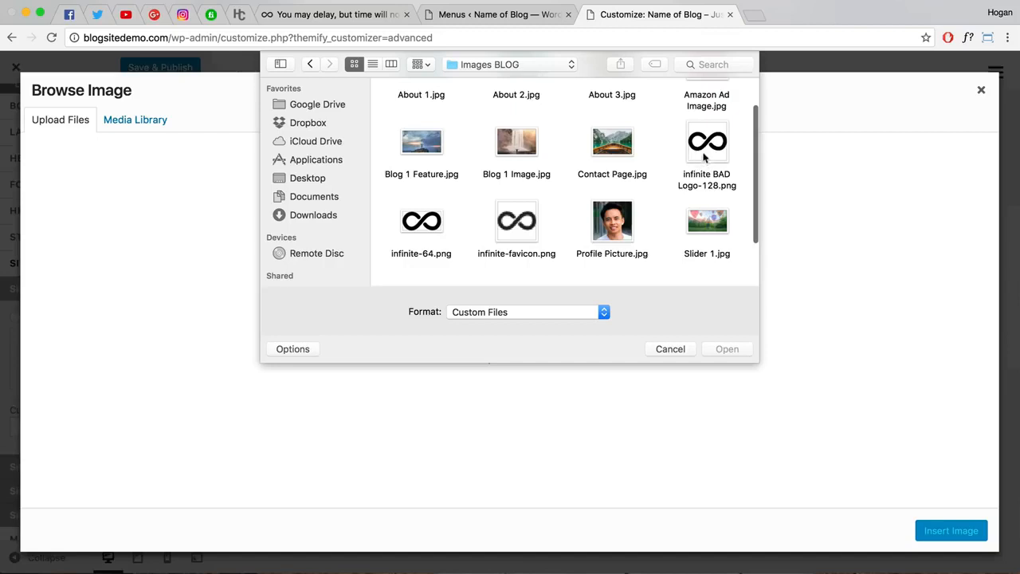
{"action": "scroll", "coordinate": [701, 157], "scroll_direction": "down", "scroll_amount": 1}
{"action": "left_click", "coordinate": [434, 226]}
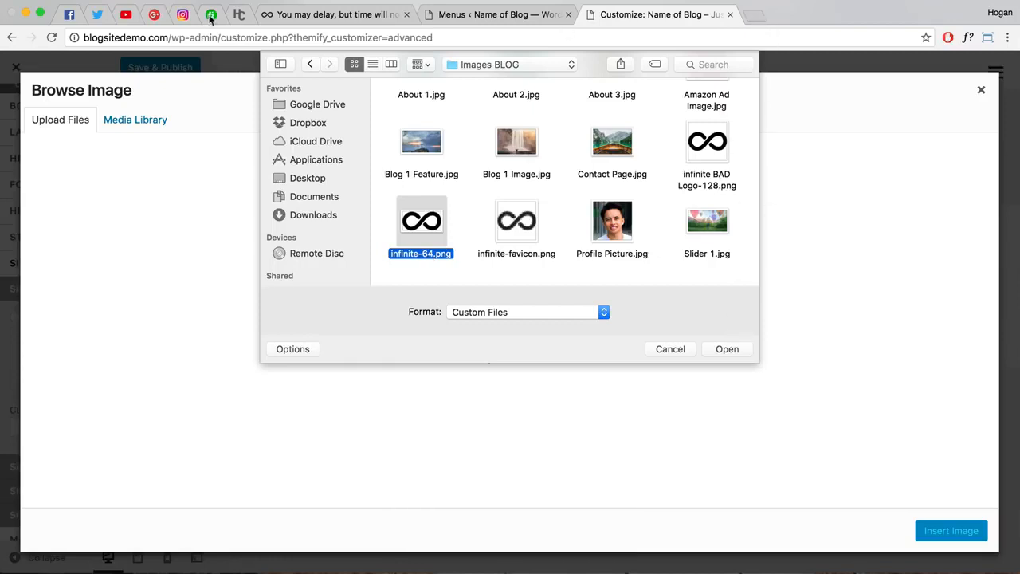
{"action": "left_click", "coordinate": [674, 349]}
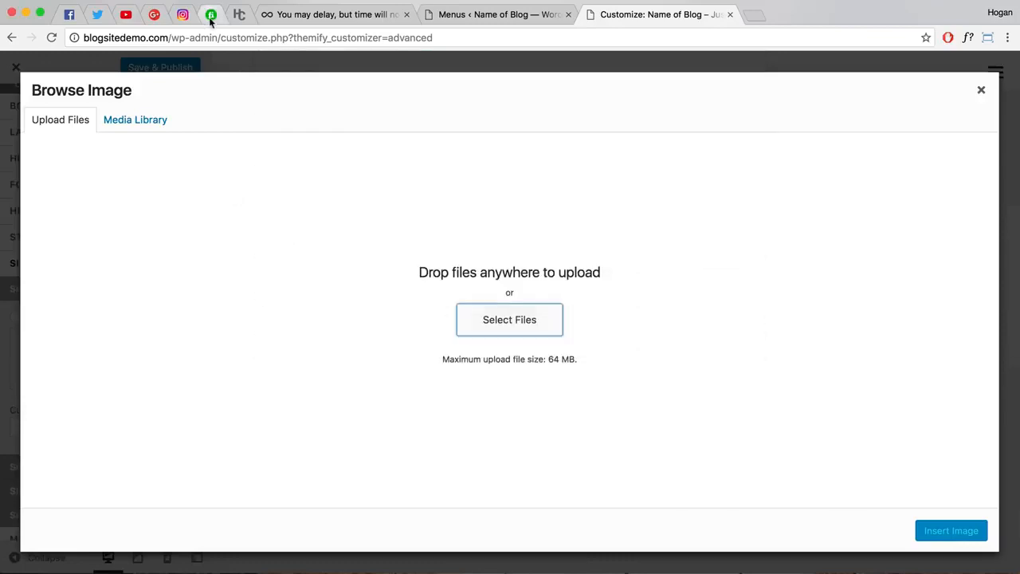
Open the first Fiverr logo-design gig and dismiss the Welcome to Fiverr popup
{"action": "left_click", "coordinate": [212, 16]}
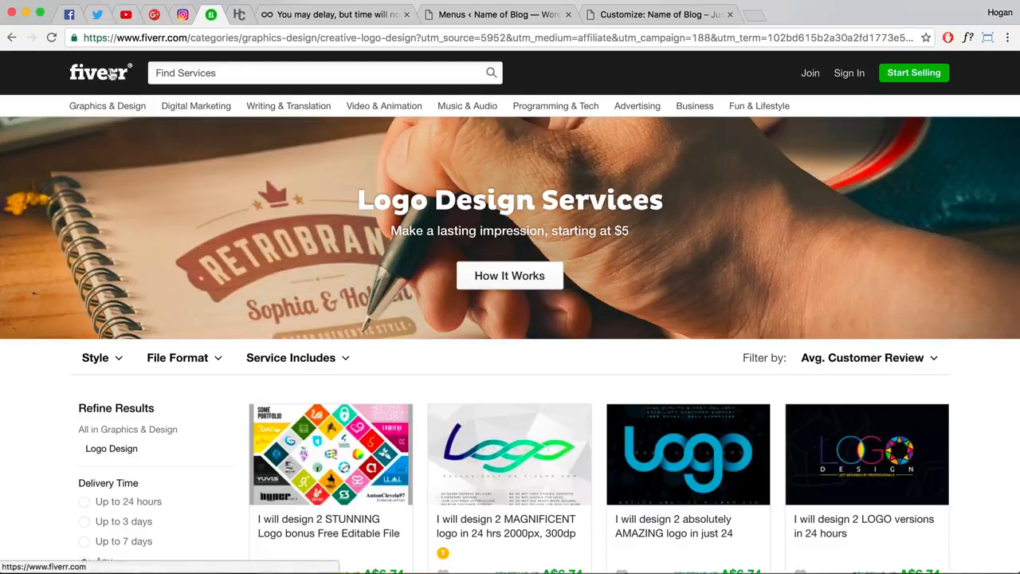
{"action": "mouse_move", "coordinate": [196, 106]}
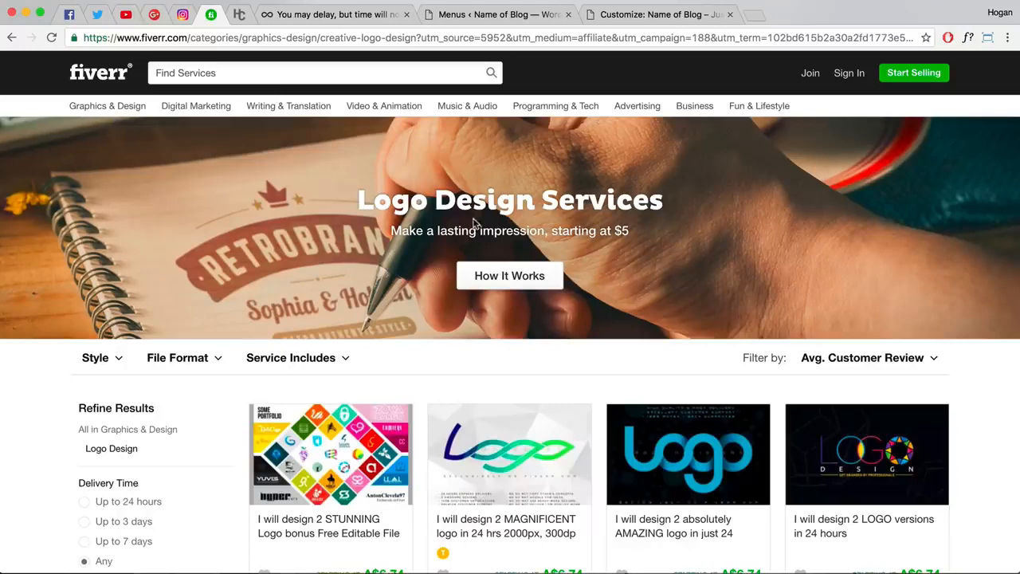
{"action": "scroll", "coordinate": [474, 223], "scroll_direction": "down", "scroll_amount": 3}
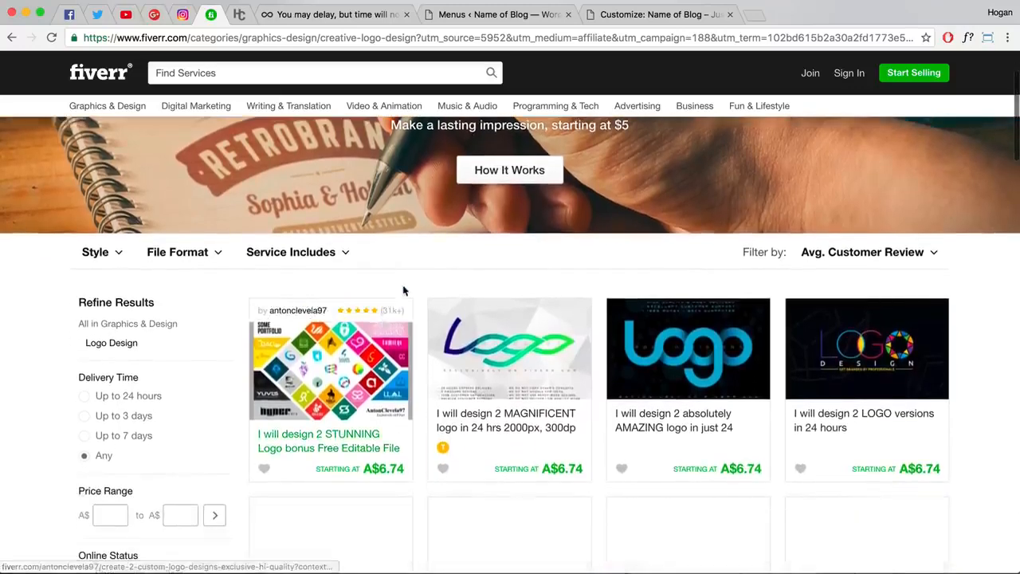
{"action": "scroll", "coordinate": [403, 291], "scroll_direction": "up", "scroll_amount": 3}
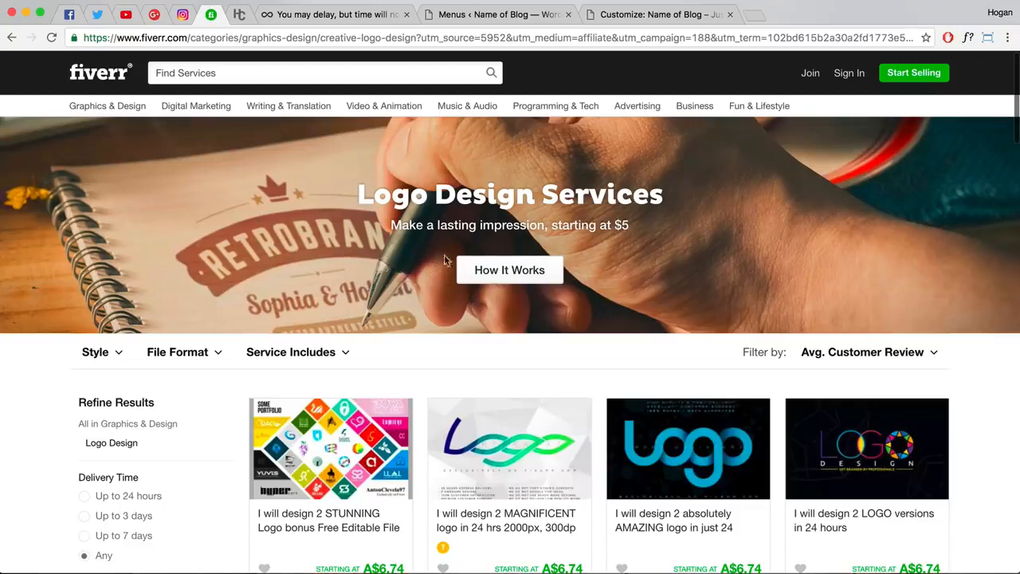
{"action": "scroll", "coordinate": [445, 260], "scroll_direction": "down", "scroll_amount": 3}
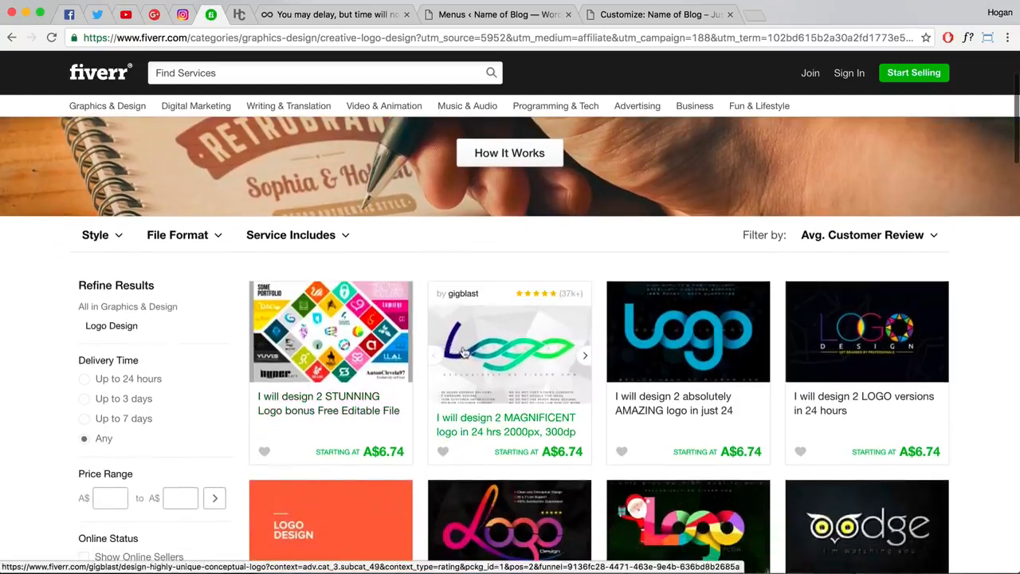
{"action": "left_click", "coordinate": [341, 351]}
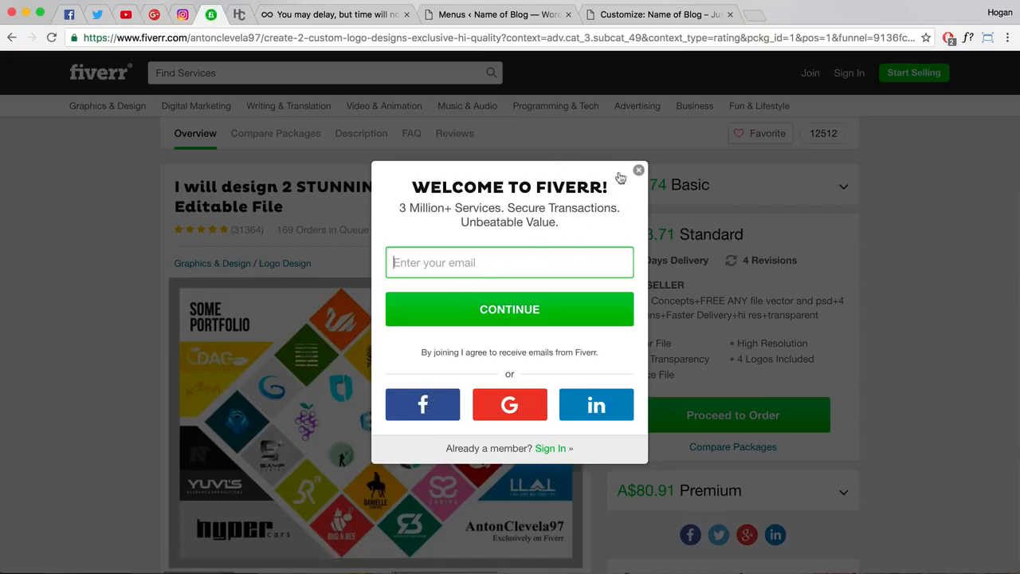
{"action": "left_click", "coordinate": [637, 173]}
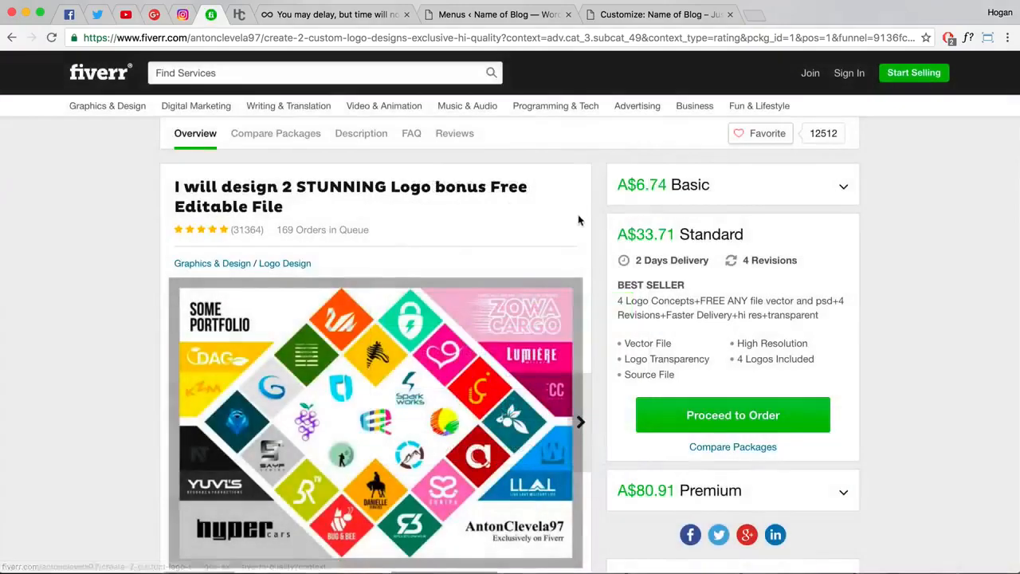
{"action": "scroll", "coordinate": [500, 227], "scroll_direction": "down", "scroll_amount": 10}
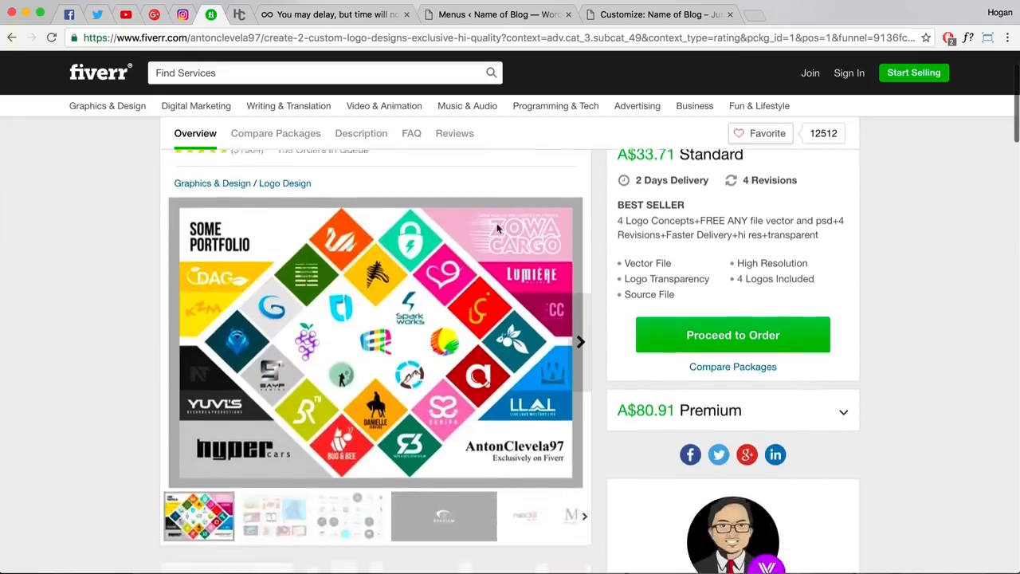
{"action": "scroll", "coordinate": [496, 229], "scroll_direction": "up", "scroll_amount": 10}
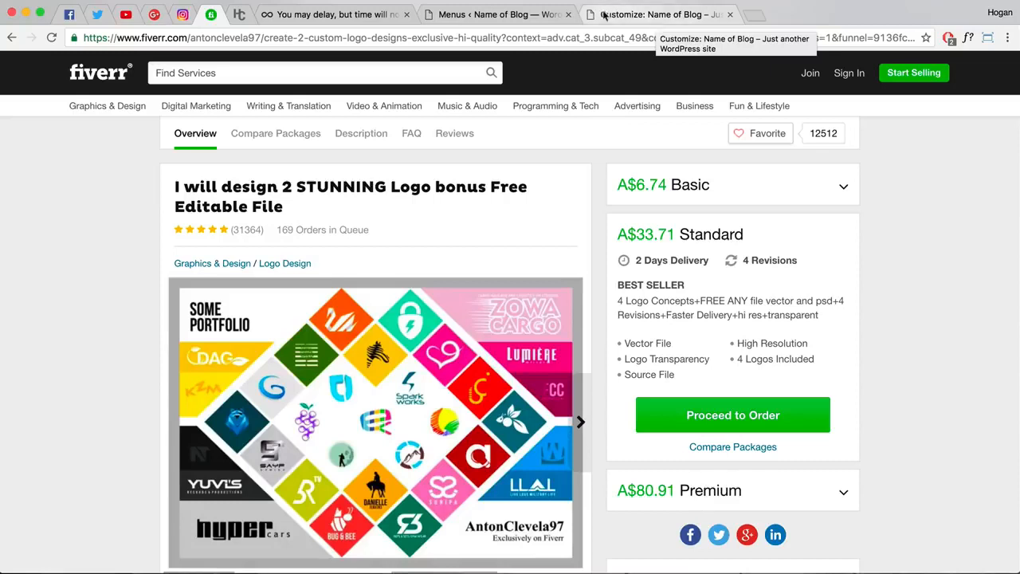
Upload infinite-64.png from Images BLOG and use it as the site logo
{"action": "left_click", "coordinate": [631, 16]}
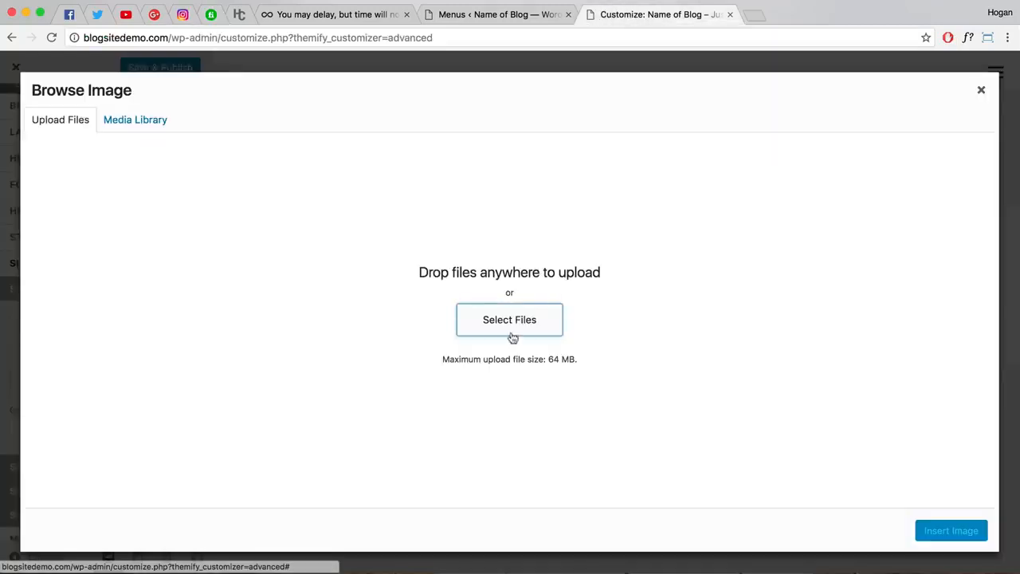
{"action": "left_click", "coordinate": [488, 309]}
{"action": "key", "text": "super+Up"}
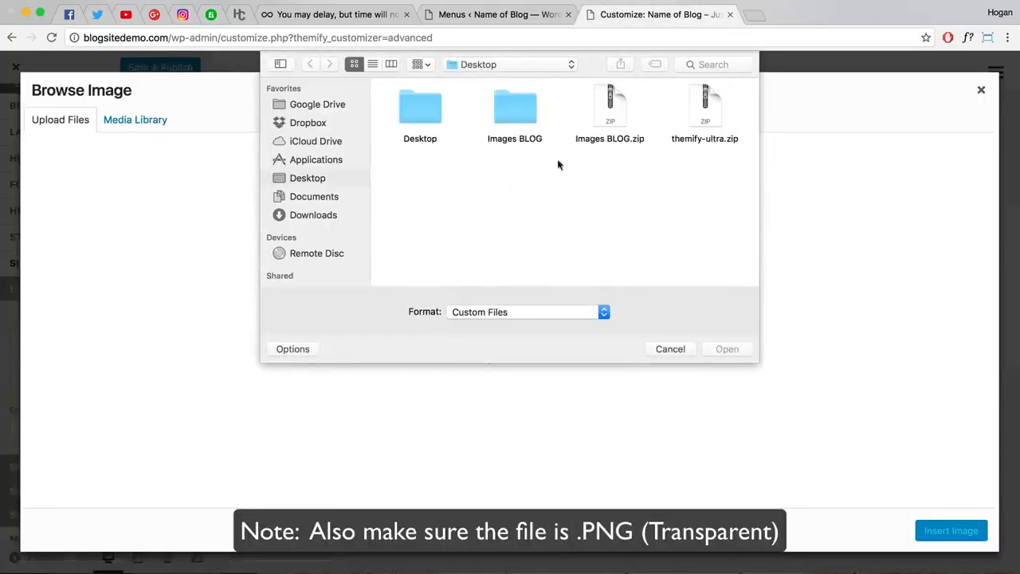
{"action": "left_click", "coordinate": [528, 114]}
{"action": "double_click", "coordinate": [527, 114]}
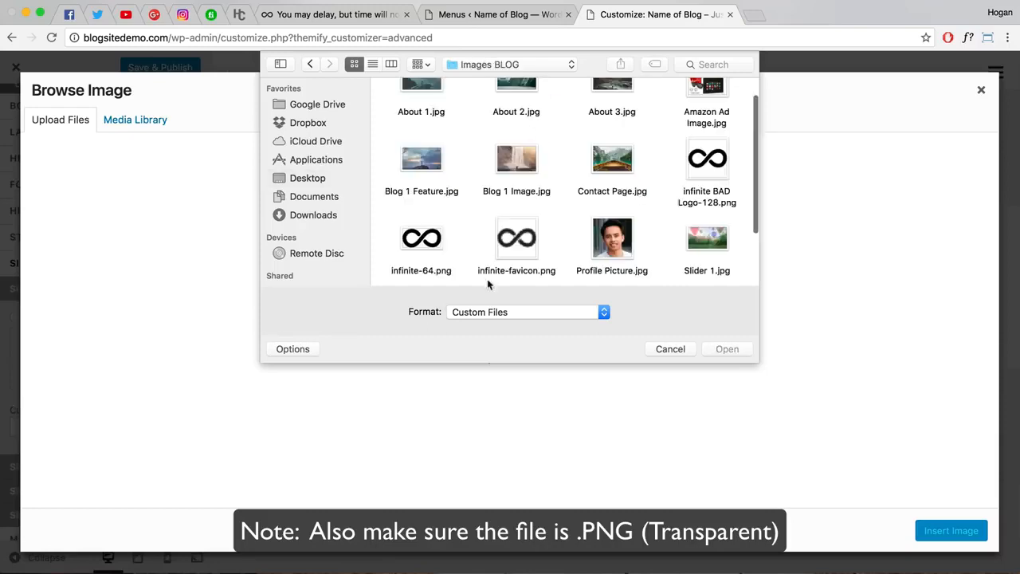
{"action": "left_click", "coordinate": [428, 241]}
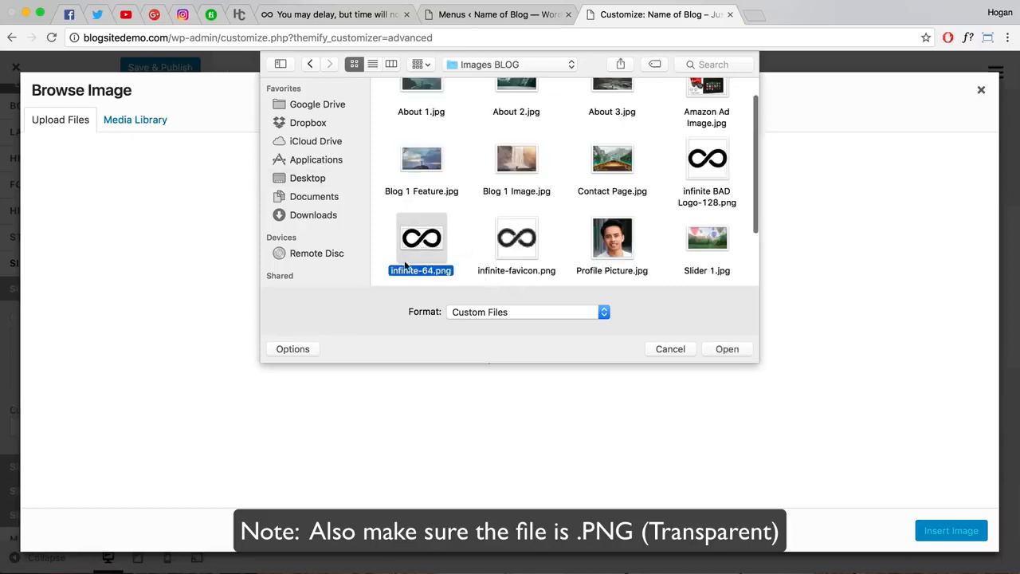
{"action": "left_click", "coordinate": [727, 349]}
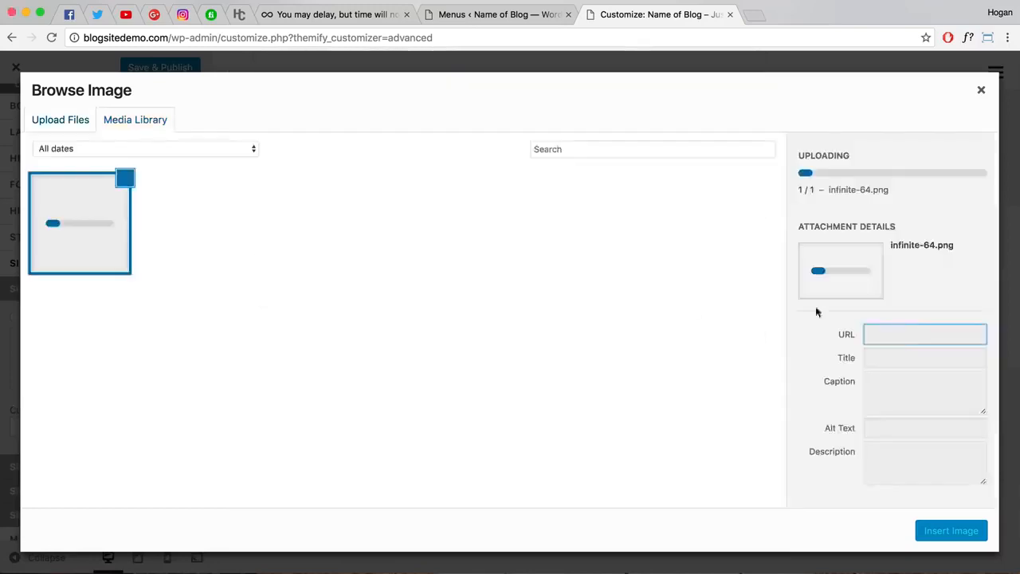
{"action": "left_click", "coordinate": [963, 531]}
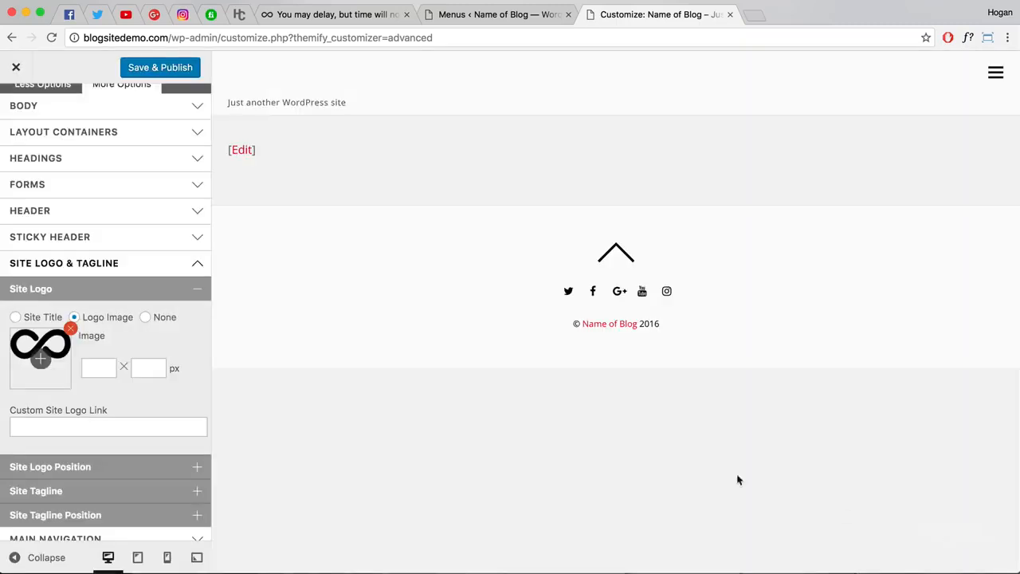
Set the logo width to 64 px, publish, and view the live site
{"action": "left_click", "coordinate": [101, 363]}
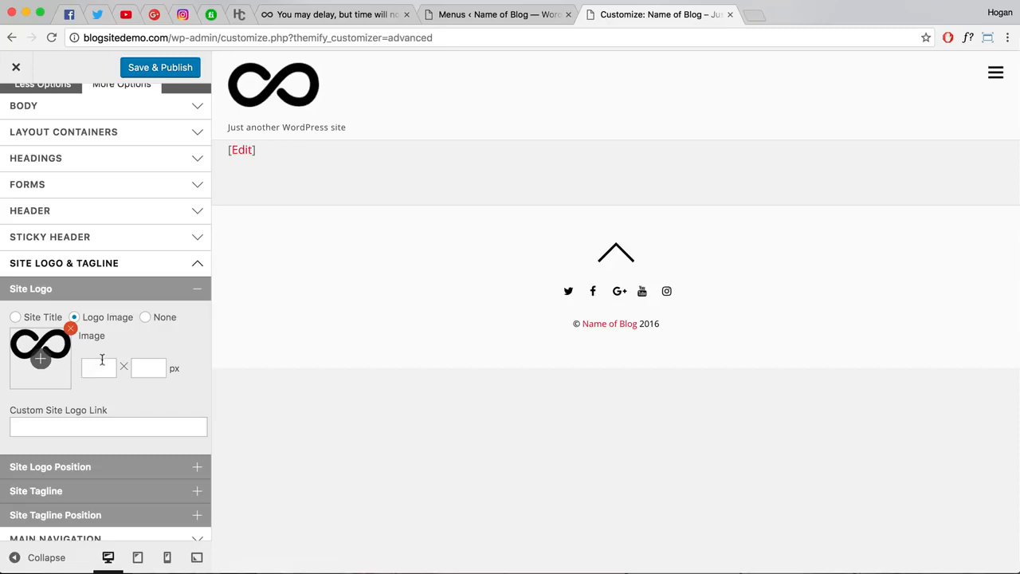
{"action": "type", "text": "64"}
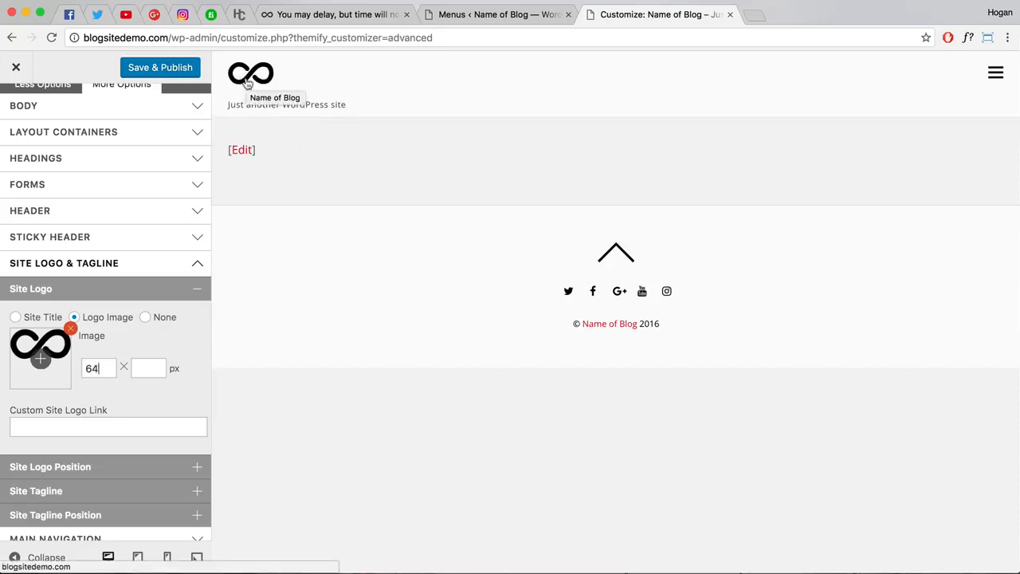
{"action": "left_click", "coordinate": [166, 69]}
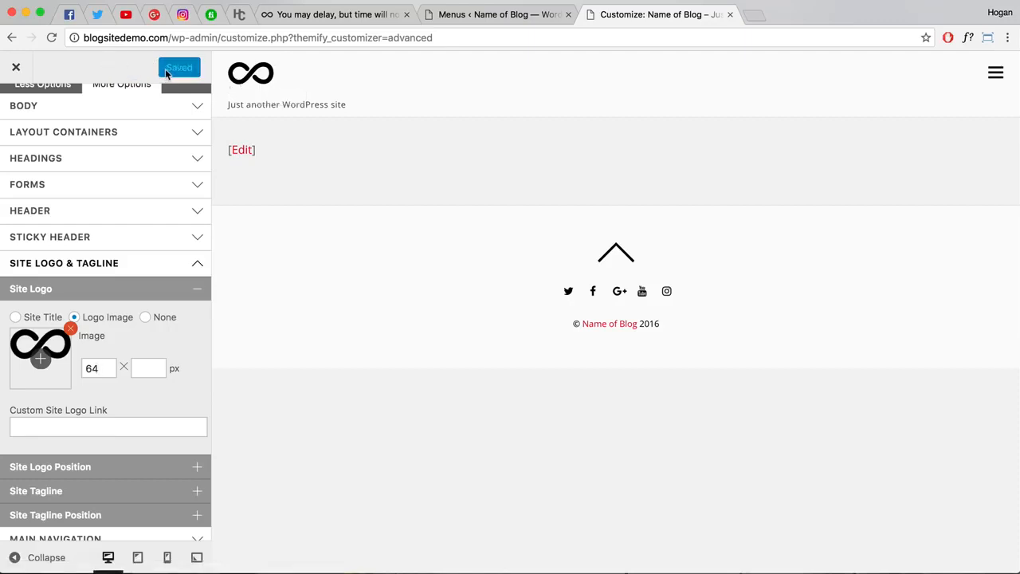
{"action": "left_click", "coordinate": [489, 16]}
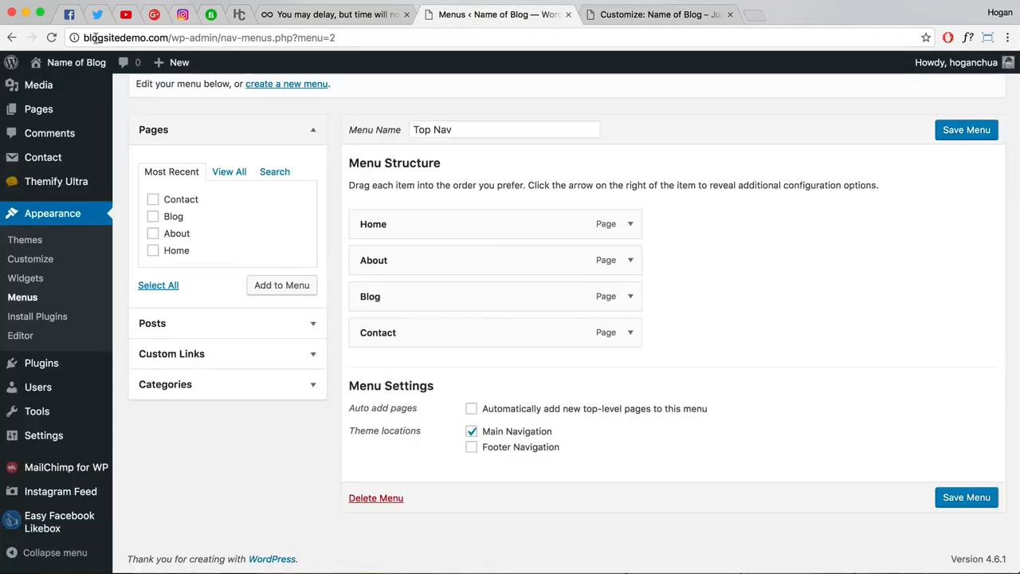
{"action": "left_click", "coordinate": [55, 85]}
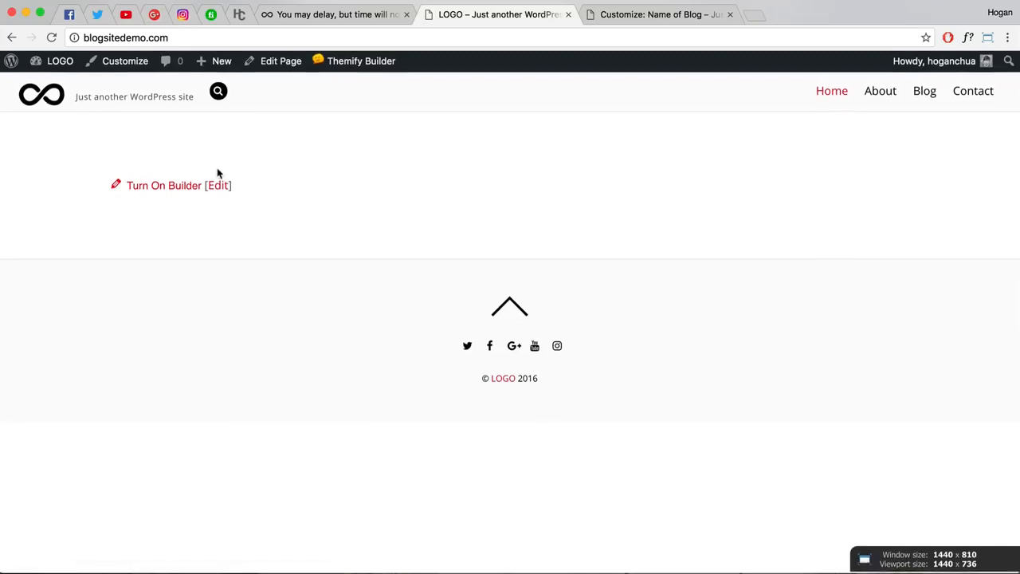
Back in the customizer, keep Logo Image selected and clear the 64 logo width
{"action": "left_click", "coordinate": [609, 16]}
{"action": "left_click", "coordinate": [16, 317]}
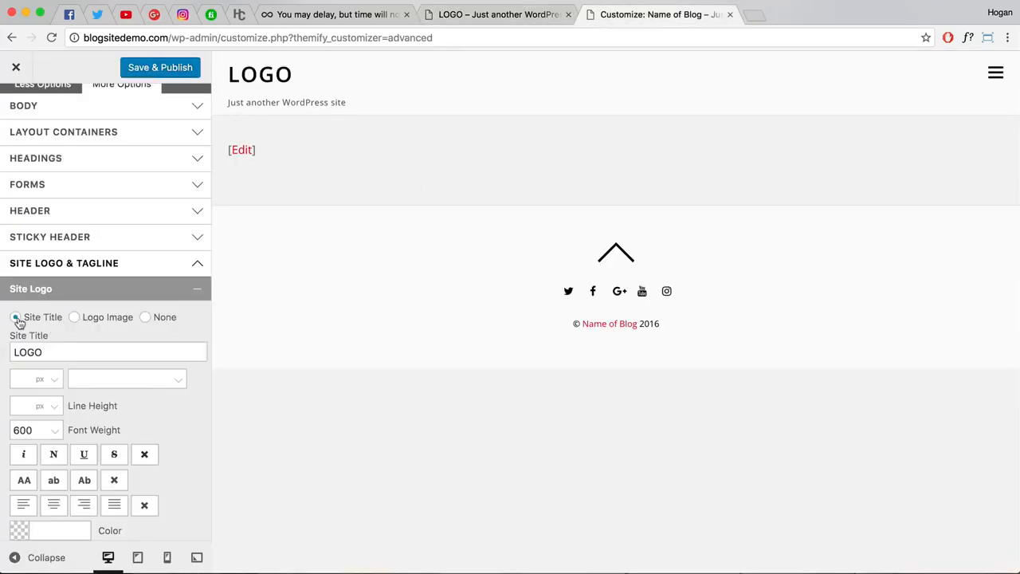
{"action": "left_click", "coordinate": [74, 317]}
{"action": "left_click_drag", "start_coordinate": [99, 369], "coordinate": [84, 369]}
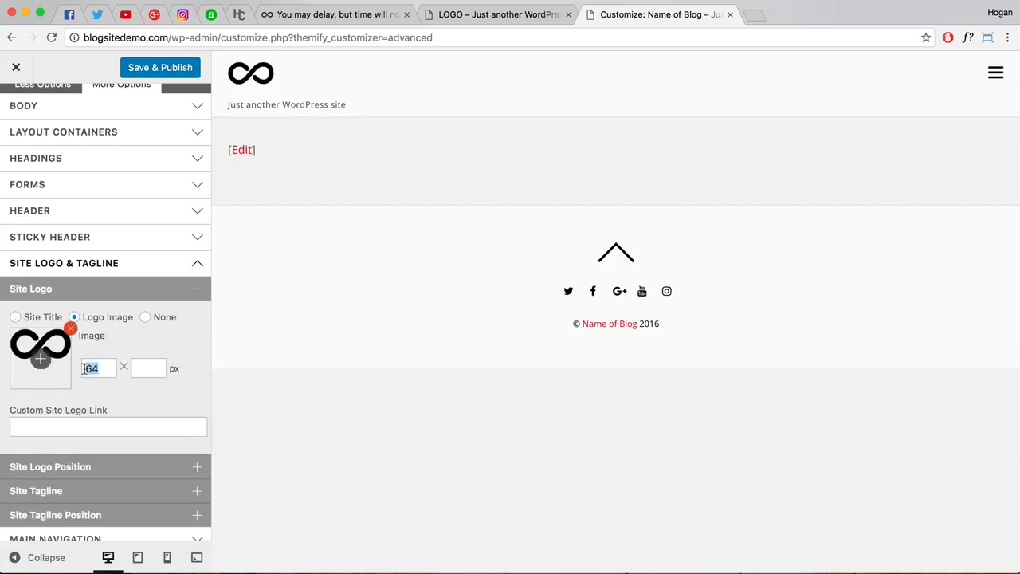
{"action": "key", "text": "BackSpace"}
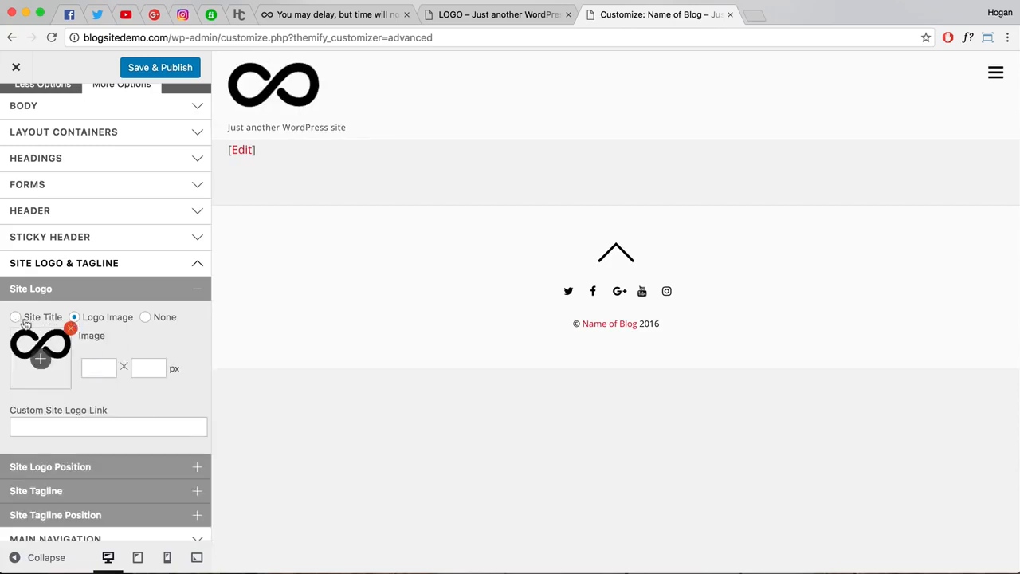
Switch the header back to the LOGO text site title and publish it
{"action": "left_click", "coordinate": [15, 318]}
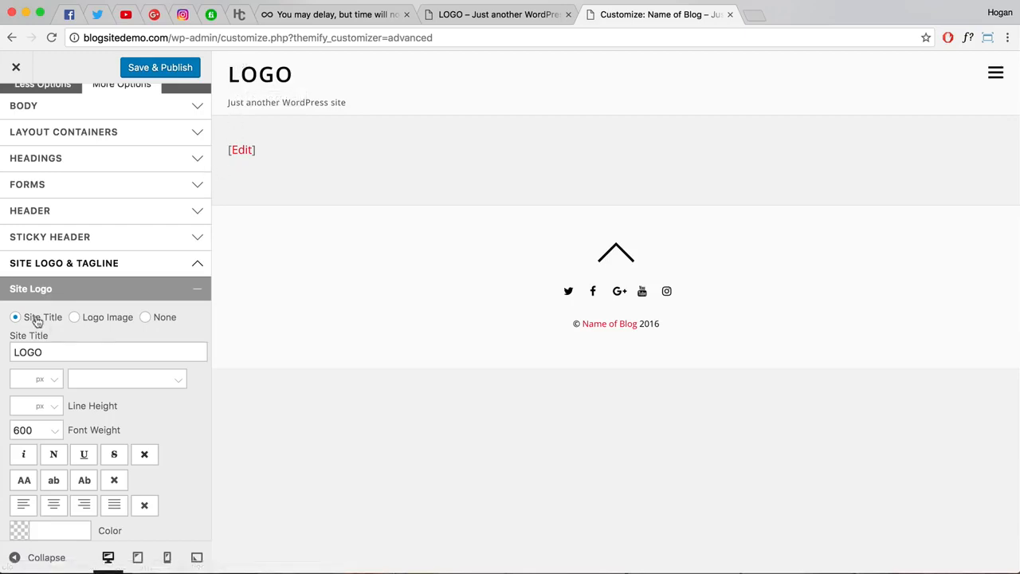
{"action": "left_click", "coordinate": [153, 70]}
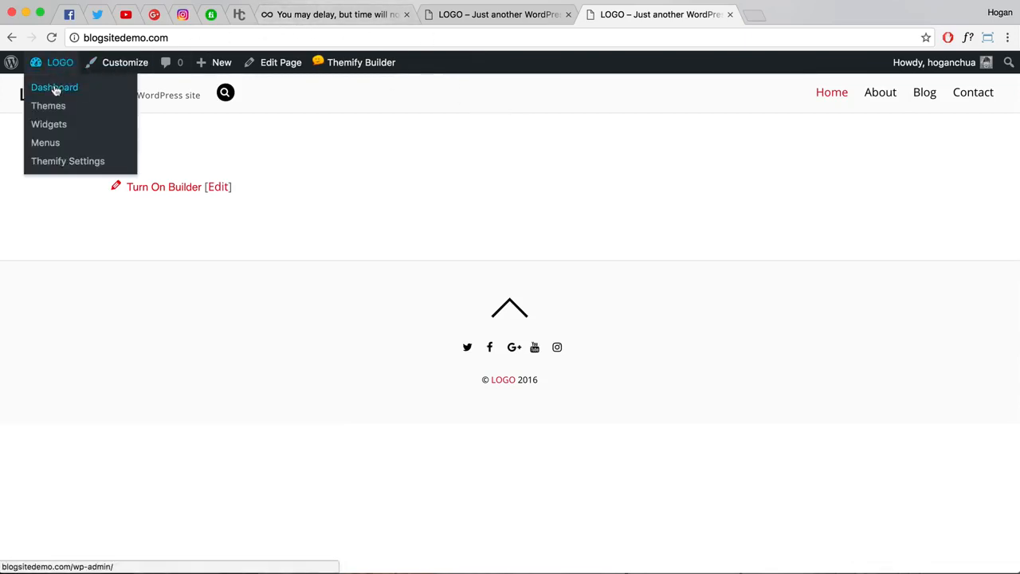
Upload infinite-favicon.png as the Custom Favicon in Themify Settings, then visit the live site
{"action": "left_click", "coordinate": [48, 105]}
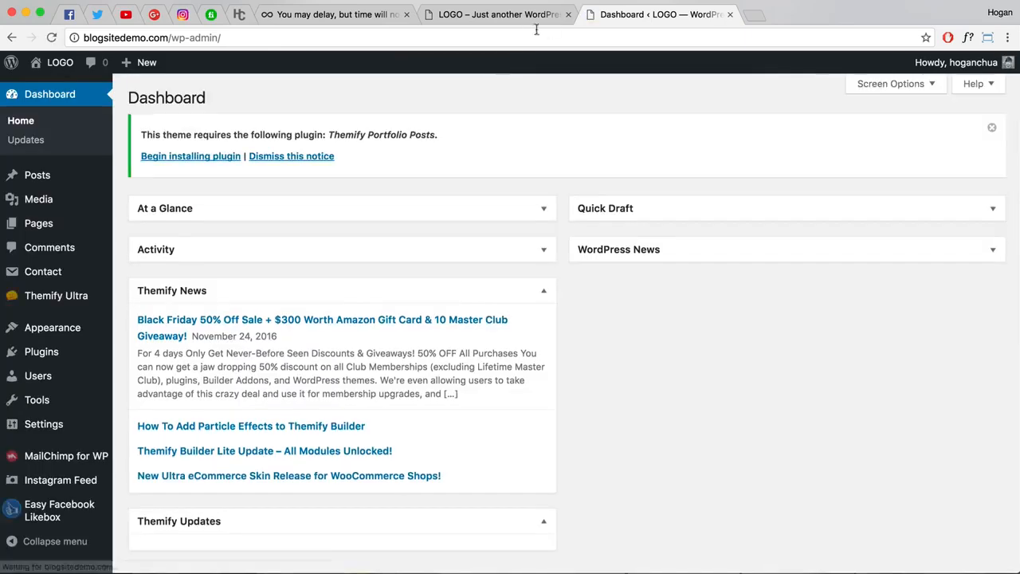
{"action": "left_click", "coordinate": [569, 15]}
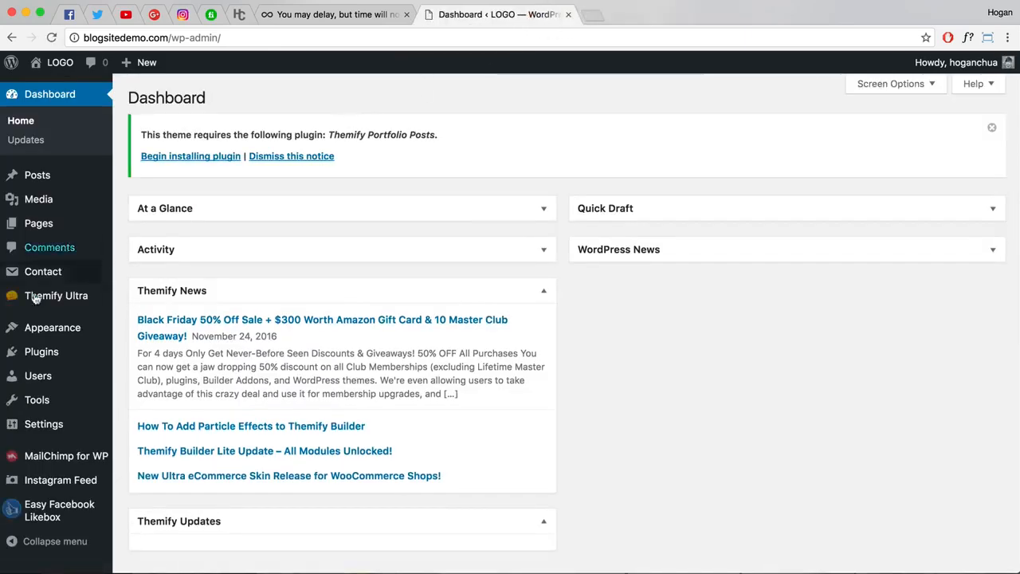
{"action": "mouse_move", "coordinate": [38, 297]}
{"action": "left_click", "coordinate": [148, 299]}
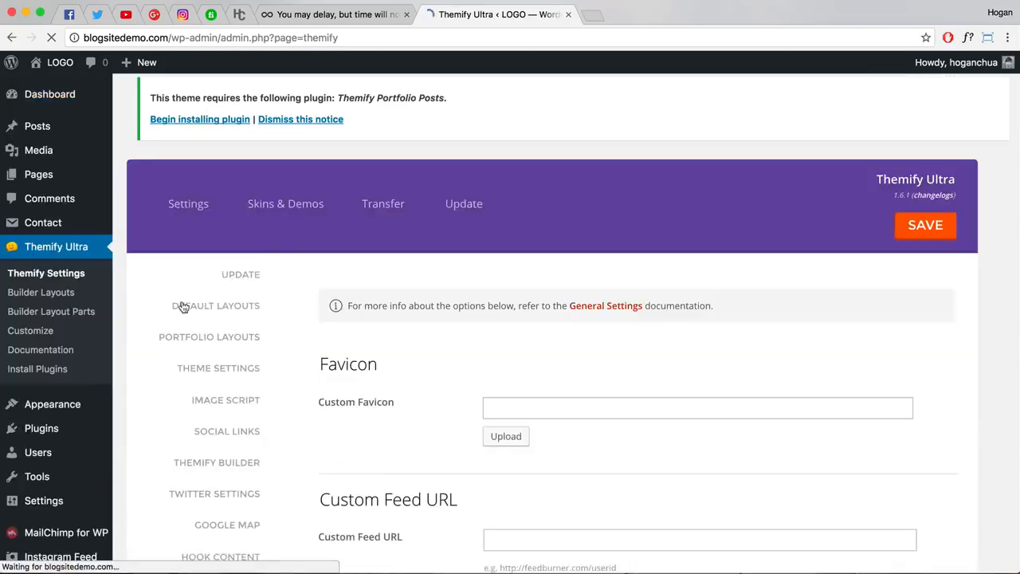
{"action": "scroll", "coordinate": [387, 374], "scroll_direction": "down", "scroll_amount": 2}
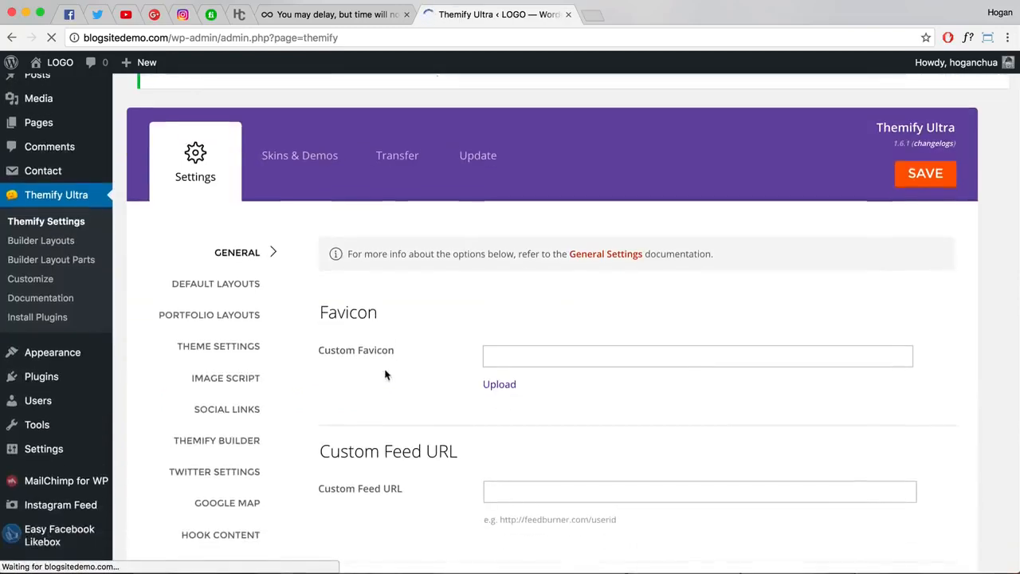
{"action": "left_click_drag", "start_coordinate": [387, 314], "coordinate": [310, 311]}
{"action": "scroll", "coordinate": [398, 318], "scroll_direction": "down", "scroll_amount": 3}
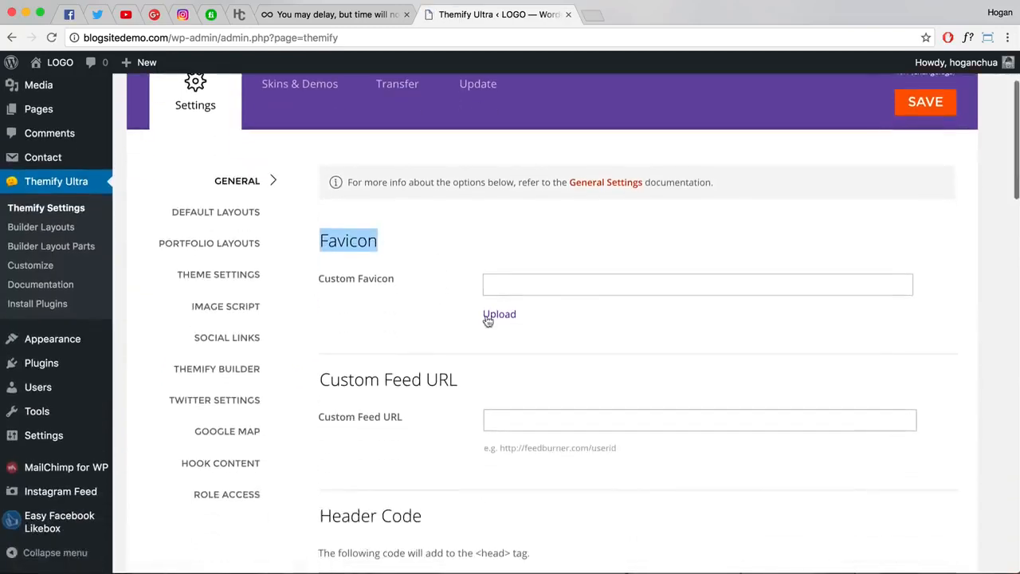
{"action": "left_click", "coordinate": [486, 314]}
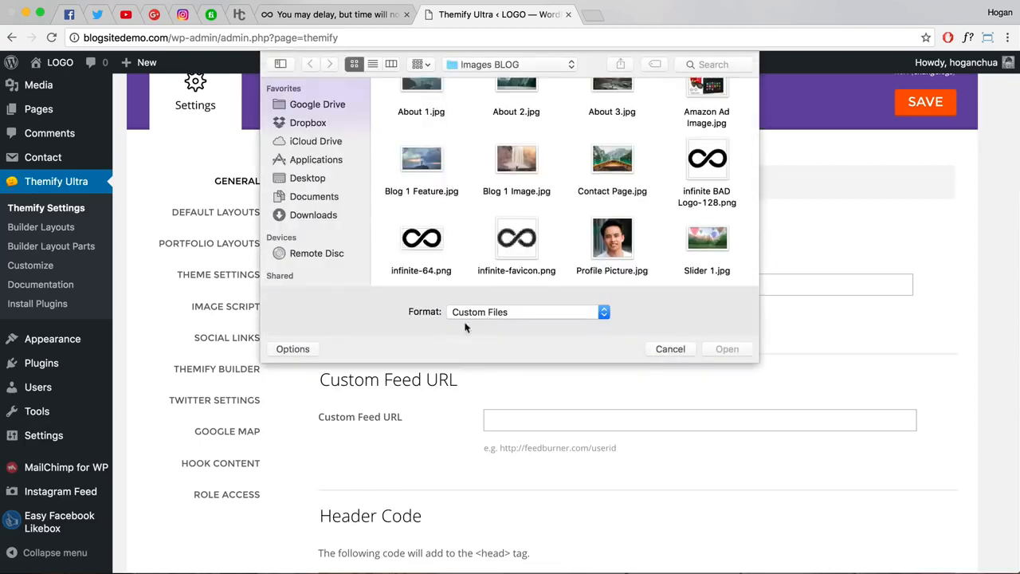
{"action": "left_click", "coordinate": [506, 241]}
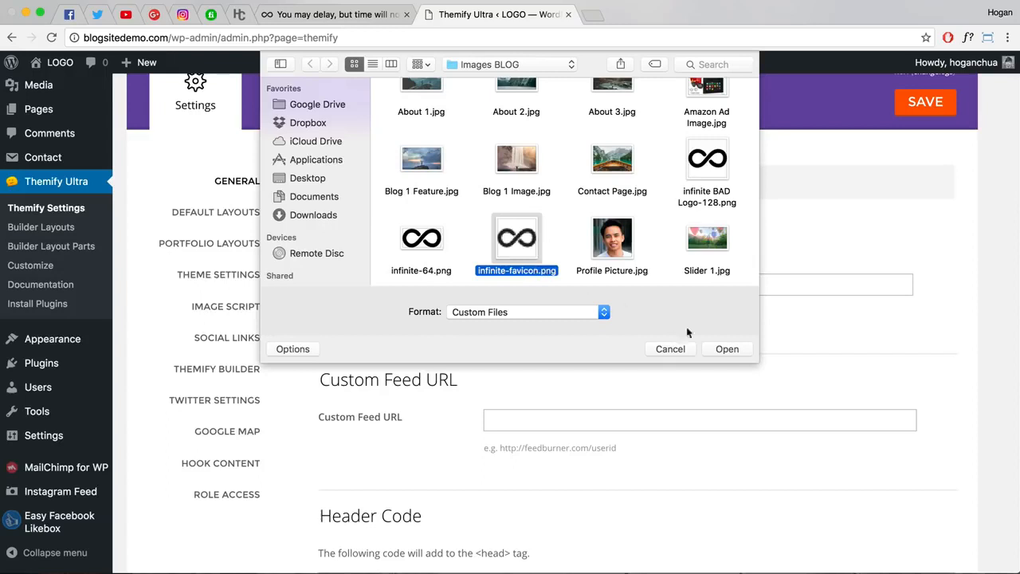
{"action": "left_click", "coordinate": [721, 349]}
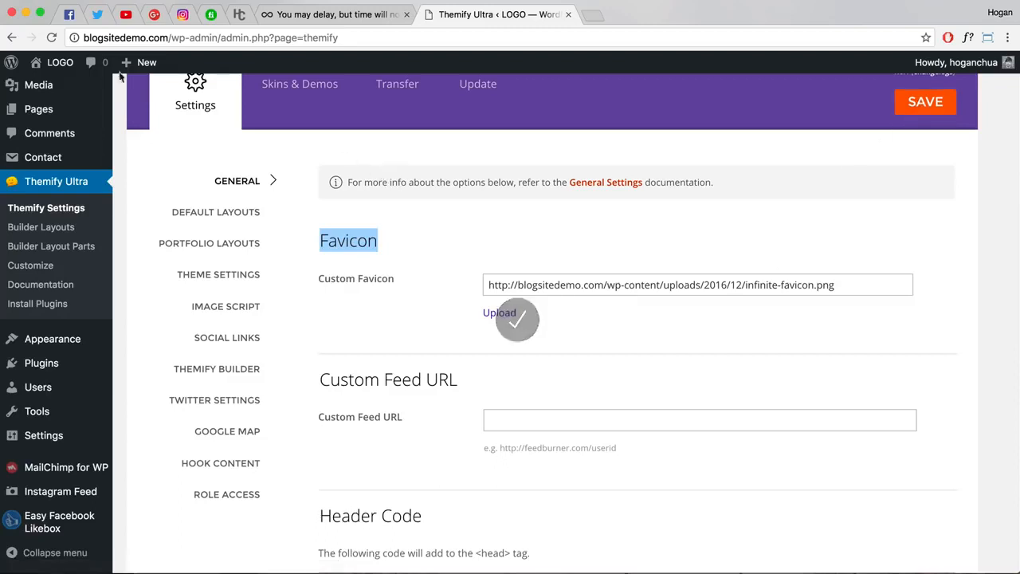
{"action": "left_click", "coordinate": [57, 89]}
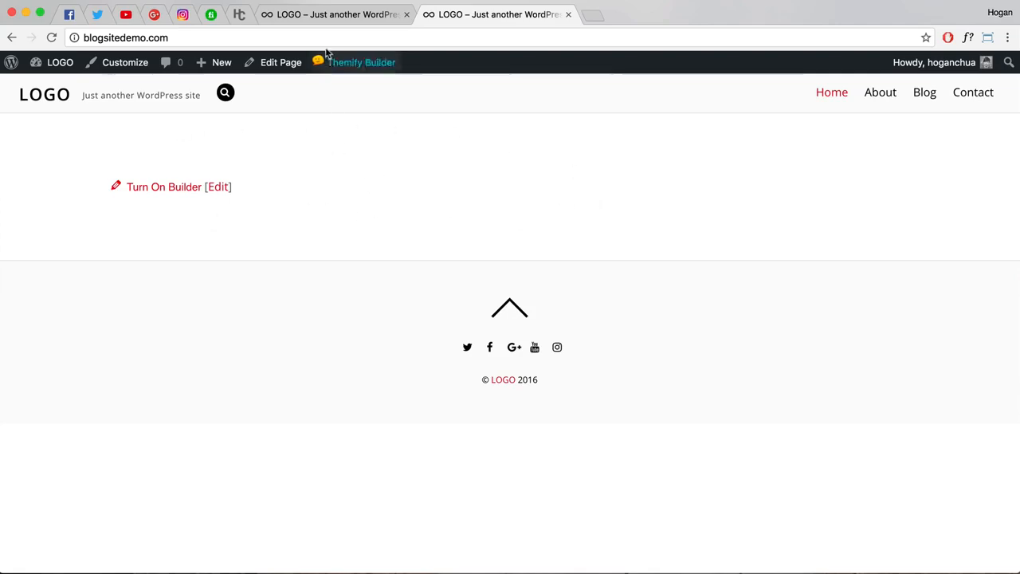
{"action": "left_click", "coordinate": [342, 15]}
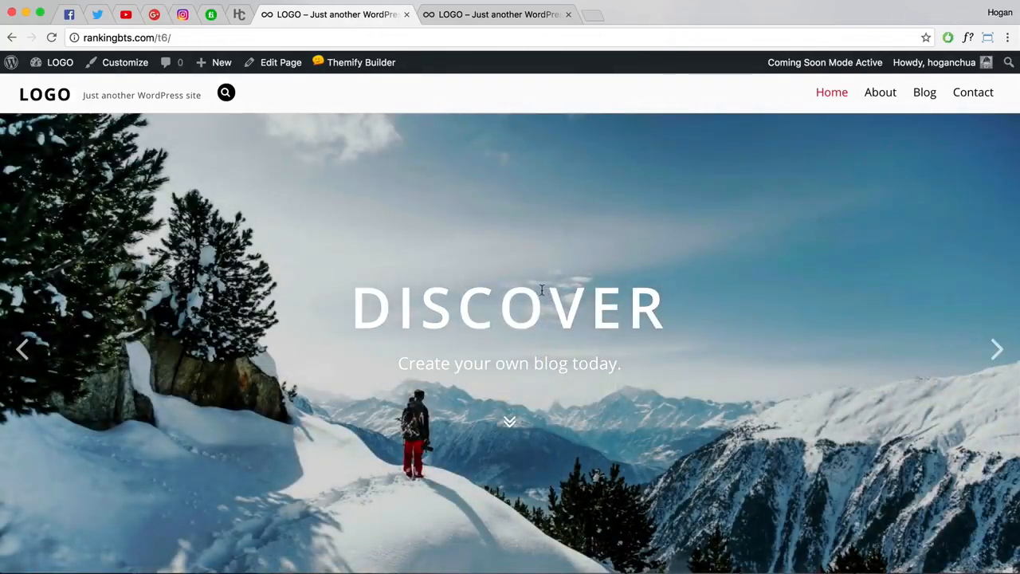
{"action": "scroll", "coordinate": [526, 274], "scroll_direction": "down", "scroll_amount": 5}
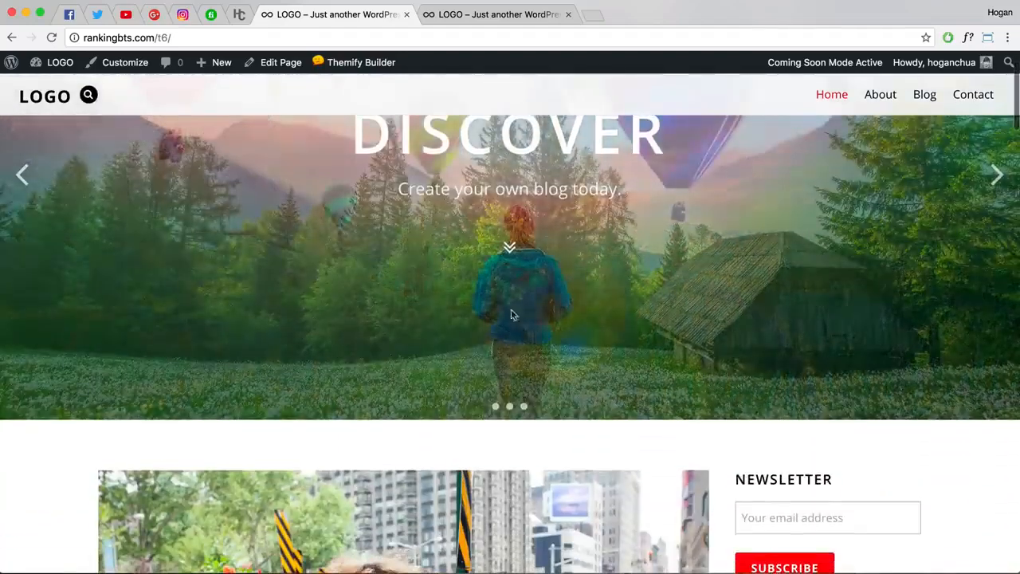
{"action": "scroll", "coordinate": [498, 369], "scroll_direction": "down", "scroll_amount": 5}
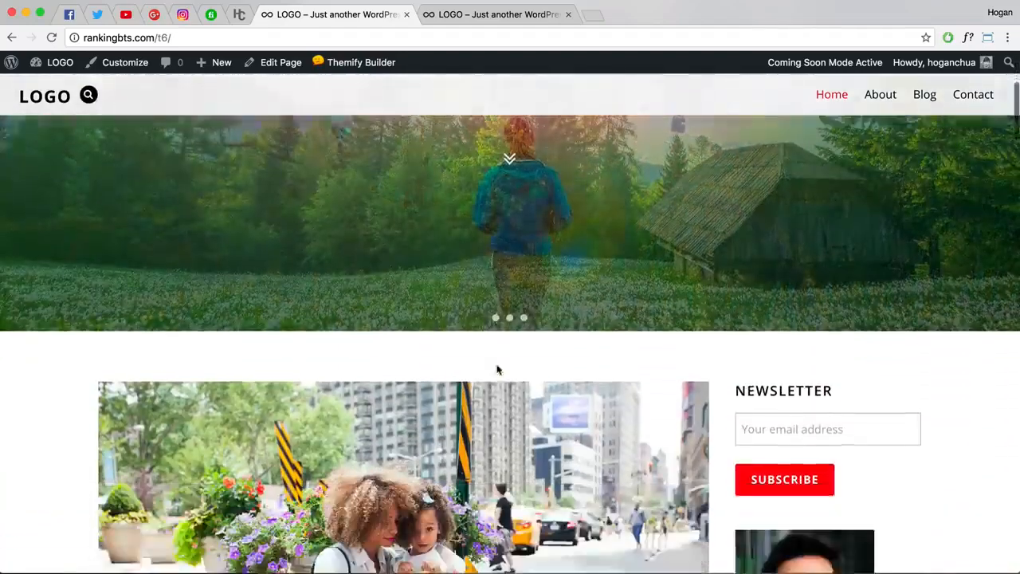
{"action": "scroll", "coordinate": [496, 368], "scroll_direction": "up", "scroll_amount": 7}
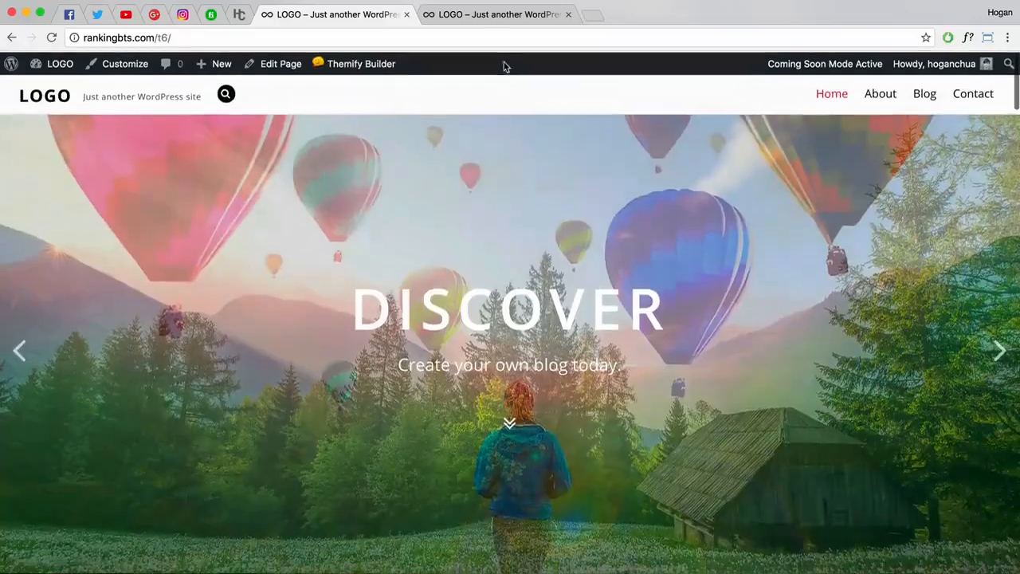
{"action": "left_click", "coordinate": [511, 19]}
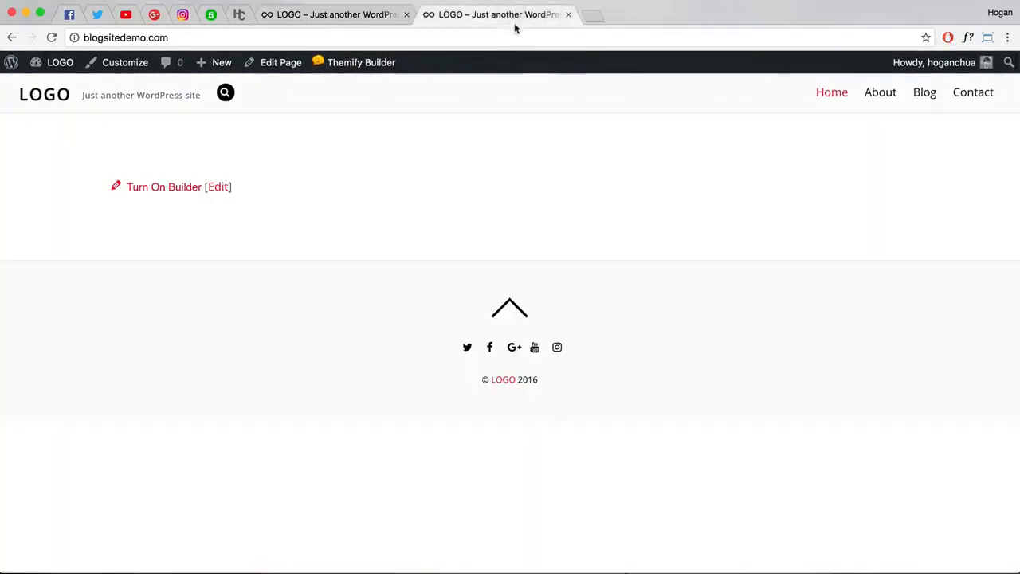
Open Unsplash in a new tab with its multi-column photo grid, then switch to the Hogan Chua FAQ tab
{"action": "left_click", "coordinate": [592, 20]}
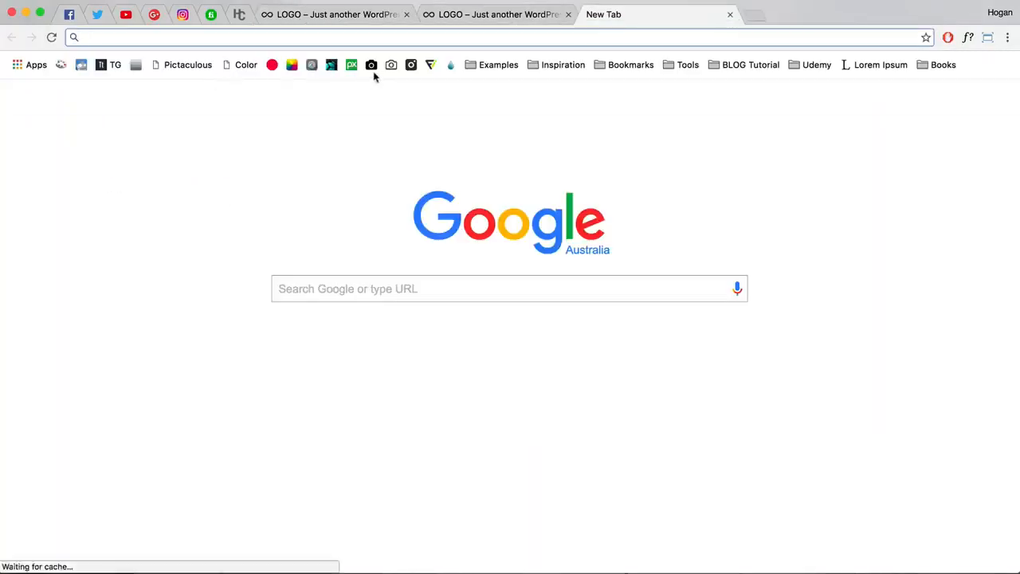
{"action": "left_click", "coordinate": [371, 66]}
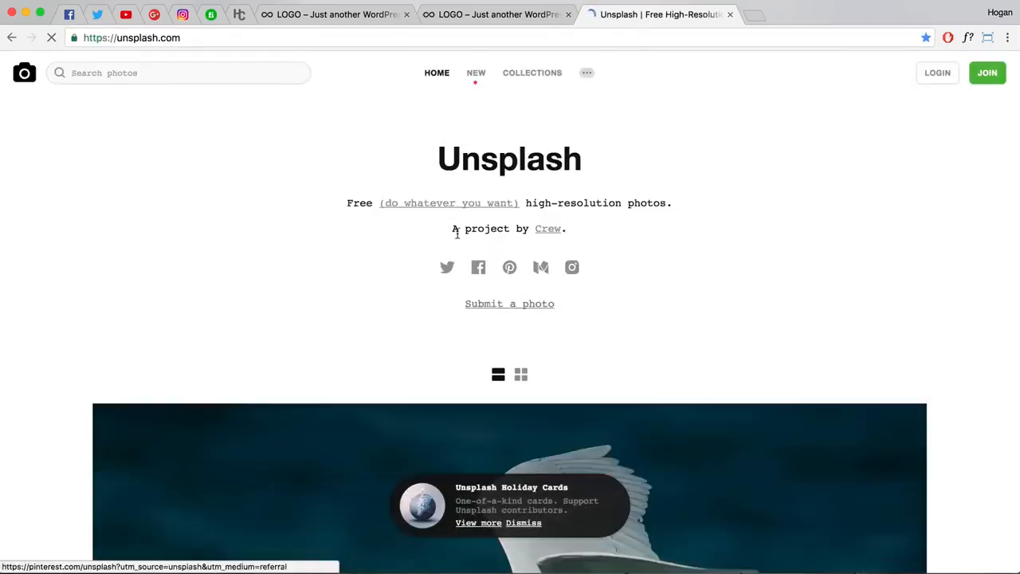
{"action": "scroll", "coordinate": [538, 292], "scroll_direction": "down", "scroll_amount": 1}
{"action": "left_click", "coordinate": [520, 322]}
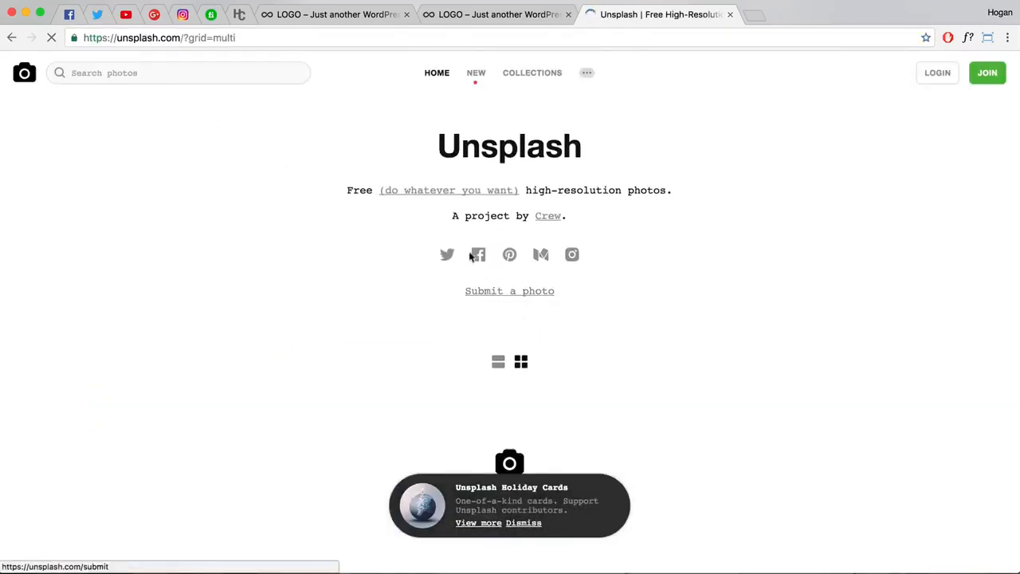
{"action": "scroll", "coordinate": [479, 271], "scroll_direction": "down", "scroll_amount": 4}
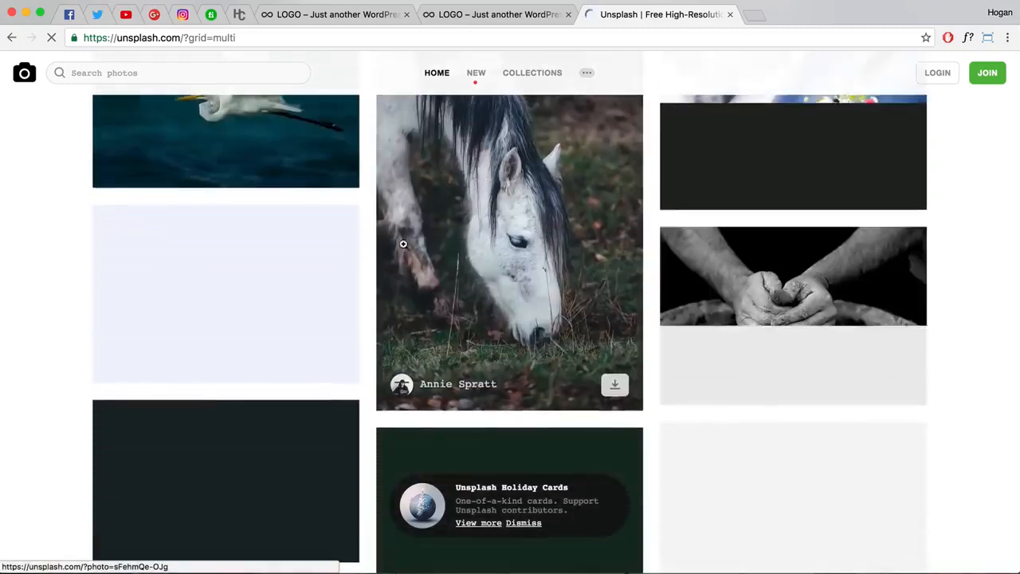
{"action": "scroll", "coordinate": [406, 246], "scroll_direction": "up", "scroll_amount": 1}
{"action": "scroll", "coordinate": [406, 246], "scroll_direction": "up", "scroll_amount": 1}
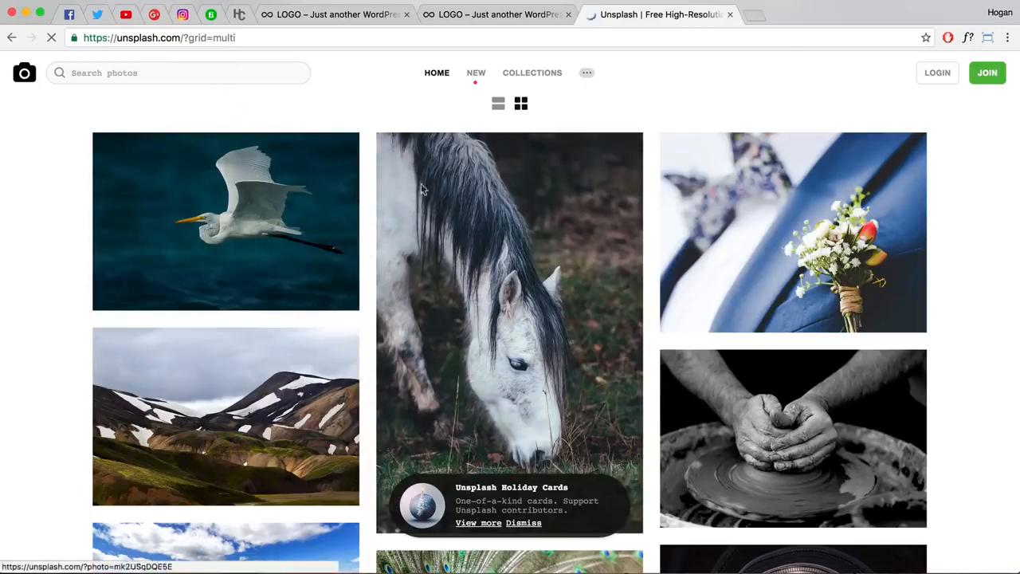
{"action": "left_click", "coordinate": [239, 14]}
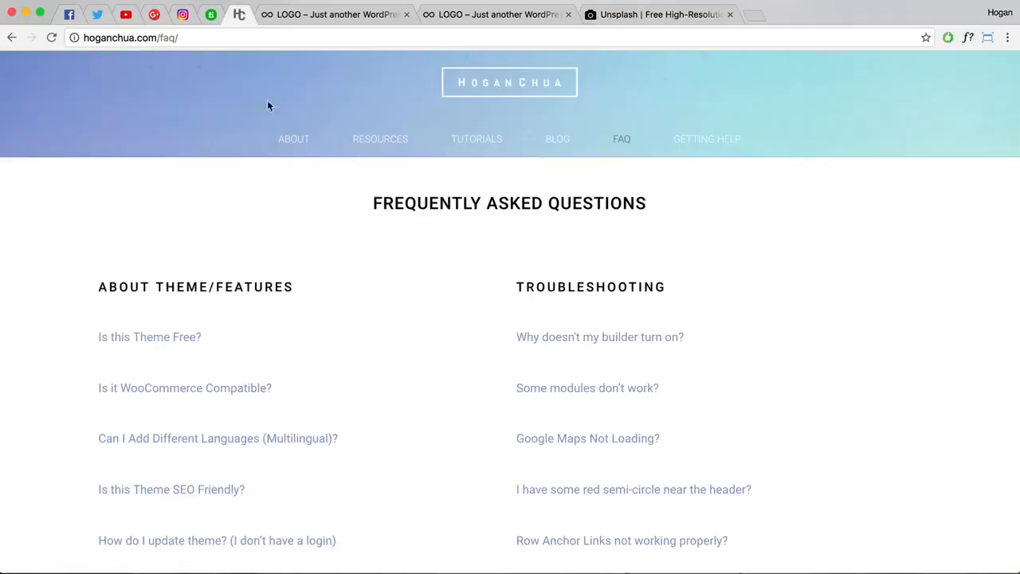
Browse the Hogan Chua blog to the Ultimate Website Resources post, then go back to Unsplash
{"action": "left_click", "coordinate": [561, 162]}
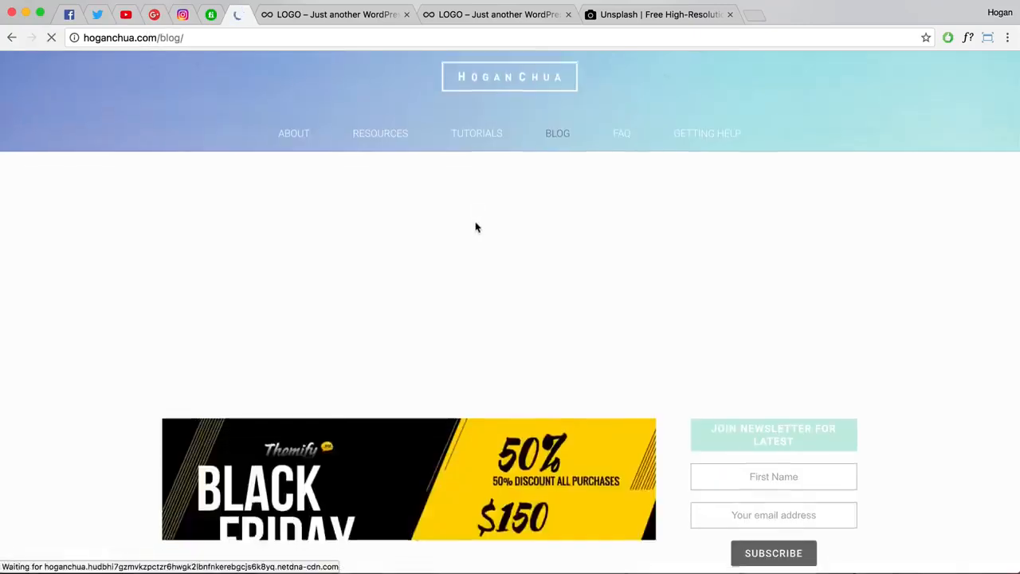
{"action": "scroll", "coordinate": [476, 227], "scroll_direction": "down", "scroll_amount": 15}
{"action": "scroll", "coordinate": [472, 229], "scroll_direction": "down", "scroll_amount": 20}
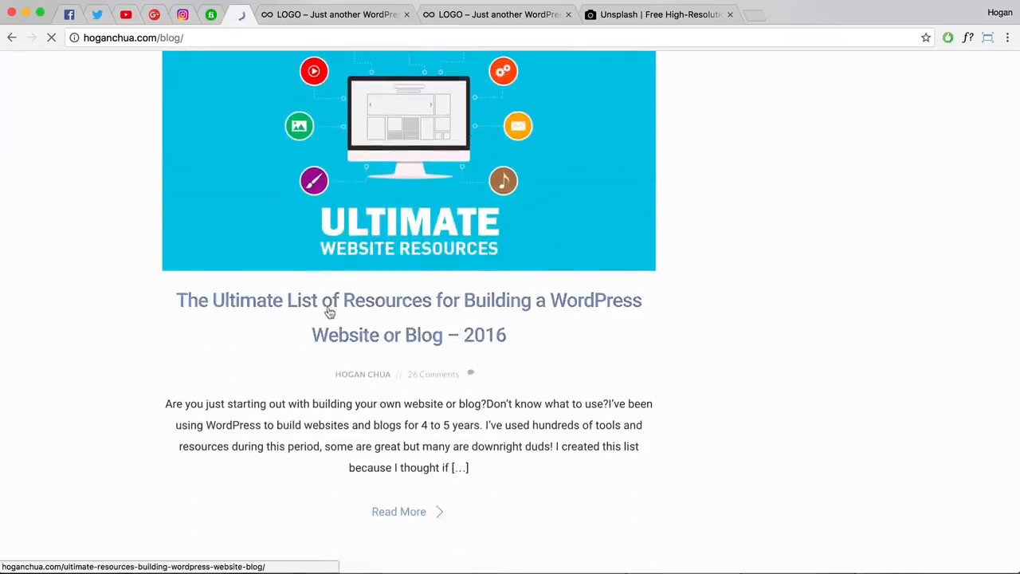
{"action": "scroll", "coordinate": [402, 307], "scroll_direction": "down", "scroll_amount": 5}
{"action": "scroll", "coordinate": [407, 297], "scroll_direction": "up", "scroll_amount": 5}
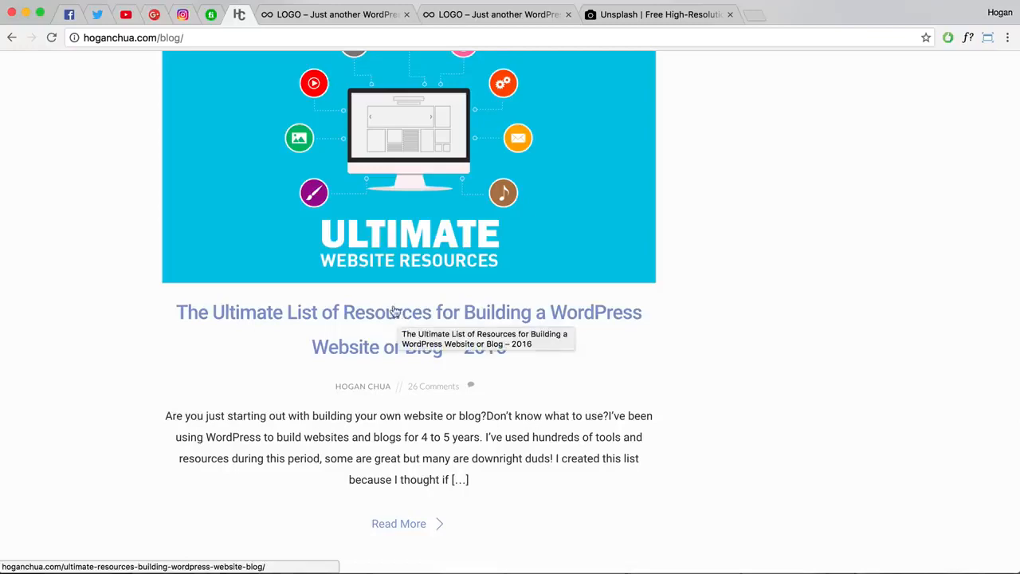
{"action": "left_click", "coordinate": [606, 17]}
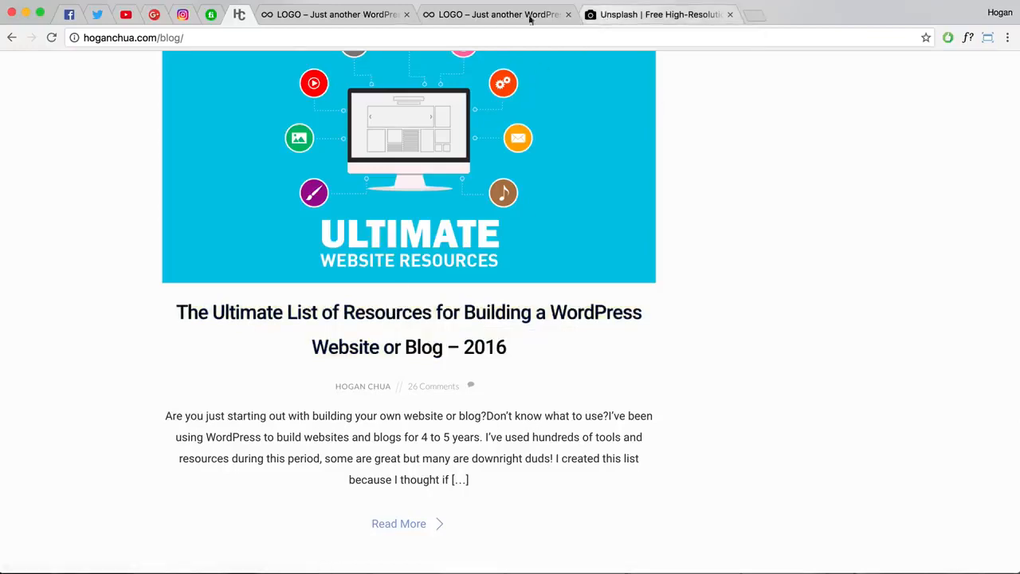
{"action": "scroll", "coordinate": [528, 159], "scroll_direction": "down", "scroll_amount": 10}
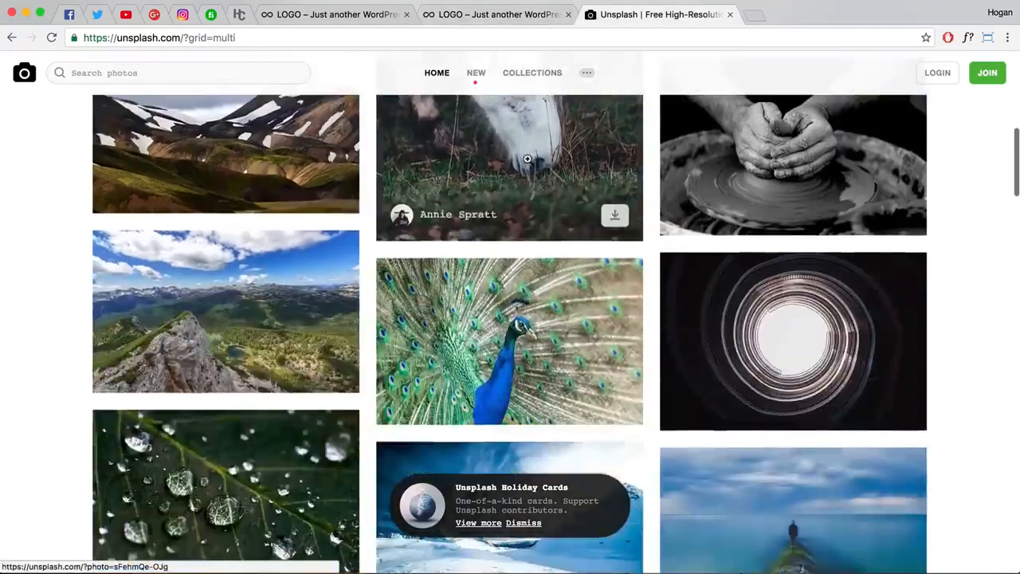
Open the koi pond photo, cancel its download to Desktop, and close the Unsplash tab
{"action": "scroll", "coordinate": [526, 160], "scroll_direction": "down", "scroll_amount": 8}
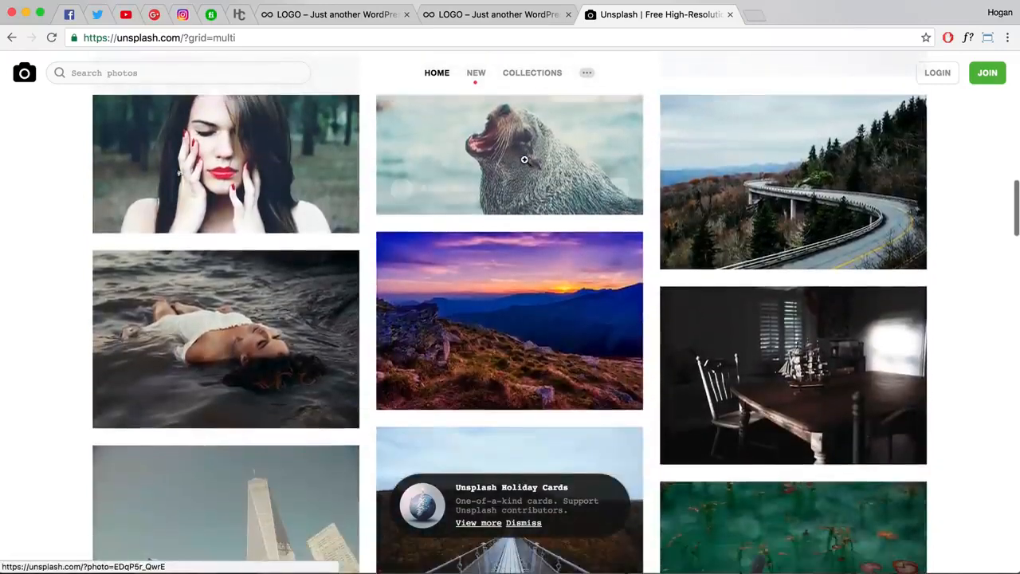
{"action": "scroll", "coordinate": [525, 161], "scroll_direction": "up", "scroll_amount": 2}
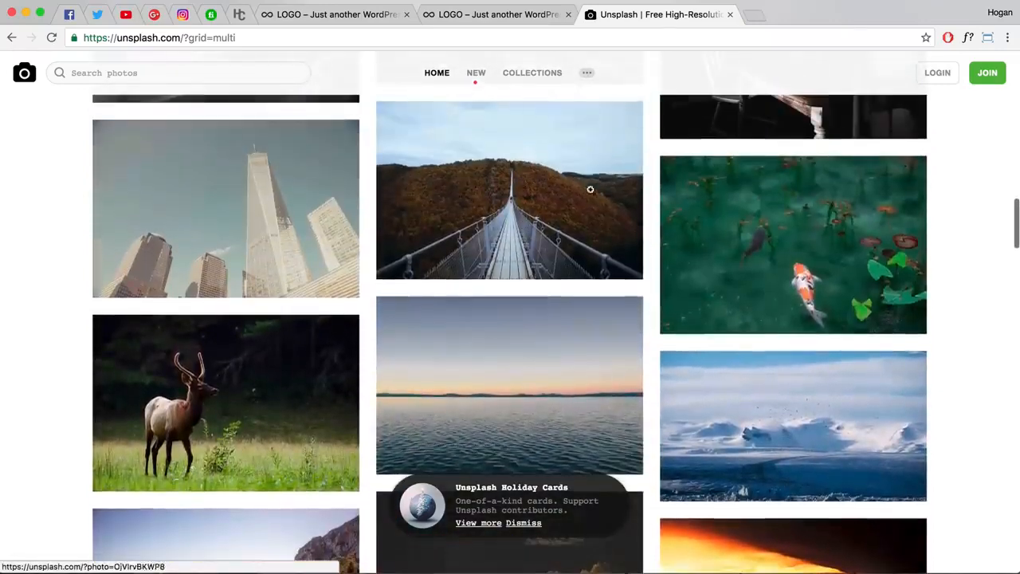
{"action": "left_click", "coordinate": [799, 246]}
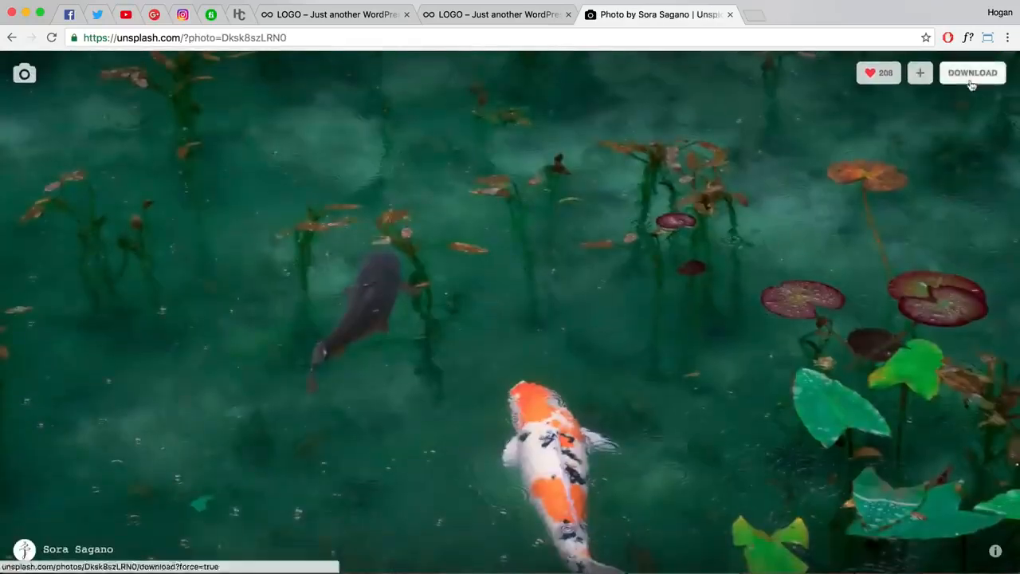
{"action": "left_click", "coordinate": [970, 82]}
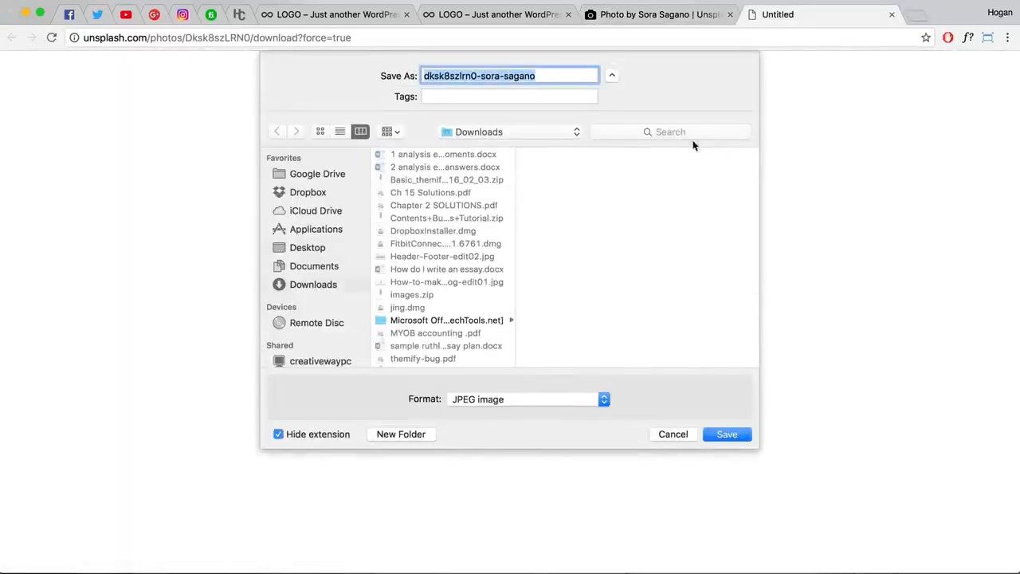
{"action": "left_click", "coordinate": [307, 247]}
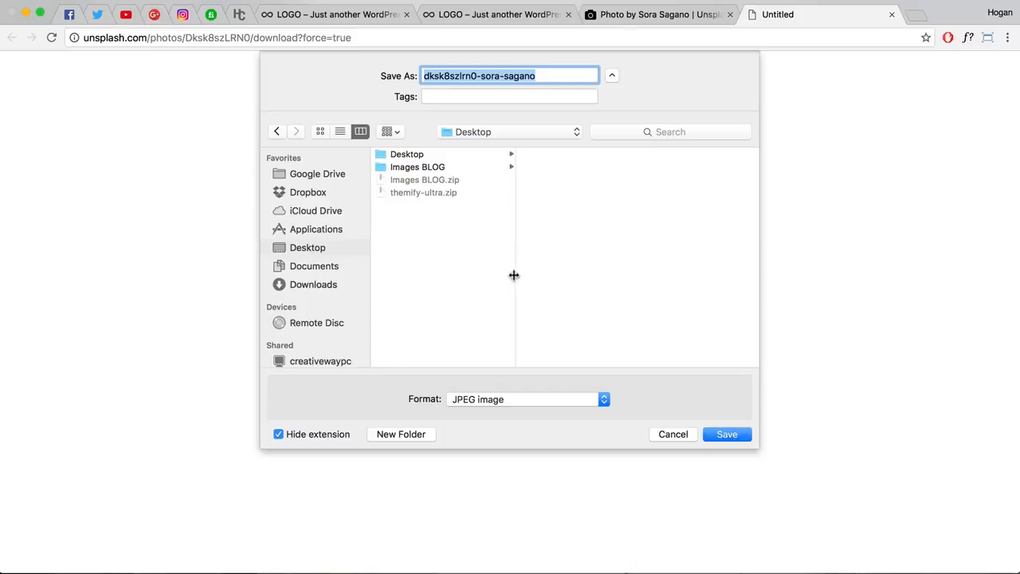
{"action": "left_click", "coordinate": [666, 439]}
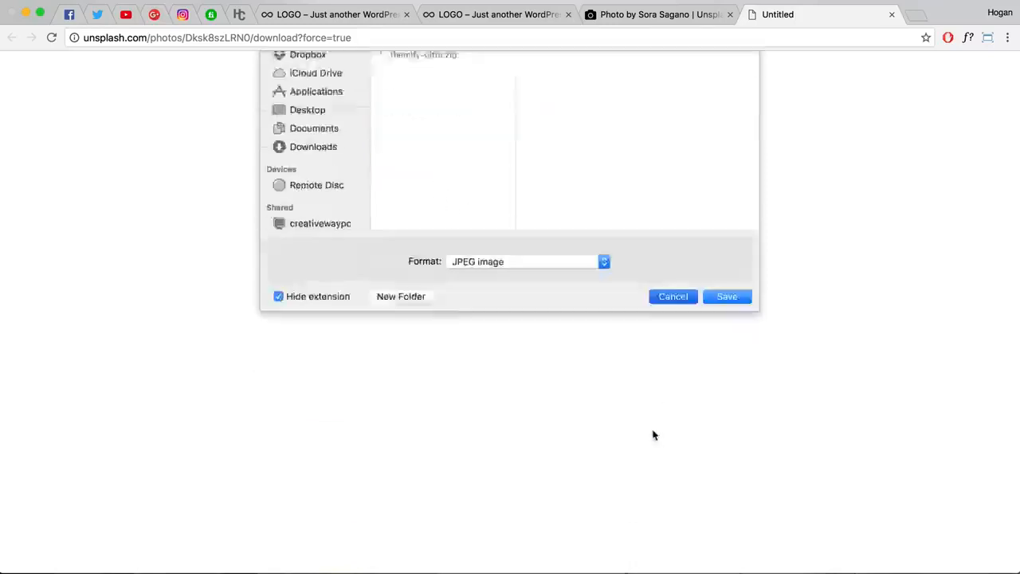
{"action": "left_click", "coordinate": [730, 15]}
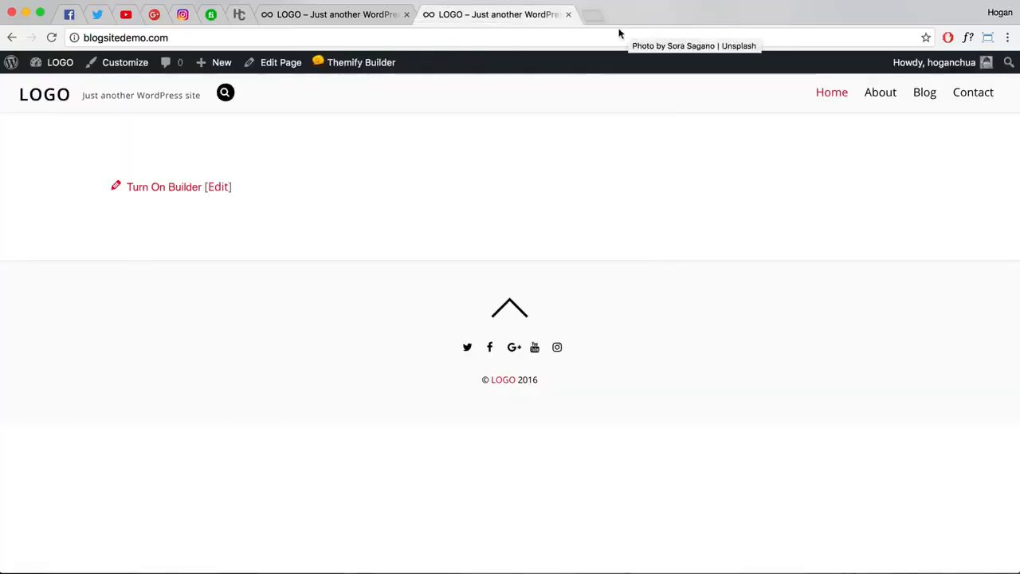
Open the Fotor online photo editor in a new tab
{"action": "left_click", "coordinate": [595, 19]}
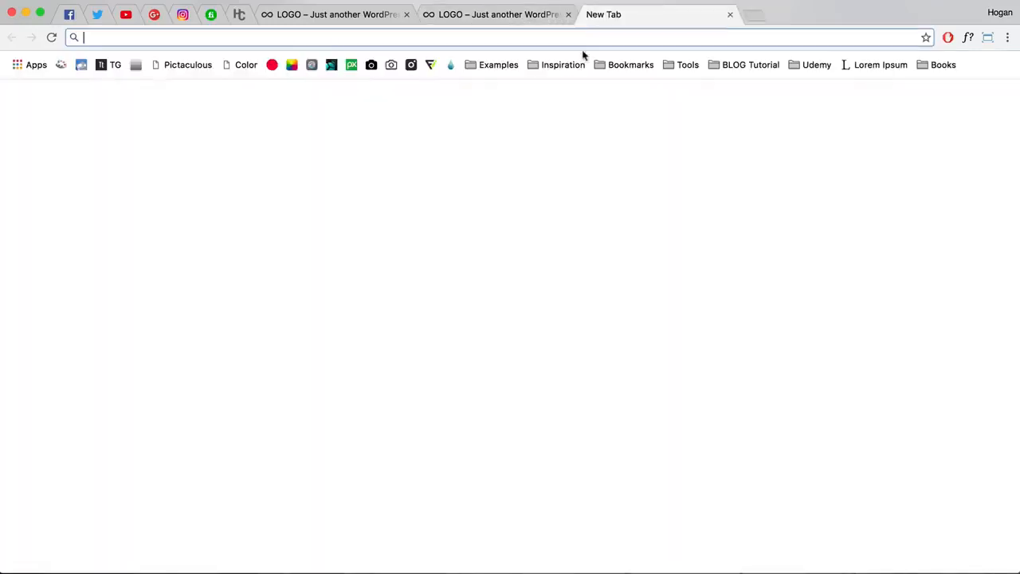
{"action": "left_click", "coordinate": [292, 70]}
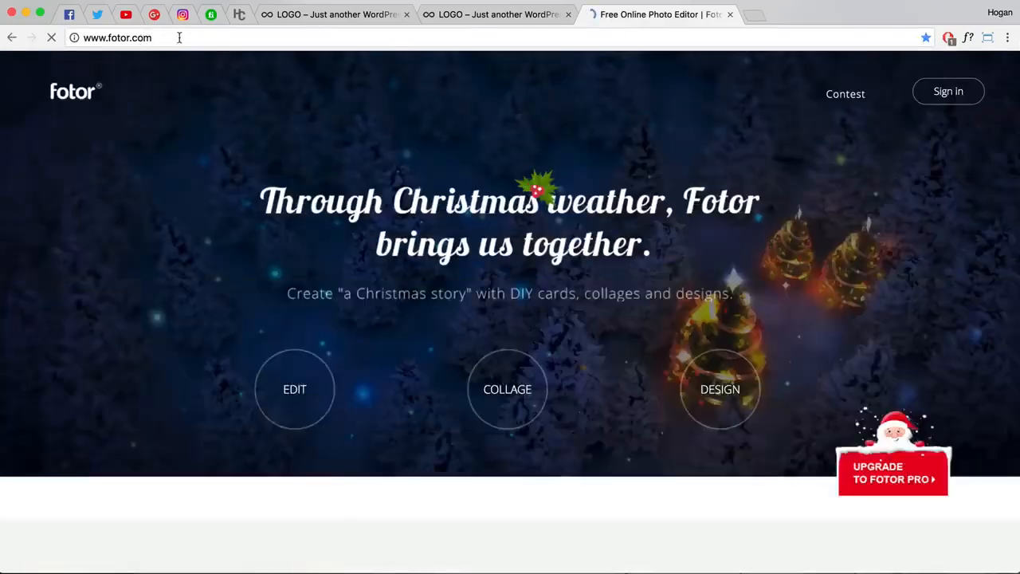
{"action": "left_click", "coordinate": [149, 40]}
{"action": "left_click", "coordinate": [291, 389]}
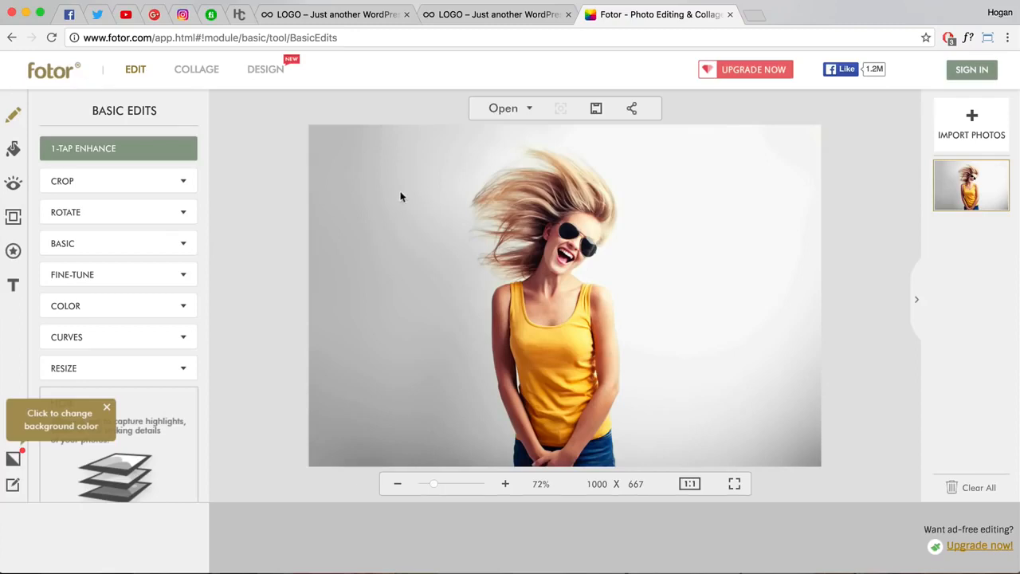
Load Slider 3 - To Crop.jpg, dismiss the megapixel warning, and expand the RESIZE settings
{"action": "left_click", "coordinate": [518, 112]}
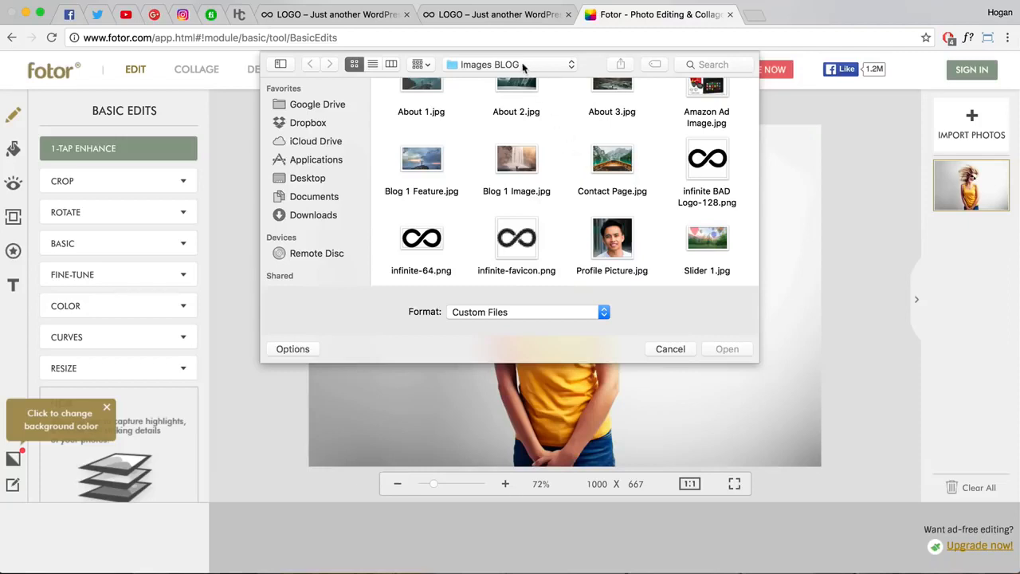
{"action": "scroll", "coordinate": [542, 160], "scroll_direction": "down", "scroll_amount": 5}
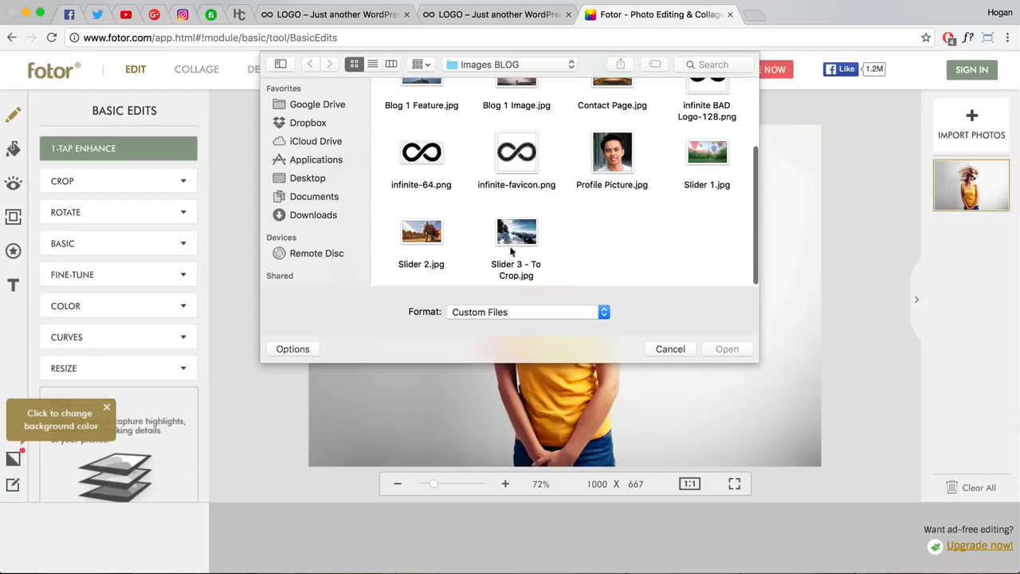
{"action": "left_click", "coordinate": [516, 240]}
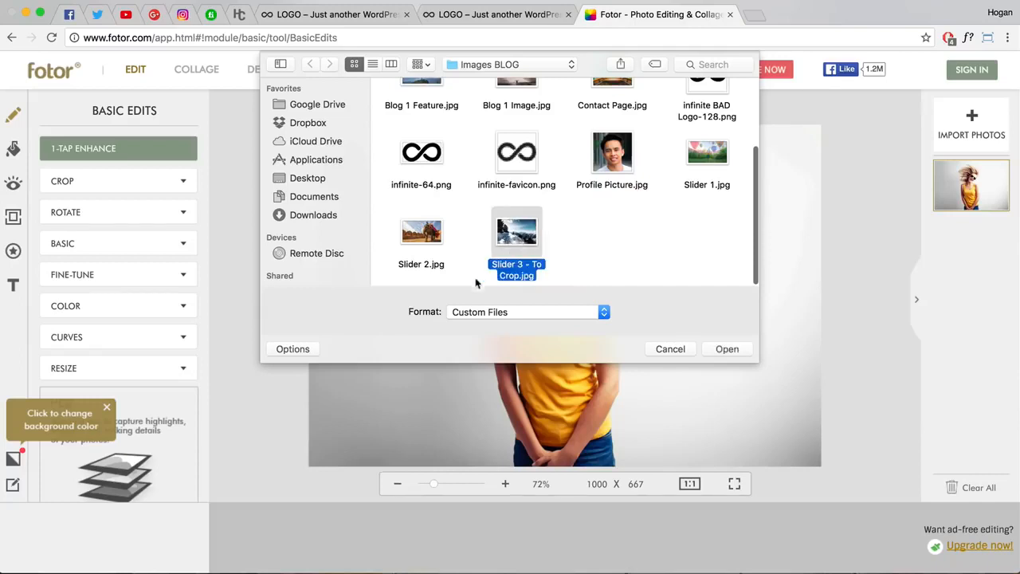
{"action": "left_click", "coordinate": [715, 348]}
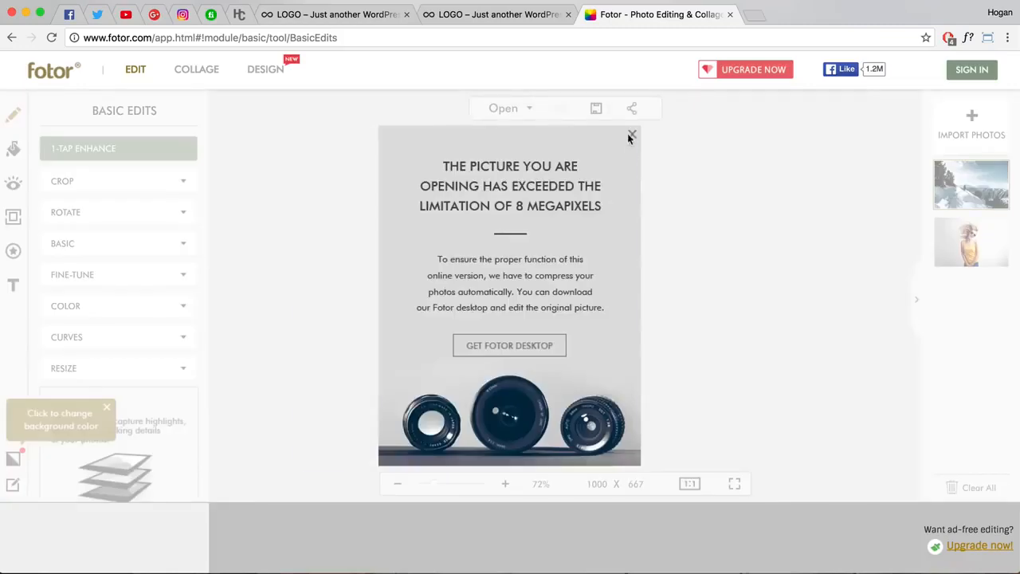
{"action": "left_click", "coordinate": [630, 135]}
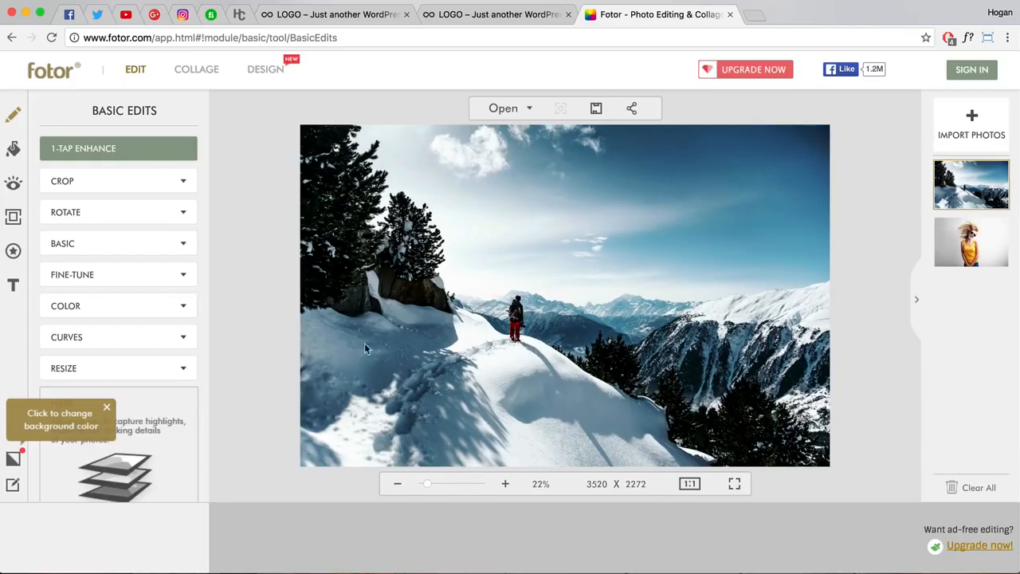
{"action": "left_click", "coordinate": [92, 370]}
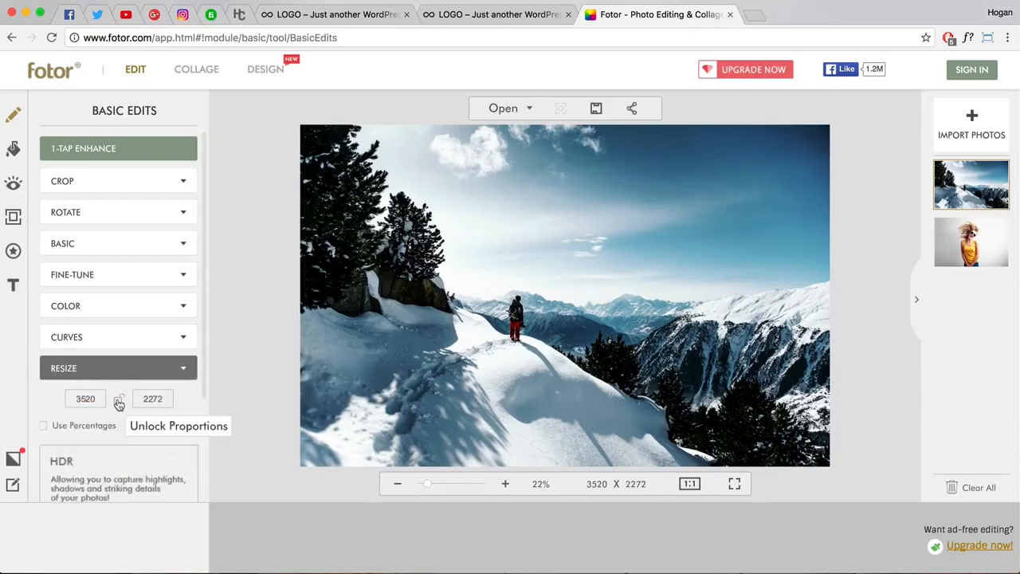
Resize the snowy mountain photo to 1800 pixels wide
{"action": "left_click", "coordinate": [119, 402]}
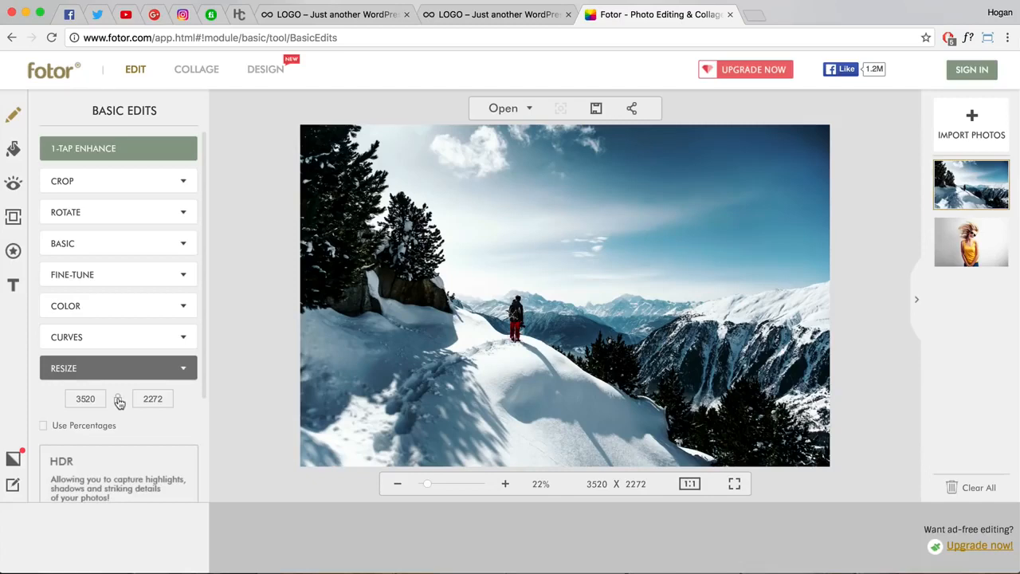
{"action": "double_click", "coordinate": [76, 399]}
{"action": "type", "text": "1800"}
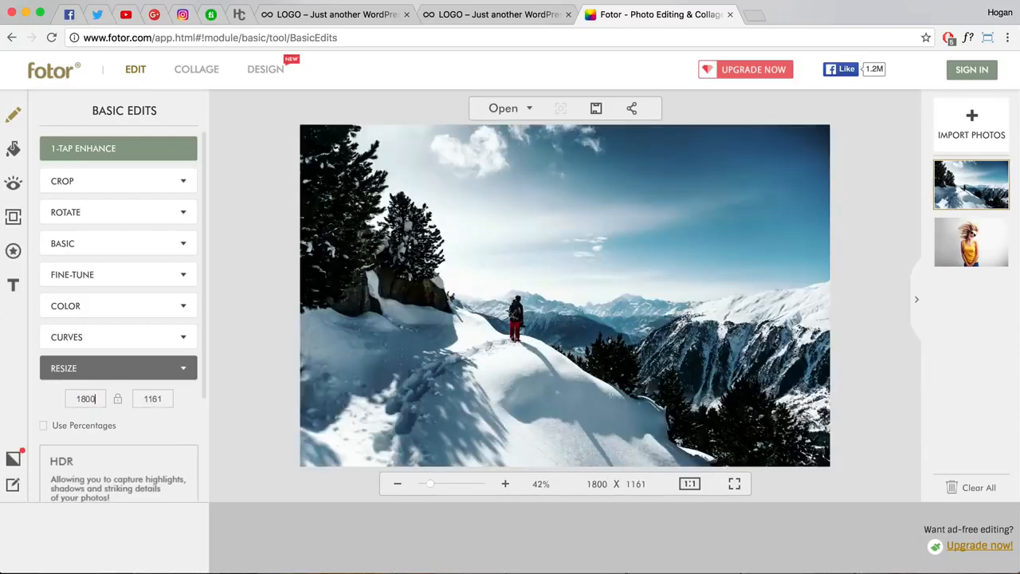
{"action": "left_click_drag", "start_coordinate": [159, 401], "coordinate": [145, 400]}
{"action": "left_click", "coordinate": [167, 400]}
Crop the photo to 1800 × 1000 keeping the top, then apply 1-Tap Enhance
{"action": "left_click", "coordinate": [120, 182]}
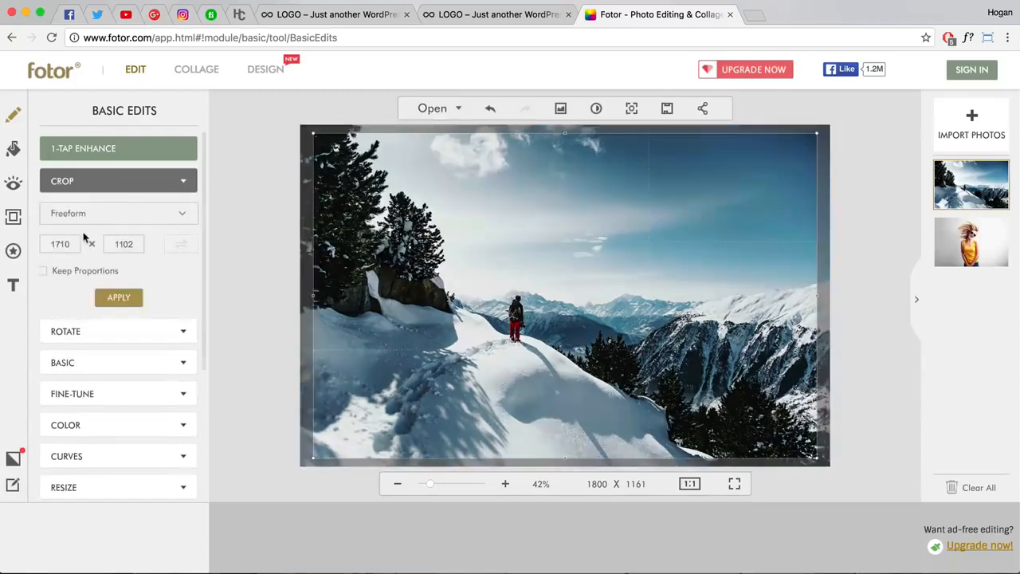
{"action": "left_click_drag", "start_coordinate": [71, 244], "coordinate": [53, 244]}
{"action": "type", "text": "1800"}
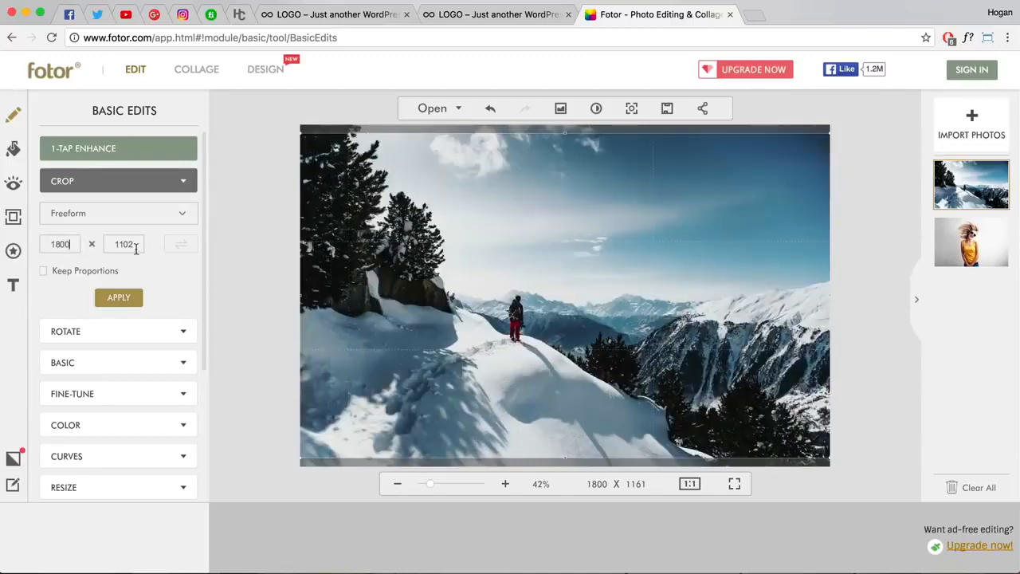
{"action": "left_click_drag", "start_coordinate": [136, 249], "coordinate": [112, 246]}
{"action": "type", "text": "1000"}
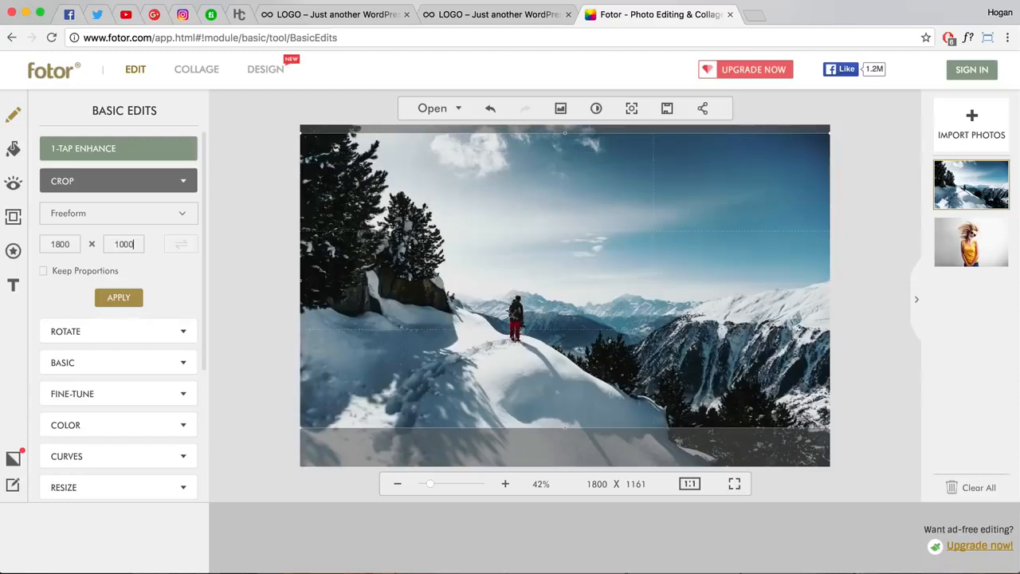
{"action": "left_click_drag", "start_coordinate": [501, 333], "coordinate": [427, 334]}
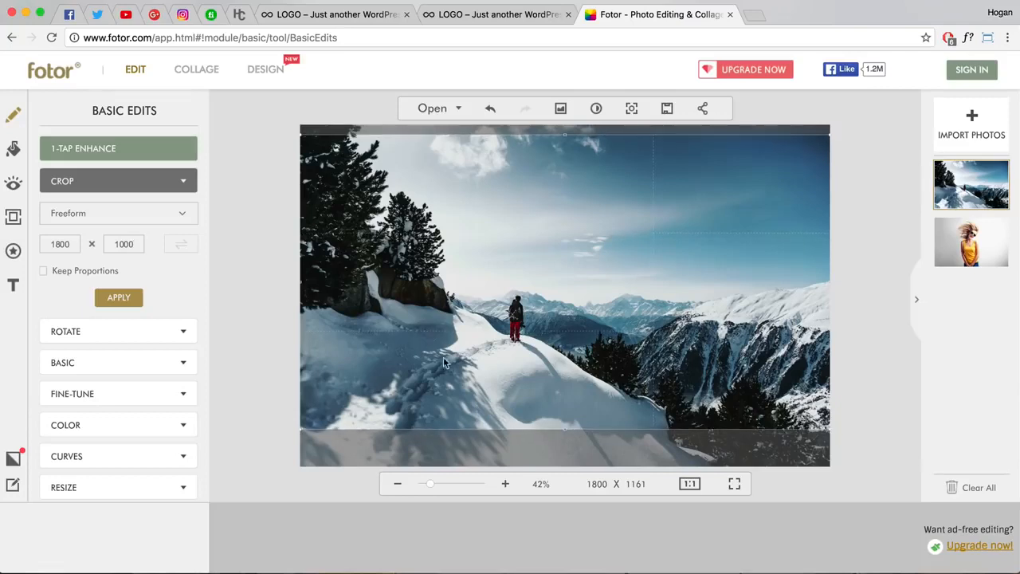
{"action": "left_click", "coordinate": [124, 298]}
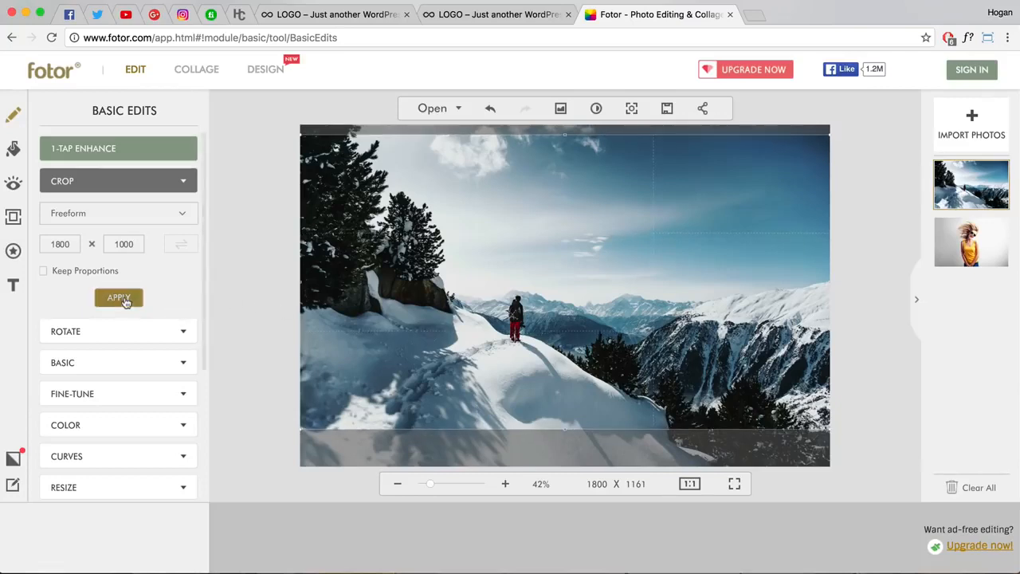
{"action": "left_click", "coordinate": [95, 156]}
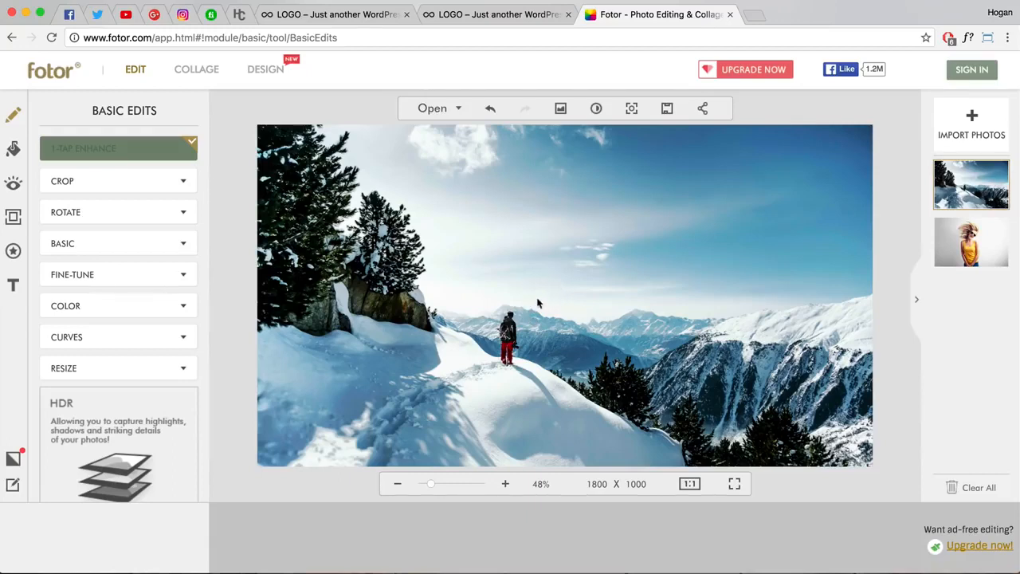
Open Fotor's save options and set the quality to Normal
{"action": "left_click", "coordinate": [149, 246]}
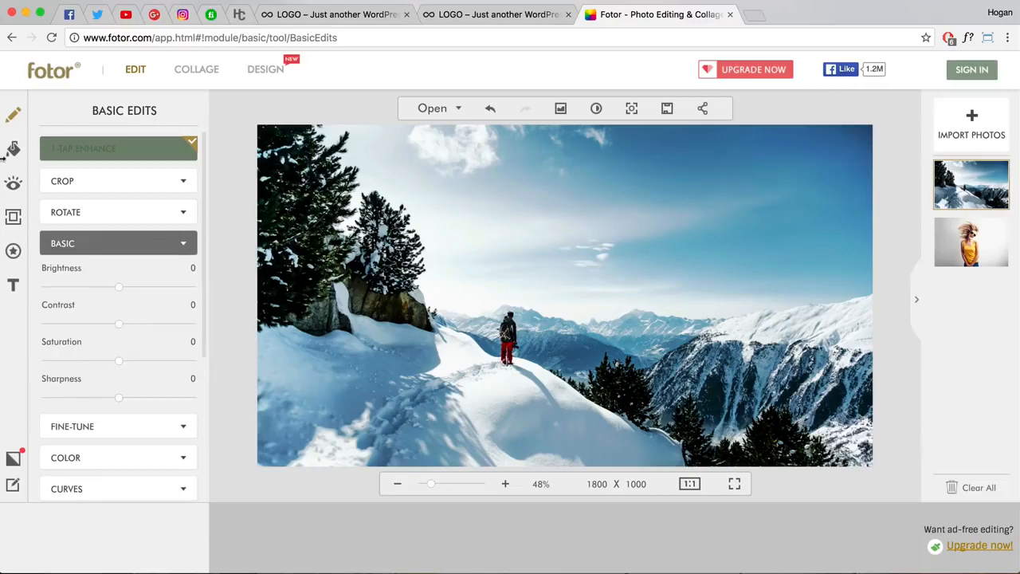
{"action": "left_click", "coordinate": [13, 151]}
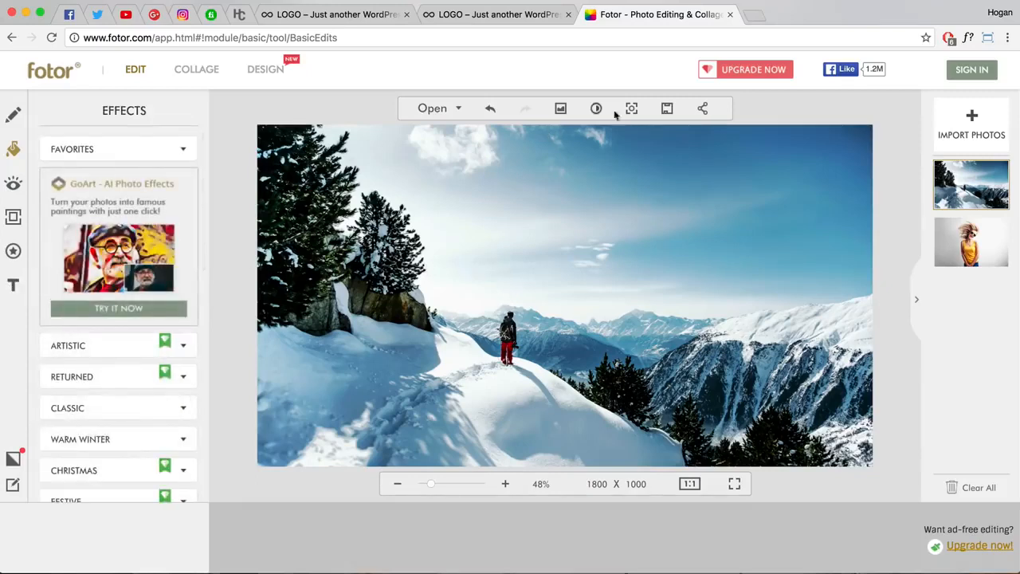
{"action": "left_click", "coordinate": [657, 110]}
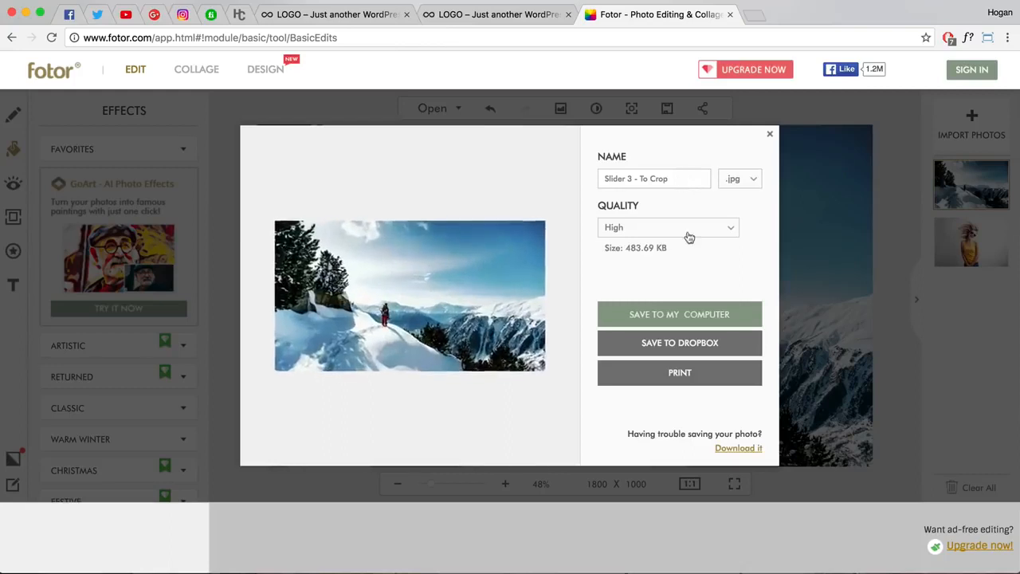
{"action": "left_click", "coordinate": [681, 232]}
{"action": "left_click", "coordinate": [658, 244]}
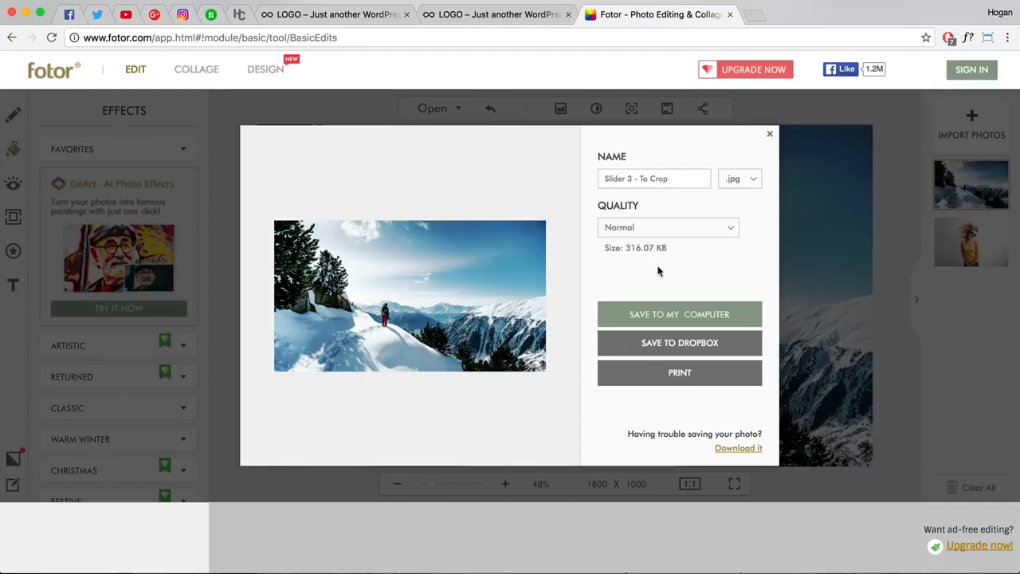
Save the photo to the computer as 'Slider 3 Cropped' and close the Saved popup
{"action": "left_click", "coordinate": [676, 314]}
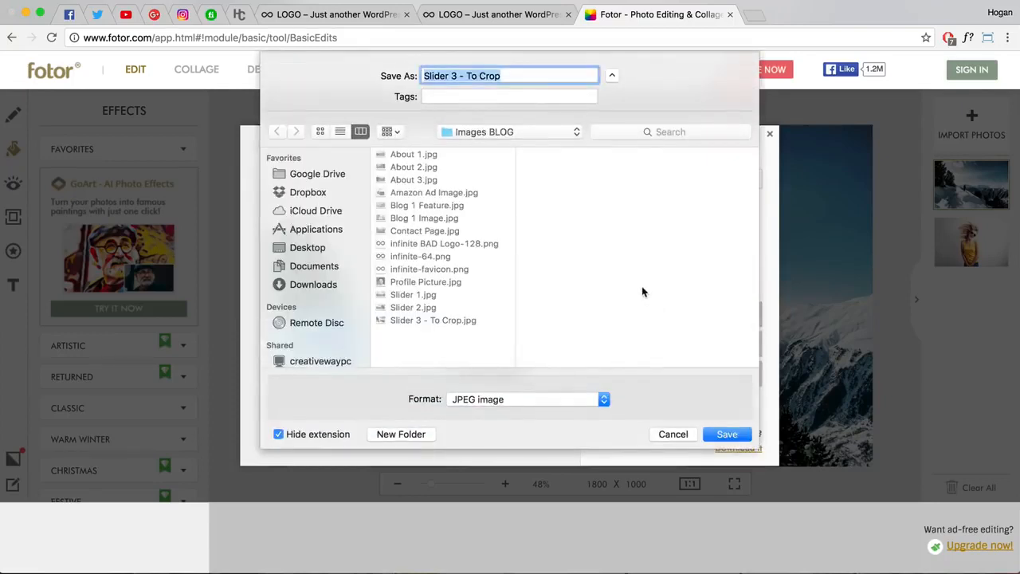
{"action": "left_click", "coordinate": [508, 76]}
{"action": "left_click_drag", "start_coordinate": [508, 76], "coordinate": [461, 76]}
{"action": "key", "text": "BackSpace"}
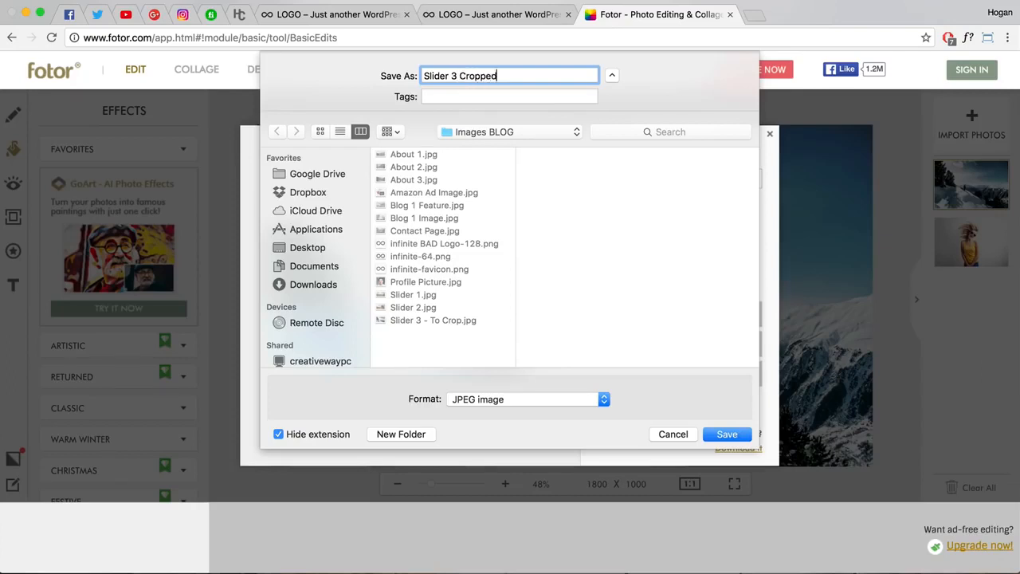
{"action": "left_click", "coordinate": [726, 434]}
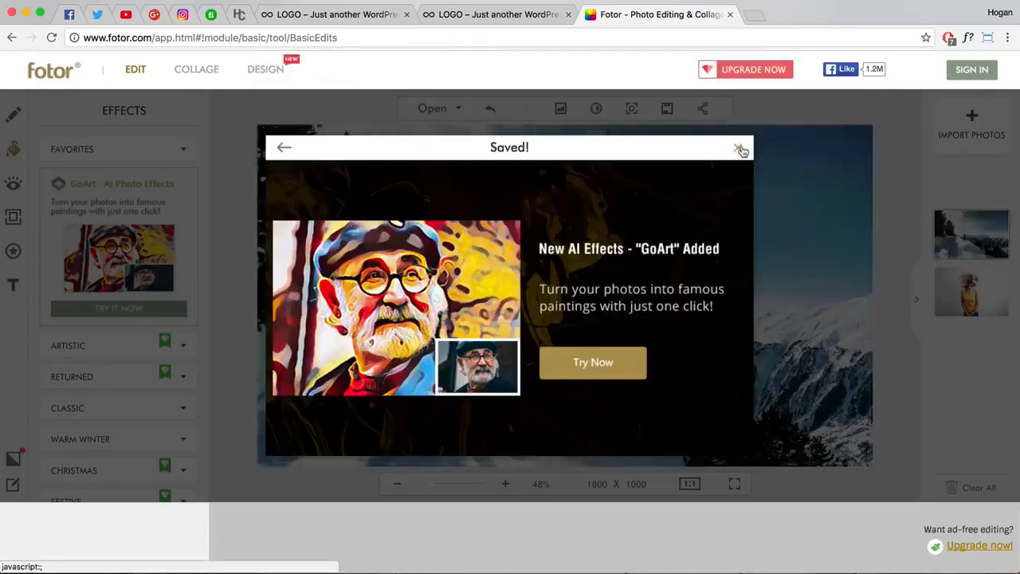
{"action": "left_click", "coordinate": [733, 146]}
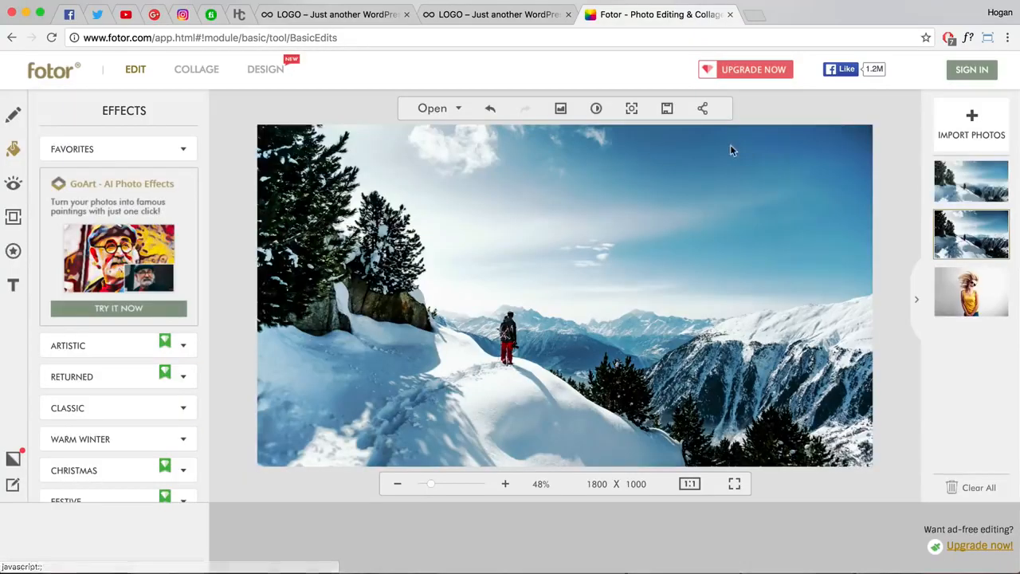
Reload the WordPress home page and choose Themify Builder > Turn On Builder
{"action": "left_click", "coordinate": [535, 21]}
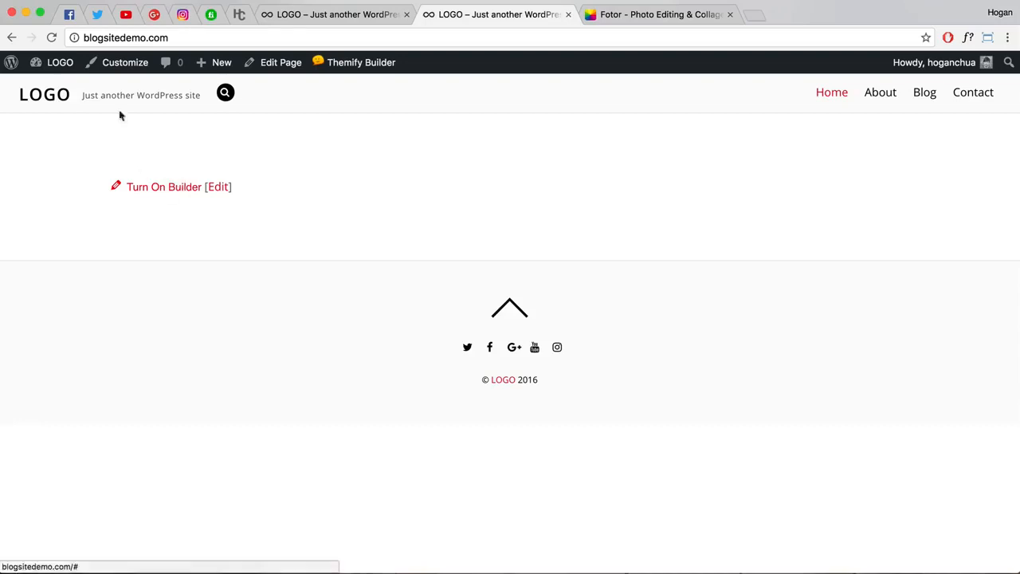
{"action": "left_click", "coordinate": [51, 37]}
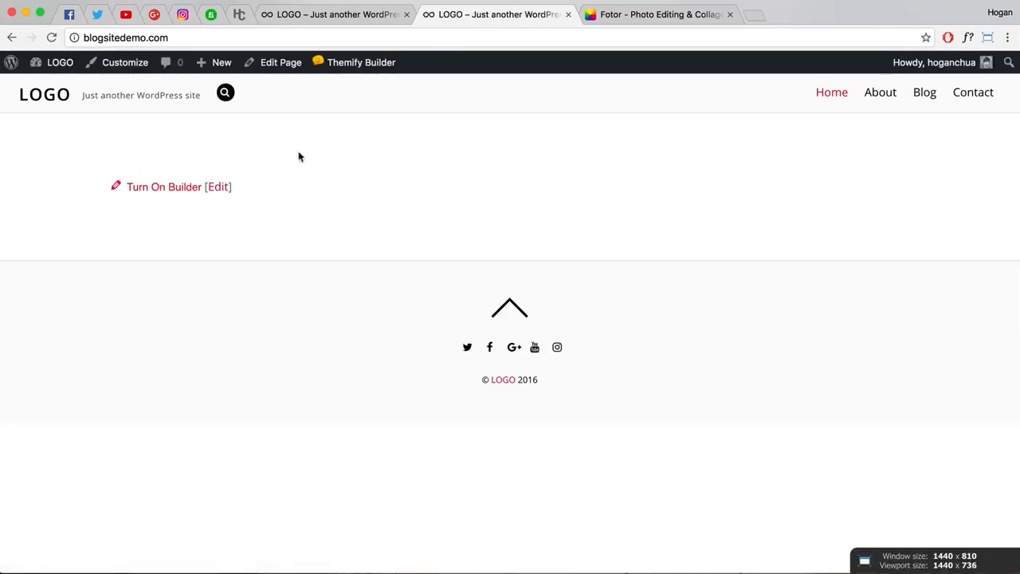
{"action": "mouse_move", "coordinate": [356, 63]}
{"action": "left_click", "coordinate": [342, 87]}
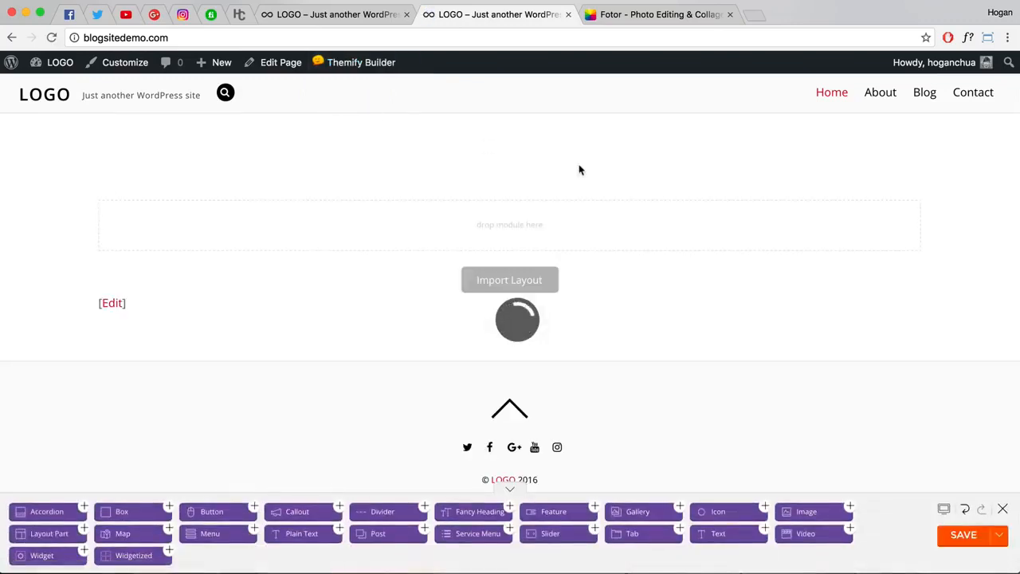
{"action": "mouse_move", "coordinate": [587, 250]}
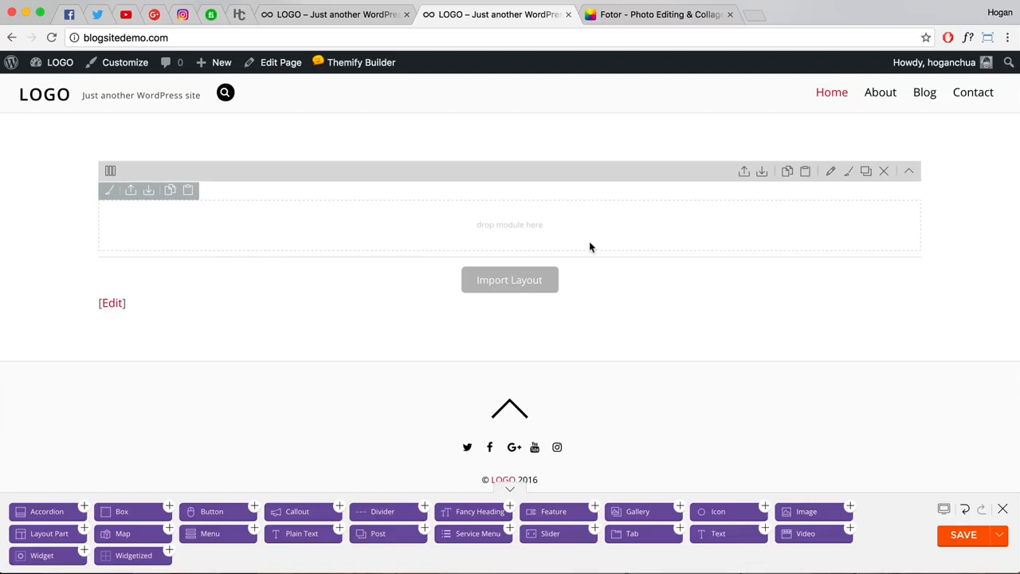
{"action": "left_click", "coordinate": [239, 15]}
{"action": "scroll", "coordinate": [602, 235], "scroll_direction": "up", "scroll_amount": 10}
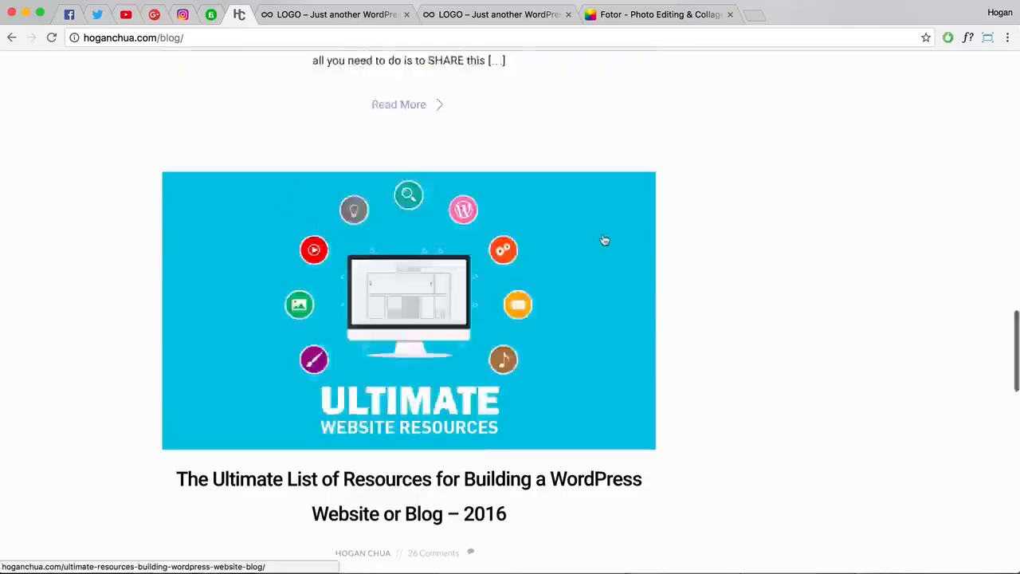
{"action": "left_click", "coordinate": [622, 142]}
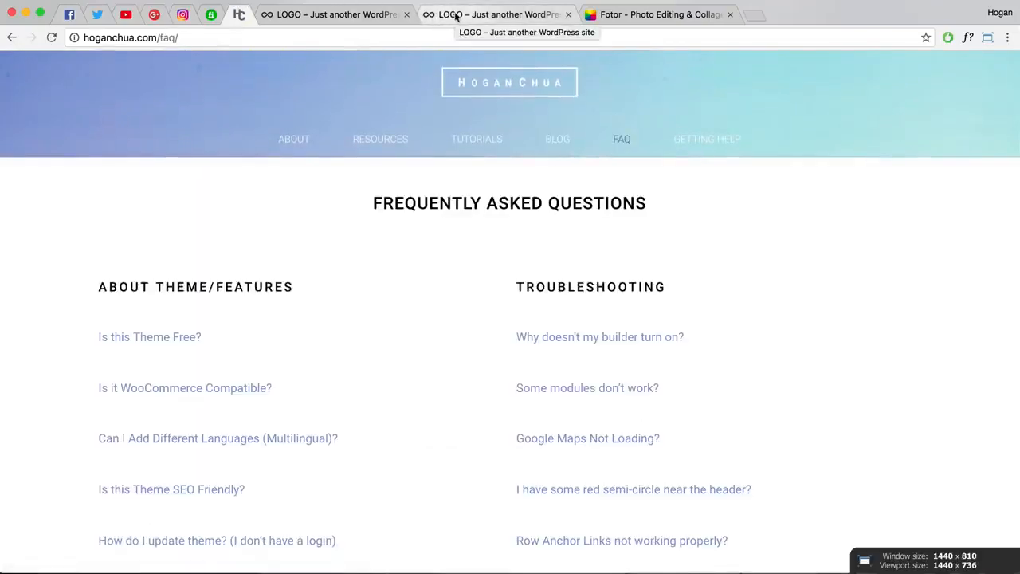
{"action": "left_click", "coordinate": [620, 340]}
{"action": "scroll", "coordinate": [677, 311], "scroll_direction": "down", "scroll_amount": 2}
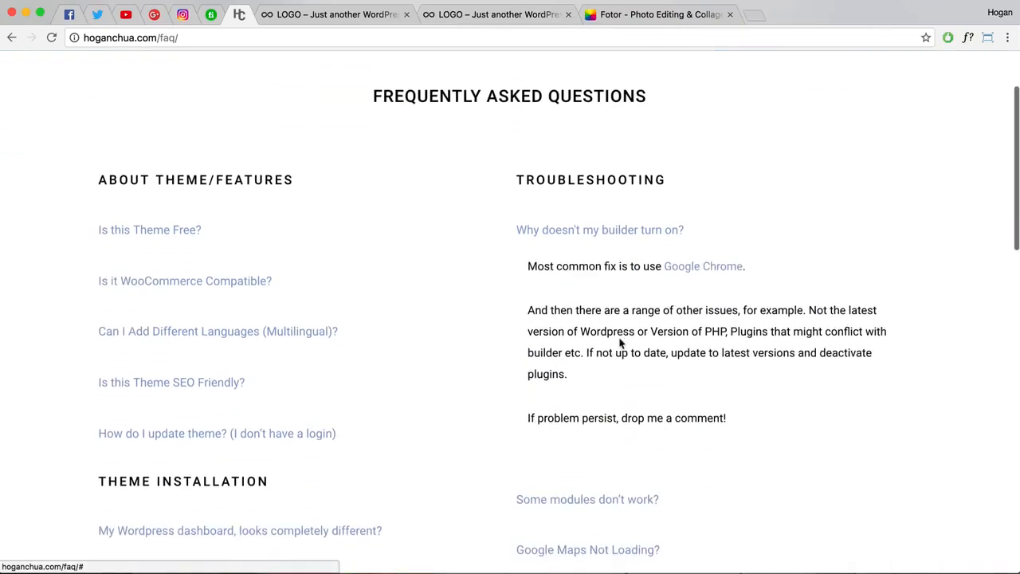
{"action": "left_click_drag", "start_coordinate": [756, 271], "coordinate": [668, 274]}
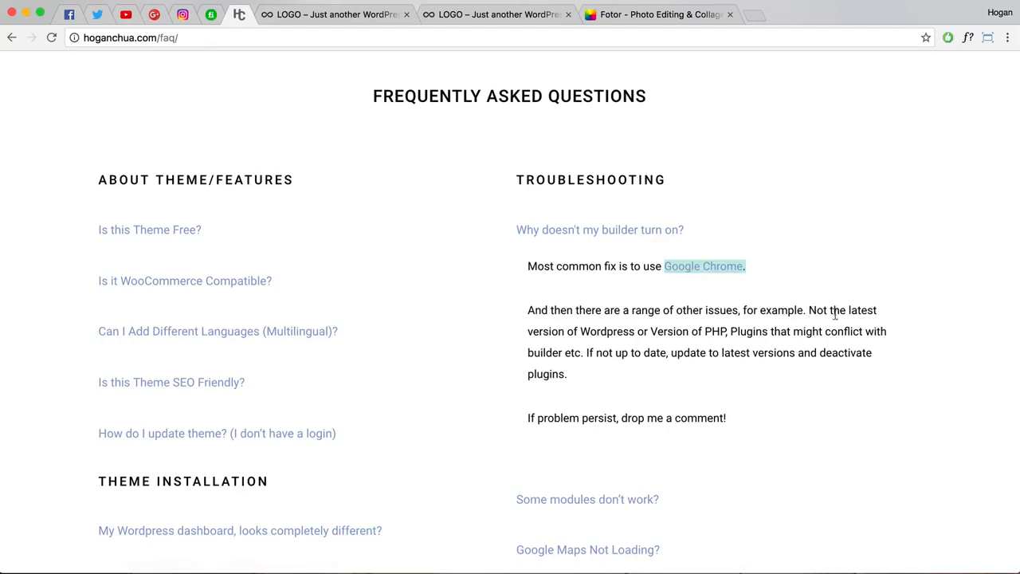
{"action": "left_click_drag", "start_coordinate": [849, 313], "coordinate": [727, 330]}
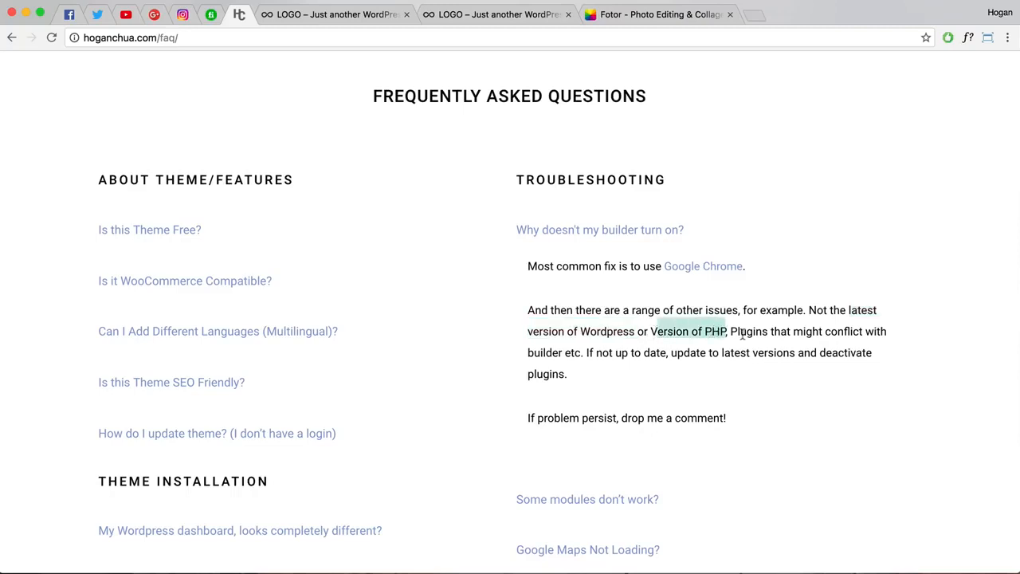
{"action": "left_click", "coordinate": [742, 335]}
{"action": "scroll", "coordinate": [748, 328], "scroll_direction": "down", "scroll_amount": 1}
{"action": "left_click_drag", "start_coordinate": [733, 328], "coordinate": [887, 330]}
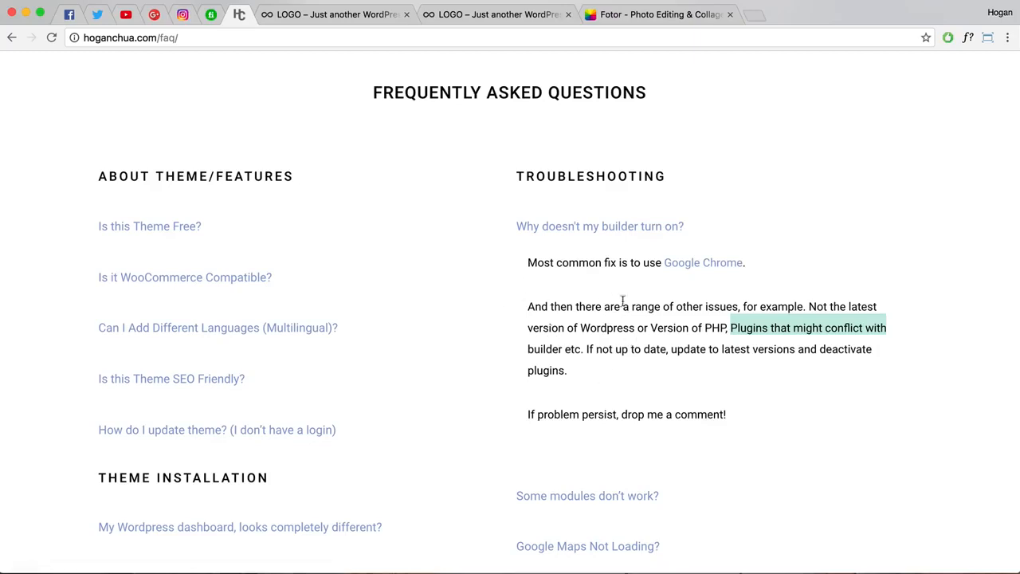
{"action": "left_click", "coordinate": [490, 15]}
{"action": "mouse_move", "coordinate": [826, 192]}
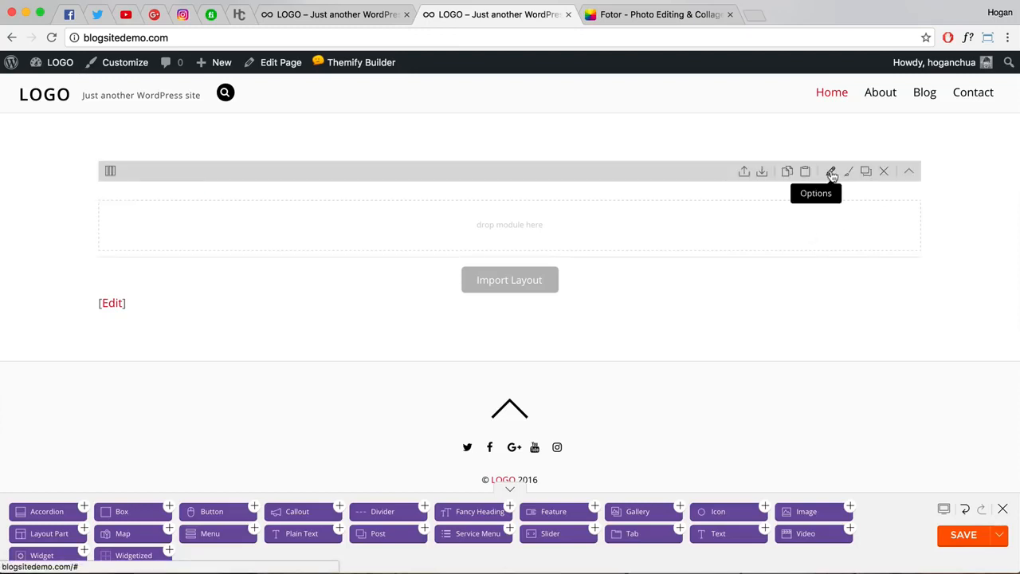
Open the row's Styling settings and briefly browse the media library for a background image
{"action": "left_click", "coordinate": [830, 172]}
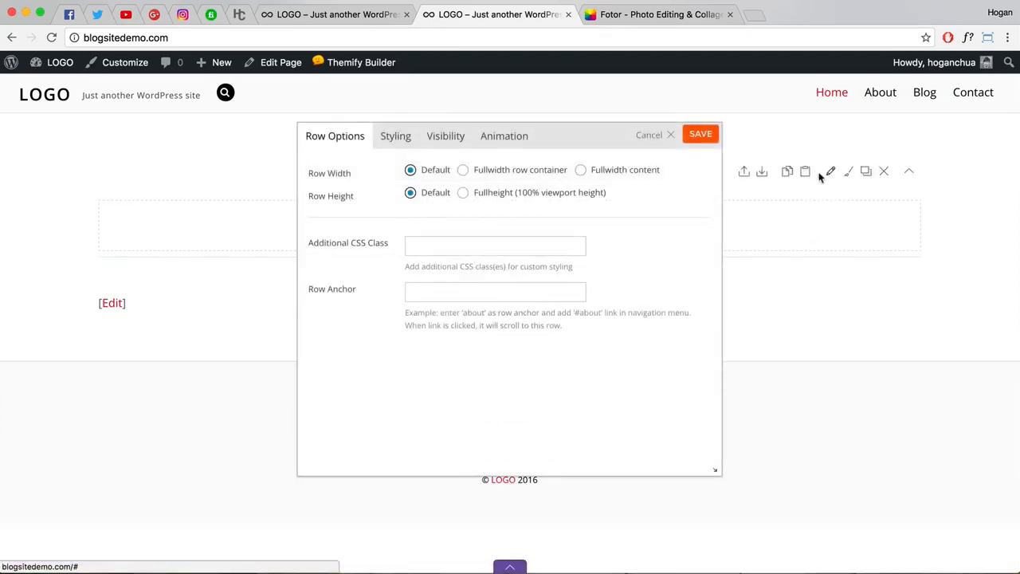
{"action": "left_click", "coordinate": [396, 140]}
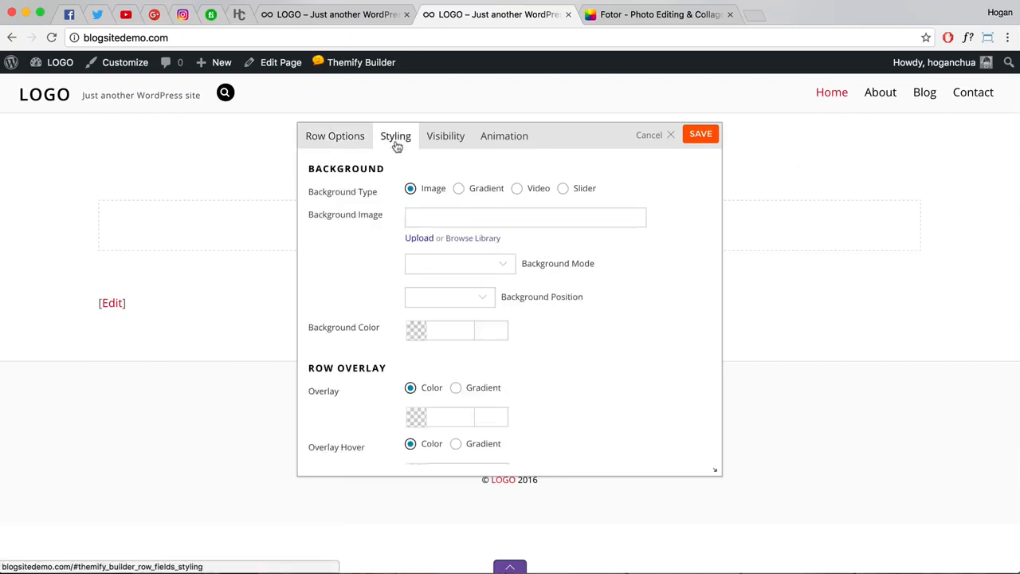
{"action": "left_click", "coordinate": [427, 212]}
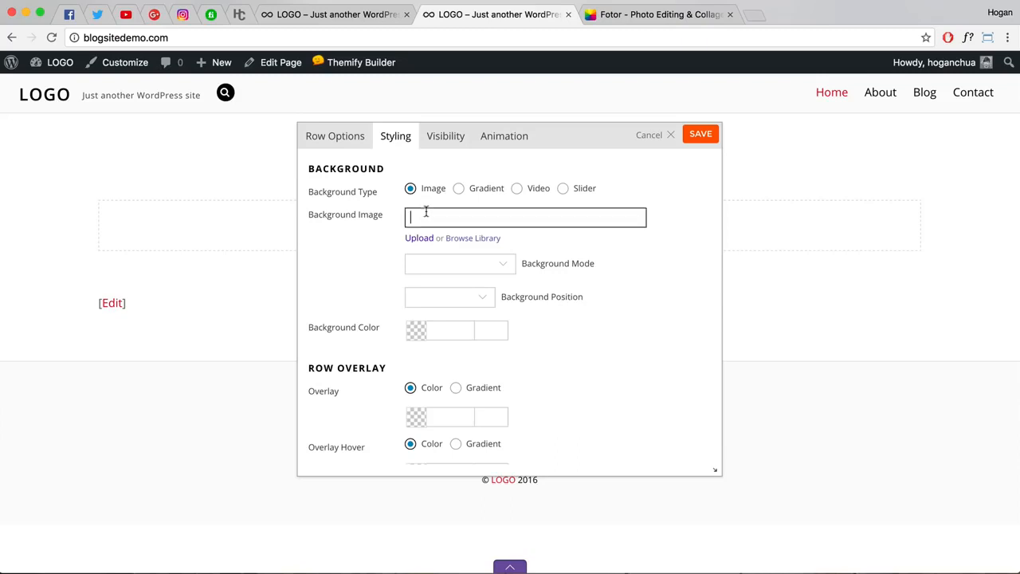
{"action": "left_click", "coordinate": [482, 239]}
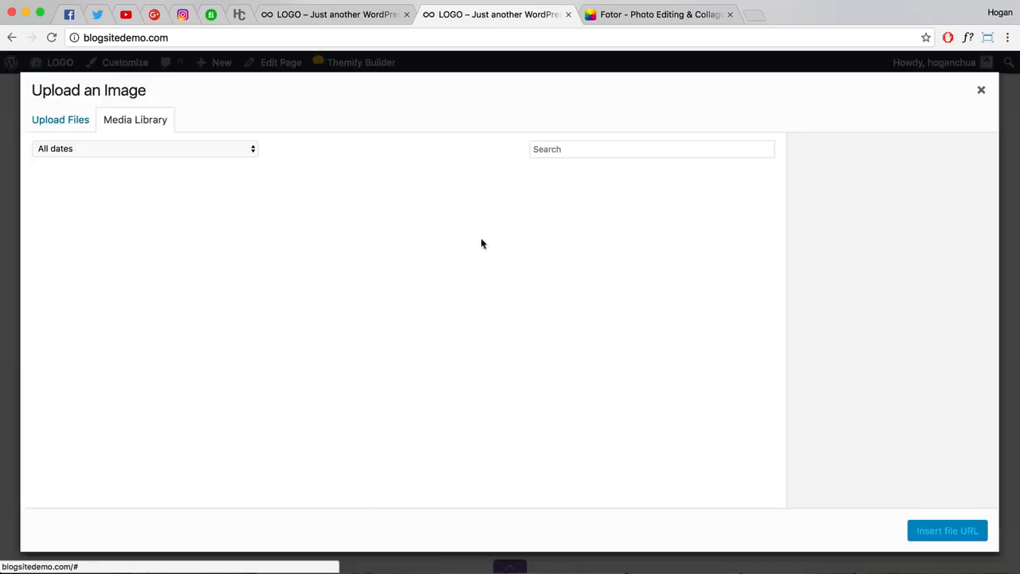
{"action": "left_click", "coordinate": [64, 126]}
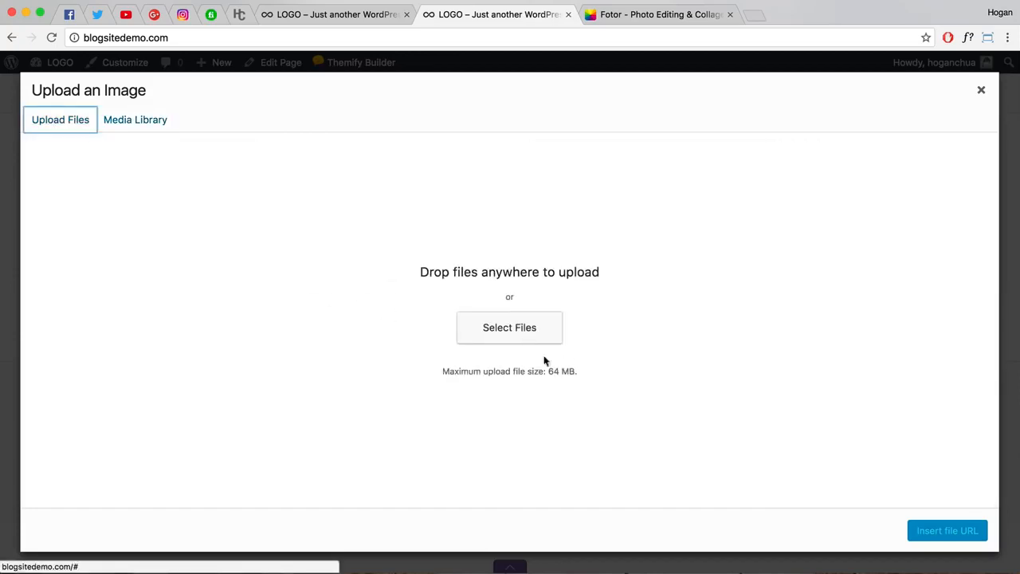
{"action": "left_click", "coordinate": [981, 92]}
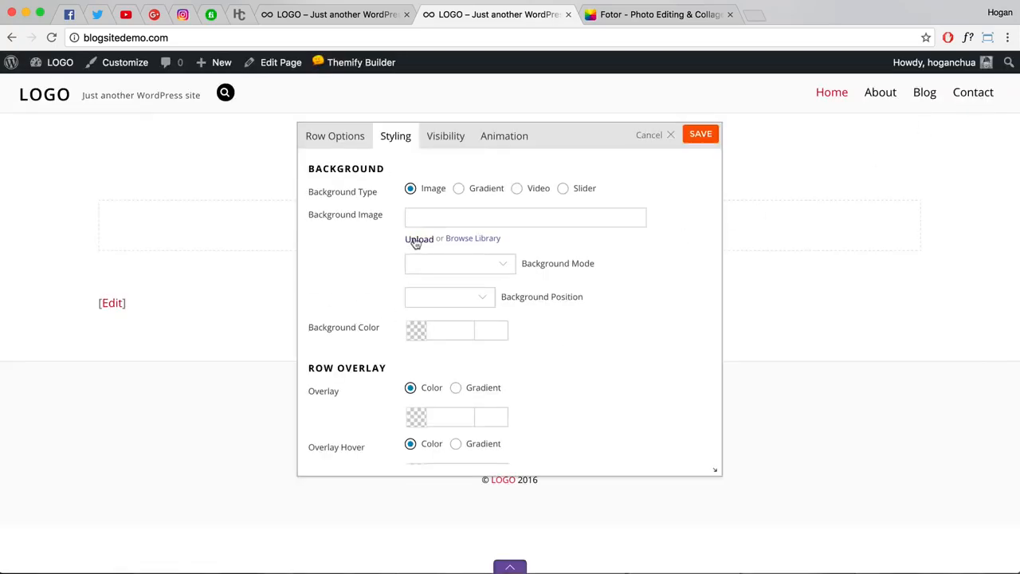
Set the row background mode to Fullcover and position to Center Center
{"action": "left_click", "coordinate": [443, 218]}
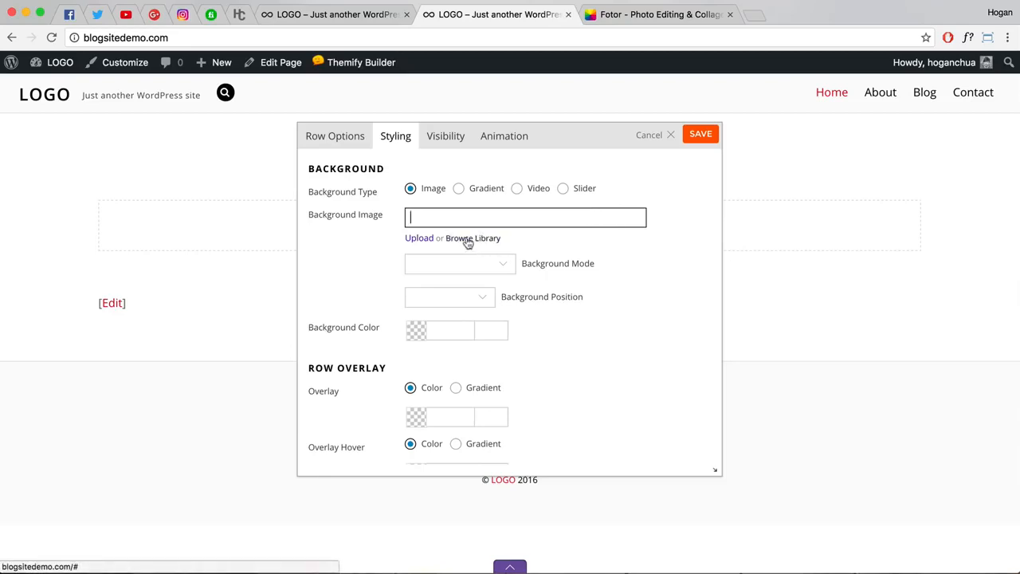
{"action": "left_click", "coordinate": [454, 265]}
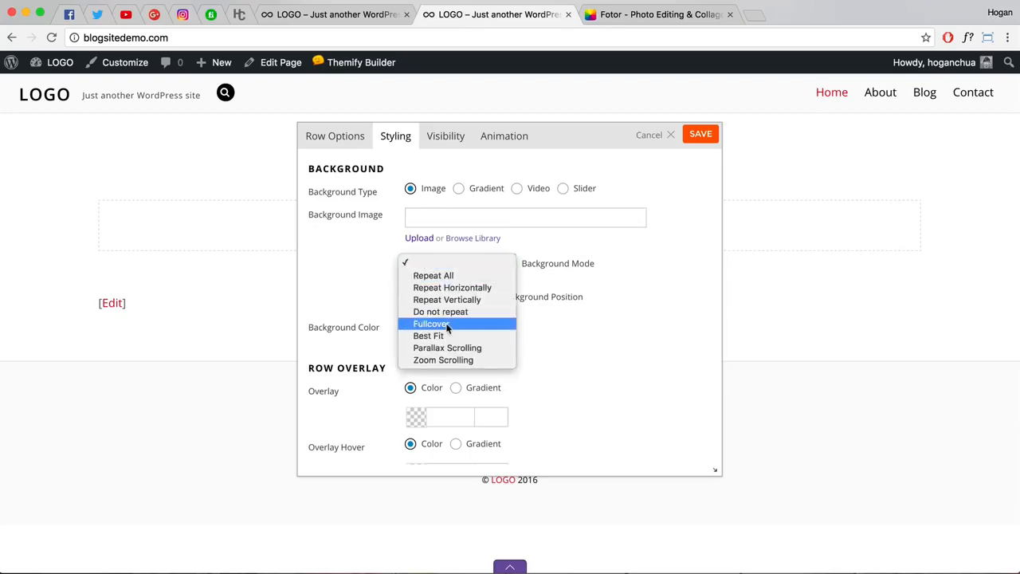
{"action": "left_click", "coordinate": [447, 325]}
{"action": "left_click", "coordinate": [483, 298]}
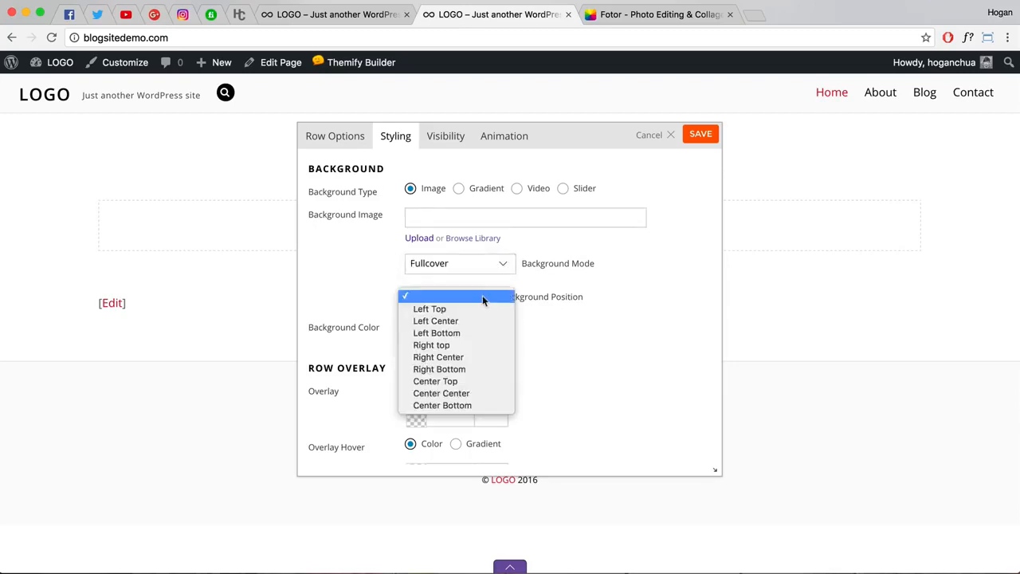
{"action": "left_click", "coordinate": [449, 392]}
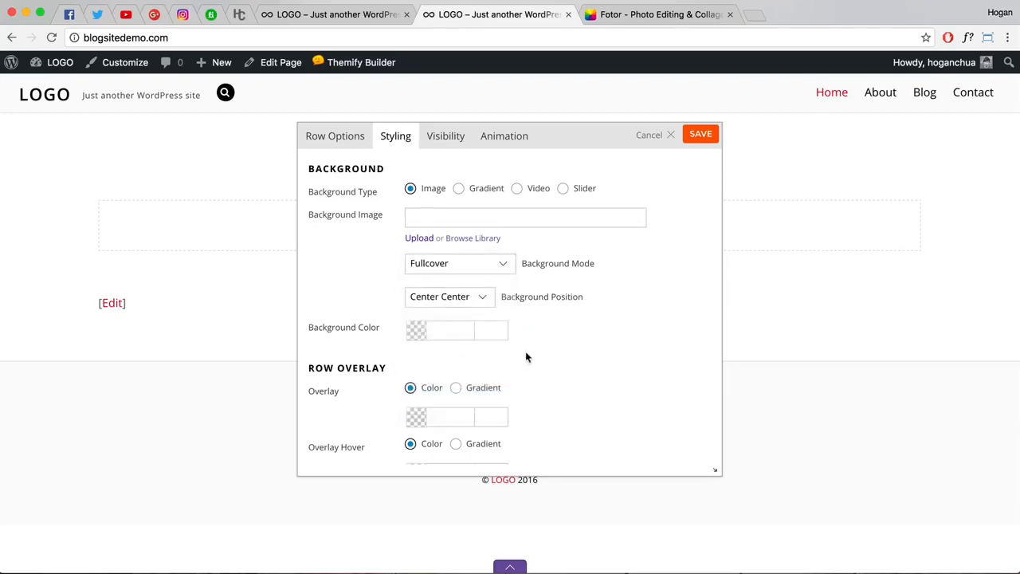
{"action": "left_click", "coordinate": [489, 267]}
{"action": "left_click", "coordinate": [456, 264]}
{"action": "left_click", "coordinate": [455, 300]}
{"action": "left_click", "coordinate": [435, 212]}
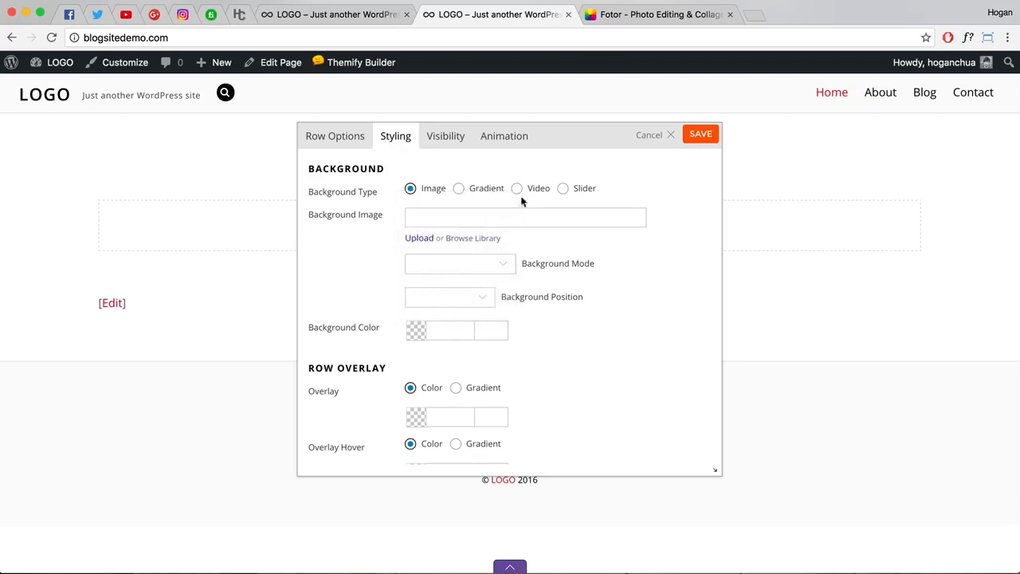
Switch the background type to Slider and upload Slider 1.jpg, Slider 2.jpg and Slider 3 Cropped.jpg
{"action": "left_click", "coordinate": [563, 194]}
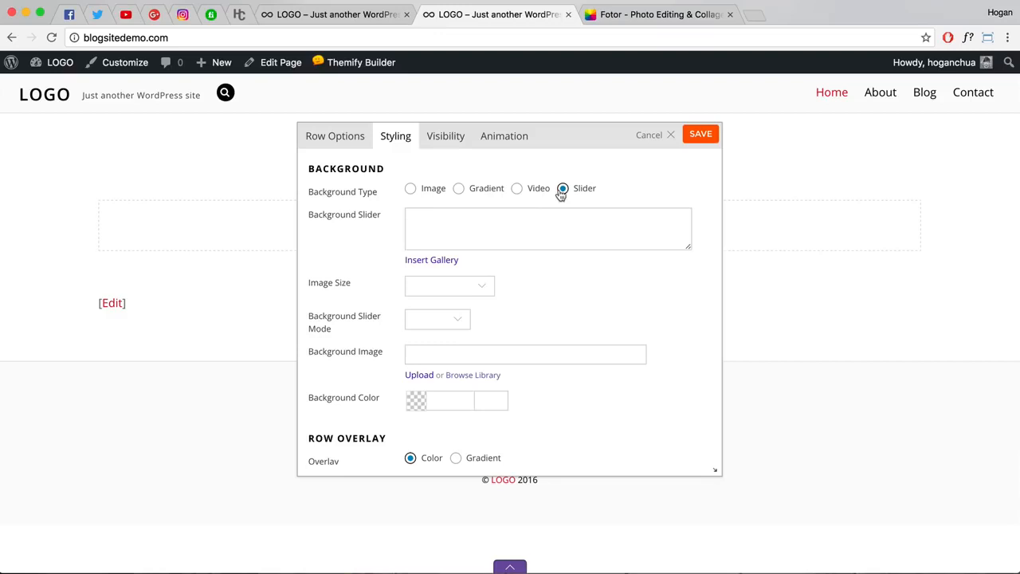
{"action": "left_click", "coordinate": [439, 221]}
{"action": "left_click", "coordinate": [415, 263]}
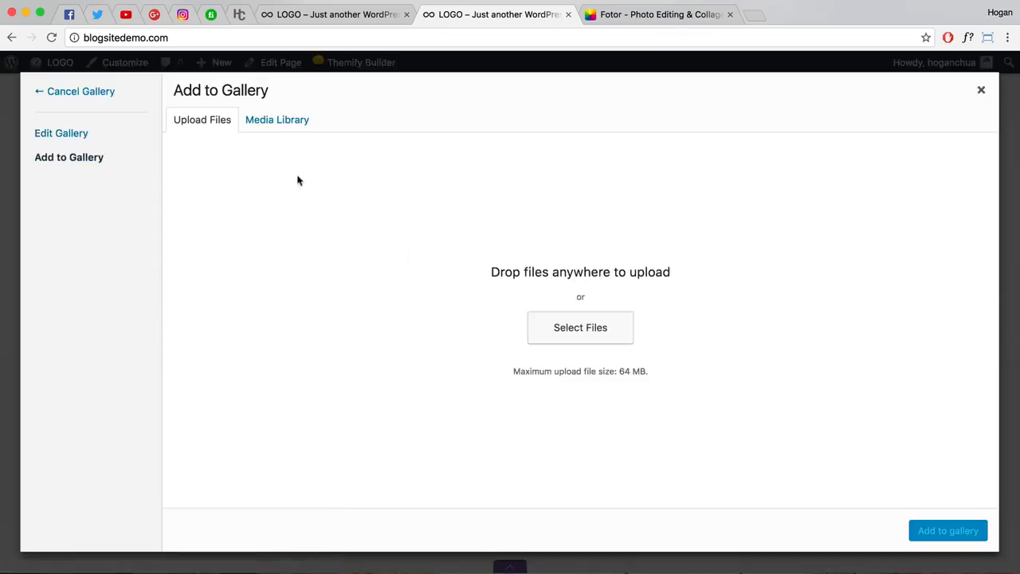
{"action": "left_click", "coordinate": [555, 325]}
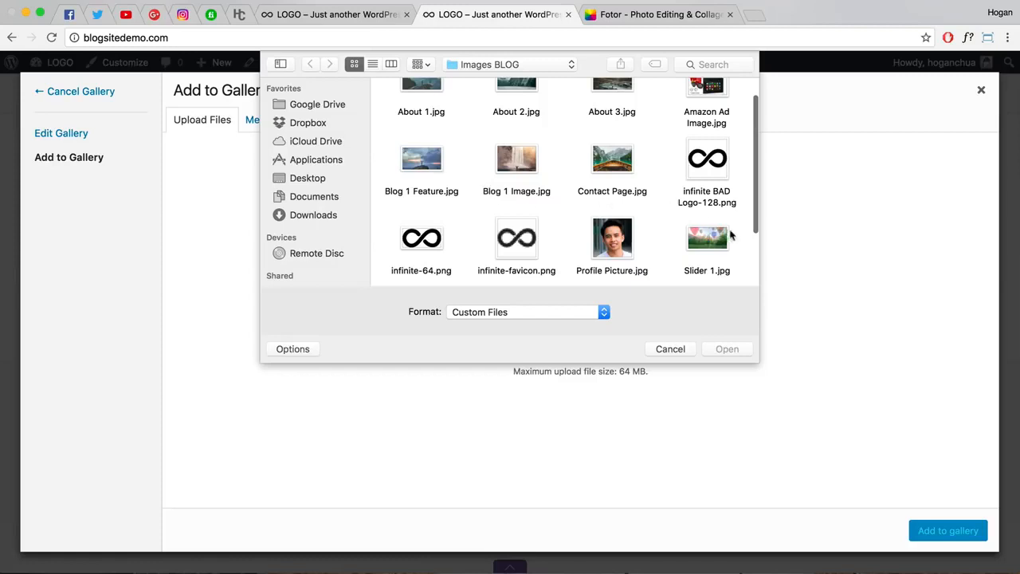
{"action": "left_click", "coordinate": [729, 236]}
{"action": "scroll", "coordinate": [667, 225], "scroll_direction": "down", "scroll_amount": 3}
{"action": "left_click", "coordinate": [421, 235], "text": "super"}
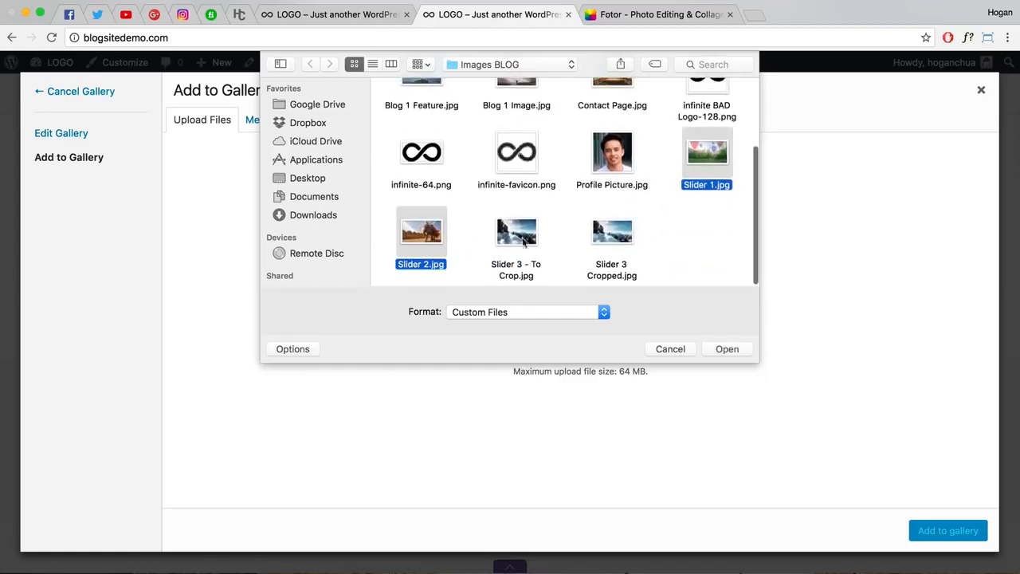
{"action": "left_click", "coordinate": [609, 243], "text": "super"}
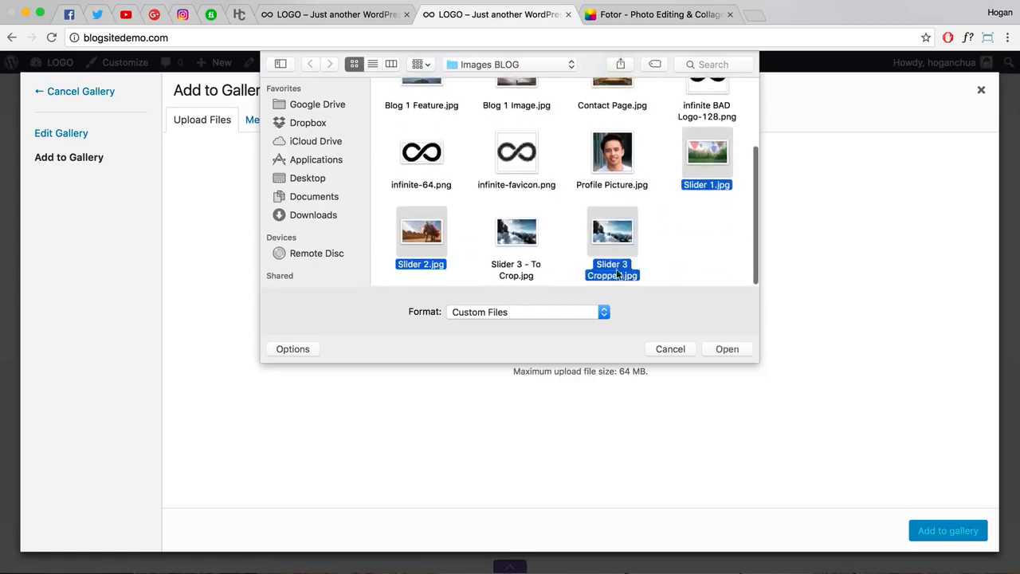
{"action": "left_click", "coordinate": [726, 350]}
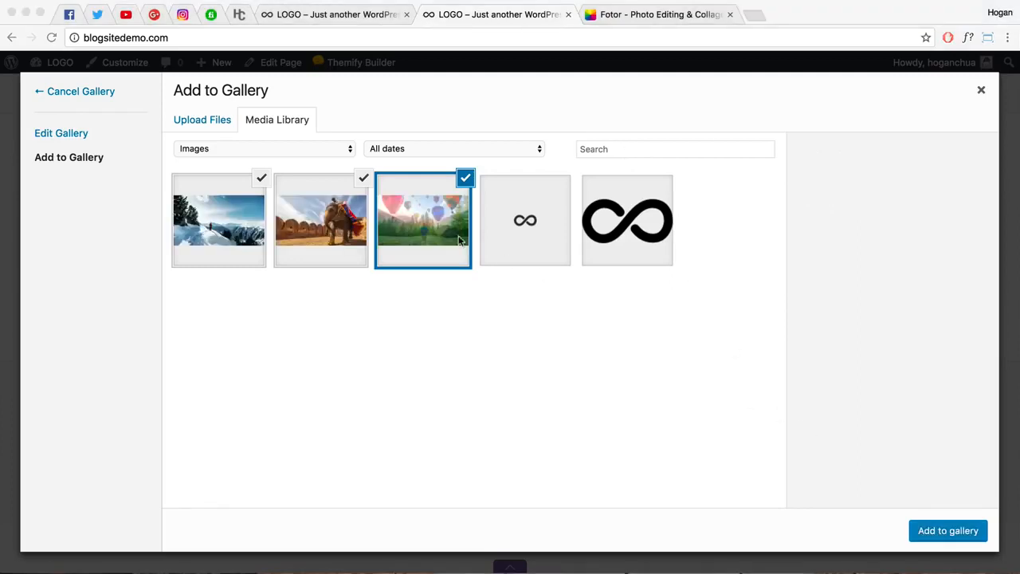
Use the three images as the slideshow with Original Image size and Fullcover mode, and save
{"action": "left_click", "coordinate": [931, 534]}
{"action": "left_click", "coordinate": [933, 534]}
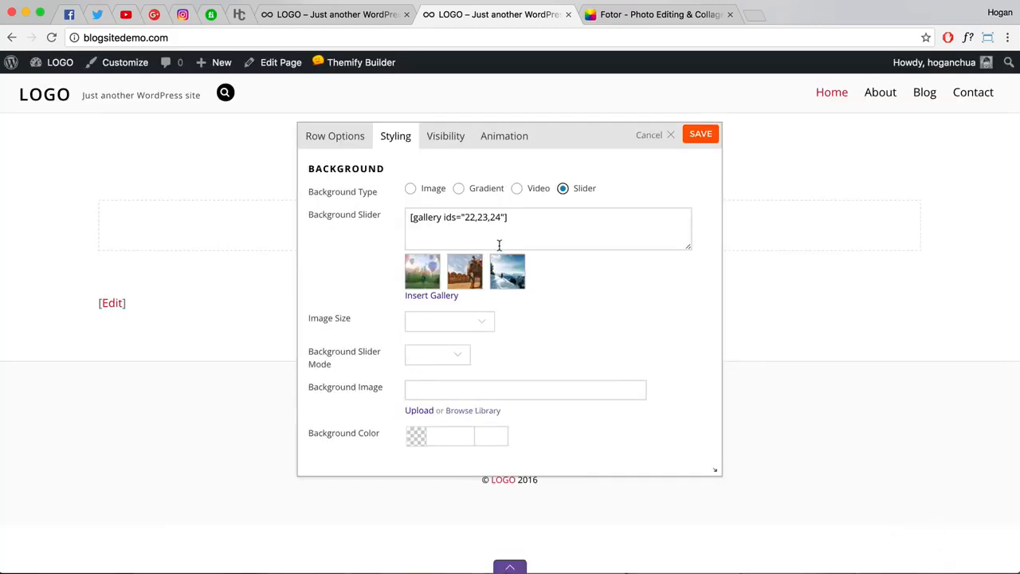
{"action": "left_click", "coordinate": [453, 326]}
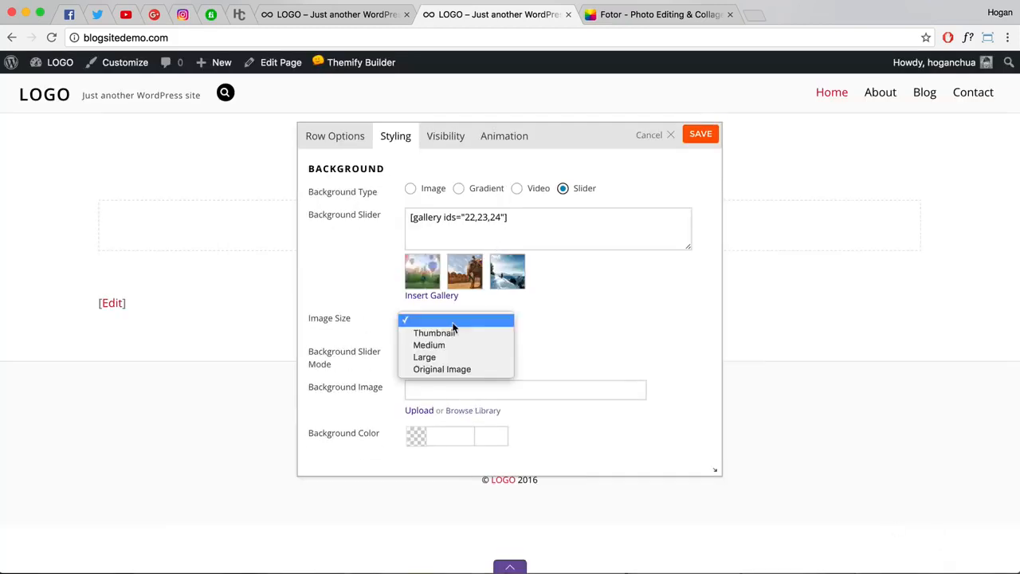
{"action": "left_click", "coordinate": [448, 369]}
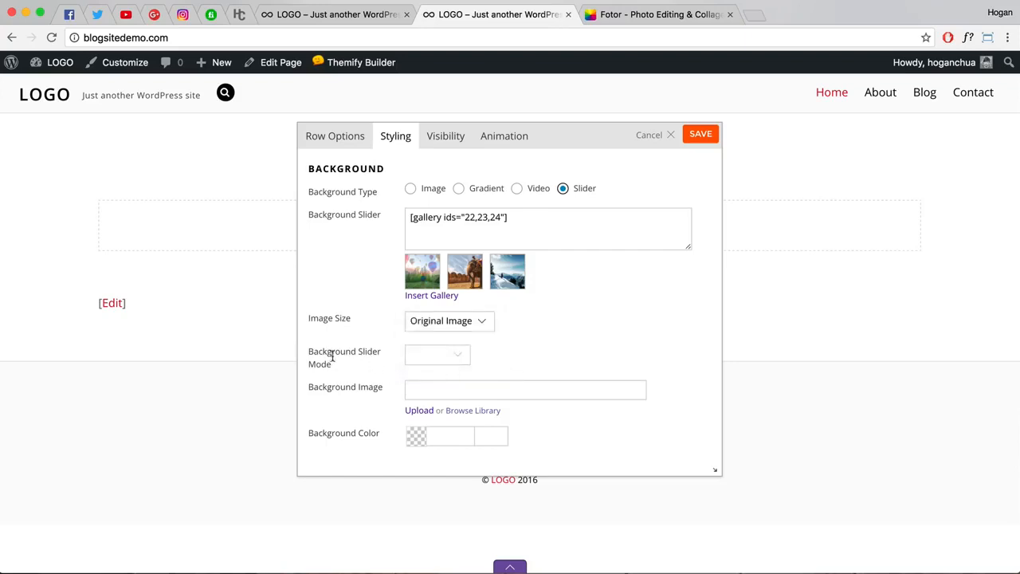
{"action": "left_click", "coordinate": [422, 356]}
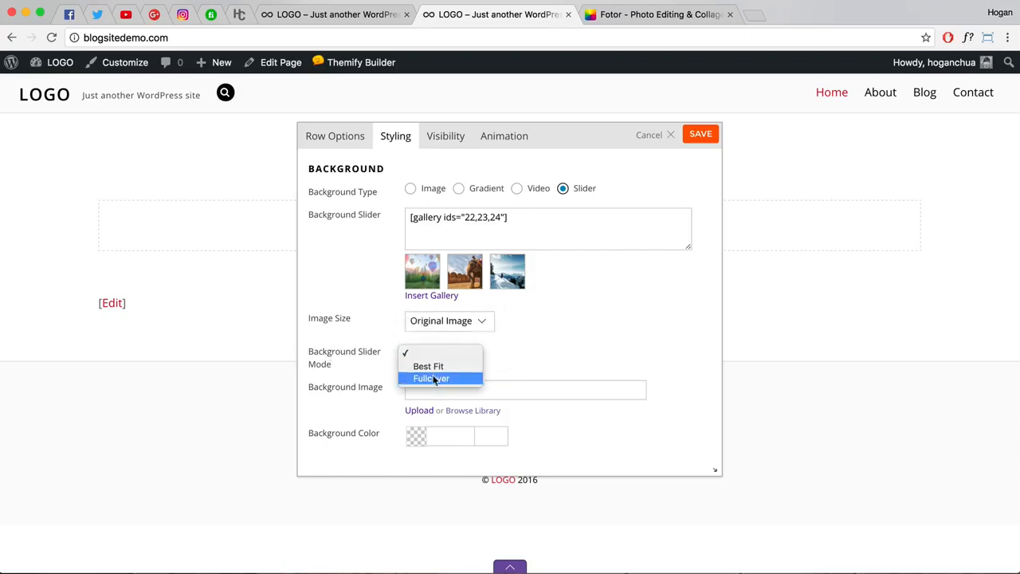
{"action": "left_click", "coordinate": [434, 379]}
{"action": "left_click", "coordinate": [340, 140]}
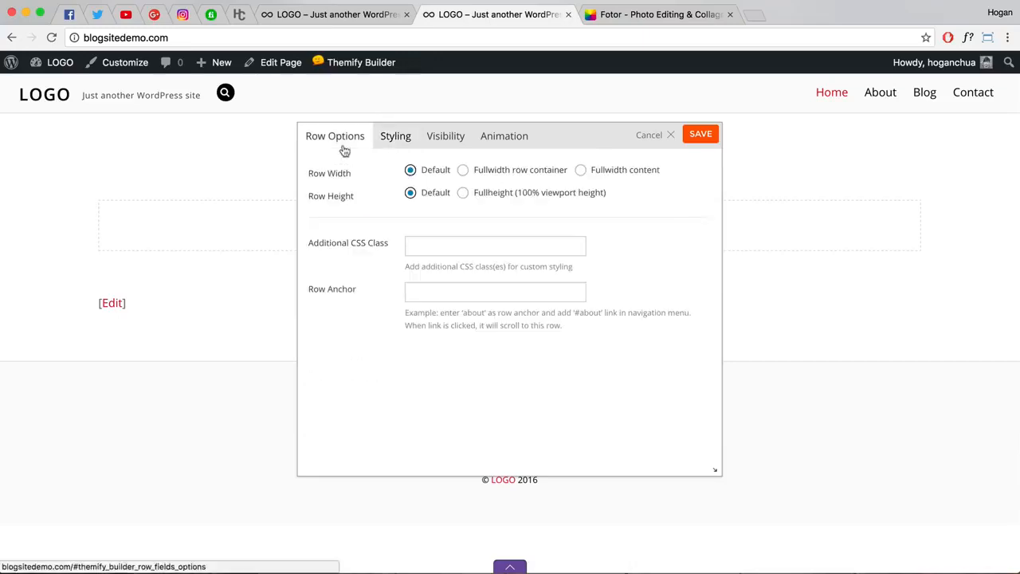
{"action": "left_click", "coordinate": [401, 137]}
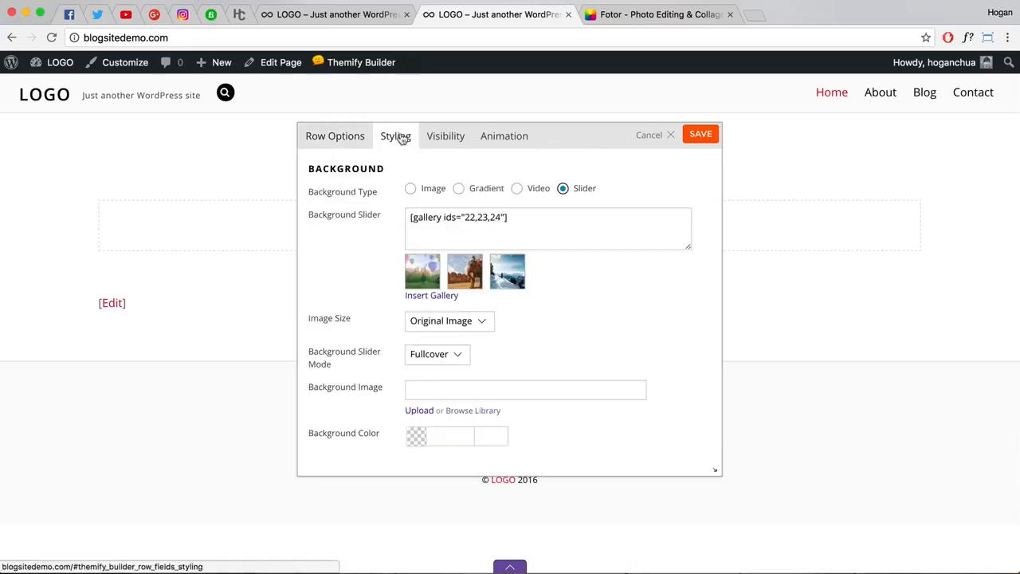
{"action": "left_click", "coordinate": [694, 134]}
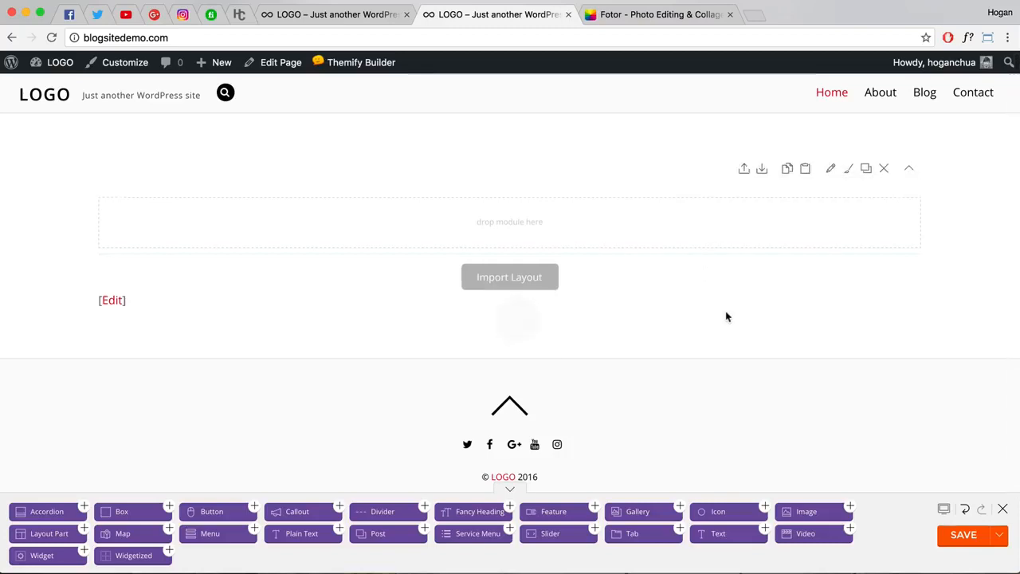
Save the layout, then reopen the slider row's Styling tab scrolled down to Padding
{"action": "left_click", "coordinate": [956, 538]}
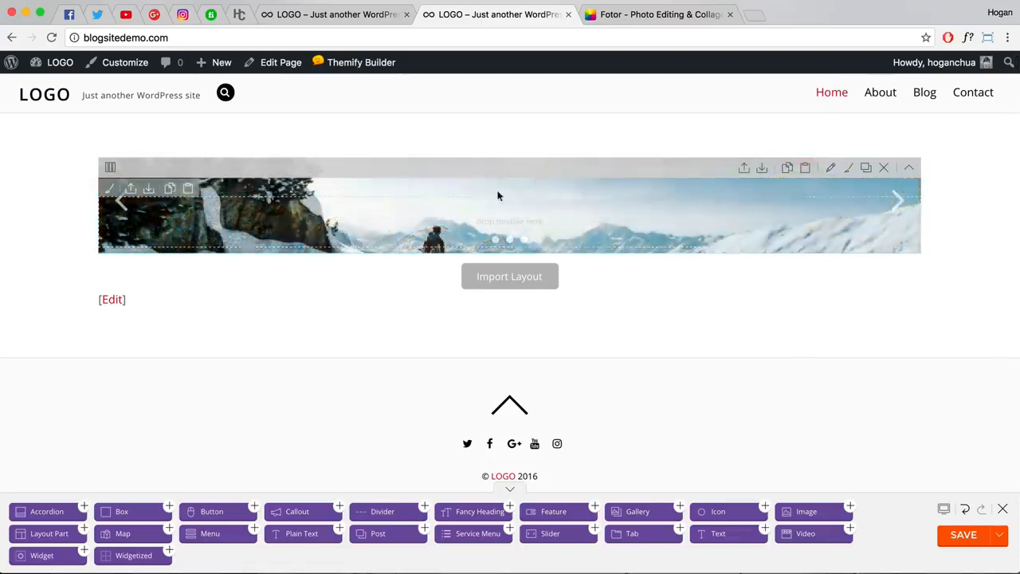
{"action": "left_click", "coordinate": [831, 170]}
{"action": "left_click", "coordinate": [383, 139]}
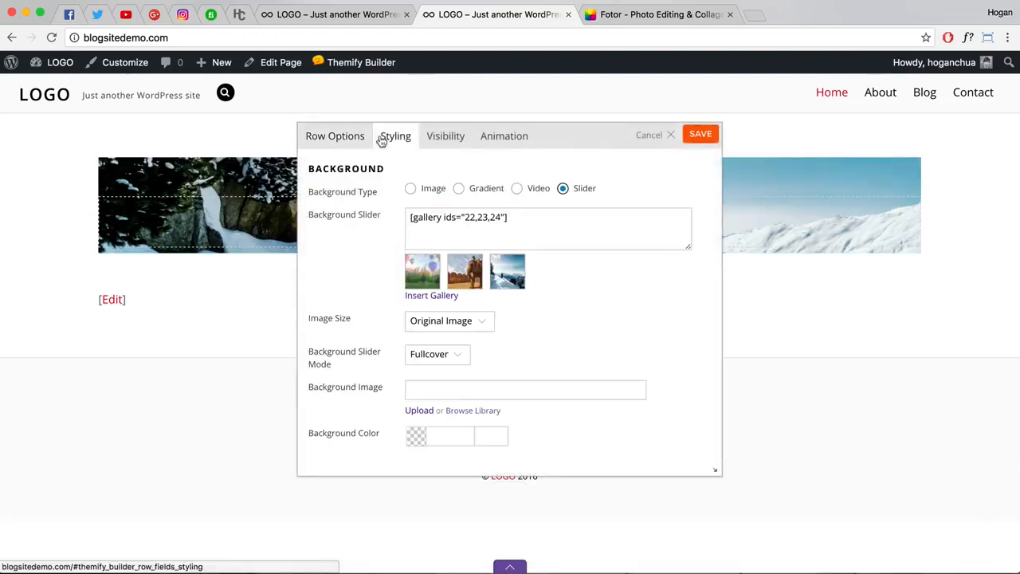
{"action": "scroll", "coordinate": [446, 311], "scroll_direction": "down", "scroll_amount": 10}
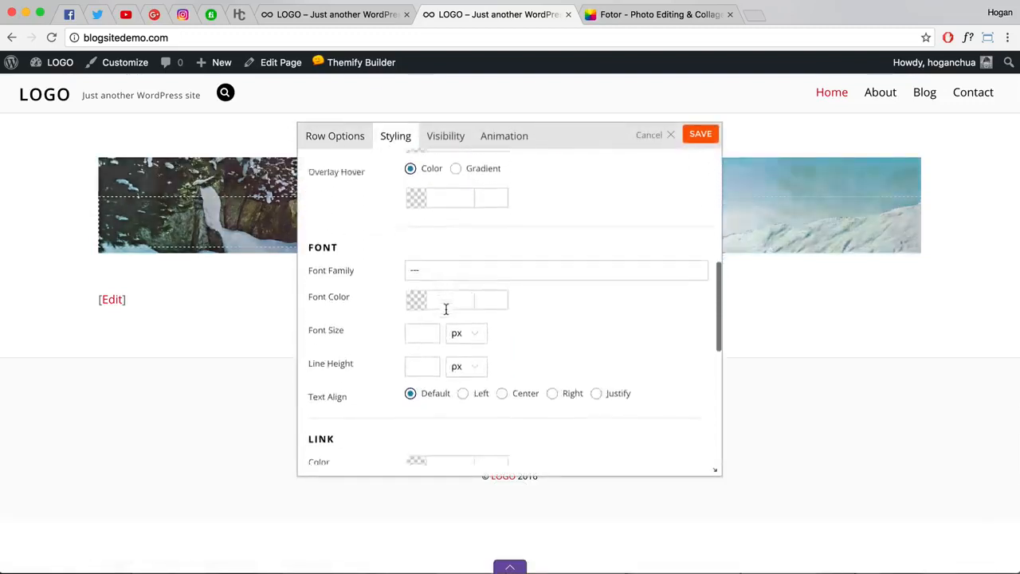
{"action": "scroll", "coordinate": [445, 311], "scroll_direction": "down", "scroll_amount": 5}
{"action": "left_click_drag", "start_coordinate": [364, 268], "coordinate": [305, 268]}
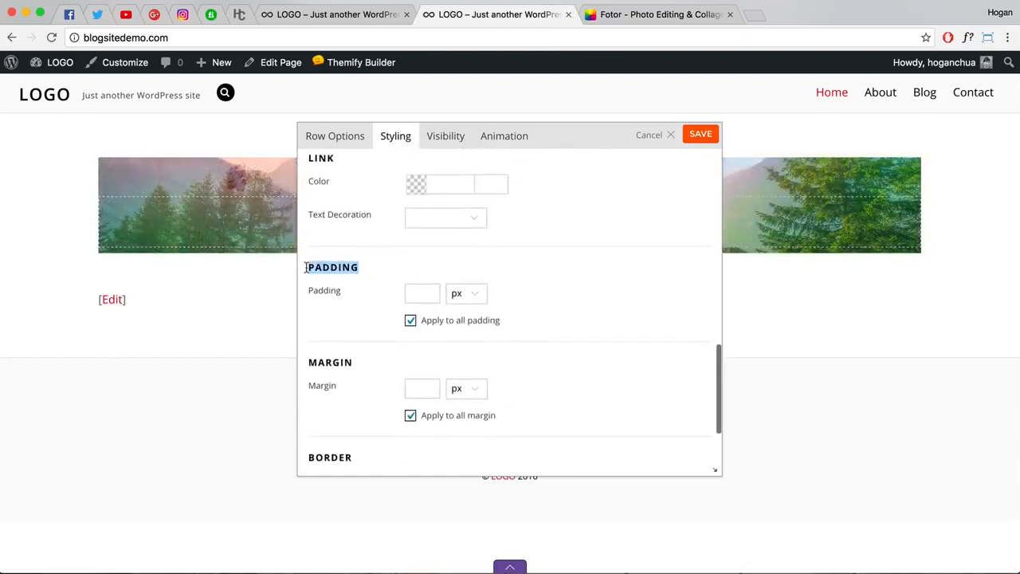
{"action": "left_click_drag", "start_coordinate": [542, 135], "coordinate": [707, 149]}
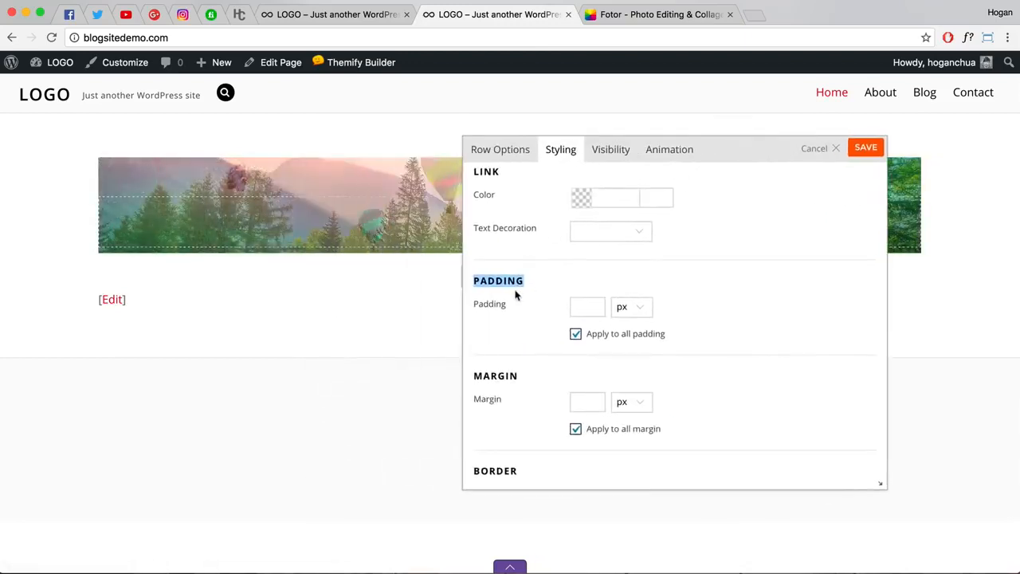
Uncheck 'Apply to all padding' and set top and bottom padding to 15 %
{"action": "left_click", "coordinate": [575, 334]}
{"action": "left_click", "coordinate": [579, 308]}
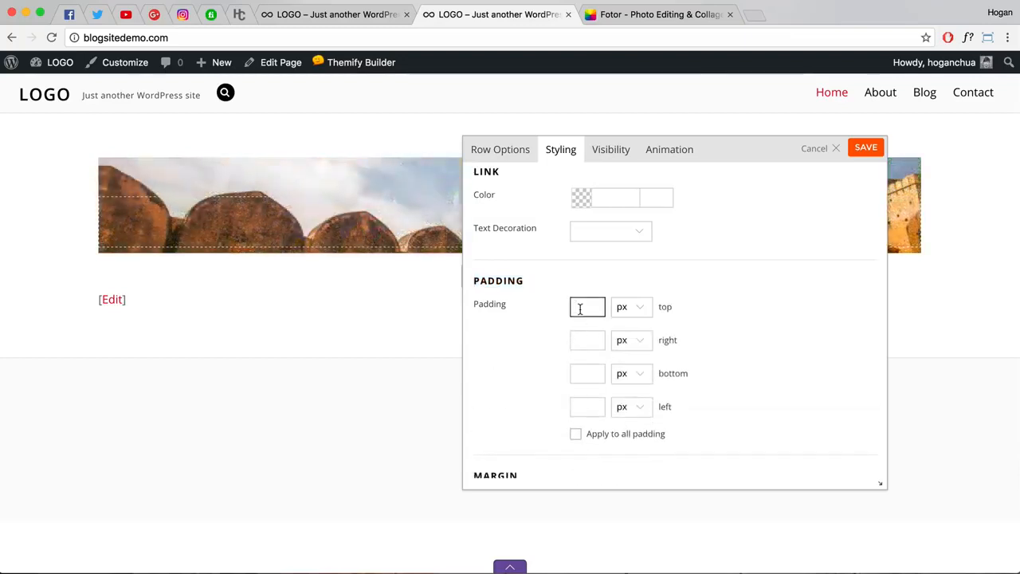
{"action": "type", "text": "15"}
{"action": "left_click", "coordinate": [632, 307]}
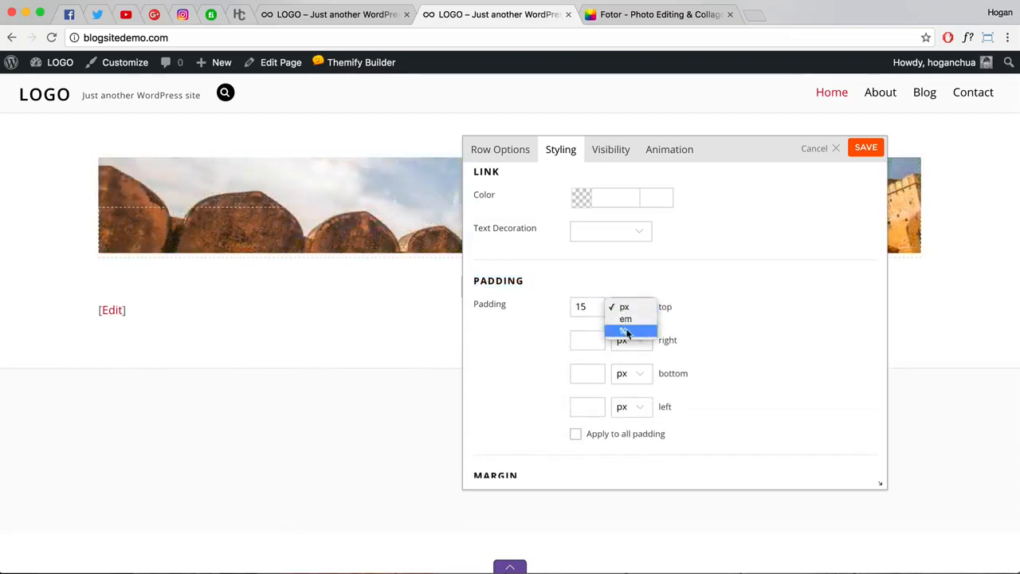
{"action": "left_click", "coordinate": [627, 336]}
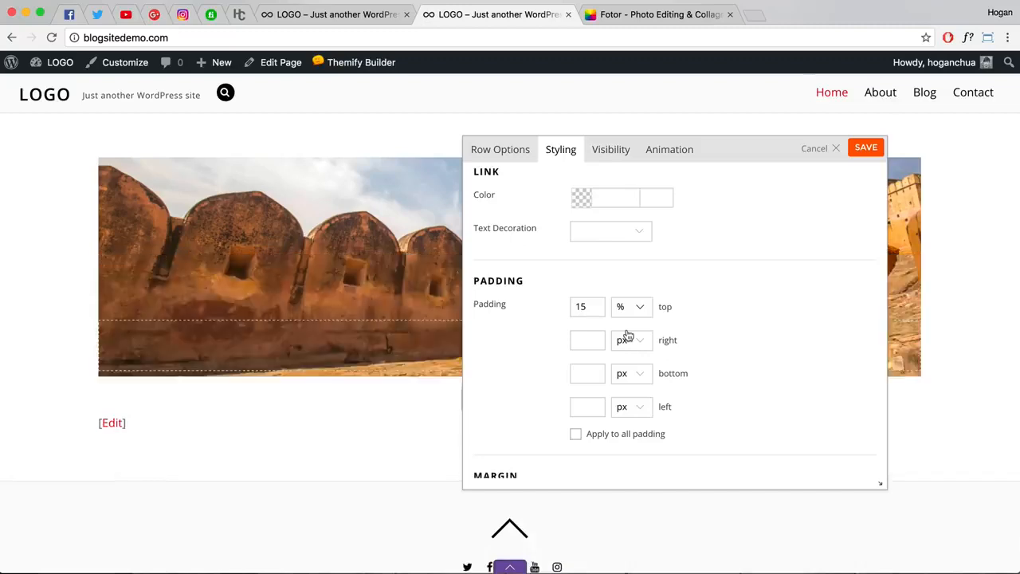
{"action": "left_click", "coordinate": [595, 374]}
{"action": "type", "text": "15"}
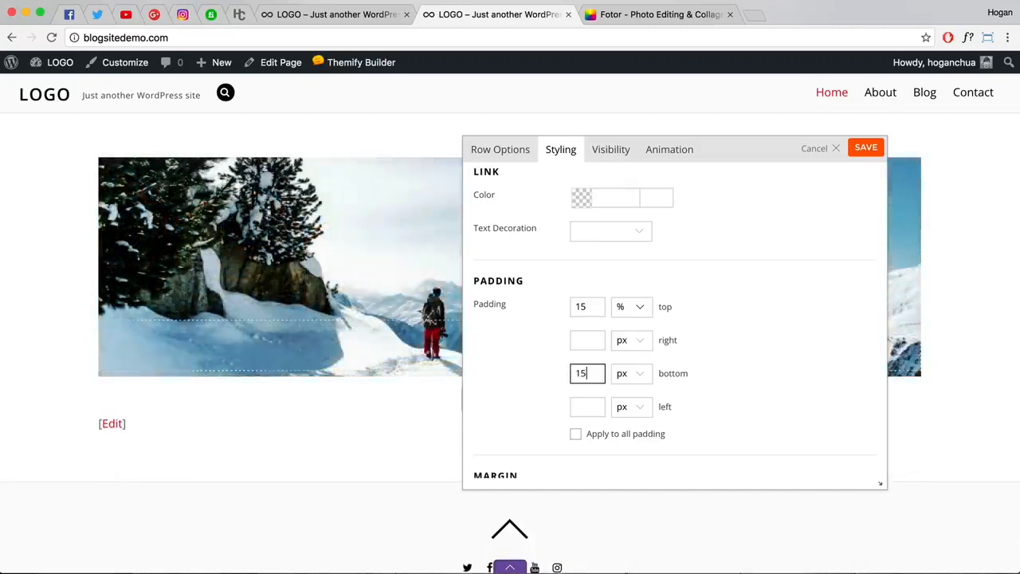
{"action": "left_click", "coordinate": [629, 373]}
{"action": "left_click", "coordinate": [630, 399]}
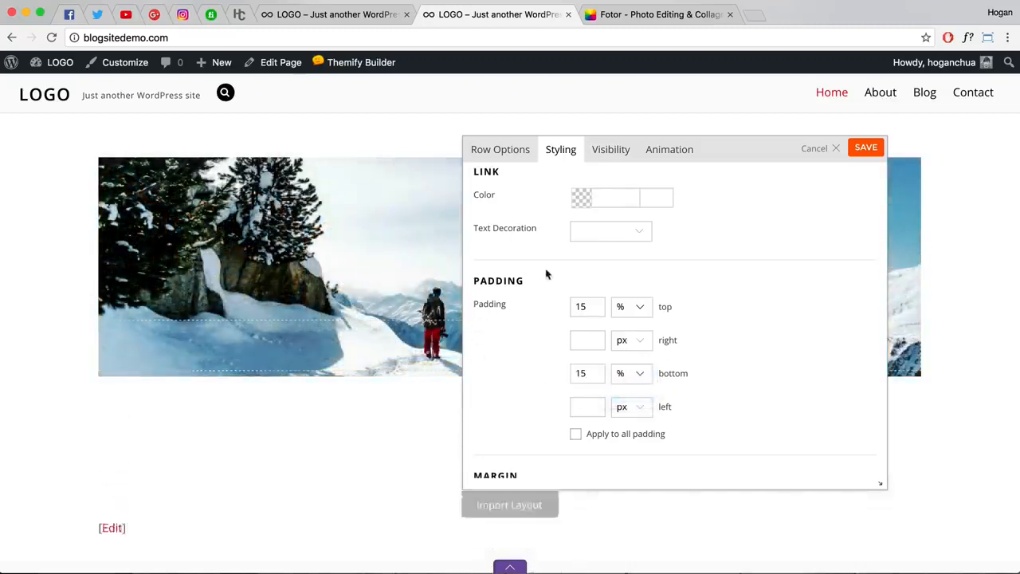
{"action": "left_click_drag", "start_coordinate": [741, 147], "coordinate": [826, 170]}
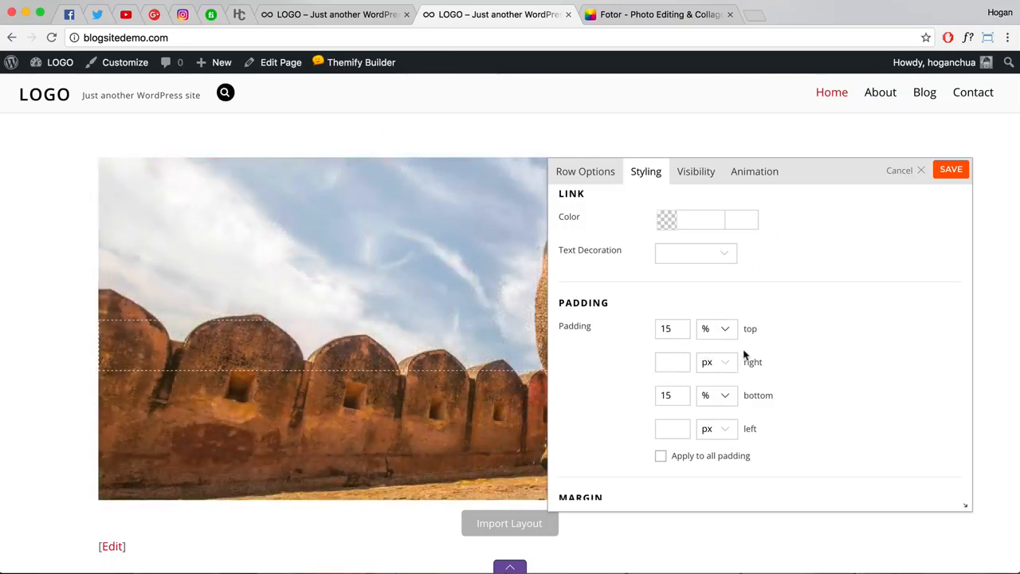
Set the row overlay colour to black at 0.10 opacity
{"action": "scroll", "coordinate": [807, 353], "scroll_direction": "up", "scroll_amount": 8}
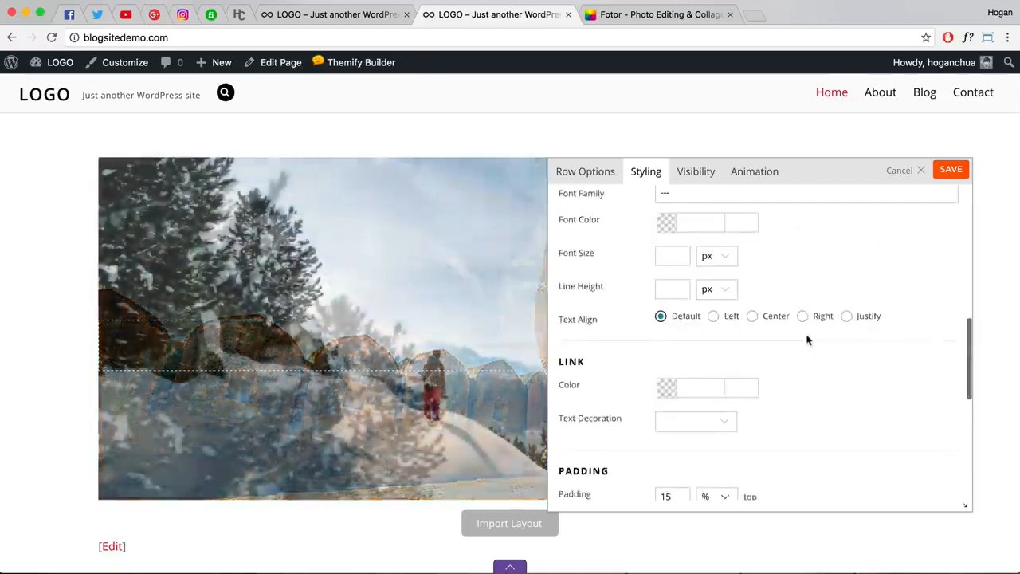
{"action": "scroll", "coordinate": [805, 341], "scroll_direction": "up", "scroll_amount": 5}
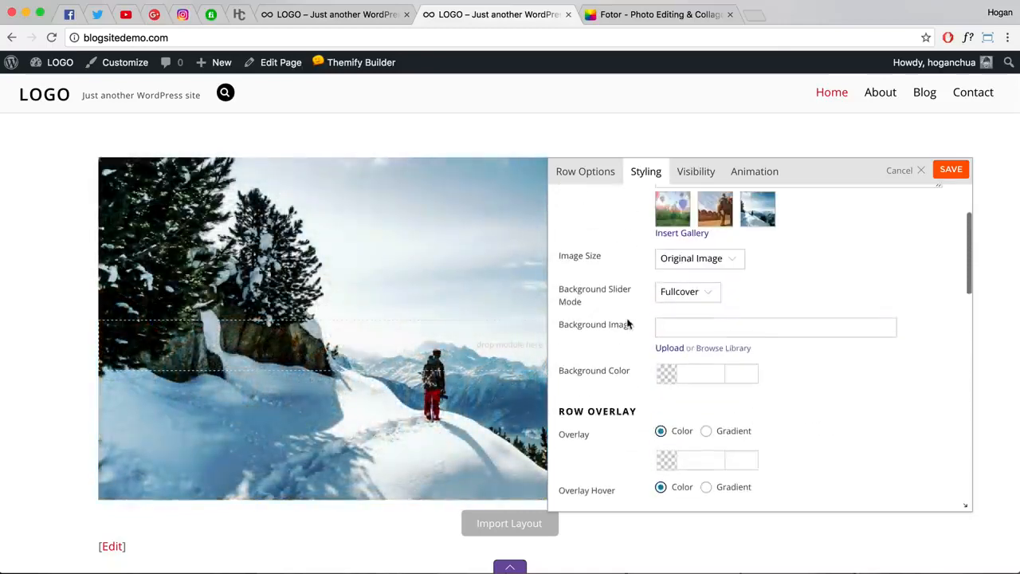
{"action": "left_click_drag", "start_coordinate": [637, 412], "coordinate": [561, 411]}
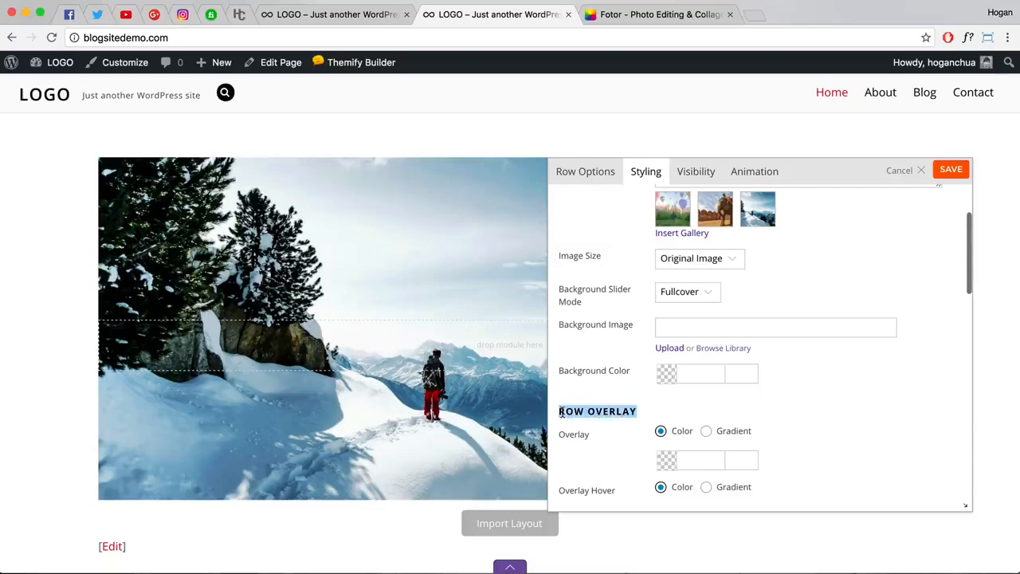
{"action": "scroll", "coordinate": [720, 391], "scroll_direction": "down", "scroll_amount": 3}
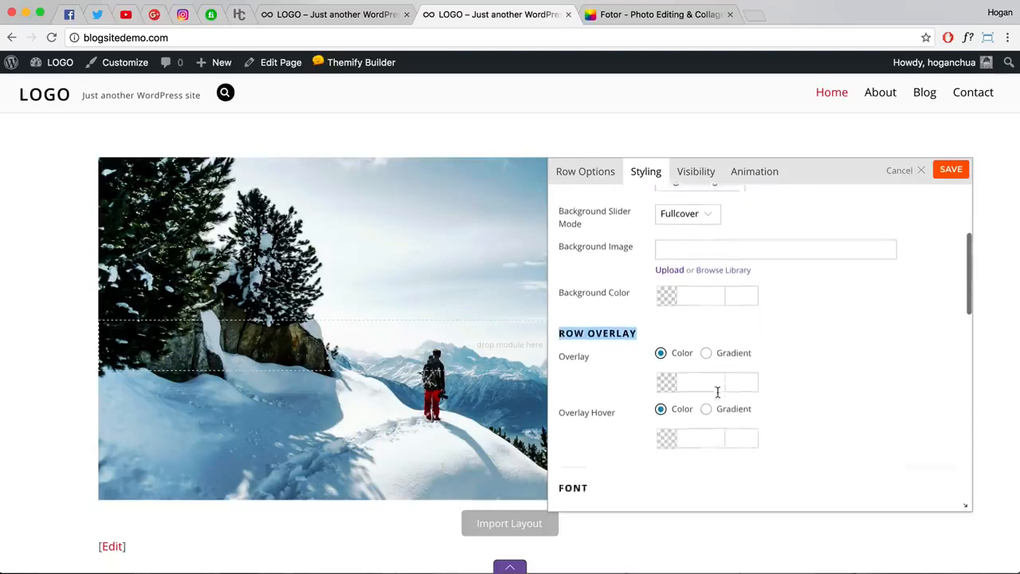
{"action": "left_click", "coordinate": [683, 343]}
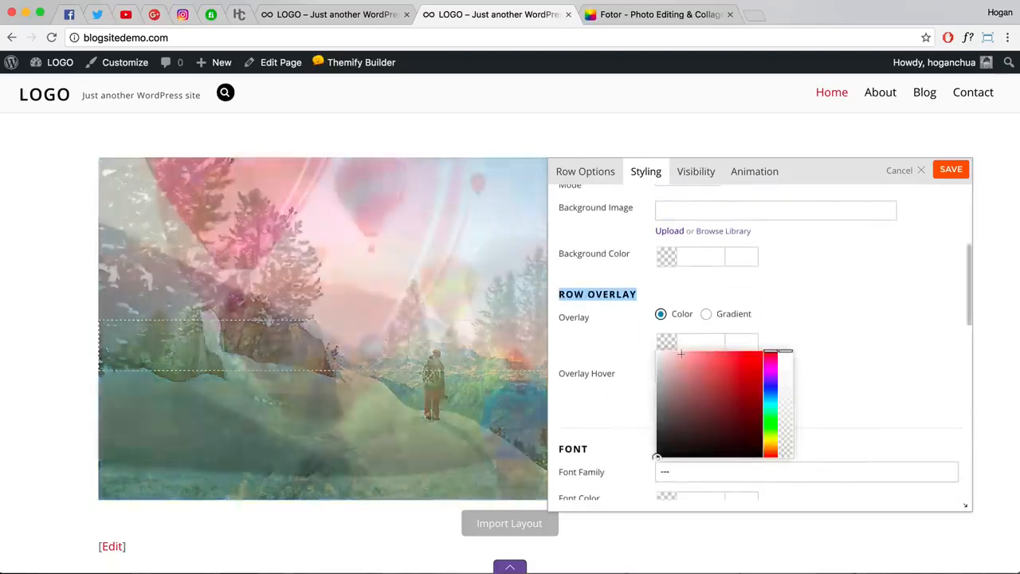
{"action": "left_click_drag", "start_coordinate": [699, 369], "coordinate": [631, 467]}
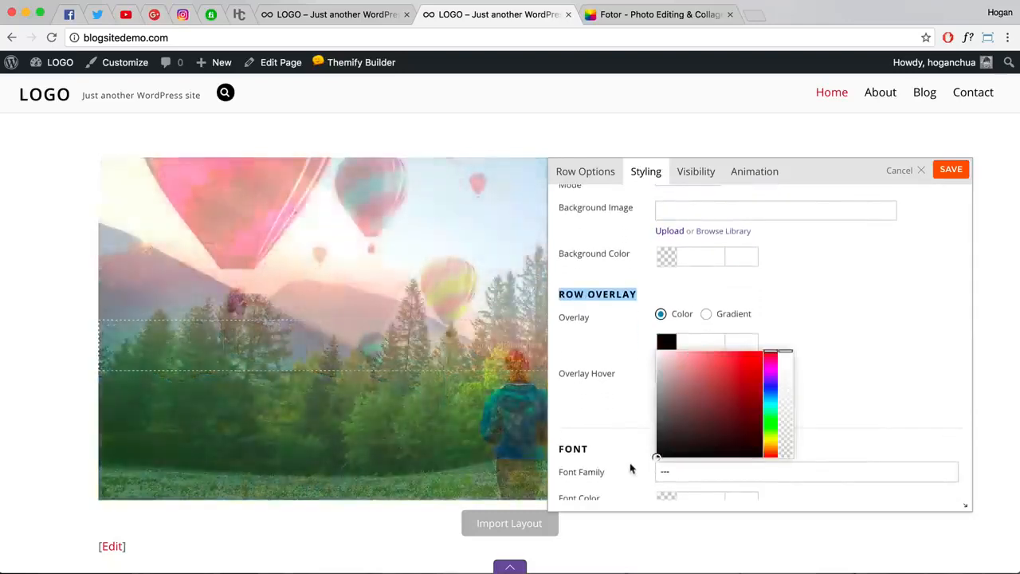
{"action": "left_click", "coordinate": [815, 329]}
{"action": "left_click", "coordinate": [697, 343]}
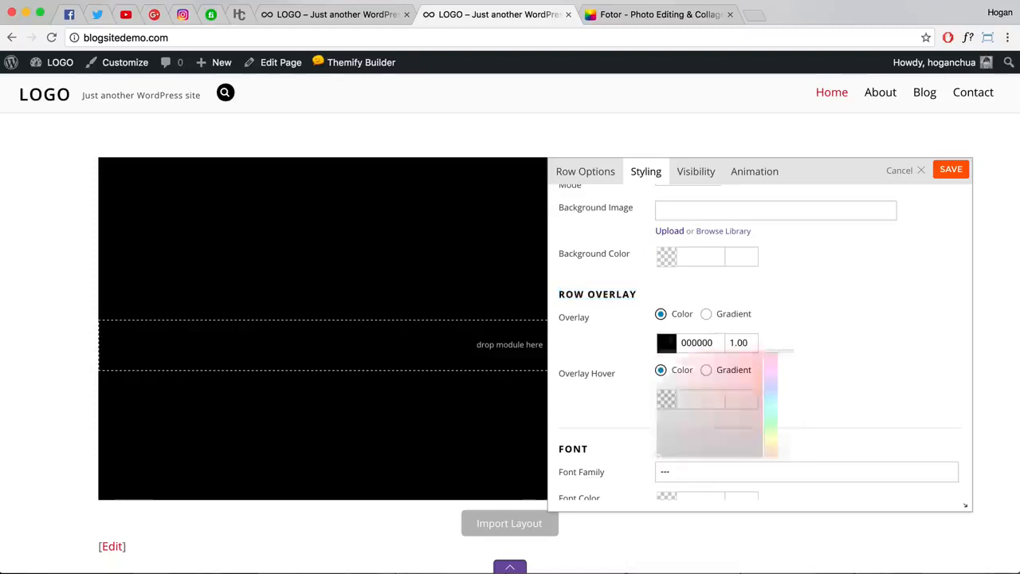
{"action": "left_click_drag", "start_coordinate": [785, 352], "coordinate": [772, 447]}
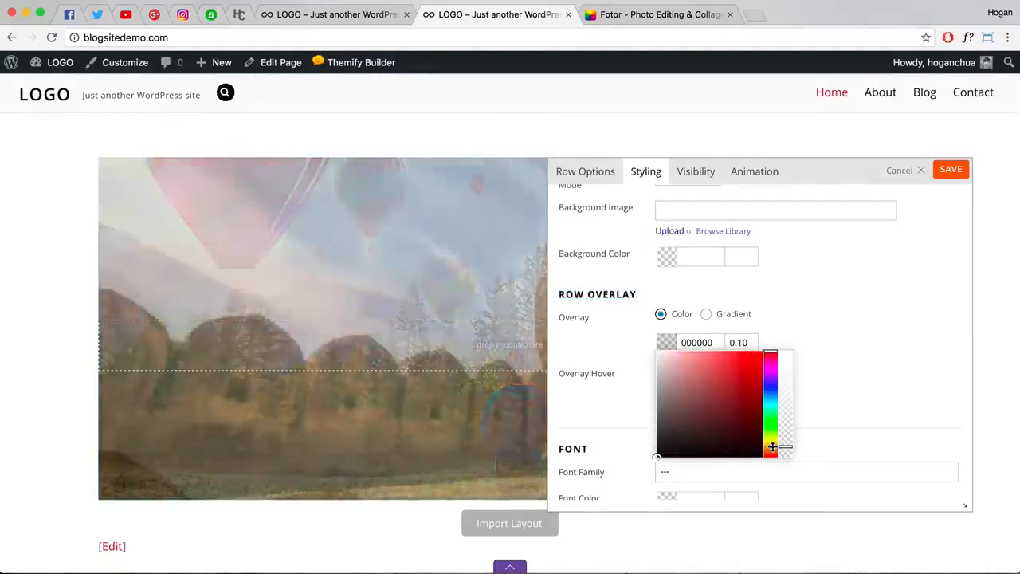
{"action": "left_click", "coordinate": [795, 313]}
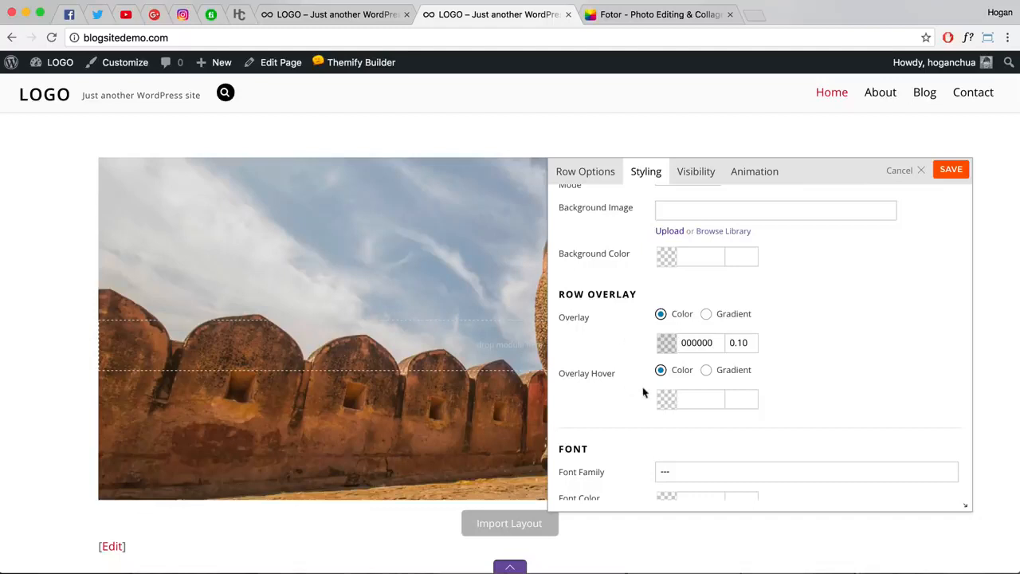
Make the overlay hover colour black at 0.05 opacity and save the row styling
{"action": "left_click", "coordinate": [663, 398]}
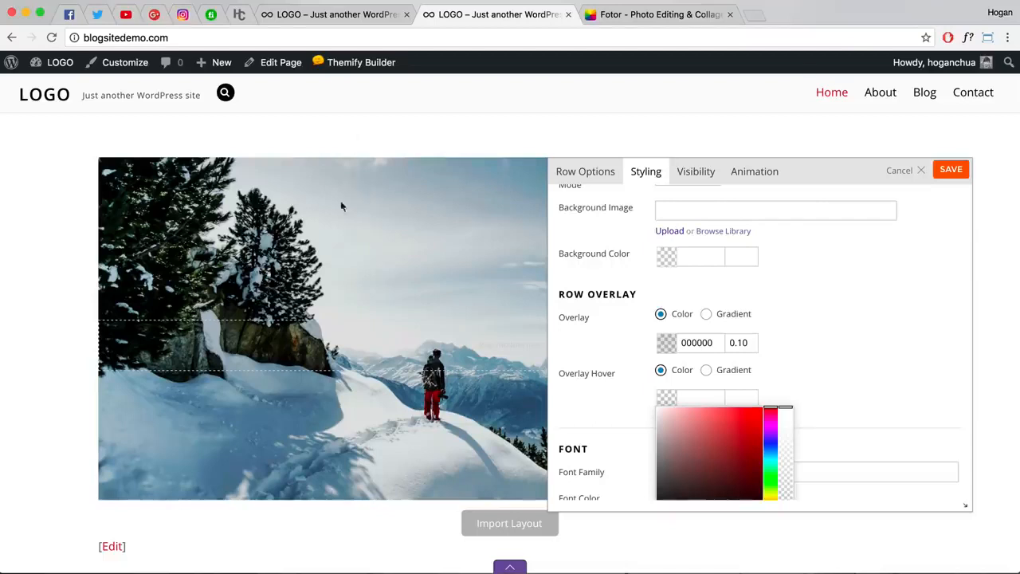
{"action": "left_click_drag", "start_coordinate": [658, 441], "coordinate": [599, 553]}
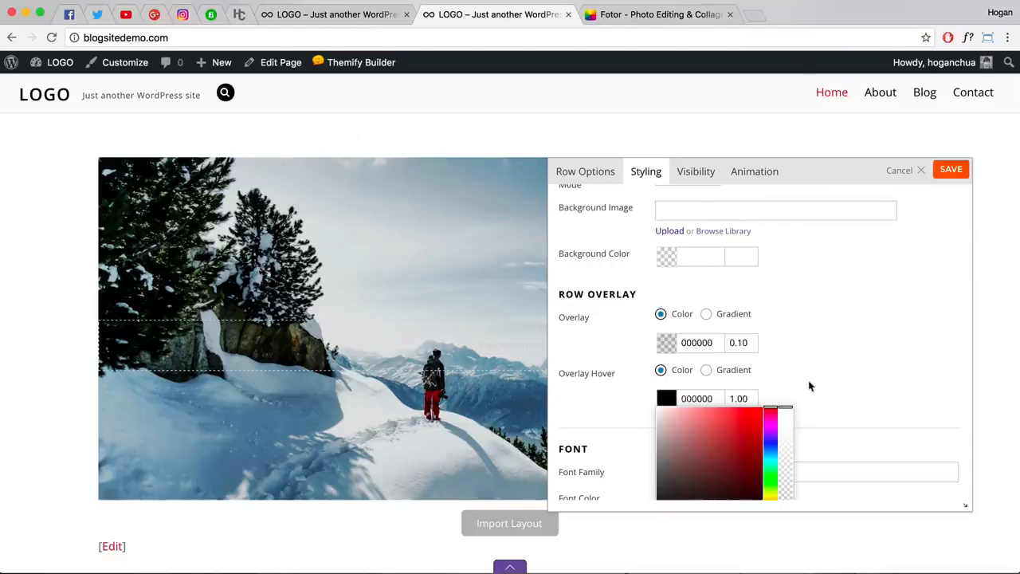
{"action": "scroll", "coordinate": [808, 388], "scroll_direction": "down", "scroll_amount": 2}
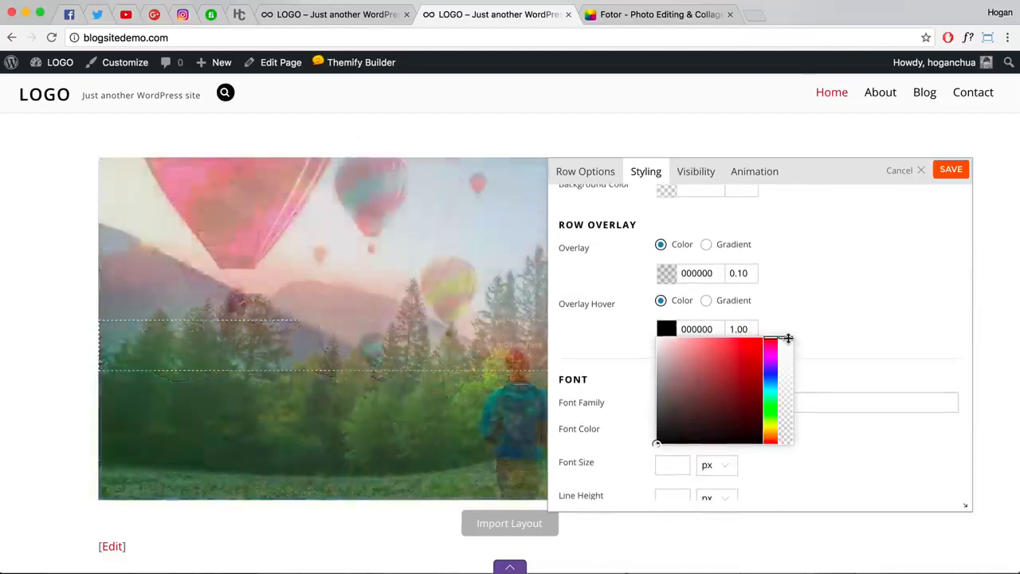
{"action": "left_click_drag", "start_coordinate": [786, 341], "coordinate": [770, 437]}
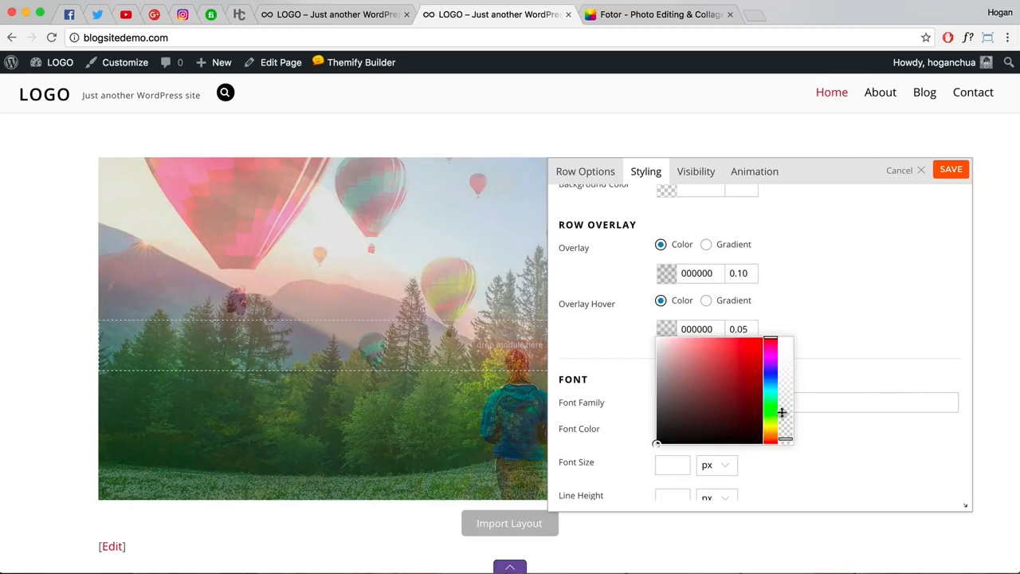
{"action": "left_click", "coordinate": [801, 324]}
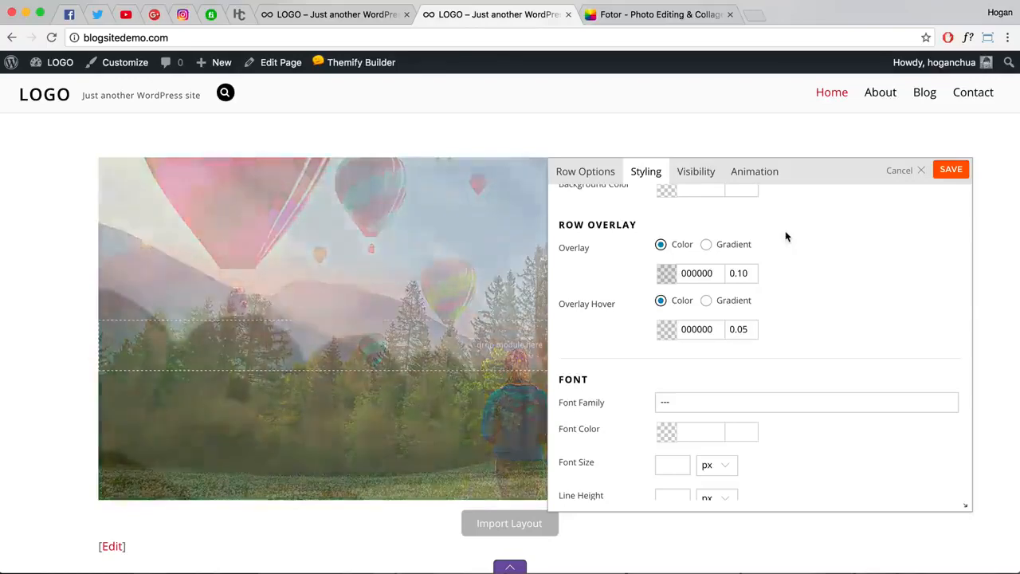
{"action": "left_click", "coordinate": [953, 176]}
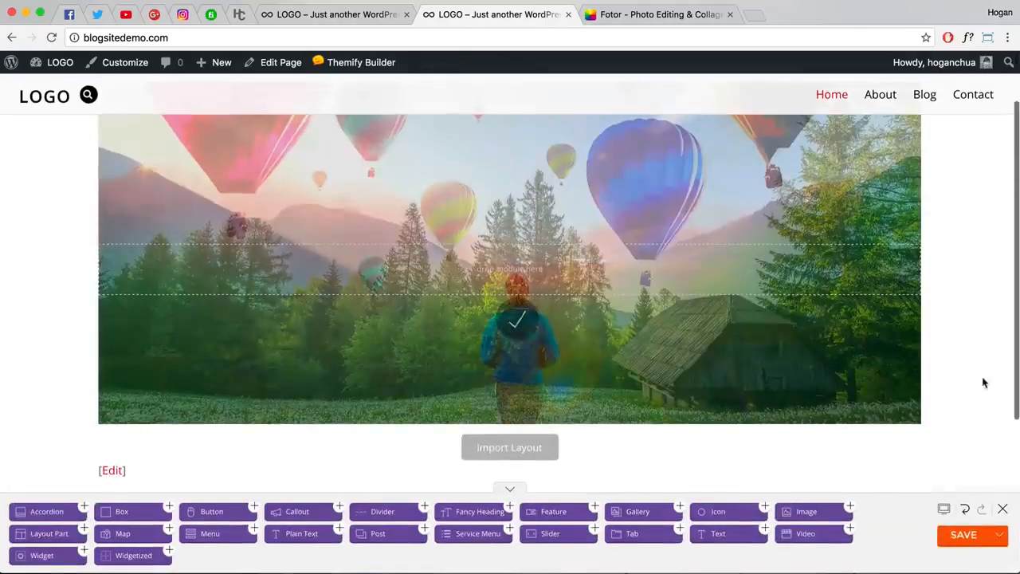
Save the page layout and close Themify Builder
{"action": "left_click", "coordinate": [972, 537]}
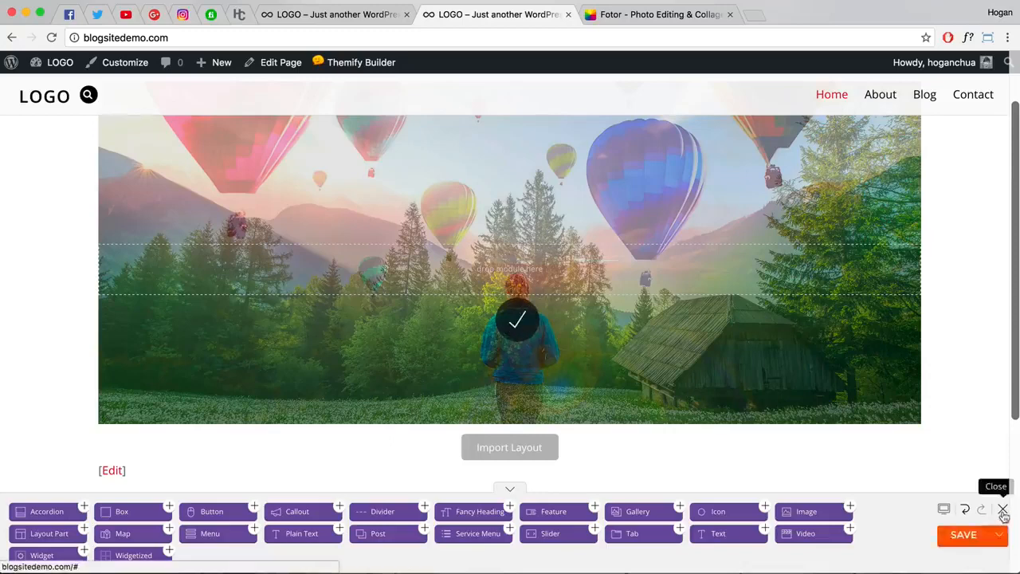
{"action": "left_click", "coordinate": [1002, 508]}
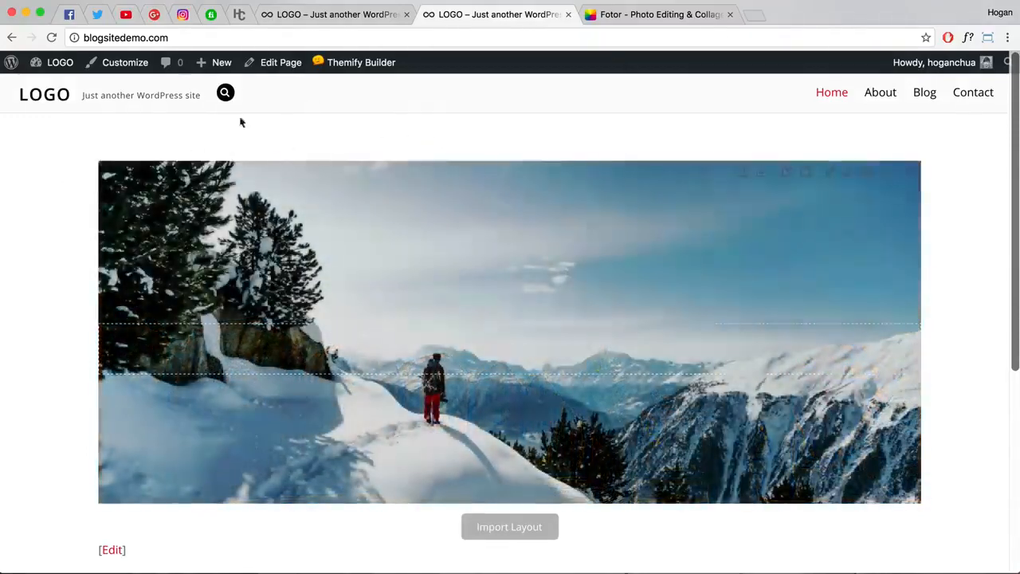
Open the Home page editor and set the Themify Content Width to Fullwidth
{"action": "key", "text": "ctrl+shift+Tab"}
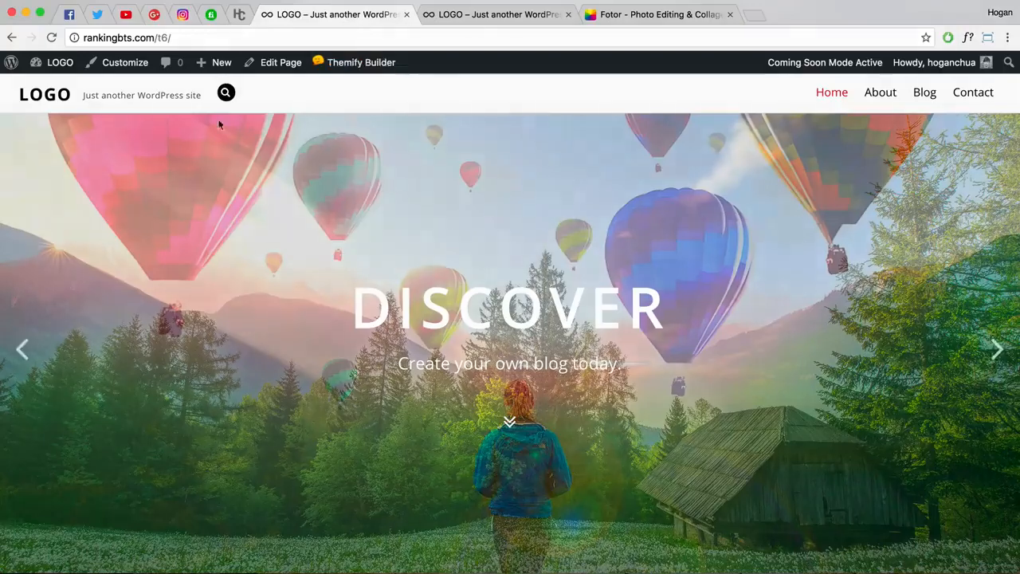
{"action": "left_click", "coordinate": [510, 14]}
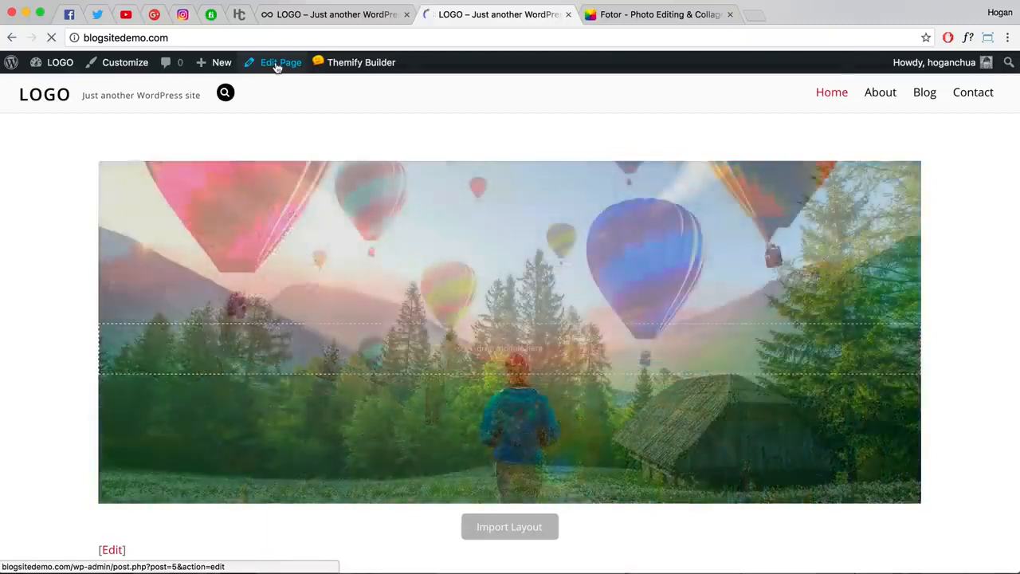
{"action": "left_click", "coordinate": [275, 66]}
{"action": "scroll", "coordinate": [455, 274], "scroll_direction": "down", "scroll_amount": 3}
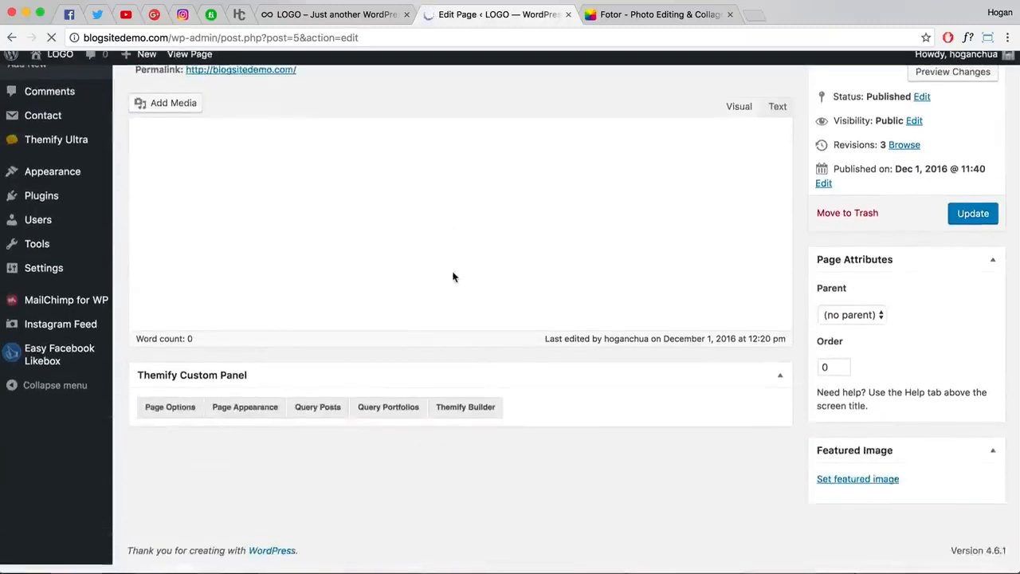
{"action": "scroll", "coordinate": [452, 271], "scroll_direction": "up", "scroll_amount": 3}
{"action": "scroll", "coordinate": [435, 285], "scroll_direction": "down", "scroll_amount": 4}
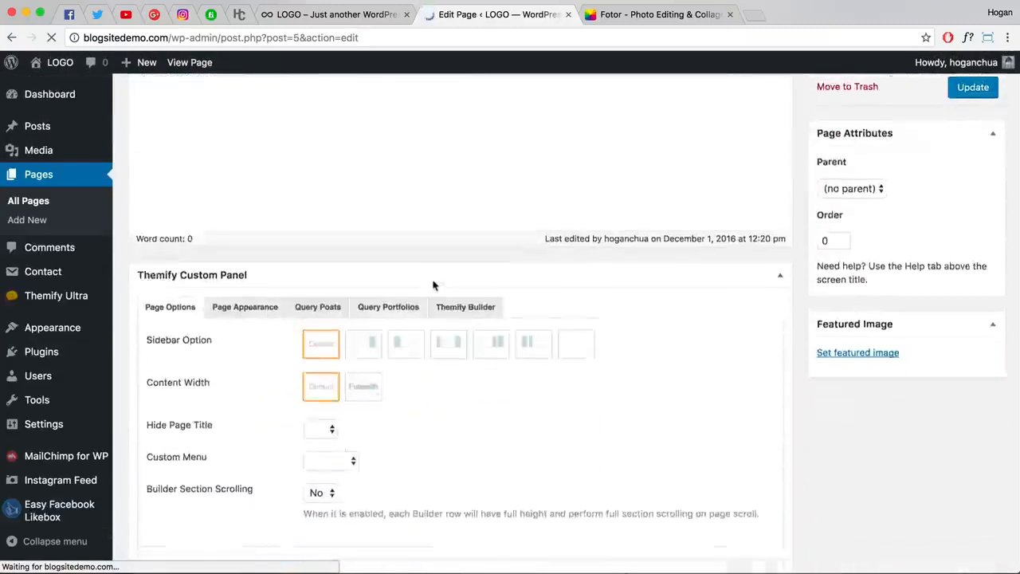
{"action": "left_click", "coordinate": [267, 281]}
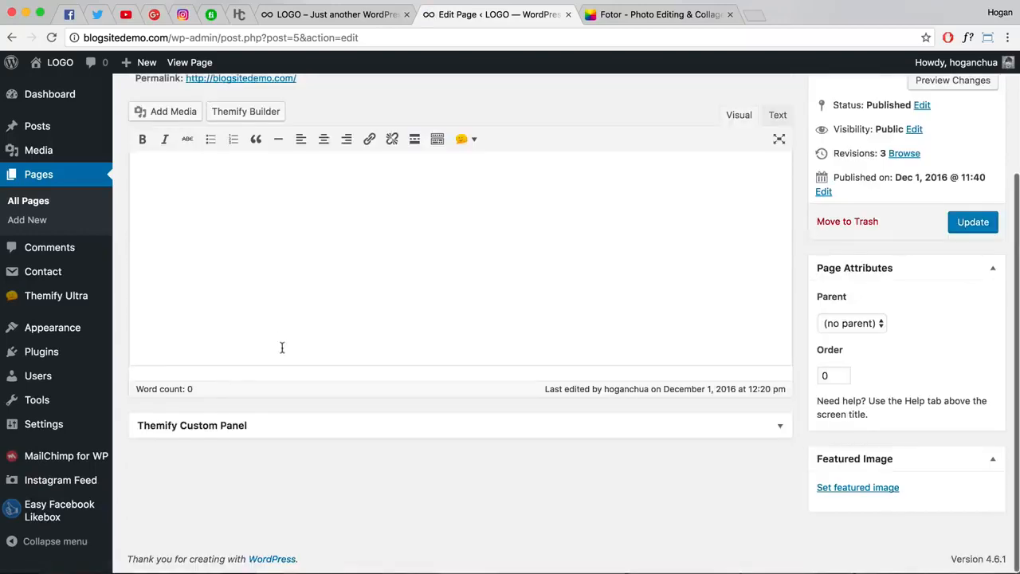
{"action": "left_click", "coordinate": [337, 425]}
{"action": "scroll", "coordinate": [336, 414], "scroll_direction": "down", "scroll_amount": 5}
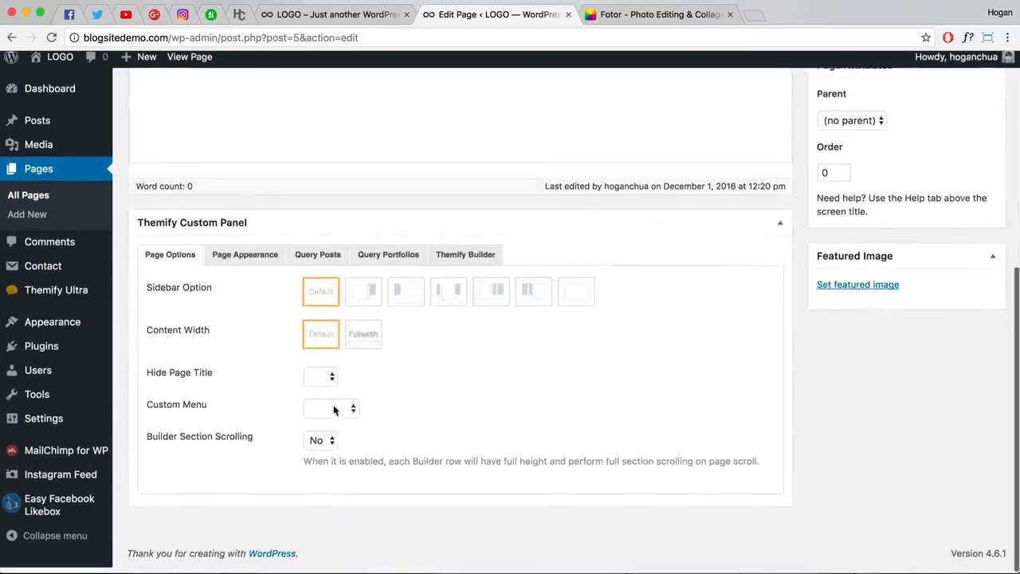
{"action": "left_click_drag", "start_coordinate": [211, 336], "coordinate": [145, 335]}
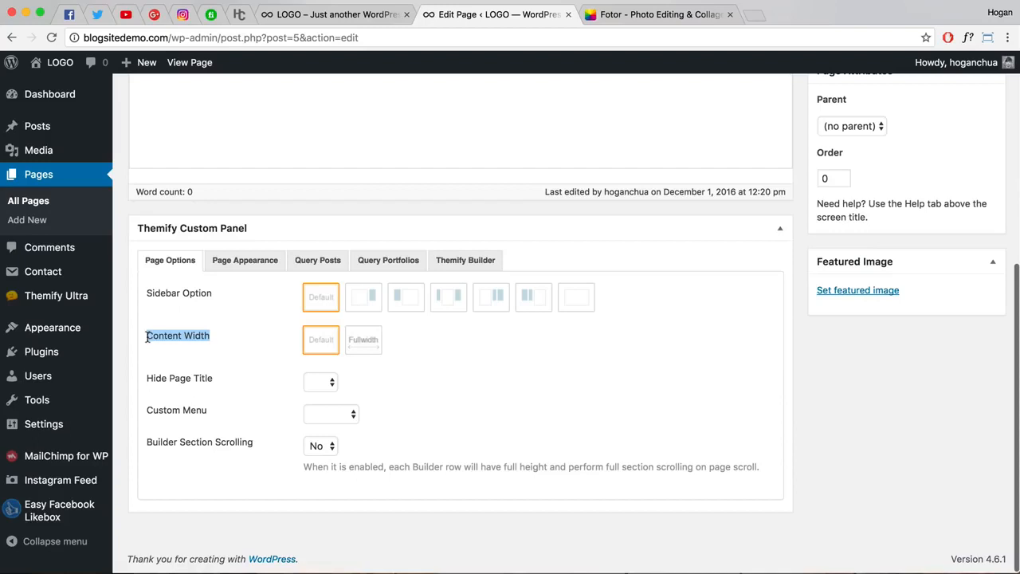
{"action": "left_click", "coordinate": [362, 346]}
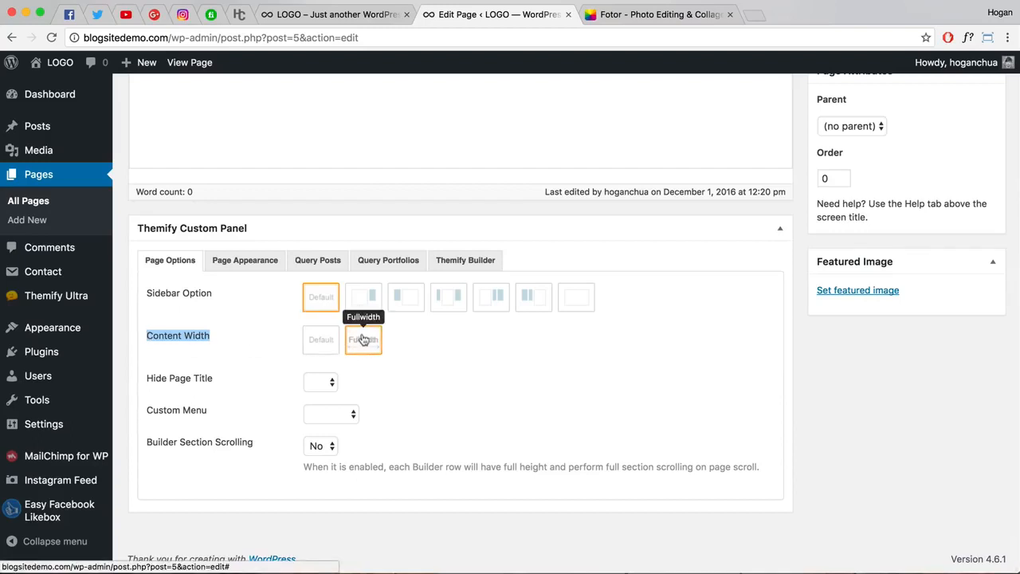
Review the page appearance options and leave the custom menu unset
{"action": "left_click", "coordinate": [241, 263]}
{"action": "scroll", "coordinate": [239, 287], "scroll_direction": "down", "scroll_amount": 3}
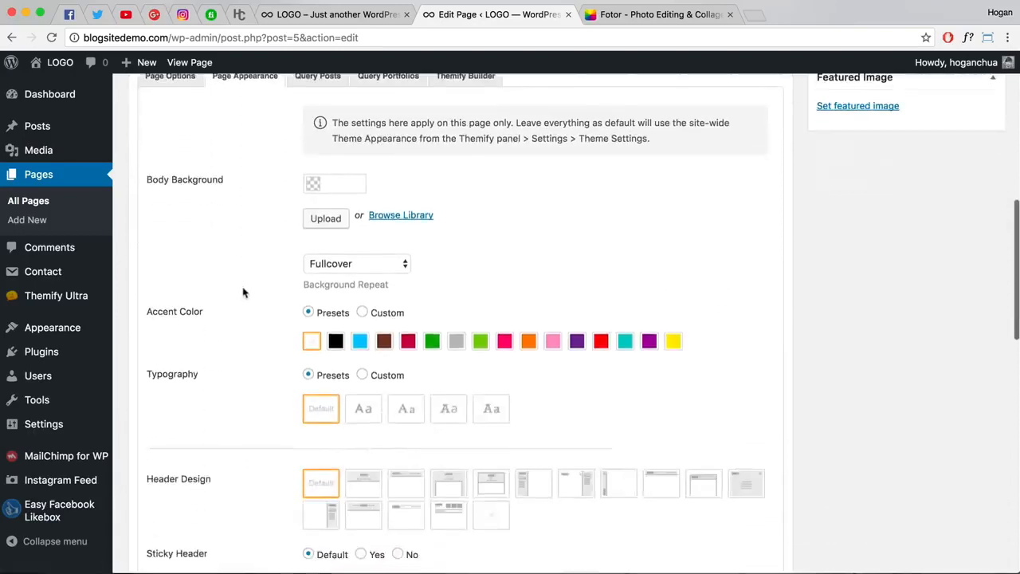
{"action": "scroll", "coordinate": [243, 293], "scroll_direction": "up", "scroll_amount": 3}
{"action": "left_click", "coordinate": [172, 292]}
{"action": "scroll", "coordinate": [236, 322], "scroll_direction": "down", "scroll_amount": 1}
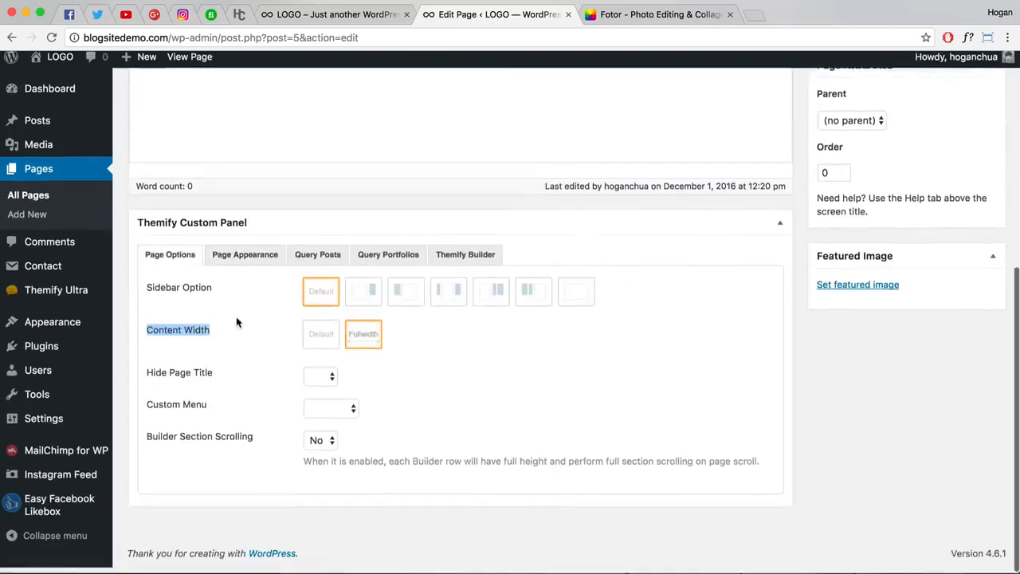
{"action": "left_click", "coordinate": [322, 415]}
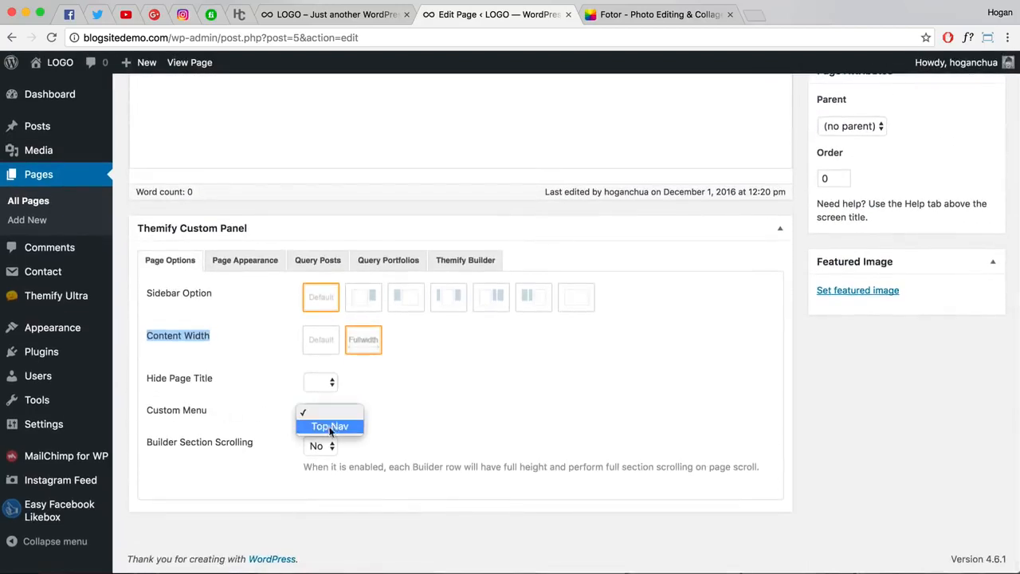
{"action": "left_click", "coordinate": [338, 412]}
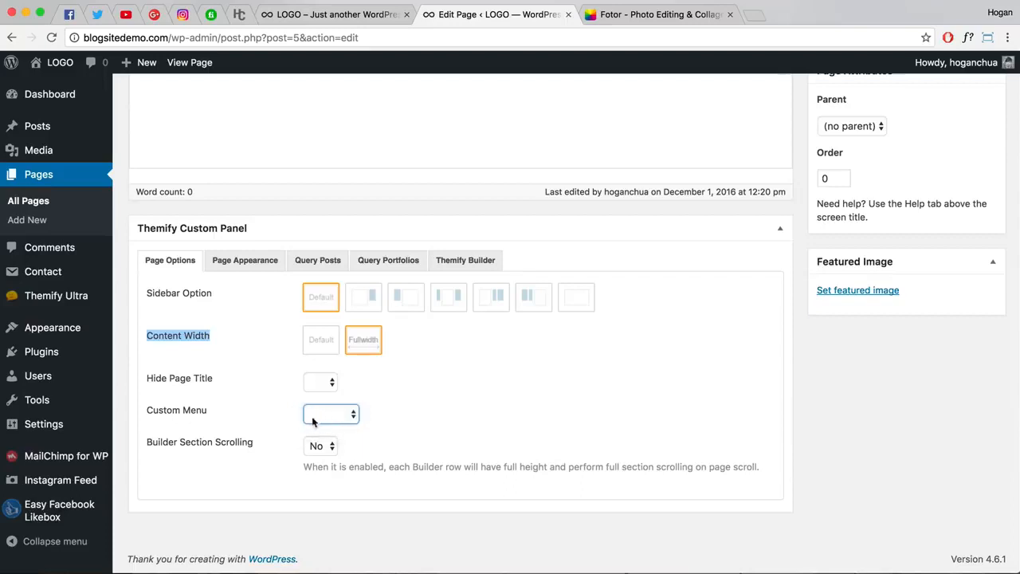
{"action": "scroll", "coordinate": [527, 379], "scroll_direction": "up", "scroll_amount": 3}
{"action": "scroll", "coordinate": [522, 385], "scroll_direction": "up", "scroll_amount": 5}
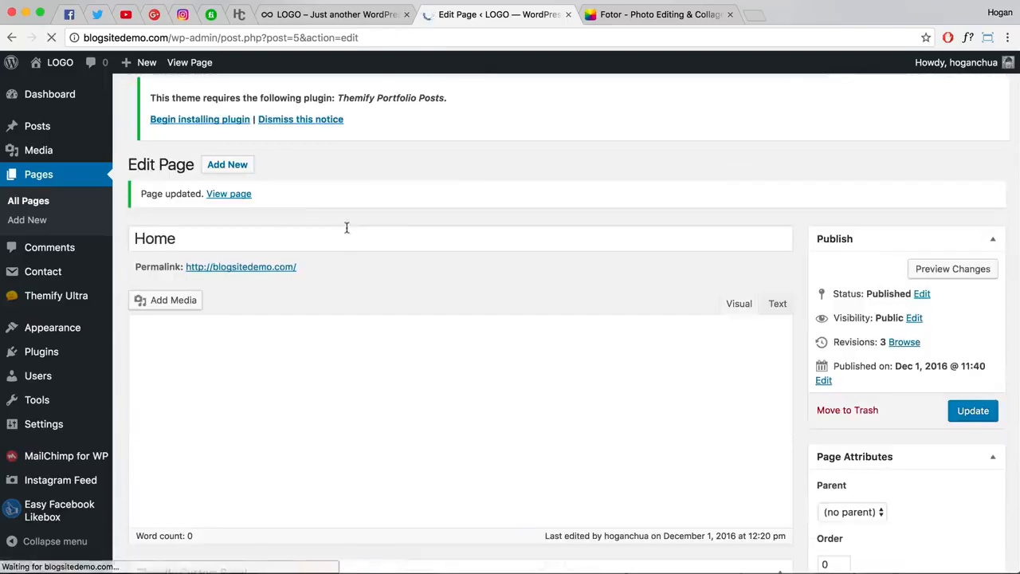
View the Home page and switch Themify Builder back on from the admin bar
{"action": "left_click", "coordinate": [239, 201]}
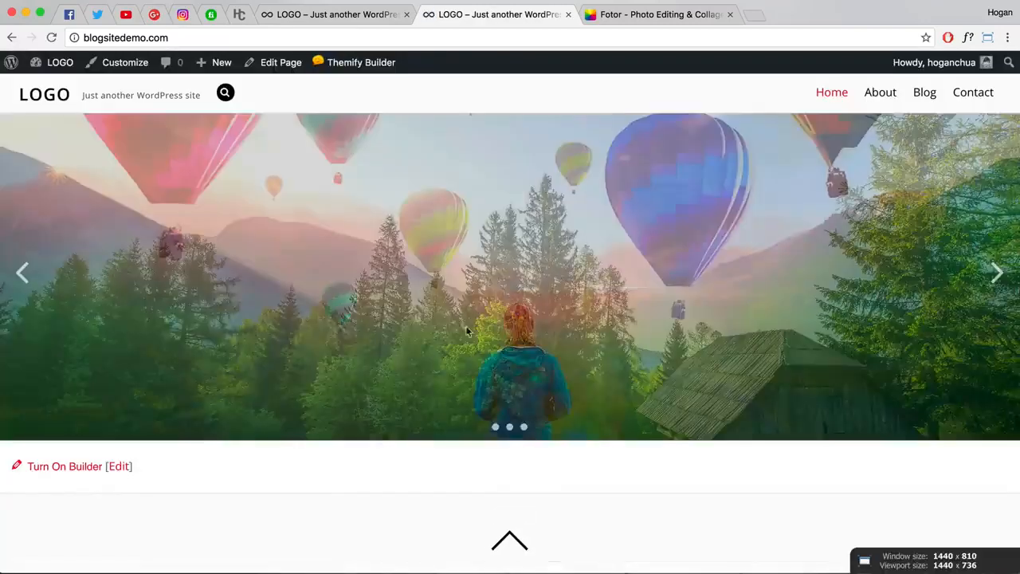
{"action": "mouse_move", "coordinate": [354, 64]}
{"action": "left_click", "coordinate": [348, 87]}
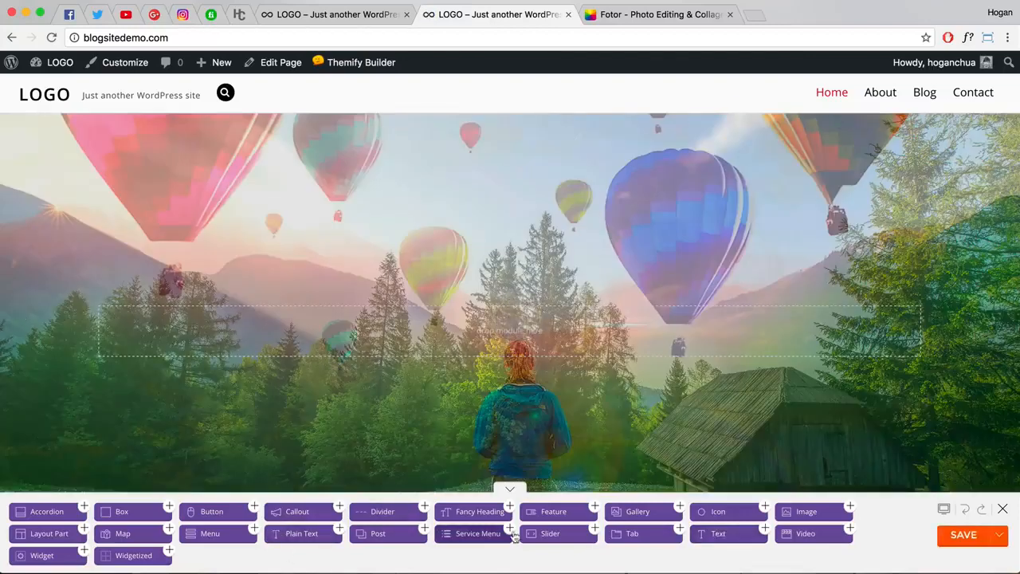
Add a text module to the slider row and format 'Discover' as Heading 1
{"action": "left_click_drag", "start_coordinate": [736, 536], "coordinate": [595, 327]}
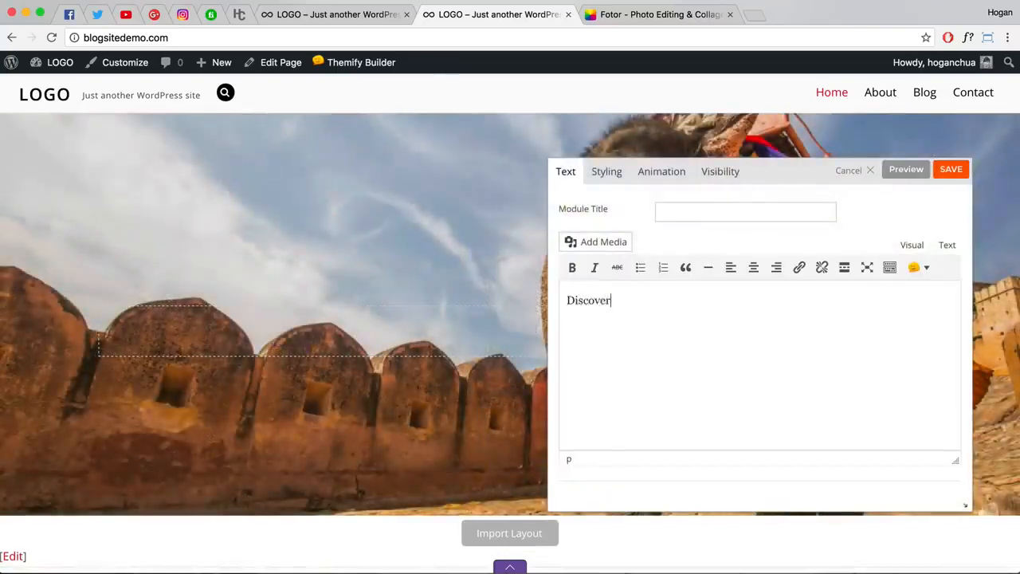
{"action": "left_click_drag", "start_coordinate": [620, 317], "coordinate": [541, 302]}
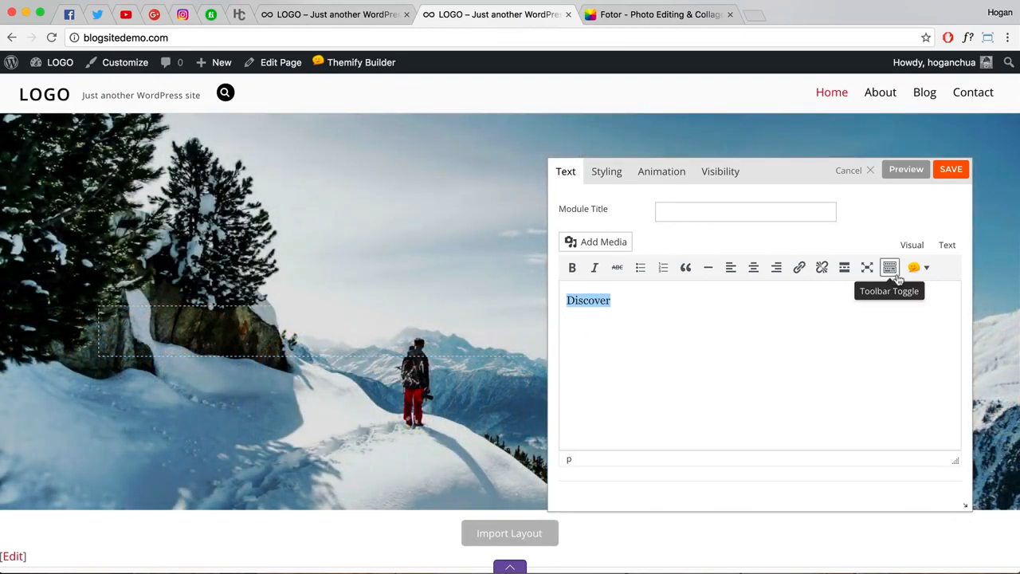
{"action": "left_click", "coordinate": [890, 269]}
{"action": "left_click", "coordinate": [599, 290]}
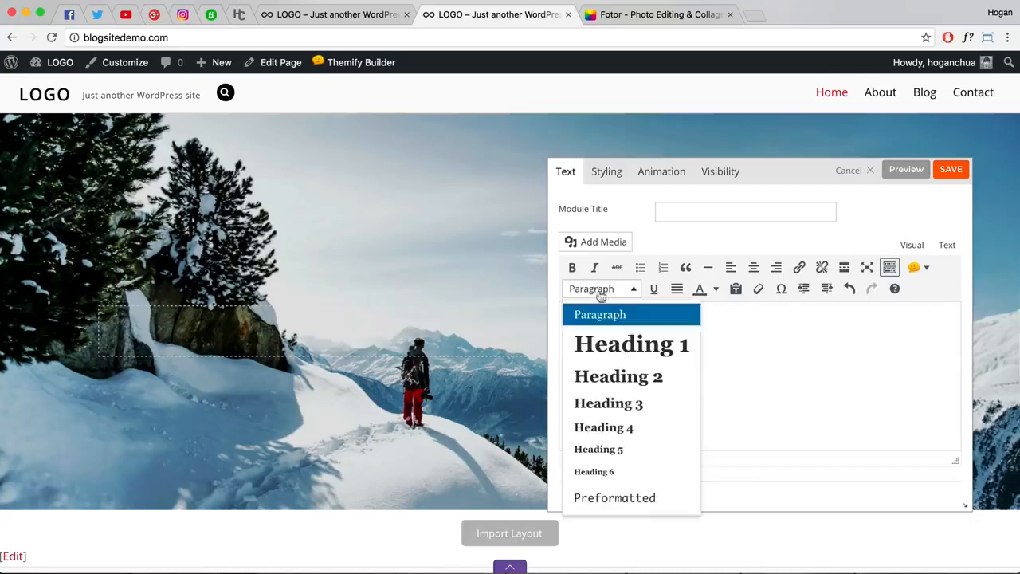
{"action": "left_click", "coordinate": [619, 349]}
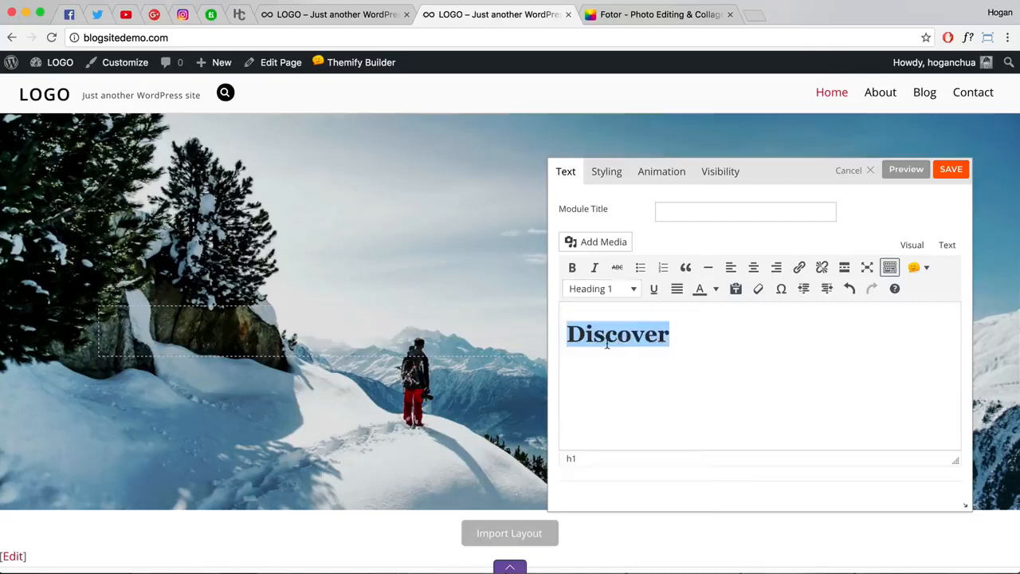
{"action": "left_click", "coordinate": [906, 169]}
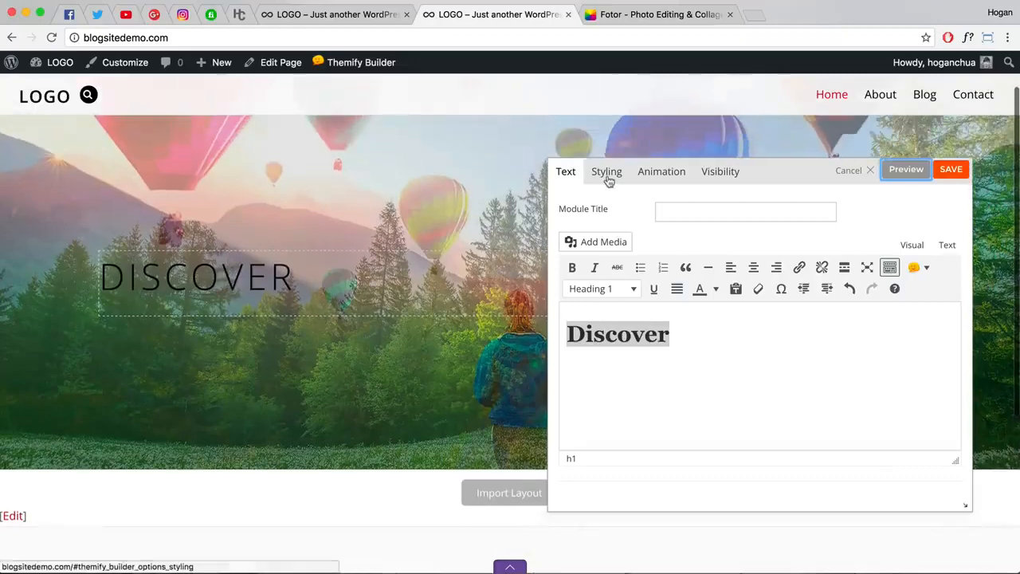
Review the DISCOVER heading's font styling, then bring up its animation settings
{"action": "left_click", "coordinate": [607, 174]}
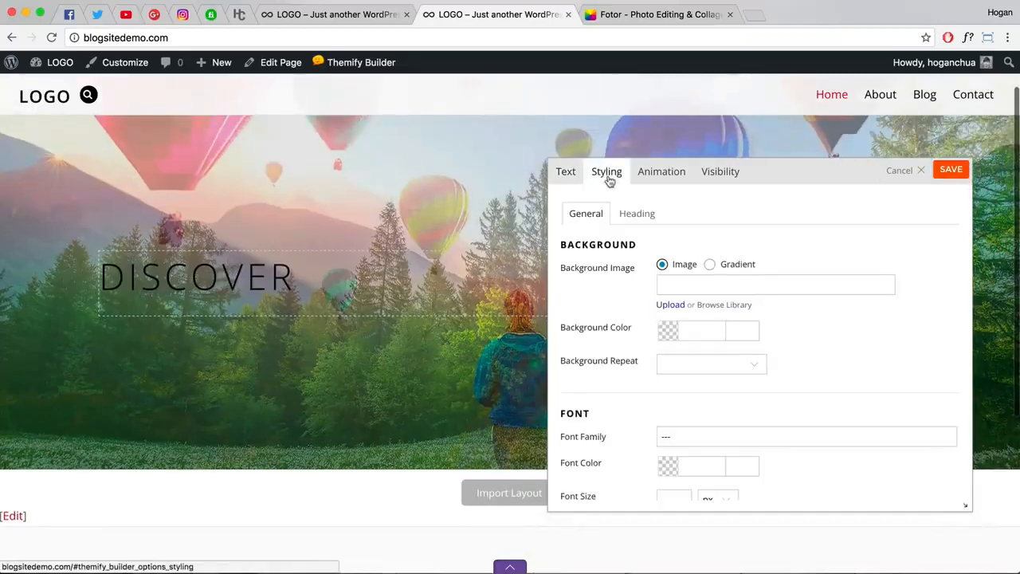
{"action": "left_click", "coordinate": [635, 215]}
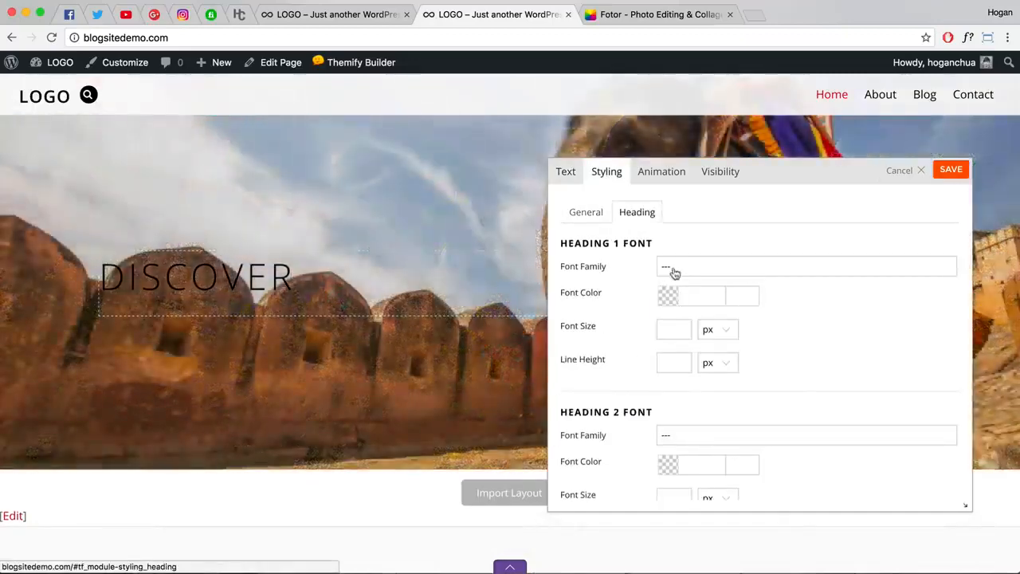
{"action": "scroll", "coordinate": [675, 274], "scroll_direction": "down", "scroll_amount": 1}
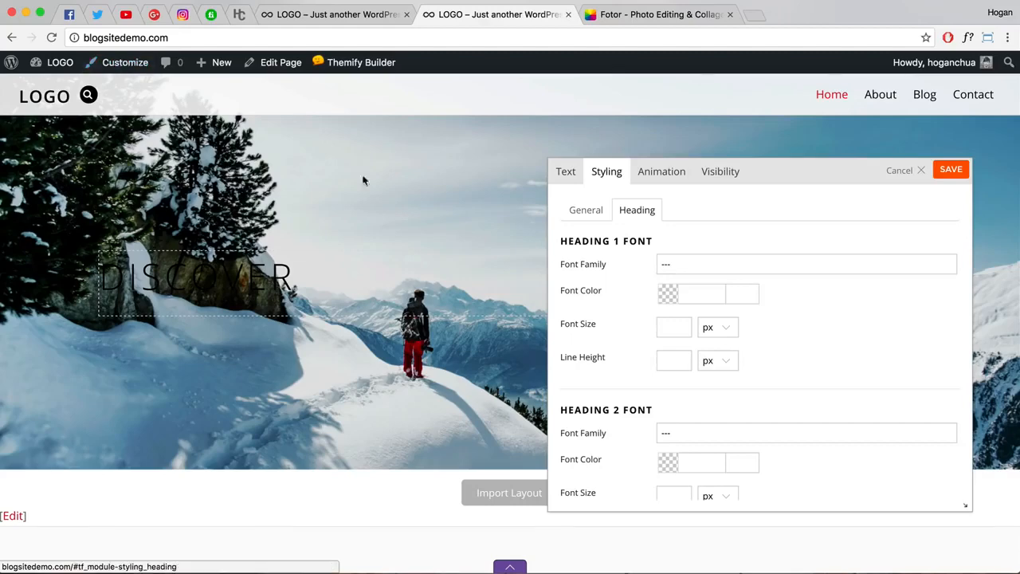
{"action": "left_click_drag", "start_coordinate": [655, 242], "coordinate": [572, 245]}
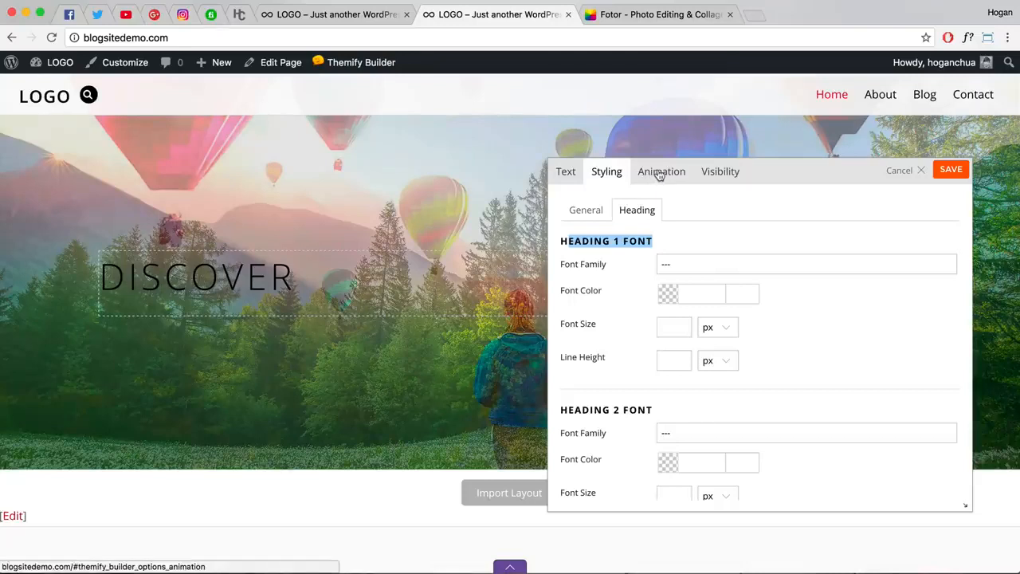
{"action": "left_click", "coordinate": [660, 175]}
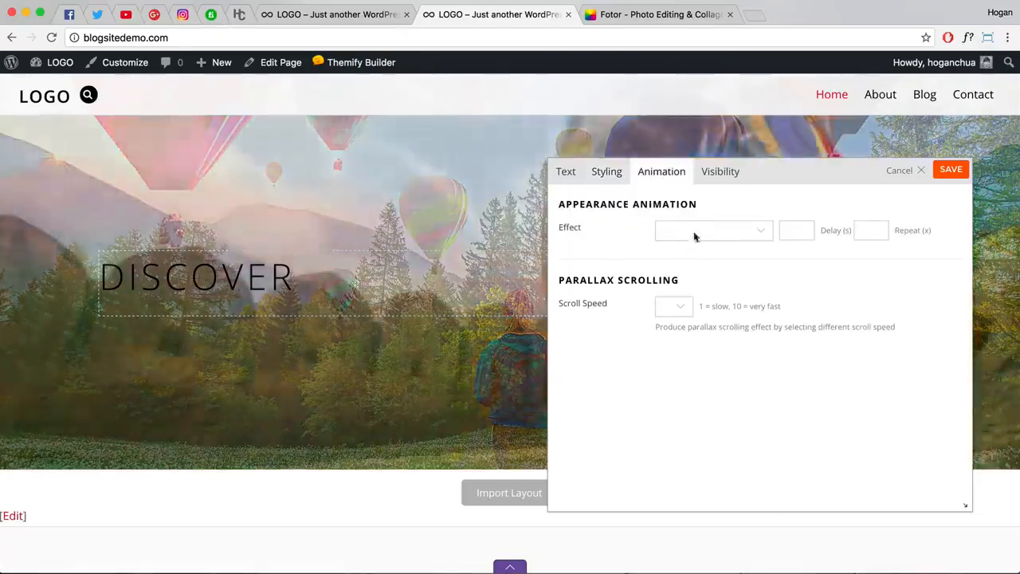
Give the DISCOVER heading a fadeIn effect with a 1-second delay and save it
{"action": "left_click", "coordinate": [696, 231]}
{"action": "scroll", "coordinate": [692, 389], "scroll_direction": "down", "scroll_amount": 3}
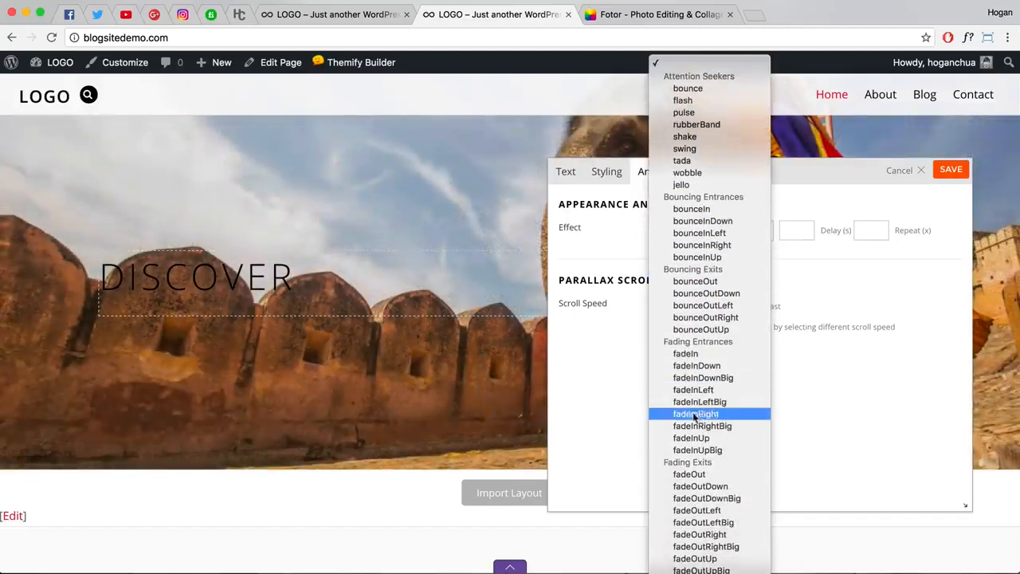
{"action": "left_click", "coordinate": [685, 351]}
{"action": "left_click", "coordinate": [795, 231]}
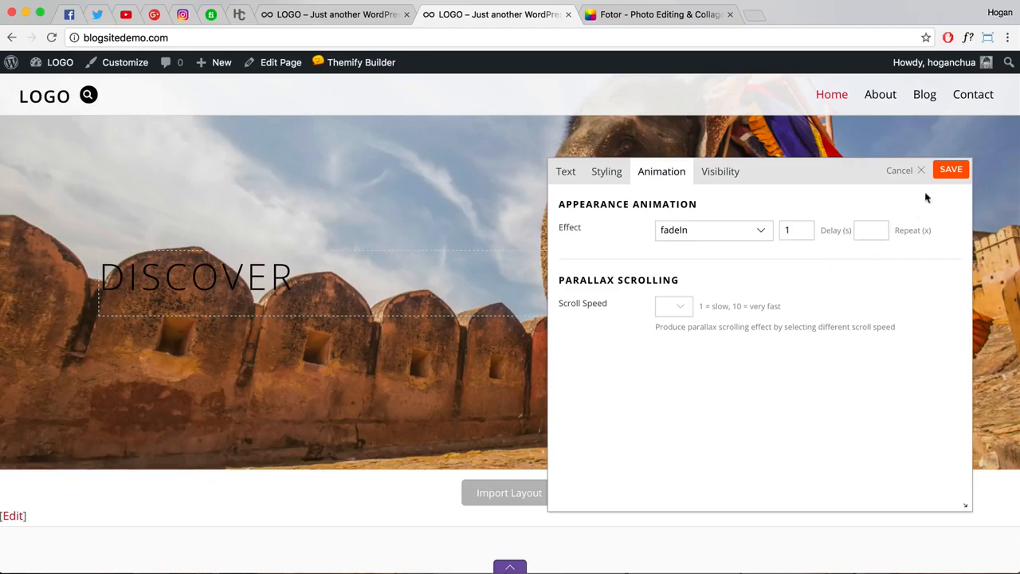
{"action": "left_click", "coordinate": [948, 174]}
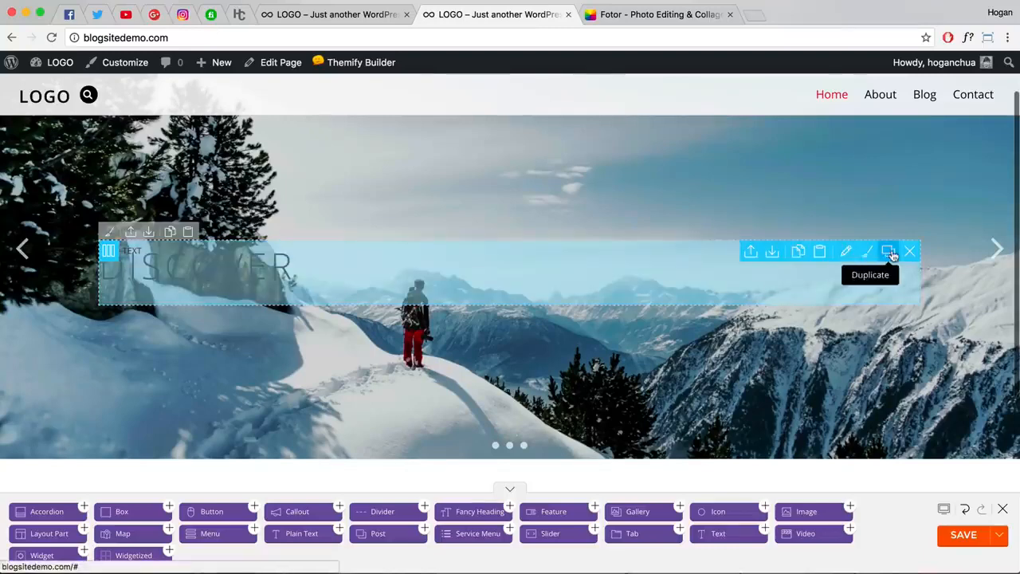
Duplicate the DISCOVER module and change its text to 'Create your own blog today.'
{"action": "left_click", "coordinate": [891, 254]}
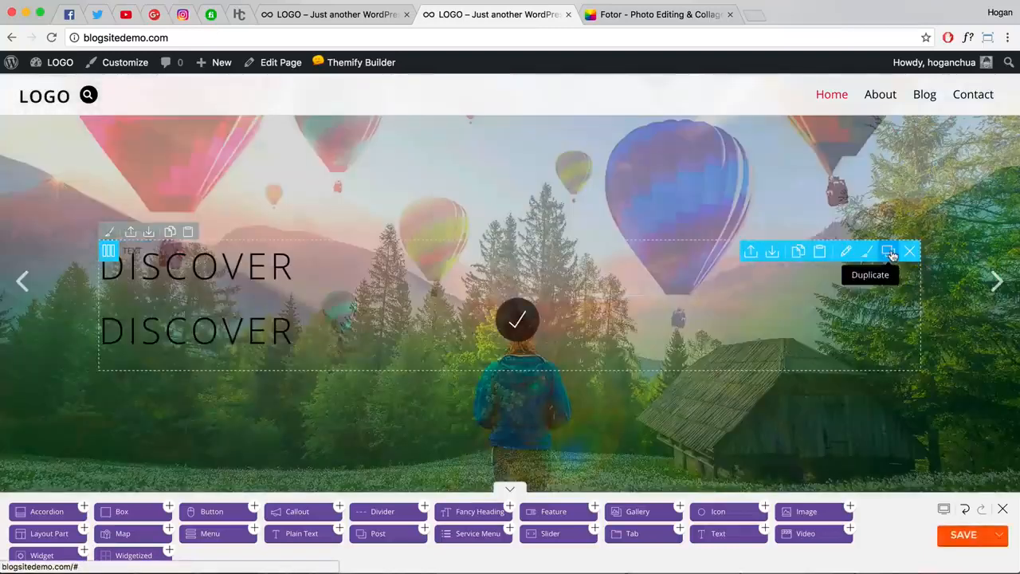
{"action": "double_click", "coordinate": [510, 331]}
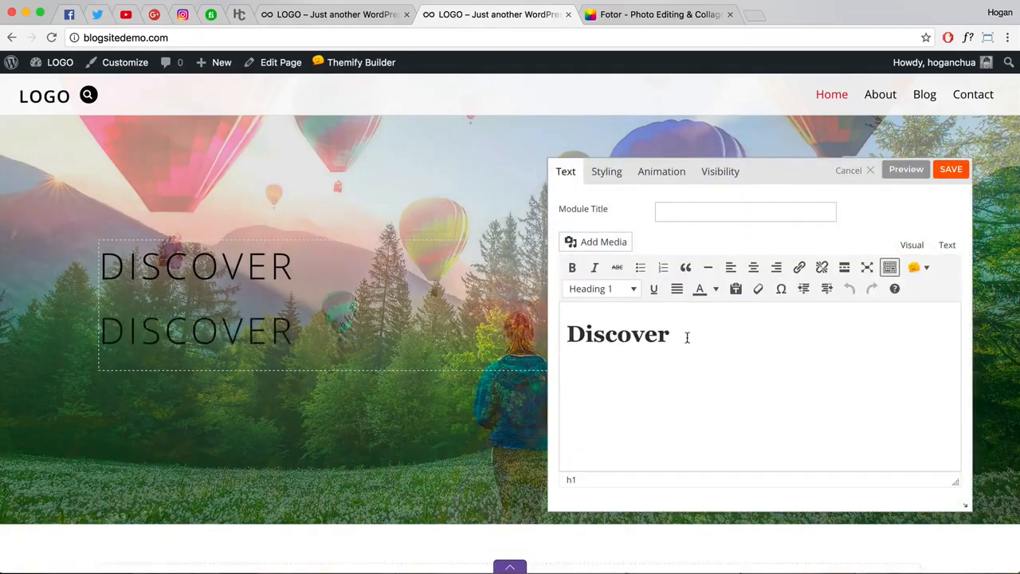
{"action": "left_click_drag", "start_coordinate": [685, 338], "coordinate": [477, 306]}
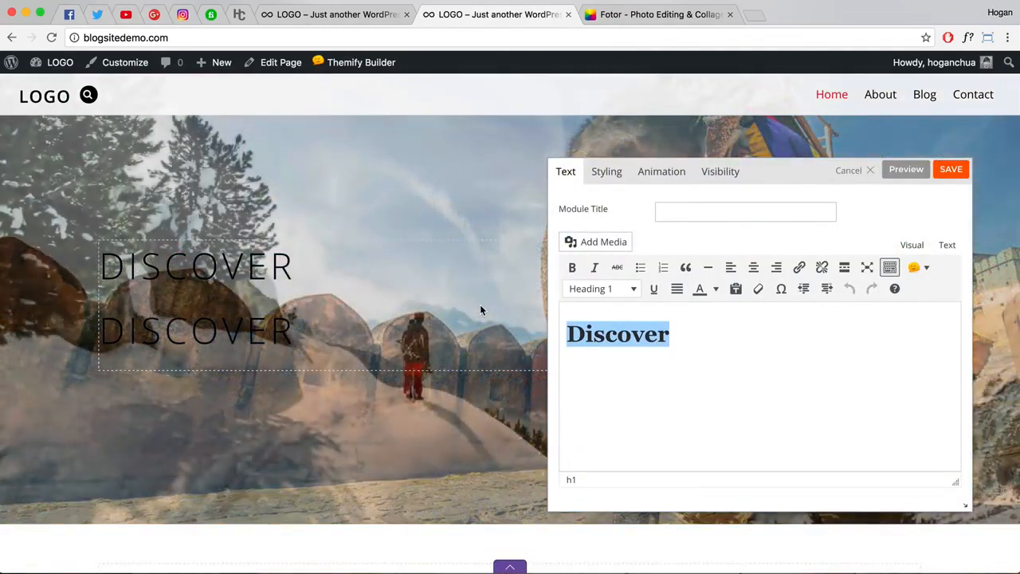
{"action": "key", "text": "BackSpace"}
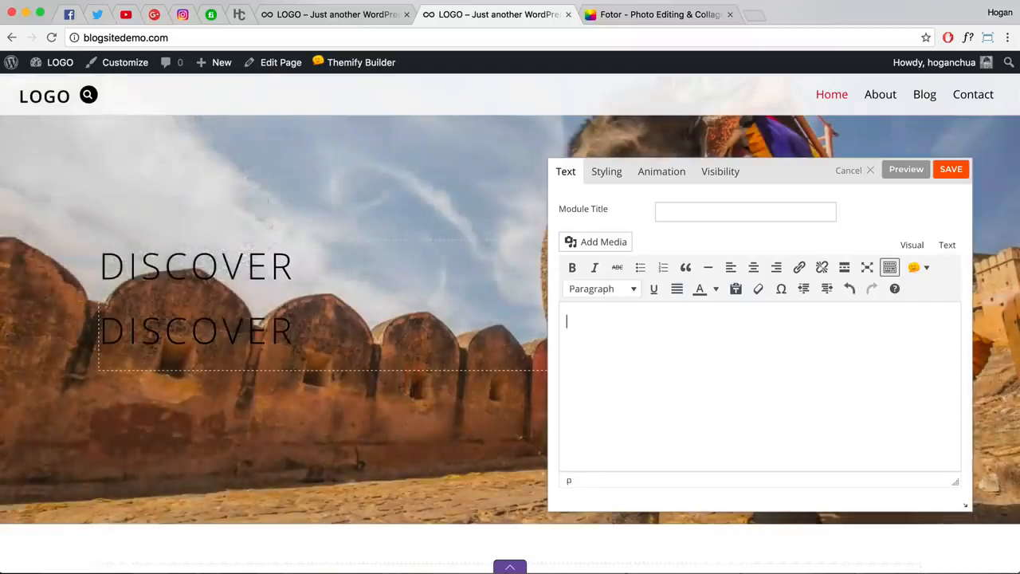
{"action": "type", "text": "Cre"}
{"action": "type", "text": "ate y"}
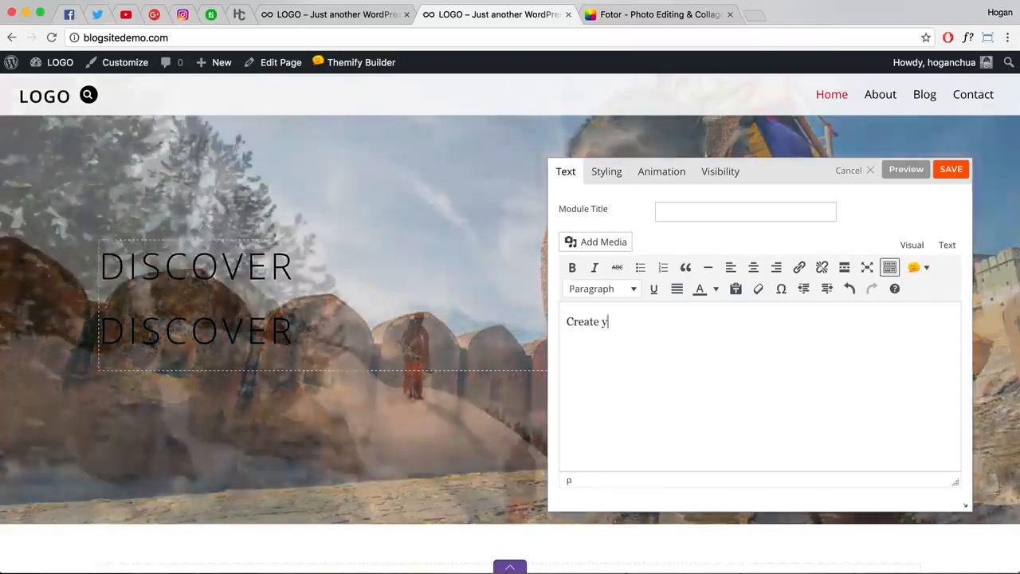
{"action": "type", "text": "our own blog t"}
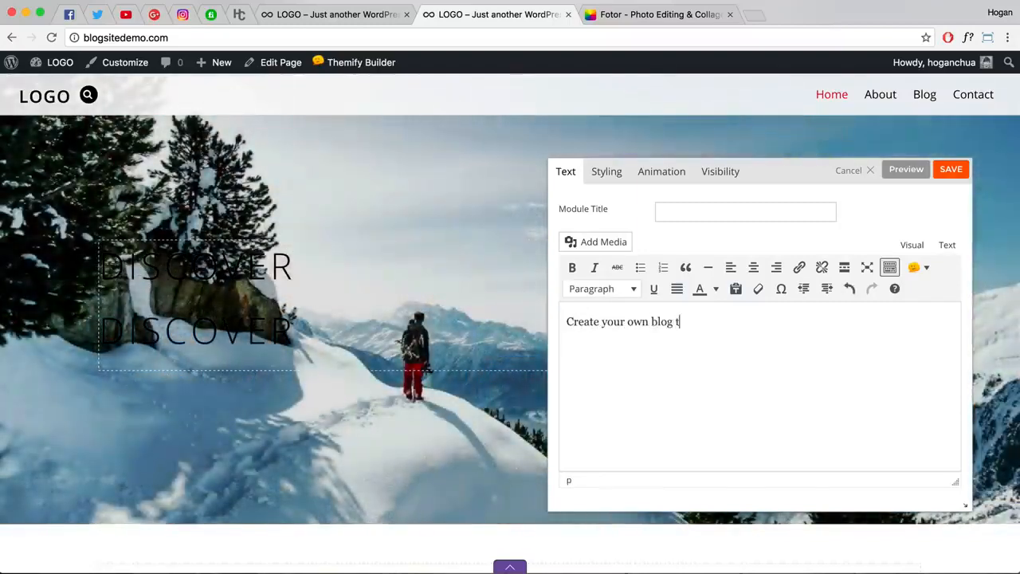
{"action": "type", "text": "odat"}
{"action": "key", "text": "BackSpace"}
{"action": "type", "text": "y."}
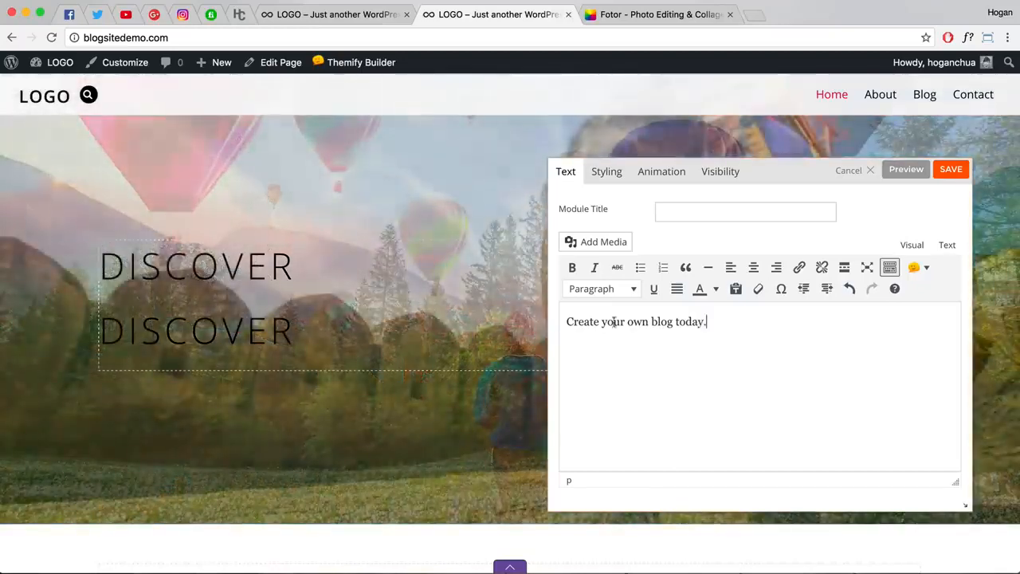
{"action": "left_click_drag", "start_coordinate": [724, 323], "coordinate": [517, 284]}
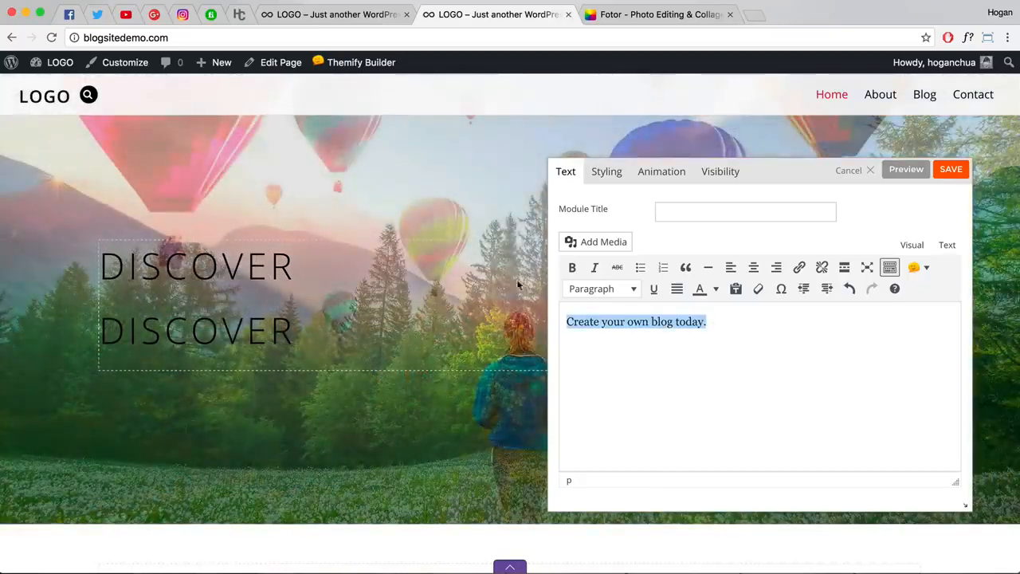
Set the tagline's font size to 24 px and preview it
{"action": "left_click", "coordinate": [604, 180]}
{"action": "scroll", "coordinate": [642, 332], "scroll_direction": "down", "scroll_amount": 5}
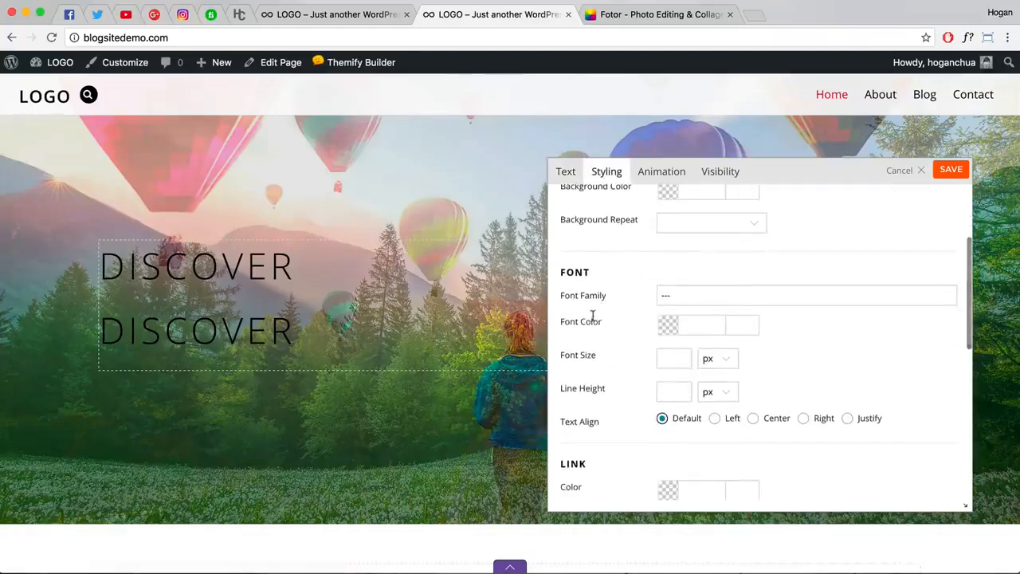
{"action": "left_click", "coordinate": [662, 359]}
{"action": "type", "text": "24"}
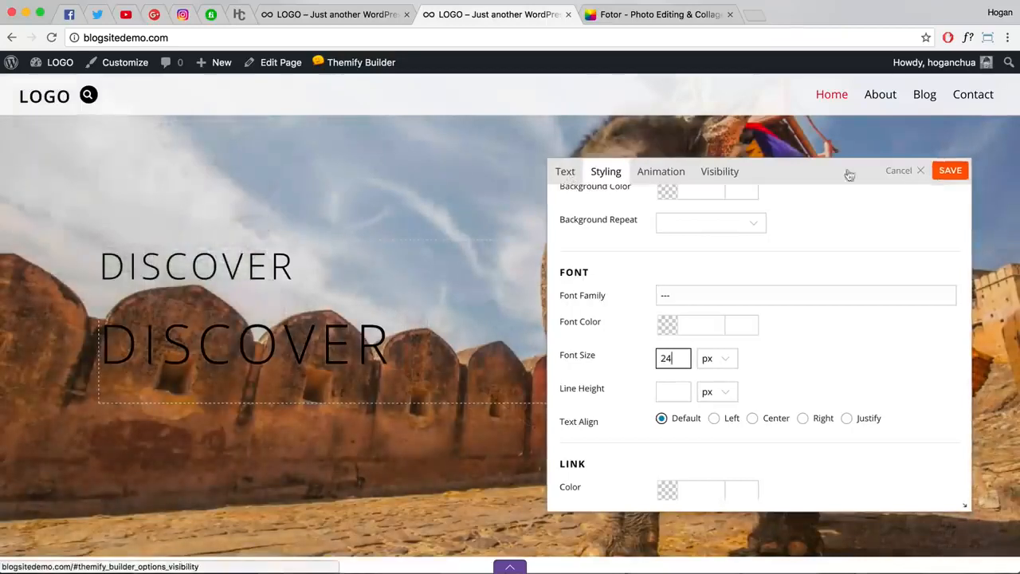
{"action": "left_click", "coordinate": [571, 174]}
{"action": "left_click", "coordinate": [903, 171]}
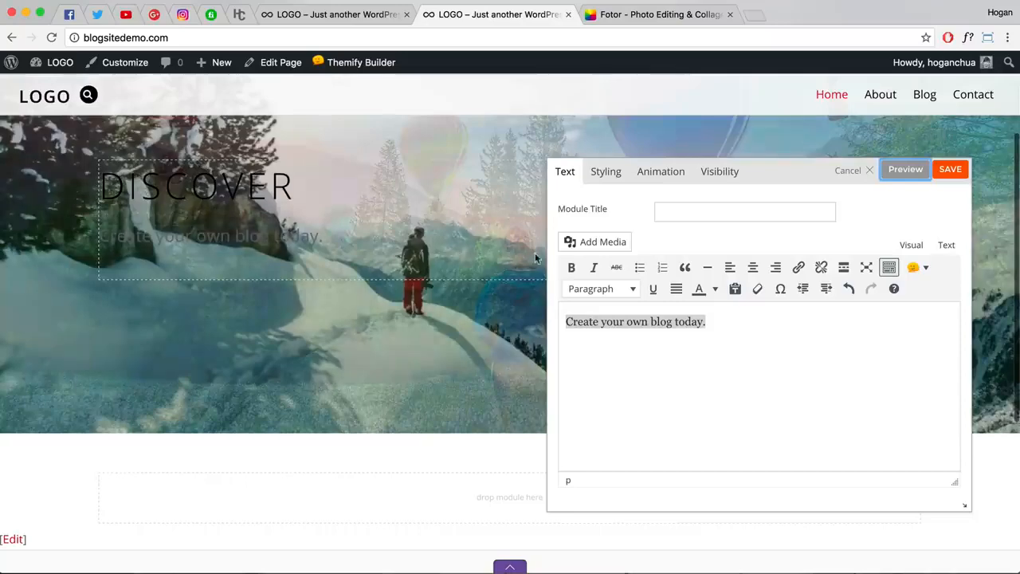
Set the tagline's fade-in delay to 1.5 seconds and save the module
{"action": "left_click", "coordinate": [661, 172]}
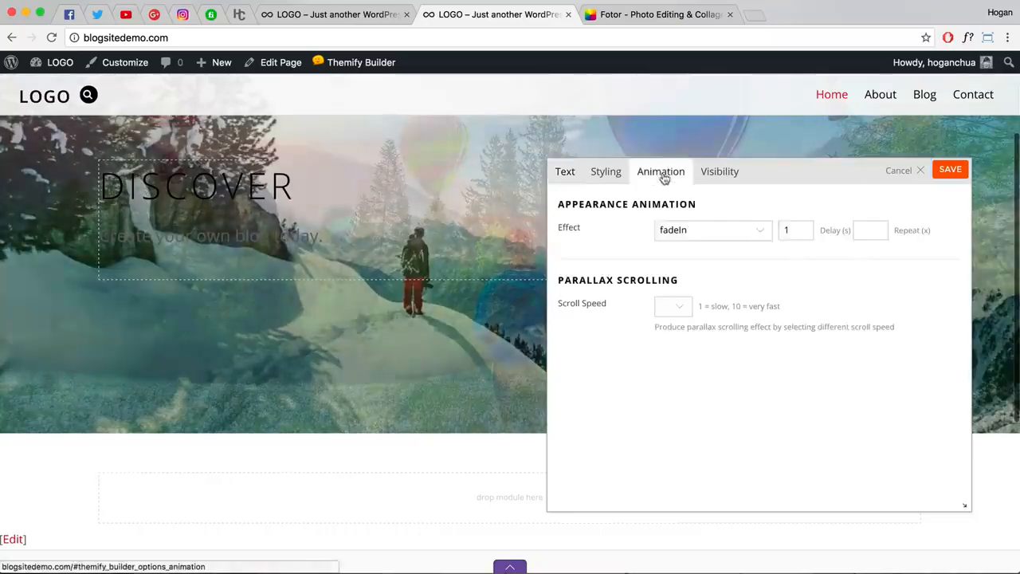
{"action": "left_click", "coordinate": [800, 229]}
{"action": "type", "text": "1"}
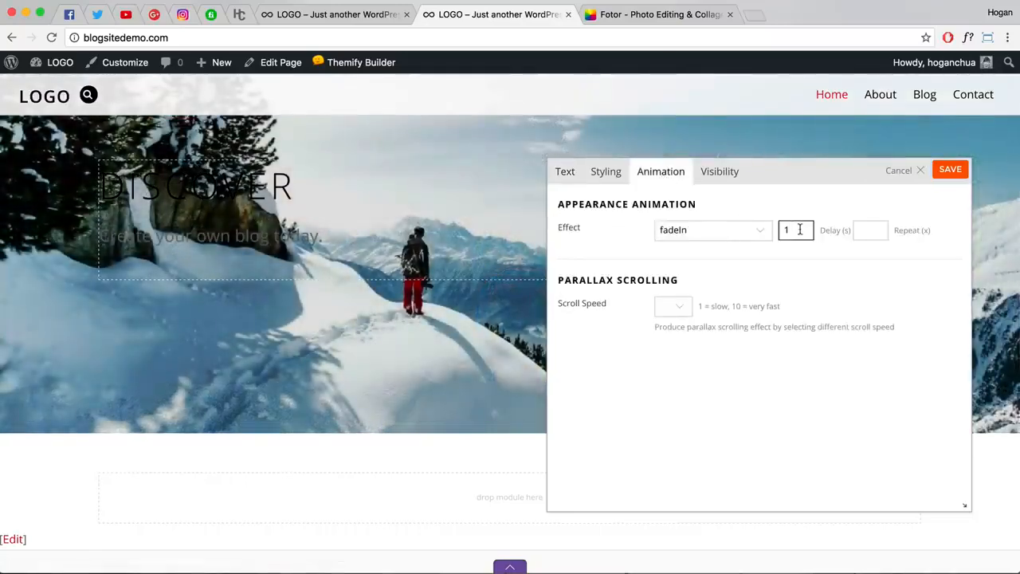
{"action": "type", "text": ".5"}
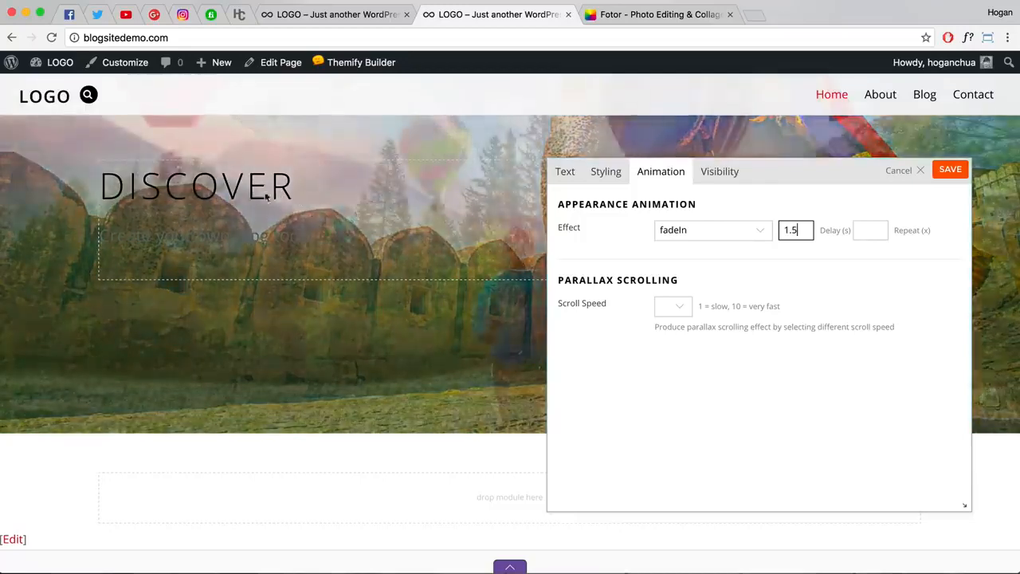
{"action": "left_click", "coordinate": [947, 172]}
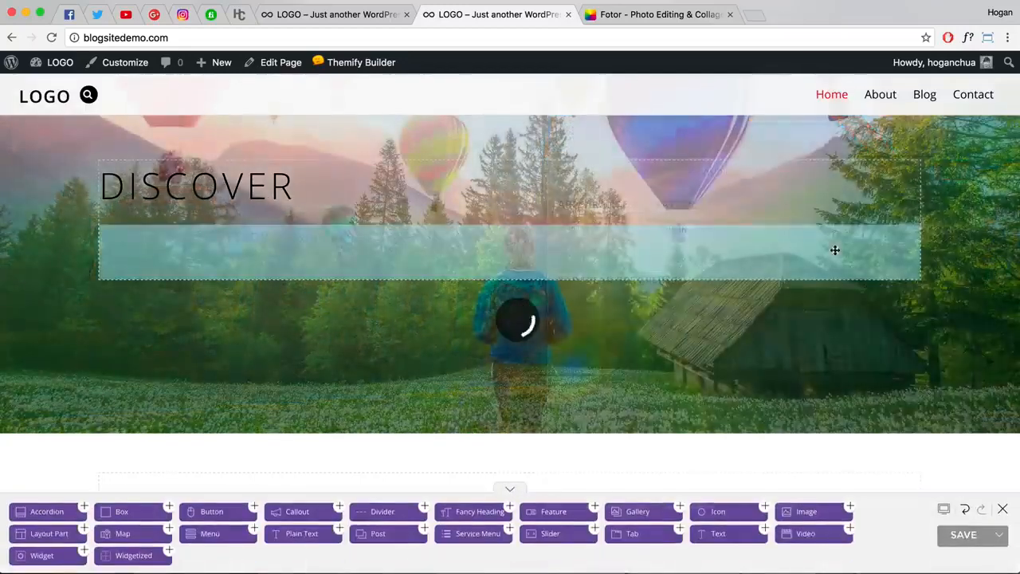
{"action": "scroll", "coordinate": [821, 265], "scroll_direction": "down", "scroll_amount": 2}
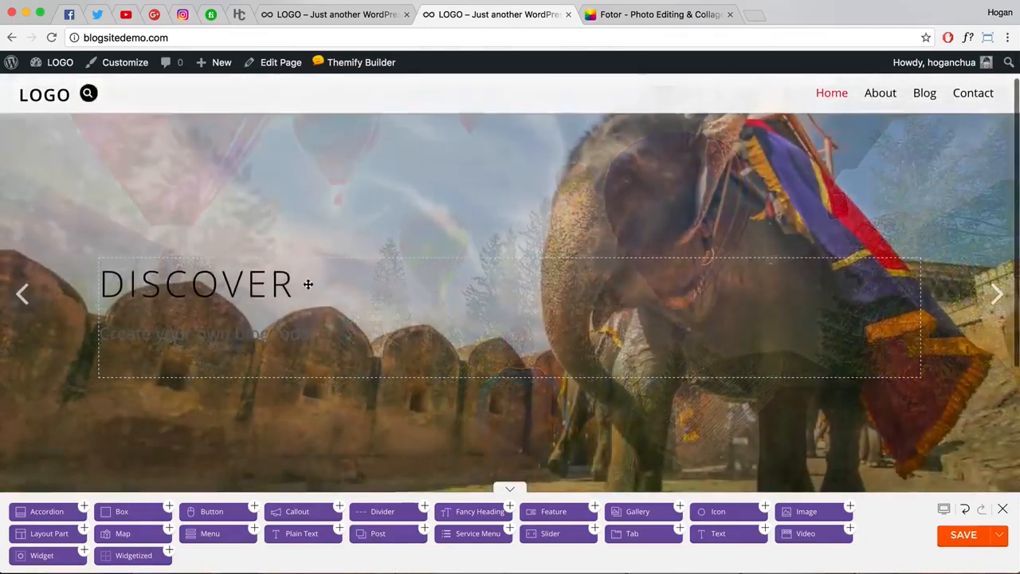
{"action": "scroll", "coordinate": [307, 284], "scroll_direction": "up", "scroll_amount": 2}
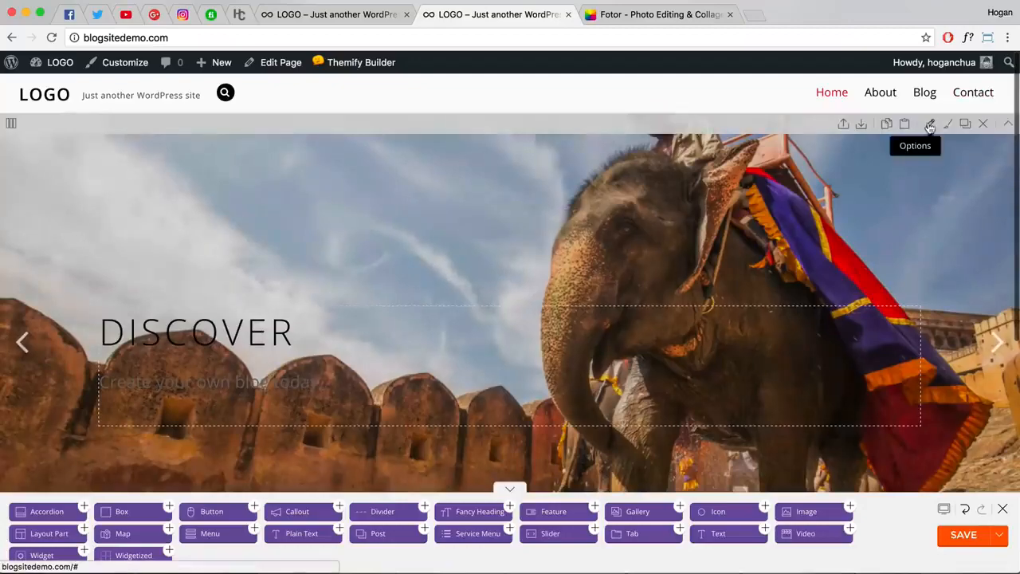
Set the slider row's font colour to white (ffffff) and text alignment to center, then save
{"action": "left_click", "coordinate": [929, 125]}
{"action": "left_click", "coordinate": [645, 171]}
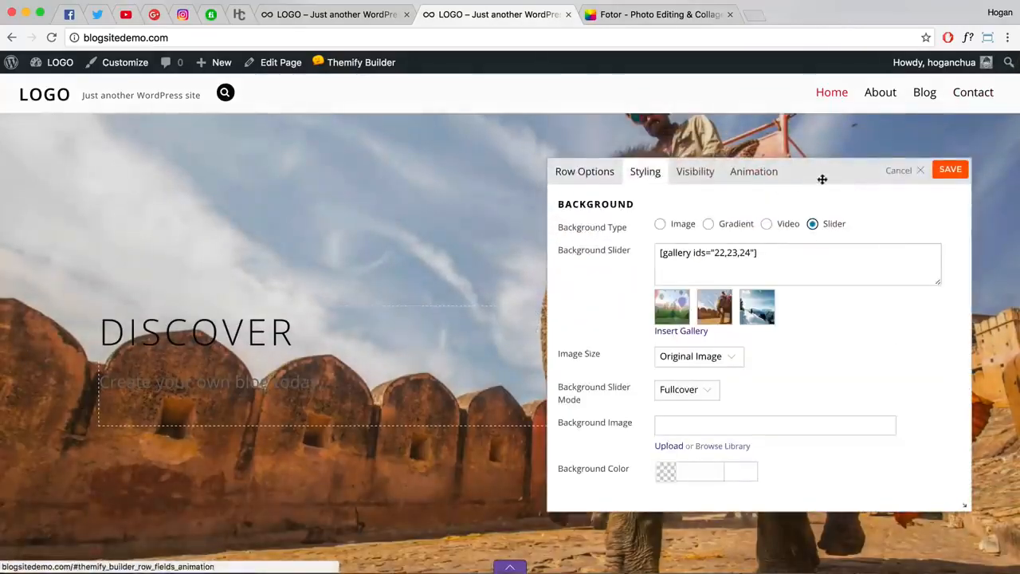
{"action": "left_click_drag", "start_coordinate": [822, 179], "coordinate": [826, 107]}
{"action": "scroll", "coordinate": [747, 259], "scroll_direction": "down", "scroll_amount": 5}
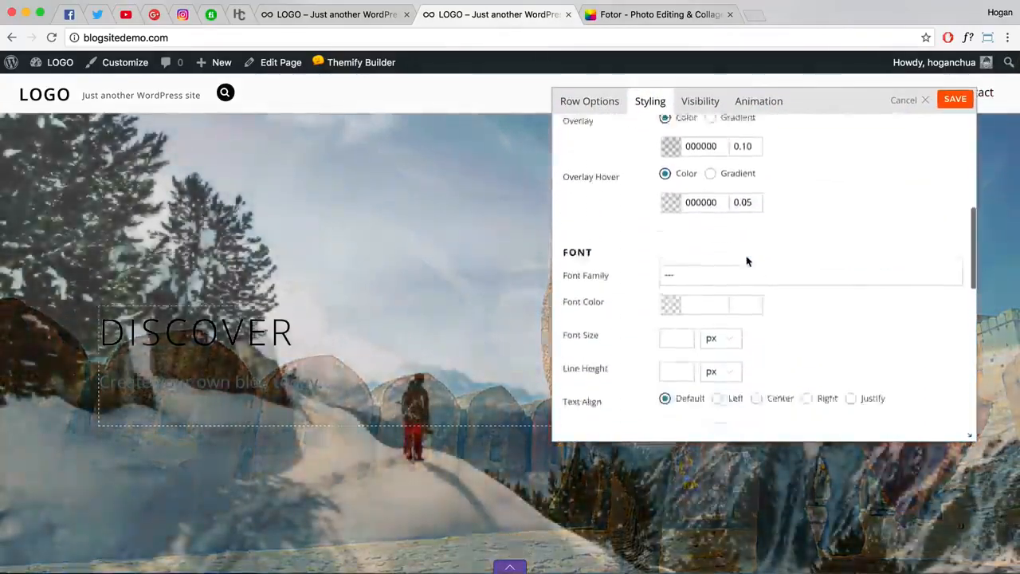
{"action": "scroll", "coordinate": [746, 259], "scroll_direction": "down", "scroll_amount": 2}
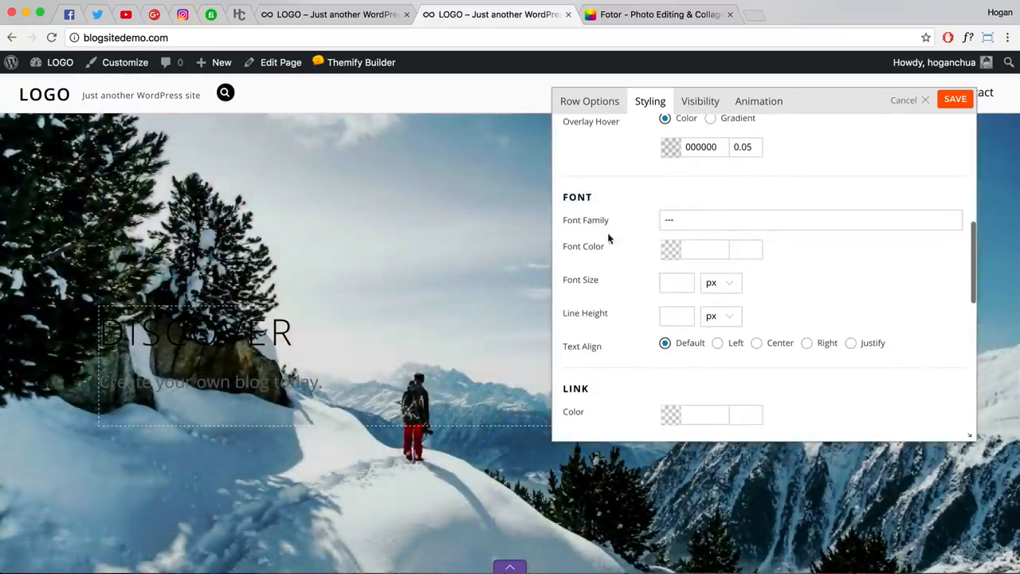
{"action": "left_click", "coordinate": [670, 251]}
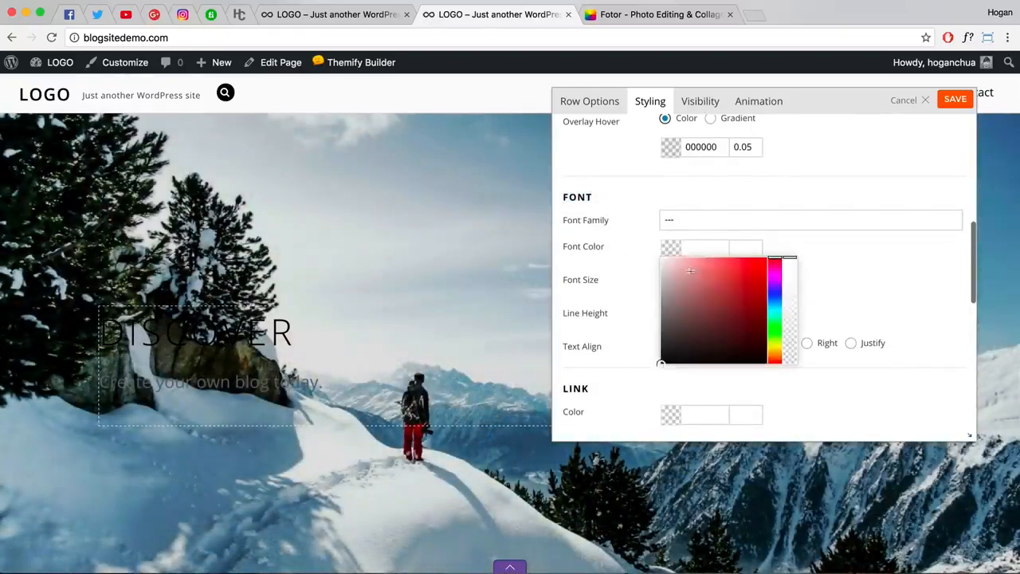
{"action": "left_click", "coordinate": [861, 276]}
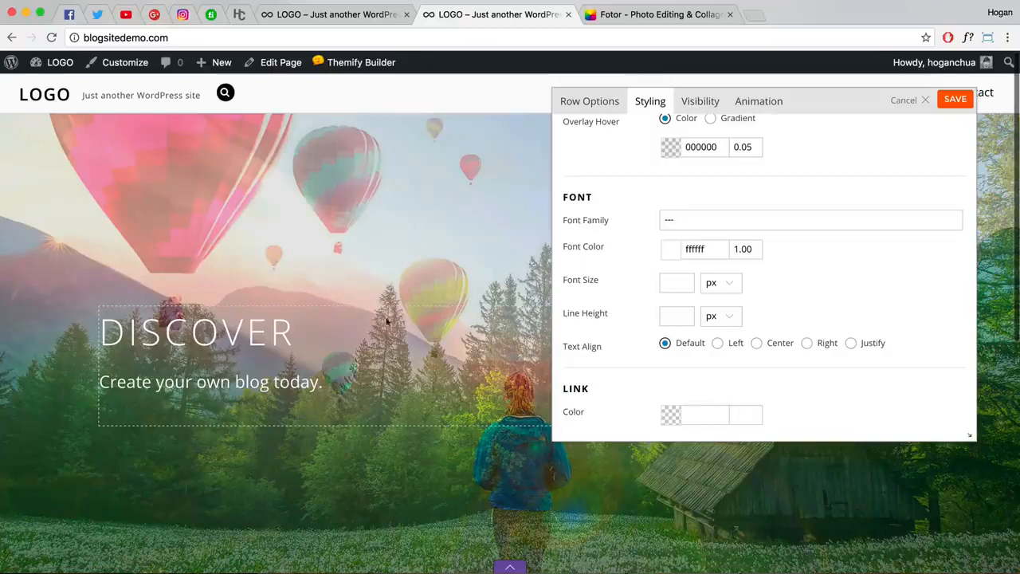
{"action": "left_click", "coordinate": [757, 344]}
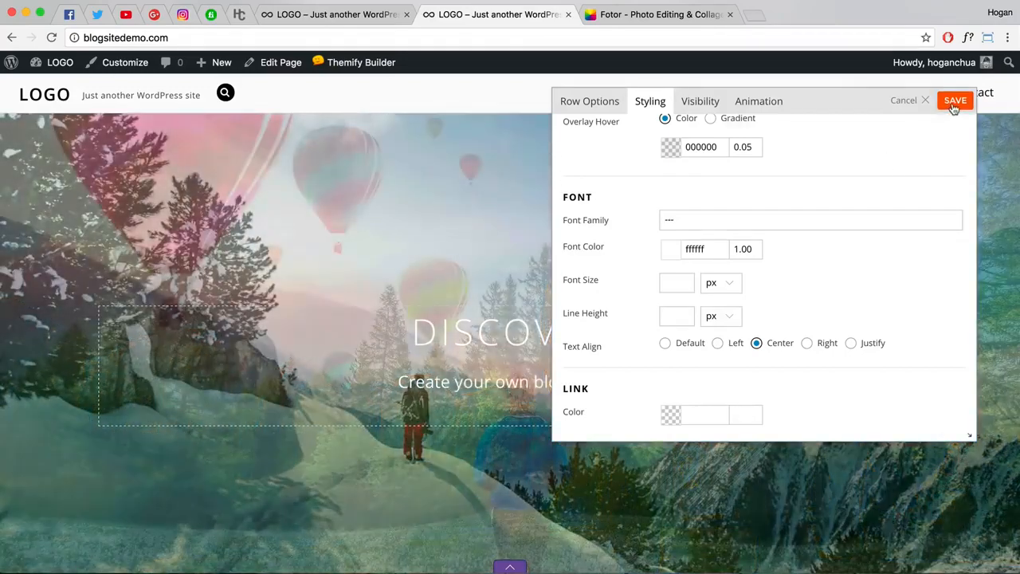
{"action": "left_click", "coordinate": [954, 101]}
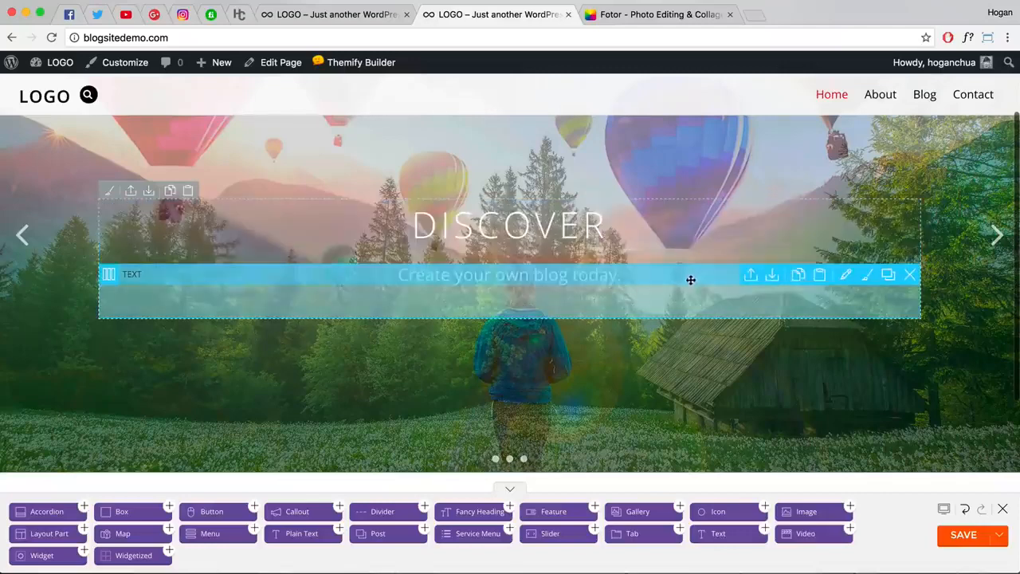
Add an icon module to the slider row showing the Directional angle-double-down arrow
{"action": "left_click_drag", "start_coordinate": [713, 511], "coordinate": [543, 326]}
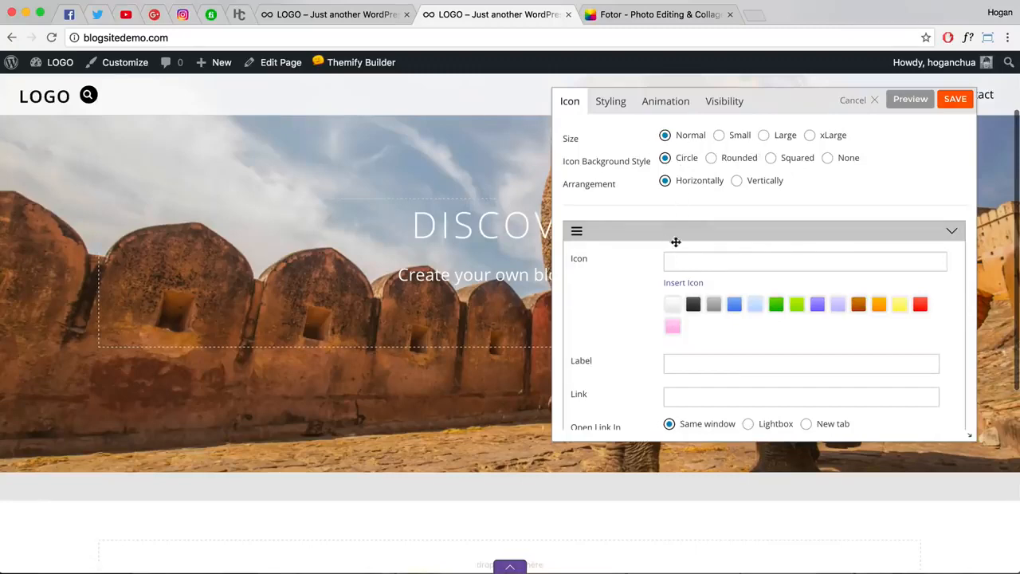
{"action": "left_click", "coordinate": [669, 283]}
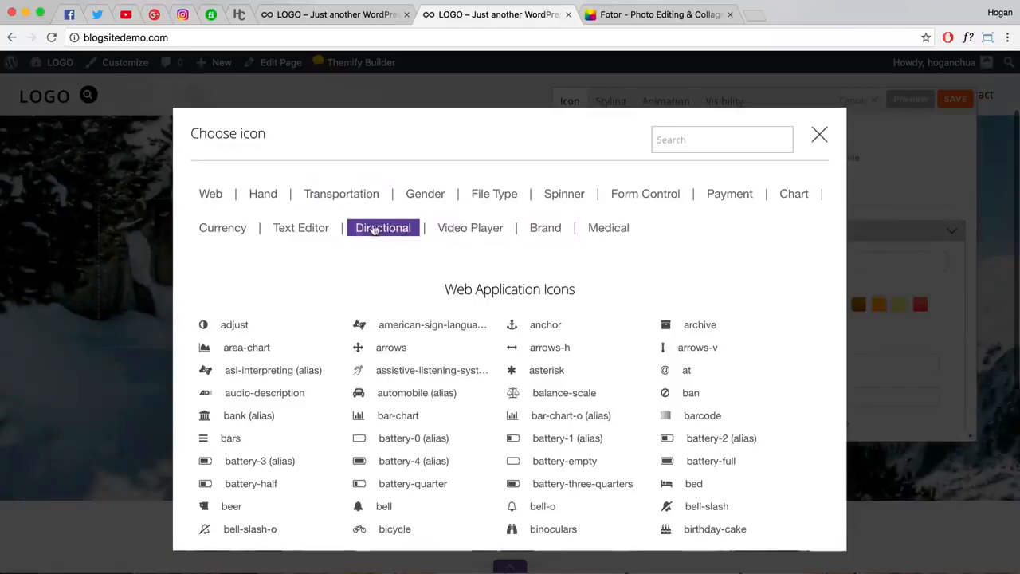
{"action": "left_click", "coordinate": [366, 231]}
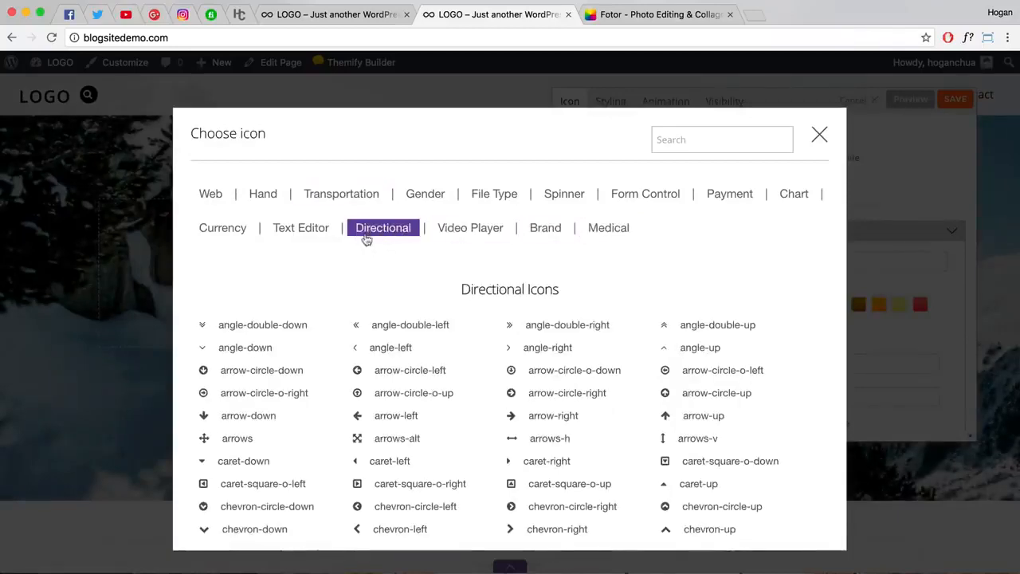
{"action": "left_click", "coordinate": [244, 326]}
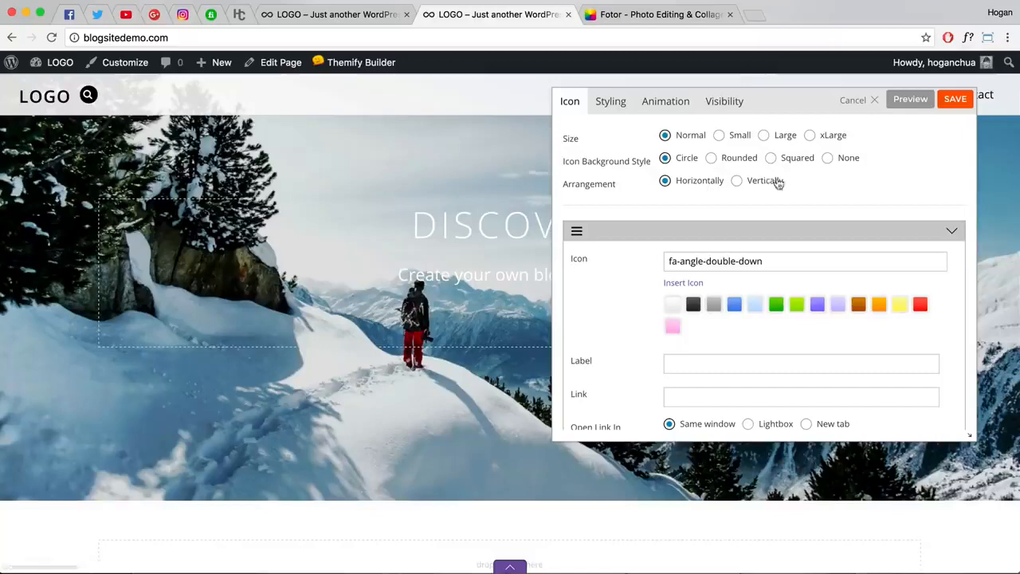
{"action": "left_click", "coordinate": [910, 99]}
{"action": "scroll", "coordinate": [514, 196], "scroll_direction": "down", "scroll_amount": 1}
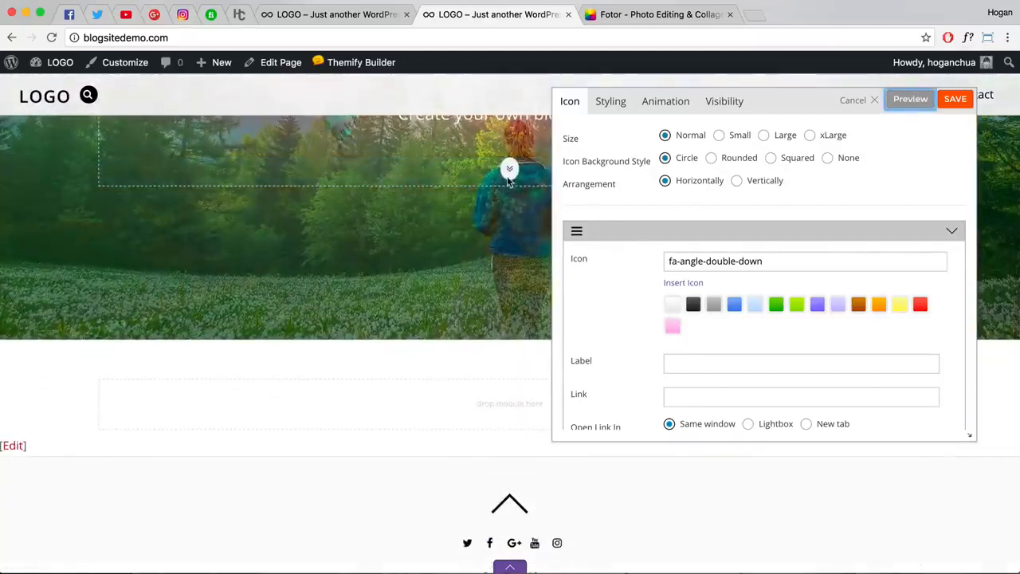
{"action": "scroll", "coordinate": [509, 181], "scroll_direction": "up", "scroll_amount": 3}
Make the arrow icon Large with its link pointed at #row2
{"action": "left_click", "coordinate": [763, 137]}
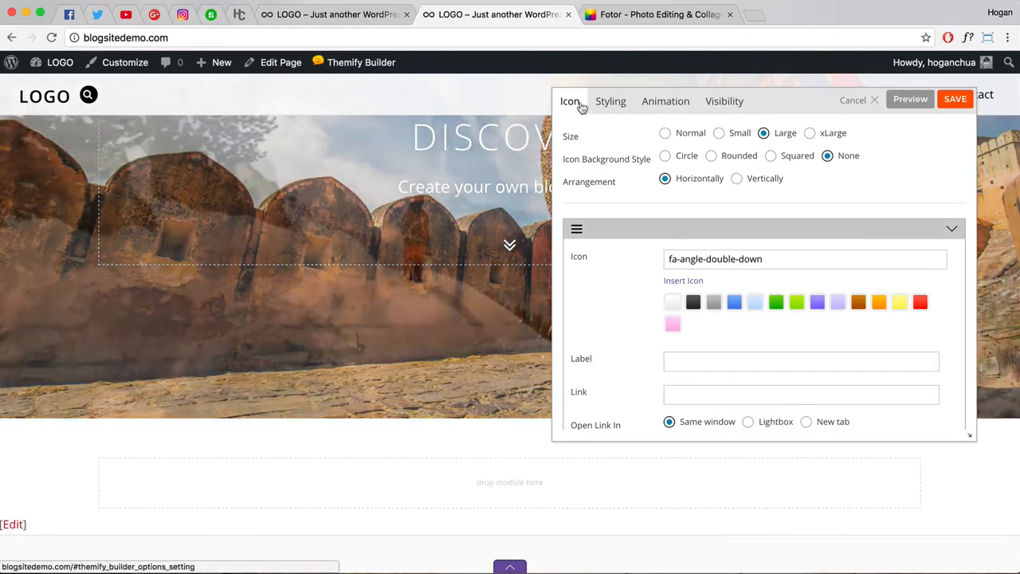
{"action": "scroll", "coordinate": [593, 326], "scroll_direction": "down", "scroll_amount": 2}
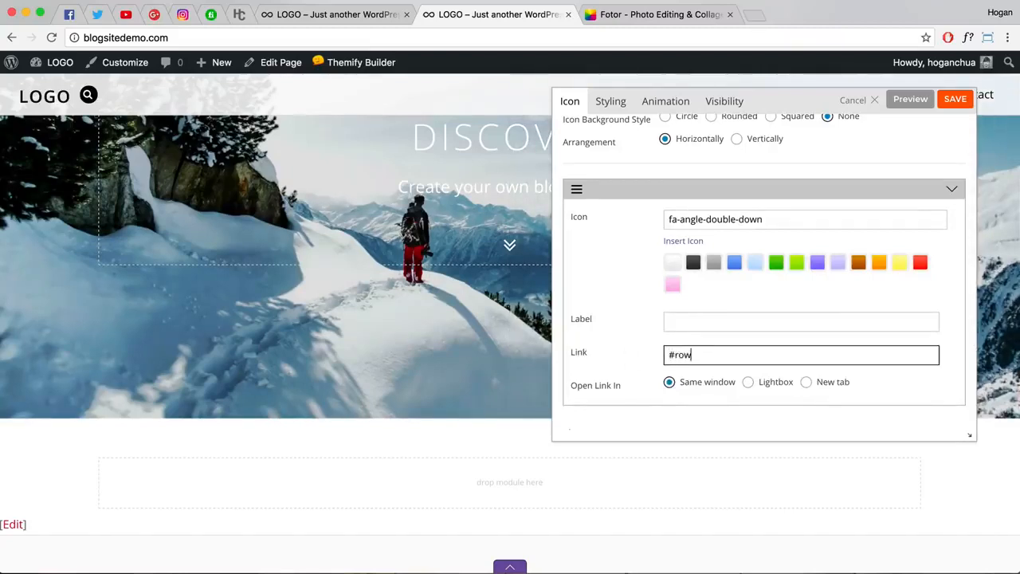
{"action": "type", "text": "2"}
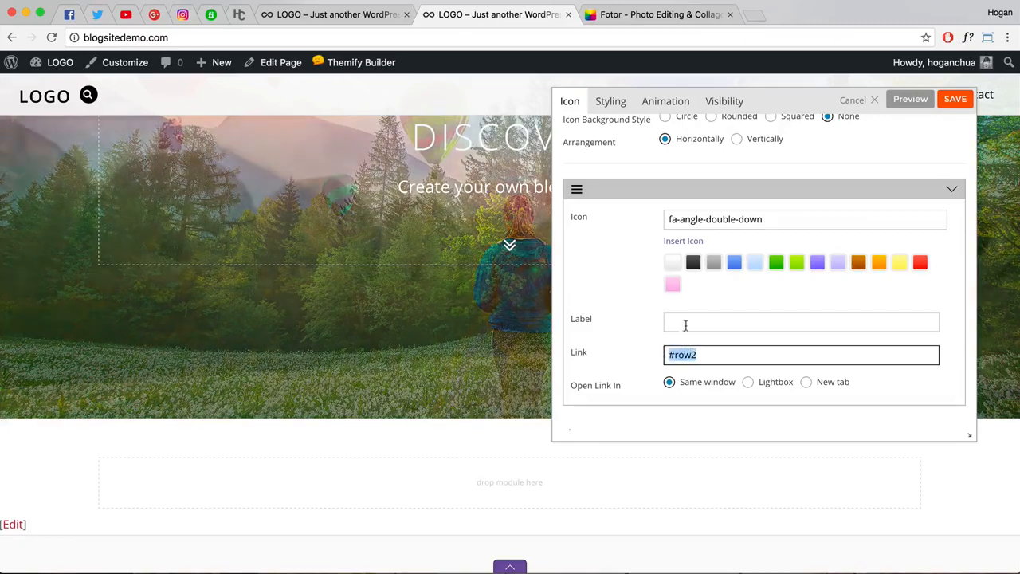
{"action": "scroll", "coordinate": [678, 334], "scroll_direction": "up", "scroll_amount": 1}
Colour the down-arrow icon white (ffffff)
{"action": "left_click", "coordinate": [609, 104]}
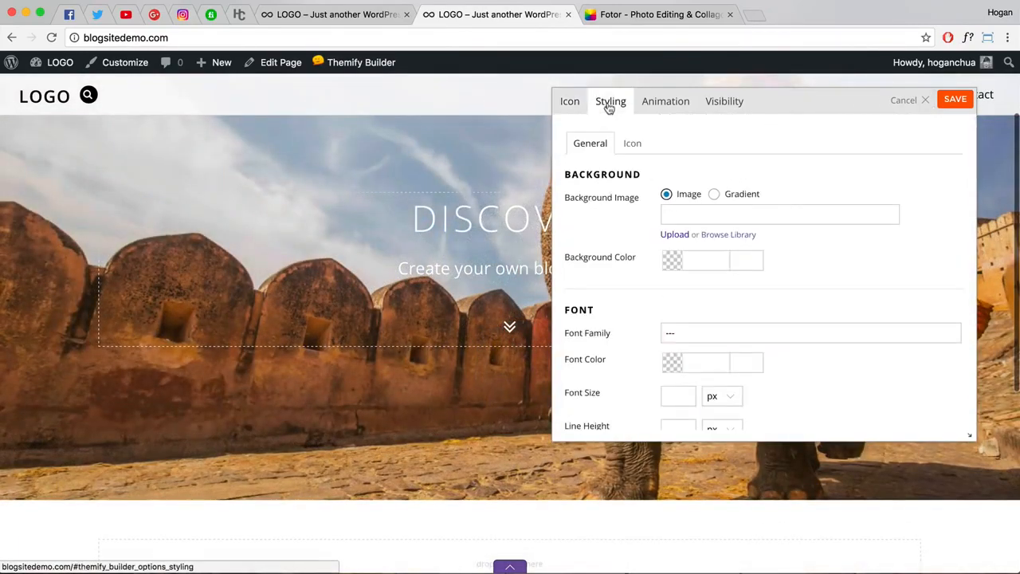
{"action": "left_click", "coordinate": [629, 147]}
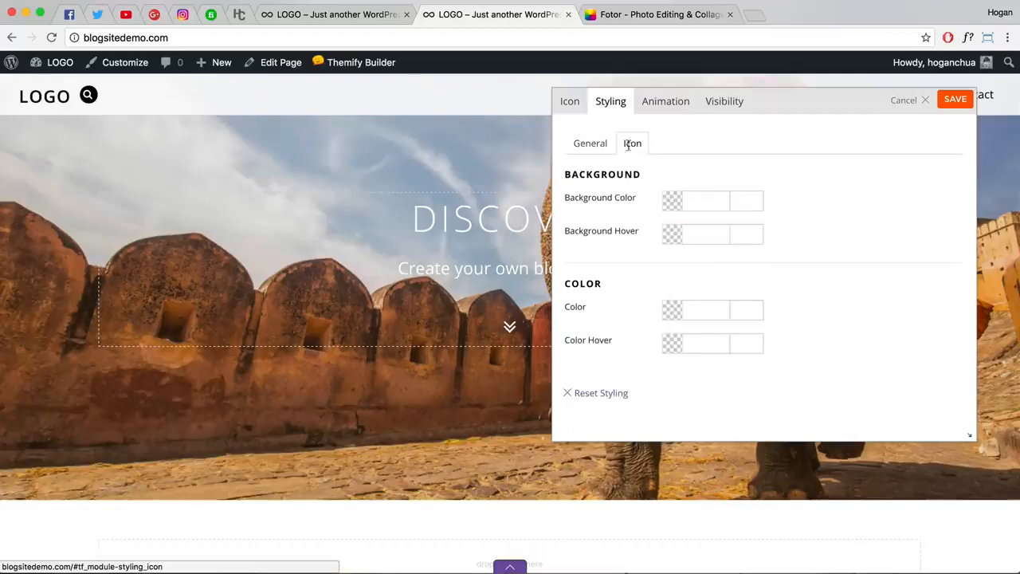
{"action": "left_click", "coordinate": [672, 310]}
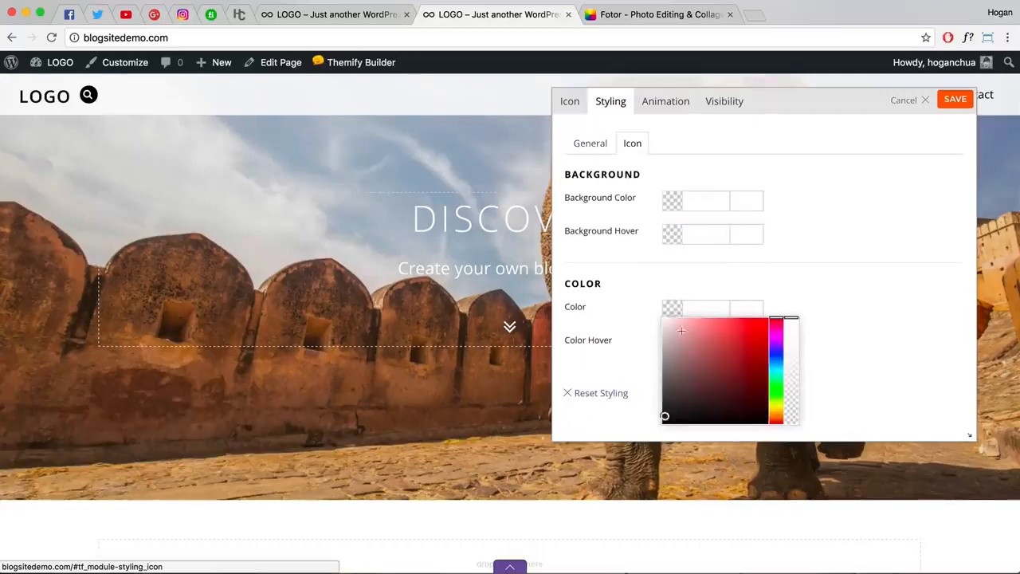
{"action": "left_click", "coordinate": [768, 275]}
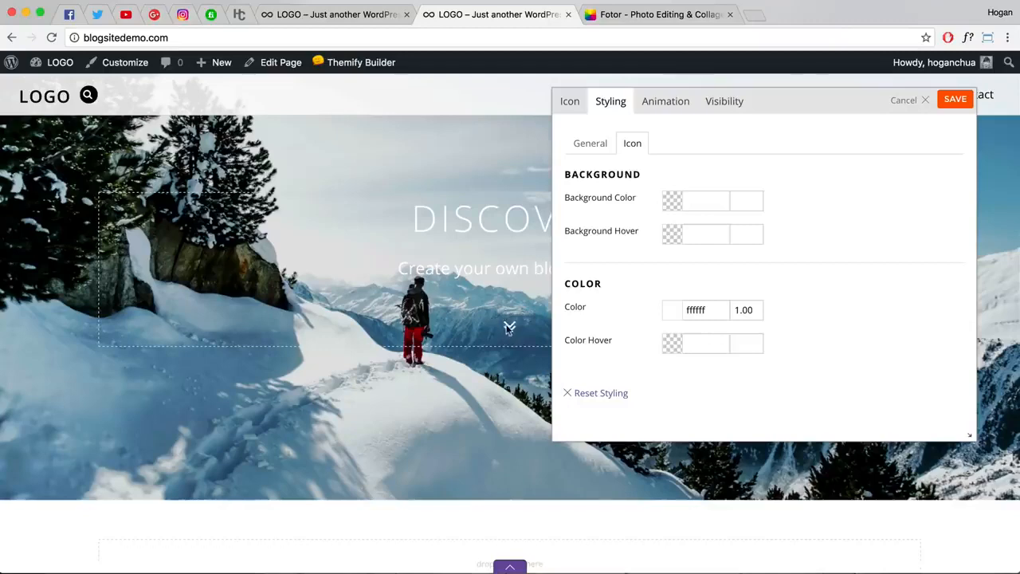
Give the icon a fadeIn appearance with a 2-second delay and save the module
{"action": "left_click", "coordinate": [662, 105]}
{"action": "left_click", "coordinate": [724, 160]}
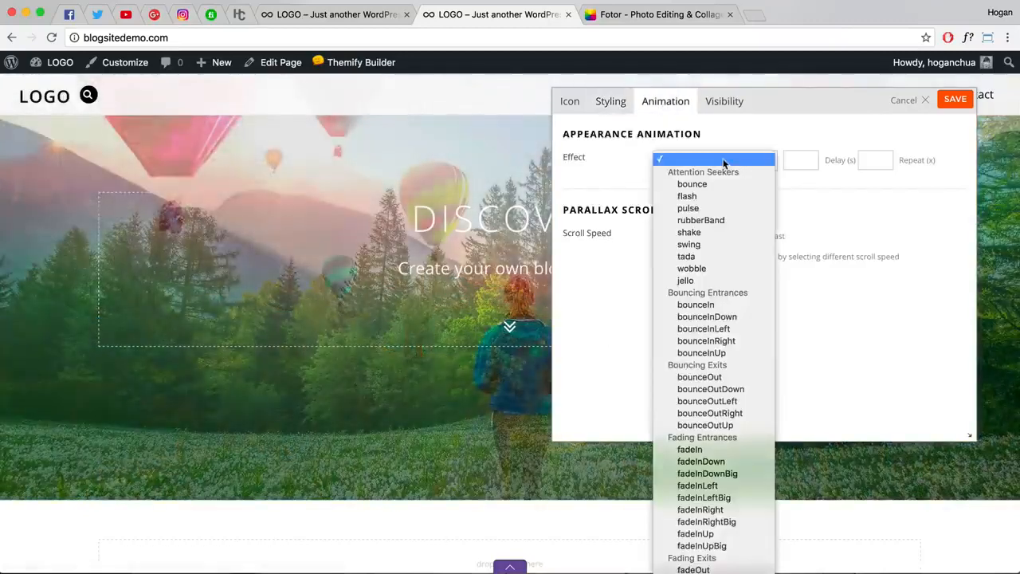
{"action": "left_click", "coordinate": [690, 450]}
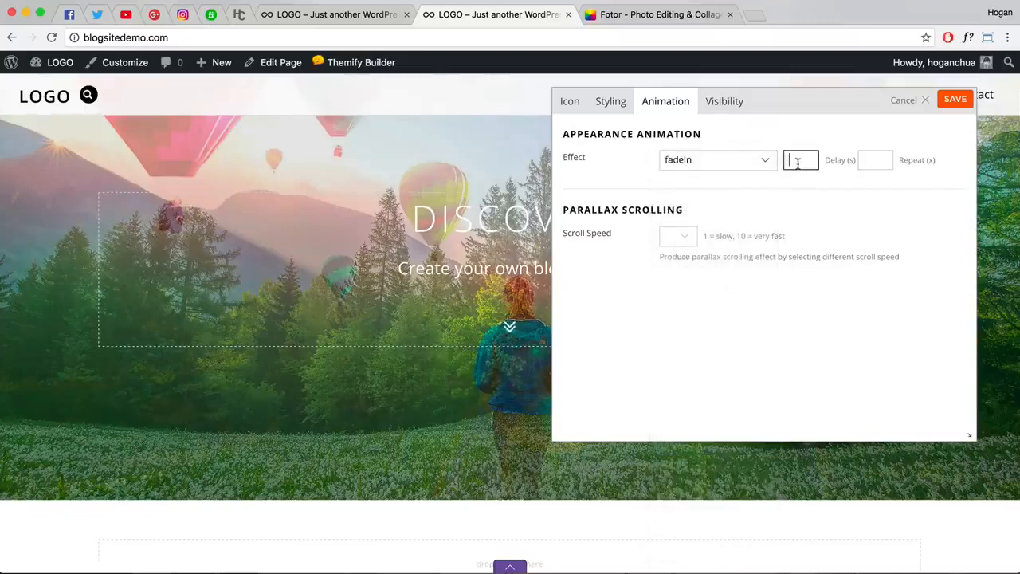
{"action": "left_click", "coordinate": [809, 131]}
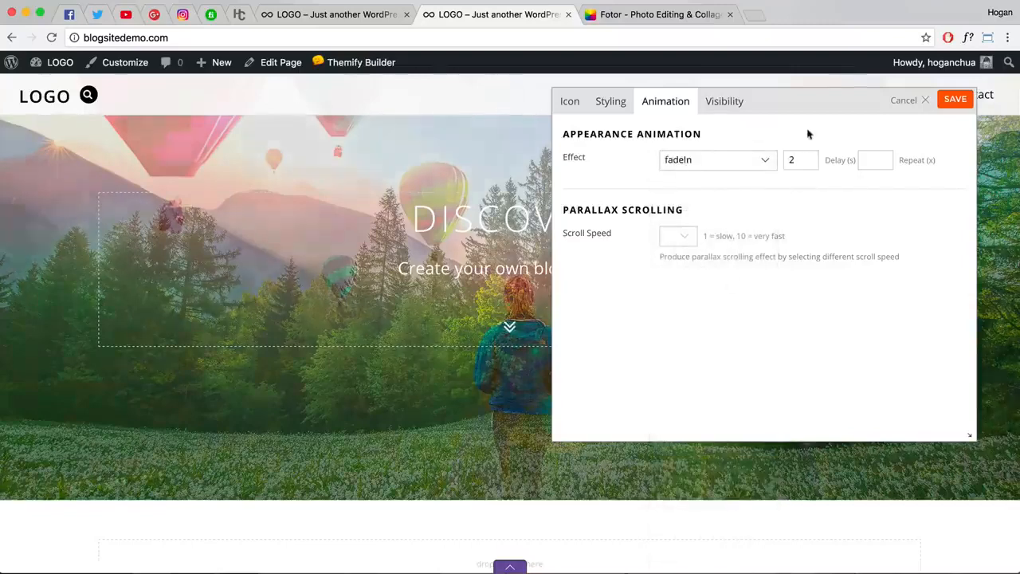
{"action": "left_click", "coordinate": [954, 101]}
{"action": "scroll", "coordinate": [904, 239], "scroll_direction": "down", "scroll_amount": 3}
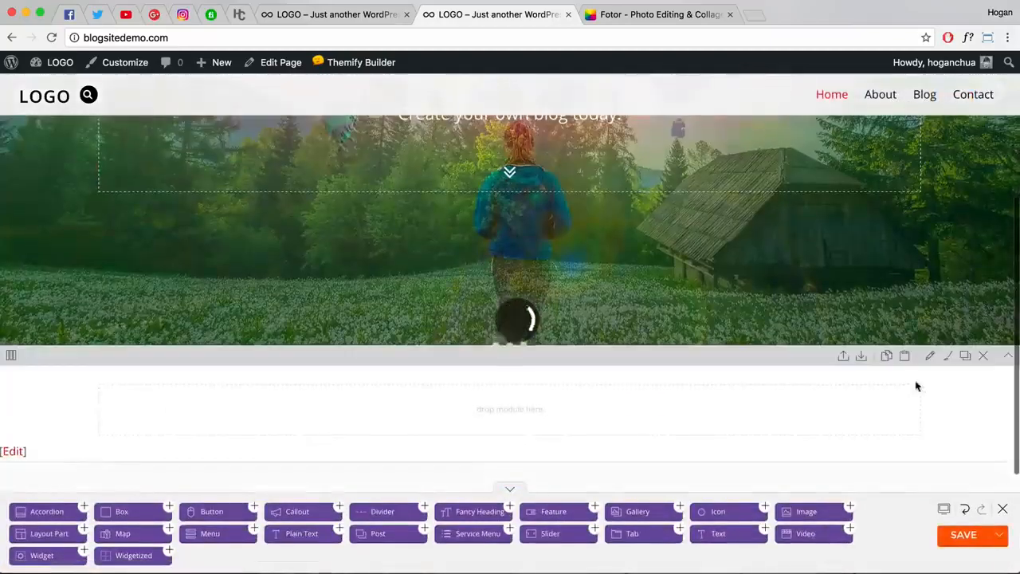
Exit the builder back to the saved page and launch the site Customizer
{"action": "scroll", "coordinate": [915, 388], "scroll_direction": "up", "scroll_amount": 1}
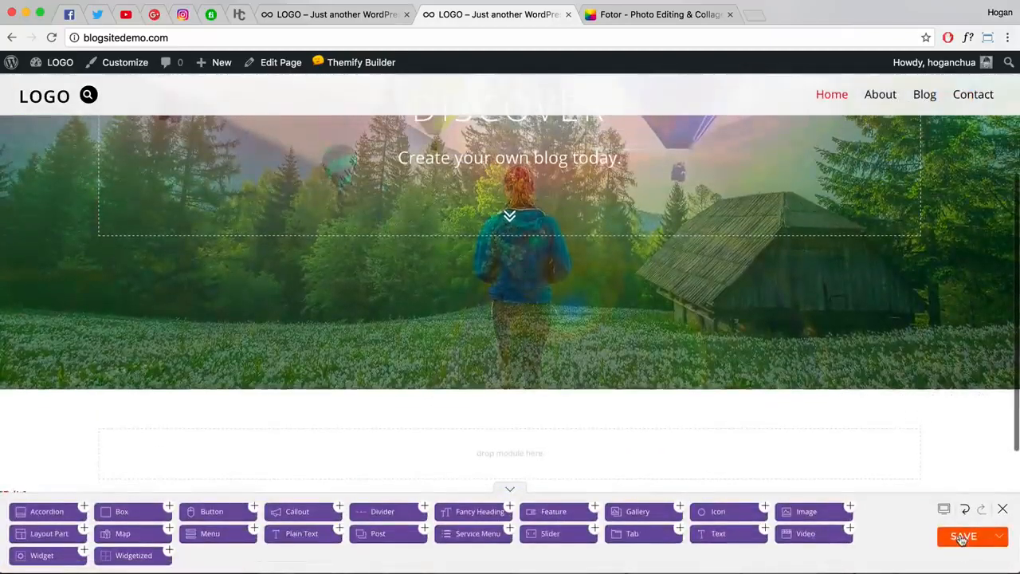
{"action": "scroll", "coordinate": [912, 494], "scroll_direction": "up", "scroll_amount": 3}
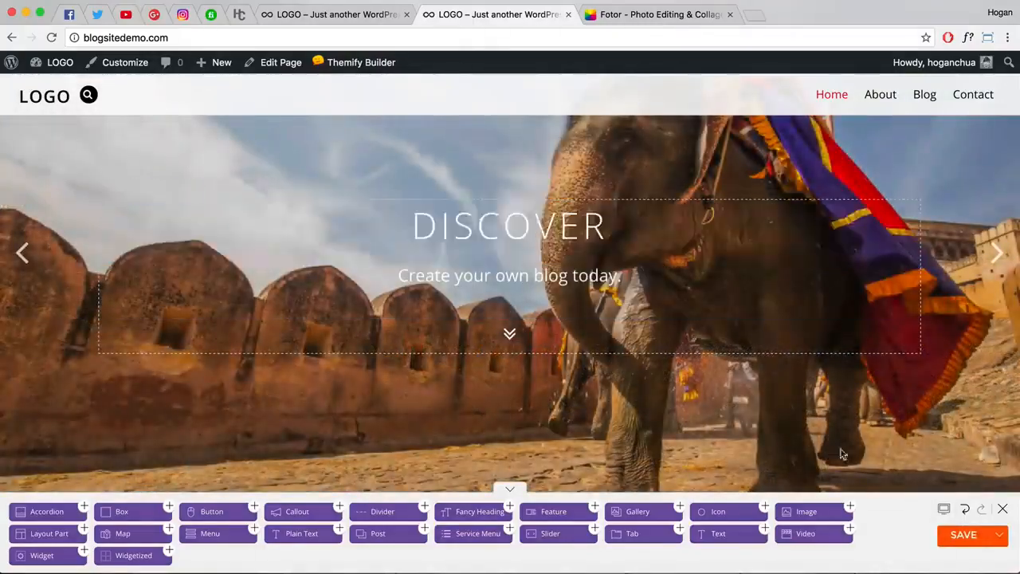
{"action": "left_click", "coordinate": [1002, 507]}
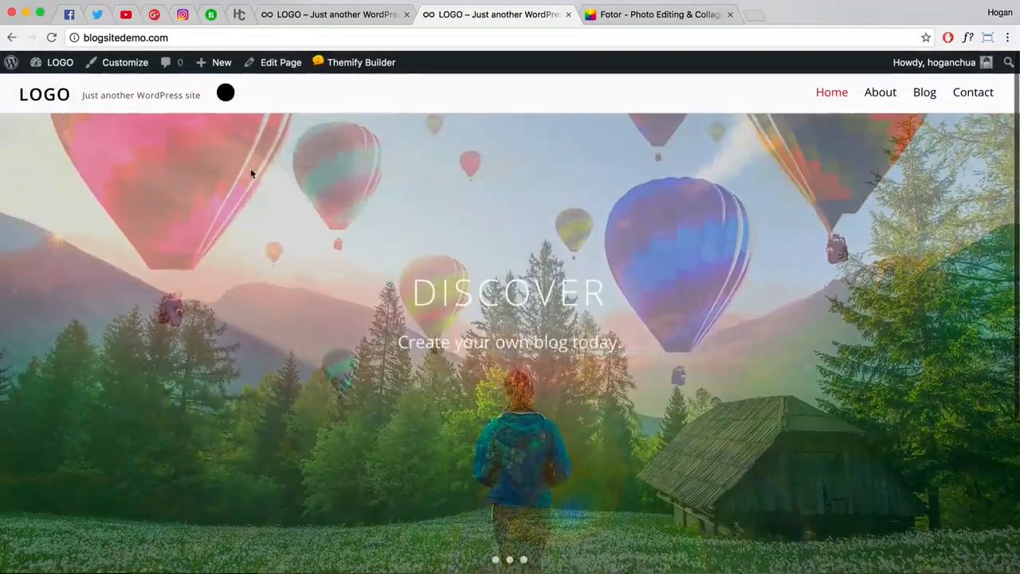
{"action": "left_click", "coordinate": [127, 69]}
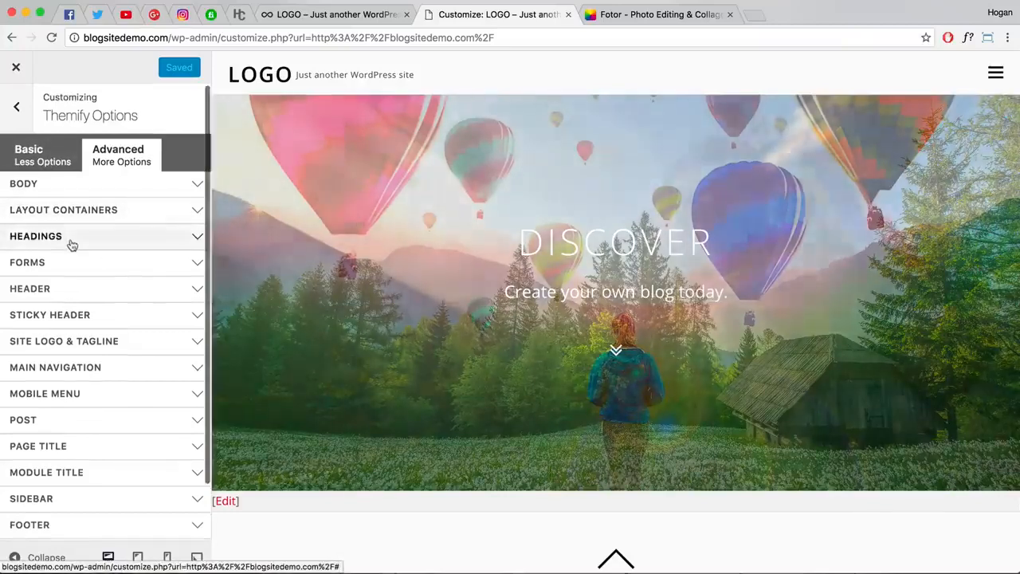
Set the Heading 1 font size to 80 px under Advanced > Headings
{"action": "left_click", "coordinate": [70, 240]}
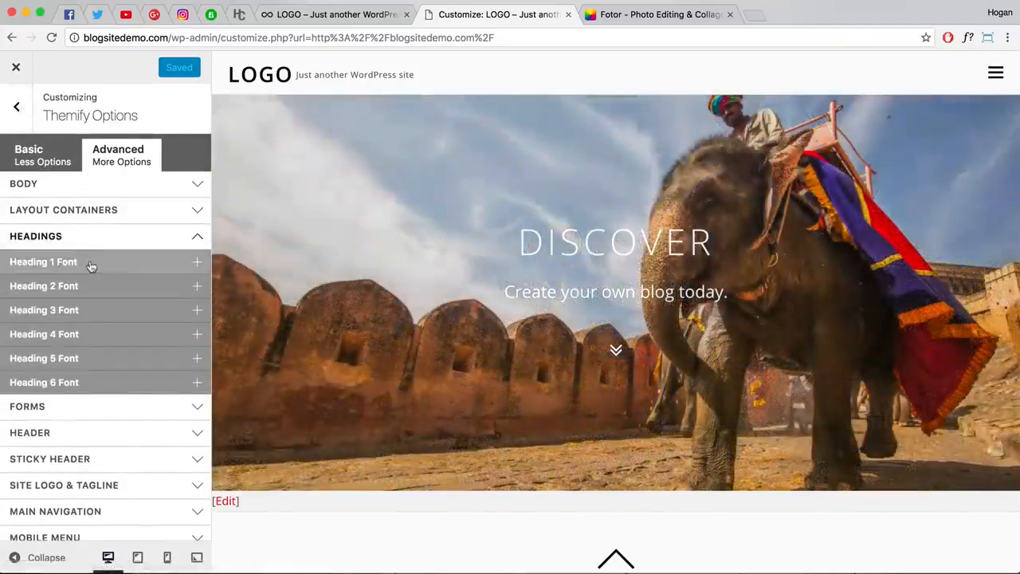
{"action": "left_click", "coordinate": [89, 265]}
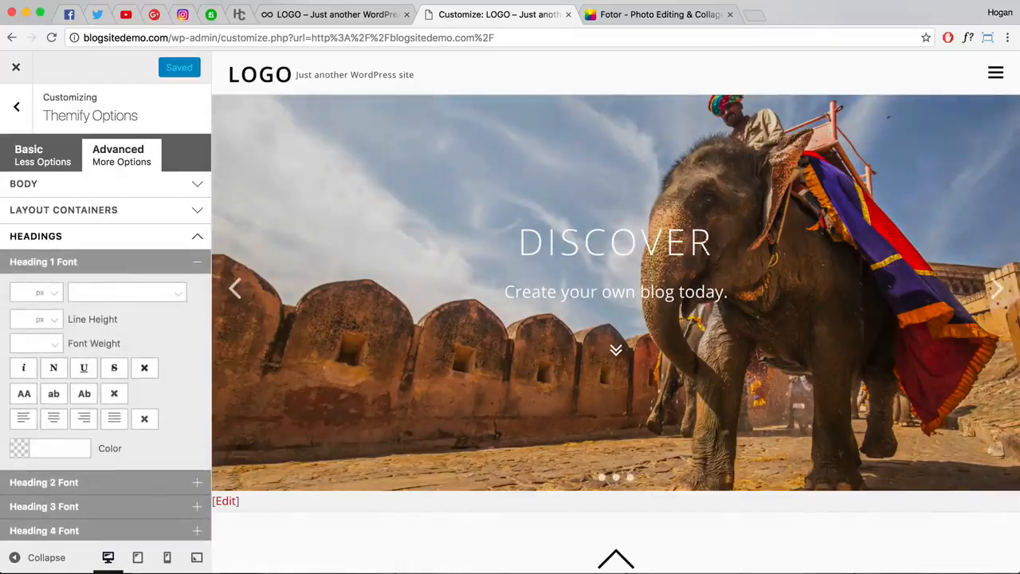
{"action": "left_click_drag", "start_coordinate": [716, 241], "coordinate": [506, 243]}
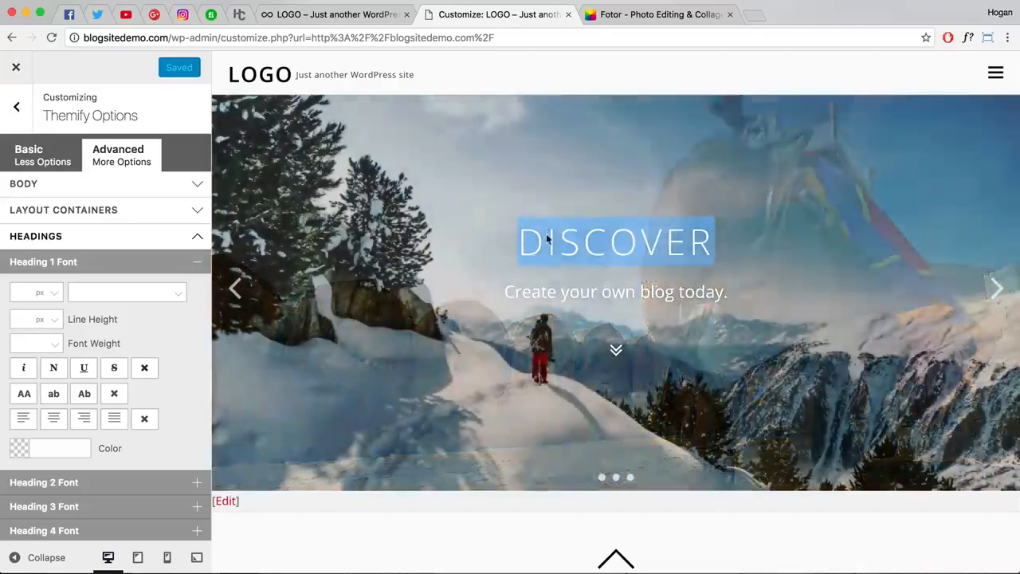
{"action": "right_click", "coordinate": [548, 234]}
{"action": "left_click", "coordinate": [583, 335]}
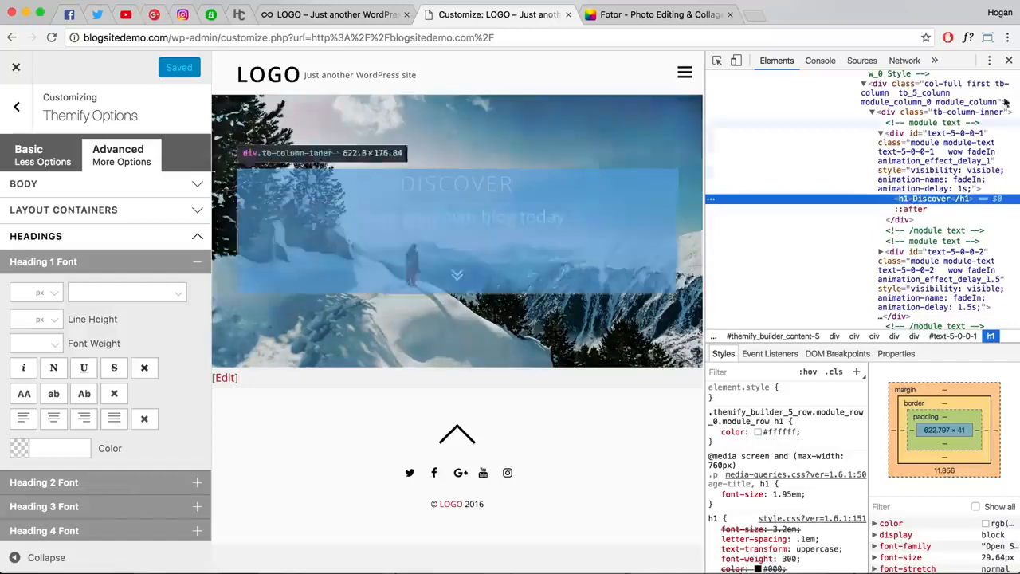
{"action": "left_click", "coordinate": [1009, 61]}
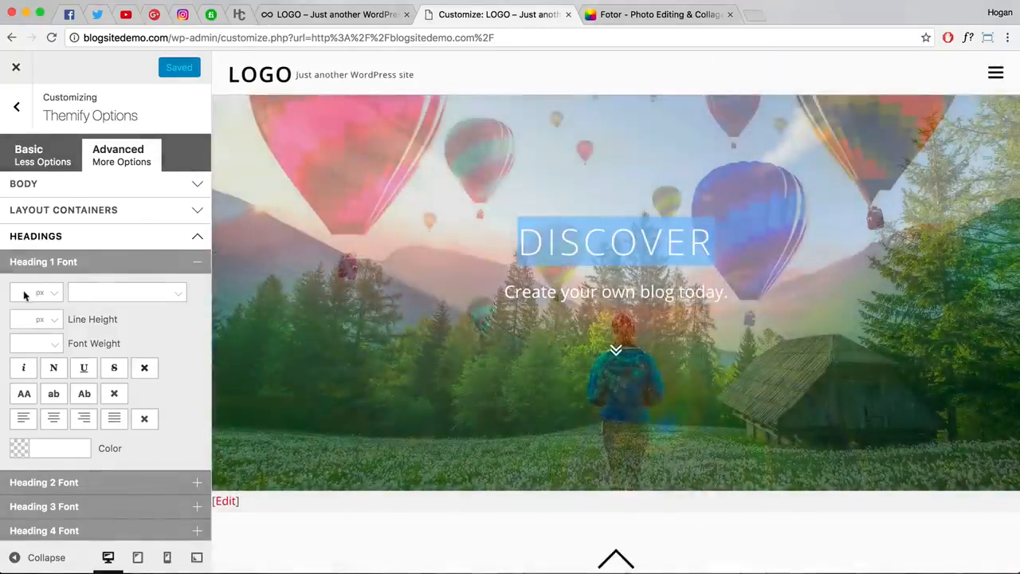
{"action": "type", "text": "80"}
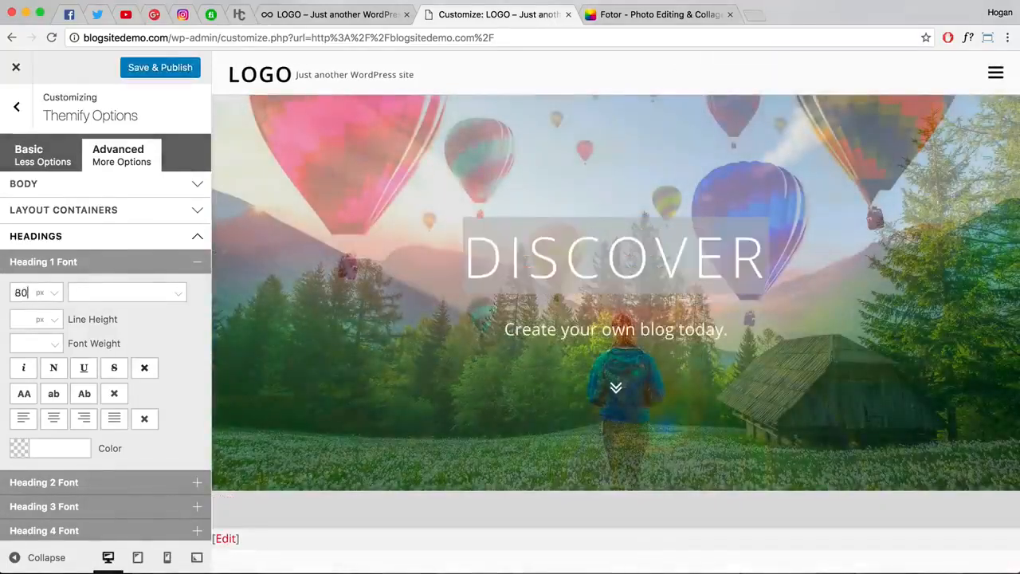
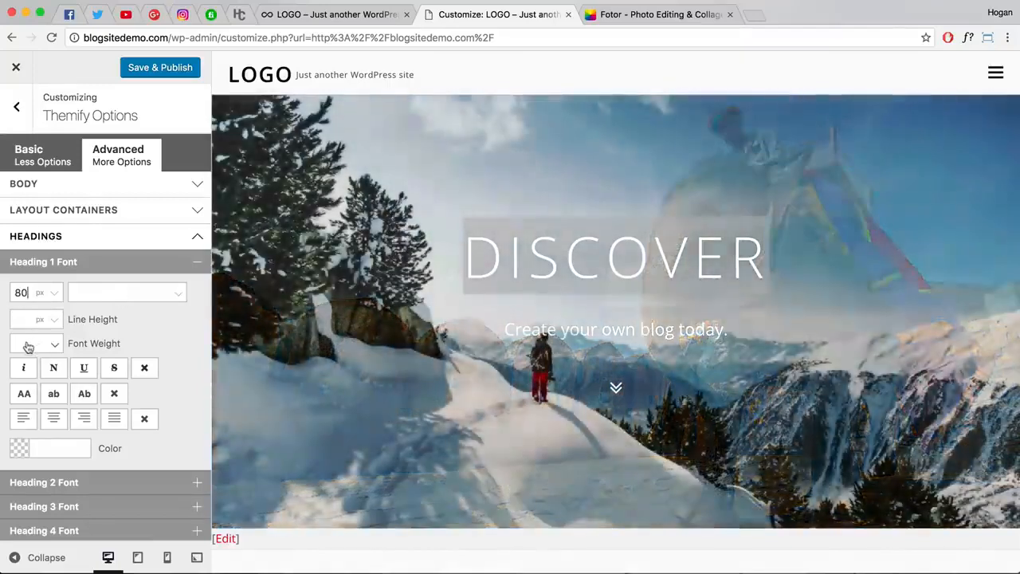
Set the Heading 1 font weight to 600, after briefly trying bold, and Save & Publish
{"action": "left_click", "coordinate": [29, 344]}
{"action": "left_click", "coordinate": [42, 423]}
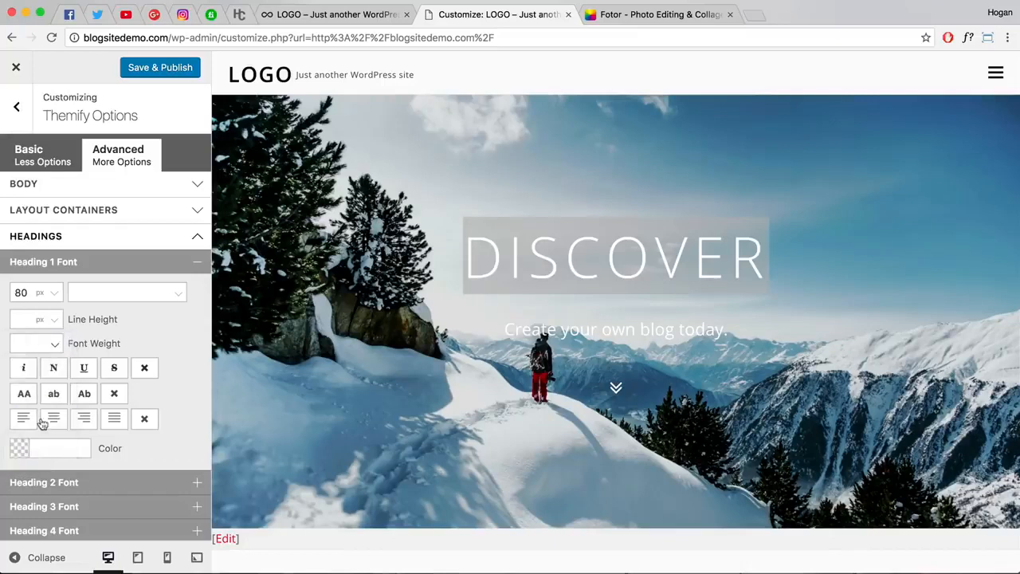
{"action": "left_click", "coordinate": [44, 348]}
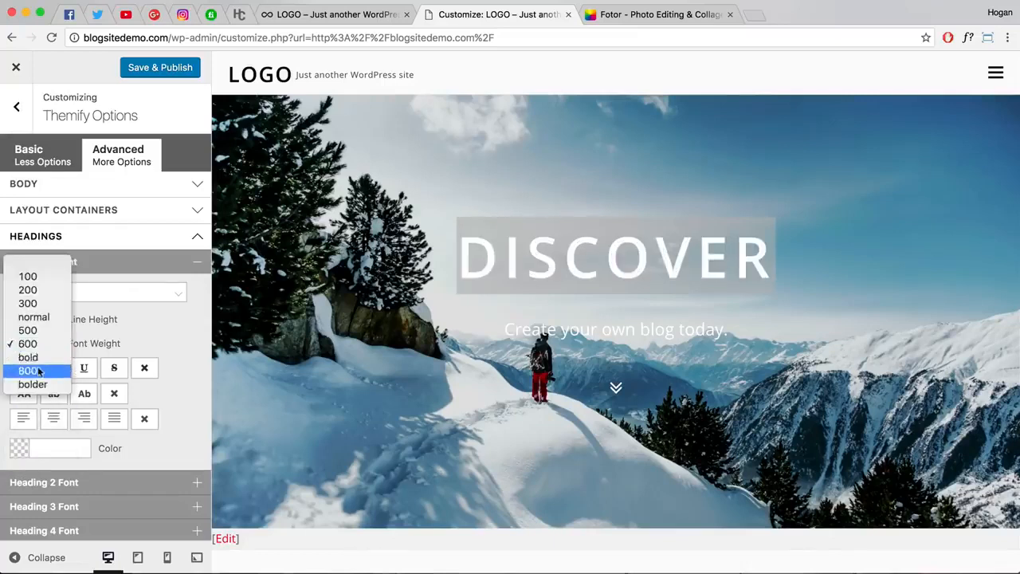
{"action": "left_click", "coordinate": [40, 359]}
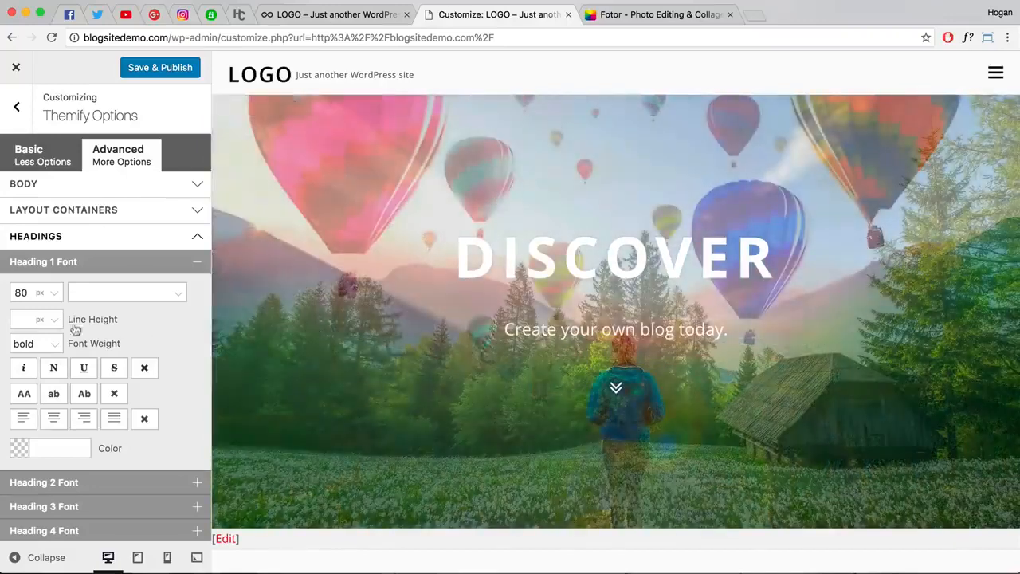
{"action": "left_click", "coordinate": [42, 347]}
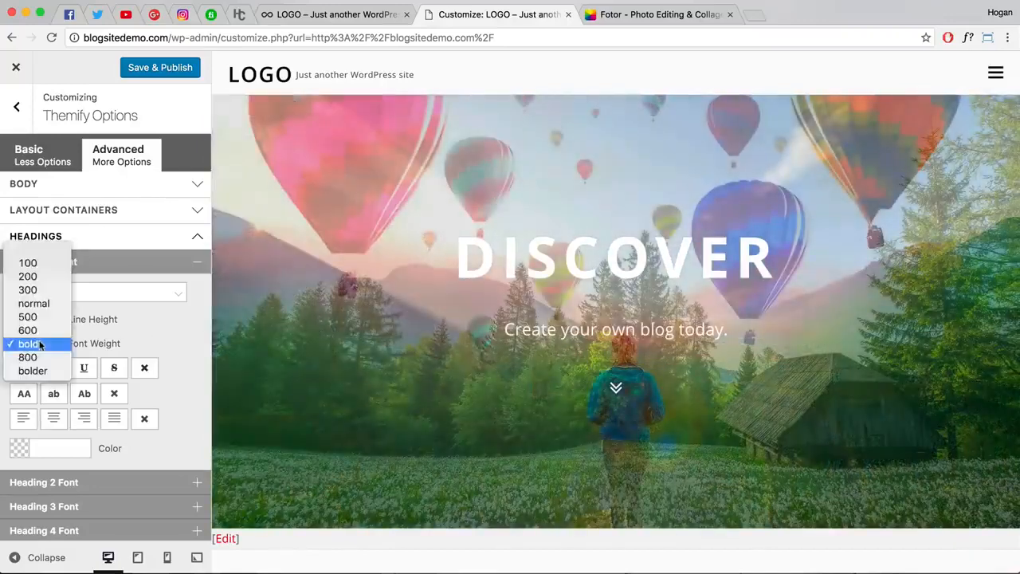
{"action": "left_click", "coordinate": [32, 330]}
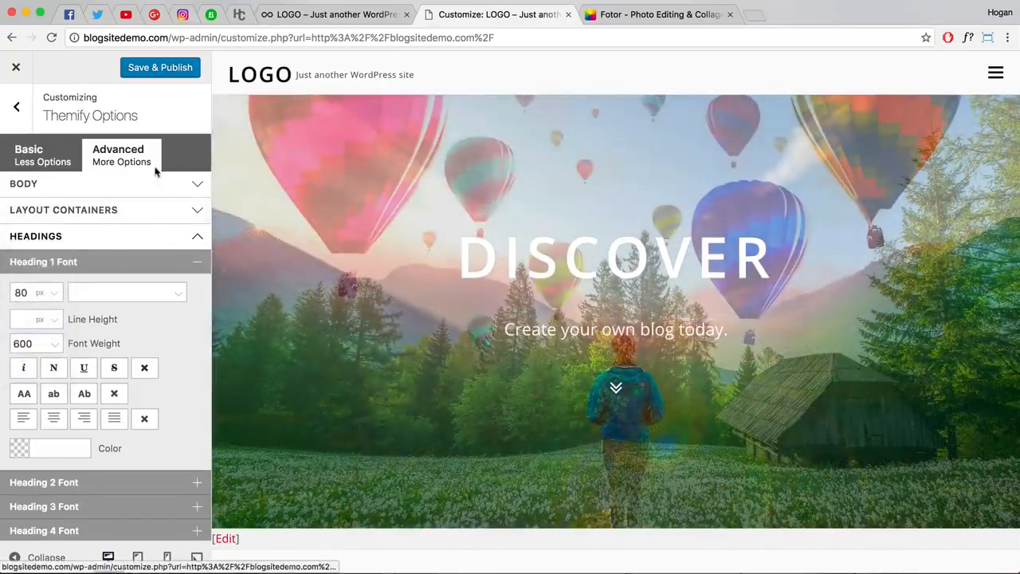
{"action": "left_click", "coordinate": [157, 67]}
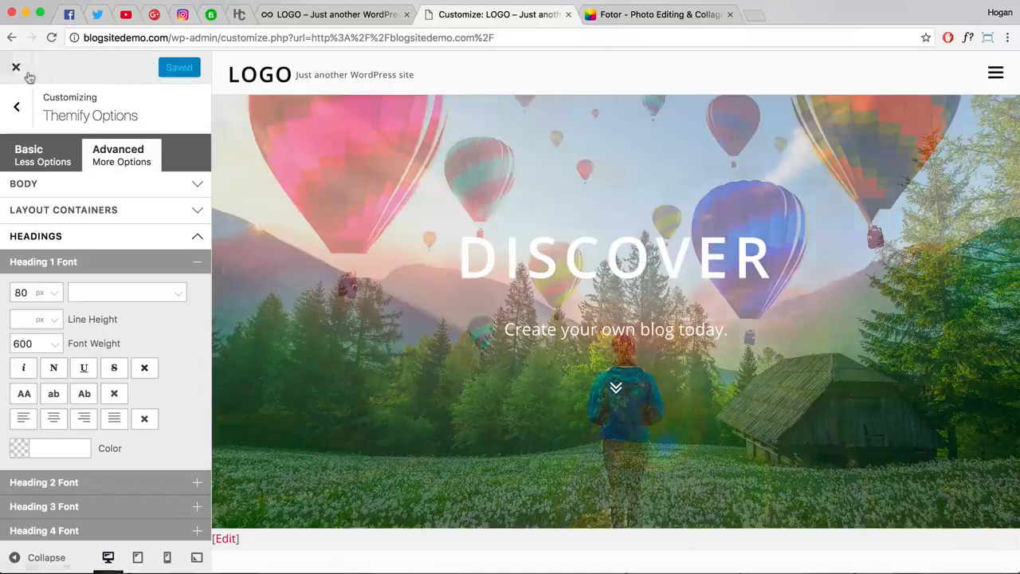
Close the Customizer and turn on Themify Builder for the homepage
{"action": "left_click", "coordinate": [16, 67]}
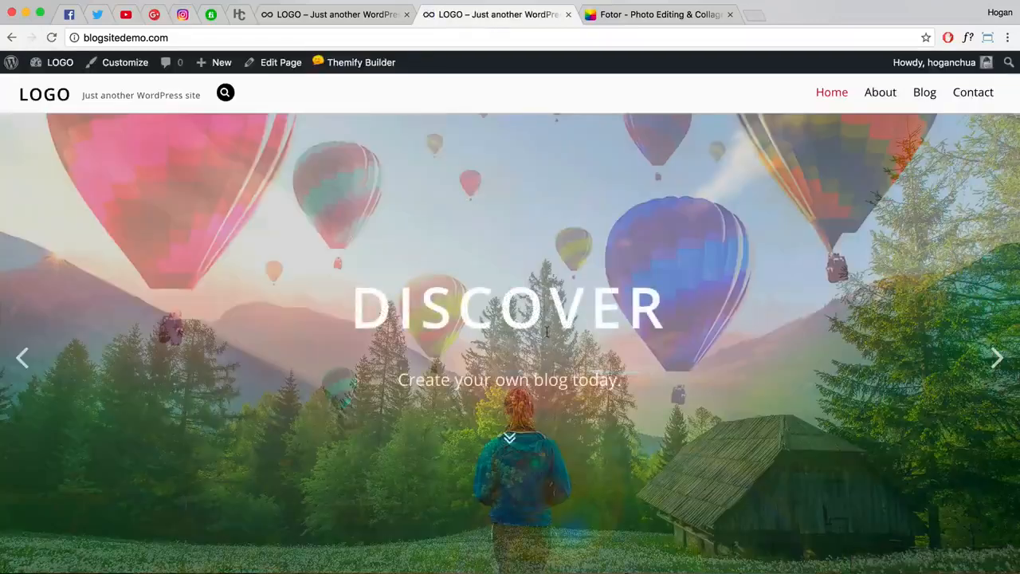
{"action": "scroll", "coordinate": [547, 333], "scroll_direction": "down", "scroll_amount": 2}
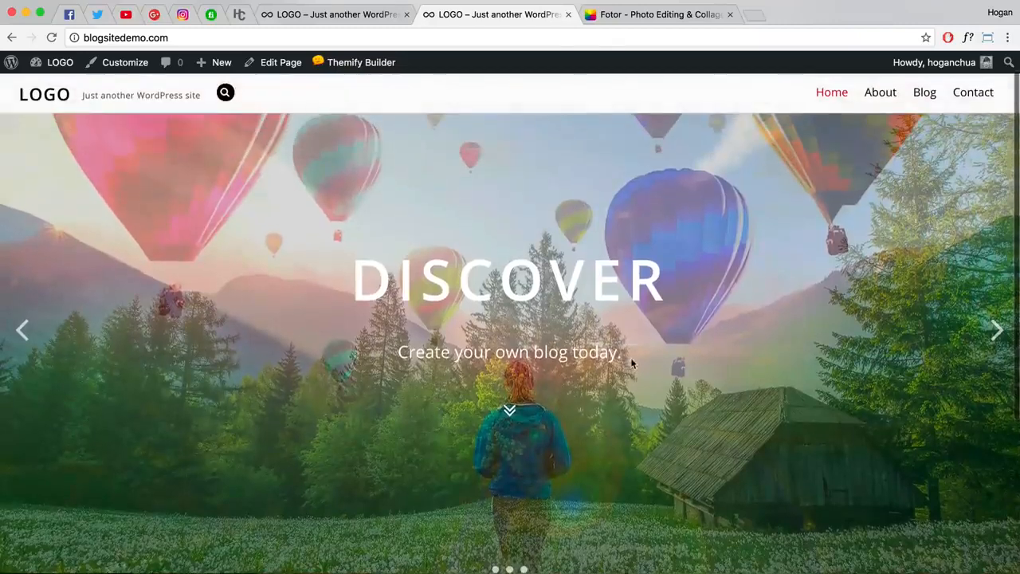
{"action": "left_click_drag", "start_coordinate": [631, 363], "coordinate": [395, 357]}
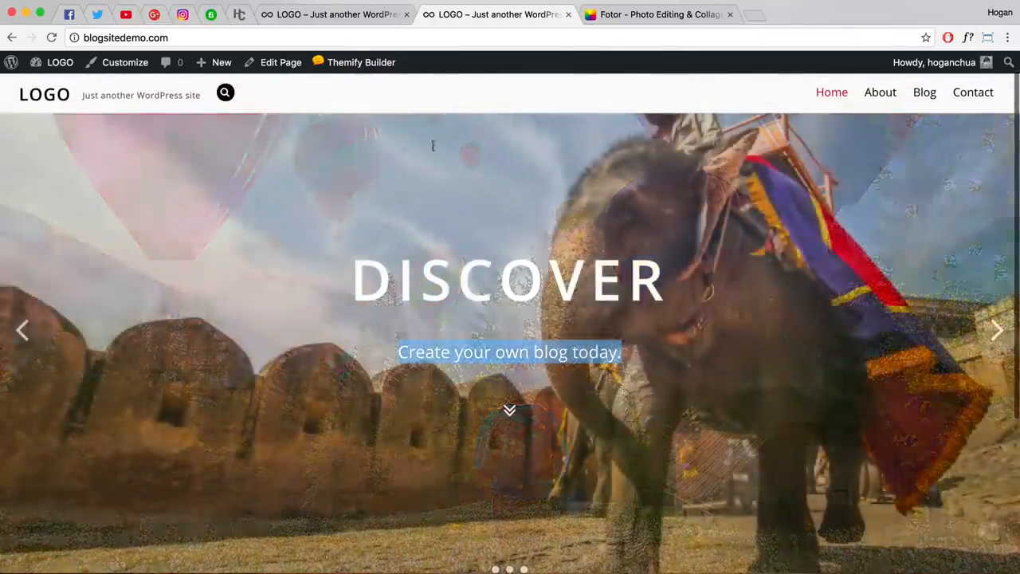
{"action": "mouse_move", "coordinate": [361, 62]}
{"action": "left_click", "coordinate": [346, 86]}
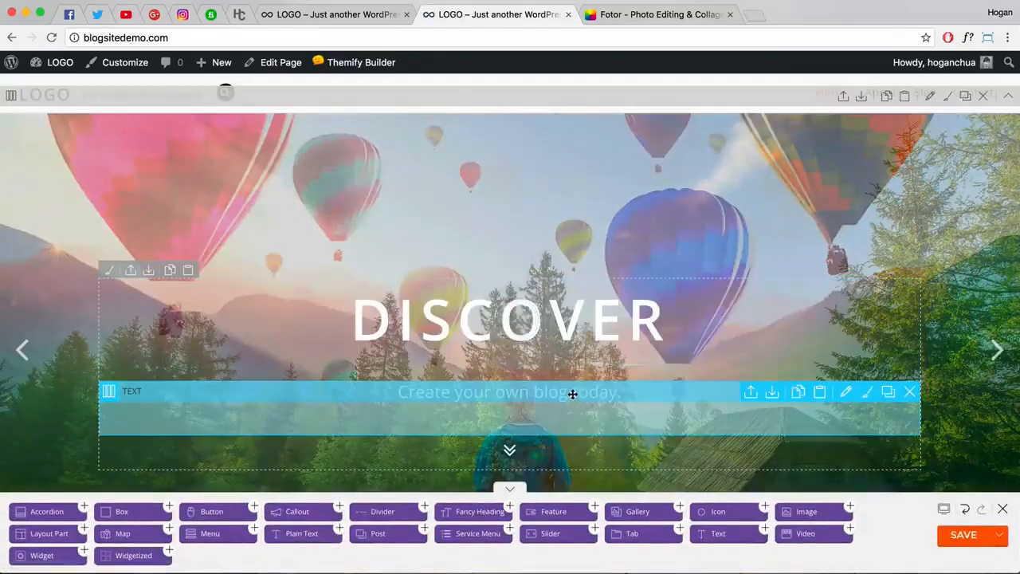
Give the 'Create your own blog today.' text module a -2% top margin and save it
{"action": "double_click", "coordinate": [572, 393]}
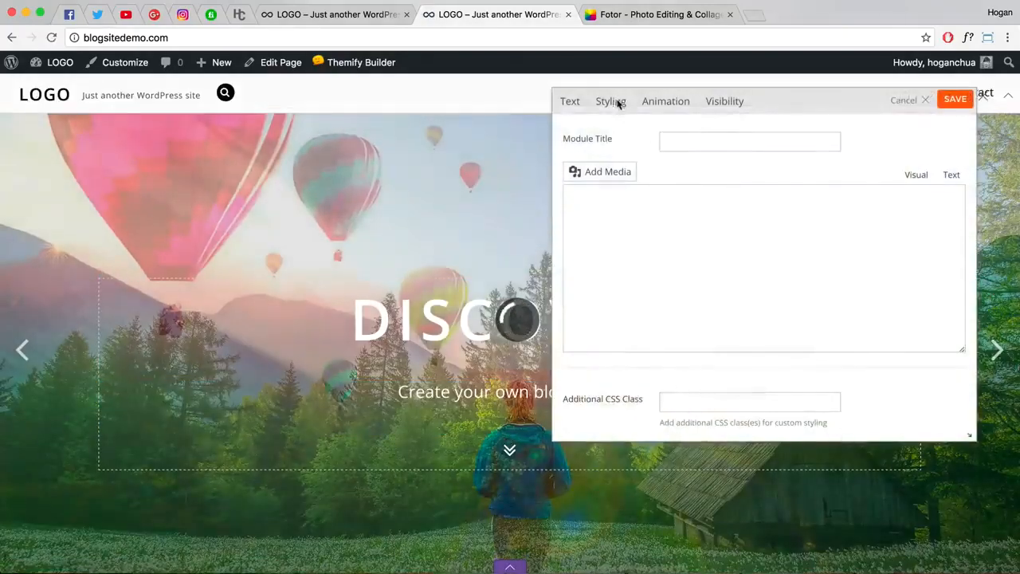
{"action": "left_click", "coordinate": [610, 101]}
{"action": "scroll", "coordinate": [707, 266], "scroll_direction": "down", "scroll_amount": 10}
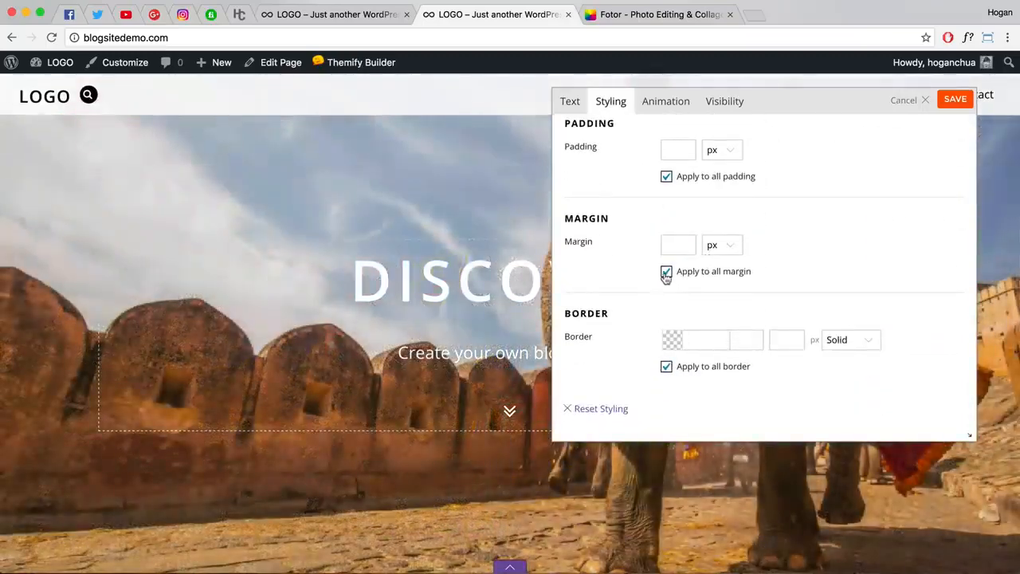
{"action": "left_click", "coordinate": [666, 273]}
{"action": "left_click", "coordinate": [675, 246]}
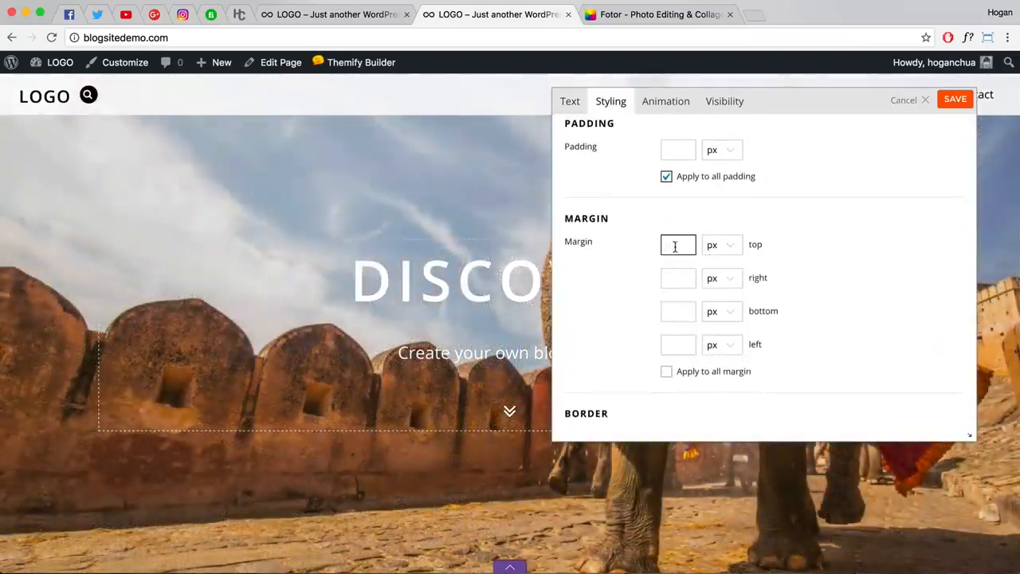
{"action": "left_click", "coordinate": [721, 247]}
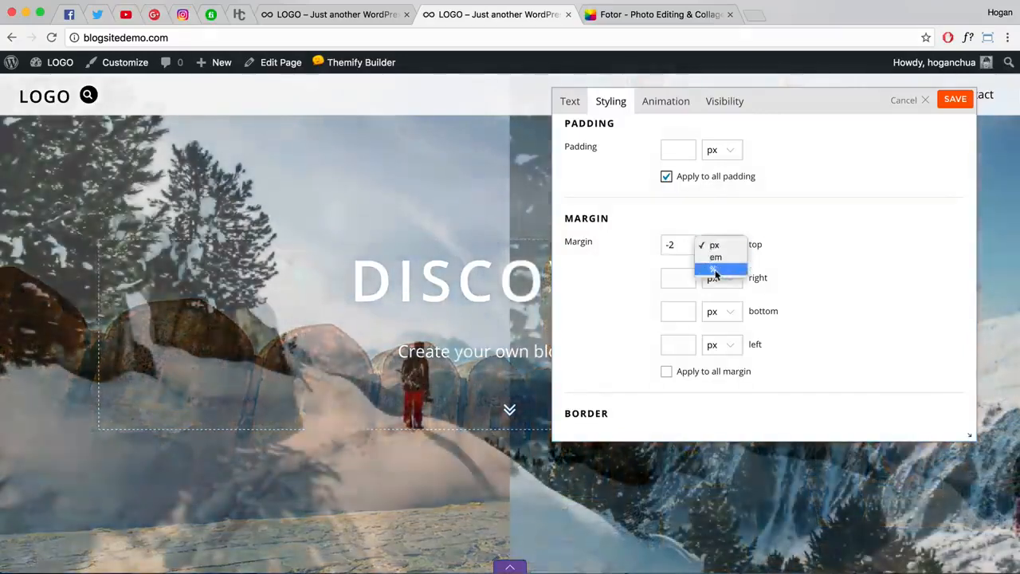
{"action": "left_click", "coordinate": [716, 273]}
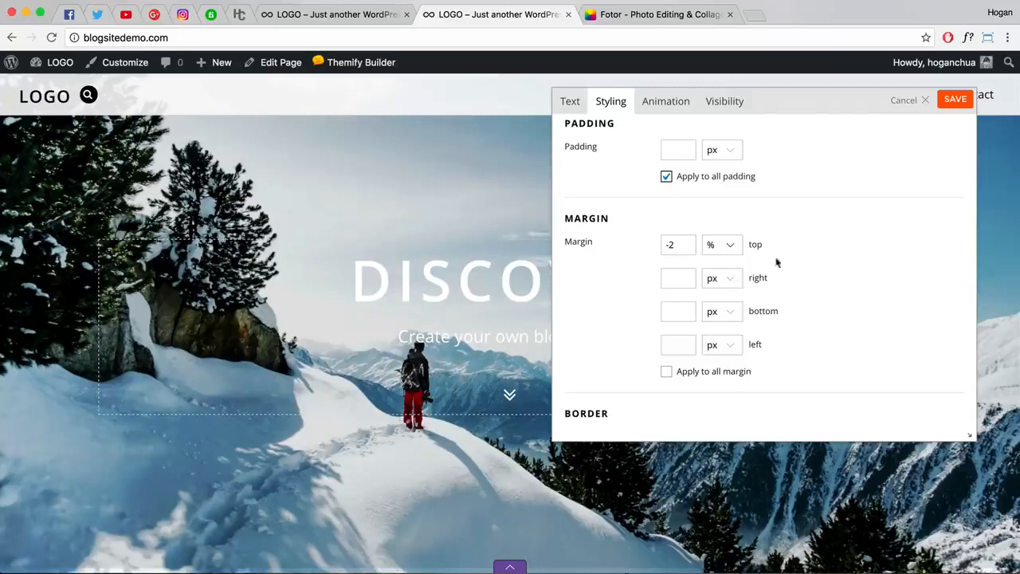
{"action": "left_click", "coordinate": [956, 104]}
{"action": "scroll", "coordinate": [569, 171], "scroll_direction": "down", "scroll_amount": 3}
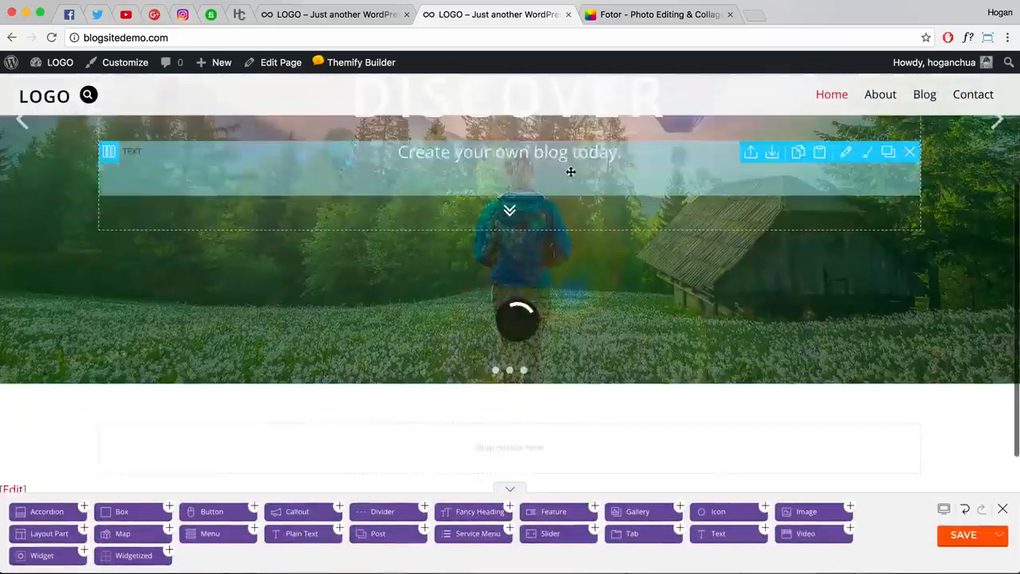
{"action": "scroll", "coordinate": [571, 178], "scroll_direction": "up", "scroll_amount": 5}
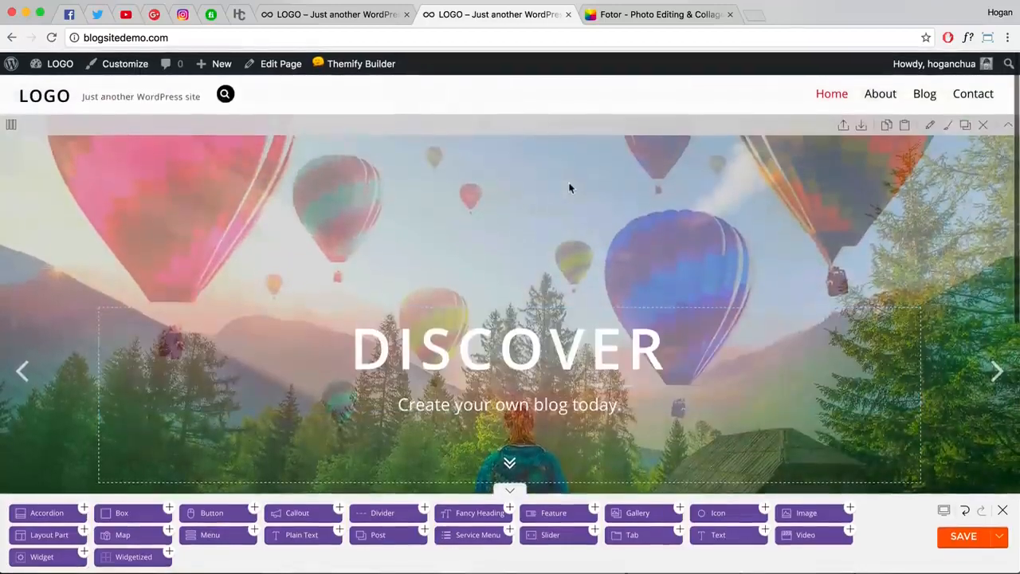
{"action": "scroll", "coordinate": [567, 284], "scroll_direction": "down", "scroll_amount": 5}
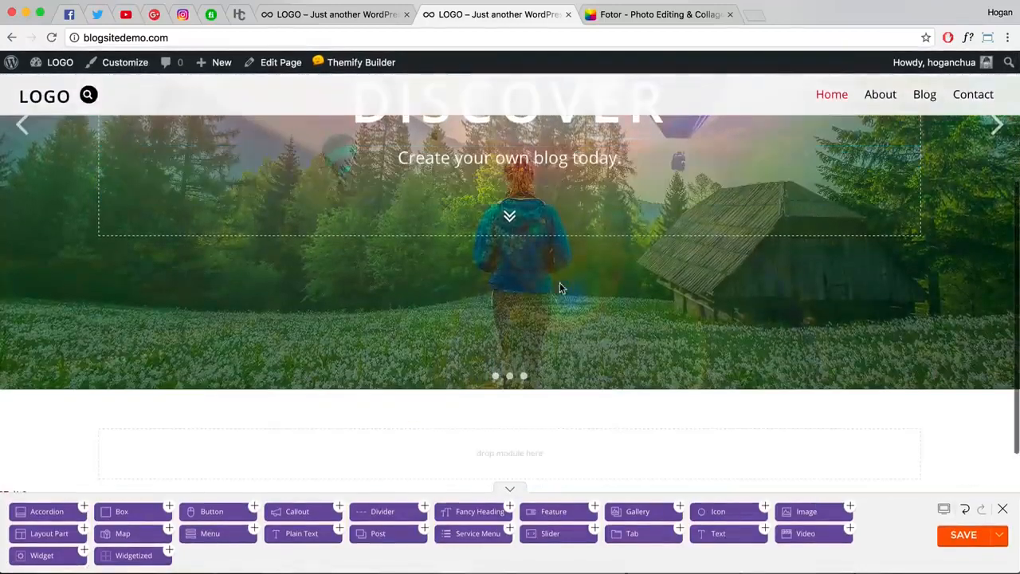
{"action": "scroll", "coordinate": [553, 275], "scroll_direction": "down", "scroll_amount": 3}
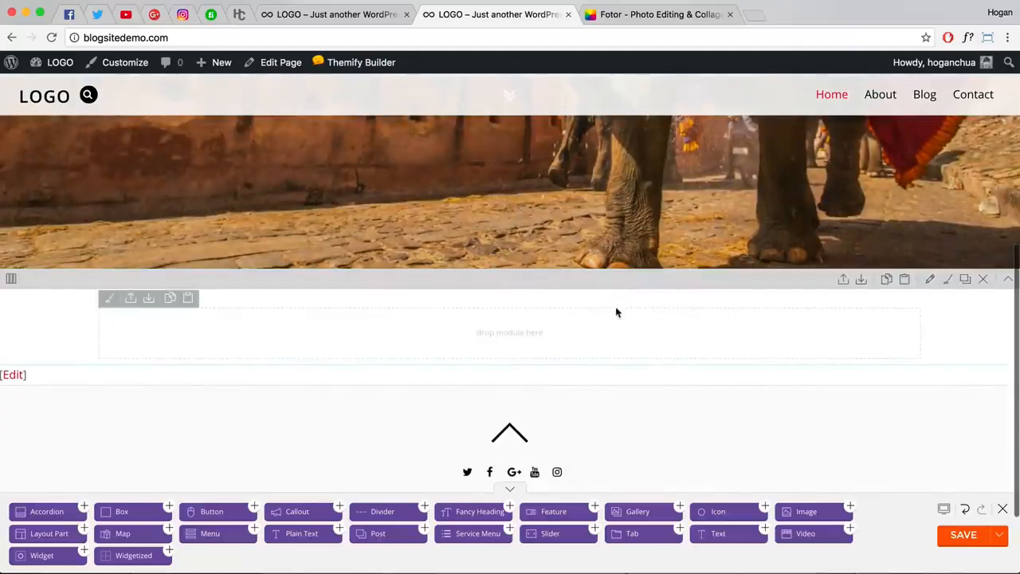
{"action": "scroll", "coordinate": [617, 308], "scroll_direction": "up", "scroll_amount": 3}
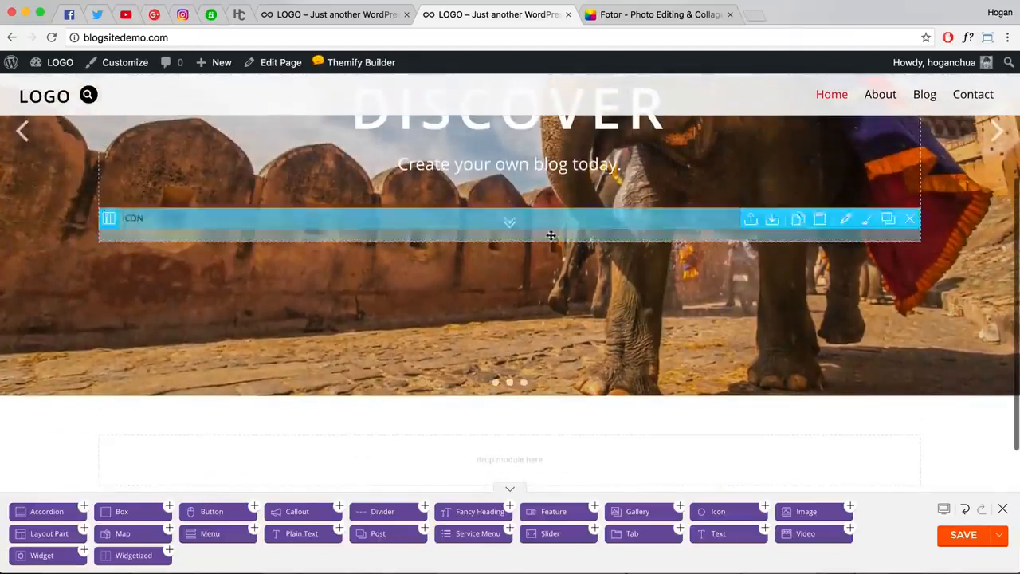
{"action": "scroll", "coordinate": [610, 303], "scroll_direction": "down", "scroll_amount": 5}
{"action": "left_click", "coordinate": [369, 22]}
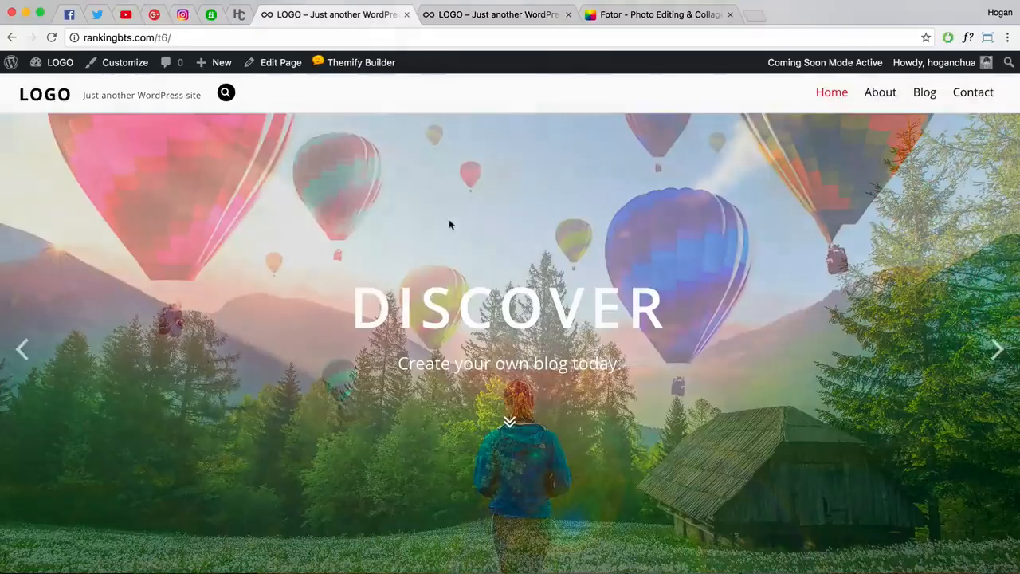
{"action": "scroll", "coordinate": [526, 255], "scroll_direction": "down", "scroll_amount": 3}
{"action": "left_click", "coordinate": [512, 318]}
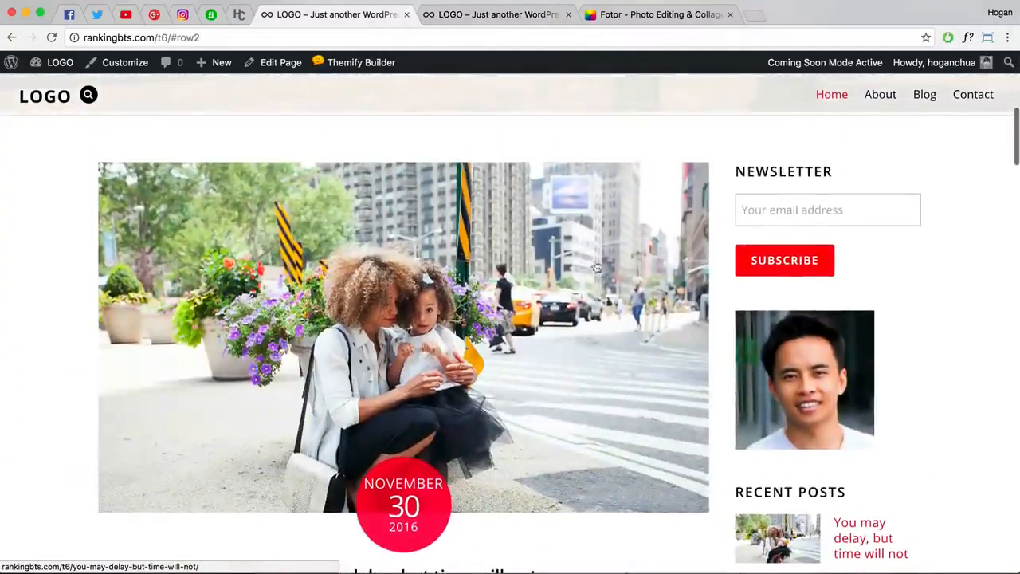
{"action": "scroll", "coordinate": [398, 173], "scroll_direction": "up", "scroll_amount": 2}
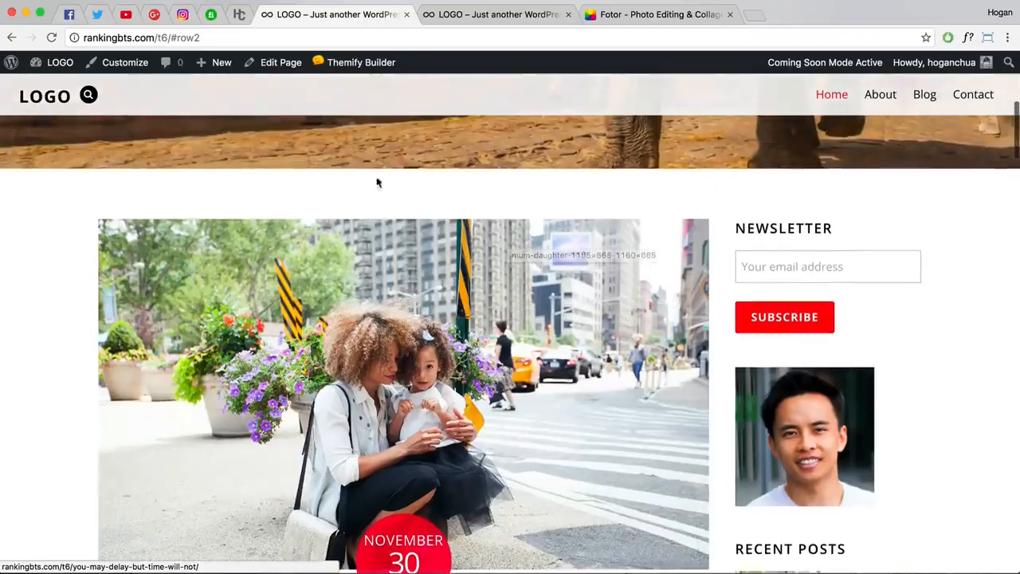
{"action": "scroll", "coordinate": [416, 207], "scroll_direction": "up", "scroll_amount": 4}
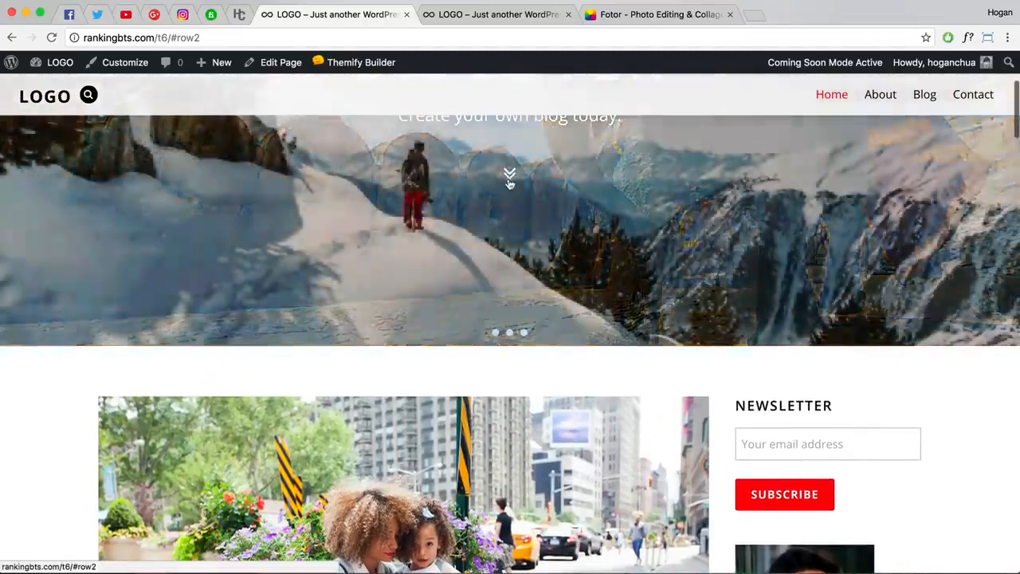
{"action": "scroll", "coordinate": [508, 186], "scroll_direction": "down", "scroll_amount": 3}
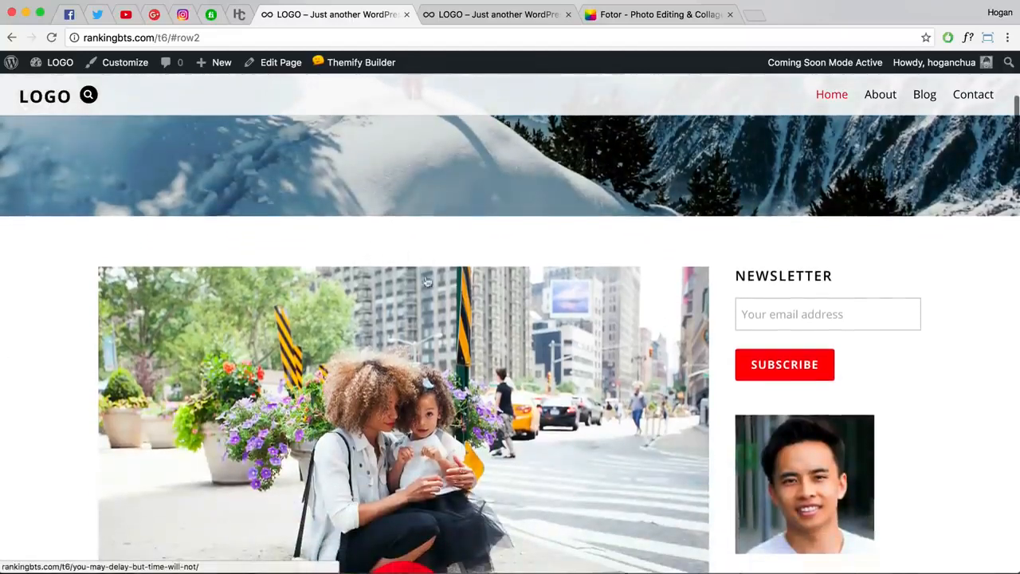
{"action": "left_click", "coordinate": [494, 14]}
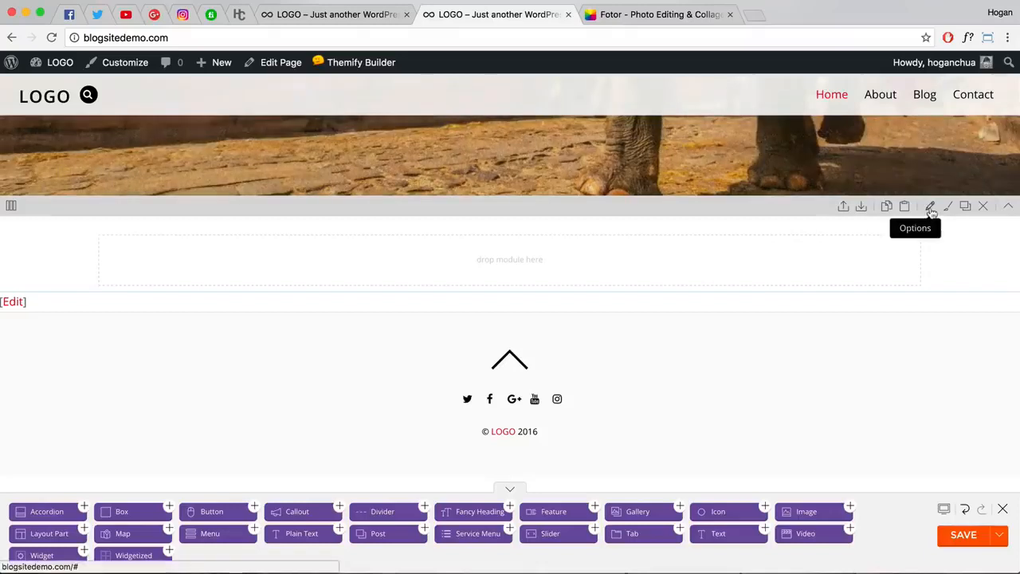
Give the empty row below the hero the anchor 'row2' and save the row
{"action": "left_click", "coordinate": [930, 208]}
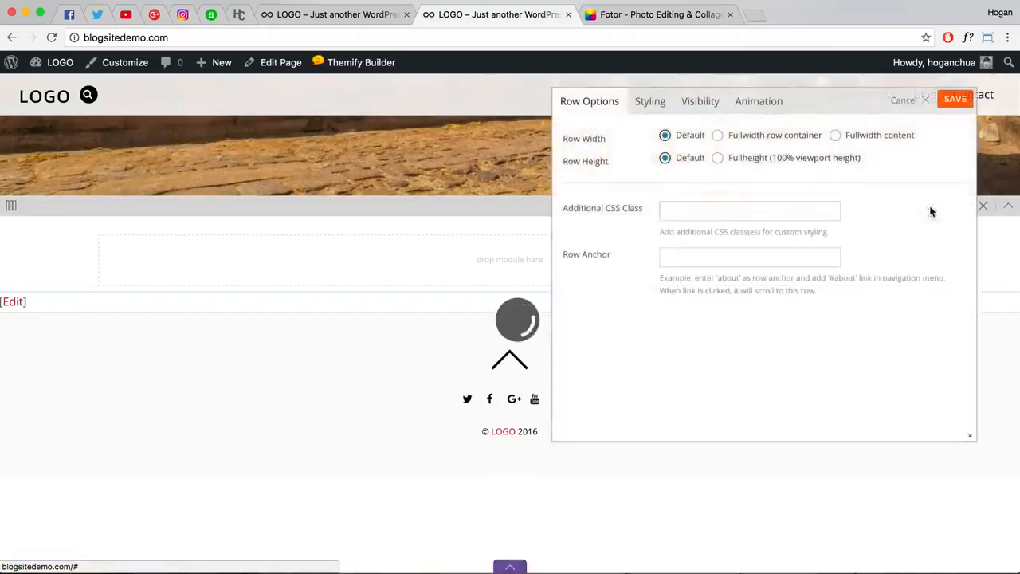
{"action": "left_click_drag", "start_coordinate": [611, 252], "coordinate": [563, 254]}
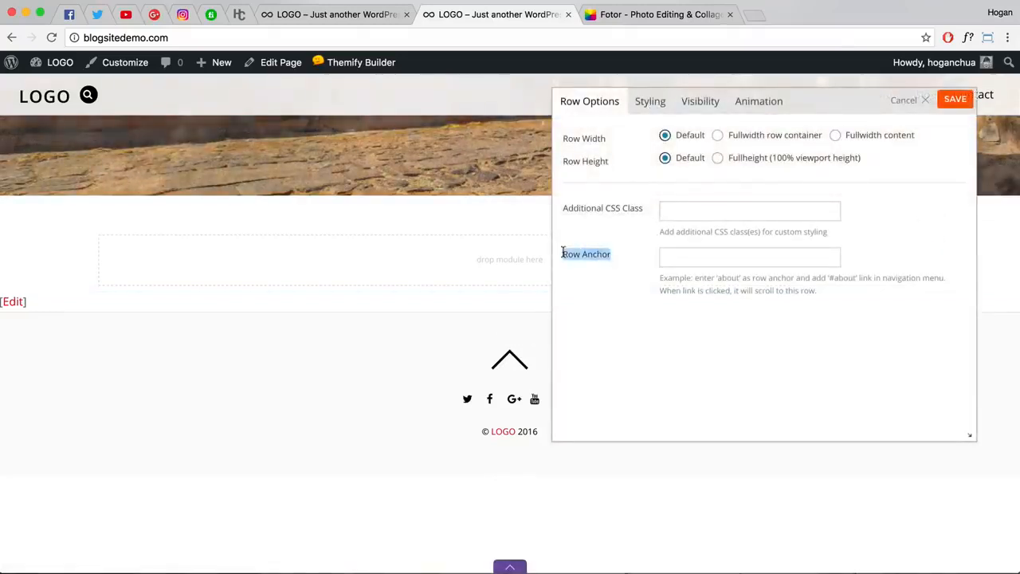
{"action": "left_click", "coordinate": [710, 263]}
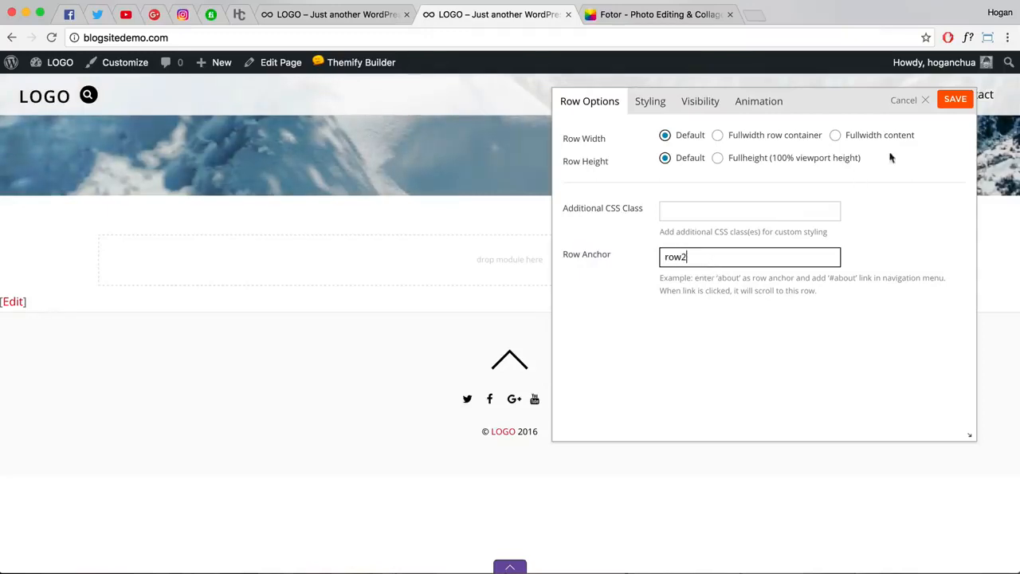
{"action": "left_click", "coordinate": [955, 99]}
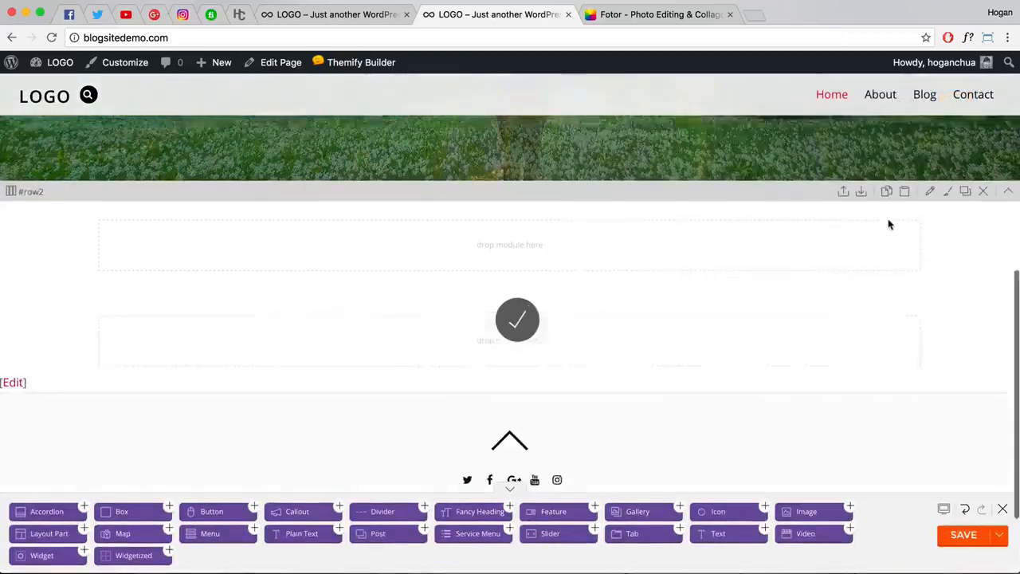
Save the homepage builder layout and exit the builder
{"action": "scroll", "coordinate": [889, 224], "scroll_direction": "down", "scroll_amount": 1}
{"action": "left_click", "coordinate": [959, 539]}
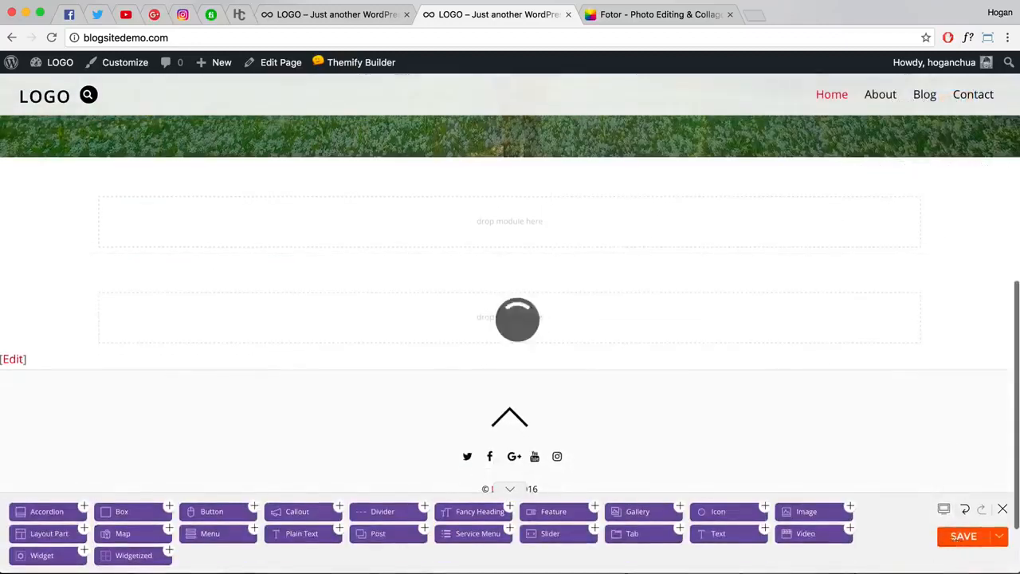
{"action": "left_click", "coordinate": [1003, 511]}
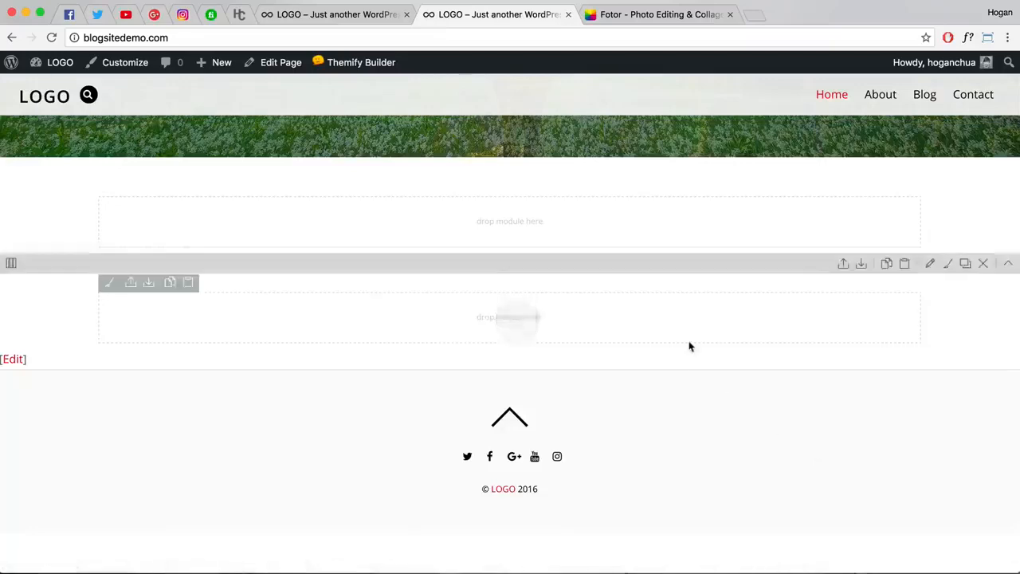
{"action": "scroll", "coordinate": [656, 314], "scroll_direction": "up", "scroll_amount": 5}
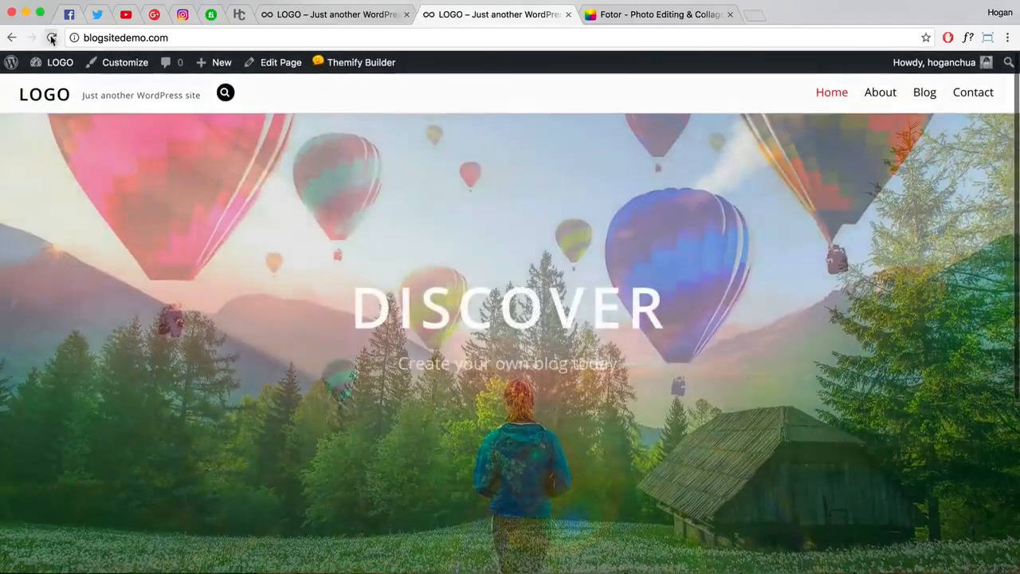
{"action": "left_click", "coordinate": [51, 38]}
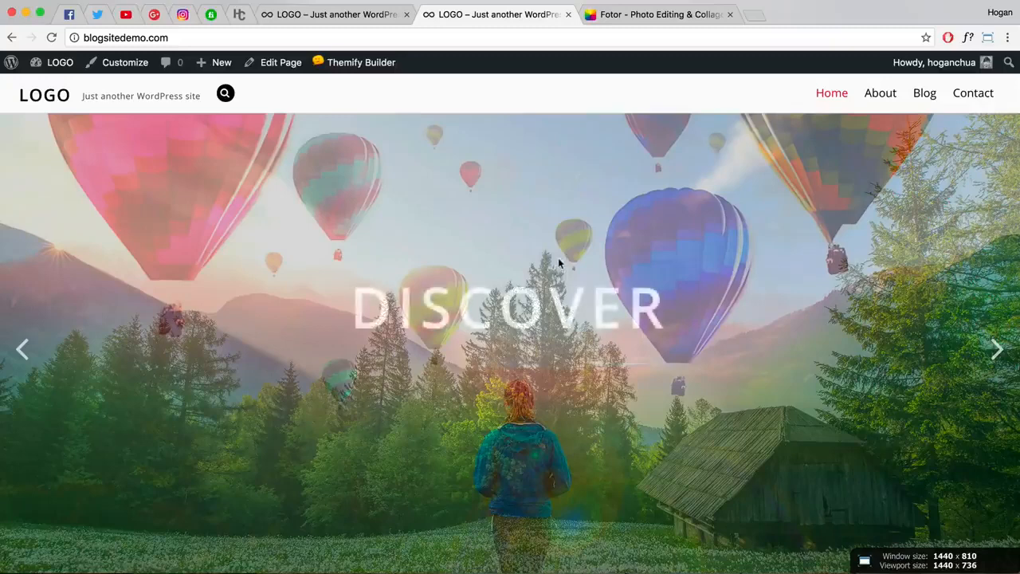
{"action": "scroll", "coordinate": [510, 285], "scroll_direction": "down", "scroll_amount": 3}
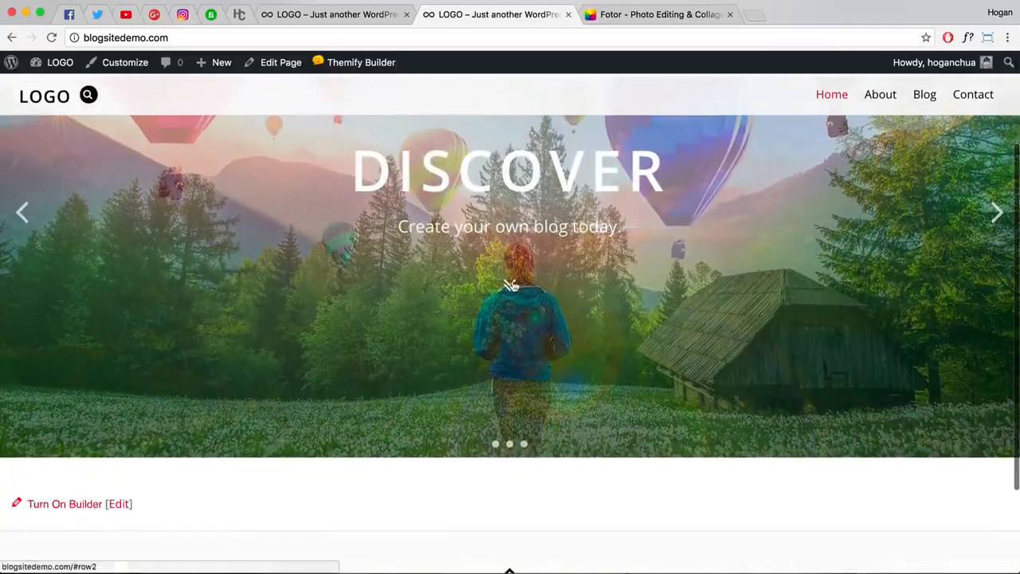
{"action": "left_click", "coordinate": [509, 287]}
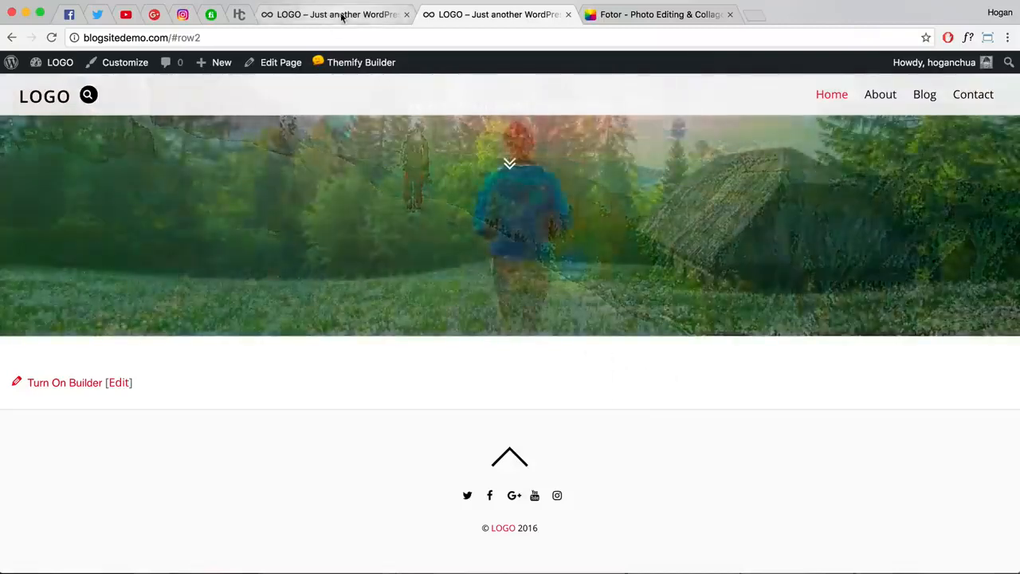
{"action": "left_click", "coordinate": [342, 15]}
{"action": "scroll", "coordinate": [449, 325], "scroll_direction": "down", "scroll_amount": 5}
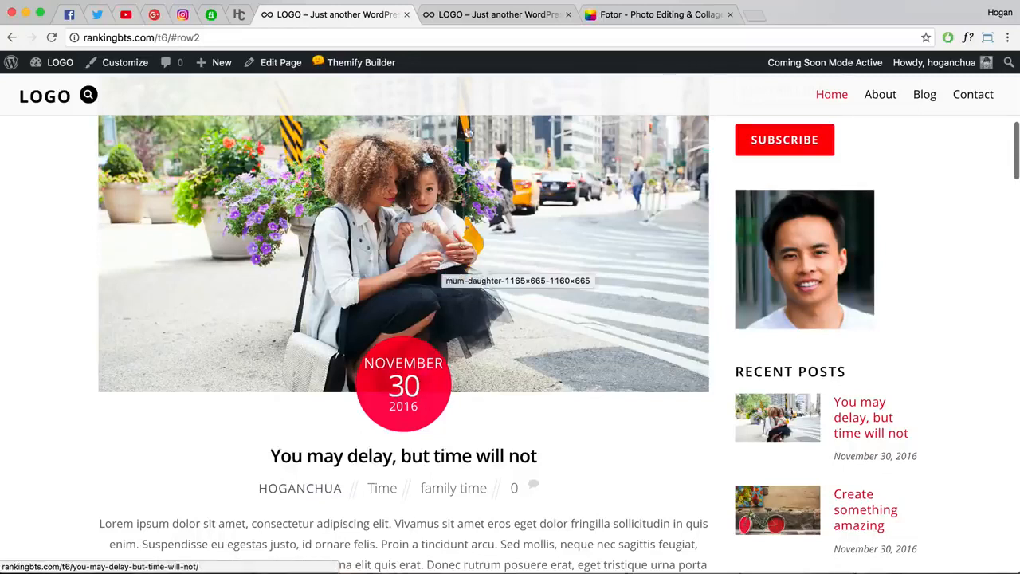
{"action": "left_click", "coordinate": [480, 14]}
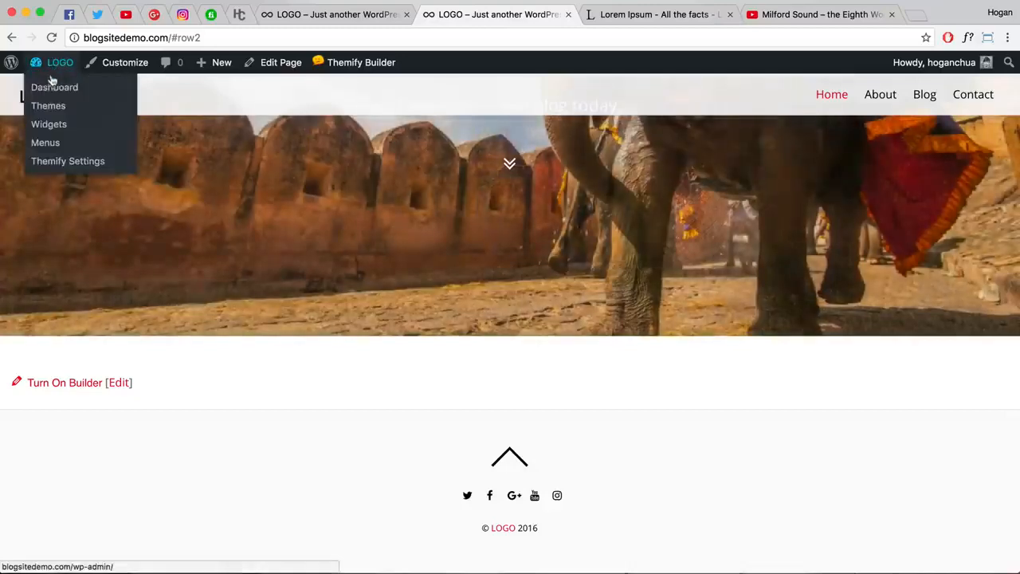
Trash the Hello world! post, then delete it permanently from the Trash view
{"action": "left_click", "coordinate": [68, 90]}
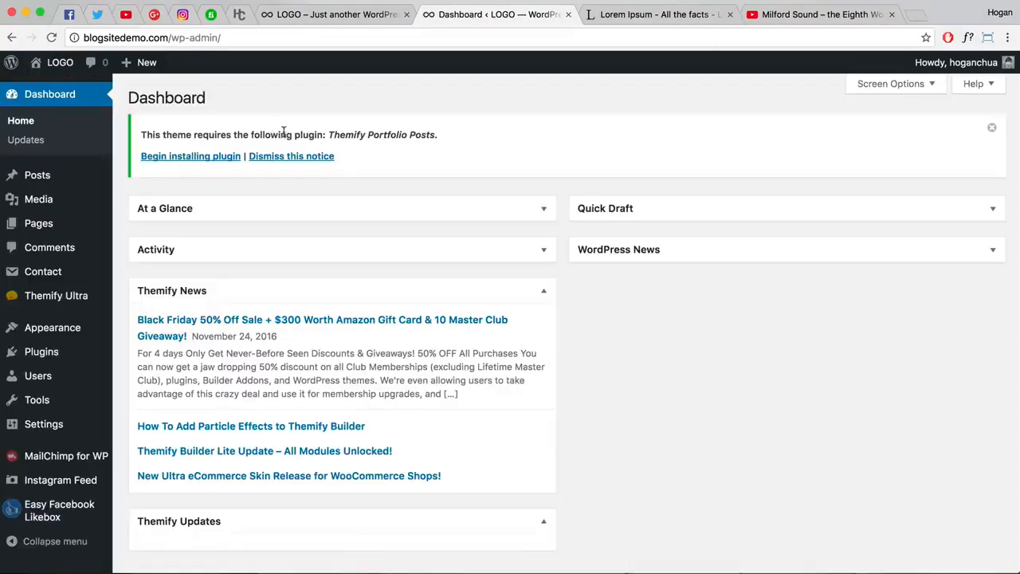
{"action": "mouse_move", "coordinate": [35, 176]}
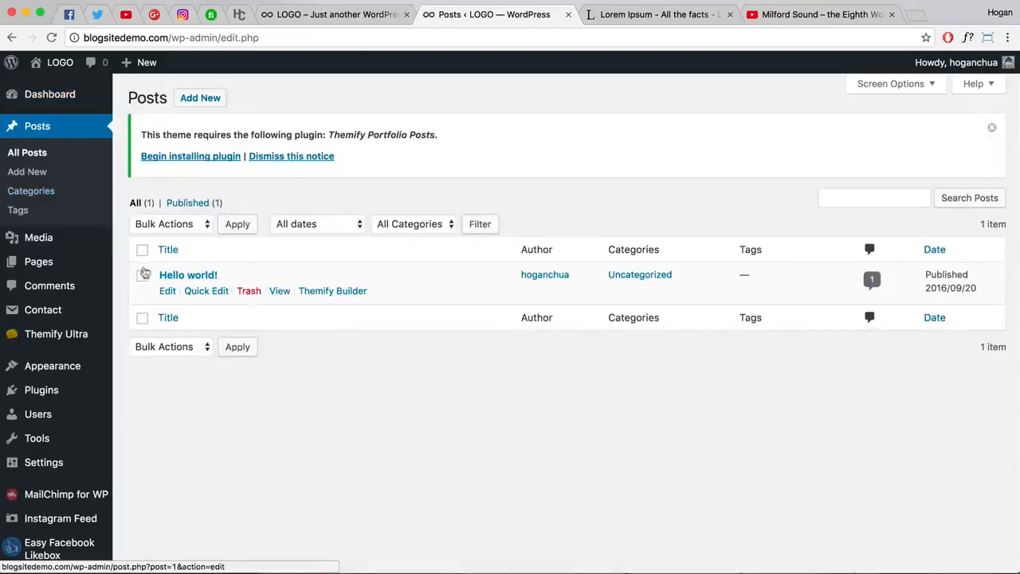
{"action": "left_click", "coordinate": [246, 293]}
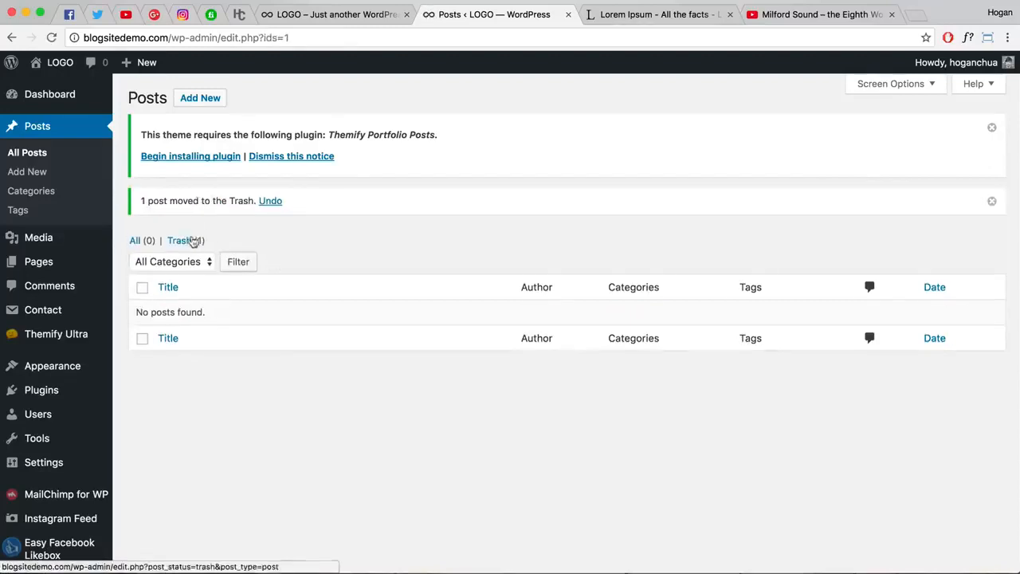
{"action": "left_click", "coordinate": [190, 240]}
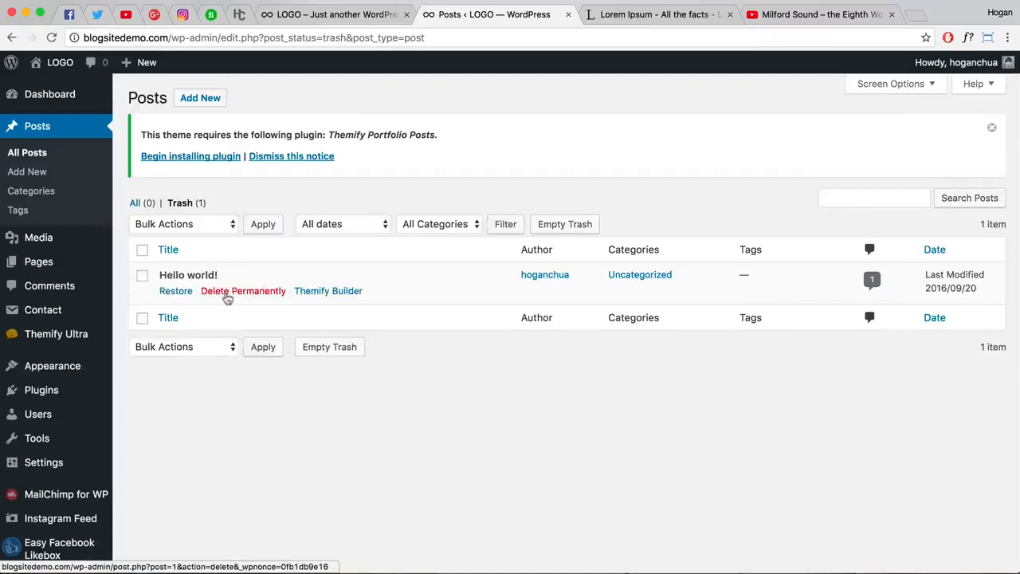
{"action": "left_click", "coordinate": [223, 294]}
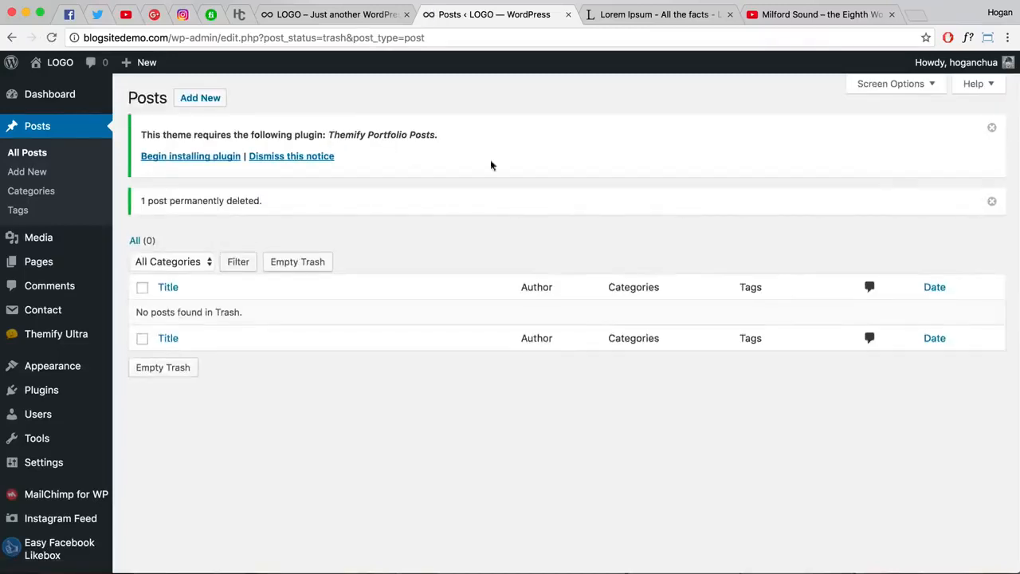
Dismiss the plugin notice and start a new post titled 'Inspire the world'
{"action": "left_click", "coordinate": [992, 128]}
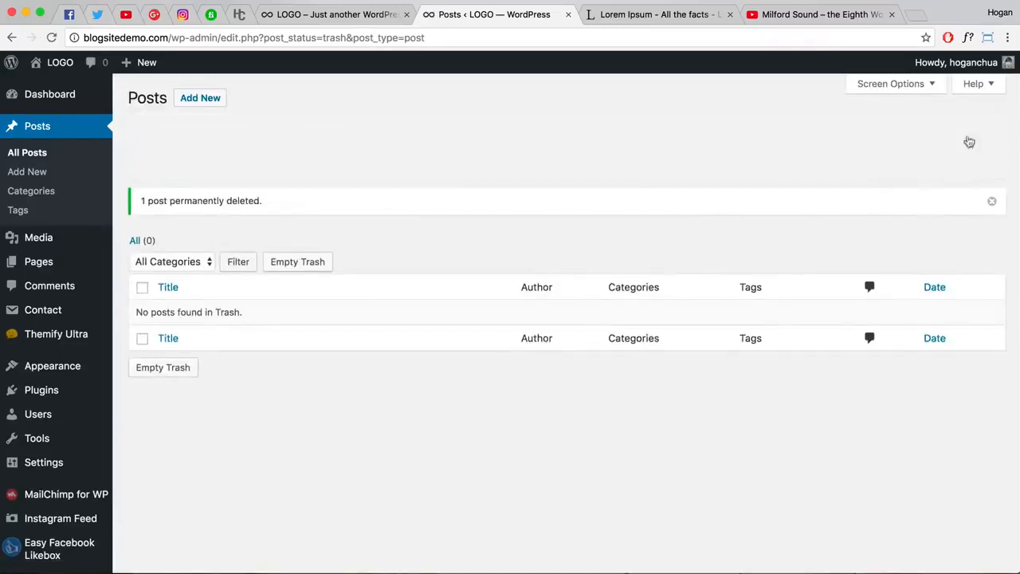
{"action": "left_click", "coordinate": [204, 102]}
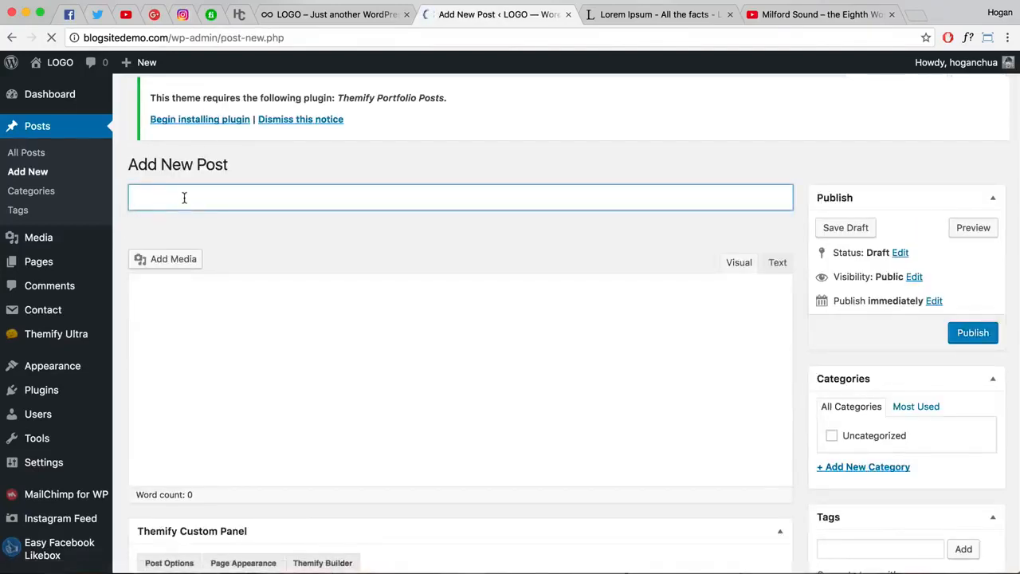
{"action": "type", "text": "Ins"}
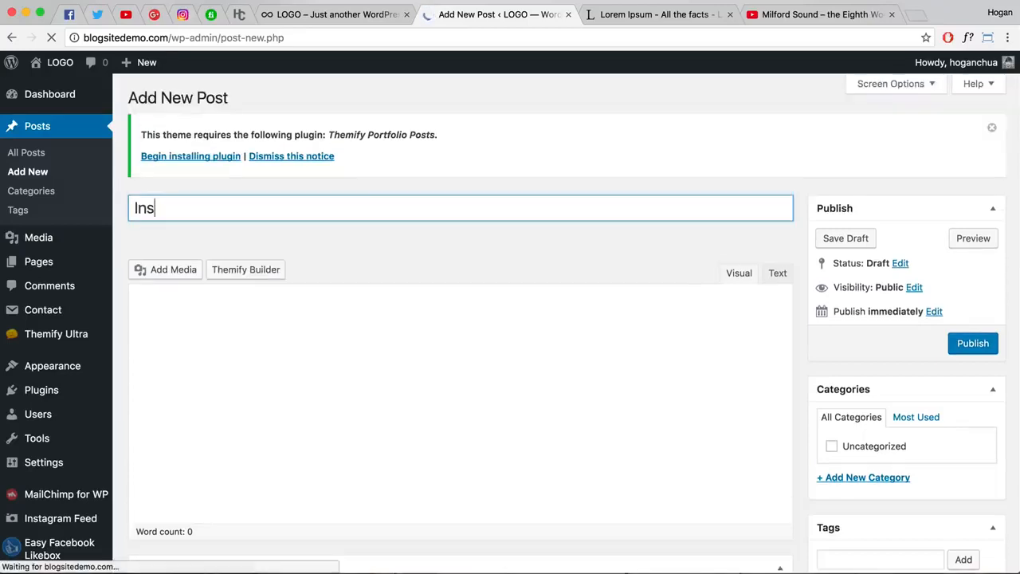
{"action": "type", "text": "pire the world"}
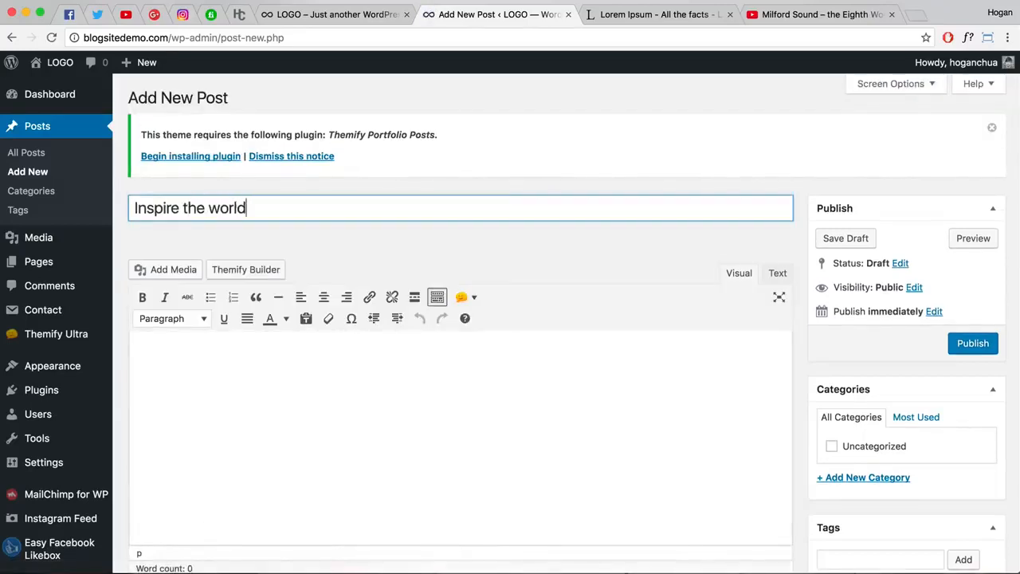
{"action": "left_click", "coordinate": [242, 358]}
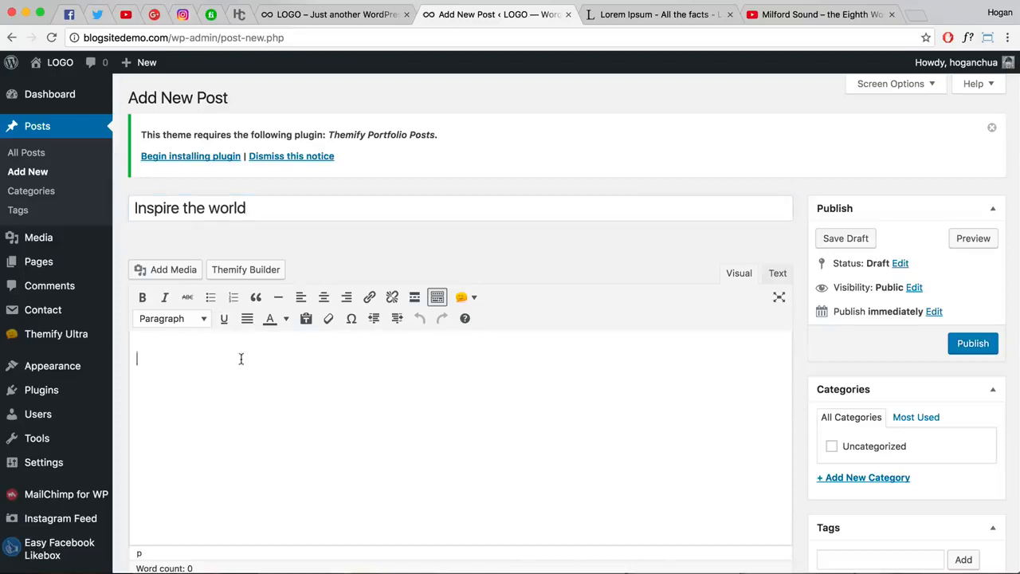
{"action": "scroll", "coordinate": [296, 394], "scroll_direction": "down", "scroll_amount": 2}
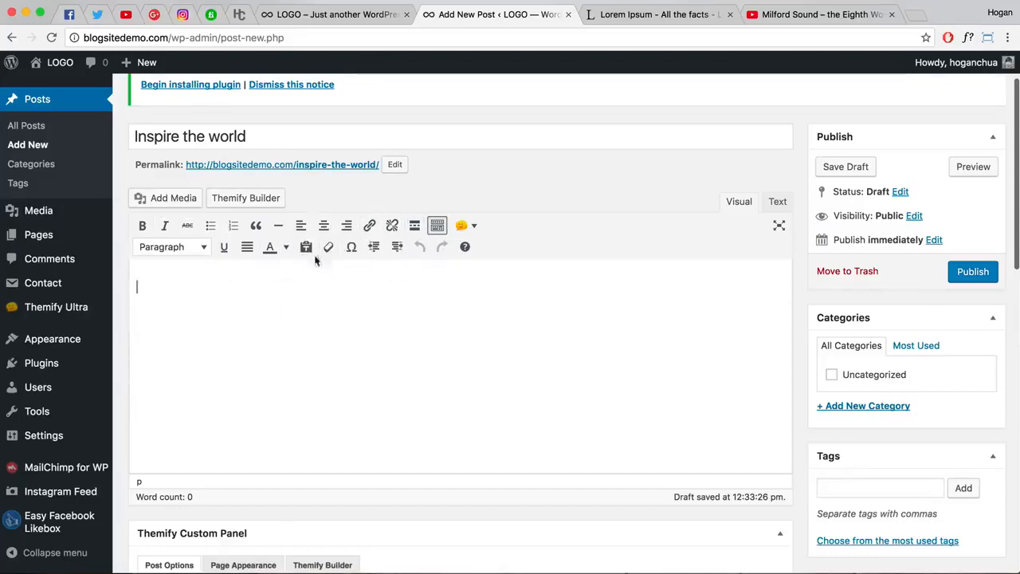
Copy the five Lorem ipsum paragraphs from the lipsum.com page
{"action": "left_click", "coordinate": [650, 17]}
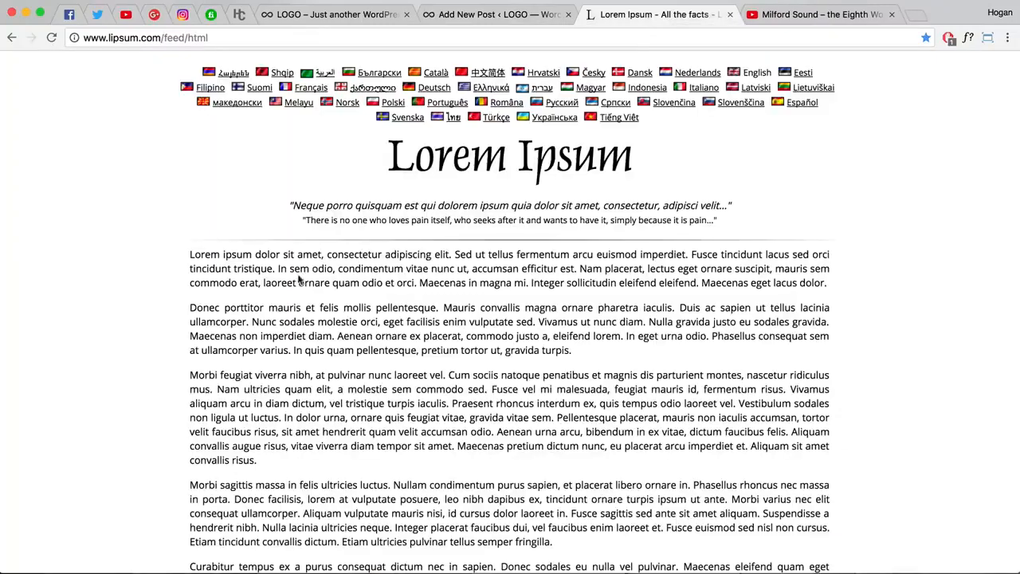
{"action": "left_click_drag", "start_coordinate": [190, 255], "coordinate": [526, 504]}
{"action": "right_click", "coordinate": [496, 447]}
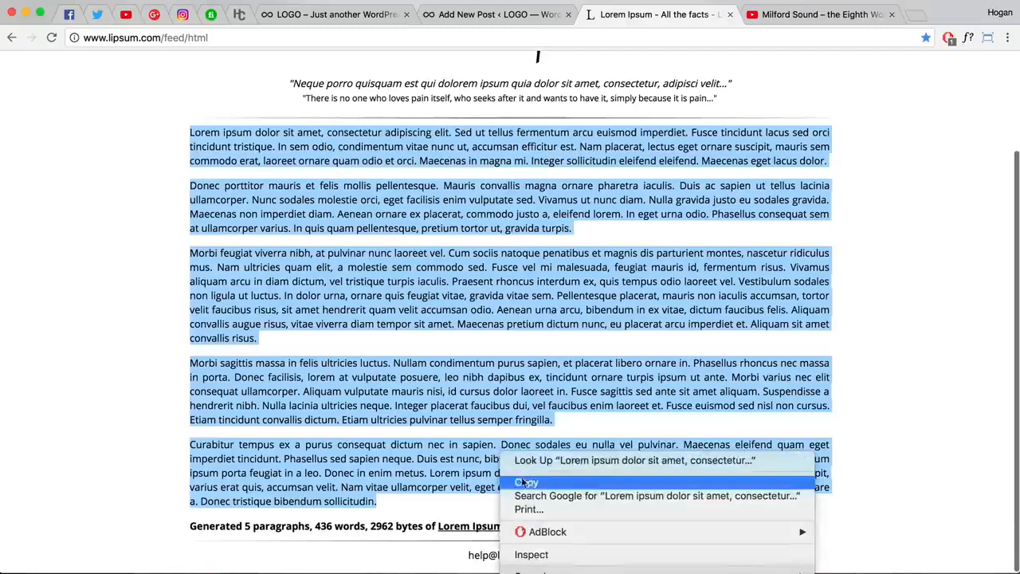
{"action": "left_click", "coordinate": [523, 477]}
Turn on Paste as text and paste the Lorem ipsum paragraphs into the post body
{"action": "left_click", "coordinate": [485, 15]}
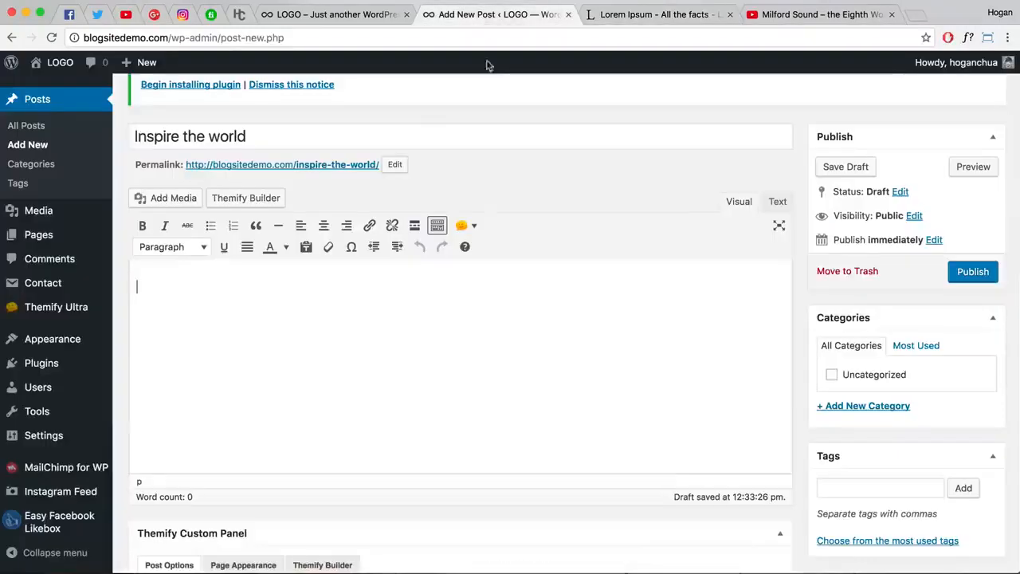
{"action": "left_click", "coordinate": [142, 286]}
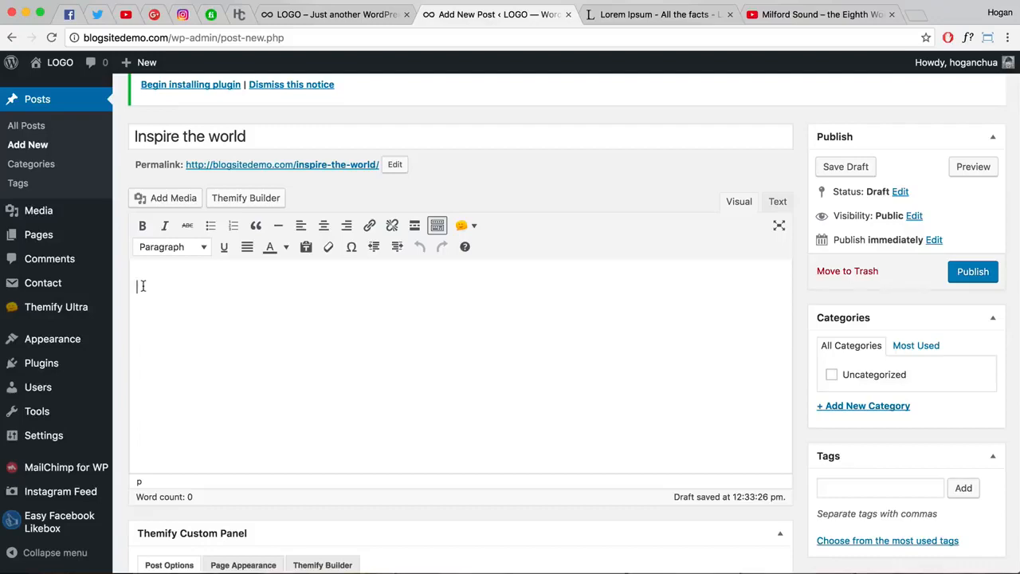
{"action": "right_click", "coordinate": [138, 287]}
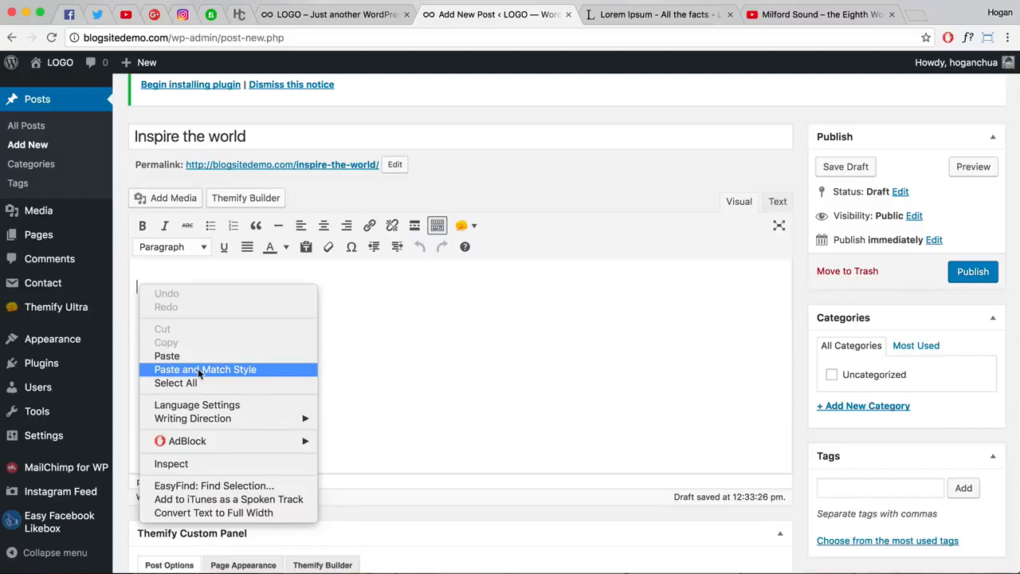
{"action": "left_click", "coordinate": [360, 346]}
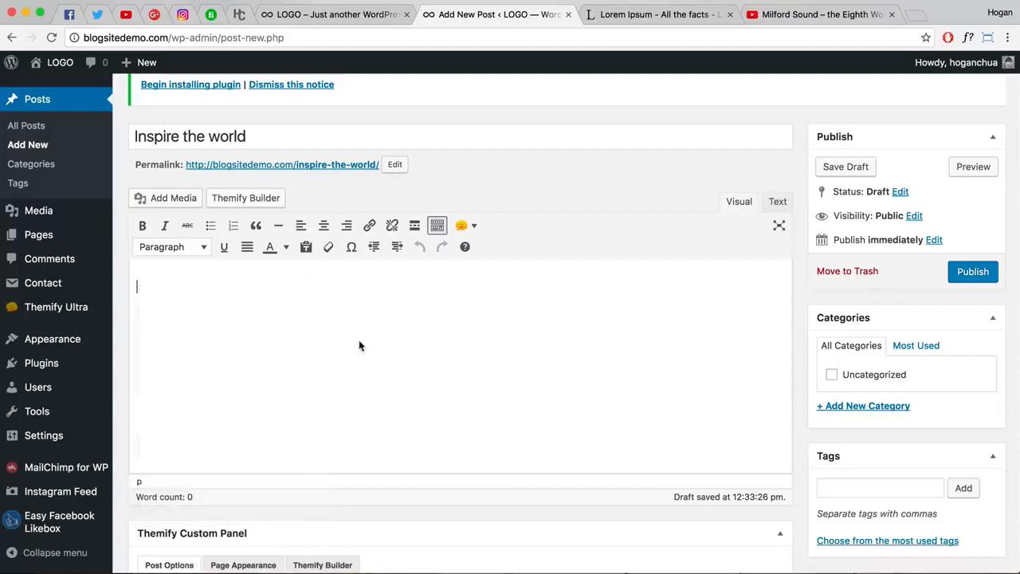
{"action": "left_click", "coordinate": [305, 248]}
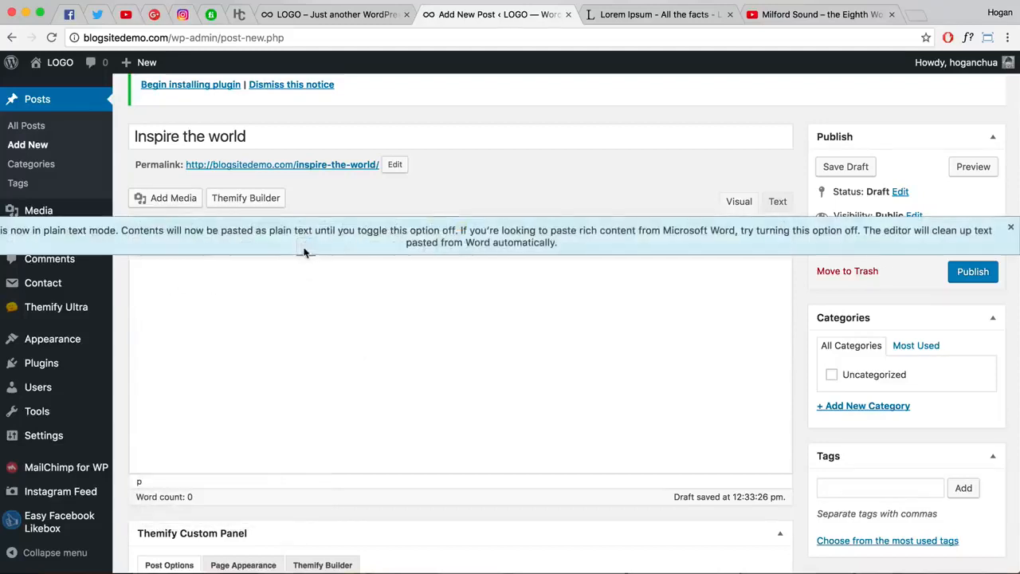
{"action": "left_click", "coordinate": [1009, 230]}
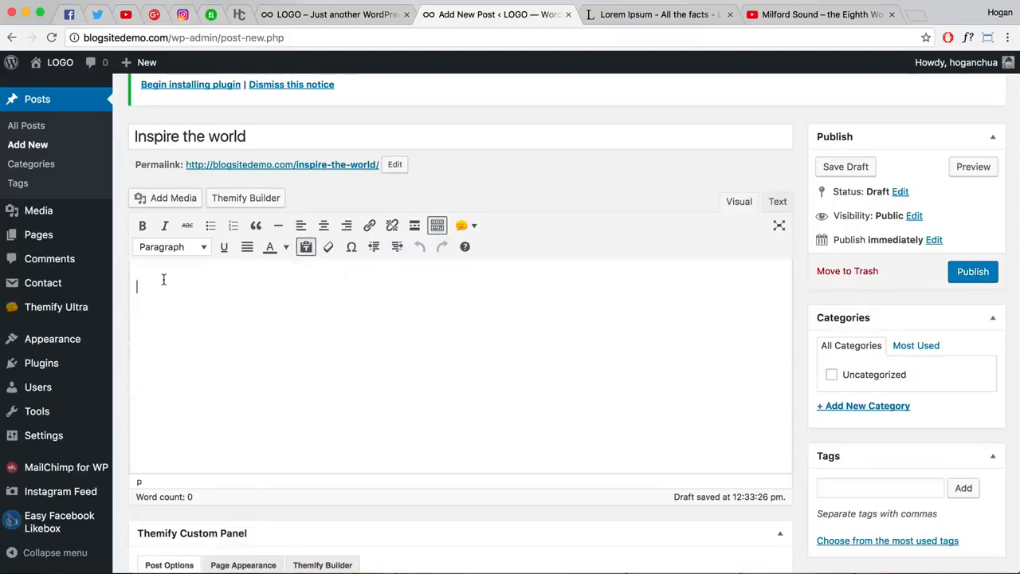
{"action": "key", "text": "super+v"}
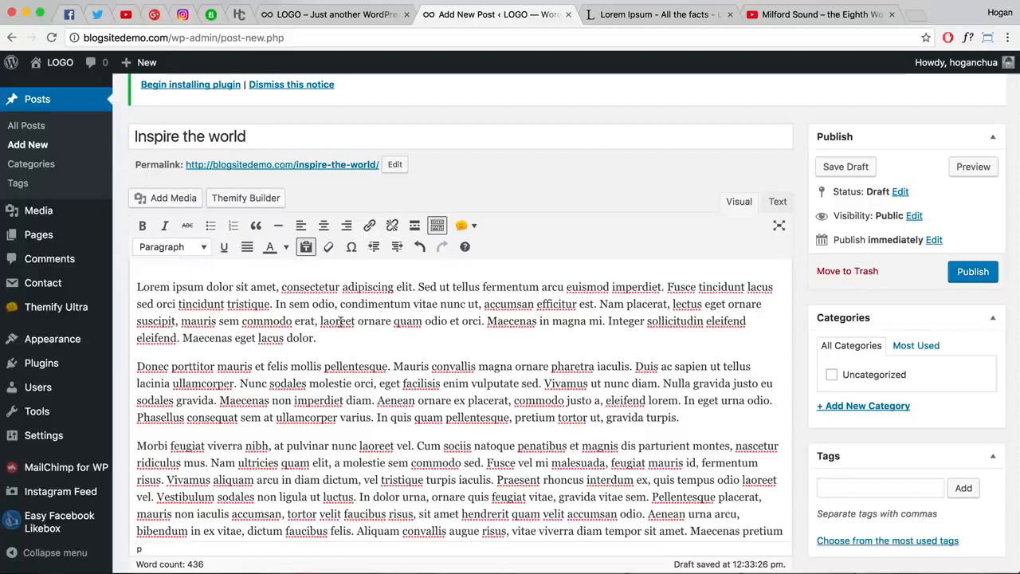
{"action": "left_click_drag", "start_coordinate": [177, 287], "coordinate": [135, 288]}
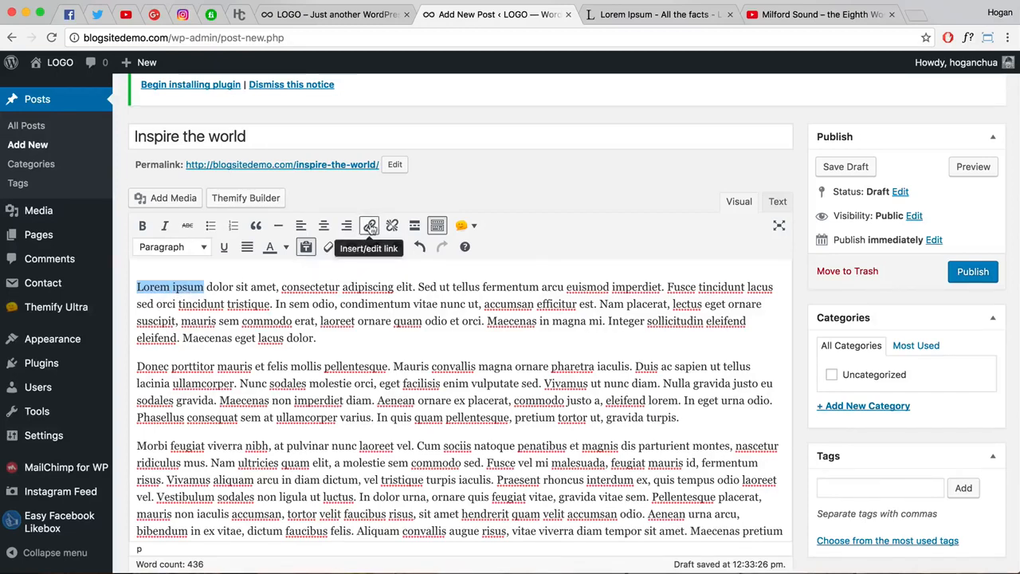
{"action": "left_click", "coordinate": [370, 227]}
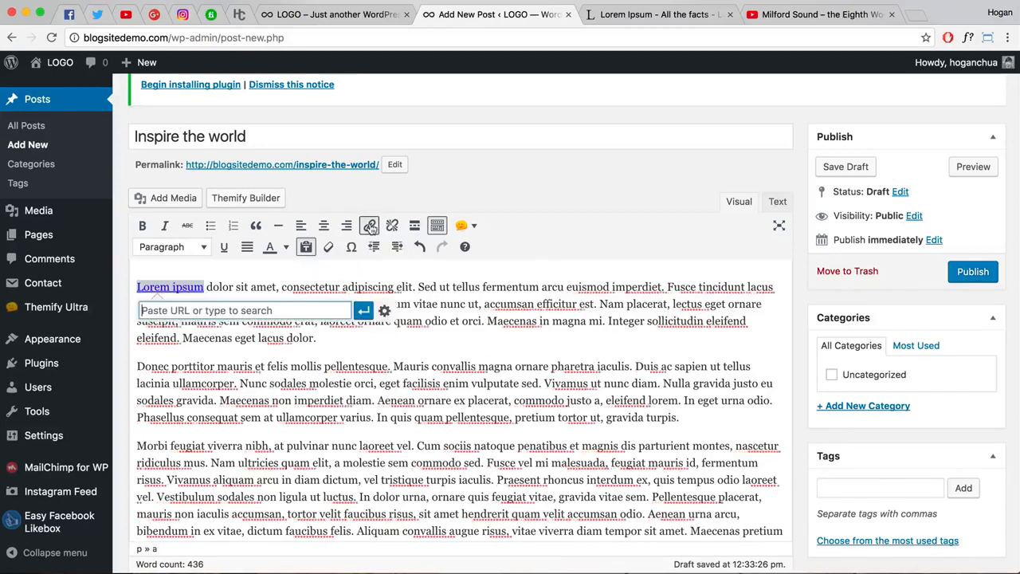
{"action": "left_click", "coordinate": [385, 312]}
{"action": "left_click", "coordinate": [634, 15]}
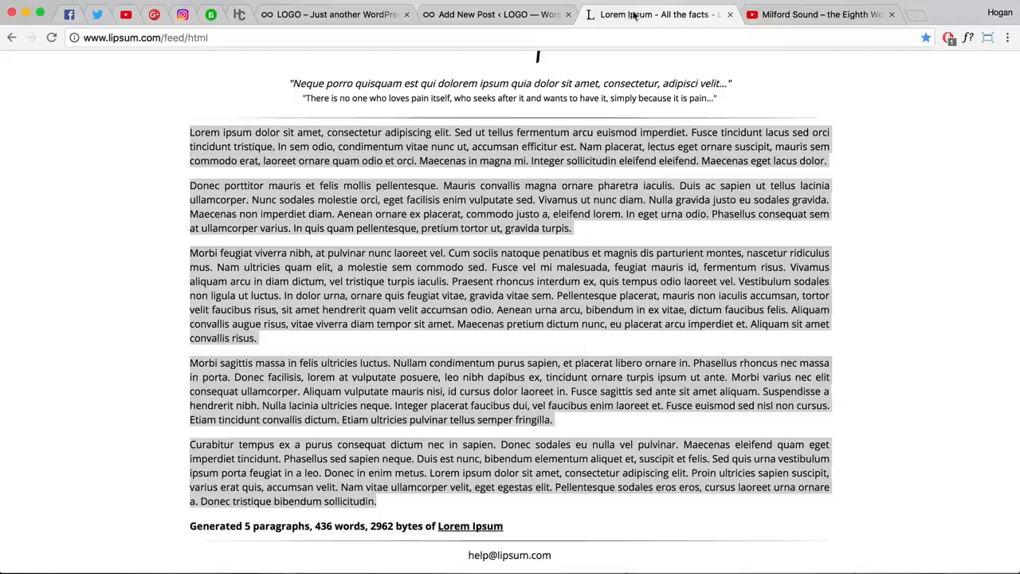
{"action": "left_click", "coordinate": [203, 36]}
{"action": "right_click", "coordinate": [140, 38]}
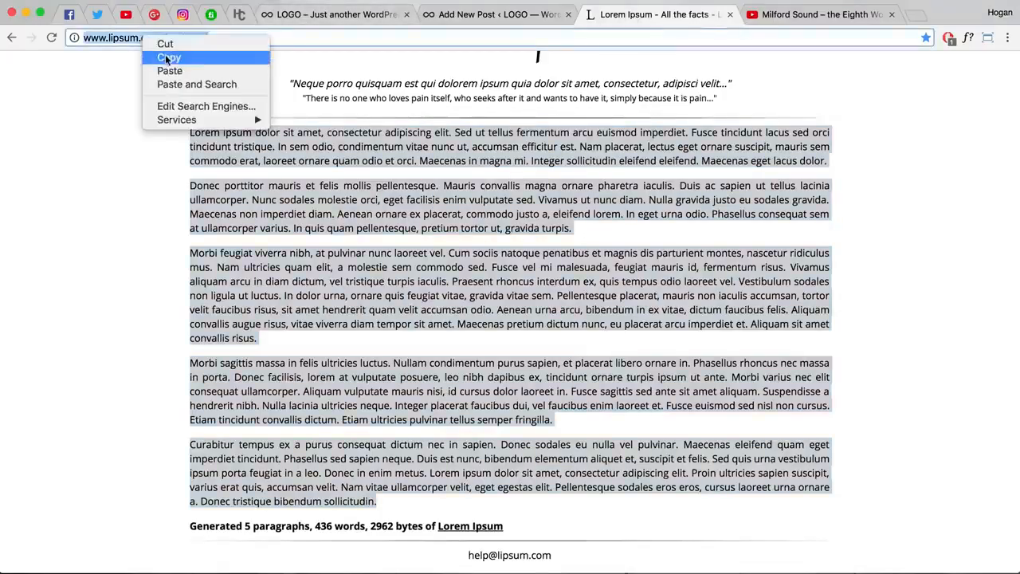
{"action": "left_click", "coordinate": [168, 57]}
{"action": "left_click", "coordinate": [476, 14]}
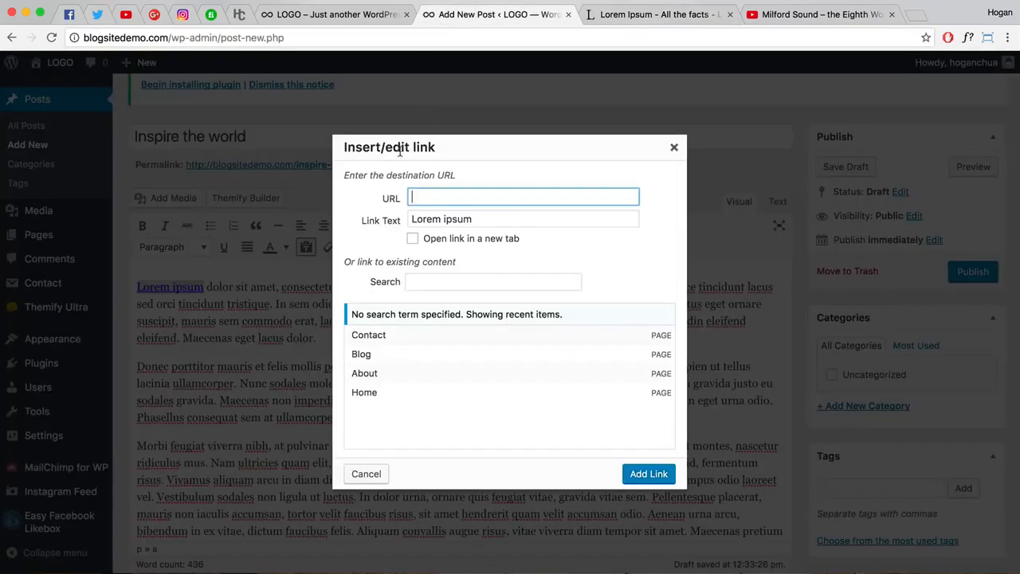
{"action": "key", "text": "super+v"}
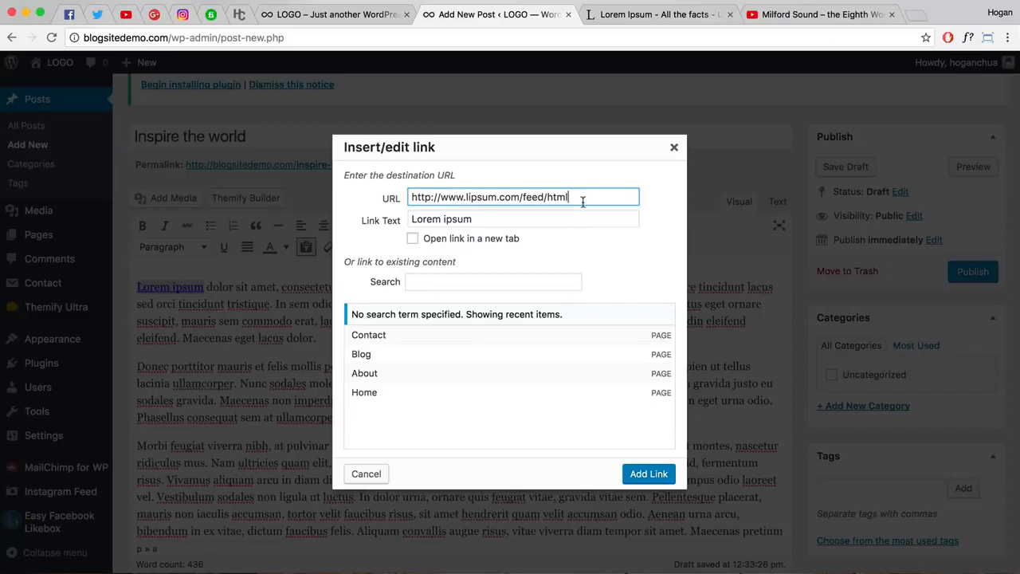
{"action": "left_click", "coordinate": [412, 238]}
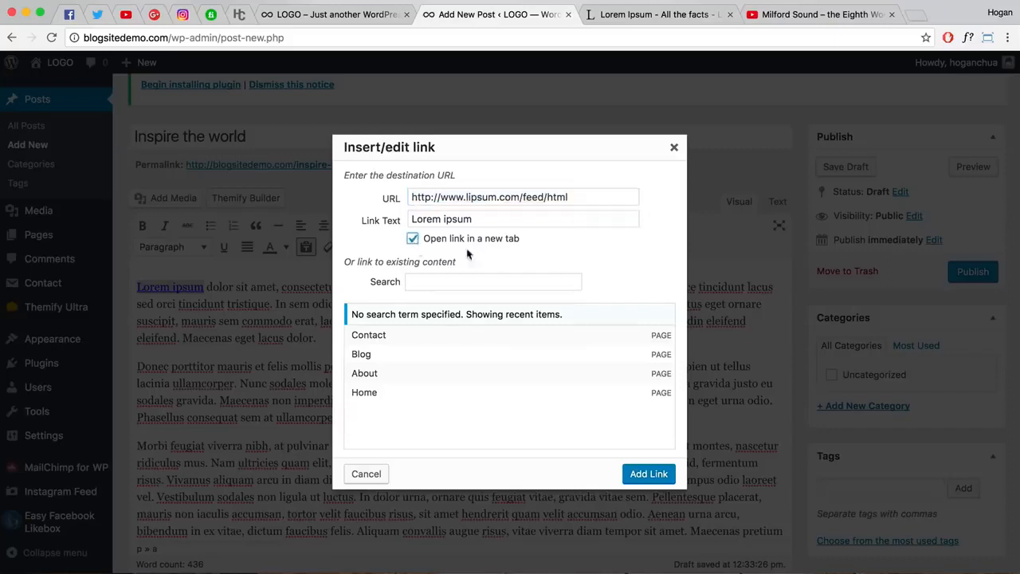
{"action": "left_click", "coordinate": [440, 279]}
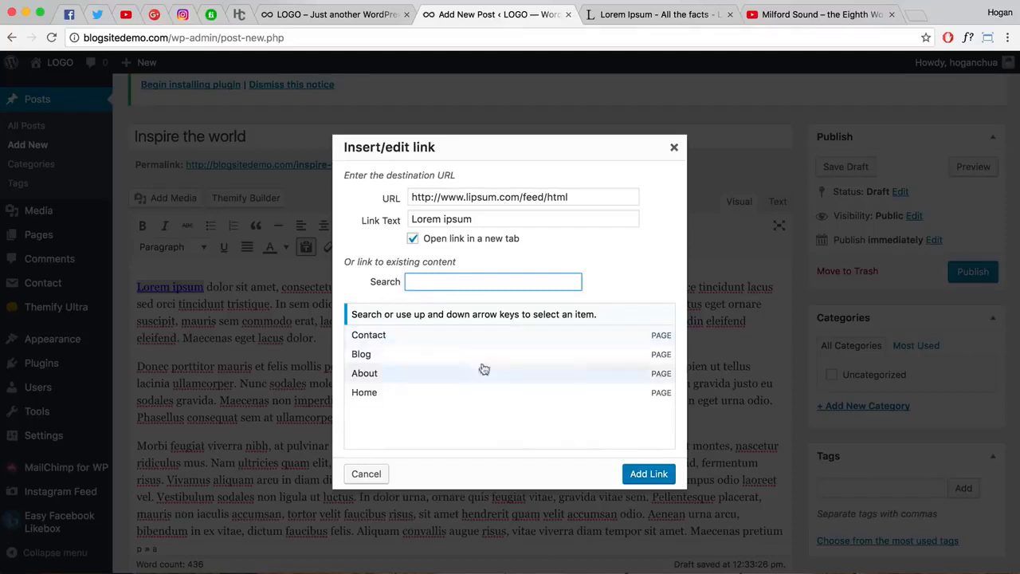
{"action": "left_click", "coordinate": [638, 475]}
Add an empty paragraph after the second paragraph
{"action": "left_click", "coordinate": [302, 385]}
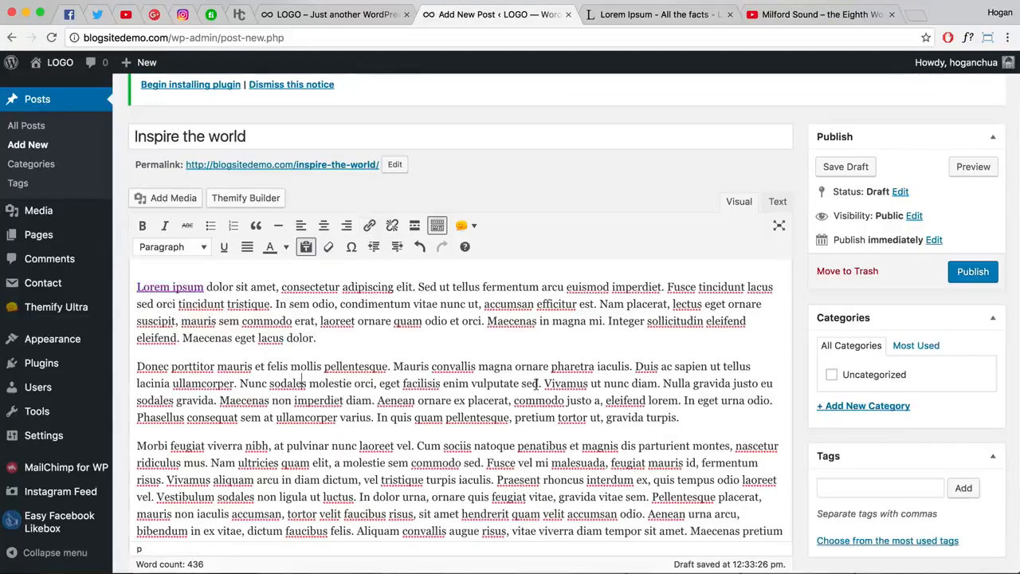
{"action": "left_click", "coordinate": [686, 419]}
{"action": "key", "text": "Return"}
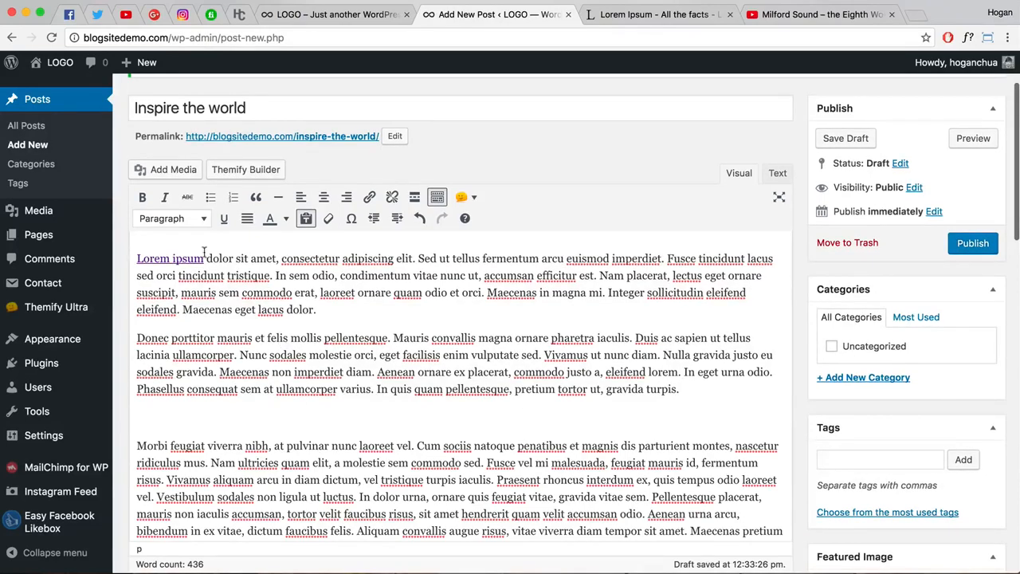
Upload Blog 1 Image.jpg to the media library from the post editor
{"action": "left_click", "coordinate": [183, 175]}
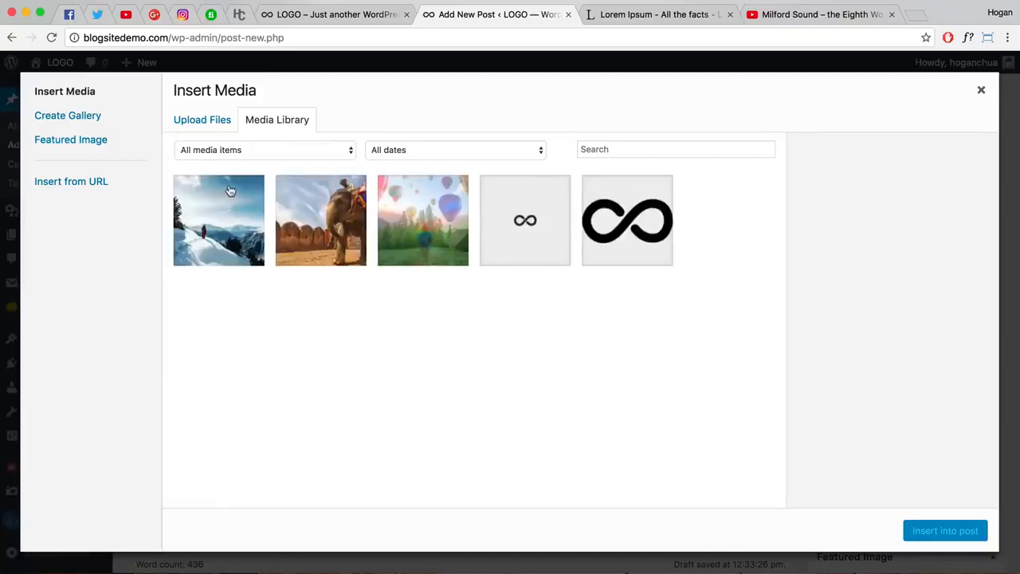
{"action": "left_click", "coordinate": [219, 123]}
{"action": "left_click", "coordinate": [540, 325]}
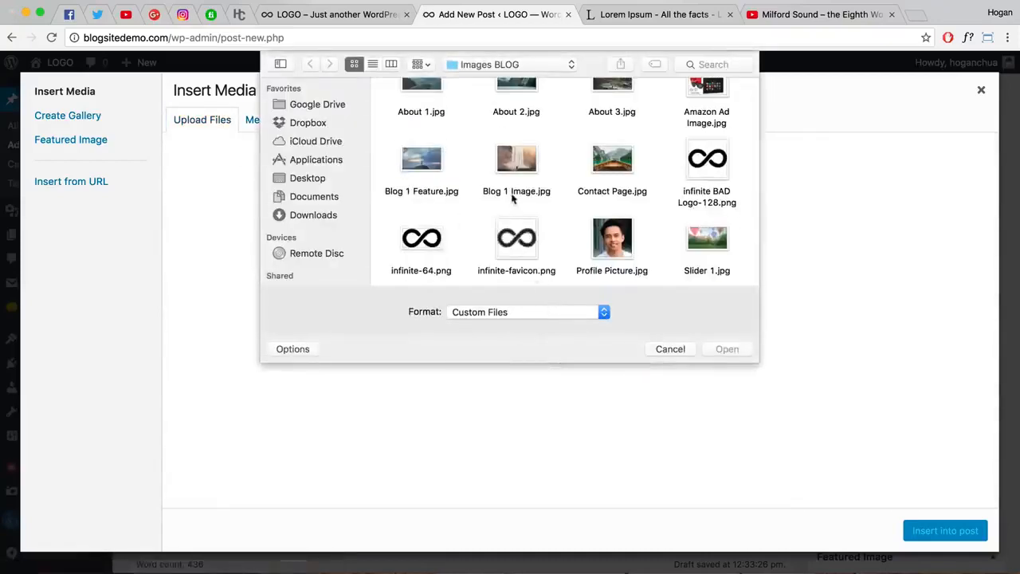
{"action": "scroll", "coordinate": [513, 199], "scroll_direction": "up", "scroll_amount": 1}
{"action": "scroll", "coordinate": [513, 199], "scroll_direction": "up", "scroll_amount": 1}
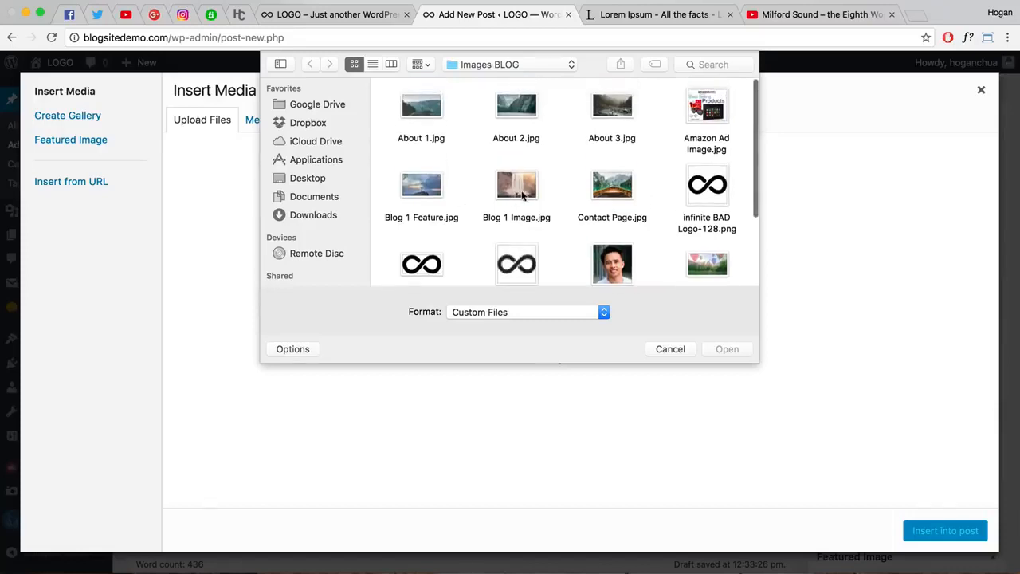
{"action": "left_click", "coordinate": [519, 191]}
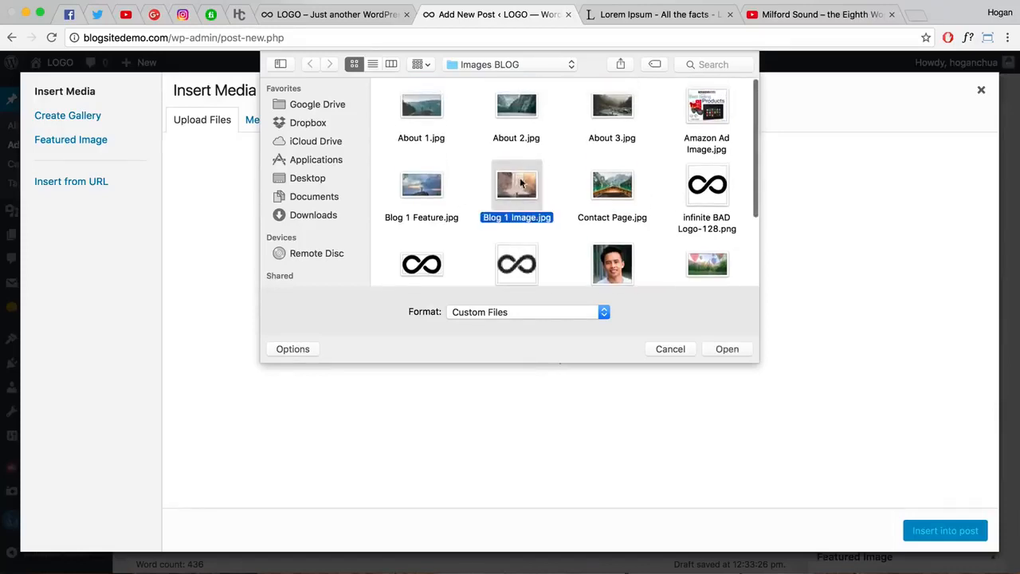
{"action": "left_click", "coordinate": [725, 349]}
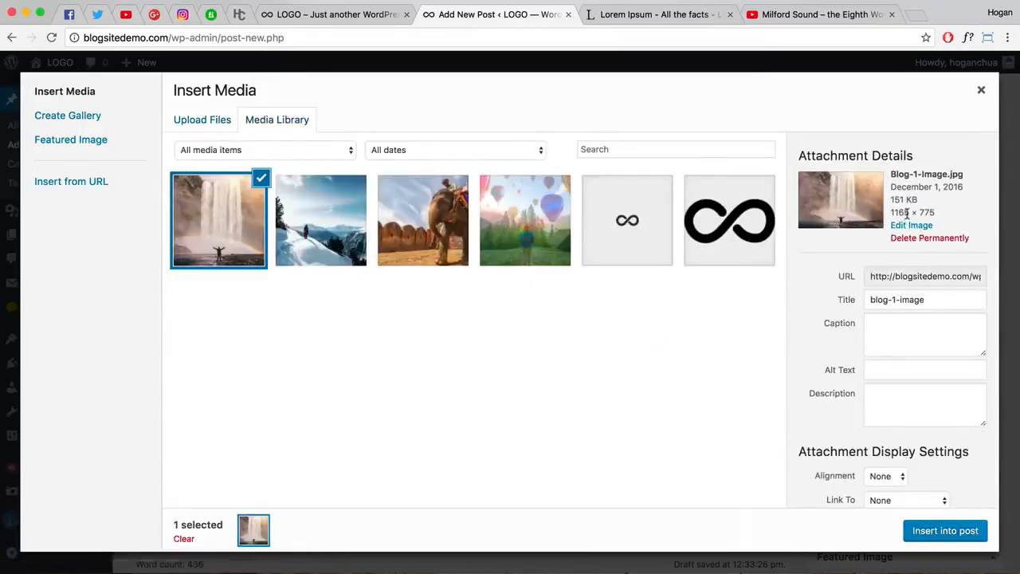
Insert the waterfall image into the post at Full Size (1165 × 775)
{"action": "left_click_drag", "start_coordinate": [910, 212], "coordinate": [891, 212]}
{"action": "left_click_drag", "start_coordinate": [935, 213], "coordinate": [893, 212]}
{"action": "left_click", "coordinate": [925, 213]}
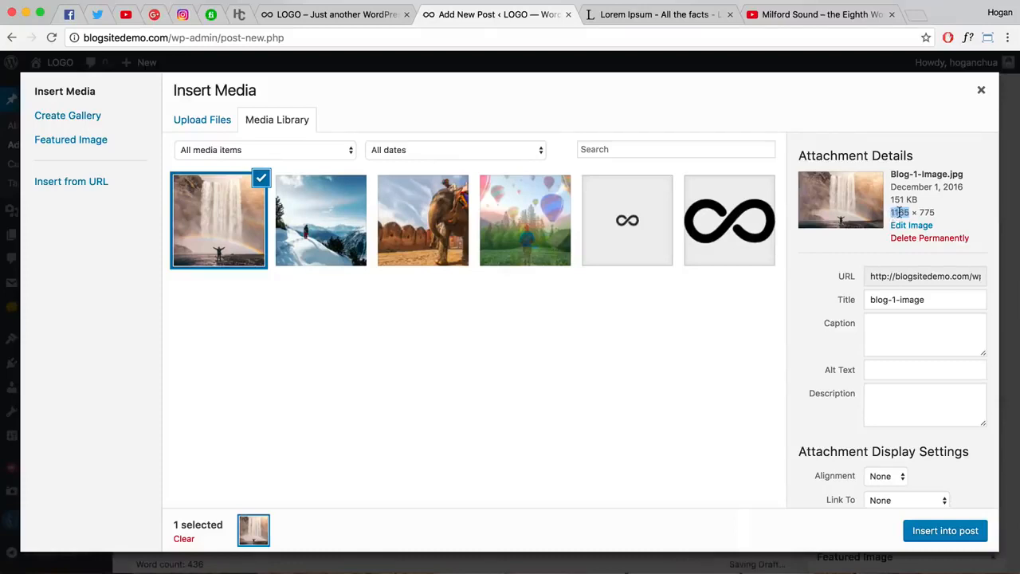
{"action": "scroll", "coordinate": [868, 327], "scroll_direction": "down", "scroll_amount": 2}
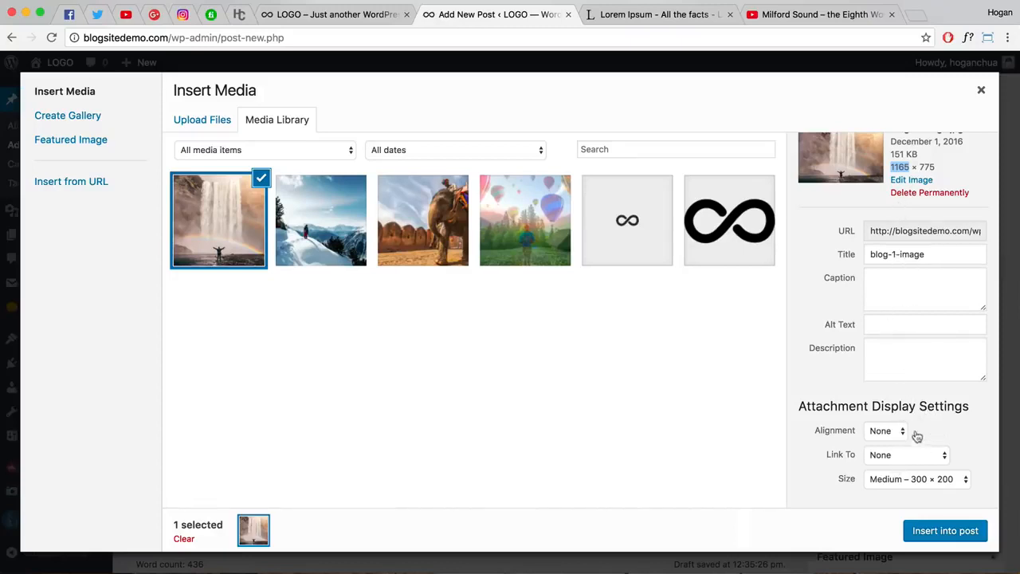
{"action": "left_click", "coordinate": [889, 481]}
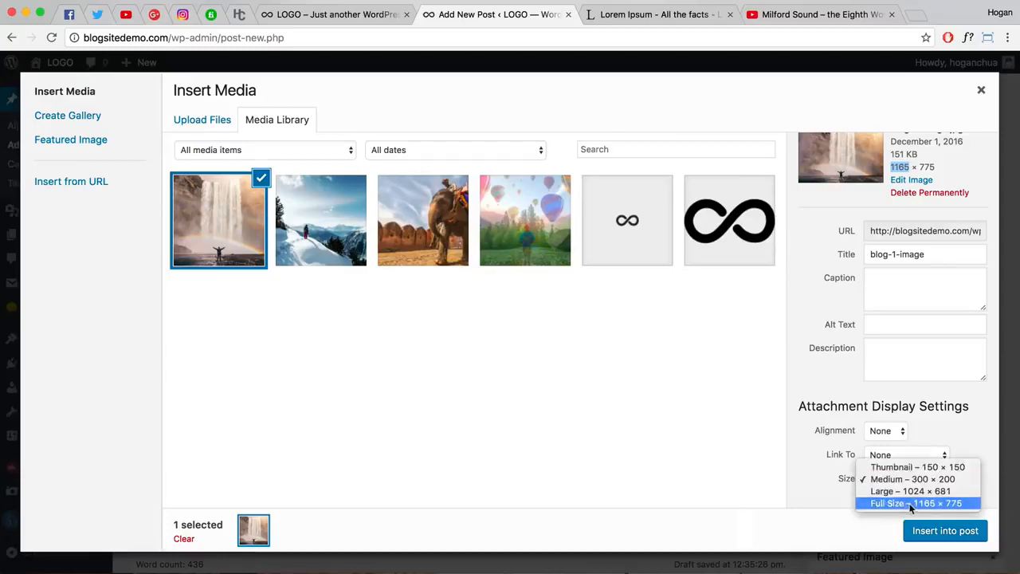
{"action": "left_click", "coordinate": [911, 504]}
{"action": "left_click", "coordinate": [936, 532]}
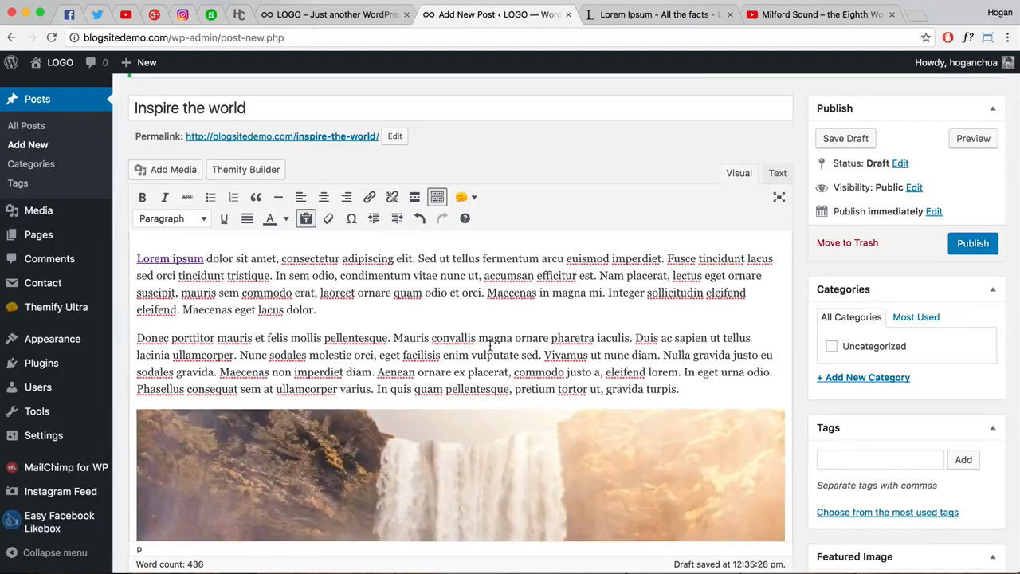
{"action": "scroll", "coordinate": [474, 330], "scroll_direction": "down", "scroll_amount": 3}
{"action": "scroll", "coordinate": [471, 322], "scroll_direction": "down", "scroll_amount": 5}
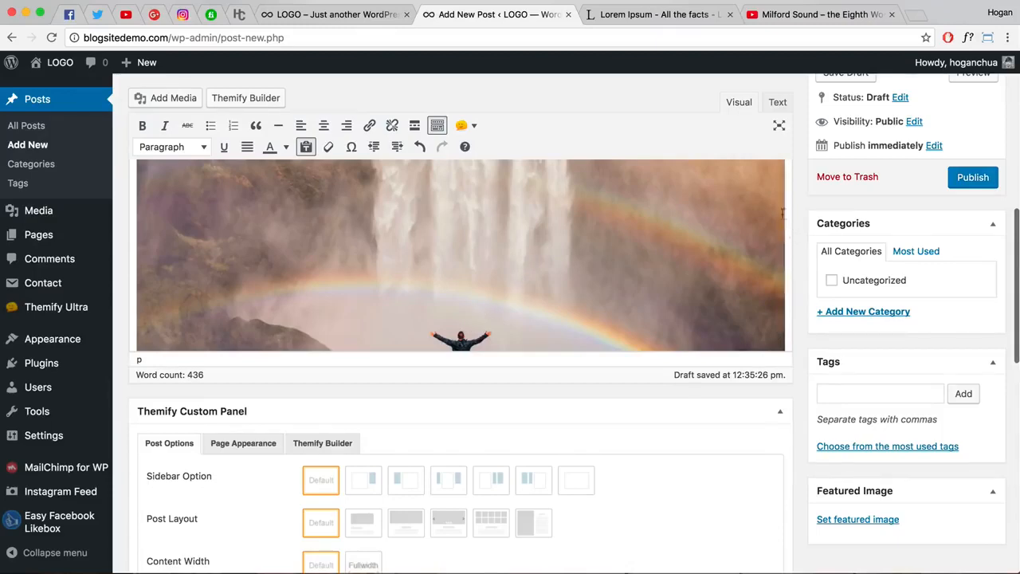
Copy the Milford Sound YouTube video's URL
{"action": "left_click", "coordinate": [797, 15]}
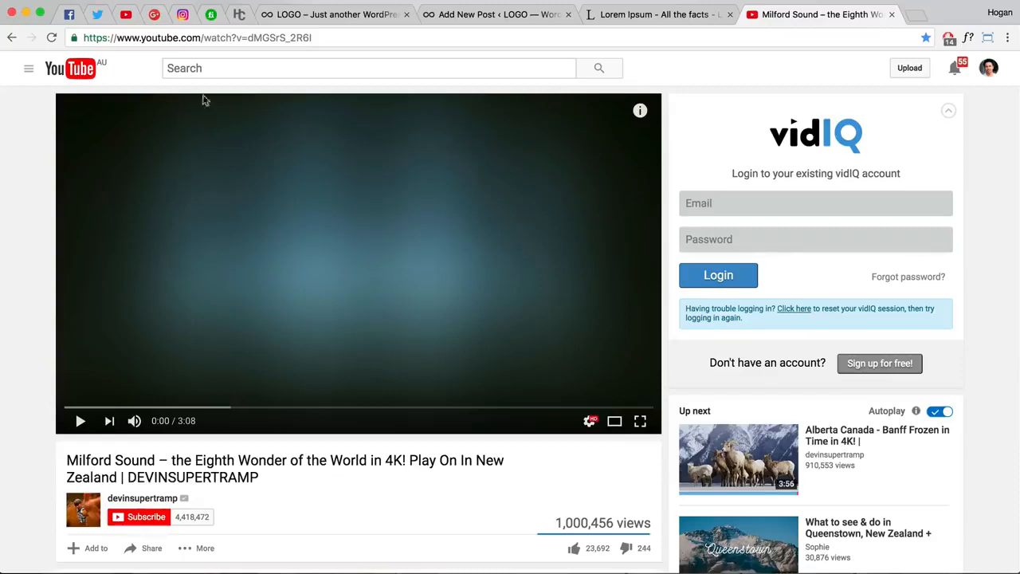
{"action": "left_click", "coordinate": [185, 38]}
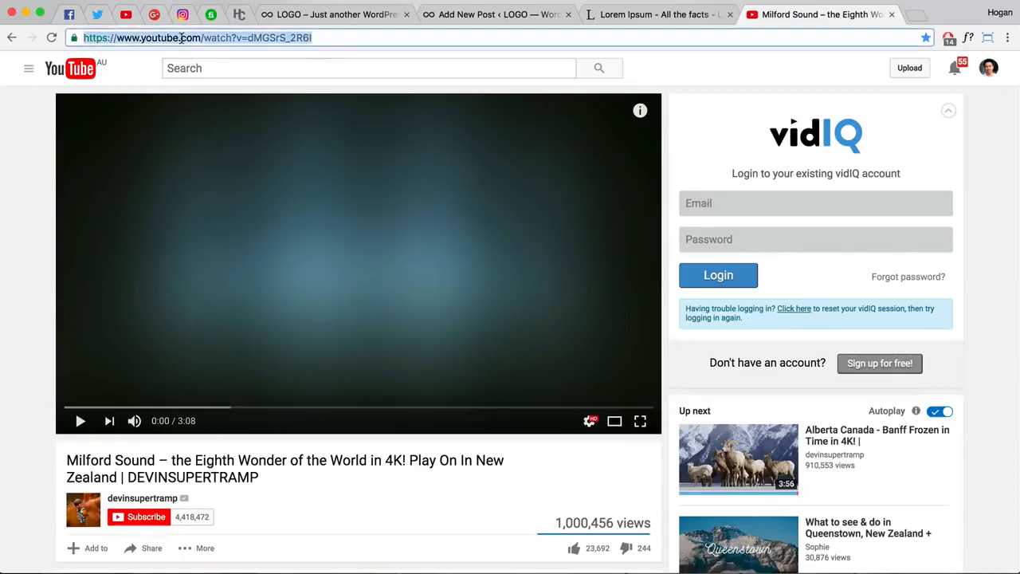
{"action": "right_click", "coordinate": [185, 37]}
{"action": "left_click", "coordinate": [203, 59]}
{"action": "left_click", "coordinate": [470, 16]}
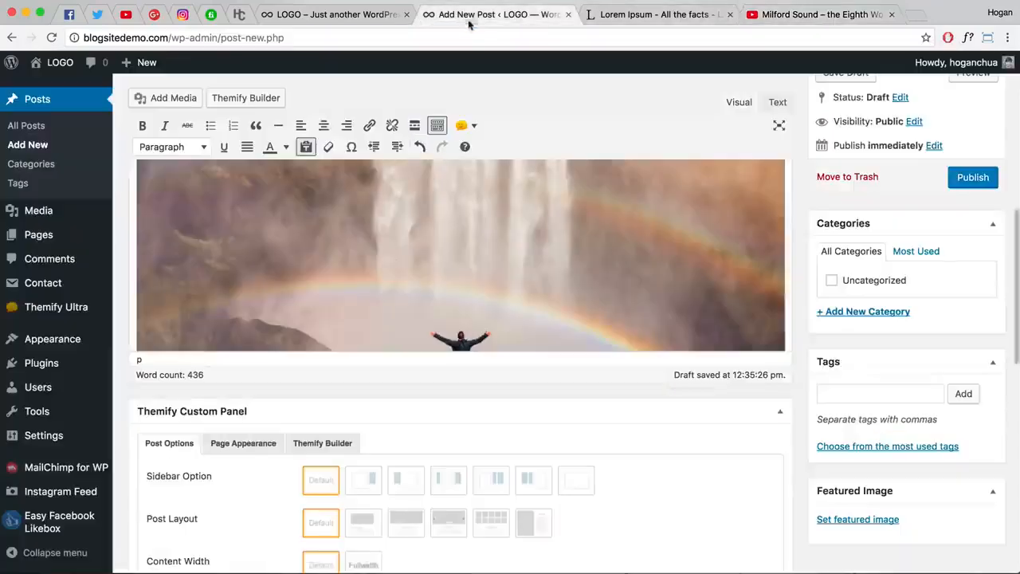
Paste the video URL on a new line after 'fringilla.' and open Add New Category
{"action": "scroll", "coordinate": [406, 267], "scroll_direction": "down", "scroll_amount": 10}
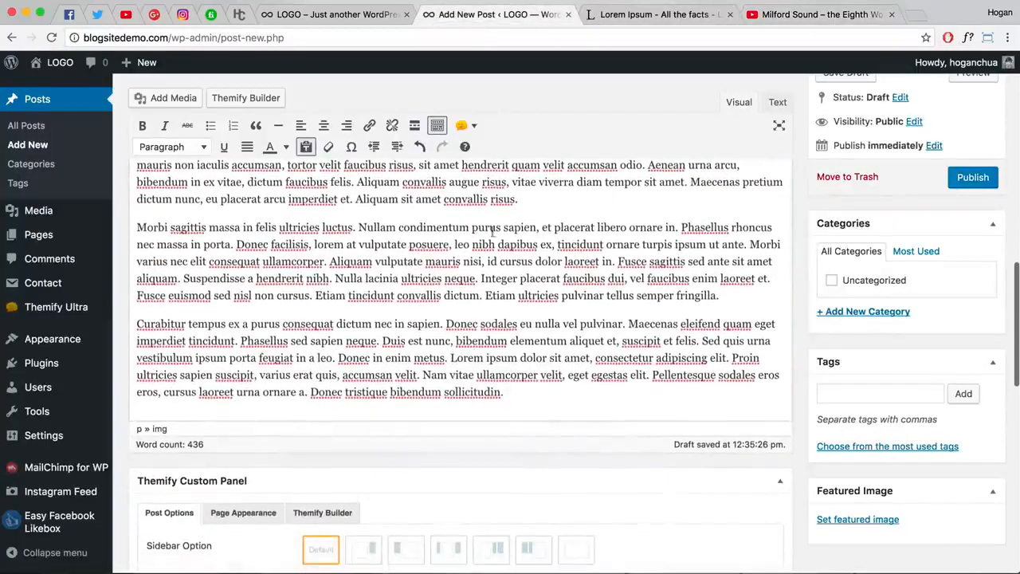
{"action": "left_click", "coordinate": [743, 299]}
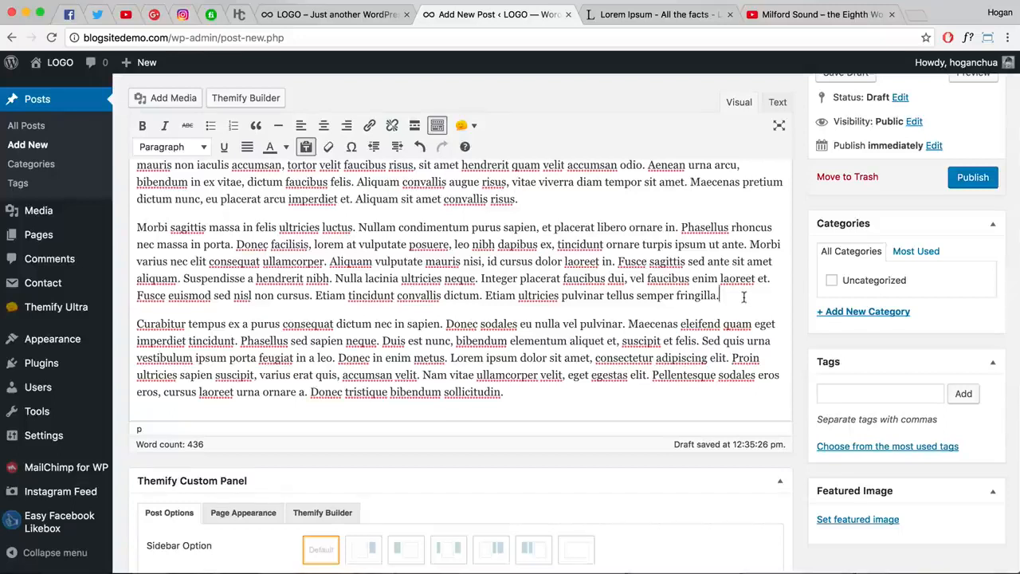
{"action": "key", "text": "Return"}
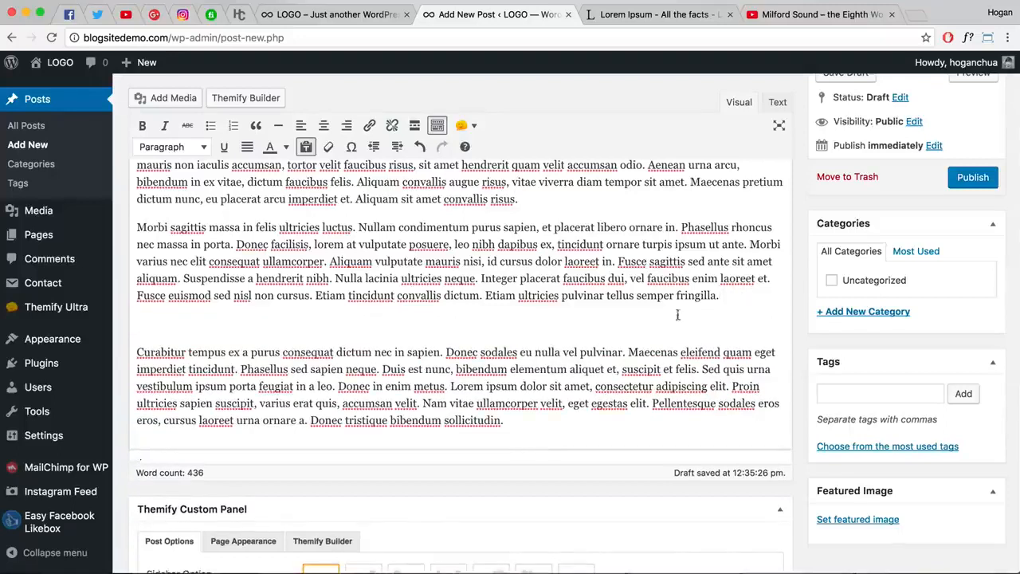
{"action": "key", "text": "super+v"}
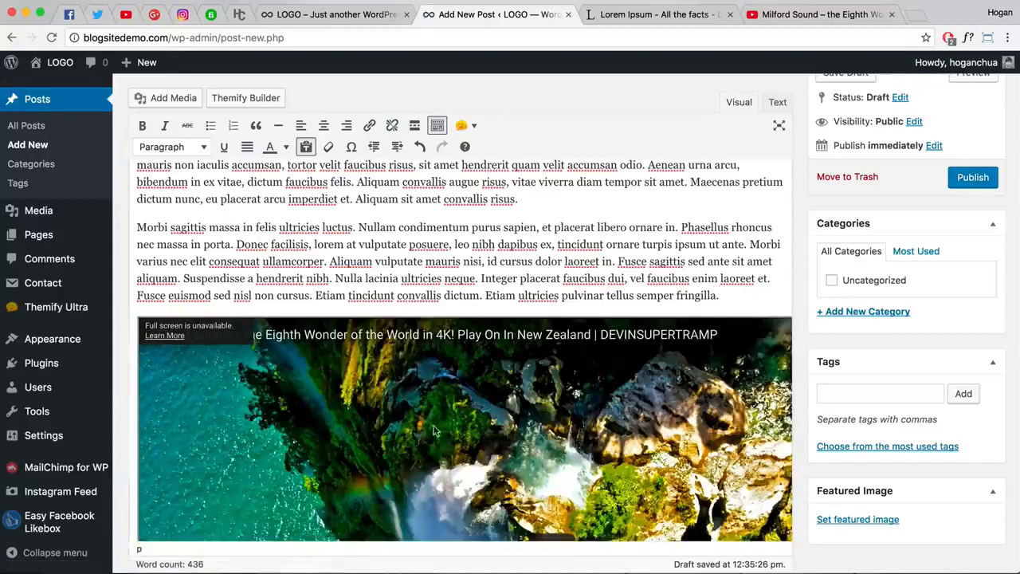
{"action": "scroll", "coordinate": [415, 427], "scroll_direction": "down", "scroll_amount": 5}
{"action": "scroll", "coordinate": [433, 431], "scroll_direction": "down", "scroll_amount": 4}
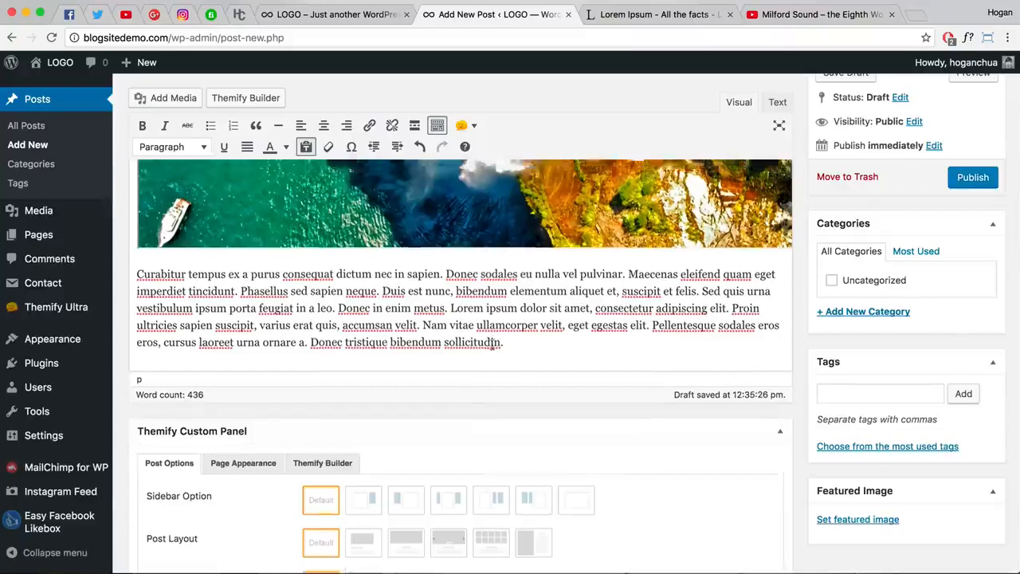
{"action": "scroll", "coordinate": [470, 370], "scroll_direction": "up", "scroll_amount": 5}
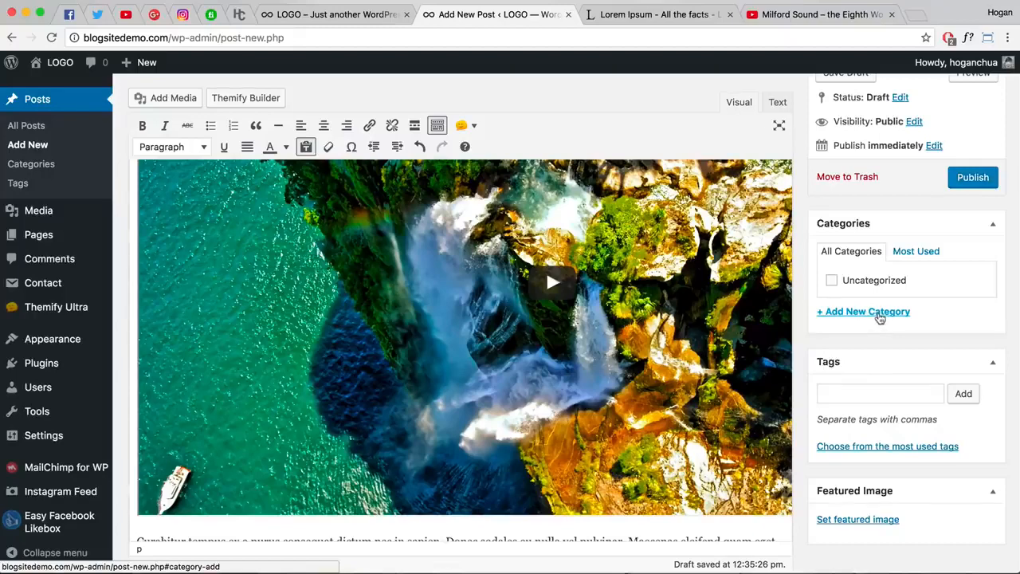
{"action": "left_click", "coordinate": [880, 314]}
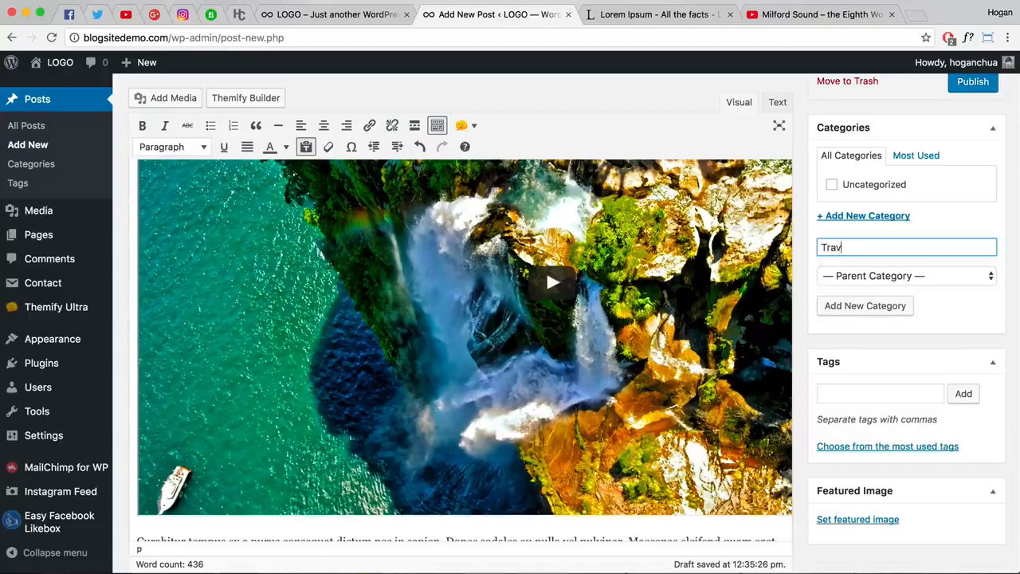
Add a new Travel category and tag the post 'hiking' and 'travel the world'
{"action": "left_click", "coordinate": [885, 312]}
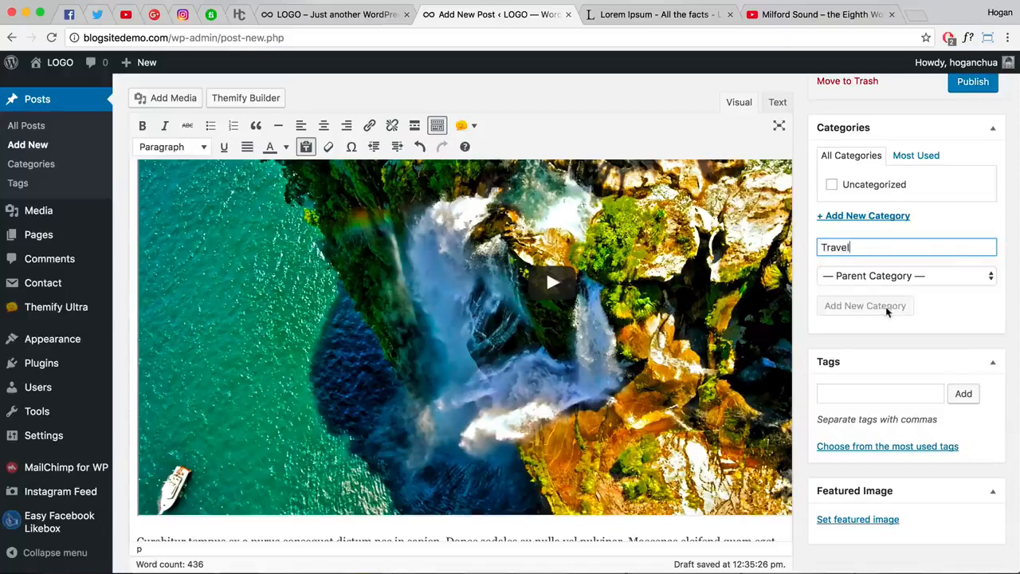
{"action": "left_click", "coordinate": [852, 390]}
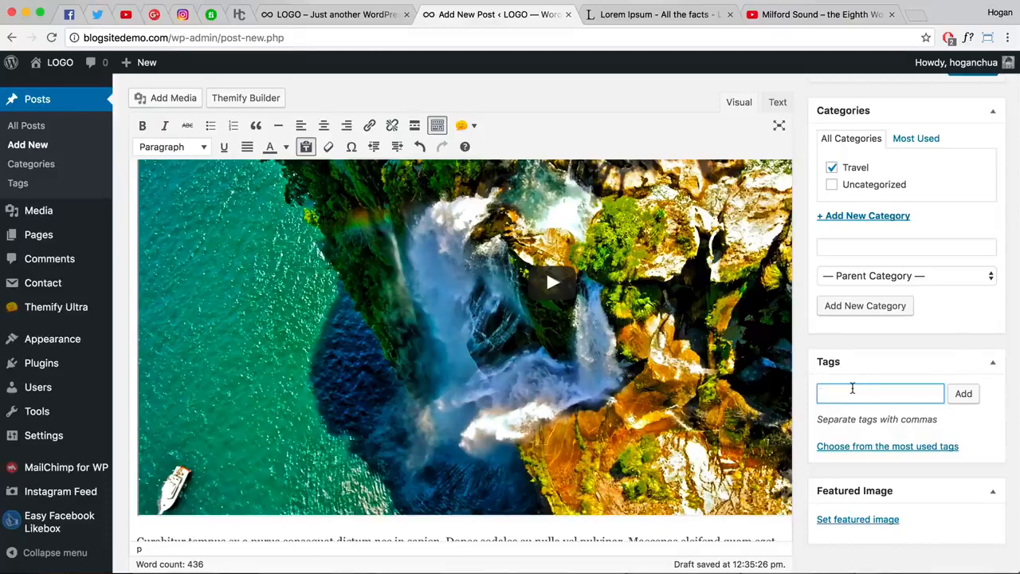
{"action": "type", "text": "hiking, travel the"}
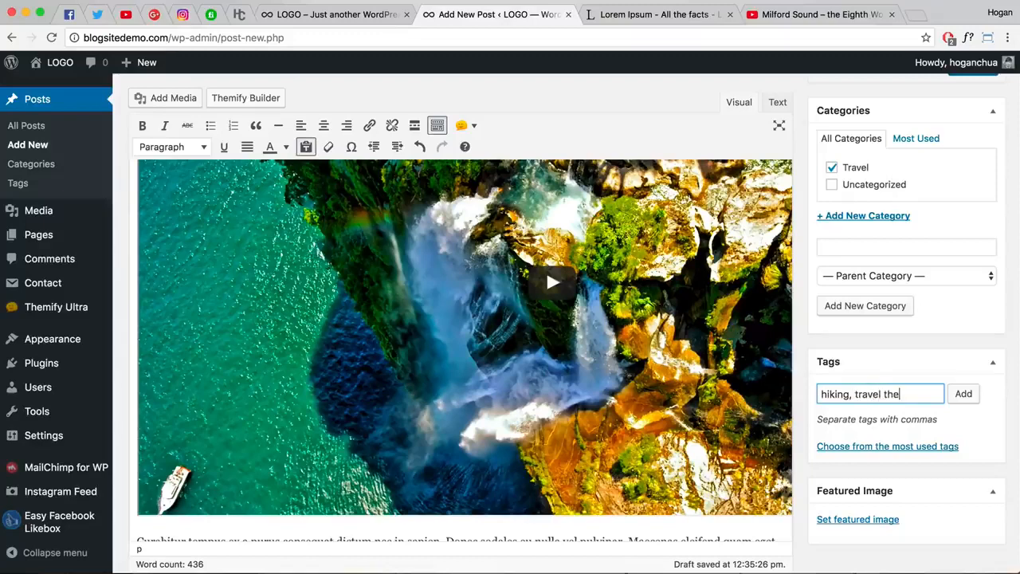
{"action": "type", "text": " world"}
{"action": "left_click", "coordinate": [963, 394]}
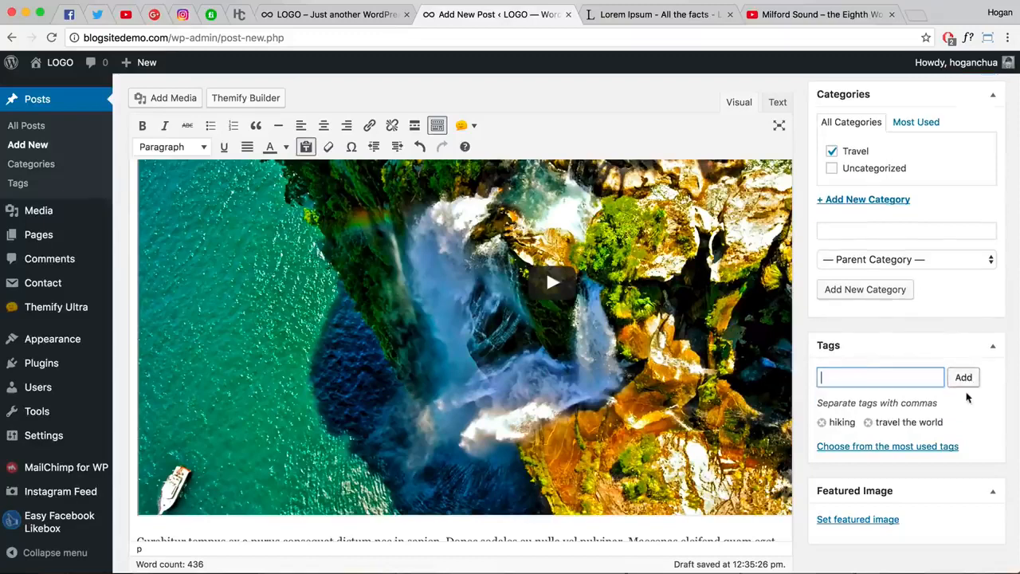
{"action": "scroll", "coordinate": [921, 396], "scroll_direction": "down", "scroll_amount": 2}
{"action": "scroll", "coordinate": [921, 396], "scroll_direction": "down", "scroll_amount": 2}
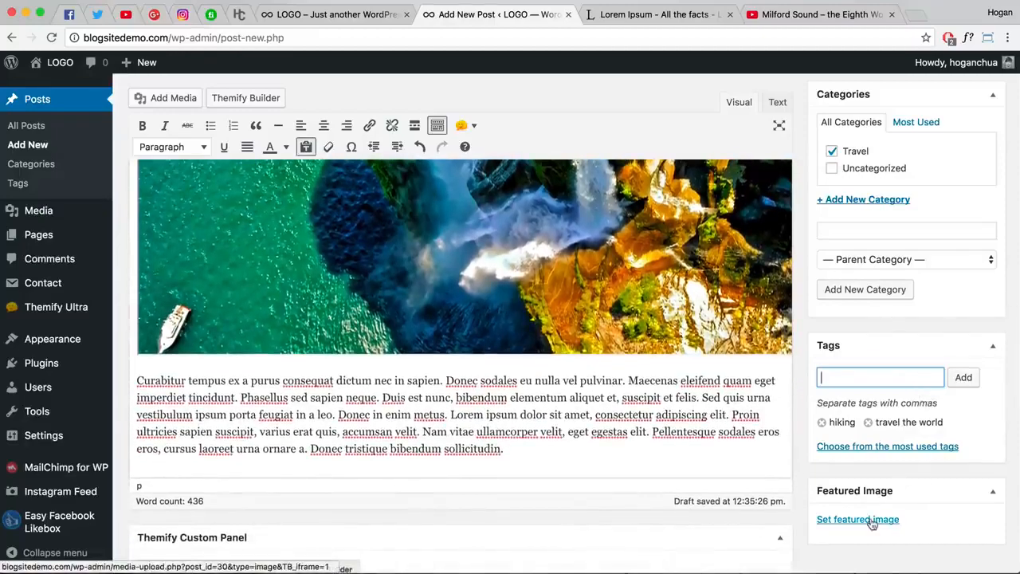
Check the site's home page, then return to the new post editor
{"action": "left_click", "coordinate": [386, 19]}
{"action": "scroll", "coordinate": [506, 167], "scroll_direction": "up", "scroll_amount": 5}
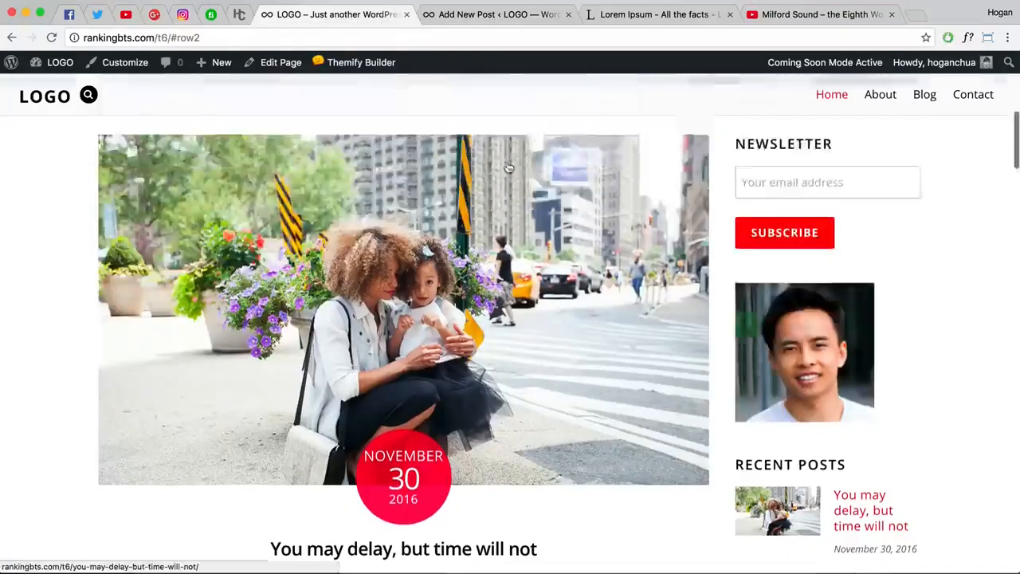
{"action": "scroll", "coordinate": [506, 167], "scroll_direction": "down", "scroll_amount": 4}
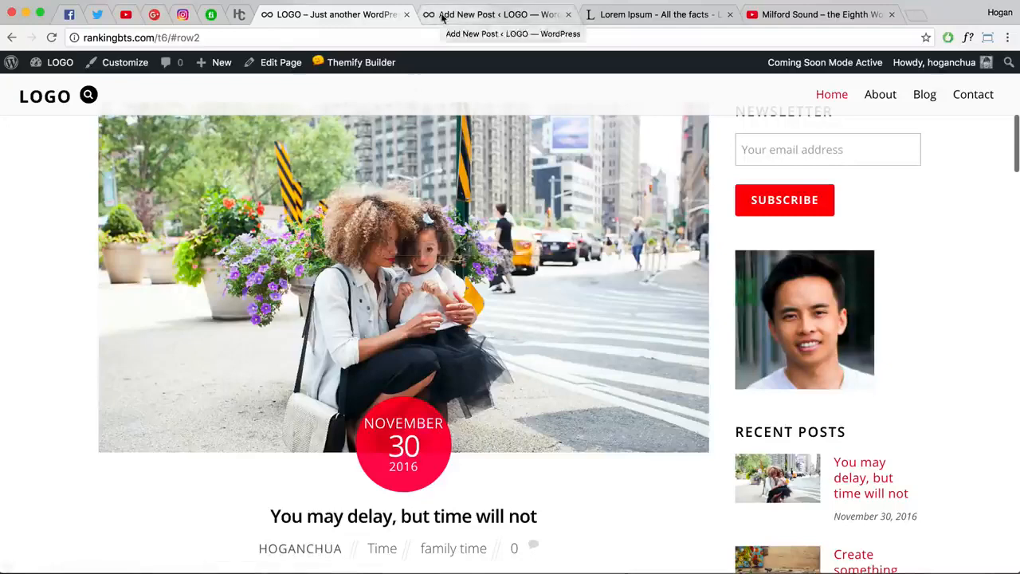
{"action": "left_click", "coordinate": [494, 14]}
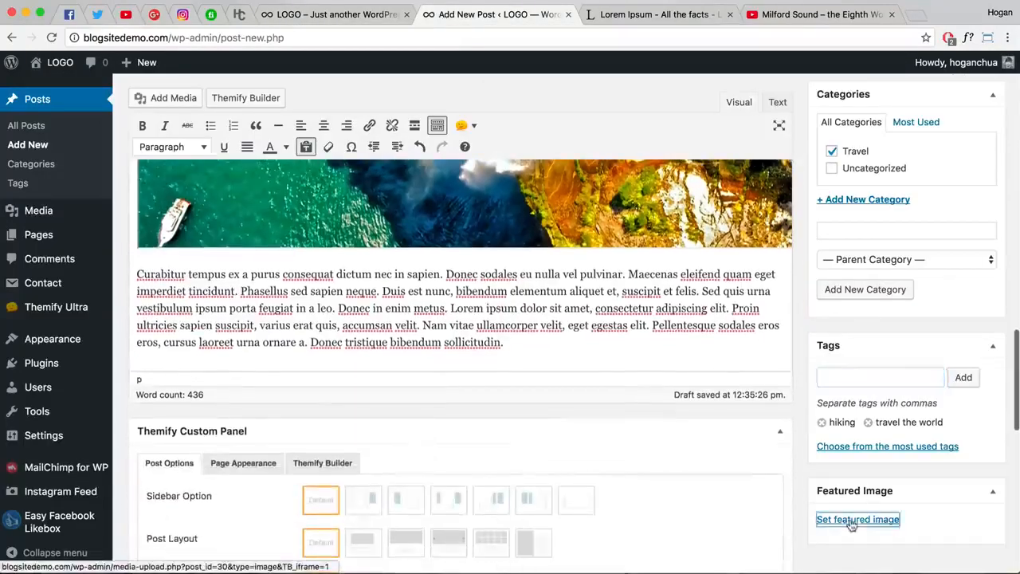
Upload Blog 1 Feature.jpg as a new image for the featured image
{"action": "left_click", "coordinate": [847, 518]}
{"action": "left_click", "coordinate": [46, 120]}
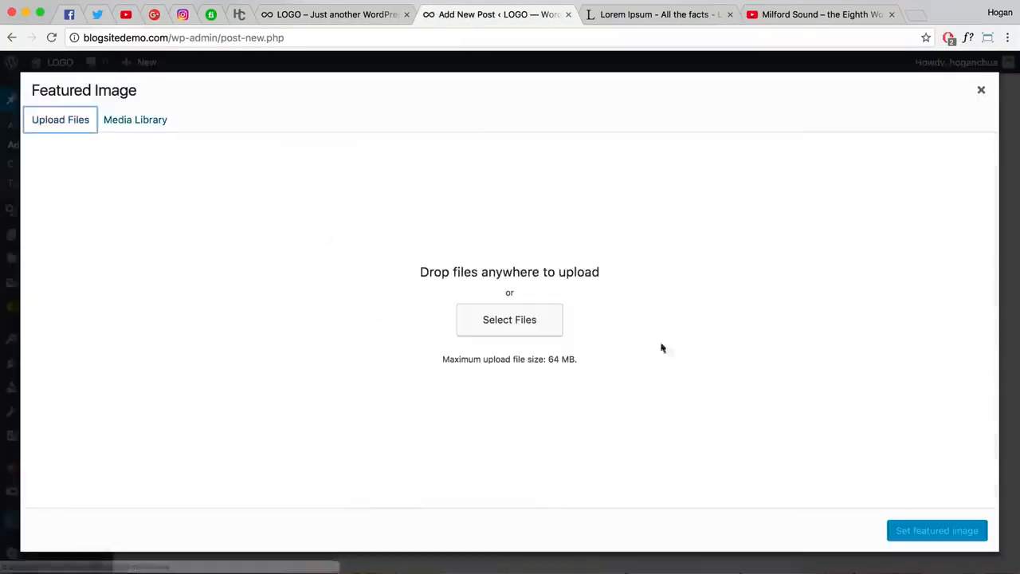
{"action": "left_click", "coordinate": [550, 332]}
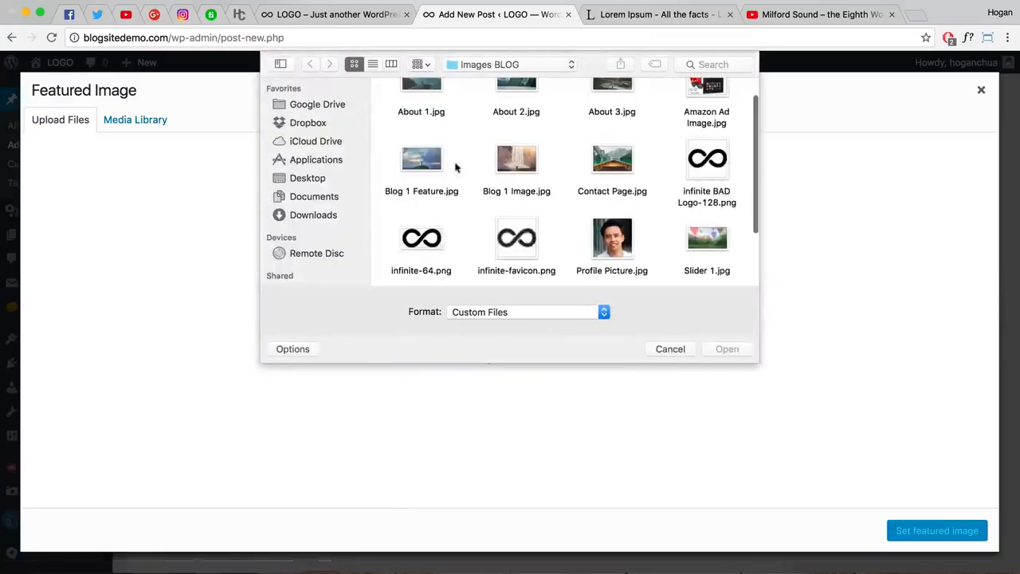
{"action": "left_click", "coordinate": [431, 164]}
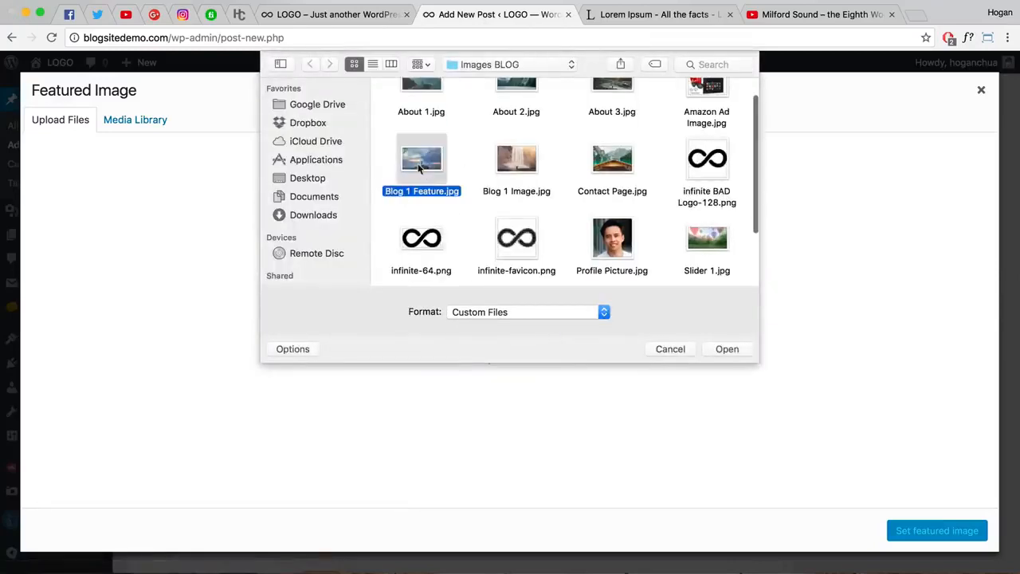
{"action": "left_click", "coordinate": [726, 348]}
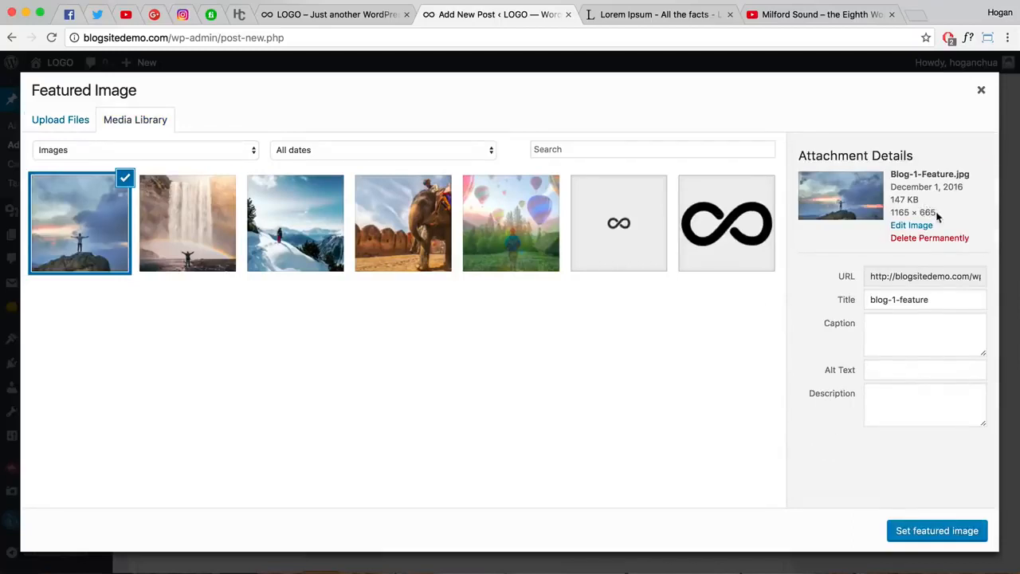
Confirm the uploaded image is 1165 × 665 and set it as the featured image
{"action": "left_click_drag", "start_coordinate": [936, 214], "coordinate": [893, 213]}
{"action": "left_click", "coordinate": [920, 213]}
{"action": "mouse_move", "coordinate": [937, 214]}
{"action": "left_mouse_down"}
{"action": "mouse_move", "coordinate": [890, 213]}
{"action": "mouse_move", "coordinate": [938, 213]}
{"action": "left_mouse_up"}
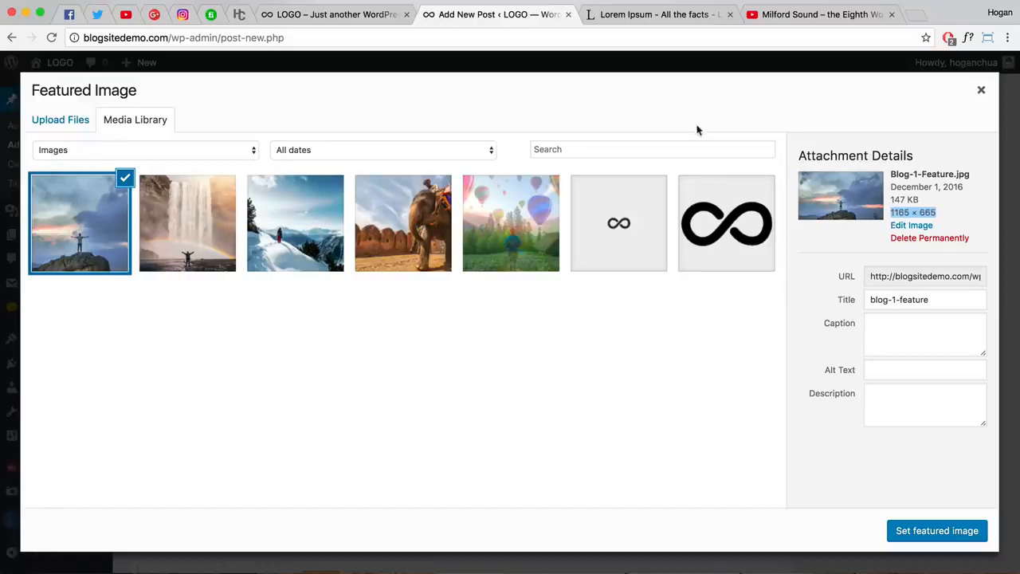
{"action": "left_click", "coordinate": [931, 532]}
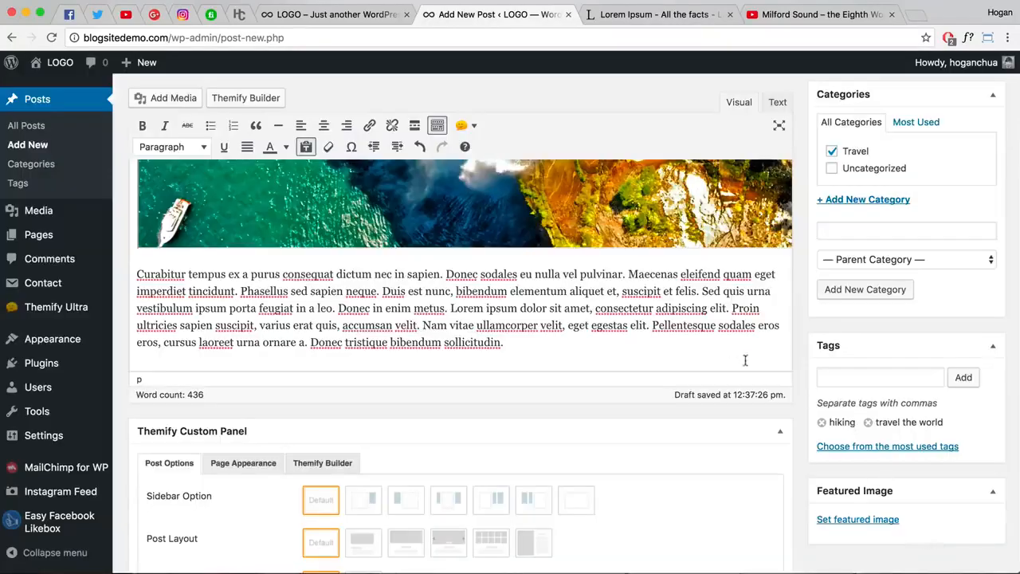
Publish the Inspire the world post
{"action": "scroll", "coordinate": [693, 324], "scroll_direction": "down", "scroll_amount": 10}
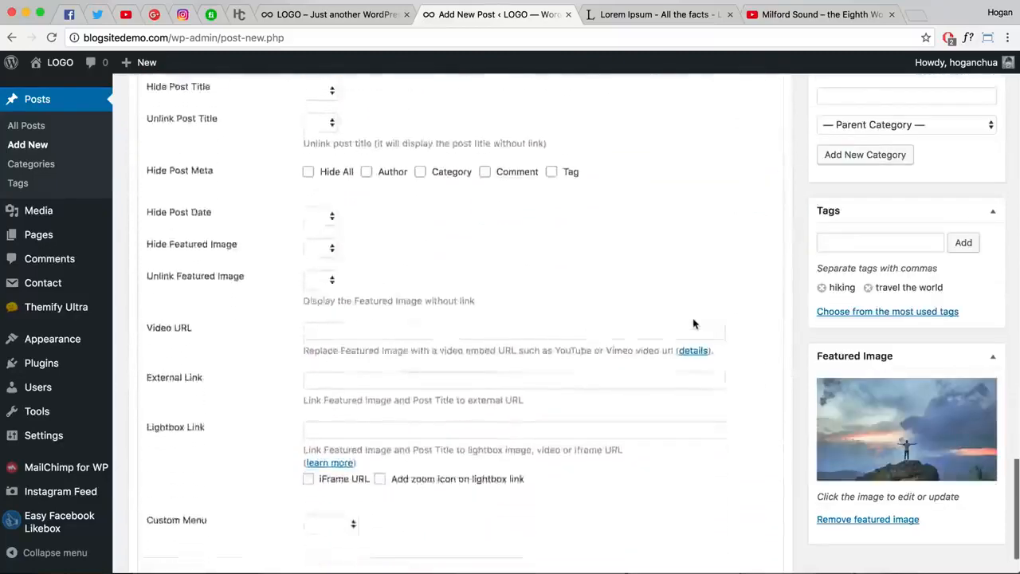
{"action": "scroll", "coordinate": [694, 324], "scroll_direction": "up", "scroll_amount": 10}
{"action": "left_click", "coordinate": [967, 243]}
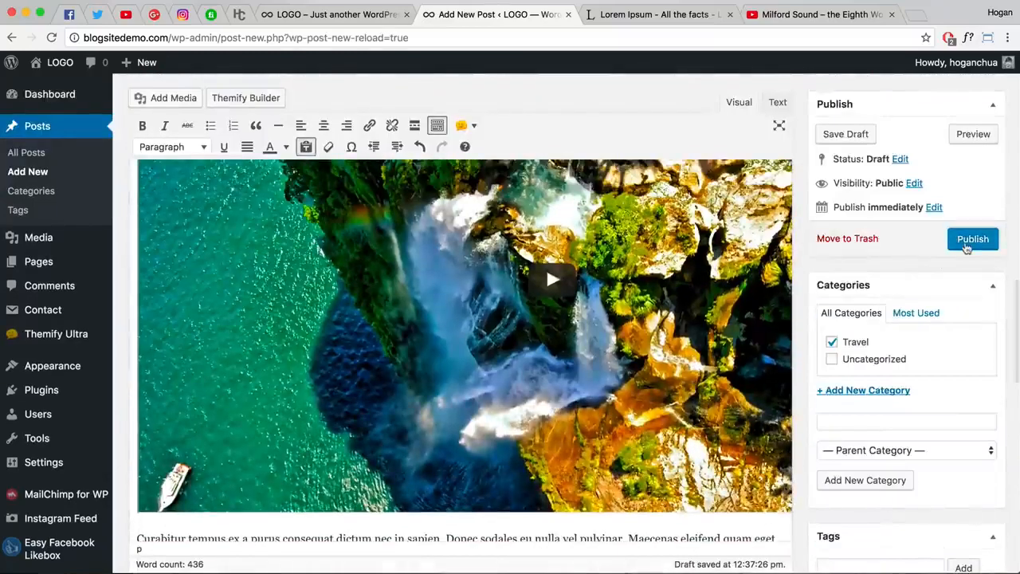
Open the published post's View post link in a new tab and switch to it
{"action": "scroll", "coordinate": [454, 227], "scroll_direction": "up", "scroll_amount": 5}
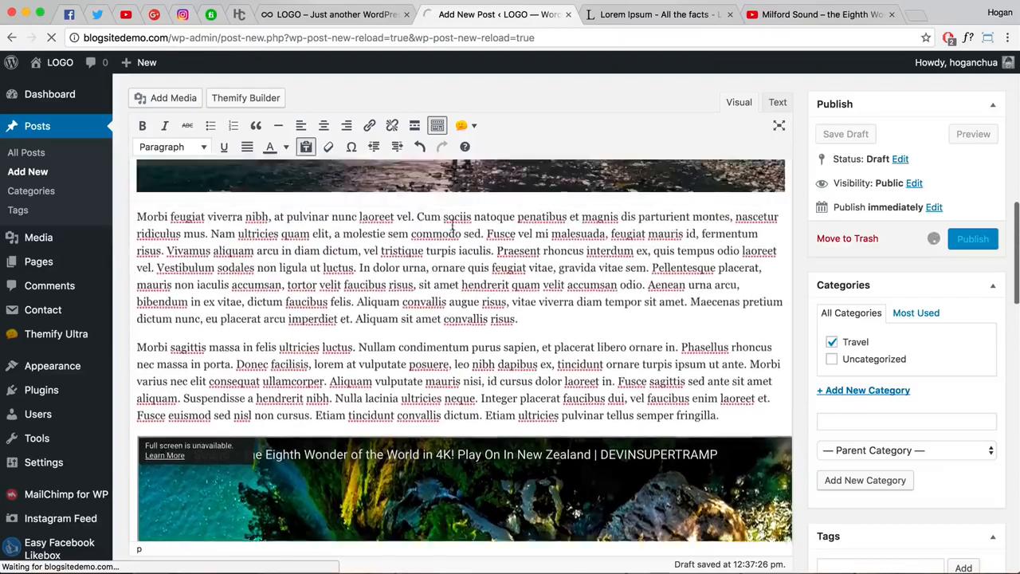
{"action": "scroll", "coordinate": [452, 227], "scroll_direction": "up", "scroll_amount": 10}
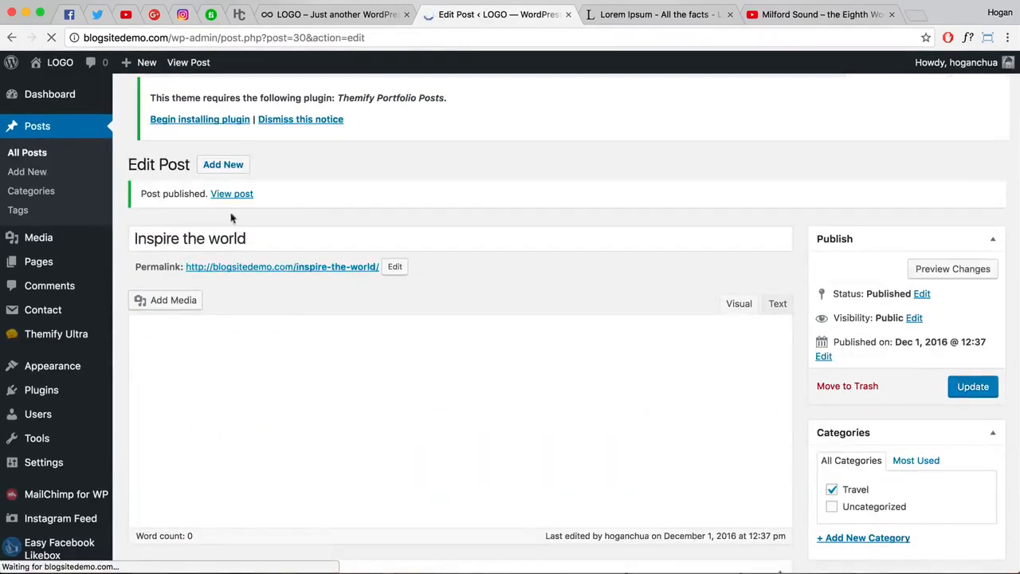
{"action": "right_click", "coordinate": [230, 204]}
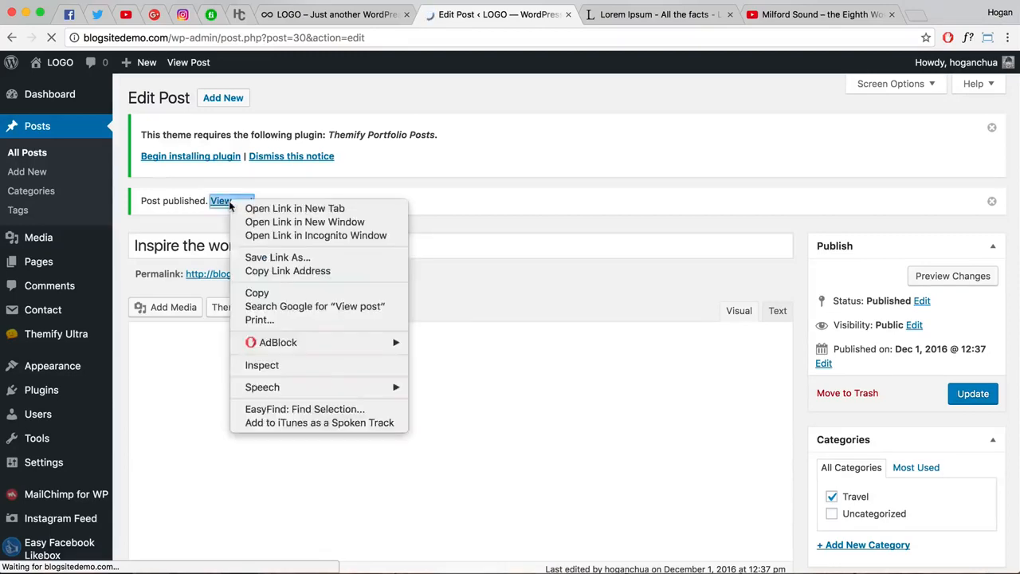
{"action": "left_click", "coordinate": [263, 208]}
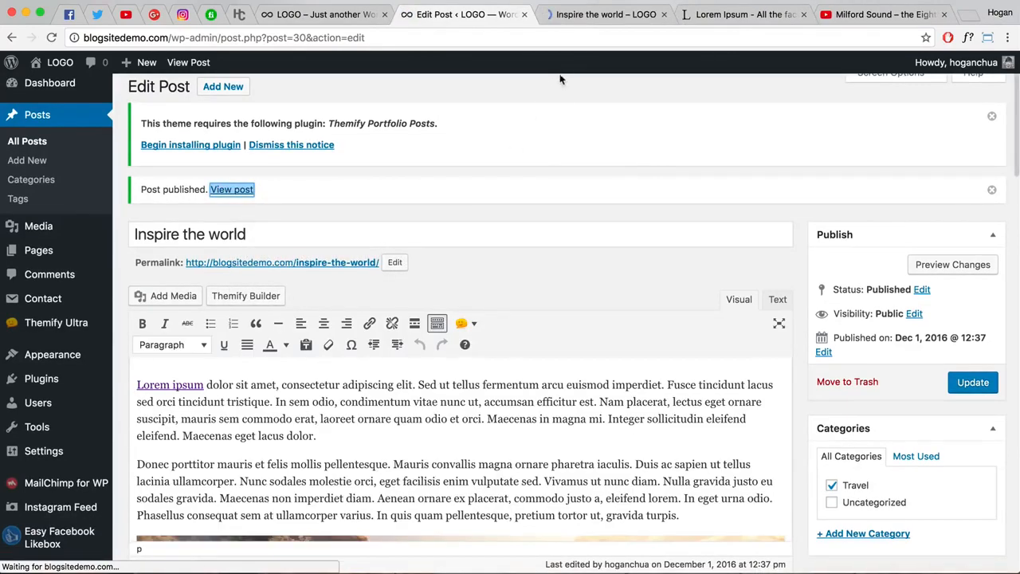
{"action": "left_click", "coordinate": [586, 15]}
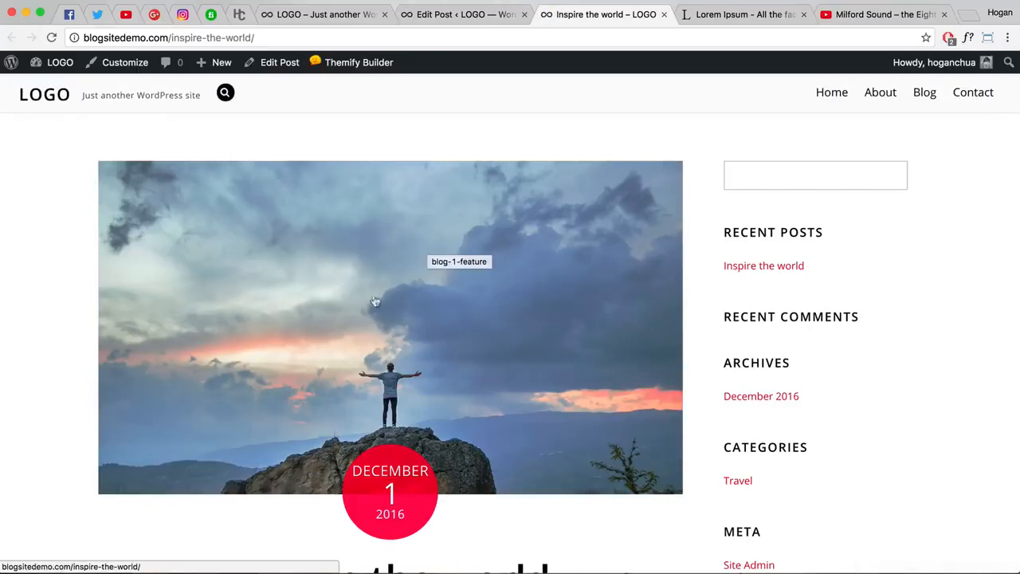
Scroll through the live Inspire the world post, including the Milford Sound video
{"action": "scroll", "coordinate": [430, 287], "scroll_direction": "down", "scroll_amount": 5}
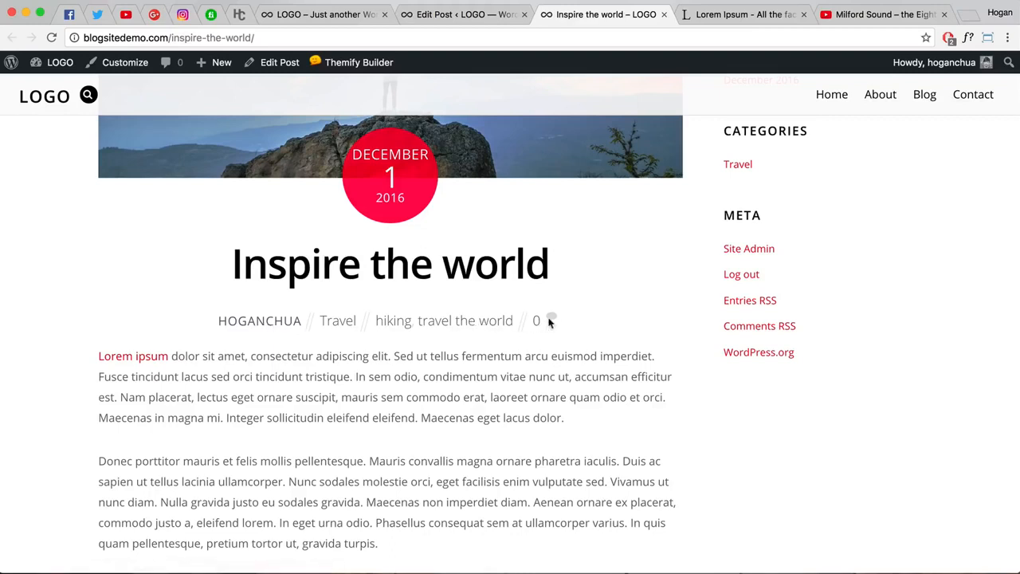
{"action": "scroll", "coordinate": [449, 337], "scroll_direction": "down", "scroll_amount": 3}
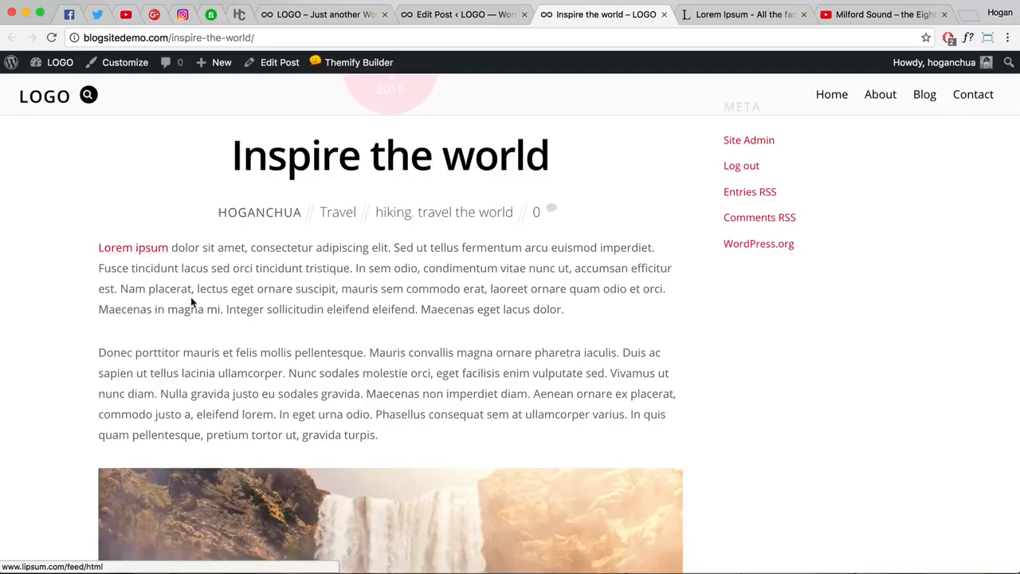
{"action": "scroll", "coordinate": [190, 300], "scroll_direction": "down", "scroll_amount": 5}
{"action": "scroll", "coordinate": [324, 327], "scroll_direction": "down", "scroll_amount": 3}
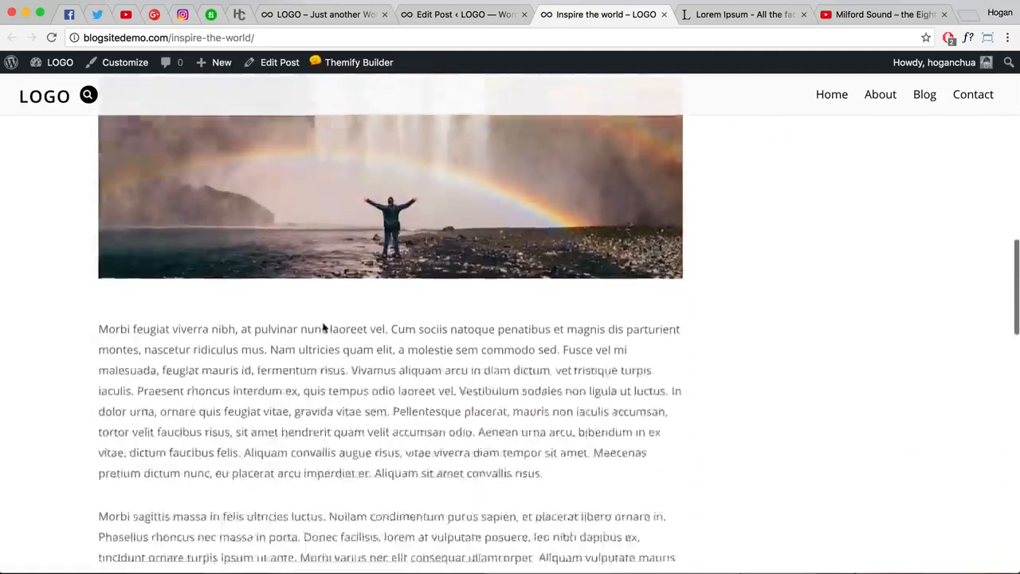
{"action": "scroll", "coordinate": [323, 327], "scroll_direction": "down", "scroll_amount": 7}
{"action": "scroll", "coordinate": [315, 303], "scroll_direction": "up", "scroll_amount": 1}
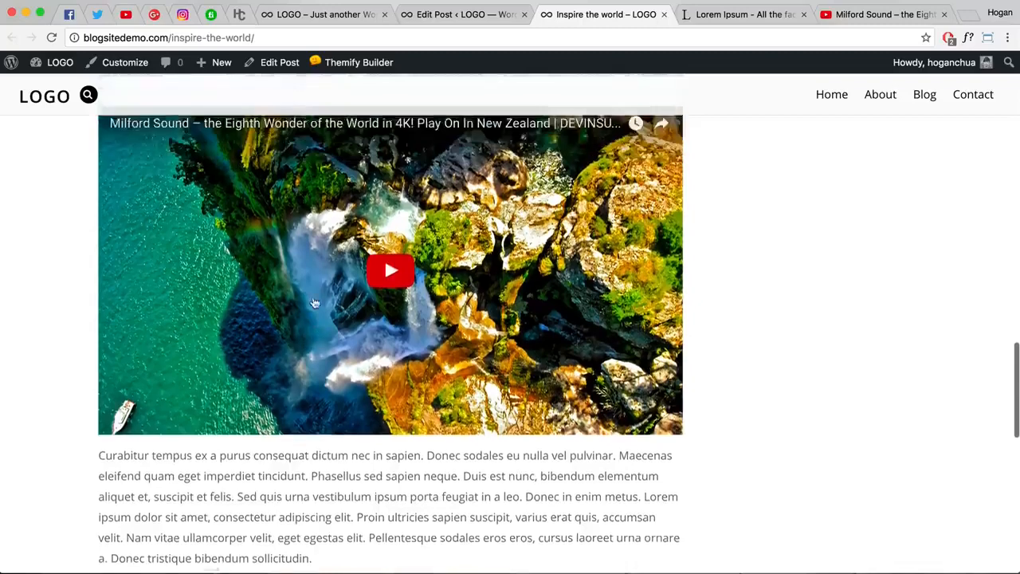
{"action": "scroll", "coordinate": [315, 303], "scroll_direction": "down", "scroll_amount": 5}
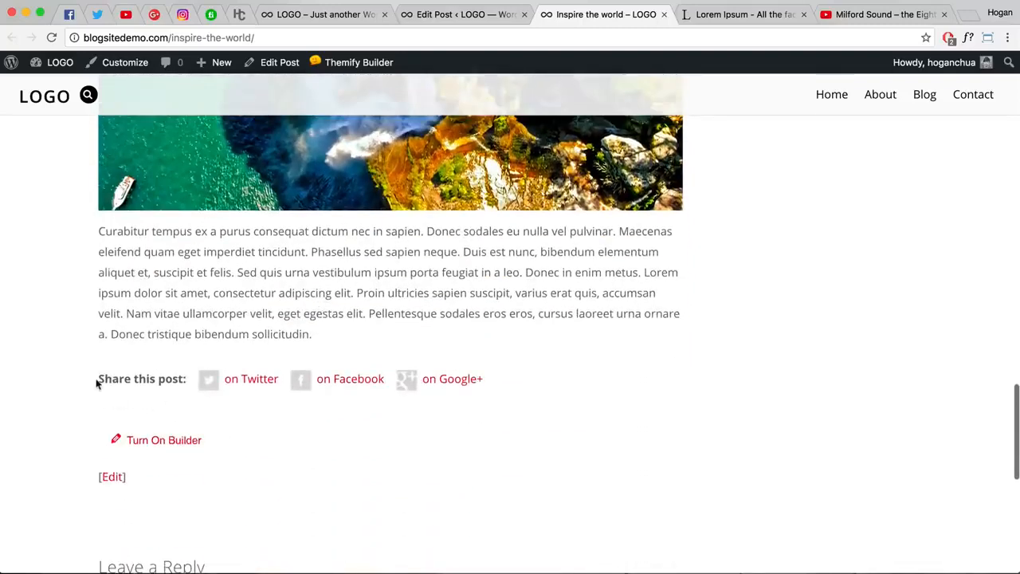
Check the share-this-post line and comment reply box, then return to the Edit Post tab
{"action": "left_click_drag", "start_coordinate": [95, 384], "coordinate": [536, 388]}
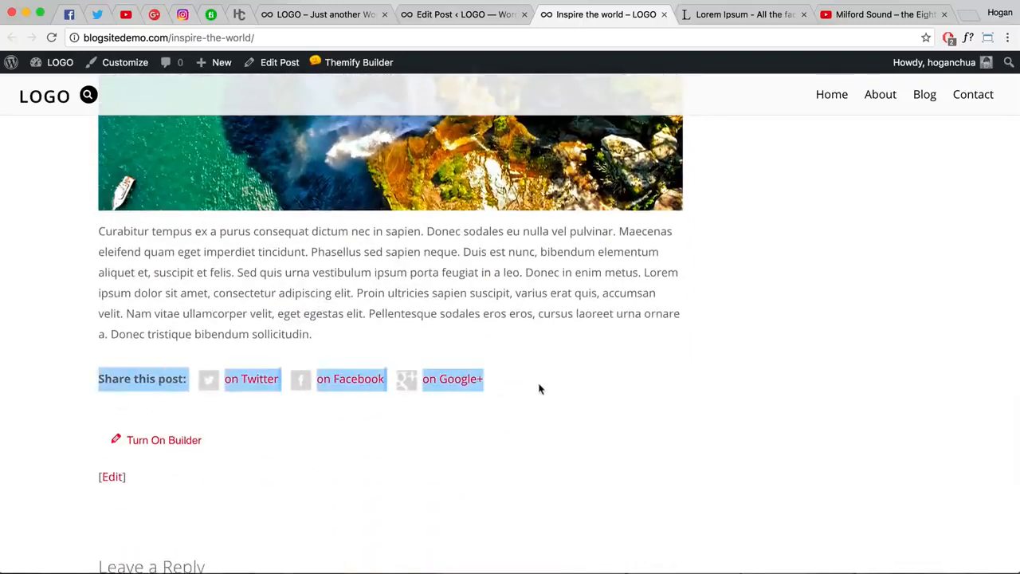
{"action": "left_click", "coordinate": [550, 383]}
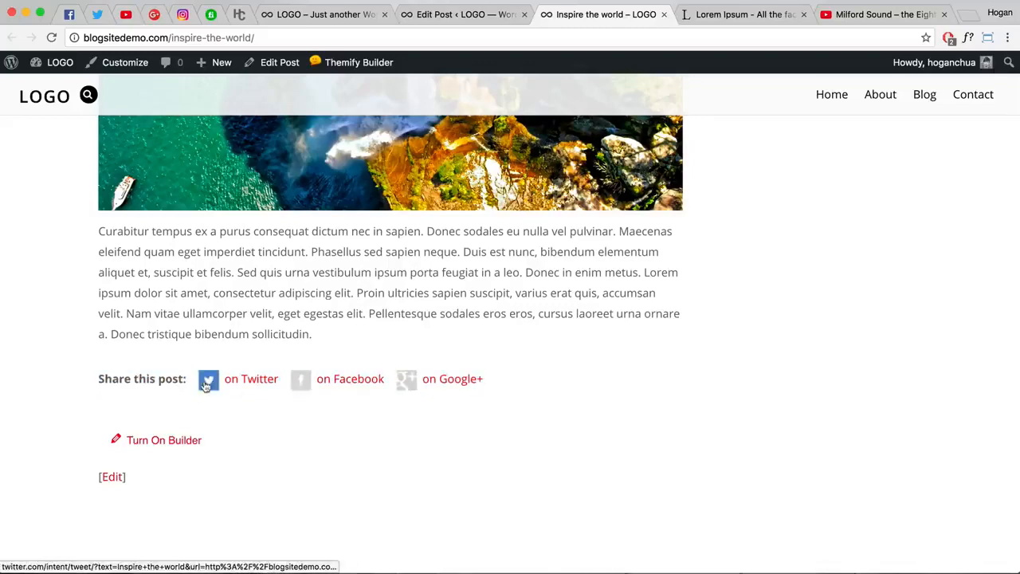
{"action": "scroll", "coordinate": [231, 386], "scroll_direction": "down", "scroll_amount": 10}
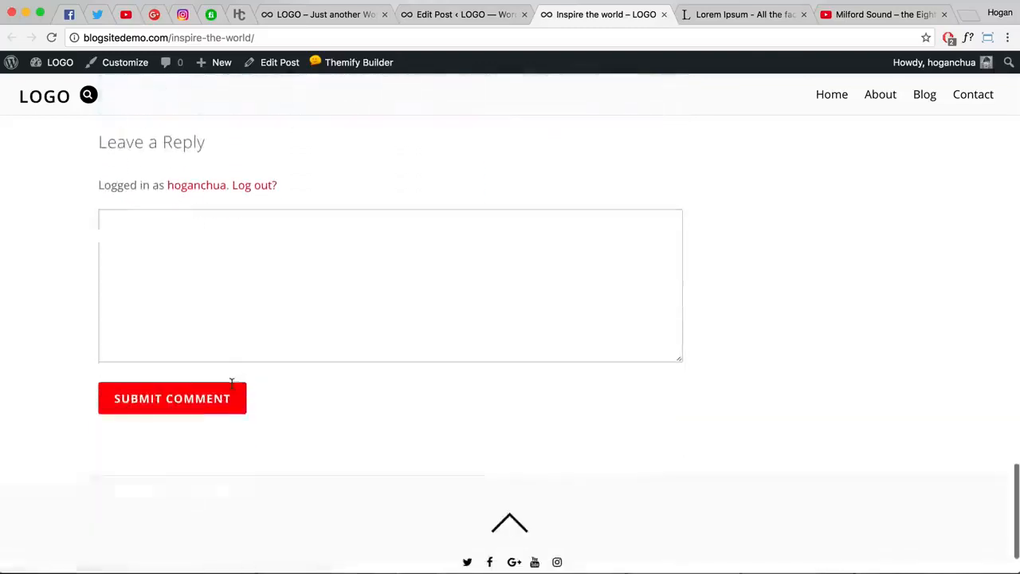
{"action": "left_click", "coordinate": [202, 321]}
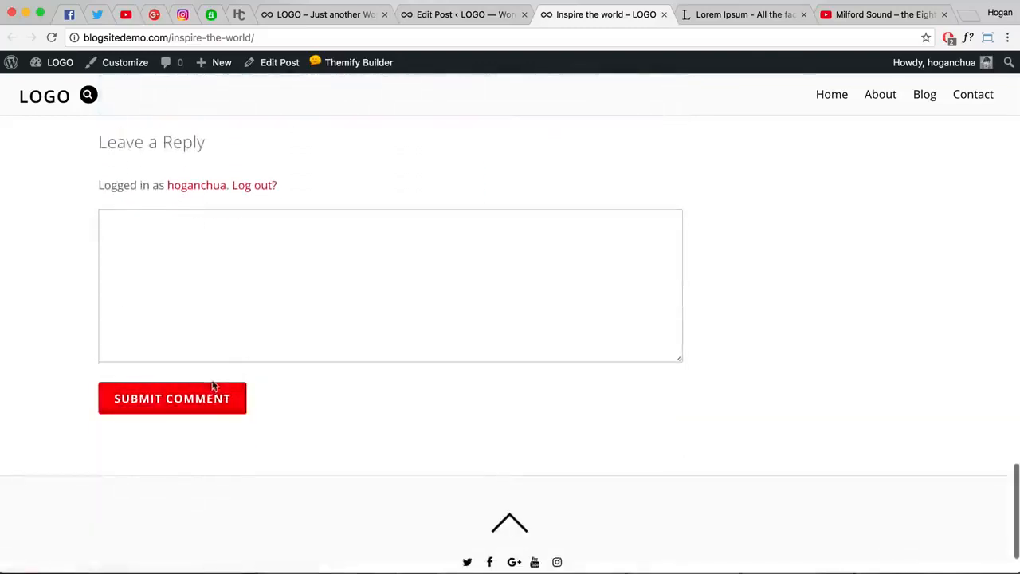
{"action": "scroll", "coordinate": [213, 358], "scroll_direction": "up", "scroll_amount": 5}
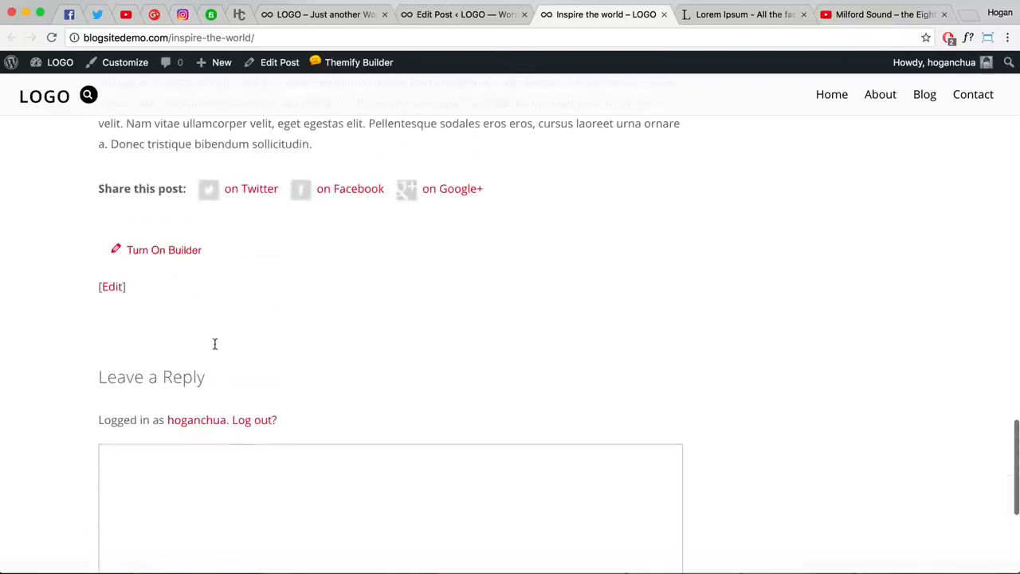
{"action": "left_click", "coordinate": [462, 15]}
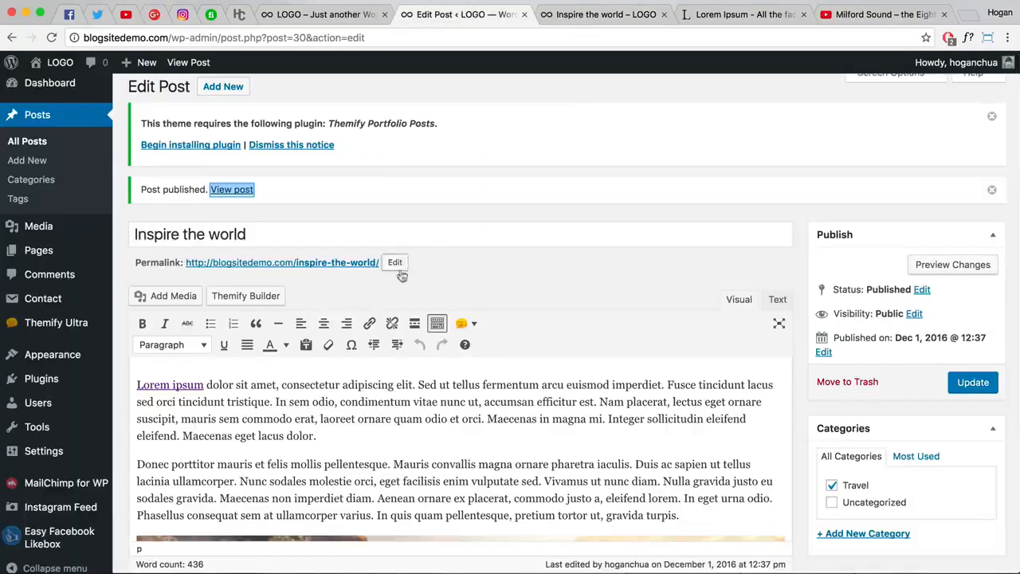
Choose the Split post layout in the Themify Post Options for Inspire the world
{"action": "scroll", "coordinate": [403, 279], "scroll_direction": "down", "scroll_amount": 10}
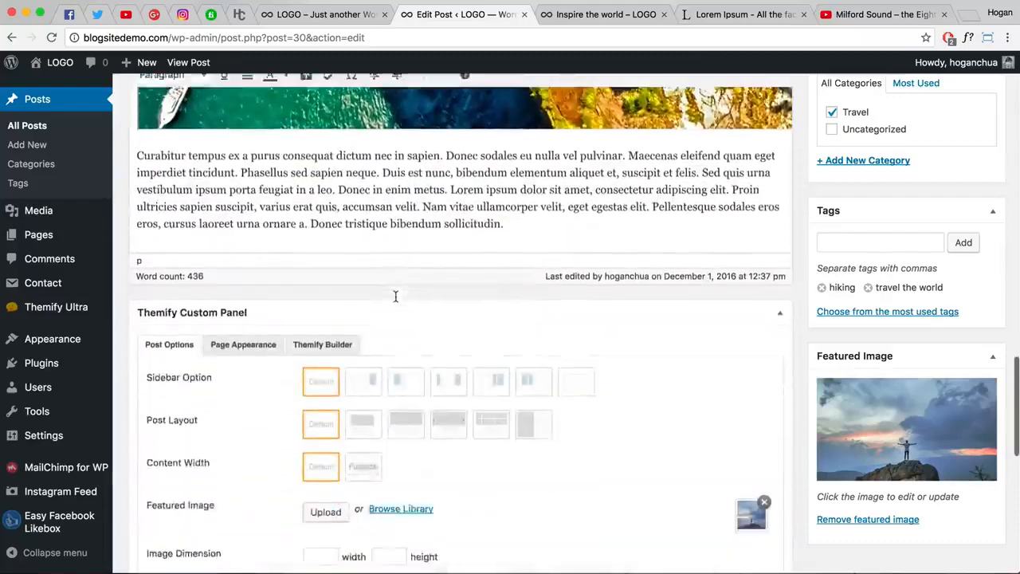
{"action": "scroll", "coordinate": [395, 296], "scroll_direction": "down", "scroll_amount": 4}
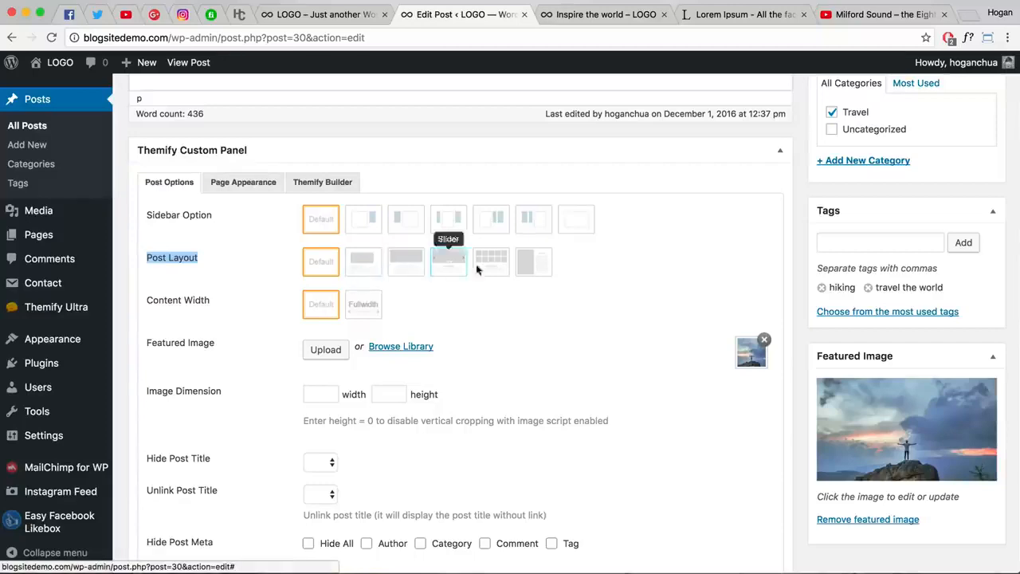
{"action": "left_click", "coordinate": [540, 271]}
{"action": "scroll", "coordinate": [681, 268], "scroll_direction": "up", "scroll_amount": 2}
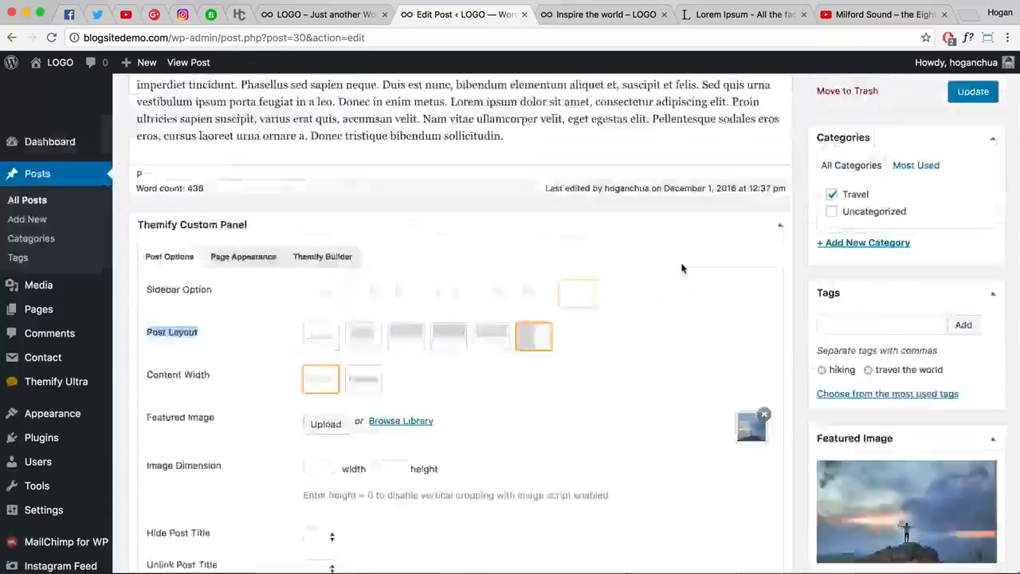
{"action": "scroll", "coordinate": [681, 269], "scroll_direction": "up", "scroll_amount": 5}
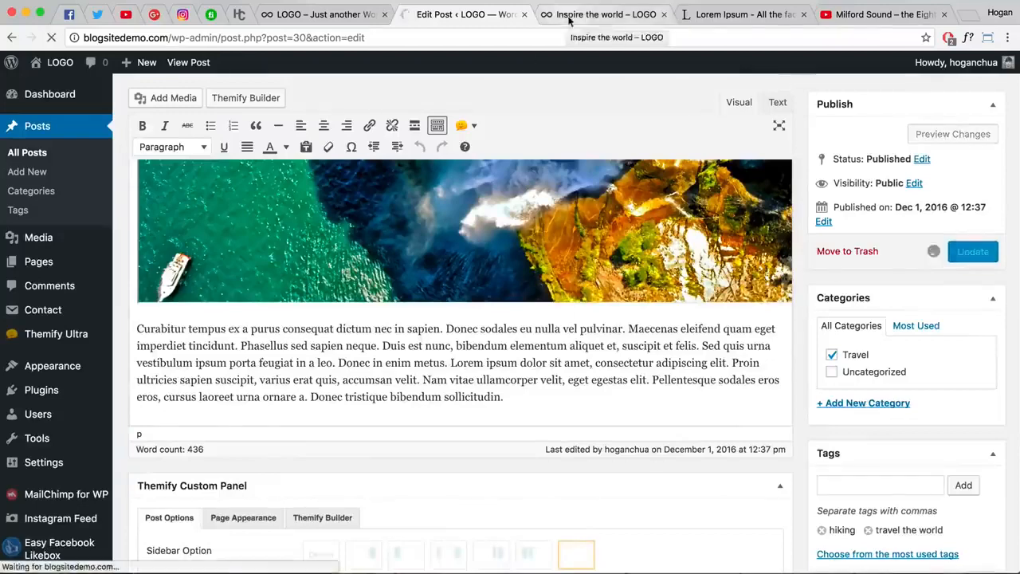
Reload the live post to see the featured image beside the text
{"action": "left_click", "coordinate": [586, 14]}
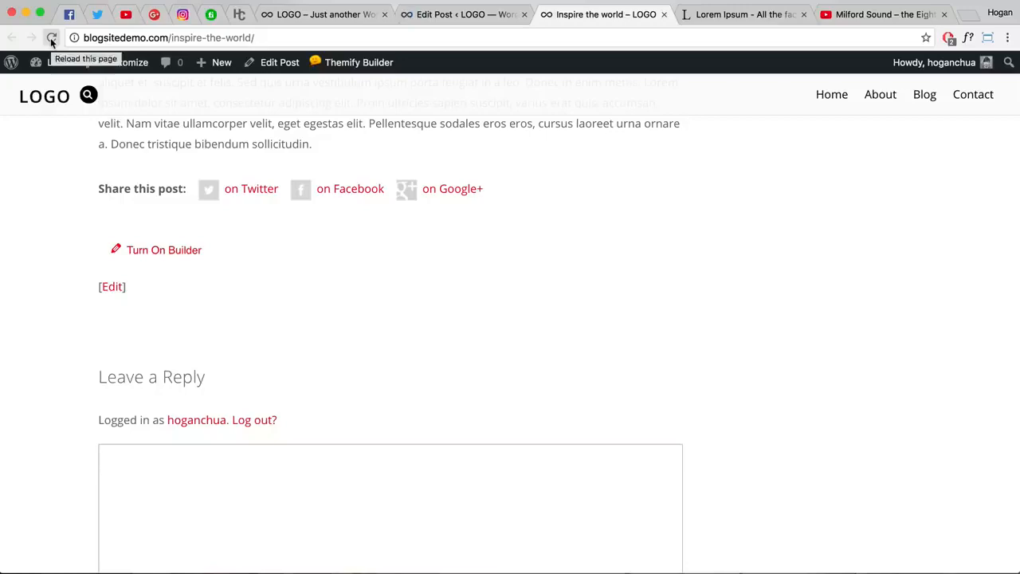
{"action": "left_click", "coordinate": [51, 38]}
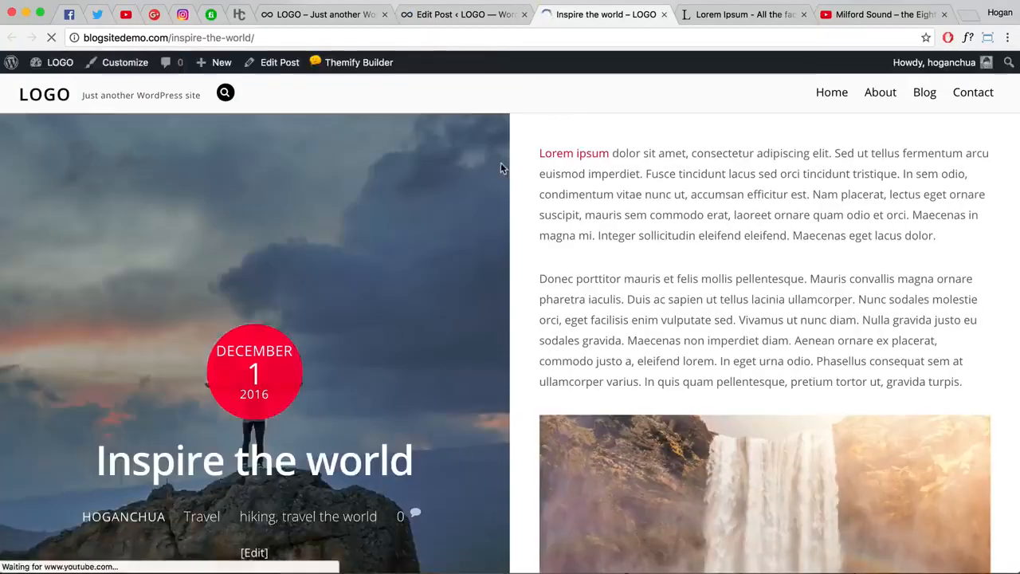
{"action": "scroll", "coordinate": [416, 234], "scroll_direction": "up", "scroll_amount": 10}
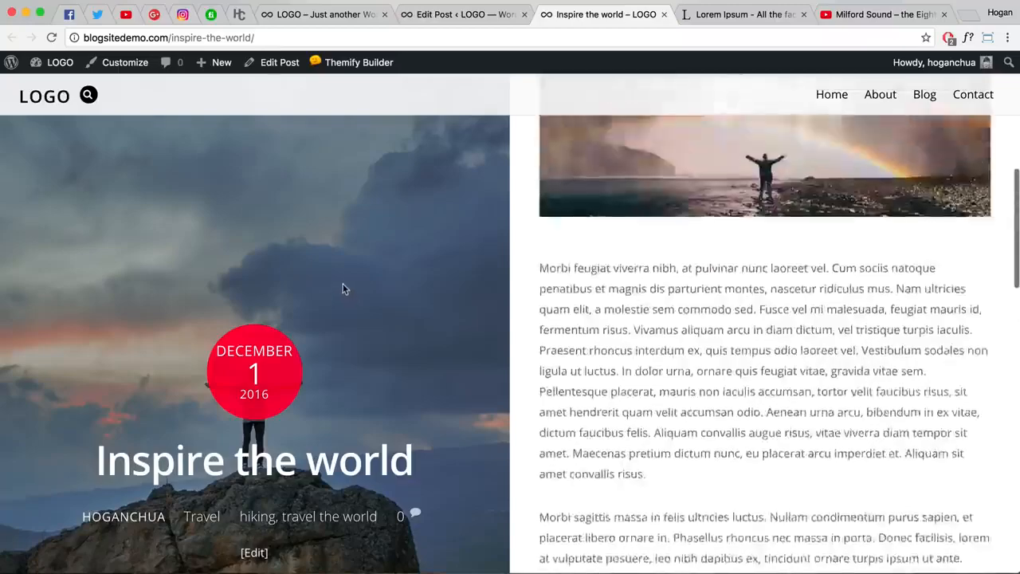
{"action": "scroll", "coordinate": [343, 289], "scroll_direction": "up", "scroll_amount": 5}
Return to the post editor and scroll down the page
{"action": "left_click", "coordinate": [458, 16]}
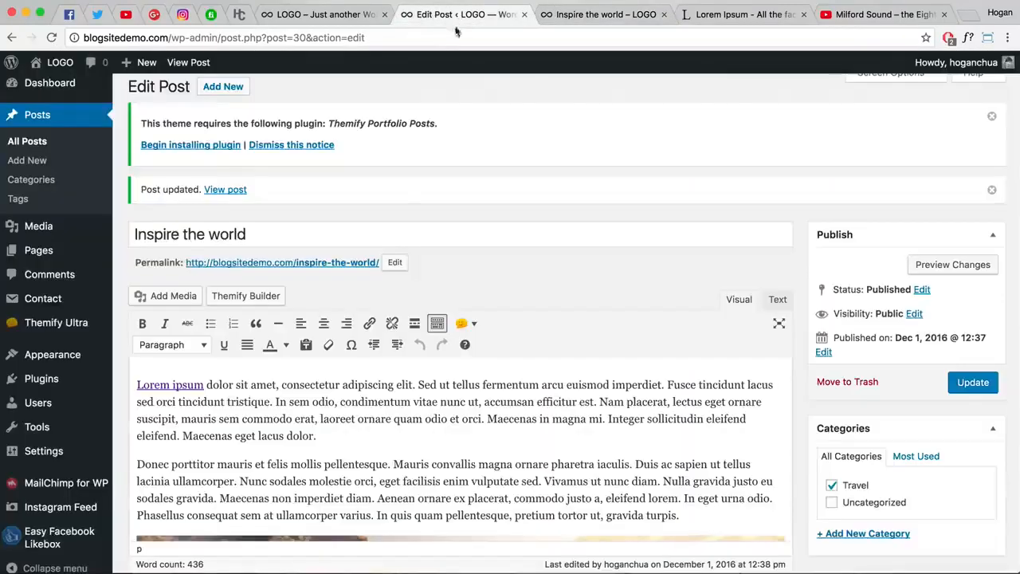
{"action": "scroll", "coordinate": [398, 263], "scroll_direction": "down", "scroll_amount": 15}
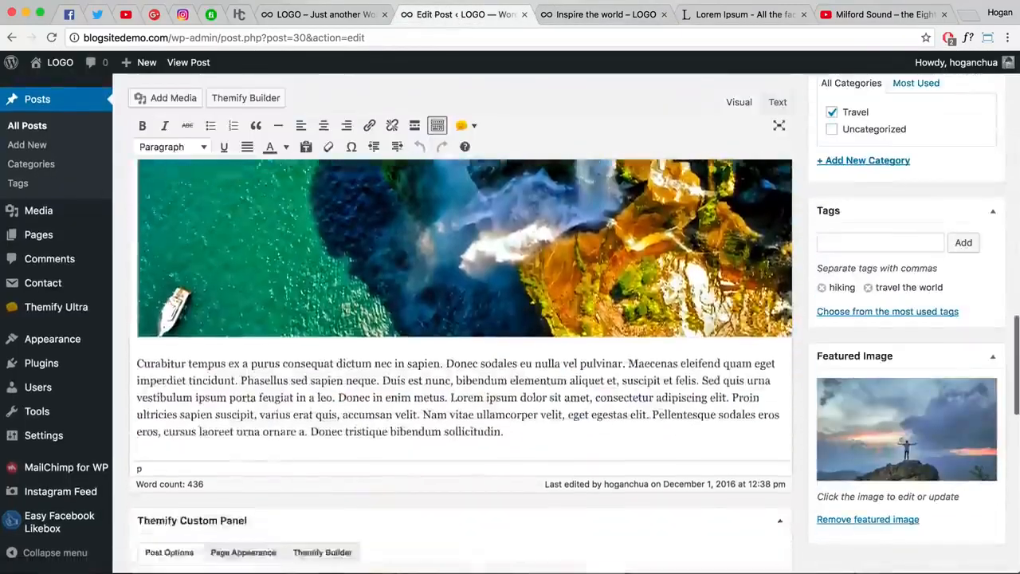
{"action": "scroll", "coordinate": [404, 265], "scroll_direction": "down", "scroll_amount": 5}
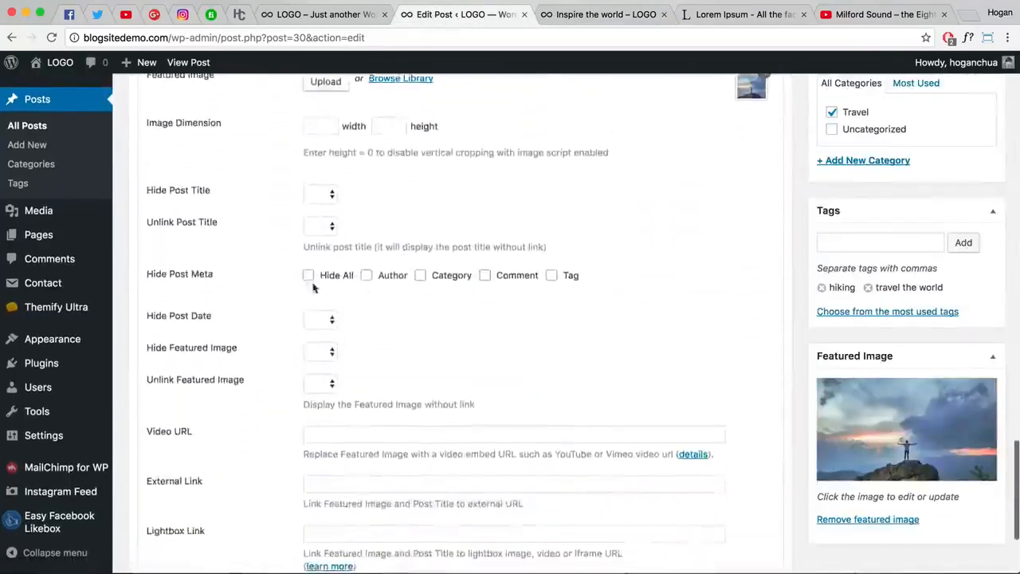
{"action": "mouse_move", "coordinate": [366, 277]}
{"action": "scroll", "coordinate": [418, 327], "scroll_direction": "down", "scroll_amount": 3}
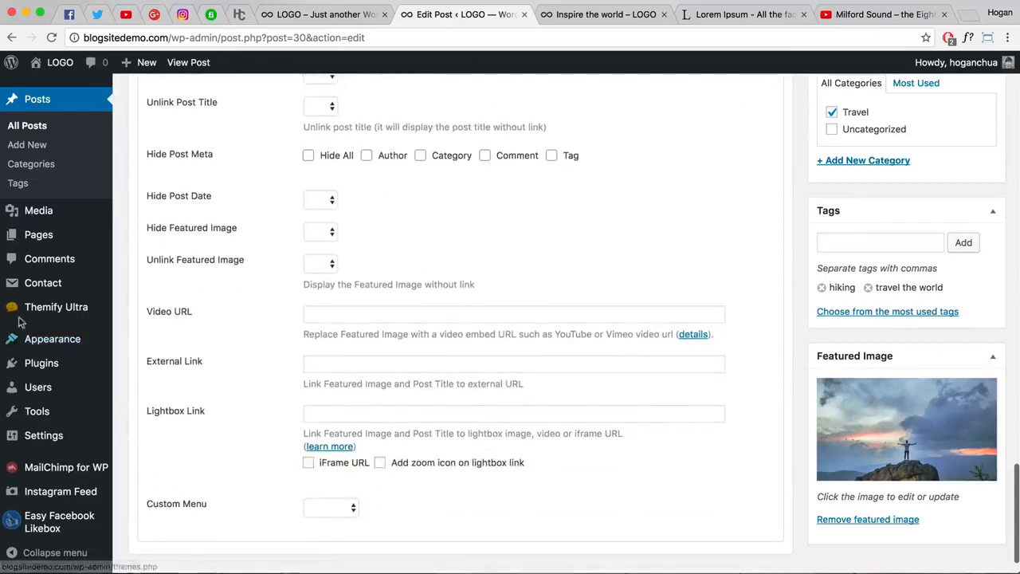
{"action": "mouse_move", "coordinate": [39, 315]}
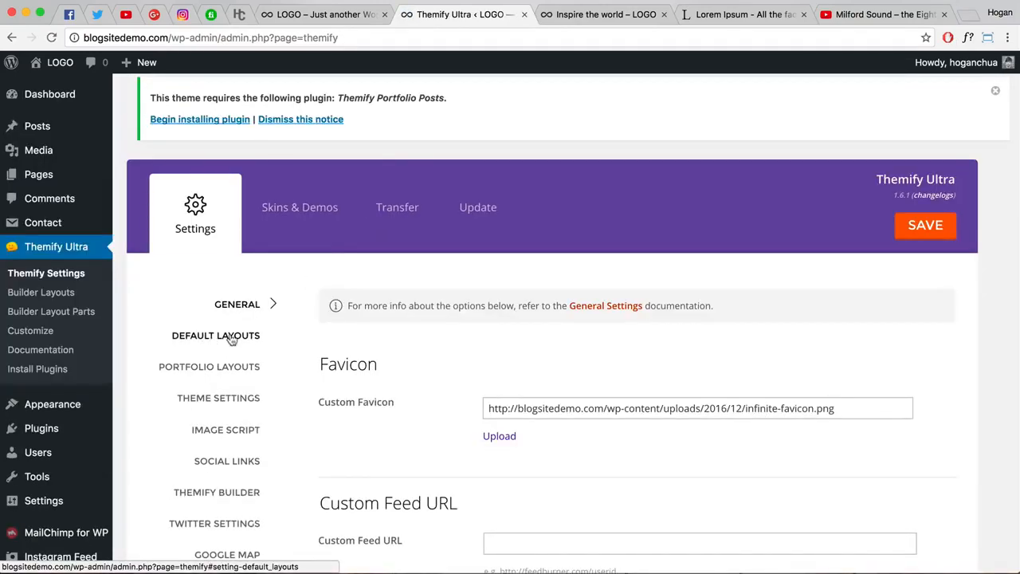
Open Themify Ultra's Default Layouts settings and scroll to the Default Single Post Layout
{"action": "left_click", "coordinate": [231, 336]}
{"action": "scroll", "coordinate": [361, 351], "scroll_direction": "down", "scroll_amount": 10}
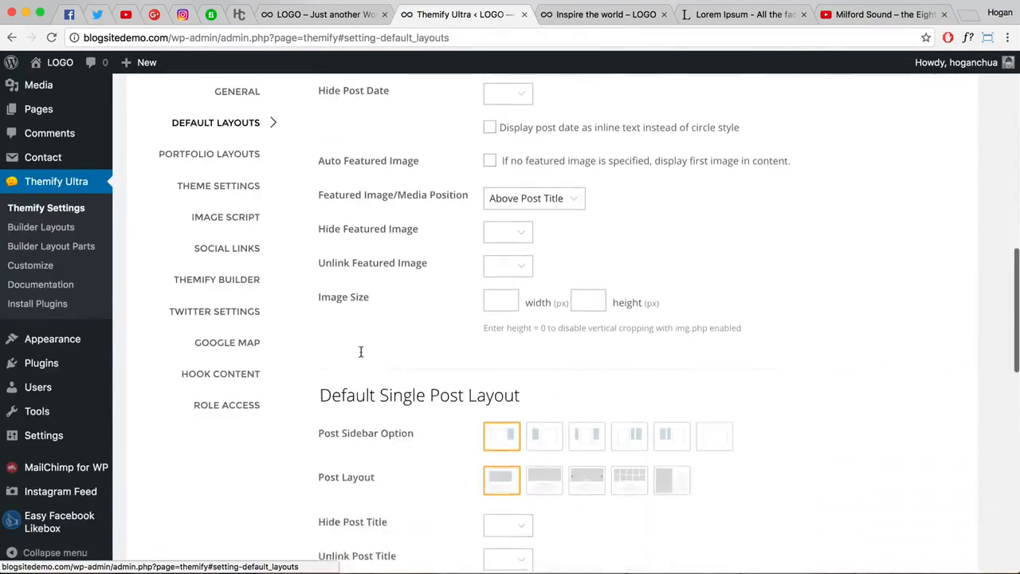
{"action": "scroll", "coordinate": [360, 352], "scroll_direction": "down", "scroll_amount": 3}
{"action": "left_click_drag", "start_coordinate": [520, 257], "coordinate": [317, 256]}
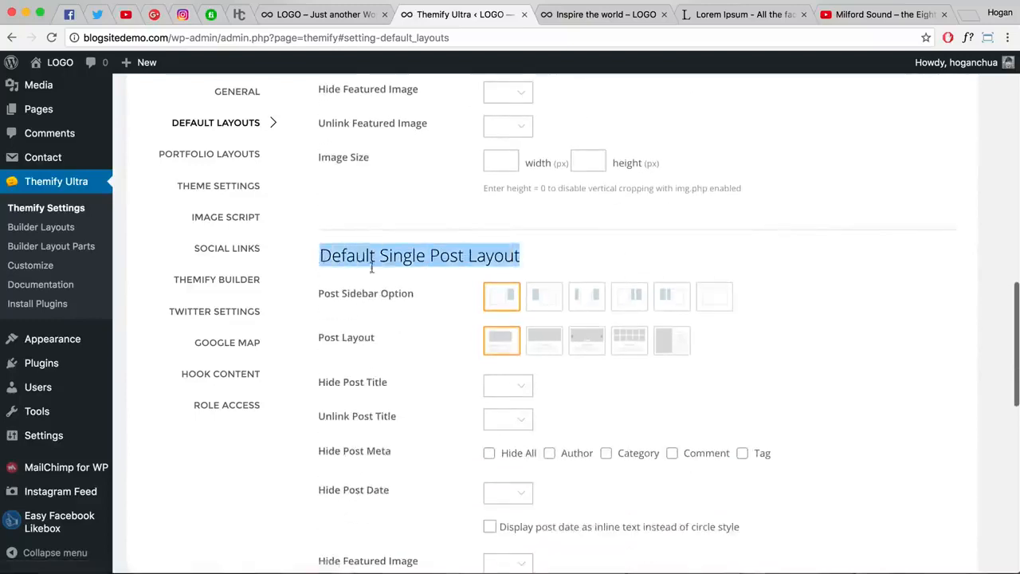
{"action": "scroll", "coordinate": [375, 271], "scroll_direction": "down", "scroll_amount": 4}
{"action": "scroll", "coordinate": [454, 207], "scroll_direction": "up", "scroll_amount": 2}
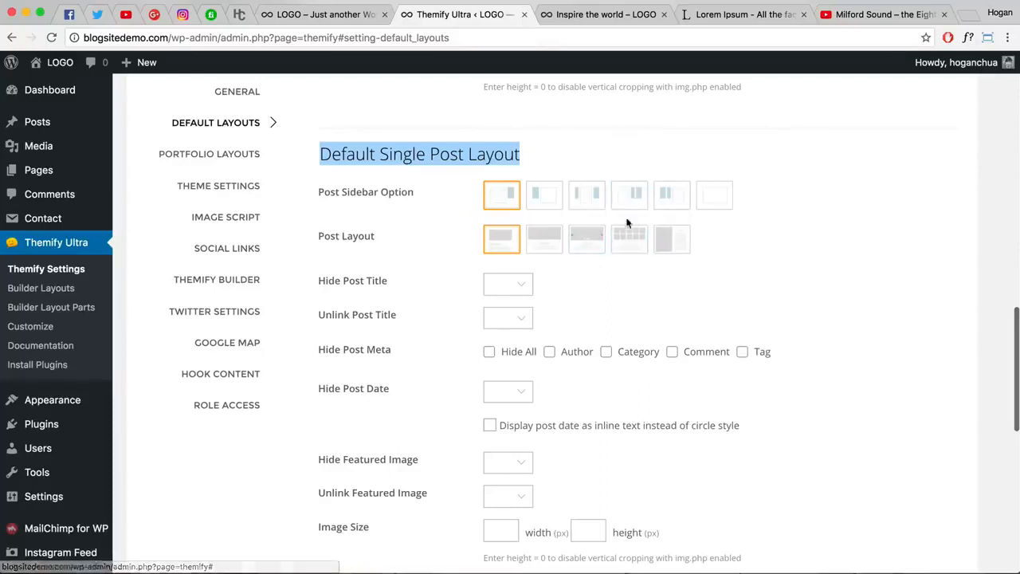
{"action": "scroll", "coordinate": [577, 246], "scroll_direction": "down", "scroll_amount": 1}
{"action": "scroll", "coordinate": [578, 247], "scroll_direction": "down", "scroll_amount": 4}
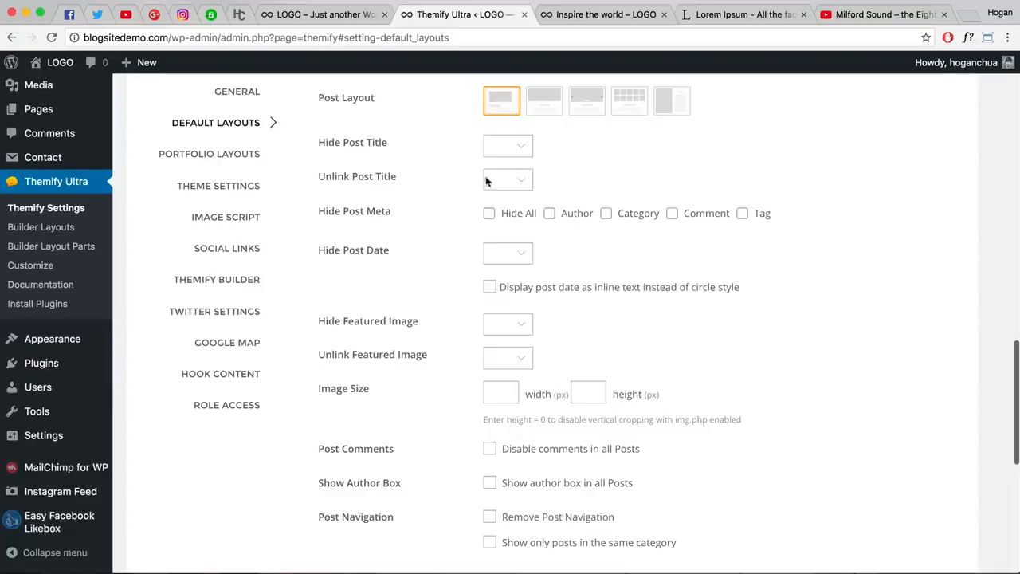
Compare with the live post, then go back to the Default Layouts settings
{"action": "left_click", "coordinate": [577, 14]}
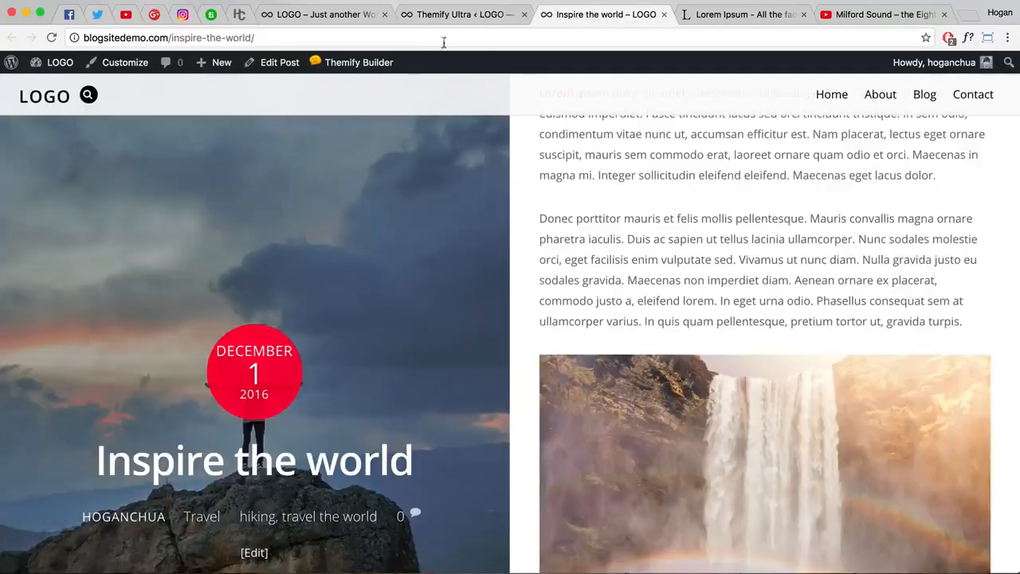
{"action": "left_click", "coordinate": [448, 16]}
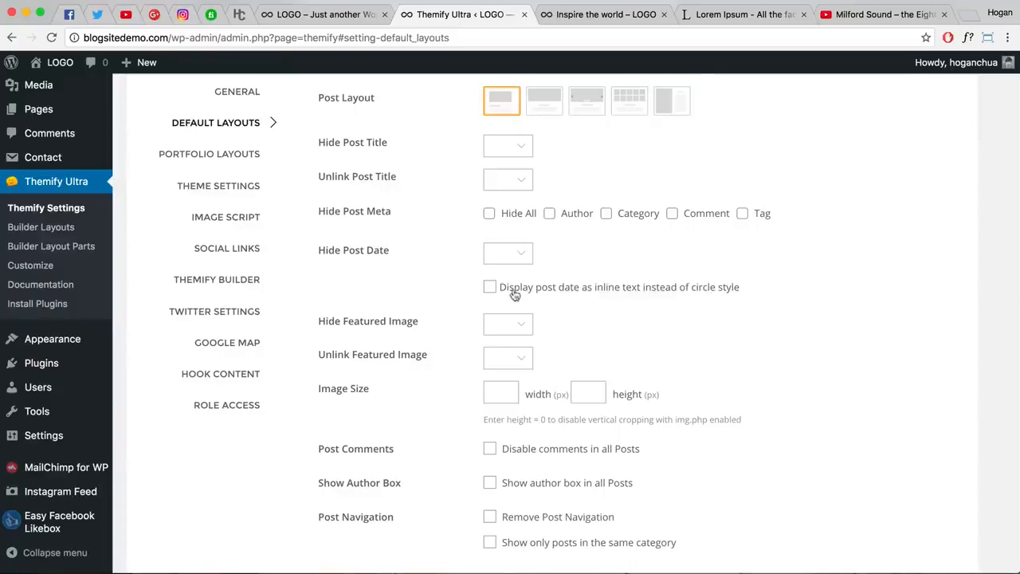
{"action": "scroll", "coordinate": [672, 281], "scroll_direction": "up", "scroll_amount": 15}
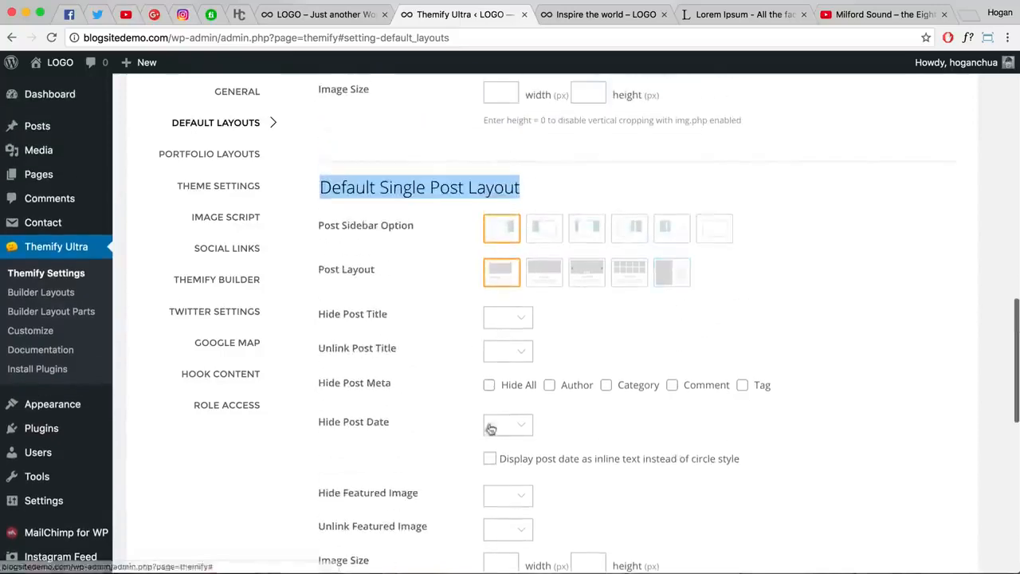
{"action": "scroll", "coordinate": [605, 359], "scroll_direction": "up", "scroll_amount": 2}
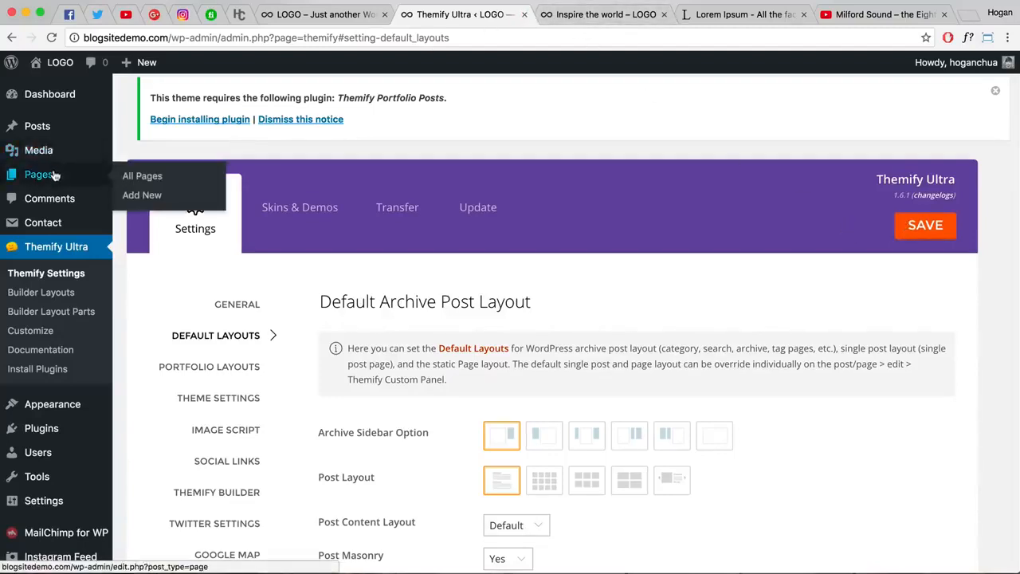
Look at the demo site's homepage for reference, then return to the admin
{"action": "mouse_move", "coordinate": [63, 140]}
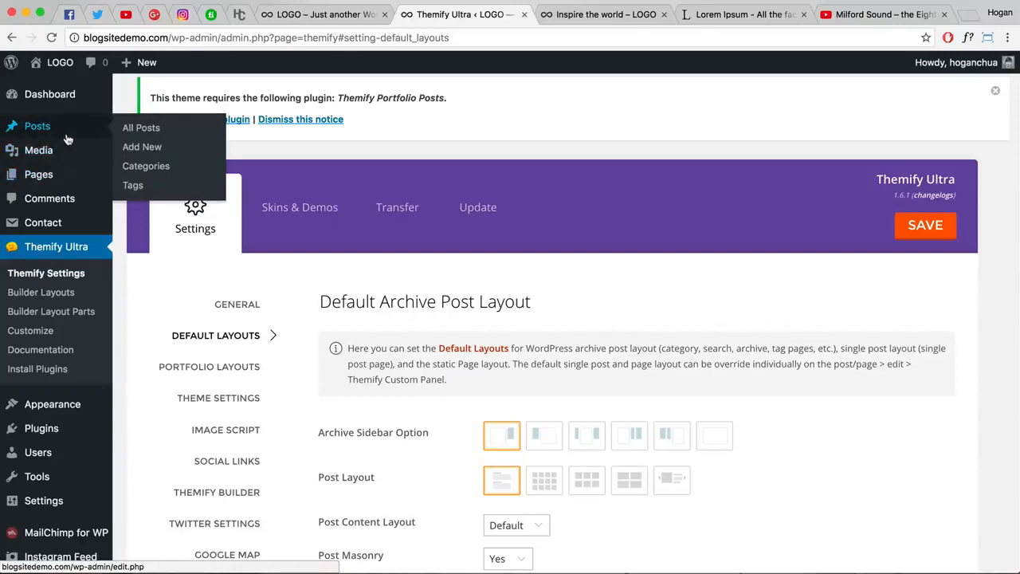
{"action": "left_click", "coordinate": [323, 15]}
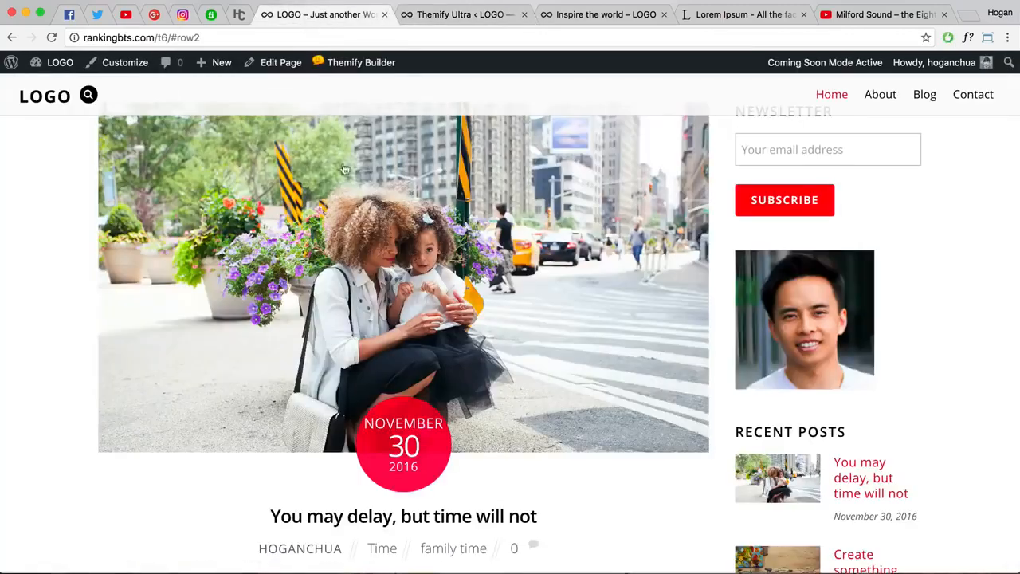
{"action": "scroll", "coordinate": [383, 269], "scroll_direction": "up", "scroll_amount": 3}
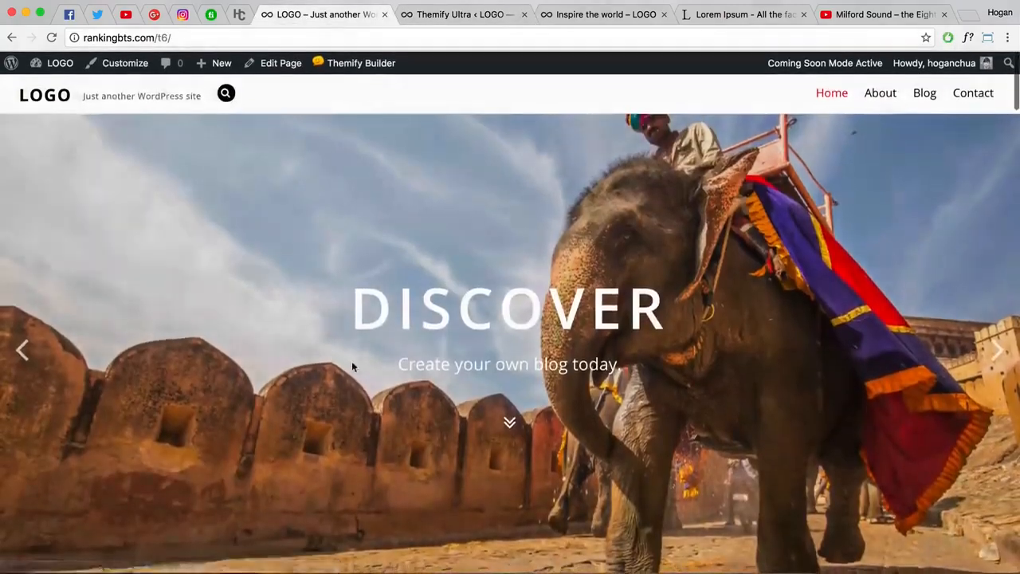
{"action": "scroll", "coordinate": [351, 361], "scroll_direction": "down", "scroll_amount": 5}
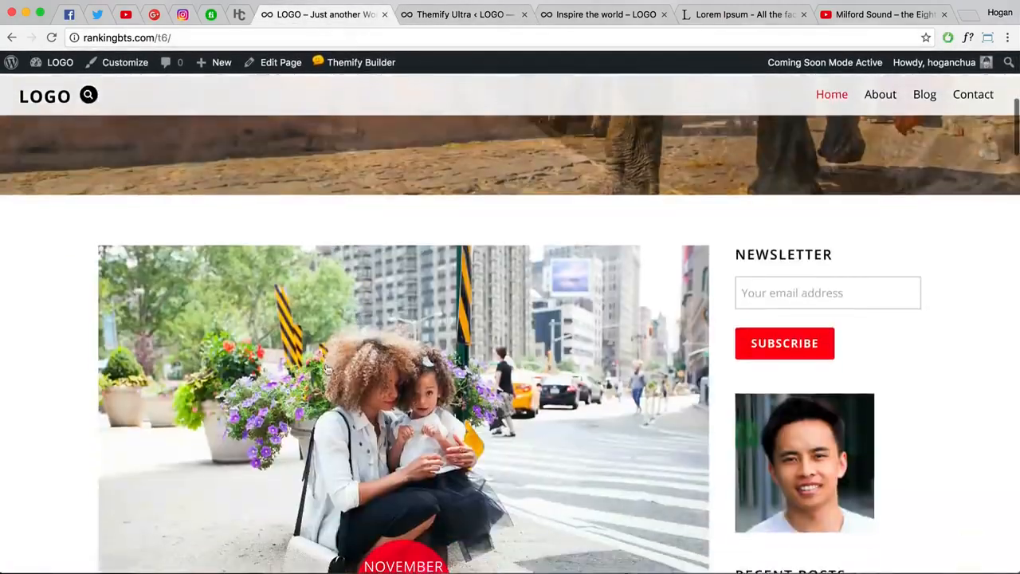
{"action": "left_click", "coordinate": [457, 19]}
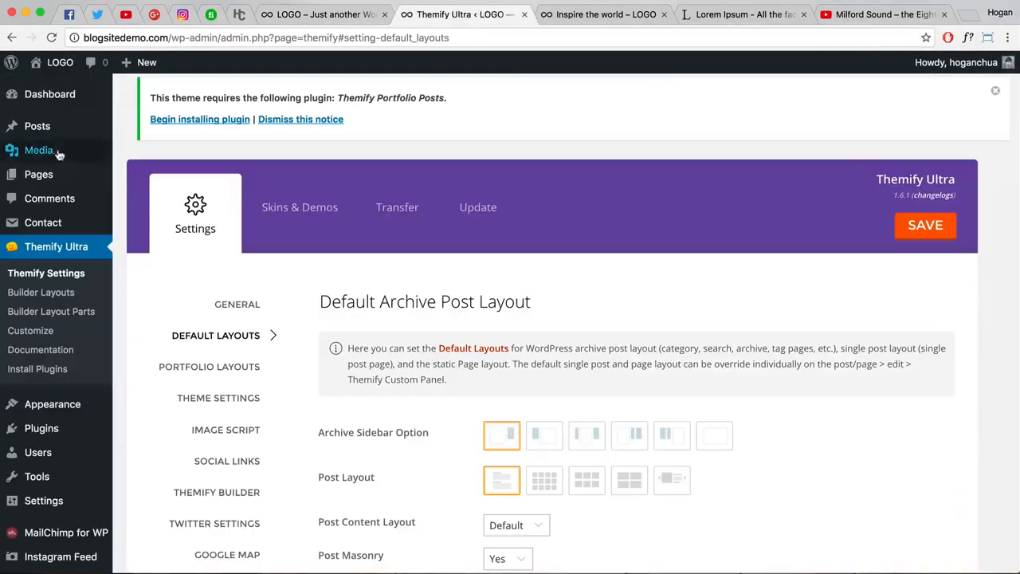
Go through the Posts menu, then visit the site's front-end homepage from the admin bar
{"action": "mouse_move", "coordinate": [43, 135]}
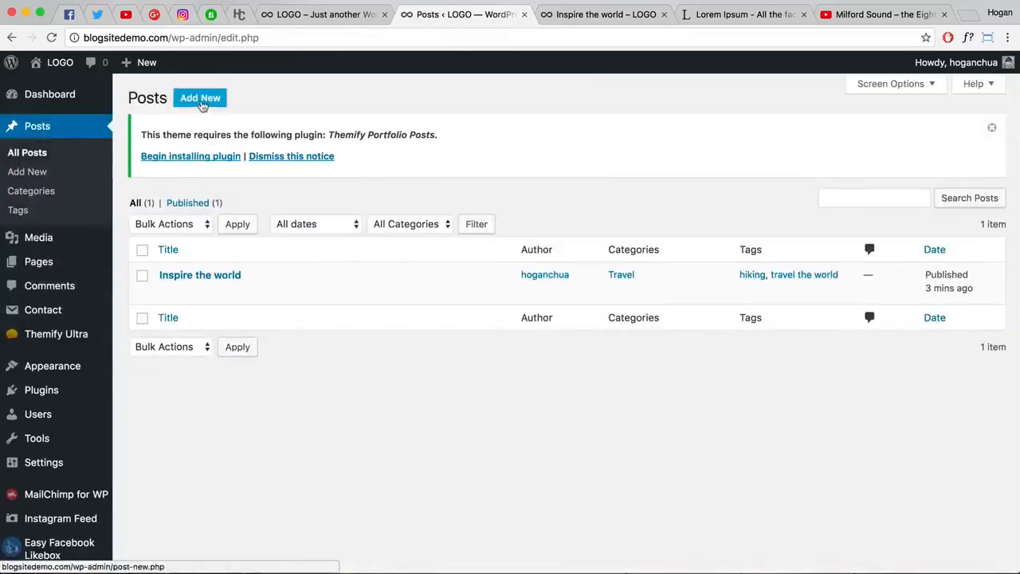
{"action": "left_click", "coordinate": [200, 100]}
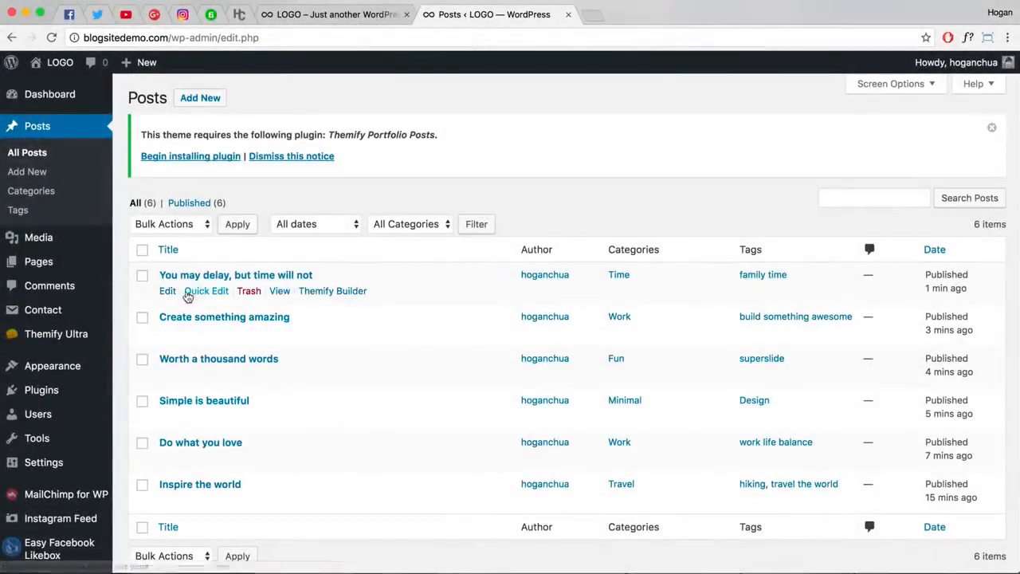
{"action": "mouse_move", "coordinate": [56, 65]}
{"action": "left_click", "coordinate": [54, 89]}
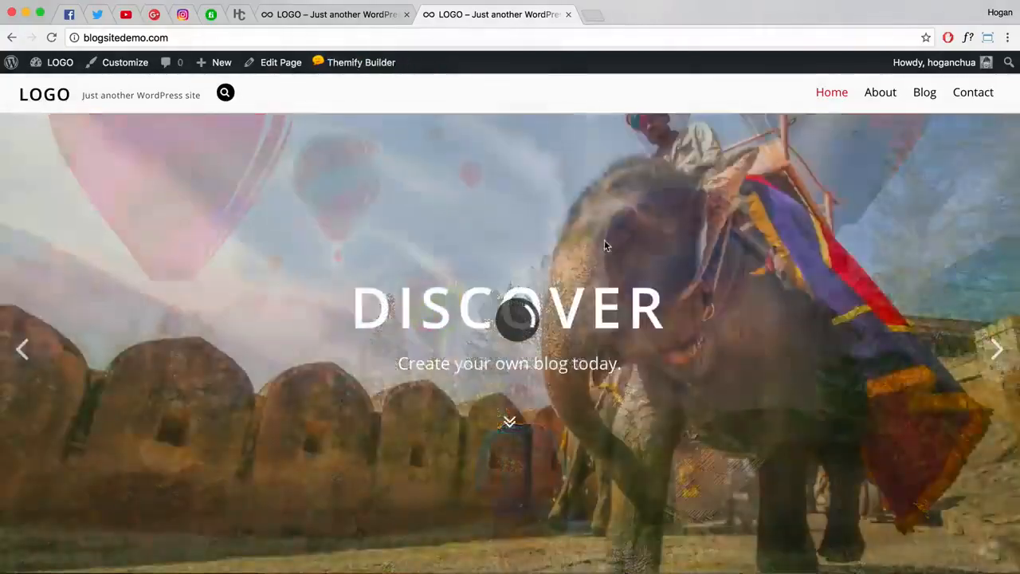
Split row 2 into wide left and narrow right columns and drop a Post module into the left one
{"action": "scroll", "coordinate": [605, 246], "scroll_direction": "down", "scroll_amount": 3}
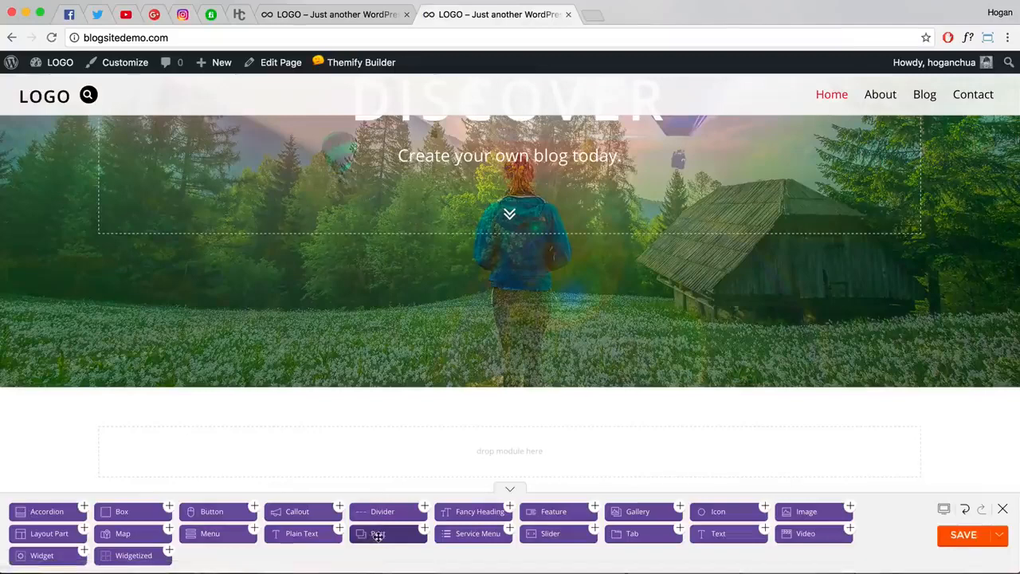
{"action": "left_click_drag", "start_coordinate": [379, 535], "coordinate": [451, 467]}
{"action": "mouse_move", "coordinate": [10, 387]}
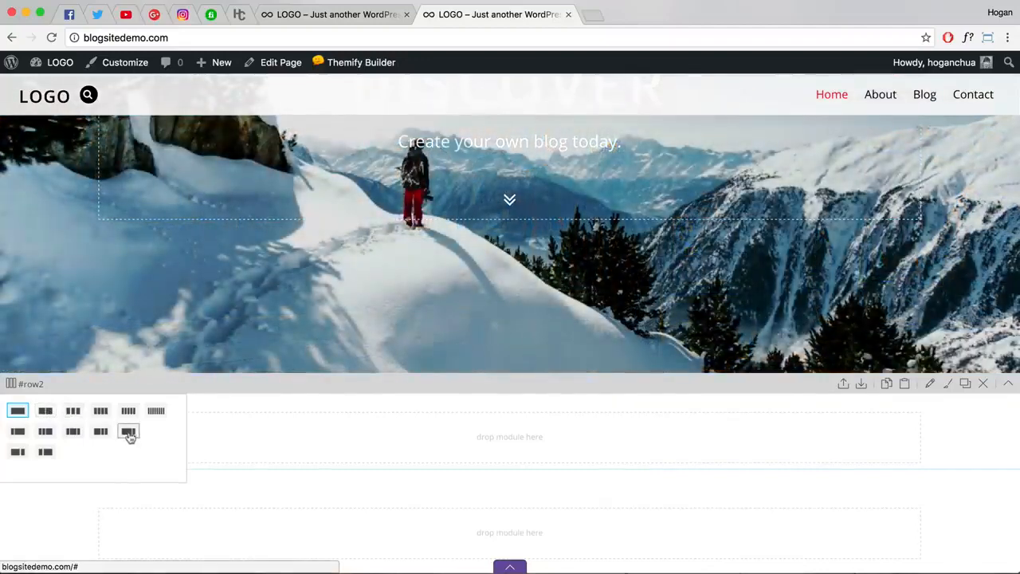
{"action": "left_click", "coordinate": [128, 432]}
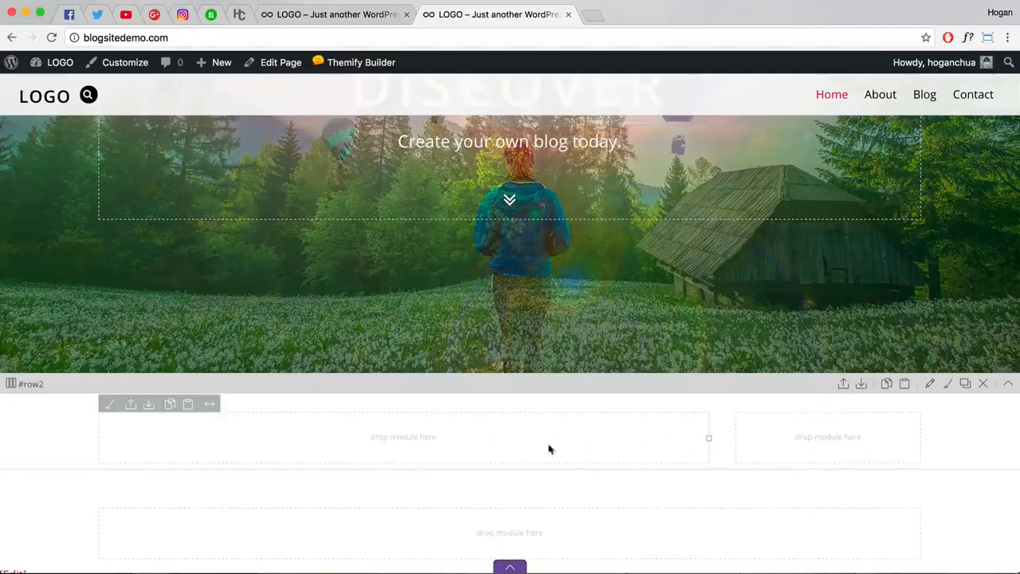
{"action": "left_click", "coordinate": [510, 567]}
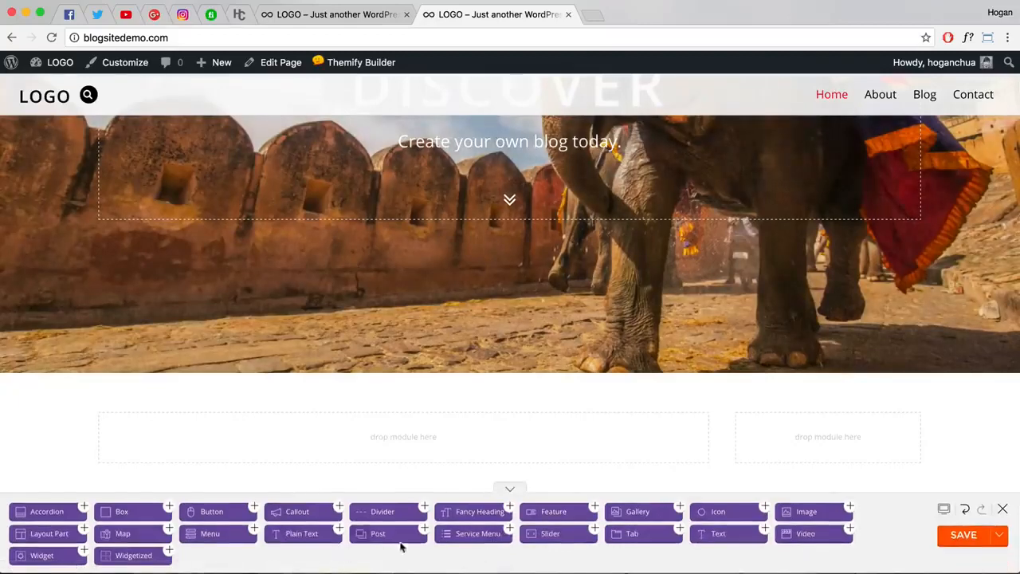
{"action": "left_click_drag", "start_coordinate": [390, 534], "coordinate": [437, 453]}
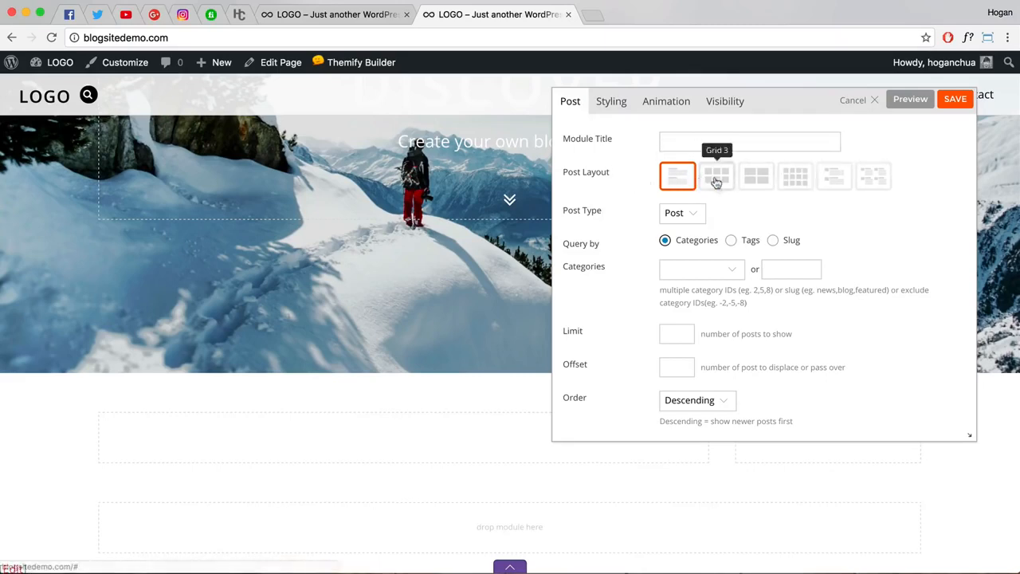
Preview the Post module and switch it from grid to the single-column List Post layout
{"action": "left_click", "coordinate": [911, 103]}
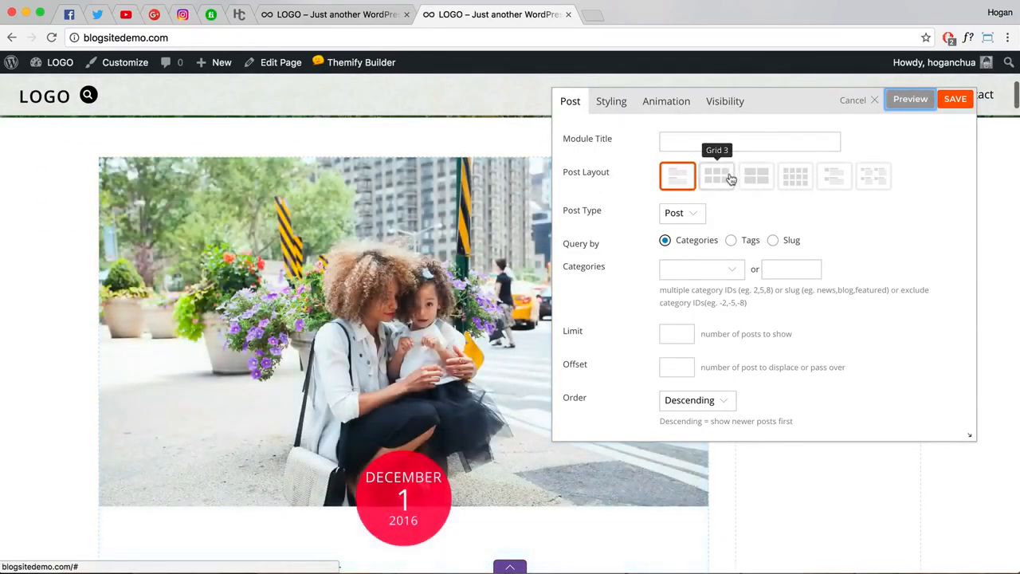
{"action": "left_click", "coordinate": [720, 177]}
{"action": "left_click", "coordinate": [681, 182]}
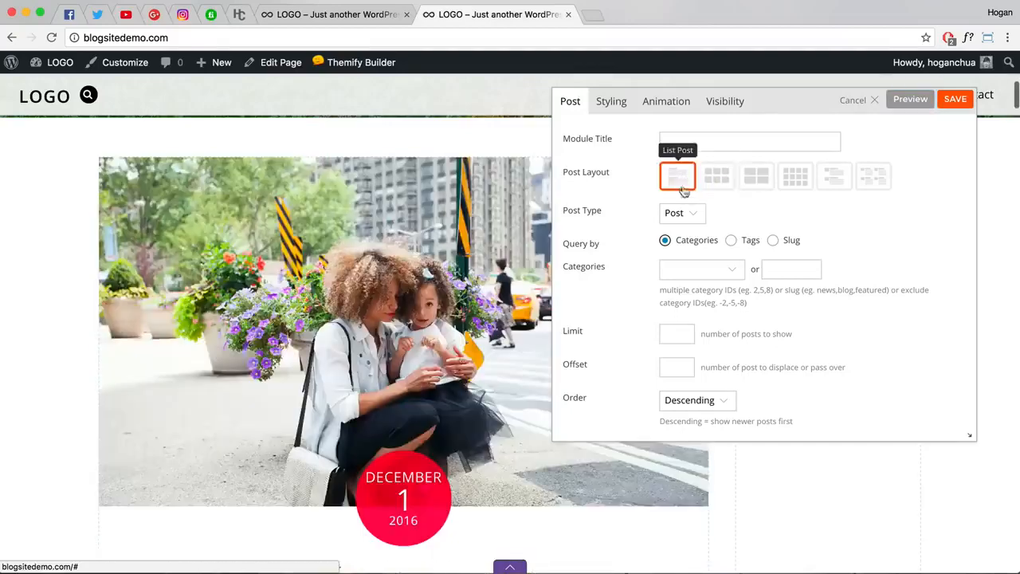
{"action": "scroll", "coordinate": [717, 231], "scroll_direction": "down", "scroll_amount": 2}
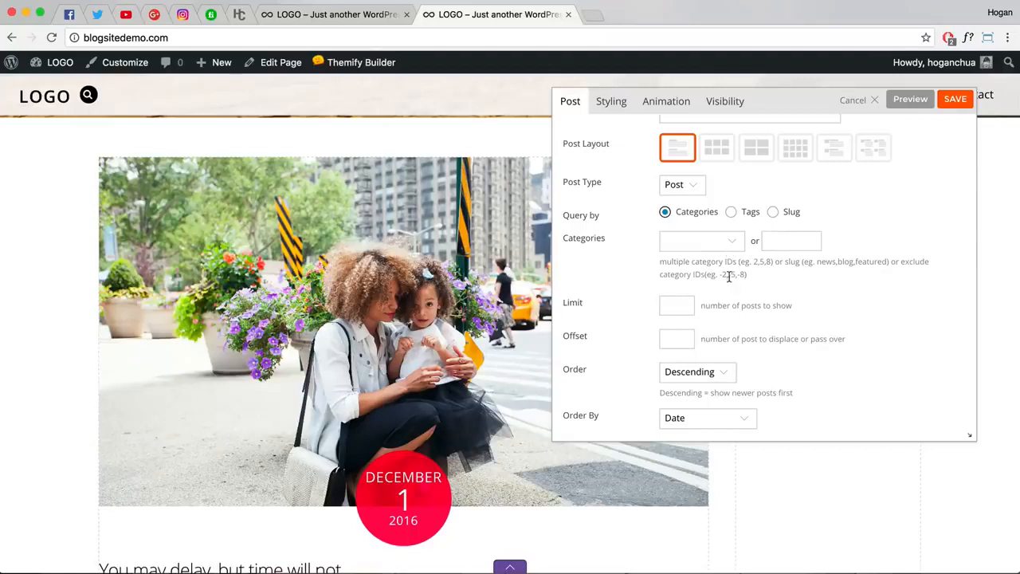
{"action": "scroll", "coordinate": [729, 275], "scroll_direction": "down", "scroll_amount": 3}
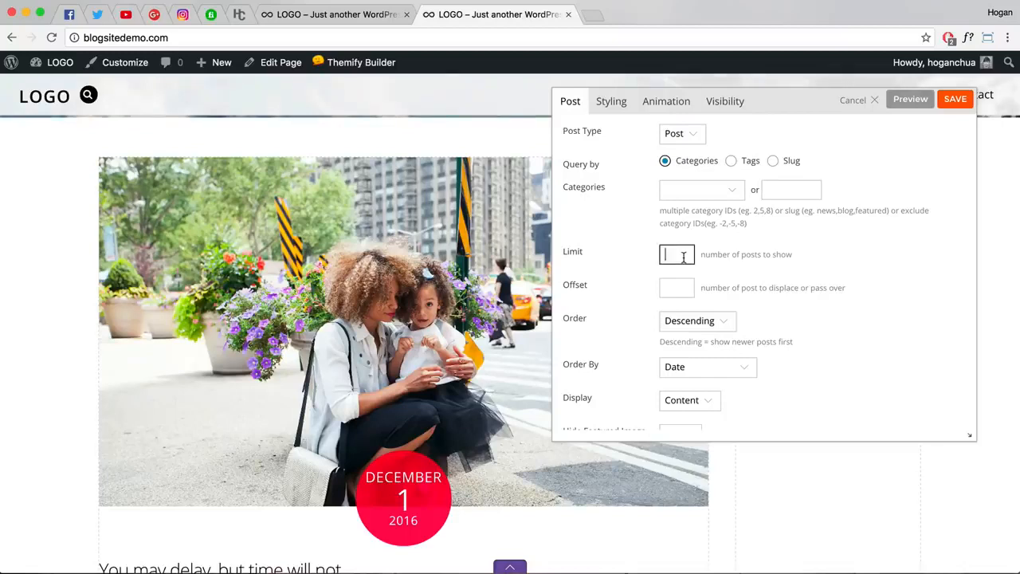
{"action": "scroll", "coordinate": [681, 257], "scroll_direction": "down", "scroll_amount": 6}
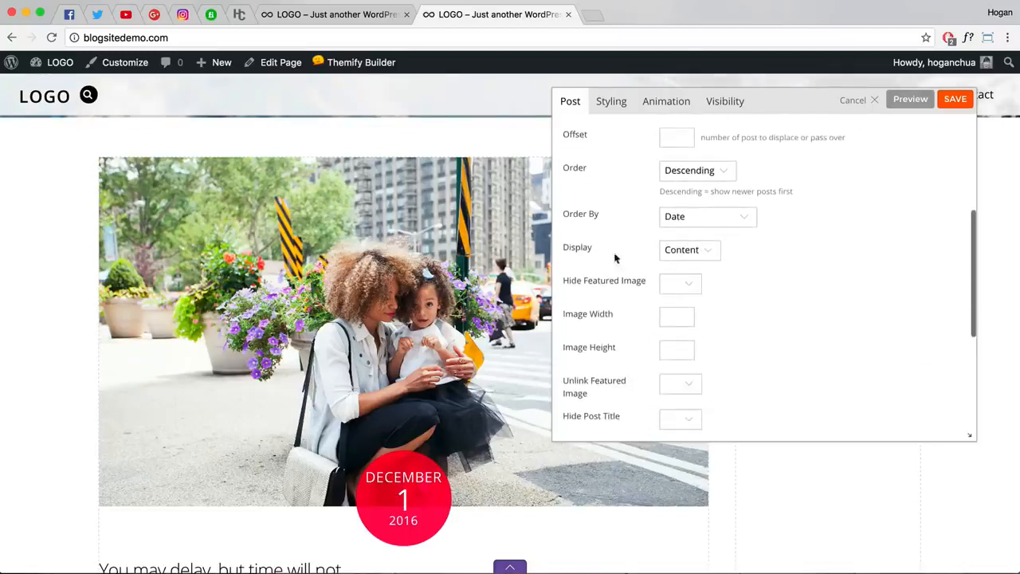
{"action": "scroll", "coordinate": [490, 296], "scroll_direction": "down", "scroll_amount": 10}
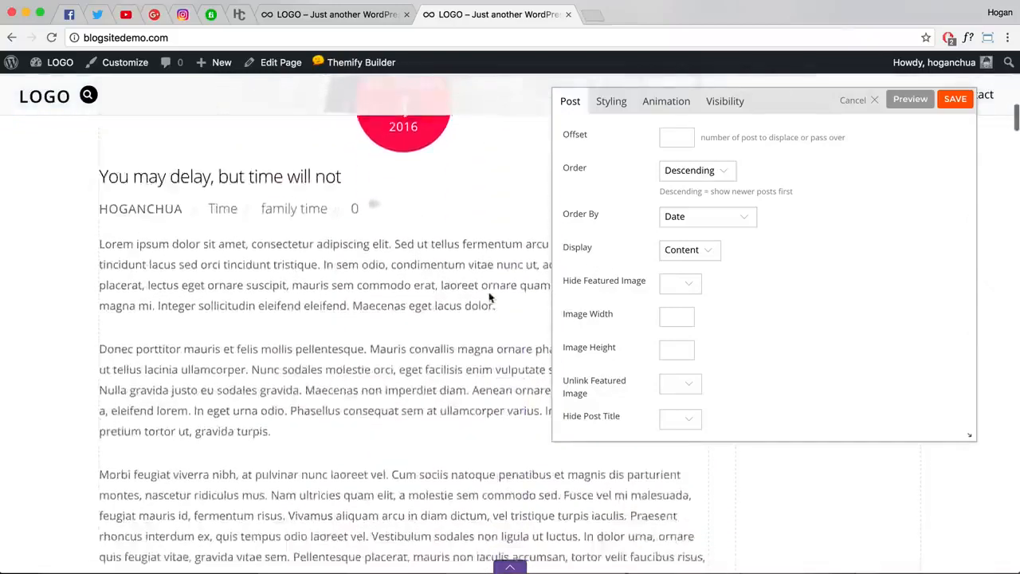
{"action": "scroll", "coordinate": [386, 357], "scroll_direction": "down", "scroll_amount": 10}
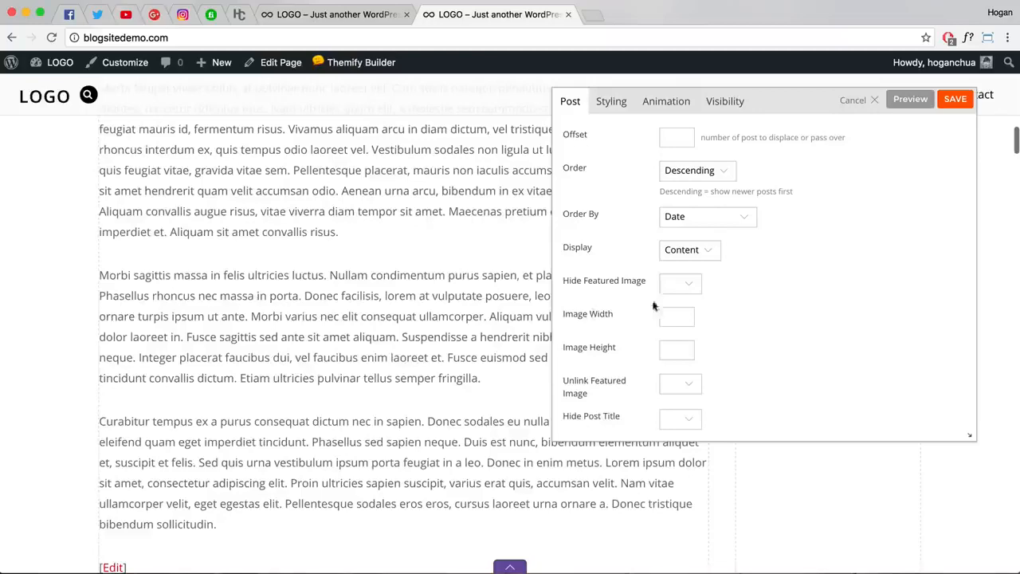
Set Display to Excerpt and review the refreshed preview of excerpts in descending date order
{"action": "left_click", "coordinate": [690, 251]}
{"action": "left_click", "coordinate": [909, 101]}
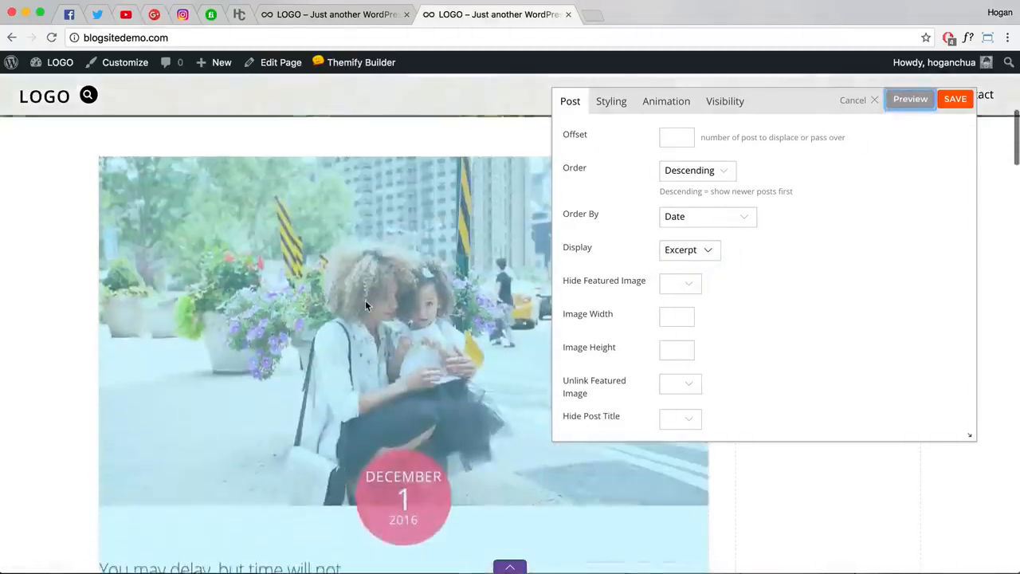
{"action": "scroll", "coordinate": [365, 299], "scroll_direction": "down", "scroll_amount": 2}
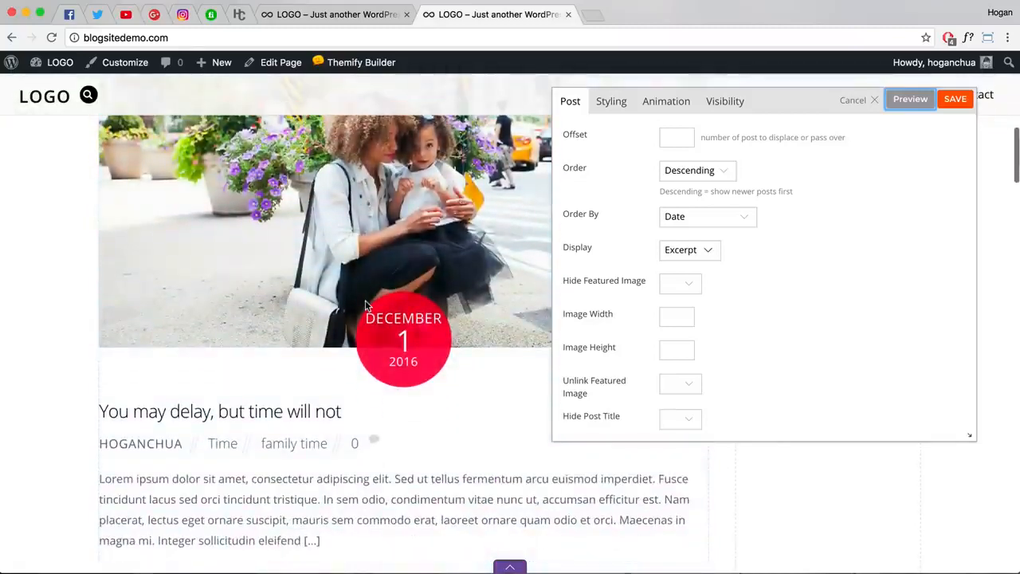
{"action": "scroll", "coordinate": [319, 467], "scroll_direction": "down", "scroll_amount": 1}
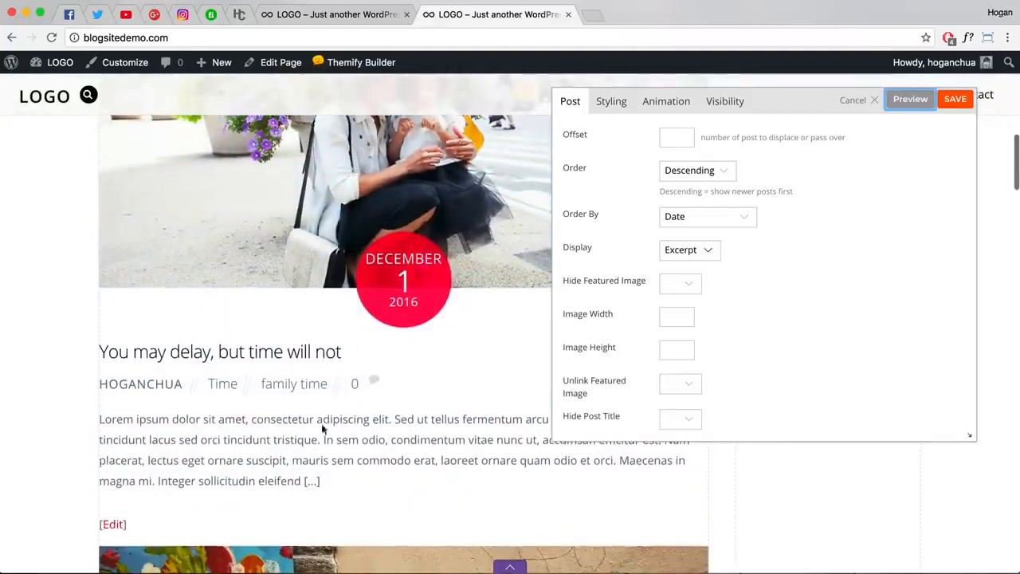
{"action": "scroll", "coordinate": [325, 434], "scroll_direction": "down", "scroll_amount": 3}
{"action": "scroll", "coordinate": [325, 434], "scroll_direction": "up", "scroll_amount": 2}
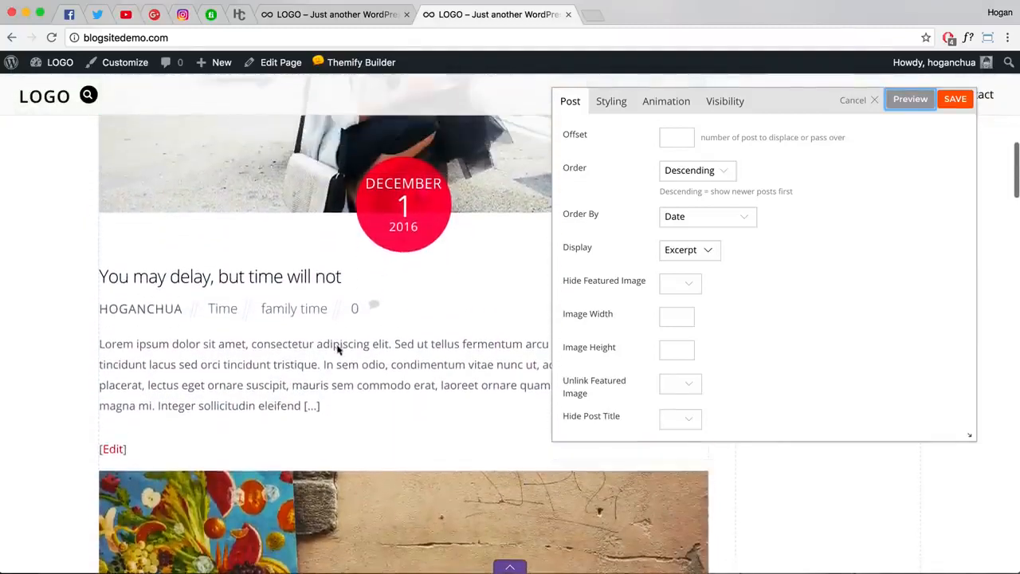
{"action": "scroll", "coordinate": [337, 349], "scroll_direction": "up", "scroll_amount": 1}
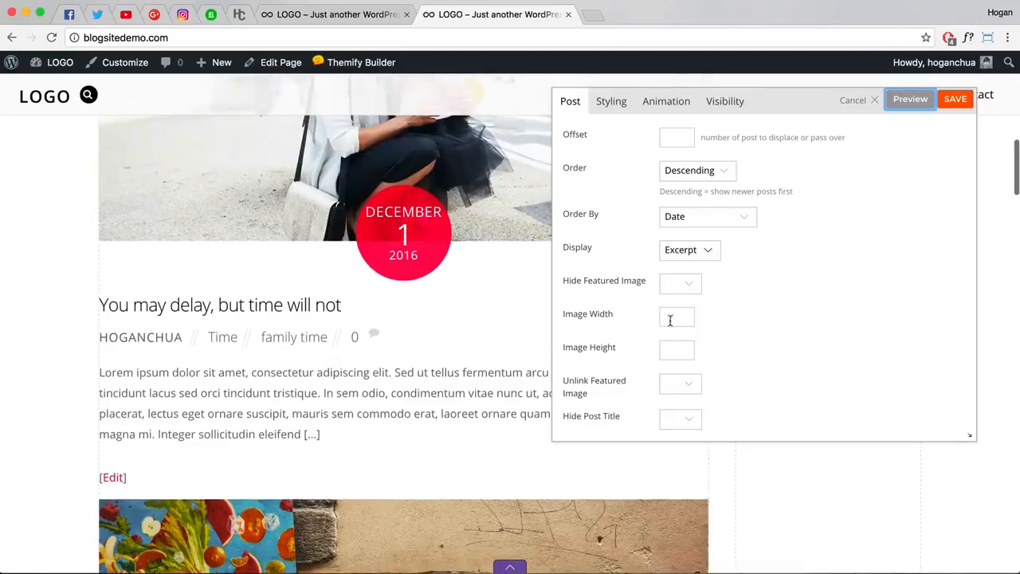
{"action": "scroll", "coordinate": [670, 320], "scroll_direction": "down", "scroll_amount": 4}
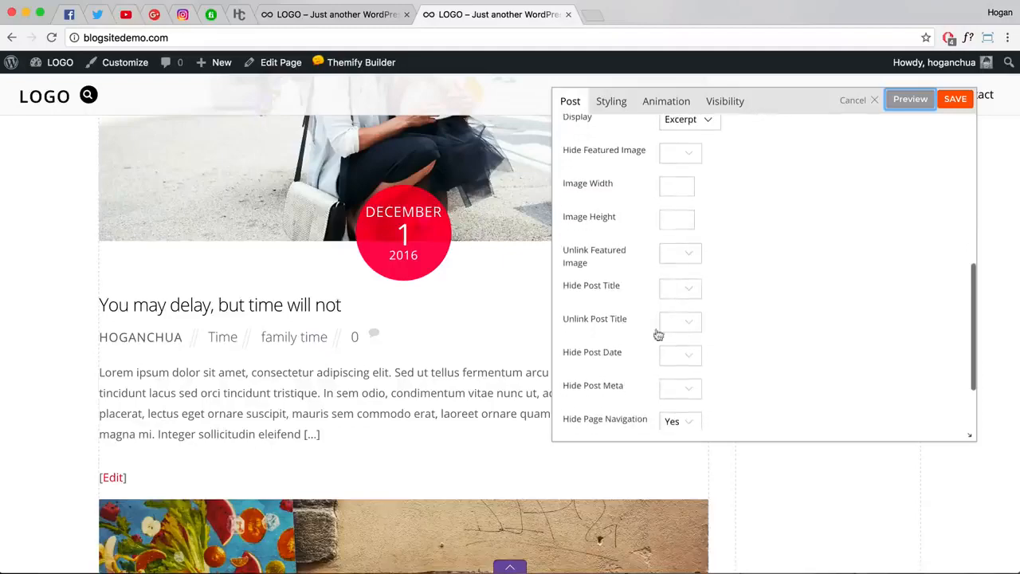
{"action": "scroll", "coordinate": [499, 326], "scroll_direction": "down", "scroll_amount": 3}
{"action": "scroll", "coordinate": [656, 305], "scroll_direction": "down", "scroll_amount": 2}
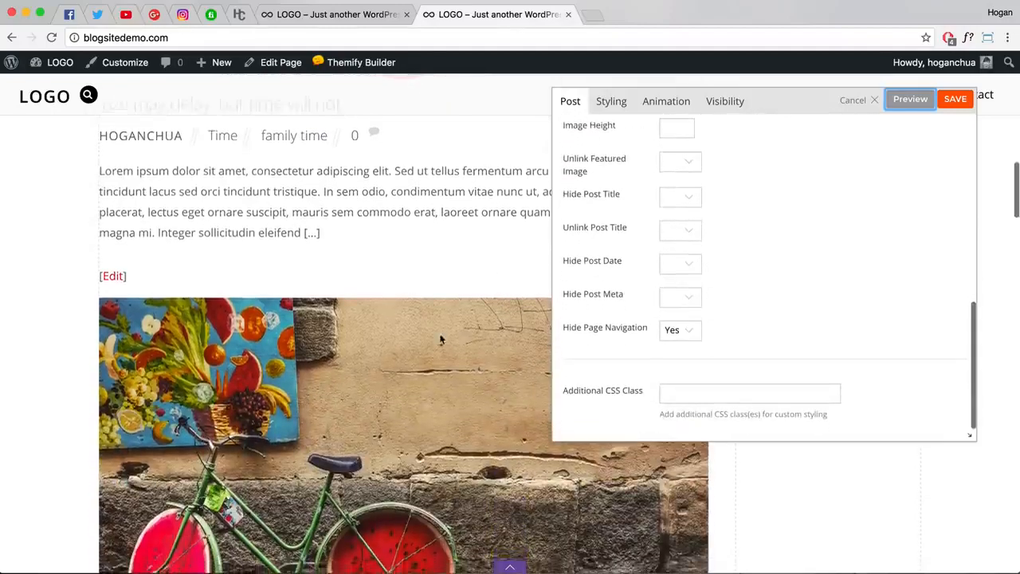
{"action": "scroll", "coordinate": [442, 338], "scroll_direction": "down", "scroll_amount": 10}
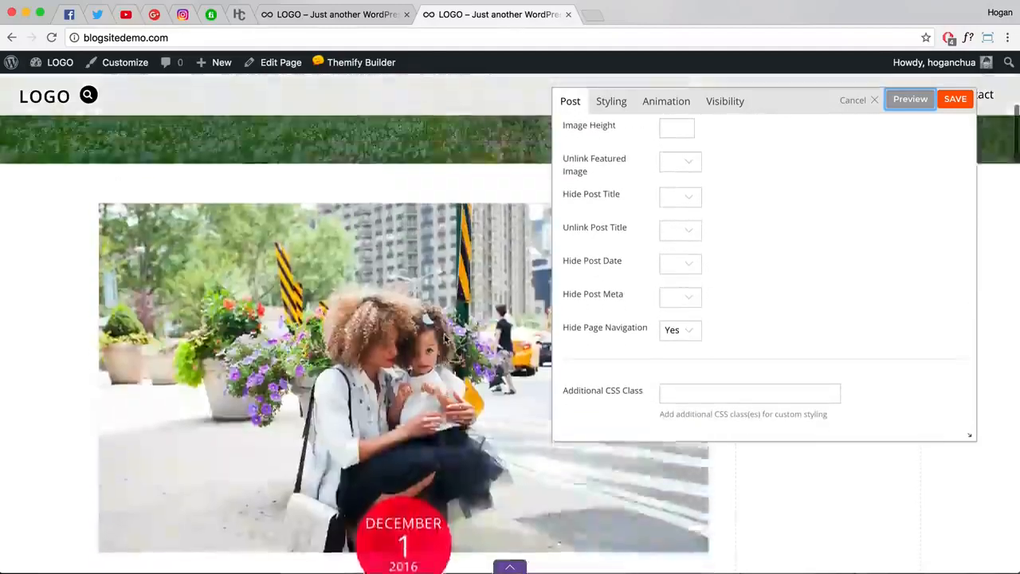
{"action": "scroll", "coordinate": [445, 339], "scroll_direction": "up", "scroll_amount": 3}
{"action": "left_click", "coordinate": [612, 101]}
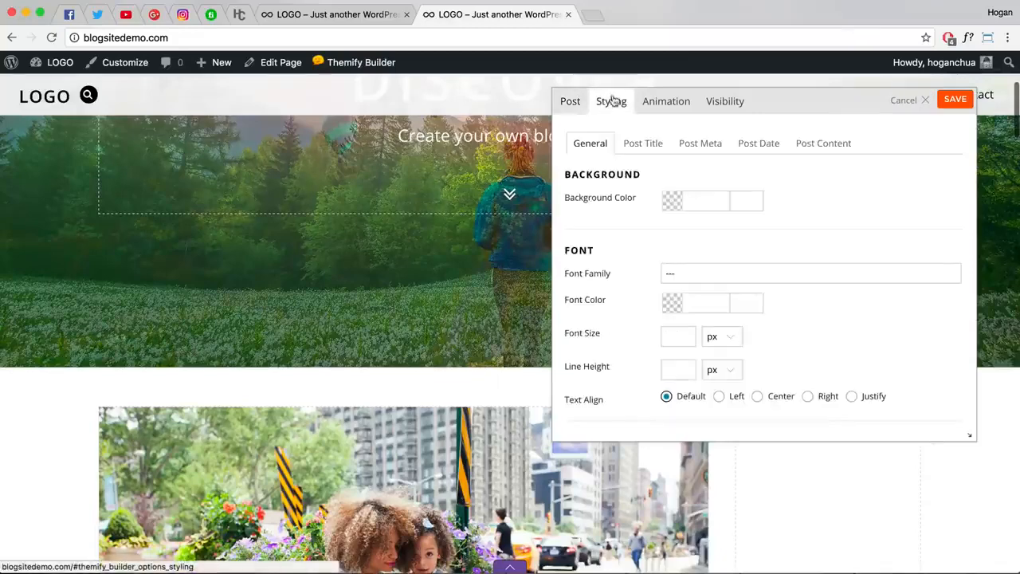
Set Styling > General Text Align to Center and save the Post module
{"action": "scroll", "coordinate": [693, 239], "scroll_direction": "down", "scroll_amount": 3}
{"action": "scroll", "coordinate": [492, 289], "scroll_direction": "down", "scroll_amount": 8}
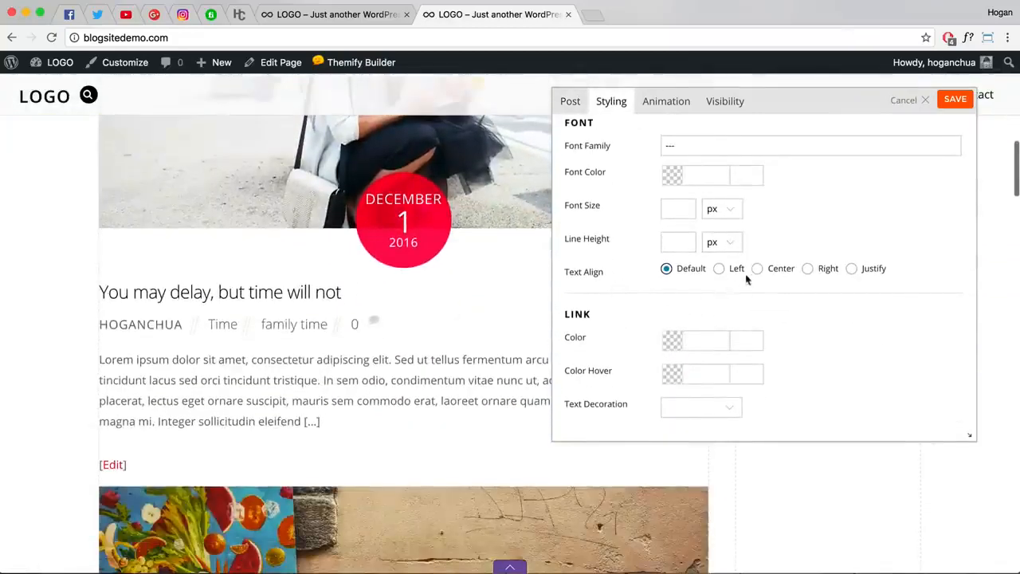
{"action": "left_click", "coordinate": [757, 268]}
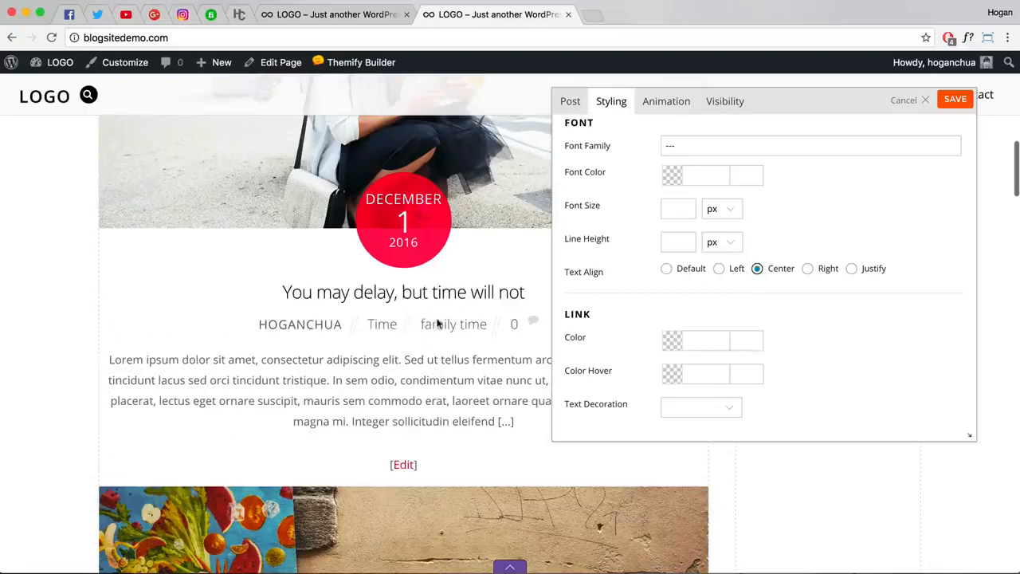
{"action": "scroll", "coordinate": [437, 323], "scroll_direction": "up", "scroll_amount": 6}
{"action": "scroll", "coordinate": [440, 321], "scroll_direction": "down", "scroll_amount": 3}
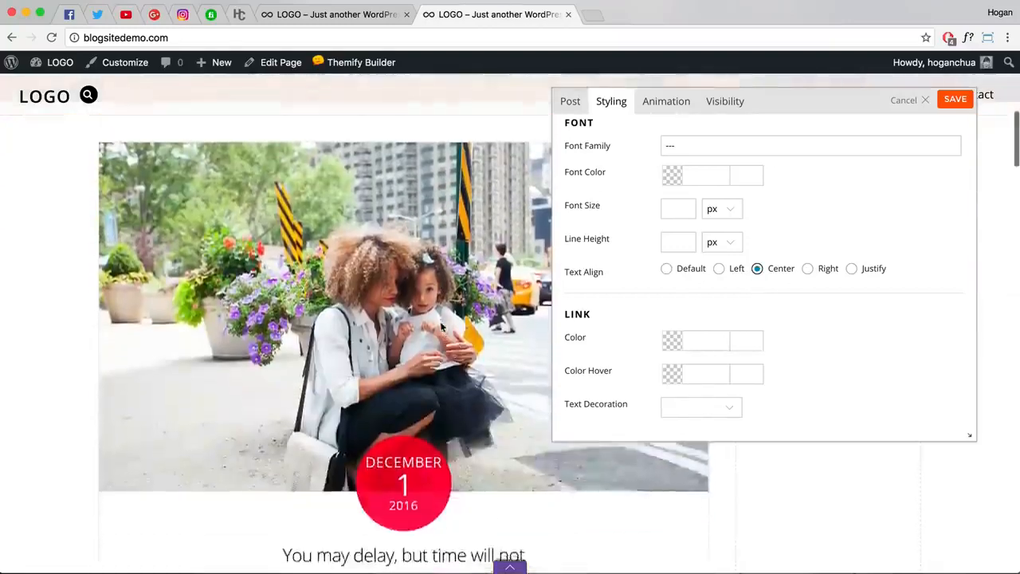
{"action": "scroll", "coordinate": [440, 326], "scroll_direction": "down", "scroll_amount": 5}
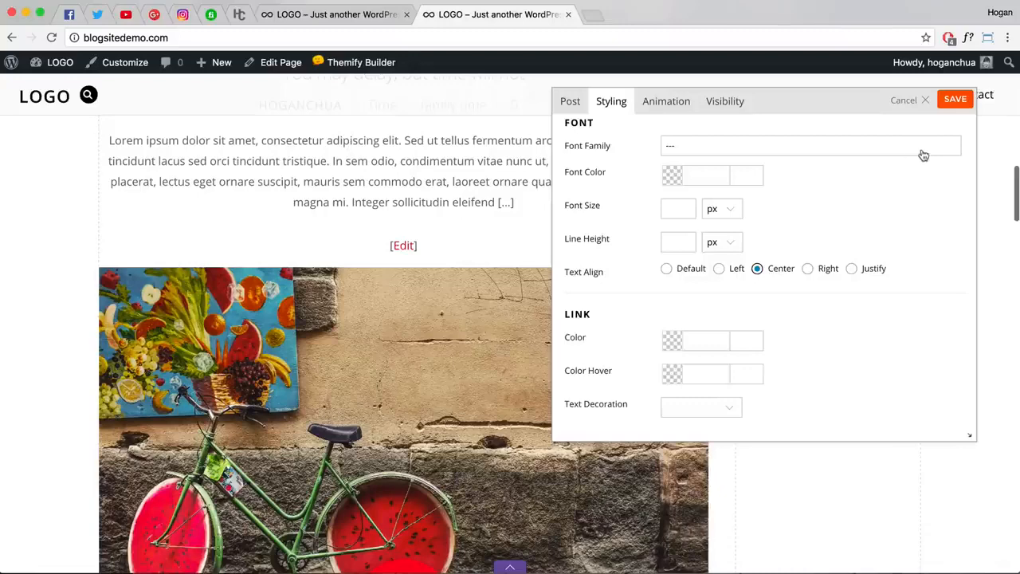
{"action": "left_click", "coordinate": [954, 101]}
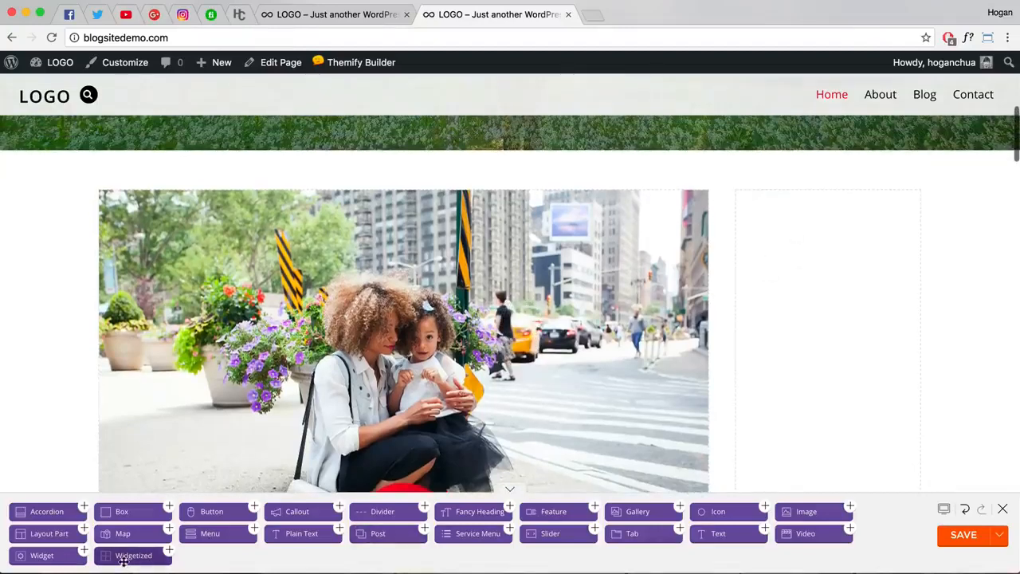
Drop a Widgetized module into row 2's right column, keep the Sidebar area, and save
{"action": "left_click_drag", "start_coordinate": [124, 560], "coordinate": [841, 213]}
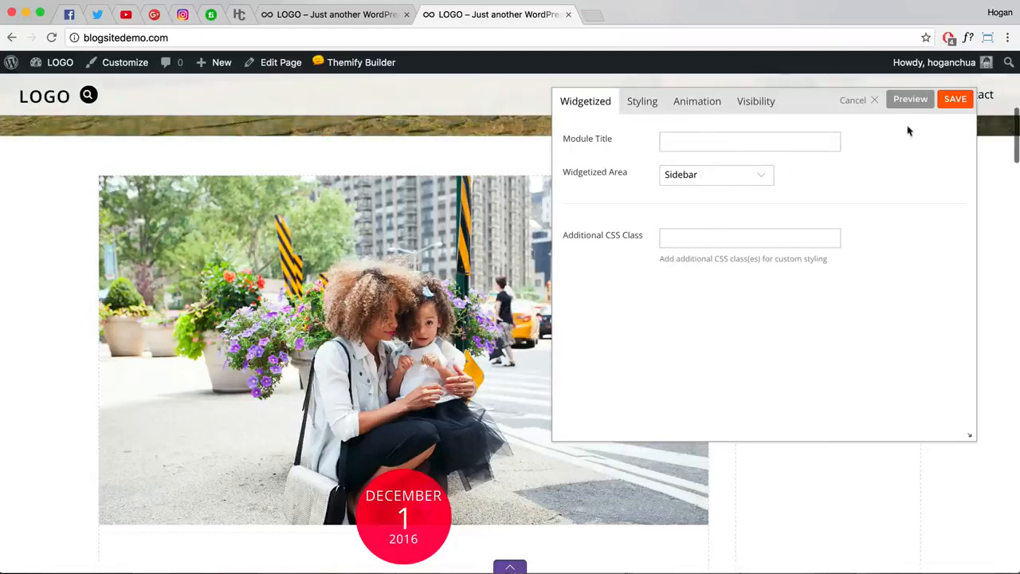
{"action": "left_click", "coordinate": [956, 99]}
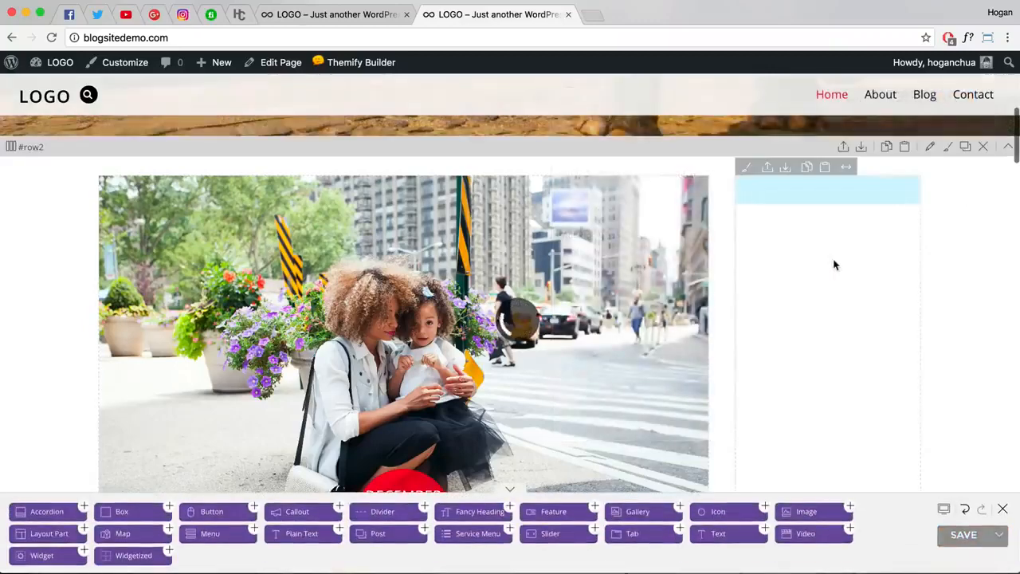
{"action": "scroll", "coordinate": [813, 314], "scroll_direction": "down", "scroll_amount": 2}
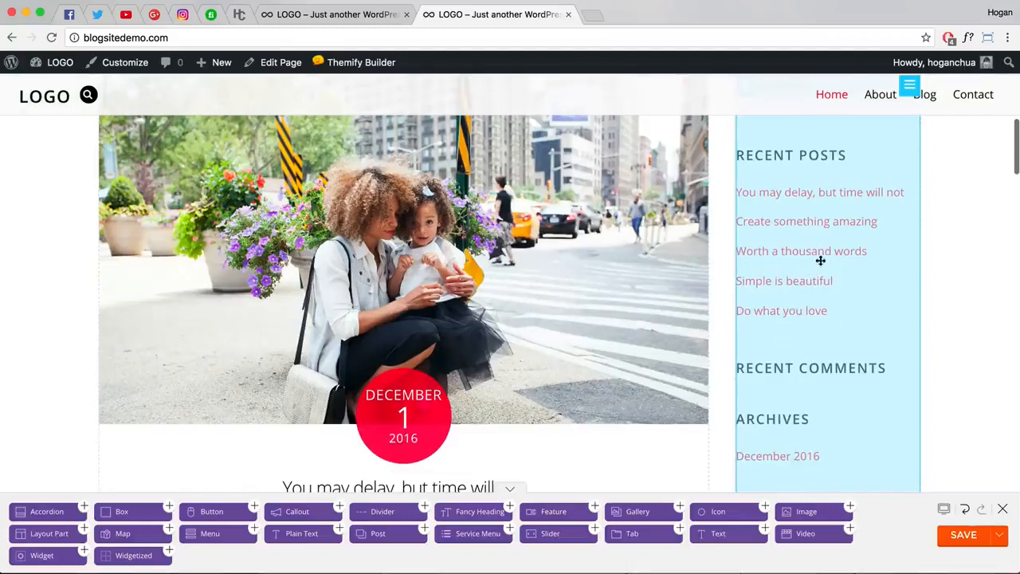
{"action": "scroll", "coordinate": [825, 259], "scroll_direction": "up", "scroll_amount": 2}
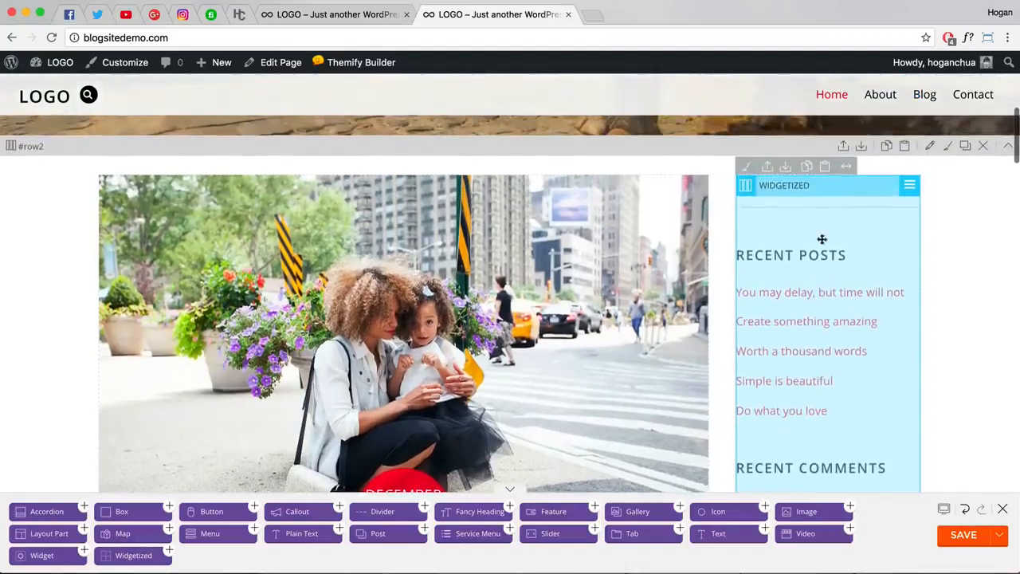
{"action": "scroll", "coordinate": [879, 318], "scroll_direction": "down", "scroll_amount": 5}
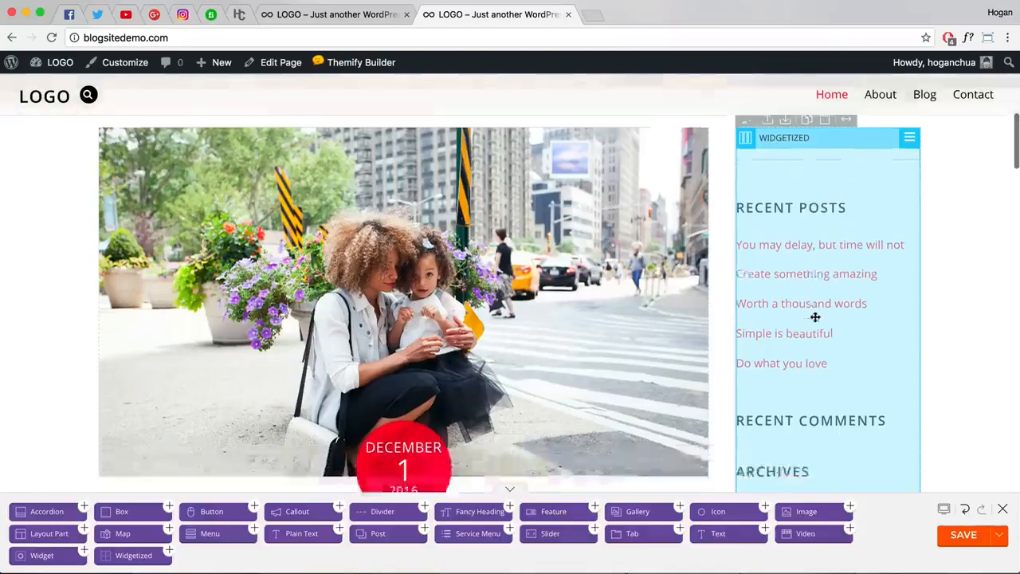
{"action": "scroll", "coordinate": [800, 319], "scroll_direction": "up", "scroll_amount": 6}
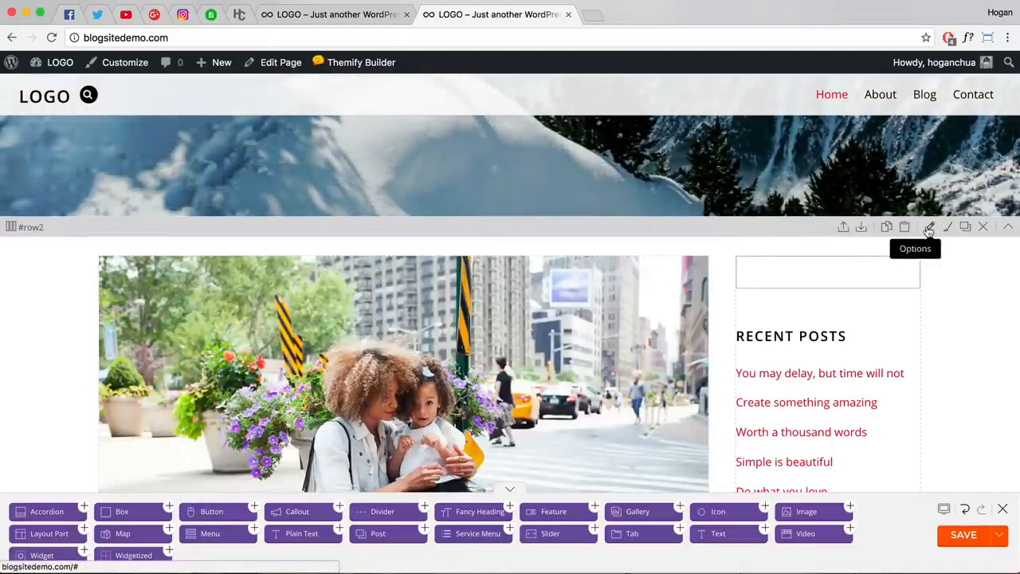
In the post row's Styling options, turn off Apply to all padding, set top and bottom to 5 %, and save
{"action": "left_click", "coordinate": [929, 229]}
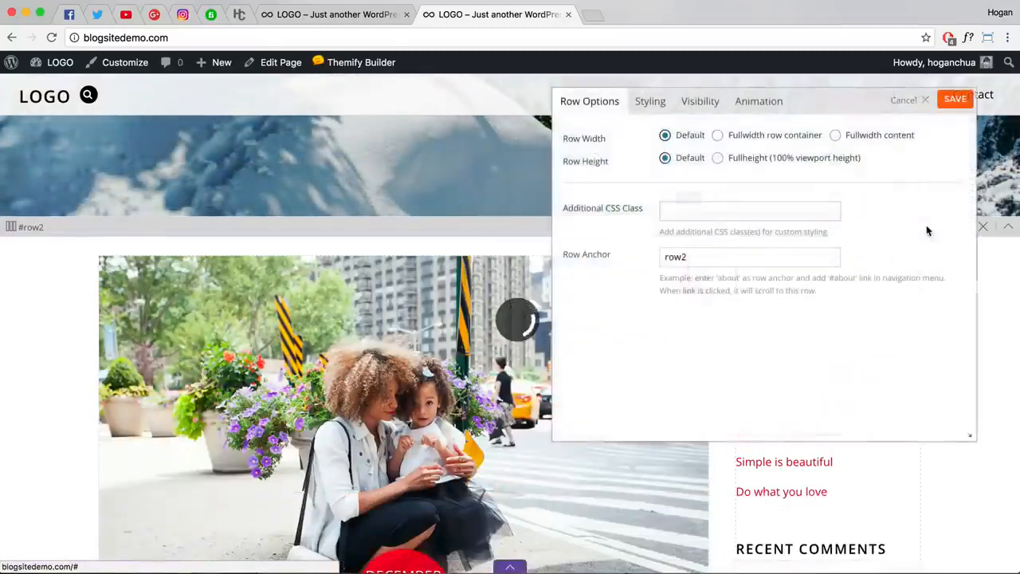
{"action": "left_click", "coordinate": [653, 109]}
{"action": "scroll", "coordinate": [670, 215], "scroll_direction": "down", "scroll_amount": 15}
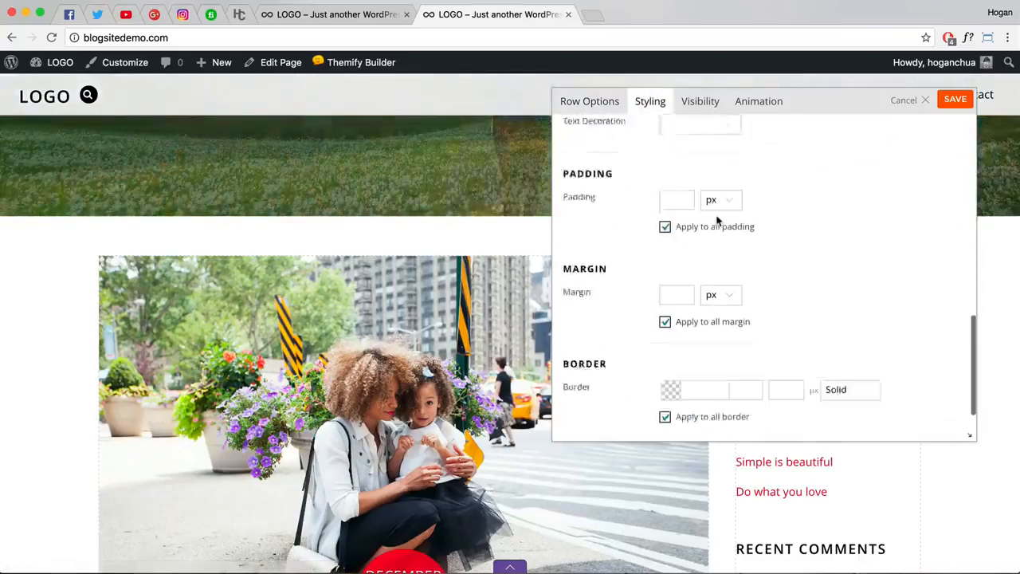
{"action": "left_click", "coordinate": [666, 208]}
{"action": "left_click", "coordinate": [675, 181]}
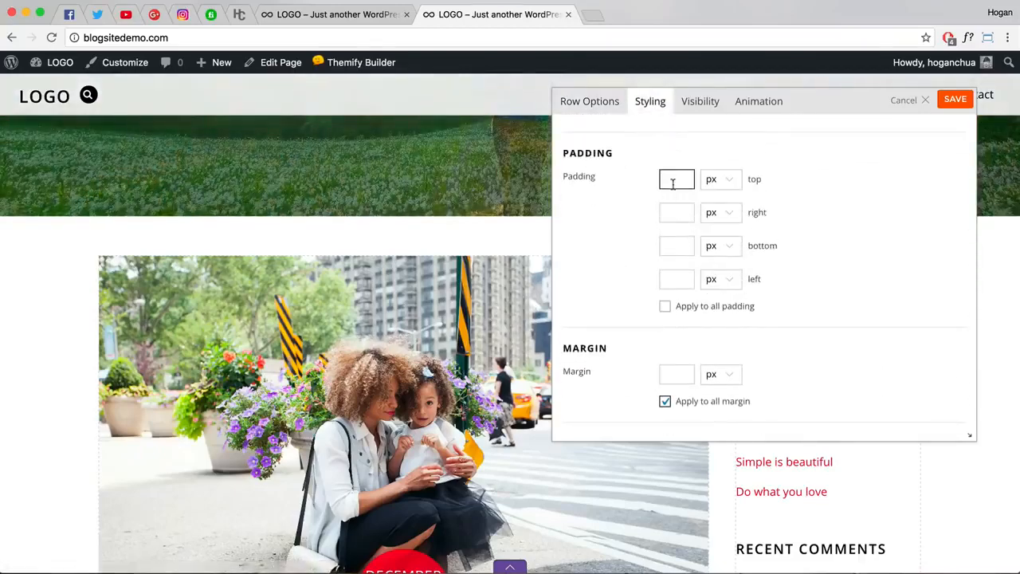
{"action": "type", "text": "5"}
{"action": "left_click", "coordinate": [720, 180]}
{"action": "left_click", "coordinate": [724, 204]}
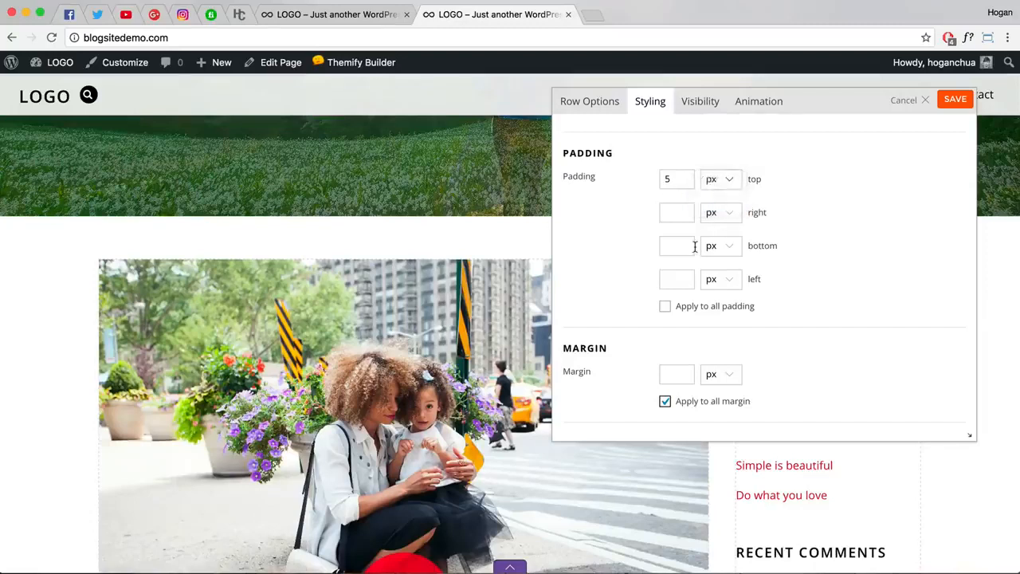
{"action": "left_click", "coordinate": [679, 250]}
{"action": "type", "text": "5"}
{"action": "left_click", "coordinate": [723, 247]}
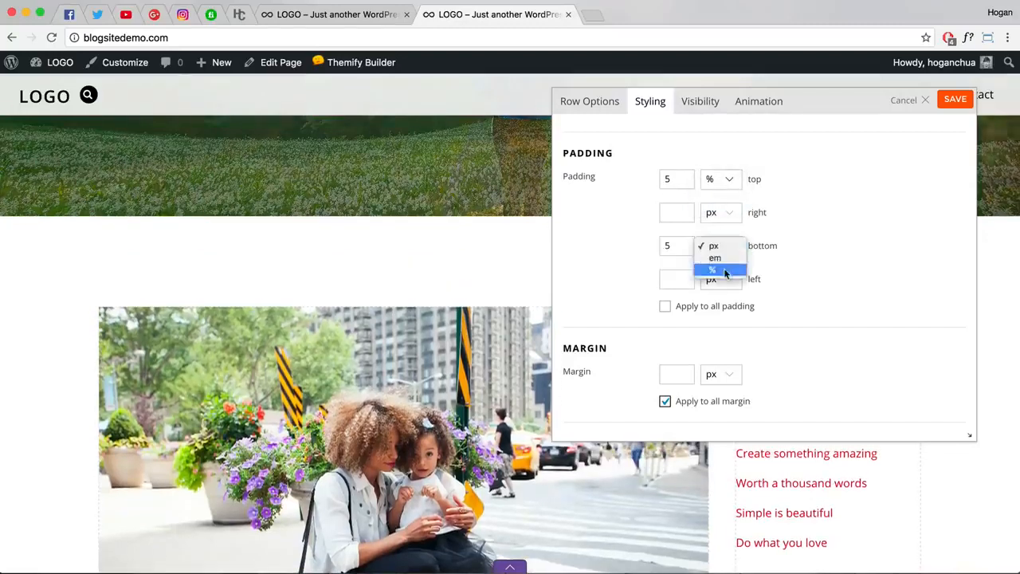
{"action": "left_click", "coordinate": [725, 268]}
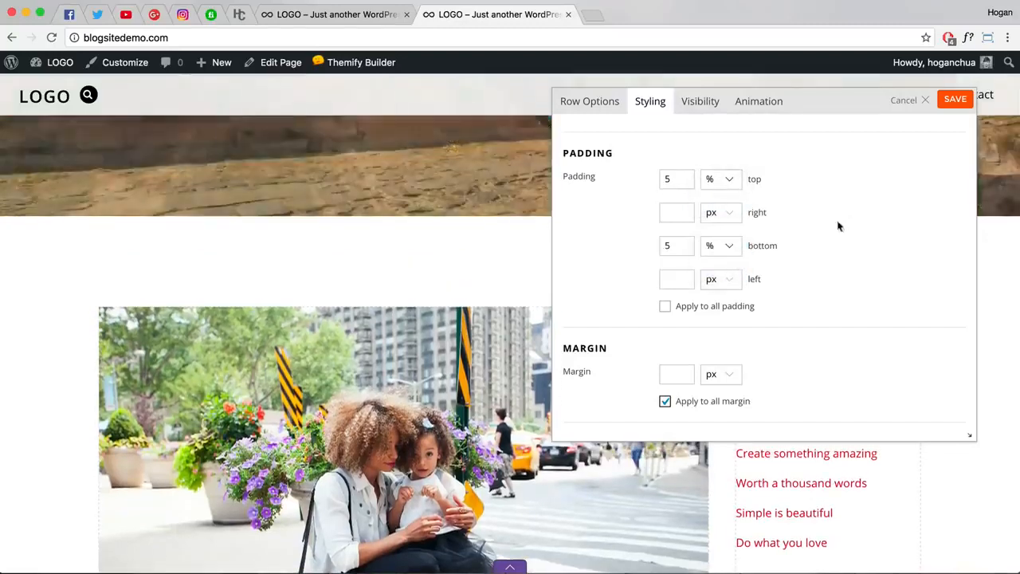
{"action": "left_click", "coordinate": [954, 102]}
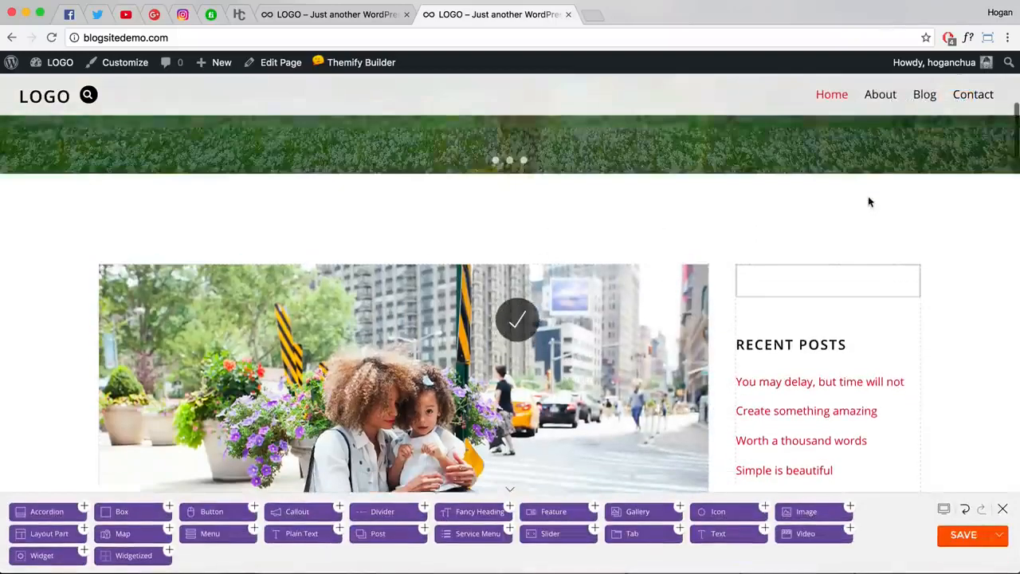
{"action": "scroll", "coordinate": [555, 356], "scroll_direction": "down", "scroll_amount": 5}
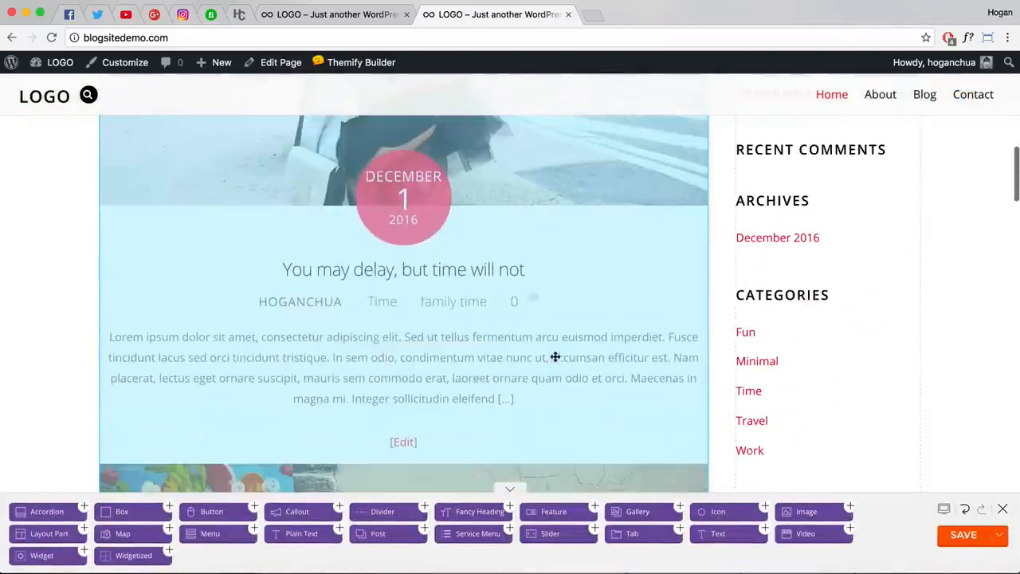
{"action": "scroll", "coordinate": [444, 292], "scroll_direction": "up", "scroll_amount": 3}
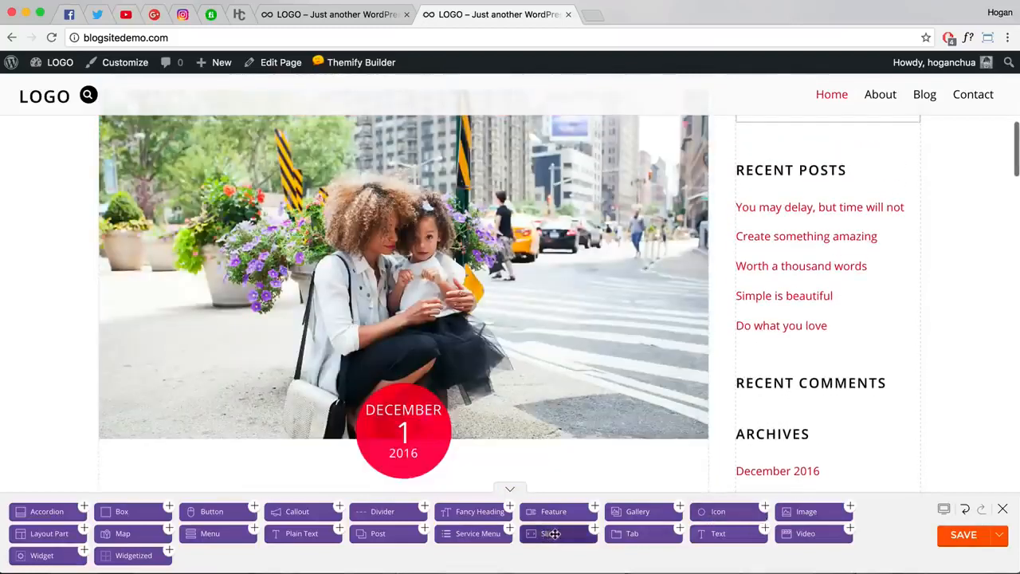
{"action": "left_click_drag", "start_coordinate": [554, 533], "coordinate": [471, 184]}
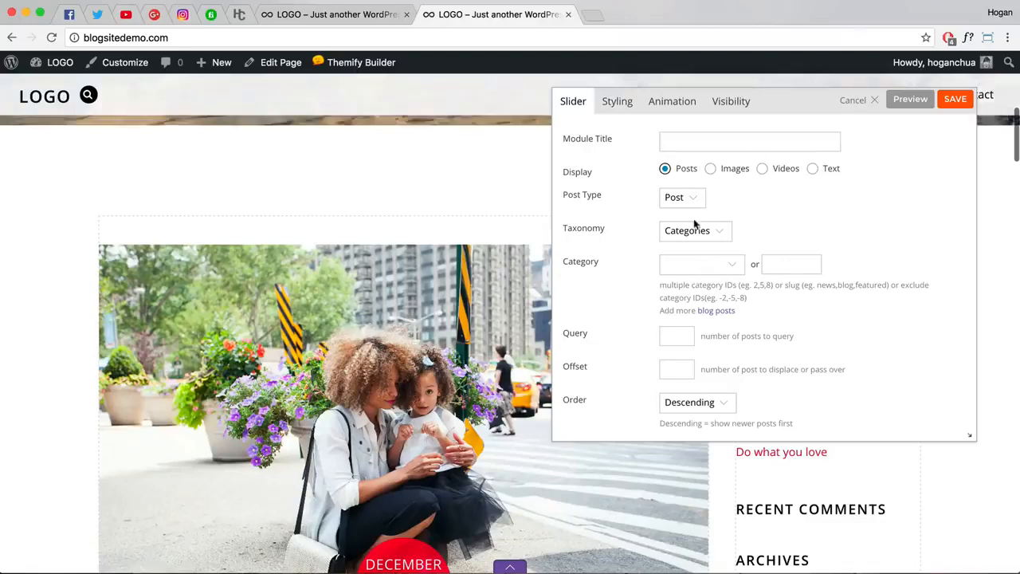
{"action": "left_click", "coordinate": [906, 106]}
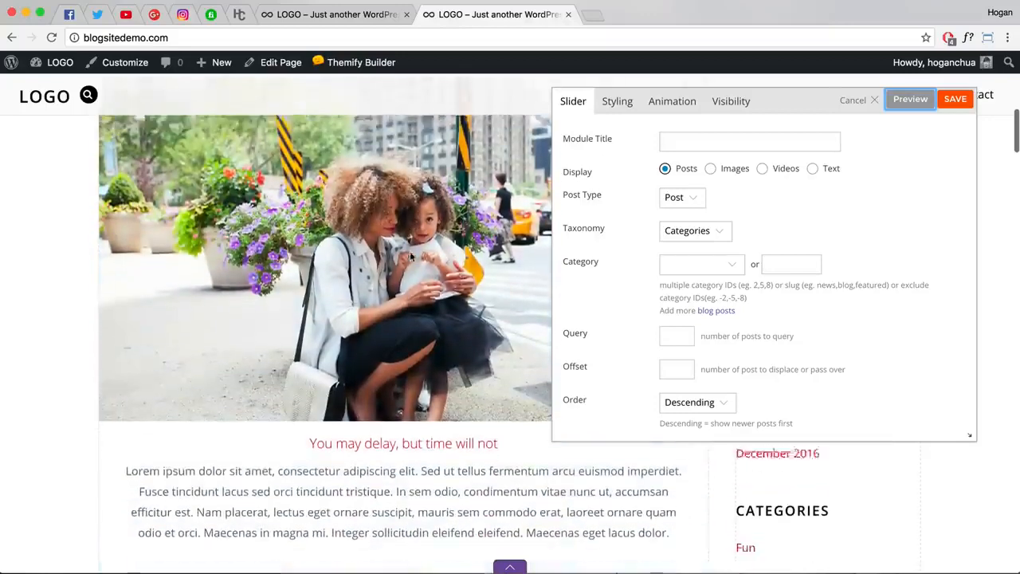
{"action": "scroll", "coordinate": [706, 332], "scroll_direction": "down", "scroll_amount": 5}
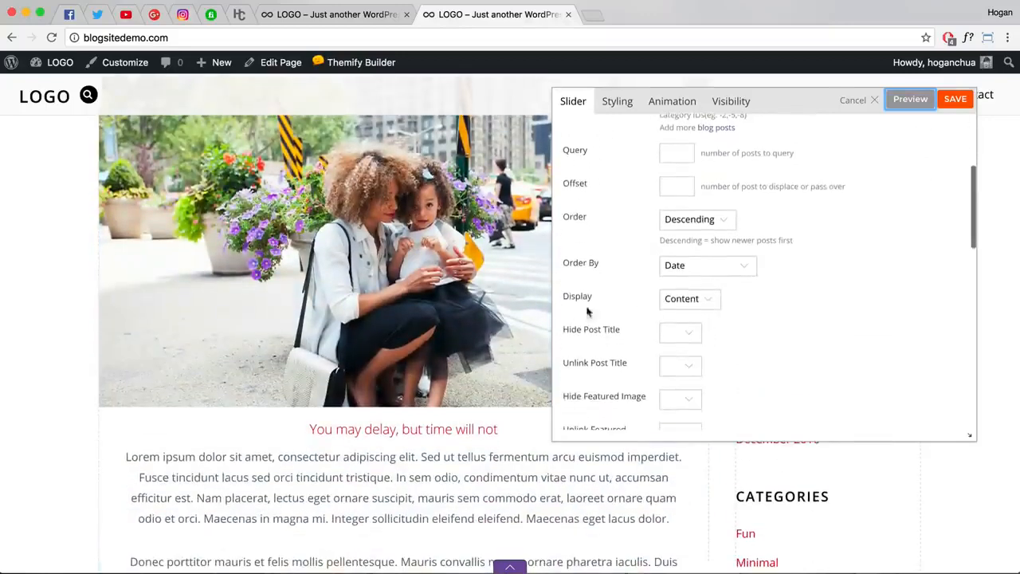
{"action": "left_click", "coordinate": [690, 299]}
{"action": "left_click", "coordinate": [683, 310]}
{"action": "left_click", "coordinate": [910, 99]}
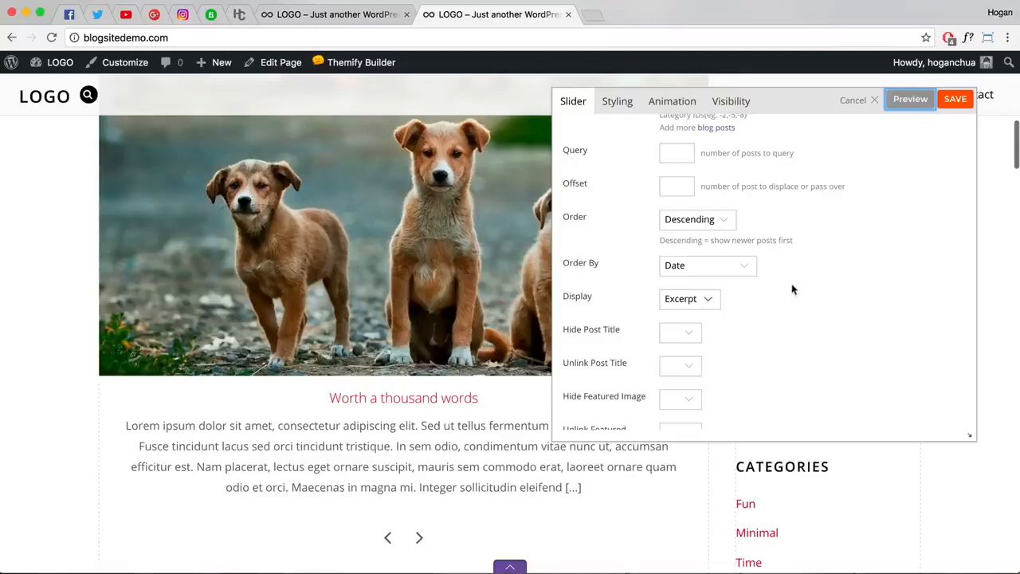
{"action": "scroll", "coordinate": [699, 219], "scroll_direction": "up", "scroll_amount": 5}
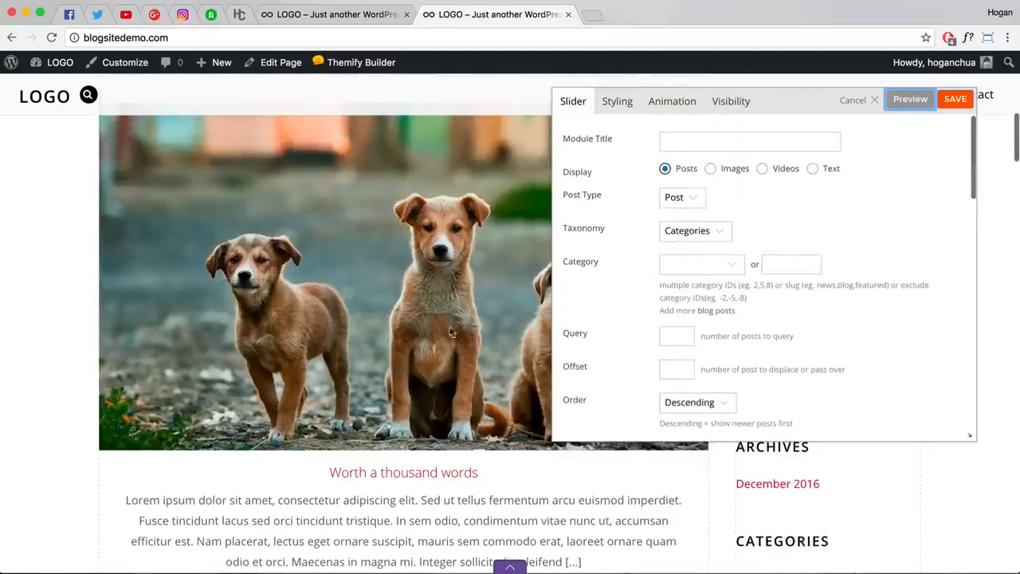
{"action": "left_click", "coordinate": [708, 171]}
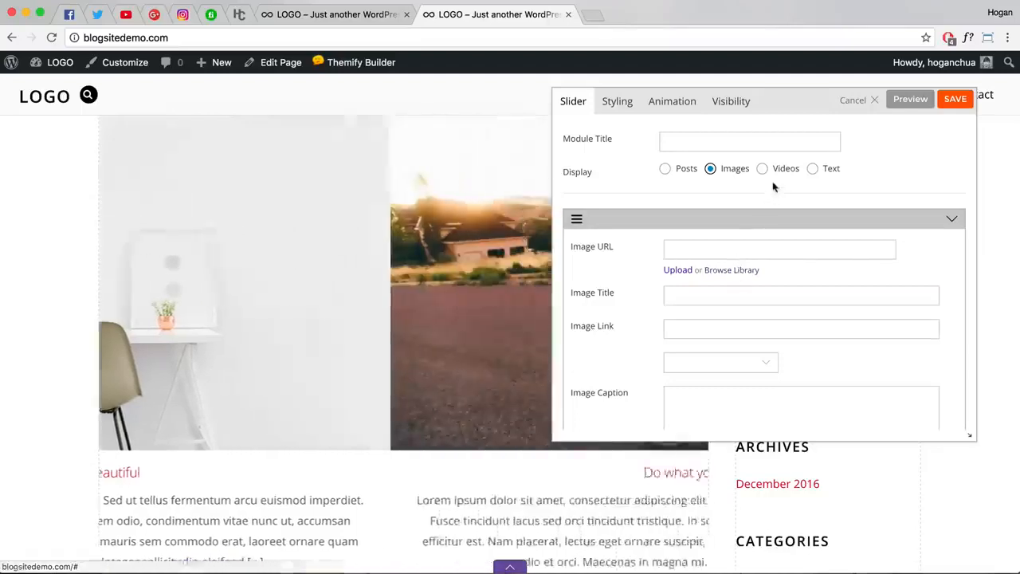
{"action": "left_click", "coordinate": [762, 171]}
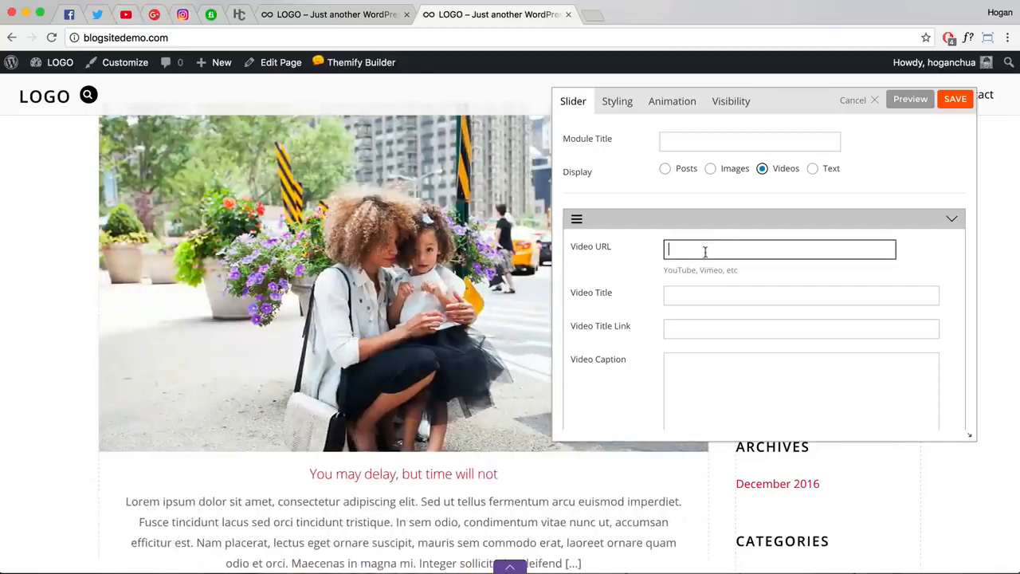
{"action": "left_click", "coordinate": [812, 170]}
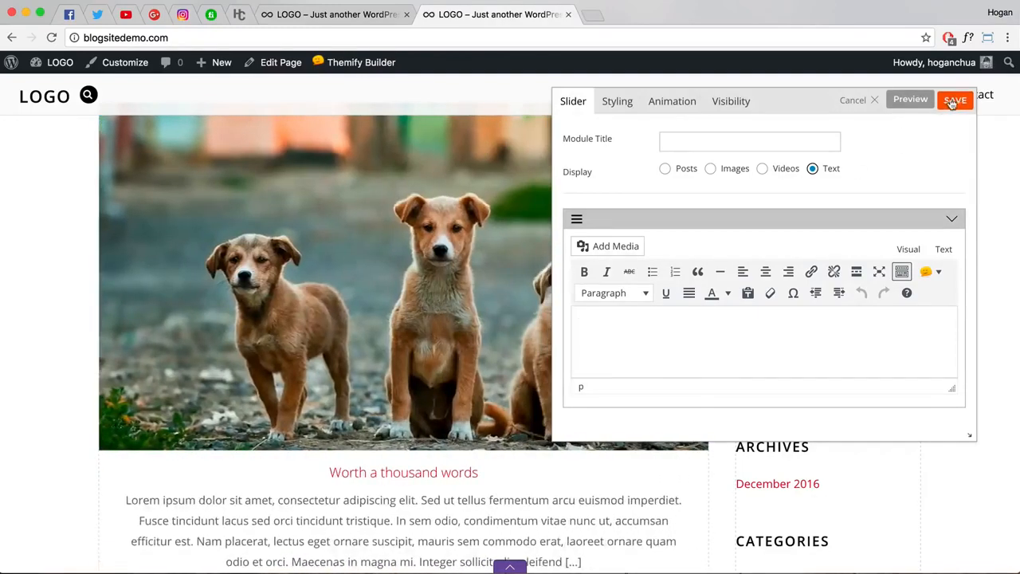
{"action": "left_click", "coordinate": [873, 102]}
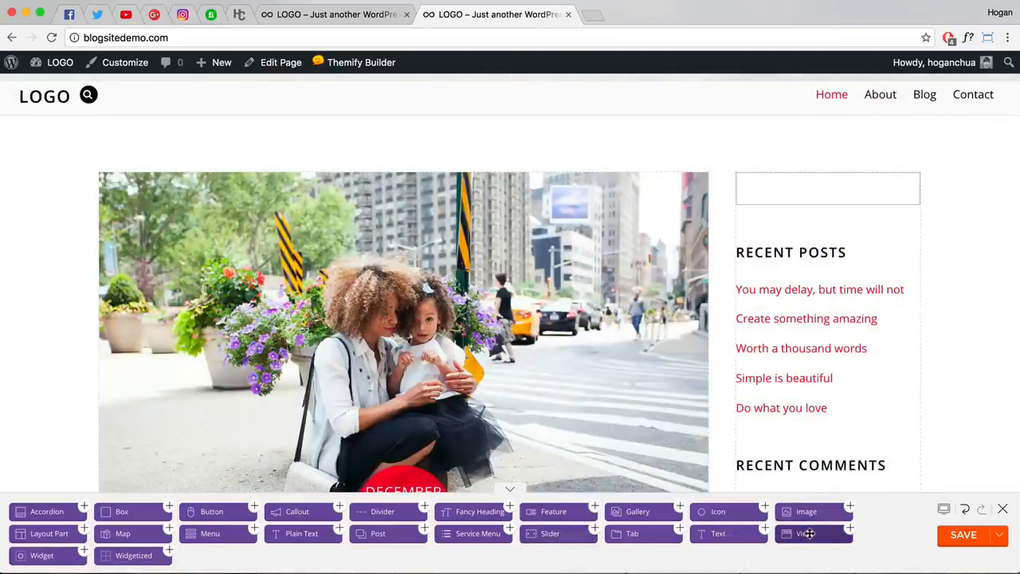
Drop a Video module atop the sidebar and copy the Cliff Jumping Italy YouTube URL from a bookmarked tab
{"action": "left_click_drag", "start_coordinate": [807, 536], "coordinate": [789, 196]}
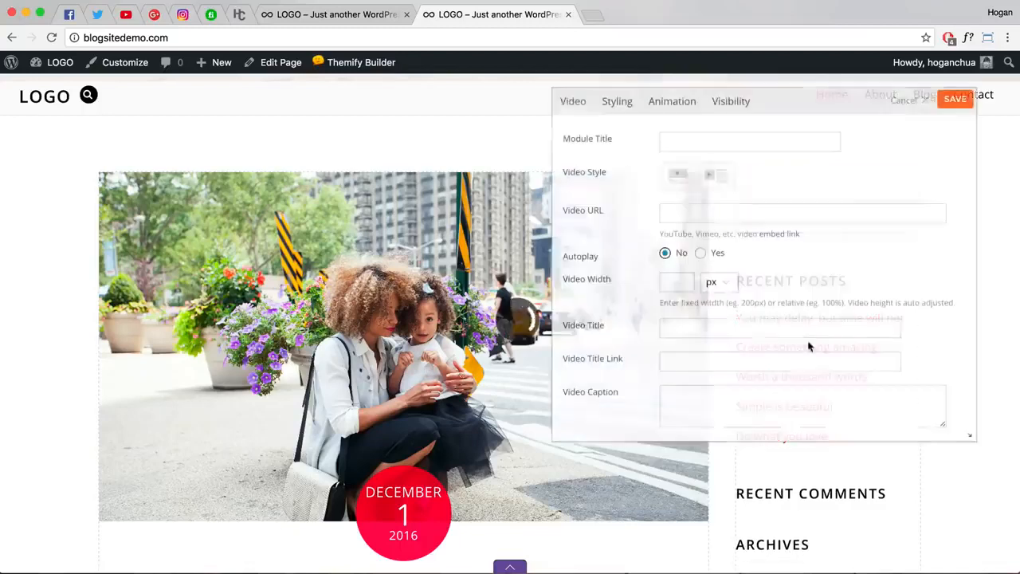
{"action": "left_click", "coordinate": [785, 213]}
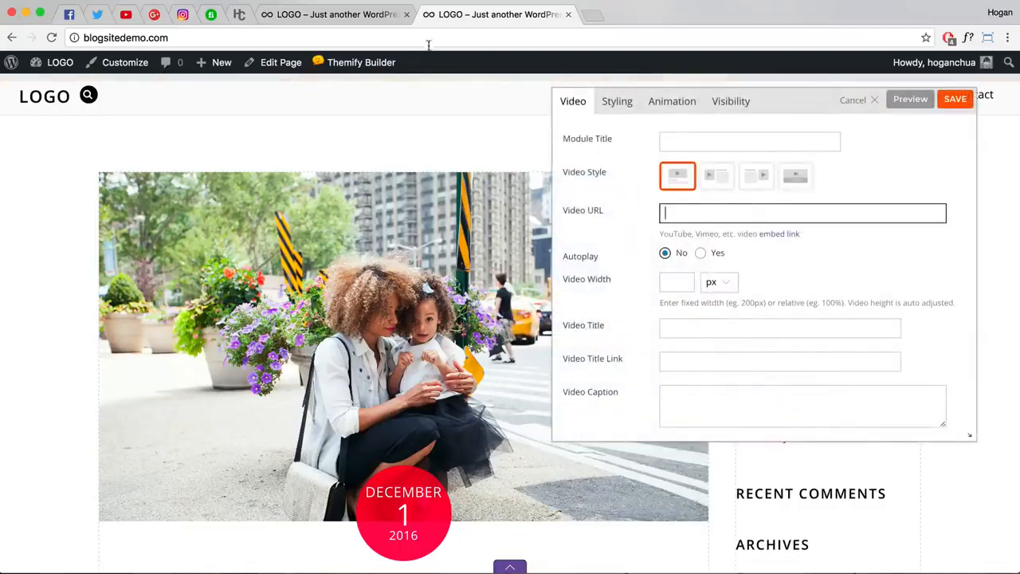
{"action": "left_click", "coordinate": [596, 16]}
{"action": "left_click", "coordinate": [750, 64]}
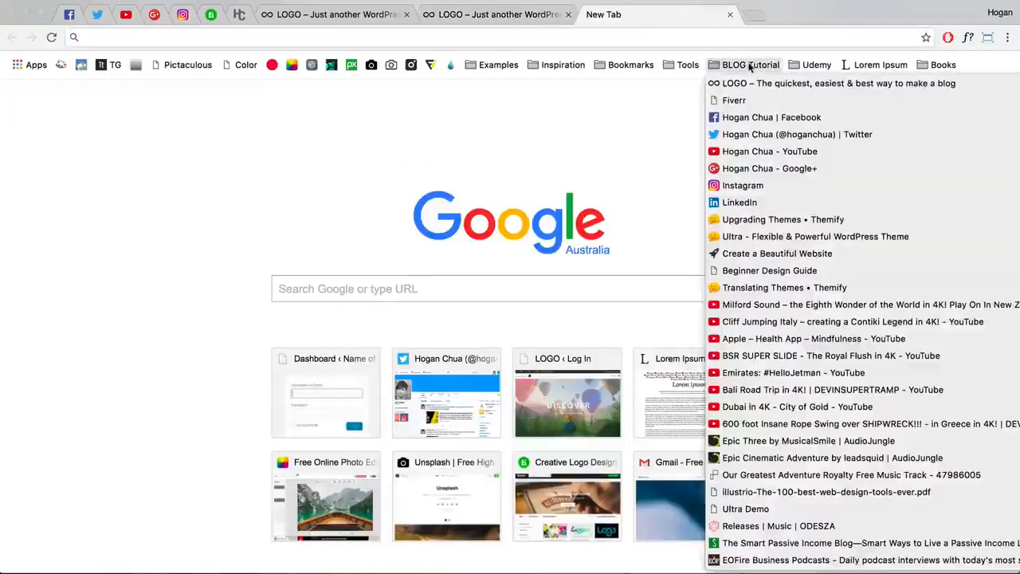
{"action": "left_click", "coordinate": [765, 321]}
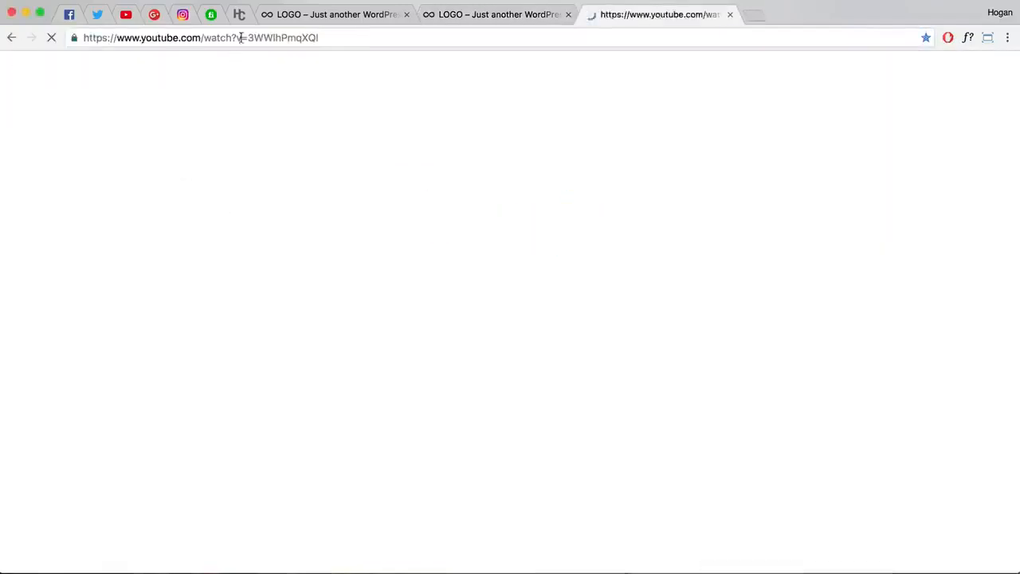
{"action": "right_click", "coordinate": [241, 37]}
{"action": "left_click", "coordinate": [268, 57]}
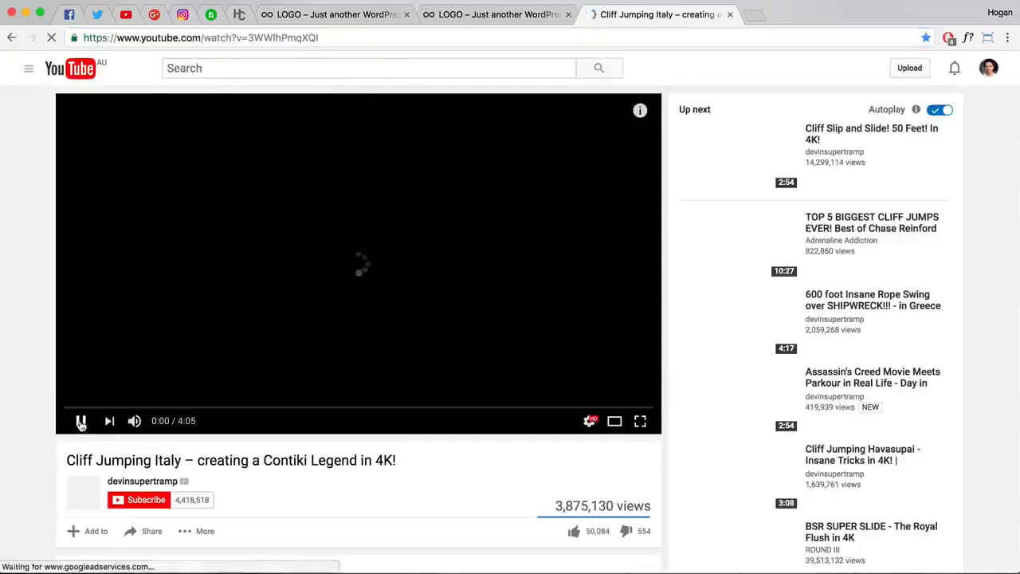
{"action": "left_click", "coordinate": [502, 14]}
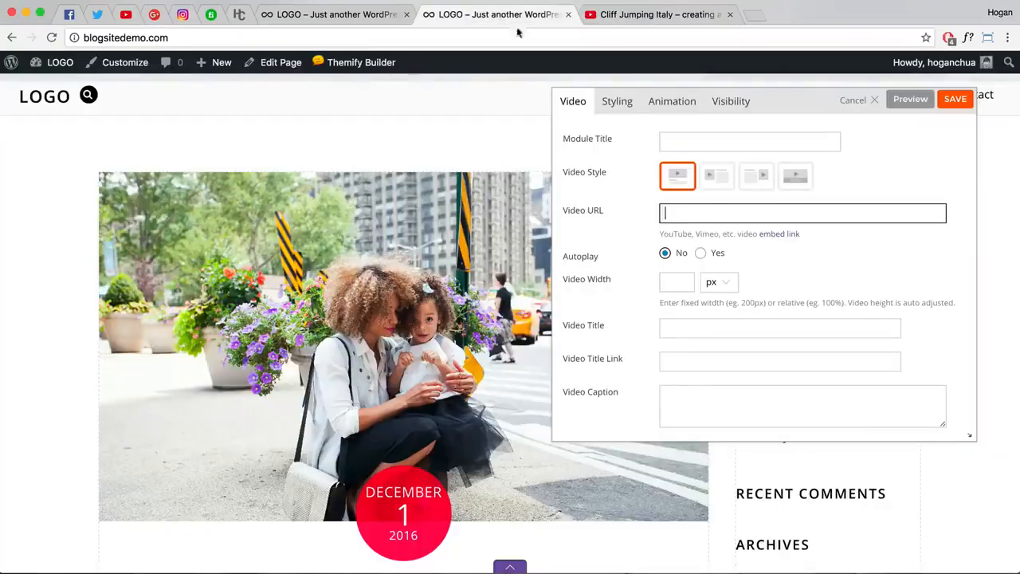
Paste the Cliff Jumping Italy URL into Video URL, preview it, then cancel the video settings
{"action": "right_click", "coordinate": [683, 208]}
{"action": "left_click", "coordinate": [730, 293]}
{"action": "left_click", "coordinate": [914, 102]}
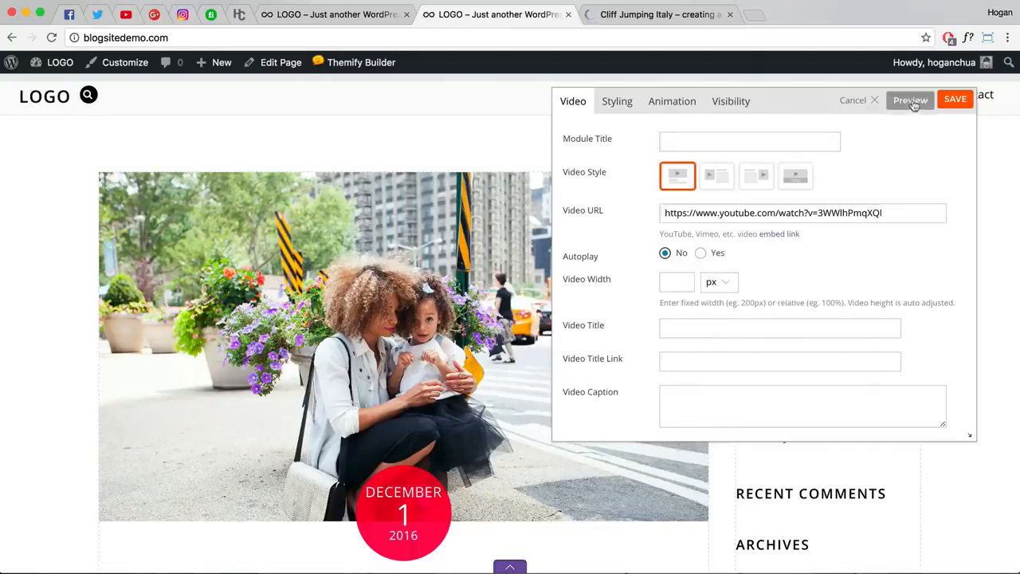
{"action": "left_click_drag", "start_coordinate": [781, 110], "coordinate": [462, 131]}
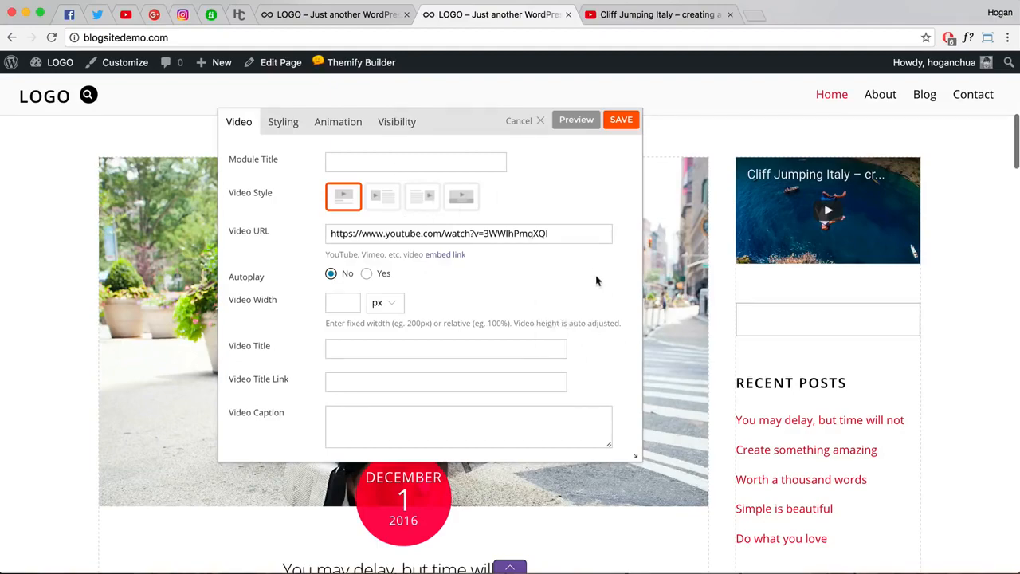
{"action": "left_click", "coordinate": [538, 121]}
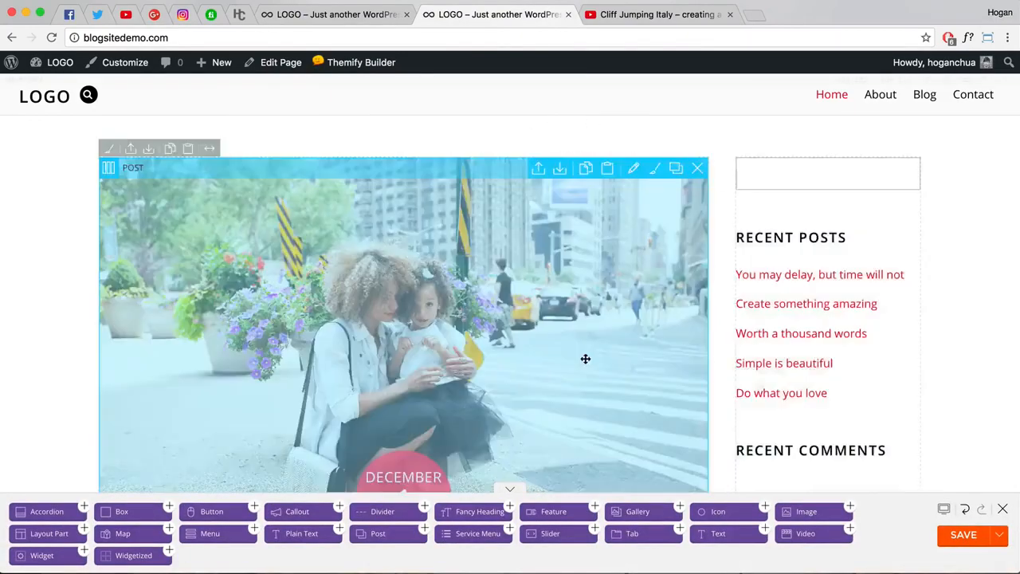
Add a Gallery module to the empty bottom row and open its media picker
{"action": "scroll", "coordinate": [585, 357], "scroll_direction": "down", "scroll_amount": 15}
{"action": "scroll", "coordinate": [583, 358], "scroll_direction": "down", "scroll_amount": 15}
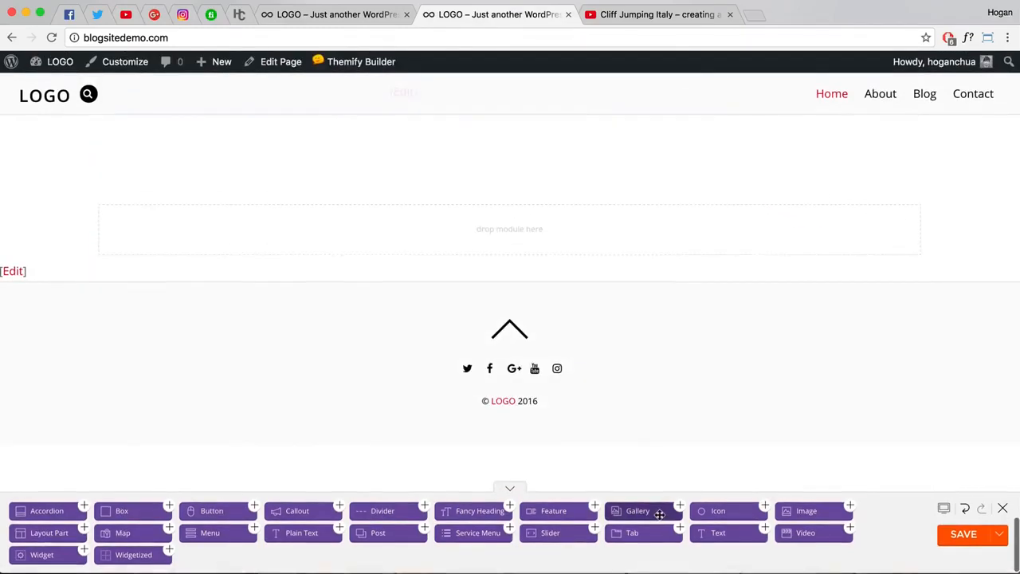
{"action": "left_click_drag", "start_coordinate": [654, 497], "coordinate": [464, 412]}
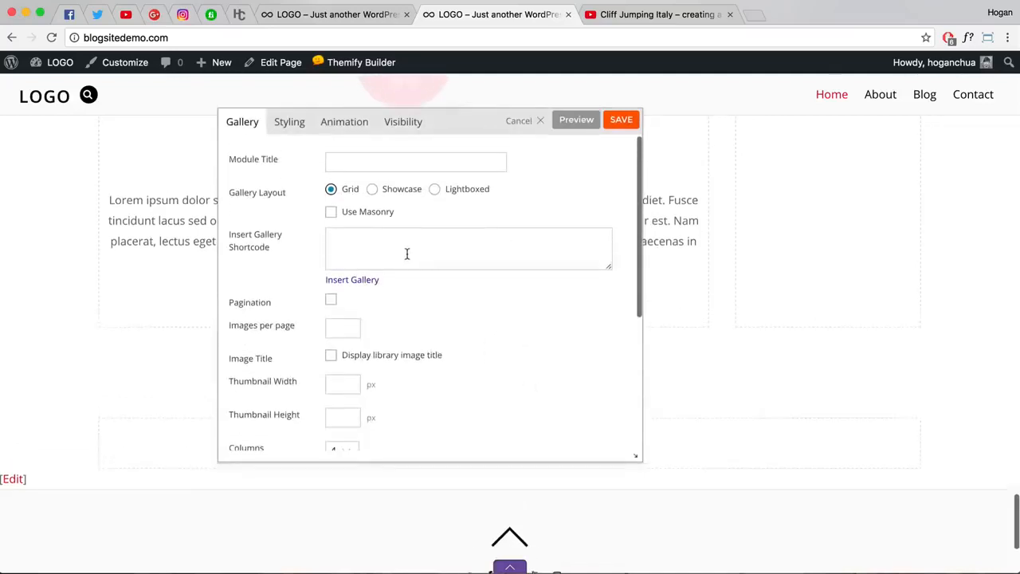
{"action": "left_click", "coordinate": [362, 251]}
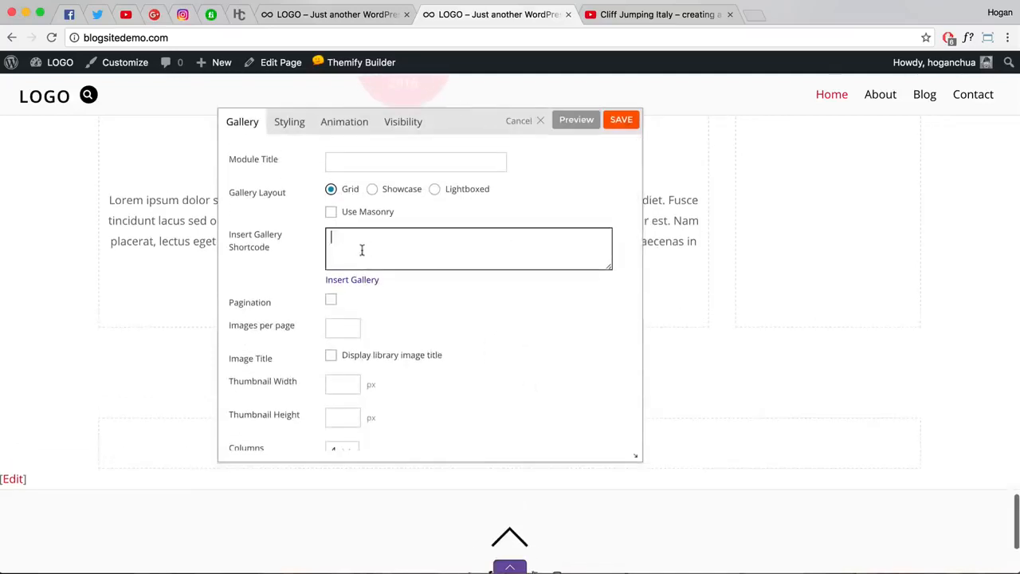
{"action": "left_click", "coordinate": [335, 280]}
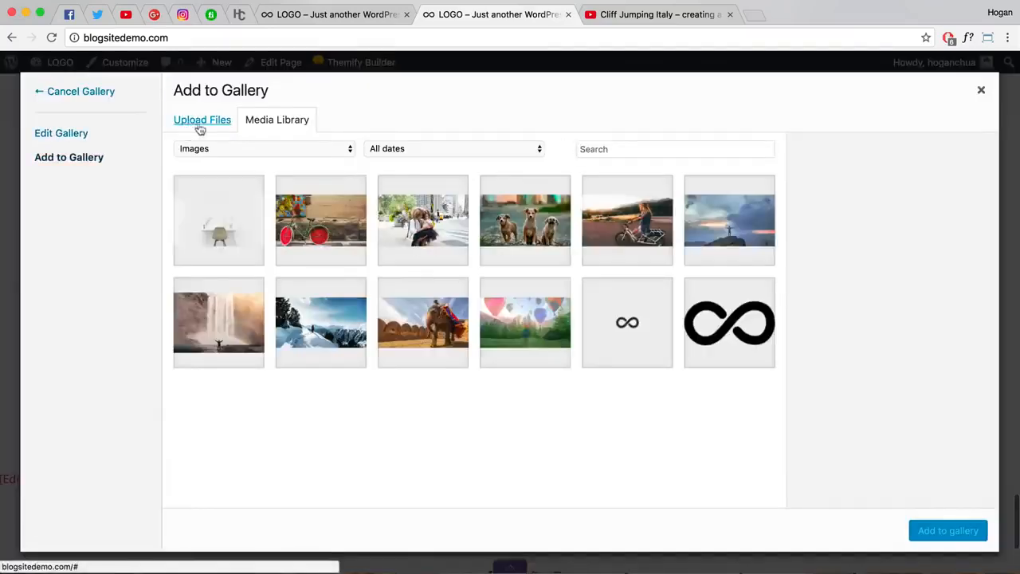
Select the desk, watermelon bicycle, mother and child, puppies, bike rider and cliff photos, insert and preview them
{"action": "left_click", "coordinate": [231, 216]}
{"action": "left_click", "coordinate": [320, 225]}
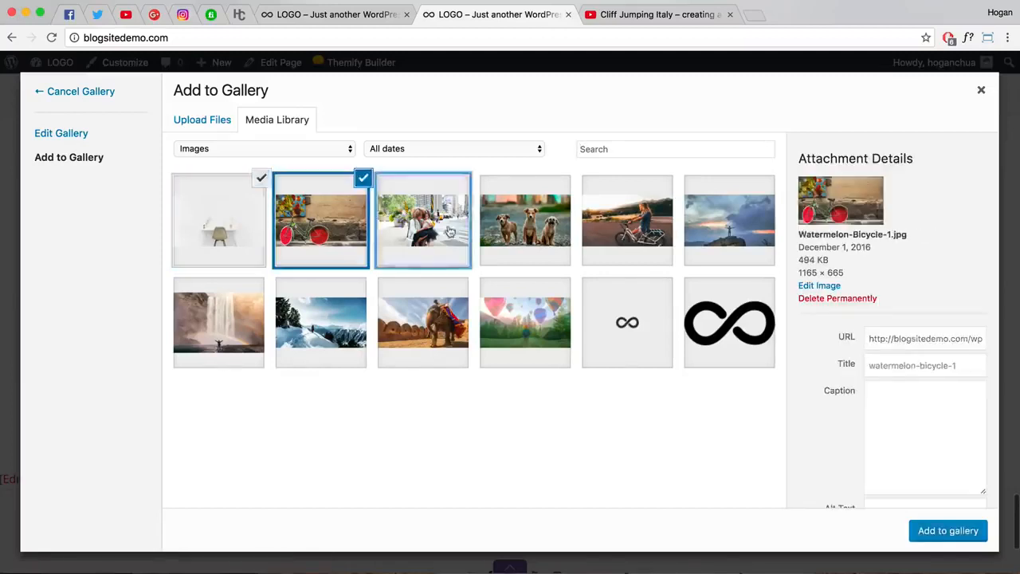
{"action": "left_click", "coordinate": [422, 225]}
{"action": "left_click", "coordinate": [542, 227]}
{"action": "left_click", "coordinate": [630, 227]}
{"action": "left_click", "coordinate": [720, 229]}
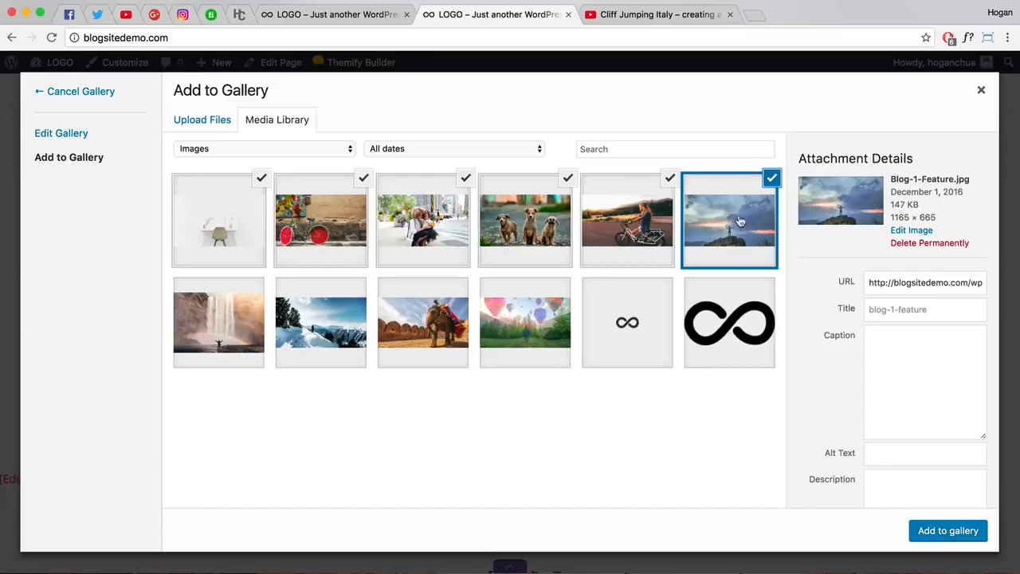
{"action": "left_click", "coordinate": [740, 221]}
{"action": "left_click", "coordinate": [742, 219]}
{"action": "left_click", "coordinate": [946, 533]}
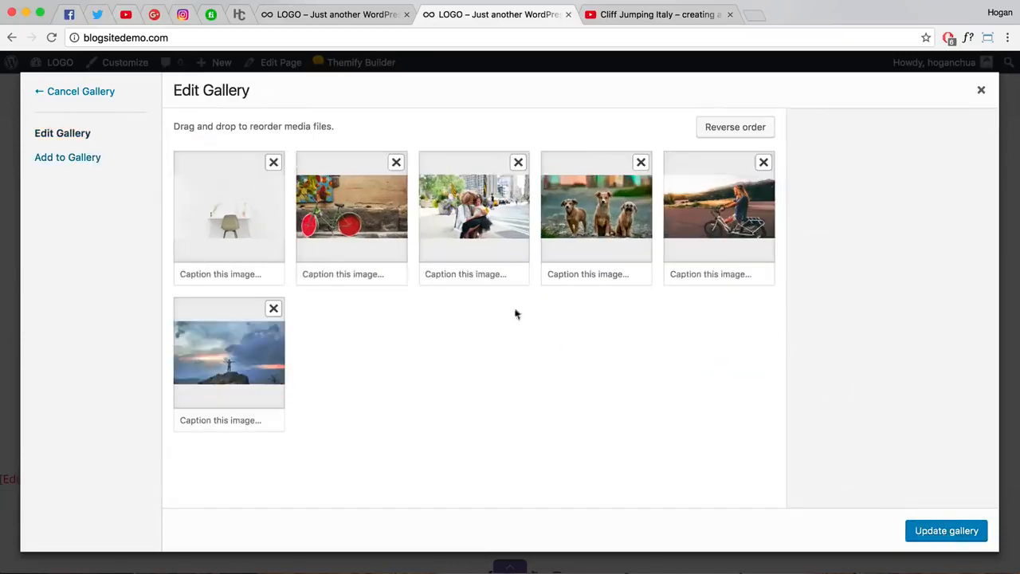
{"action": "left_click", "coordinate": [980, 530]}
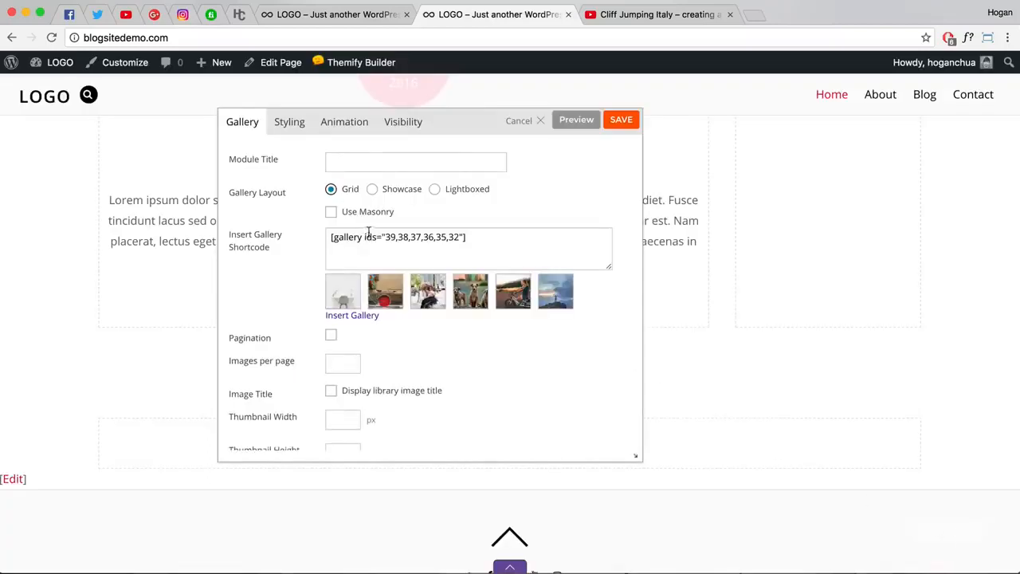
{"action": "left_click", "coordinate": [563, 118]}
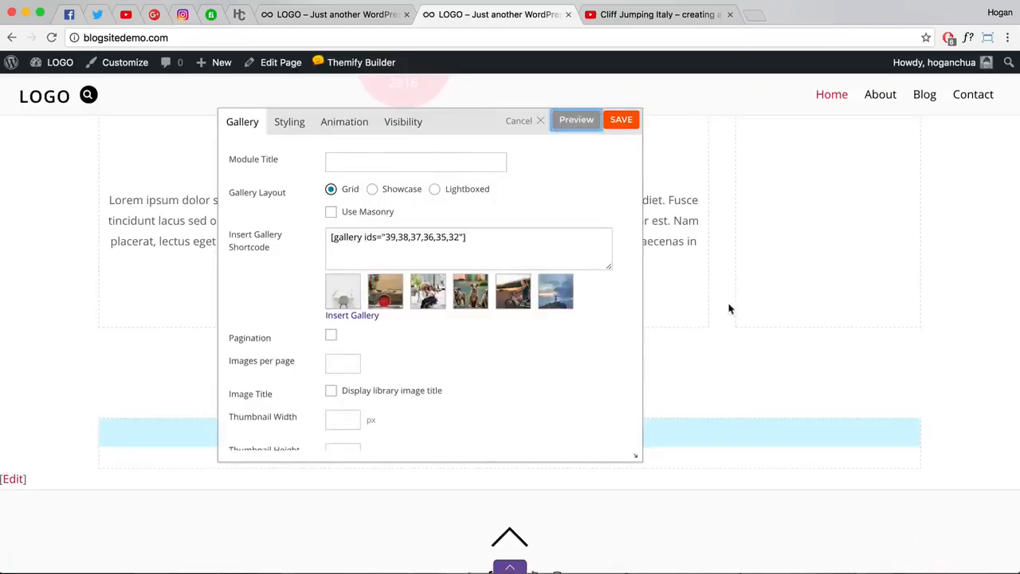
Set the gallery Columns to 3 and preview the grid
{"action": "scroll", "coordinate": [729, 308], "scroll_direction": "down", "scroll_amount": 3}
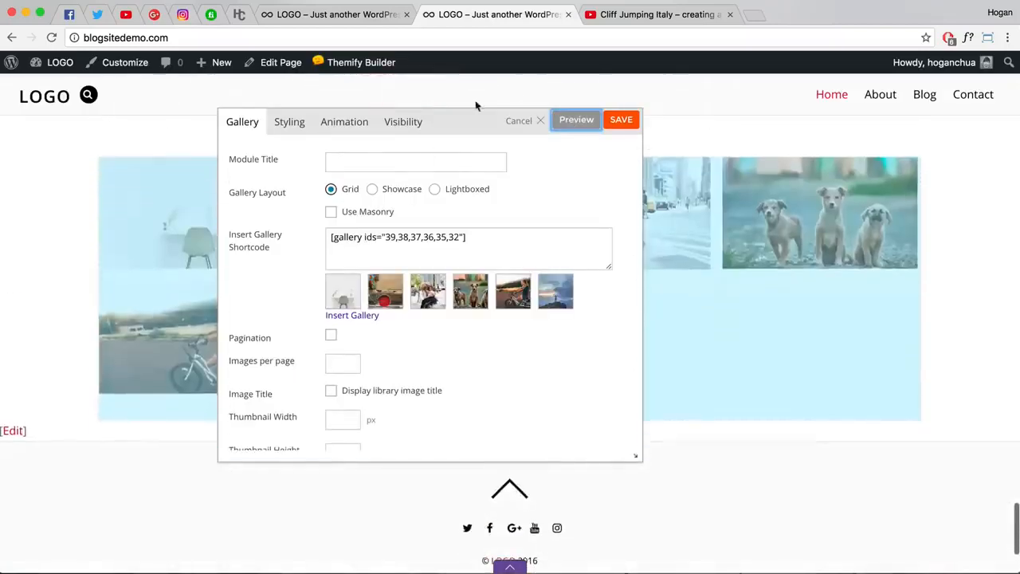
{"action": "scroll", "coordinate": [412, 342], "scroll_direction": "down", "scroll_amount": 3}
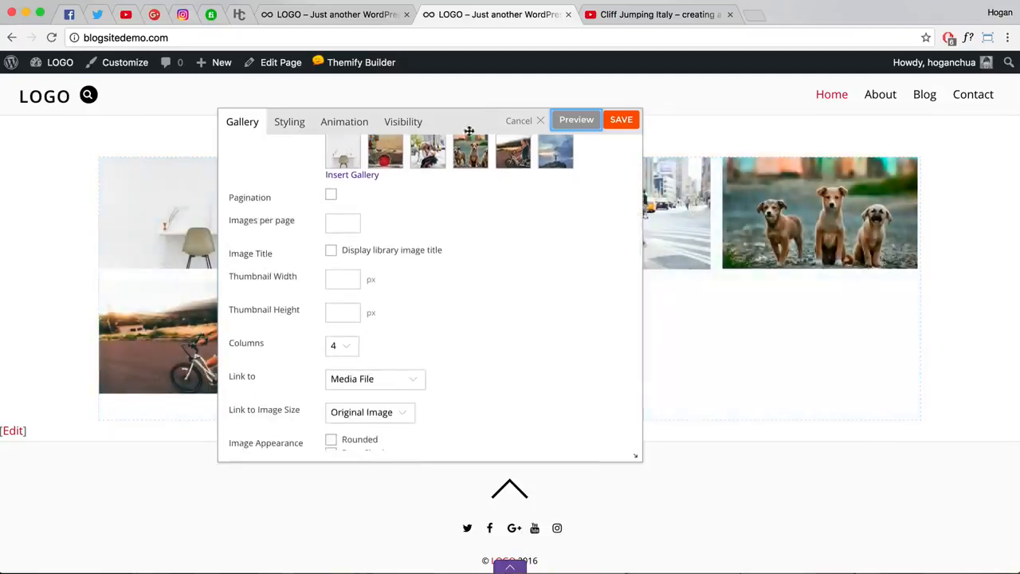
{"action": "left_click_drag", "start_coordinate": [468, 128], "coordinate": [719, 131]}
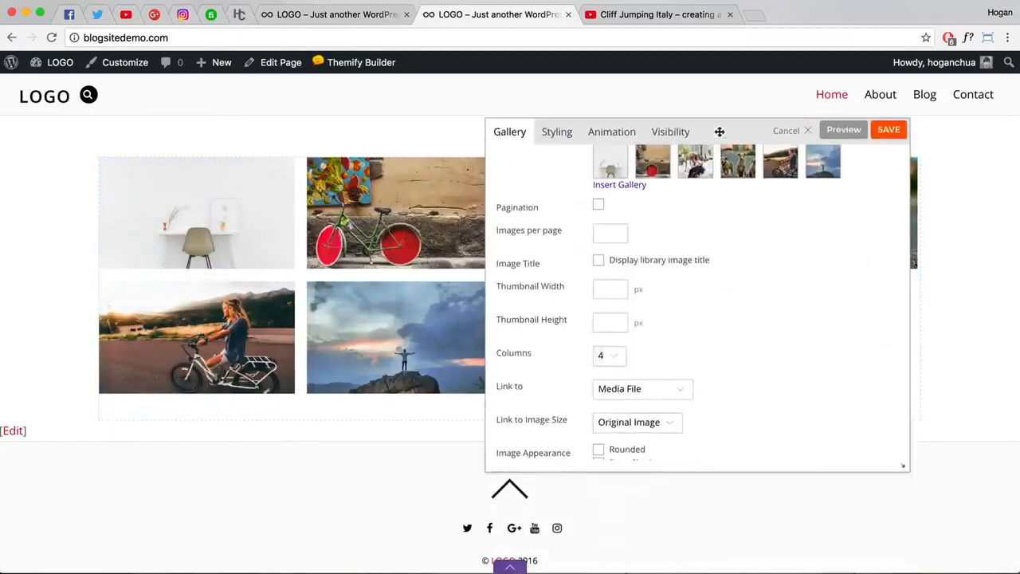
{"action": "left_click", "coordinate": [609, 356]}
{"action": "left_click", "coordinate": [604, 343]}
{"action": "left_click", "coordinate": [844, 130]}
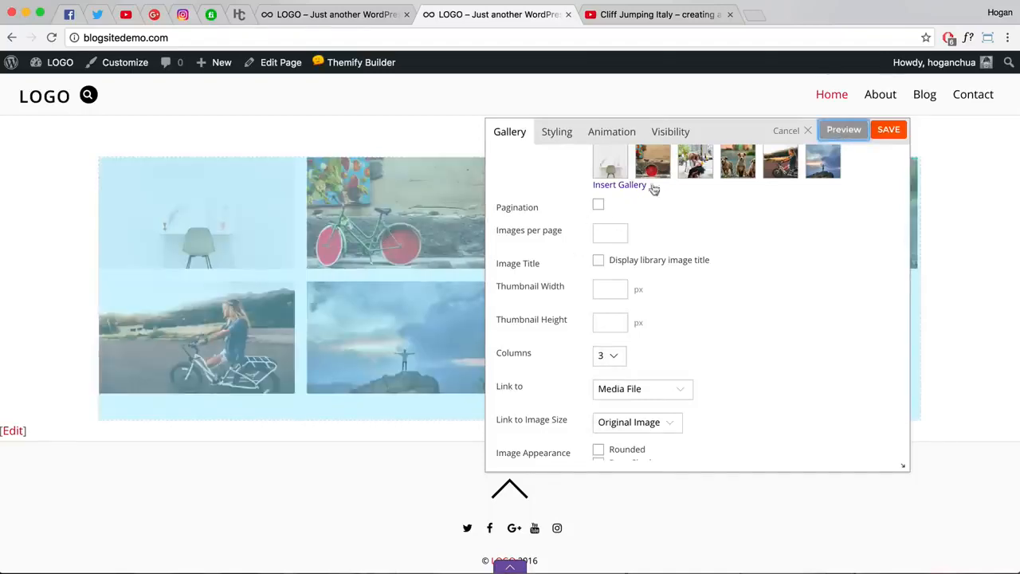
{"action": "left_click_drag", "start_coordinate": [756, 132], "coordinate": [485, 100]}
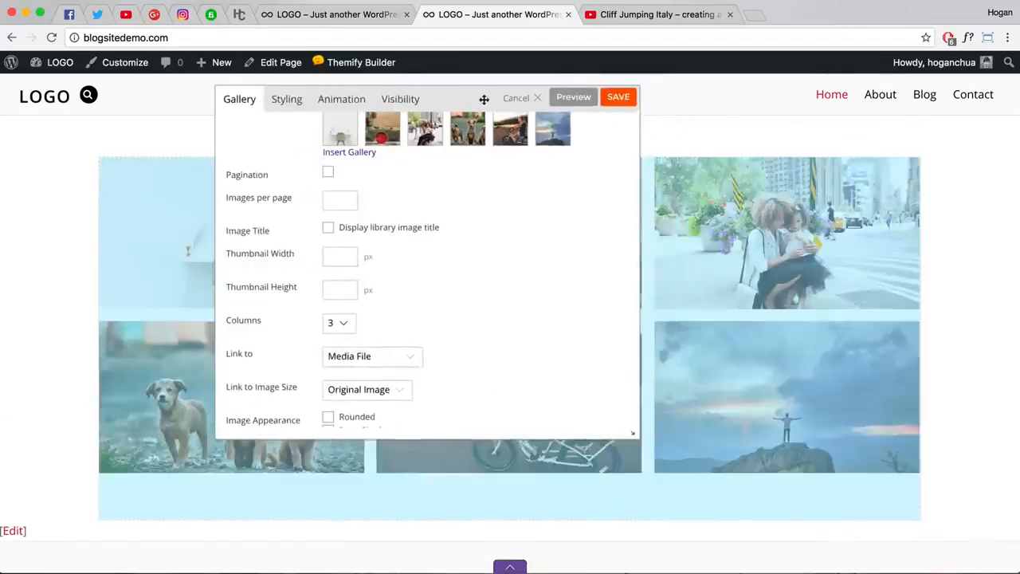
Save the gallery module and the page layout, then exit the builder
{"action": "left_click", "coordinate": [612, 100]}
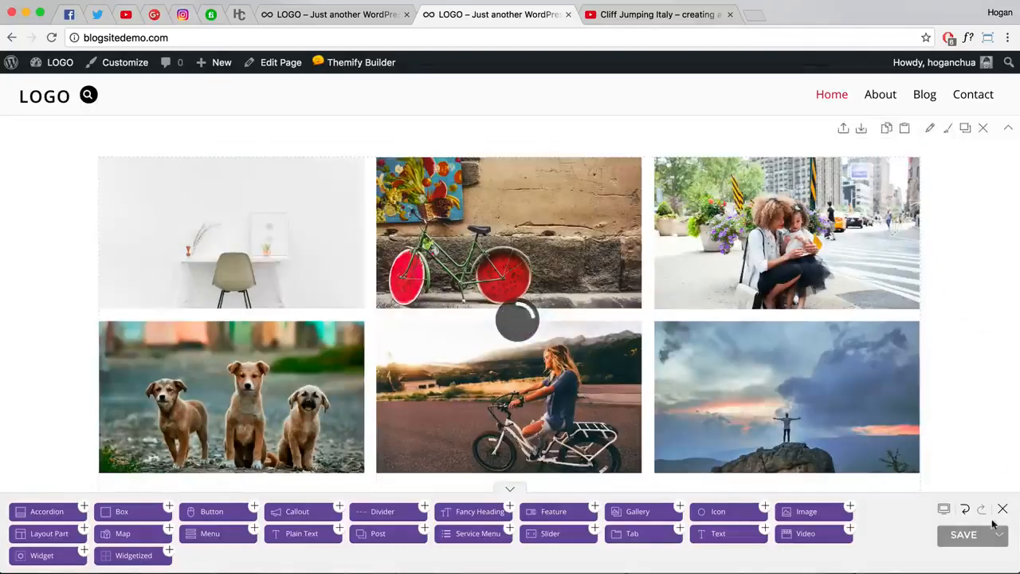
{"action": "left_click", "coordinate": [985, 534]}
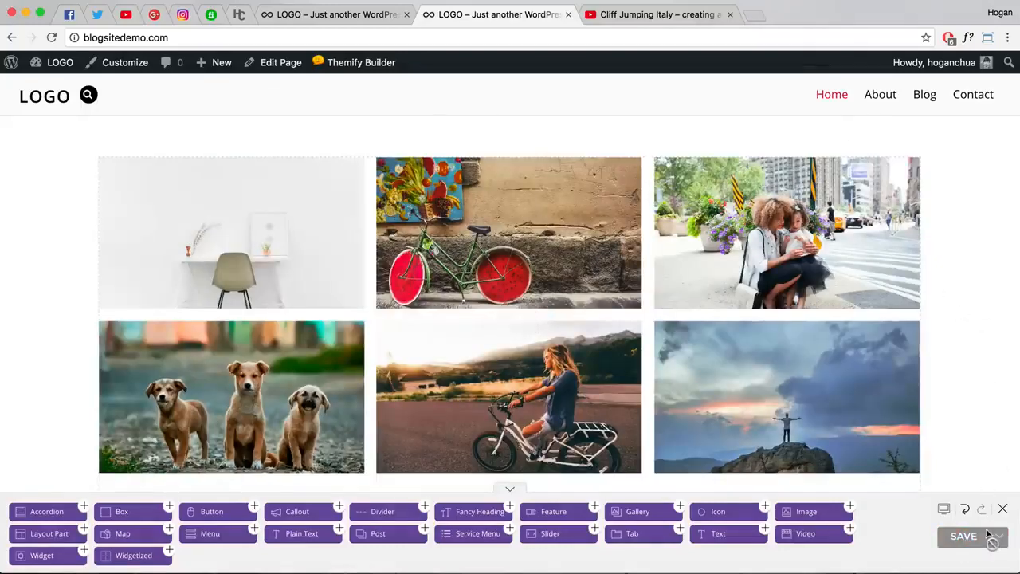
{"action": "left_click", "coordinate": [1002, 510]}
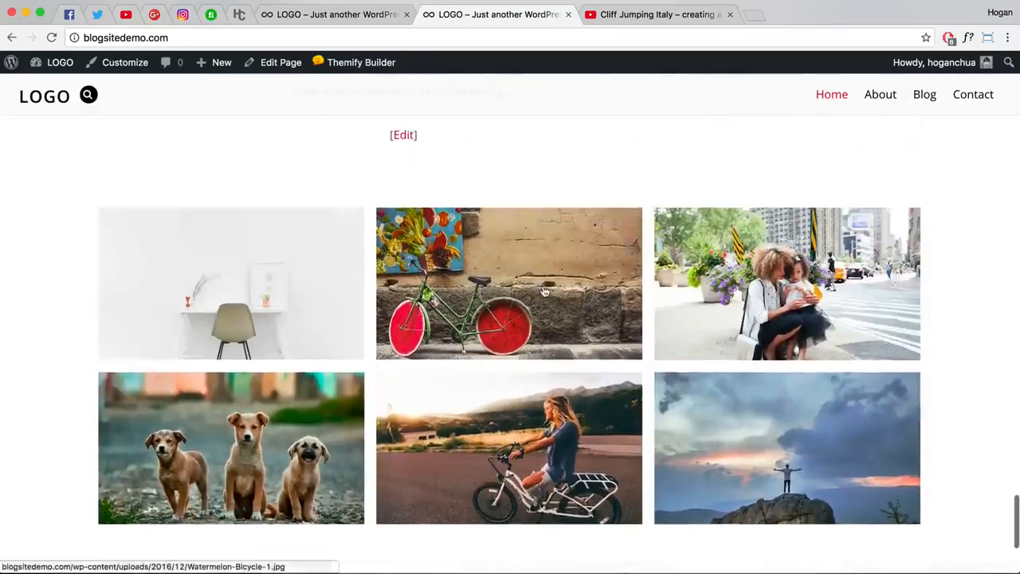
Open the bicycle photo in the lightbox, step through to the woman on the bike, and close it
{"action": "left_click", "coordinate": [544, 292]}
{"action": "left_click", "coordinate": [987, 315]}
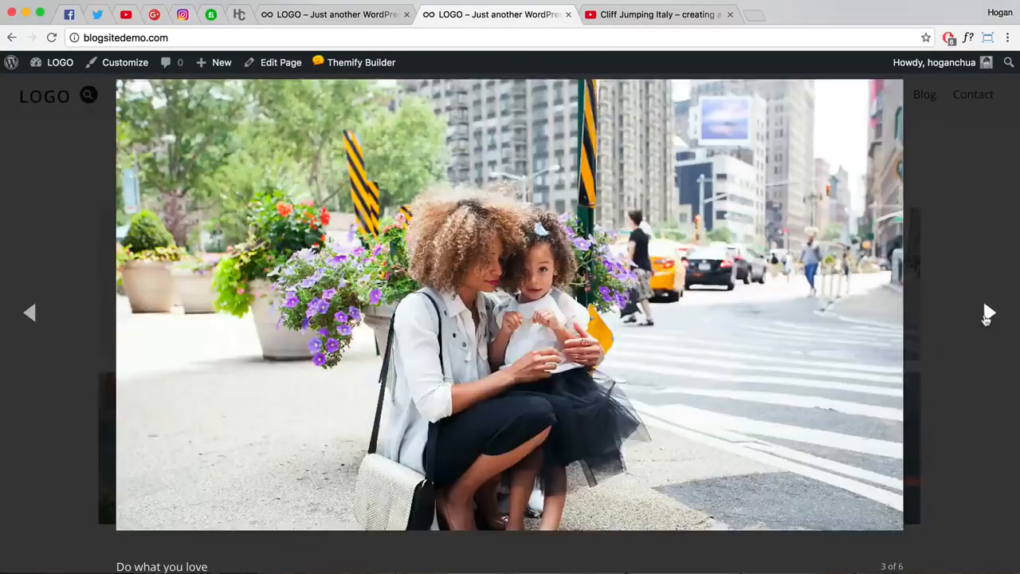
{"action": "left_click", "coordinate": [986, 316]}
{"action": "left_click", "coordinate": [880, 328]}
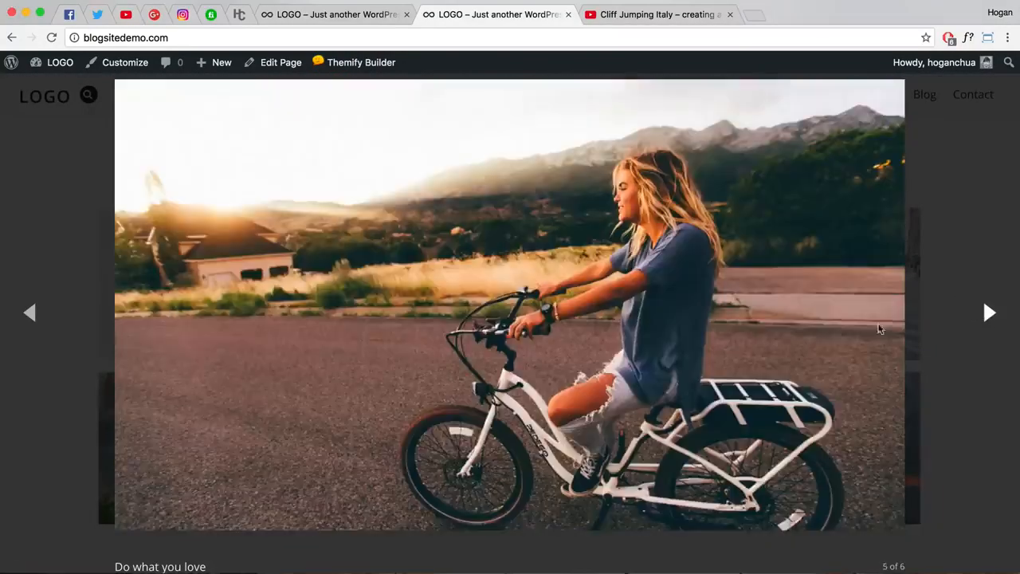
{"action": "left_click", "coordinate": [986, 184]}
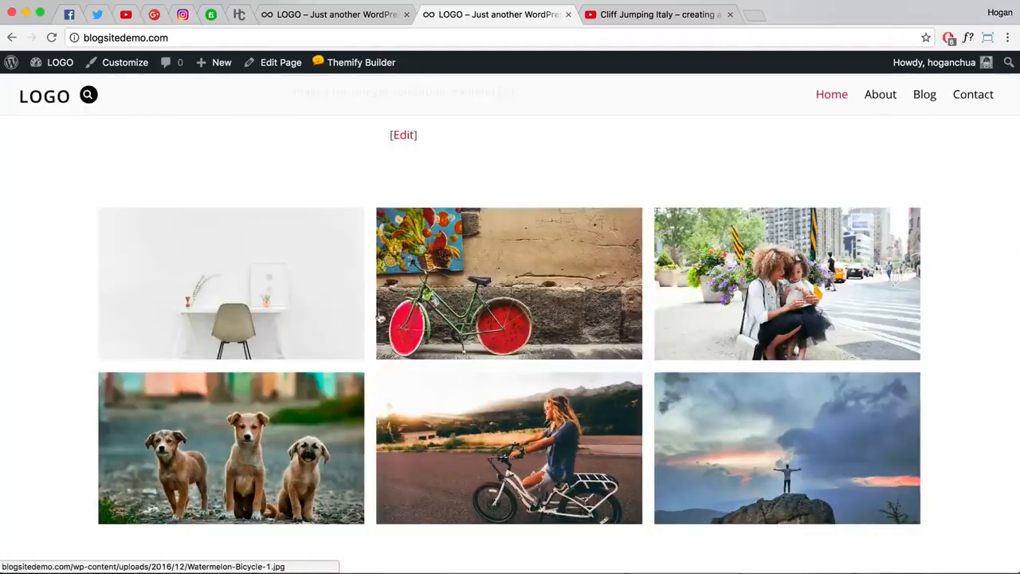
Turn the builder back on and delete the gallery module, confirming with OK
{"action": "mouse_move", "coordinate": [361, 62]}
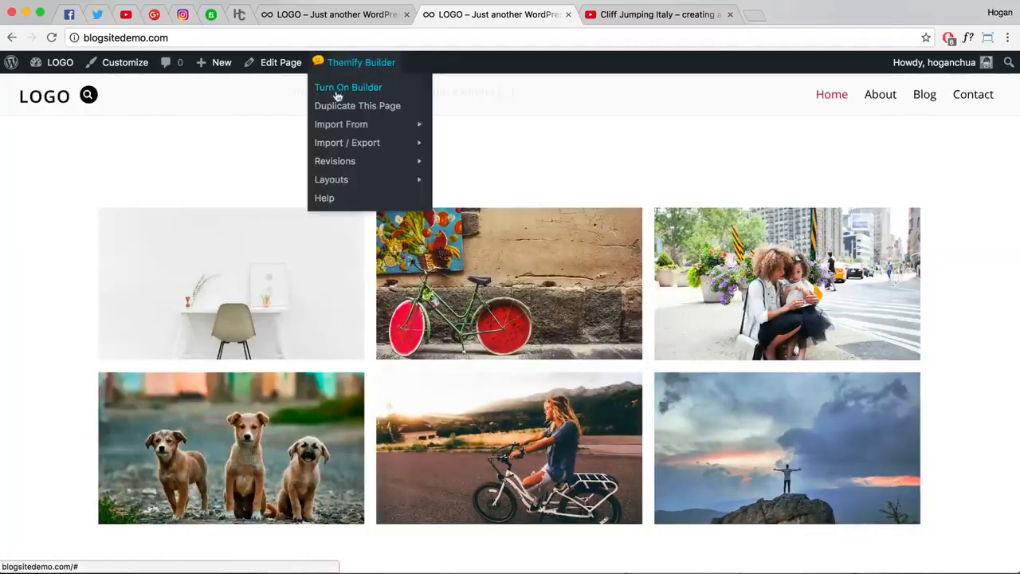
{"action": "left_click", "coordinate": [336, 88]}
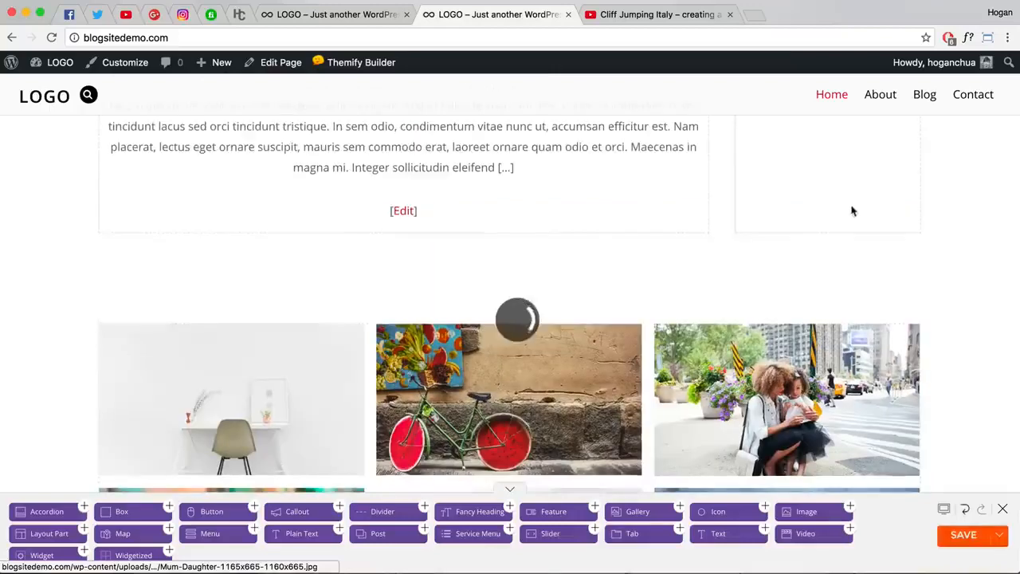
{"action": "left_click", "coordinate": [914, 335]}
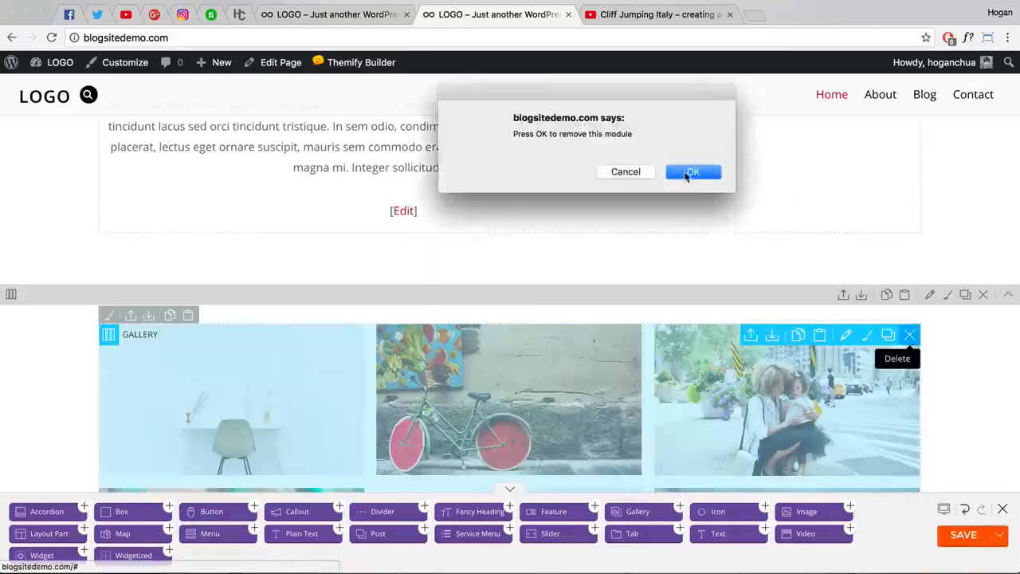
{"action": "left_click", "coordinate": [694, 171]}
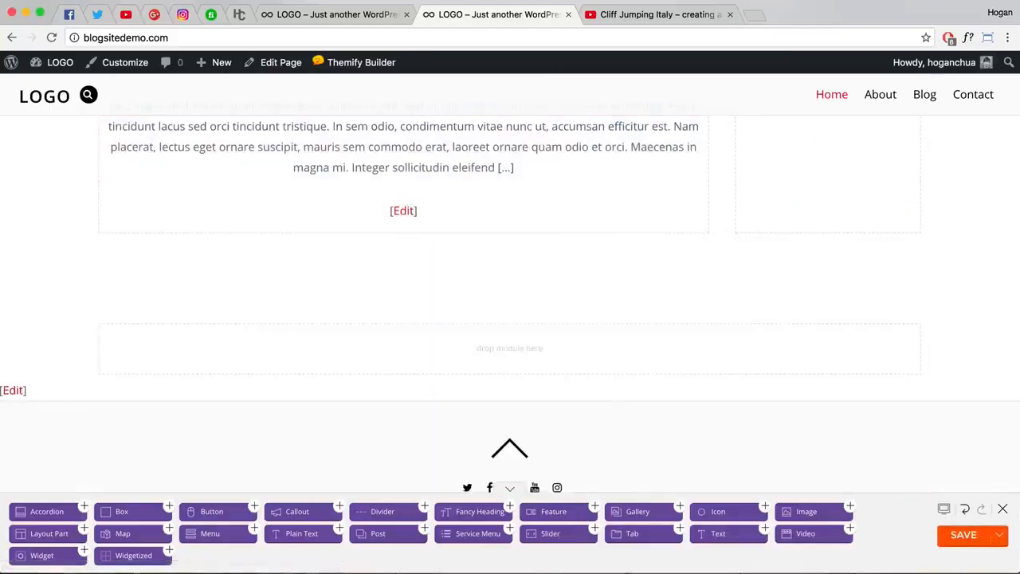
Drag the Recent Posts sidebar left of the posts, then undo to restore it on the right
{"action": "scroll", "coordinate": [718, 289], "scroll_direction": "up", "scroll_amount": 10}
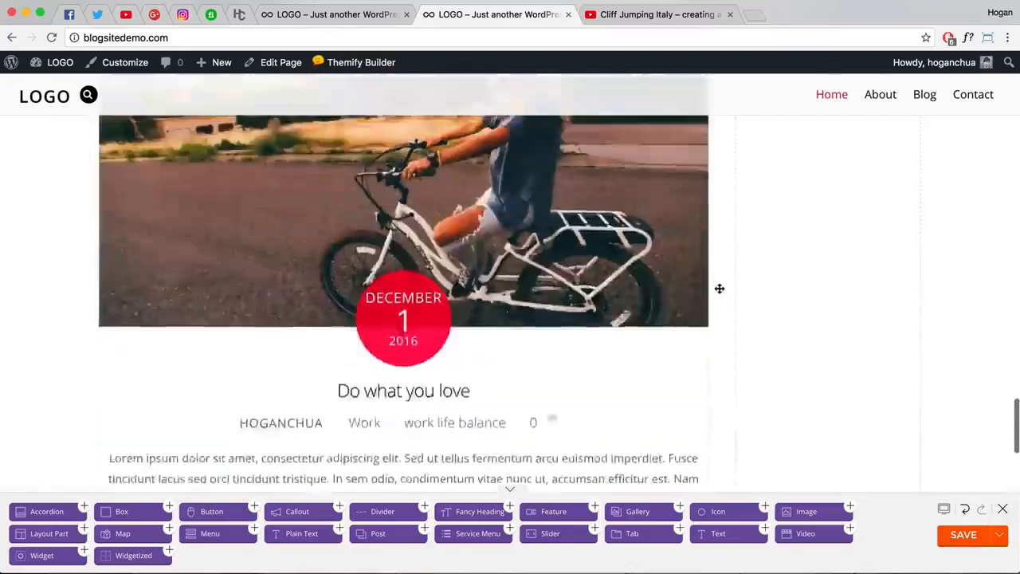
{"action": "scroll", "coordinate": [719, 289], "scroll_direction": "up", "scroll_amount": 15}
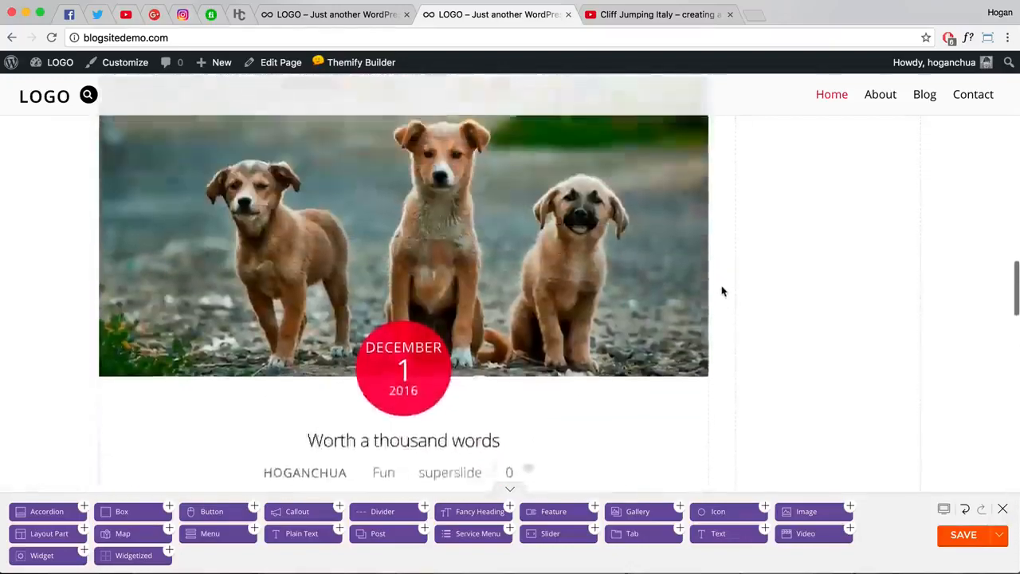
{"action": "scroll", "coordinate": [721, 291], "scroll_direction": "up", "scroll_amount": 15}
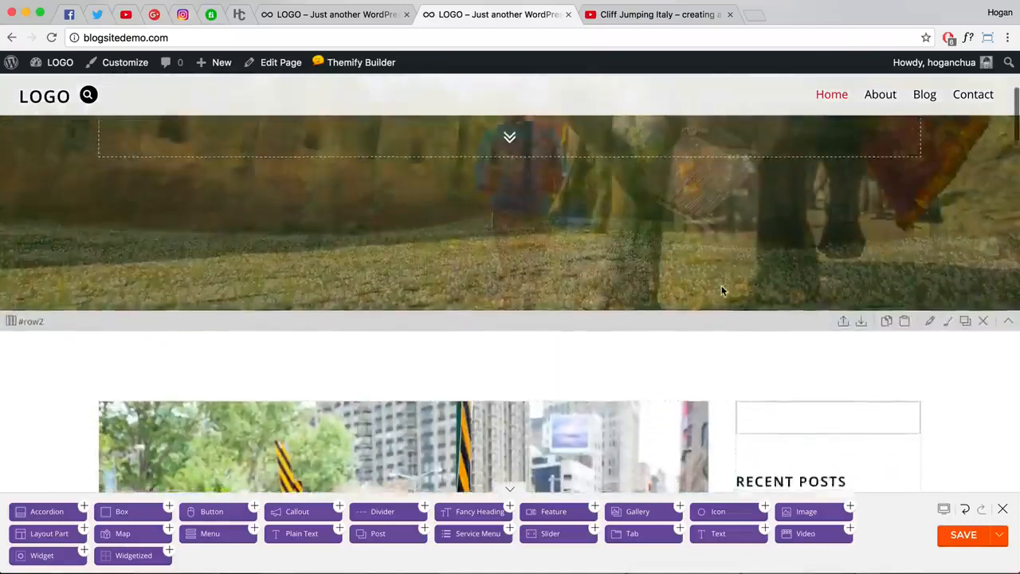
{"action": "scroll", "coordinate": [721, 290], "scroll_direction": "down", "scroll_amount": 3}
{"action": "mouse_move", "coordinate": [741, 263]}
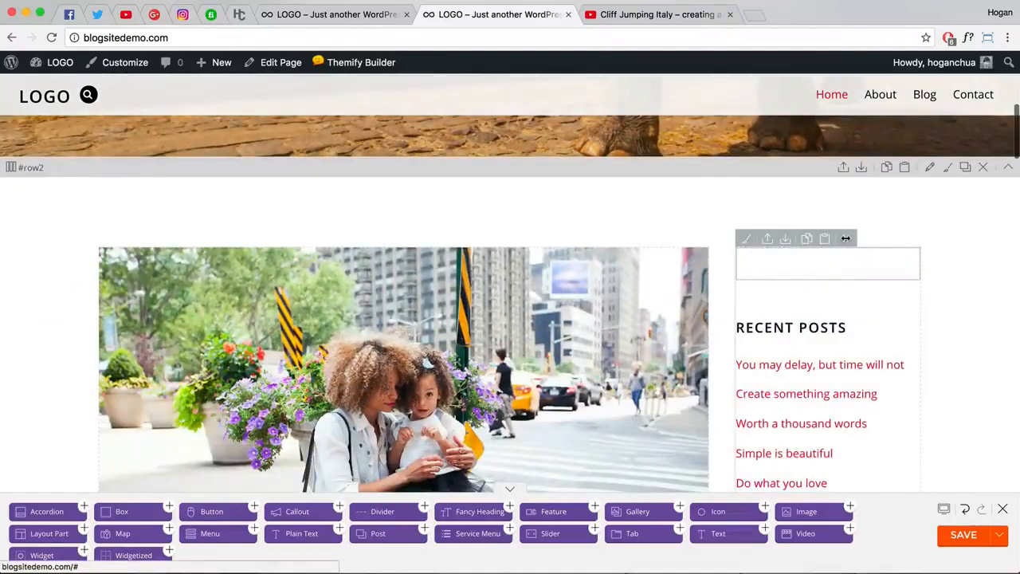
{"action": "left_click_drag", "start_coordinate": [845, 238], "coordinate": [239, 239]}
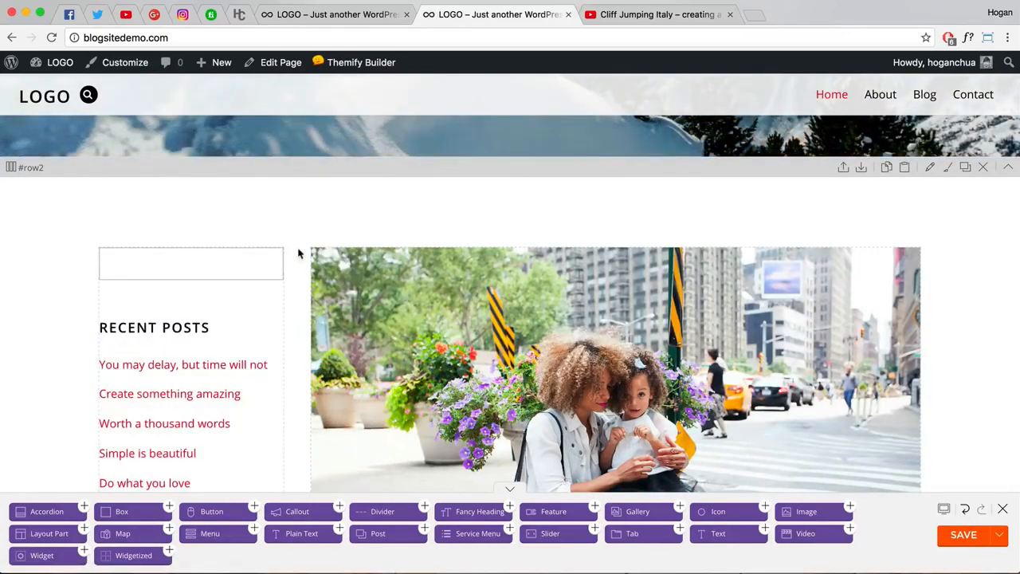
{"action": "scroll", "coordinate": [509, 330], "scroll_direction": "down", "scroll_amount": 5}
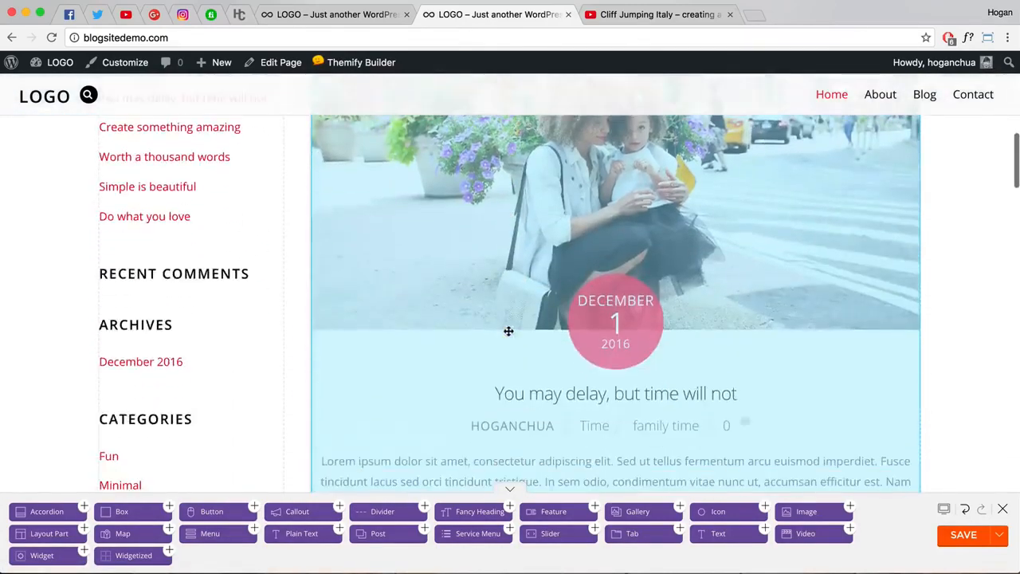
{"action": "scroll", "coordinate": [512, 317], "scroll_direction": "down", "scroll_amount": 3}
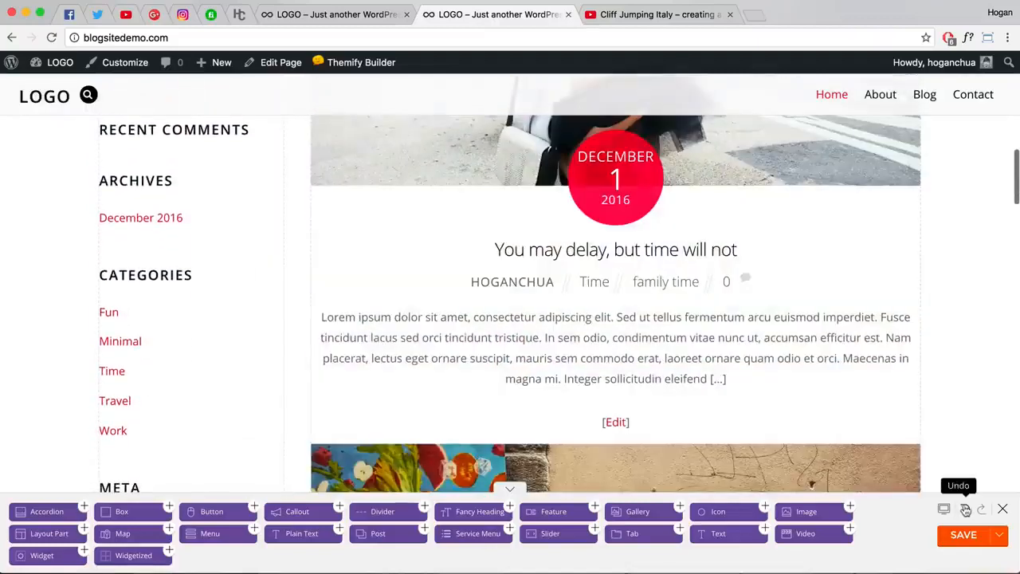
{"action": "left_click", "coordinate": [966, 510]}
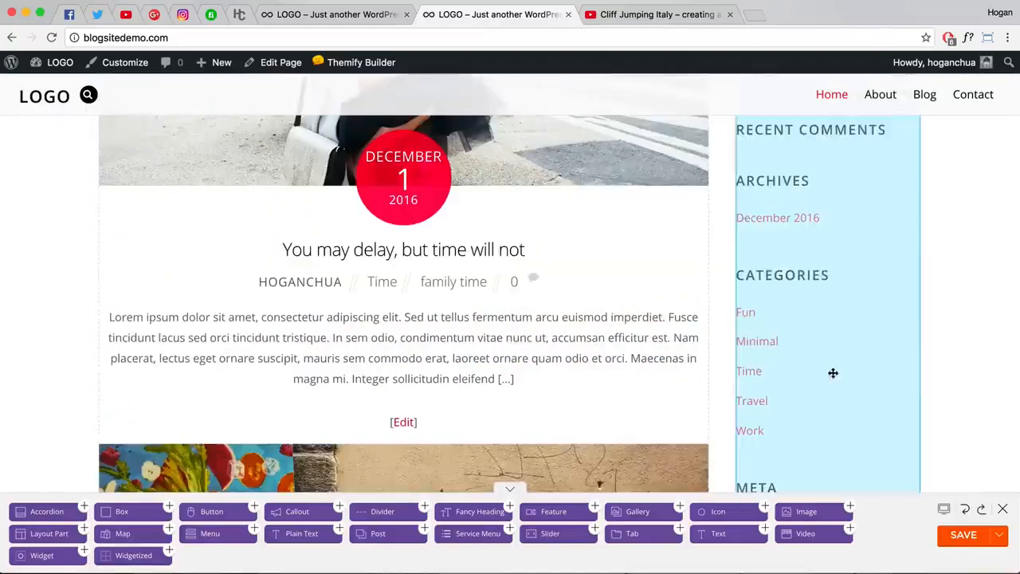
{"action": "scroll", "coordinate": [620, 324], "scroll_direction": "up", "scroll_amount": 4}
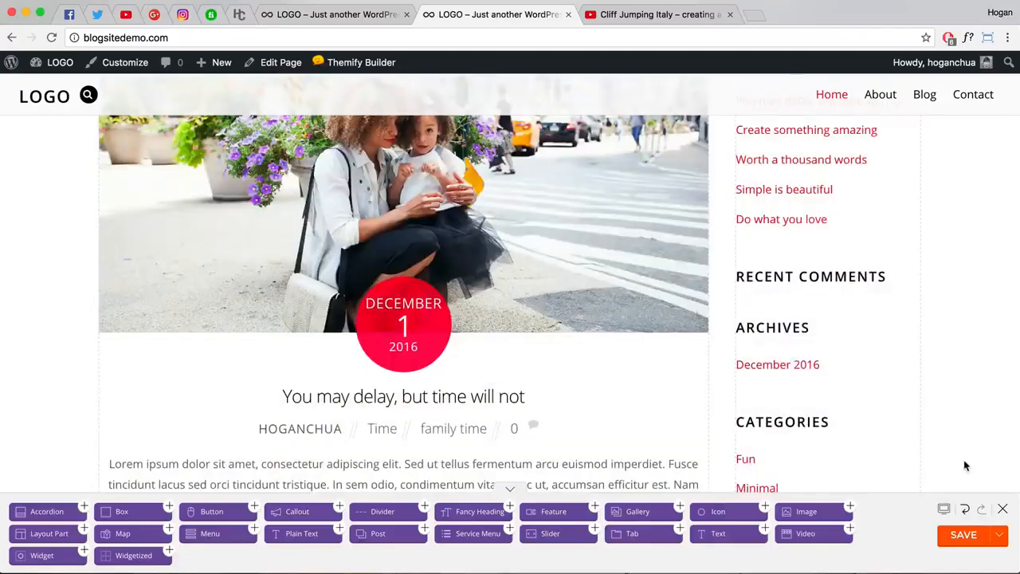
Use Save as Revision from the SAVE dropdown with the comment 'home 1st dec'
{"action": "left_click", "coordinate": [999, 542]}
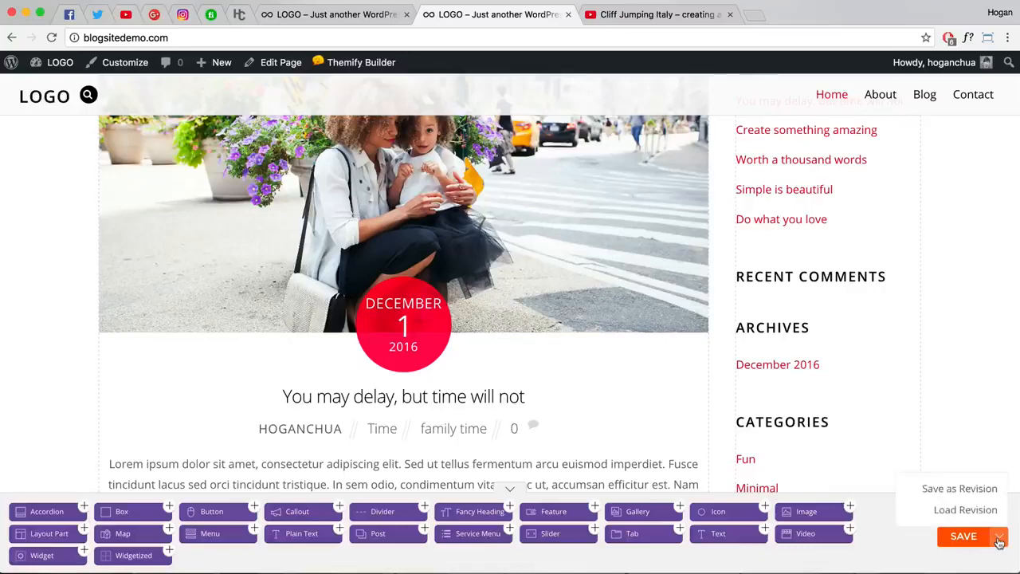
{"action": "left_click", "coordinate": [964, 488]}
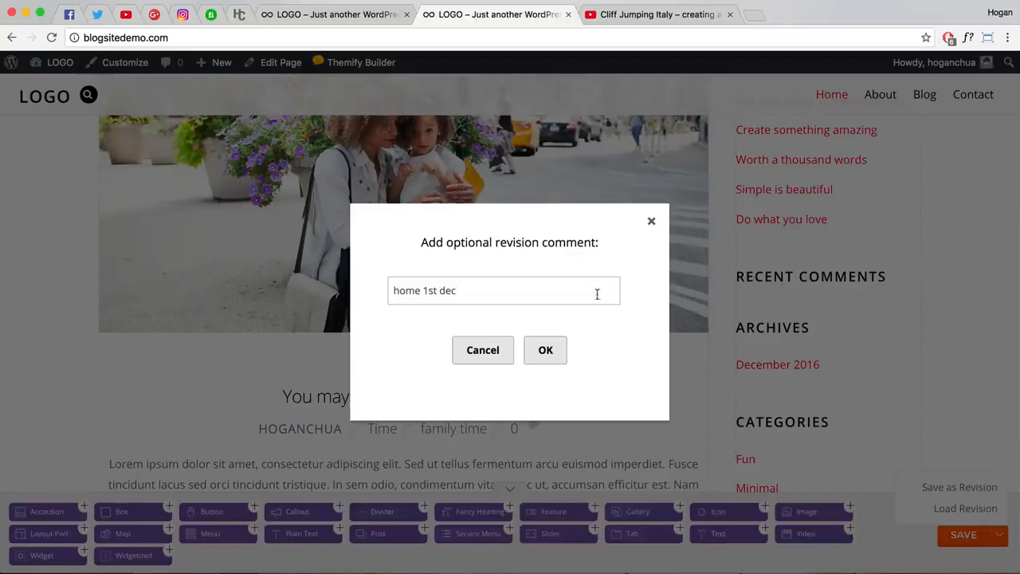
{"action": "left_click", "coordinate": [551, 361]}
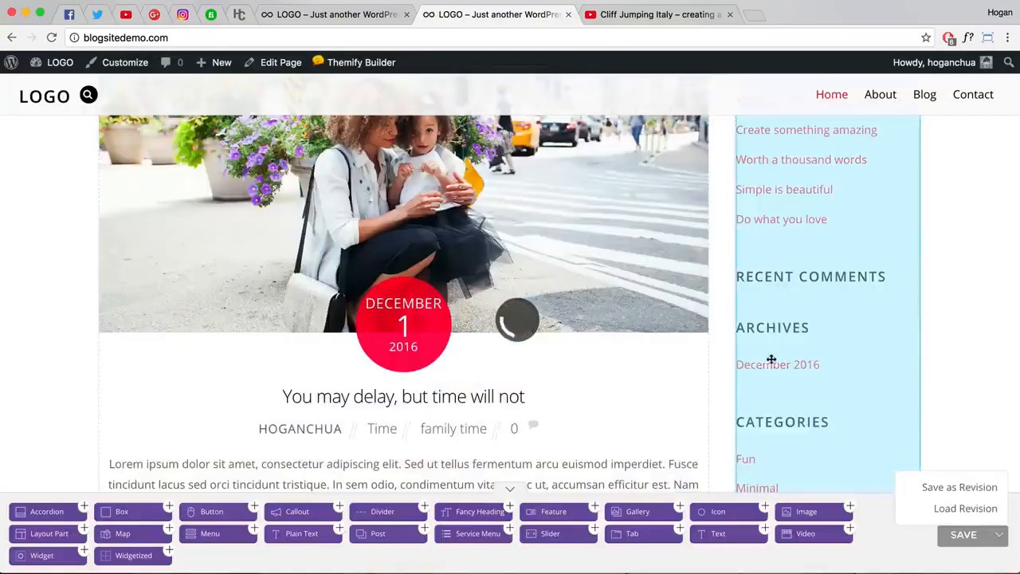
{"action": "scroll", "coordinate": [769, 343], "scroll_direction": "up", "scroll_amount": 5}
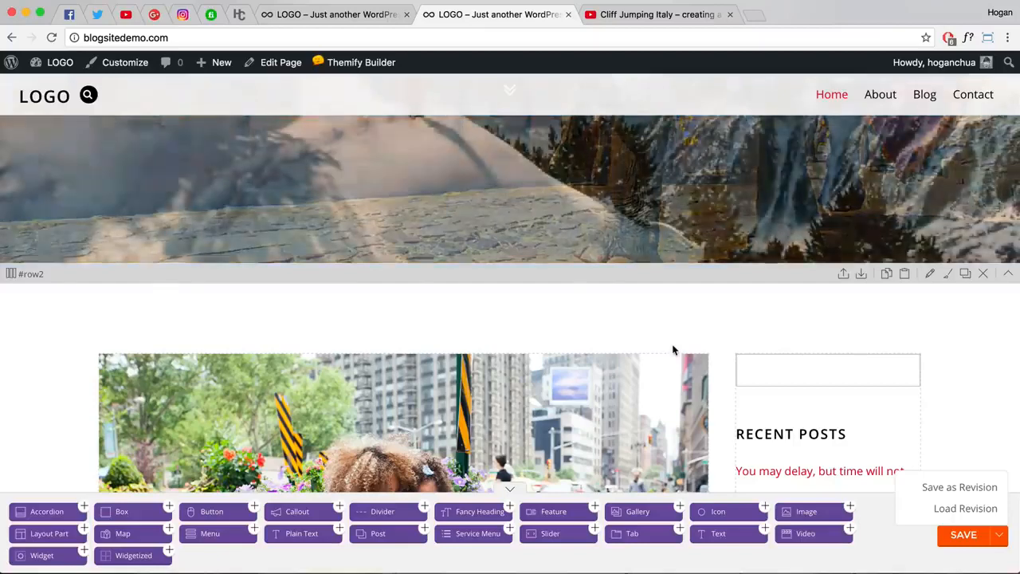
Save the current design via Layouts > Save as Layout under the title 'home'
{"action": "mouse_move", "coordinate": [350, 60]}
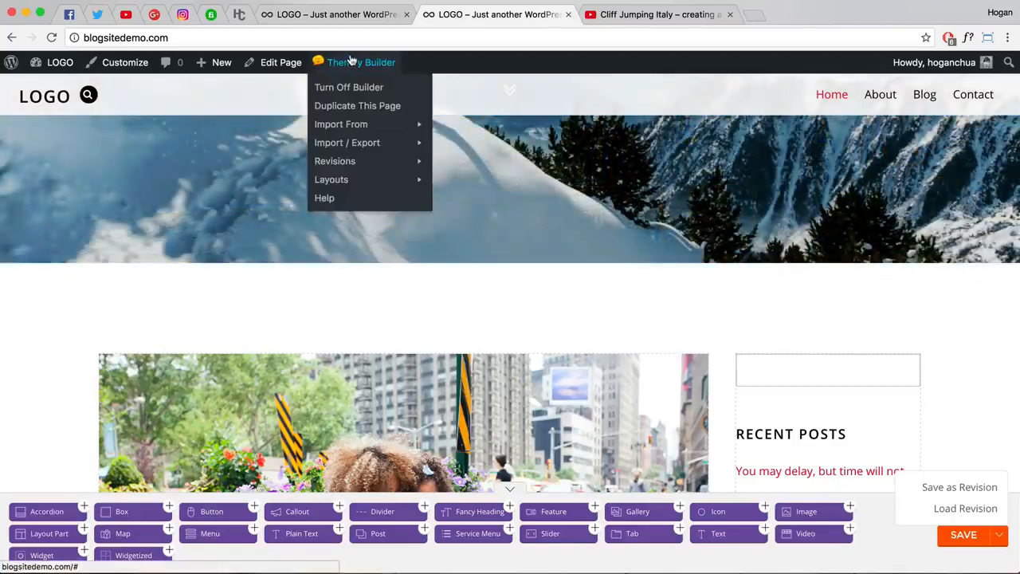
{"action": "mouse_move", "coordinate": [356, 180]}
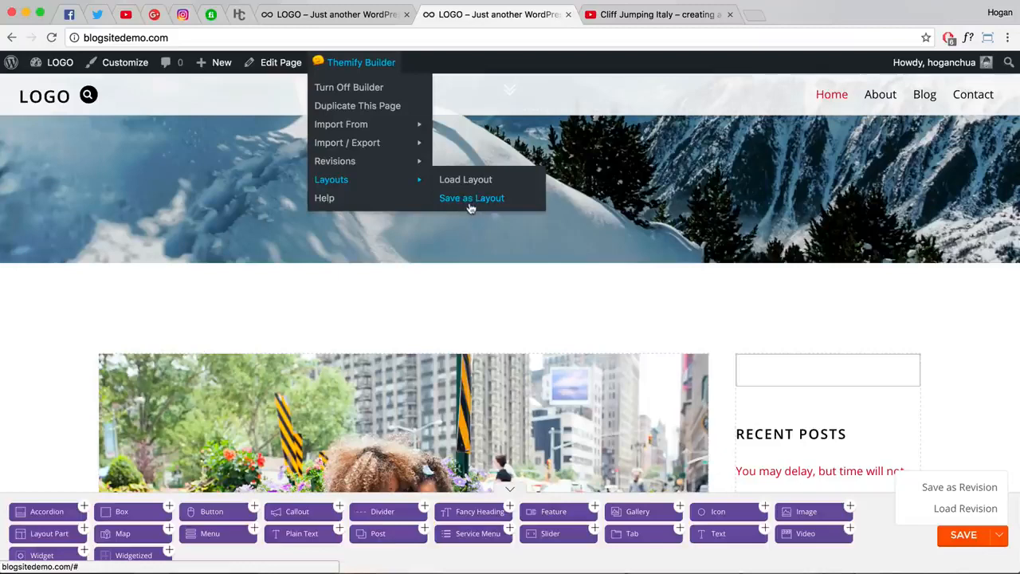
{"action": "left_click", "coordinate": [451, 200]}
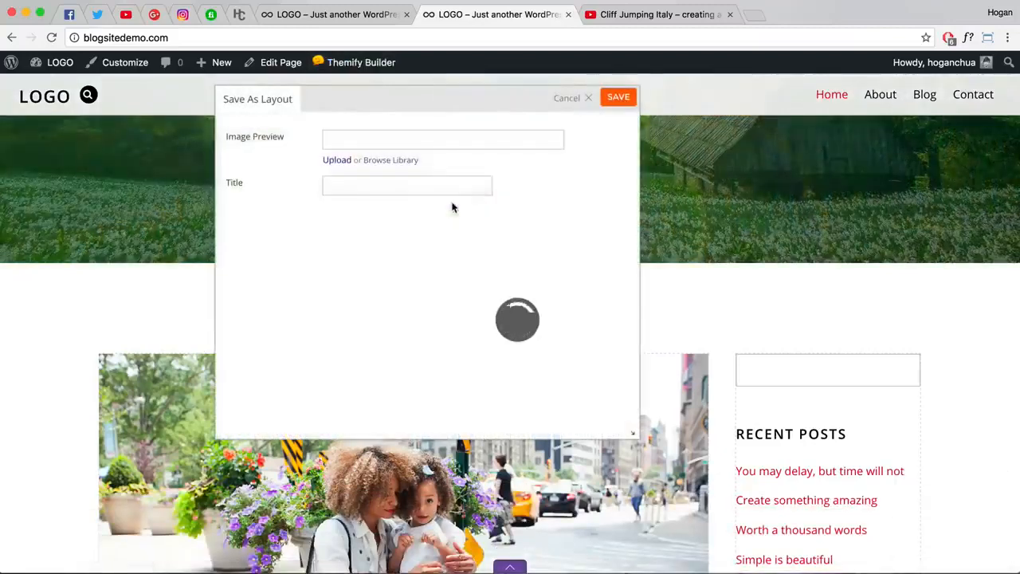
{"action": "left_click", "coordinate": [398, 186]}
{"action": "type", "text": "home"}
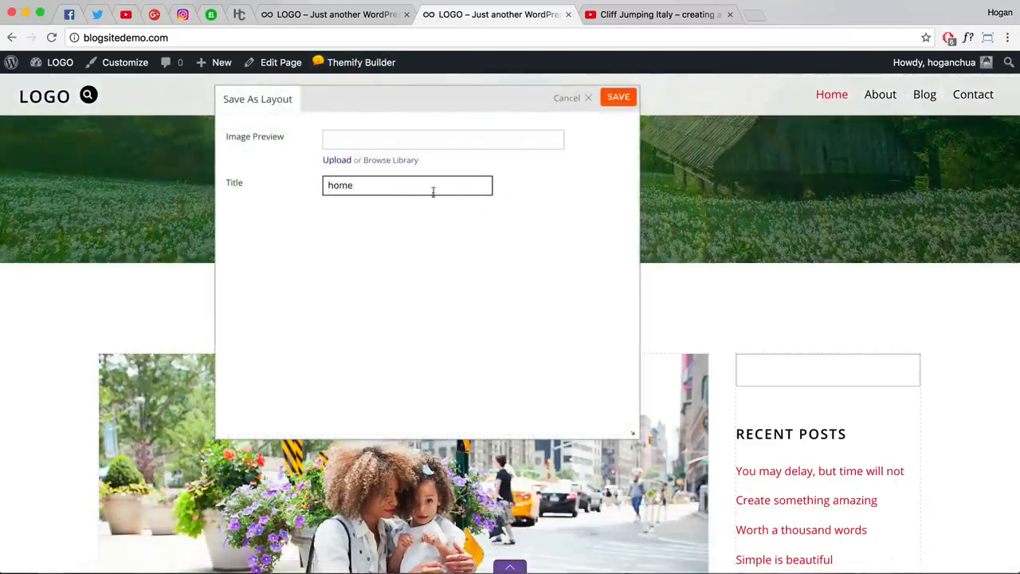
{"action": "left_click", "coordinate": [619, 97]}
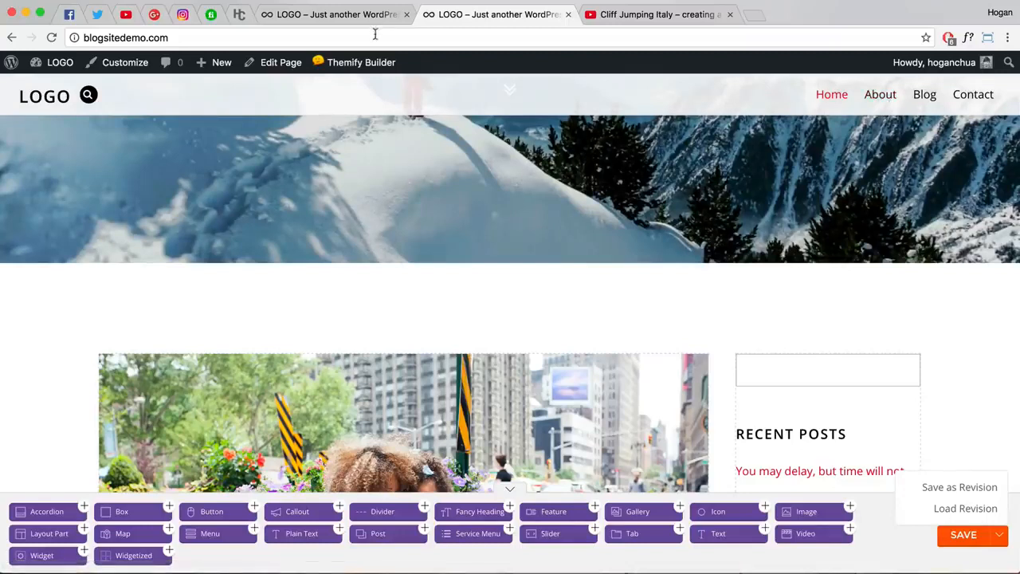
Browse Load Layout's Parallax and Custom categories to find 'home', then cancel without applying
{"action": "mouse_move", "coordinate": [357, 66]}
{"action": "mouse_move", "coordinate": [346, 182]}
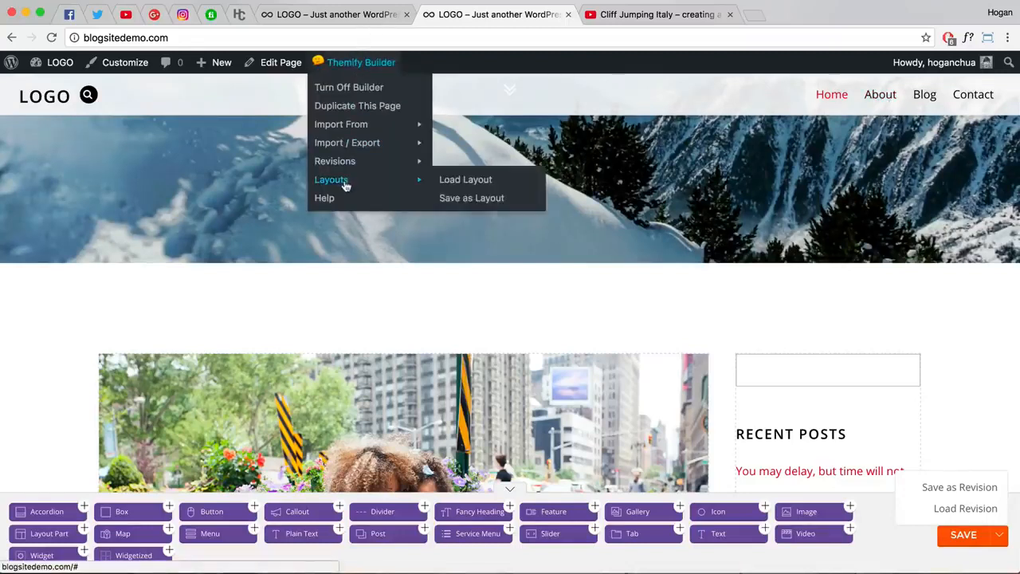
{"action": "left_click", "coordinate": [464, 183]}
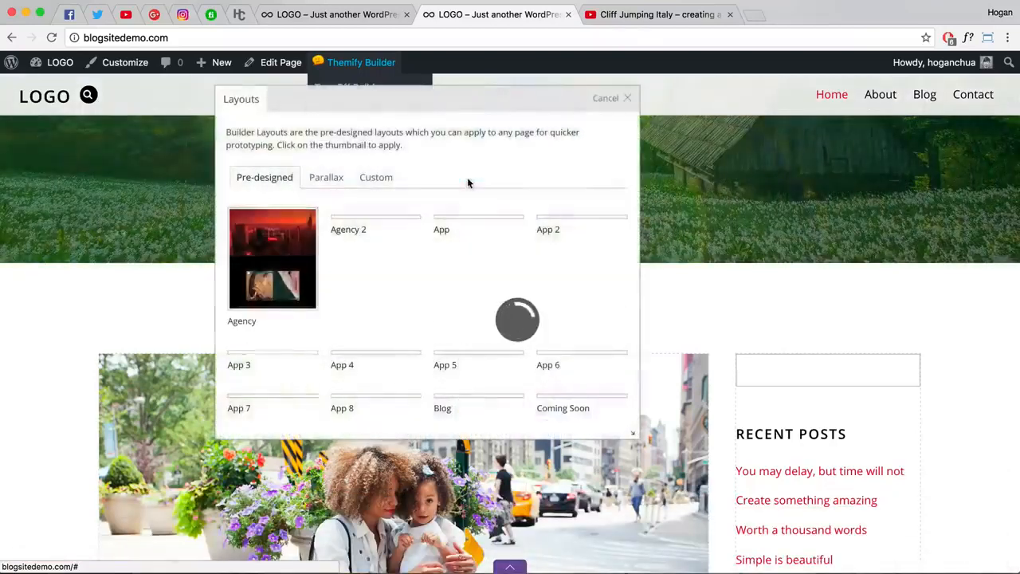
{"action": "scroll", "coordinate": [358, 299], "scroll_direction": "down", "scroll_amount": 5}
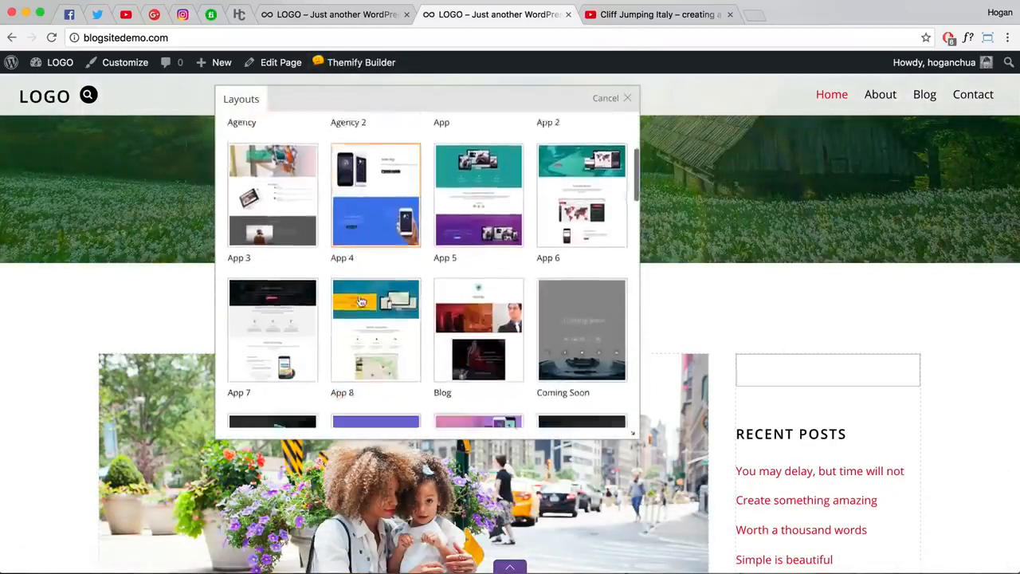
{"action": "scroll", "coordinate": [358, 299], "scroll_direction": "up", "scroll_amount": 3}
{"action": "scroll", "coordinate": [360, 300], "scroll_direction": "up", "scroll_amount": 3}
{"action": "left_click", "coordinate": [326, 165]}
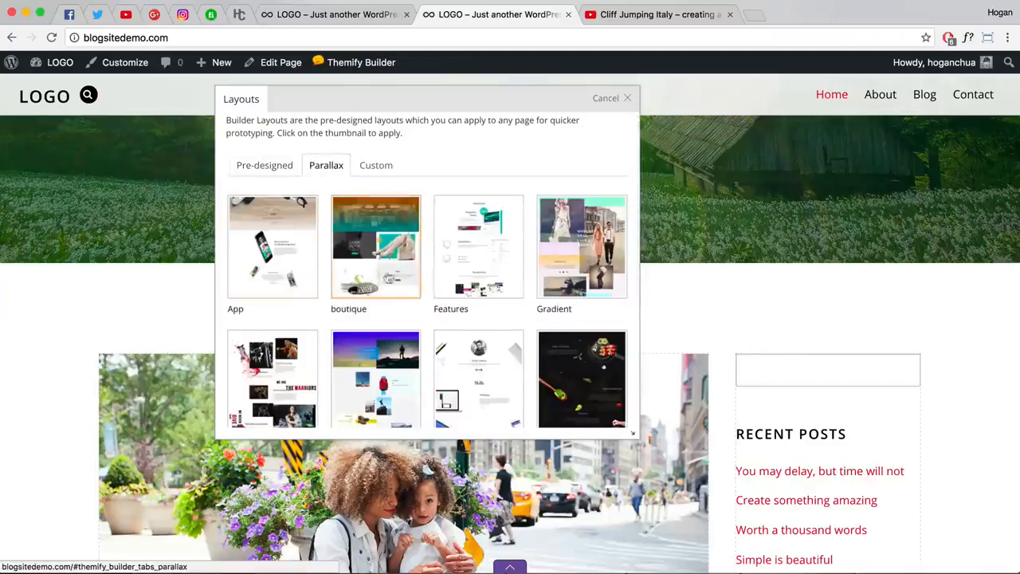
{"action": "scroll", "coordinate": [392, 326], "scroll_direction": "down", "scroll_amount": 5}
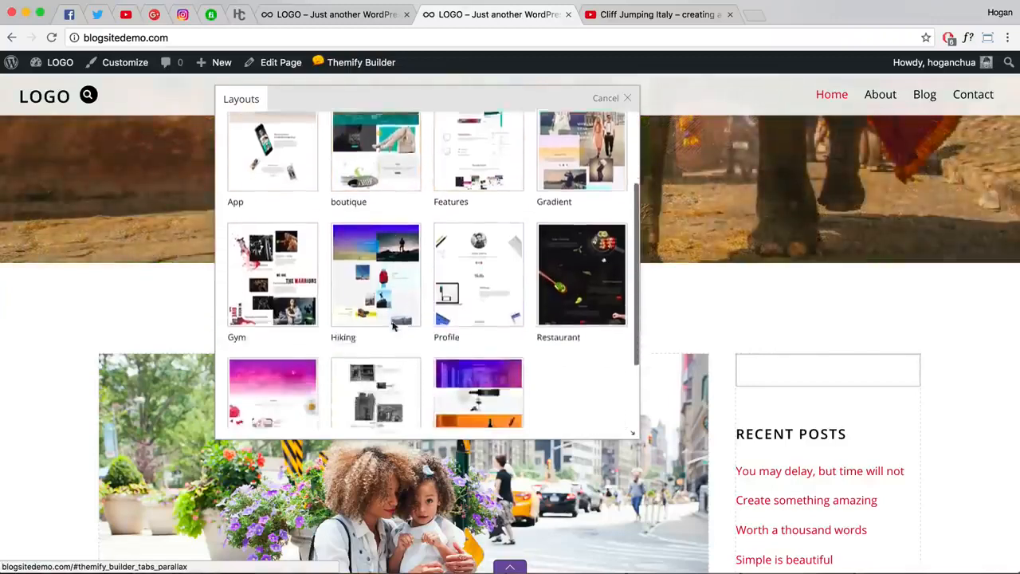
{"action": "scroll", "coordinate": [394, 327], "scroll_direction": "up", "scroll_amount": 3}
{"action": "scroll", "coordinate": [395, 326], "scroll_direction": "up", "scroll_amount": 3}
{"action": "left_click", "coordinate": [373, 178]}
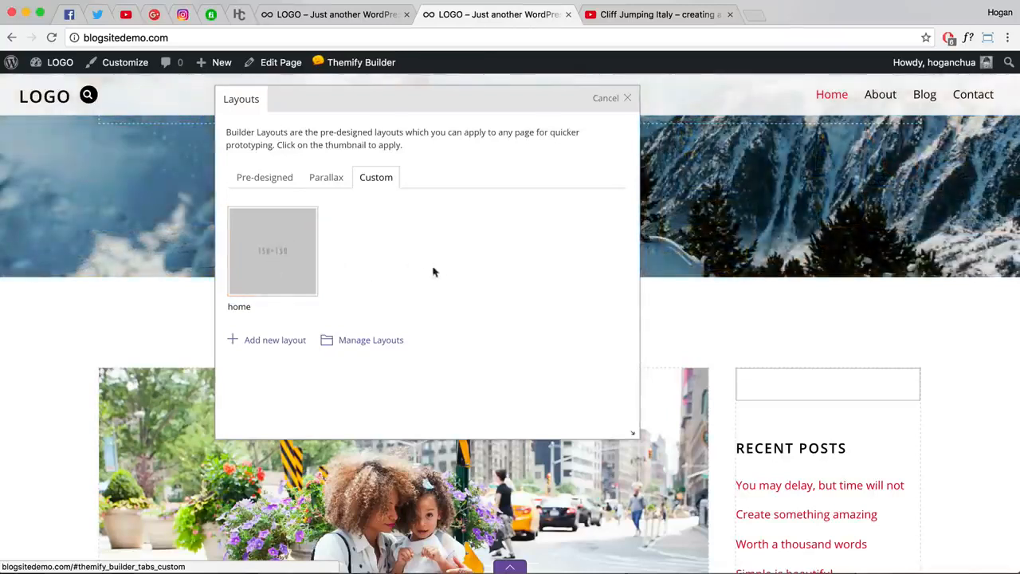
{"action": "left_click", "coordinate": [619, 100]}
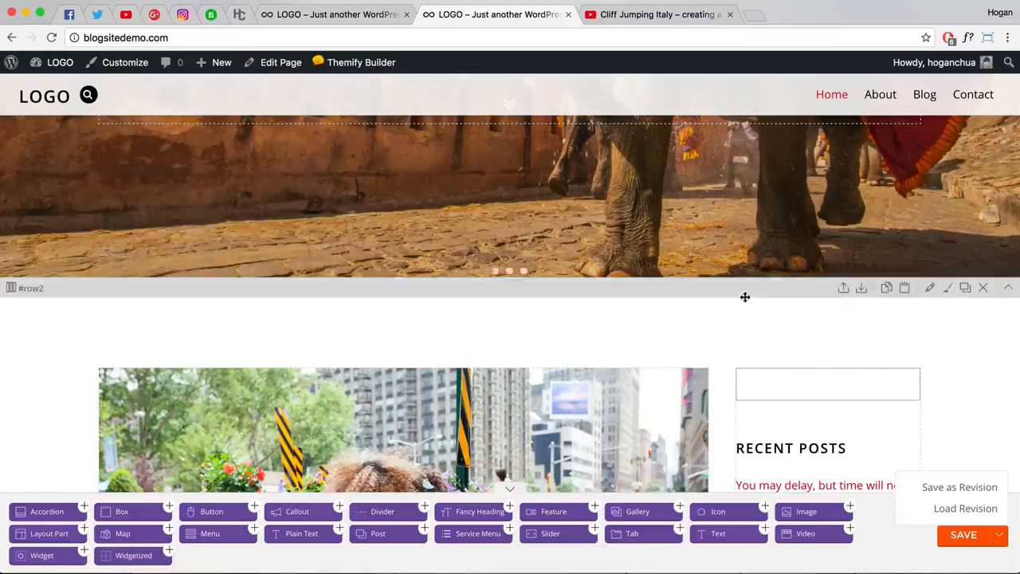
Save the page's builder changes and close the builder
{"action": "scroll", "coordinate": [743, 296], "scroll_direction": "down", "scroll_amount": 5}
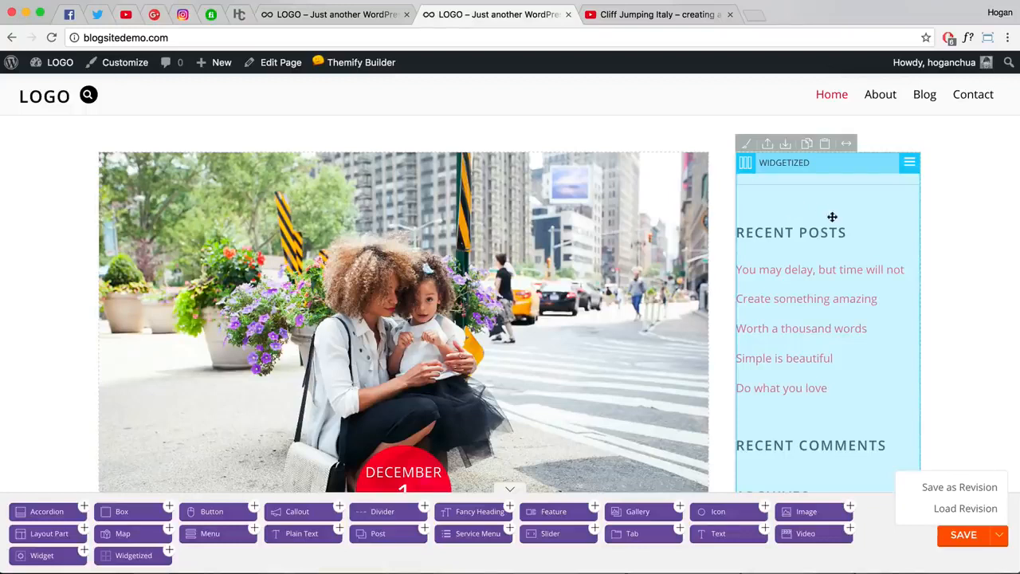
{"action": "left_click", "coordinate": [963, 535]}
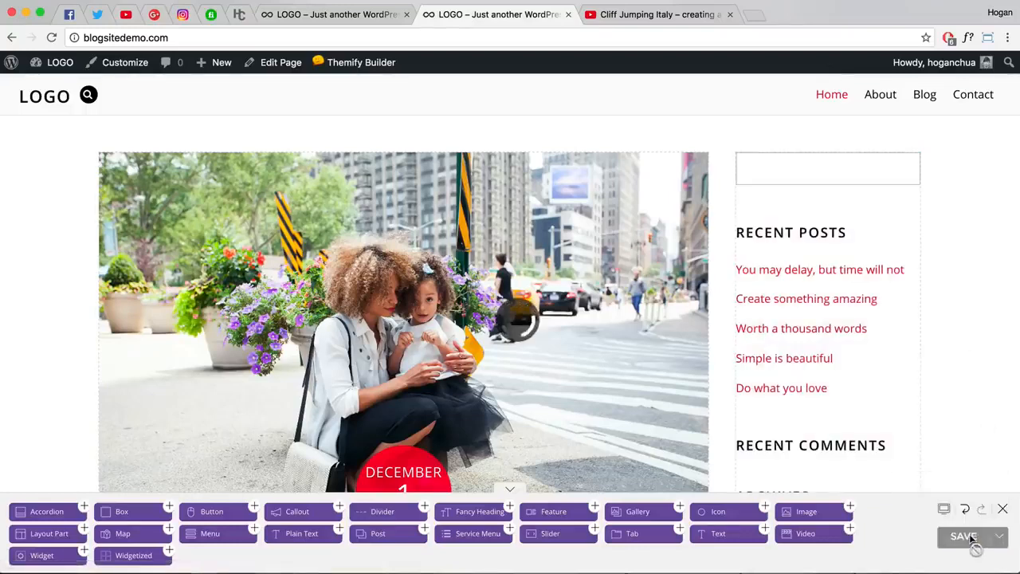
{"action": "left_click", "coordinate": [1004, 511]}
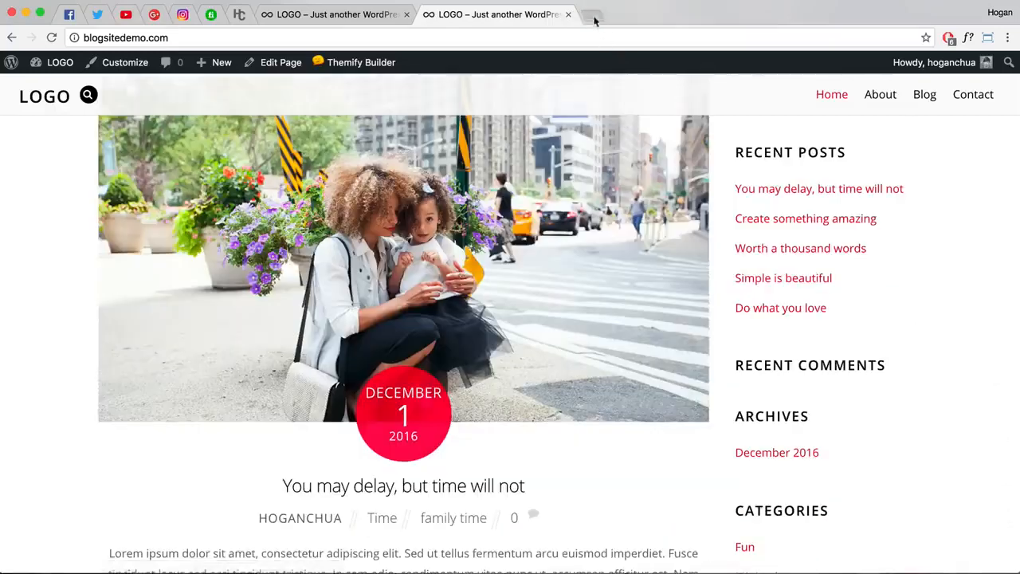
Go to mailchimp.com in a new tab and open the Sign Up Free form
{"action": "left_click", "coordinate": [593, 18]}
{"action": "type", "text": "mail"}
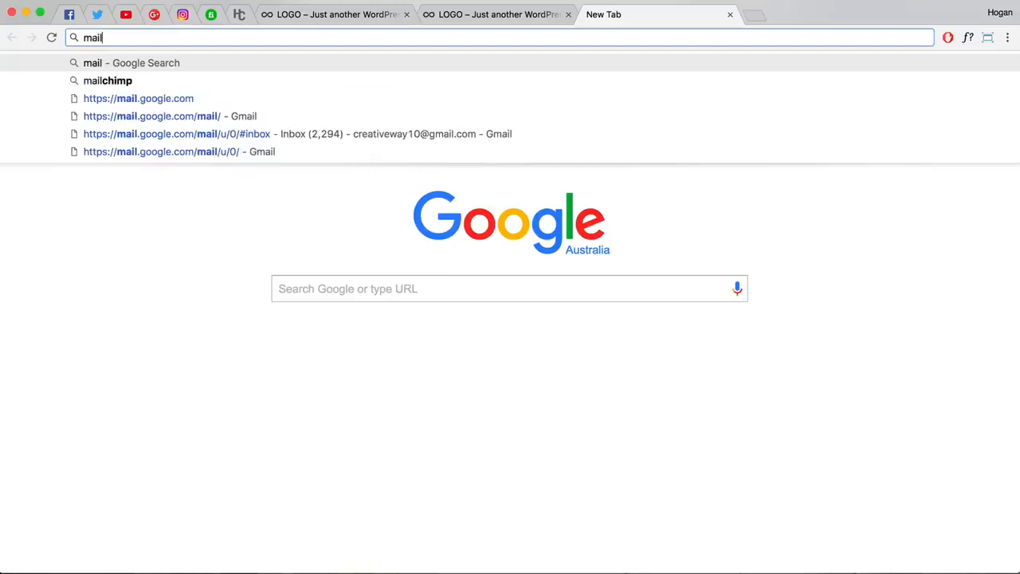
{"action": "type", "text": "chimp.com"}
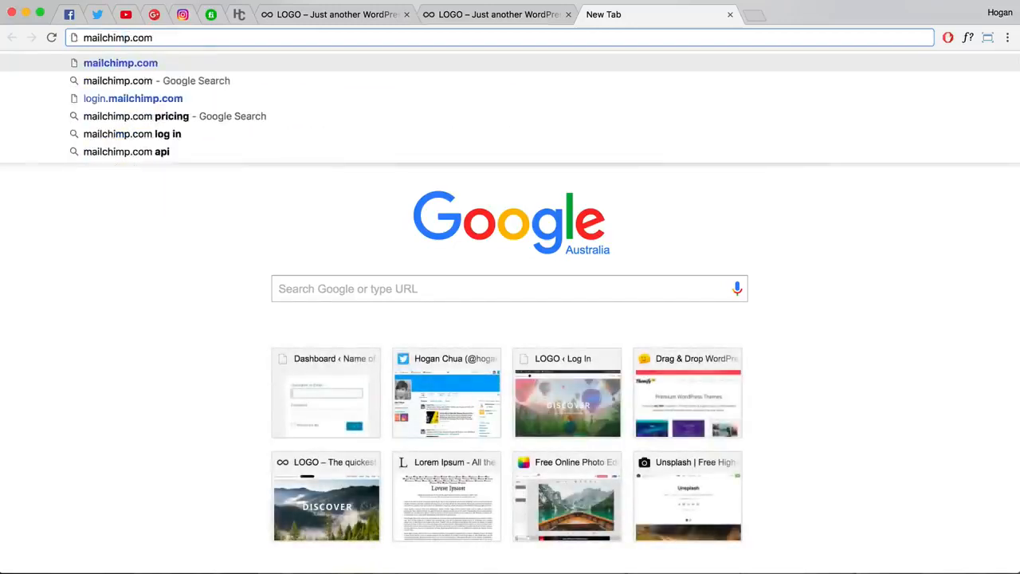
{"action": "key", "text": "Return"}
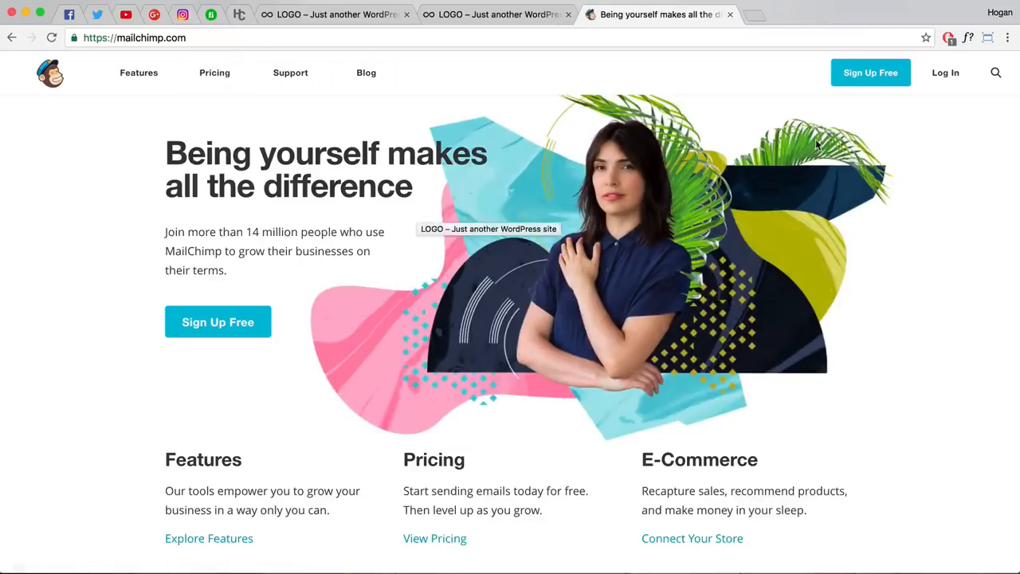
{"action": "left_click", "coordinate": [856, 79]}
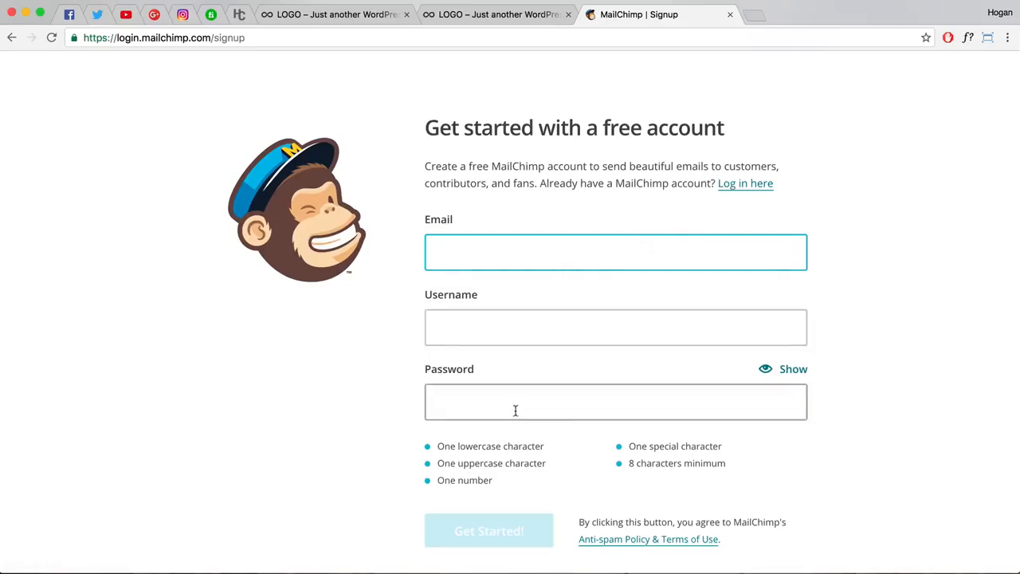
{"action": "scroll", "coordinate": [514, 411], "scroll_direction": "down", "scroll_amount": 3}
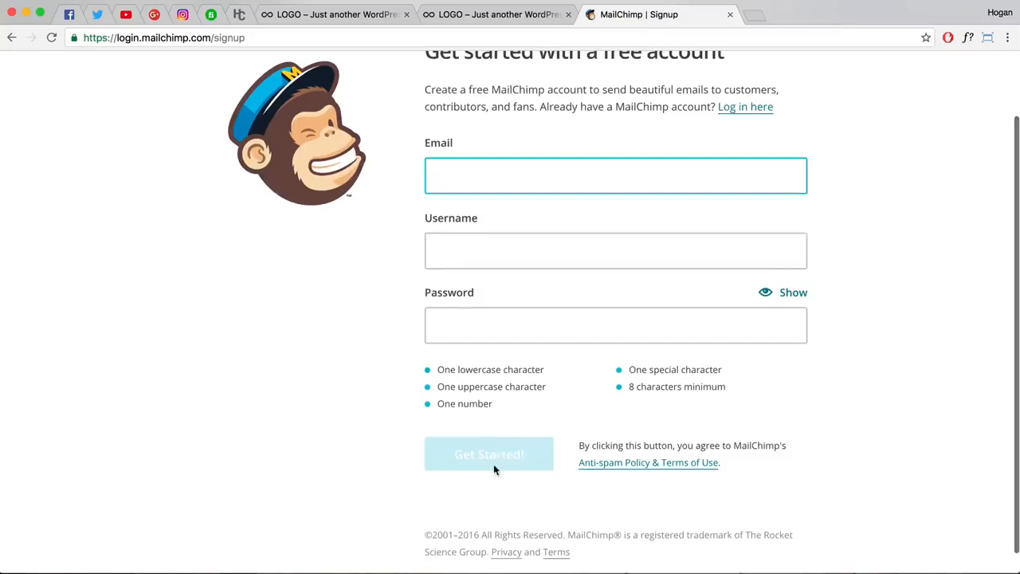
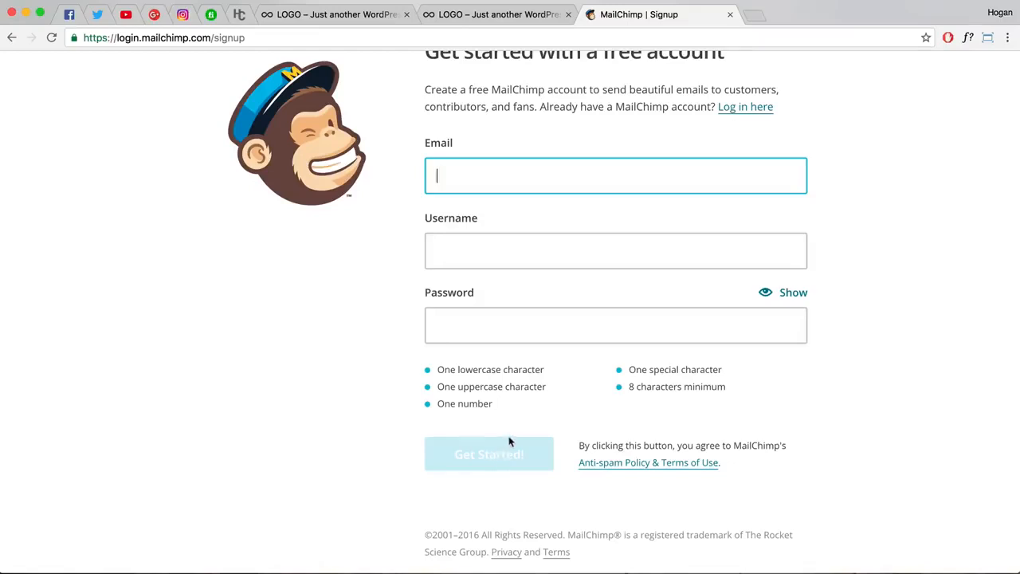
Log in to the existing MailChimp account with its email and password, dismissing Chrome's save-password prompt
{"action": "left_click", "coordinate": [751, 111]}
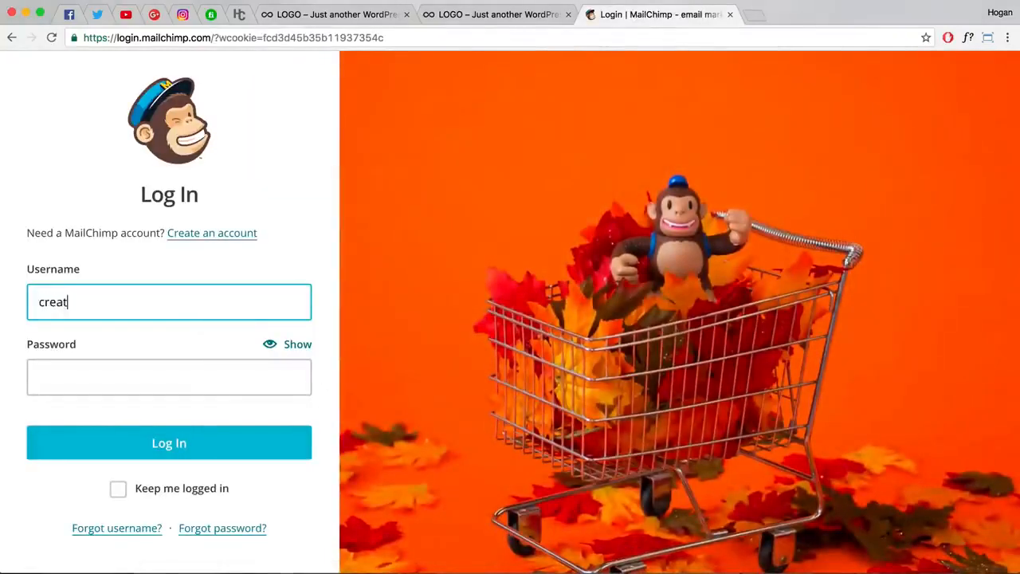
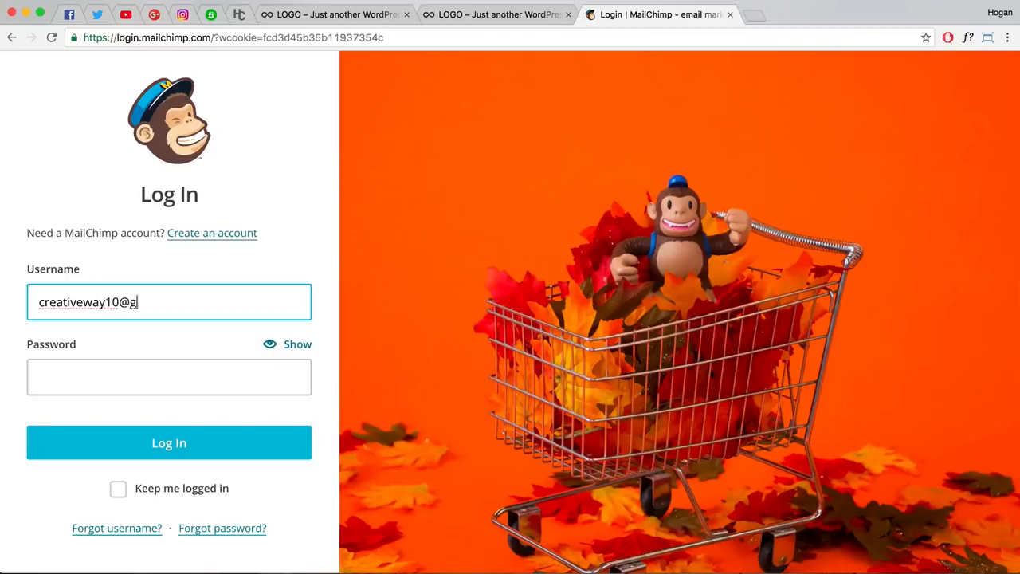
{"action": "key", "text": "Tab"}
{"action": "type", "text": "••••••••"}
{"action": "left_click", "coordinate": [183, 450]}
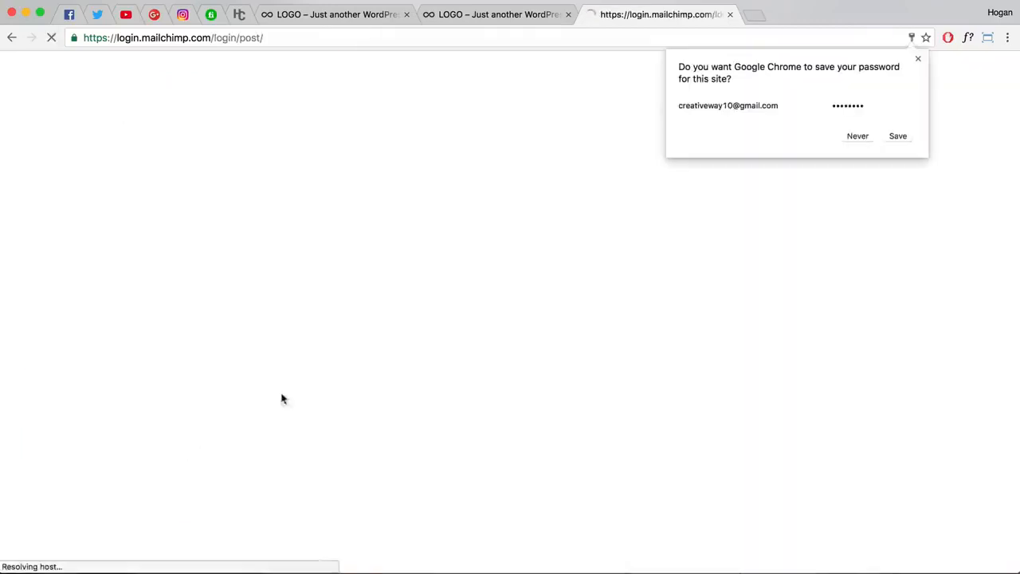
{"action": "left_click", "coordinate": [918, 59]}
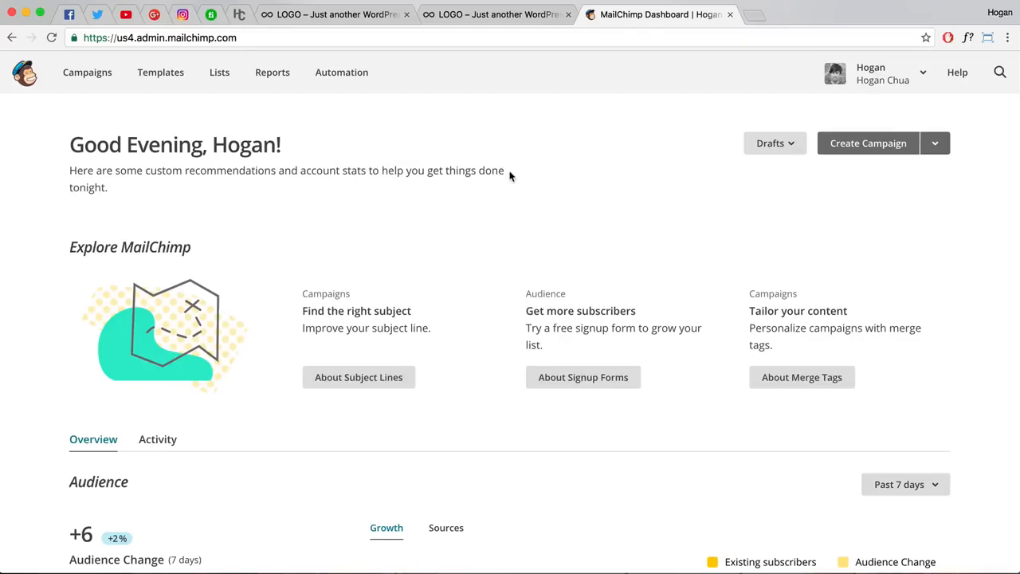
Start a new MailChimp list and name it 'Blog Tutorial December'
{"action": "left_click", "coordinate": [219, 73]}
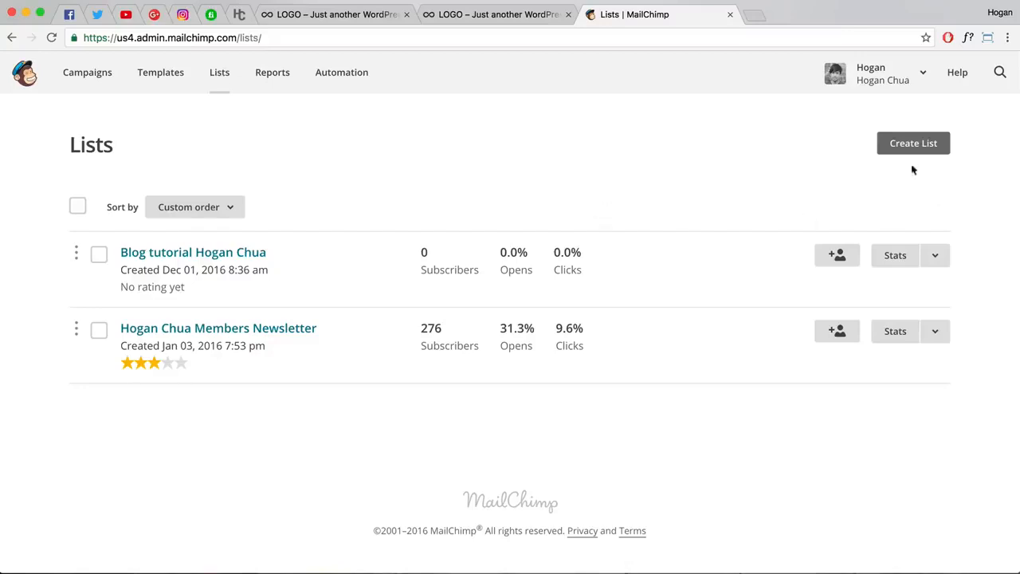
{"action": "left_click", "coordinate": [906, 152]}
{"action": "left_click", "coordinate": [504, 325]}
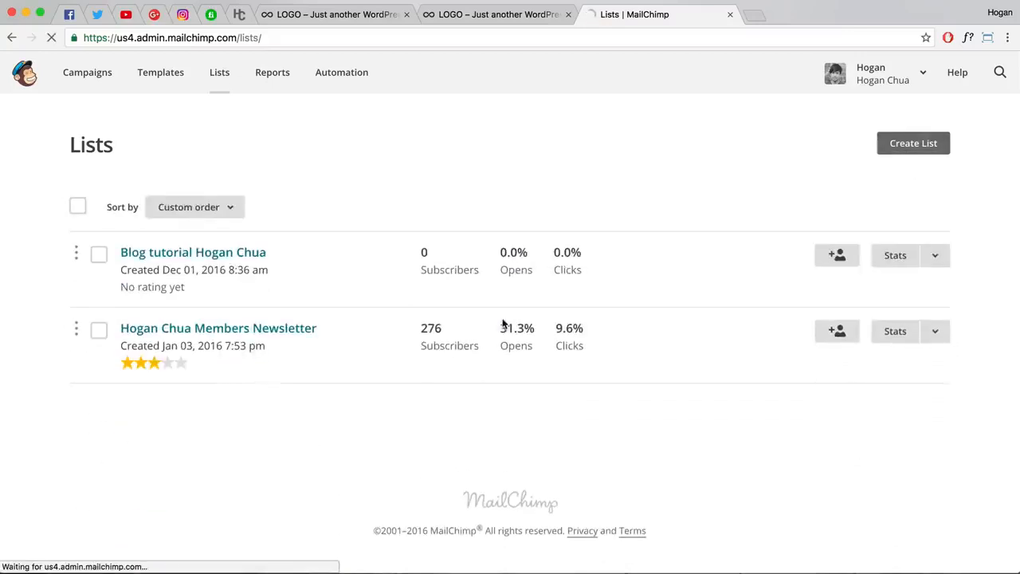
{"action": "left_click", "coordinate": [265, 261]}
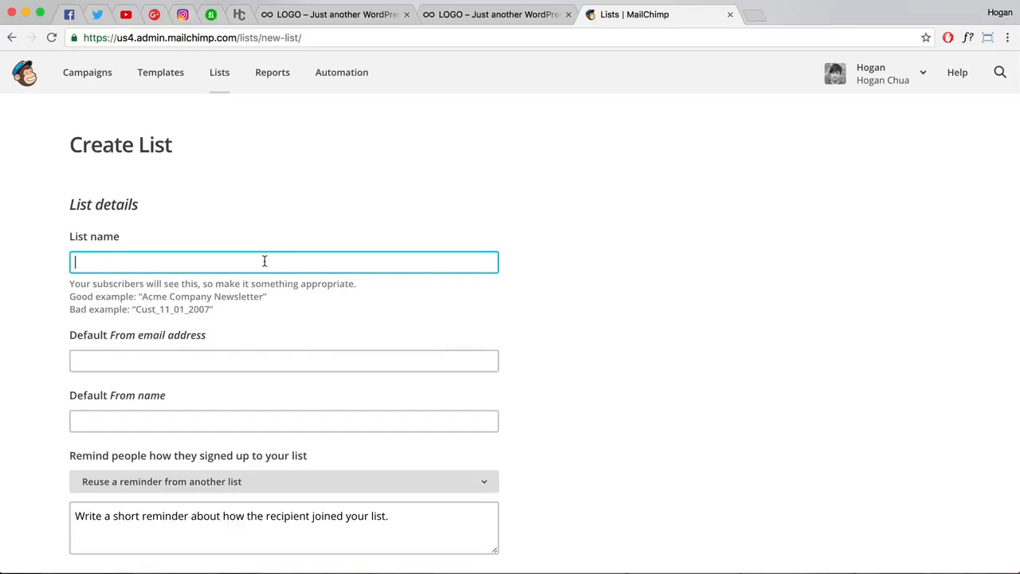
{"action": "type", "text": "Blog Tutorial December"}
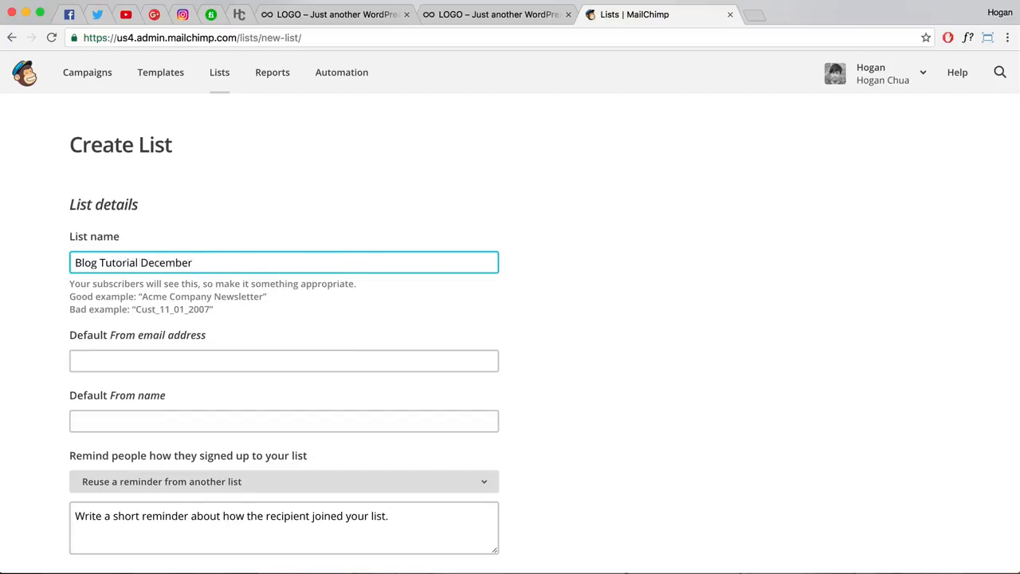
Replace the Gmail default sender with a non-Gmail from-address and enter the sender's name
{"action": "left_click", "coordinate": [212, 360]}
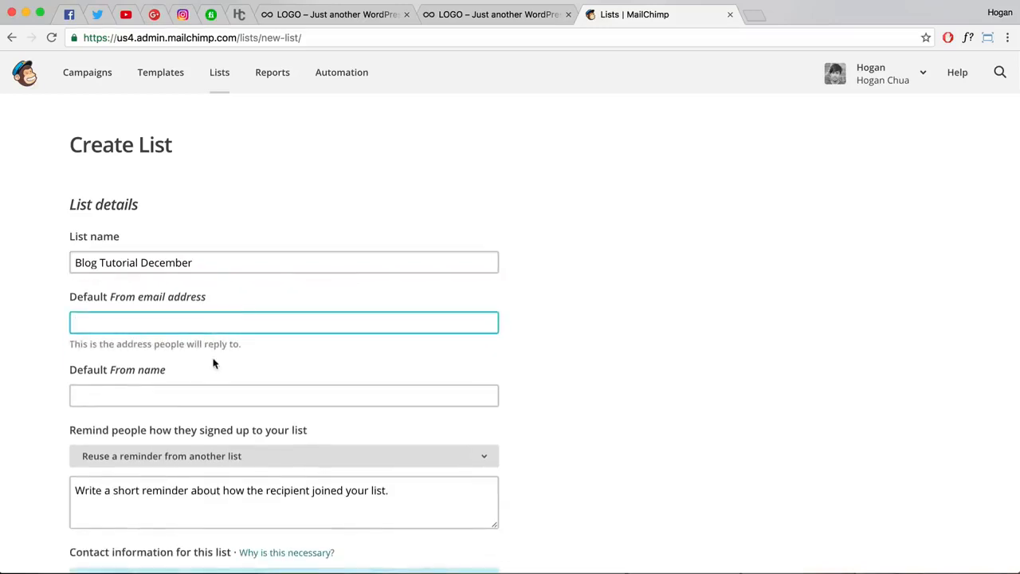
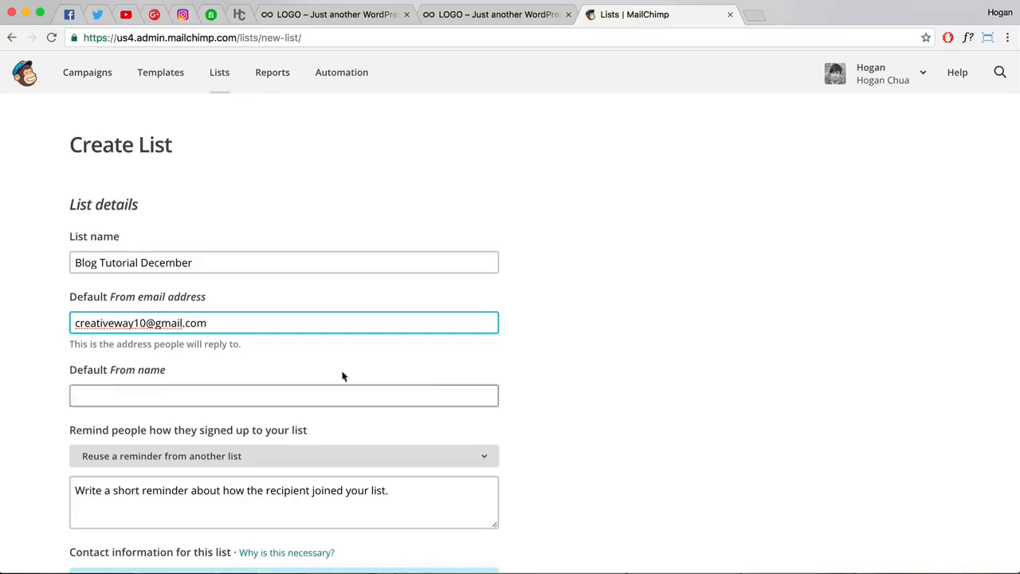
{"action": "left_click", "coordinate": [455, 366]}
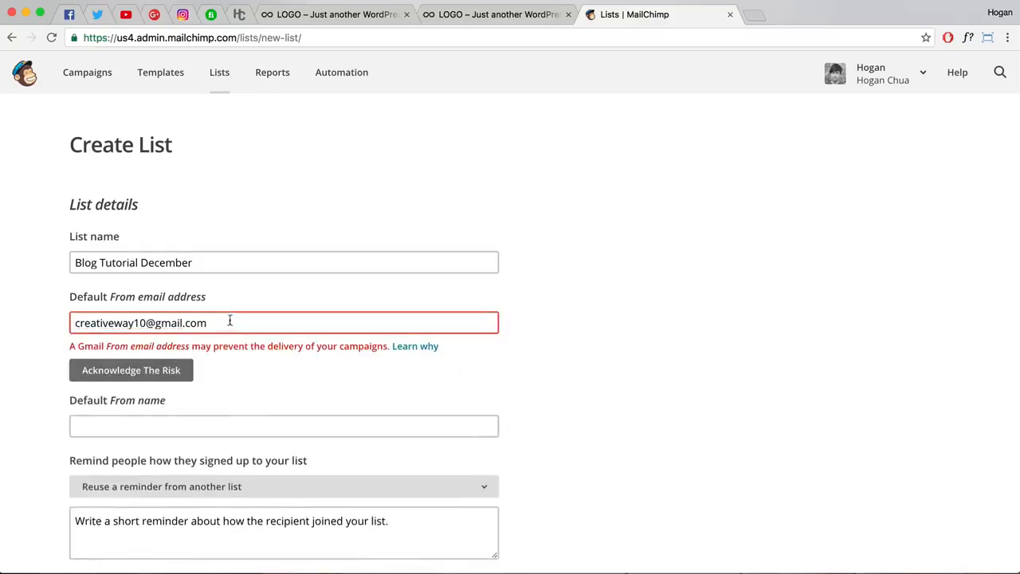
{"action": "left_click_drag", "start_coordinate": [228, 322], "coordinate": [74, 323]}
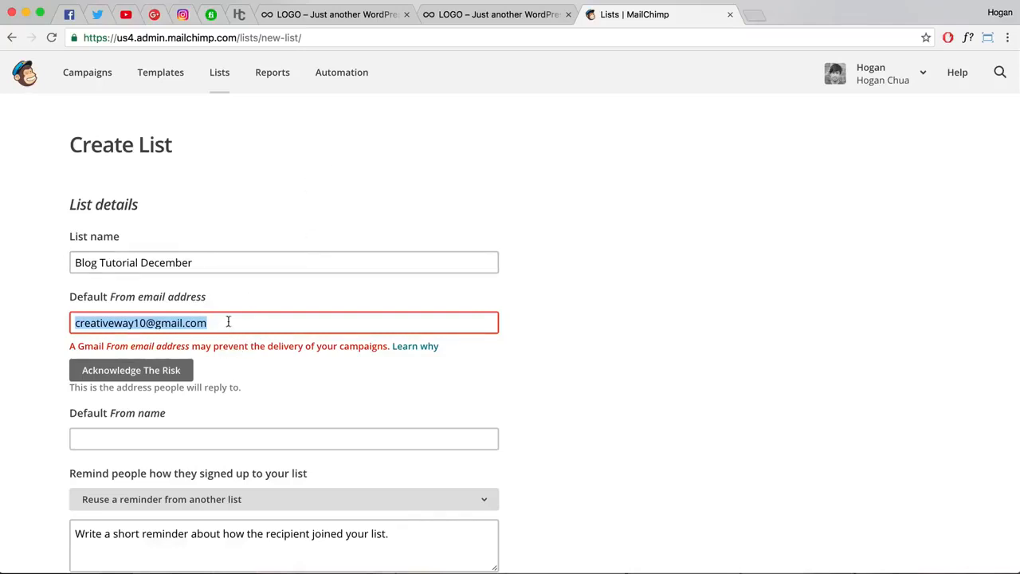
{"action": "left_click_drag", "start_coordinate": [231, 321], "coordinate": [45, 325]}
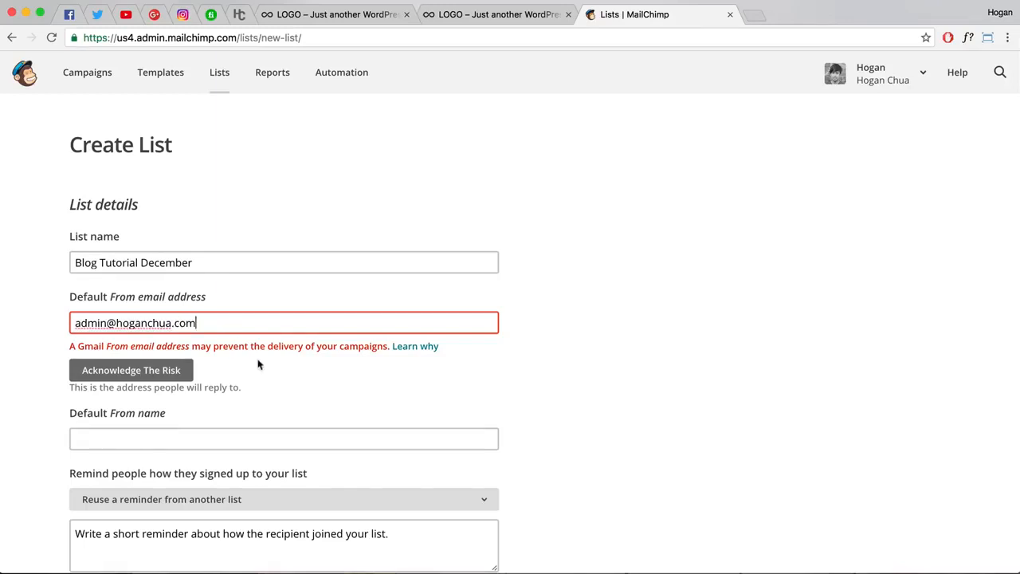
{"action": "left_click", "coordinate": [117, 379]}
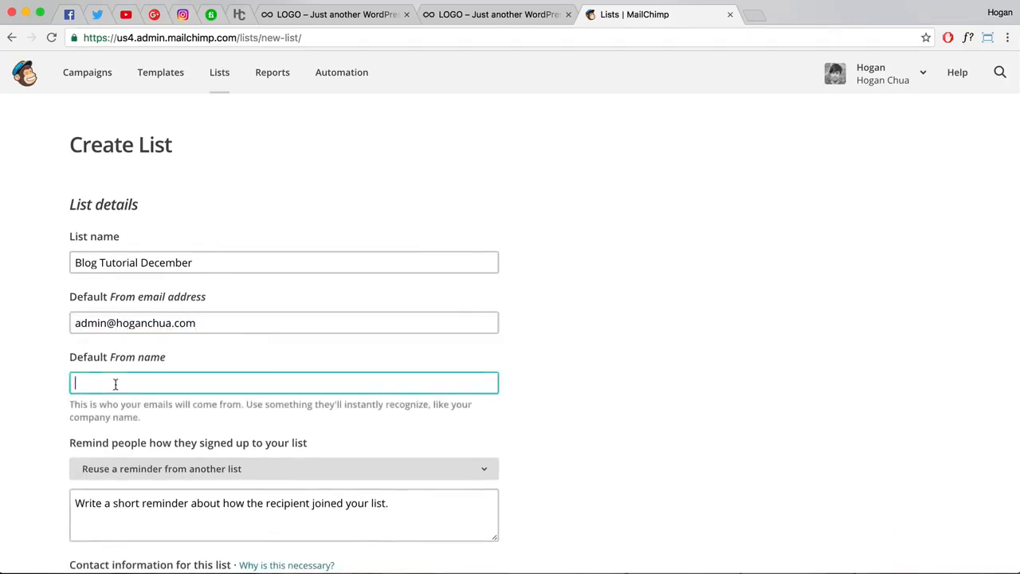
{"action": "type", "text": "Hogan Chua"}
Write the signup reminder text about the YouTube tutorials and save the list
{"action": "scroll", "coordinate": [240, 382], "scroll_direction": "down", "scroll_amount": 4}
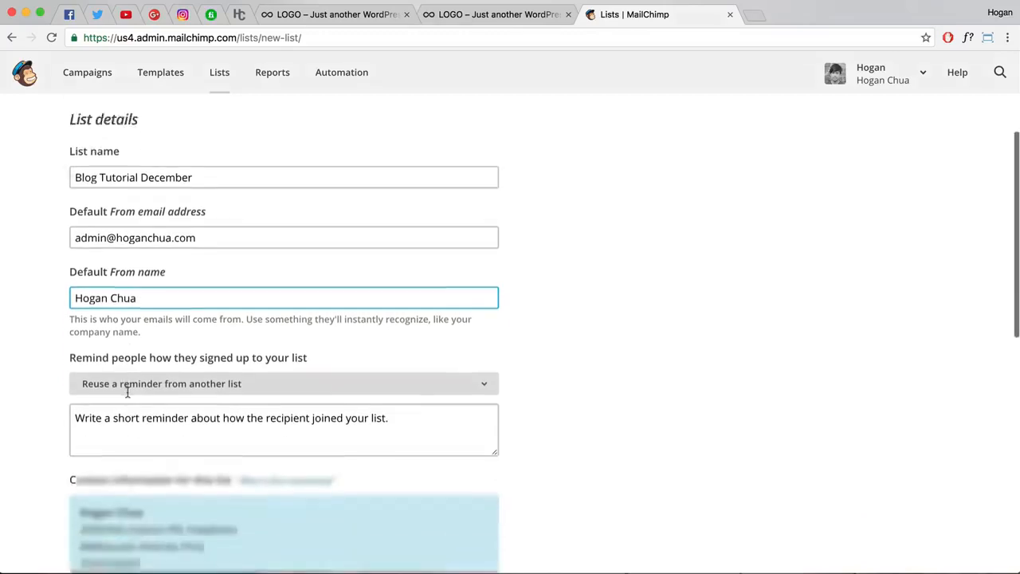
{"action": "left_click", "coordinate": [298, 364]}
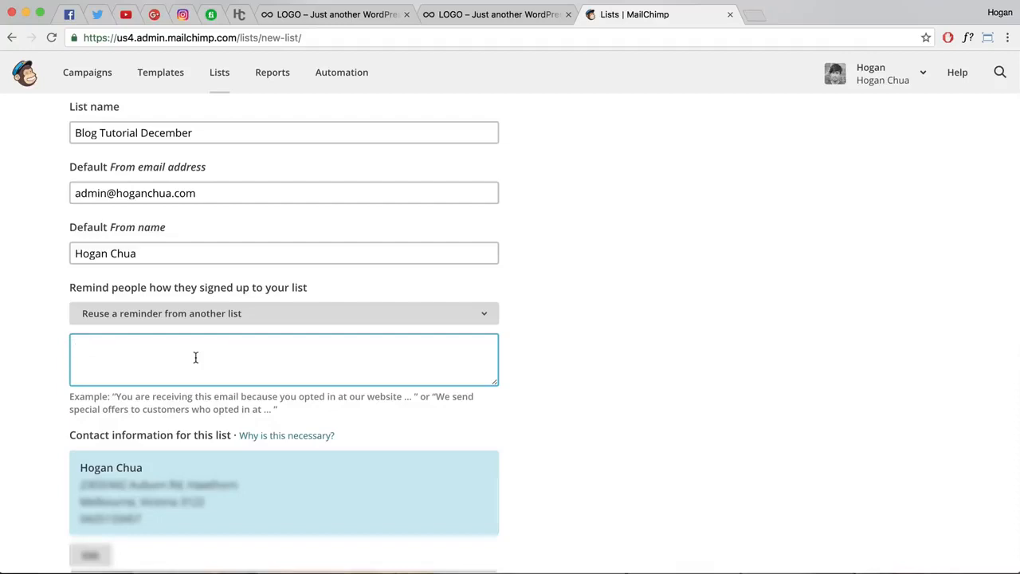
{"action": "type", "text": "Youtube tutorials"}
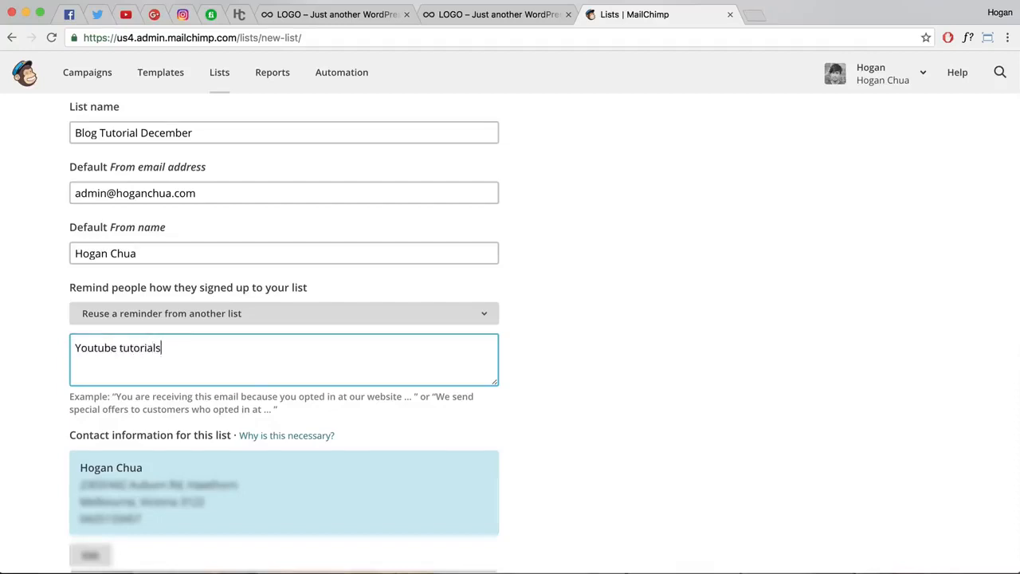
{"action": "type", "text": " on Hoganchua.com"}
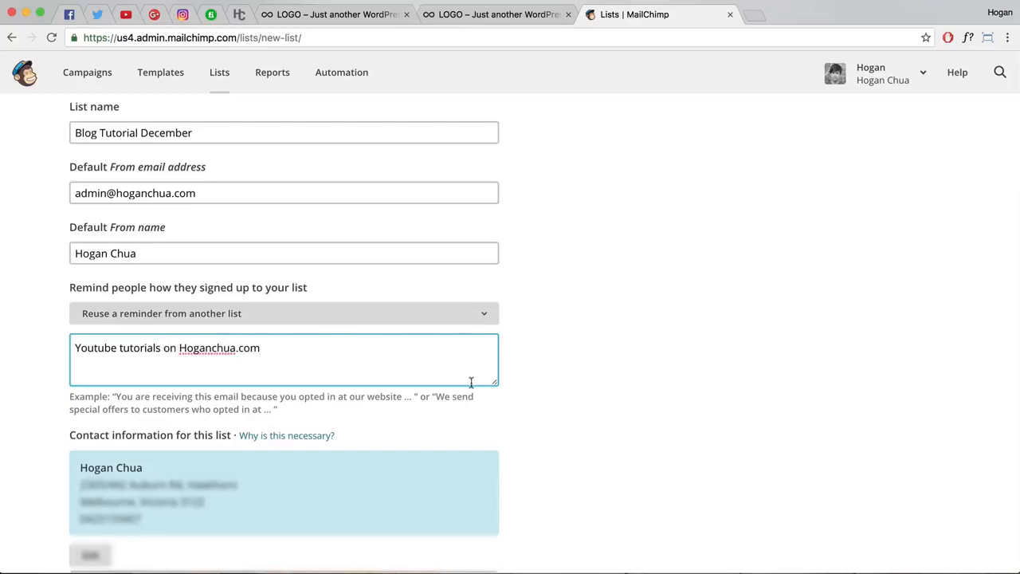
{"action": "scroll", "coordinate": [446, 382], "scroll_direction": "down", "scroll_amount": 3}
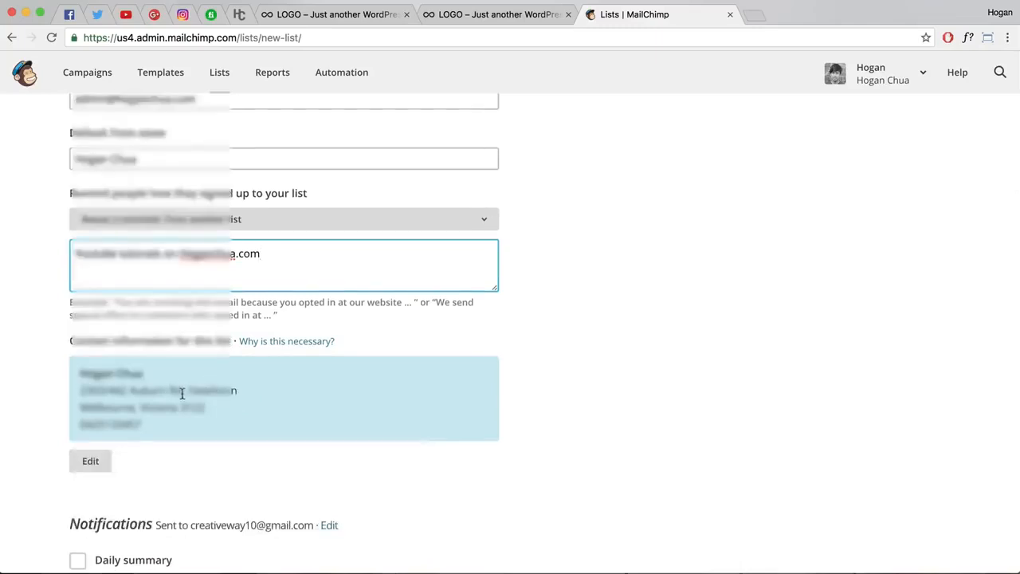
{"action": "scroll", "coordinate": [183, 394], "scroll_direction": "down", "scroll_amount": 10}
{"action": "left_click", "coordinate": [92, 431]}
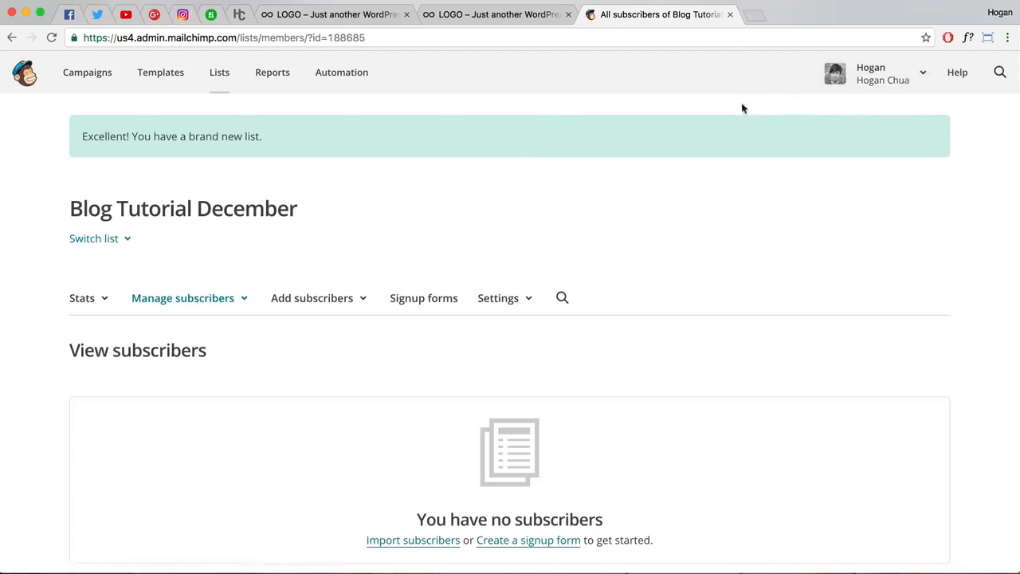
Go to the MailChimp account's Profile > Extras > API keys page
{"action": "left_click", "coordinate": [906, 71]}
{"action": "left_click", "coordinate": [772, 168]}
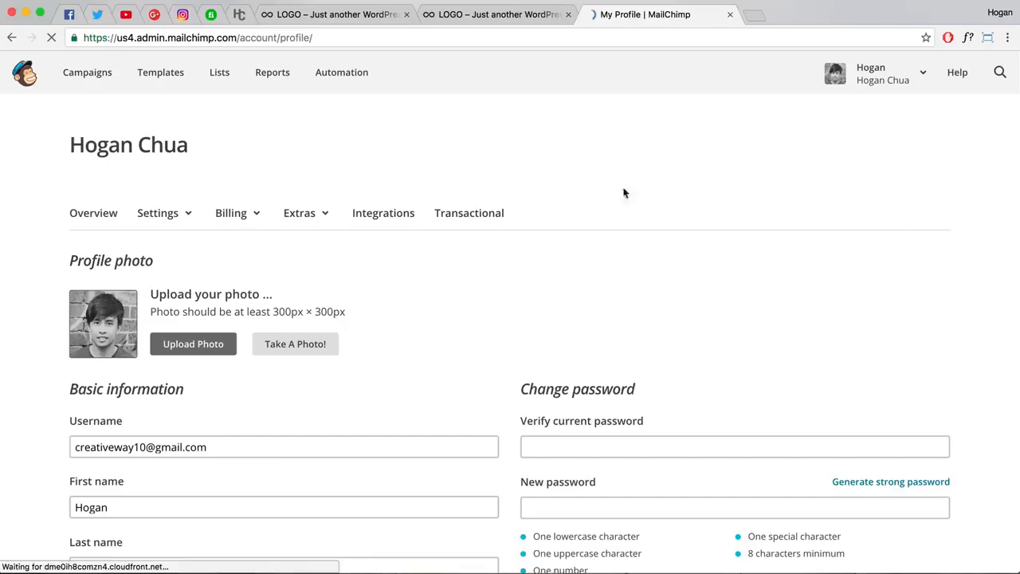
{"action": "left_click", "coordinate": [300, 219]}
{"action": "left_click", "coordinate": [307, 280]}
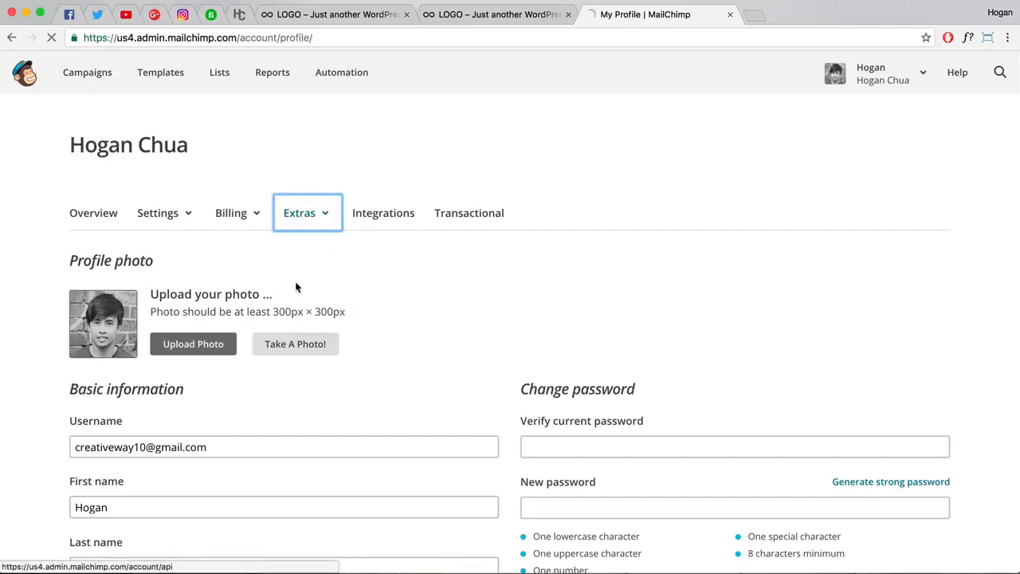
{"action": "scroll", "coordinate": [298, 285], "scroll_direction": "down", "scroll_amount": 3}
{"action": "scroll", "coordinate": [299, 285], "scroll_direction": "down", "scroll_amount": 4}
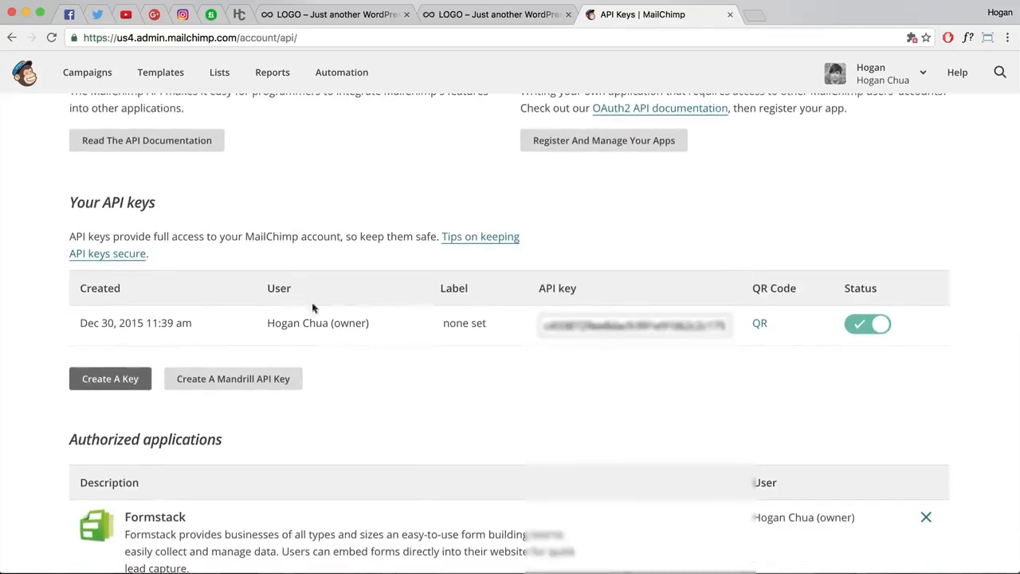
Copy the existing API key and switch back to the WordPress tab
{"action": "left_click", "coordinate": [569, 325]}
{"action": "right_click", "coordinate": [590, 326]}
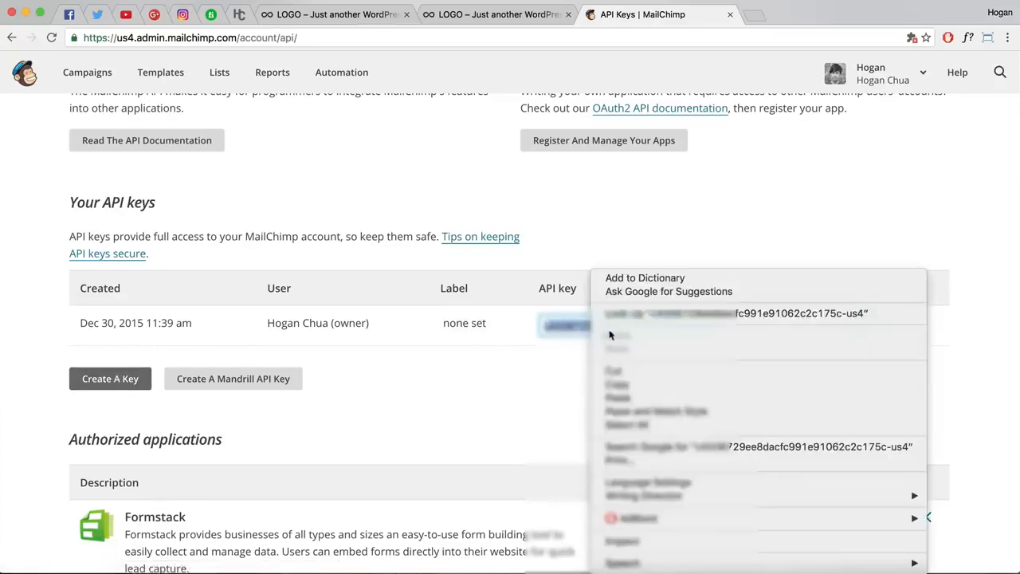
{"action": "left_click", "coordinate": [624, 383]}
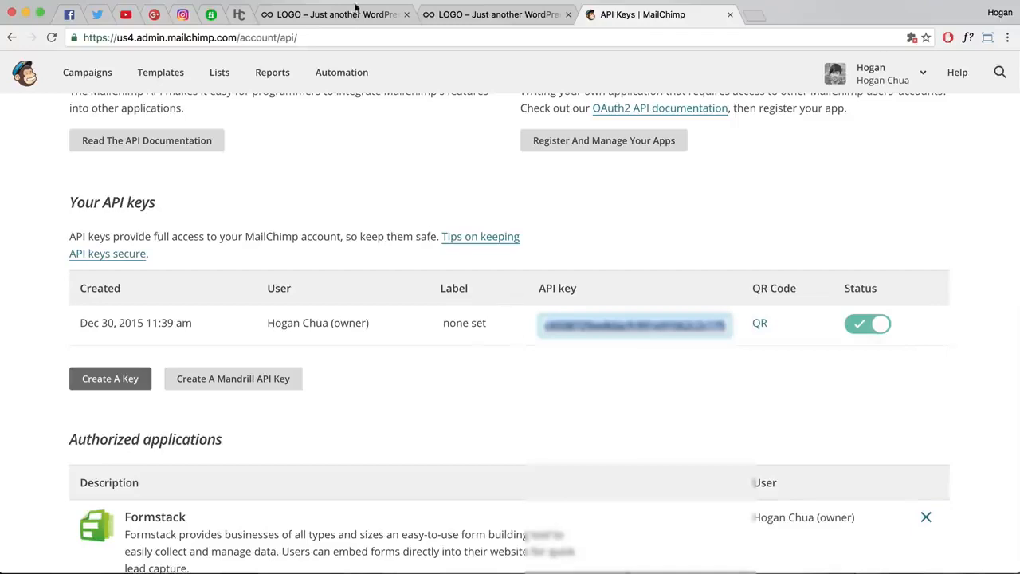
{"action": "left_click", "coordinate": [443, 14]}
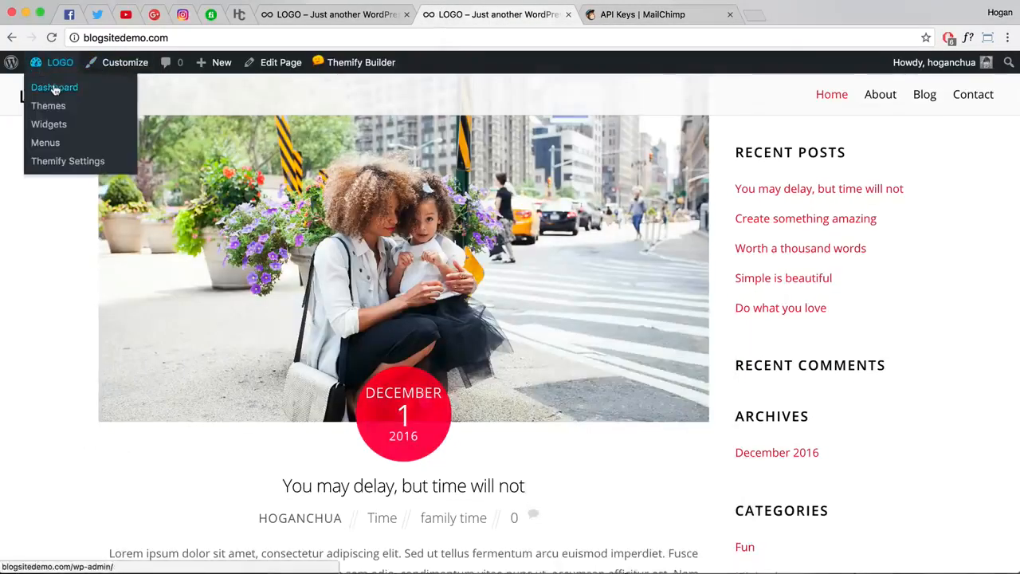
Paste the API key into MailChimp for WP settings, save, and reload to show the three lists
{"action": "left_click", "coordinate": [54, 90]}
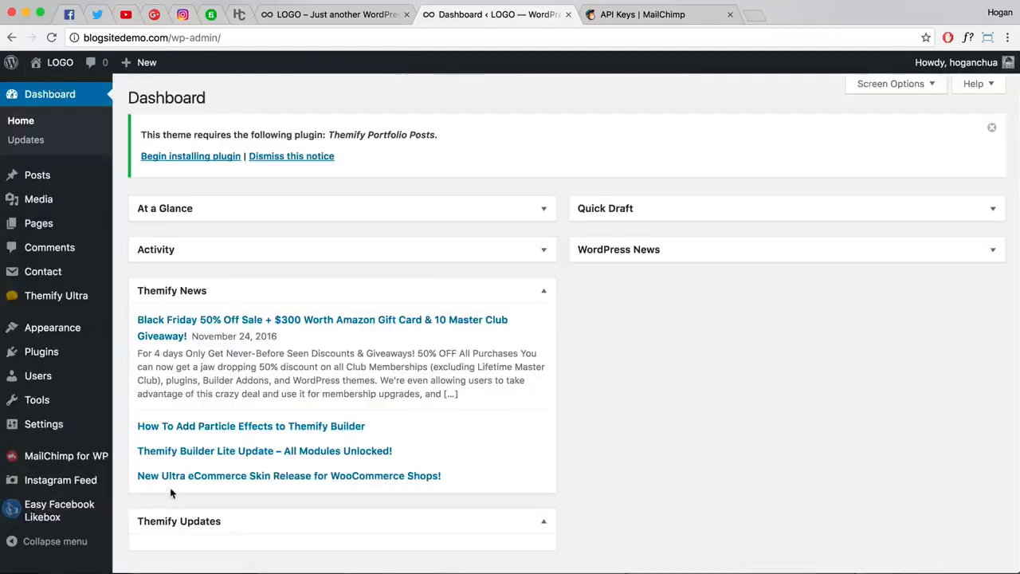
{"action": "mouse_move", "coordinate": [32, 456]}
{"action": "left_click", "coordinate": [194, 467]}
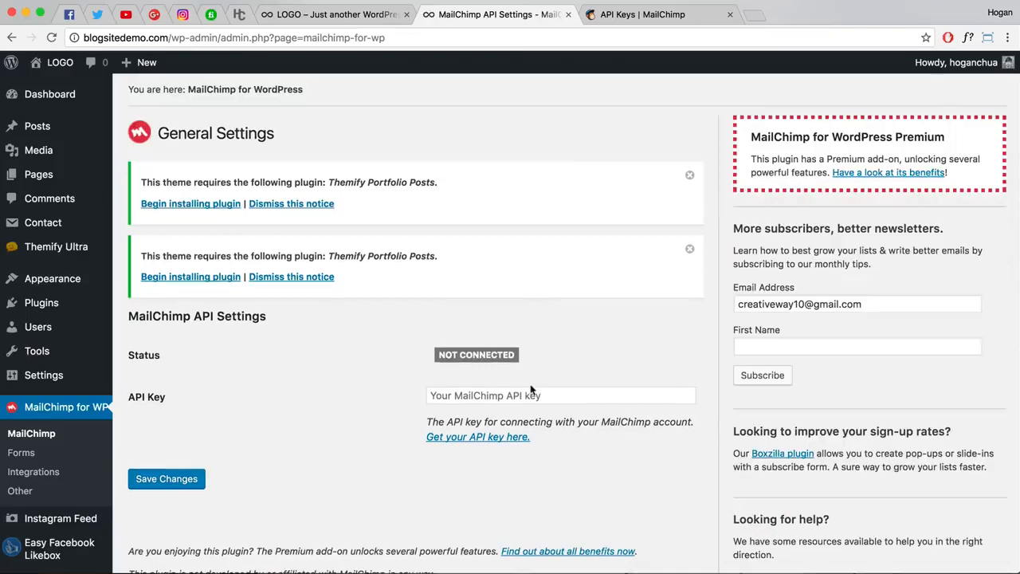
{"action": "left_click", "coordinate": [527, 393]}
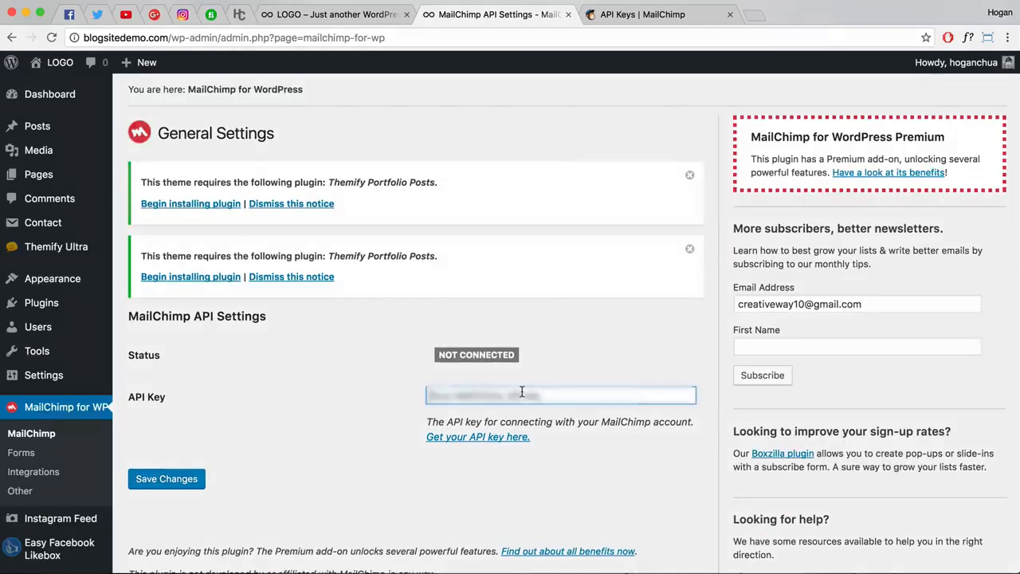
{"action": "key", "text": "super+v"}
{"action": "left_click", "coordinate": [184, 478]}
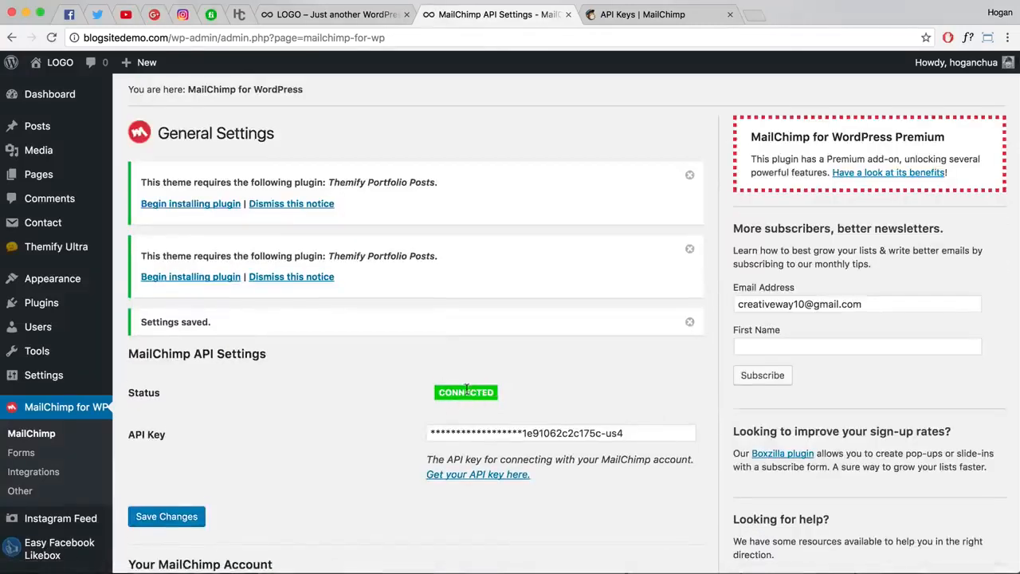
{"action": "scroll", "coordinate": [462, 390], "scroll_direction": "down", "scroll_amount": 5}
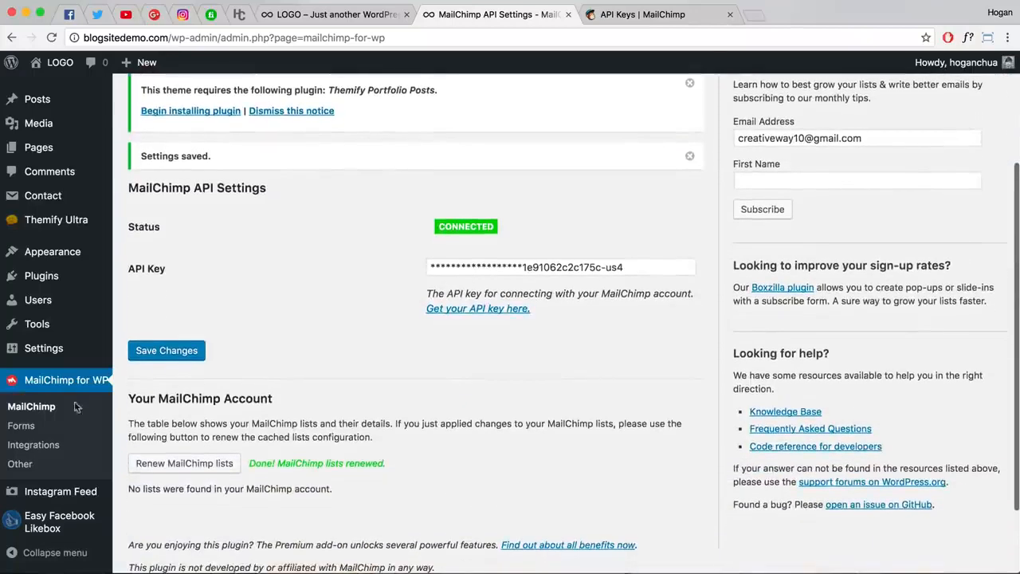
{"action": "left_click", "coordinate": [28, 415]}
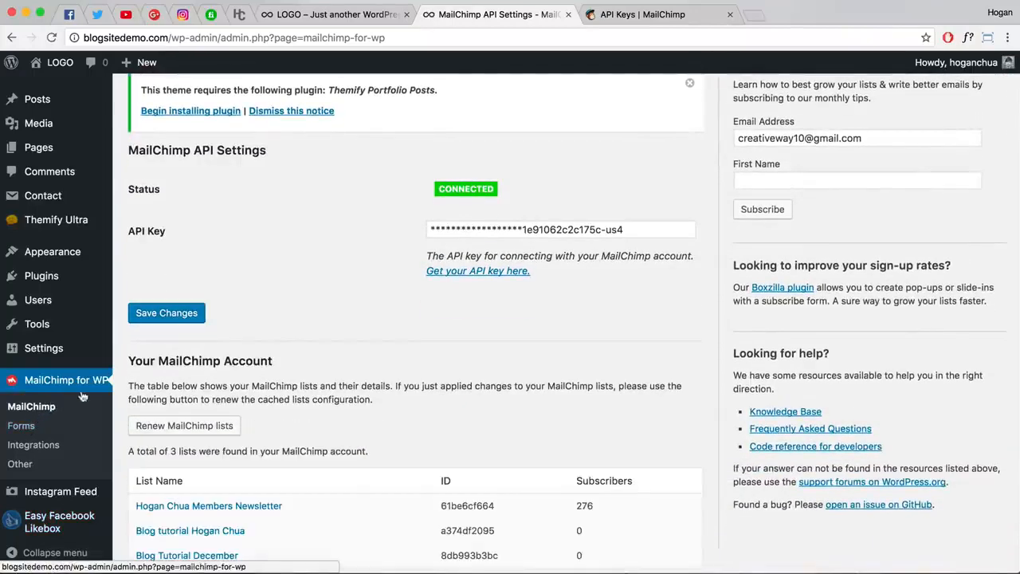
Create a sign-up form named 'blog site demo' subscribed to the Blog Tutorial December list
{"action": "left_click", "coordinate": [22, 426]}
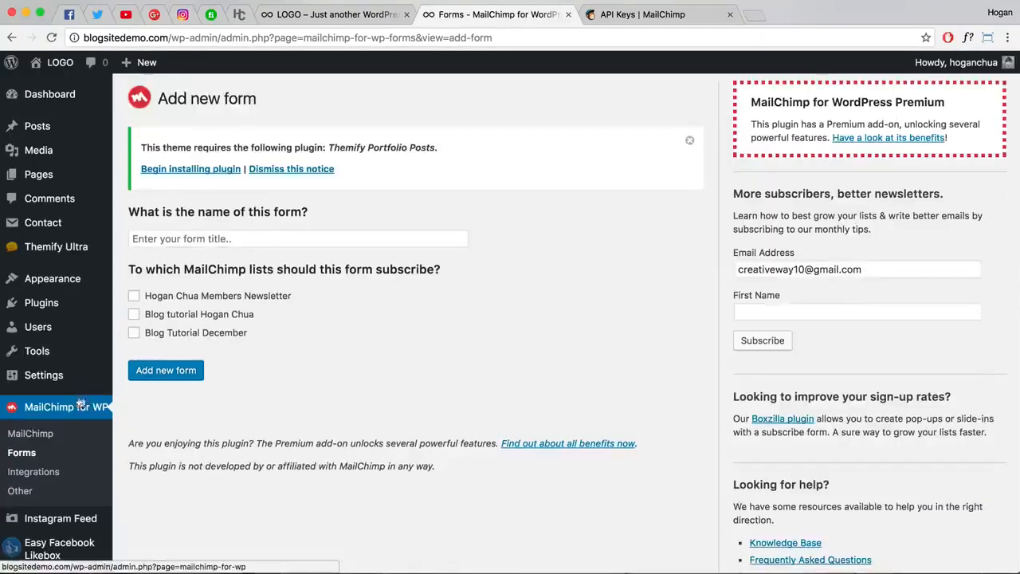
{"action": "left_click", "coordinate": [215, 238]}
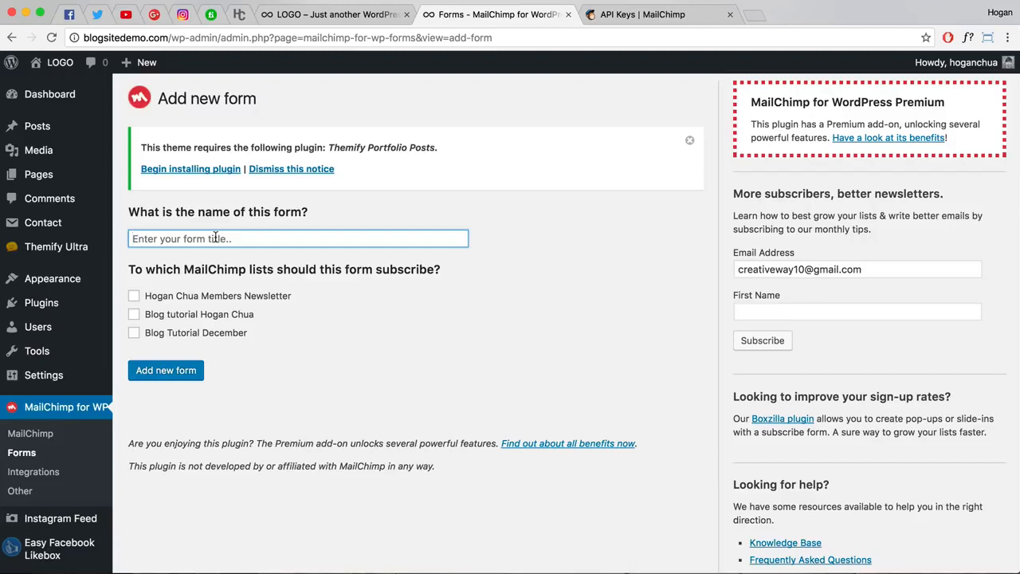
{"action": "type", "text": "bl"}
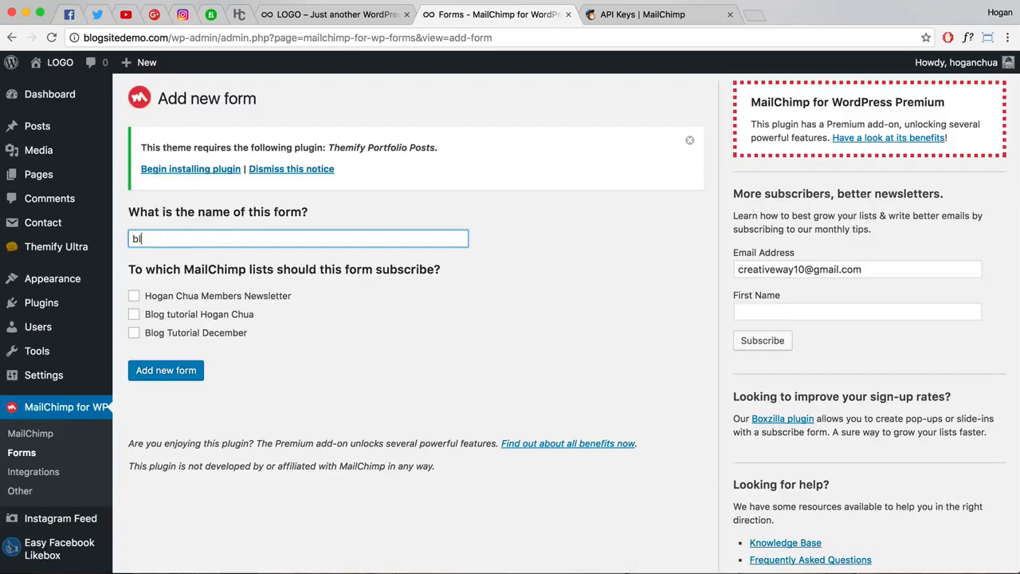
{"action": "type", "text": "og site demo"}
{"action": "left_click", "coordinate": [134, 335]}
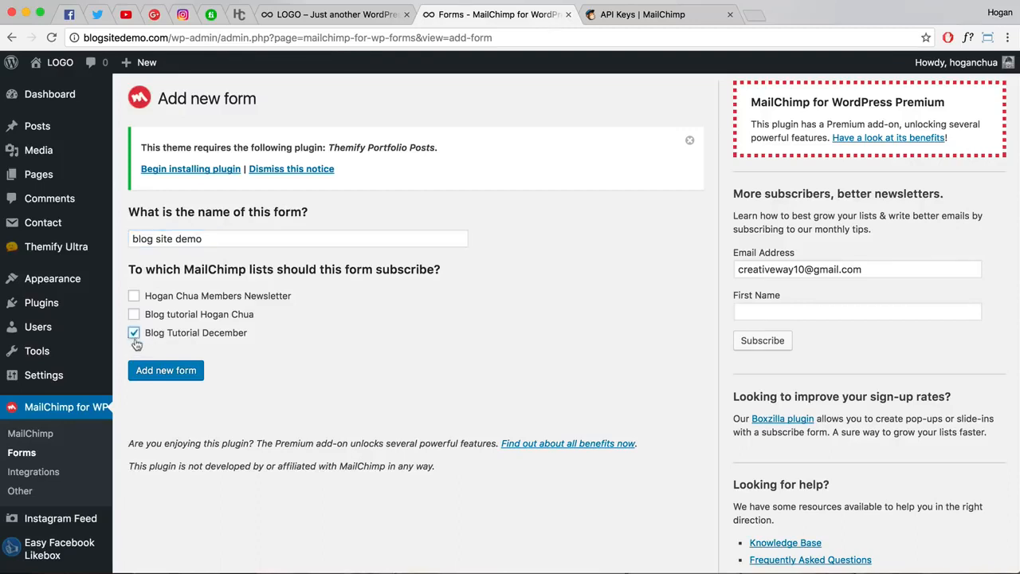
{"action": "left_click", "coordinate": [166, 381]}
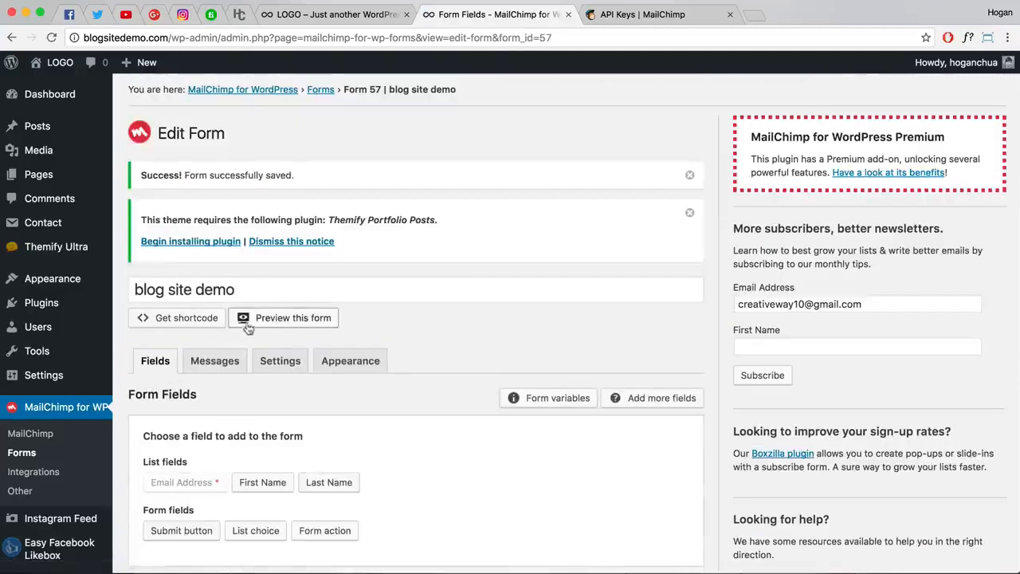
Preview the new form, noting its Email address label
{"action": "scroll", "coordinate": [205, 292], "scroll_direction": "down", "scroll_amount": 5}
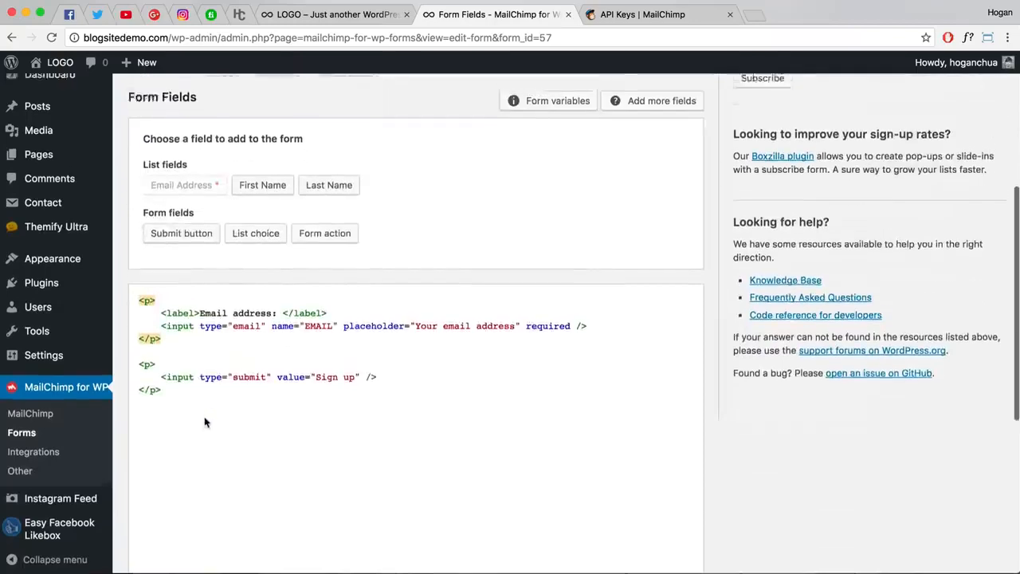
{"action": "scroll", "coordinate": [205, 422], "scroll_direction": "up", "scroll_amount": 4}
{"action": "left_click", "coordinate": [291, 223]}
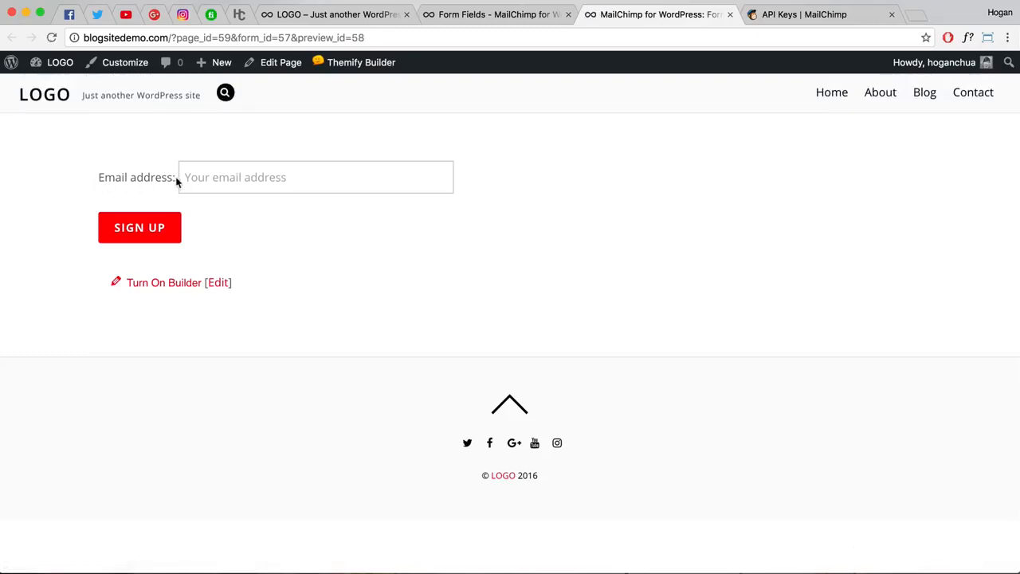
{"action": "left_click_drag", "start_coordinate": [176, 181], "coordinate": [105, 182]}
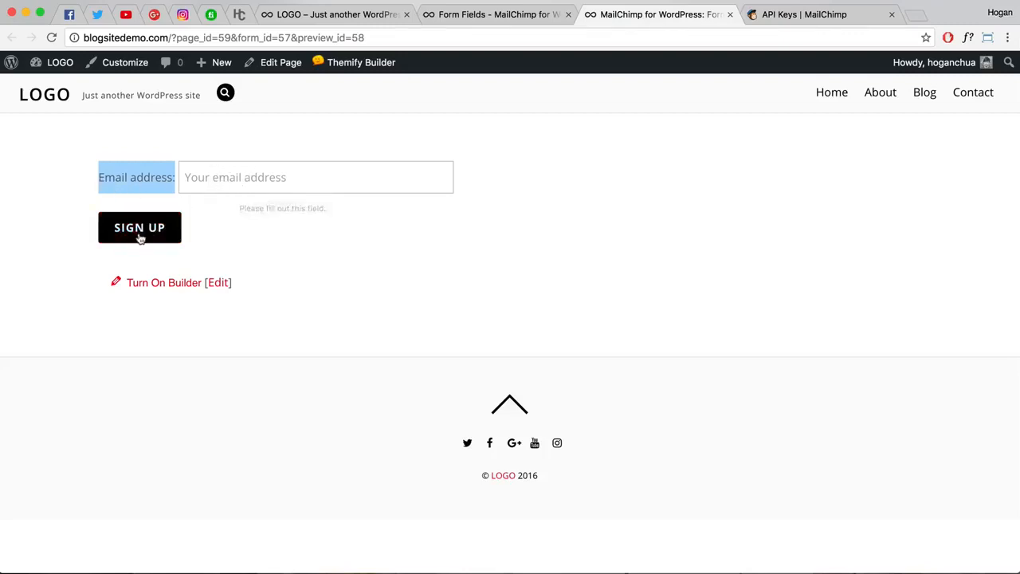
In the form markup, delete the Email address label line and change the button value to 'Subscribe'
{"action": "left_click", "coordinate": [475, 16]}
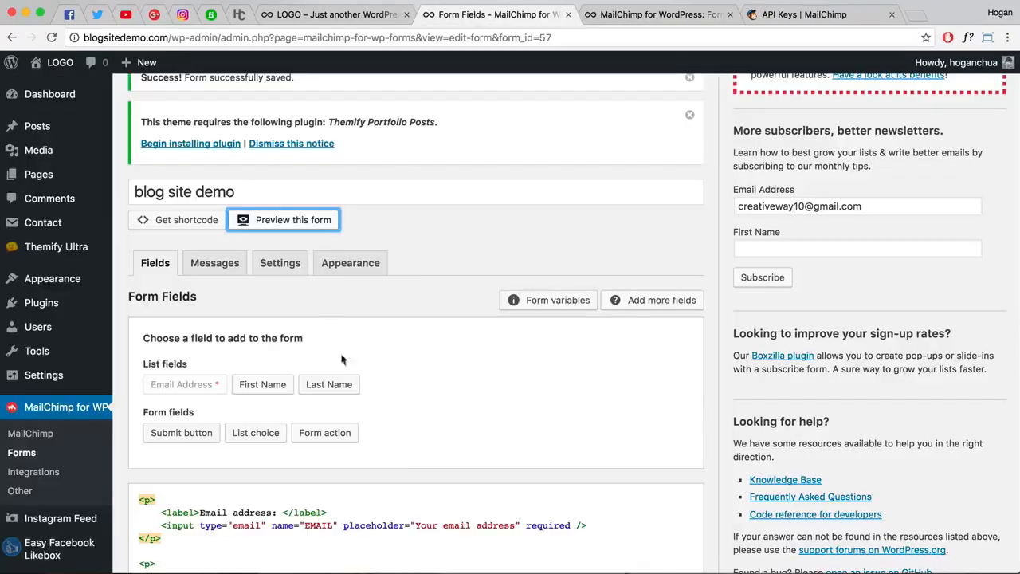
{"action": "scroll", "coordinate": [363, 353], "scroll_direction": "down", "scroll_amount": 5}
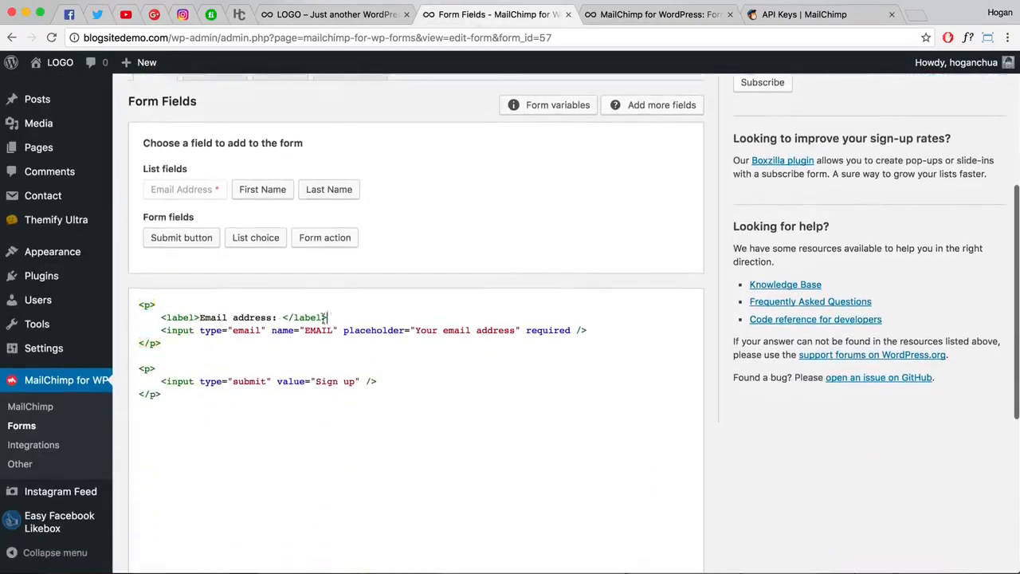
{"action": "left_click_drag", "start_coordinate": [326, 318], "coordinate": [161, 318]}
{"action": "key", "text": "BackSpace"}
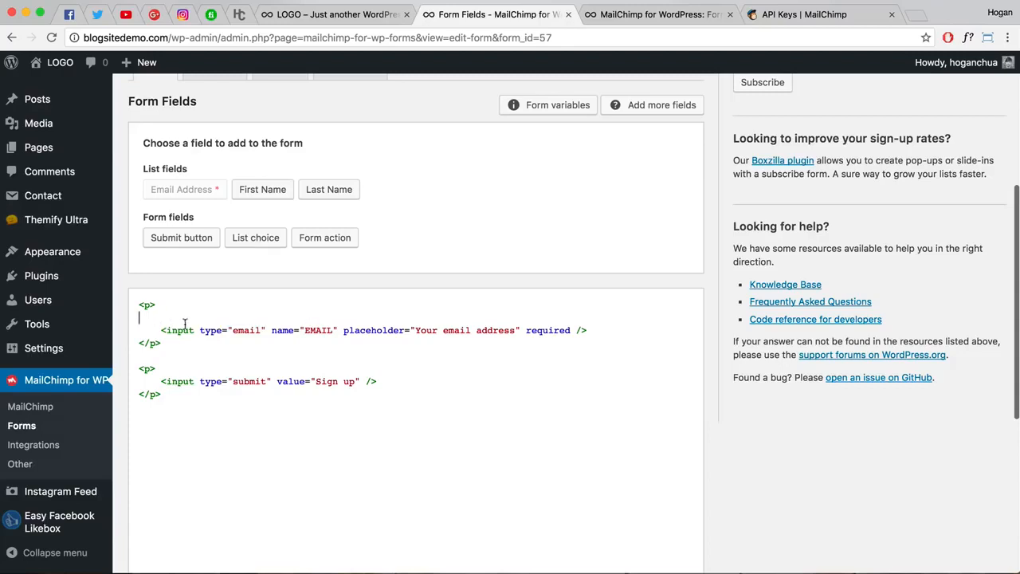
{"action": "key", "text": "BackSpace"}
{"action": "left_click_drag", "start_coordinate": [358, 370], "coordinate": [322, 369]}
{"action": "type", "text": "Subscribe"}
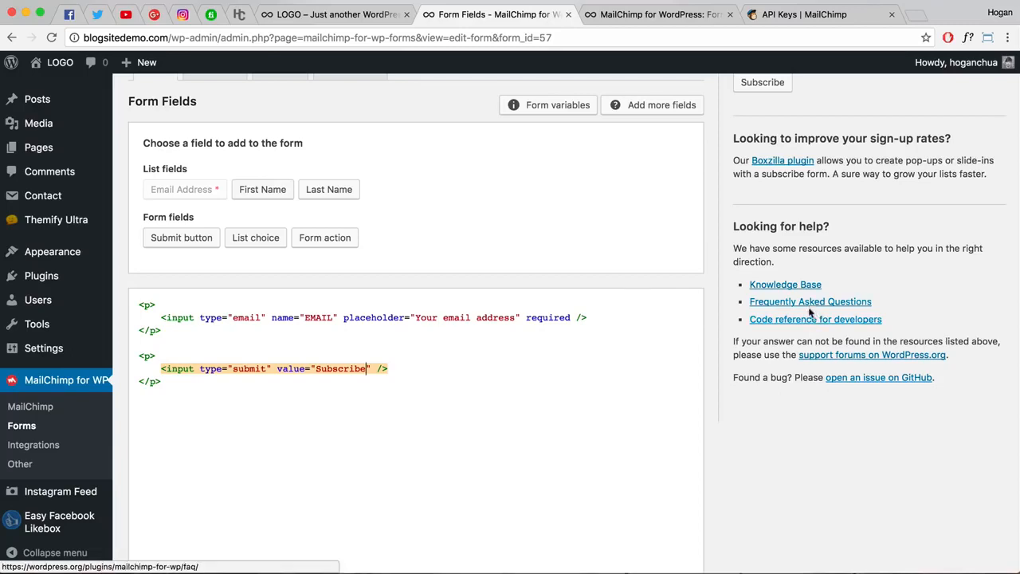
Save the edited form, check it in the preview, then close the preview
{"action": "scroll", "coordinate": [631, 294], "scroll_direction": "down", "scroll_amount": 5}
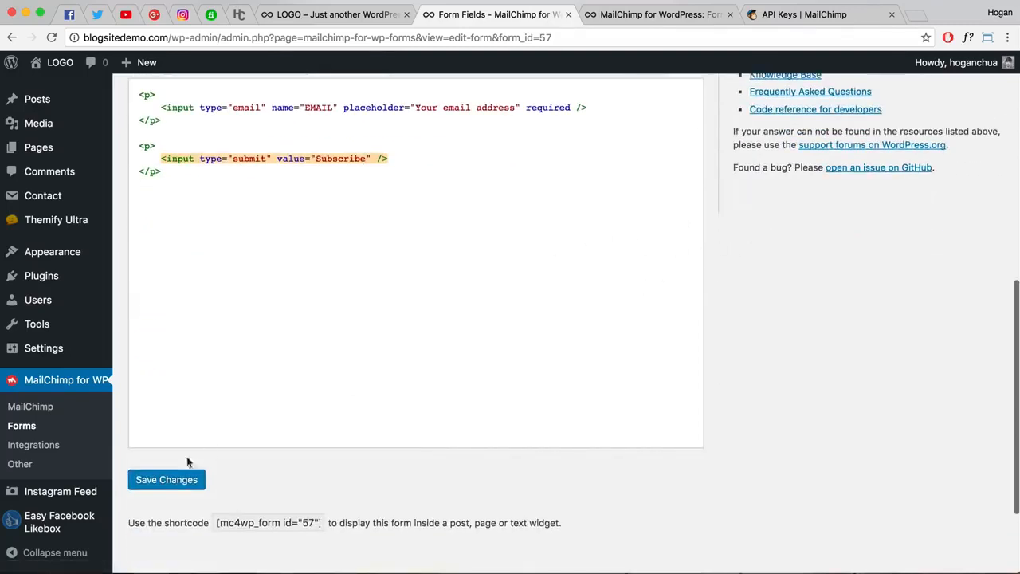
{"action": "left_click", "coordinate": [161, 480]}
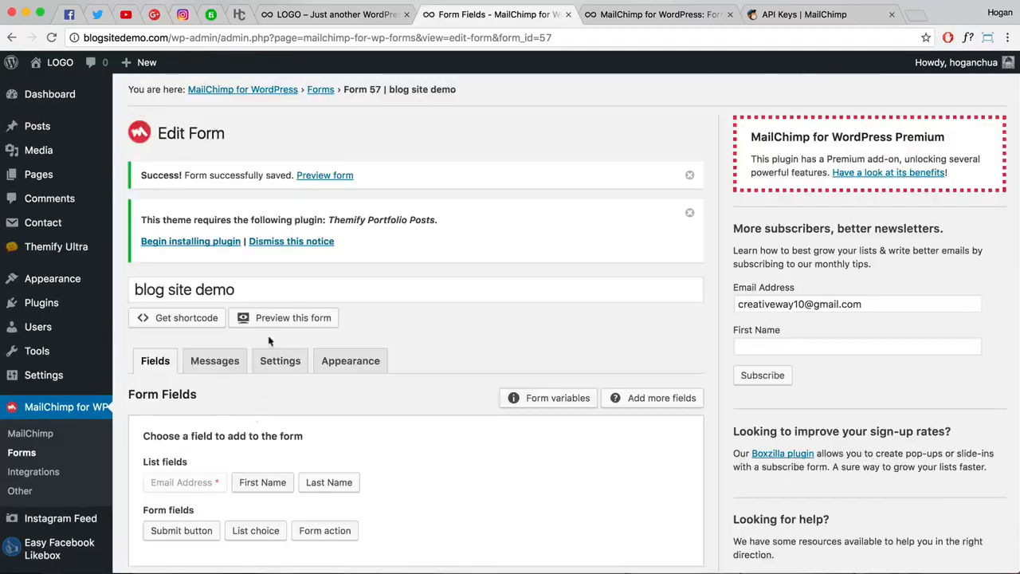
{"action": "left_click", "coordinate": [293, 323]}
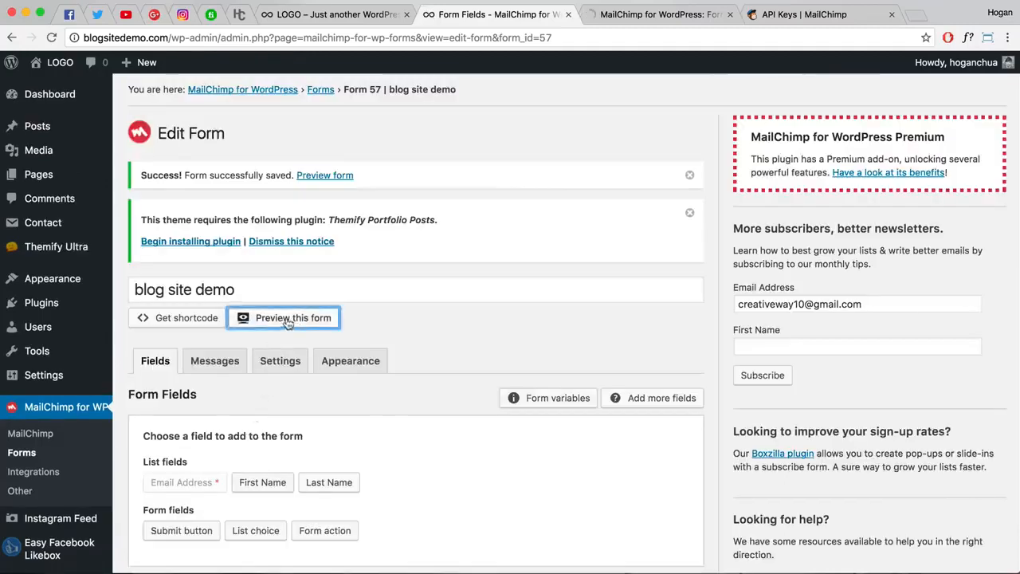
{"action": "left_click", "coordinate": [676, 20]}
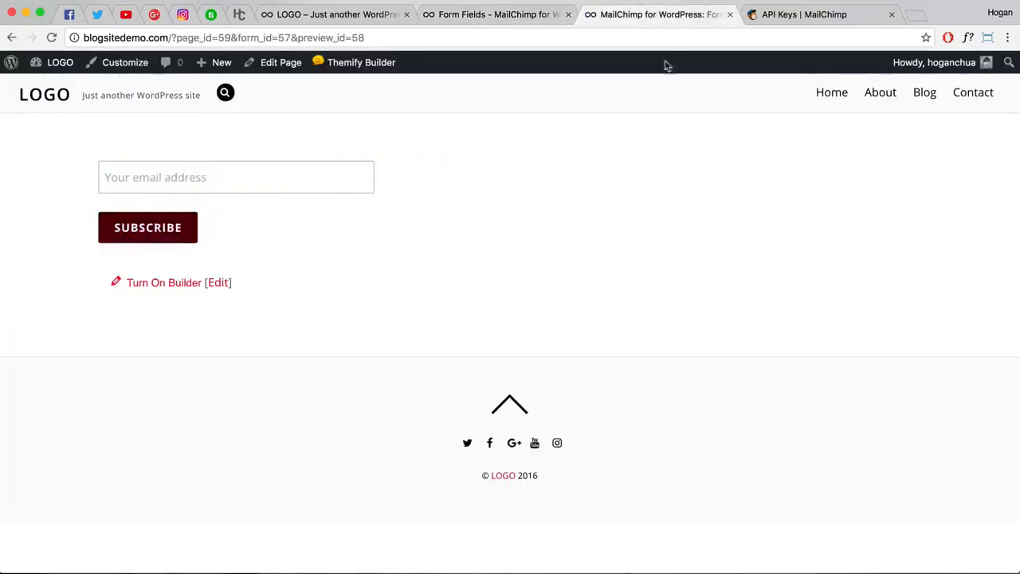
{"action": "left_click", "coordinate": [730, 15]}
{"action": "scroll", "coordinate": [277, 313], "scroll_direction": "down", "scroll_amount": 1}
{"action": "scroll", "coordinate": [277, 312], "scroll_direction": "down", "scroll_amount": 10}
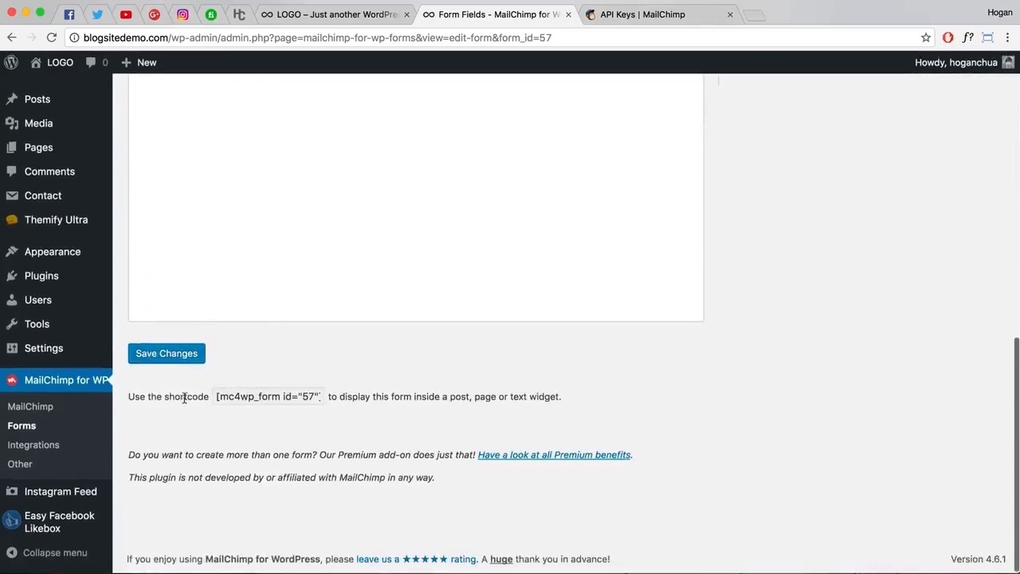
Copy the form's [mc4wp_form id="57"] shortcode from its settings page
{"action": "left_click", "coordinate": [227, 396]}
{"action": "right_click", "coordinate": [255, 398]}
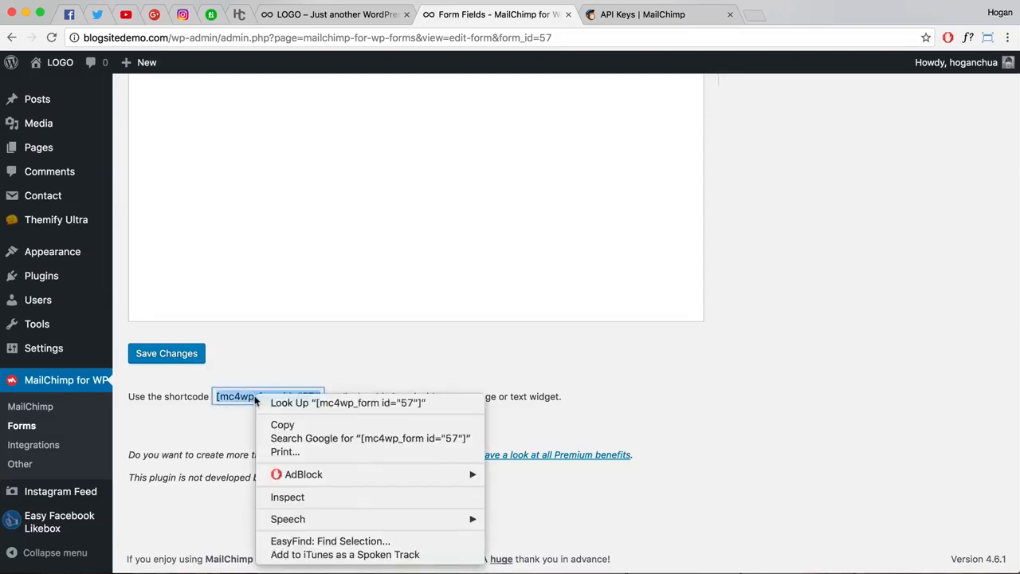
{"action": "left_click", "coordinate": [271, 424]}
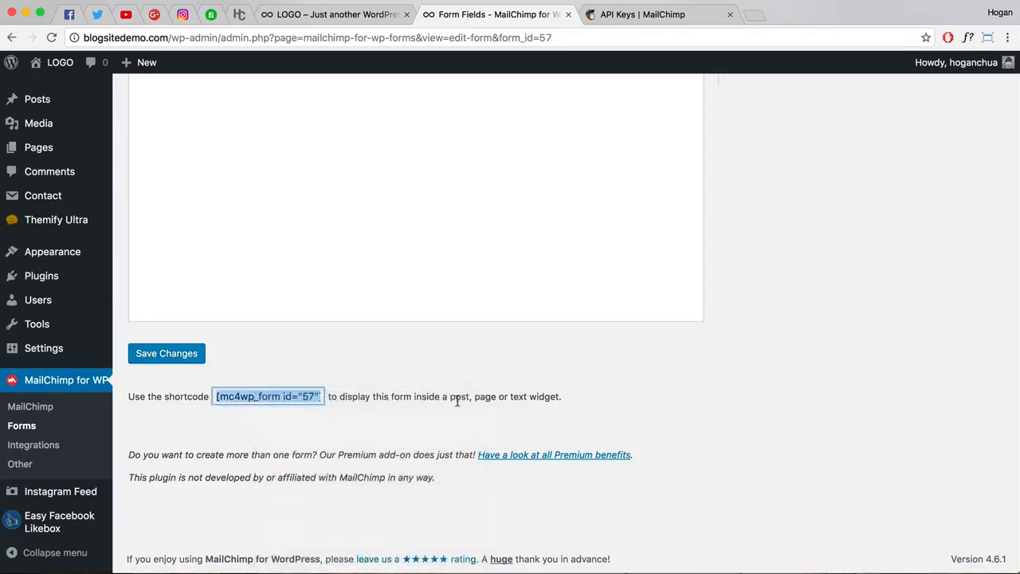
{"action": "mouse_move", "coordinate": [469, 397]}
{"action": "left_mouse_down"}
{"action": "mouse_move", "coordinate": [451, 397]}
{"action": "mouse_move", "coordinate": [487, 396]}
{"action": "left_mouse_up"}
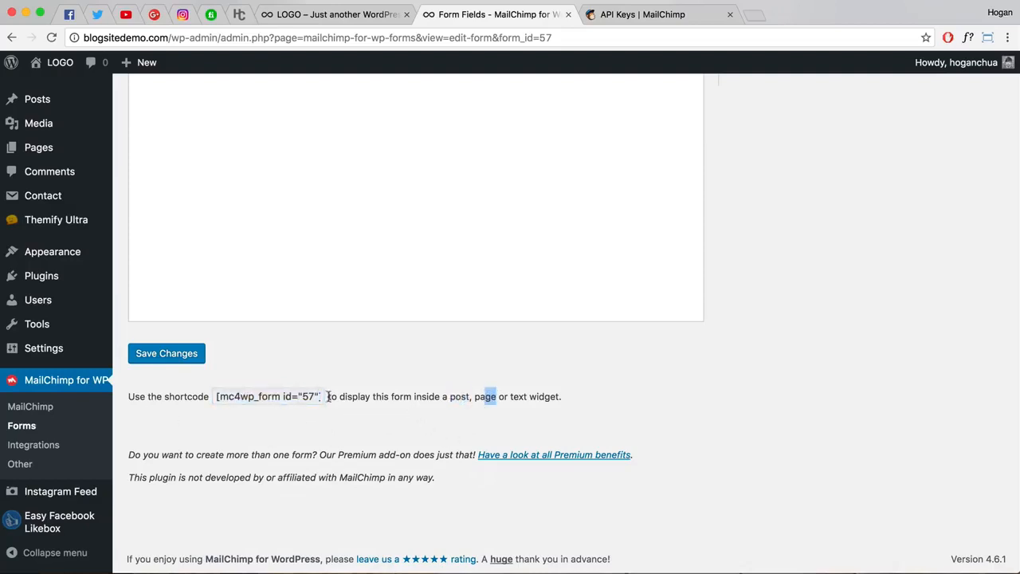
{"action": "scroll", "coordinate": [353, 298], "scroll_direction": "up", "scroll_amount": 8}
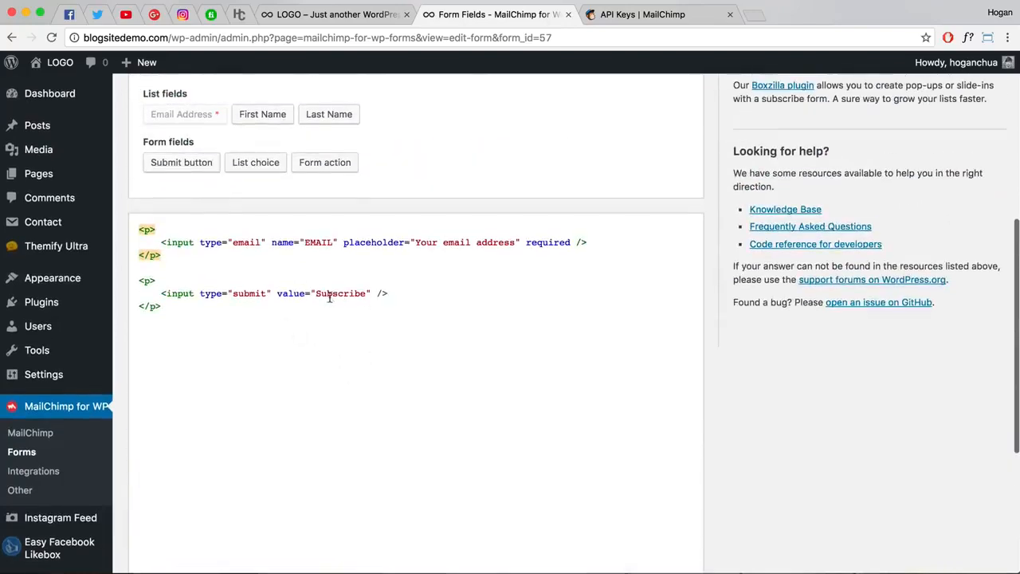
{"action": "scroll", "coordinate": [337, 322], "scroll_direction": "down", "scroll_amount": 5}
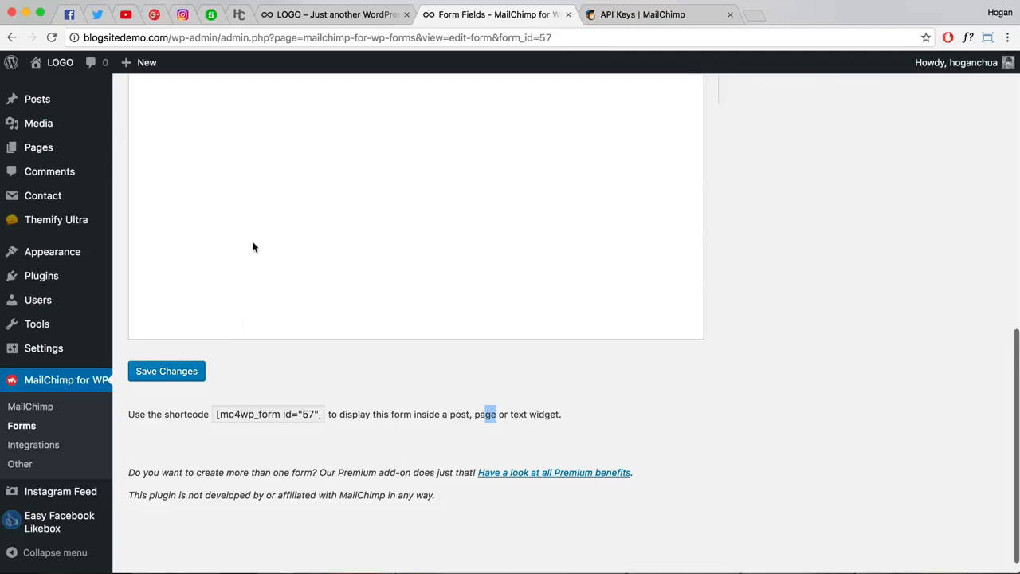
{"action": "mouse_move", "coordinate": [69, 253]}
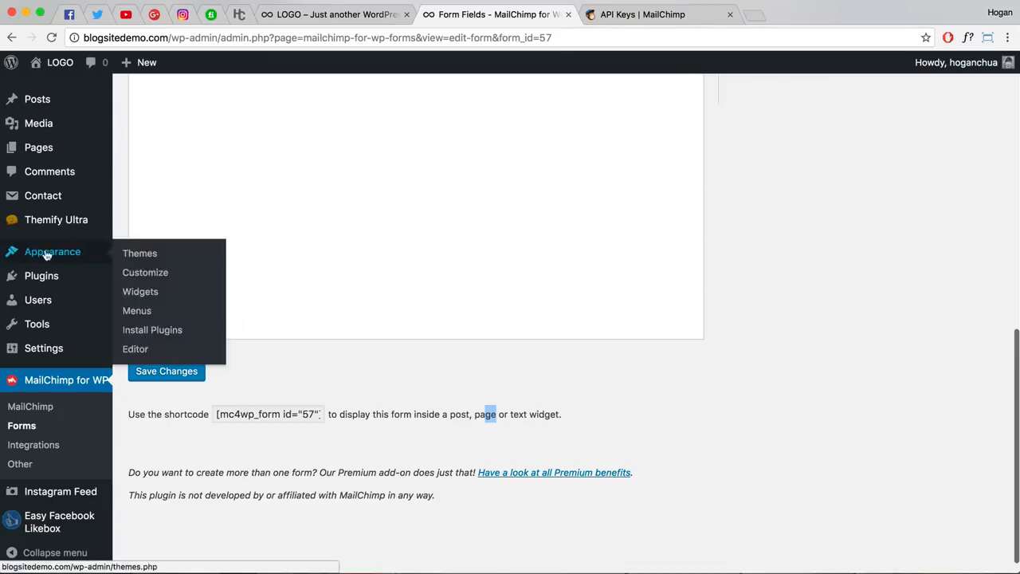
Open the Widgets page and compare it with the live site's current sidebar
{"action": "left_click", "coordinate": [140, 293]}
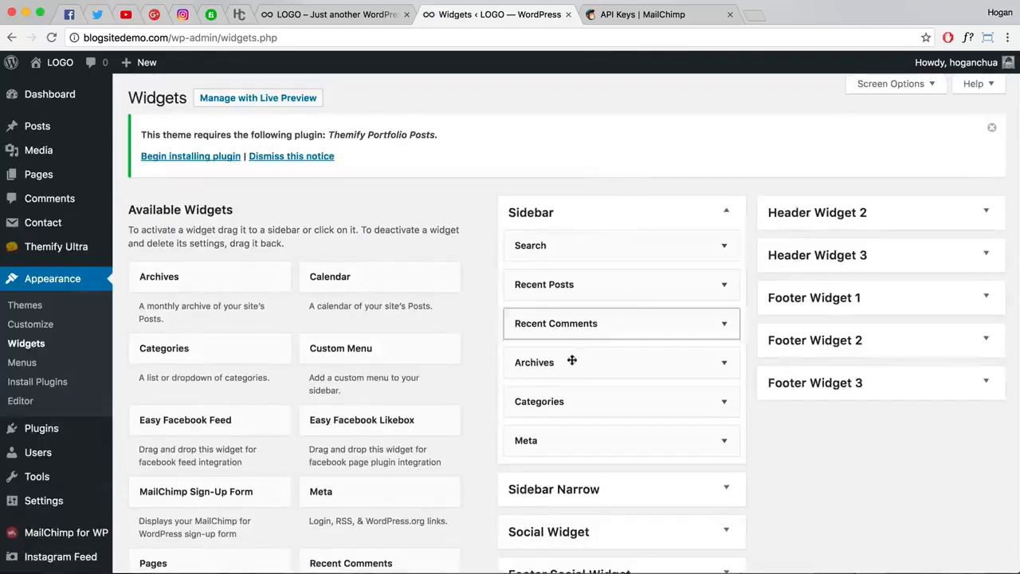
{"action": "left_click", "coordinate": [361, 18]}
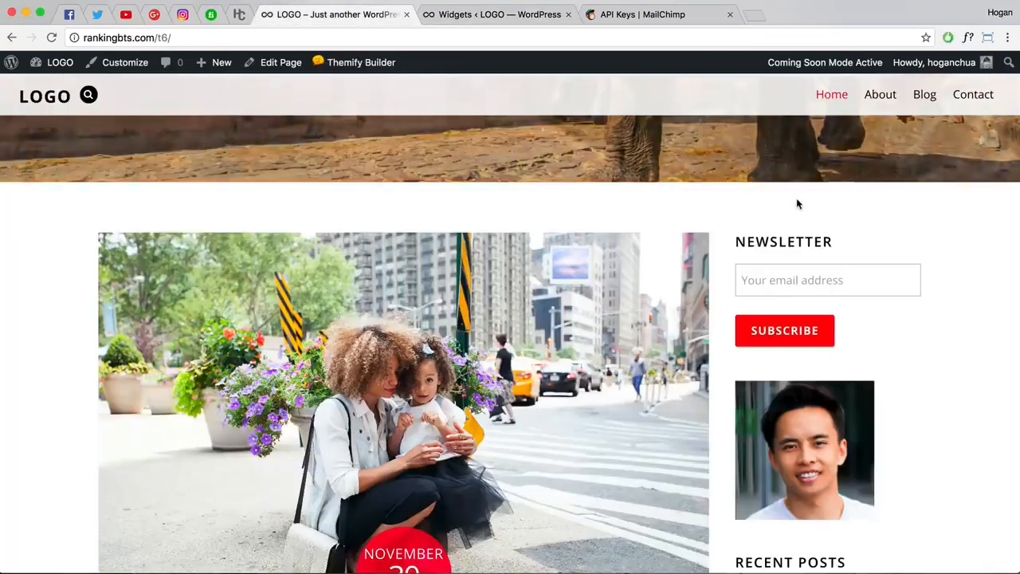
{"action": "scroll", "coordinate": [797, 200], "scroll_direction": "down", "scroll_amount": 1}
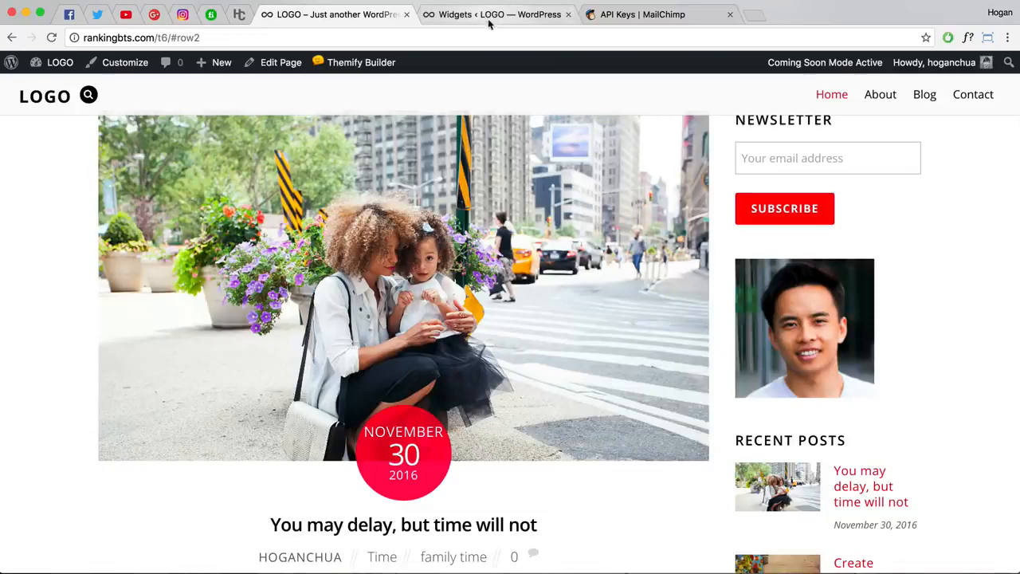
{"action": "left_click", "coordinate": [486, 18]}
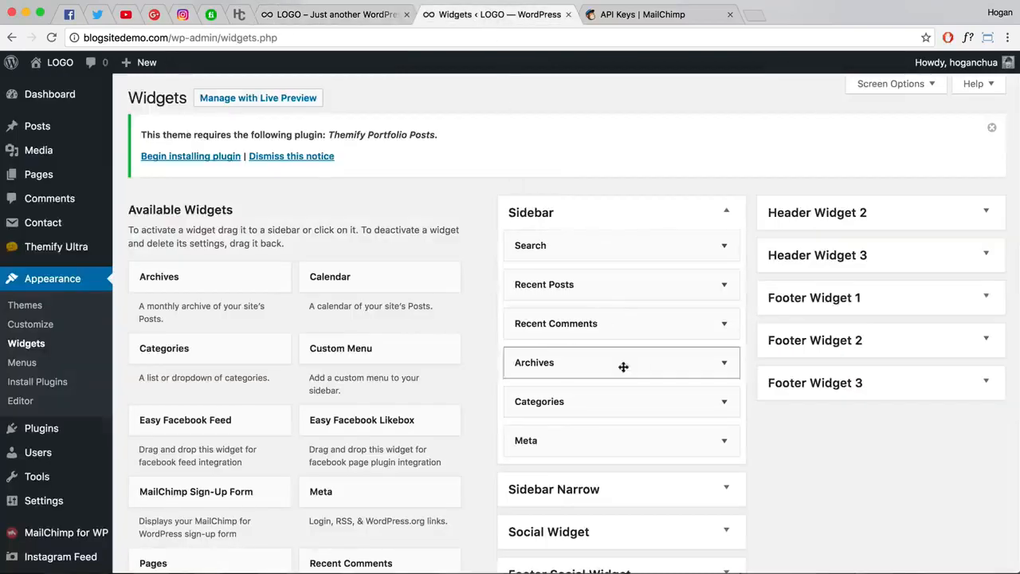
Delete the Search, Recent Posts, Recent Comments, Archives, Categories and Meta widgets from the Sidebar
{"action": "left_click", "coordinate": [726, 246]}
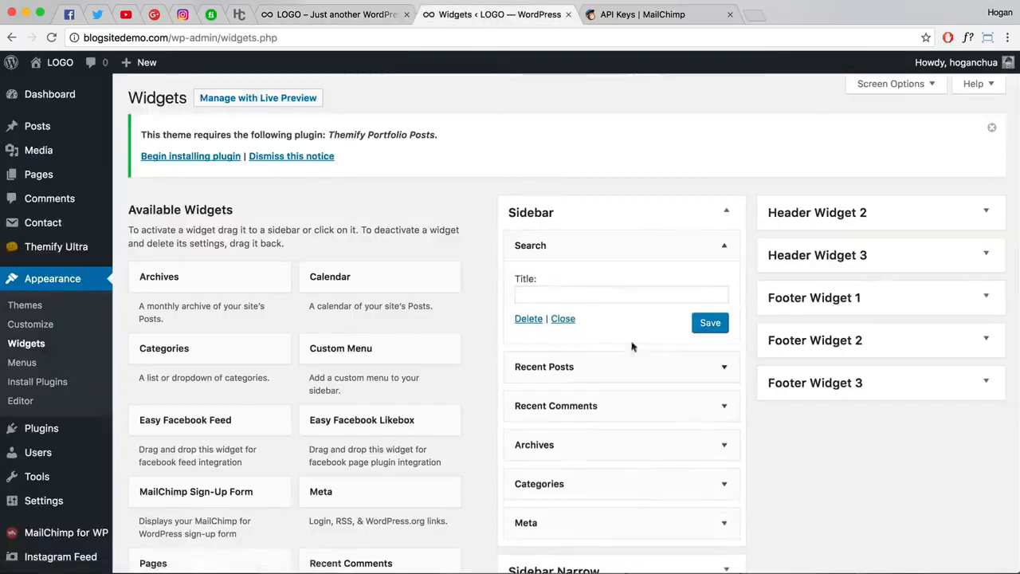
{"action": "left_click", "coordinate": [536, 322]}
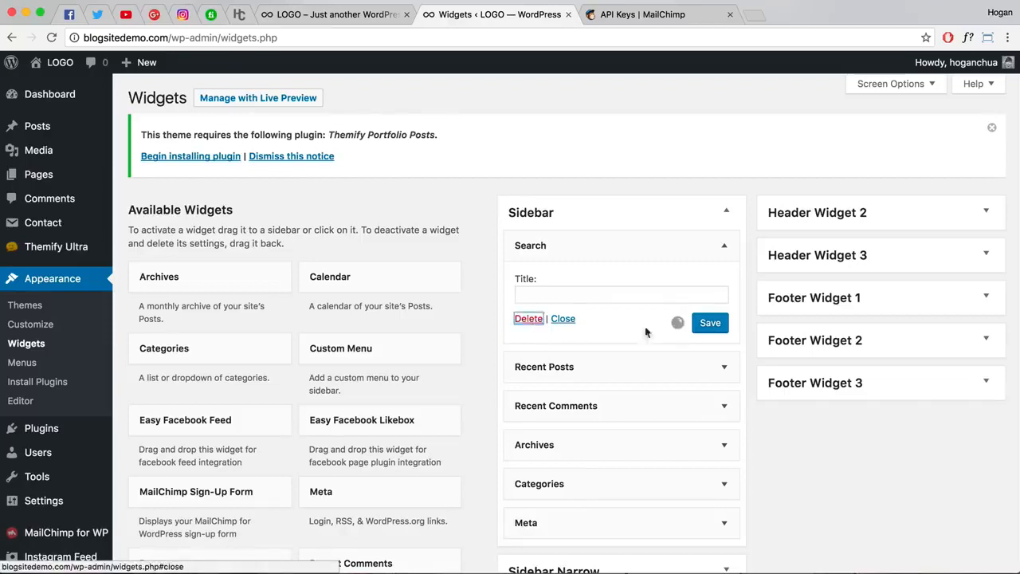
{"action": "left_click", "coordinate": [718, 247]}
{"action": "left_click", "coordinate": [529, 371]}
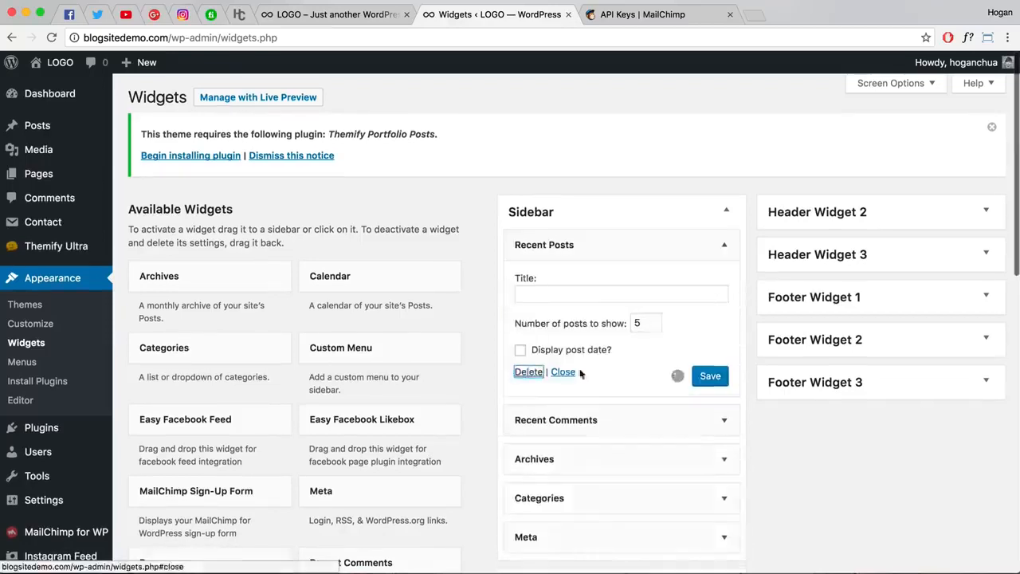
{"action": "left_click", "coordinate": [722, 246]}
{"action": "left_click", "coordinate": [530, 348]}
{"action": "left_click", "coordinate": [722, 246]}
{"action": "left_click", "coordinate": [529, 357]}
{"action": "left_click", "coordinate": [722, 246]}
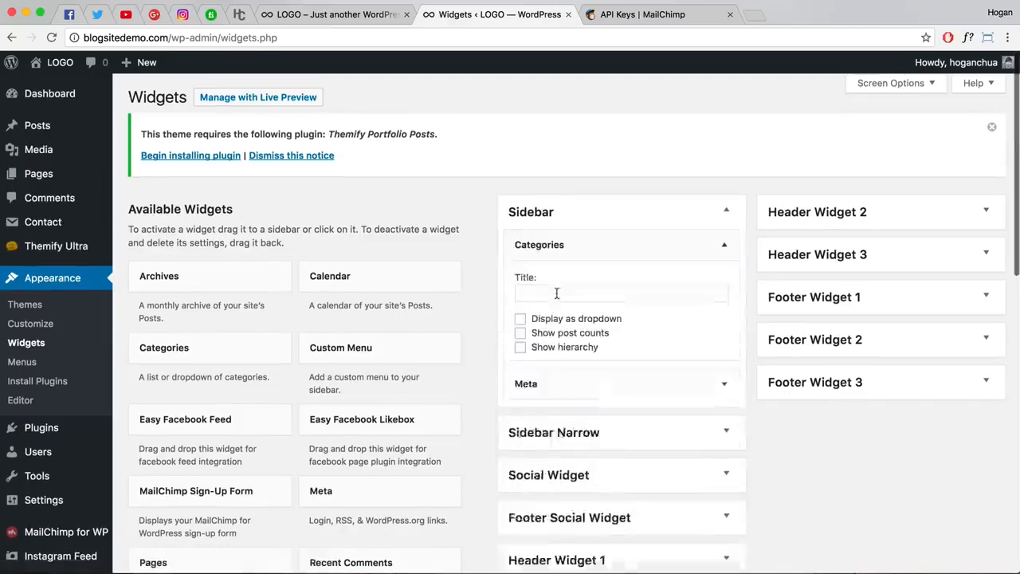
{"action": "left_click", "coordinate": [529, 369]}
{"action": "left_click", "coordinate": [722, 246]}
{"action": "left_click", "coordinate": [530, 319]}
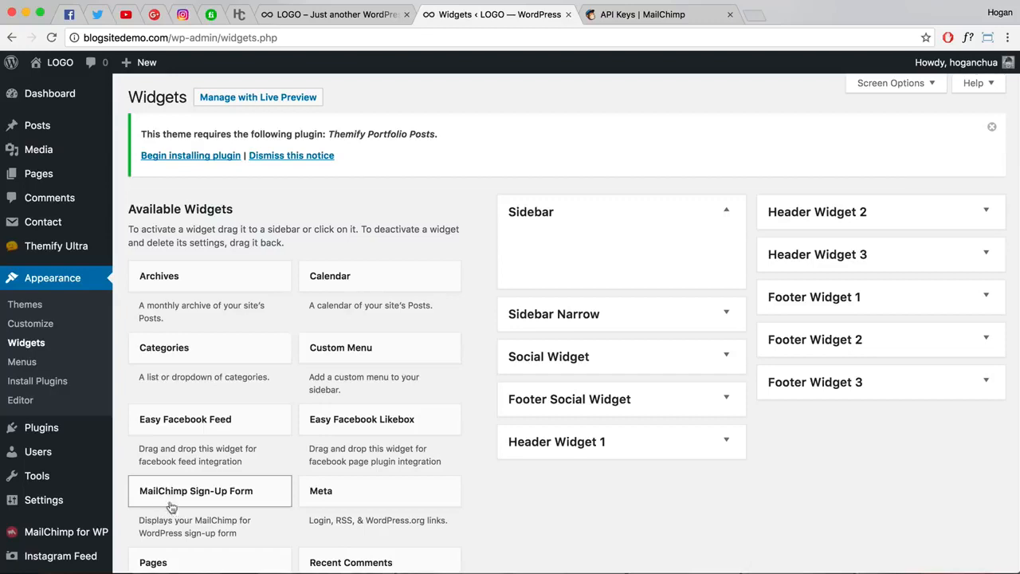
Add a MailChimp Sign-Up Form widget titled Newsletter to the Sidebar, save, and open the live site
{"action": "left_click_drag", "start_coordinate": [191, 499], "coordinate": [567, 259]}
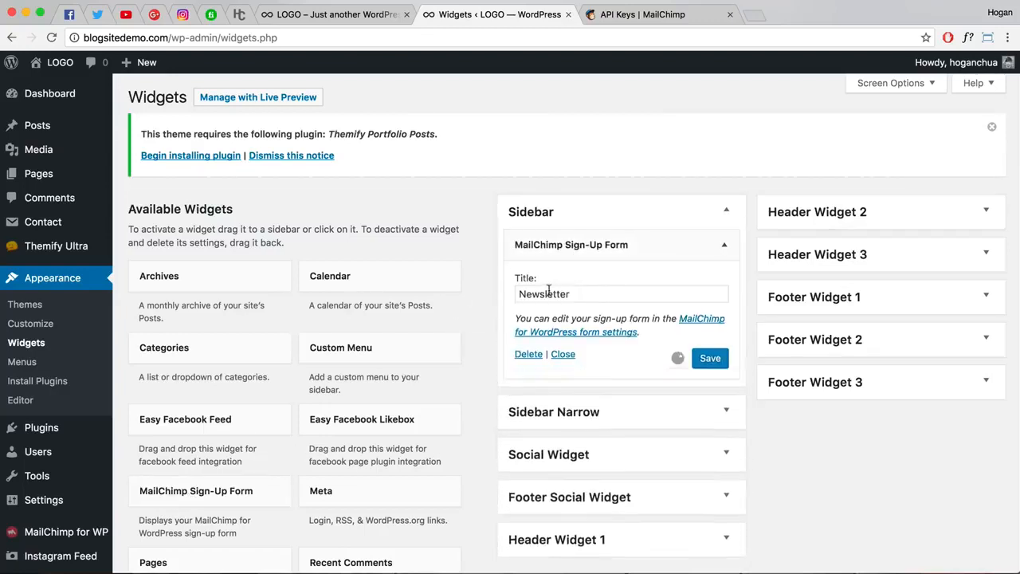
{"action": "left_click", "coordinate": [709, 363]}
{"action": "right_click", "coordinate": [59, 86]}
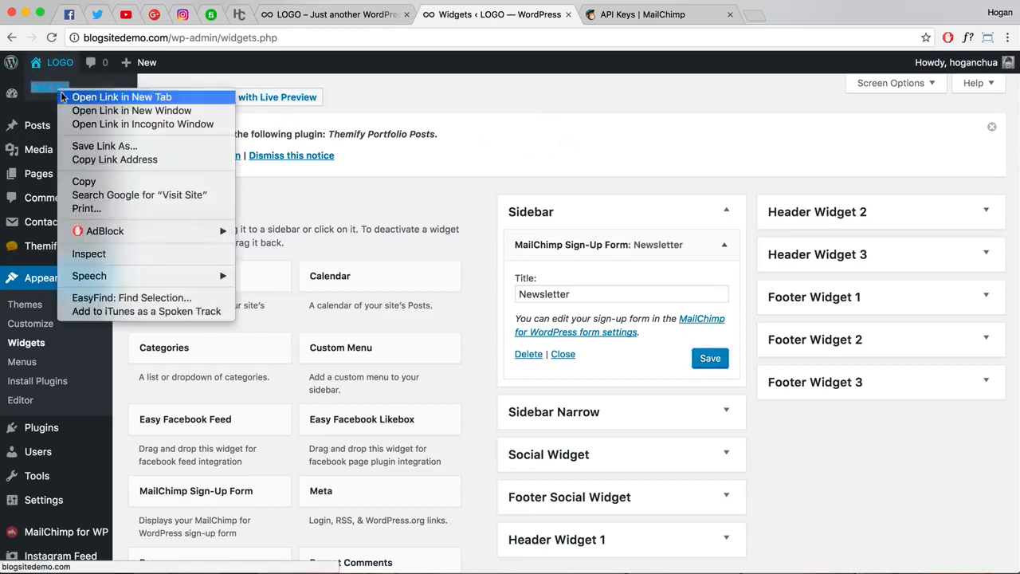
{"action": "left_click", "coordinate": [72, 96]}
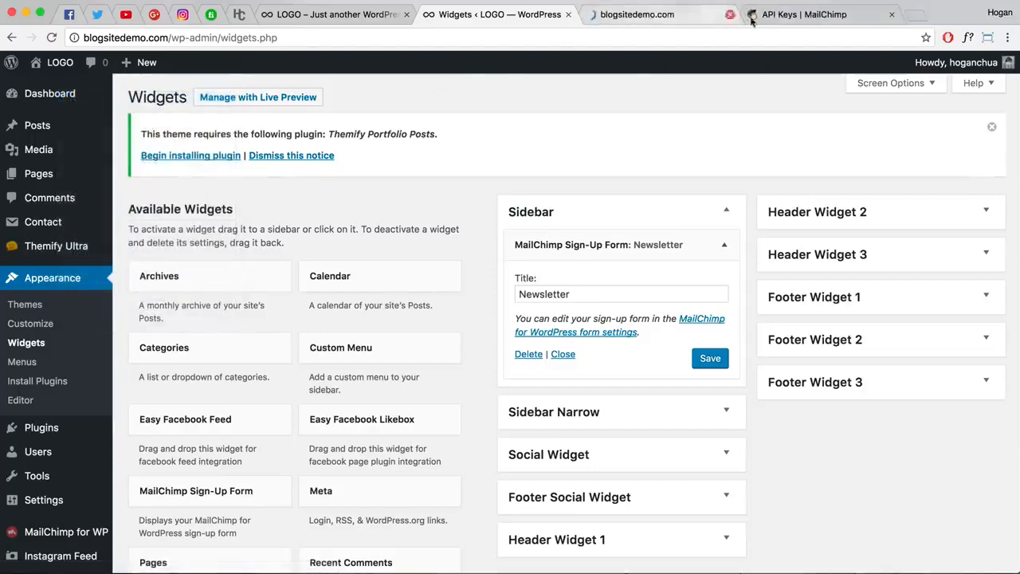
Close the MailChimp tab and check the Newsletter form on the live blog sidebar, then go to Media
{"action": "left_click", "coordinate": [892, 14]}
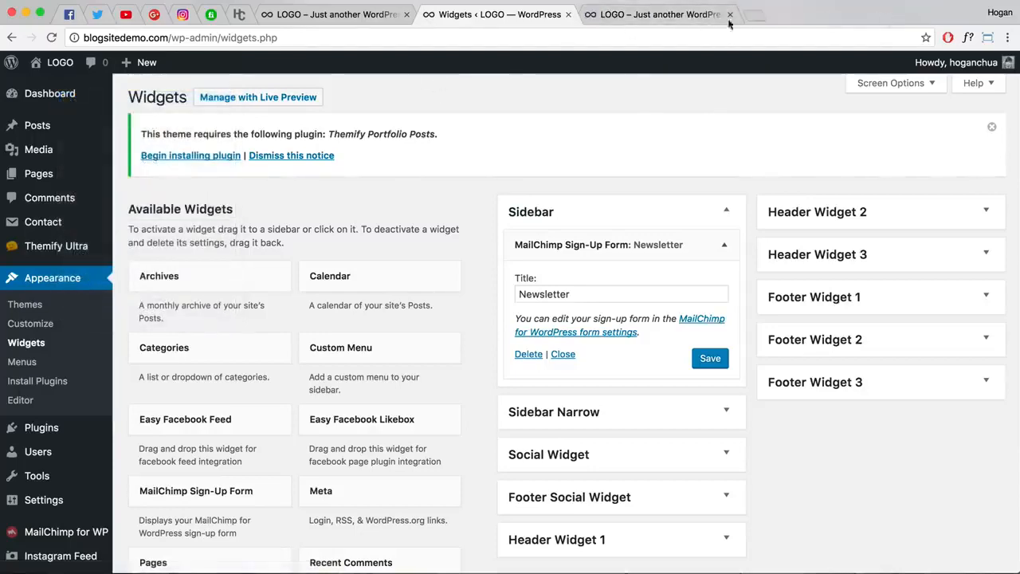
{"action": "left_click", "coordinate": [693, 15]}
{"action": "scroll", "coordinate": [732, 308], "scroll_direction": "down", "scroll_amount": 5}
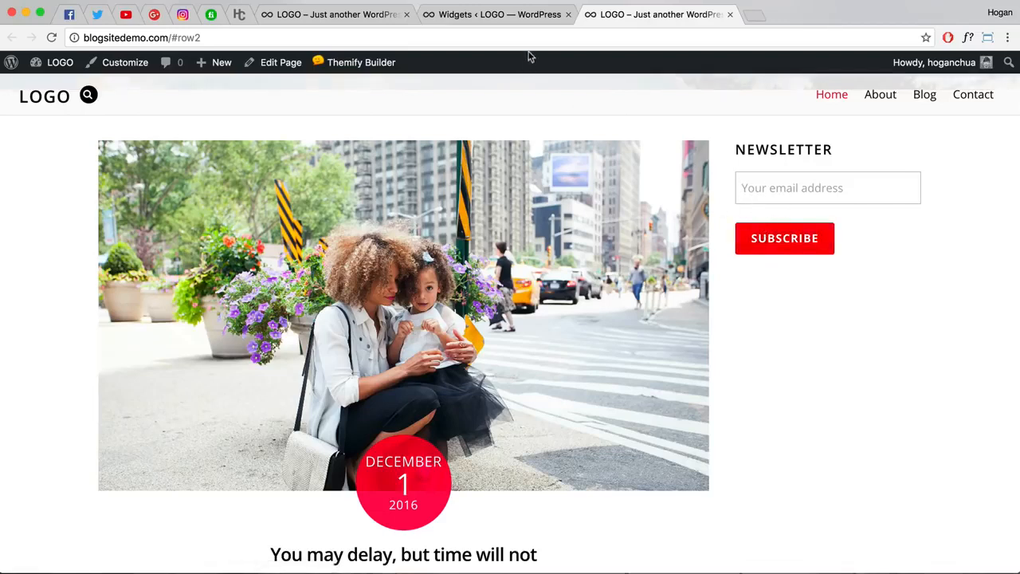
{"action": "left_click", "coordinate": [497, 16]}
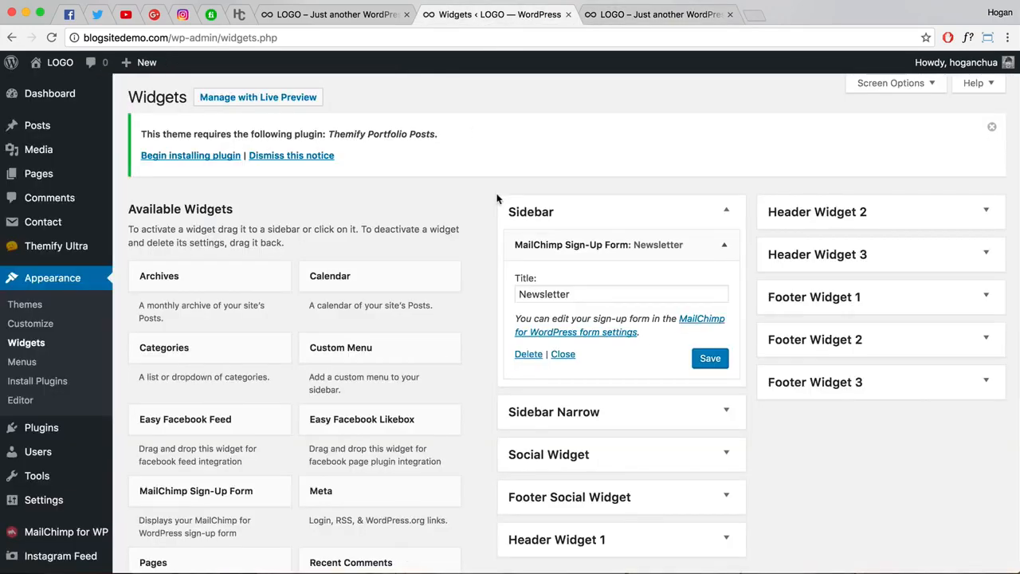
{"action": "left_click", "coordinate": [343, 16]}
{"action": "scroll", "coordinate": [670, 268], "scroll_direction": "down", "scroll_amount": 2}
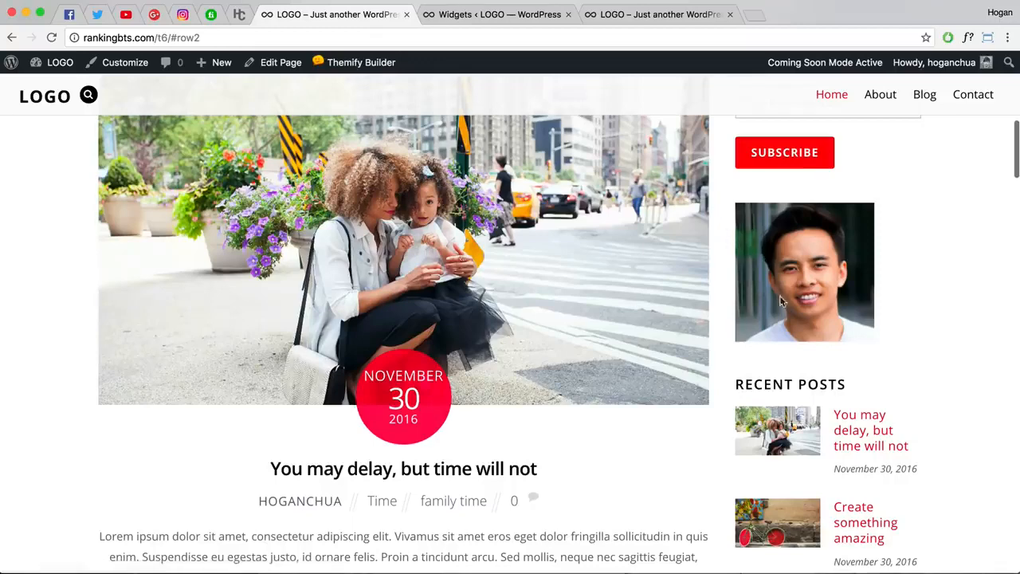
{"action": "left_click", "coordinate": [516, 16]}
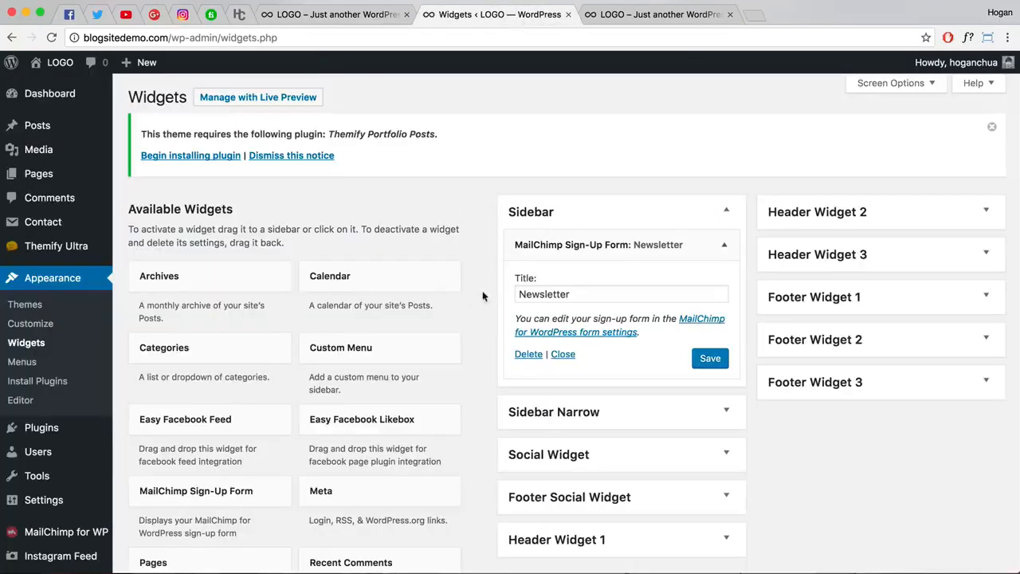
{"action": "mouse_move", "coordinate": [87, 237]}
{"action": "left_click", "coordinate": [32, 151]}
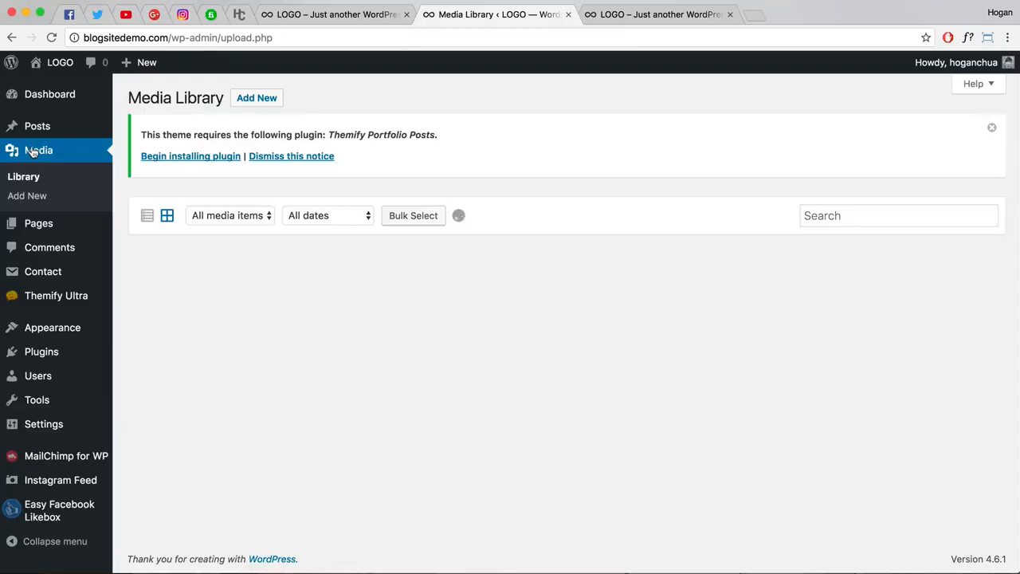
Upload Profile Picture.jpg from Desktop/Images BLOG to the Media Library
{"action": "left_click", "coordinate": [257, 101]}
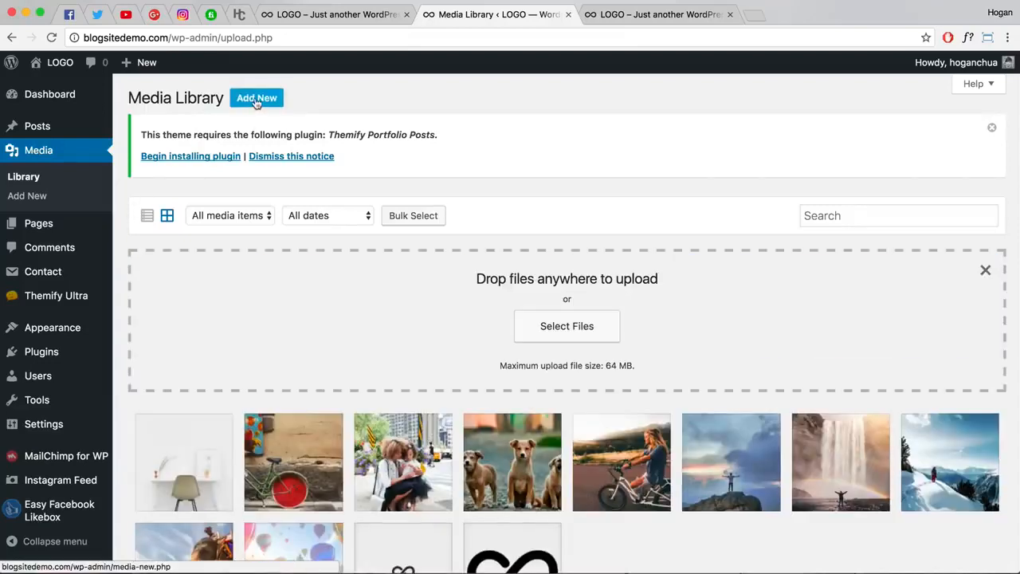
{"action": "left_click", "coordinate": [567, 330]}
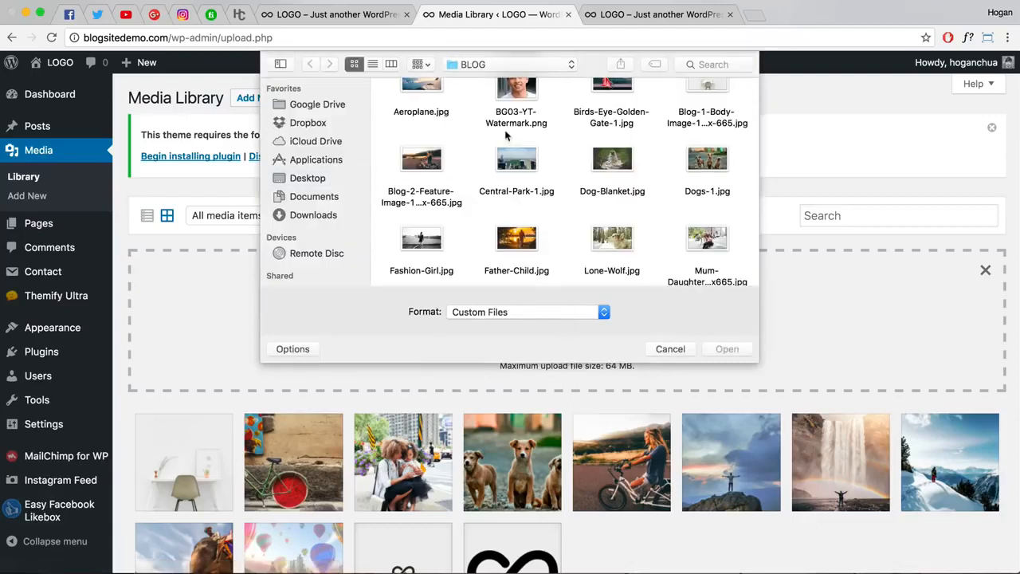
{"action": "left_click", "coordinate": [308, 178]}
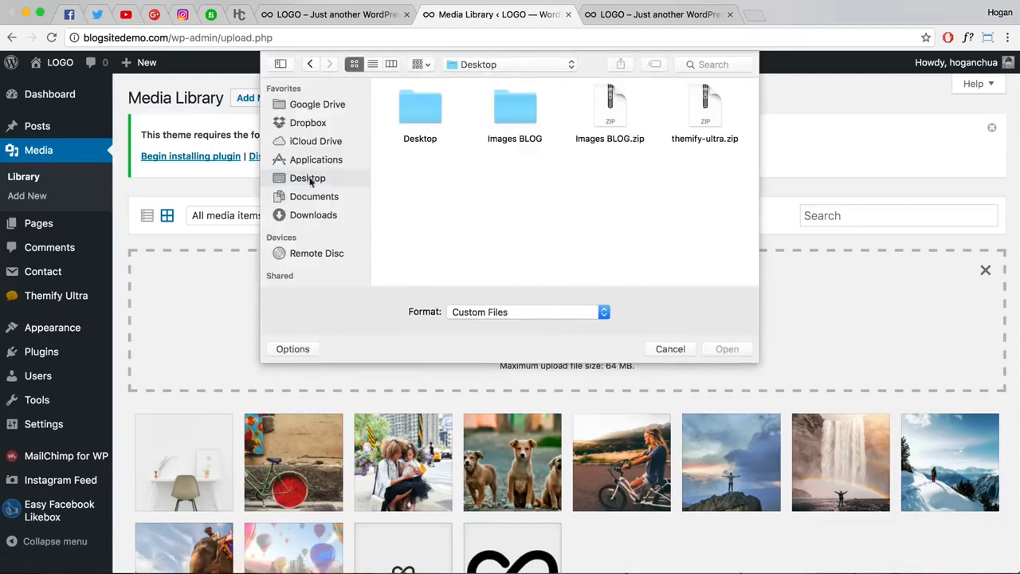
{"action": "double_click", "coordinate": [516, 113]}
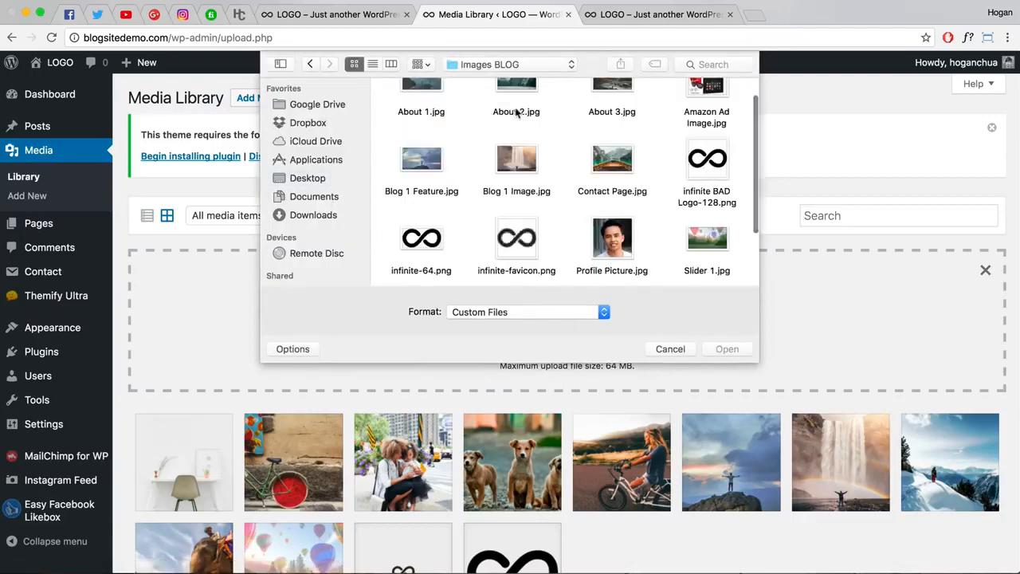
{"action": "left_click", "coordinate": [616, 243]}
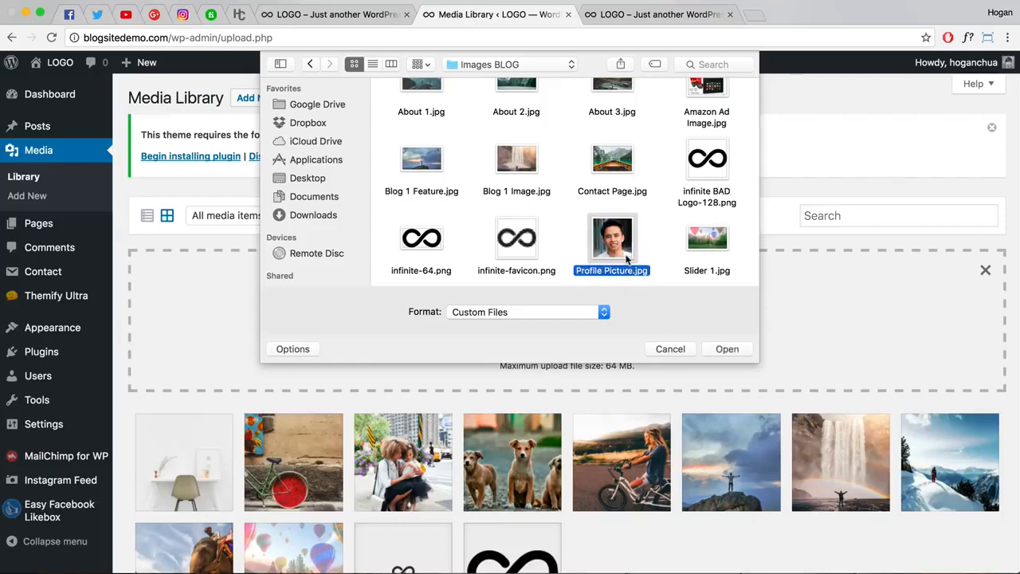
{"action": "left_click", "coordinate": [725, 351]}
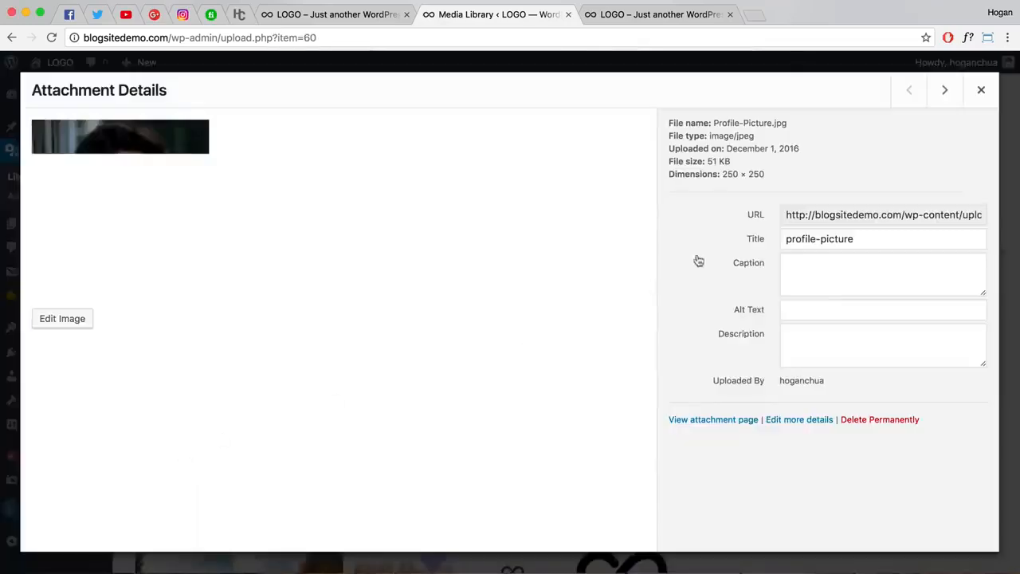
Review the image's 250 × 250, 51 KB details, copy its file URL, and close the details
{"action": "left_click_drag", "start_coordinate": [765, 174], "coordinate": [725, 173]}
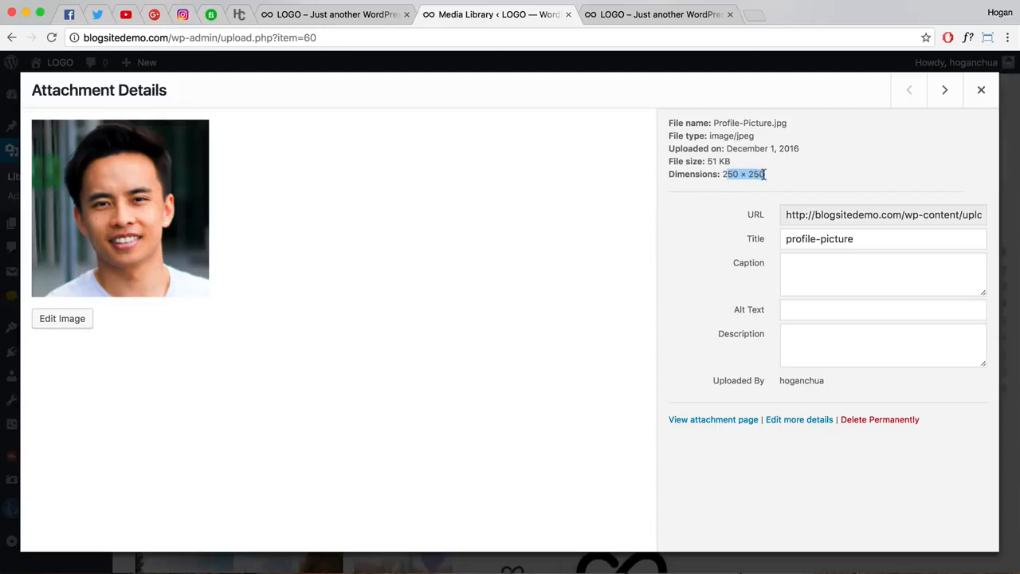
{"action": "left_click_drag", "start_coordinate": [730, 162], "coordinate": [709, 161]}
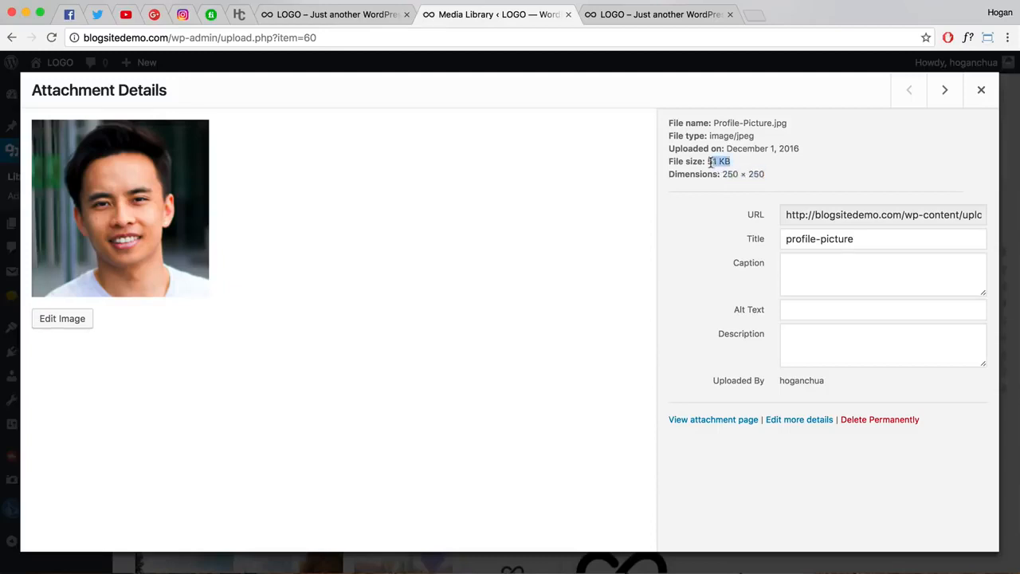
{"action": "left_click", "coordinate": [851, 215]}
{"action": "double_click", "coordinate": [851, 215]}
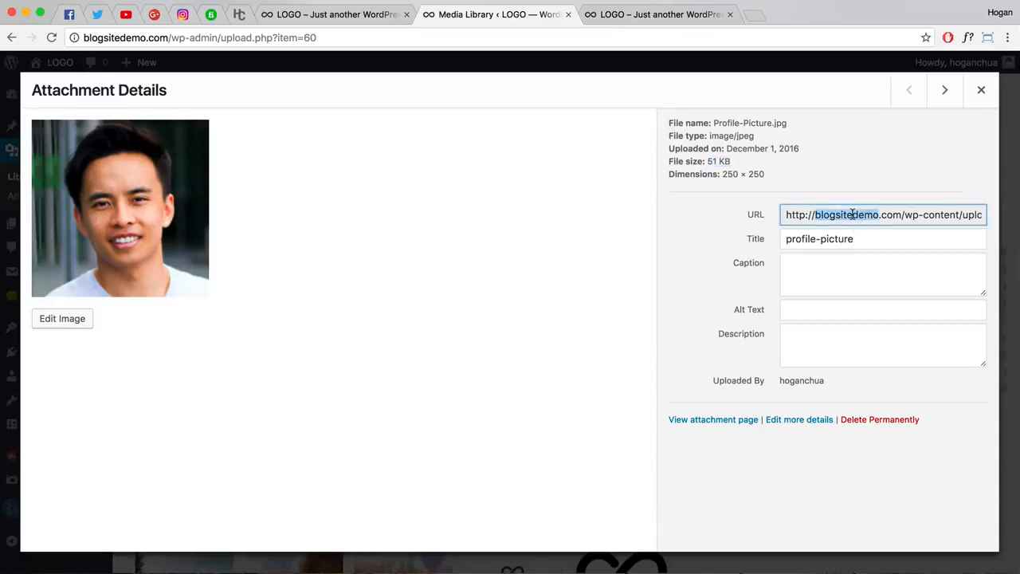
{"action": "left_click", "coordinate": [851, 214]}
{"action": "double_click", "coordinate": [852, 215]}
{"action": "triple_click", "coordinate": [852, 215]}
{"action": "right_click", "coordinate": [852, 215]}
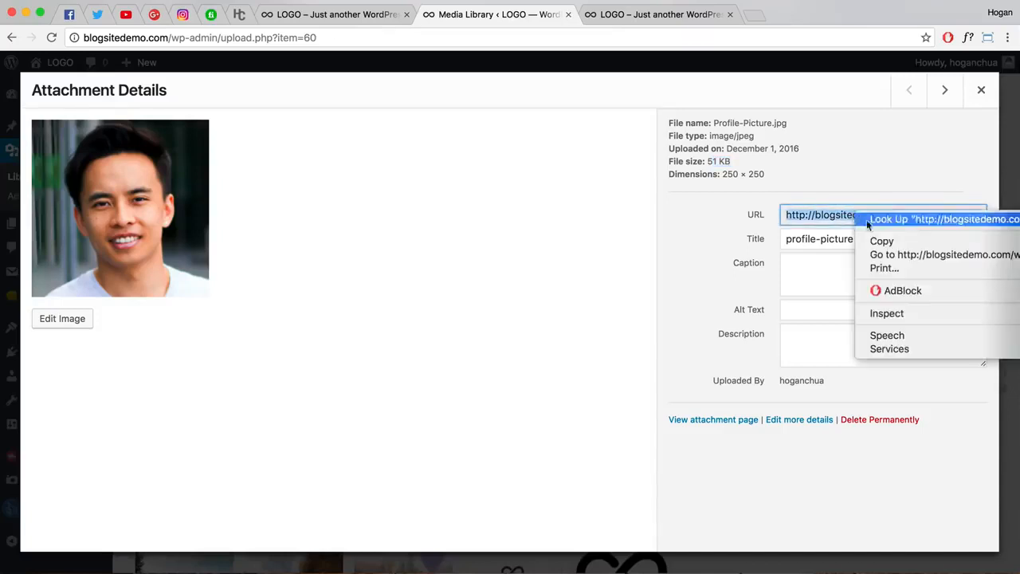
{"action": "left_click", "coordinate": [876, 239]}
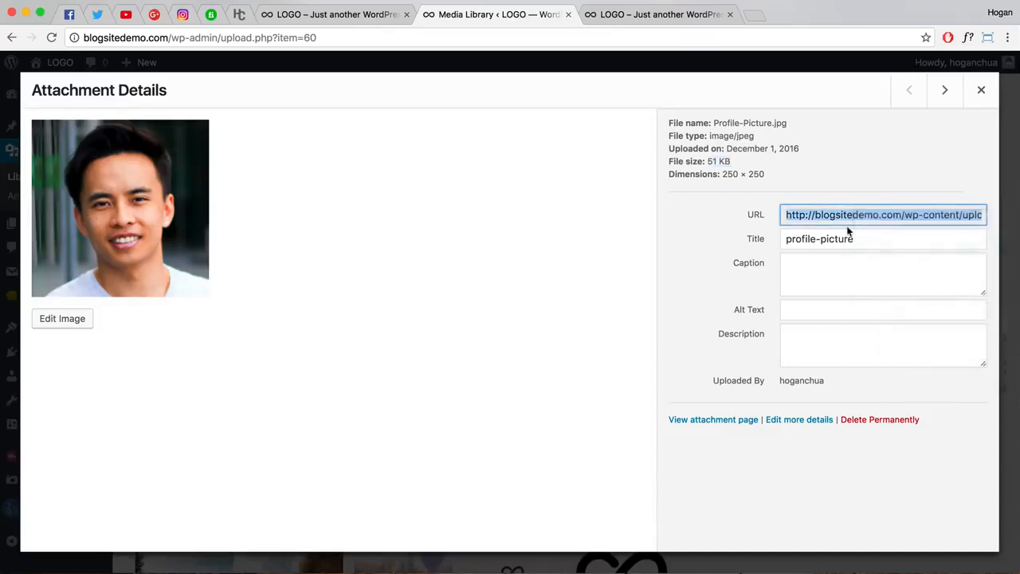
{"action": "left_click", "coordinate": [982, 90]}
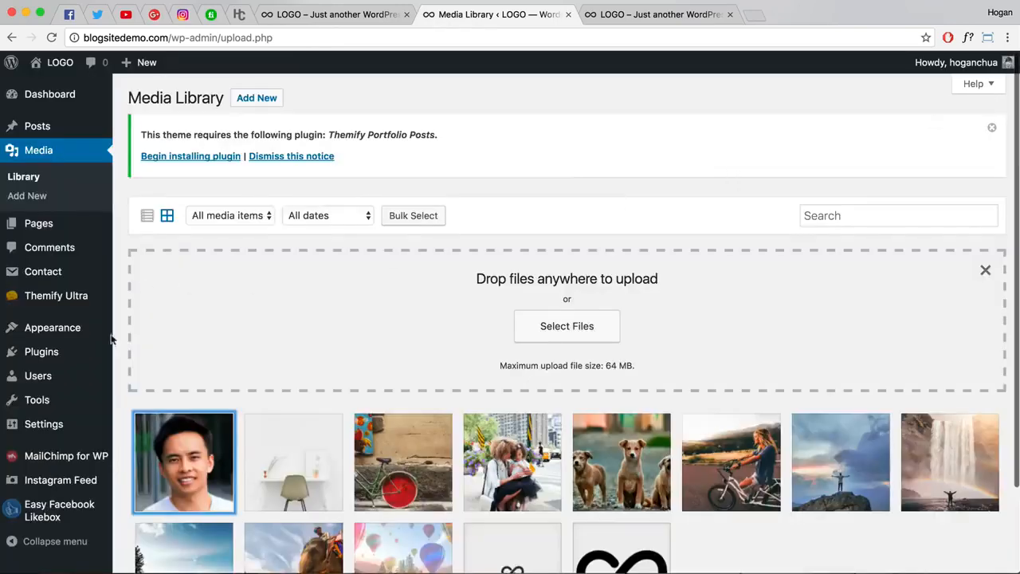
On the Widgets page, drag a Text widget into the Sidebar and start its content
{"action": "mouse_move", "coordinate": [80, 340]}
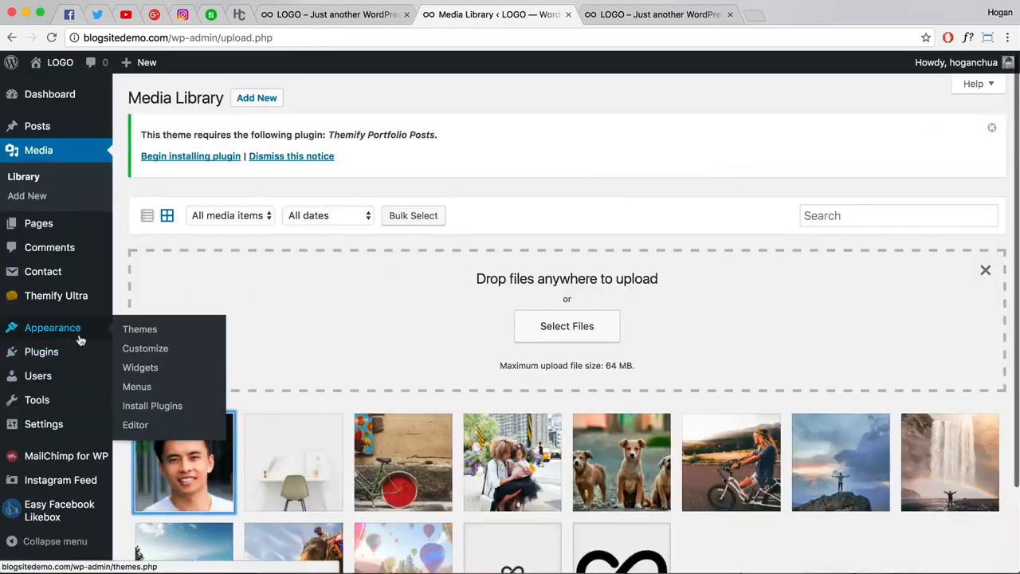
{"action": "left_click", "coordinate": [140, 373]}
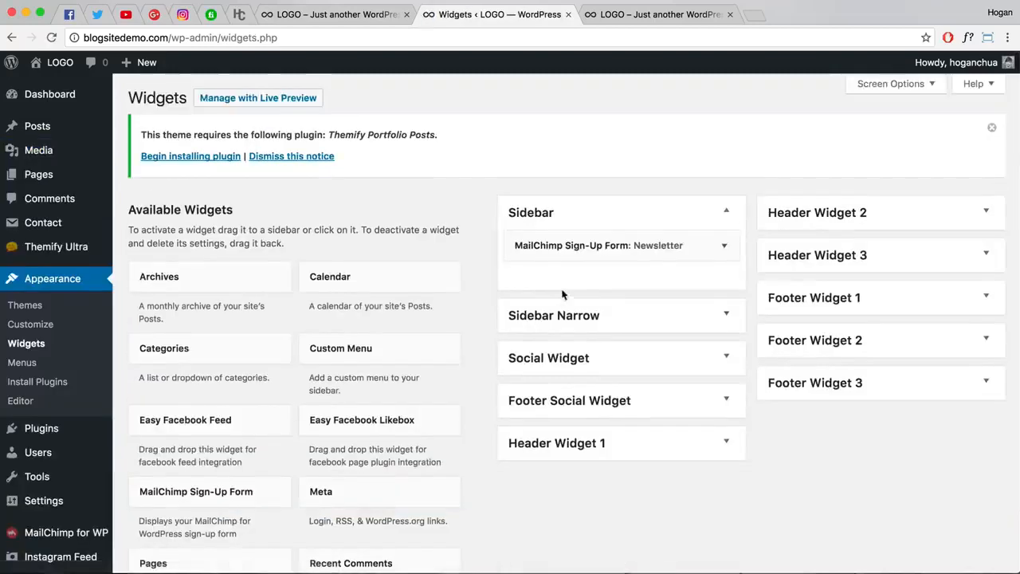
{"action": "scroll", "coordinate": [562, 294], "scroll_direction": "down", "scroll_amount": 5}
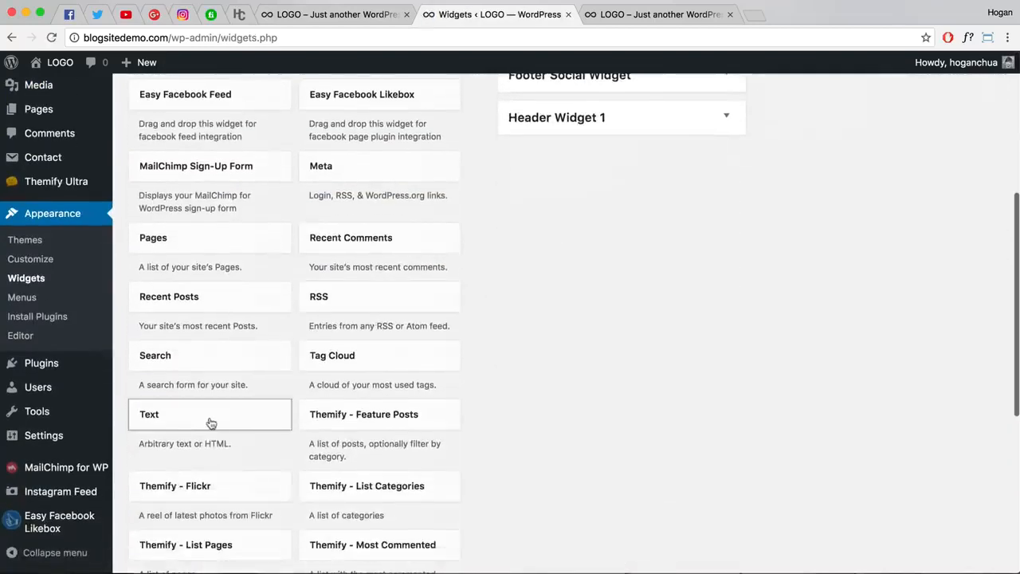
{"action": "left_click_drag", "start_coordinate": [157, 424], "coordinate": [542, 280]}
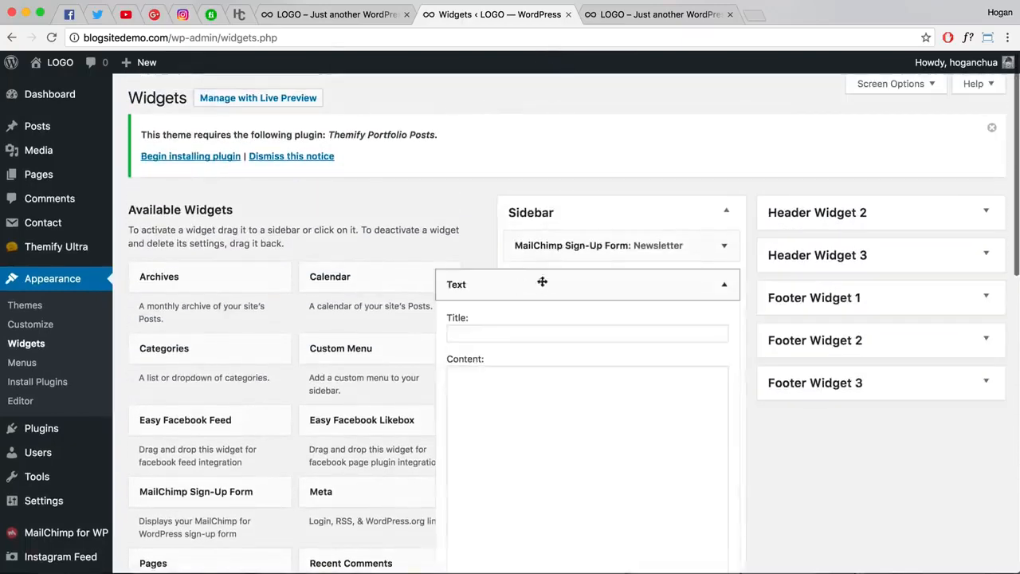
{"action": "left_click", "coordinate": [471, 398]}
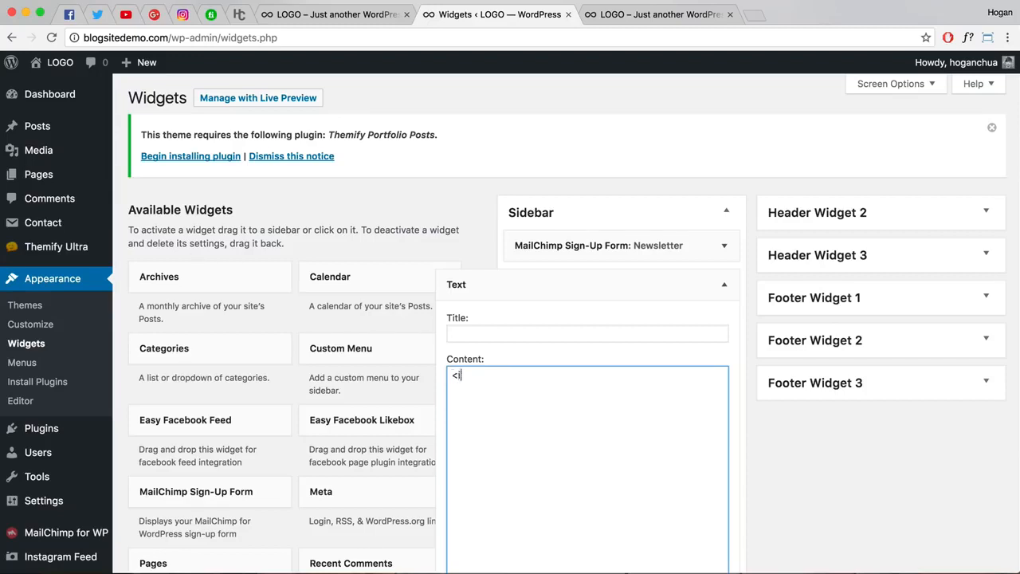
Write an img tag for Profile-Picture.jpg with the author's name as alt text and 75% height and width
{"action": "type", "text": "mg src=\""}
{"action": "key", "text": "super+v"}
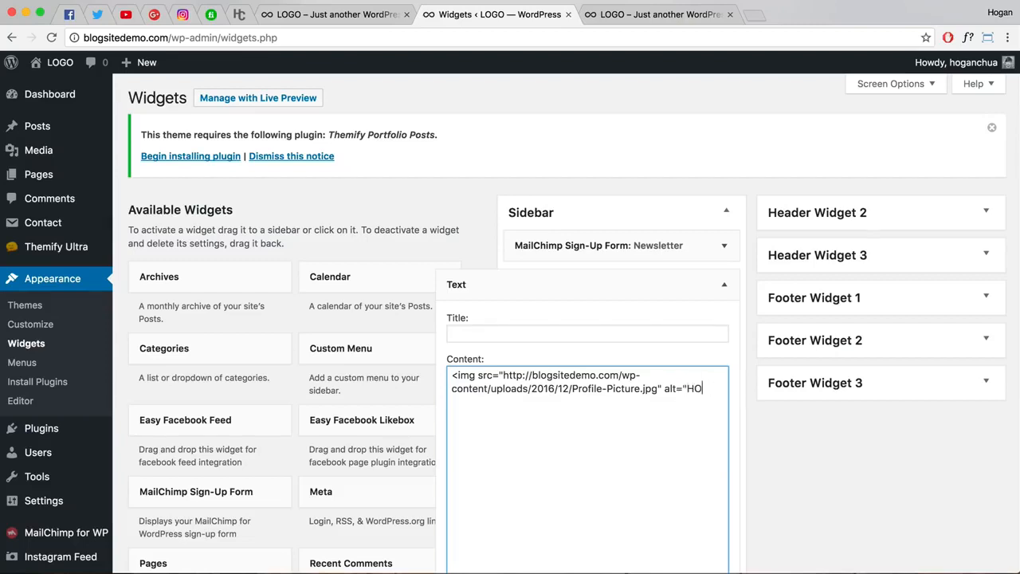
{"action": "type", "text": "gan Chua"}
{"action": "mouse_move", "coordinate": [476, 404]}
{"action": "left_mouse_down"}
{"action": "mouse_move", "coordinate": [451, 404]}
{"action": "mouse_move", "coordinate": [465, 404]}
{"action": "left_mouse_up"}
{"action": "left_click", "coordinate": [488, 403]}
{"action": "left_click_drag", "start_coordinate": [656, 388], "coordinate": [502, 374]}
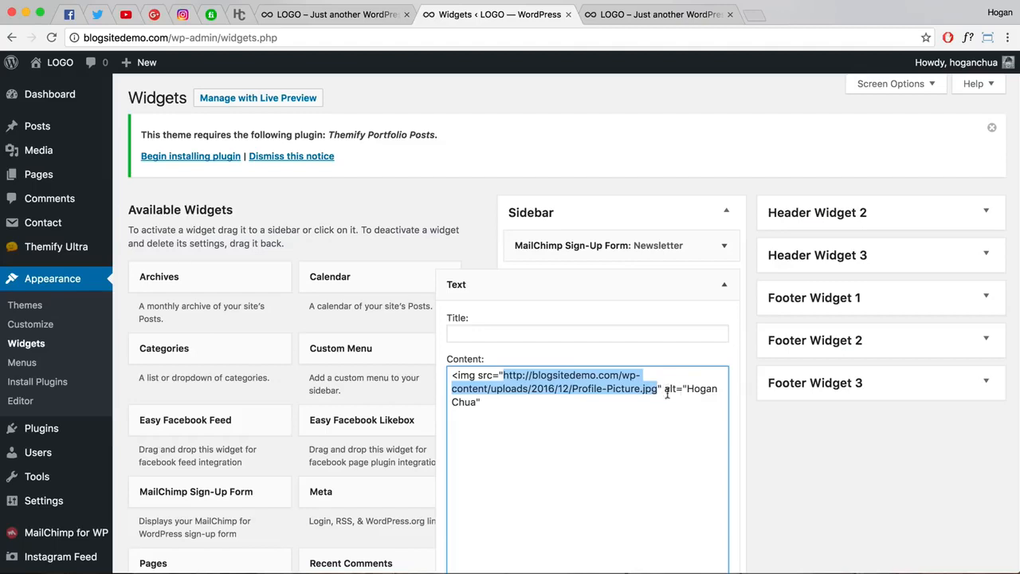
{"action": "left_click", "coordinate": [498, 409]}
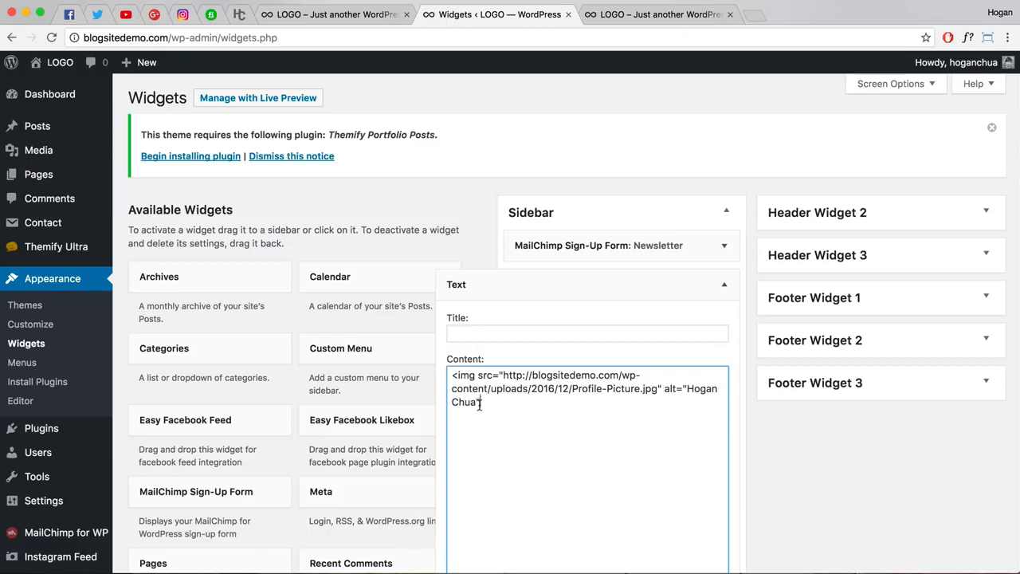
{"action": "type", "text": "height=\"75%\" width=\"75%\">"}
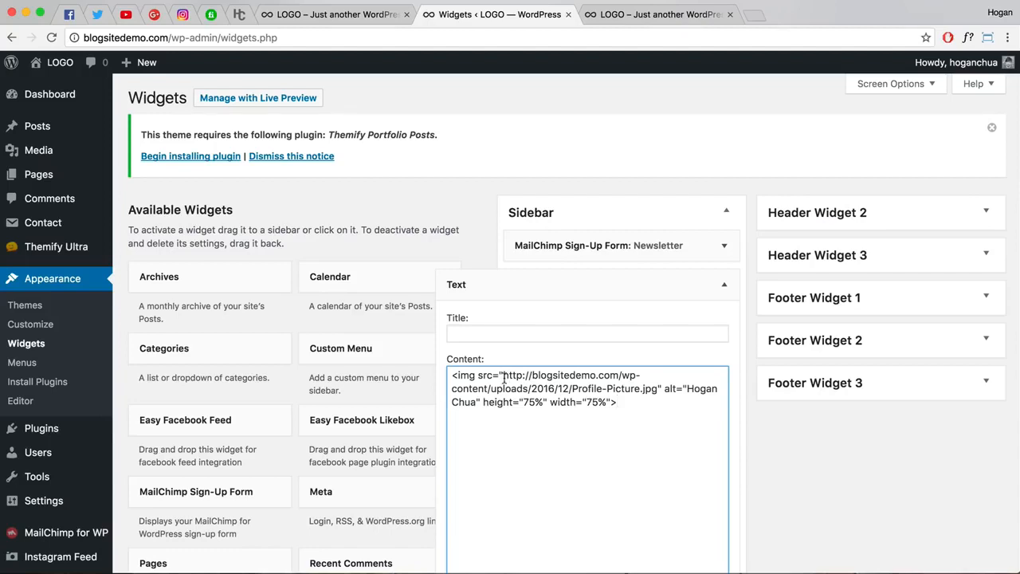
{"action": "left_click_drag", "start_coordinate": [503, 376], "coordinate": [657, 388]}
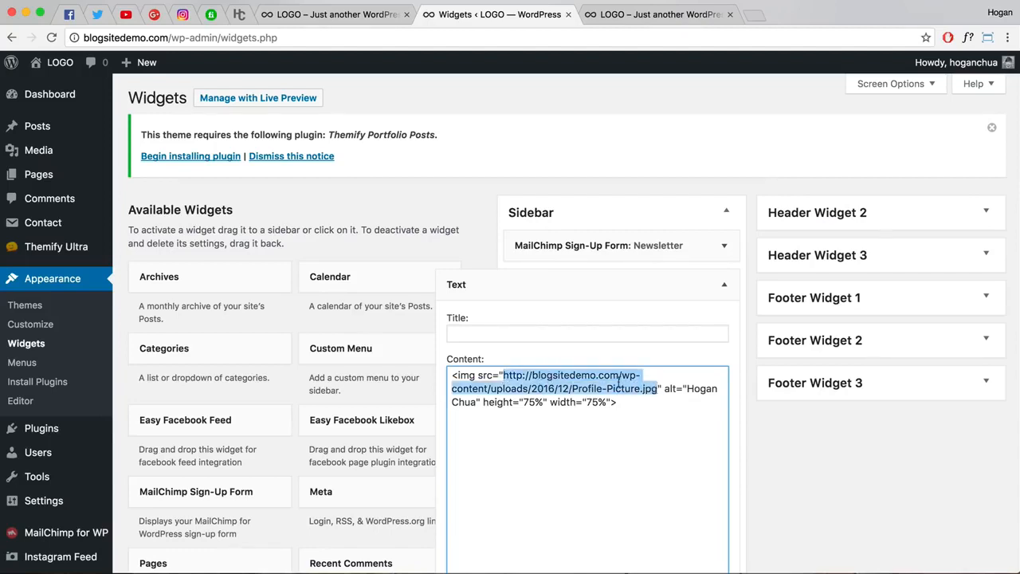
{"action": "left_click_drag", "start_coordinate": [688, 390], "coordinate": [479, 402]}
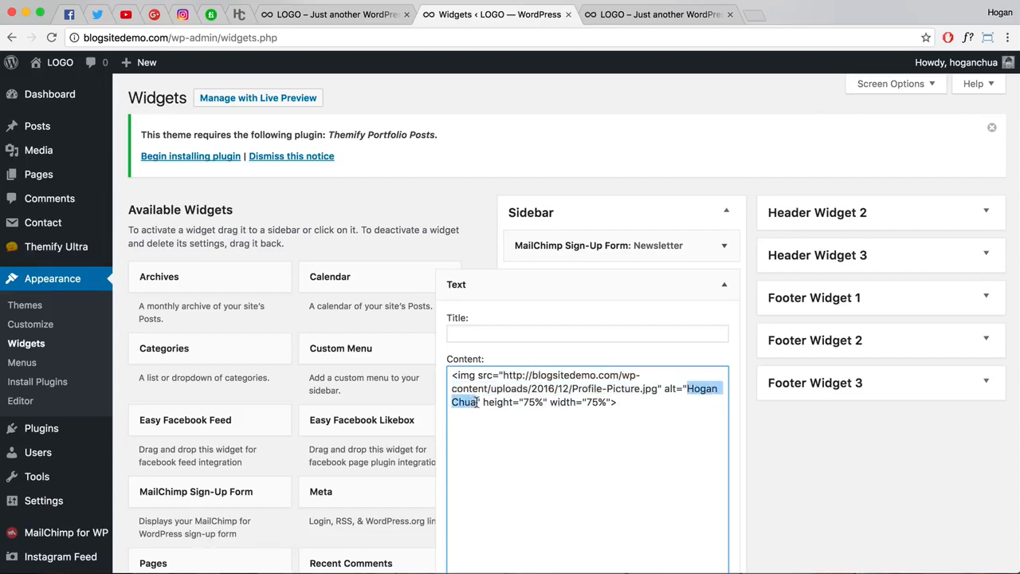
{"action": "left_click", "coordinate": [478, 402]}
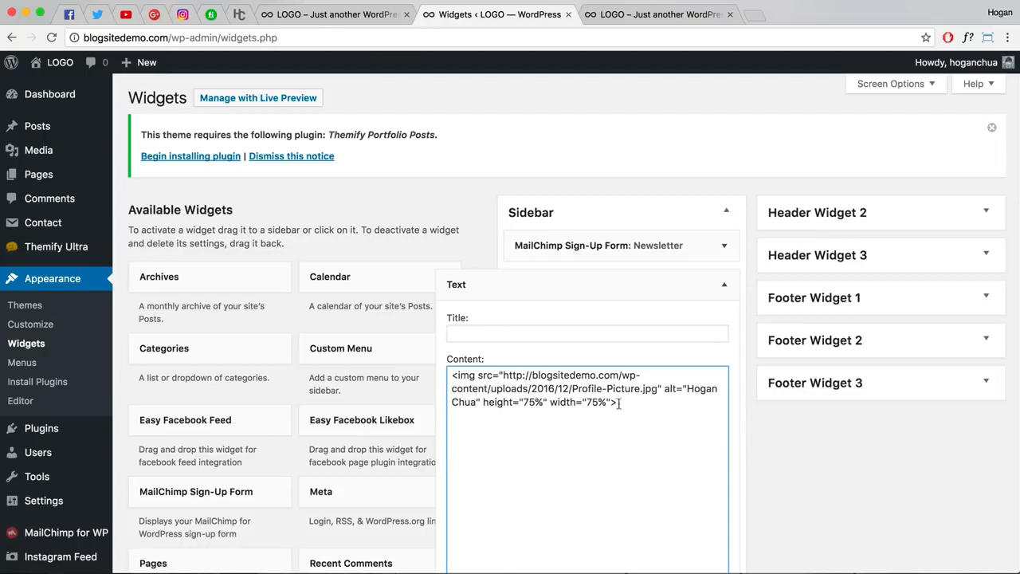
{"action": "scroll", "coordinate": [601, 419], "scroll_direction": "down", "scroll_amount": 2}
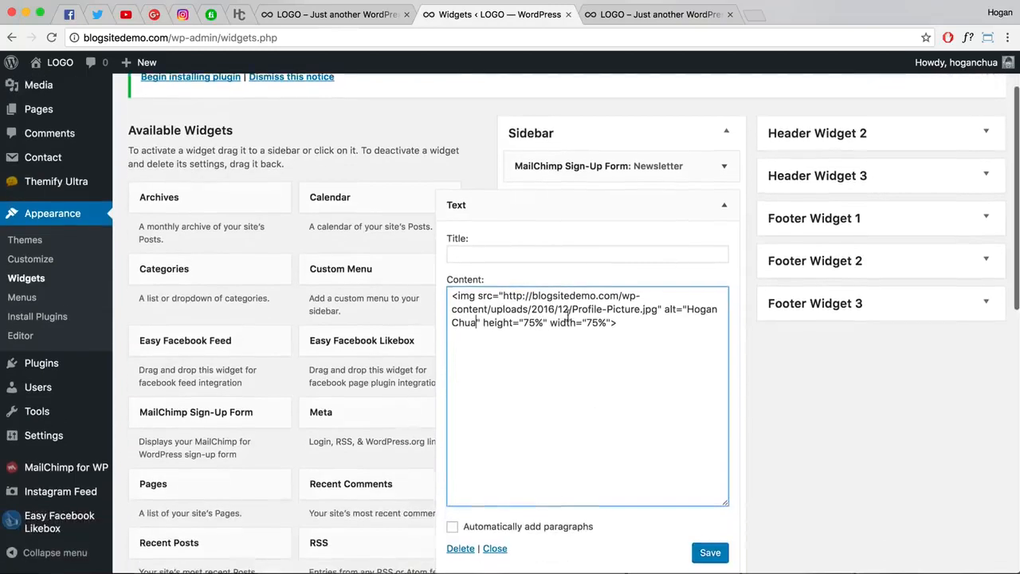
Save the Text widget, reload the live blog to see the profile photo, and compare with the demo
{"action": "left_click", "coordinate": [711, 556]}
{"action": "left_click", "coordinate": [651, 14]}
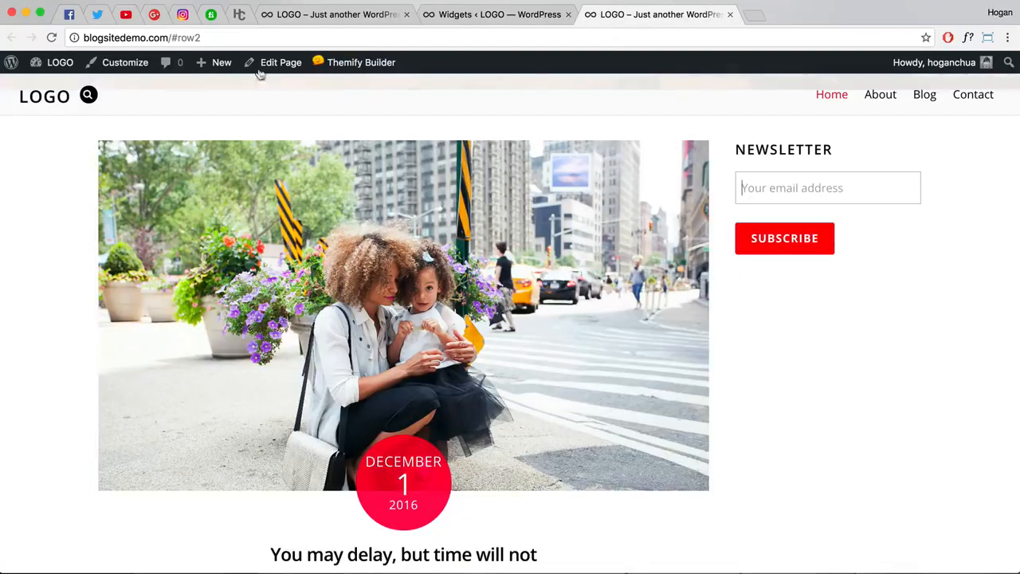
{"action": "key", "text": "super+r"}
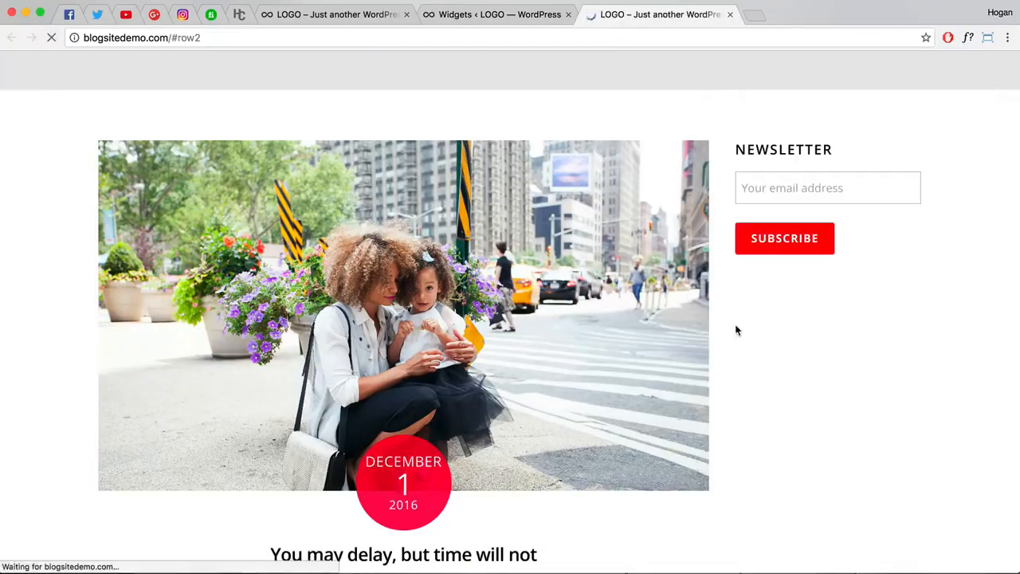
{"action": "scroll", "coordinate": [797, 295], "scroll_direction": "down", "scroll_amount": 3}
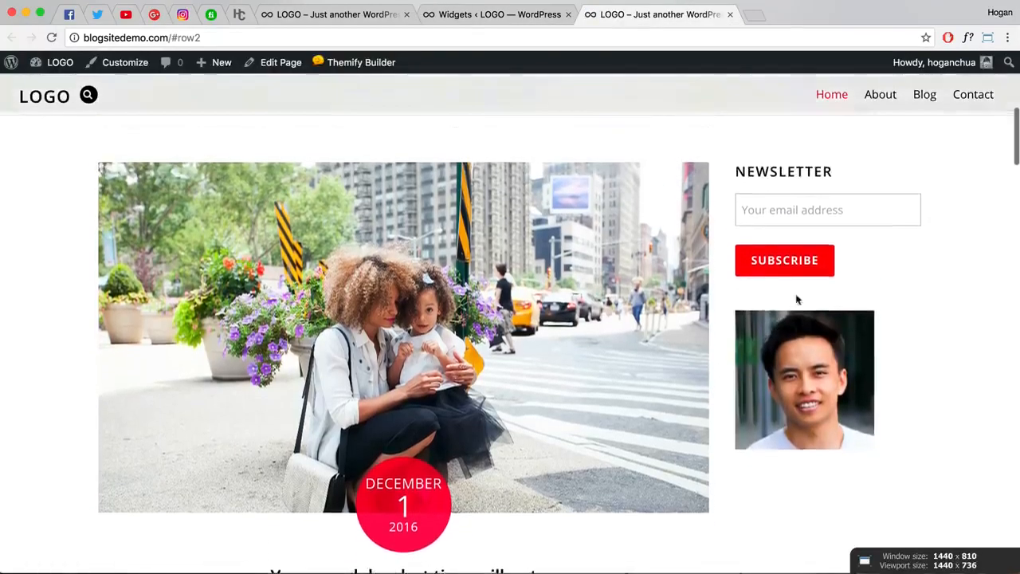
{"action": "left_click", "coordinate": [334, 15]}
{"action": "scroll", "coordinate": [740, 251], "scroll_direction": "down", "scroll_amount": 4}
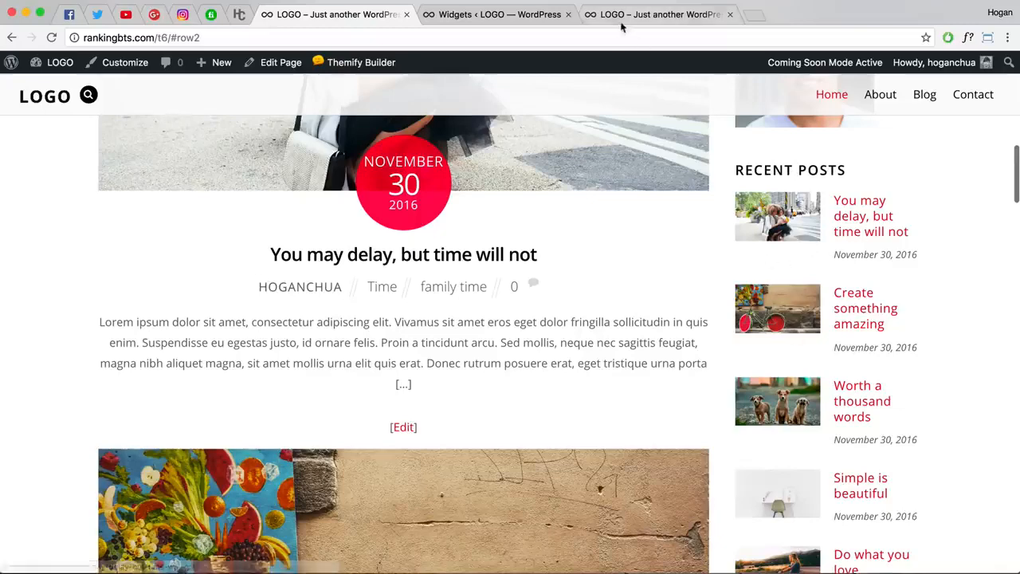
Back on the Widgets page, collapse the profile-picture Text widget
{"action": "left_click", "coordinate": [512, 18]}
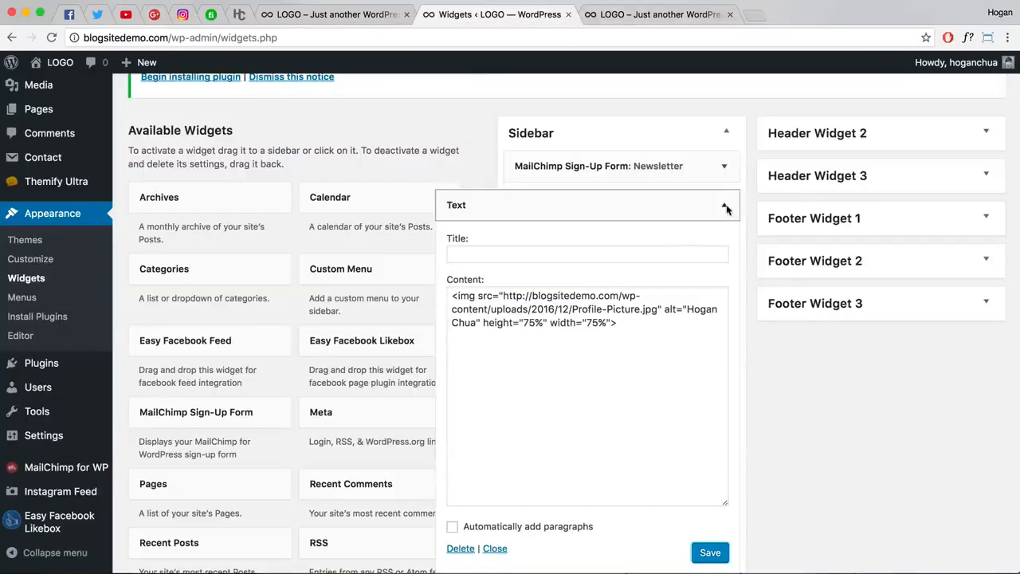
{"action": "left_click", "coordinate": [724, 205]}
{"action": "scroll", "coordinate": [319, 414], "scroll_direction": "down", "scroll_amount": 3}
{"action": "scroll", "coordinate": [323, 414], "scroll_direction": "down", "scroll_amount": 5}
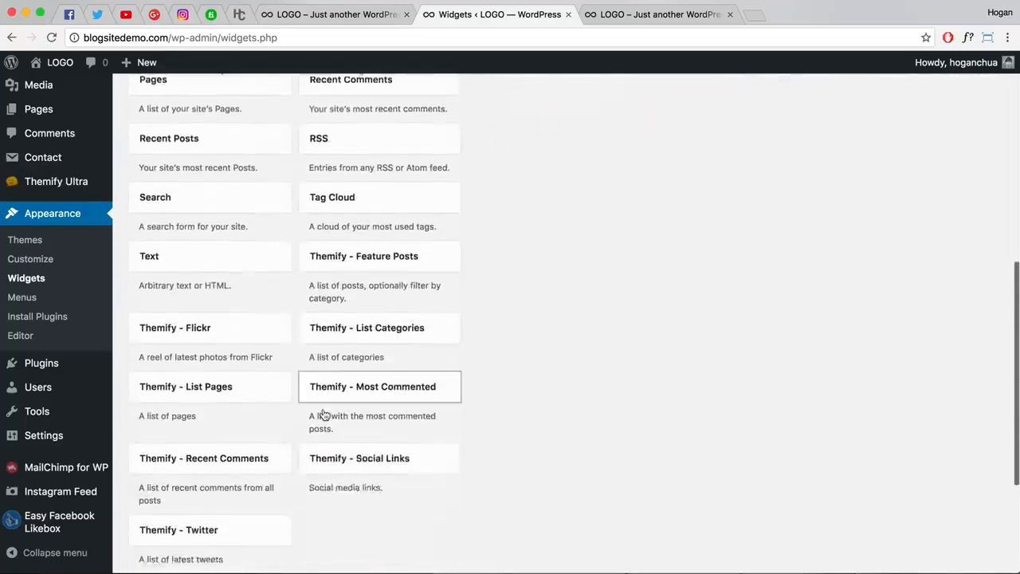
{"action": "scroll", "coordinate": [377, 221], "scroll_direction": "up", "scroll_amount": 2}
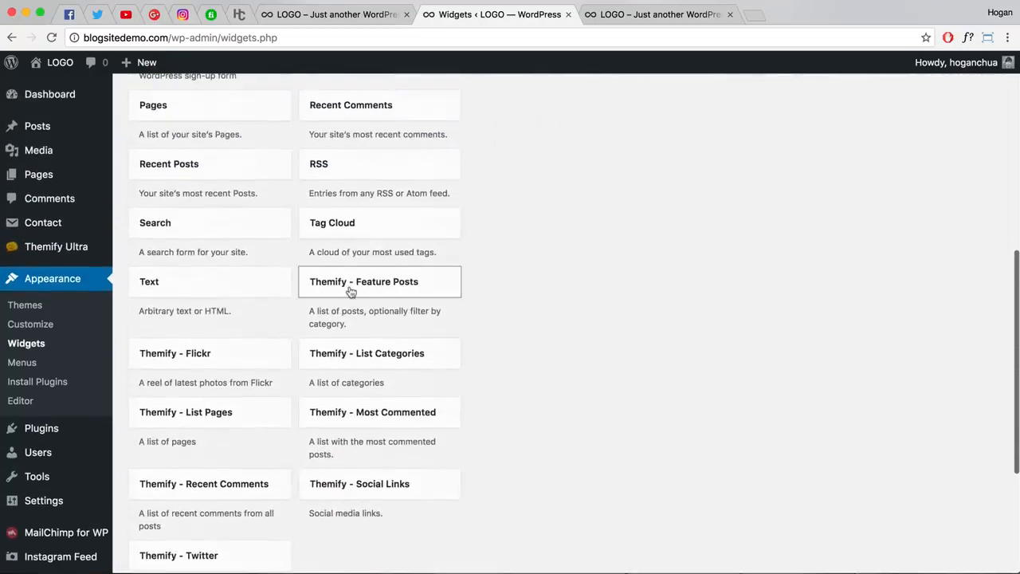
Add a Themify - Feature Posts widget titled Most Popular Posts, showing post dates and thumbnails
{"action": "left_click_drag", "start_coordinate": [352, 293], "coordinate": [608, 326]}
{"action": "scroll", "coordinate": [478, 315], "scroll_direction": "down", "scroll_amount": 2}
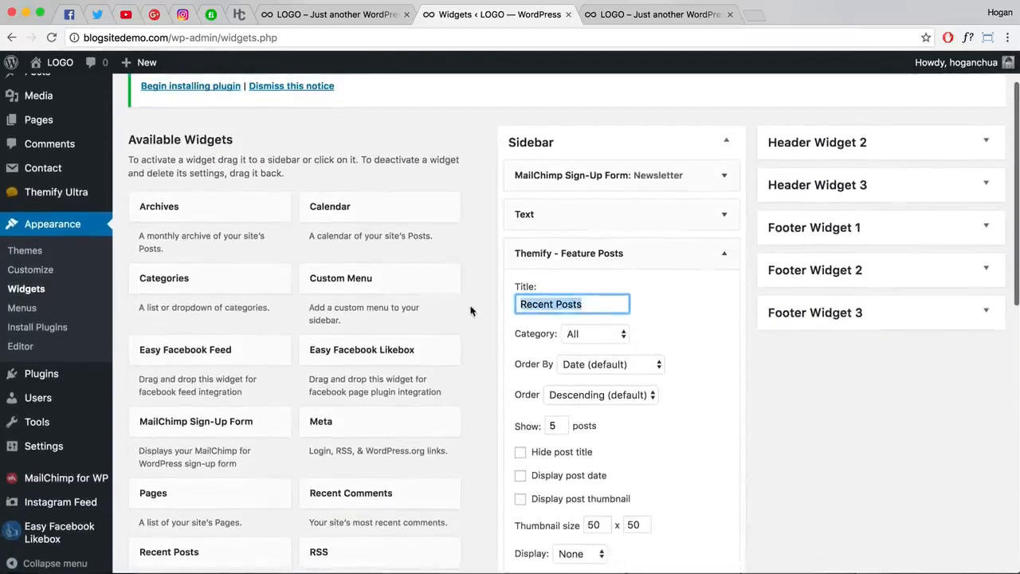
{"action": "type", "text": "Most P"}
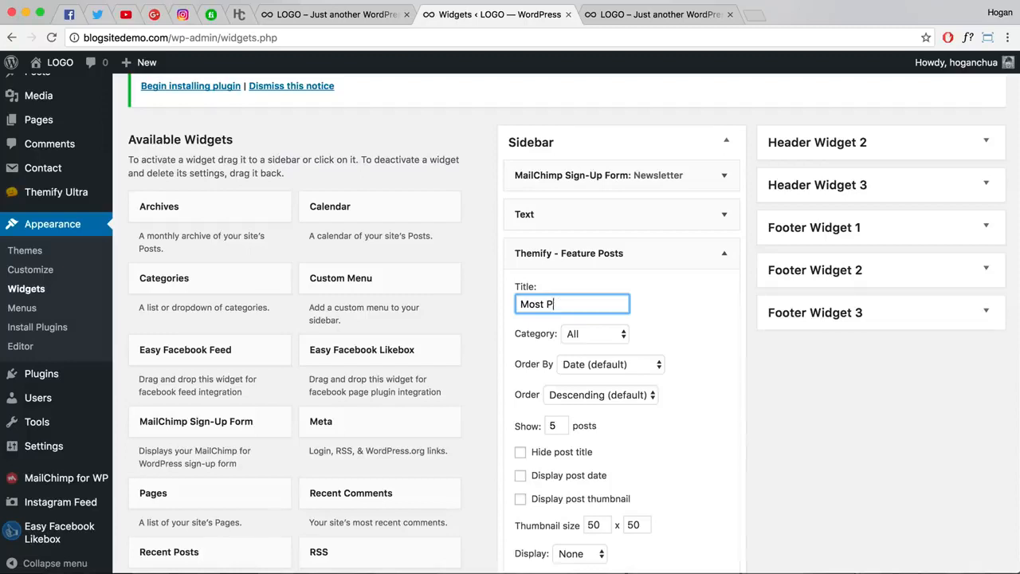
{"action": "type", "text": "uopular Posts"}
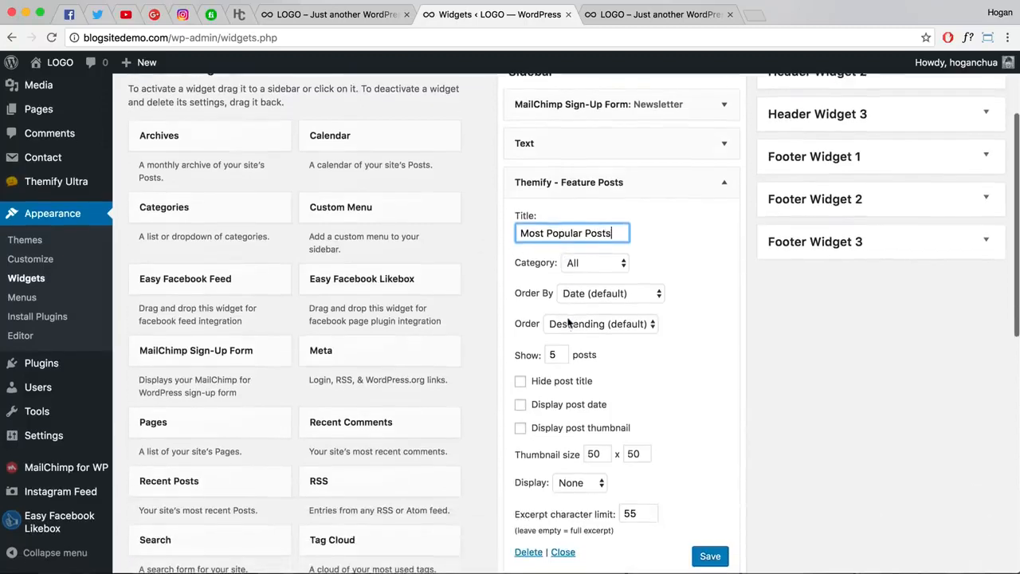
{"action": "scroll", "coordinate": [567, 322], "scroll_direction": "down", "scroll_amount": 2}
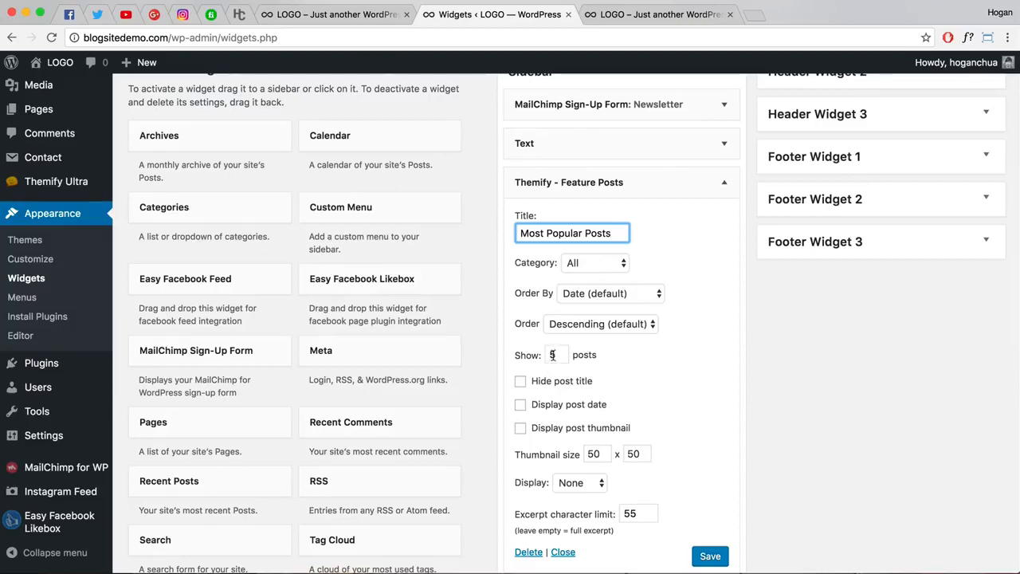
{"action": "left_click", "coordinate": [521, 405]}
{"action": "left_click", "coordinate": [521, 430]}
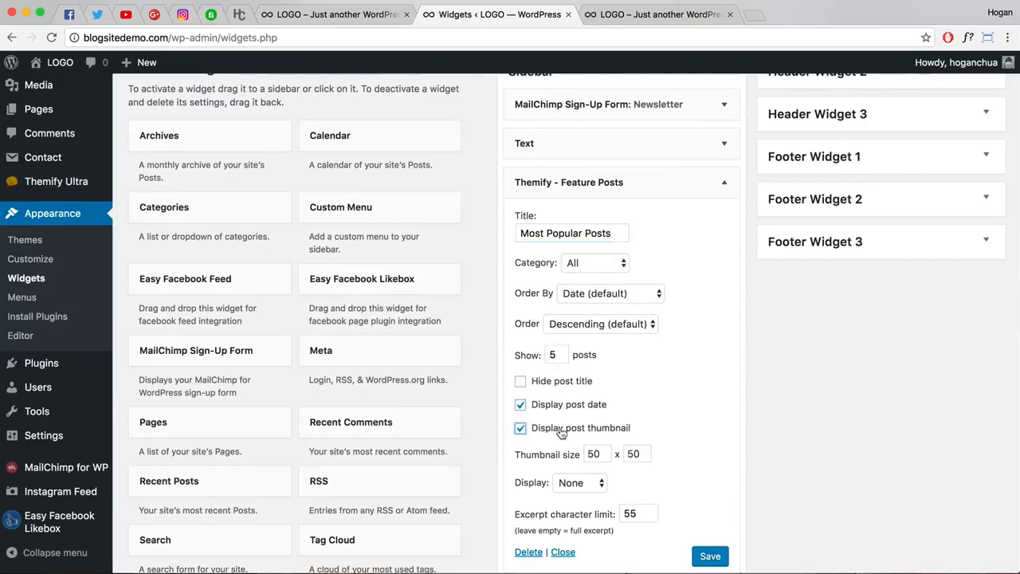
Set the thumbnail size to 120 × 68, save the widget, and reload the live blog
{"action": "double_click", "coordinate": [587, 453]}
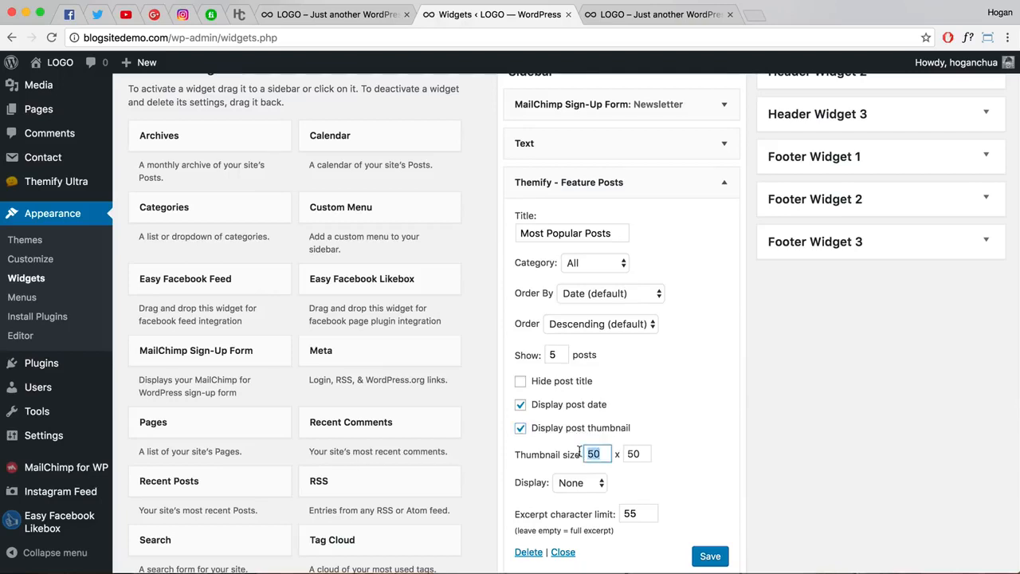
{"action": "type", "text": "12"}
{"action": "key", "text": "Tab"}
{"action": "type", "text": "6"}
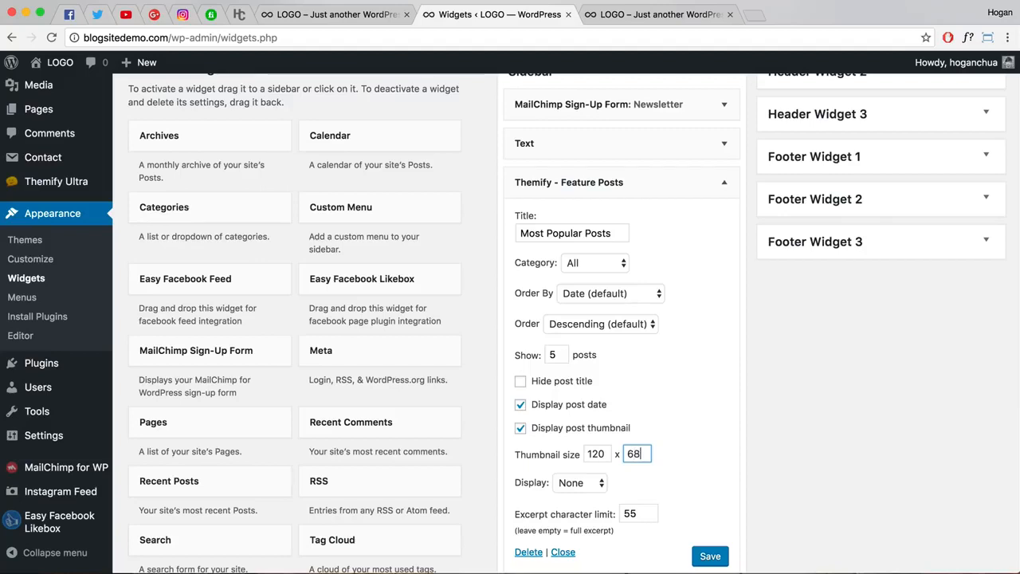
{"action": "left_click", "coordinate": [683, 455]}
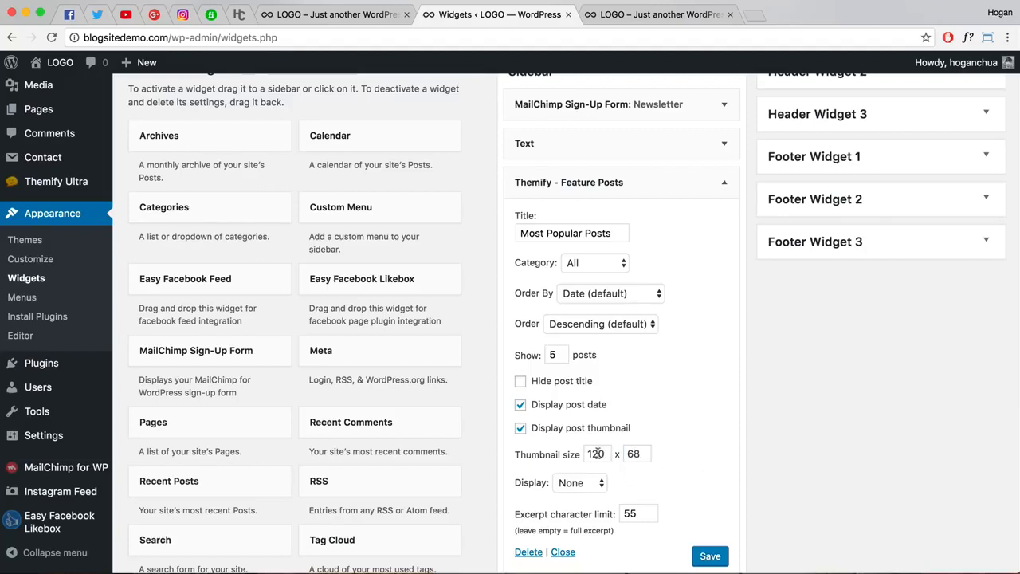
{"action": "left_click", "coordinate": [710, 557]}
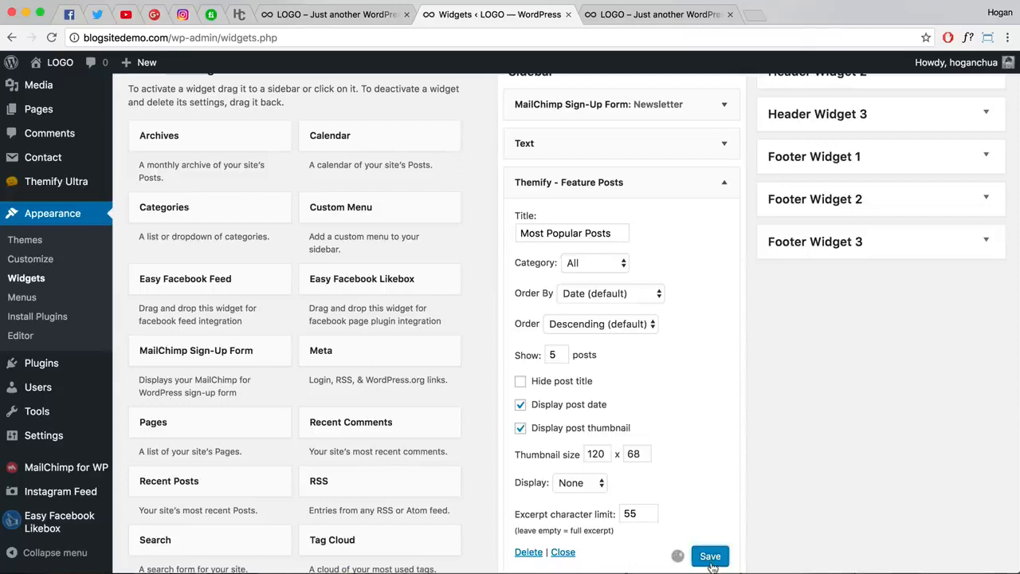
{"action": "left_click", "coordinate": [619, 18]}
{"action": "left_click", "coordinate": [52, 37]}
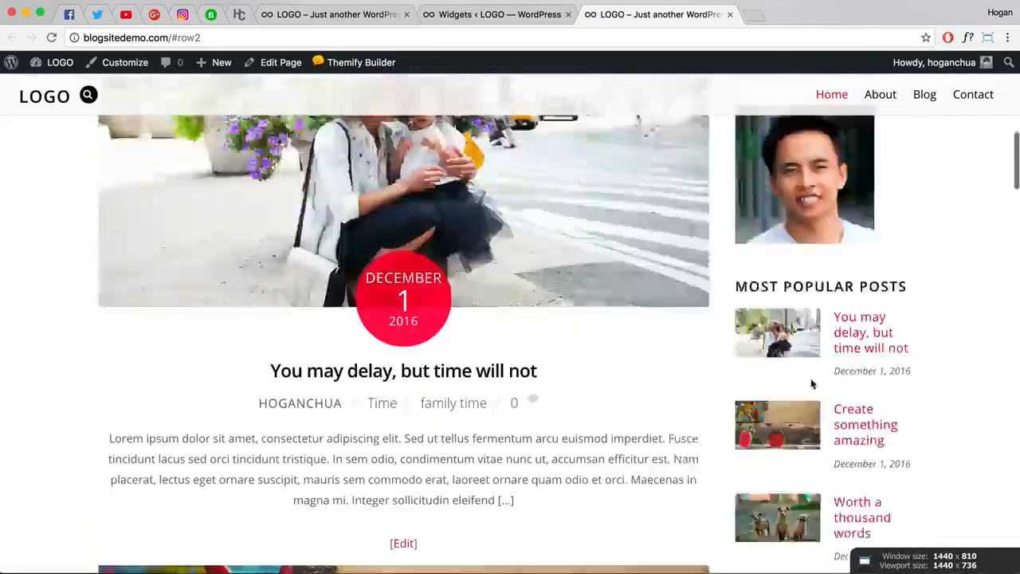
Compare the new blog with the reference demo's Latest Tweets section, then return to the Widgets page
{"action": "scroll", "coordinate": [811, 385], "scroll_direction": "down", "scroll_amount": 3}
{"action": "scroll", "coordinate": [768, 280], "scroll_direction": "up", "scroll_amount": 2}
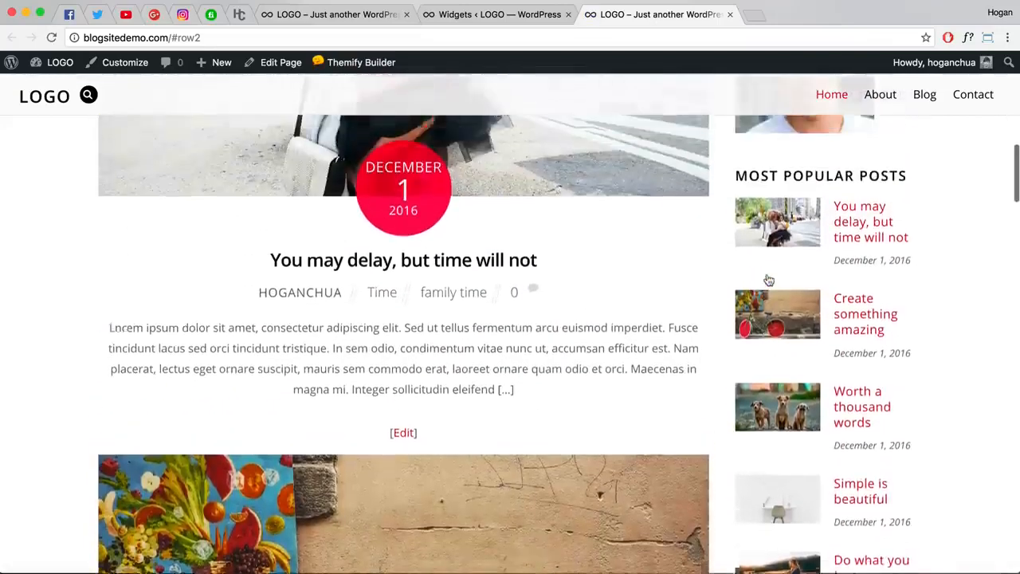
{"action": "left_click", "coordinate": [494, 14]}
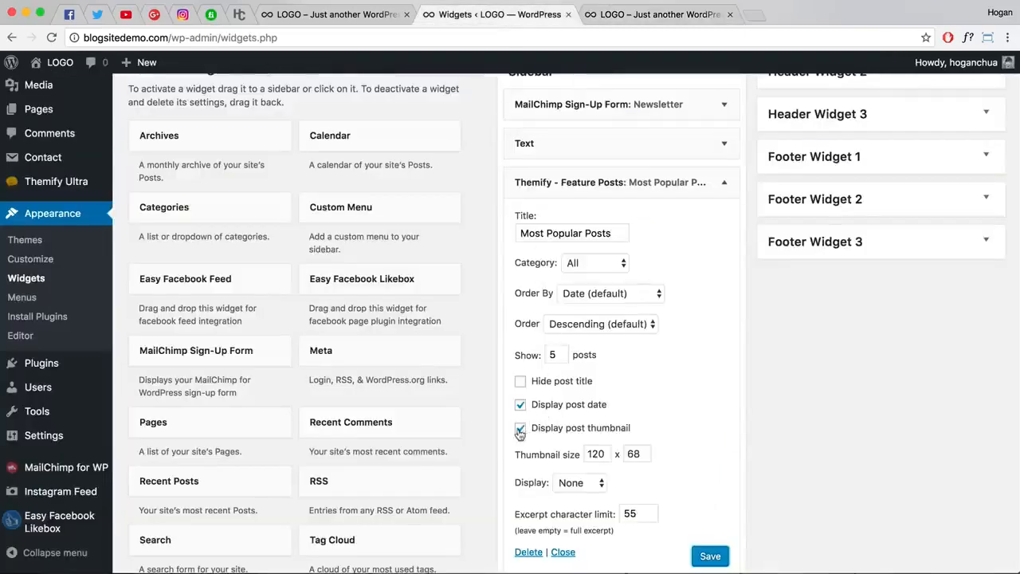
{"action": "left_click", "coordinate": [632, 16]}
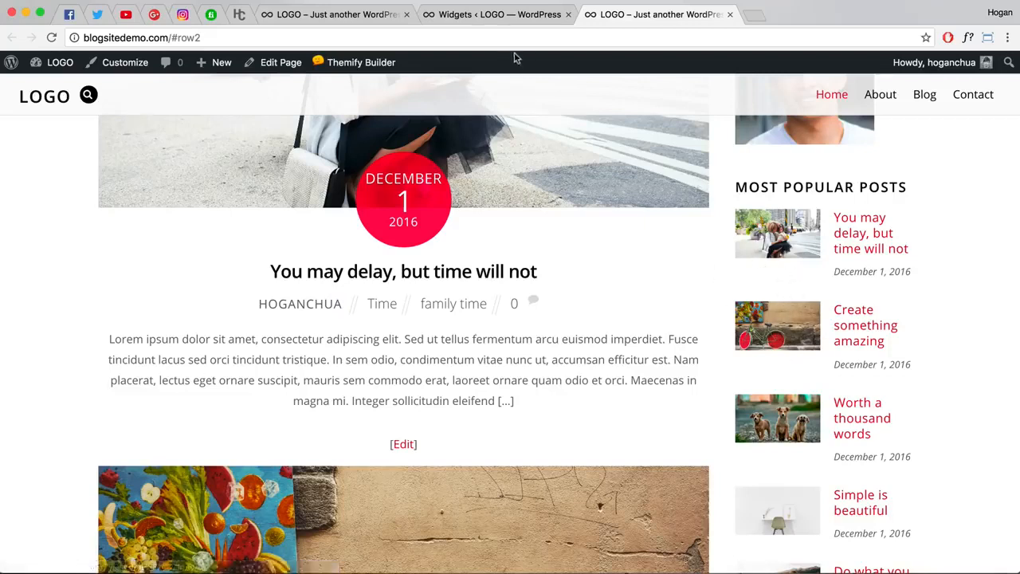
{"action": "left_click", "coordinate": [363, 16]}
{"action": "scroll", "coordinate": [785, 295], "scroll_direction": "down", "scroll_amount": 5}
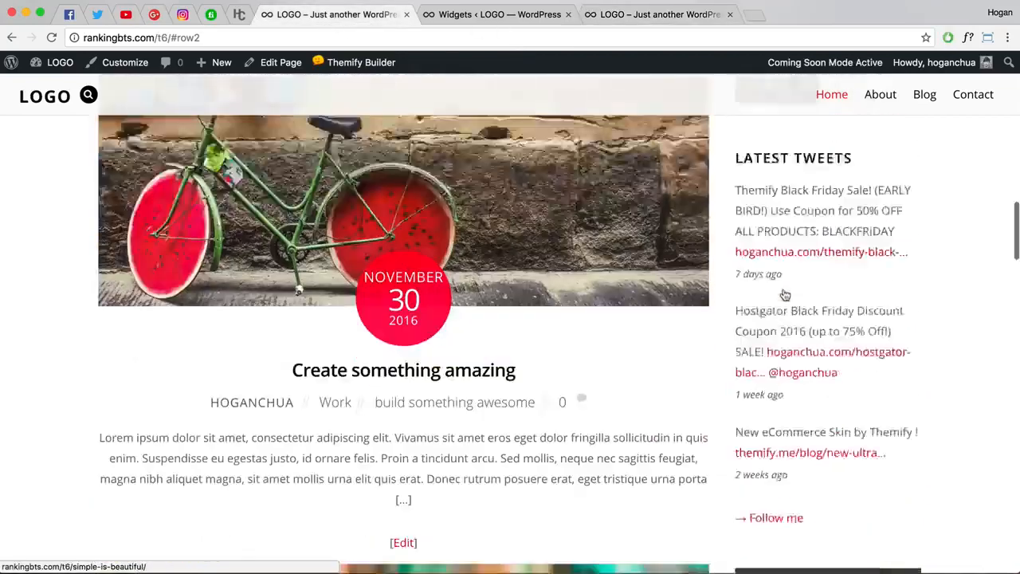
{"action": "scroll", "coordinate": [785, 295], "scroll_direction": "down", "scroll_amount": 1}
{"action": "scroll", "coordinate": [785, 294], "scroll_direction": "up", "scroll_amount": 1}
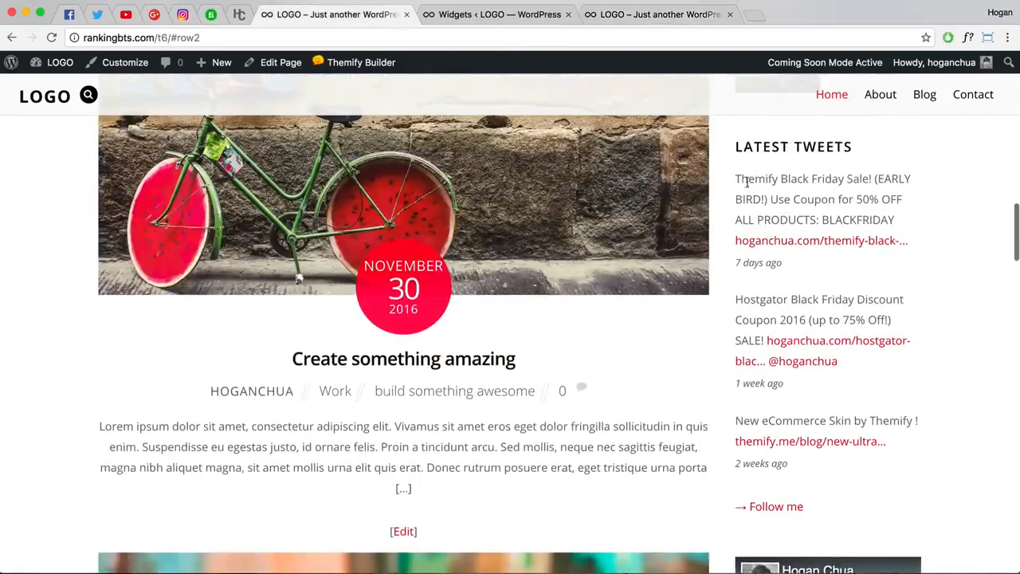
{"action": "left_click_drag", "start_coordinate": [747, 182], "coordinate": [931, 391]}
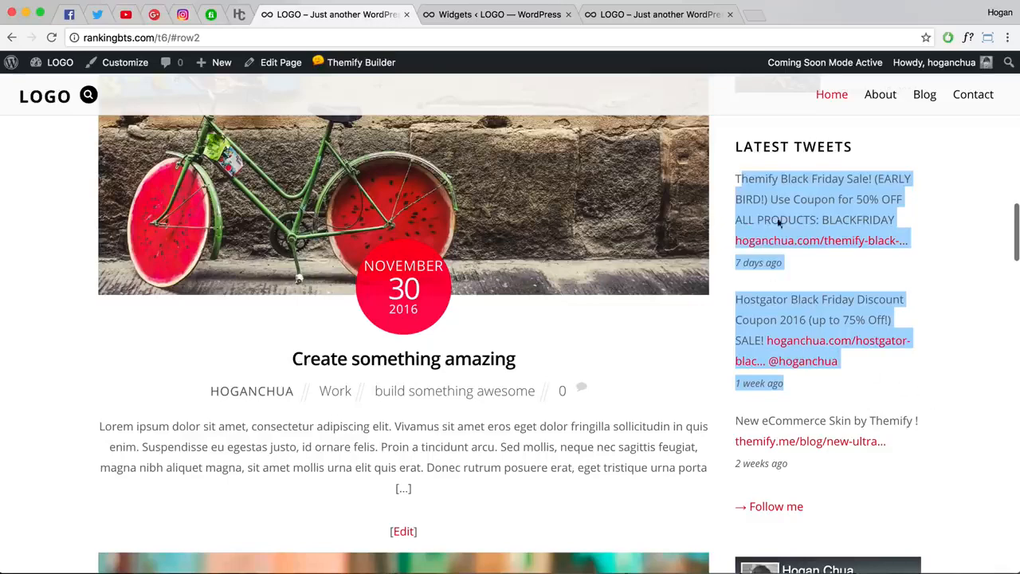
{"action": "left_click", "coordinate": [516, 16]}
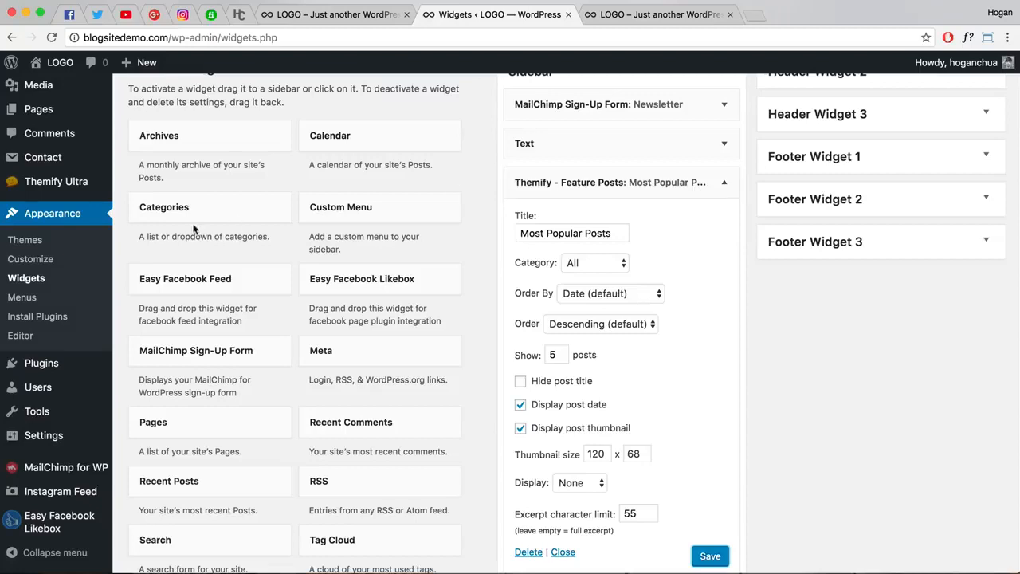
{"action": "mouse_move", "coordinate": [52, 184]}
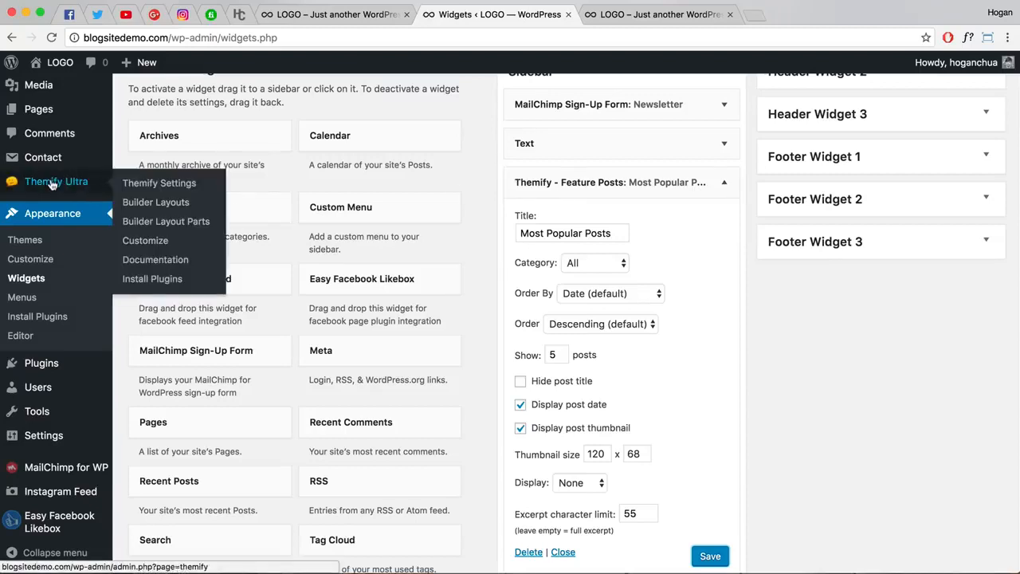
Show Themify Ultra's Twitter API Settings and open the Twitter setup documentation in a new tab
{"action": "left_click", "coordinate": [145, 184]}
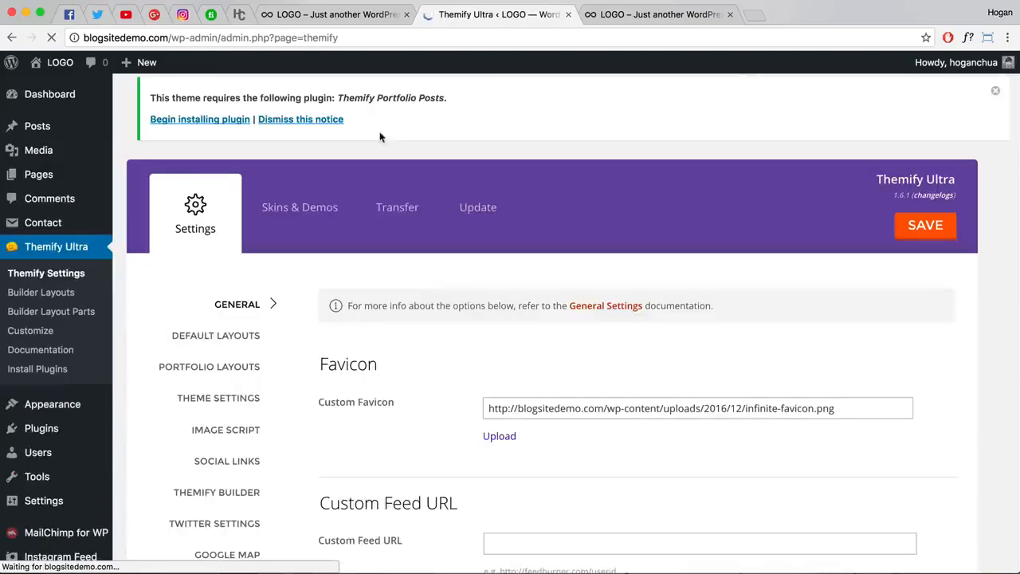
{"action": "scroll", "coordinate": [276, 382], "scroll_direction": "down", "scroll_amount": 3}
{"action": "left_click", "coordinate": [226, 384]}
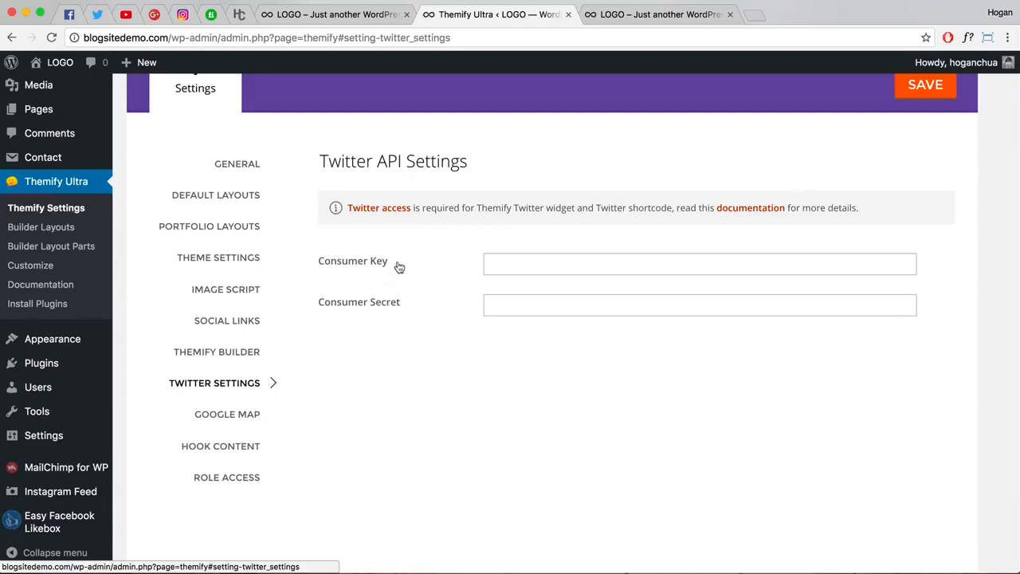
{"action": "left_click_drag", "start_coordinate": [391, 263], "coordinate": [342, 263]}
{"action": "left_click_drag", "start_coordinate": [413, 313], "coordinate": [326, 306]}
{"action": "left_click", "coordinate": [441, 335]}
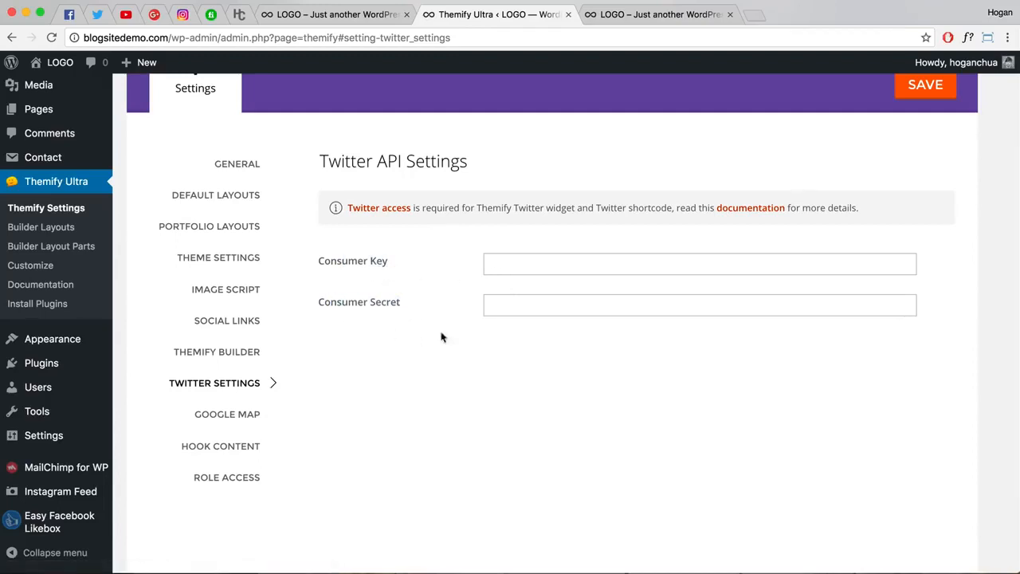
{"action": "right_click", "coordinate": [744, 212]}
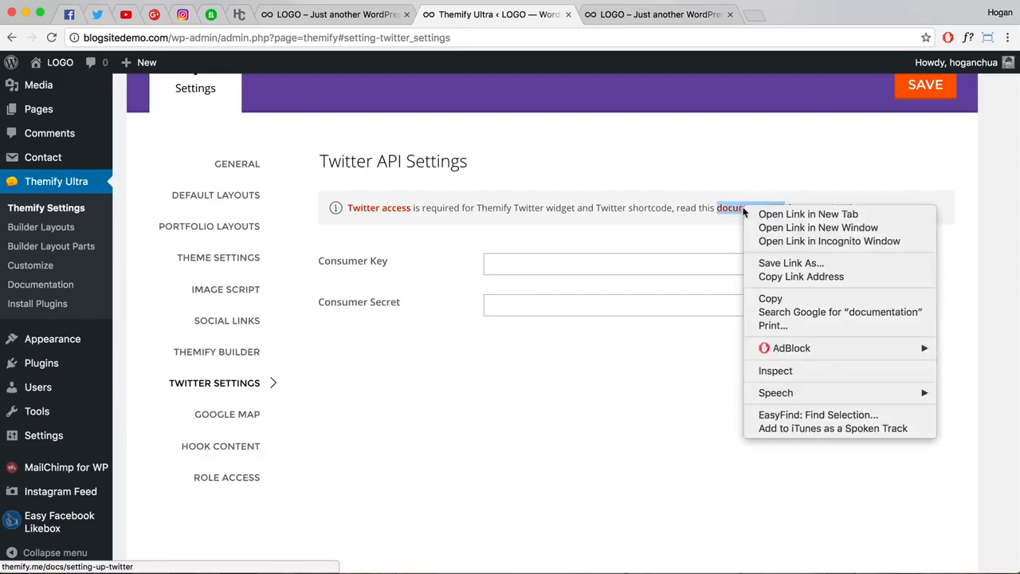
{"action": "left_click", "coordinate": [761, 214]}
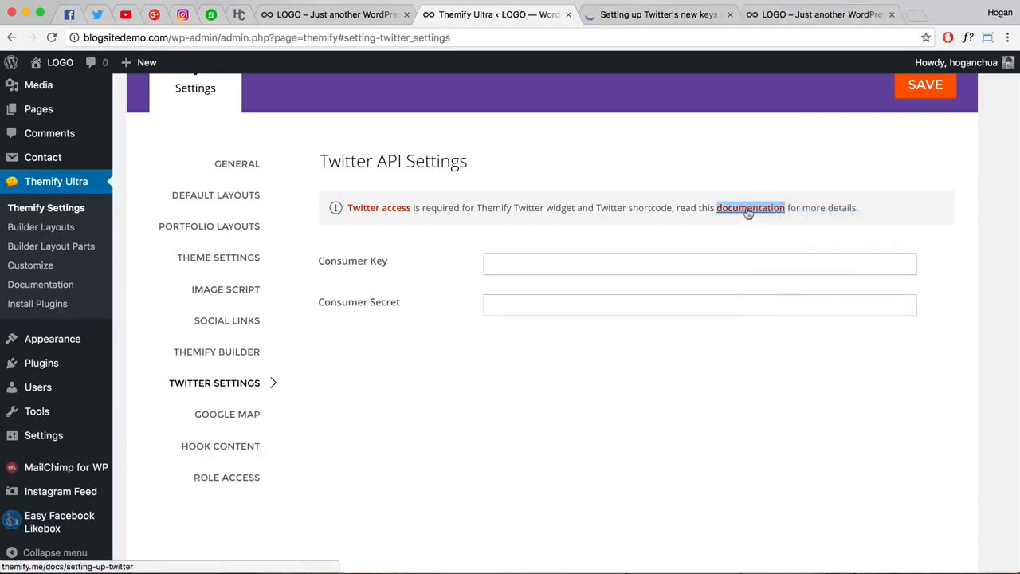
Follow the Twitter setup documentation to Twitter's Create an application form
{"action": "left_click", "coordinate": [683, 14]}
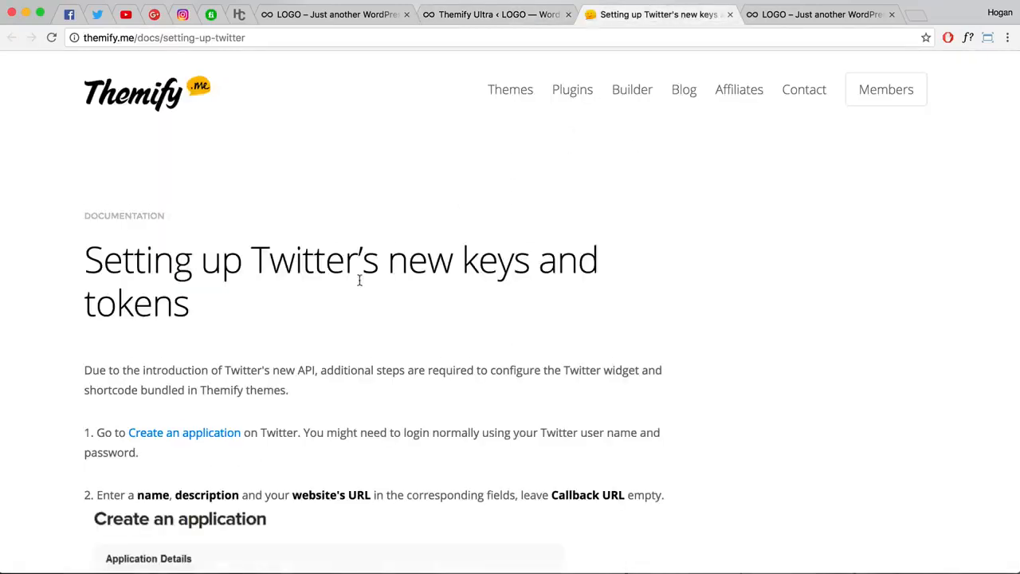
{"action": "scroll", "coordinate": [359, 271], "scroll_direction": "down", "scroll_amount": 3}
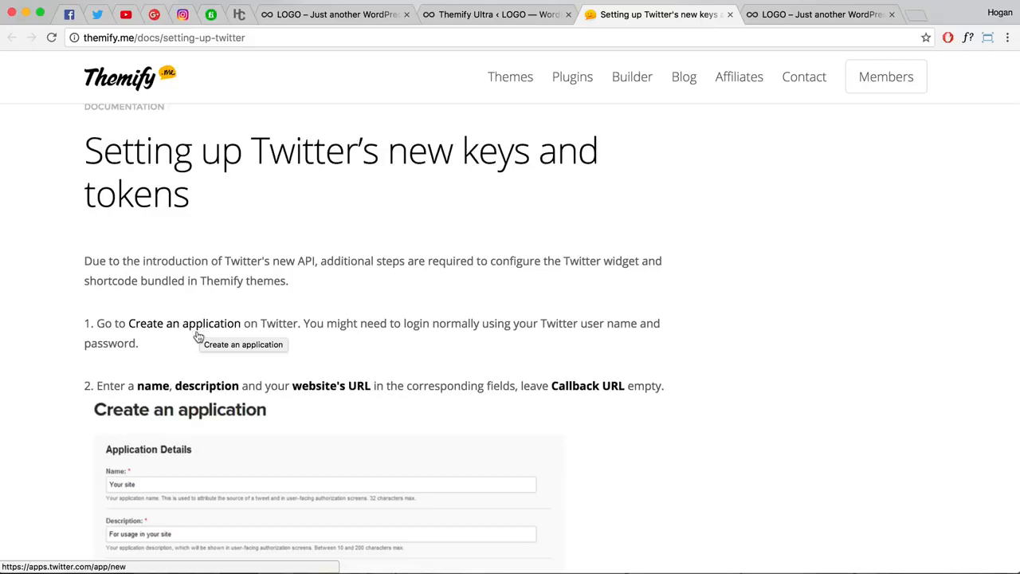
{"action": "left_click", "coordinate": [95, 15]}
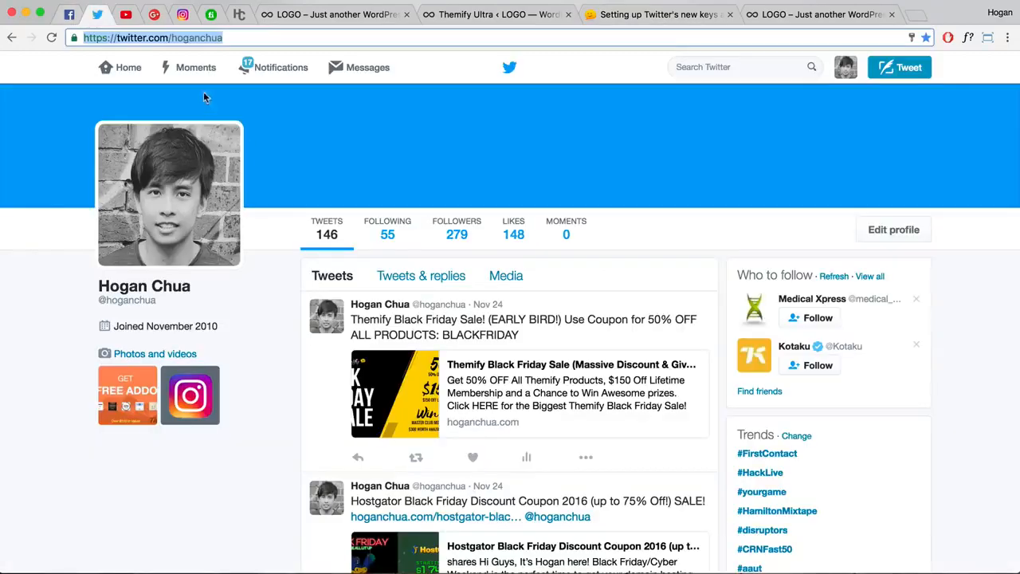
{"action": "left_click", "coordinate": [789, 15]}
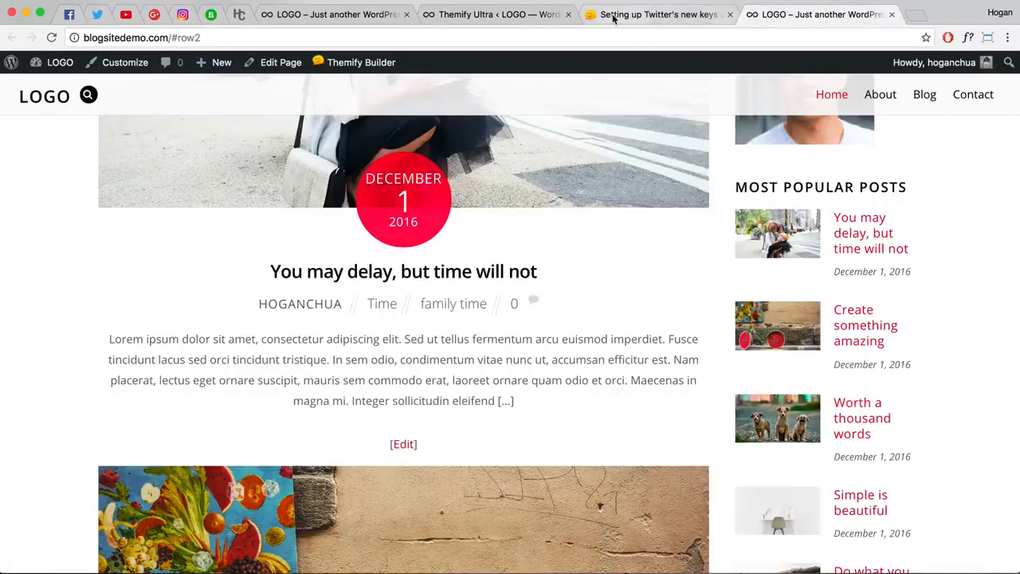
{"action": "left_click", "coordinate": [653, 16]}
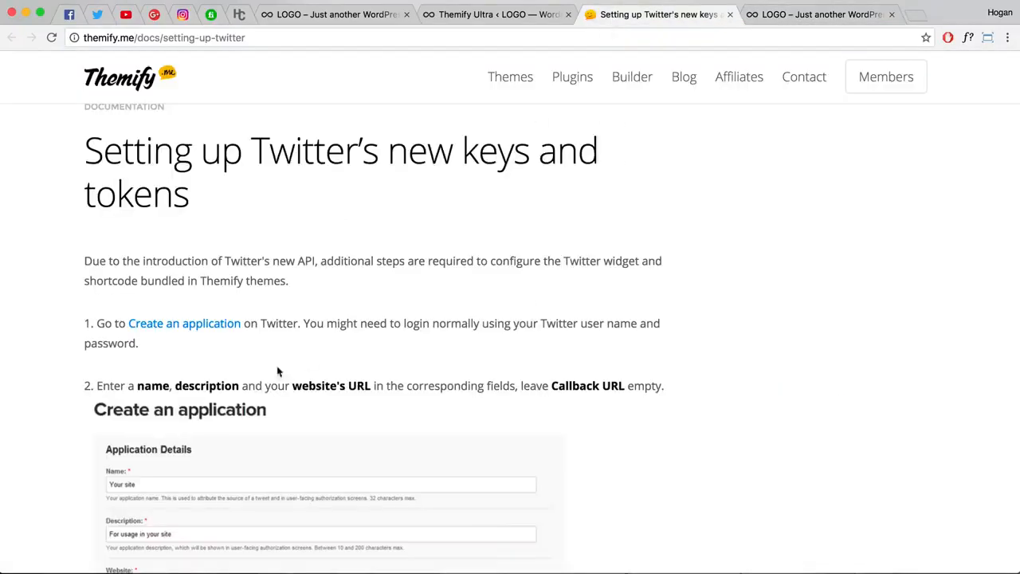
{"action": "left_click", "coordinate": [205, 330]}
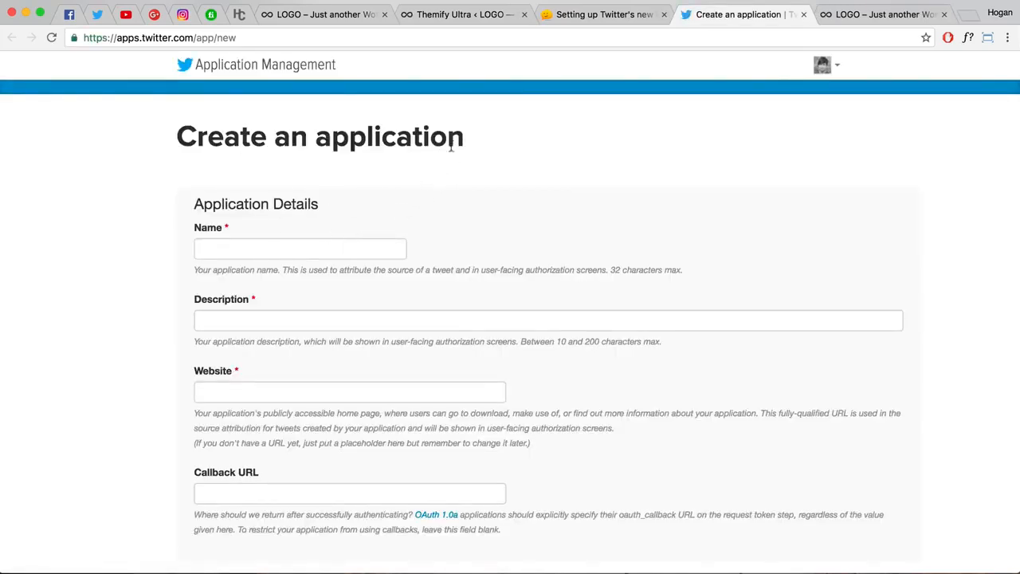
{"action": "left_click_drag", "start_coordinate": [486, 151], "coordinate": [256, 184]}
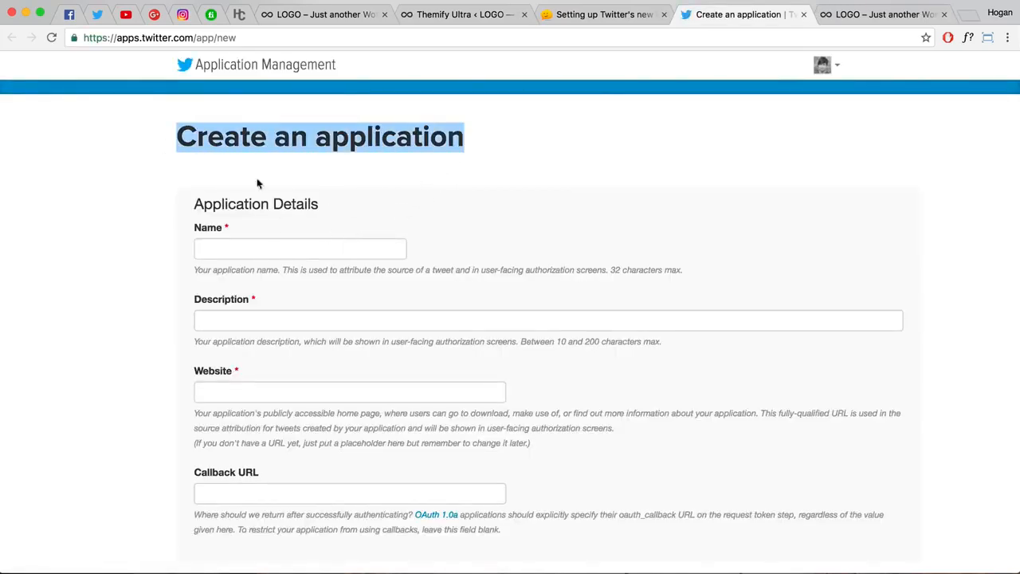
Name the app Blog Tutorial Dec 1 with the description 'Twitter feed for tutorial'
{"action": "left_click", "coordinate": [263, 253]}
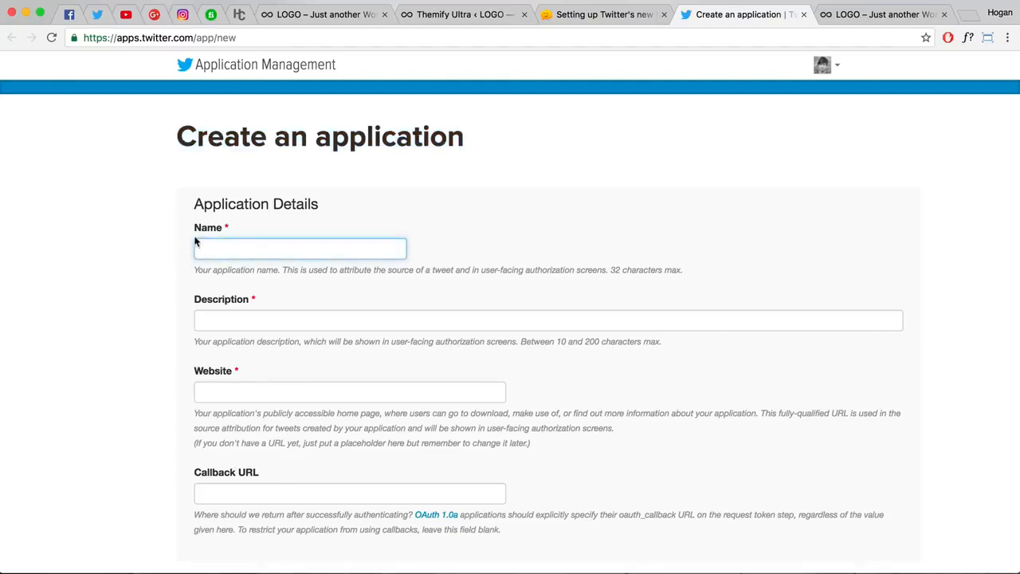
{"action": "type", "text": "Blog Tutorial Dec 1"}
{"action": "left_click", "coordinate": [217, 315]}
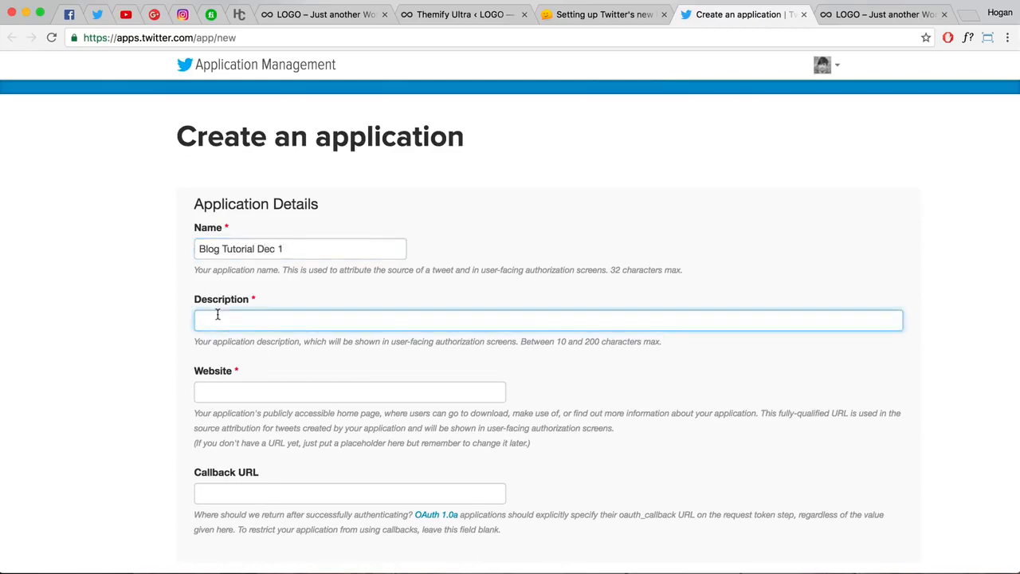
{"action": "type", "text": "Twitter feed for tutorial"}
{"action": "left_click", "coordinate": [259, 393]}
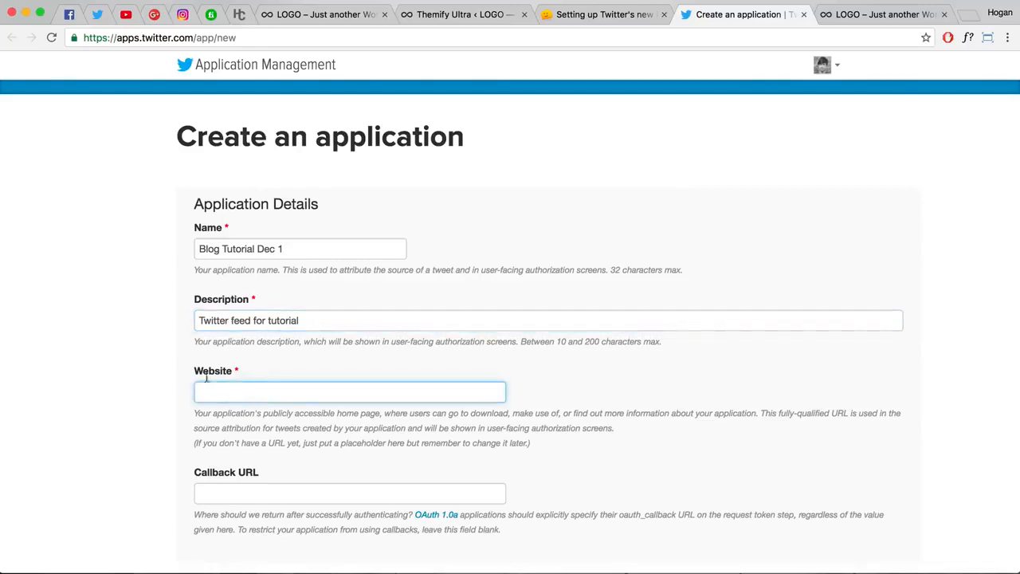
Copy the blog's domain from the address bar and paste it into the Website field
{"action": "left_click", "coordinate": [460, 15]}
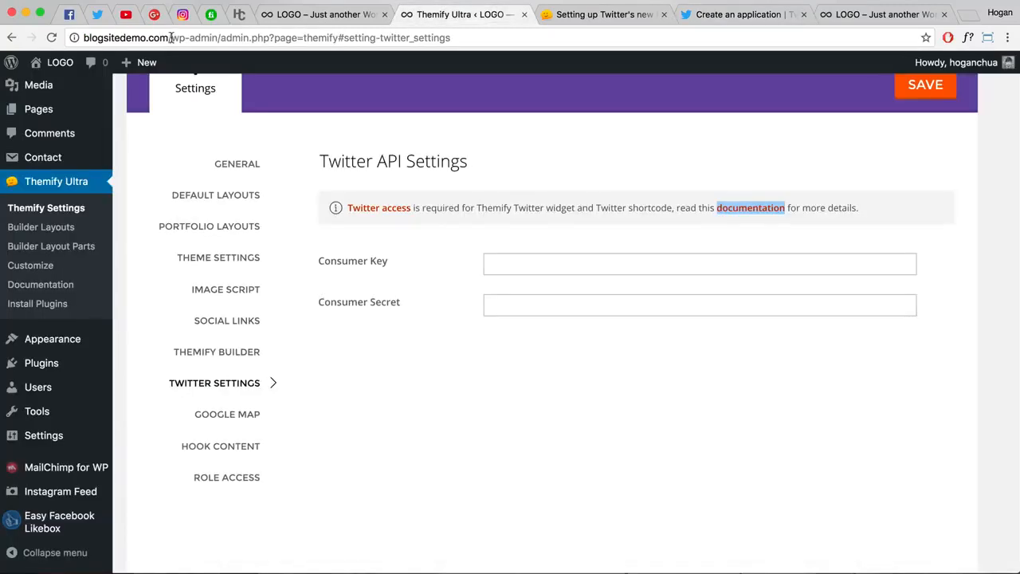
{"action": "left_click_drag", "start_coordinate": [171, 38], "coordinate": [83, 38]}
{"action": "right_click", "coordinate": [112, 38]}
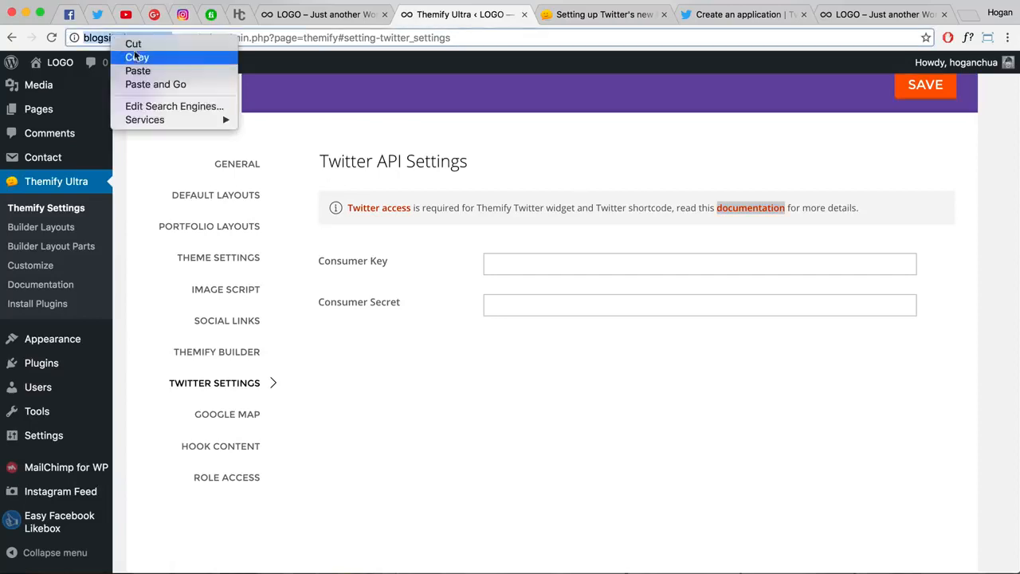
{"action": "left_click", "coordinate": [135, 58]}
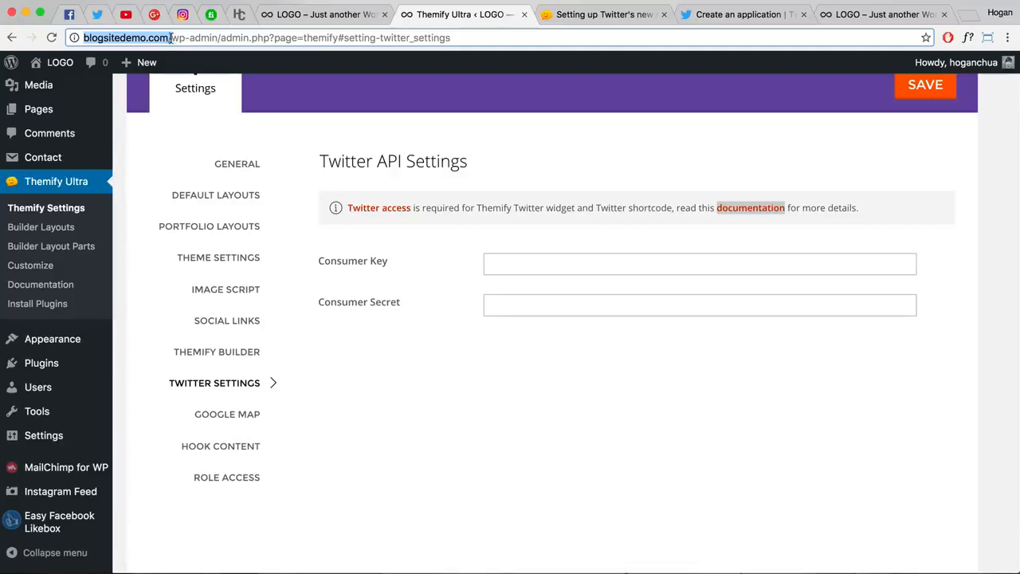
{"action": "left_click", "coordinate": [881, 14]}
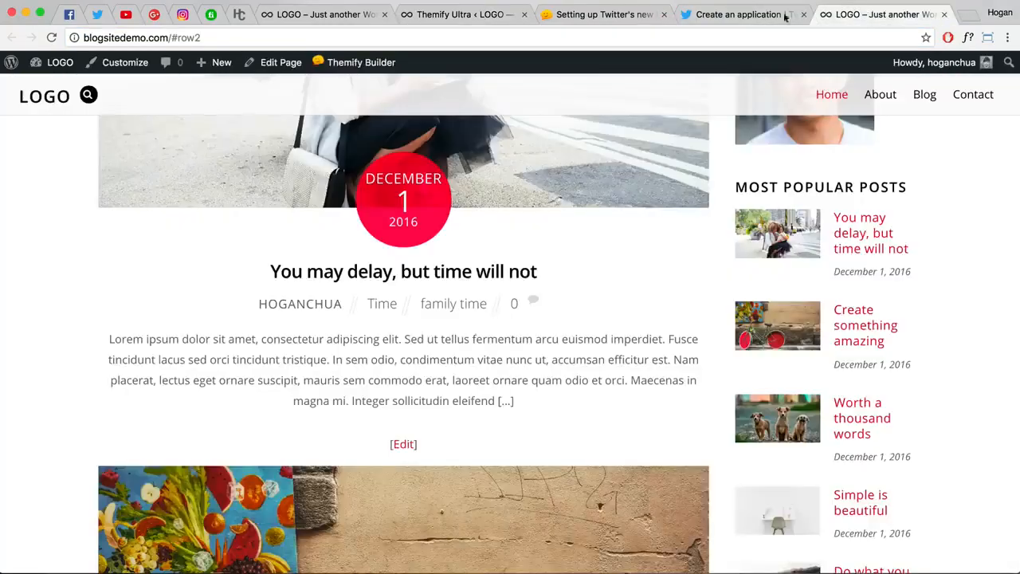
{"action": "left_click", "coordinate": [742, 15]}
{"action": "key", "text": "super+v"}
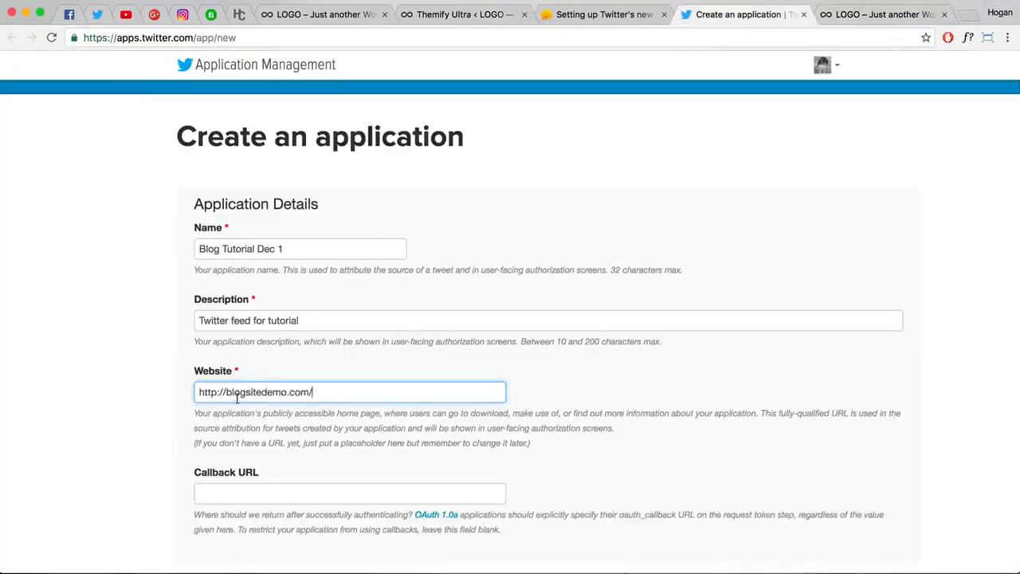
Accept the developer agreement, create the application, and open its Keys and Access Tokens
{"action": "left_click_drag", "start_coordinate": [321, 392], "coordinate": [197, 392]}
{"action": "scroll", "coordinate": [239, 370], "scroll_direction": "down", "scroll_amount": 5}
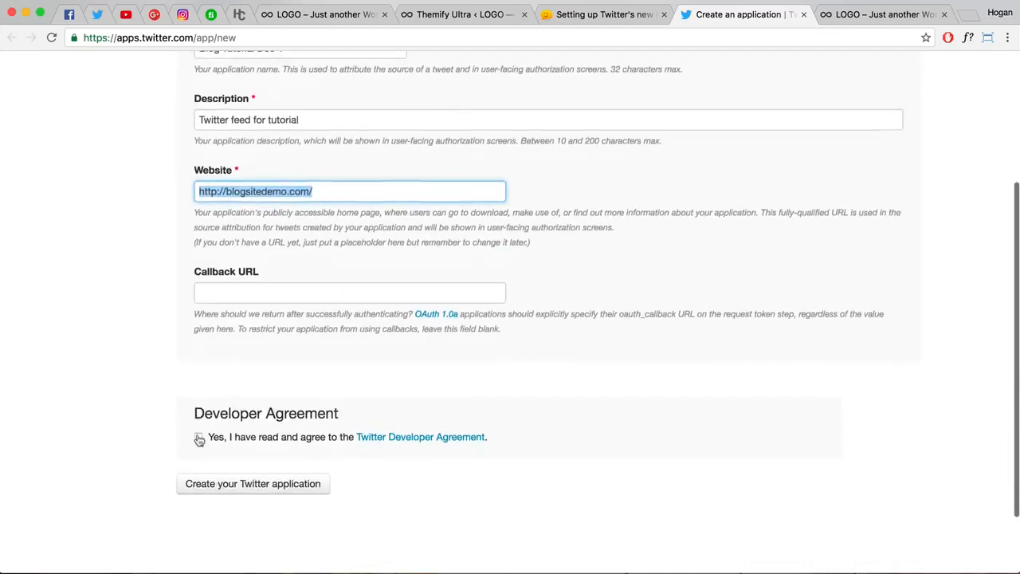
{"action": "left_click", "coordinate": [200, 439]}
{"action": "left_click", "coordinate": [262, 494]}
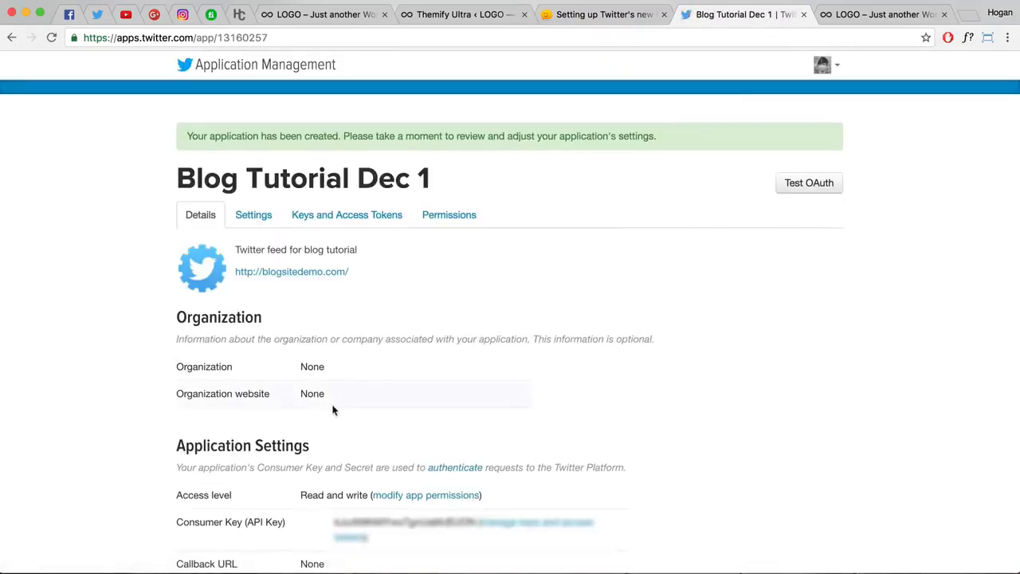
{"action": "left_click", "coordinate": [348, 220]}
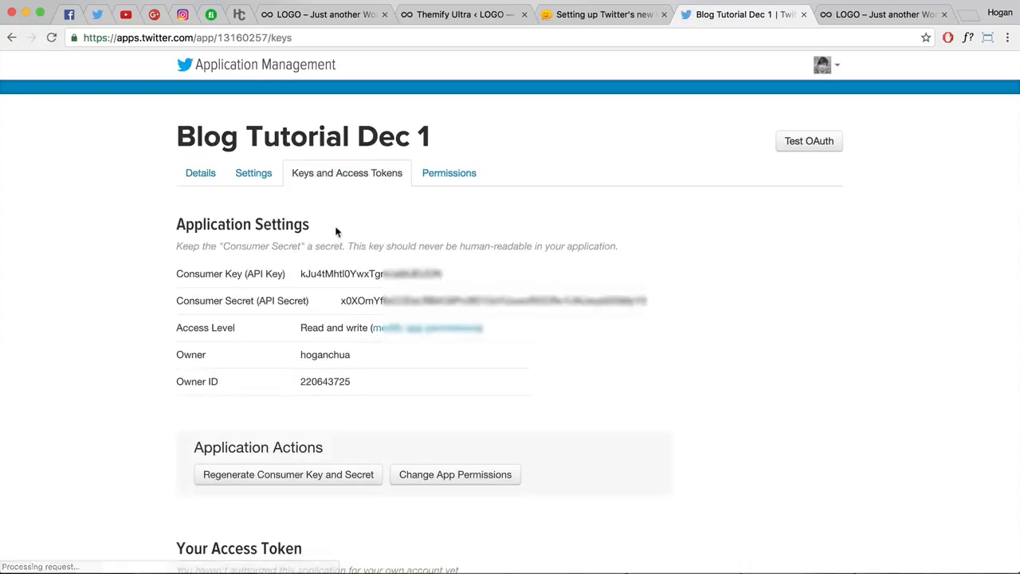
Copy the app's Consumer Key into Themify's Consumer Key field
{"action": "left_click_drag", "start_coordinate": [441, 274], "coordinate": [302, 274]}
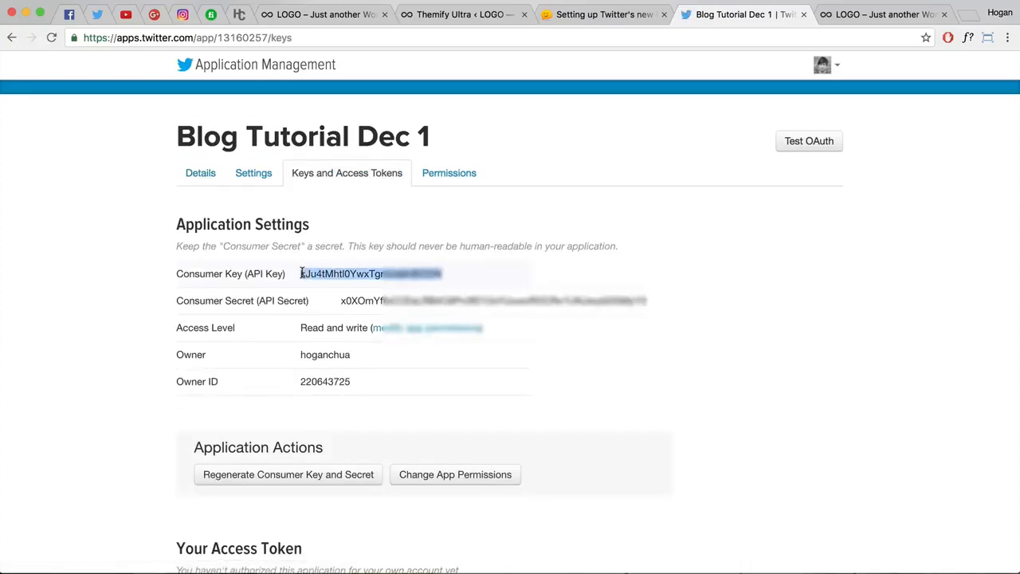
{"action": "right_click", "coordinate": [311, 275]}
{"action": "left_click", "coordinate": [343, 302]}
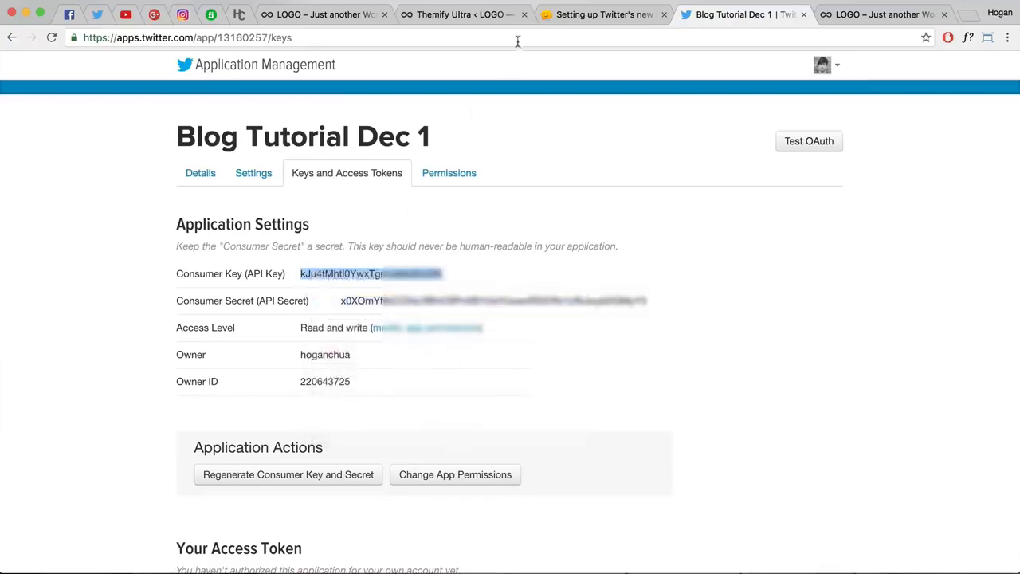
{"action": "left_click", "coordinate": [467, 14]}
{"action": "left_click", "coordinate": [534, 261]}
{"action": "key", "text": "super+v"}
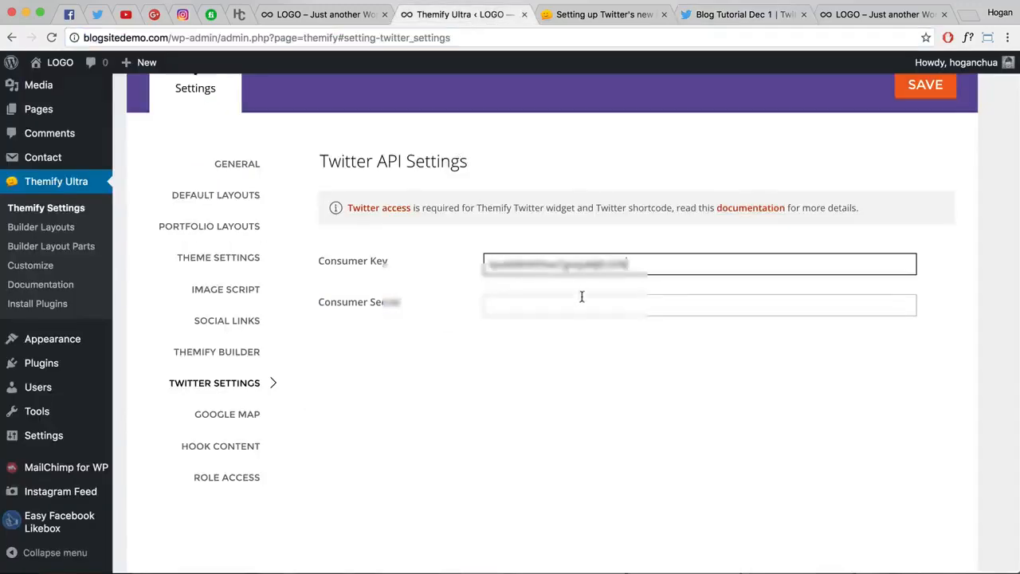
Paste the Consumer Secret without its leading space and save the Twitter API settings
{"action": "left_click", "coordinate": [581, 303]}
{"action": "left_click", "coordinate": [701, 15]}
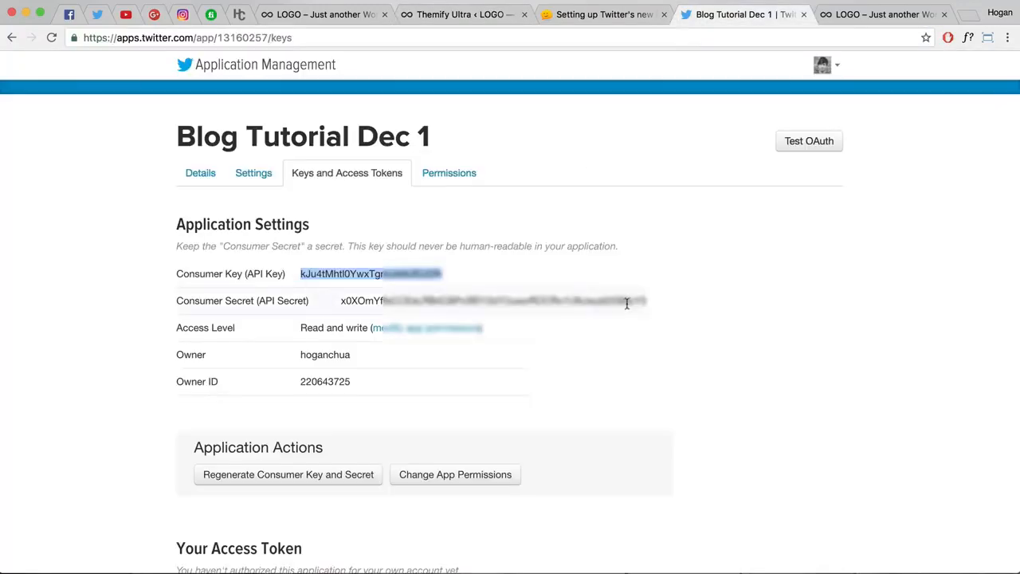
{"action": "left_click_drag", "start_coordinate": [644, 301], "coordinate": [336, 300]}
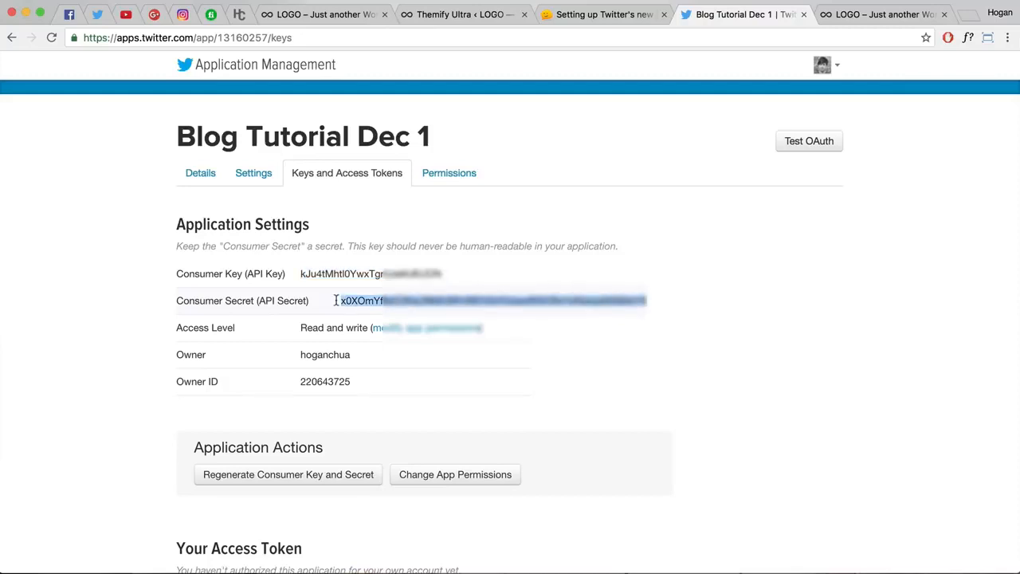
{"action": "right_click", "coordinate": [356, 300]}
{"action": "left_click", "coordinate": [402, 329]}
{"action": "left_click", "coordinate": [640, 13]}
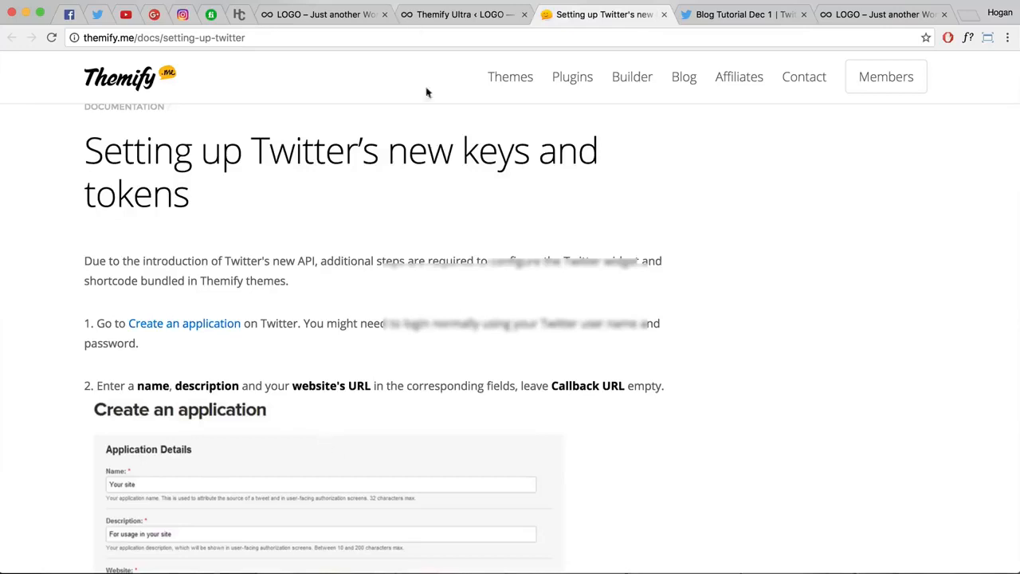
{"action": "left_click", "coordinate": [466, 14]}
{"action": "left_click", "coordinate": [491, 304]}
{"action": "key", "text": "super+v"}
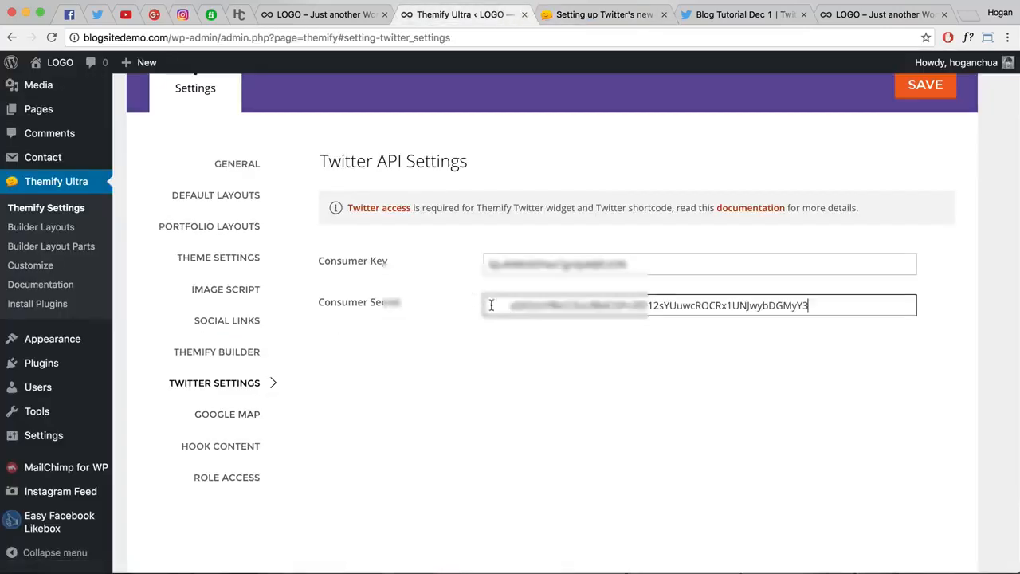
{"action": "left_click", "coordinate": [511, 306]}
{"action": "key", "text": "BackSpace"}
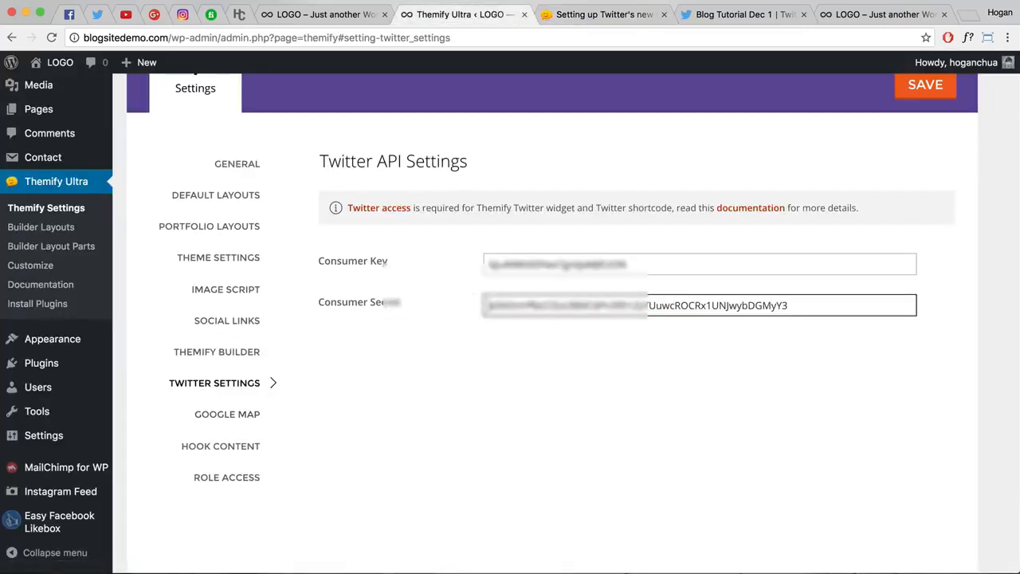
{"action": "left_click", "coordinate": [924, 86]}
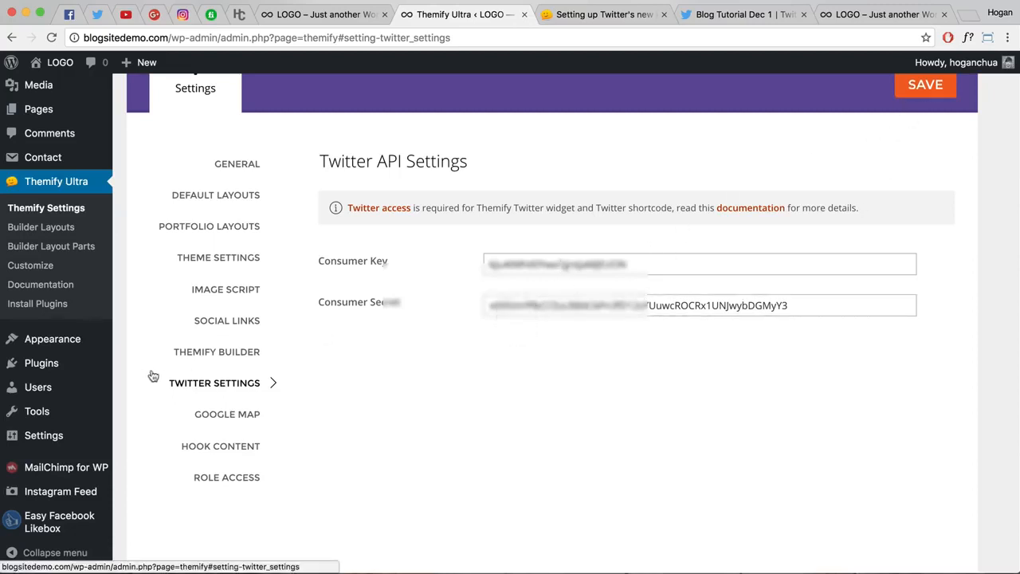
Add a Themify - Twitter widget to the Sidebar on the Widgets page
{"action": "mouse_move", "coordinate": [50, 339]}
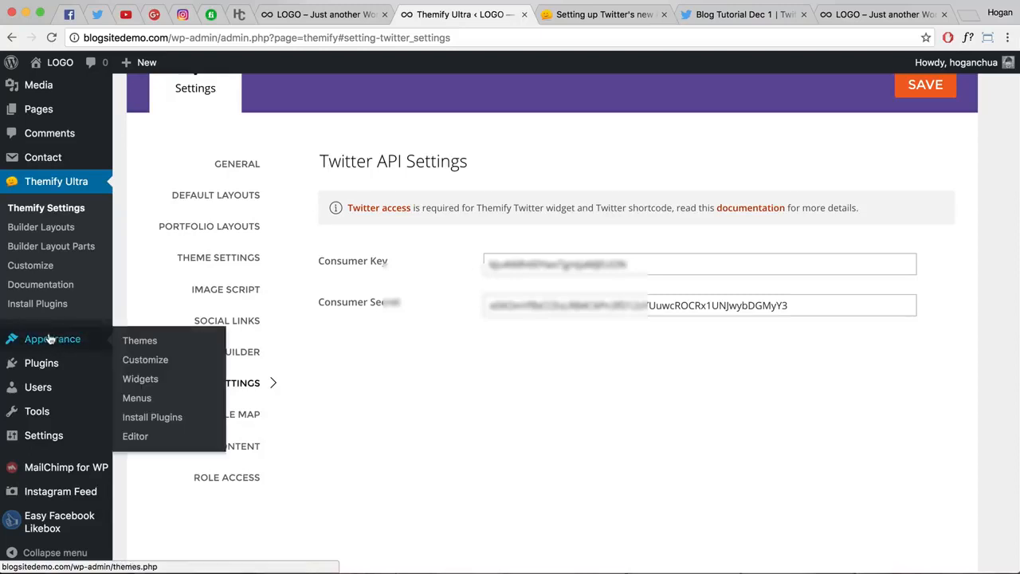
{"action": "left_click", "coordinate": [141, 379]}
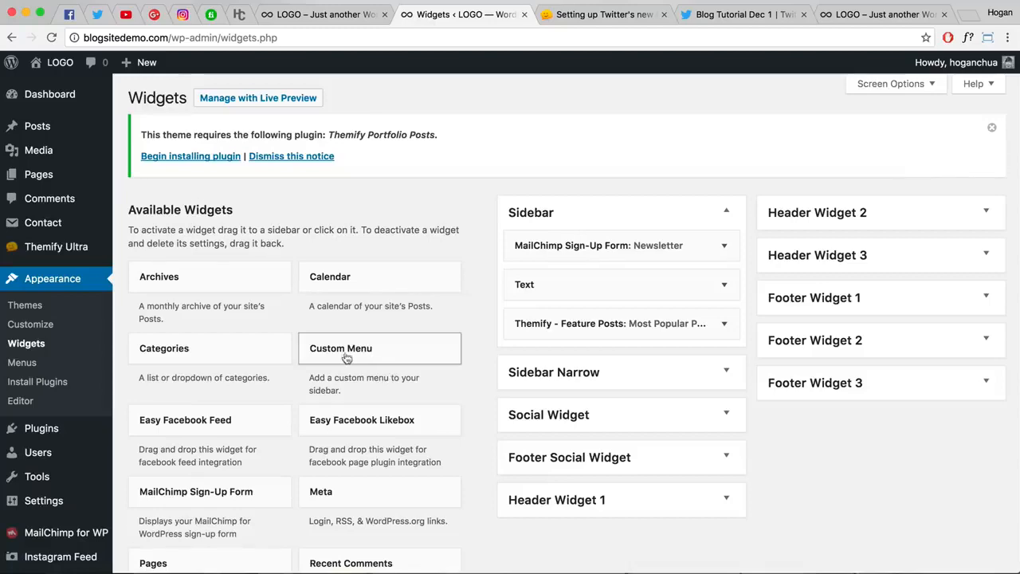
{"action": "scroll", "coordinate": [343, 359], "scroll_direction": "down", "scroll_amount": 10}
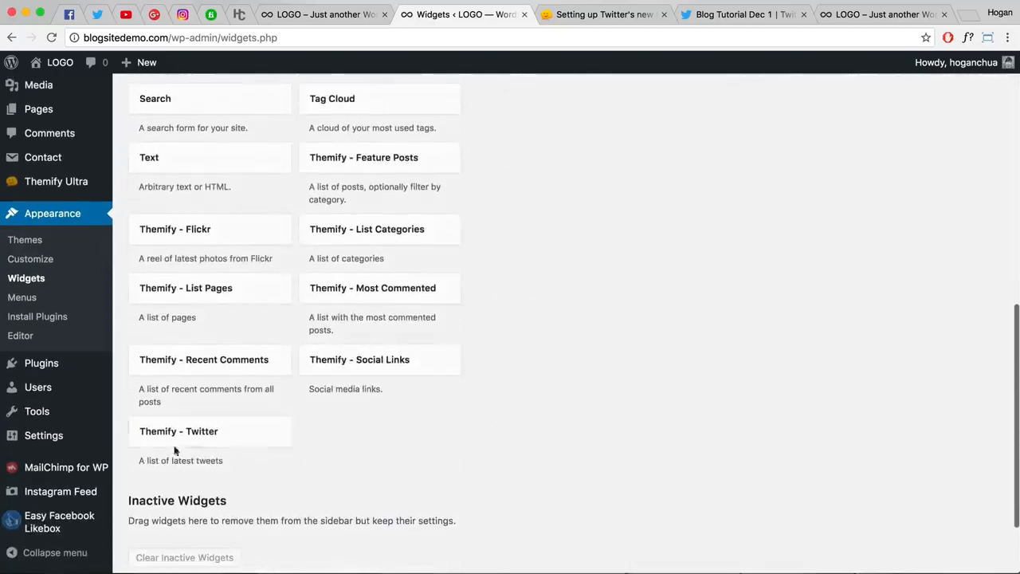
{"action": "left_click_drag", "start_coordinate": [228, 431], "coordinate": [542, 300]}
{"action": "scroll", "coordinate": [558, 299], "scroll_direction": "down", "scroll_amount": 2}
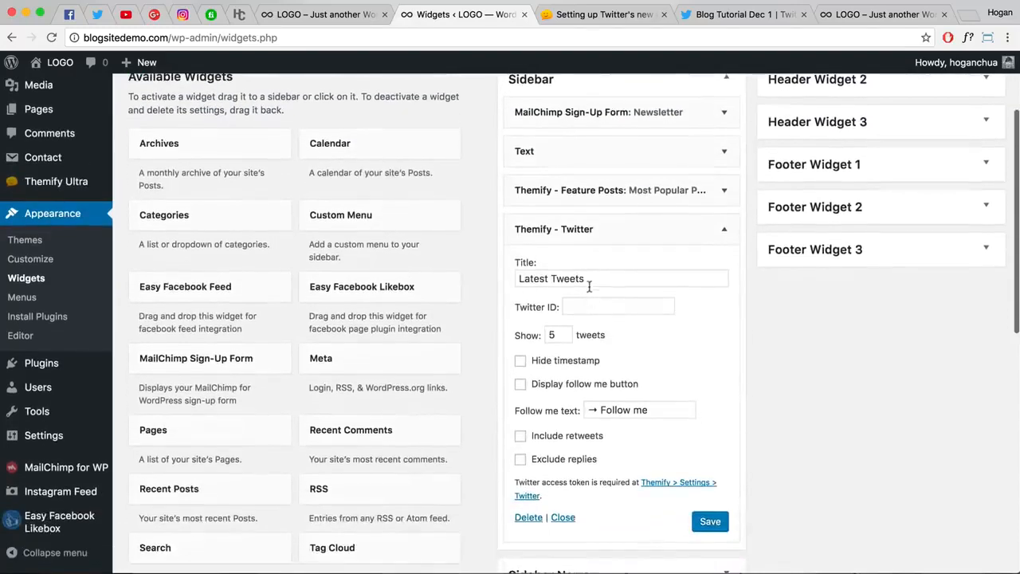
{"action": "scroll", "coordinate": [589, 287], "scroll_direction": "down", "scroll_amount": 1}
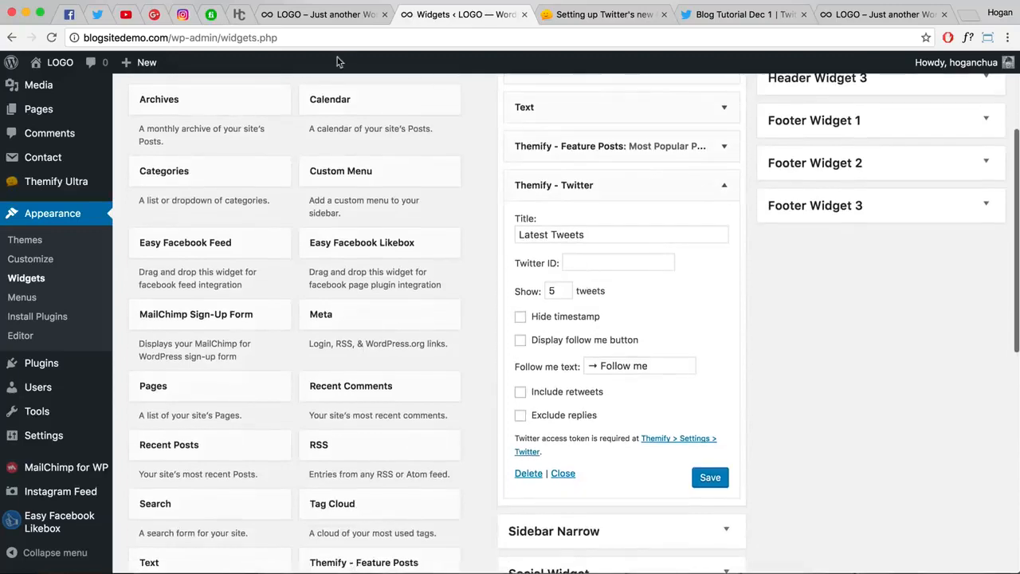
Copy the Twitter profile's username and paste it as the widget's Twitter ID
{"action": "left_click", "coordinate": [98, 16]}
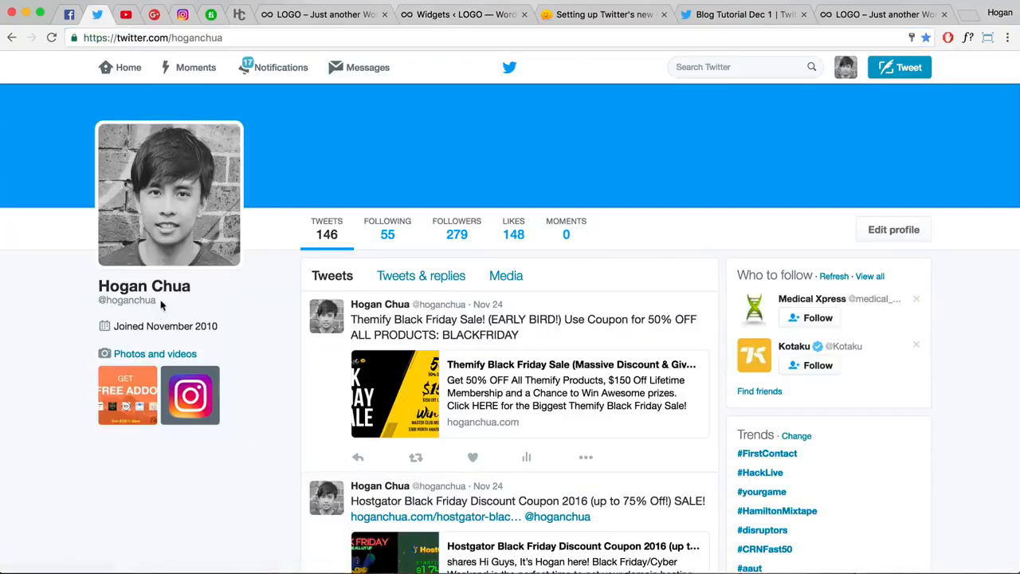
{"action": "left_click_drag", "start_coordinate": [159, 302], "coordinate": [109, 300]}
{"action": "right_click", "coordinate": [110, 301]}
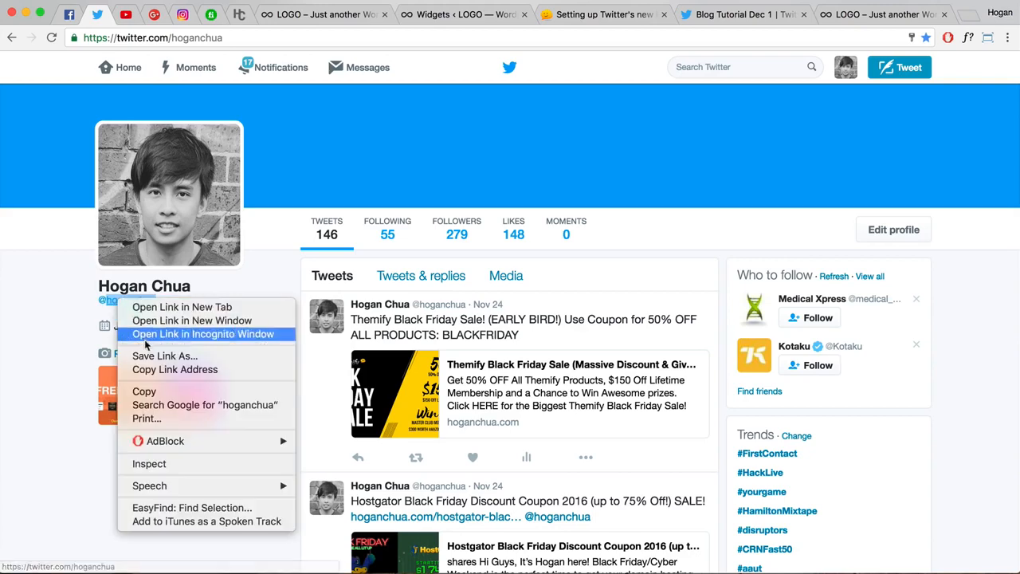
{"action": "left_click", "coordinate": [150, 390]}
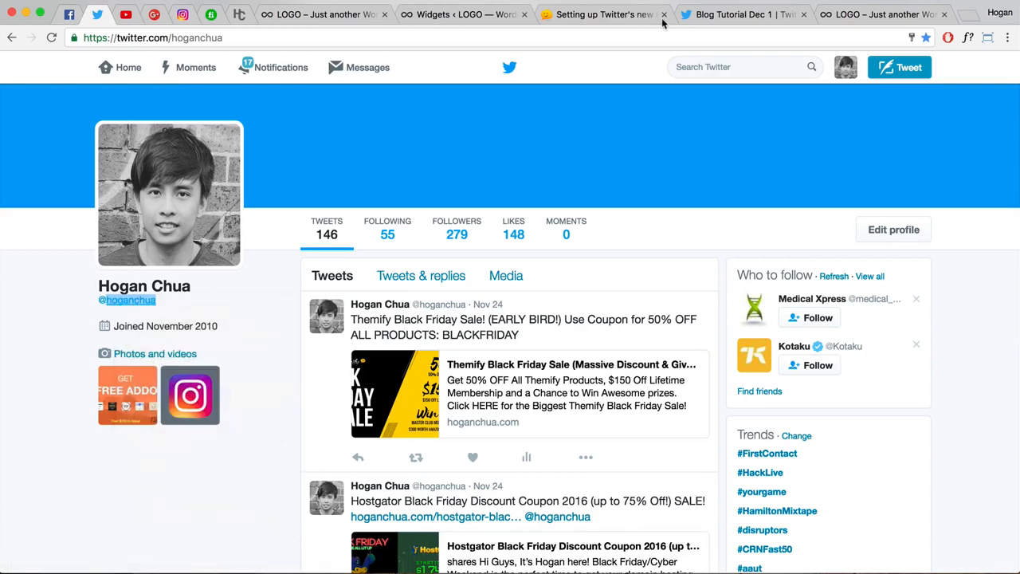
{"action": "left_click", "coordinate": [588, 16]}
{"action": "left_click", "coordinate": [481, 14]}
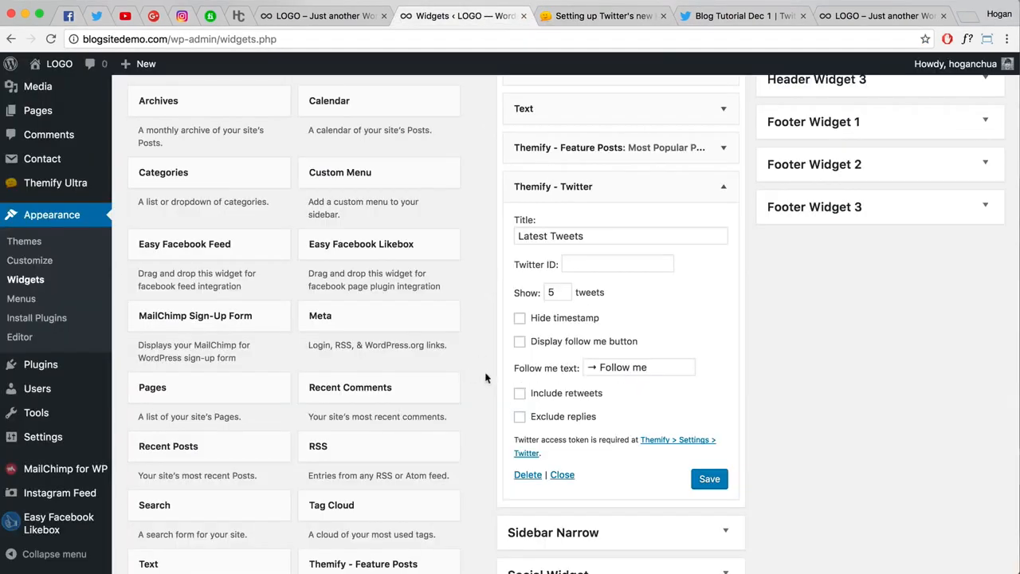
{"action": "left_click", "coordinate": [601, 263]}
{"action": "key", "text": "super+v"}
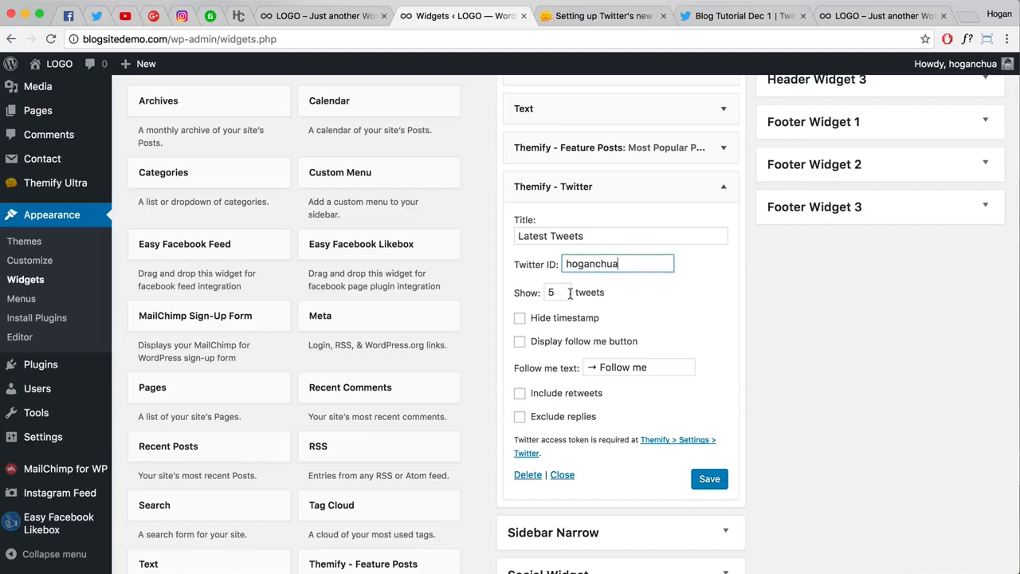
Show 3 tweets with follow button and retweets but no replies, save, and reload the blog
{"action": "key", "text": "Tab"}
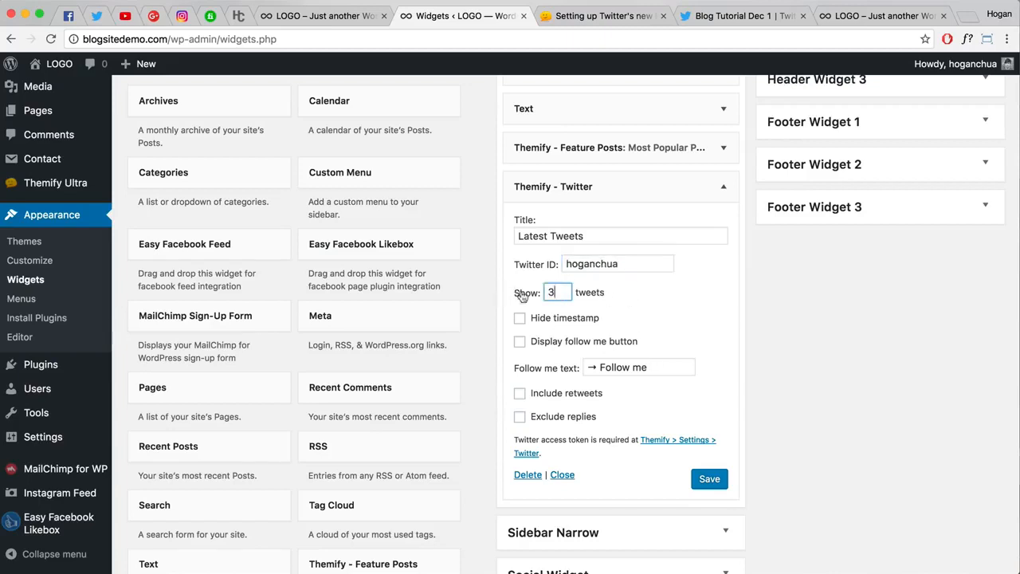
{"action": "left_click", "coordinate": [519, 341]}
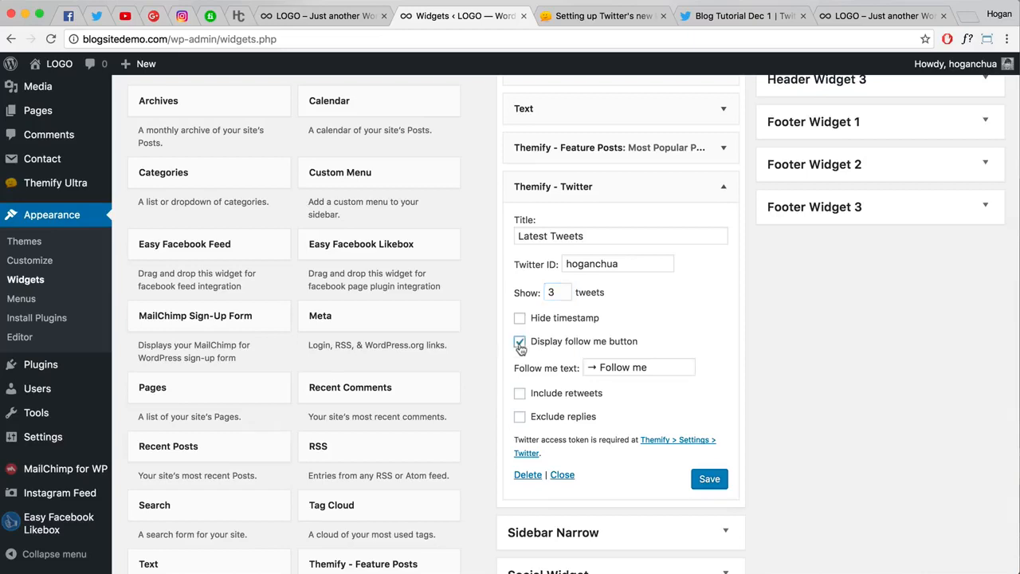
{"action": "left_click", "coordinate": [520, 395]}
{"action": "left_click", "coordinate": [520, 418]}
{"action": "left_click", "coordinate": [706, 482]}
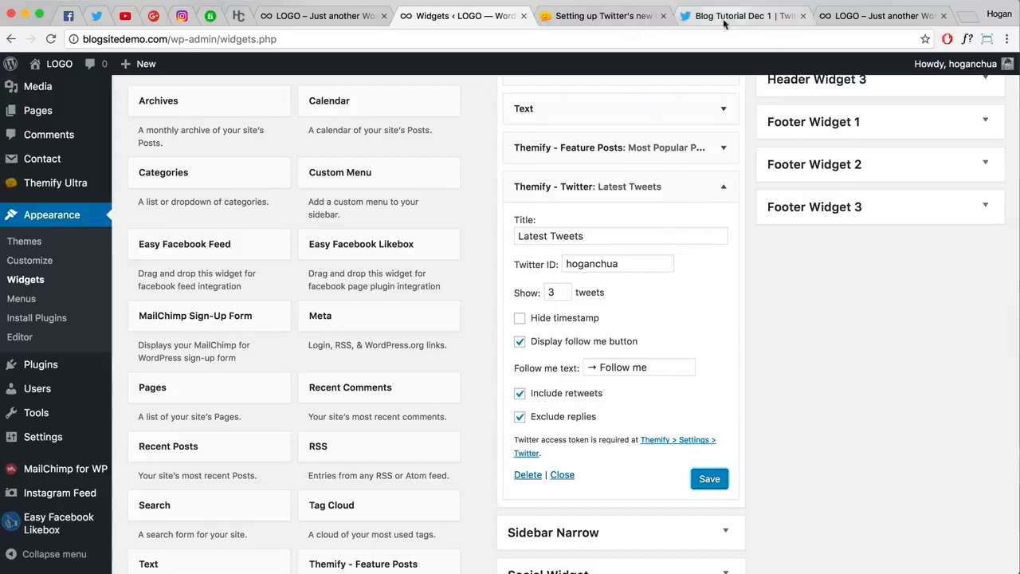
{"action": "left_click", "coordinate": [876, 16]}
{"action": "left_click", "coordinate": [51, 40]}
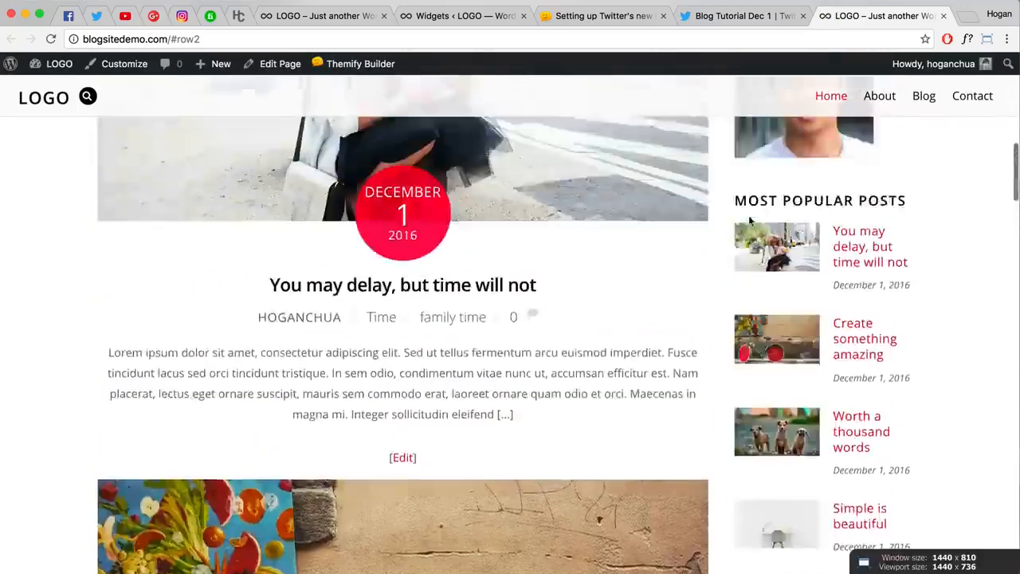
Check the three Latest Tweets on the live blog against the demo, then go back to Widgets
{"action": "scroll", "coordinate": [812, 251], "scroll_direction": "down", "scroll_amount": 3}
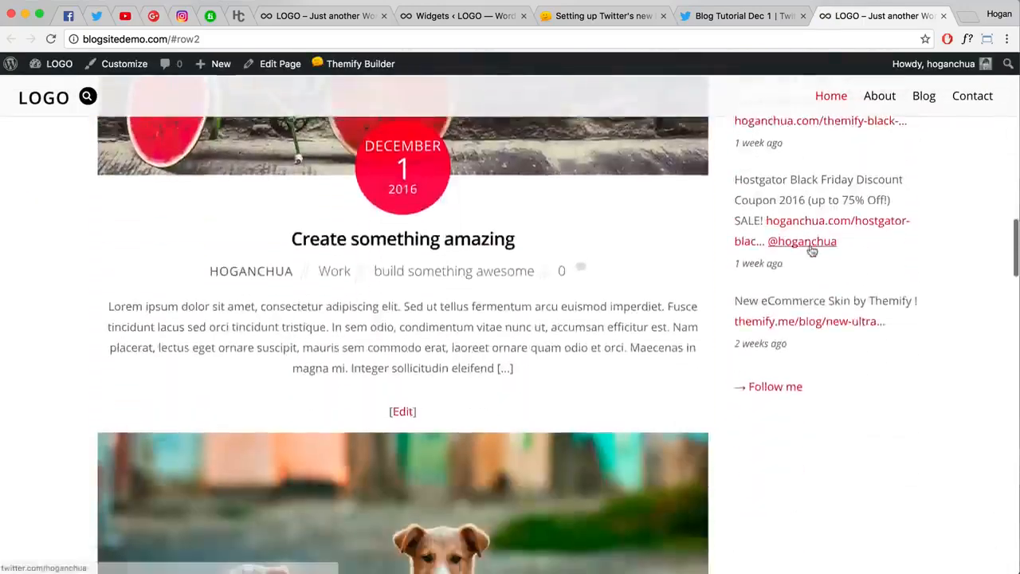
{"action": "scroll", "coordinate": [812, 249], "scroll_direction": "up", "scroll_amount": 1}
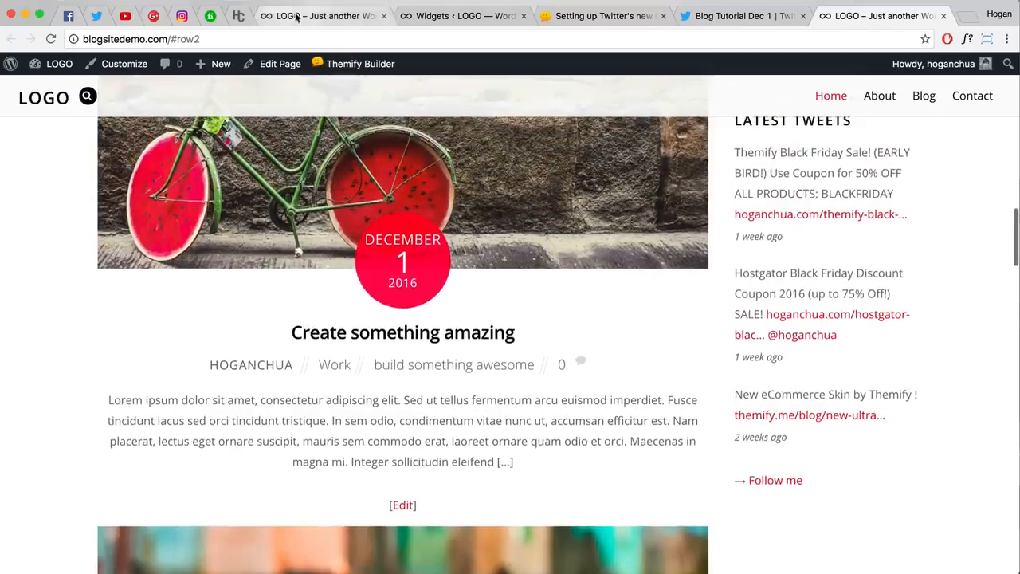
{"action": "left_click", "coordinate": [346, 22]}
{"action": "scroll", "coordinate": [745, 225], "scroll_direction": "down", "scroll_amount": 5}
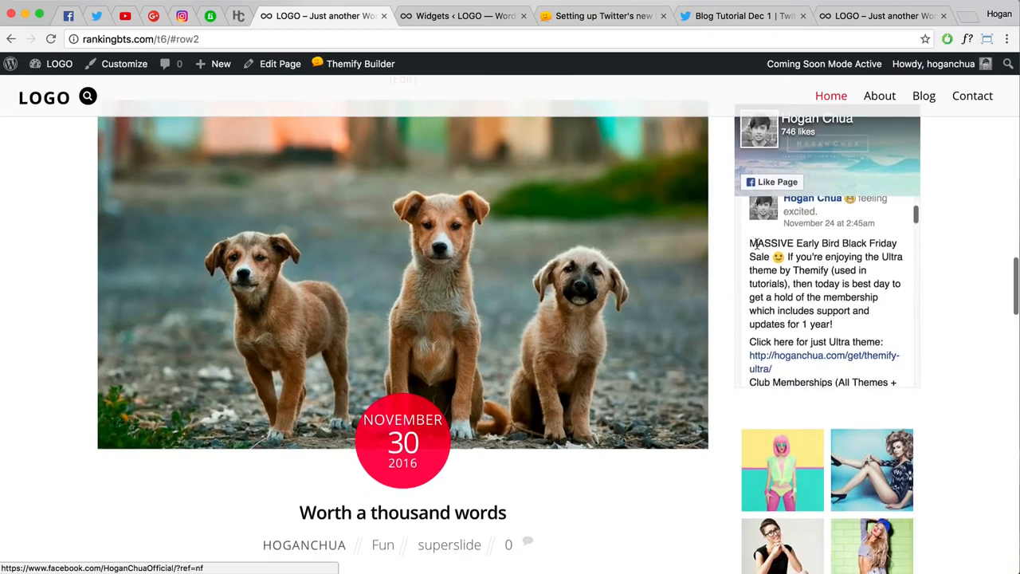
{"action": "left_click", "coordinate": [484, 19]}
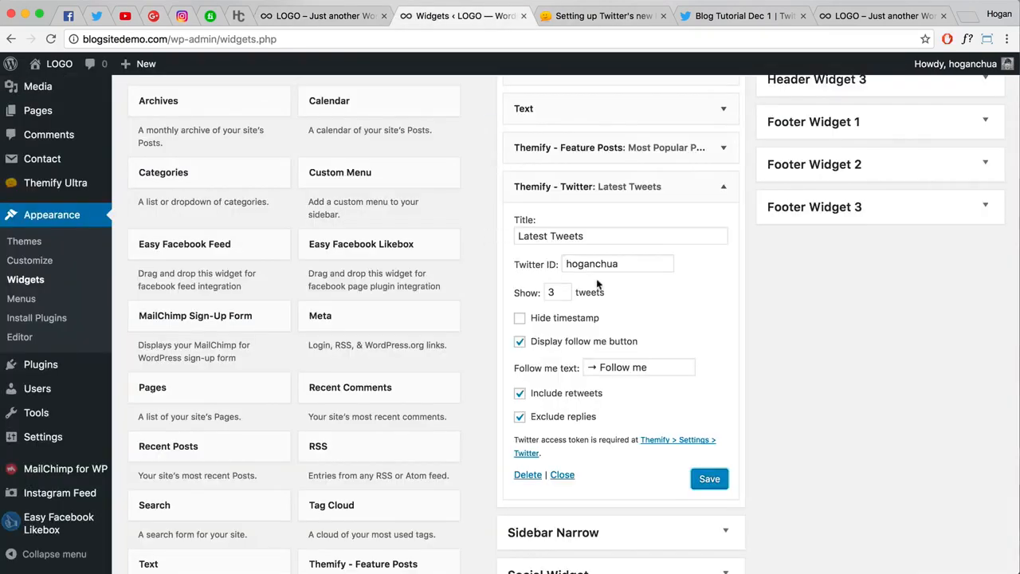
Add an Easy Facebook Likebox widget to the sidebar with the author's Facebook page URL as Fanpage Url
{"action": "left_click", "coordinate": [722, 188]}
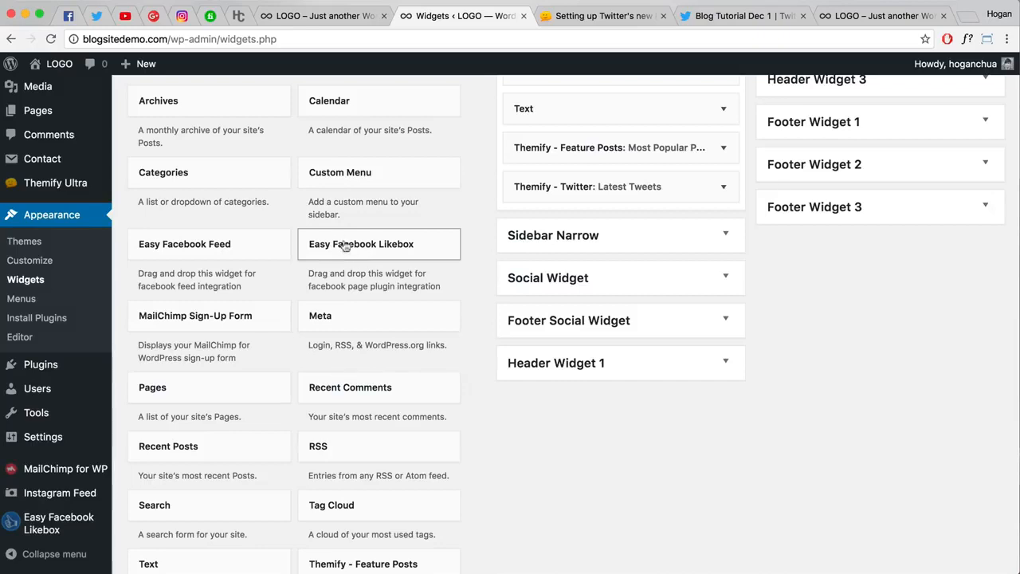
{"action": "left_click_drag", "start_coordinate": [380, 245], "coordinate": [558, 227]}
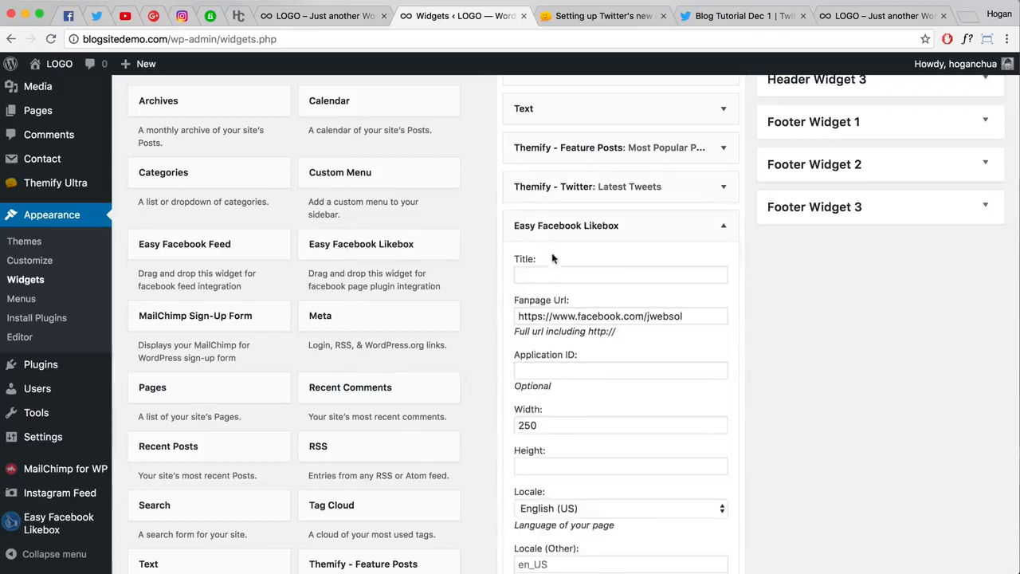
{"action": "left_click", "coordinate": [69, 16]}
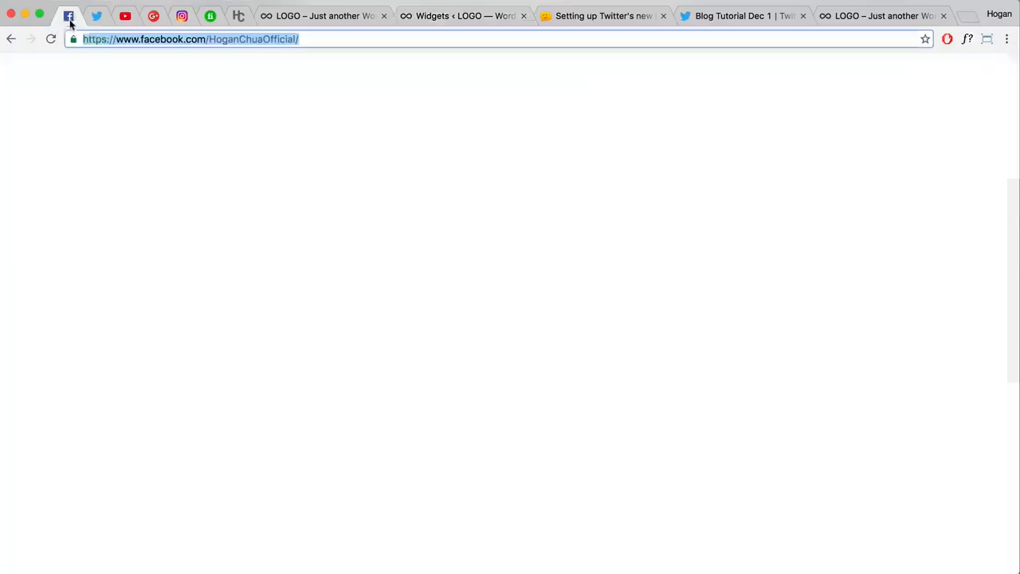
{"action": "right_click", "coordinate": [212, 38]}
{"action": "left_click", "coordinate": [235, 60]}
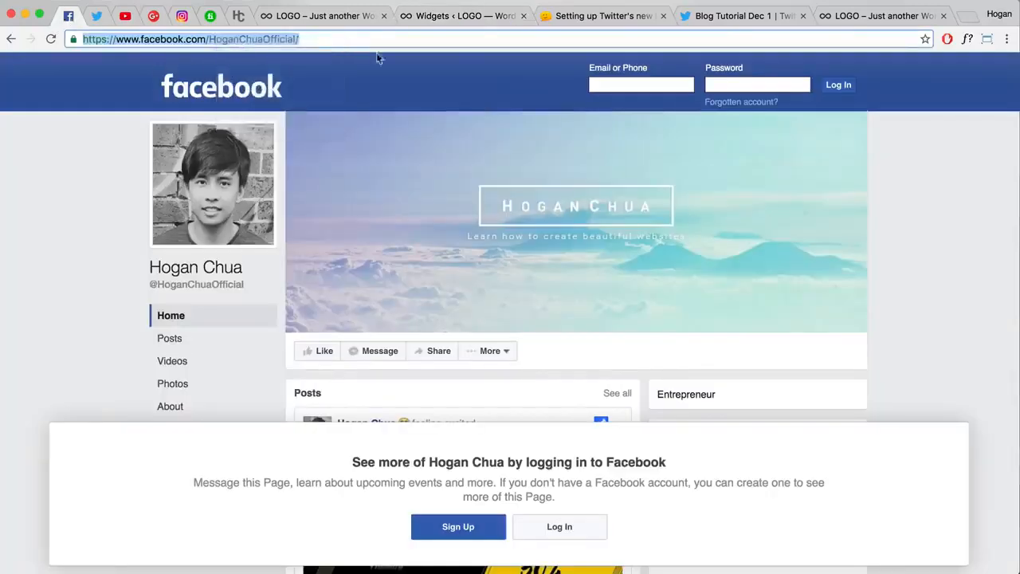
{"action": "left_click", "coordinate": [458, 16]}
{"action": "left_click_drag", "start_coordinate": [686, 317], "coordinate": [499, 311]}
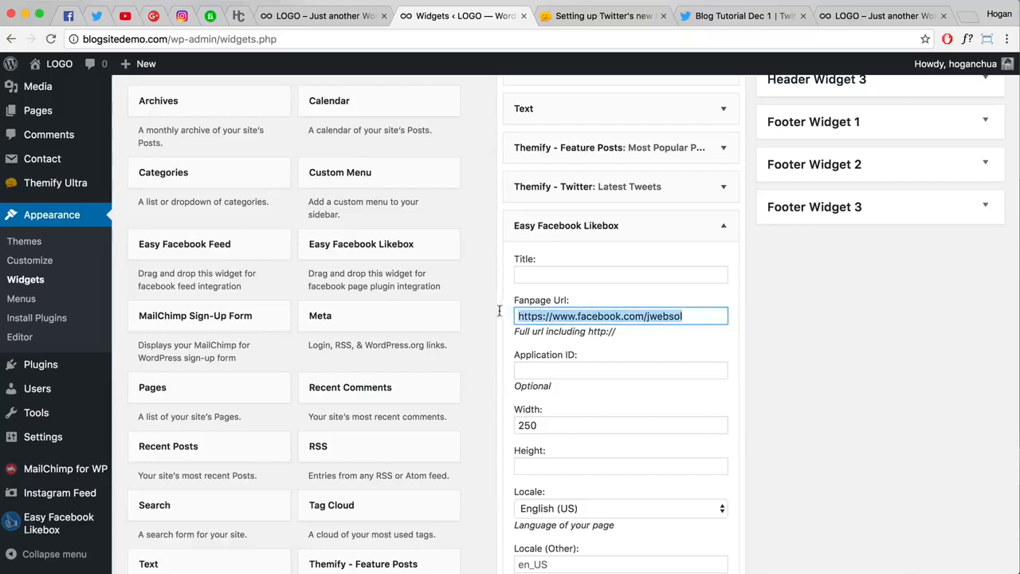
{"action": "key", "text": "super+v"}
Set the likebox to 270 × 400, responsive with posts shown, and save it
{"action": "scroll", "coordinate": [583, 369], "scroll_direction": "down", "scroll_amount": 2}
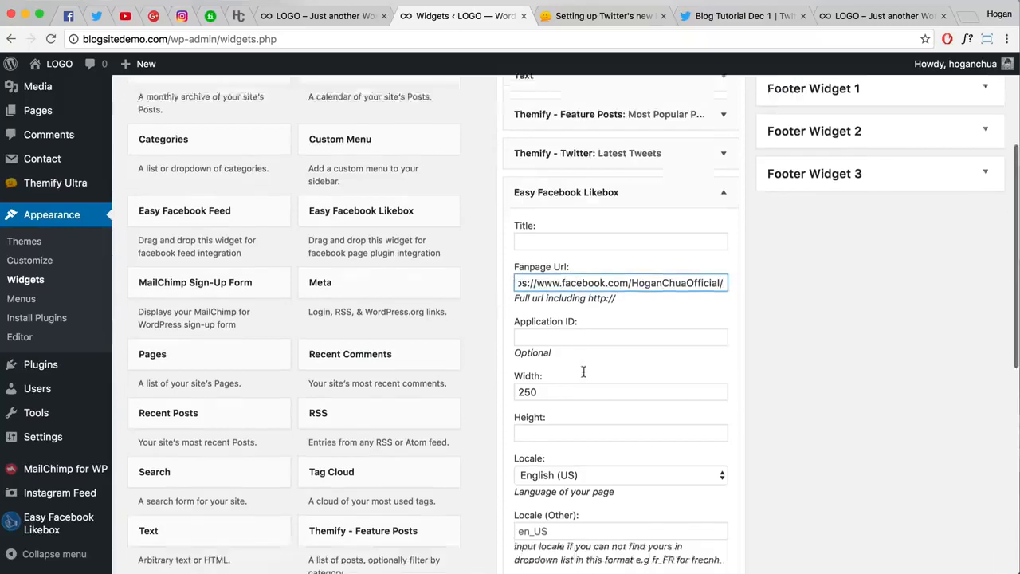
{"action": "left_click_drag", "start_coordinate": [547, 351], "coordinate": [507, 351]}
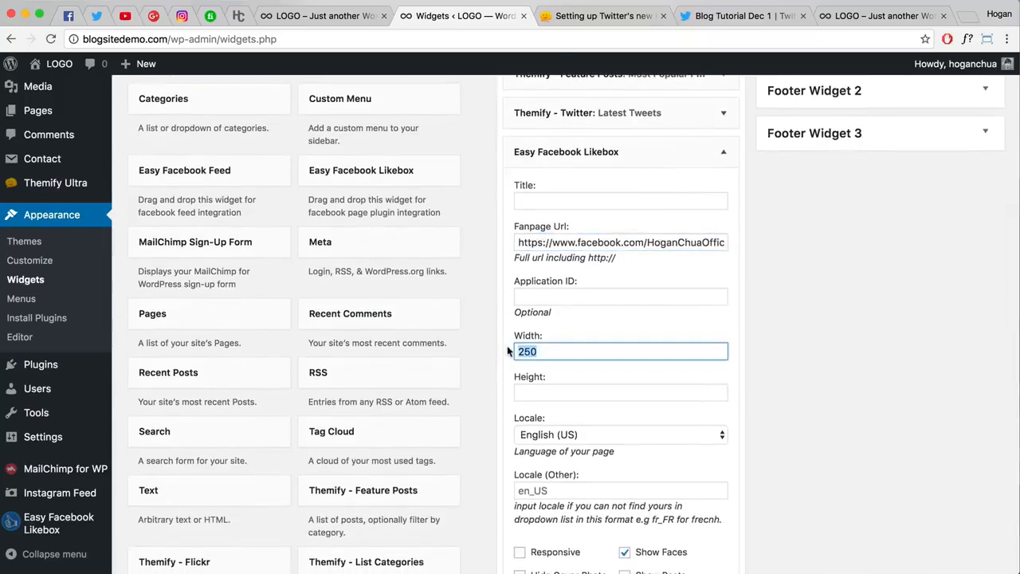
{"action": "type", "text": "27"}
{"action": "left_click", "coordinate": [530, 392]}
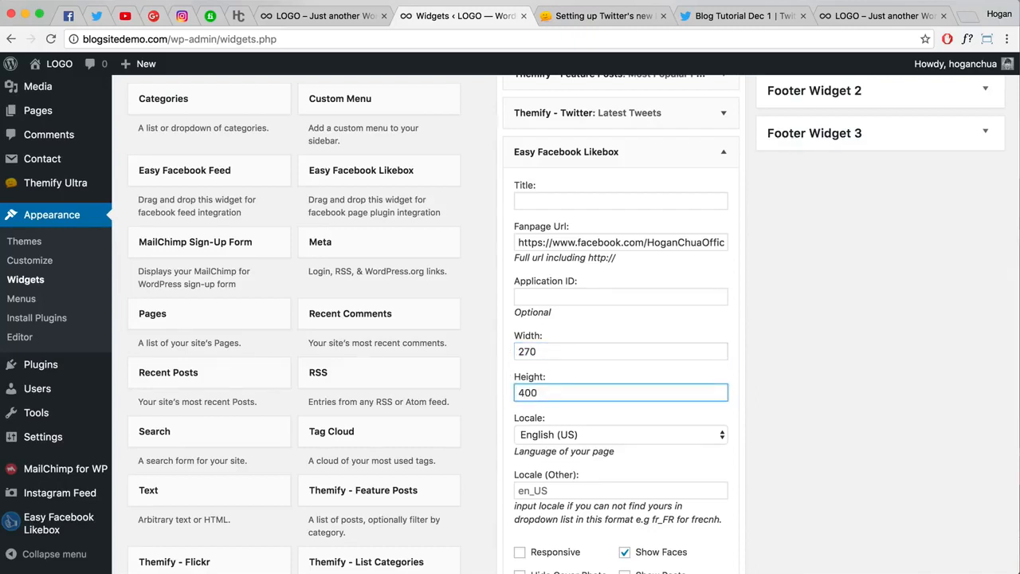
{"action": "scroll", "coordinate": [542, 392], "scroll_direction": "down", "scroll_amount": 4}
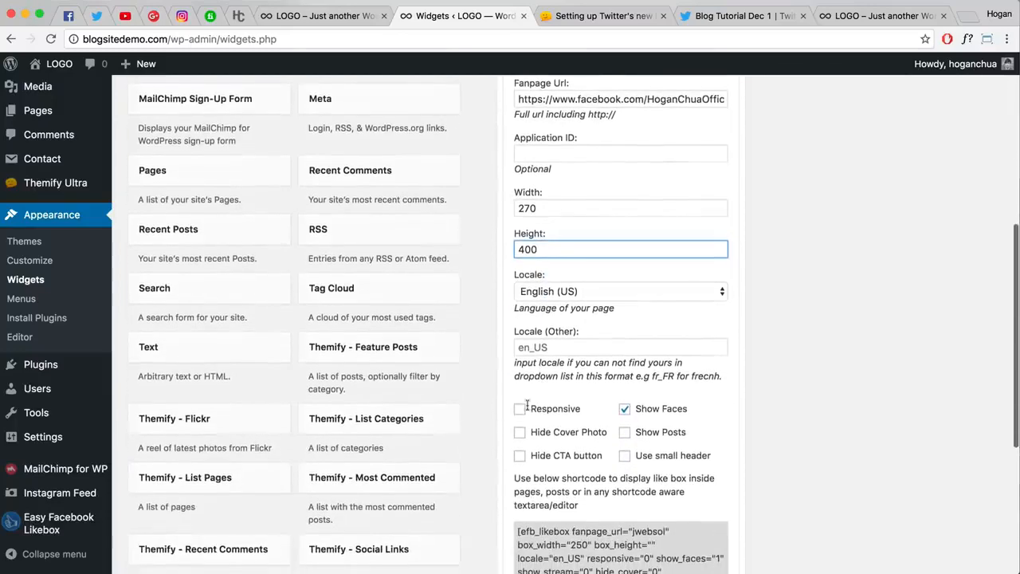
{"action": "left_click", "coordinate": [625, 433]}
{"action": "scroll", "coordinate": [627, 439], "scroll_direction": "down", "scroll_amount": 5}
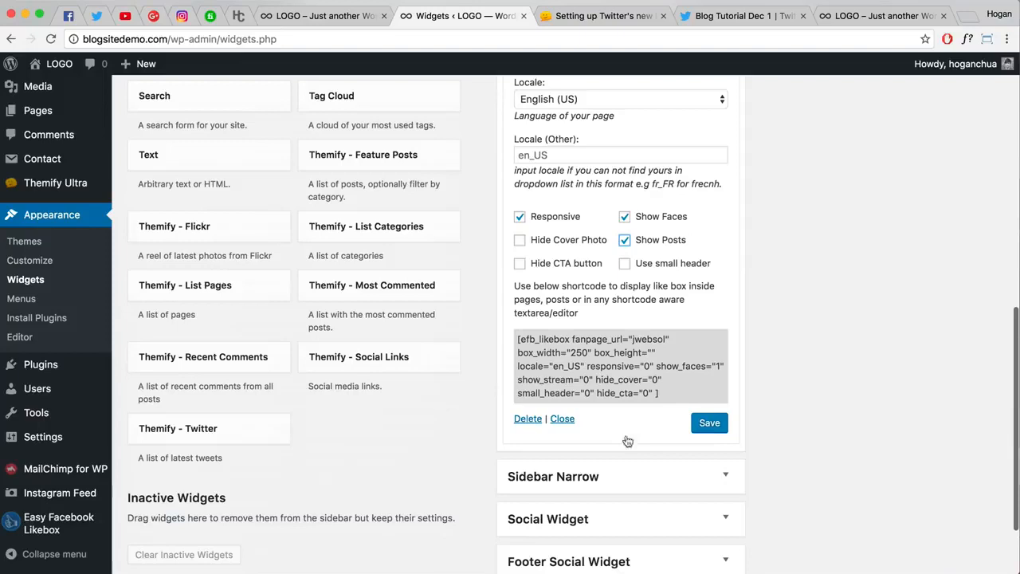
{"action": "left_click", "coordinate": [709, 428]}
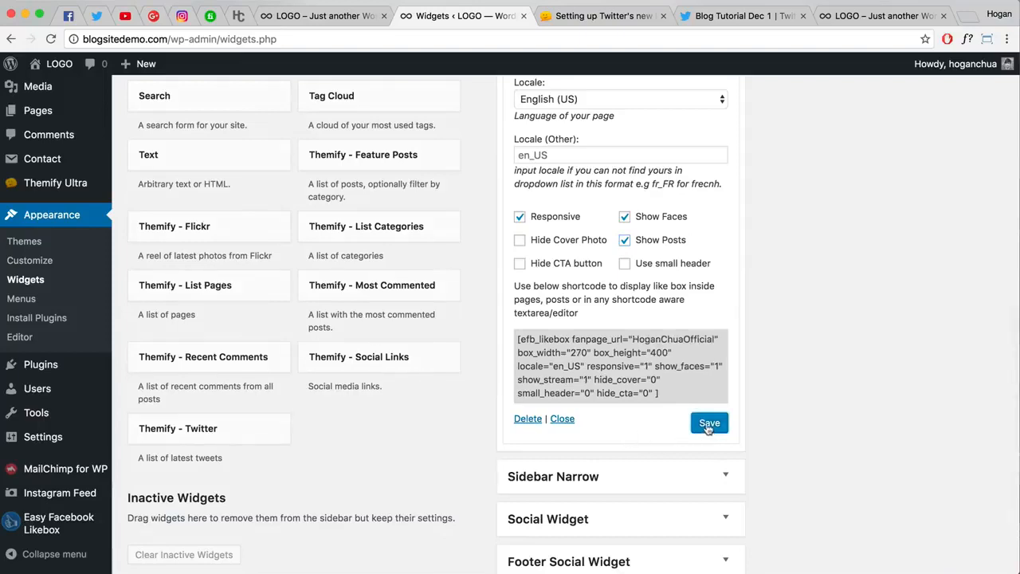
Copy the likebox's generated shortcode and return to the live blog page
{"action": "triple_click", "coordinate": [573, 365]}
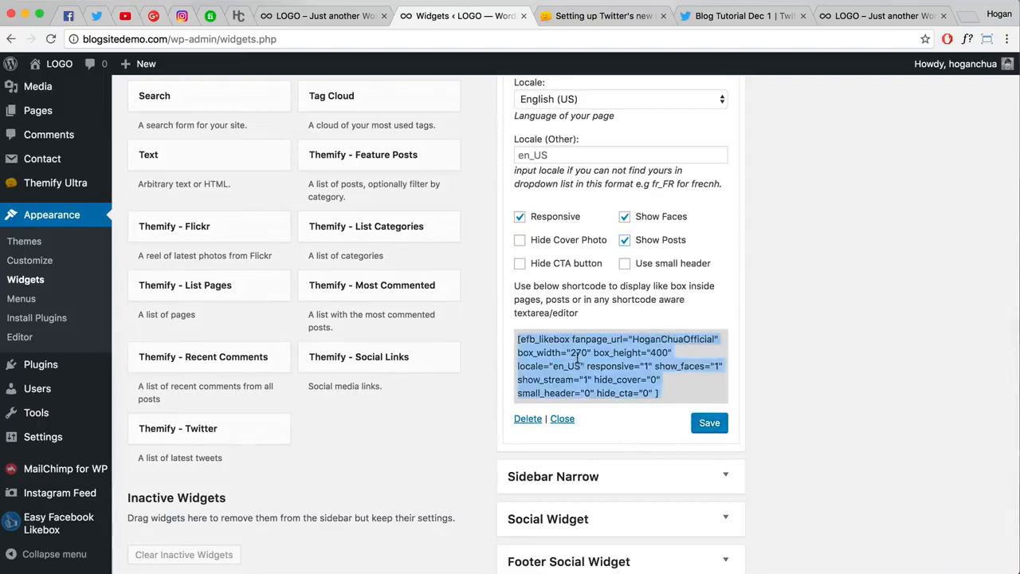
{"action": "right_click", "coordinate": [579, 356]}
{"action": "left_click", "coordinate": [604, 386]}
{"action": "left_click", "coordinate": [833, 16]}
{"action": "left_click", "coordinate": [50, 38]}
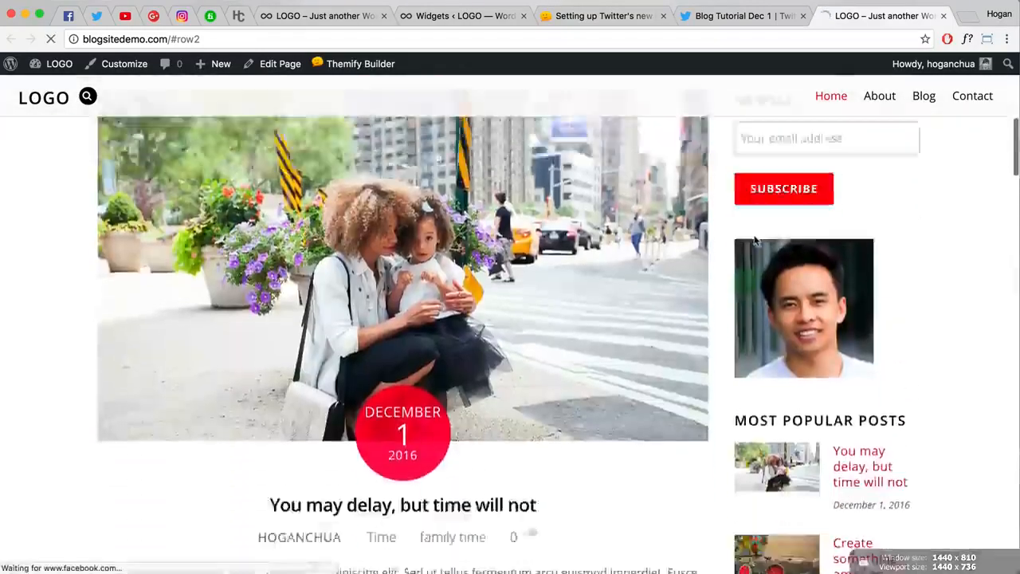
{"action": "scroll", "coordinate": [755, 240], "scroll_direction": "down", "scroll_amount": 15}
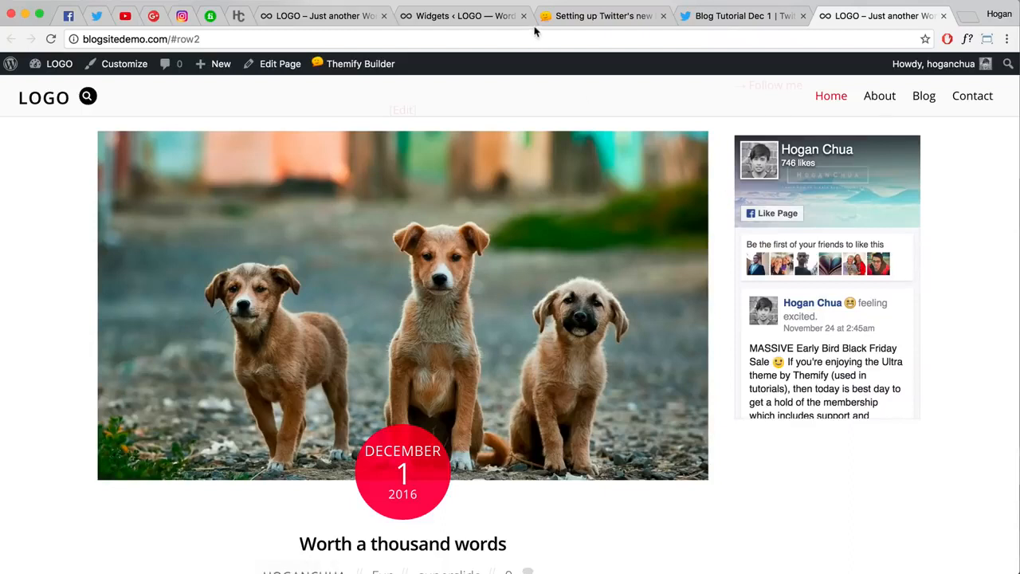
{"action": "left_click", "coordinate": [467, 17]}
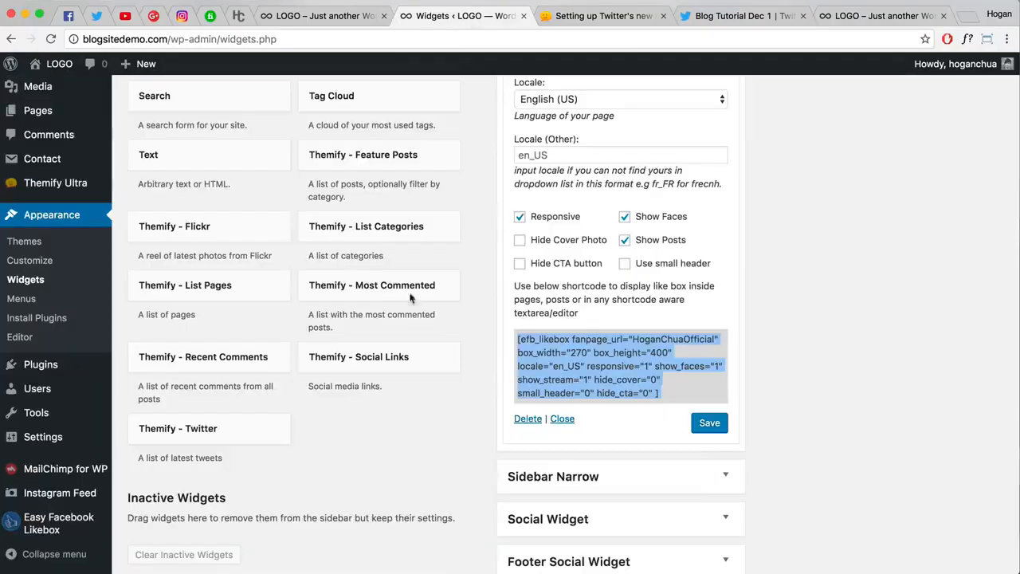
{"action": "scroll", "coordinate": [91, 290], "scroll_direction": "down", "scroll_amount": 3}
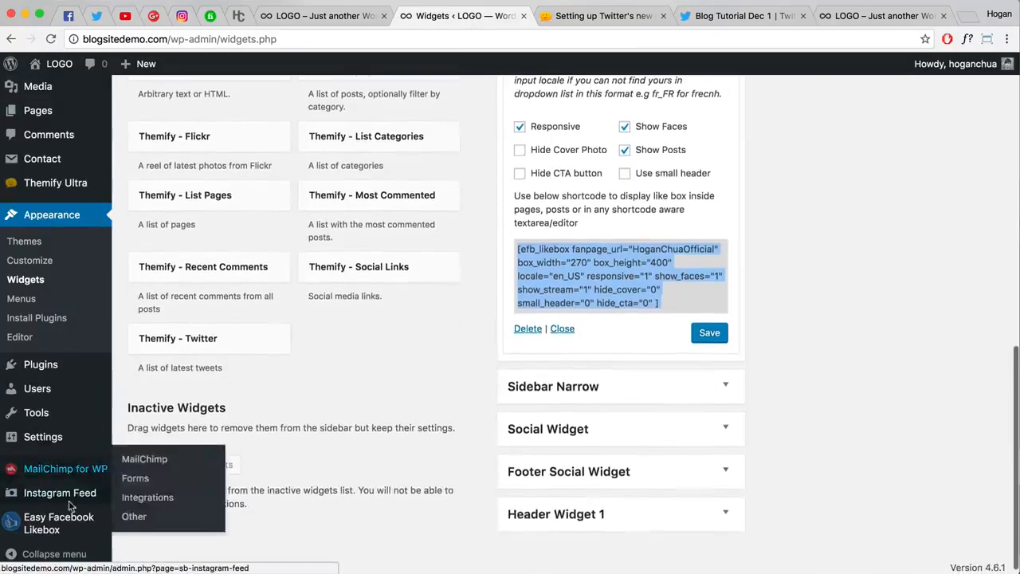
Log in to Instagram from the Instagram Feed settings with the account's username and password to get an access token
{"action": "left_click", "coordinate": [63, 498]}
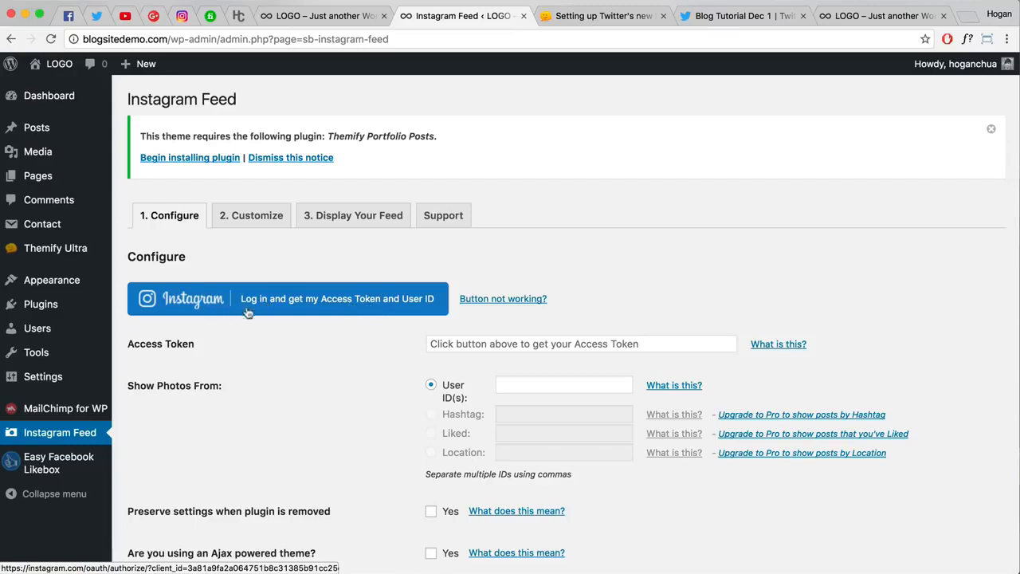
{"action": "left_click", "coordinate": [287, 311]}
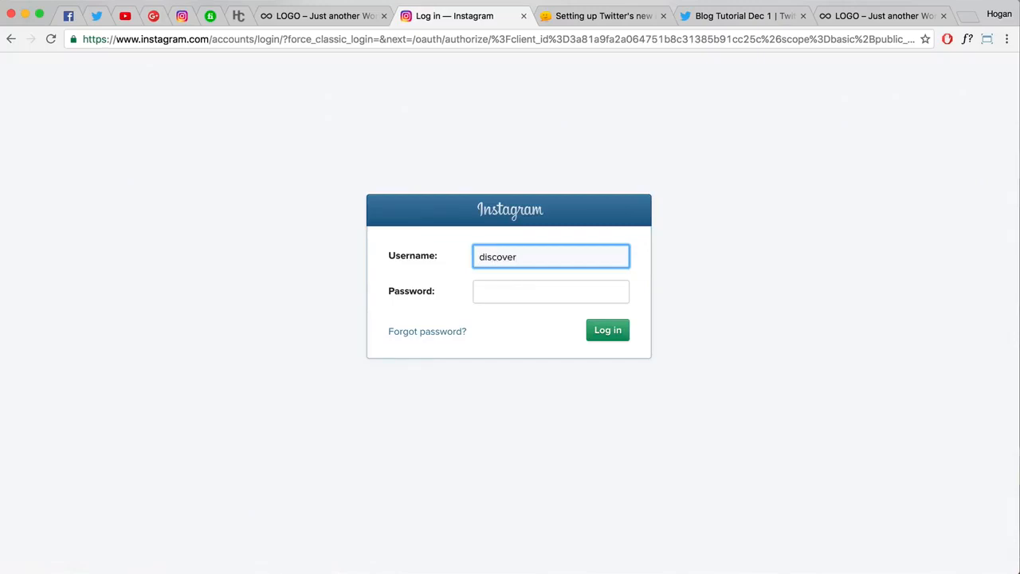
{"action": "type", "text": "discoveryou1991"}
{"action": "key", "text": "Tab"}
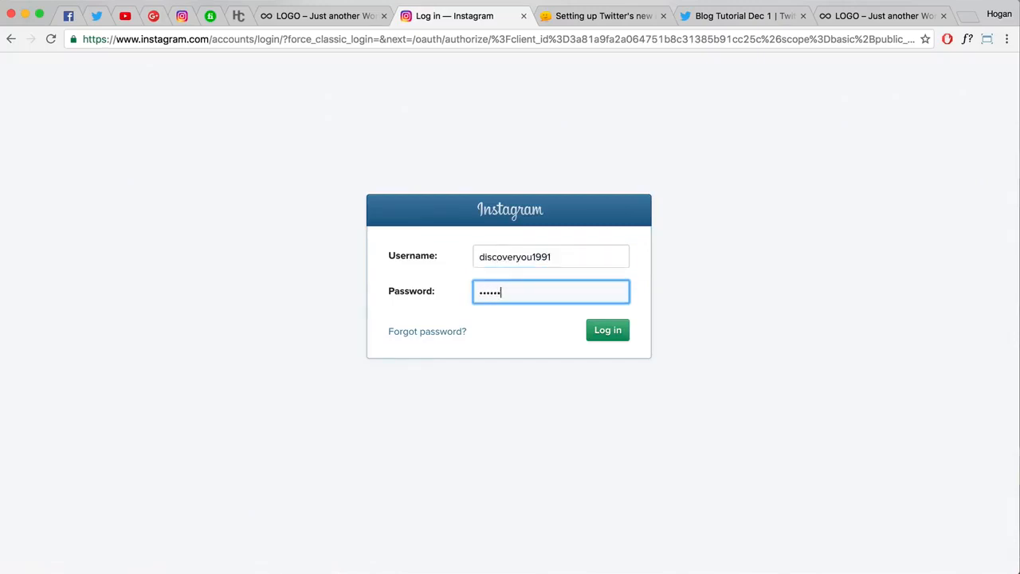
{"action": "left_click", "coordinate": [604, 330]}
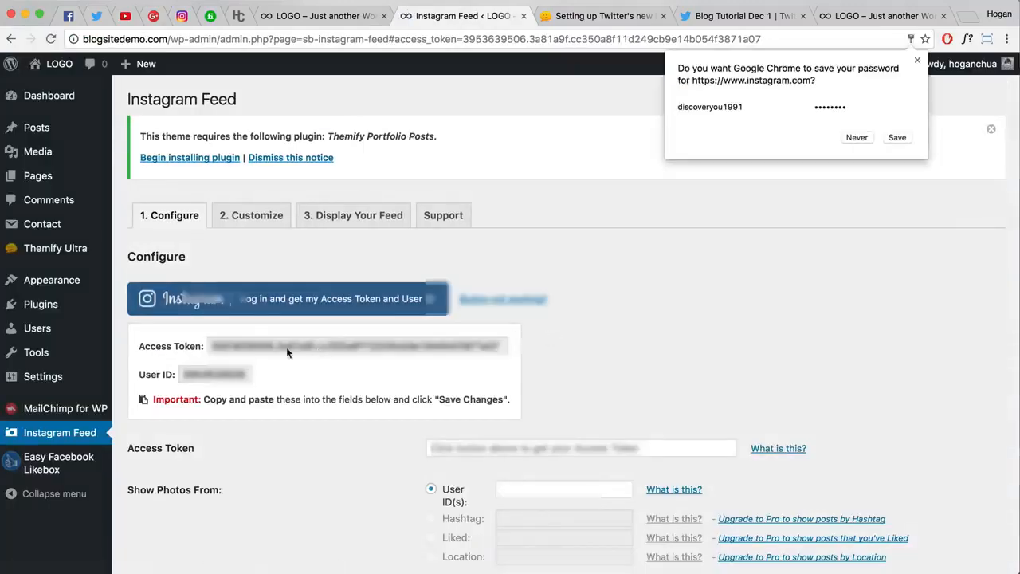
{"action": "left_click", "coordinate": [917, 60]}
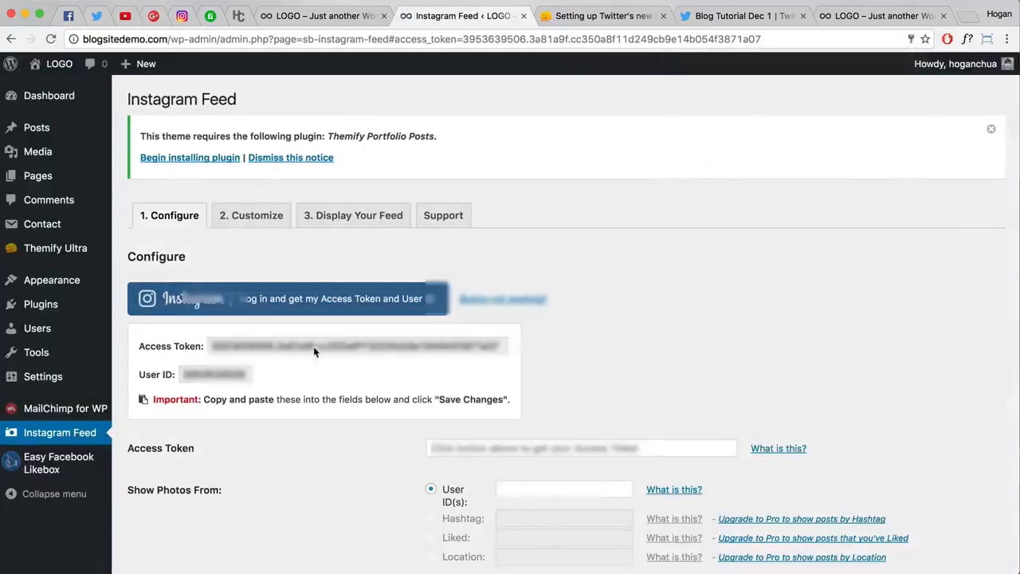
Copy the generated access token into the Access Token setting
{"action": "left_click", "coordinate": [314, 345]}
{"action": "right_click", "coordinate": [315, 346]}
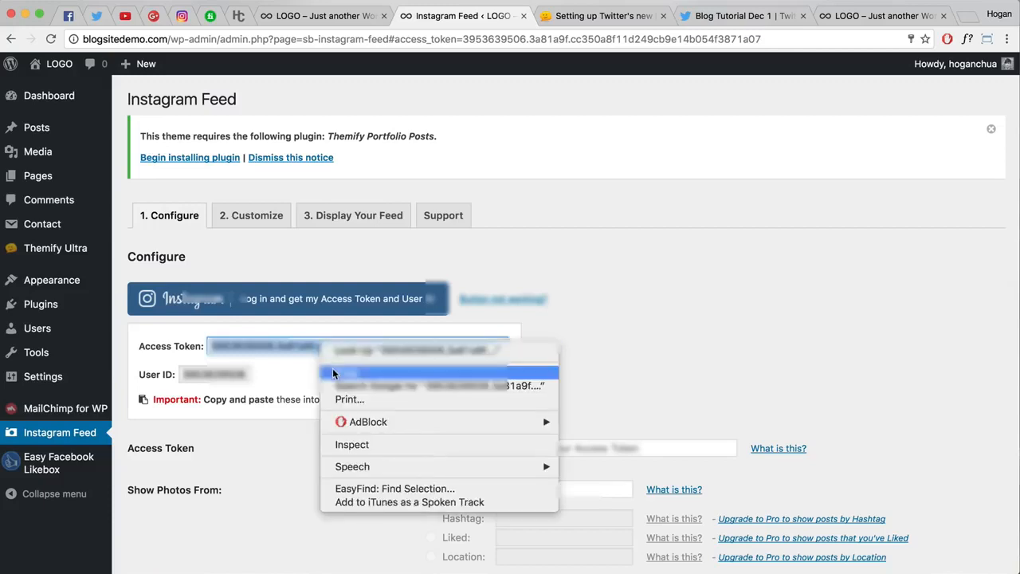
{"action": "left_click", "coordinate": [333, 373]}
{"action": "left_click", "coordinate": [528, 447]}
{"action": "key", "text": "super+v"}
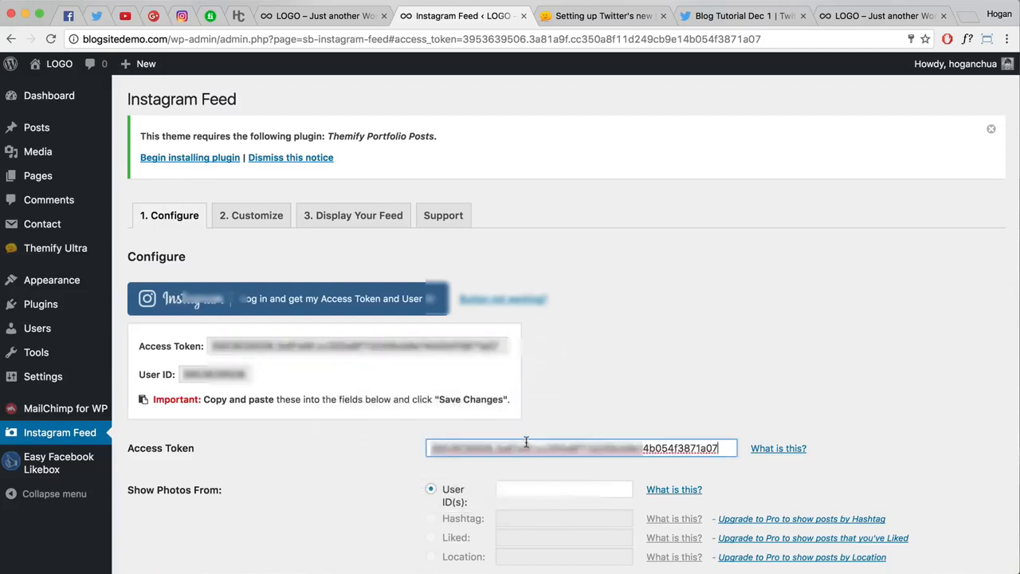
Copy the User ID into the User ID(s) setting and save the settings
{"action": "left_click", "coordinate": [227, 376]}
{"action": "right_click", "coordinate": [225, 374]}
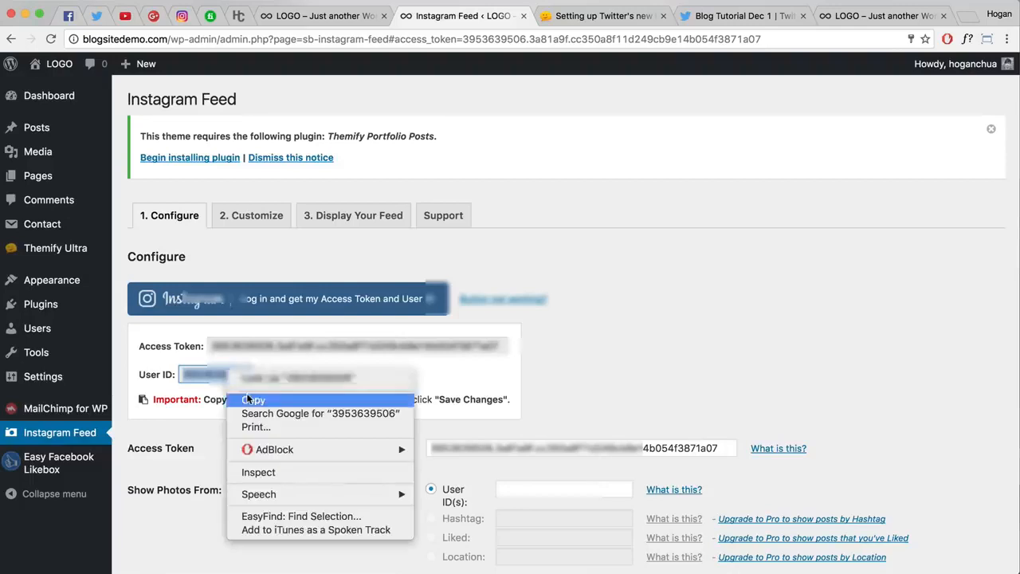
{"action": "left_click", "coordinate": [243, 399]}
{"action": "scroll", "coordinate": [631, 394], "scroll_direction": "down", "scroll_amount": 4}
{"action": "left_click", "coordinate": [548, 347]}
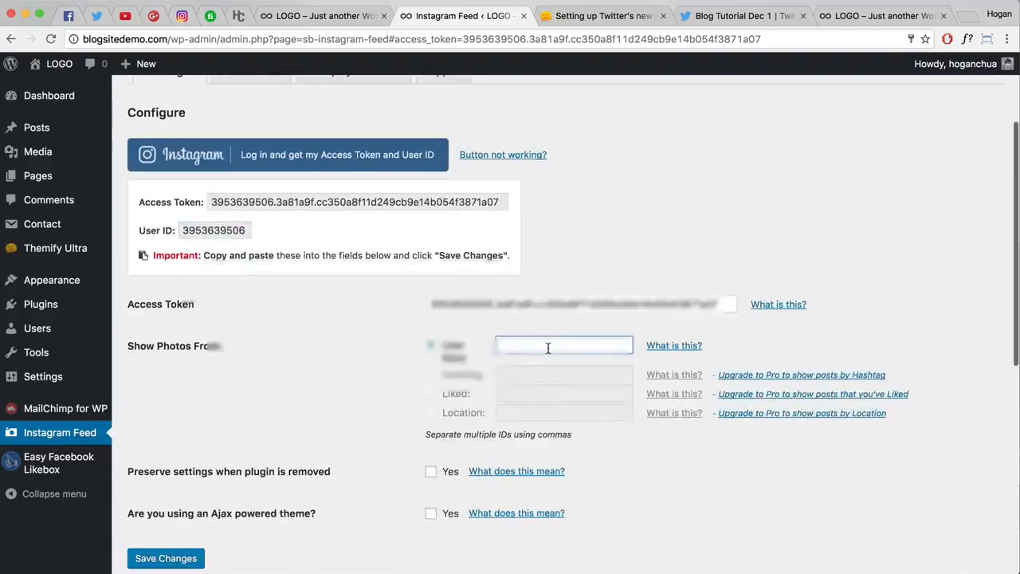
{"action": "key", "text": "super+v"}
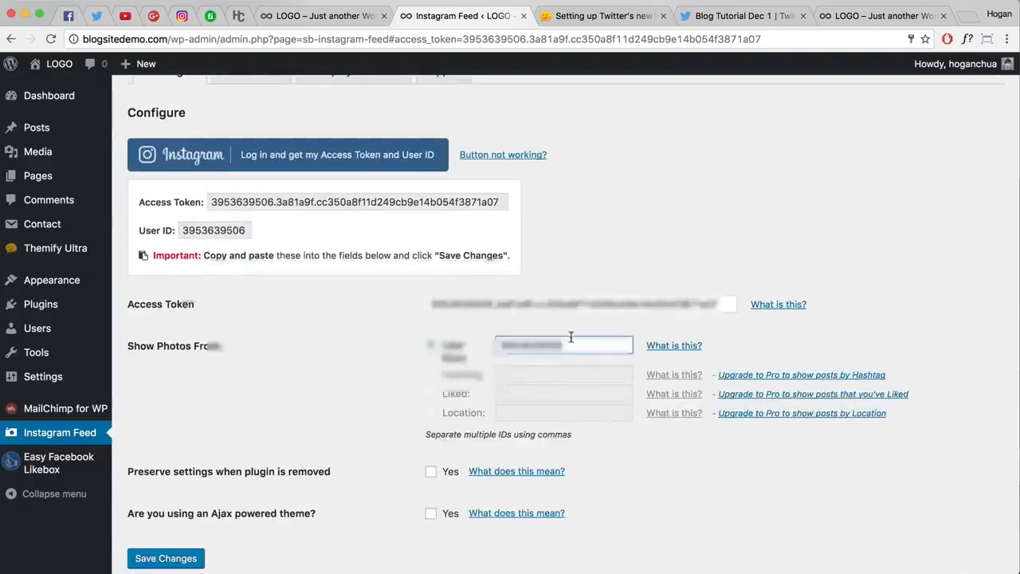
{"action": "scroll", "coordinate": [428, 405], "scroll_direction": "down", "scroll_amount": 3}
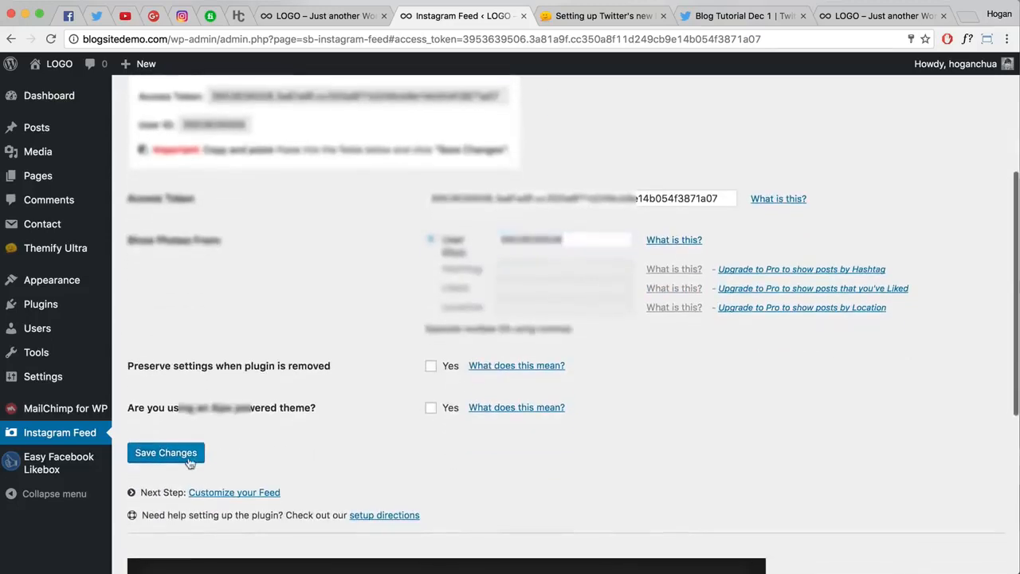
{"action": "left_click", "coordinate": [186, 460]}
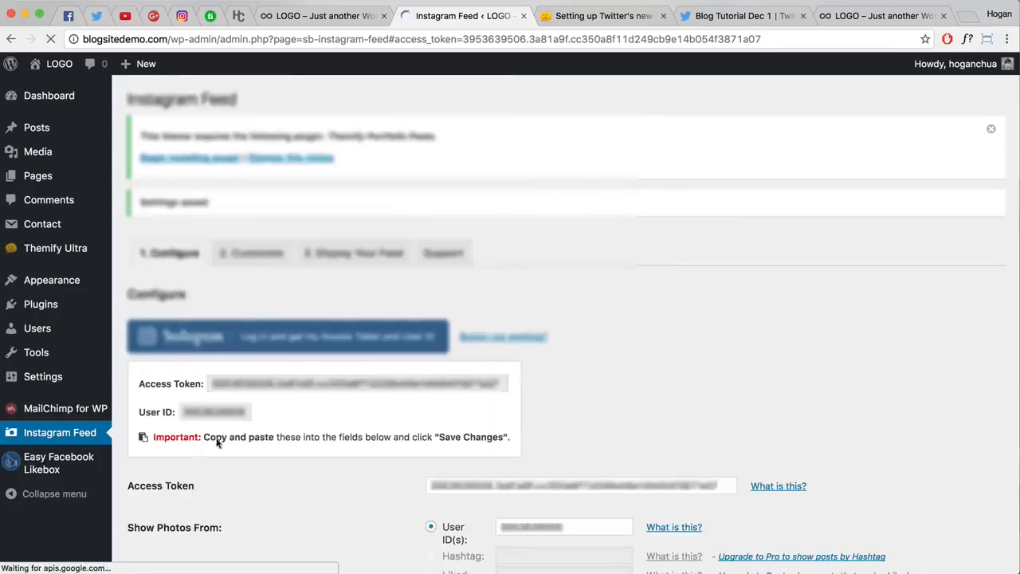
On the Customize tab, set Number of Photos to 8 and Columns to 2
{"action": "left_click", "coordinate": [248, 256]}
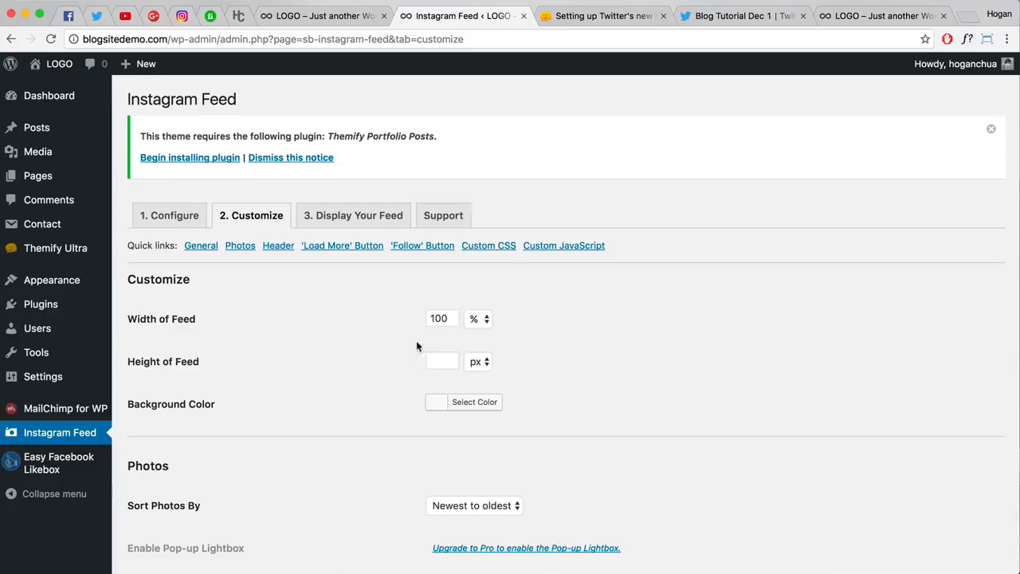
{"action": "scroll", "coordinate": [437, 352], "scroll_direction": "down", "scroll_amount": 5}
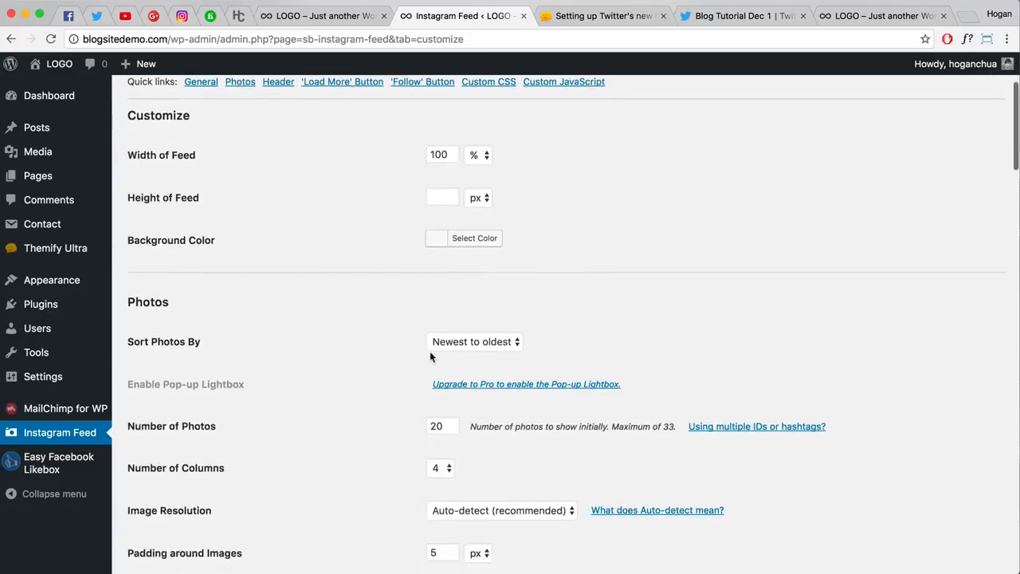
{"action": "left_click_drag", "start_coordinate": [224, 432], "coordinate": [136, 428]}
{"action": "scroll", "coordinate": [402, 391], "scroll_direction": "down", "scroll_amount": 2}
{"action": "left_click_drag", "start_coordinate": [440, 376], "coordinate": [417, 374]}
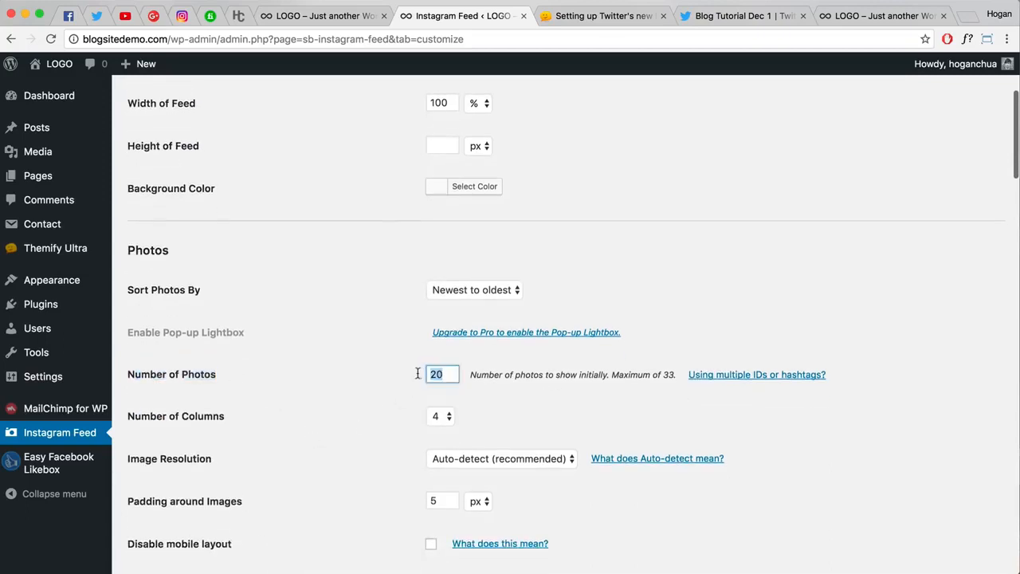
{"action": "type", "text": "8"}
{"action": "left_click", "coordinate": [437, 416]}
{"action": "left_click", "coordinate": [437, 416]}
{"action": "left_click", "coordinate": [437, 416]}
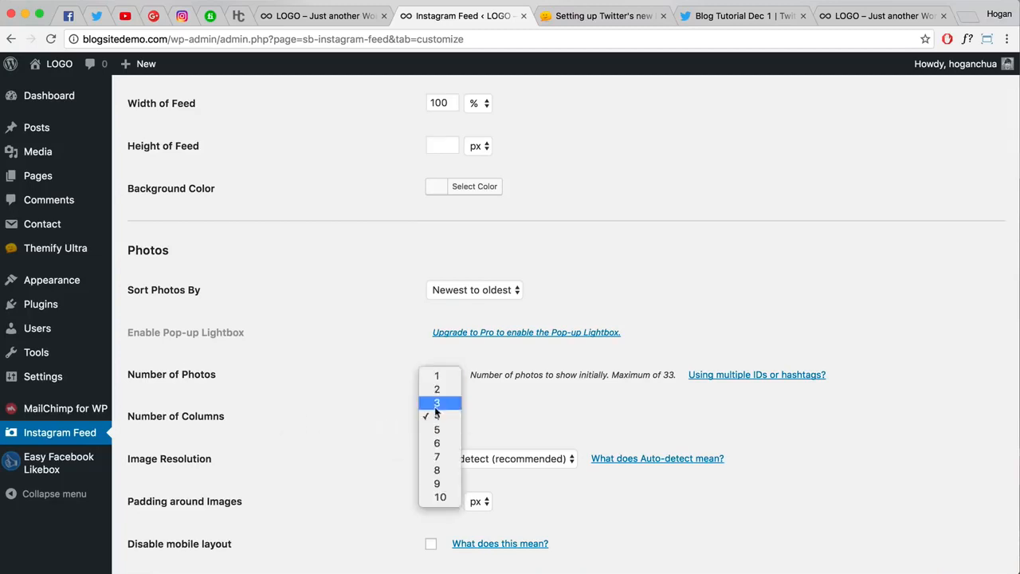
{"action": "left_click", "coordinate": [438, 390]}
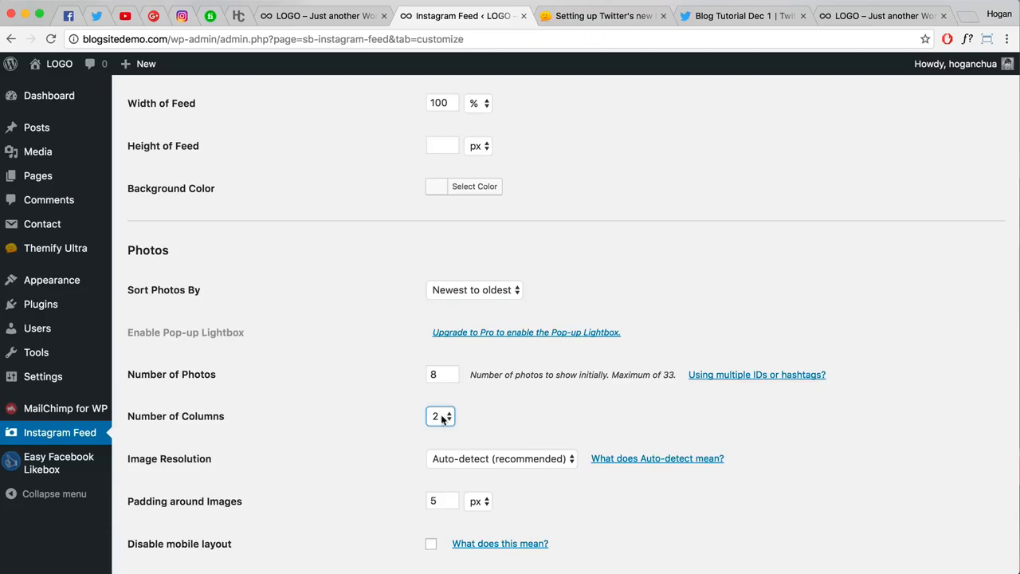
Turn off the feed header and the Load More button
{"action": "scroll", "coordinate": [448, 420], "scroll_direction": "down", "scroll_amount": 3}
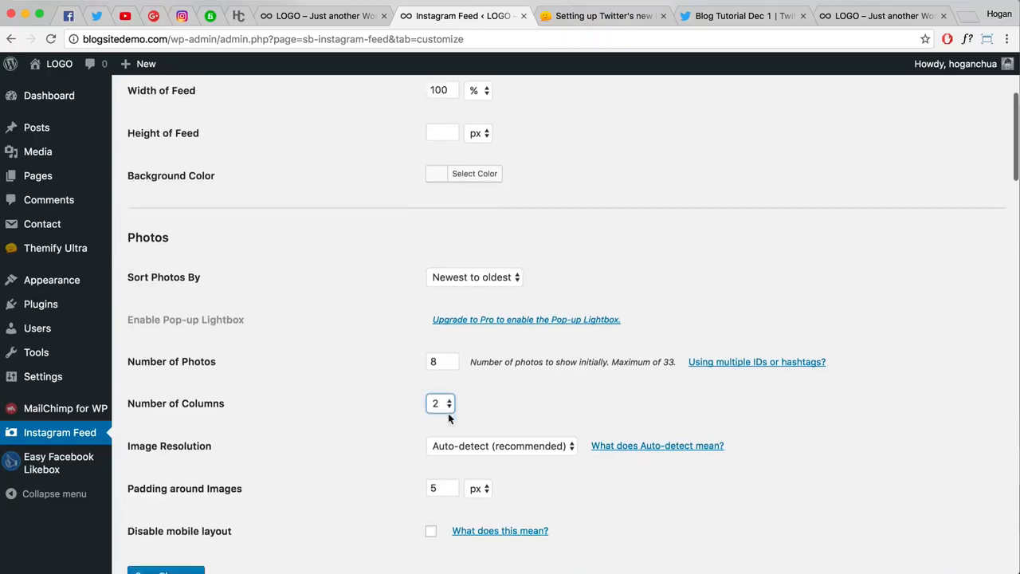
{"action": "scroll", "coordinate": [435, 339], "scroll_direction": "down", "scroll_amount": 10}
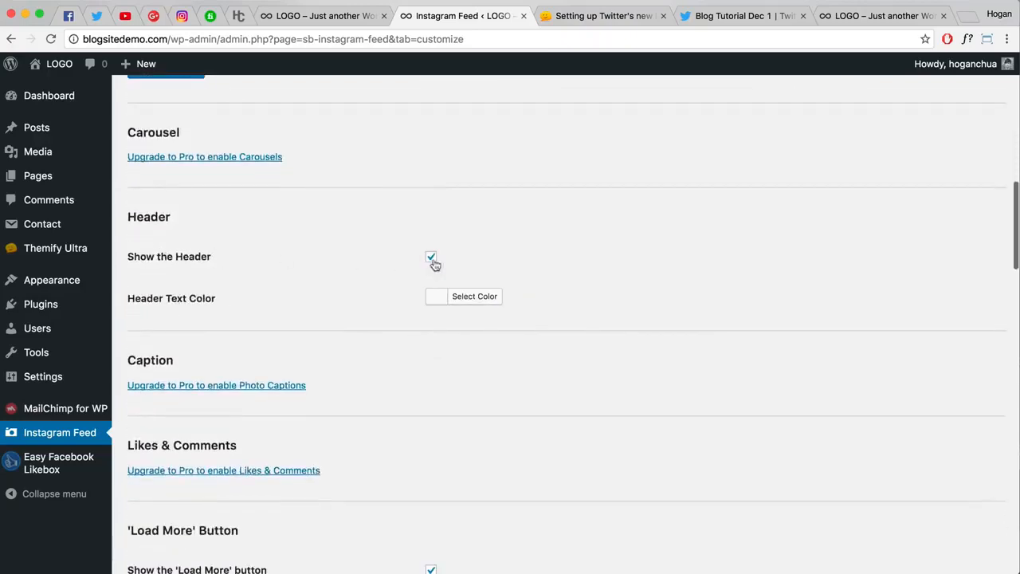
{"action": "left_click", "coordinate": [431, 259]}
{"action": "scroll", "coordinate": [422, 265], "scroll_direction": "down", "scroll_amount": 7}
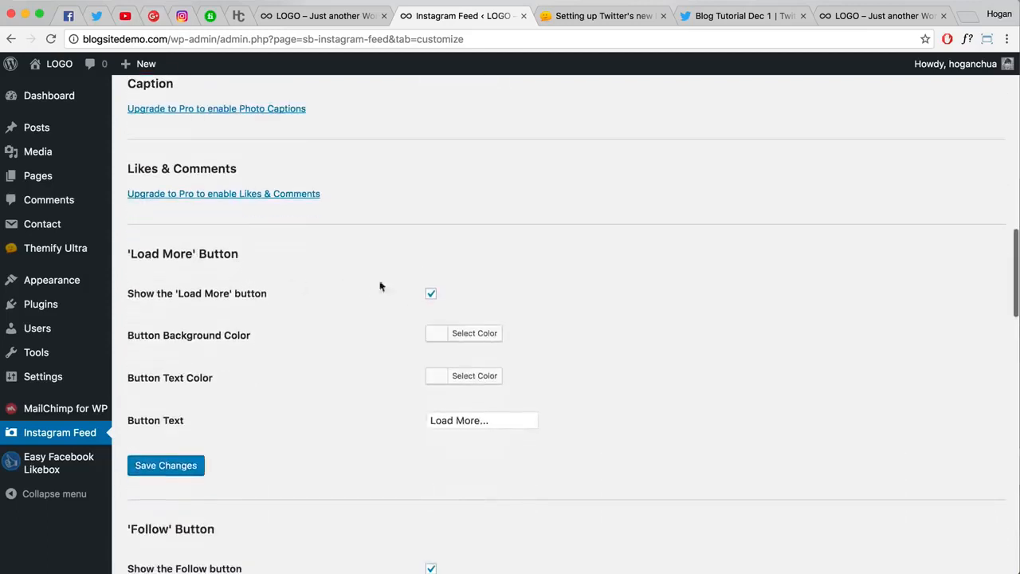
{"action": "left_click", "coordinate": [430, 293]}
Give the Follow button a black background with white text and save the customisation
{"action": "scroll", "coordinate": [438, 307], "scroll_direction": "down", "scroll_amount": 5}
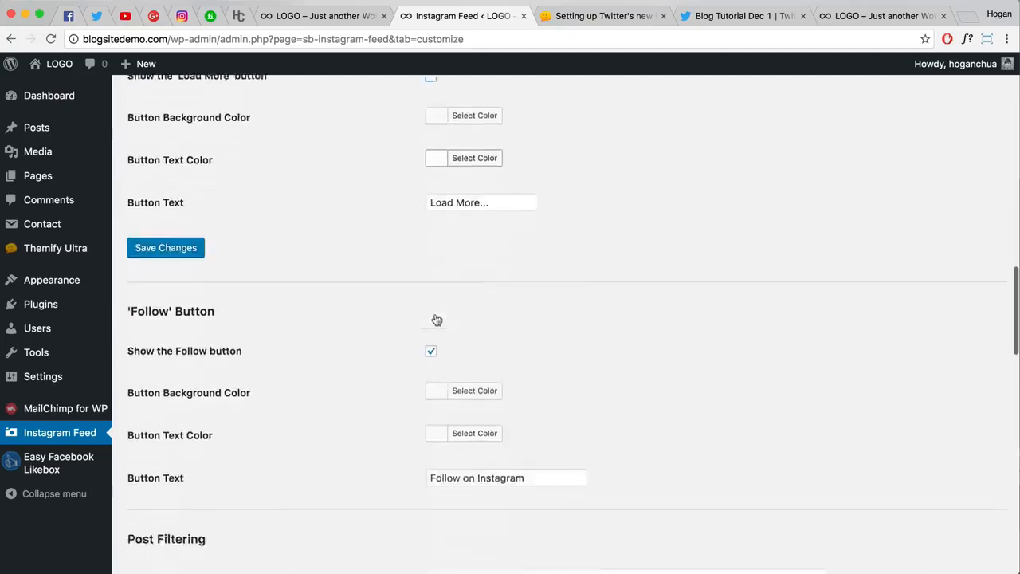
{"action": "scroll", "coordinate": [437, 320], "scroll_direction": "down", "scroll_amount": 3}
{"action": "left_click_drag", "start_coordinate": [228, 192], "coordinate": [126, 187]}
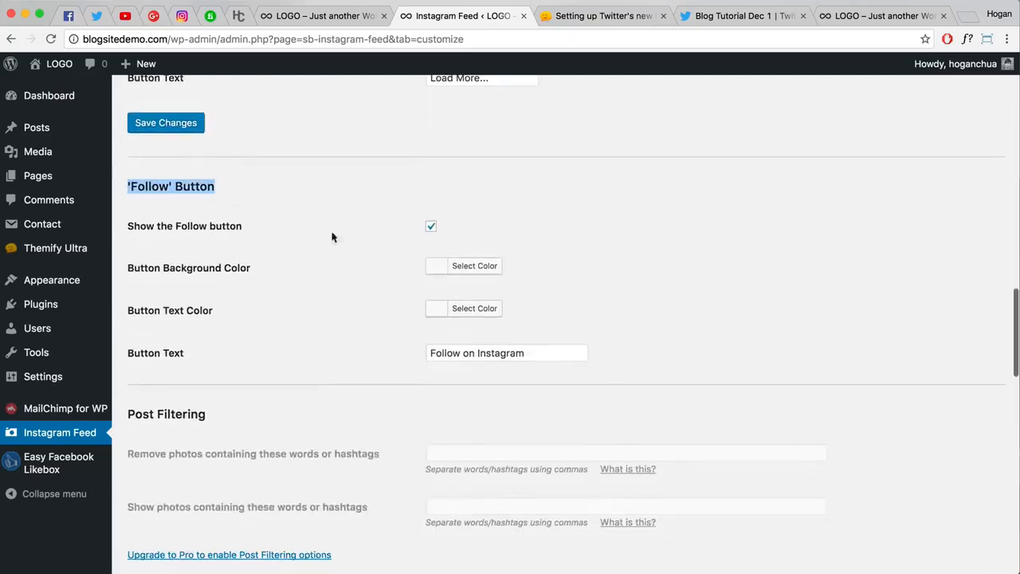
{"action": "left_click", "coordinate": [437, 272]}
{"action": "left_click", "coordinate": [440, 430]}
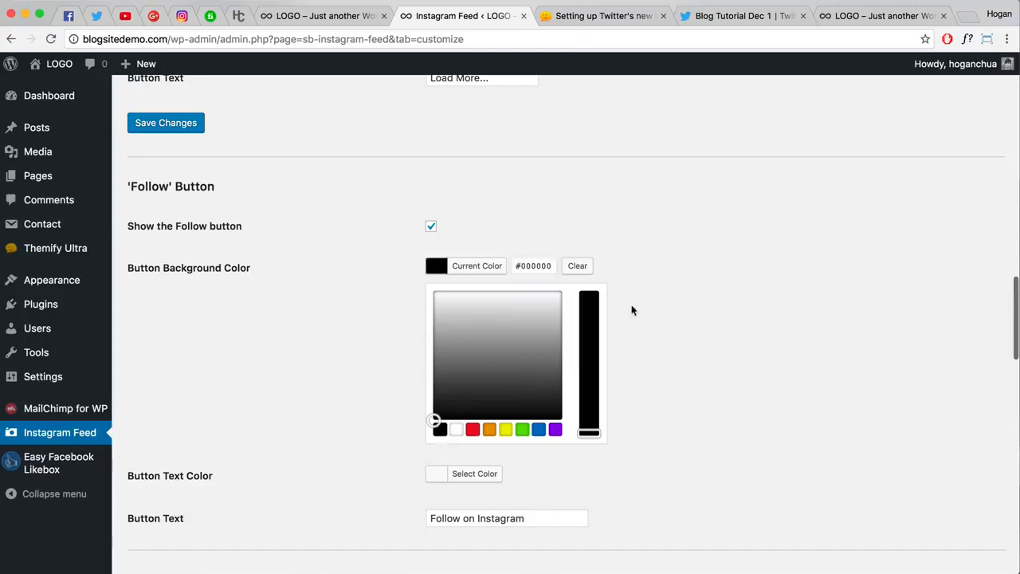
{"action": "left_click", "coordinate": [633, 310]}
{"action": "left_click", "coordinate": [438, 314]}
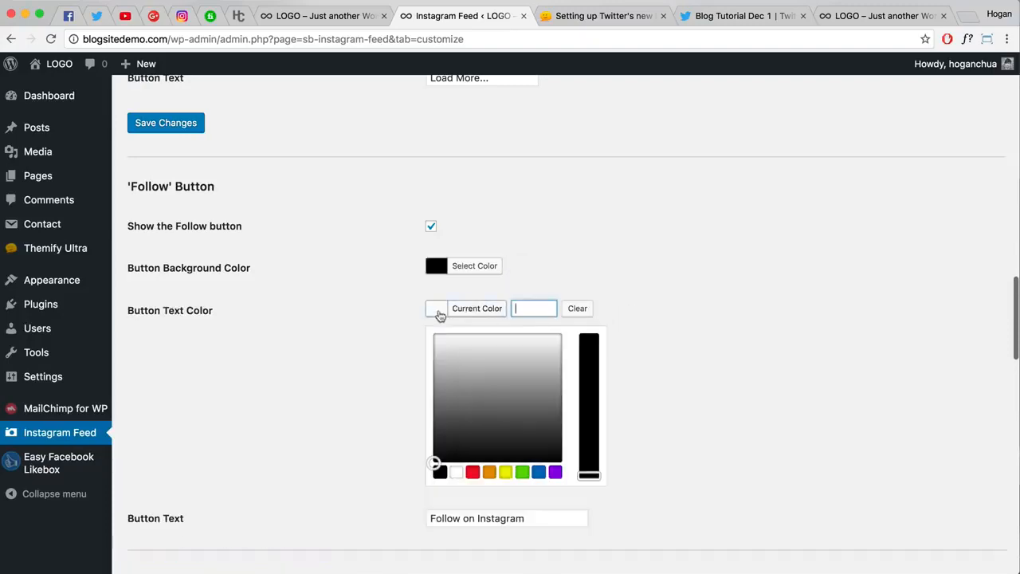
{"action": "left_click", "coordinate": [456, 471]}
{"action": "left_click", "coordinate": [649, 388]}
{"action": "scroll", "coordinate": [636, 396], "scroll_direction": "down", "scroll_amount": 3}
{"action": "scroll", "coordinate": [636, 395], "scroll_direction": "down", "scroll_amount": 10}
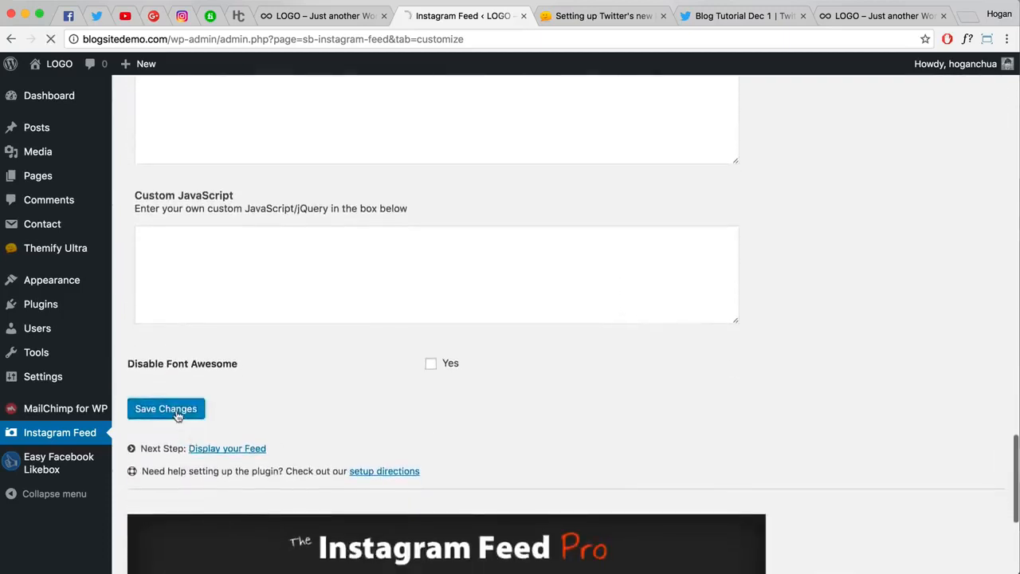
{"action": "left_click", "coordinate": [180, 411]}
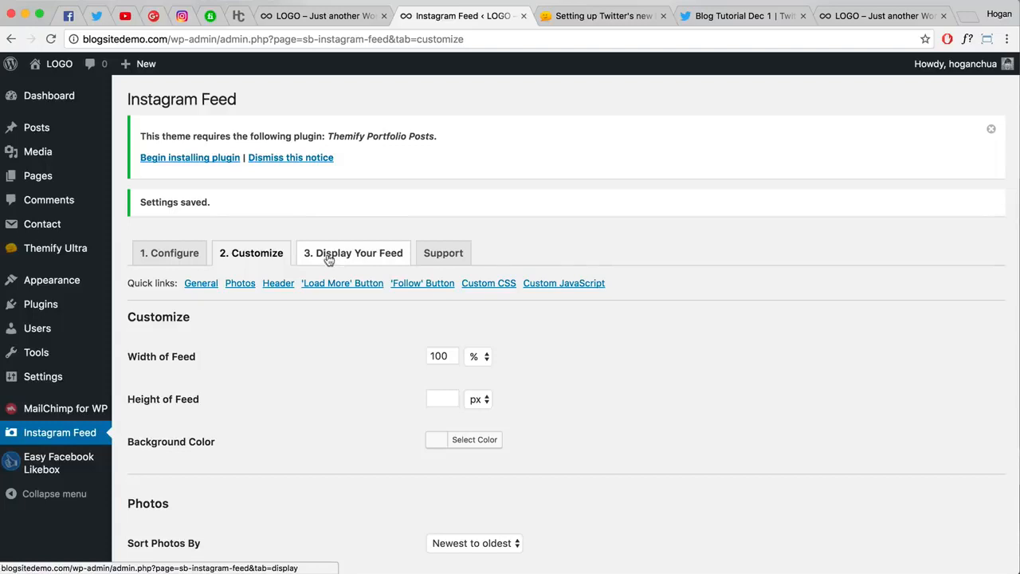
Copy the [instagram-feed] shortcode from the '3. Display Your Feed' tab
{"action": "left_click", "coordinate": [327, 259]}
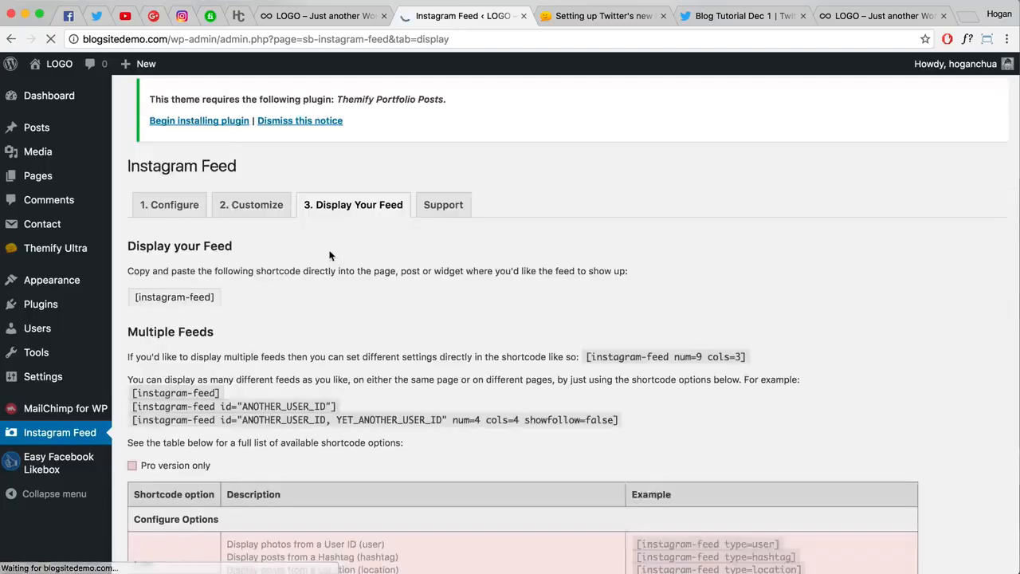
{"action": "triple_click", "coordinate": [185, 309]}
{"action": "right_click", "coordinate": [183, 310]}
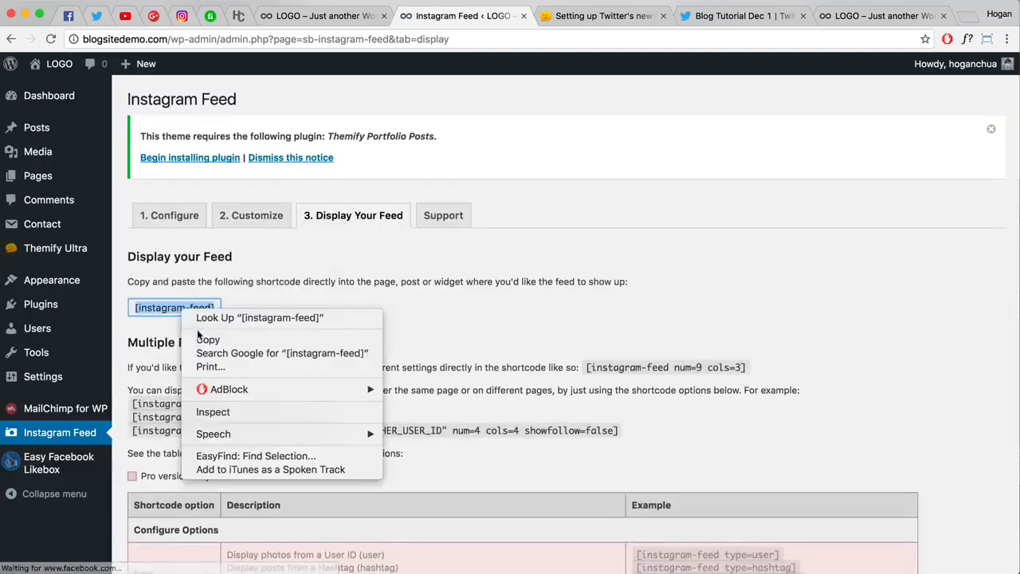
{"action": "left_click", "coordinate": [199, 341]}
{"action": "scroll", "coordinate": [219, 332], "scroll_direction": "down", "scroll_amount": 10}
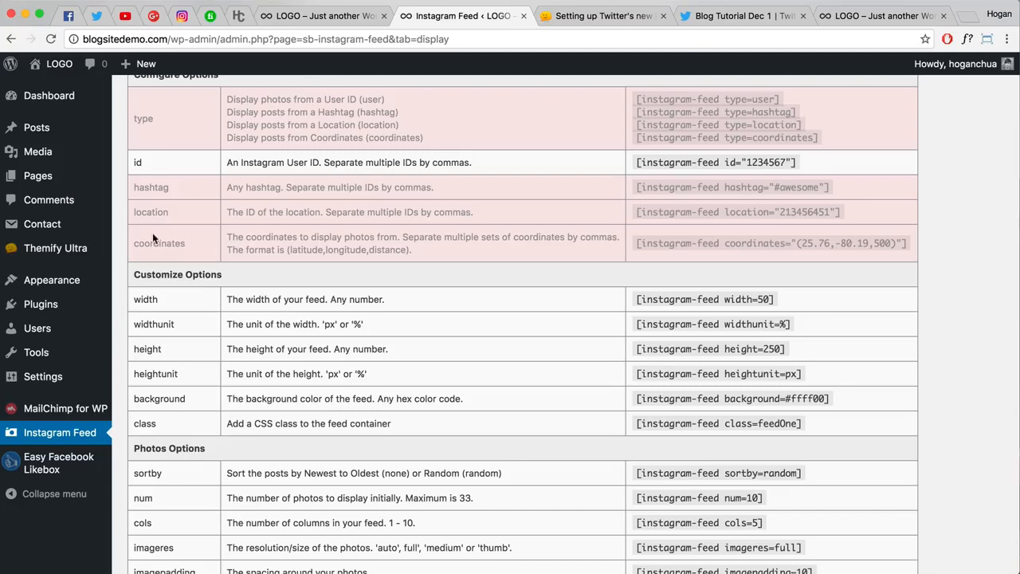
{"action": "mouse_move", "coordinate": [94, 281]}
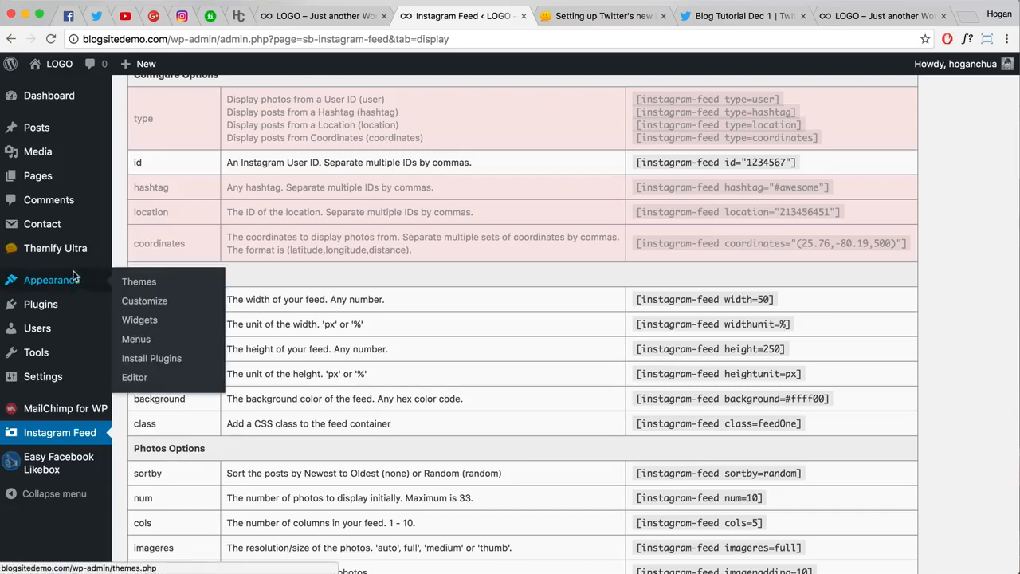
Add a saved Text widget with [instagram-feed] below the Facebook Likebox, then reload the blog front page
{"action": "left_click", "coordinate": [141, 324]}
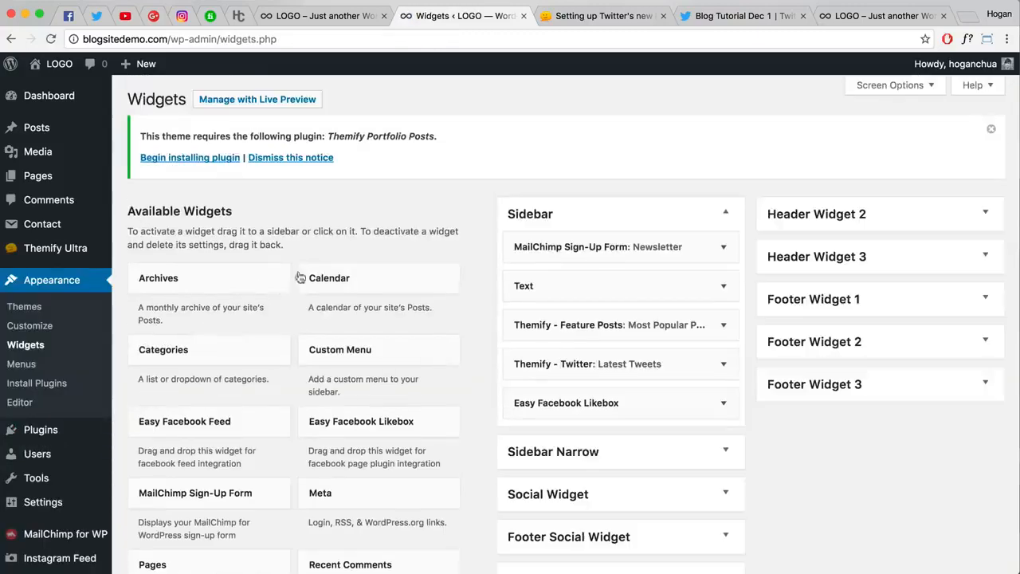
{"action": "scroll", "coordinate": [312, 342], "scroll_direction": "down", "scroll_amount": 5}
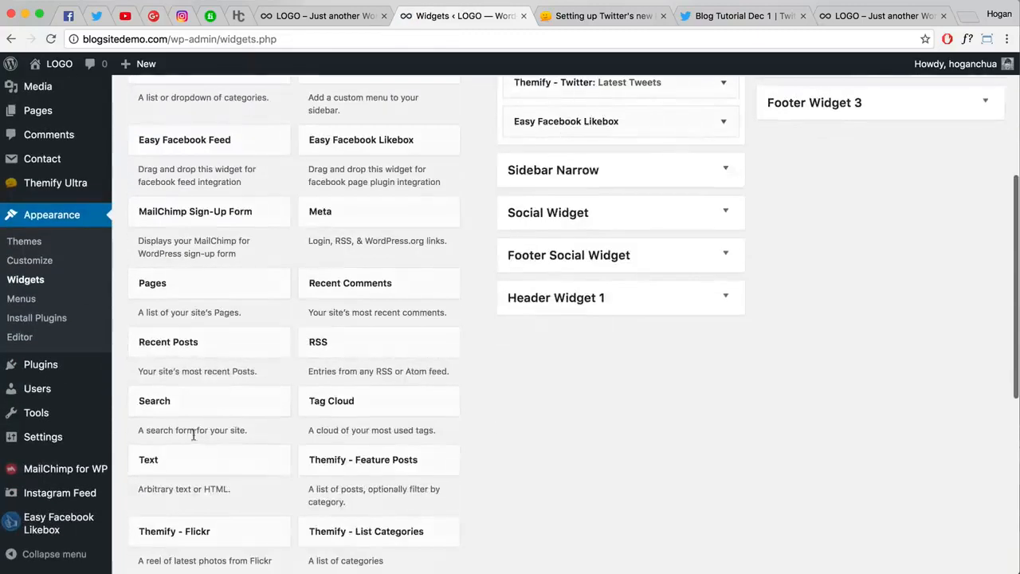
{"action": "left_click_drag", "start_coordinate": [193, 459], "coordinate": [585, 171]}
{"action": "left_click", "coordinate": [456, 296]}
{"action": "key", "text": "super+v"}
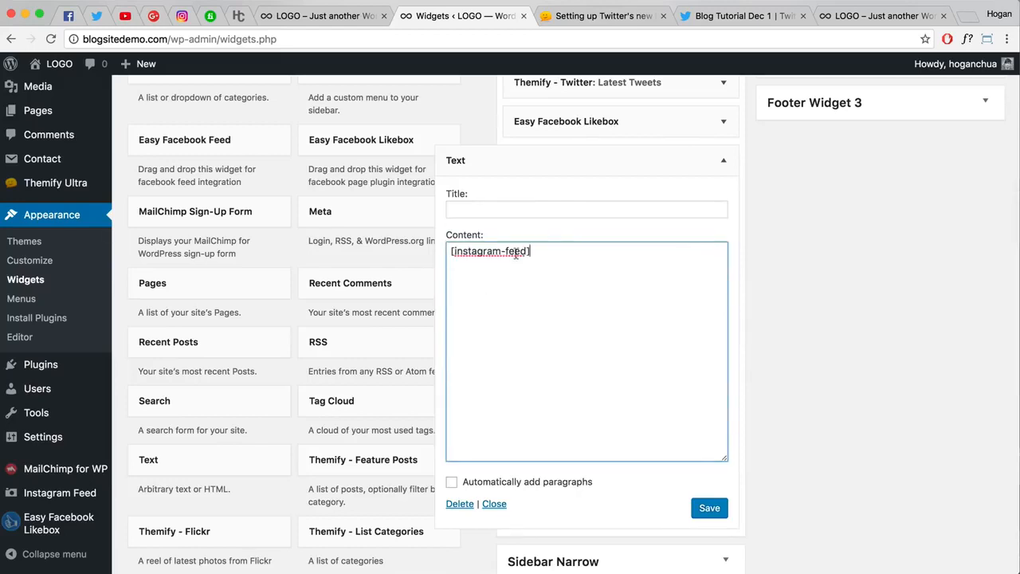
{"action": "left_click_drag", "start_coordinate": [556, 252], "coordinate": [450, 252]}
{"action": "left_click", "coordinate": [701, 508]}
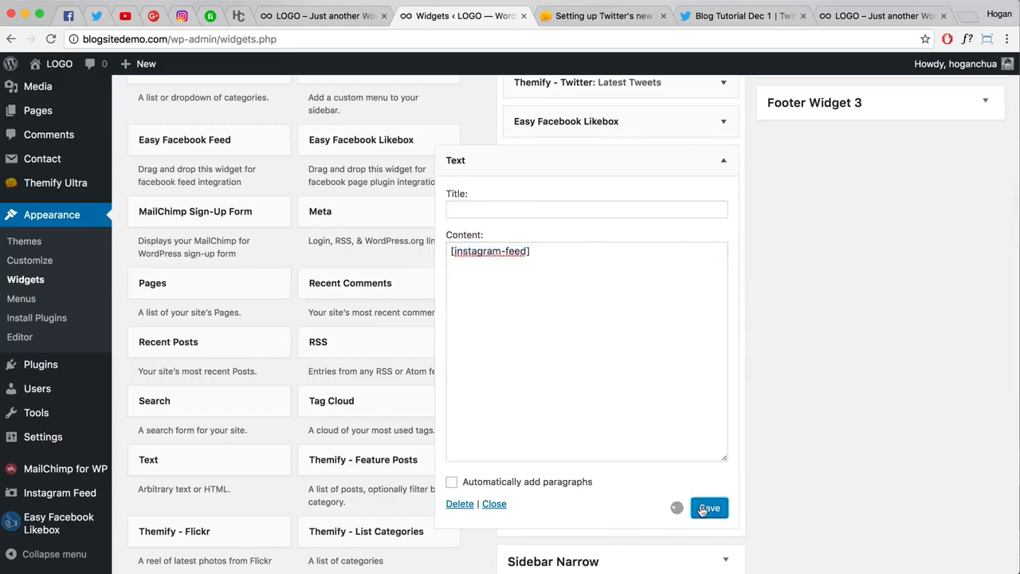
{"action": "left_click", "coordinate": [880, 16]}
{"action": "left_click", "coordinate": [50, 39]}
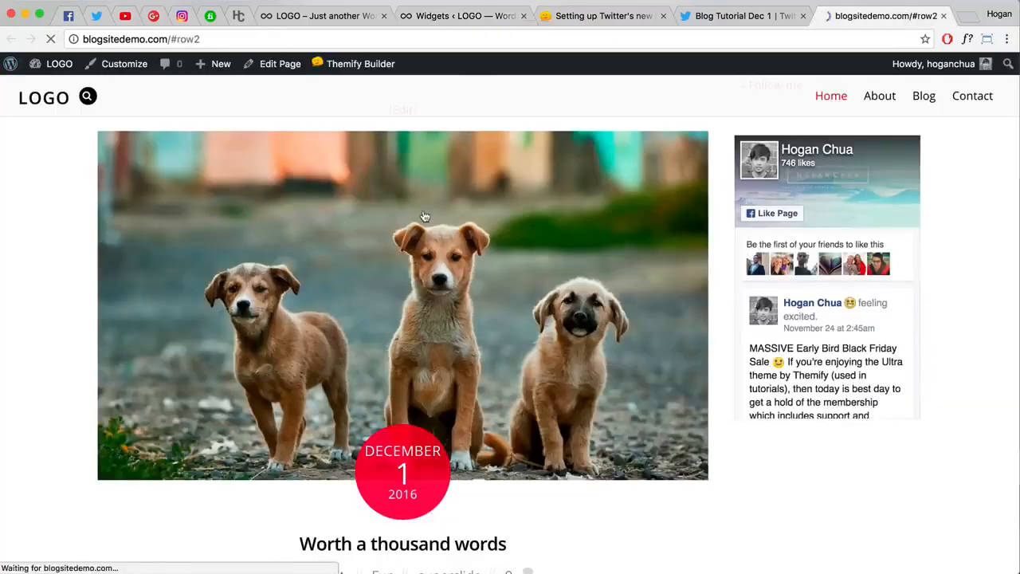
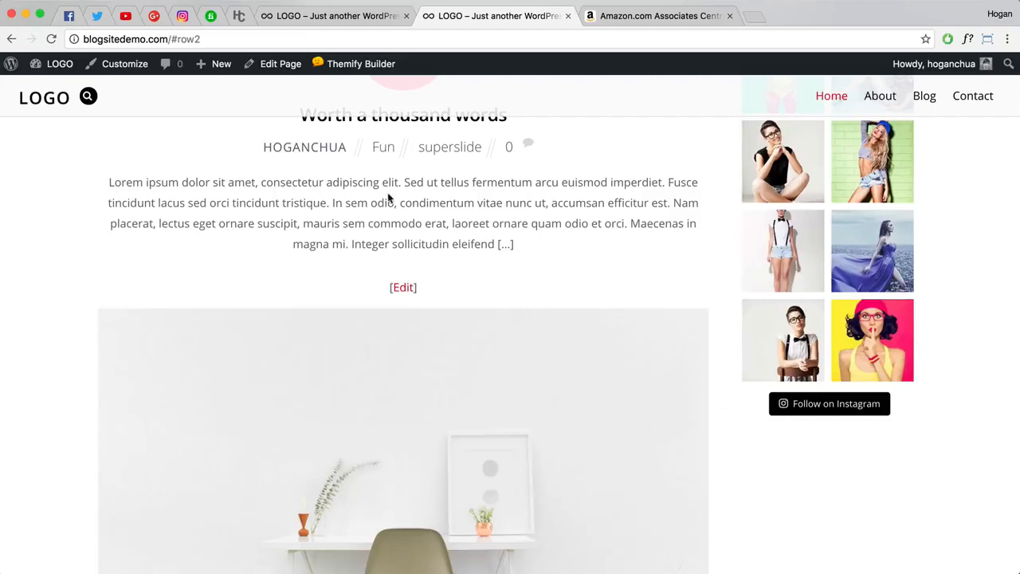
View the rankingbts.com sidebar ad for comparison, then open a new browser tab
{"action": "left_click", "coordinate": [344, 19]}
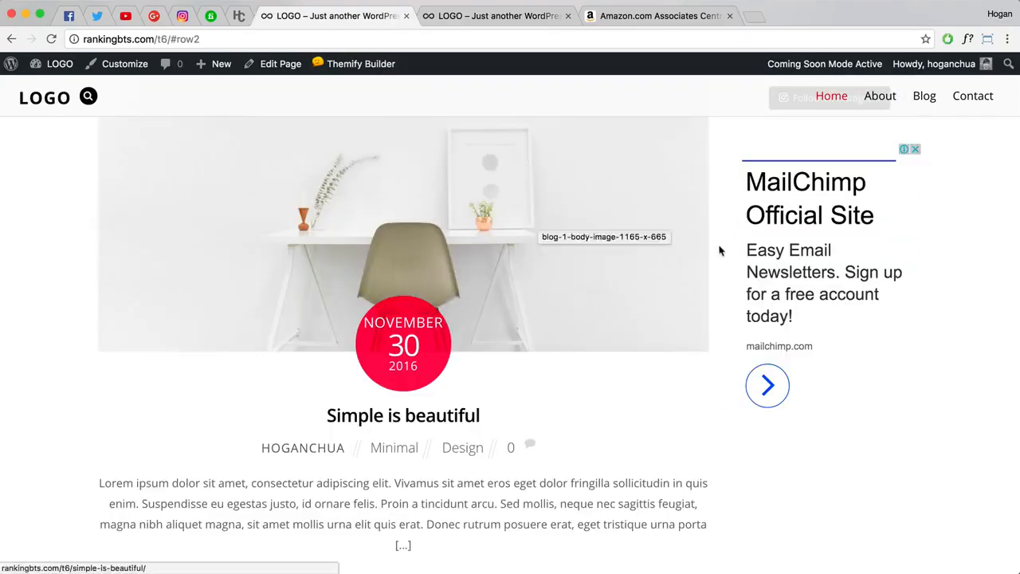
{"action": "scroll", "coordinate": [721, 250], "scroll_direction": "up", "scroll_amount": 2}
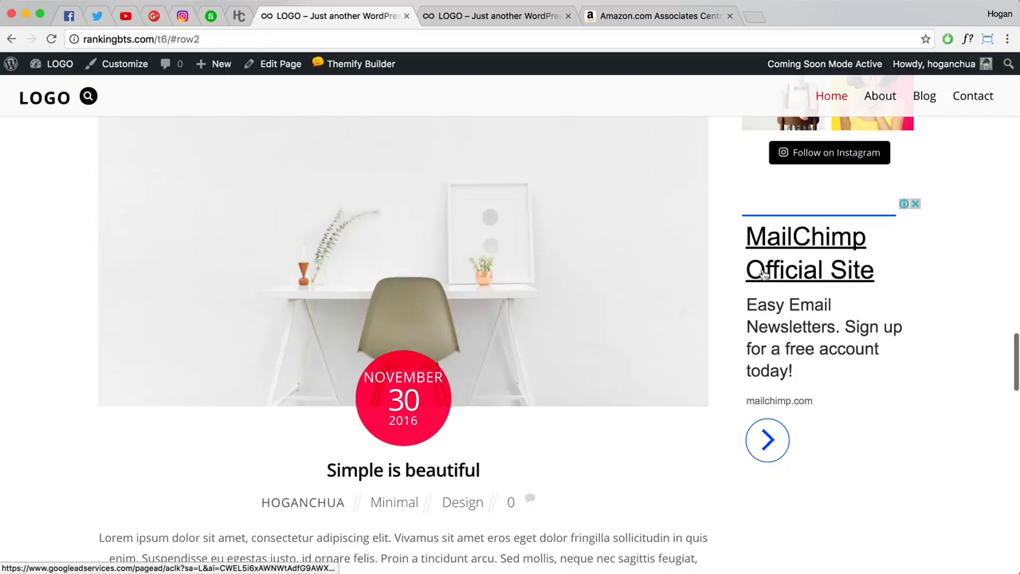
{"action": "left_click", "coordinate": [756, 18]}
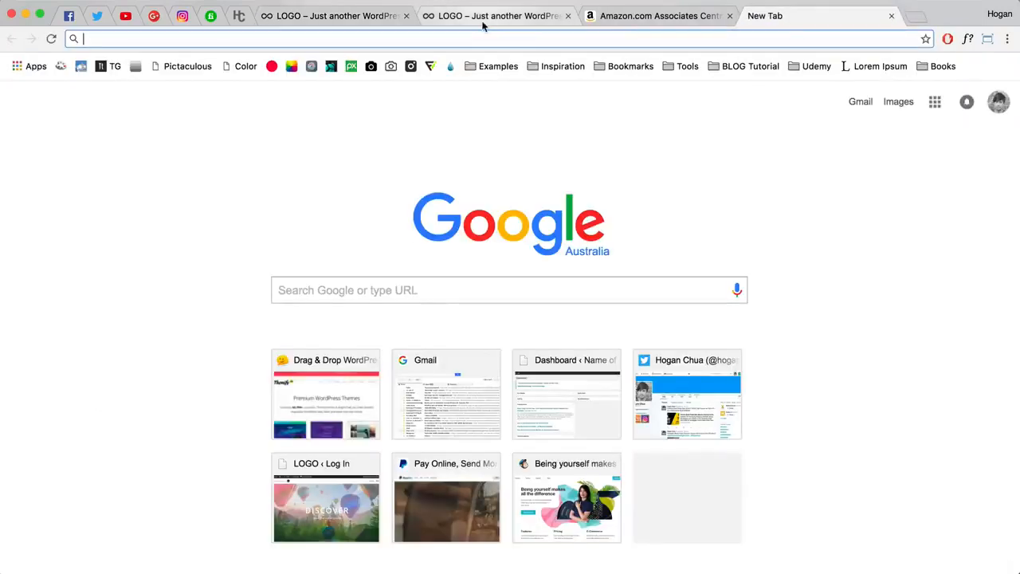
Search Google for 'google adsense' and open the Google AdSense result
{"action": "type", "text": "google adsense"}
{"action": "key", "text": "Return"}
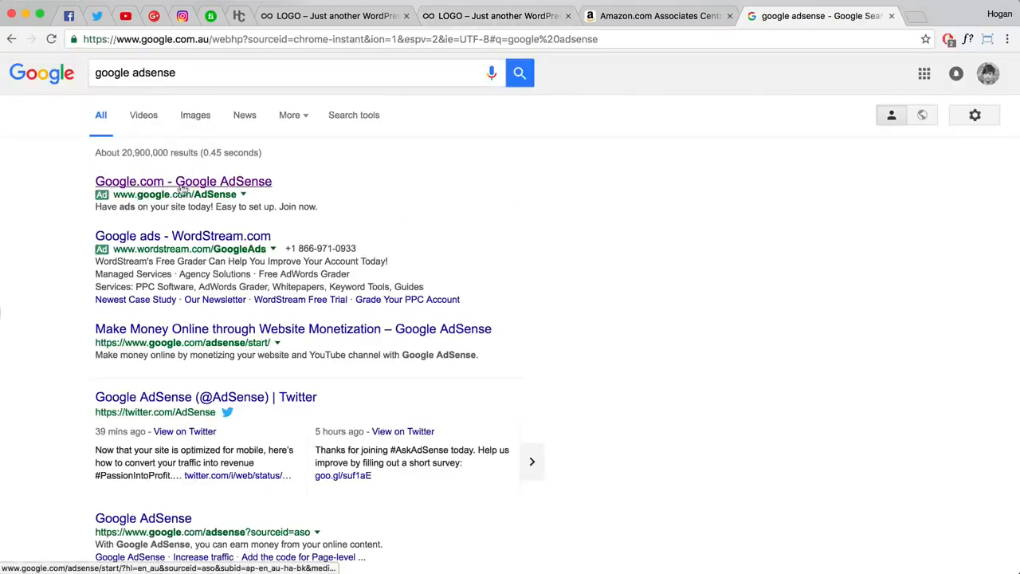
{"action": "left_click", "coordinate": [196, 183]}
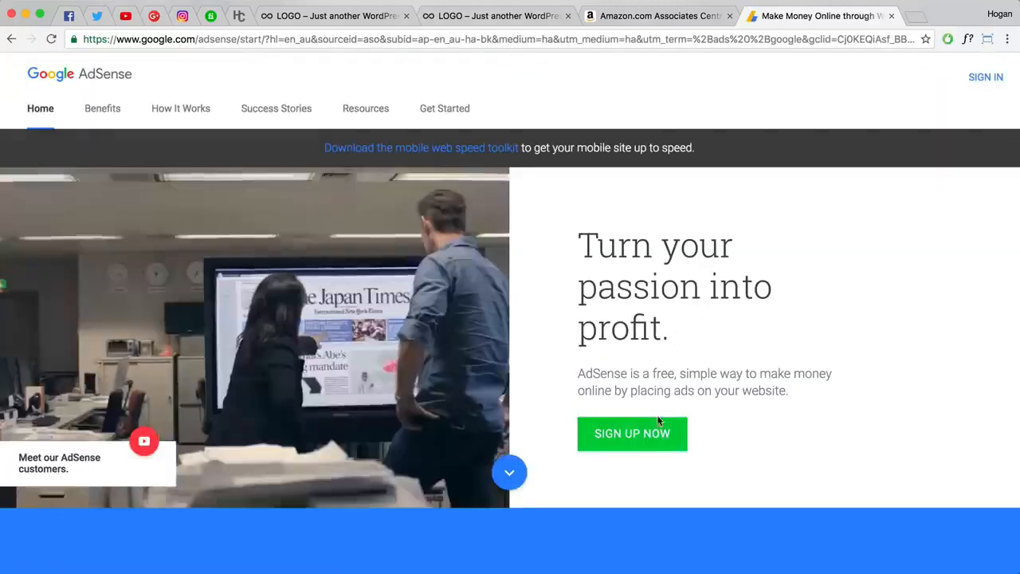
Go through SIGN UP NOW with the current Google account and log in to the existing AdSense account
{"action": "left_click", "coordinate": [647, 435]}
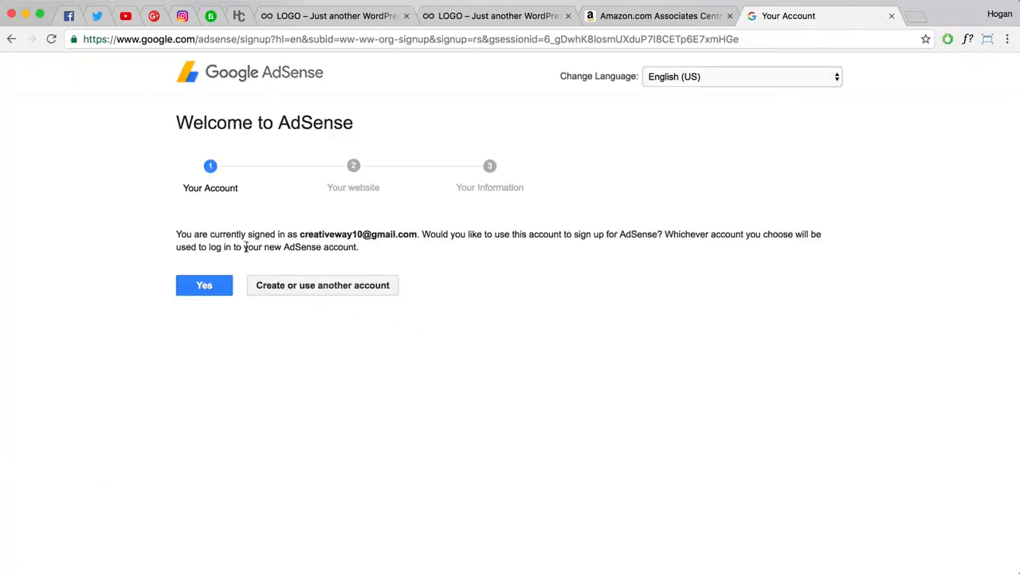
{"action": "left_click_drag", "start_coordinate": [176, 234], "coordinate": [419, 237]}
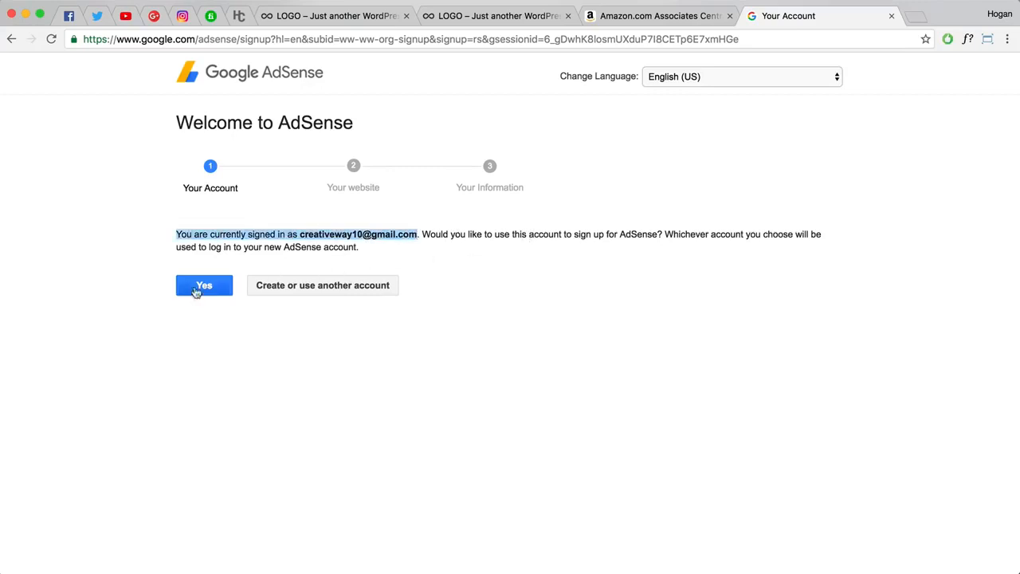
{"action": "left_click", "coordinate": [203, 292]}
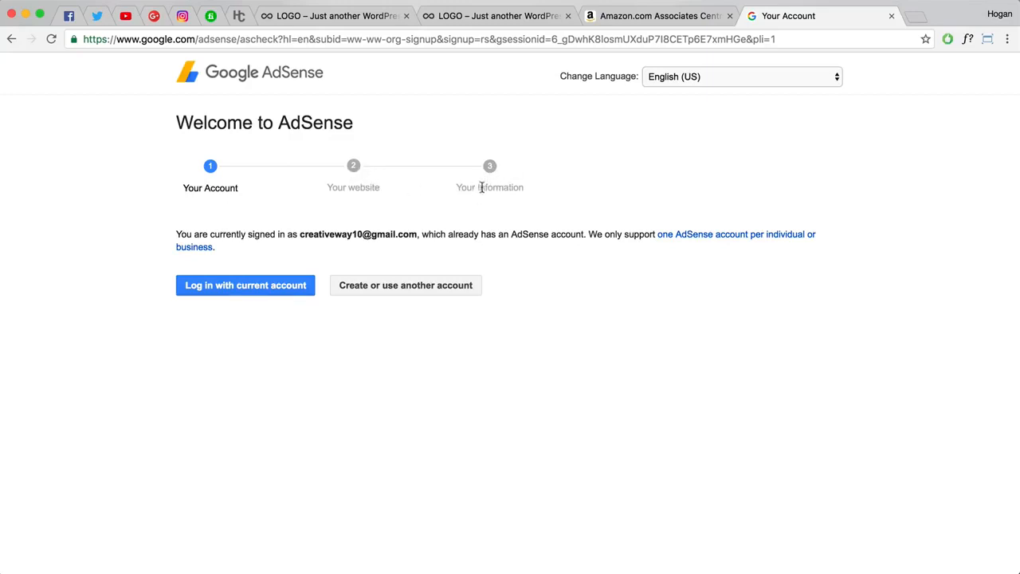
{"action": "left_click", "coordinate": [273, 295]}
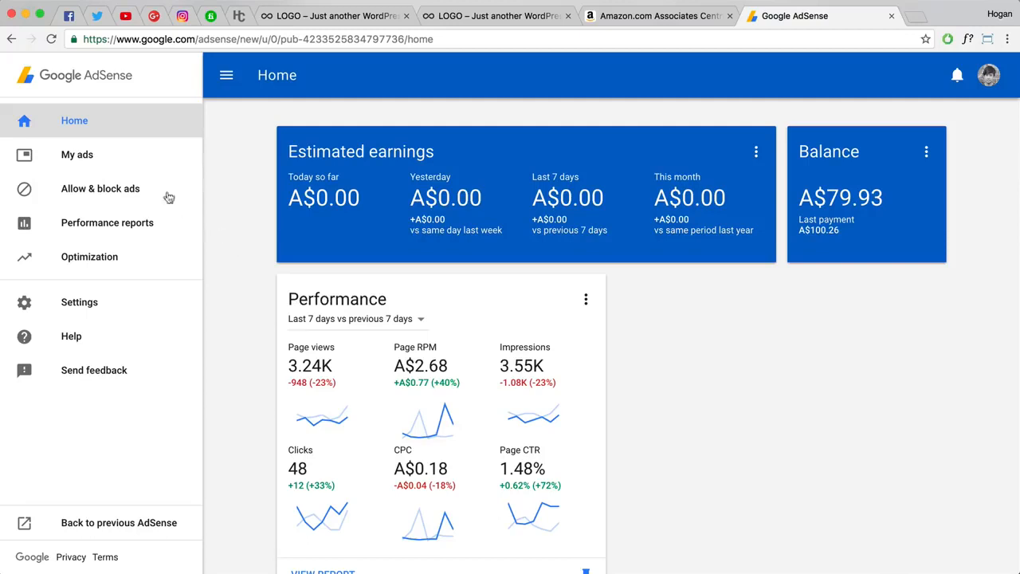
Create a responsive ad unit named 'Blog Tutorial Test Dec2' and save it
{"action": "left_click", "coordinate": [125, 159]}
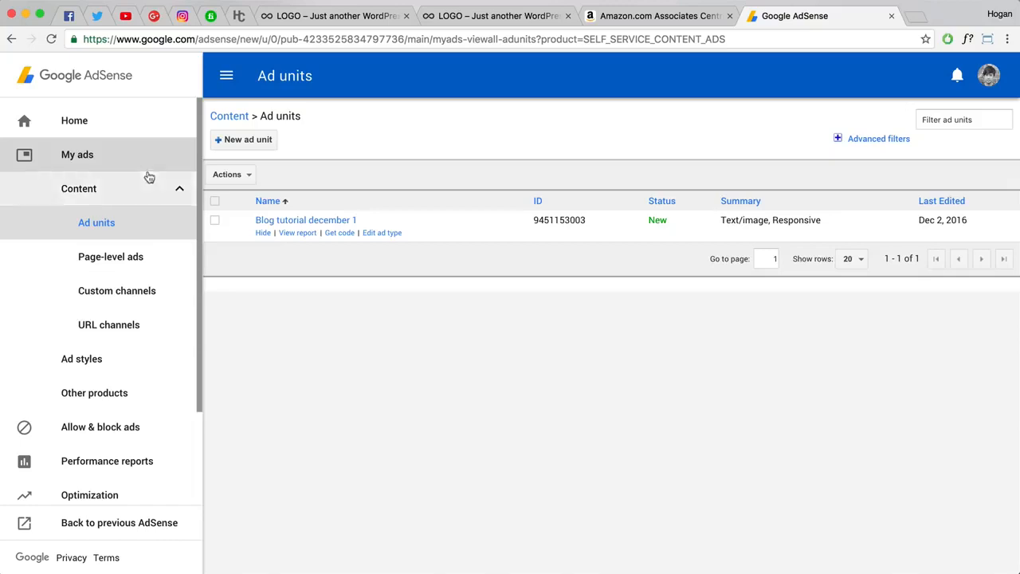
{"action": "left_click", "coordinate": [254, 141]}
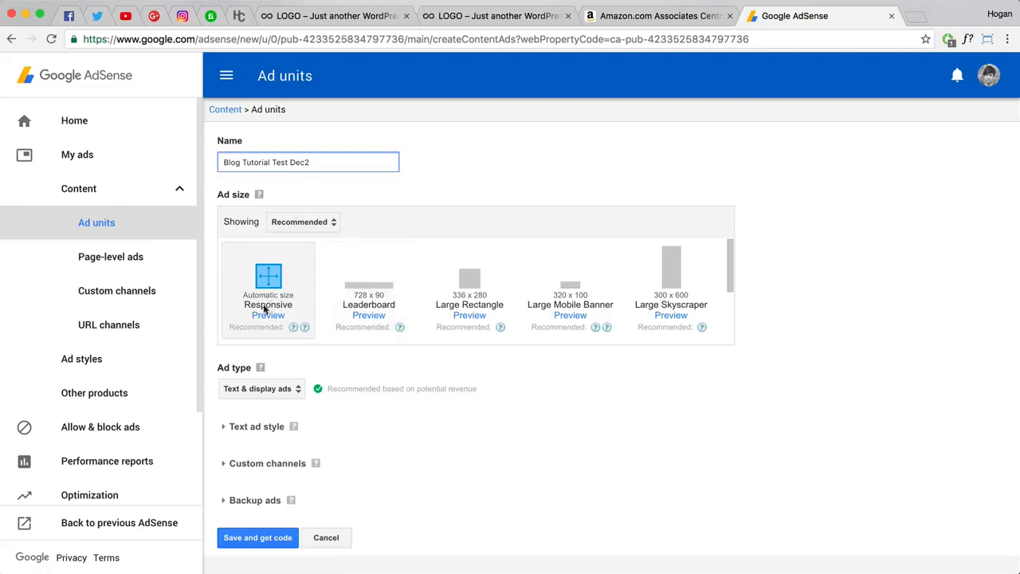
{"action": "left_click", "coordinate": [237, 431]}
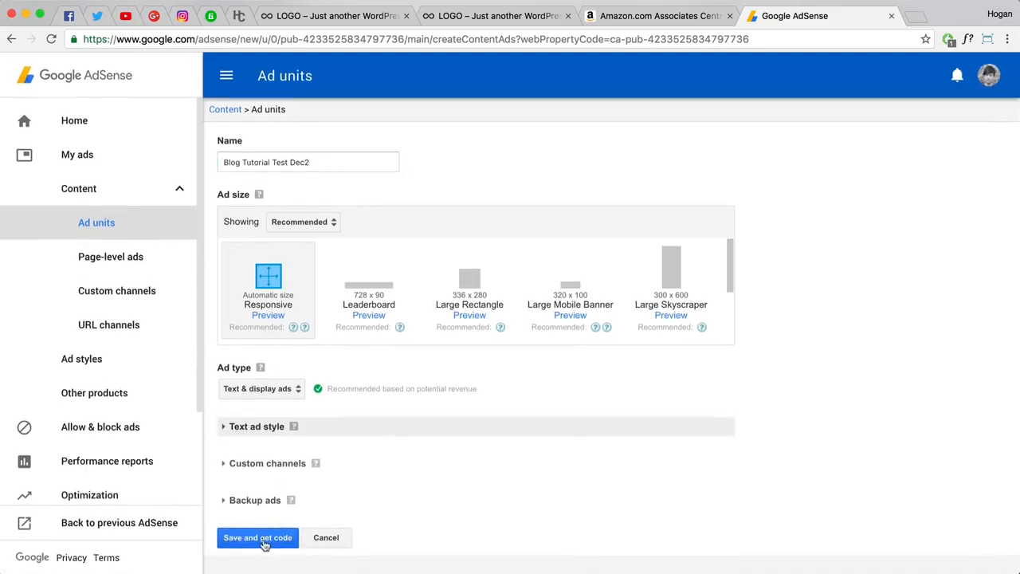
{"action": "left_click", "coordinate": [263, 540]}
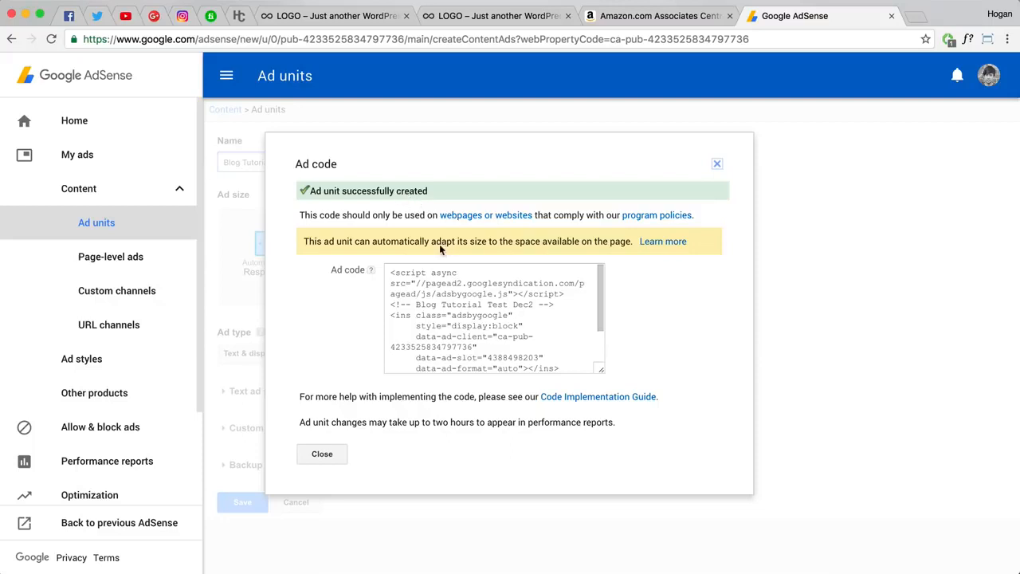
Copy the new ad unit's code and return to the WordPress tab
{"action": "left_click", "coordinate": [395, 288]}
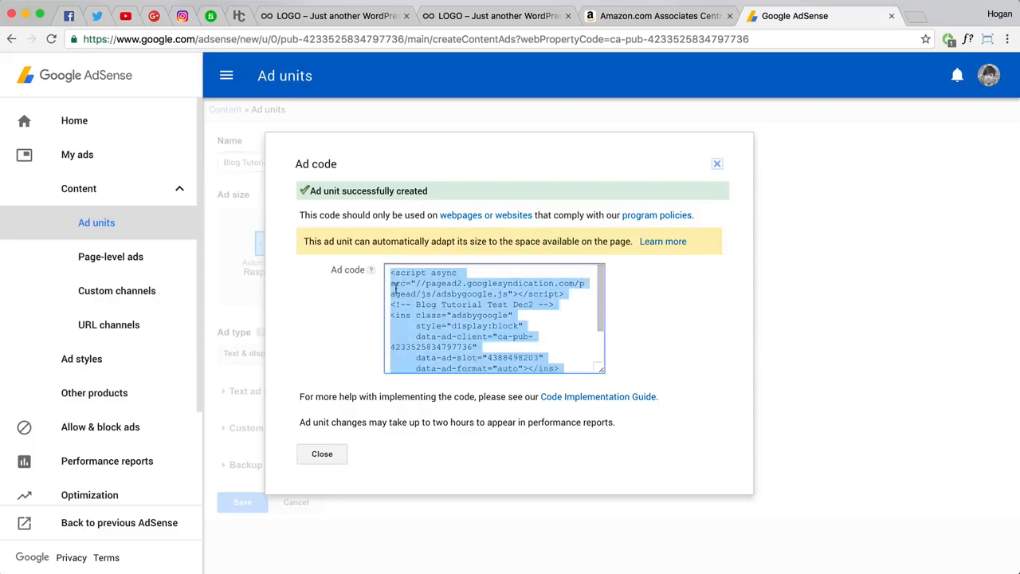
{"action": "right_click", "coordinate": [444, 306]}
{"action": "left_click", "coordinate": [470, 332]}
{"action": "mouse_move", "coordinate": [594, 299]}
{"action": "left_mouse_down"}
{"action": "mouse_move", "coordinate": [595, 331]}
{"action": "mouse_move", "coordinate": [595, 297]}
{"action": "left_mouse_up"}
{"action": "left_click", "coordinate": [446, 11]}
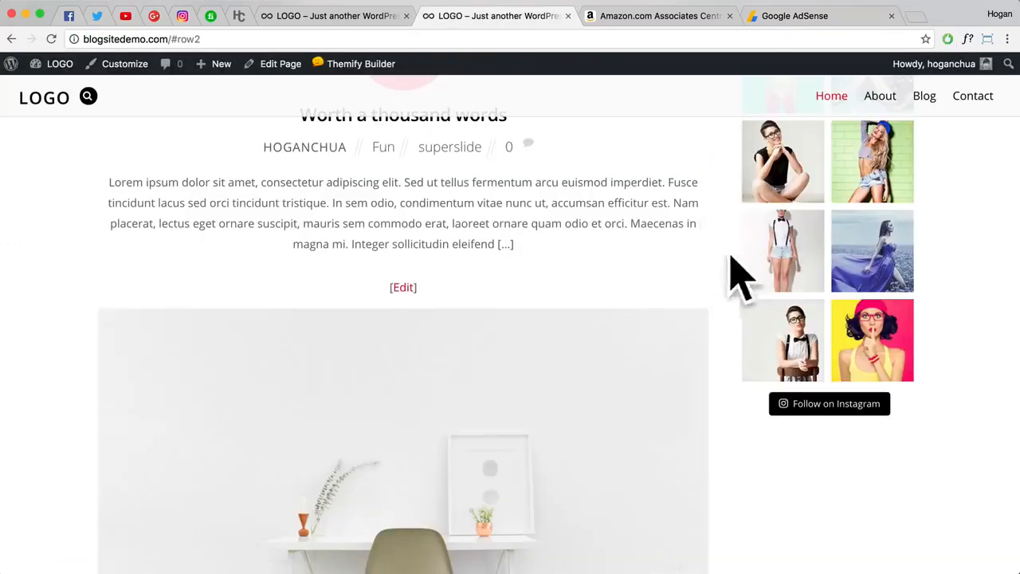
Add a sidebar Text widget containing the pasted AdSense code and save it
{"action": "mouse_move", "coordinate": [48, 65]}
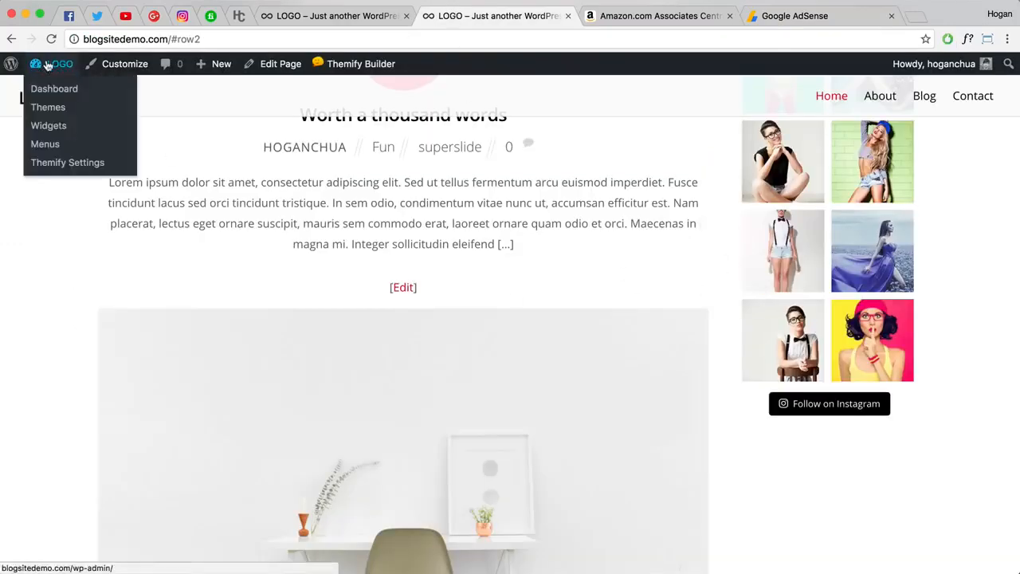
{"action": "left_click", "coordinate": [49, 127]}
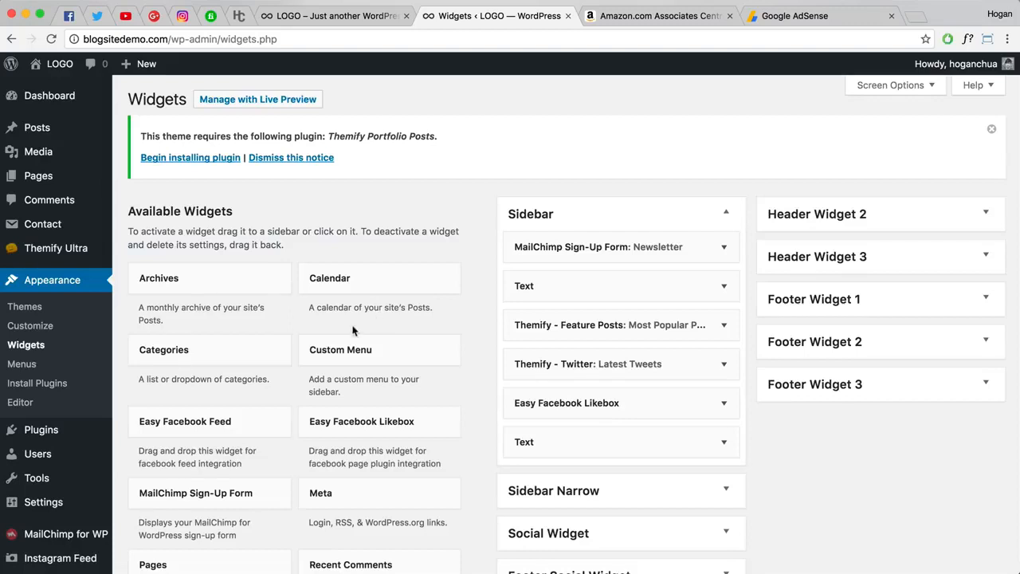
{"action": "scroll", "coordinate": [353, 330], "scroll_direction": "down", "scroll_amount": 5}
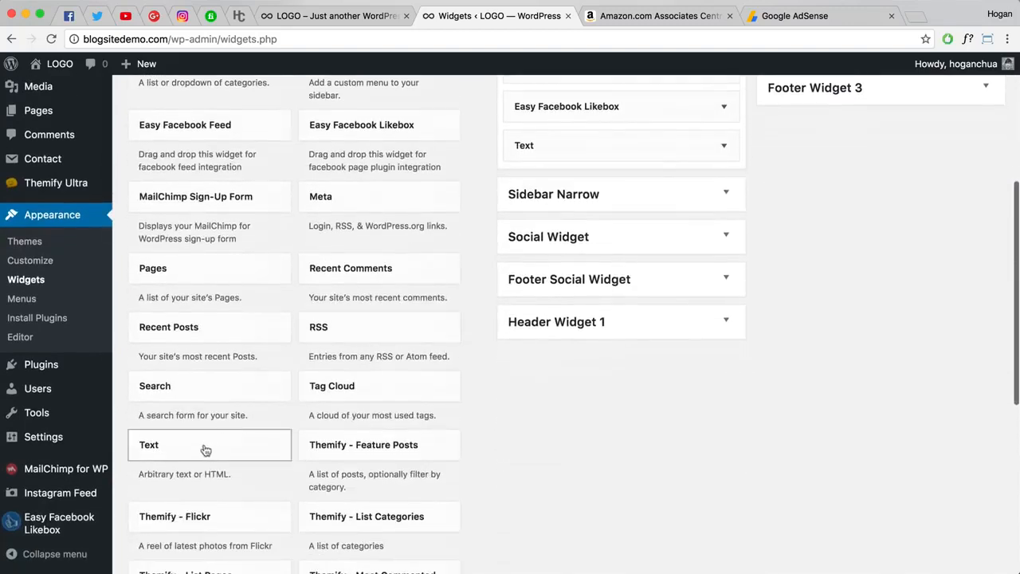
{"action": "left_click_drag", "start_coordinate": [212, 446], "coordinate": [593, 183]}
{"action": "left_click", "coordinate": [474, 285]}
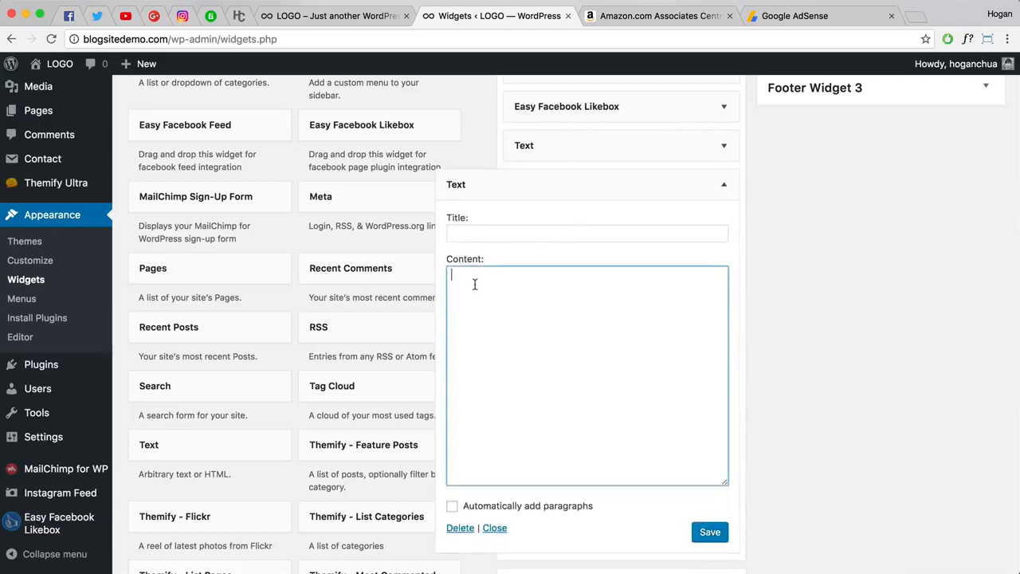
{"action": "key", "text": "super+v"}
{"action": "left_click", "coordinate": [706, 531]}
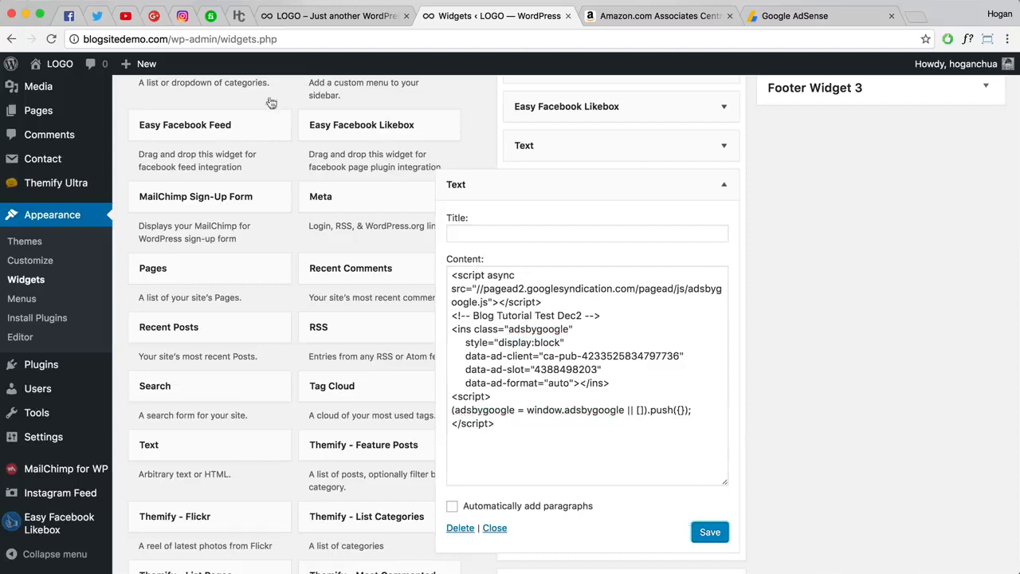
Open the live site from Visit Site in a new tab
{"action": "mouse_move", "coordinate": [56, 66]}
{"action": "right_click", "coordinate": [57, 89]}
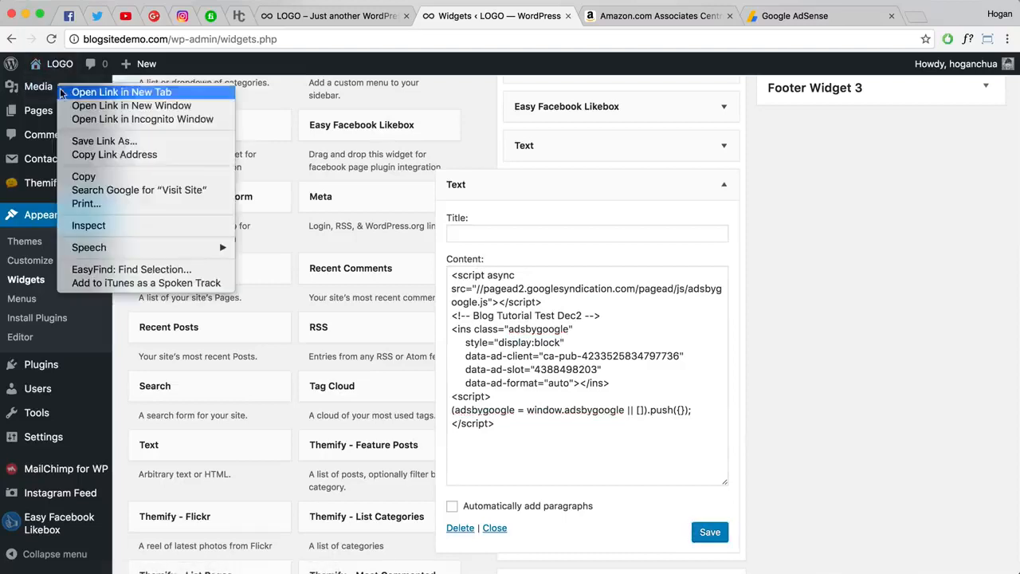
{"action": "left_click", "coordinate": [119, 91]}
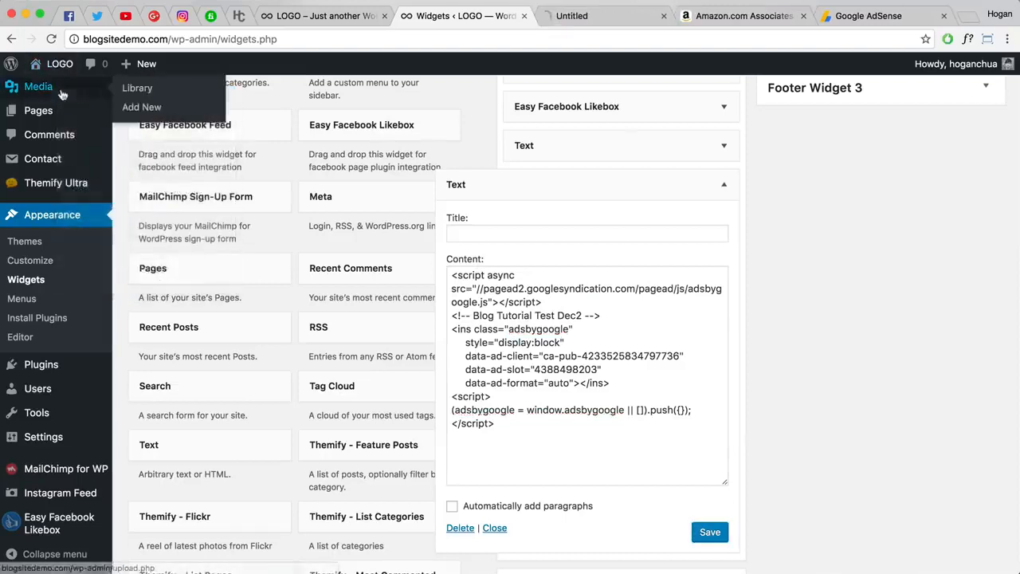
{"action": "left_click", "coordinate": [616, 20]}
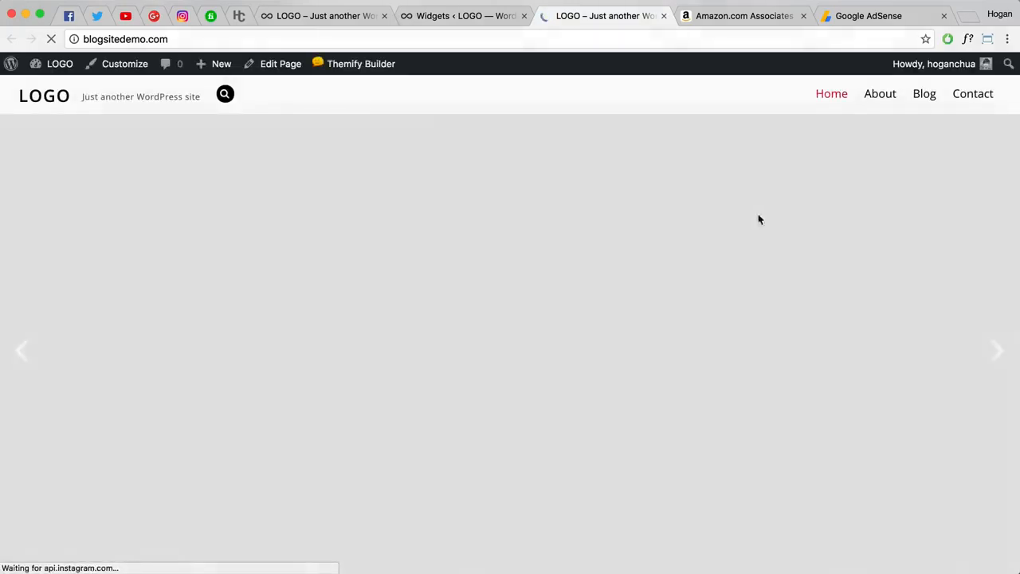
Scroll the homepage to check the sidebar beside the 'Simple is beautiful' post
{"action": "scroll", "coordinate": [745, 224], "scroll_direction": "down", "scroll_amount": 10}
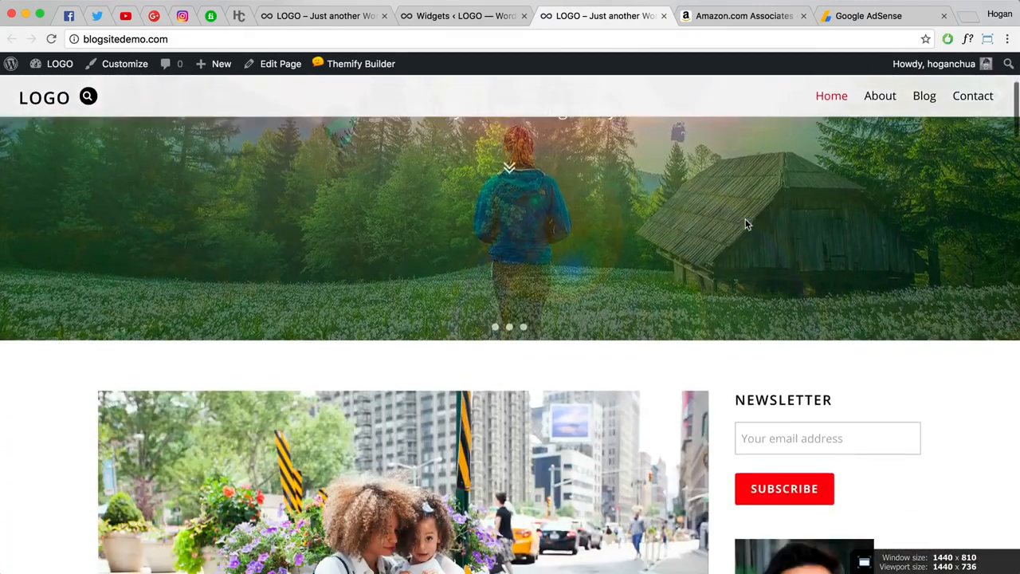
{"action": "scroll", "coordinate": [573, 247], "scroll_direction": "down", "scroll_amount": 5}
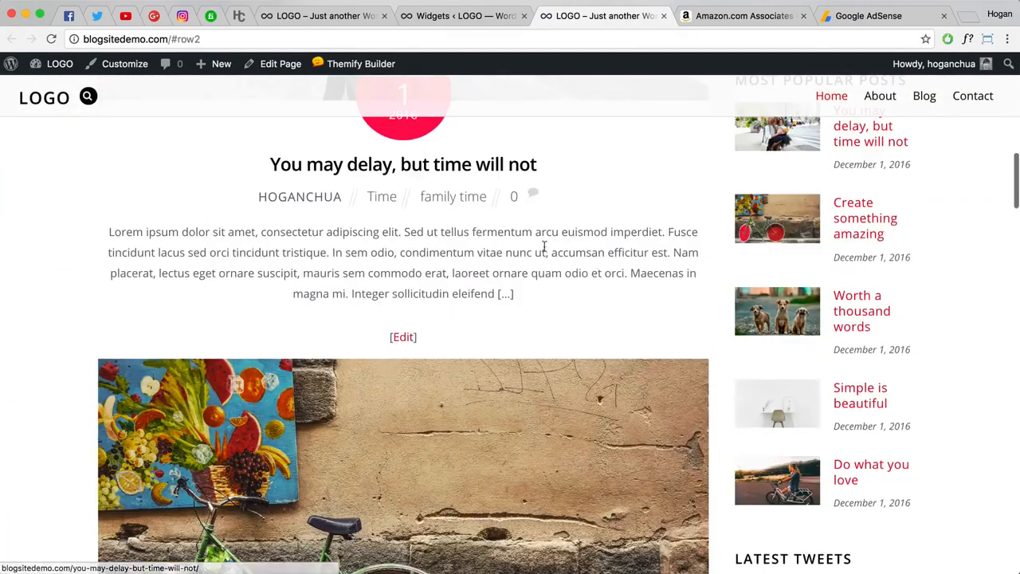
{"action": "scroll", "coordinate": [534, 249], "scroll_direction": "down", "scroll_amount": 2}
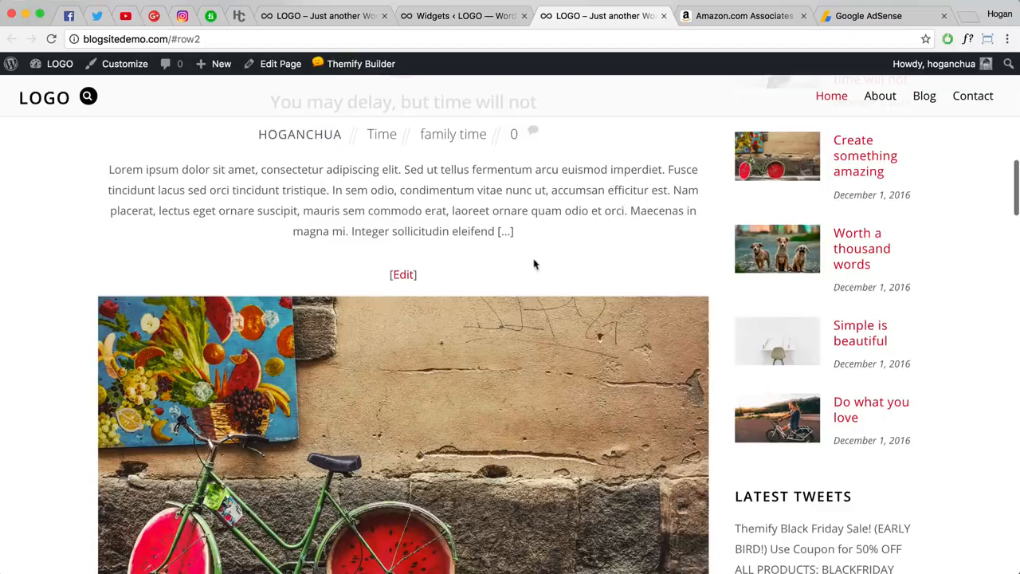
{"action": "scroll", "coordinate": [547, 237], "scroll_direction": "down", "scroll_amount": 15}
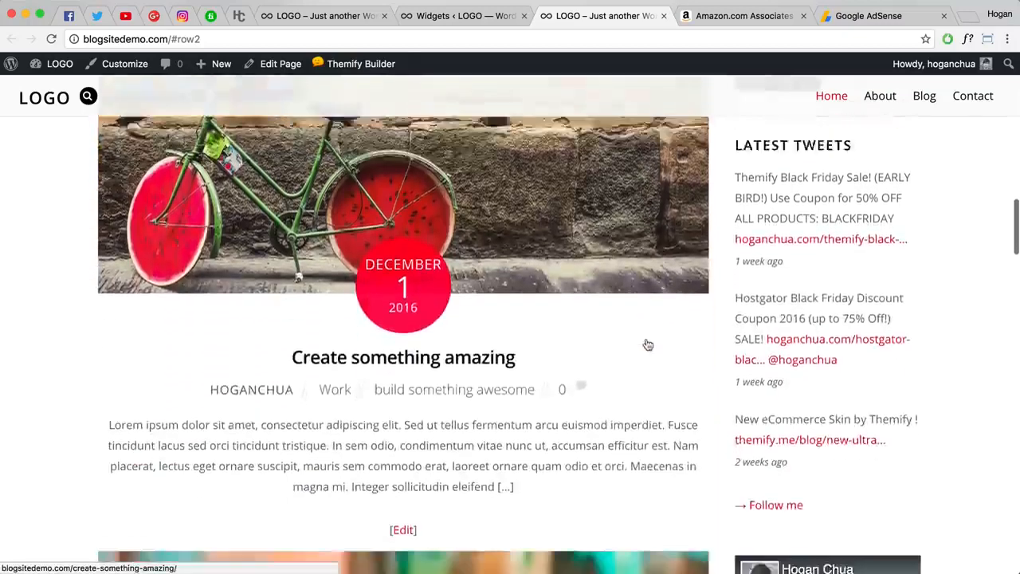
{"action": "scroll", "coordinate": [647, 344], "scroll_direction": "down", "scroll_amount": 8}
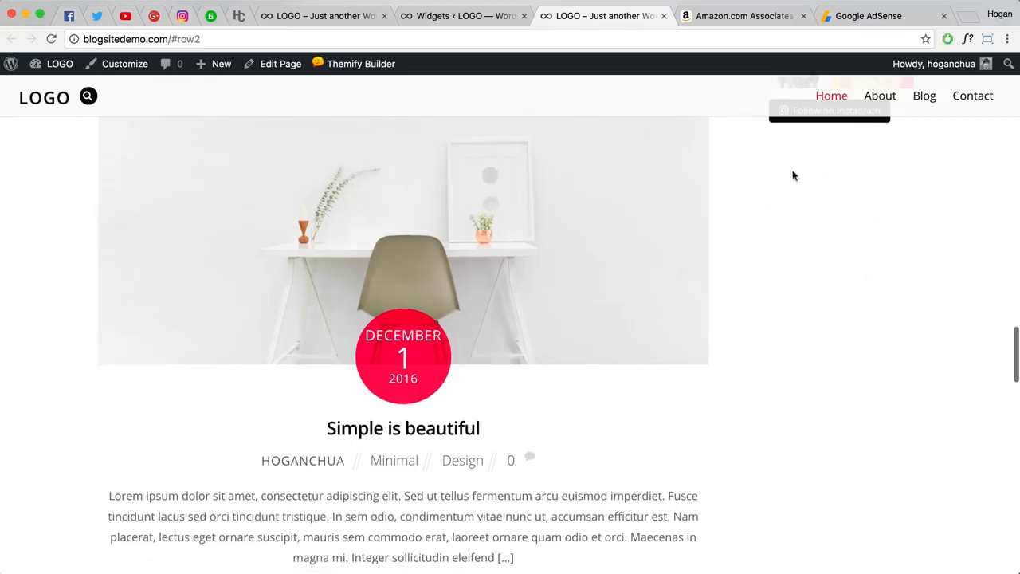
Dismiss the AdBlock extension menu and select the homepage URL
{"action": "right_click", "coordinate": [949, 42]}
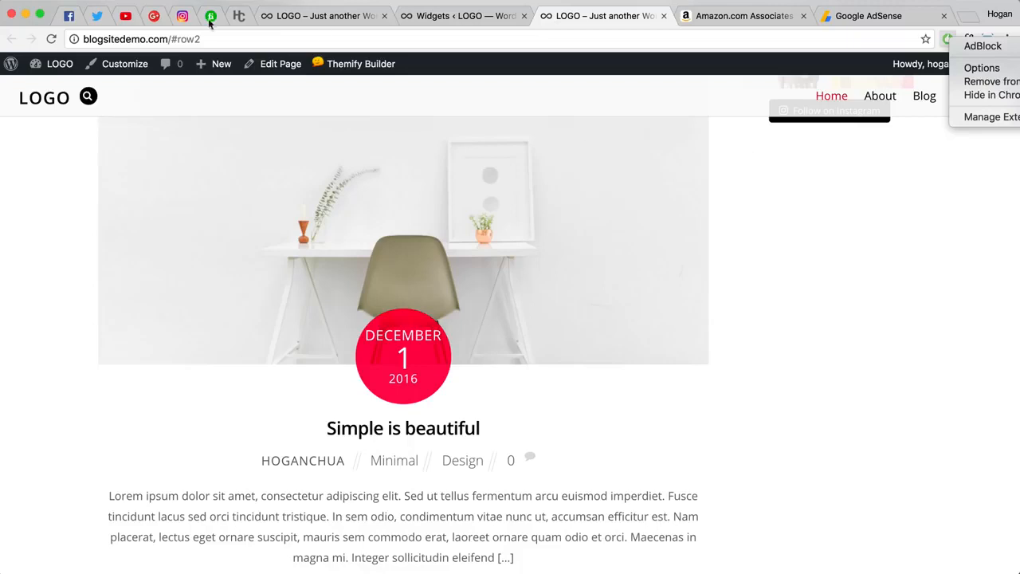
{"action": "left_click", "coordinate": [178, 45]}
{"action": "left_click_drag", "start_coordinate": [216, 38], "coordinate": [65, 40]}
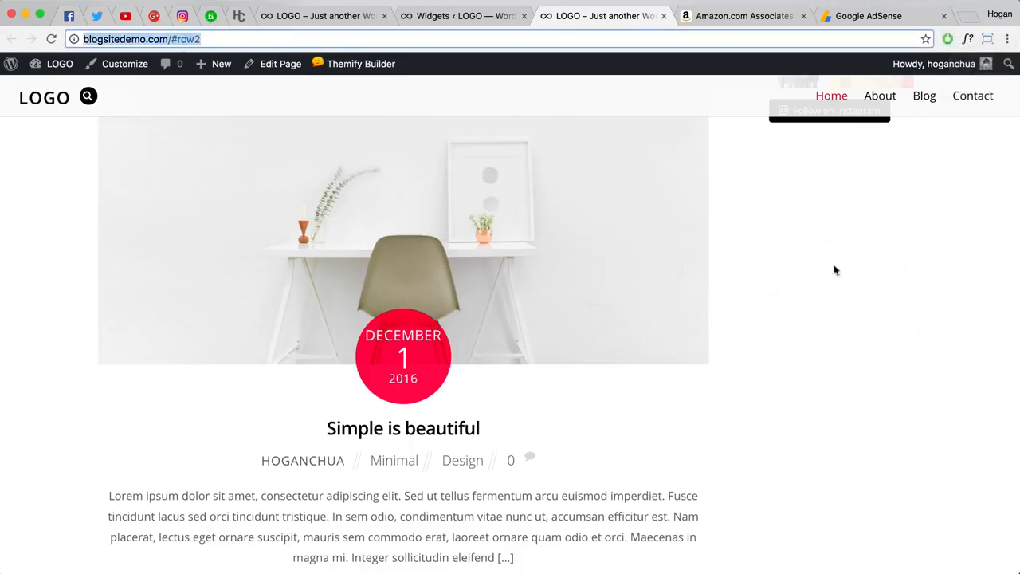
{"action": "scroll", "coordinate": [823, 256], "scroll_direction": "up", "scroll_amount": 1}
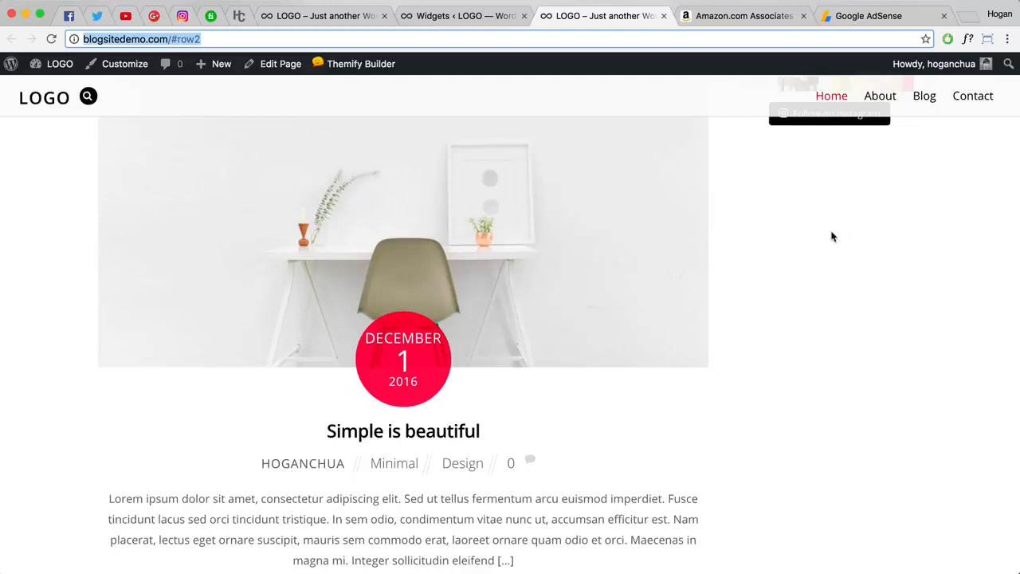
{"action": "right_click", "coordinate": [825, 234]}
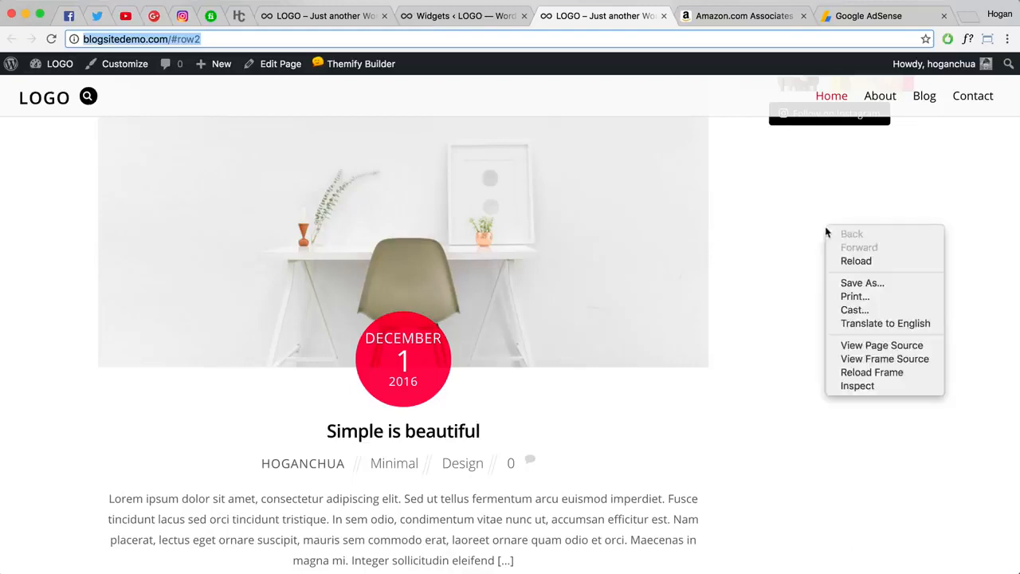
{"action": "left_click", "coordinate": [846, 385]}
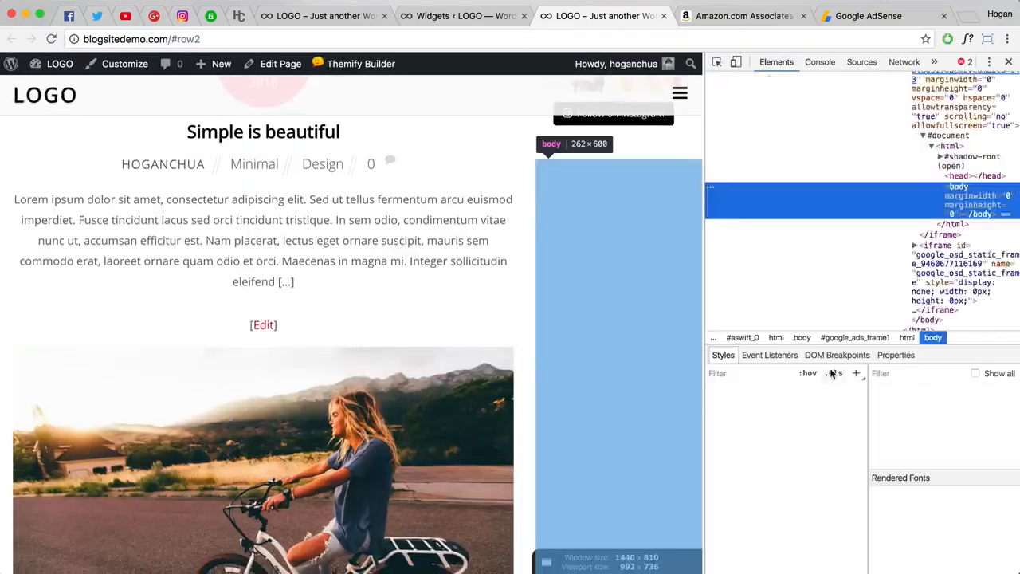
{"action": "scroll", "coordinate": [916, 222], "scroll_direction": "up", "scroll_amount": 5}
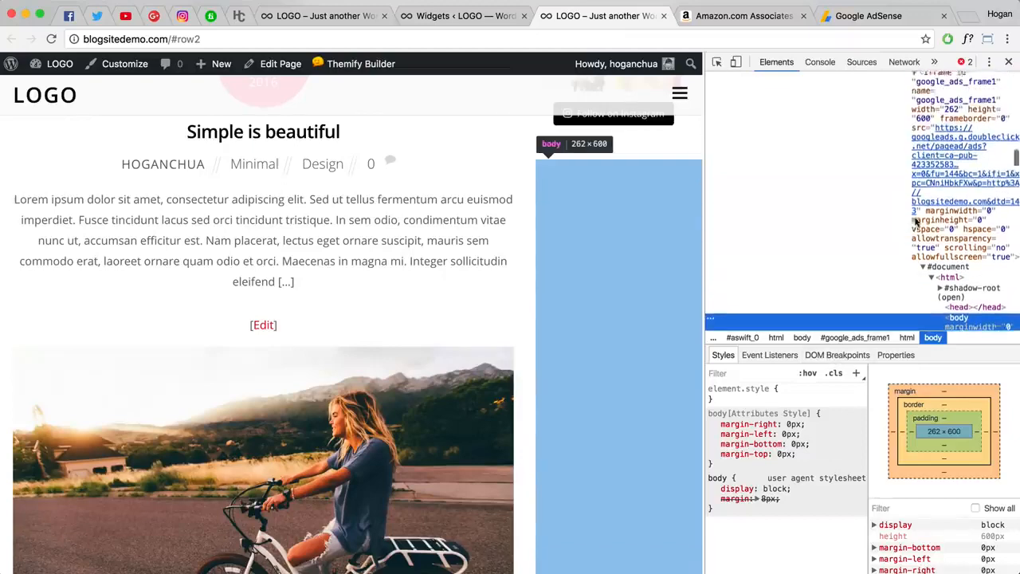
{"action": "left_click", "coordinate": [943, 200]}
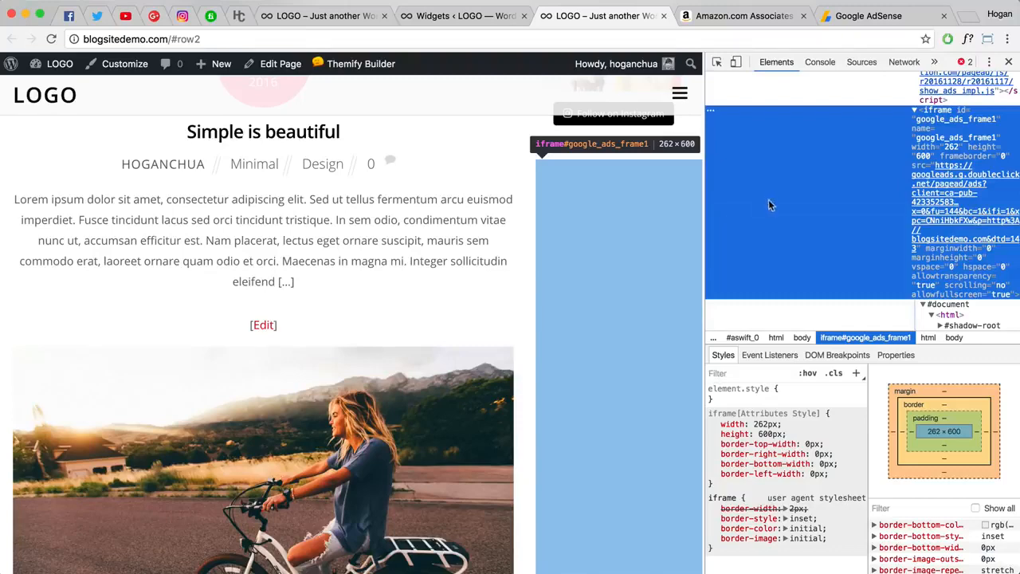
{"action": "left_click", "coordinate": [1008, 63]}
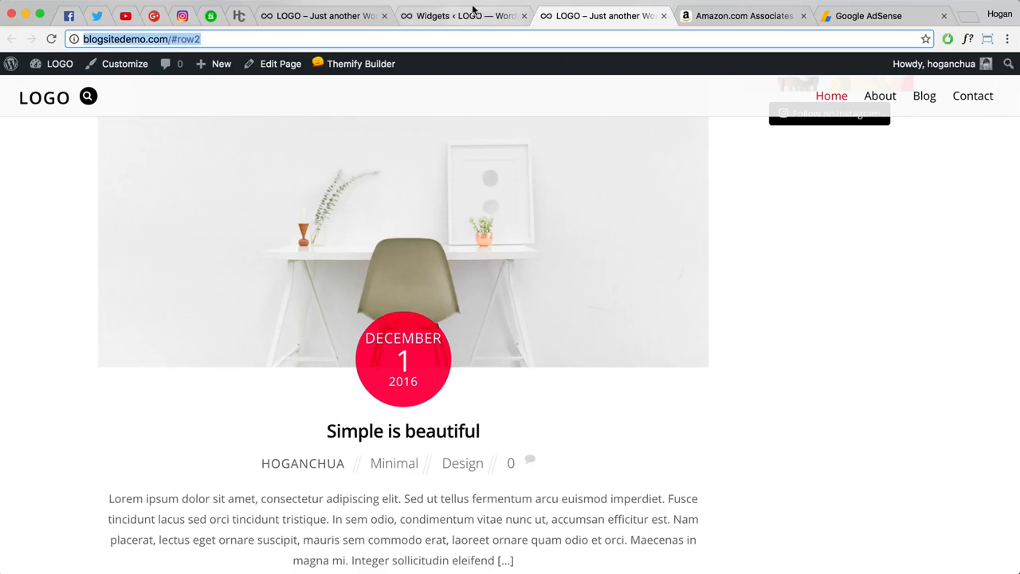
Copy the 300 x 250 Amazon Basics - Camera banner iframe code from Amazon Associates
{"action": "left_click", "coordinate": [698, 17]}
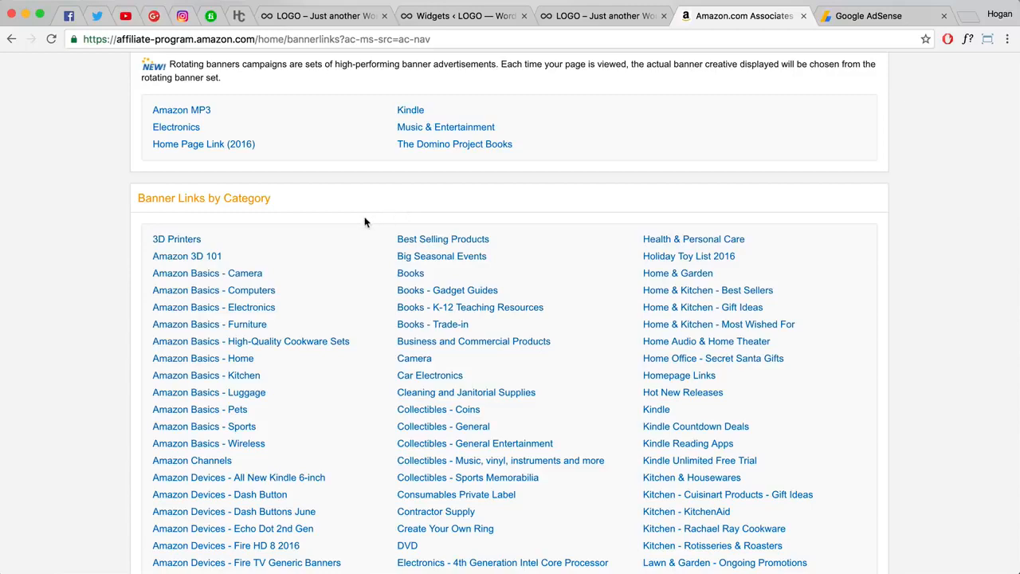
{"action": "scroll", "coordinate": [365, 222], "scroll_direction": "up", "scroll_amount": 10}
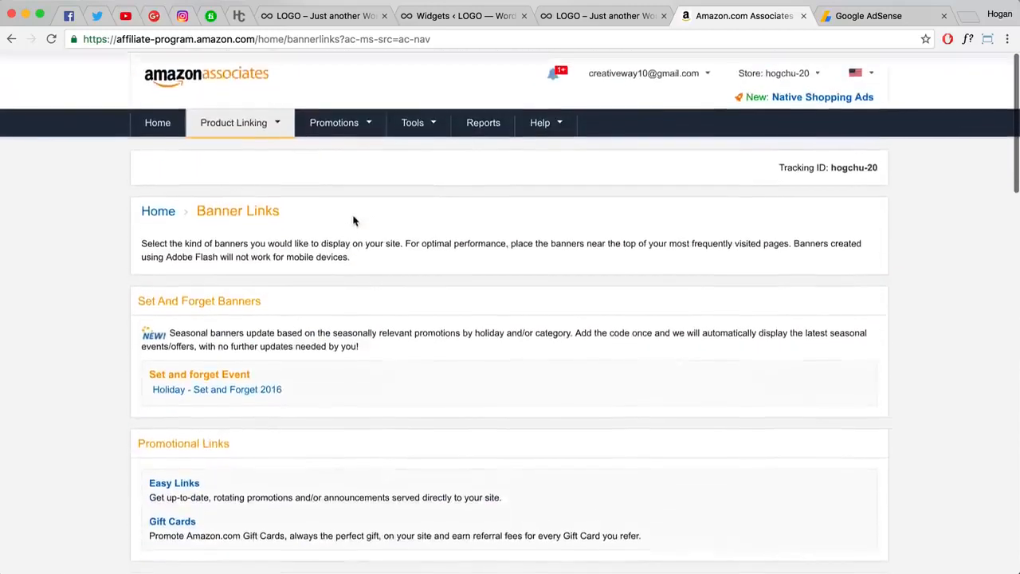
{"action": "mouse_move", "coordinate": [263, 118]}
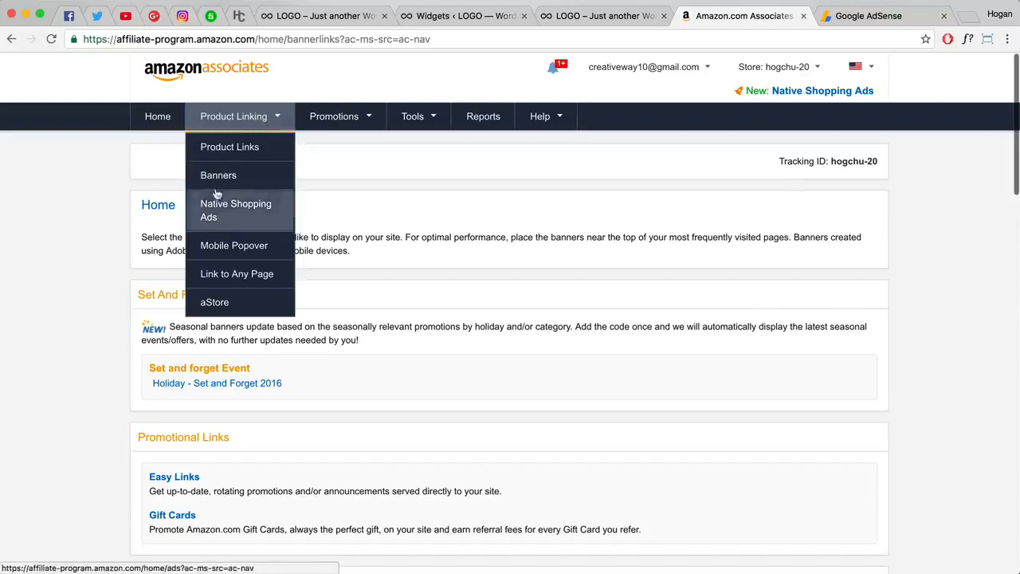
{"action": "scroll", "coordinate": [370, 239], "scroll_direction": "down", "scroll_amount": 6}
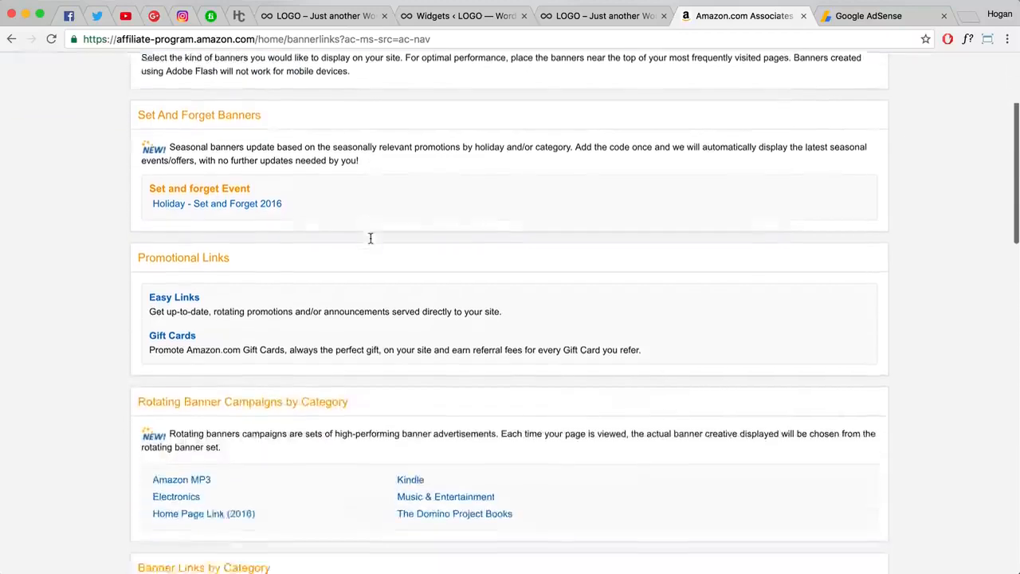
{"action": "scroll", "coordinate": [287, 234], "scroll_direction": "up", "scroll_amount": 3}
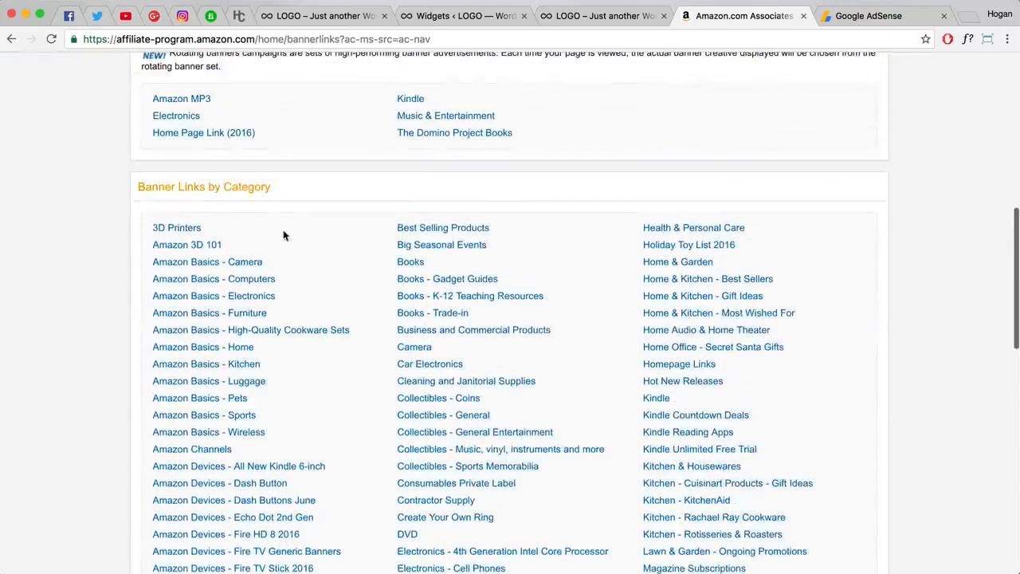
{"action": "left_click", "coordinate": [225, 269]}
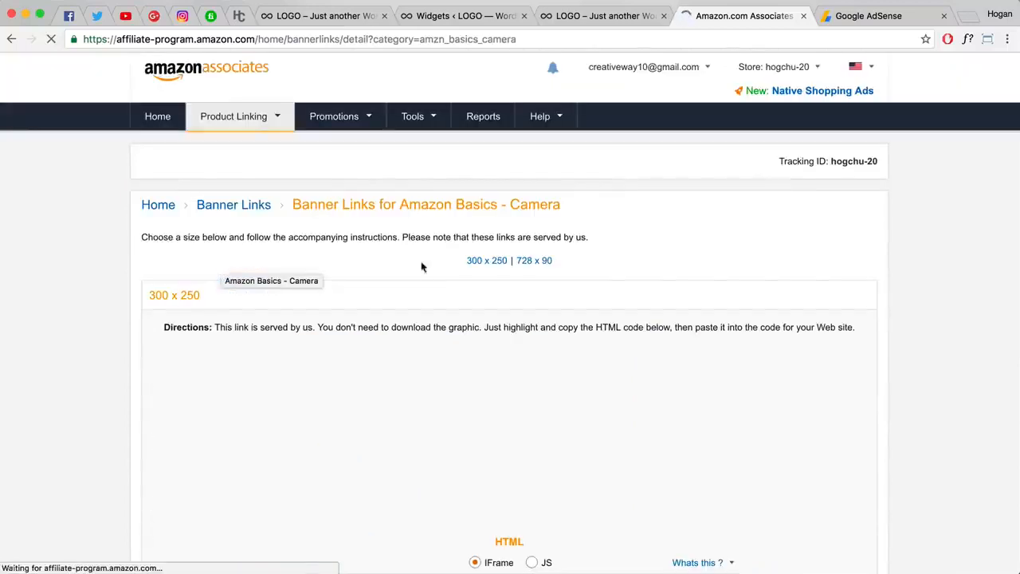
{"action": "scroll", "coordinate": [466, 262], "scroll_direction": "down", "scroll_amount": 1}
{"action": "scroll", "coordinate": [465, 261], "scroll_direction": "down", "scroll_amount": 5}
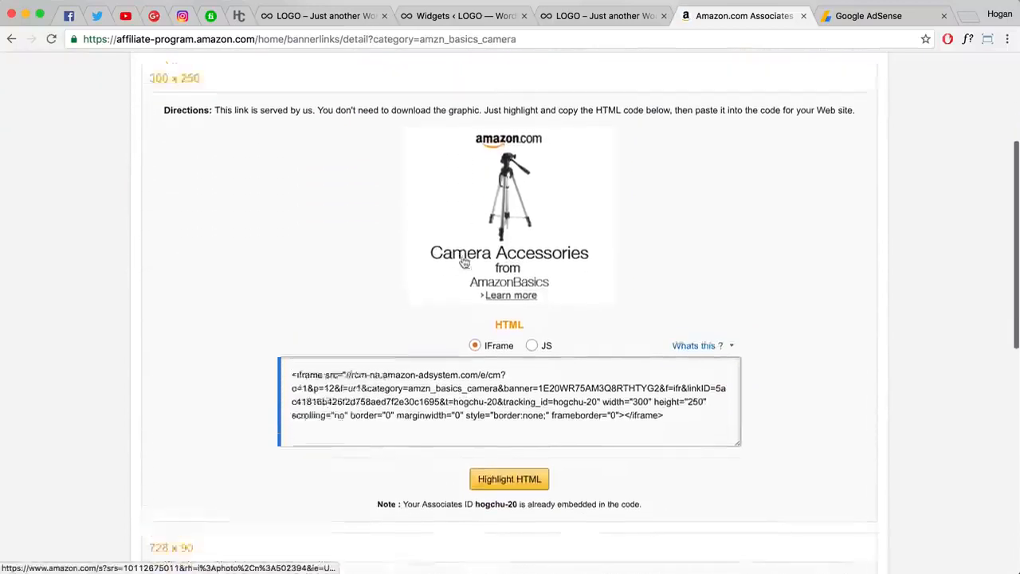
{"action": "left_click", "coordinate": [410, 363]}
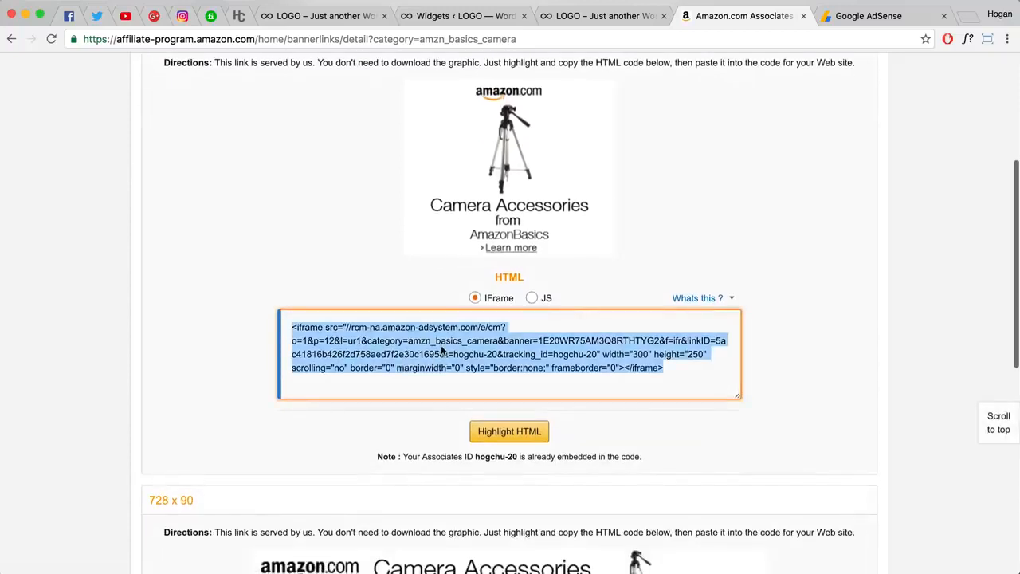
{"action": "right_click", "coordinate": [441, 349]}
{"action": "left_click", "coordinate": [457, 372]}
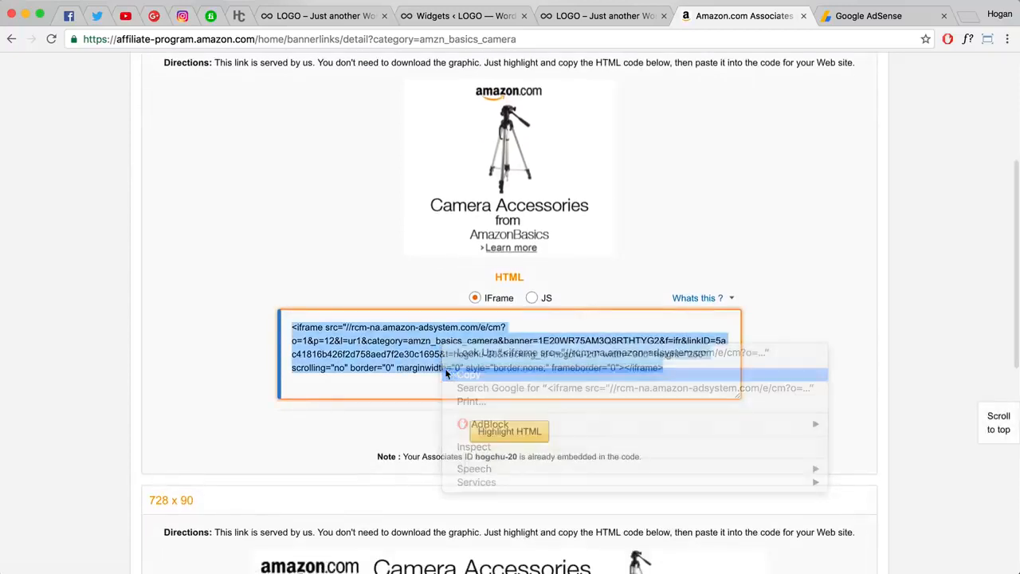
{"action": "left_click", "coordinate": [606, 16]}
Add a sidebar Text widget with the Amazon camera iframe code and save it
{"action": "left_click", "coordinate": [470, 16]}
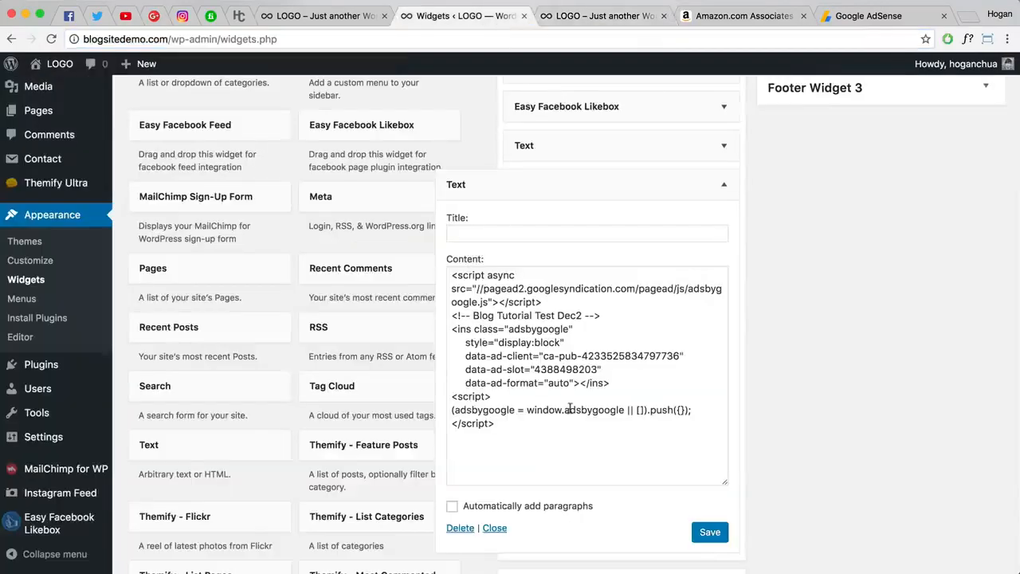
{"action": "scroll", "coordinate": [570, 408], "scroll_direction": "down", "scroll_amount": 4}
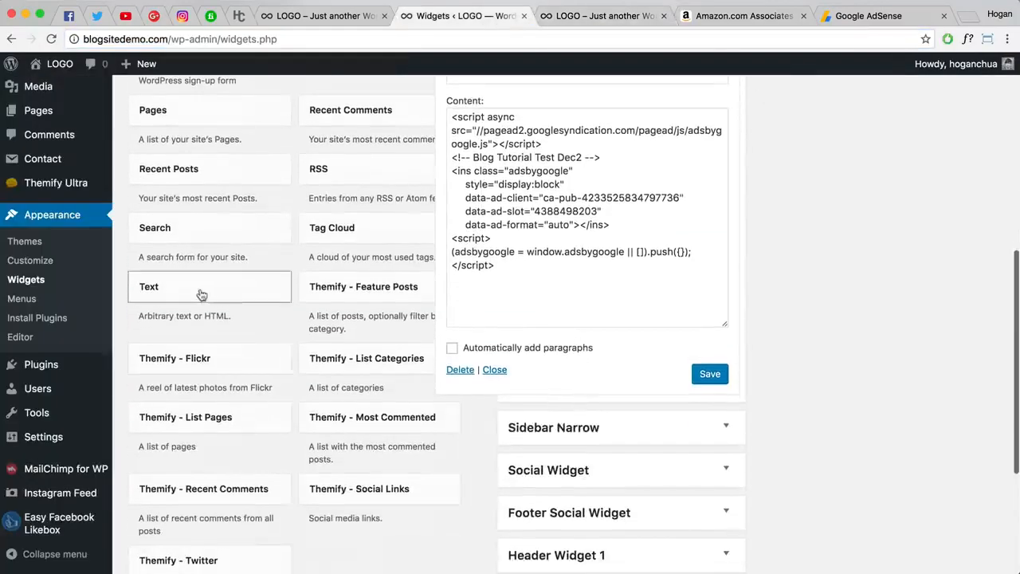
{"action": "left_click_drag", "start_coordinate": [202, 295], "coordinate": [595, 408]}
{"action": "left_click", "coordinate": [493, 509]}
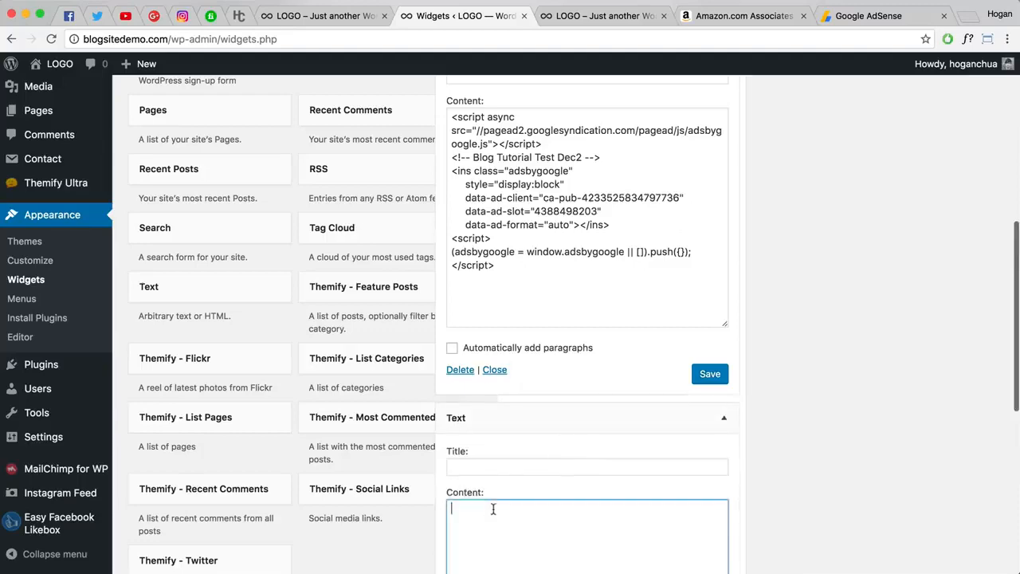
{"action": "key", "text": "super+v"}
{"action": "scroll", "coordinate": [546, 449], "scroll_direction": "down", "scroll_amount": 8}
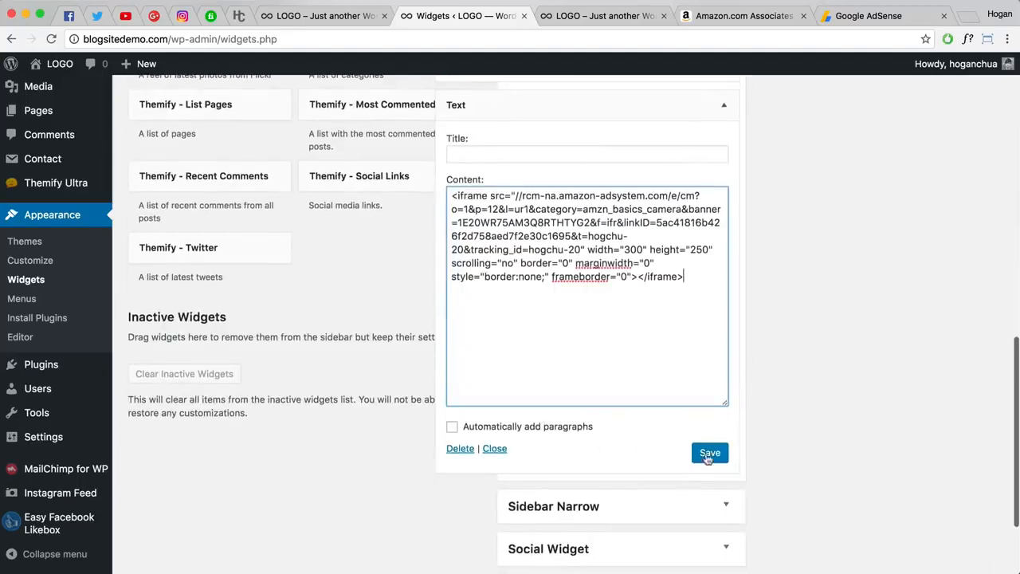
{"action": "left_click", "coordinate": [723, 453]}
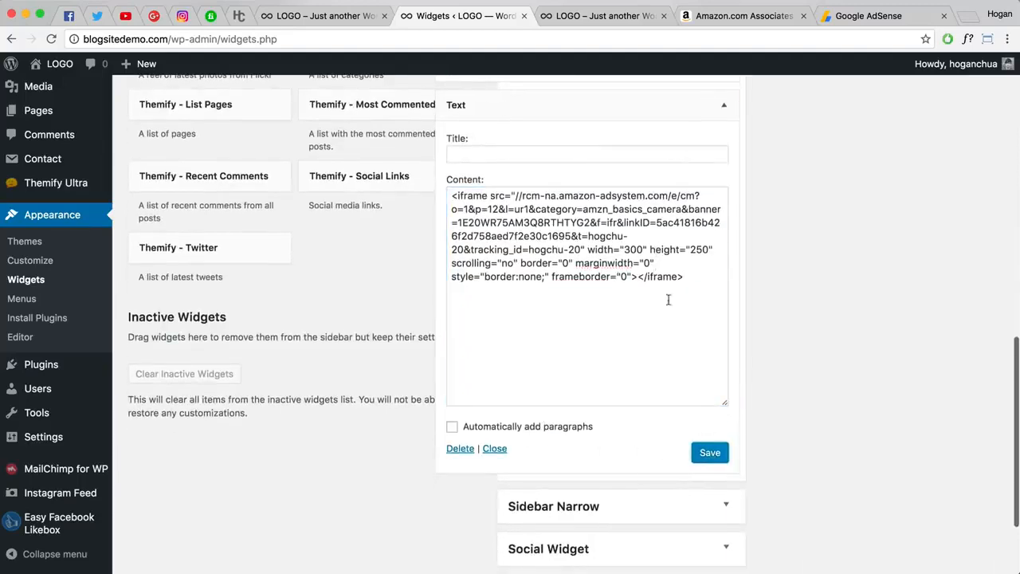
Re-save the widget and reload the site homepage to show the banner
{"action": "left_click_drag", "start_coordinate": [688, 277], "coordinate": [438, 193]}
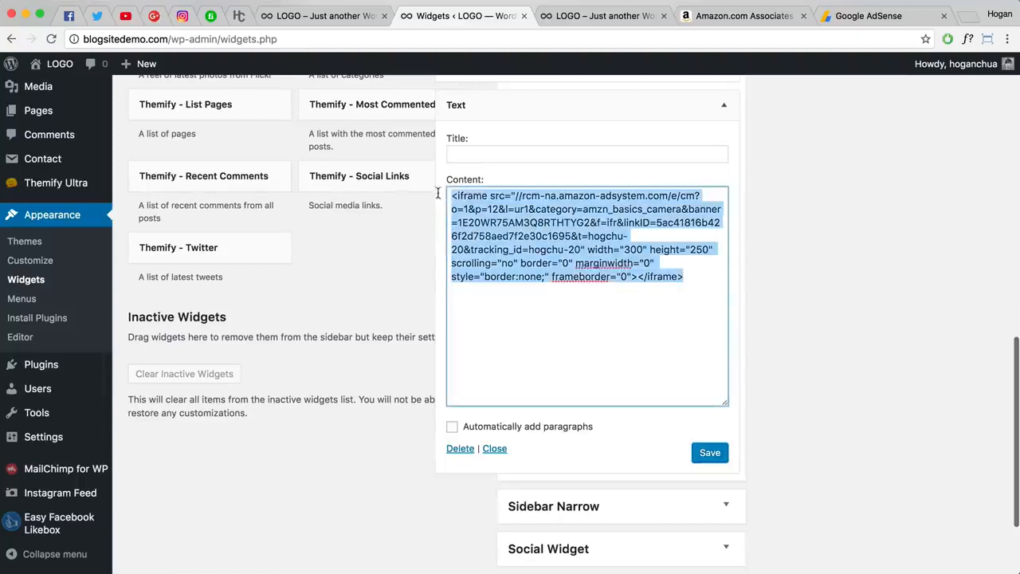
{"action": "left_click", "coordinate": [708, 452]}
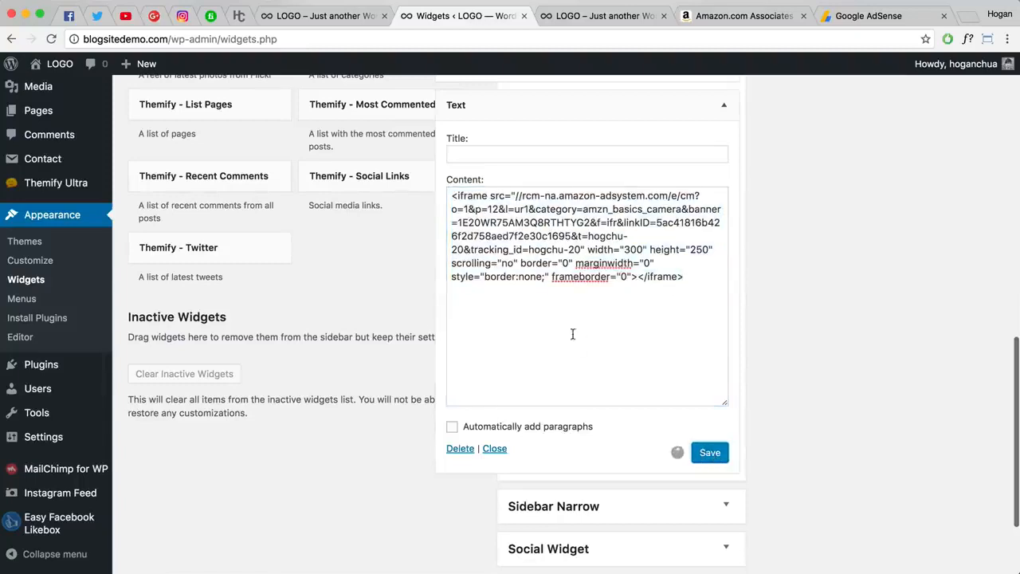
{"action": "left_click", "coordinate": [567, 16]}
{"action": "left_click", "coordinate": [52, 38]}
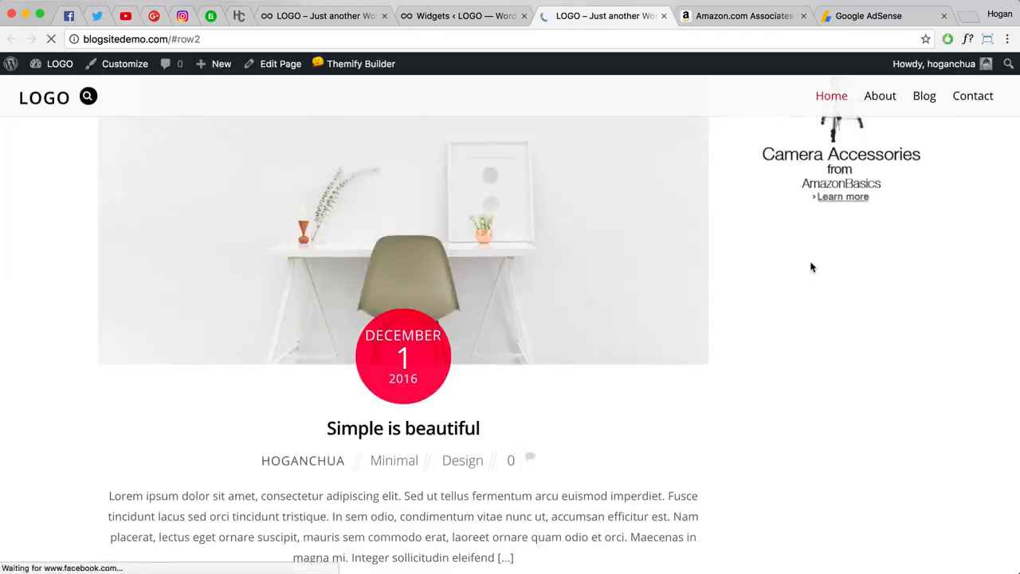
Confirm the AmazonBasics Camera Accessories banner in the homepage sidebar, then go back to Amazon Associates
{"action": "scroll", "coordinate": [815, 269], "scroll_direction": "up", "scroll_amount": 11}
{"action": "scroll", "coordinate": [831, 271], "scroll_direction": "down", "scroll_amount": 15}
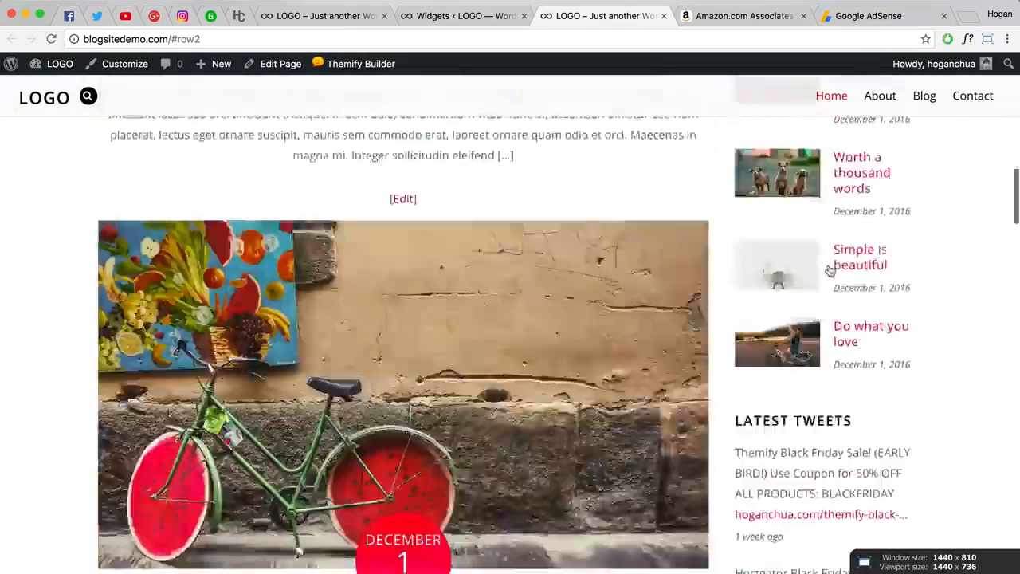
{"action": "scroll", "coordinate": [934, 272], "scroll_direction": "down", "scroll_amount": 2}
{"action": "scroll", "coordinate": [934, 273], "scroll_direction": "down", "scroll_amount": 12}
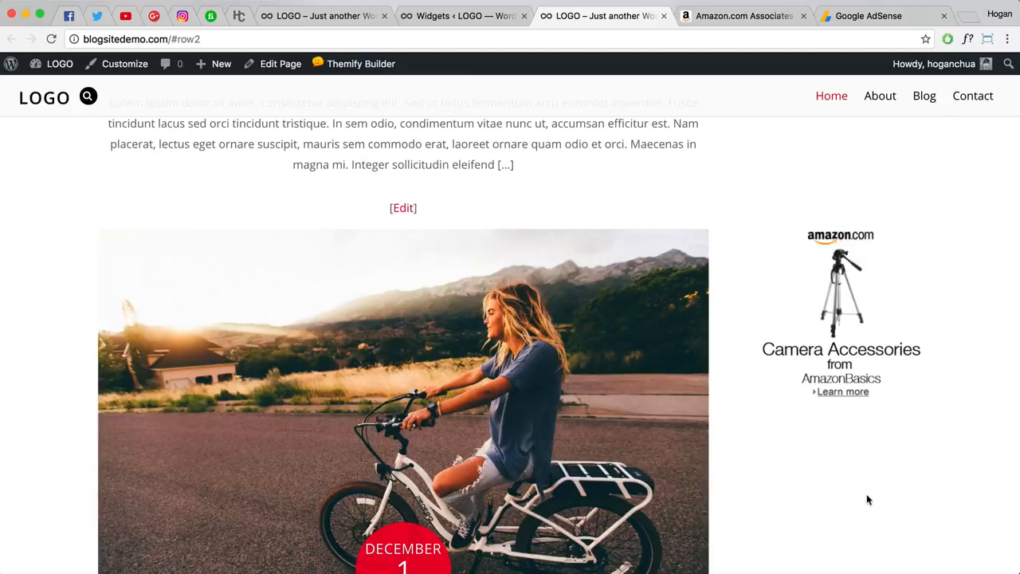
{"action": "left_click", "coordinate": [773, 19]}
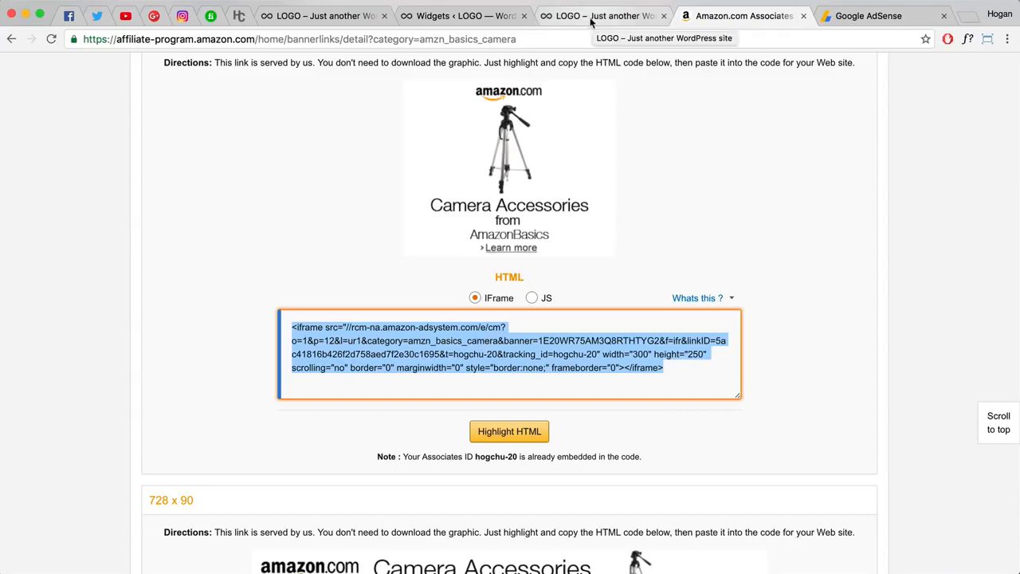
Collapse the Text widget and upload 'Amazon Ad Image.jpg' from the Images BLOG folder to Media
{"action": "left_click", "coordinate": [494, 19]}
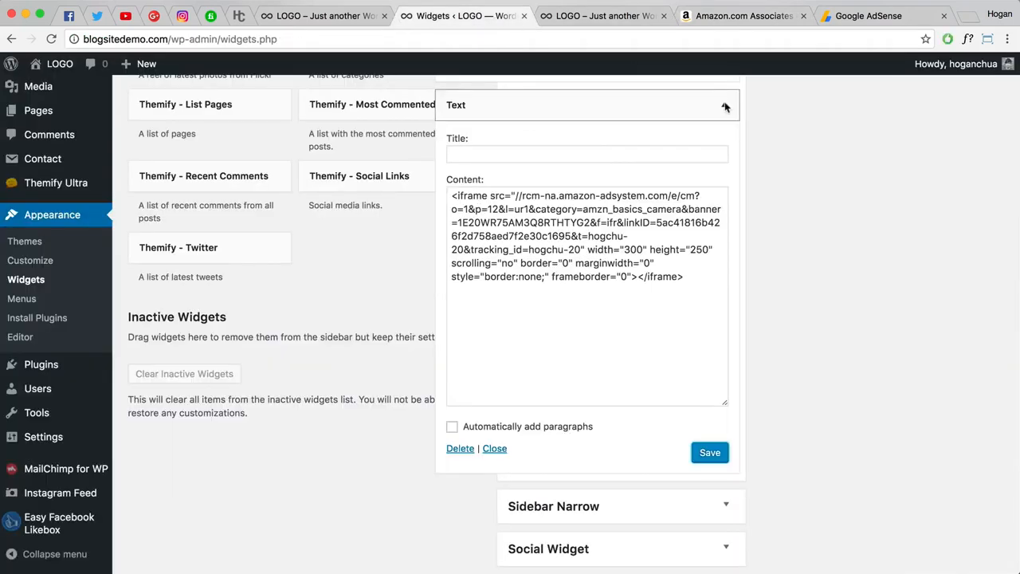
{"action": "scroll", "coordinate": [300, 183], "scroll_direction": "down", "scroll_amount": 5}
{"action": "scroll", "coordinate": [300, 184], "scroll_direction": "up", "scroll_amount": 5}
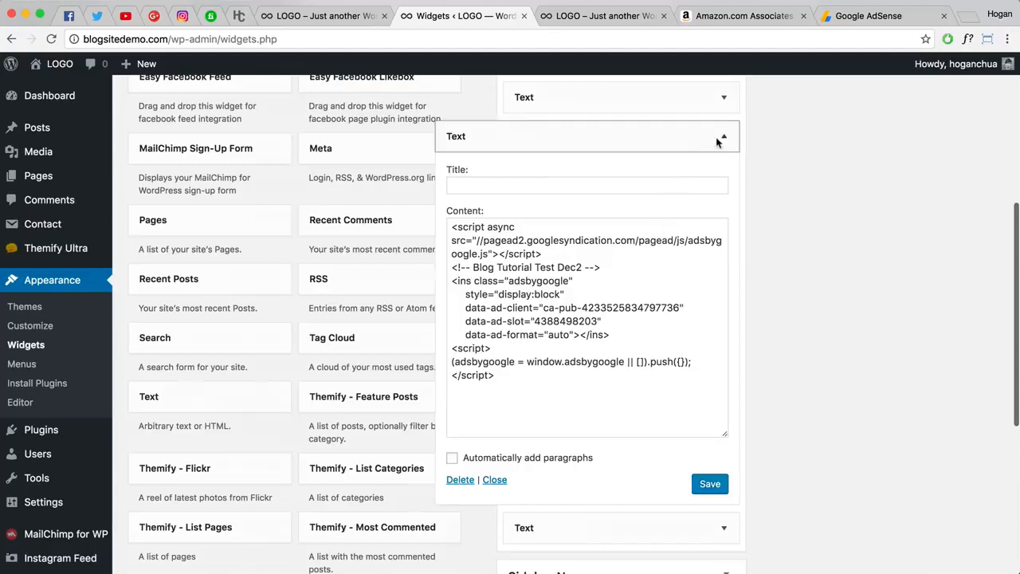
{"action": "left_click", "coordinate": [720, 138]}
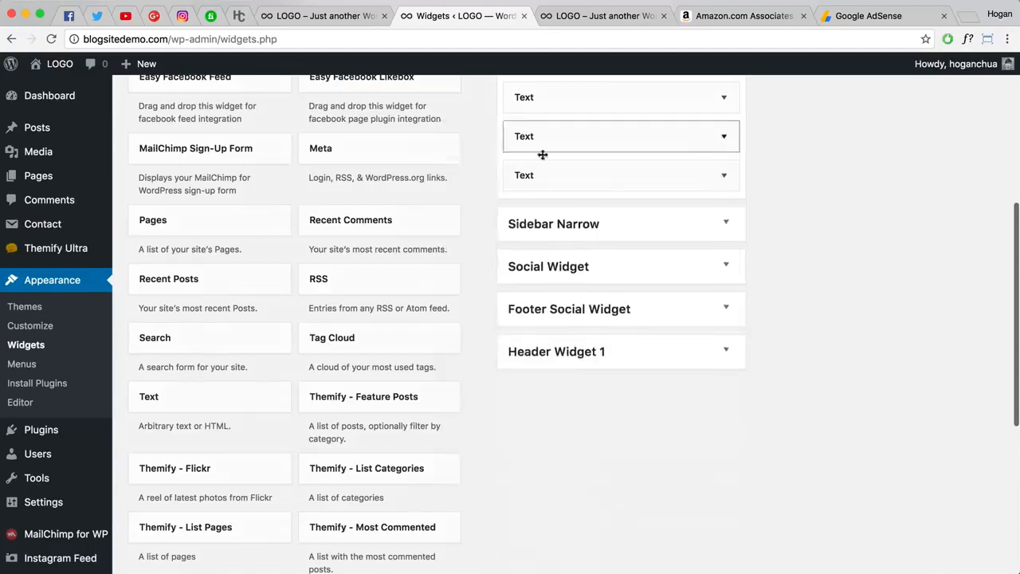
{"action": "left_click", "coordinate": [44, 157]}
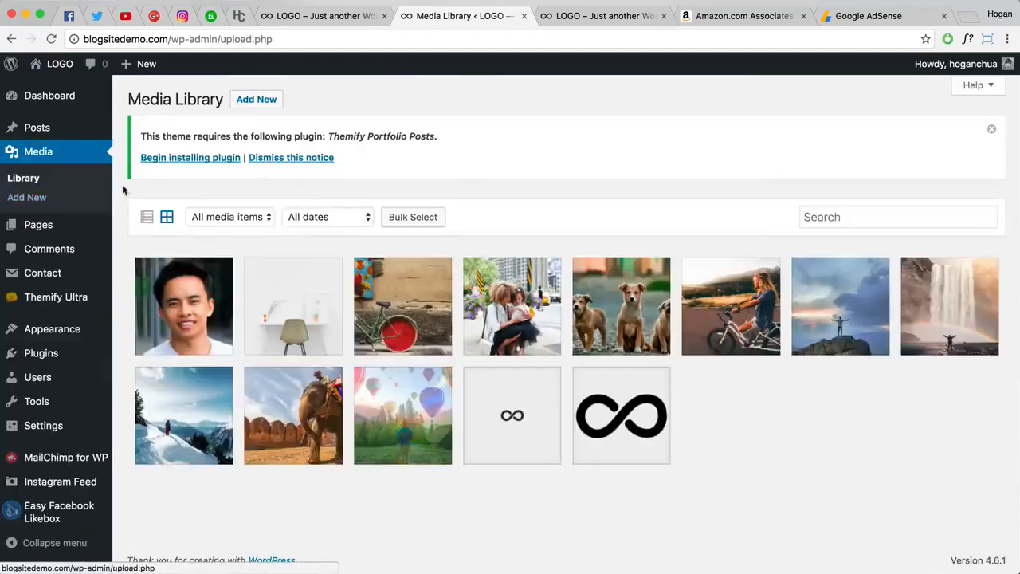
{"action": "left_click", "coordinate": [257, 101]}
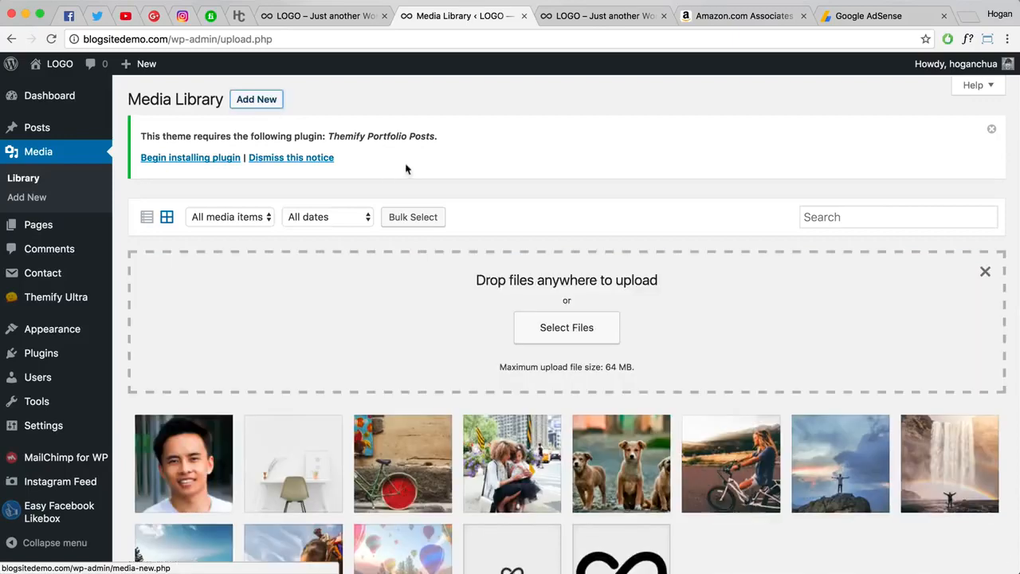
{"action": "left_click", "coordinate": [579, 326]}
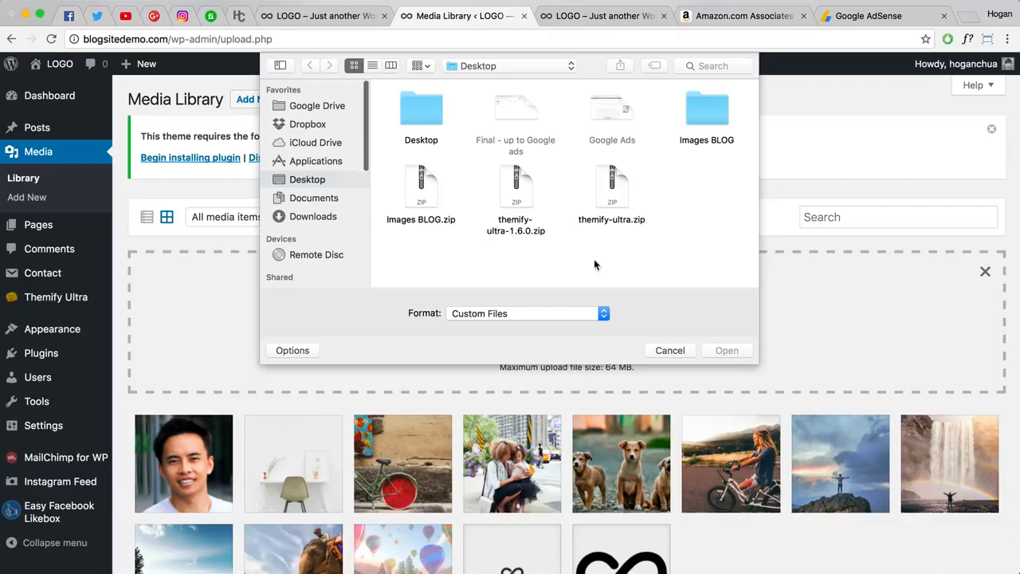
{"action": "double_click", "coordinate": [707, 108]}
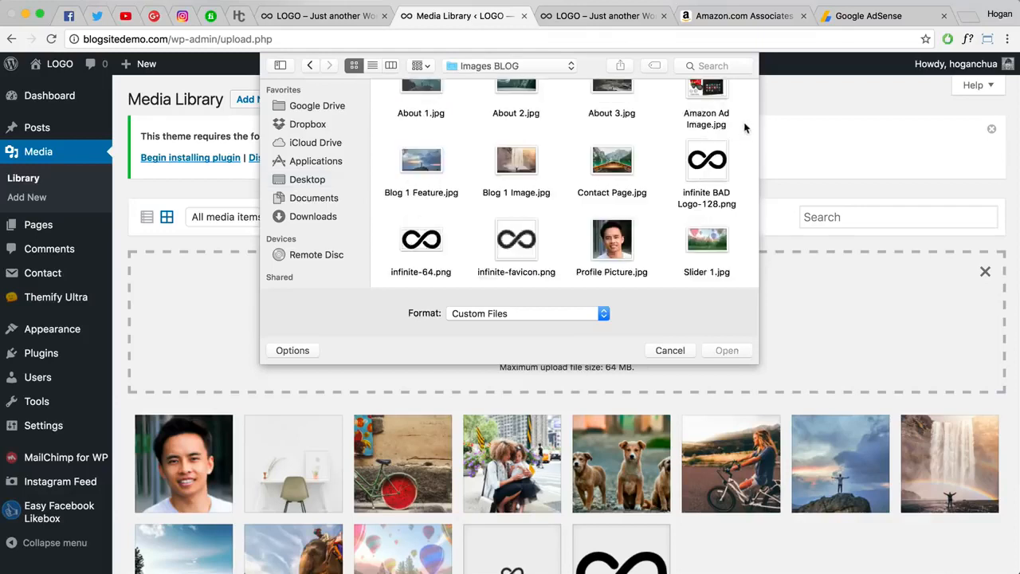
{"action": "scroll", "coordinate": [744, 124], "scroll_direction": "up", "scroll_amount": 2}
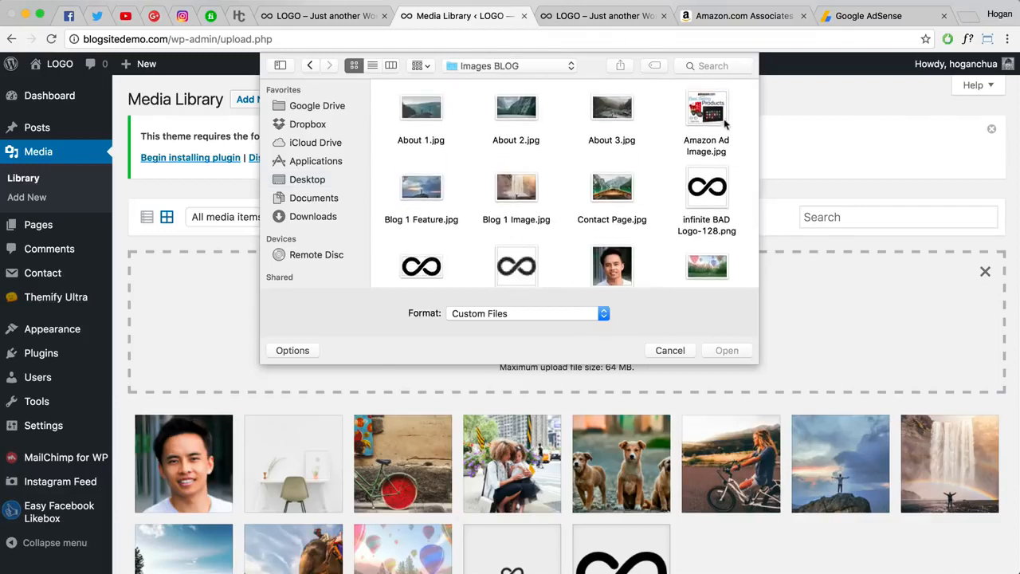
{"action": "left_click", "coordinate": [714, 120]}
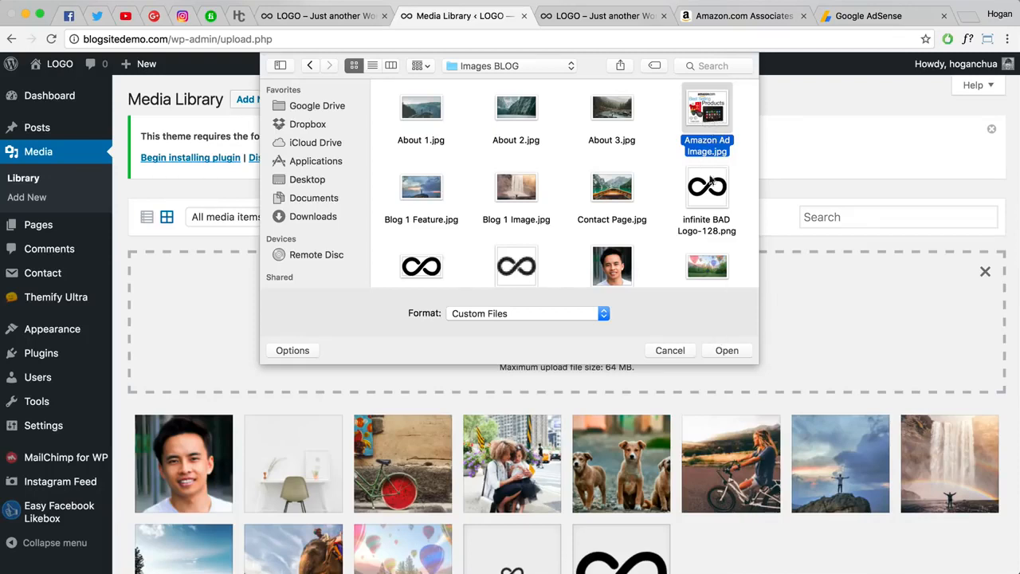
{"action": "left_click", "coordinate": [724, 349]}
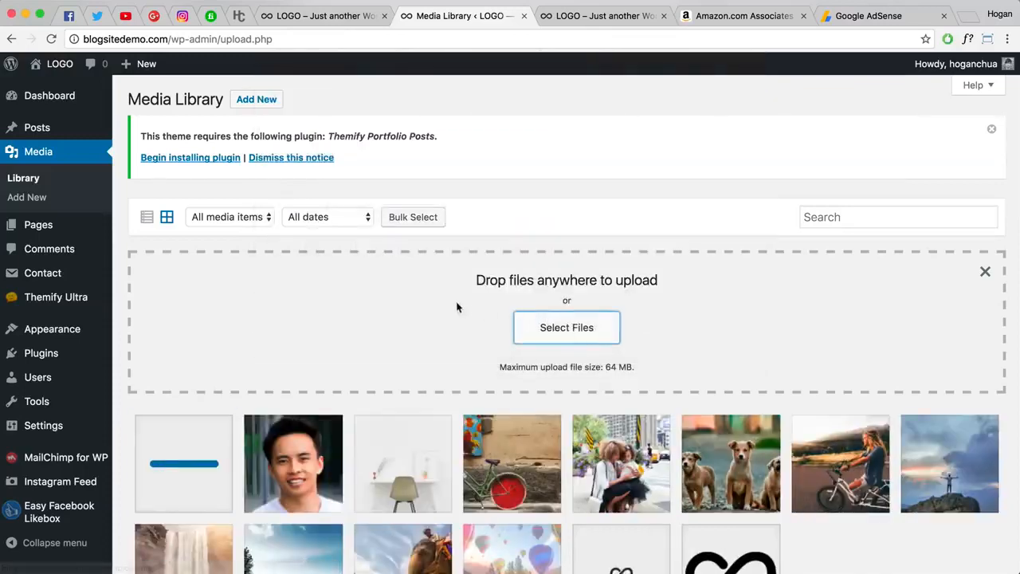
Copy the uploaded image's file URL from its Attachment Details
{"action": "left_click", "coordinate": [173, 464]}
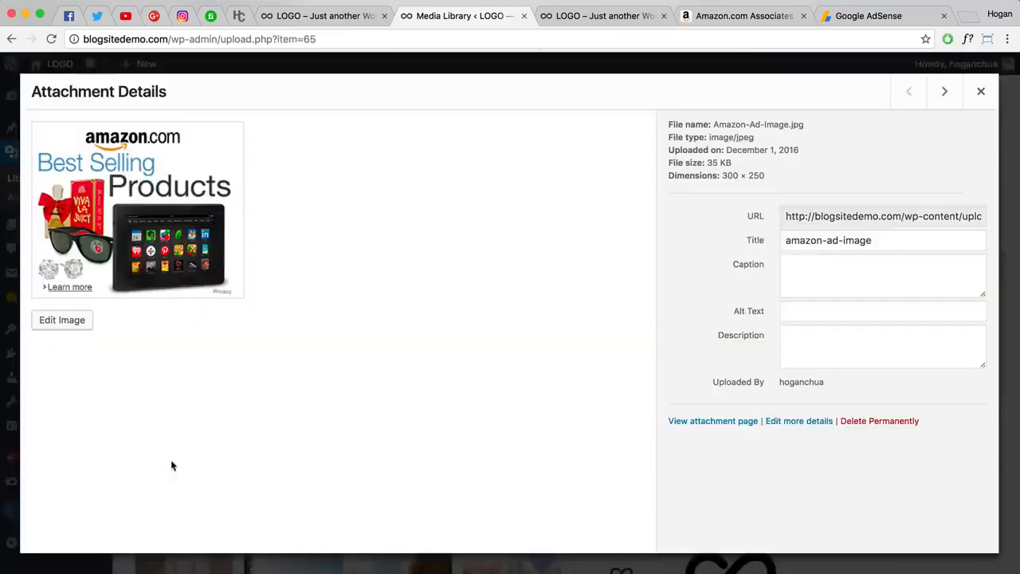
{"action": "left_click", "coordinate": [787, 215]}
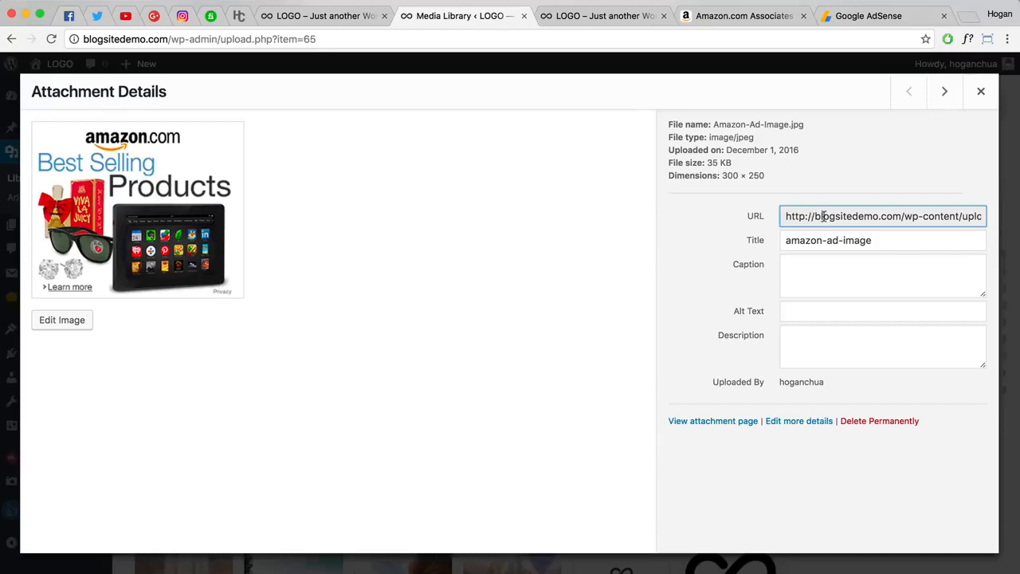
{"action": "left_click_drag", "start_coordinate": [787, 215], "coordinate": [977, 215]}
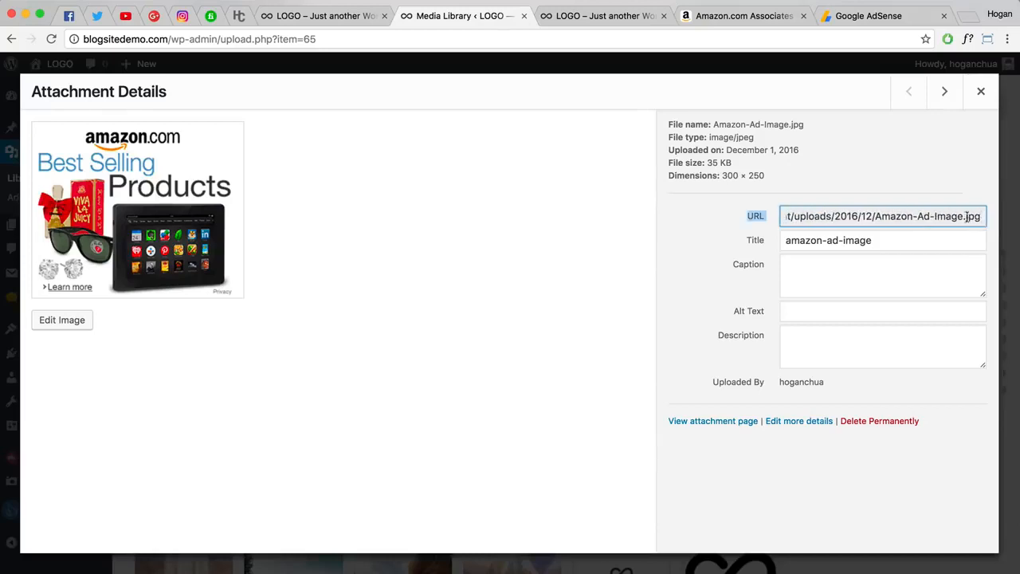
{"action": "double_click", "coordinate": [945, 216]}
{"action": "triple_click", "coordinate": [944, 216]}
{"action": "right_click", "coordinate": [929, 216]}
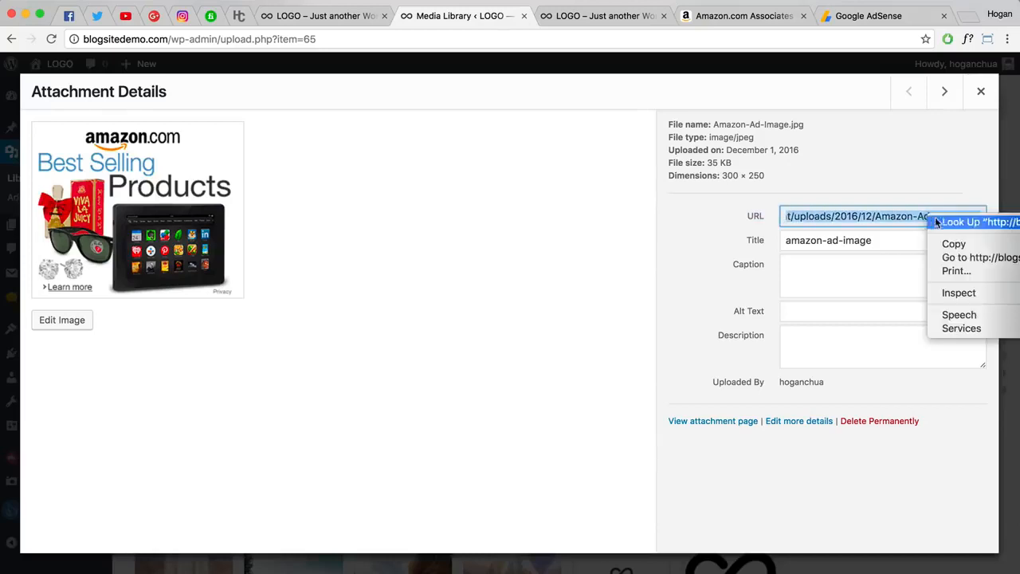
{"action": "left_click", "coordinate": [950, 245]}
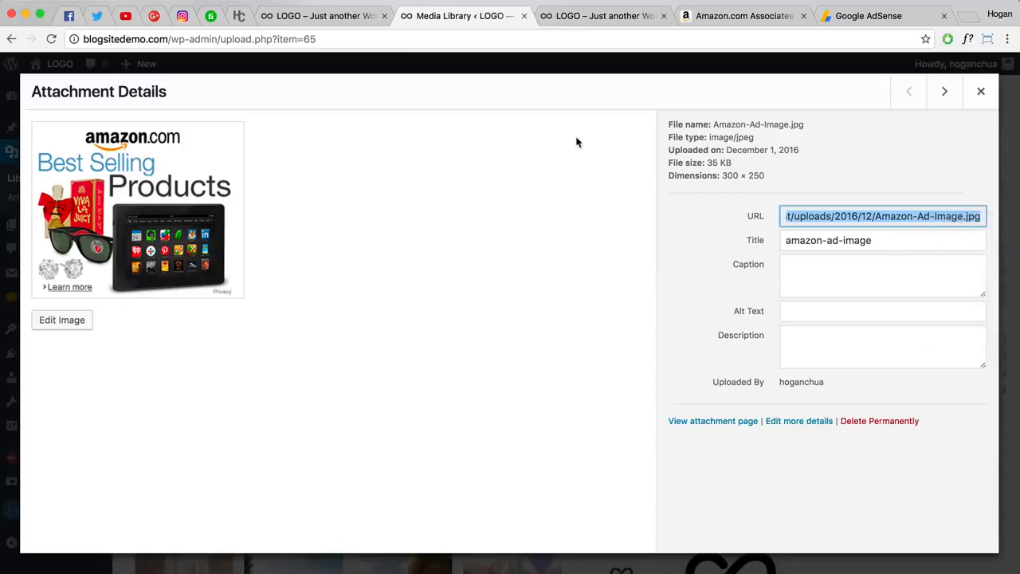
{"action": "left_click", "coordinate": [981, 91]}
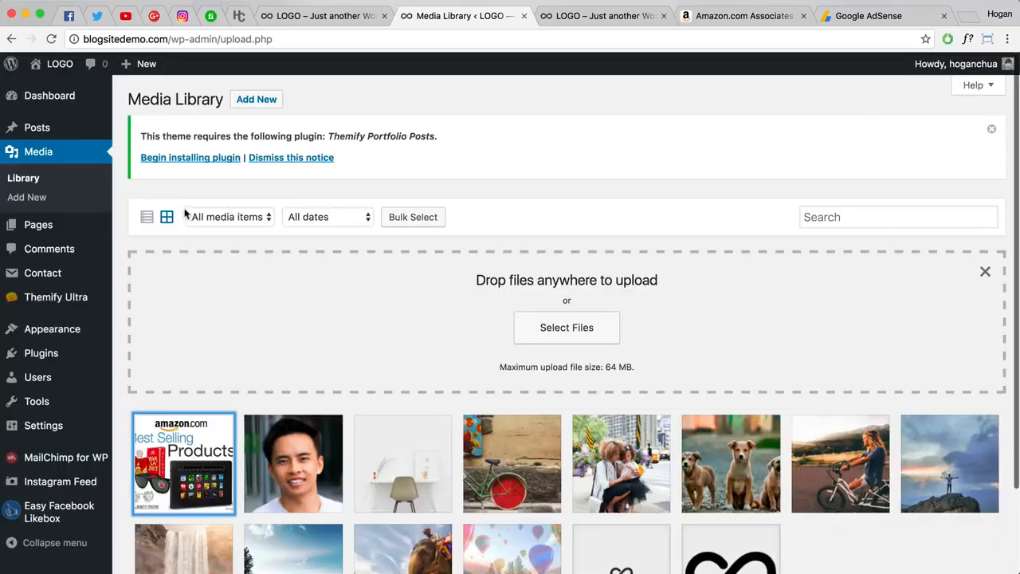
Add a sidebar Text widget with the Amazon-Ad-Image.jpg URL pasted below blank lines
{"action": "mouse_move", "coordinate": [62, 332]}
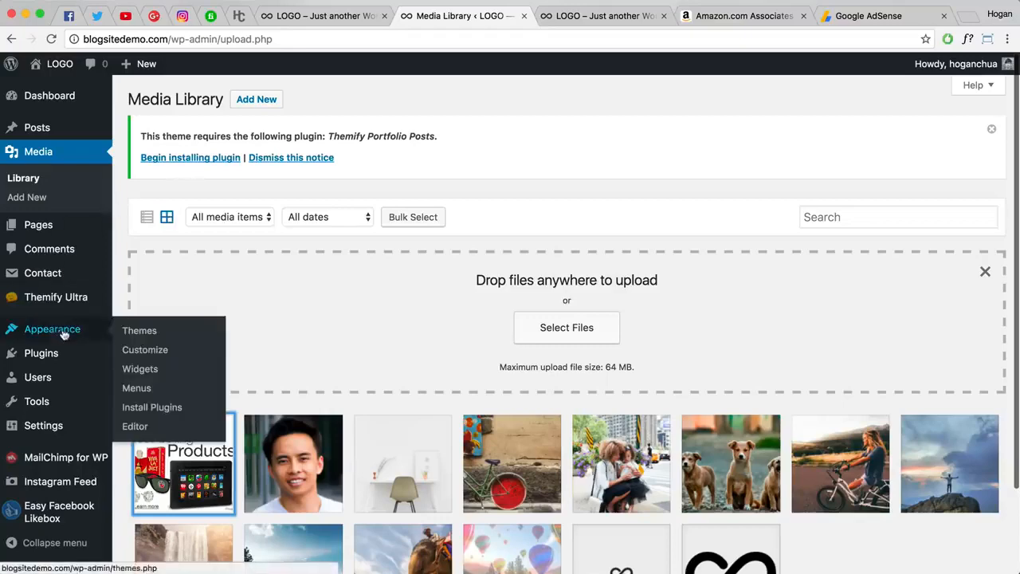
{"action": "left_click", "coordinate": [206, 371]}
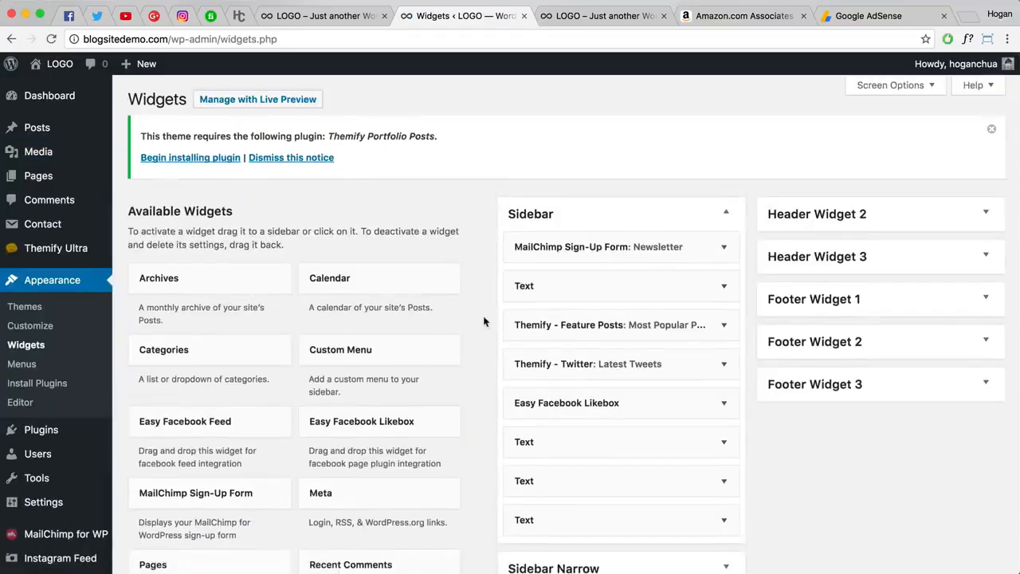
{"action": "scroll", "coordinate": [483, 321], "scroll_direction": "down", "scroll_amount": 5}
{"action": "scroll", "coordinate": [482, 321], "scroll_direction": "down", "scroll_amount": 2}
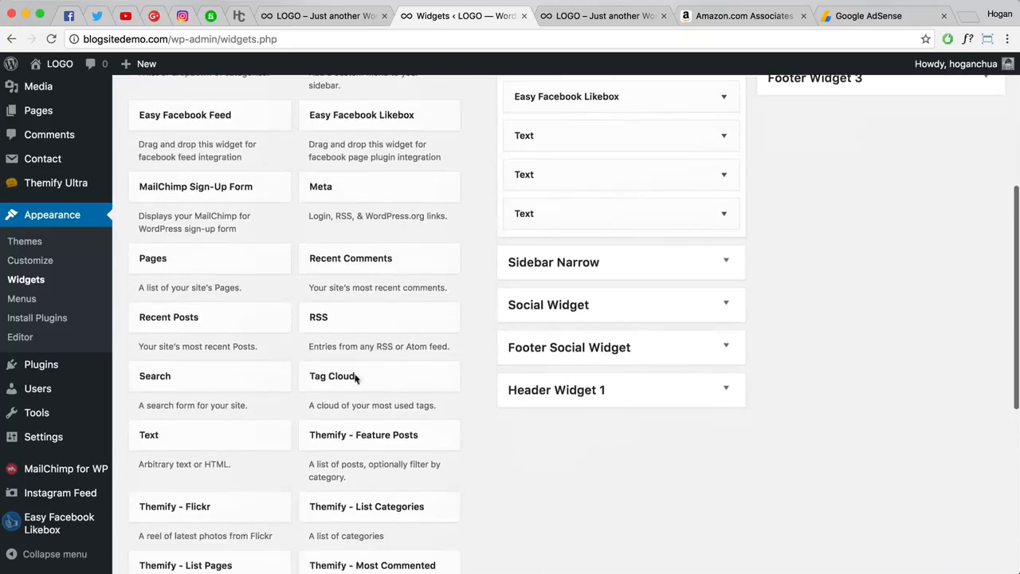
{"action": "left_click_drag", "start_coordinate": [235, 434], "coordinate": [686, 252]}
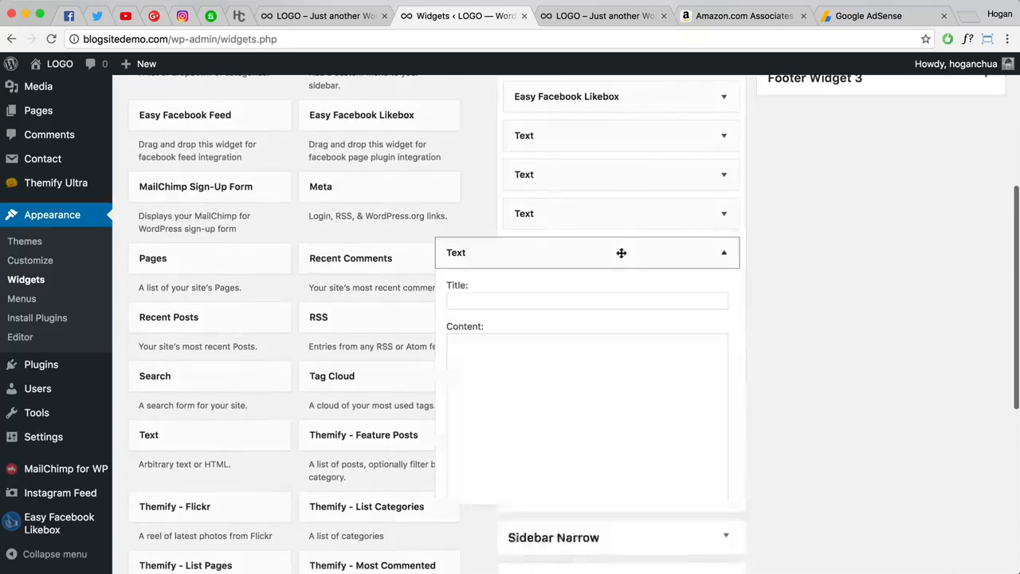
{"action": "left_click", "coordinate": [501, 383]}
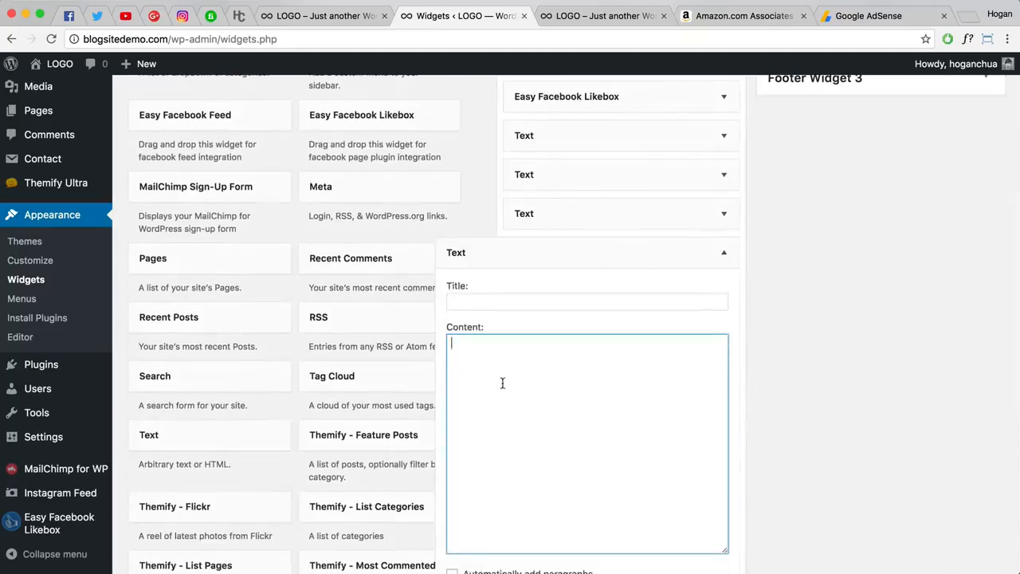
{"action": "key", "text": "super+v"}
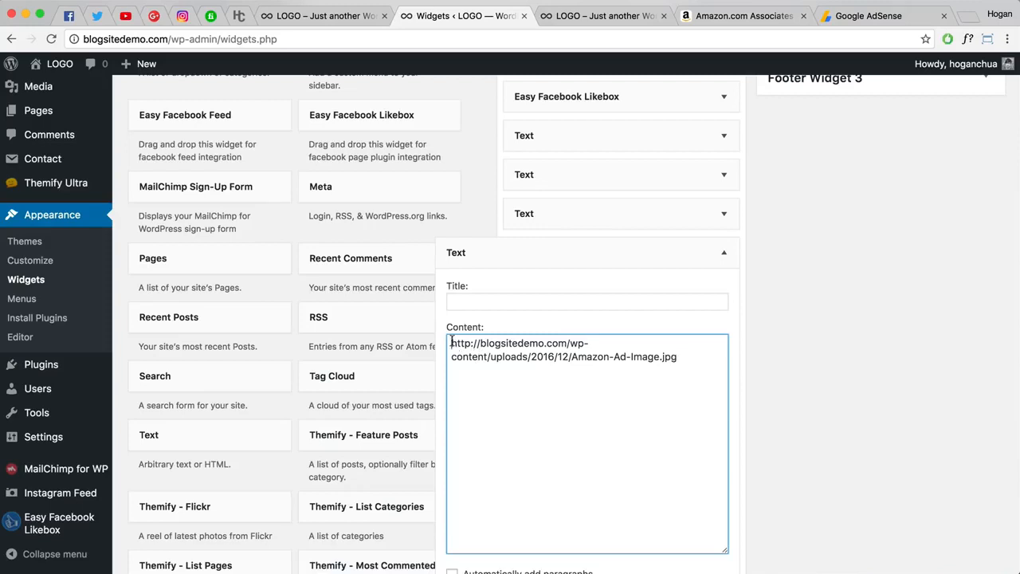
{"action": "left_click", "coordinate": [451, 342]}
{"action": "key", "text": "Return"}
{"action": "key", "text": "Return"}
{"action": "key", "text": "Return"}
{"action": "key", "text": "Return"}
{"action": "key", "text": "Return"}
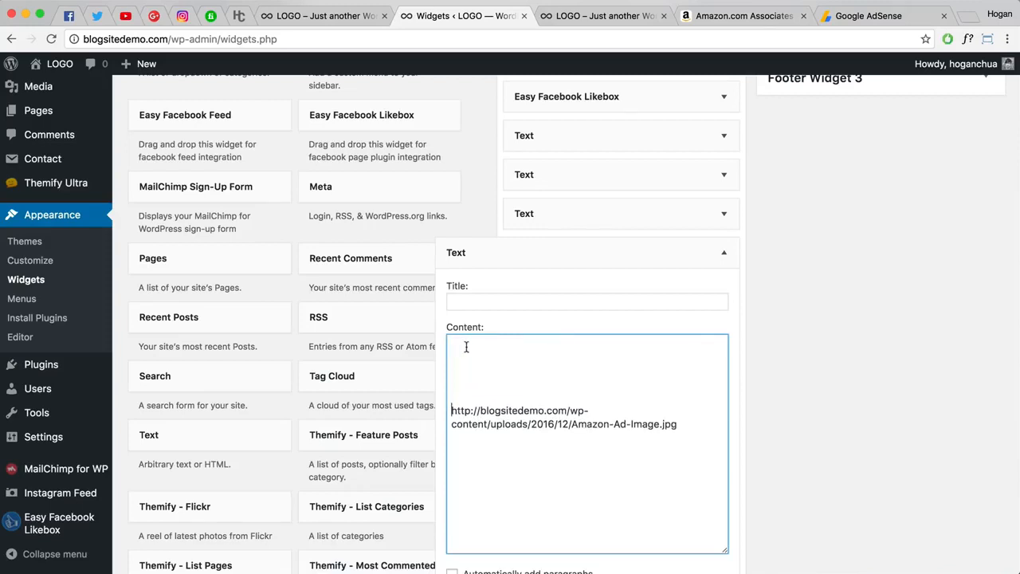
Search Amazon Associates for 'think and gorw rich' and get the top book's text link
{"action": "left_click", "coordinate": [707, 15]}
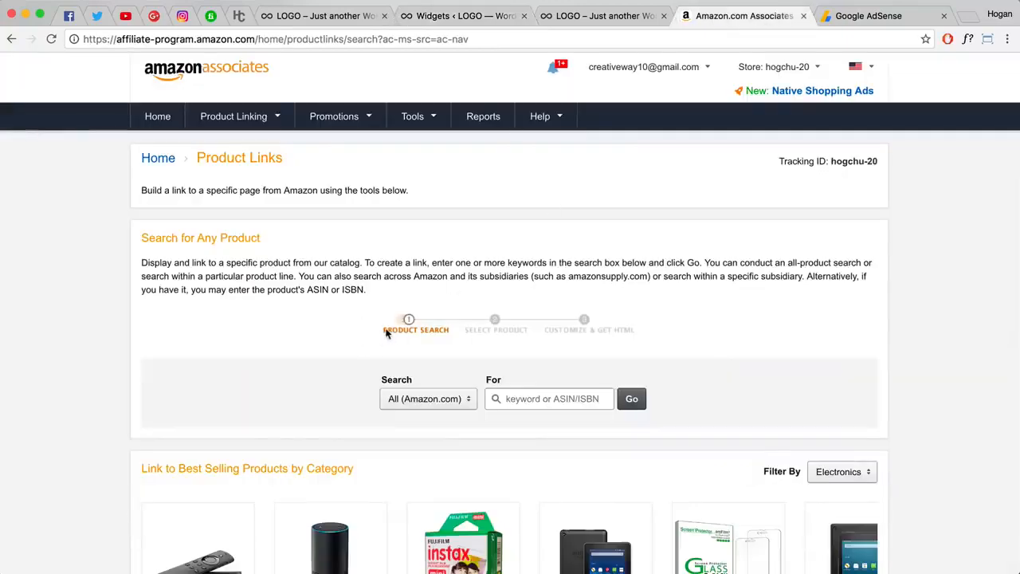
{"action": "scroll", "coordinate": [386, 333], "scroll_direction": "down", "scroll_amount": 2}
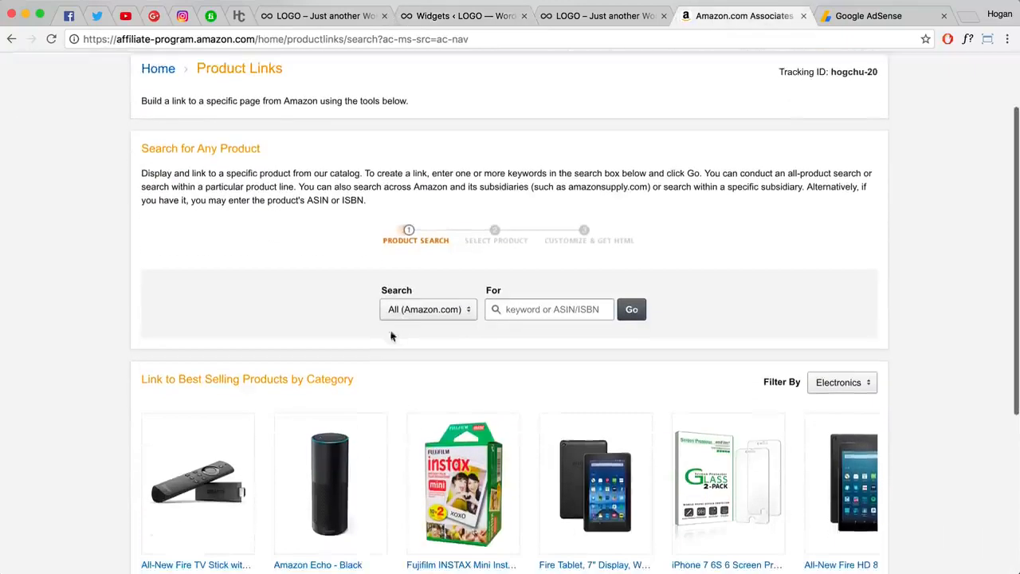
{"action": "left_click", "coordinate": [527, 311]}
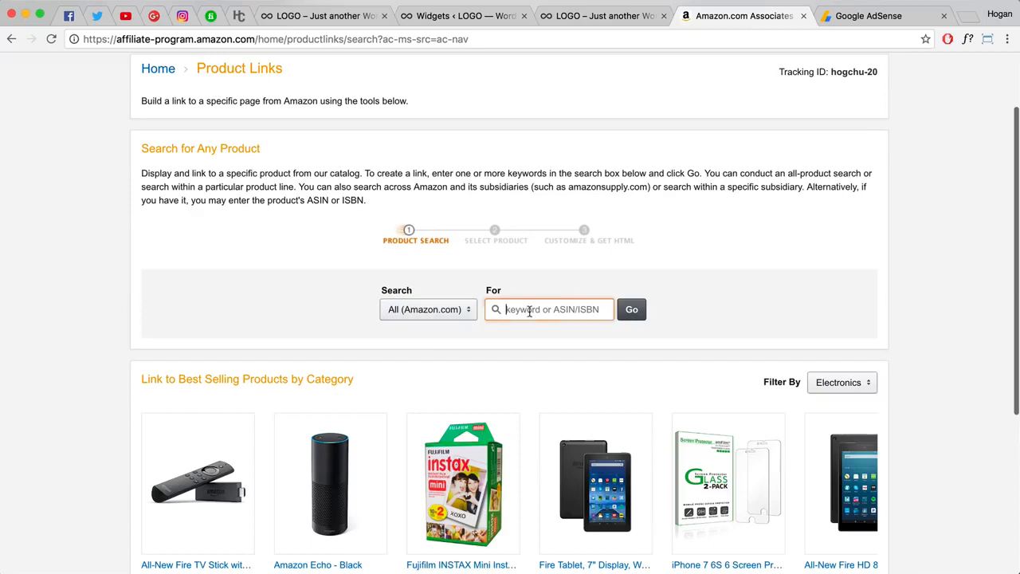
{"action": "type", "text": "think an"}
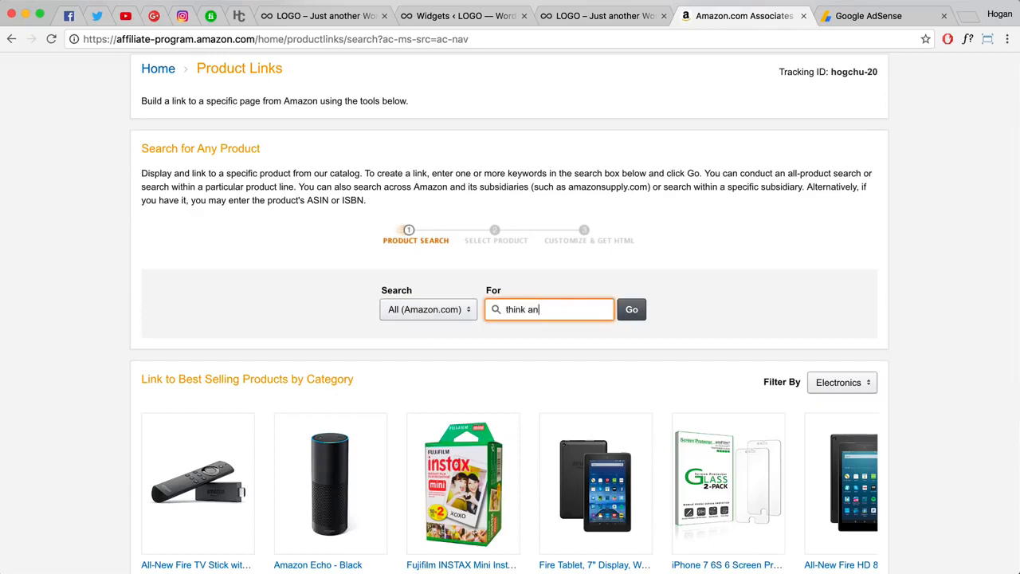
{"action": "type", "text": "d gor"}
{"action": "type", "text": "w rich"}
{"action": "left_click", "coordinate": [628, 310]}
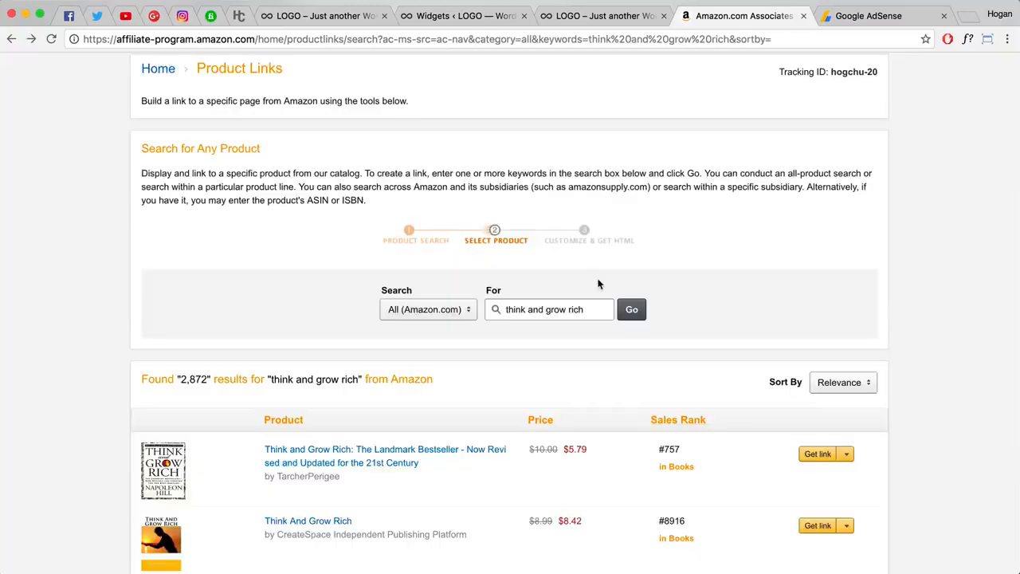
{"action": "left_click", "coordinate": [848, 457]}
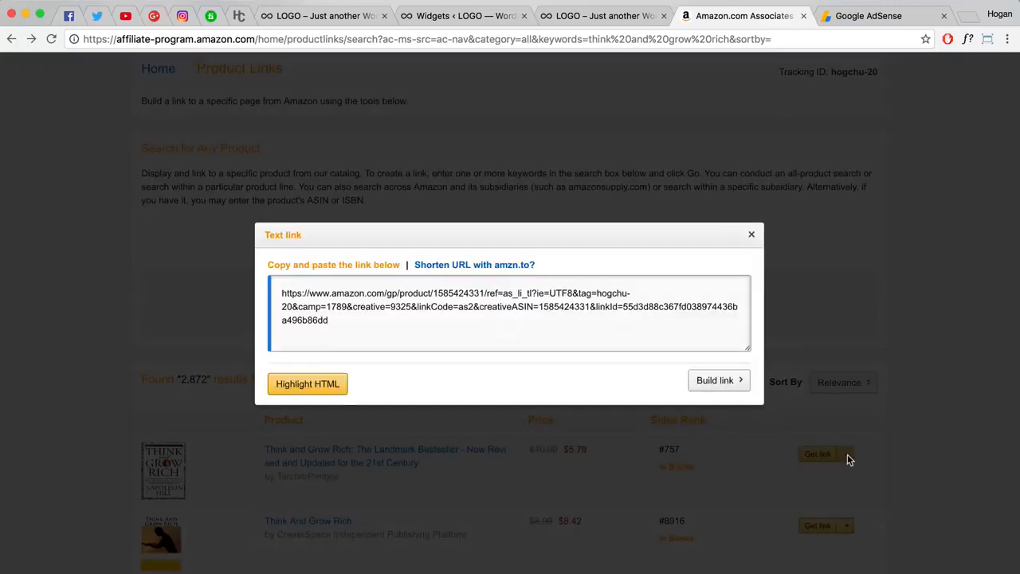
Shorten the affiliate link to an amzn.to URL and copy it
{"action": "left_click_drag", "start_coordinate": [350, 322], "coordinate": [265, 289]}
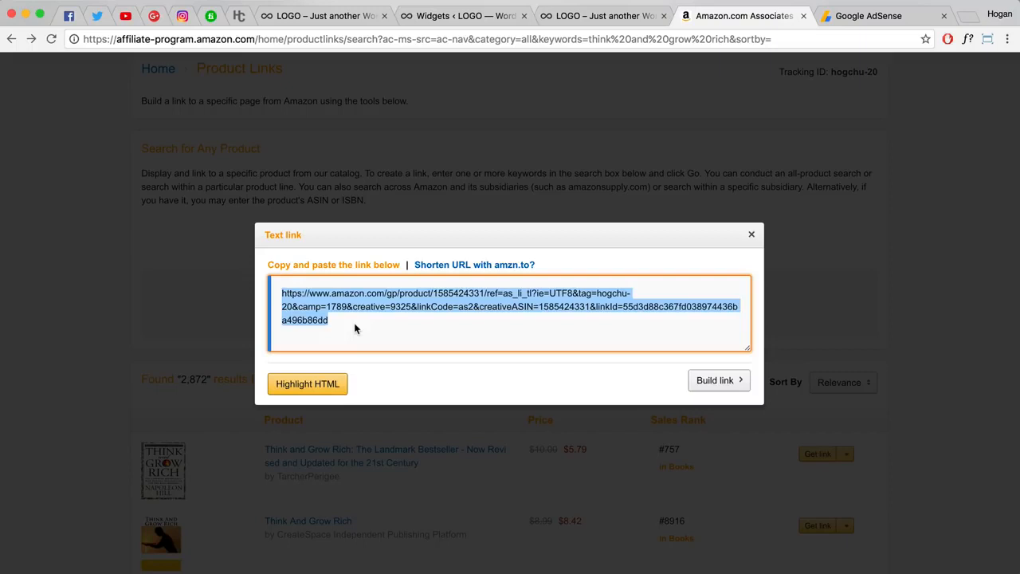
{"action": "left_click", "coordinate": [454, 271]}
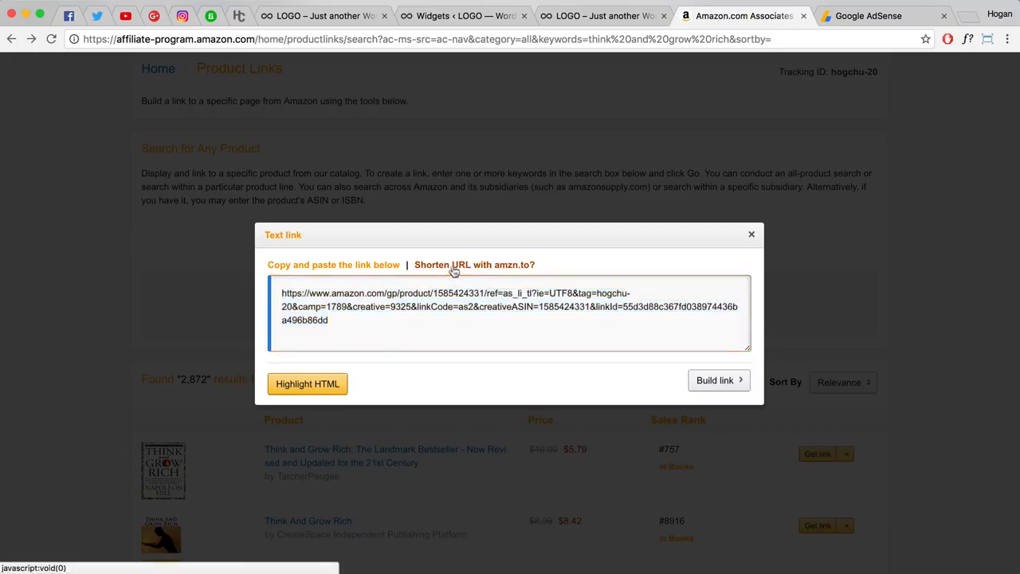
{"action": "left_click", "coordinate": [399, 293]}
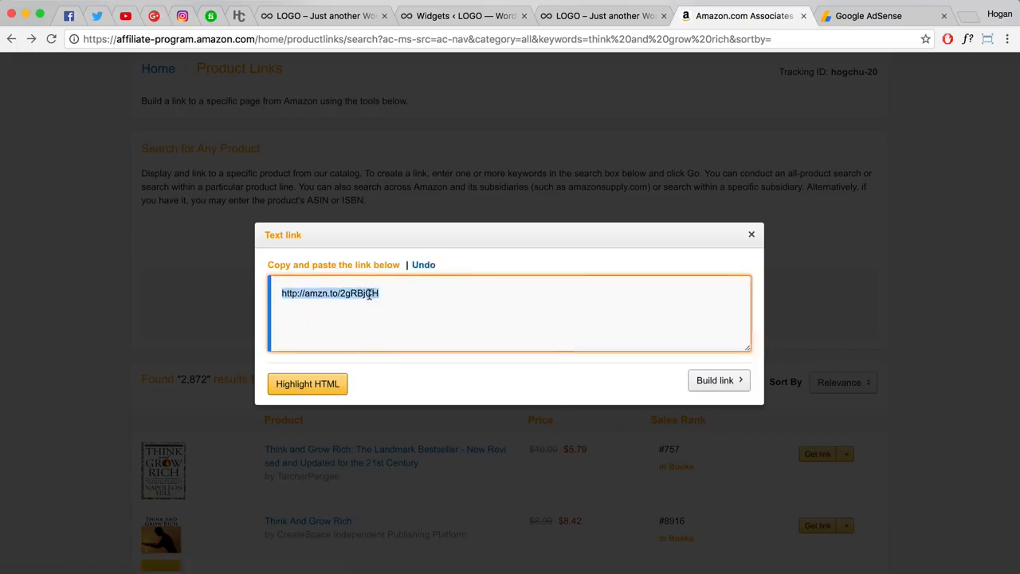
{"action": "right_click", "coordinate": [369, 295]}
{"action": "left_click", "coordinate": [410, 322]}
{"action": "left_click", "coordinate": [568, 16]}
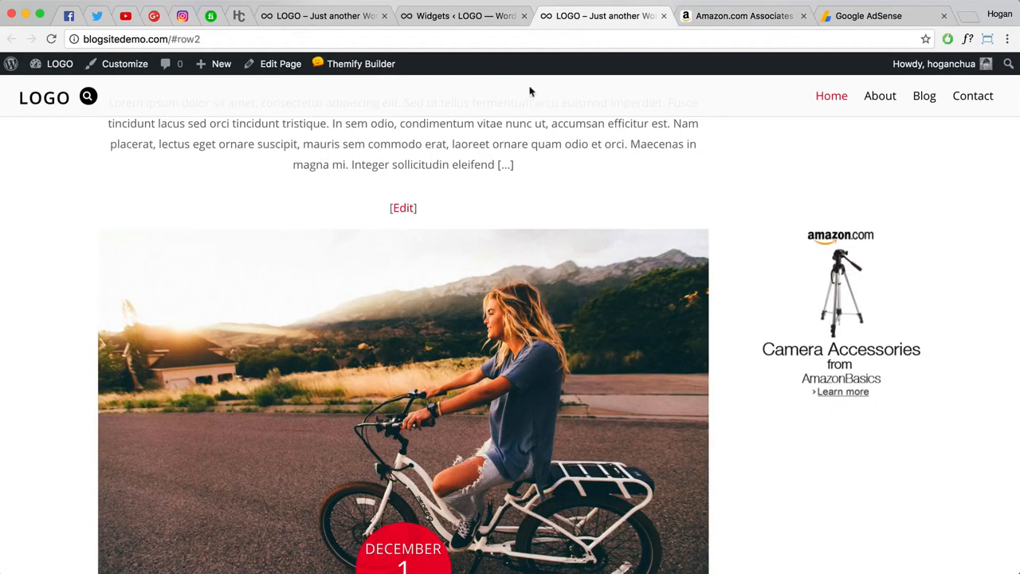
In the Text widget, type <a target="blank" href=" with the pasted amzn.to link, then "><img src="
{"action": "left_click", "coordinate": [470, 16]}
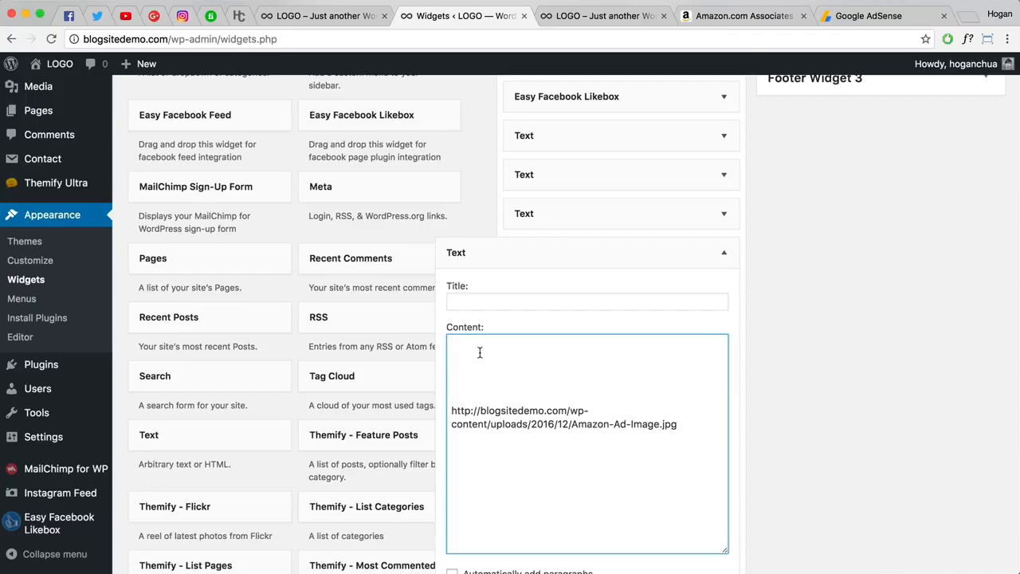
{"action": "type", "text": "<a target=\"blank\" href=\""}
{"action": "key", "text": "super+v"}
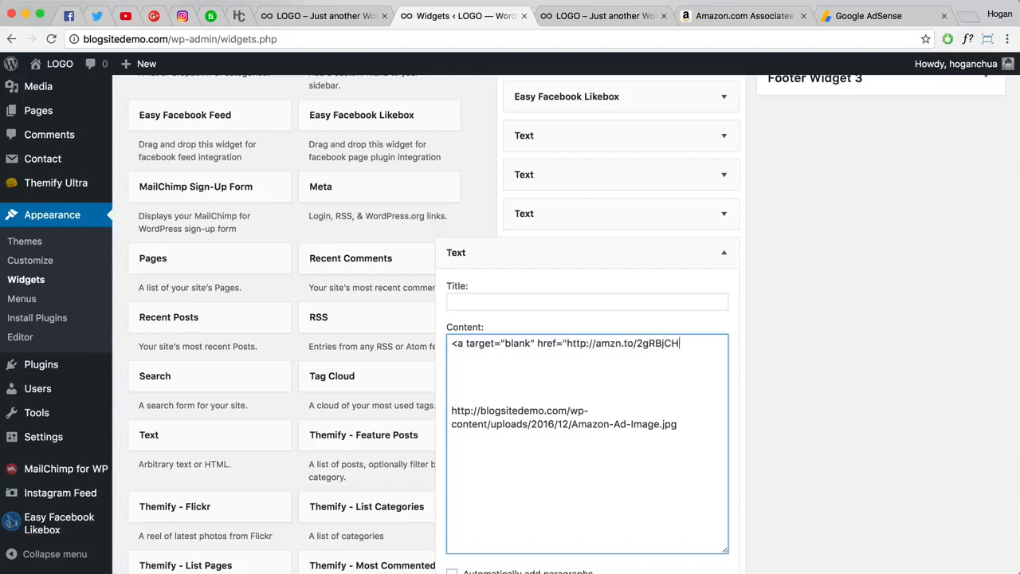
{"action": "type", "text": "\"><img src"}
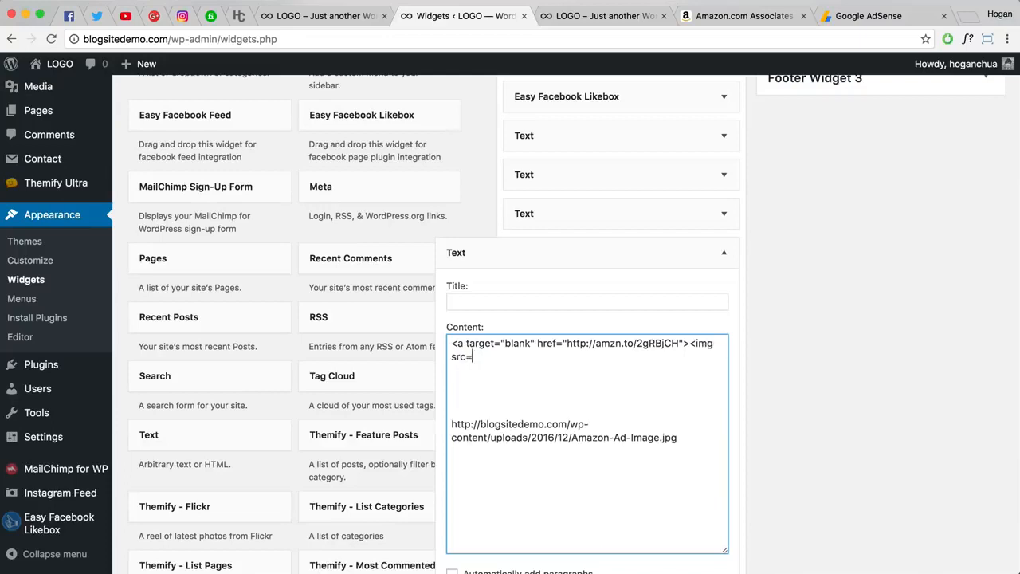
{"action": "type", "text": "=\""}
Move the Amazon-Ad-Image.jpg URL into the img src attribute and delete the leftover copy
{"action": "left_click_drag", "start_coordinate": [679, 437], "coordinate": [441, 427]}
{"action": "right_click", "coordinate": [485, 430]}
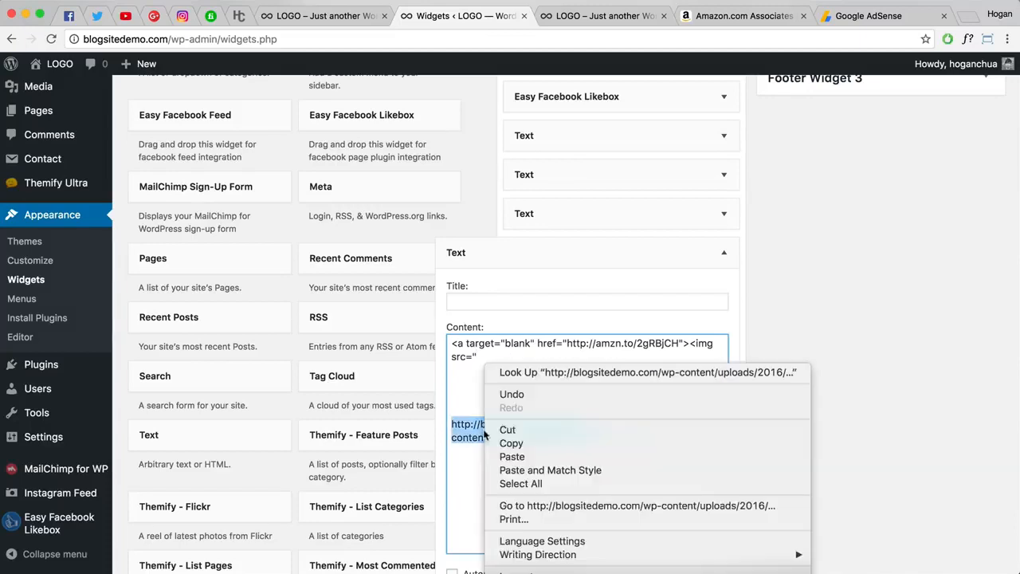
{"action": "left_click", "coordinate": [491, 378]}
{"action": "left_click", "coordinate": [483, 358]}
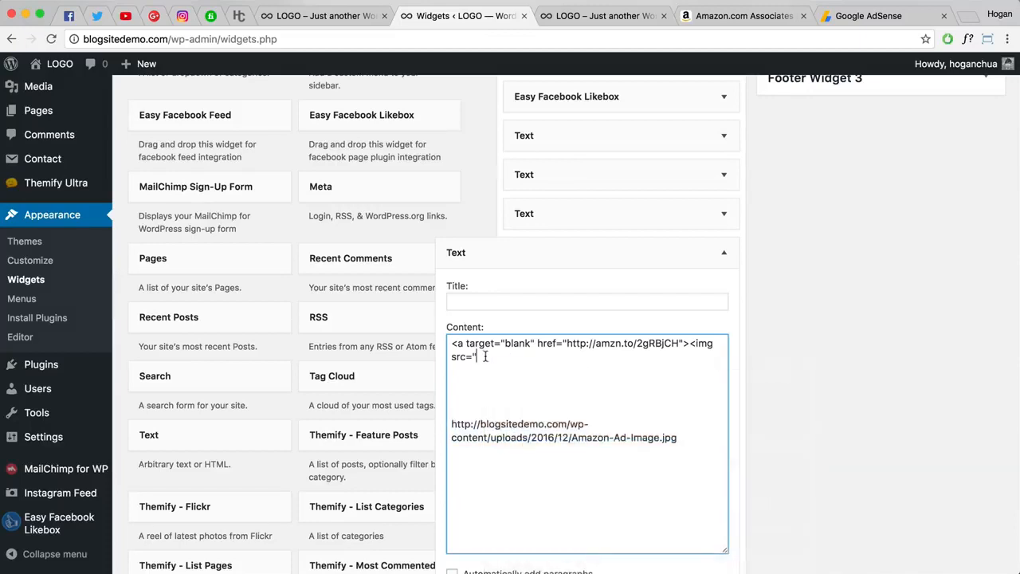
{"action": "key", "text": "ctrl+v"}
{"action": "left_click_drag", "start_coordinate": [678, 452], "coordinate": [435, 439]}
{"action": "key", "text": "BackSpace"}
{"action": "left_click", "coordinate": [684, 370]}
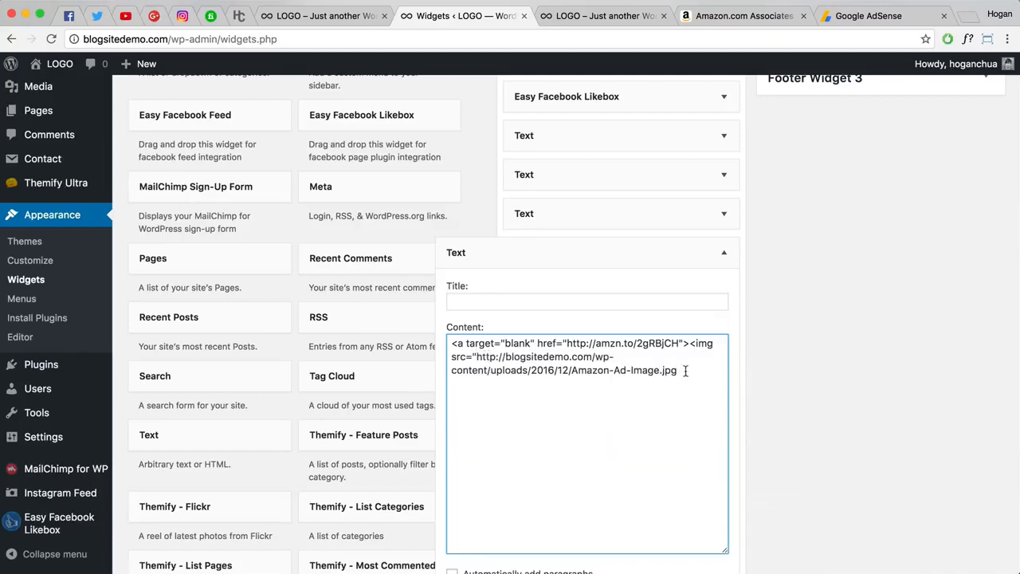
Add alt="Name of Ad", height="100%" and width="100%" to the image and close the tag
{"action": "type", "text": "\""}
{"action": "type", "text": " a"}
{"action": "type", "text": "lt=\"Name of "}
{"action": "type", "text": "Ad"}
{"action": "type", "text": "\" height"}
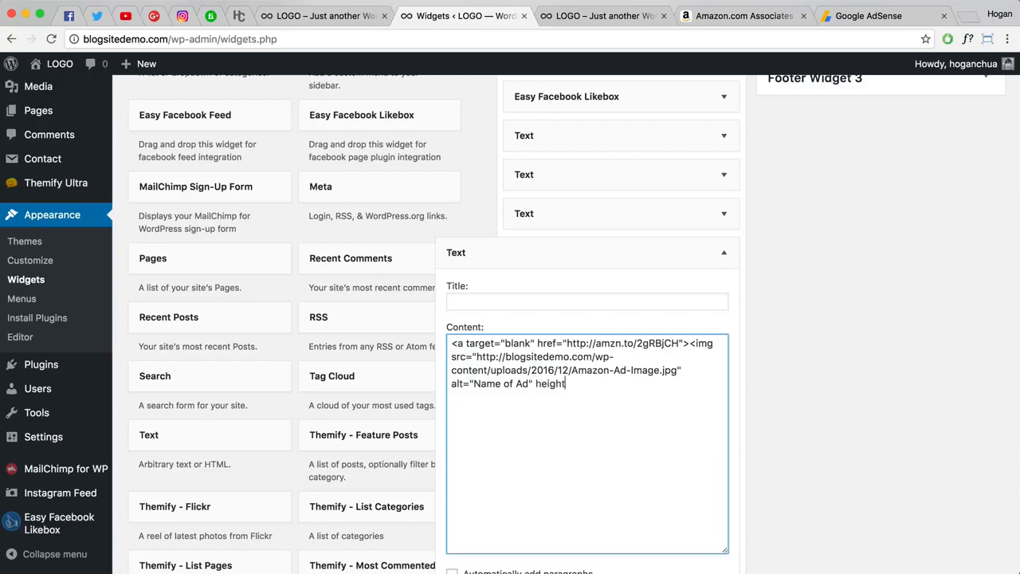
{"action": "type", "text": "=\"100%\" width"}
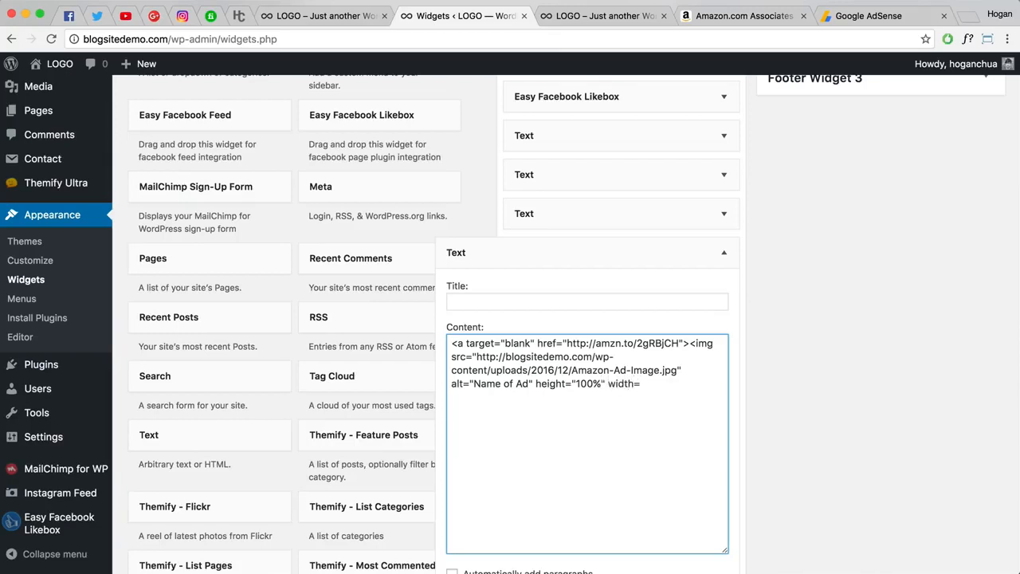
{"action": "type", "text": "=\"100%\""}
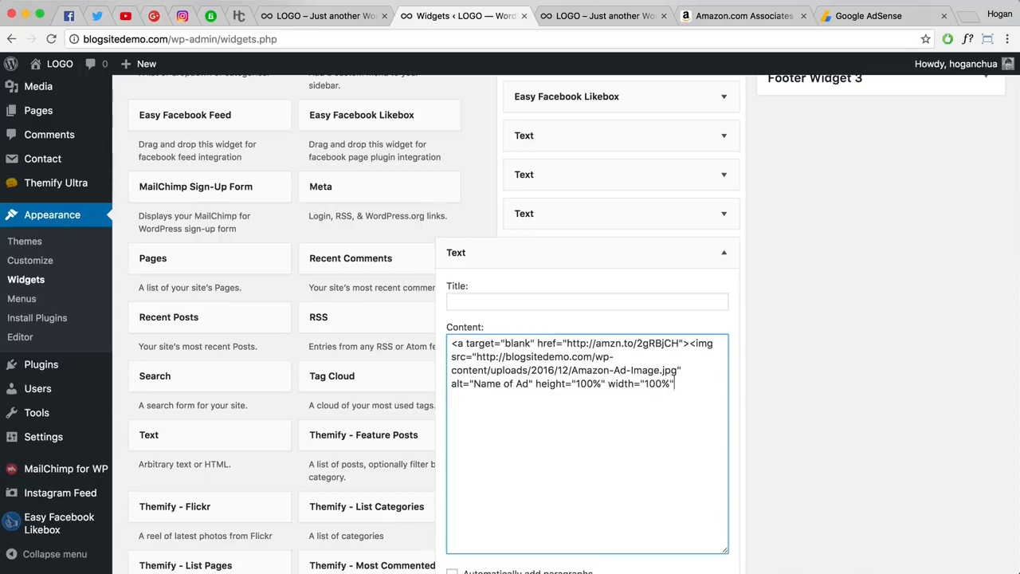
{"action": "type", "text": "></a>"}
{"action": "left_click_drag", "start_coordinate": [566, 344], "coordinate": [679, 344]}
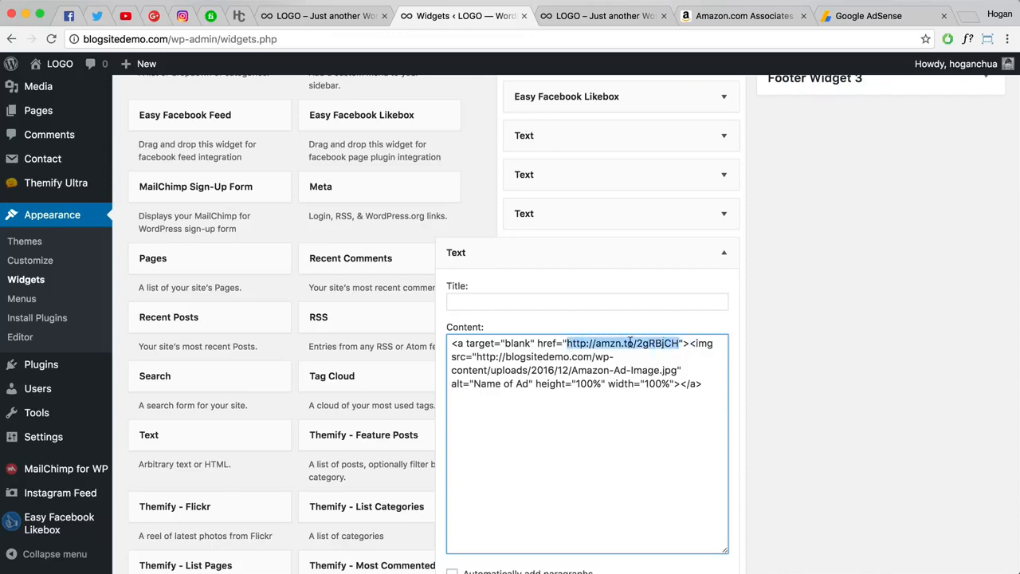
{"action": "left_click_drag", "start_coordinate": [477, 357], "coordinate": [677, 370]}
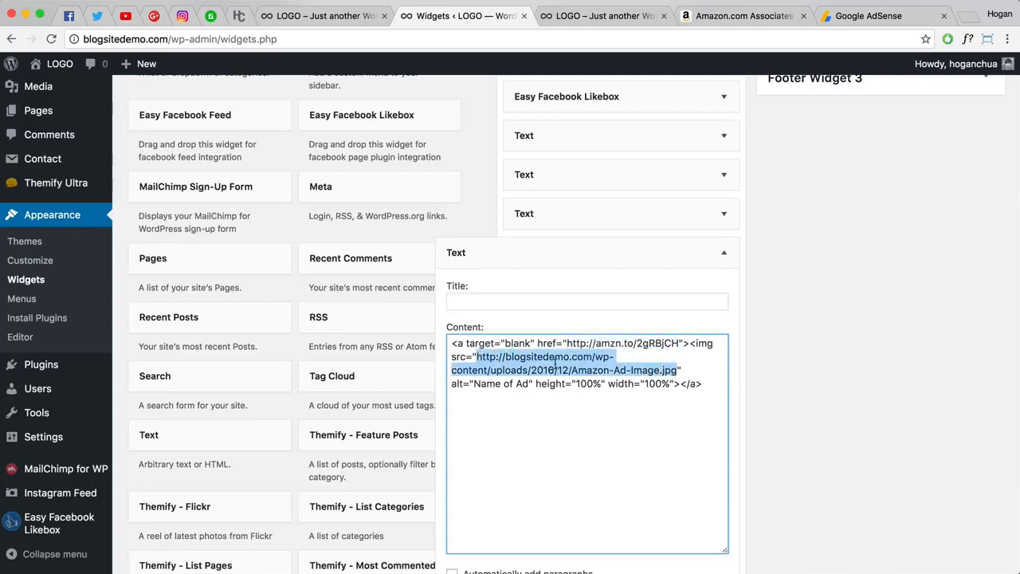
{"action": "left_click_drag", "start_coordinate": [528, 384], "coordinate": [475, 387]}
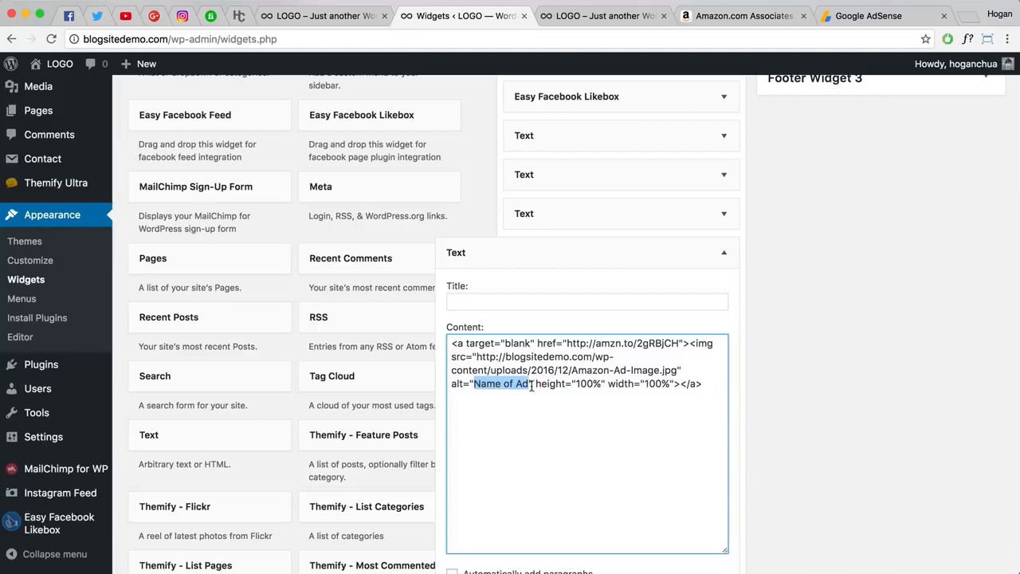
Save the Text widget and return to the live blog
{"action": "scroll", "coordinate": [584, 391], "scroll_direction": "down", "scroll_amount": 3}
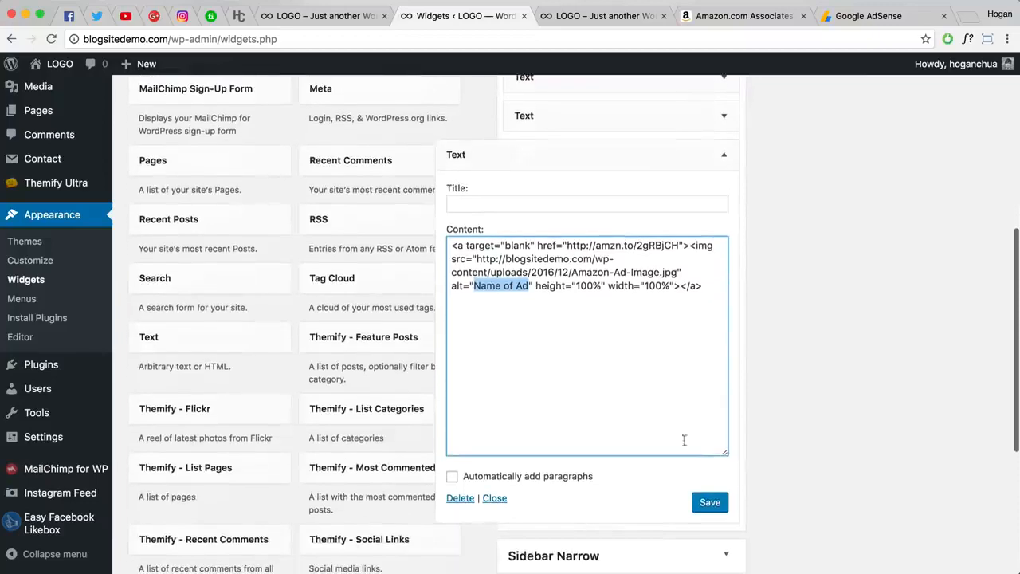
{"action": "left_click", "coordinate": [709, 502]}
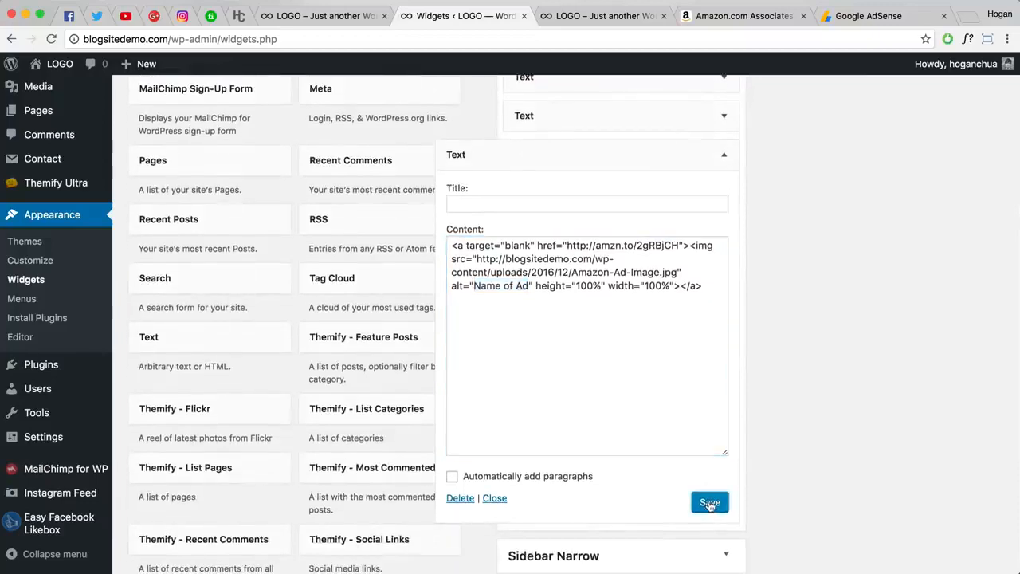
{"action": "left_click", "coordinate": [593, 16]}
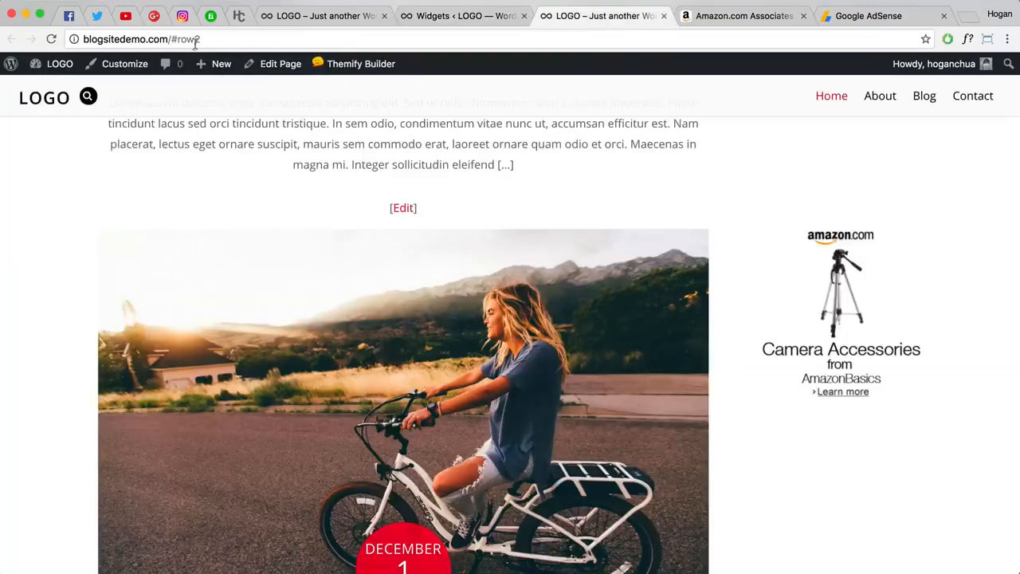
Reload the blog and follow the new sidebar ad to check its Amazon page
{"action": "left_click", "coordinate": [54, 40]}
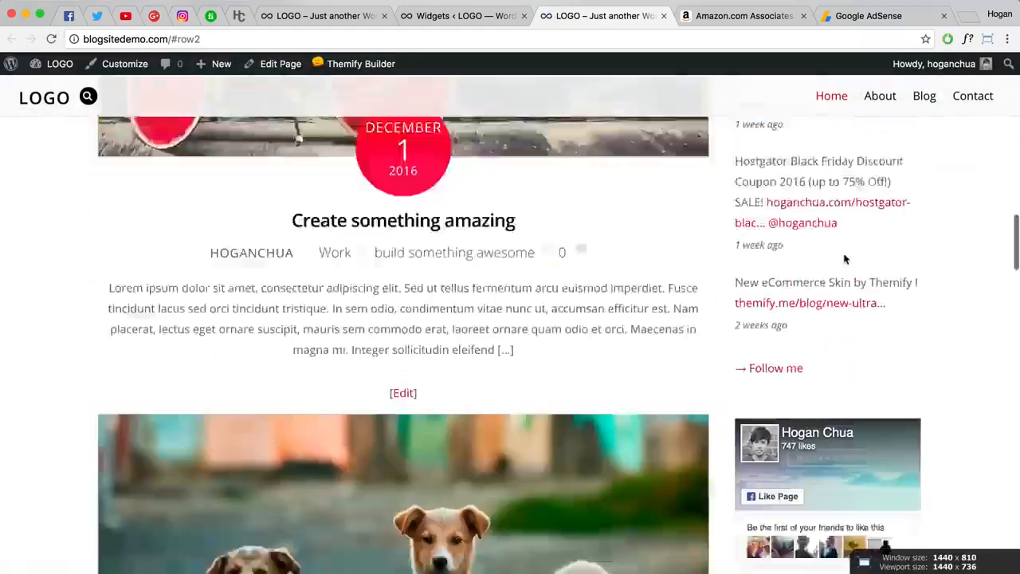
{"action": "scroll", "coordinate": [845, 259], "scroll_direction": "down", "scroll_amount": 20}
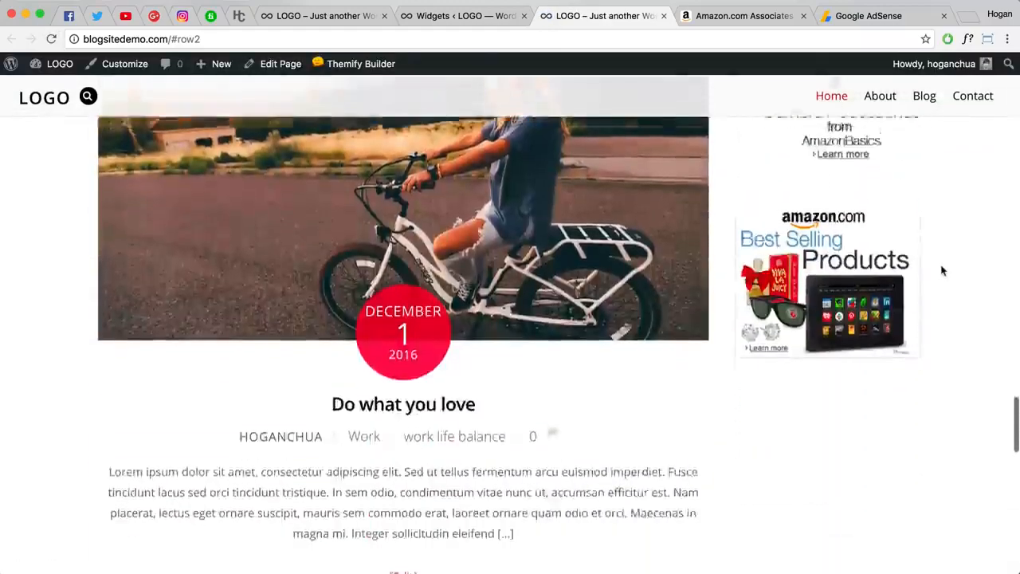
{"action": "left_click", "coordinate": [829, 274]}
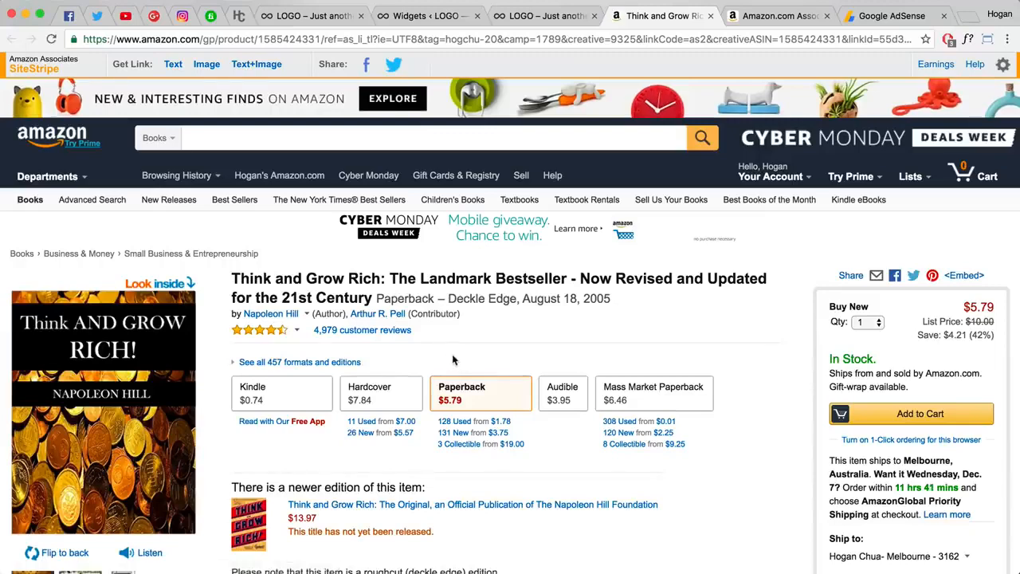
Go back to the blog and open the About page from the menu
{"action": "left_click", "coordinate": [510, 22]}
{"action": "scroll", "coordinate": [616, 205], "scroll_direction": "down", "scroll_amount": 10}
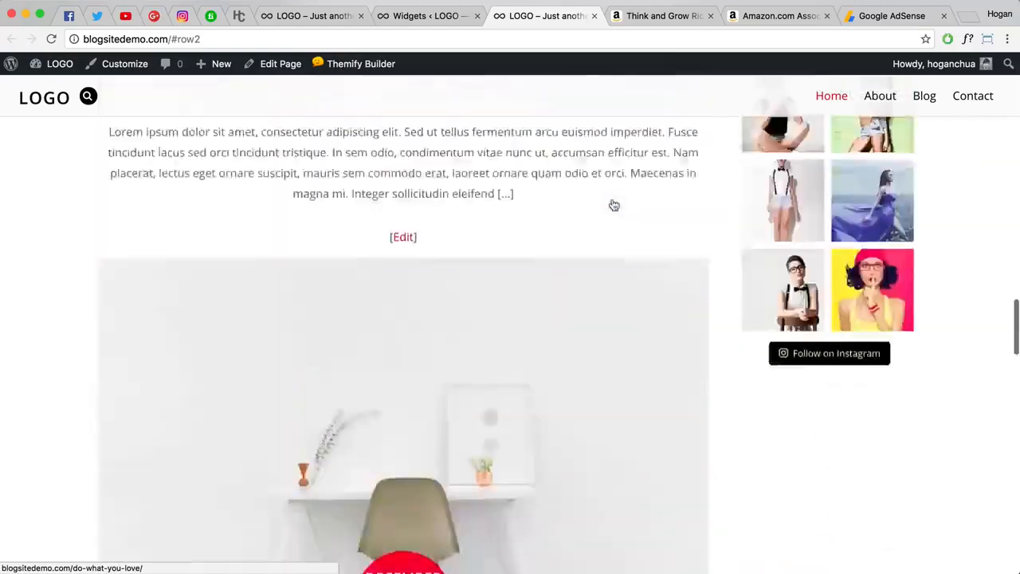
{"action": "scroll", "coordinate": [613, 206], "scroll_direction": "up", "scroll_amount": 10}
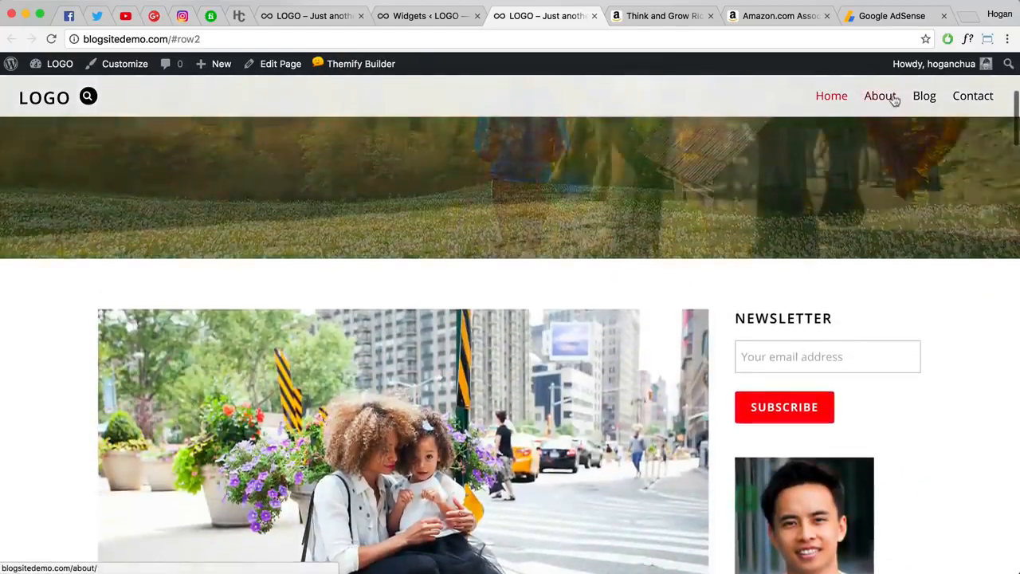
{"action": "left_click", "coordinate": [881, 97]}
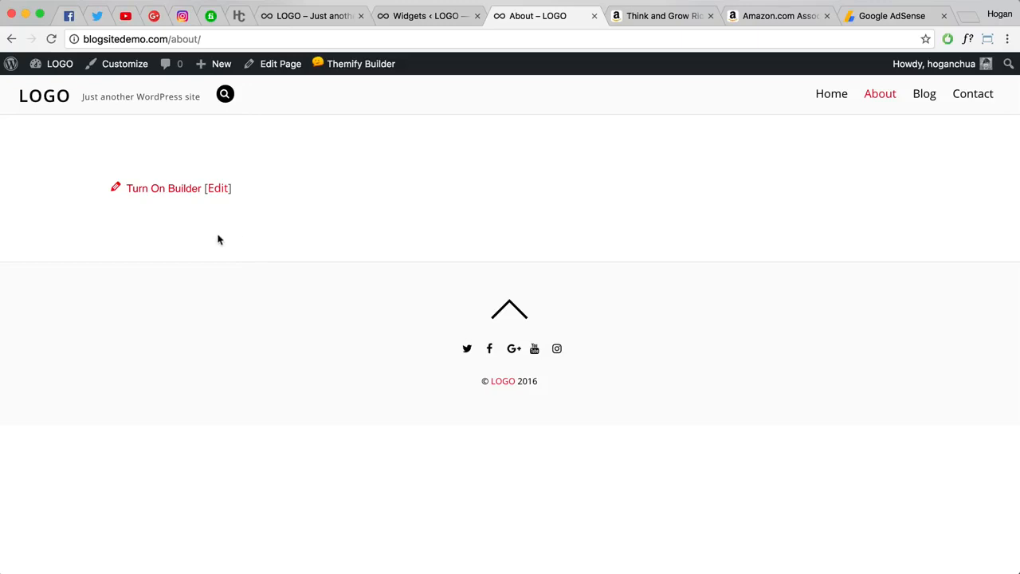
Turn on Themify Builder for About and browse the library for the row's Styling background image
{"action": "left_click", "coordinate": [172, 192]}
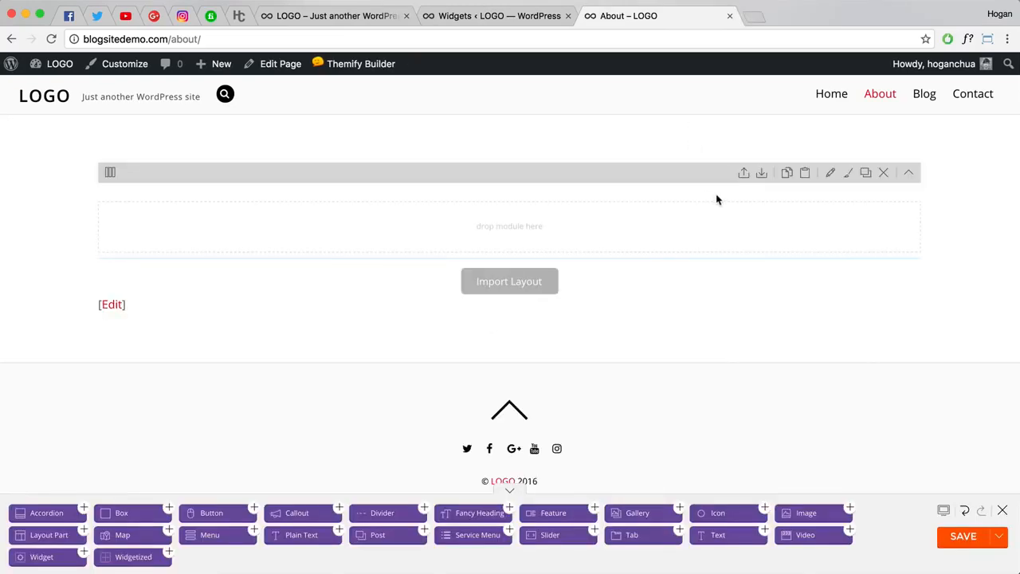
{"action": "left_click", "coordinate": [831, 173]}
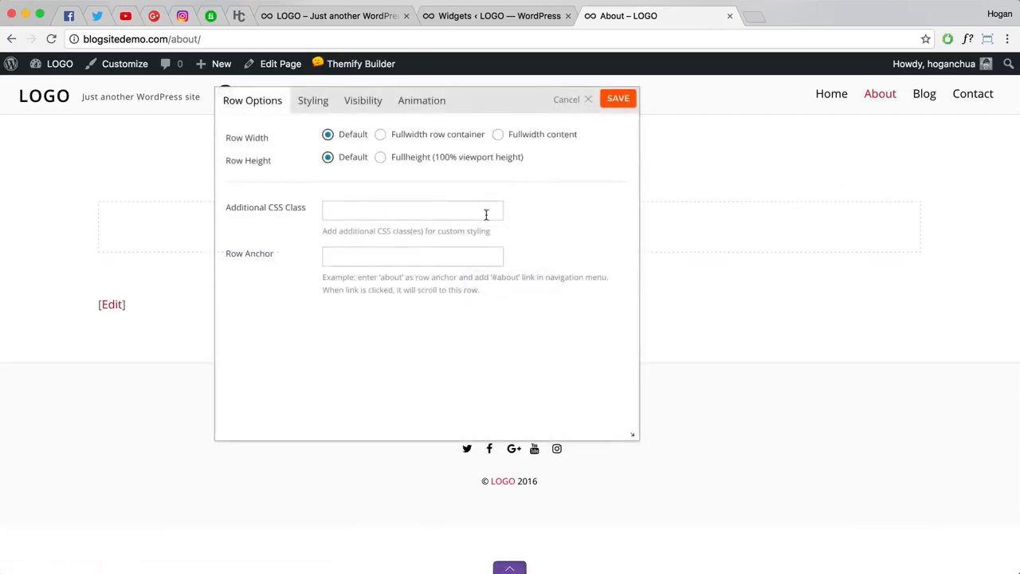
{"action": "left_click", "coordinate": [304, 102]}
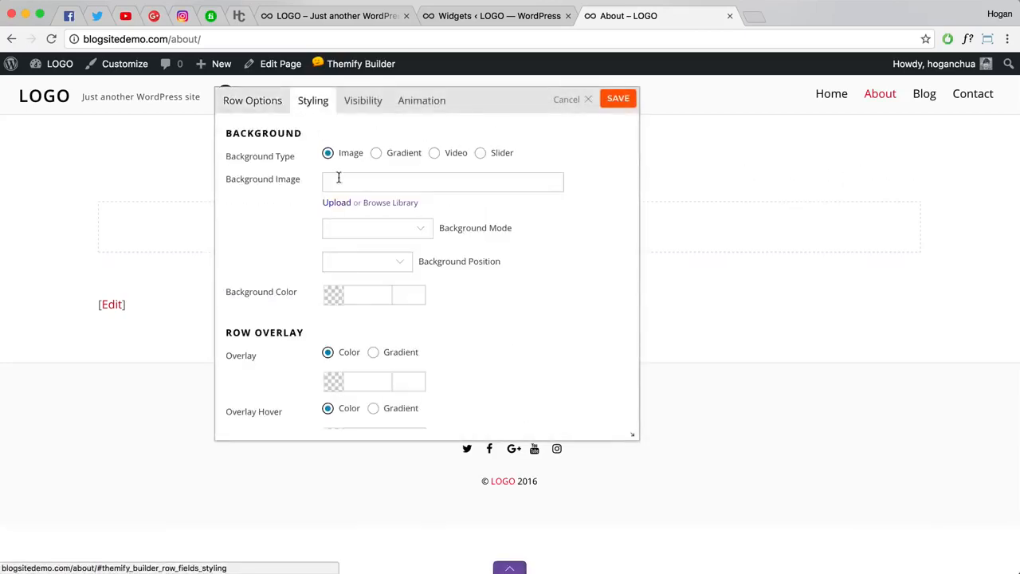
{"action": "left_click", "coordinate": [375, 187]}
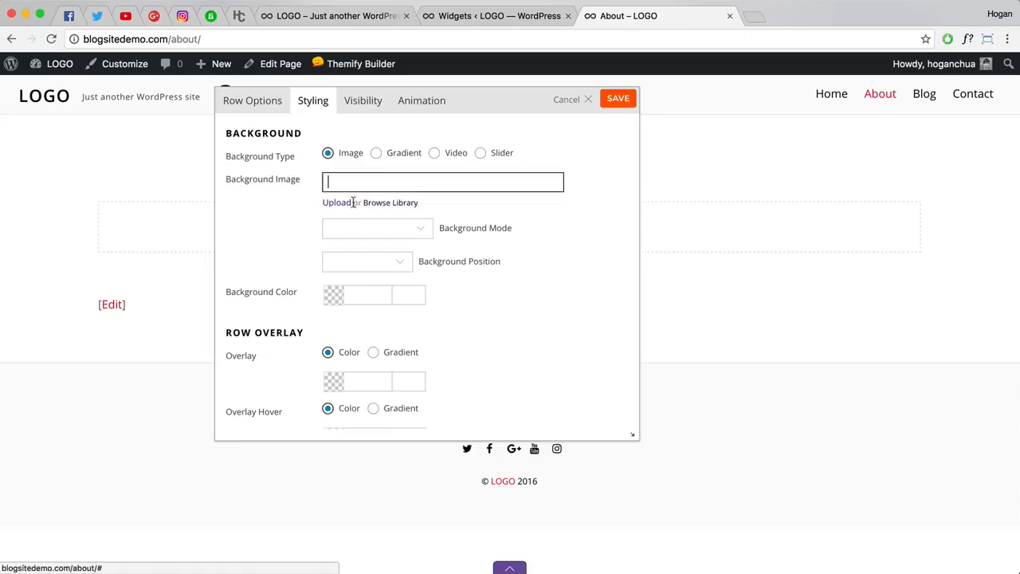
{"action": "left_click", "coordinate": [371, 204]}
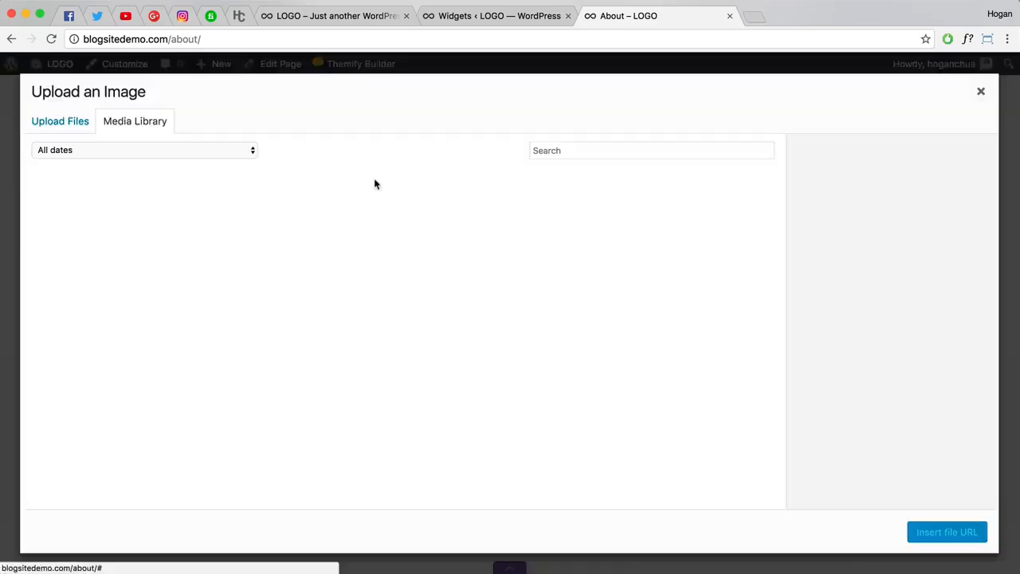
Upload About 1.jpg, About 2.jpg and About 3.jpg to the media library
{"action": "left_click", "coordinate": [37, 127]}
{"action": "left_click", "coordinate": [541, 338]}
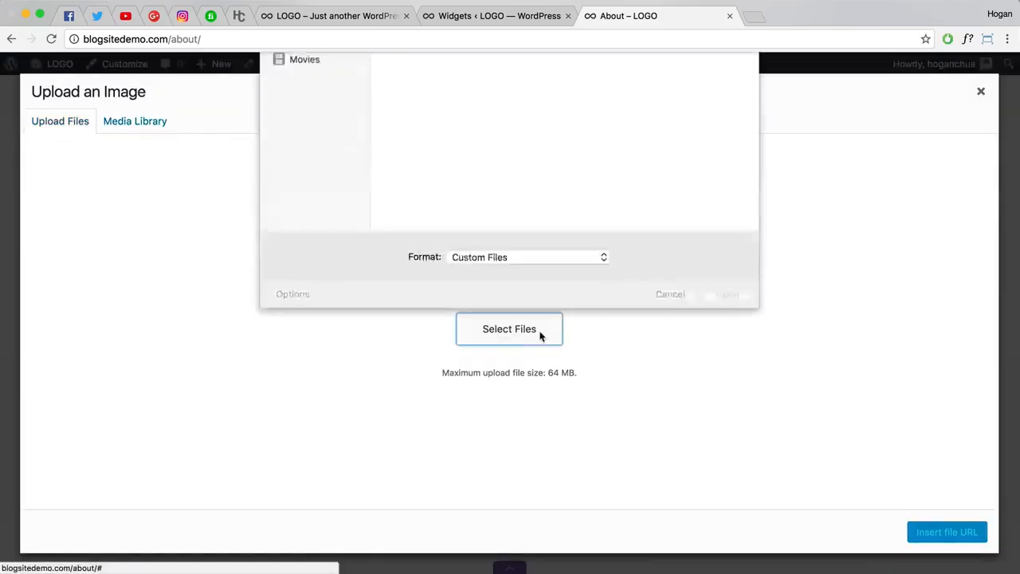
{"action": "scroll", "coordinate": [558, 159], "scroll_direction": "up", "scroll_amount": 2}
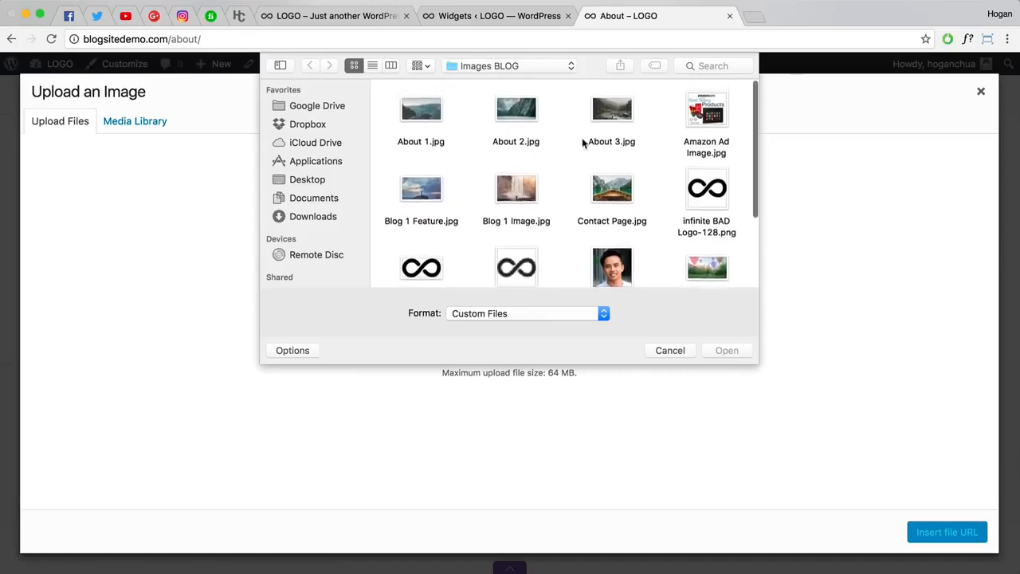
{"action": "left_click", "coordinate": [433, 116]}
{"action": "left_click", "coordinate": [511, 125], "text": "super"}
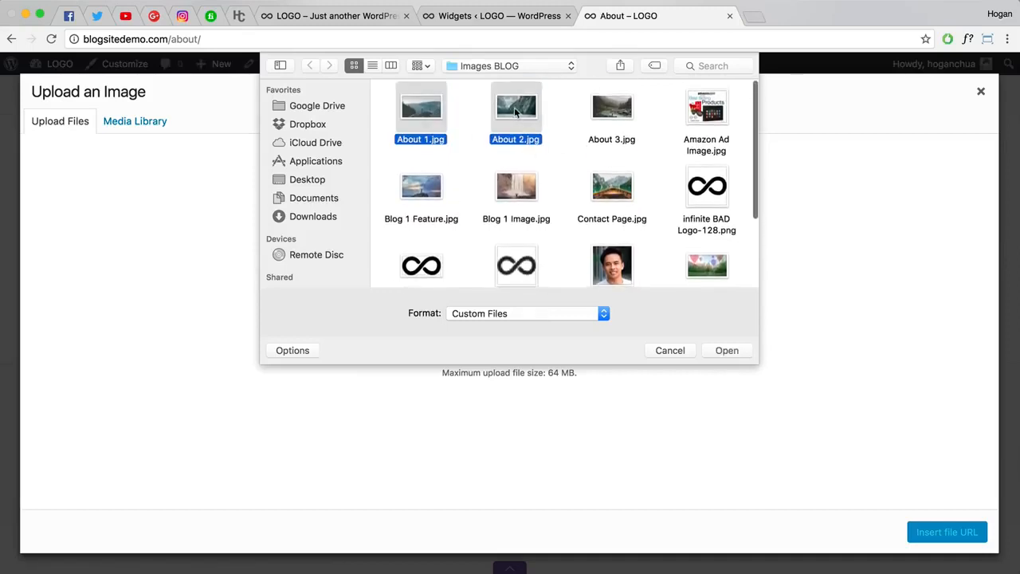
{"action": "left_click", "coordinate": [599, 120], "text": "super"}
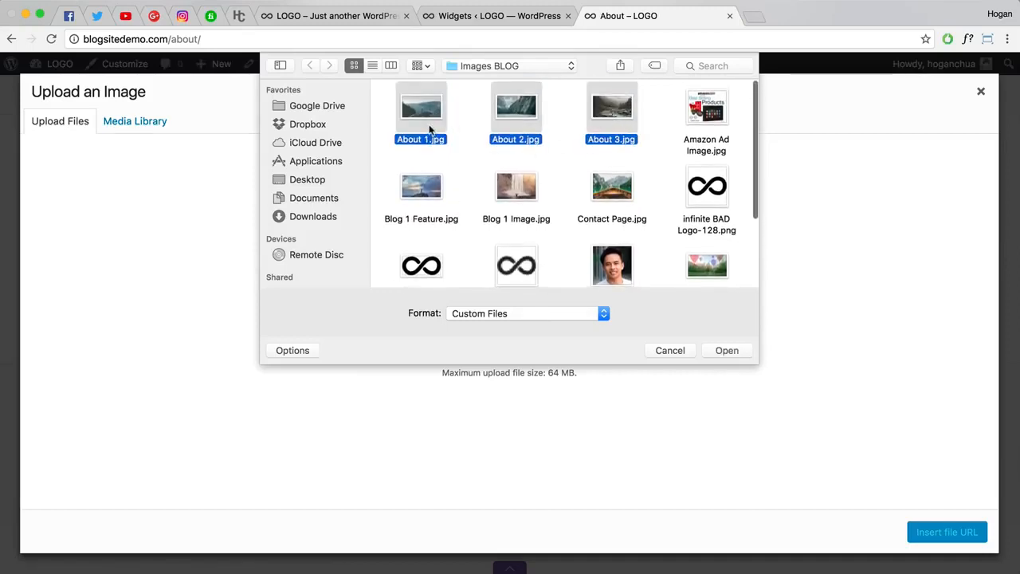
{"action": "left_click", "coordinate": [726, 351]}
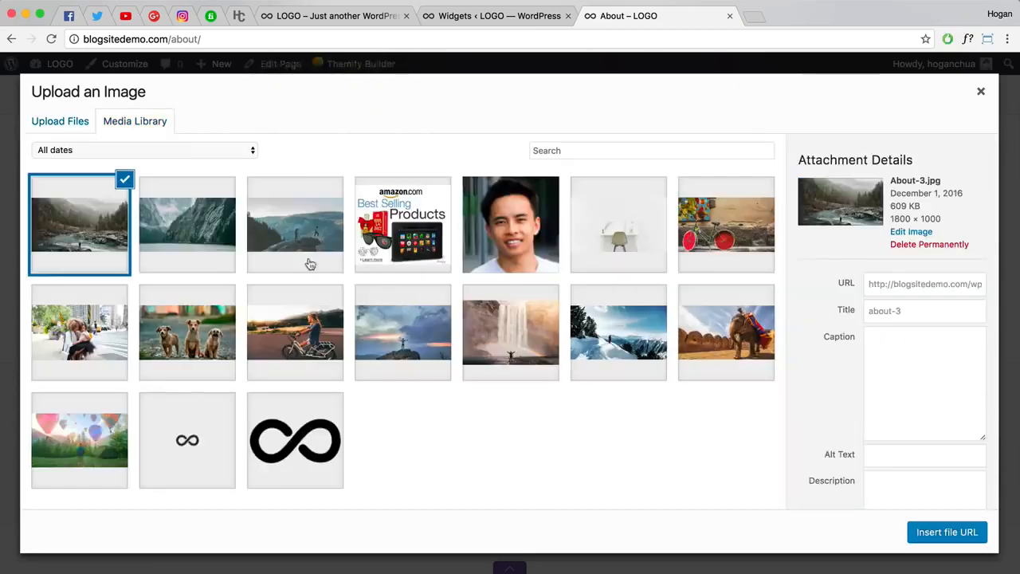
Insert the 1800×1000 About-1 photo's URL as the row background image
{"action": "left_click", "coordinate": [311, 257]}
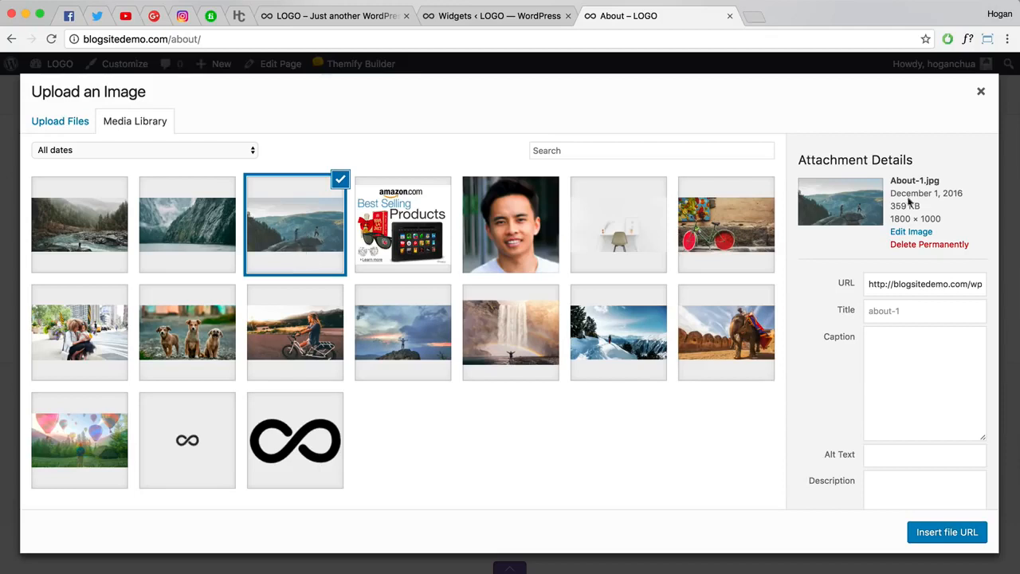
{"action": "left_click_drag", "start_coordinate": [941, 217], "coordinate": [899, 218]}
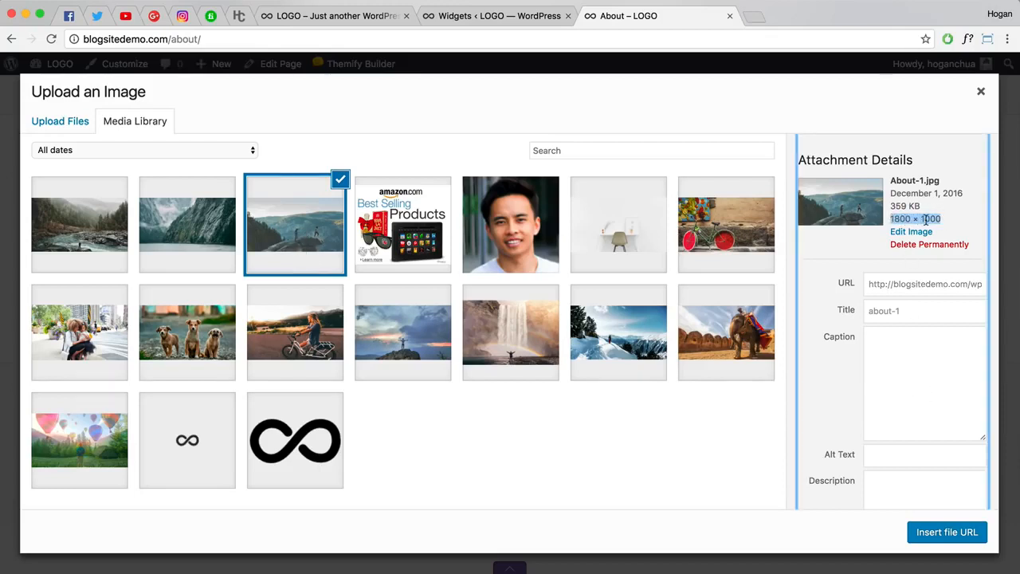
{"action": "left_click", "coordinate": [938, 528]}
{"action": "left_click", "coordinate": [417, 230]}
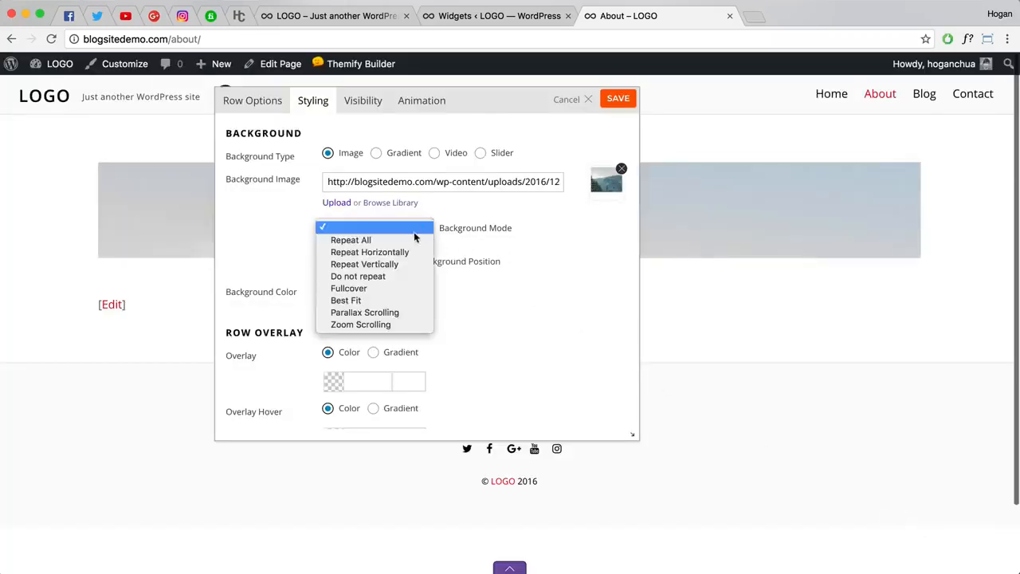
Set the row background to Parallax Scrolling positioned Center Center
{"action": "left_click", "coordinate": [399, 317]}
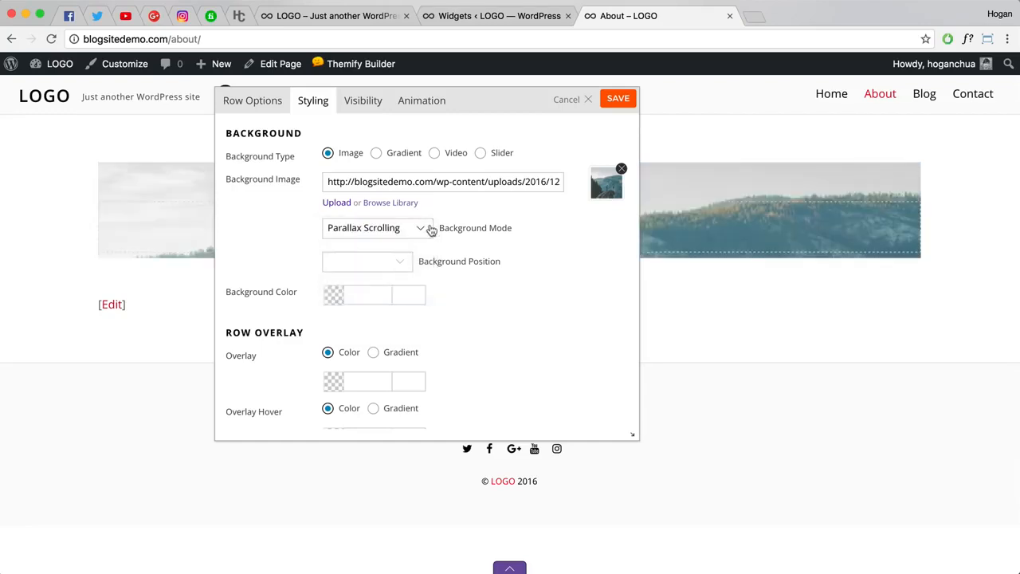
{"action": "left_click", "coordinate": [401, 262]}
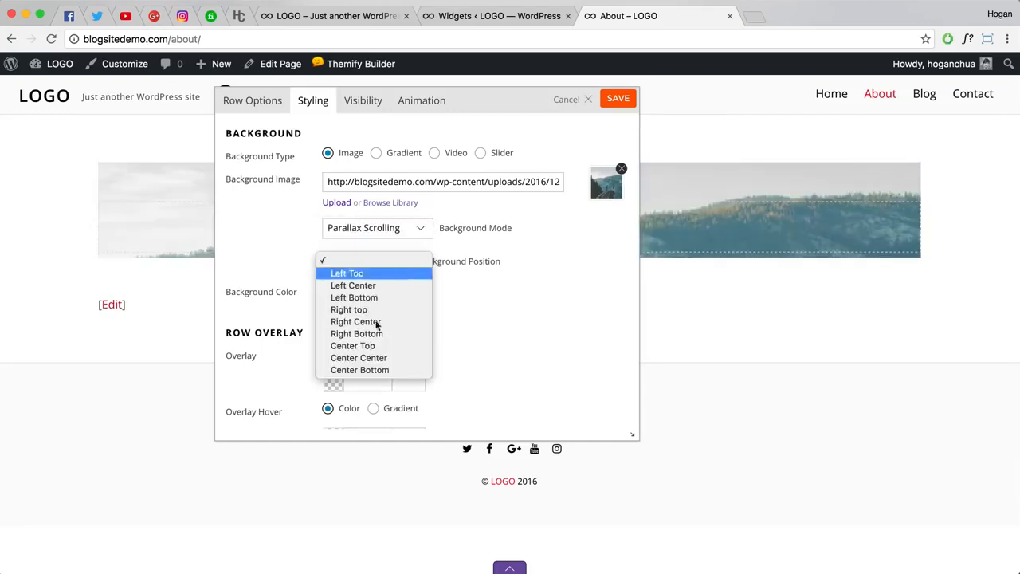
{"action": "left_click", "coordinate": [355, 359]}
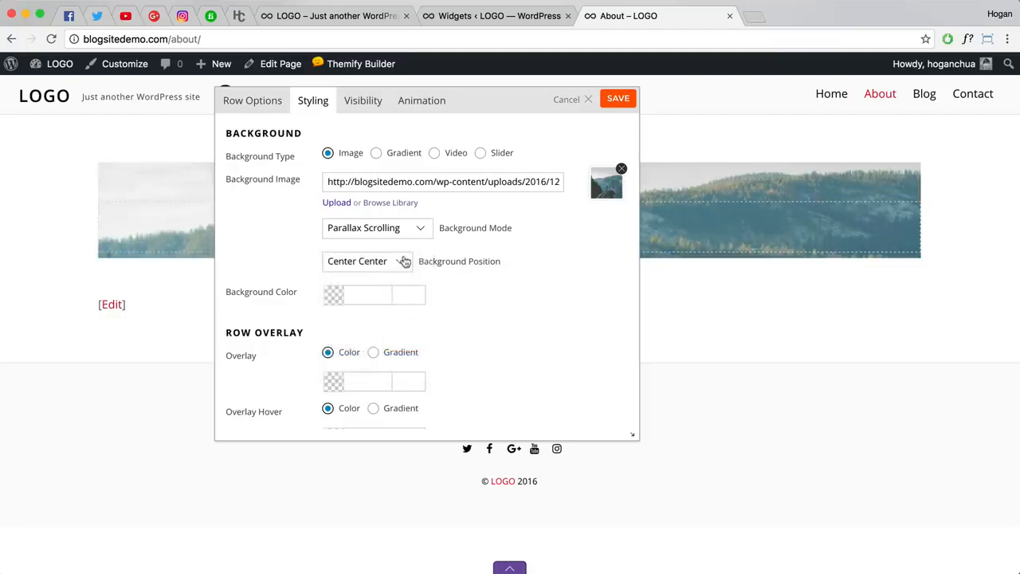
{"action": "scroll", "coordinate": [416, 236], "scroll_direction": "down", "scroll_amount": 5}
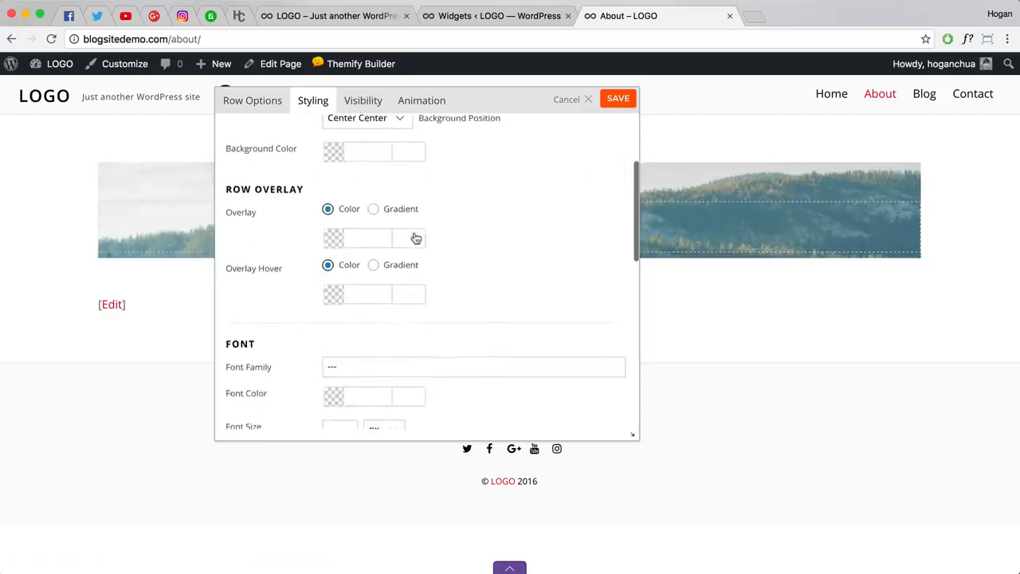
{"action": "scroll", "coordinate": [416, 238], "scroll_direction": "down", "scroll_amount": 4}
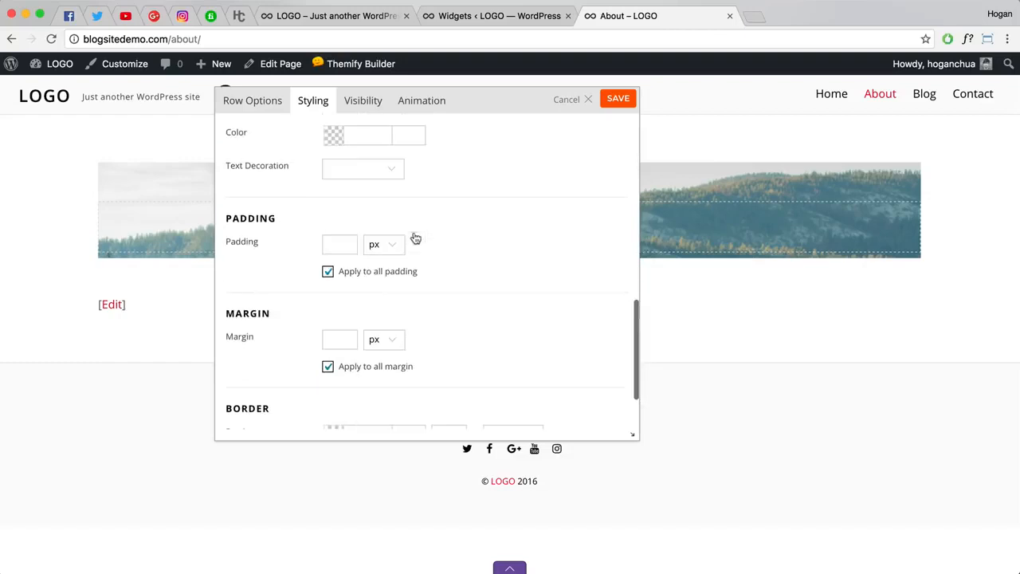
Give the row 20% top and 20% bottom padding and save its styling
{"action": "left_click", "coordinate": [328, 273]}
{"action": "left_click", "coordinate": [336, 247]}
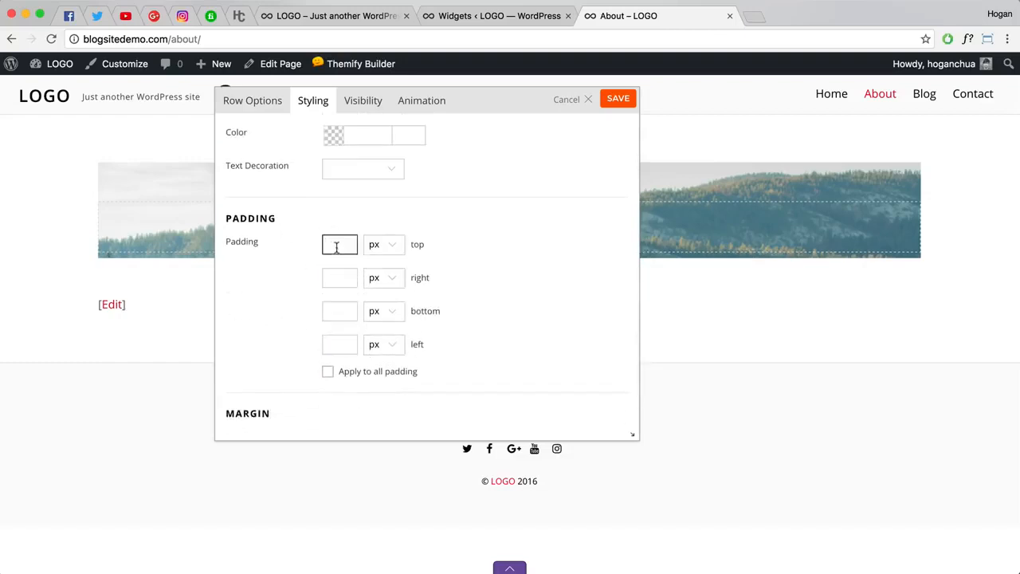
{"action": "type", "text": "20"}
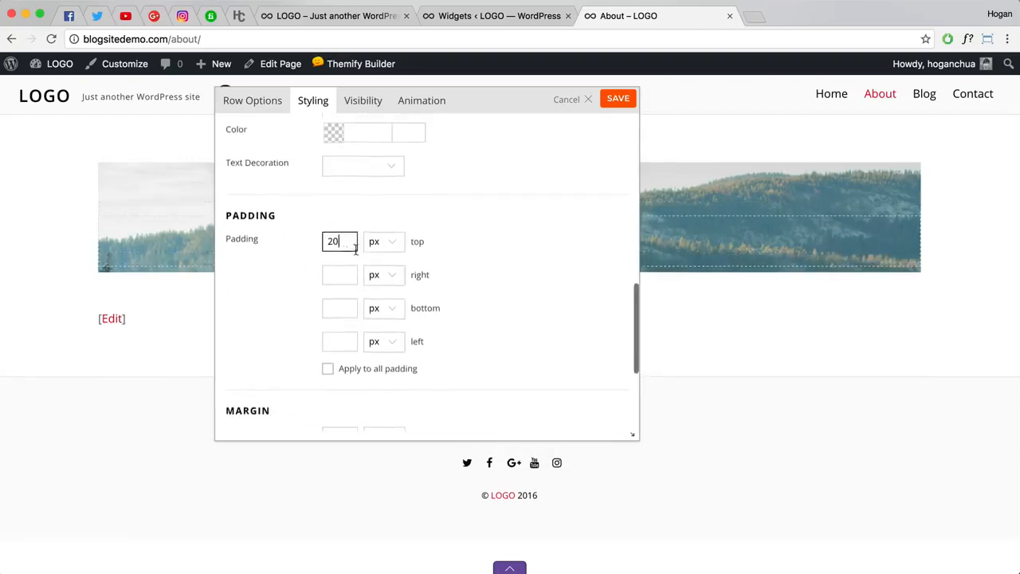
{"action": "left_click", "coordinate": [375, 243]}
{"action": "left_click", "coordinate": [374, 264]}
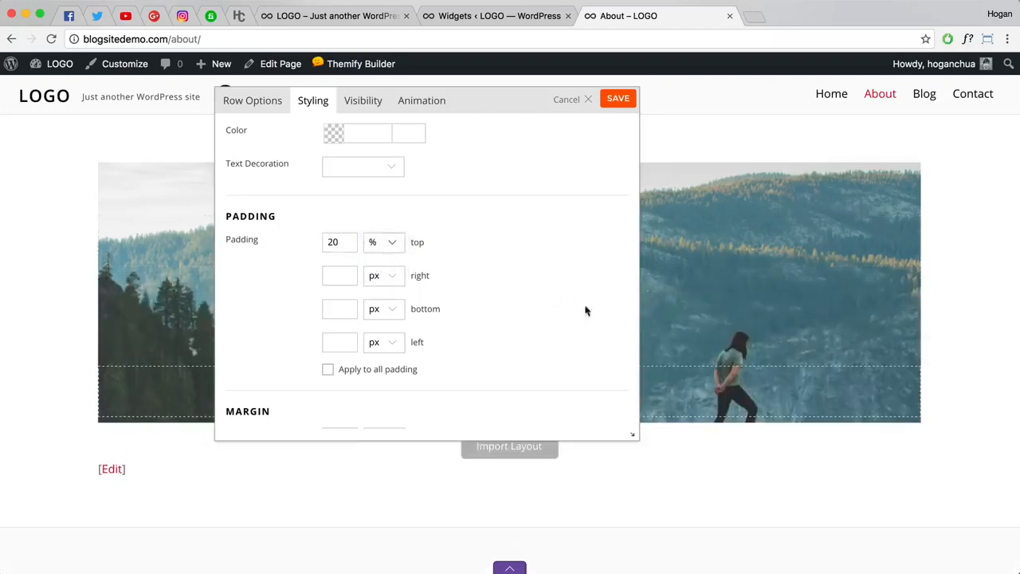
{"action": "left_click", "coordinate": [330, 308]}
{"action": "type", "text": "20"}
{"action": "left_click", "coordinate": [375, 310]}
{"action": "left_click", "coordinate": [378, 339]}
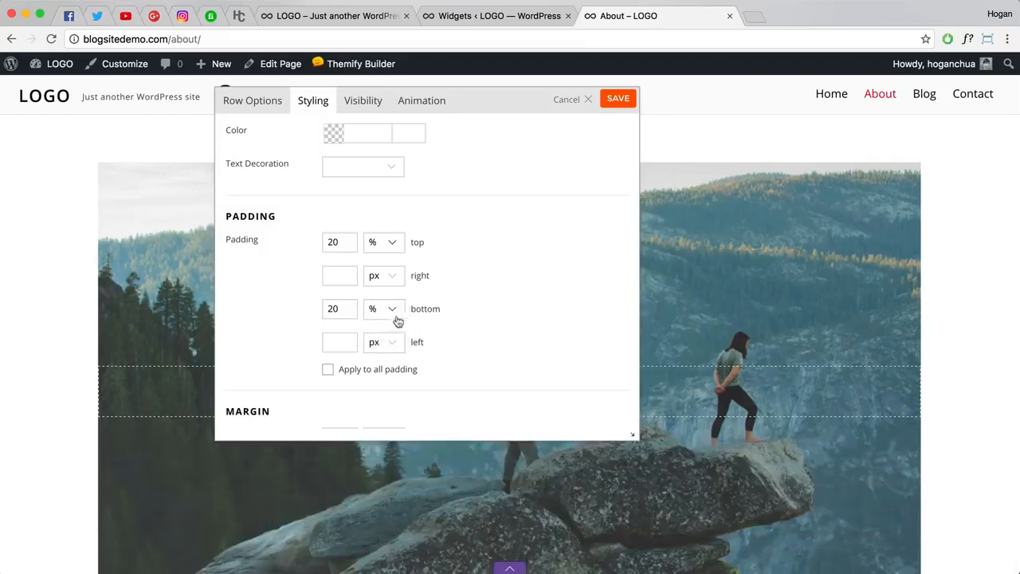
{"action": "left_click", "coordinate": [619, 98]}
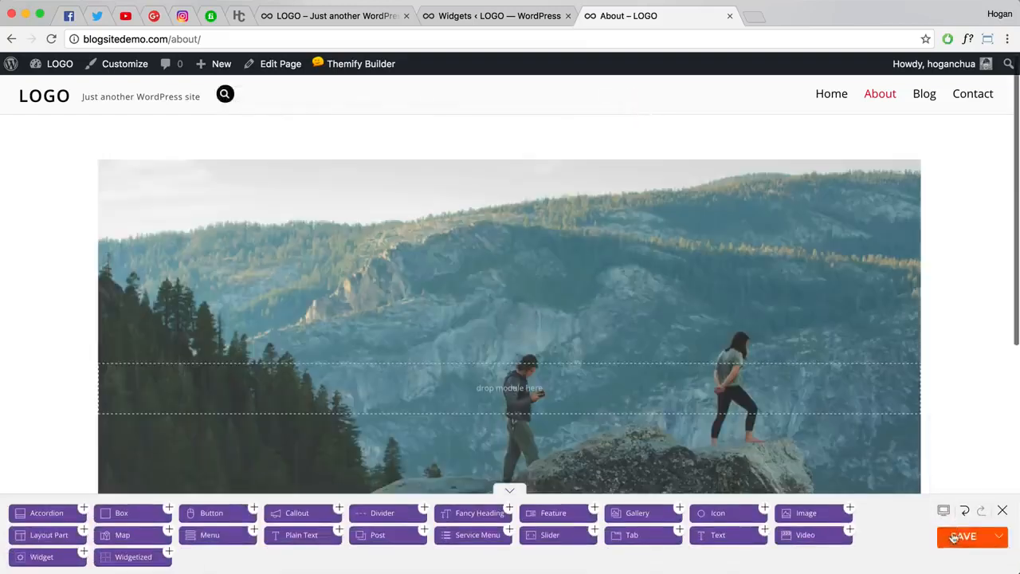
Set the About page's Content Width to Fullwidth in the Themify Custom Panel and update it
{"action": "left_click", "coordinate": [1003, 512]}
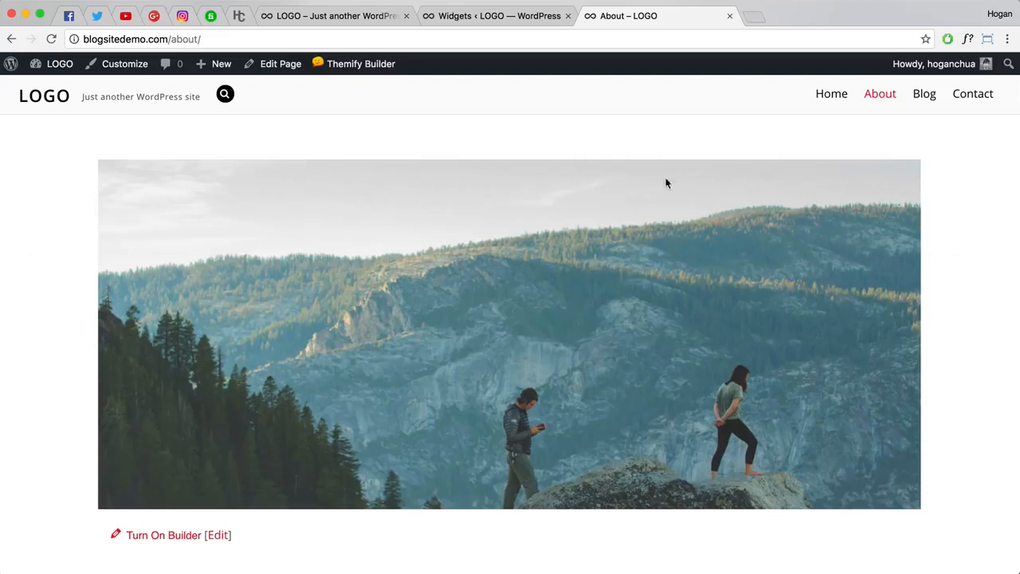
{"action": "left_click", "coordinate": [270, 65]}
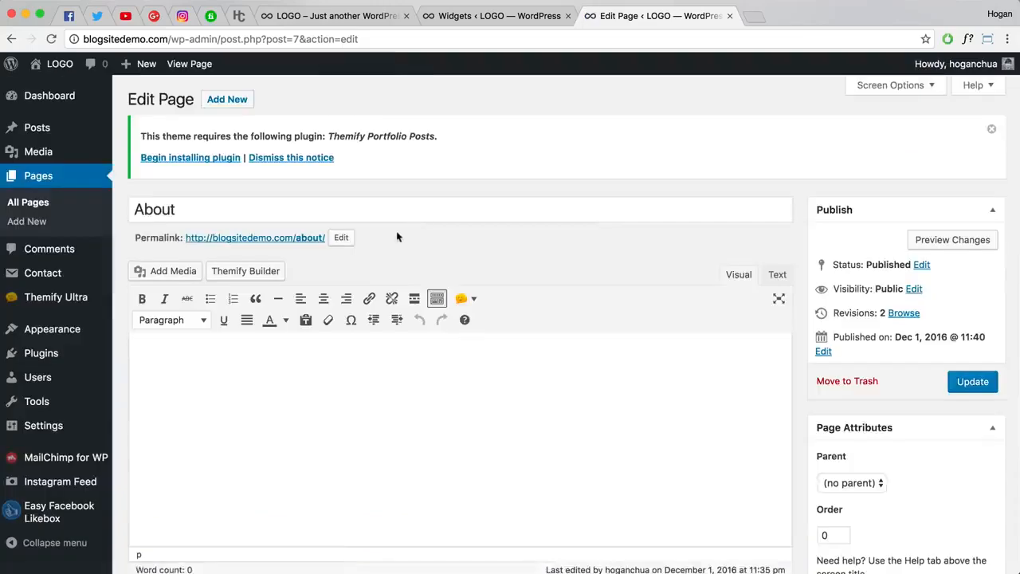
{"action": "scroll", "coordinate": [394, 238], "scroll_direction": "down", "scroll_amount": 3}
{"action": "scroll", "coordinate": [394, 238], "scroll_direction": "down", "scroll_amount": 5}
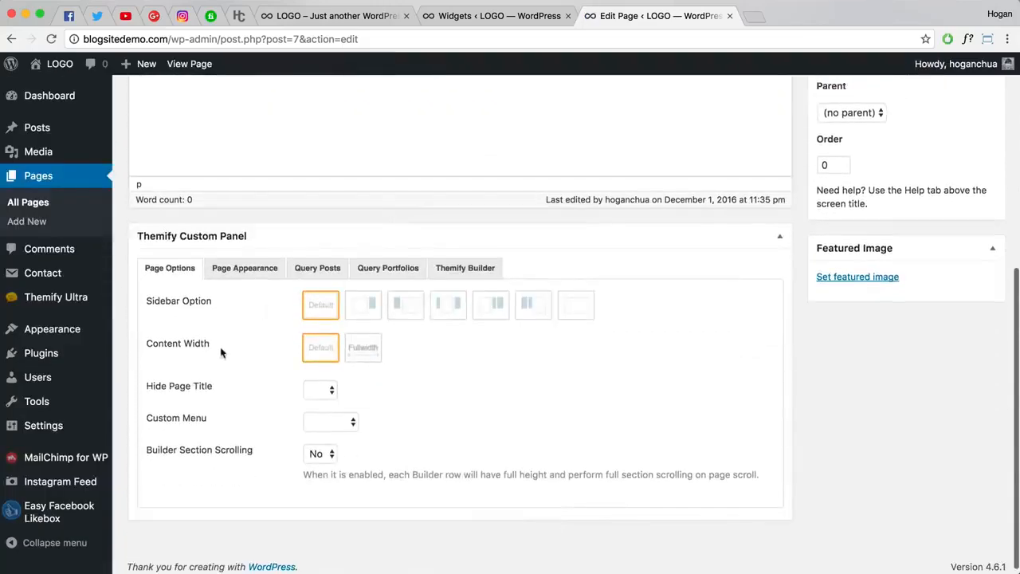
{"action": "left_click_drag", "start_coordinate": [221, 353], "coordinate": [162, 343]}
{"action": "left_click", "coordinate": [378, 350]}
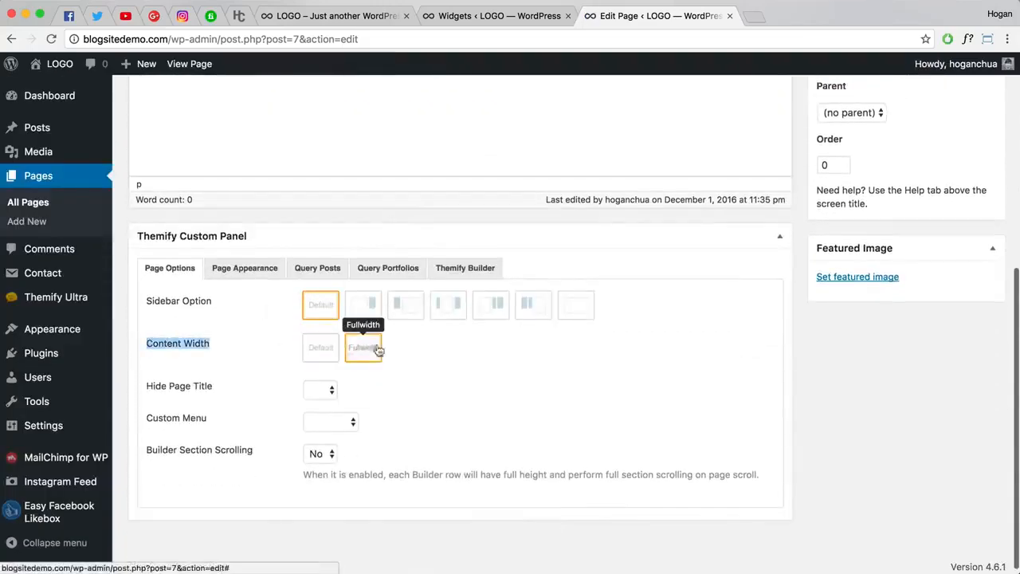
{"action": "scroll", "coordinate": [699, 303], "scroll_direction": "up", "scroll_amount": 7}
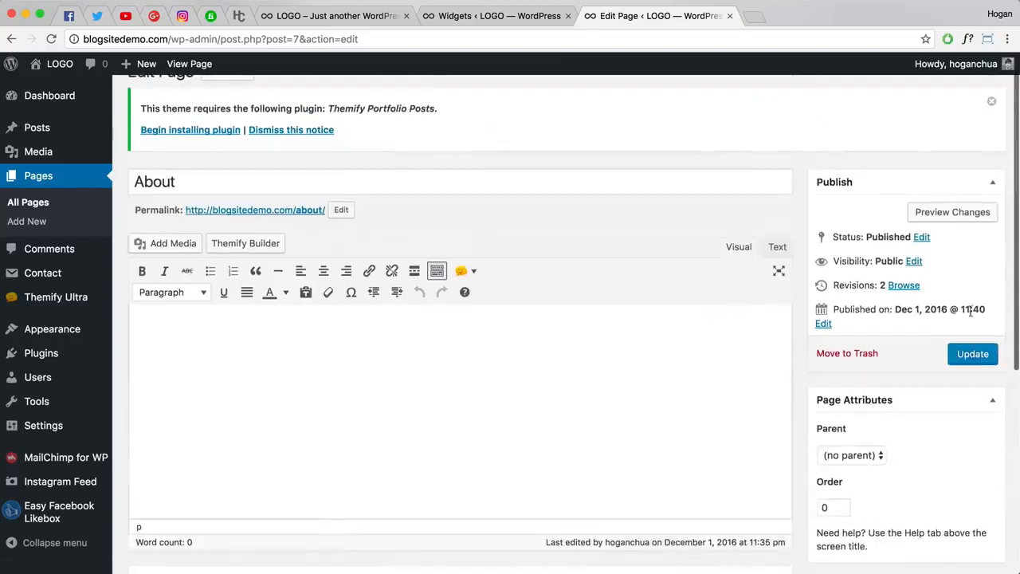
{"action": "left_click", "coordinate": [974, 358]}
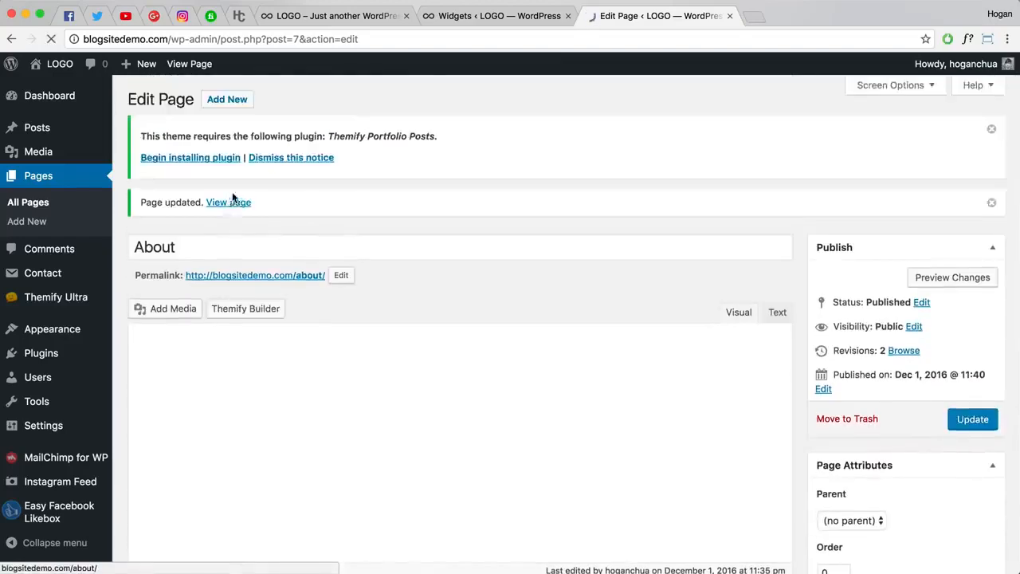
{"action": "left_click", "coordinate": [228, 202]}
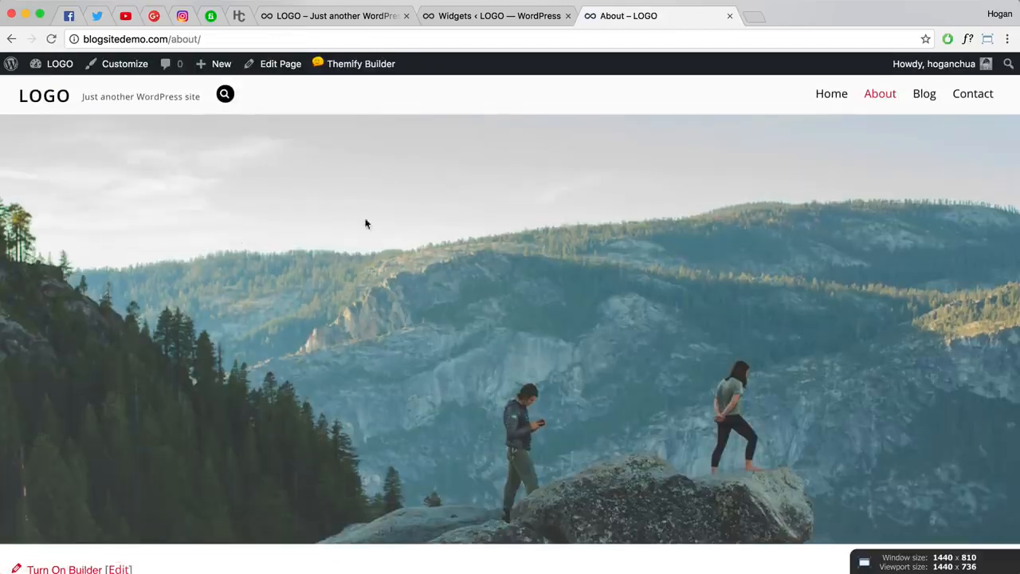
Look at the reference blog's About page, then switch Themify Builder back on for About
{"action": "left_click", "coordinate": [350, 16]}
{"action": "left_click", "coordinate": [882, 104]}
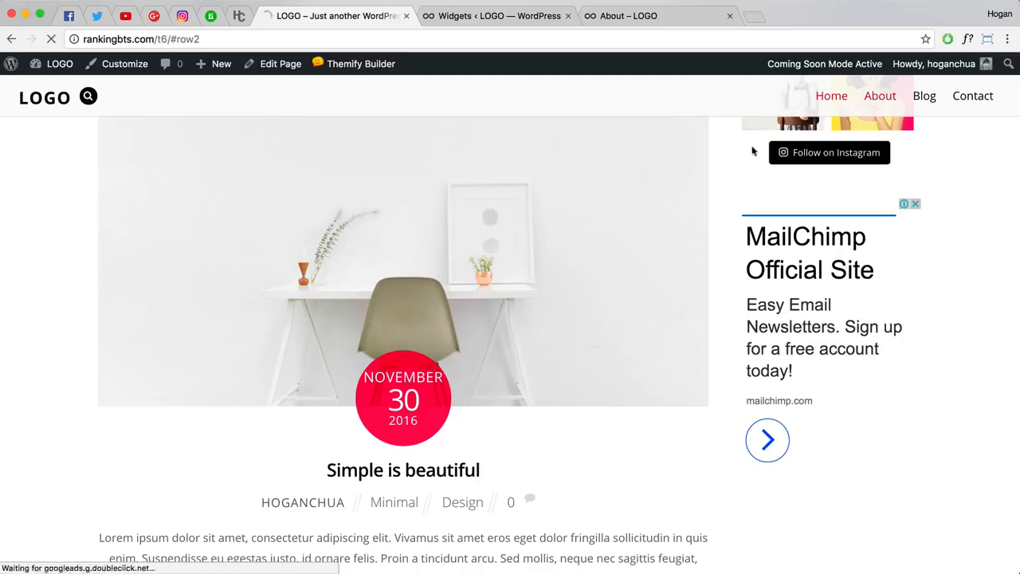
{"action": "left_click", "coordinate": [629, 16]}
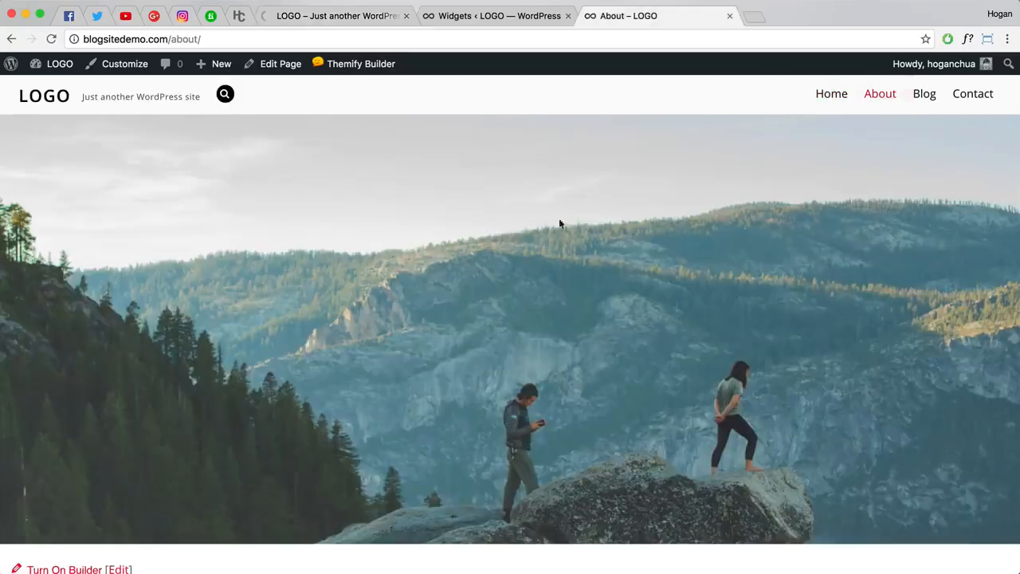
{"action": "left_click", "coordinate": [338, 91]}
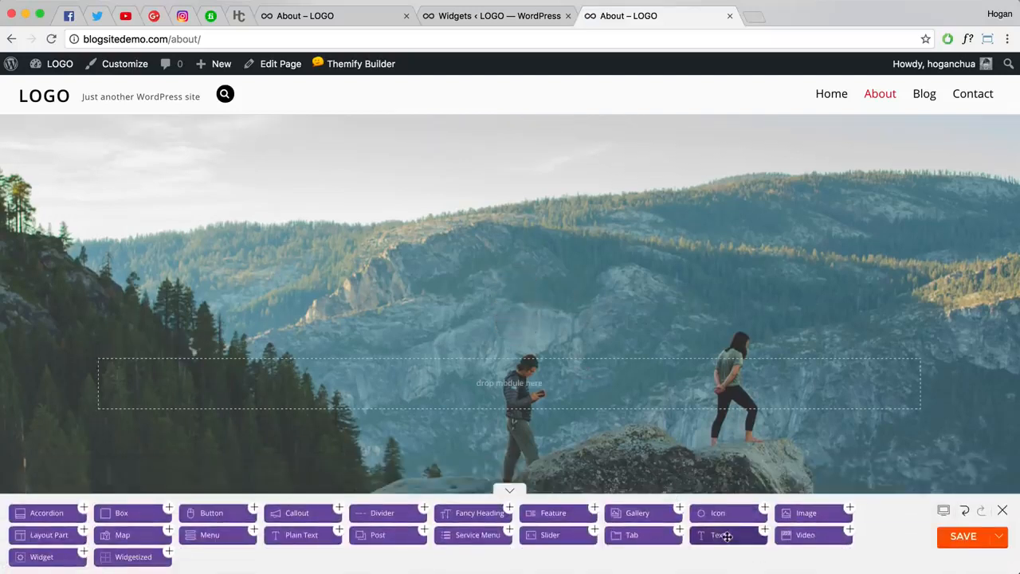
Add a Text module to the row and copy the mission tagline from the reference About page
{"action": "left_click_drag", "start_coordinate": [727, 537], "coordinate": [580, 383]}
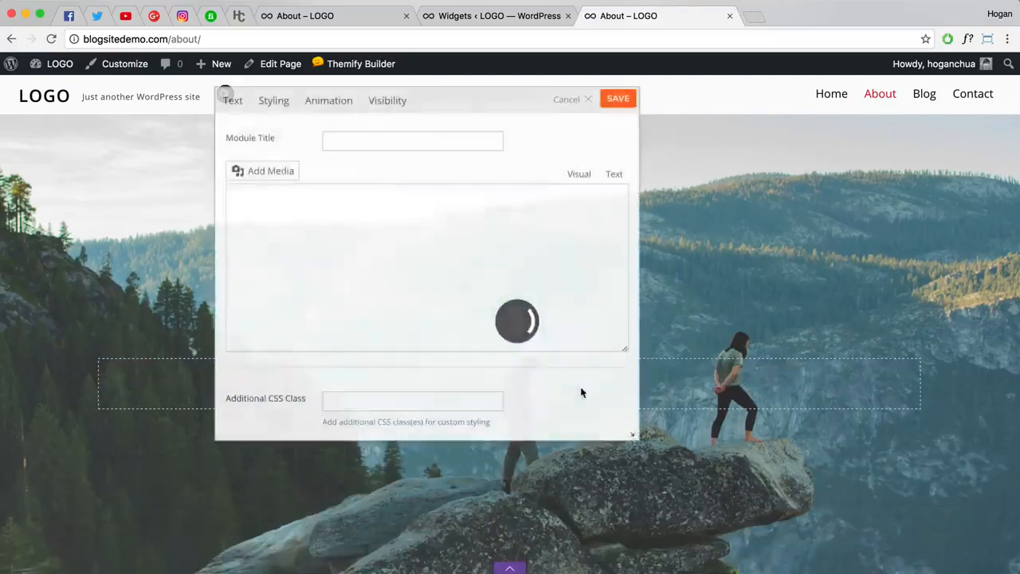
{"action": "left_click", "coordinate": [353, 17]}
{"action": "left_click_drag", "start_coordinate": [245, 349], "coordinate": [775, 328]}
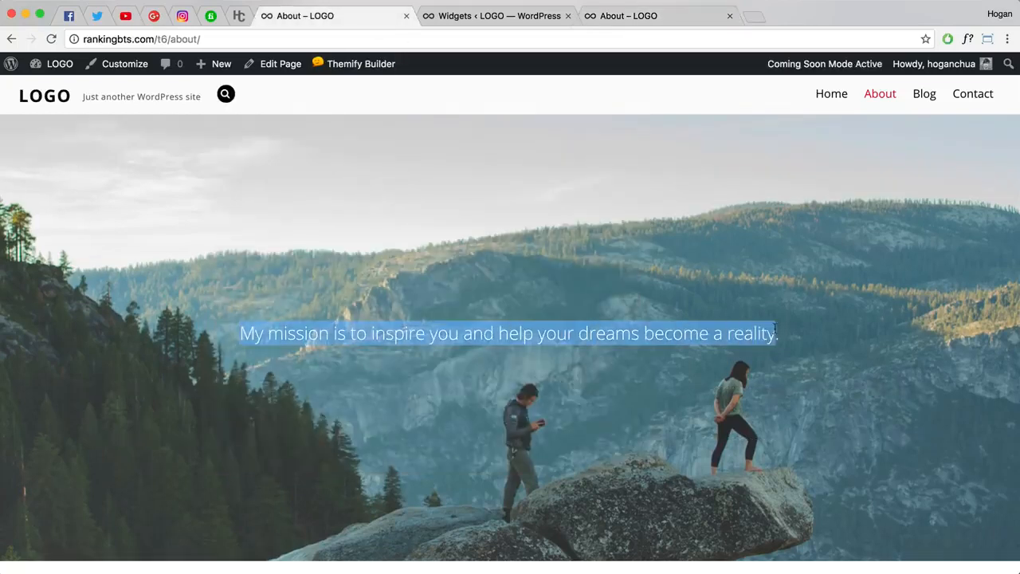
{"action": "right_click", "coordinate": [761, 333]}
{"action": "left_click", "coordinate": [759, 359]}
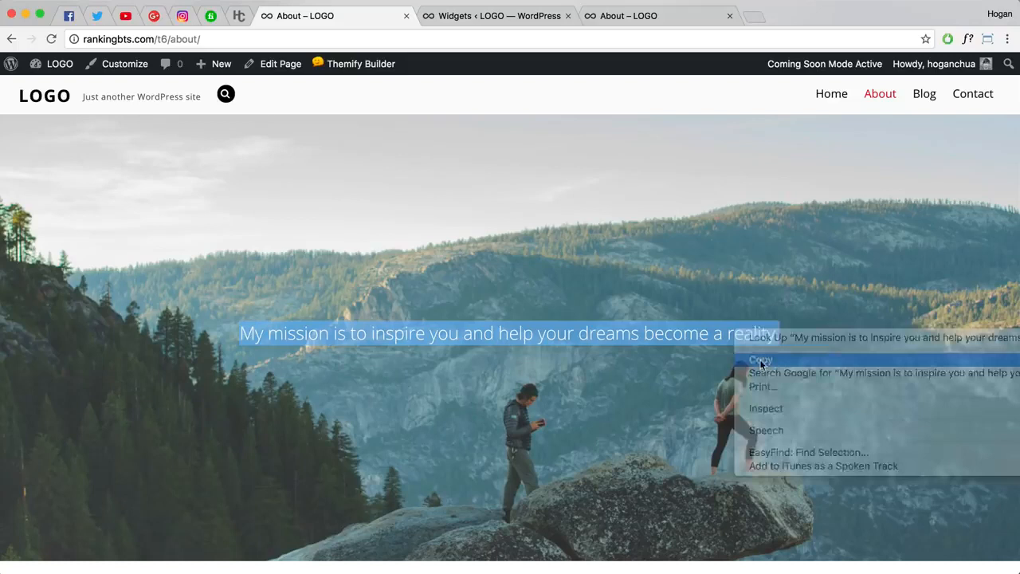
Paste 'My mission is to inspire you…' without styling, make it Heading 3, and preview
{"action": "left_click", "coordinate": [618, 19]}
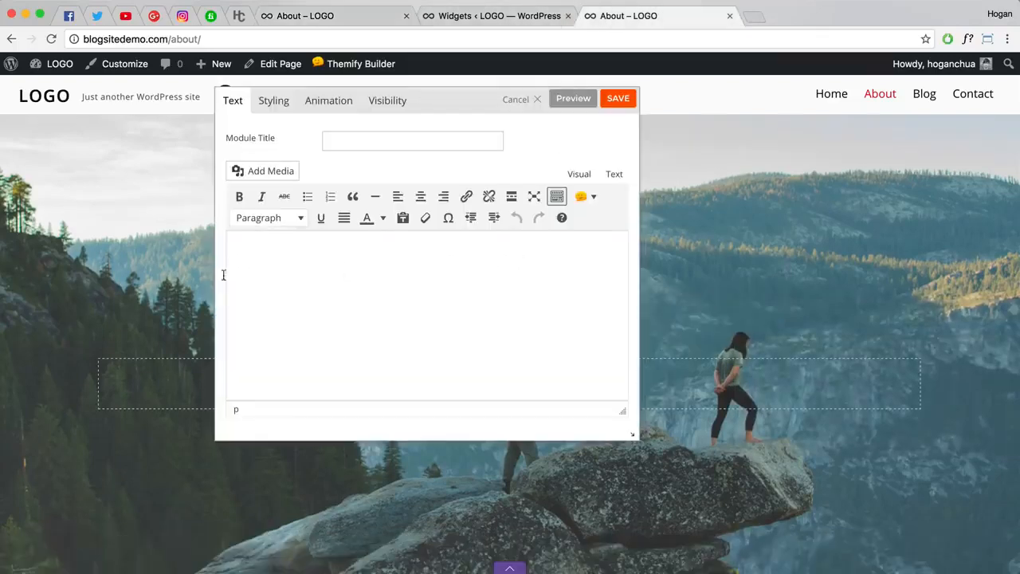
{"action": "right_click", "coordinate": [241, 249]}
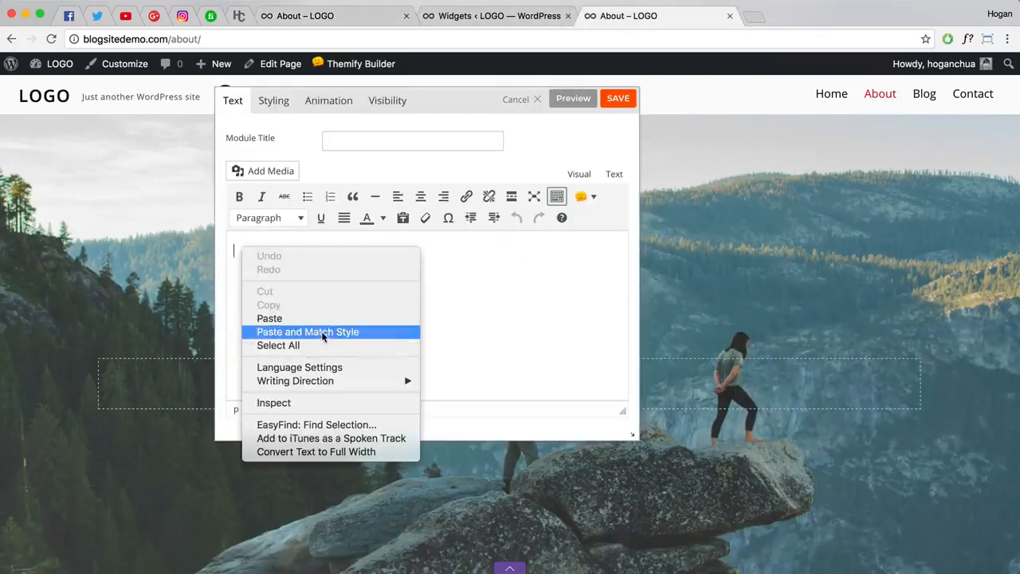
{"action": "left_click", "coordinate": [321, 331]}
{"action": "left_click_drag", "start_coordinate": [582, 251], "coordinate": [199, 245]}
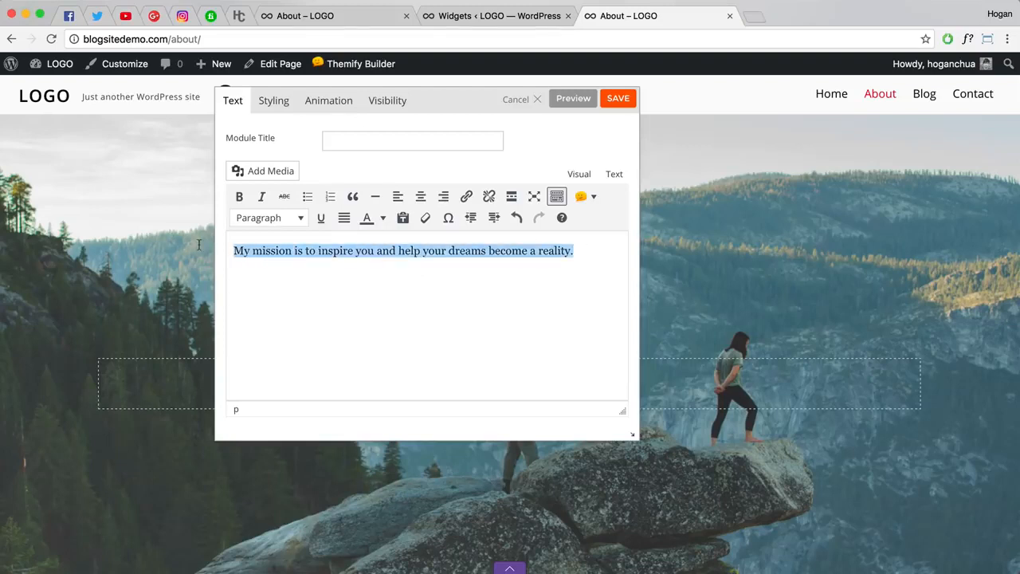
{"action": "left_click", "coordinate": [286, 218]}
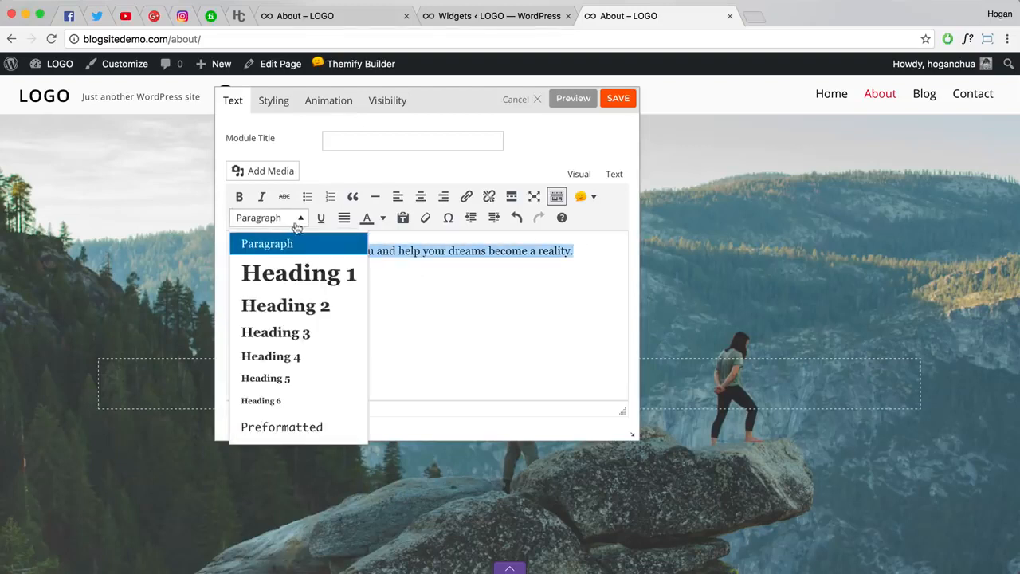
{"action": "left_click", "coordinate": [300, 335]}
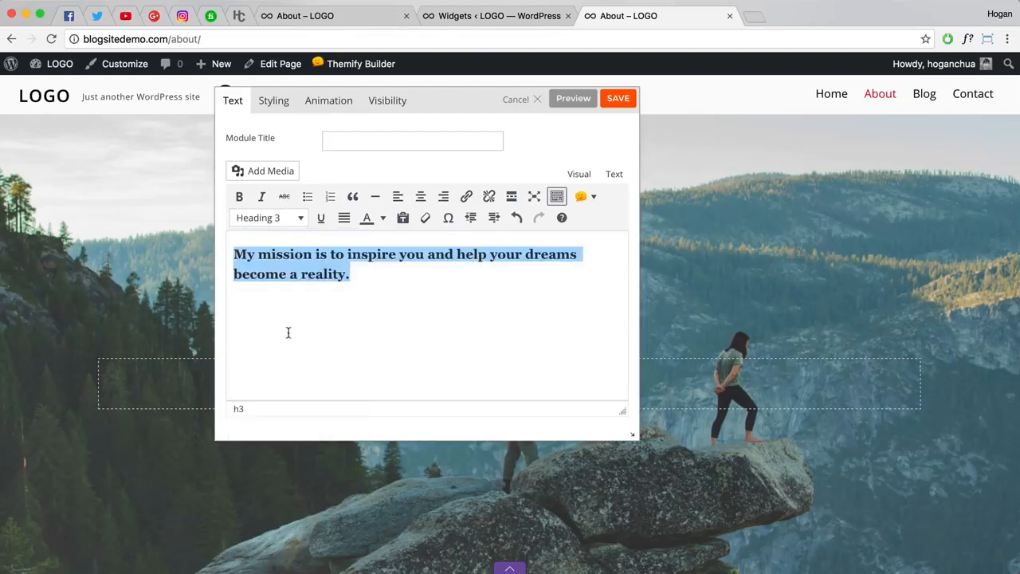
{"action": "left_click", "coordinate": [573, 98]}
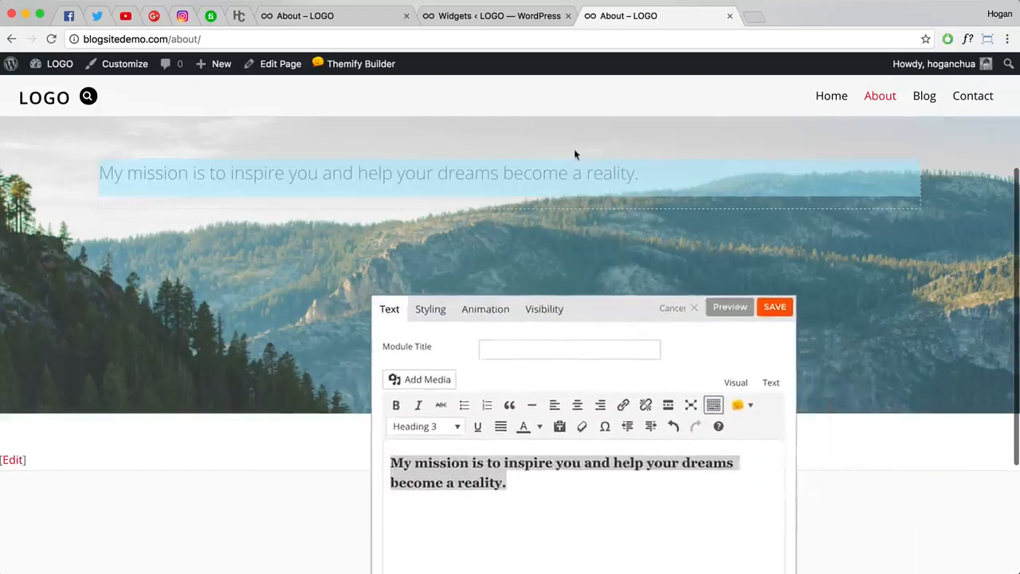
Style the mission heading with white (ffffff) font colour and centre text alignment
{"action": "left_click_drag", "start_coordinate": [558, 267], "coordinate": [554, 241]}
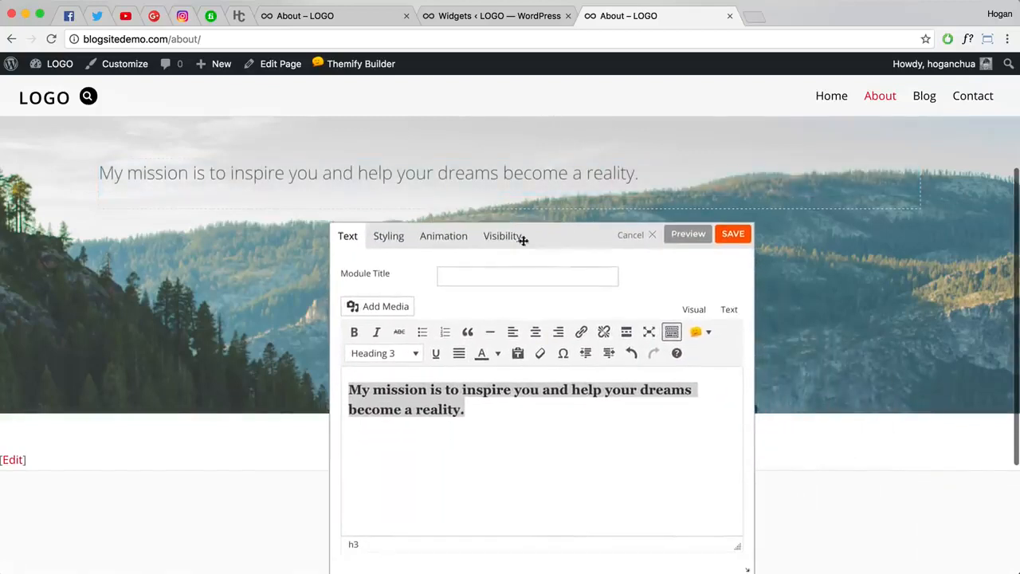
{"action": "left_click", "coordinate": [396, 240]}
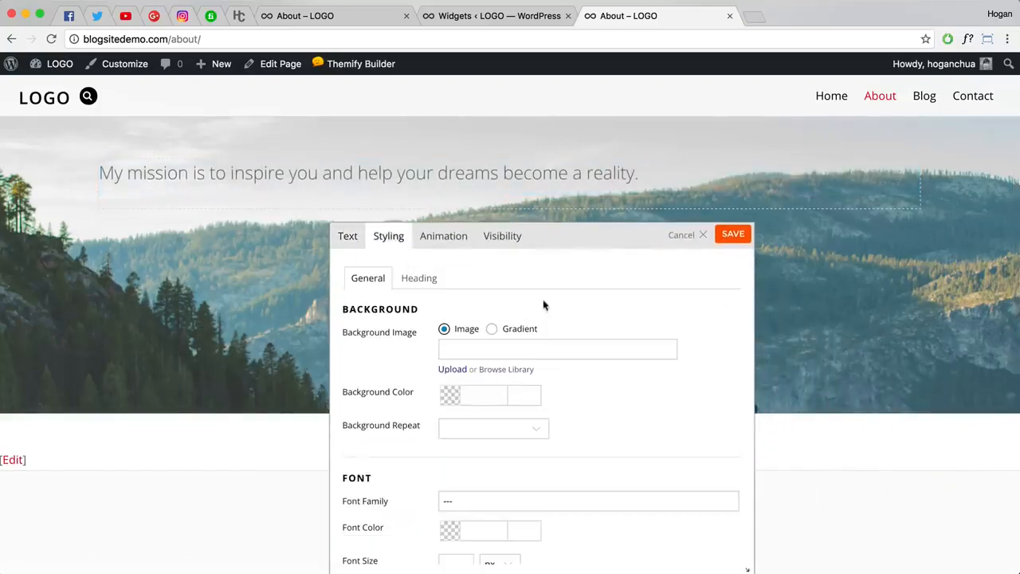
{"action": "scroll", "coordinate": [489, 472], "scroll_direction": "down", "scroll_amount": 1}
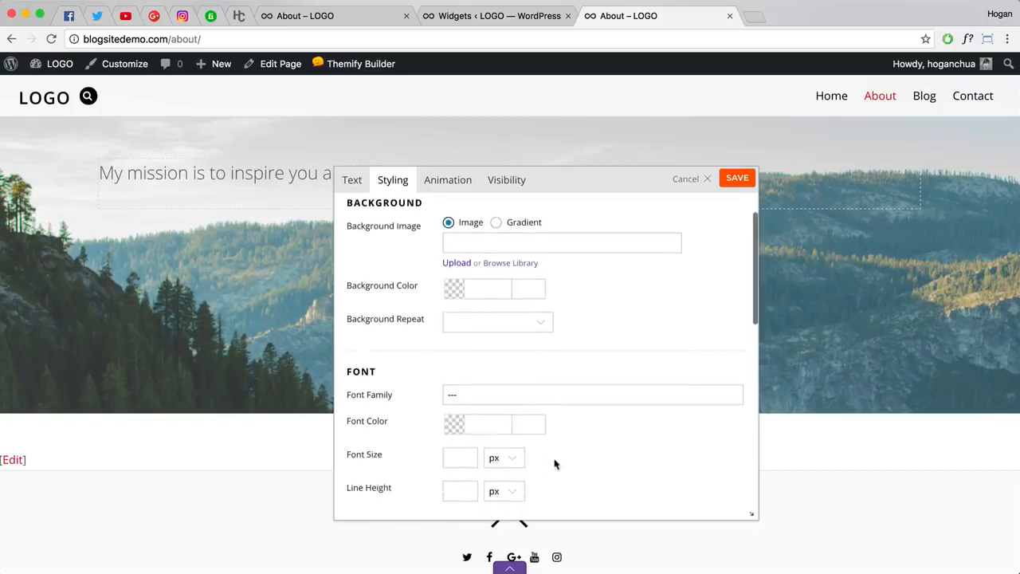
{"action": "left_click", "coordinate": [456, 423]}
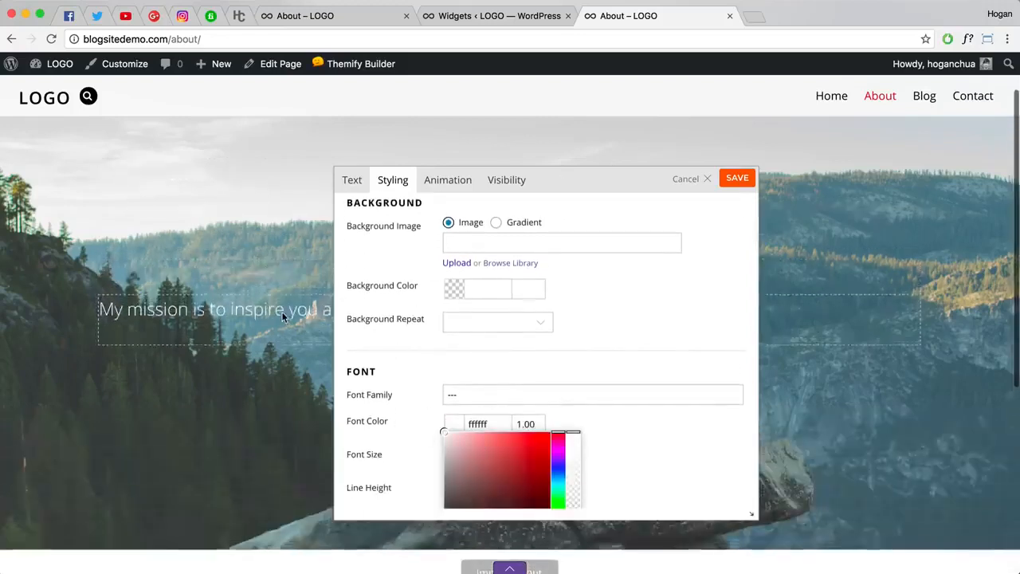
{"action": "left_click", "coordinate": [630, 428]}
{"action": "scroll", "coordinate": [630, 428], "scroll_direction": "down", "scroll_amount": 3}
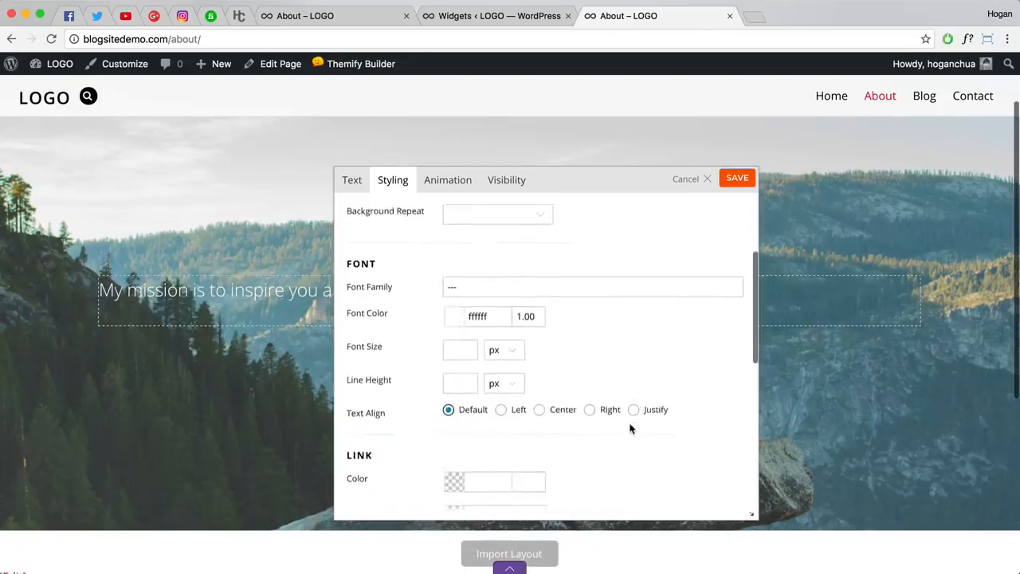
{"action": "left_click", "coordinate": [539, 385]}
Give the heading a fadeIn entrance animation with a 1-second delay, then save the module and builder
{"action": "left_click_drag", "start_coordinate": [568, 177], "coordinate": [613, 273]}
{"action": "left_click", "coordinate": [496, 277]}
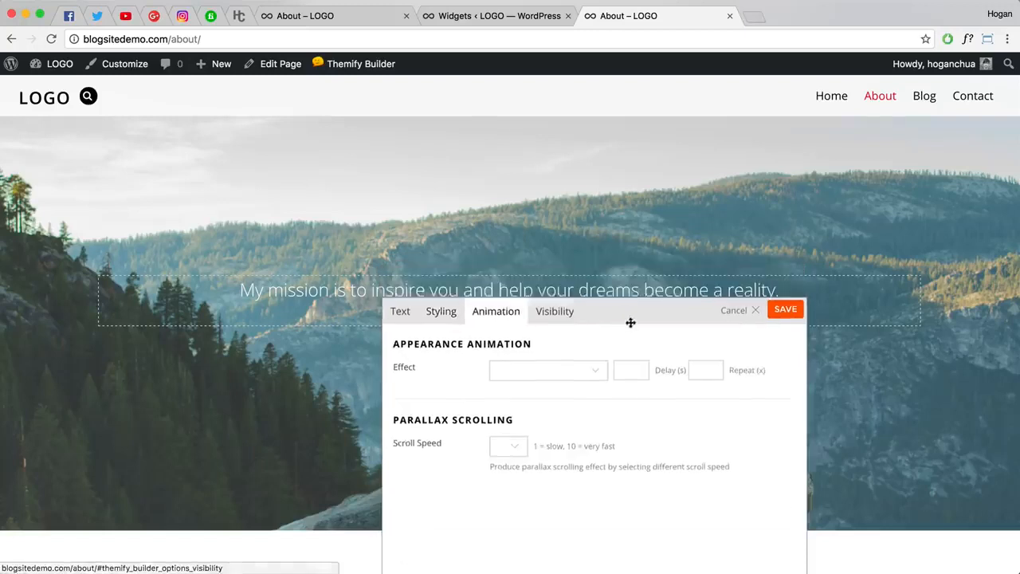
{"action": "left_click", "coordinate": [574, 389]}
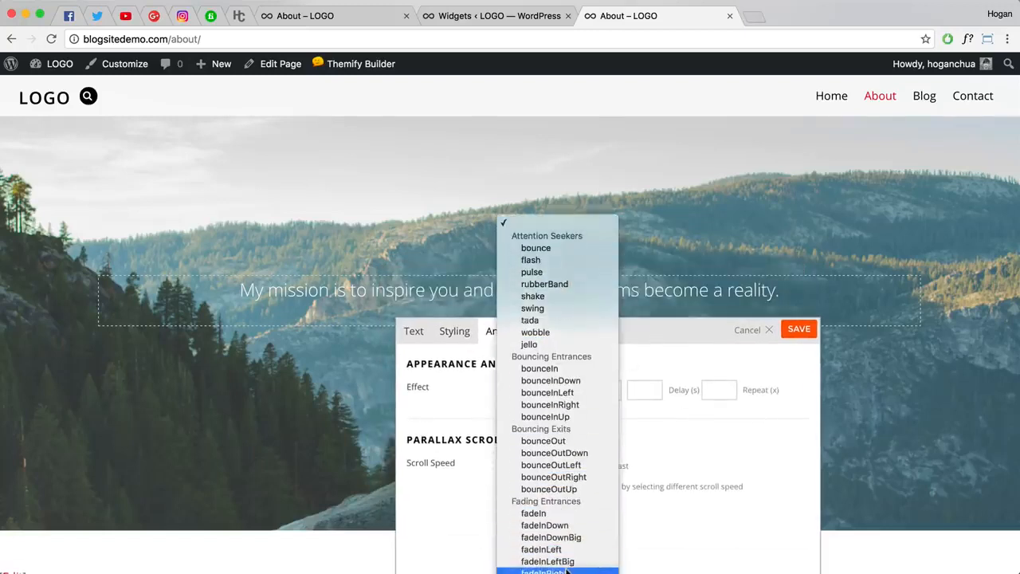
{"action": "left_click", "coordinate": [636, 418]}
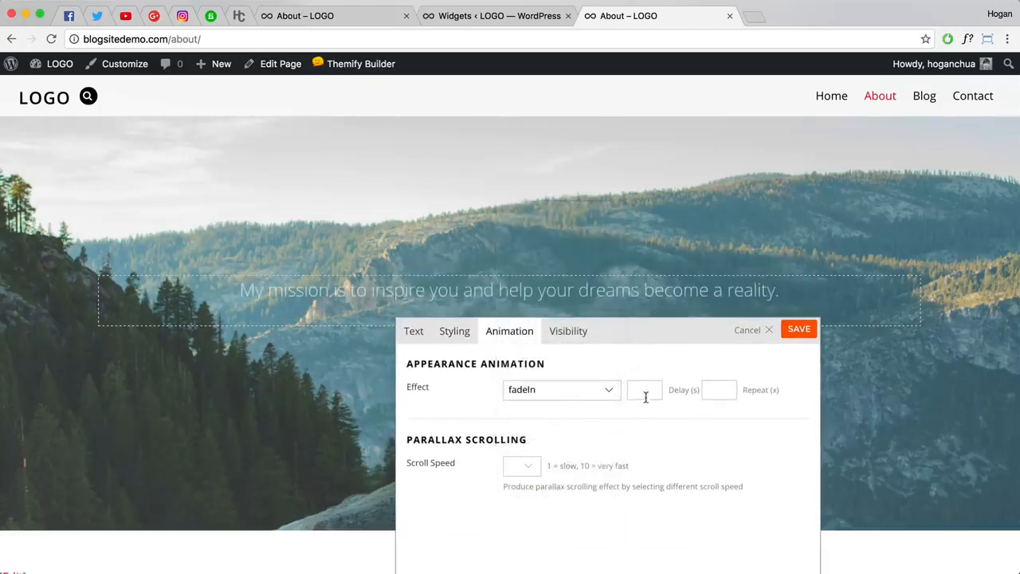
{"action": "left_click", "coordinate": [644, 389]}
{"action": "type", "text": "1"}
{"action": "left_click", "coordinate": [799, 330]}
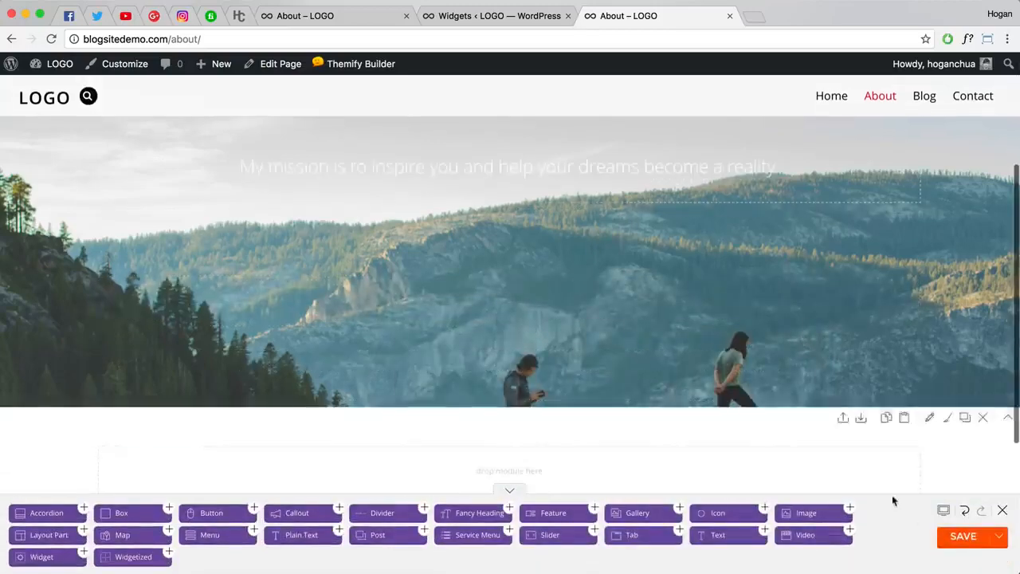
{"action": "left_click", "coordinate": [958, 538]}
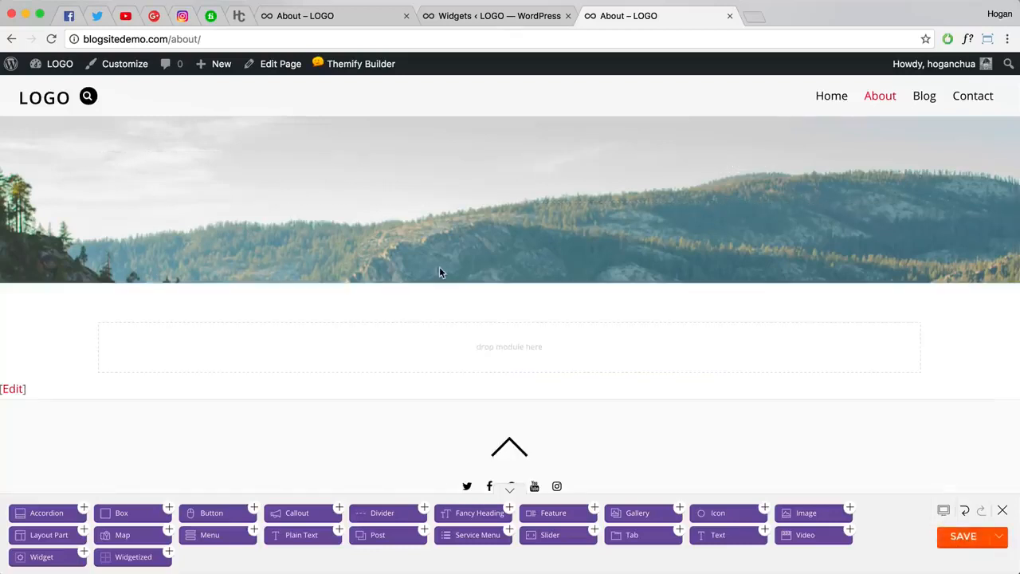
Apply the four-column layout to the row below the hero
{"action": "mouse_move", "coordinate": [50, 285]}
{"action": "mouse_move", "coordinate": [16, 292]}
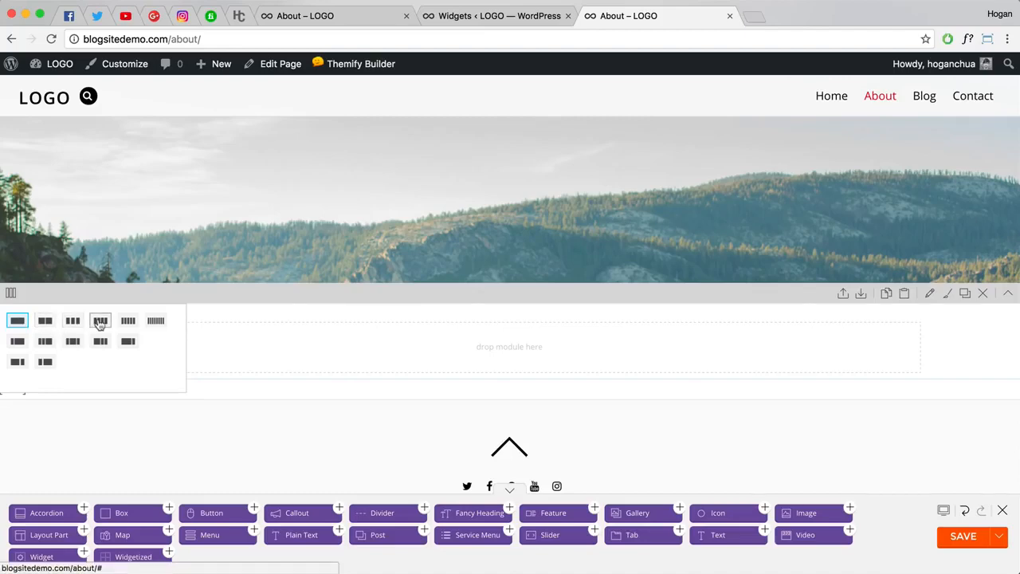
{"action": "left_click", "coordinate": [99, 321]}
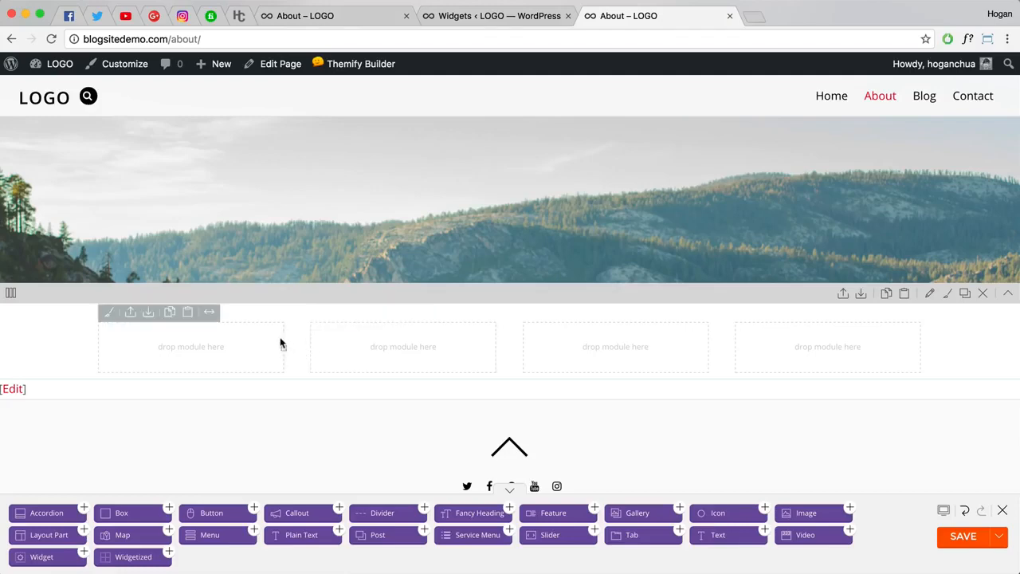
Resize the columns with a narrow first (about 11%) and wide third column, then drop an Image module into column two
{"action": "left_click_drag", "start_coordinate": [284, 347], "coordinate": [181, 346]}
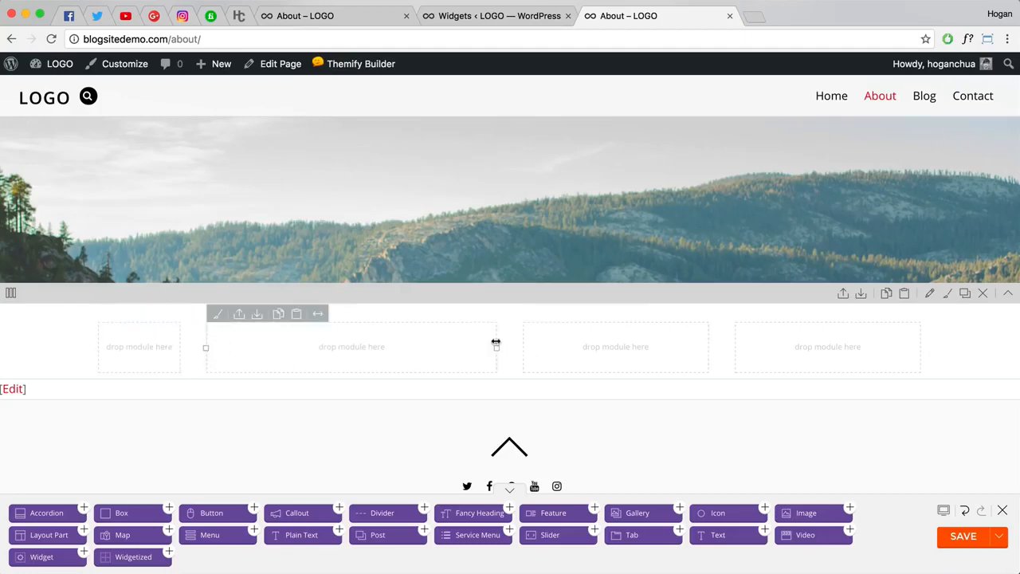
{"action": "left_click_drag", "start_coordinate": [496, 343], "coordinate": [401, 346]}
{"action": "left_click_drag", "start_coordinate": [384, 343], "coordinate": [369, 347]}
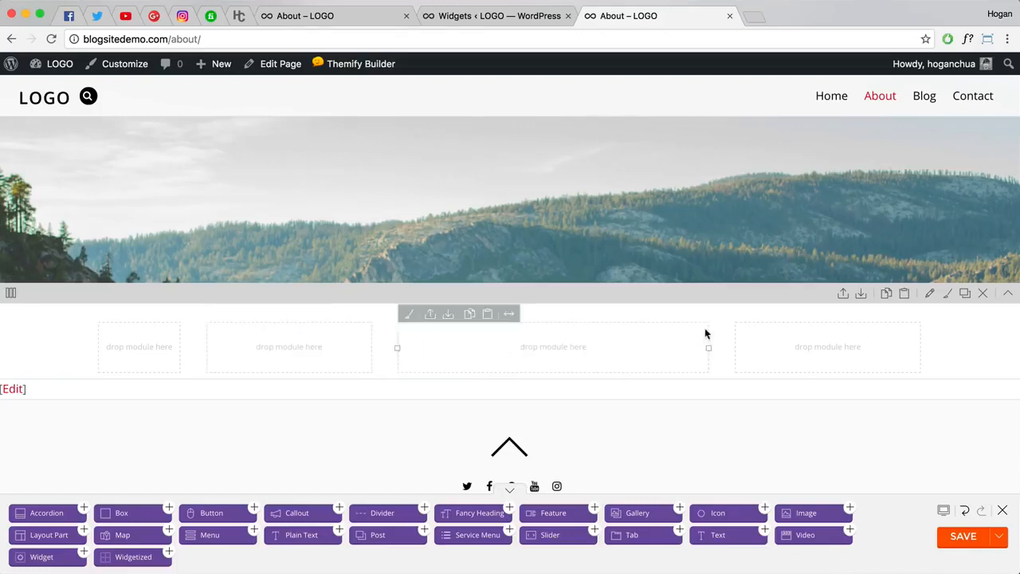
{"action": "left_click_drag", "start_coordinate": [708, 331], "coordinate": [809, 337]}
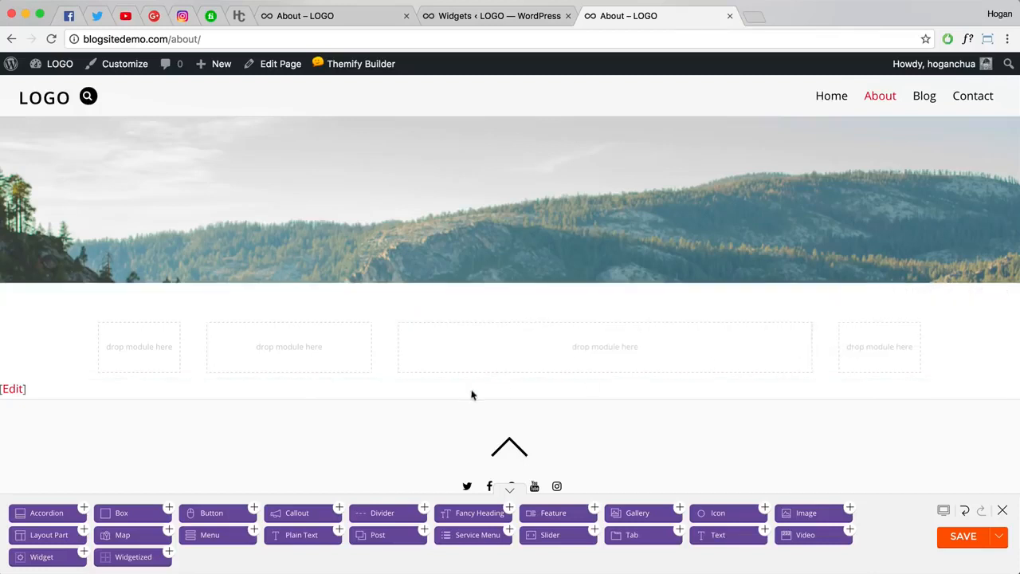
{"action": "left_click_drag", "start_coordinate": [805, 514], "coordinate": [355, 348]}
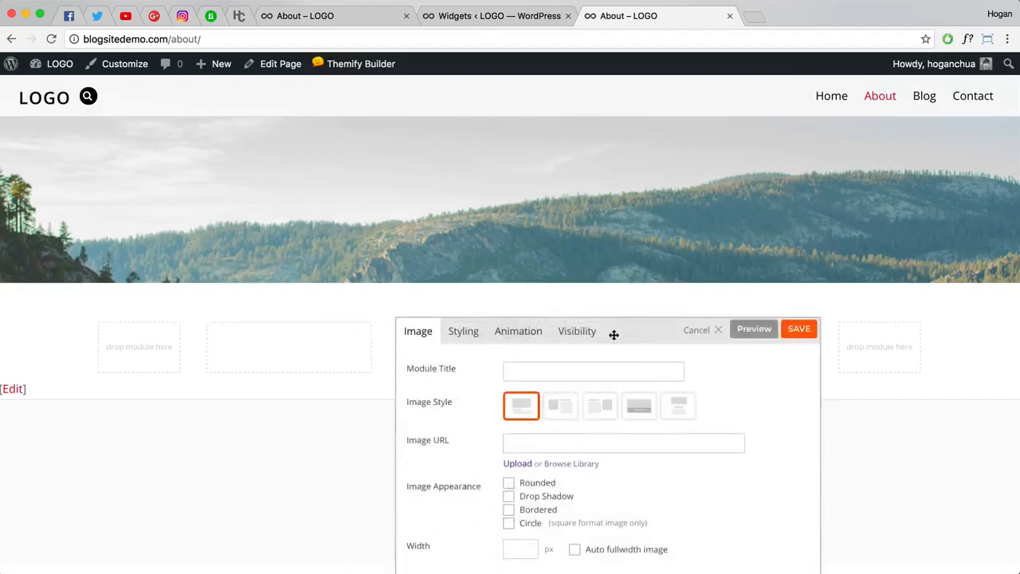
Insert Profile-Picture.jpg from the media library into column two's Image module, preview it and save
{"action": "left_click_drag", "start_coordinate": [611, 332], "coordinate": [616, 190]}
{"action": "left_click", "coordinate": [557, 301]}
{"action": "left_click", "coordinate": [590, 323]}
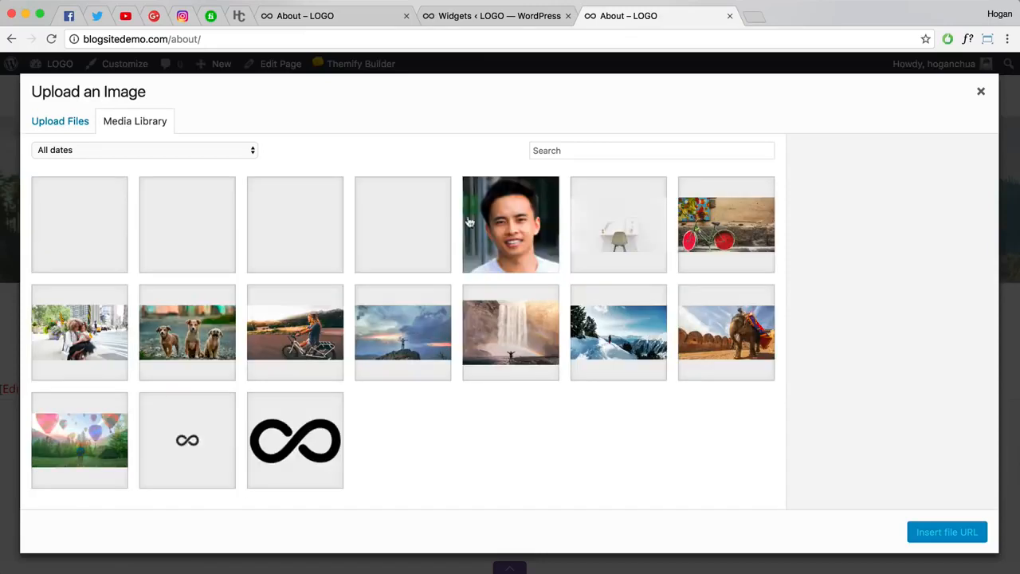
{"action": "left_click", "coordinate": [508, 220]}
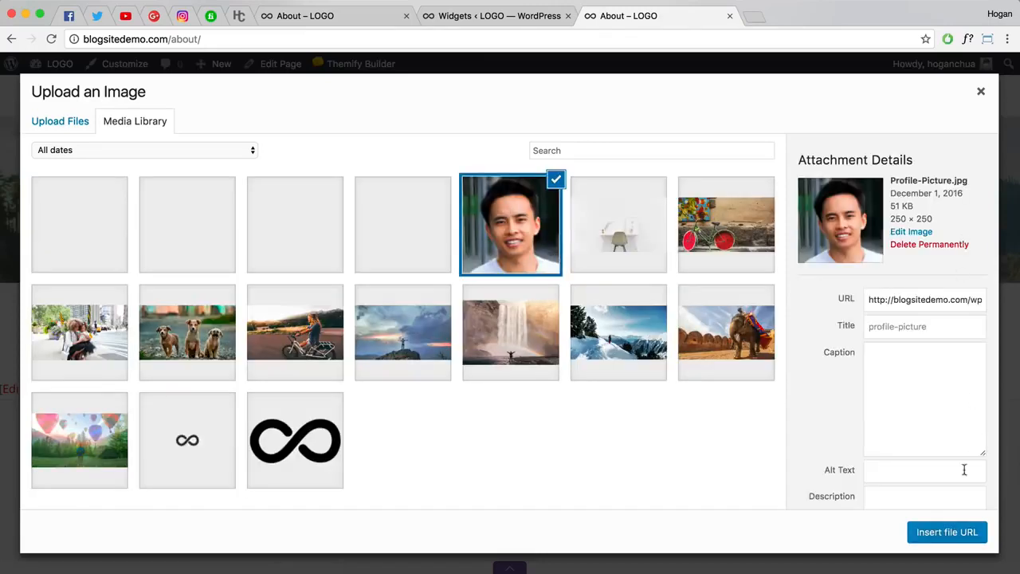
{"action": "left_click", "coordinate": [953, 533]}
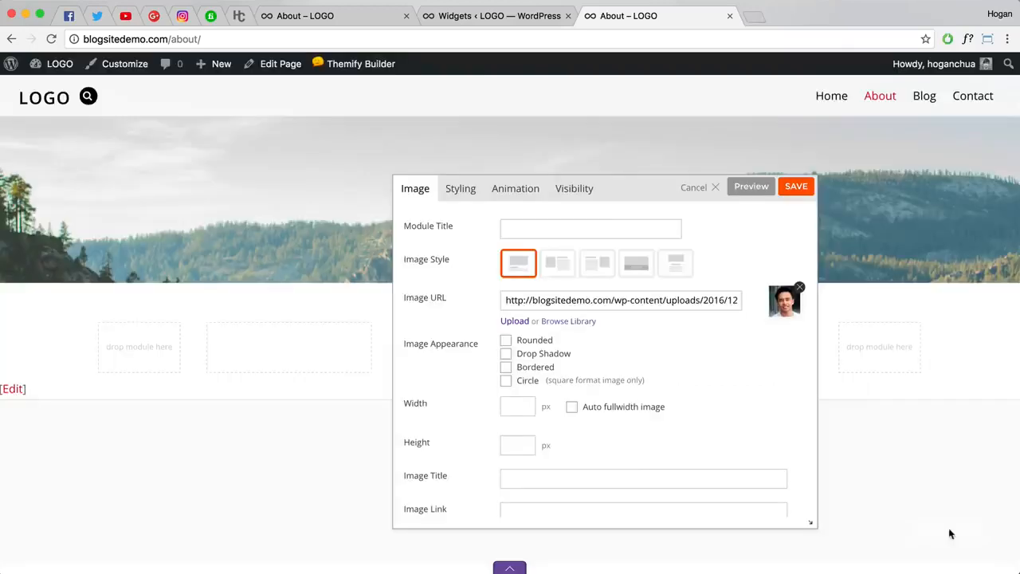
{"action": "left_click", "coordinate": [754, 188]}
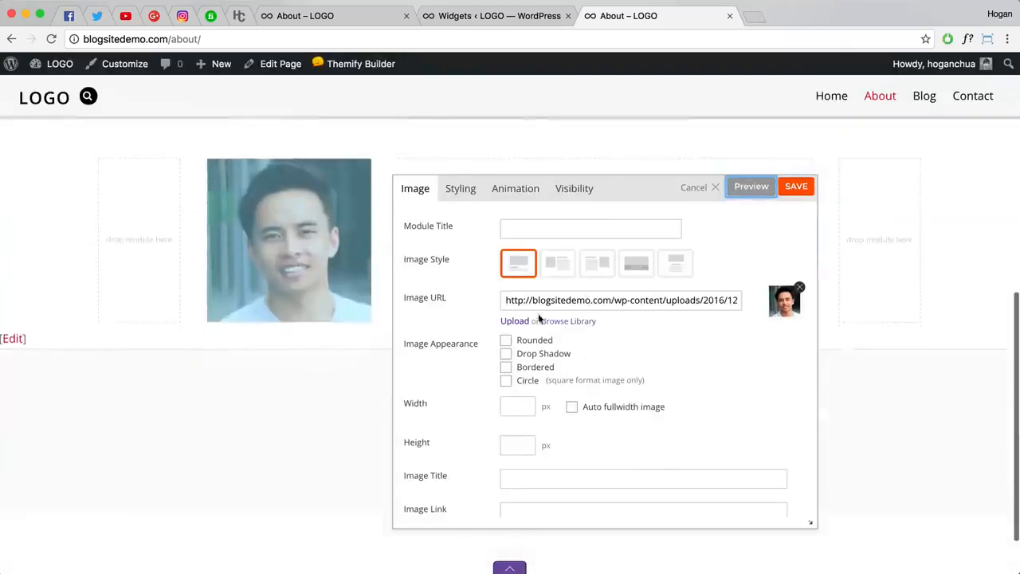
{"action": "left_click", "coordinate": [793, 188]}
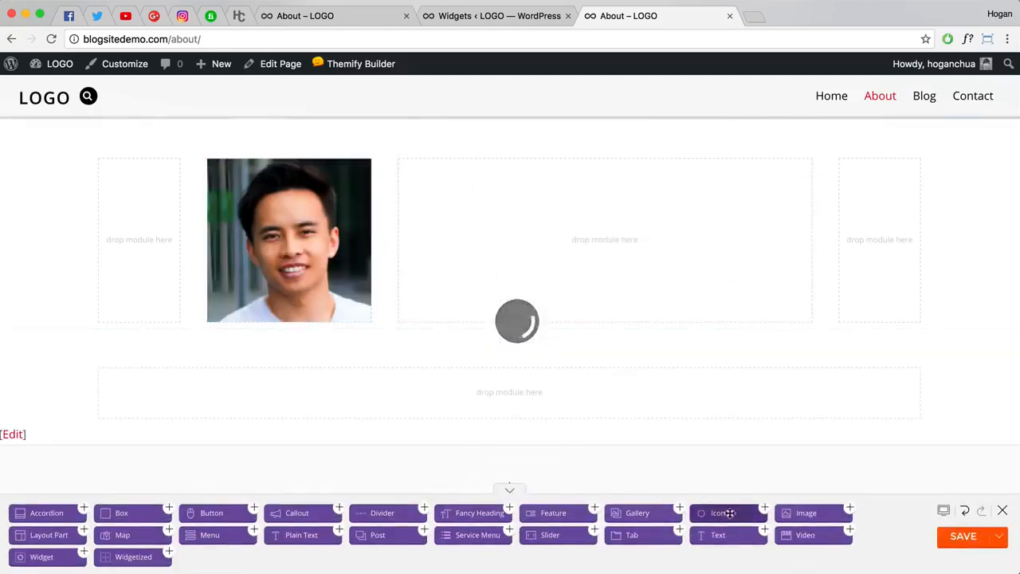
Add a Text module and paste the reference site's About Me text into it as plain text
{"action": "left_click_drag", "start_coordinate": [726, 534], "coordinate": [594, 251]}
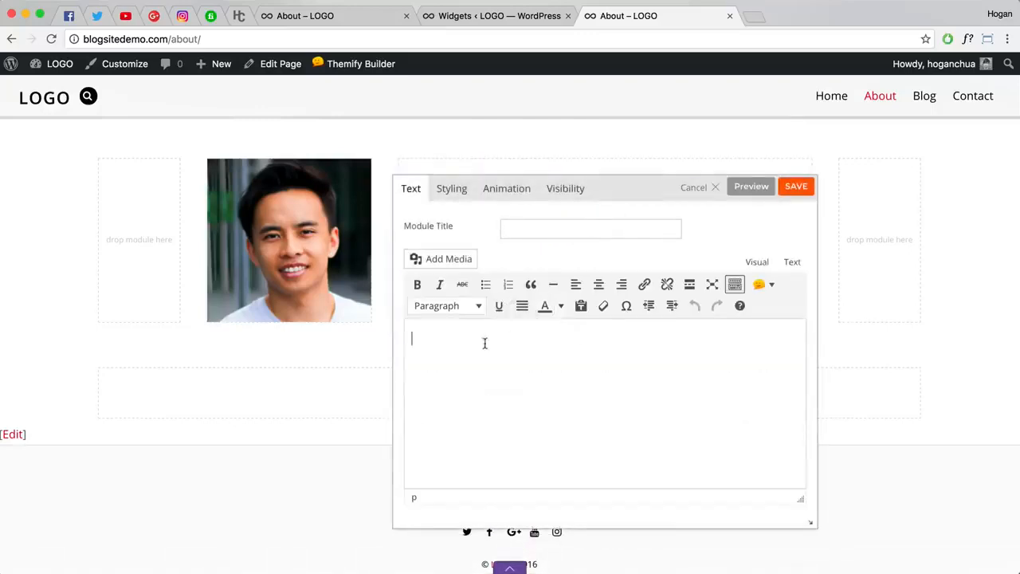
{"action": "left_click", "coordinate": [317, 21]}
{"action": "scroll", "coordinate": [575, 301], "scroll_direction": "down", "scroll_amount": 6}
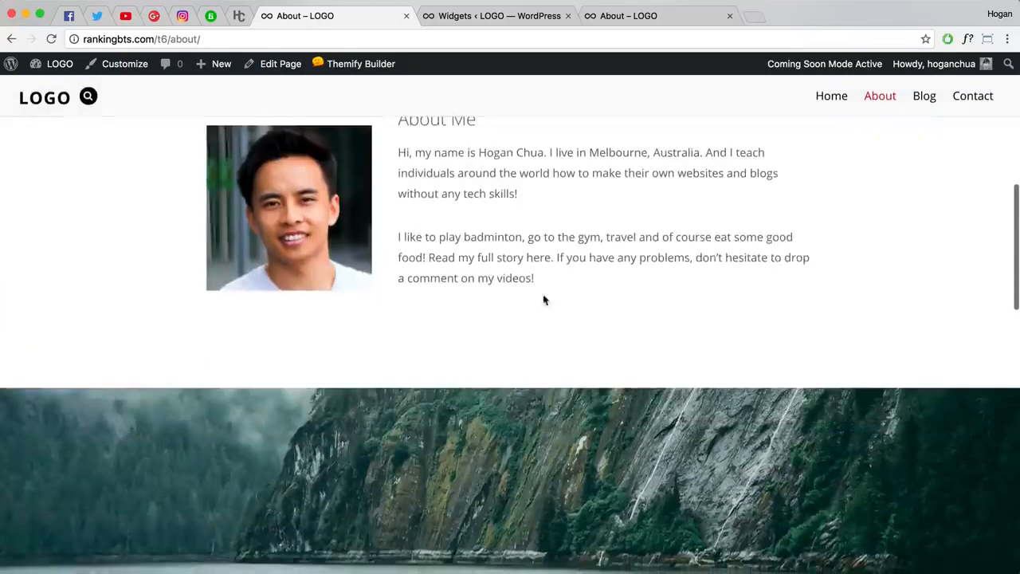
{"action": "scroll", "coordinate": [538, 289], "scroll_direction": "up", "scroll_amount": 1}
{"action": "left_click_drag", "start_coordinate": [547, 314], "coordinate": [404, 145]}
{"action": "right_click", "coordinate": [401, 146]}
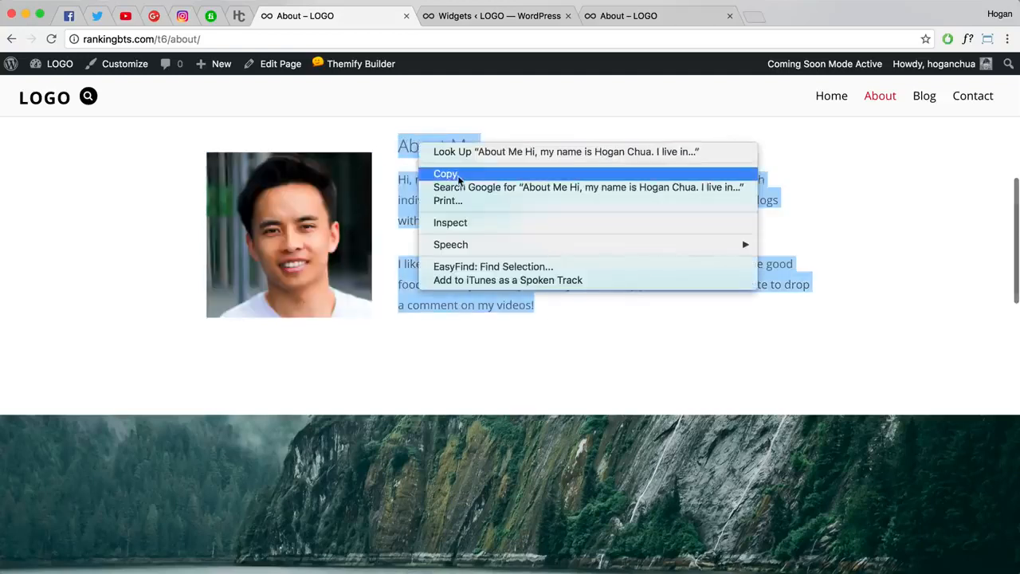
{"action": "left_click", "coordinate": [438, 173]}
{"action": "left_click", "coordinate": [600, 18]}
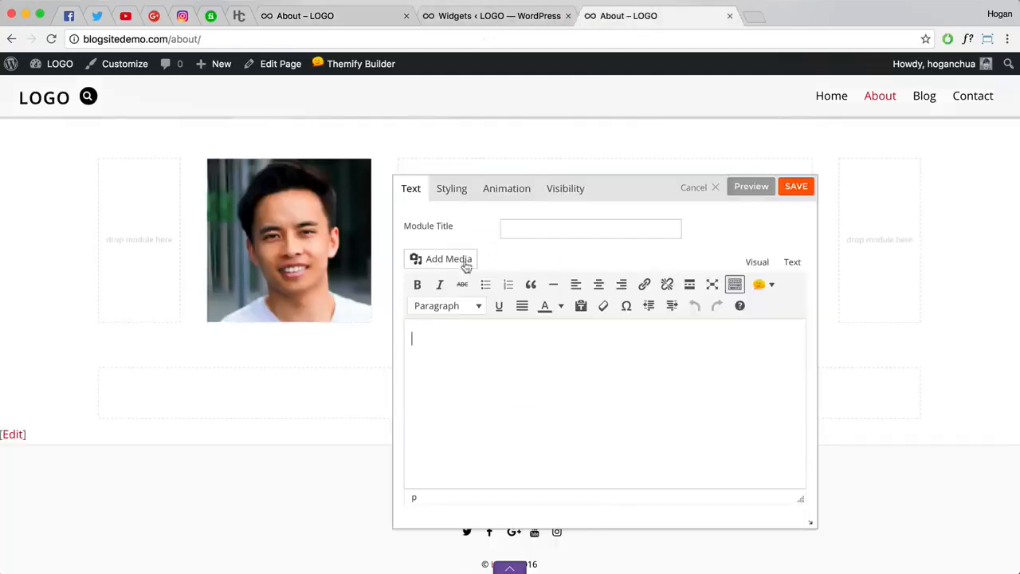
{"action": "right_click", "coordinate": [422, 341]}
{"action": "left_click", "coordinate": [471, 420]}
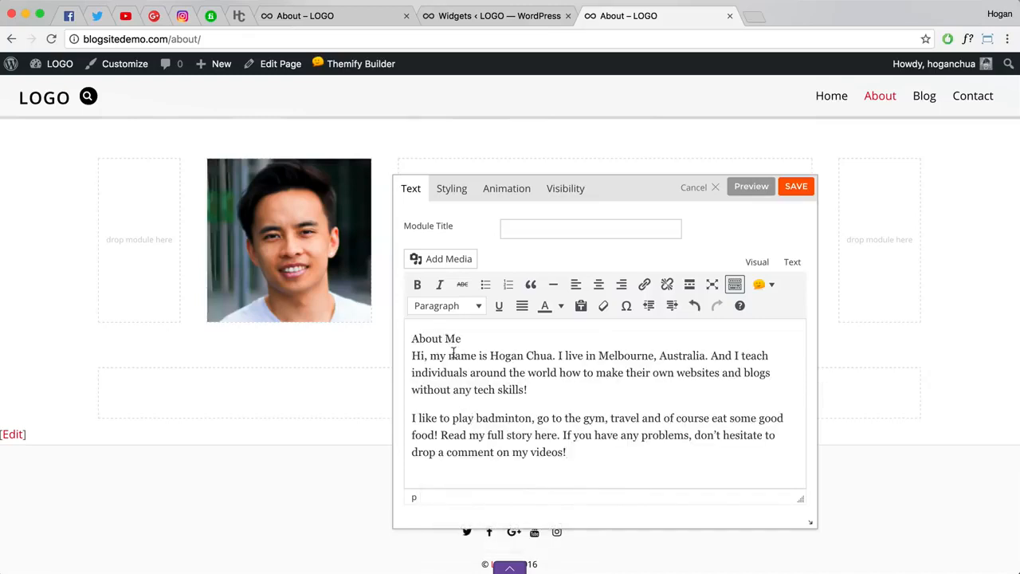
Put 'About Me' on its own line as a Heading 3 above the bio paragraphs and save the module
{"action": "left_click", "coordinate": [413, 355]}
{"action": "key", "text": "Return"}
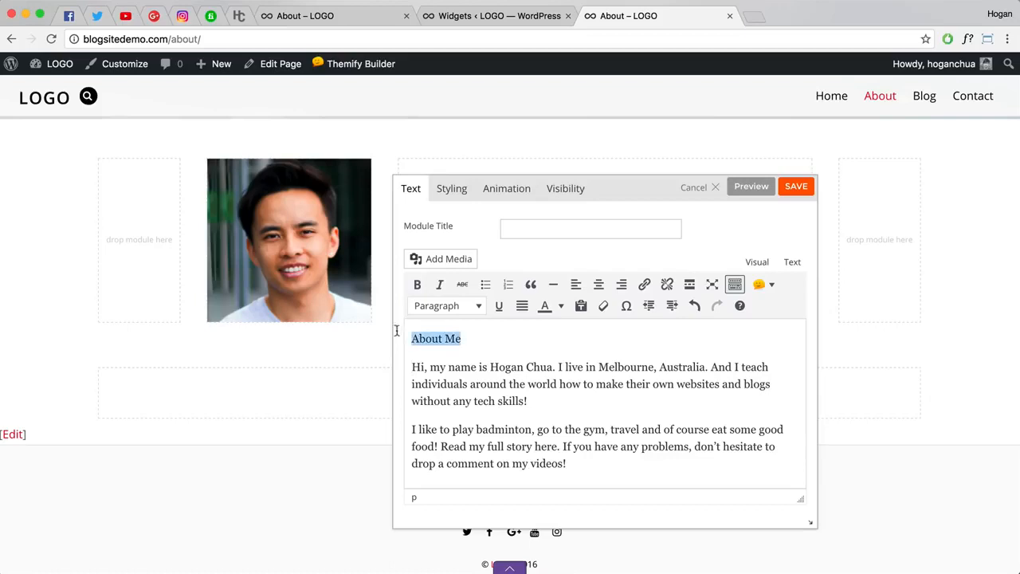
{"action": "left_click", "coordinate": [454, 307]}
{"action": "left_click", "coordinate": [462, 419]}
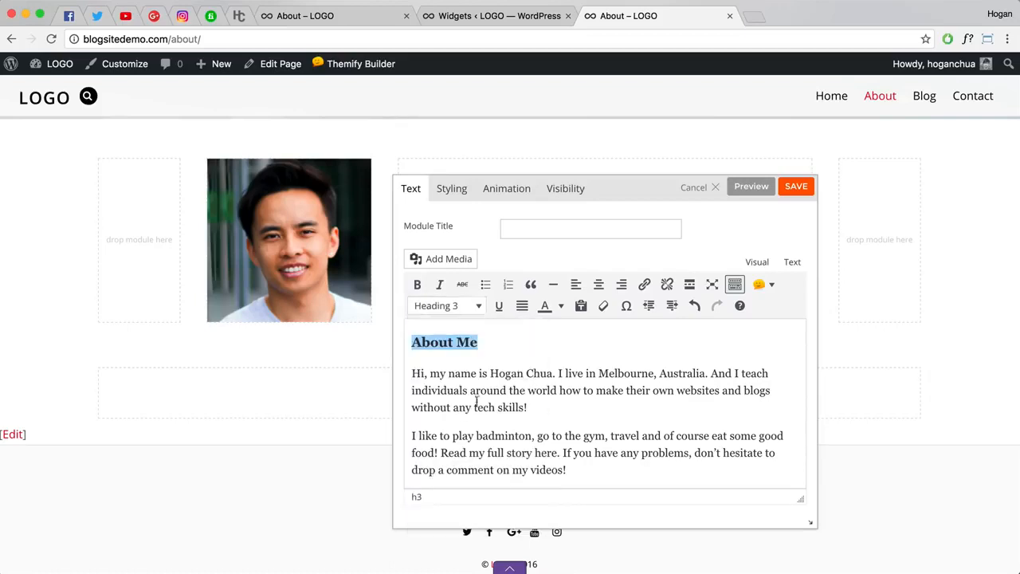
{"action": "scroll", "coordinate": [628, 358], "scroll_direction": "down", "scroll_amount": 1}
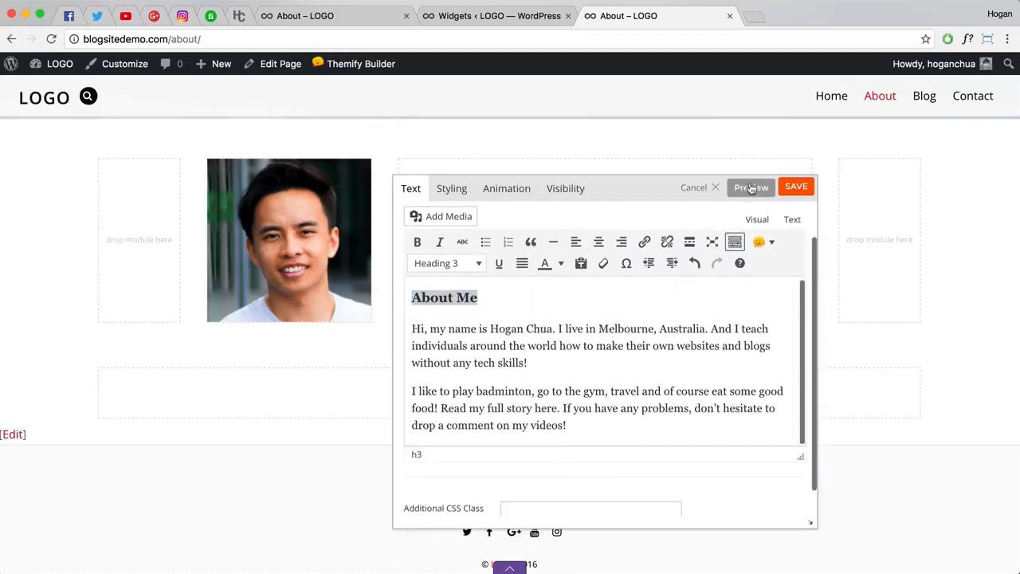
{"action": "left_click_drag", "start_coordinate": [648, 191], "coordinate": [608, 206]}
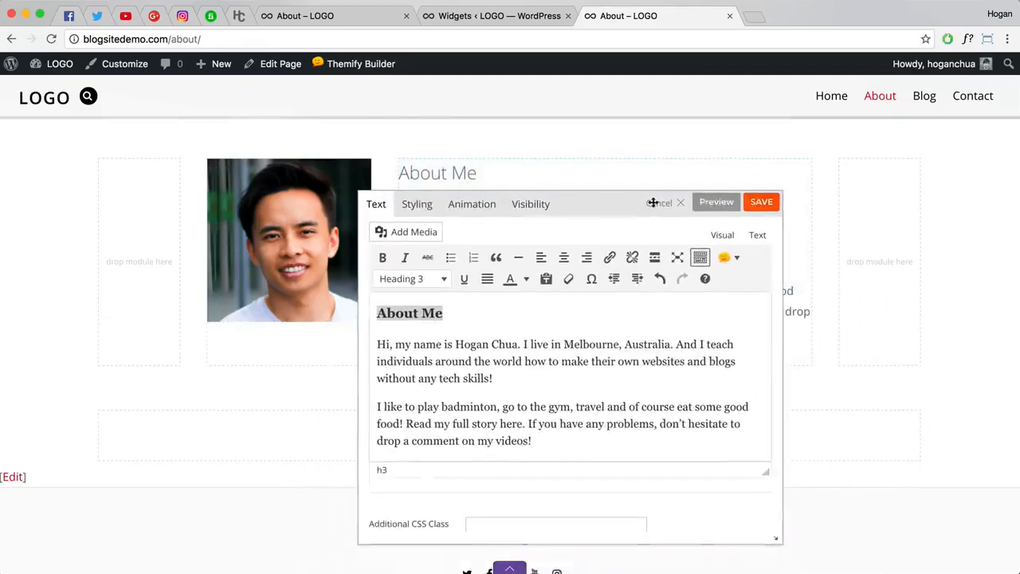
{"action": "left_click", "coordinate": [759, 206]}
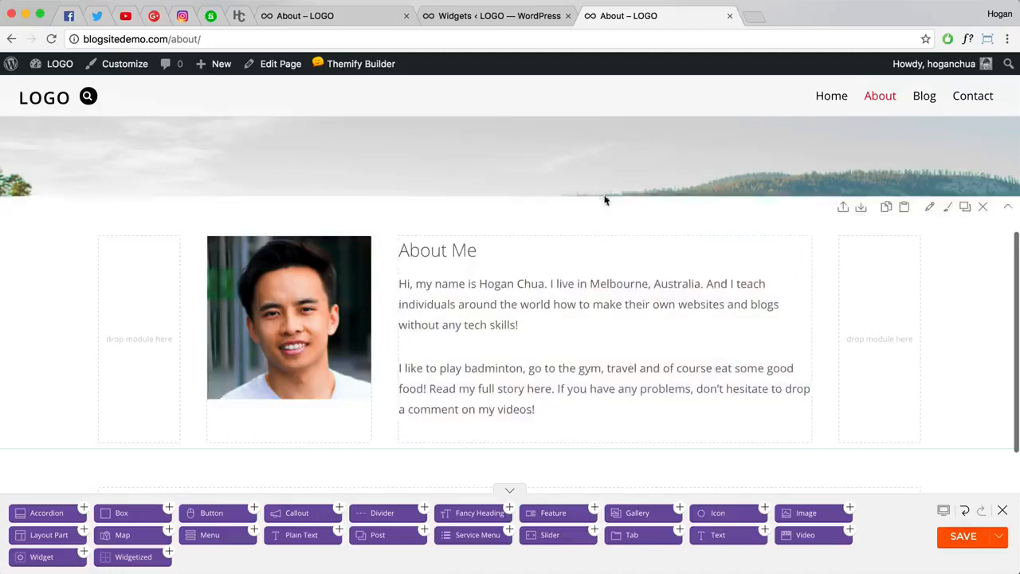
Set the About Me row's top and bottom padding separately to 7.5% each and save the row
{"action": "scroll", "coordinate": [606, 200], "scroll_direction": "up", "scroll_amount": 2}
{"action": "left_click", "coordinate": [927, 295]}
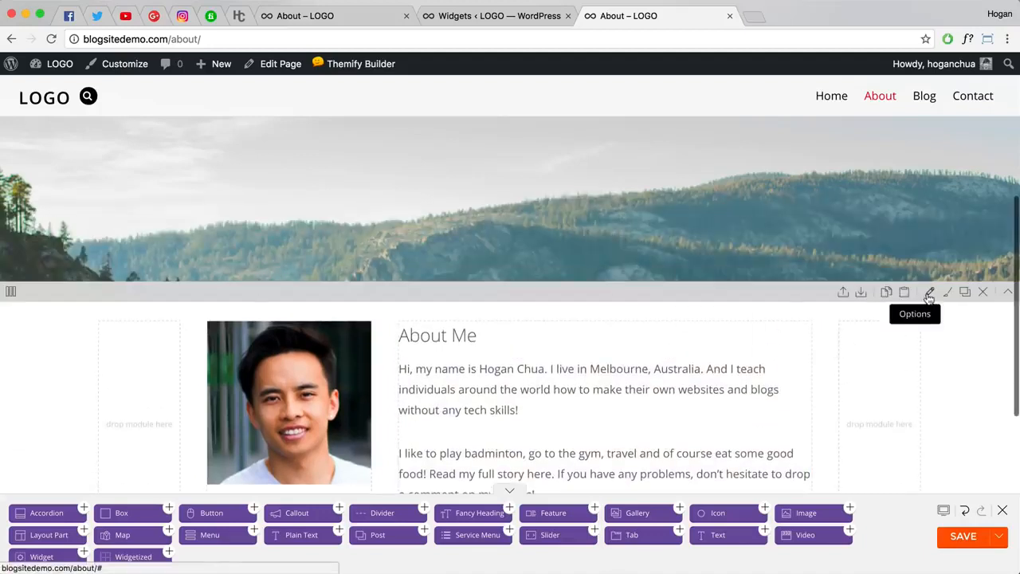
{"action": "left_click", "coordinate": [457, 204]}
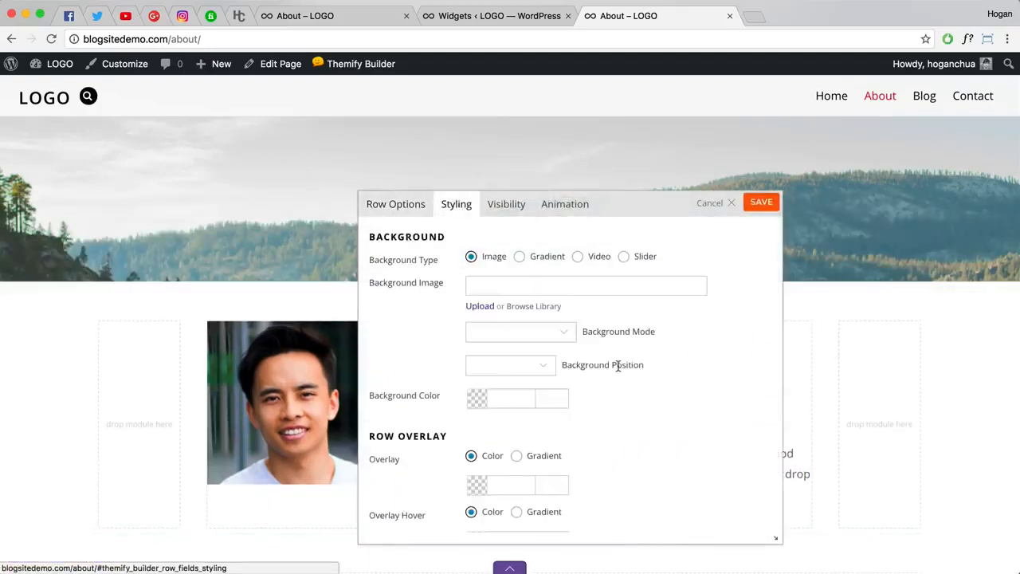
{"action": "scroll", "coordinate": [617, 366], "scroll_direction": "down", "scroll_amount": 10}
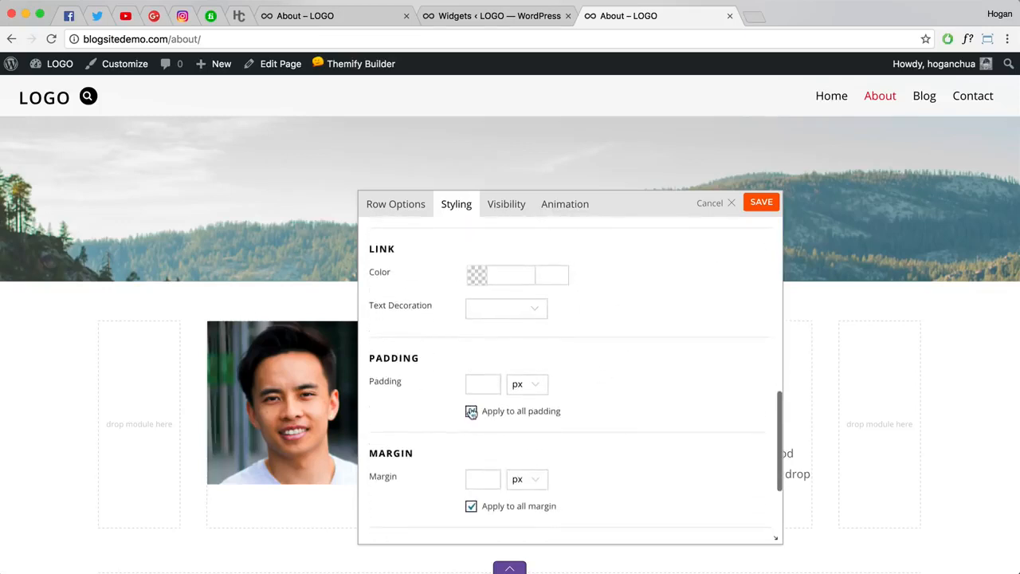
{"action": "left_click", "coordinate": [471, 412]}
{"action": "left_click", "coordinate": [483, 385]}
{"action": "type", "text": "5"}
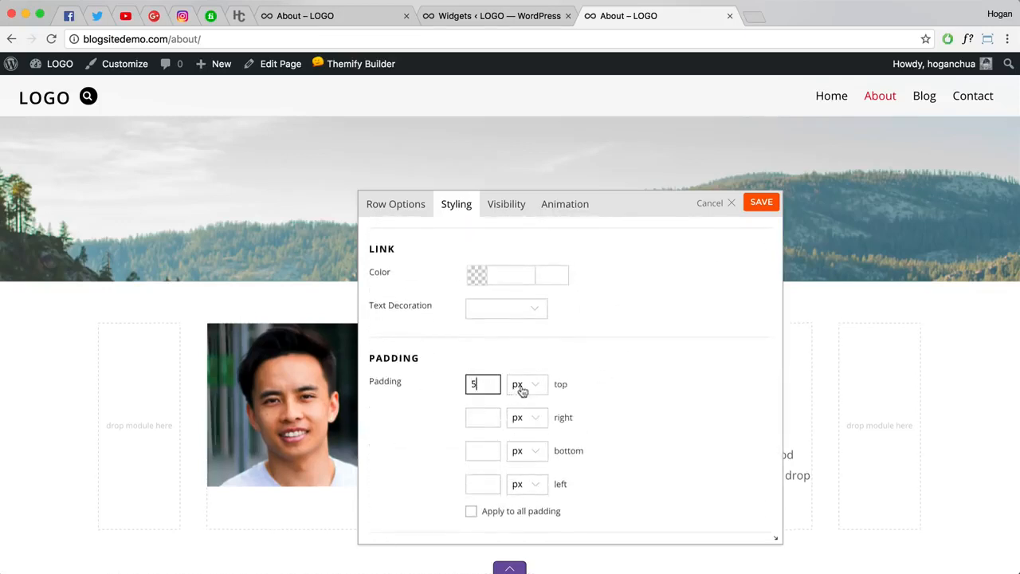
{"action": "left_click", "coordinate": [522, 385]}
{"action": "left_click", "coordinate": [521, 401]}
{"action": "left_click", "coordinate": [496, 452]}
{"action": "type", "text": "5"}
{"action": "left_click", "coordinate": [528, 453]}
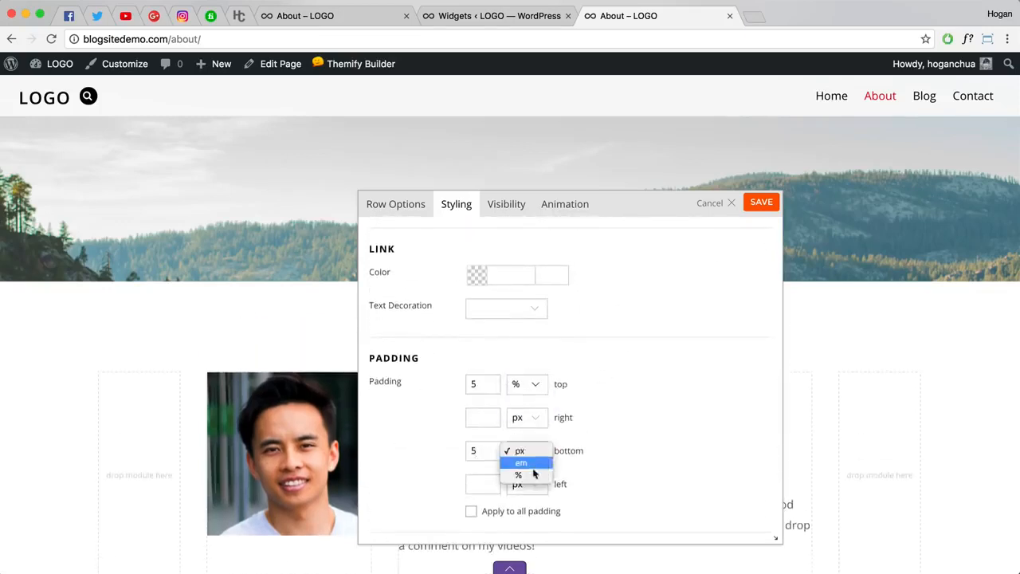
{"action": "left_click", "coordinate": [532, 478]}
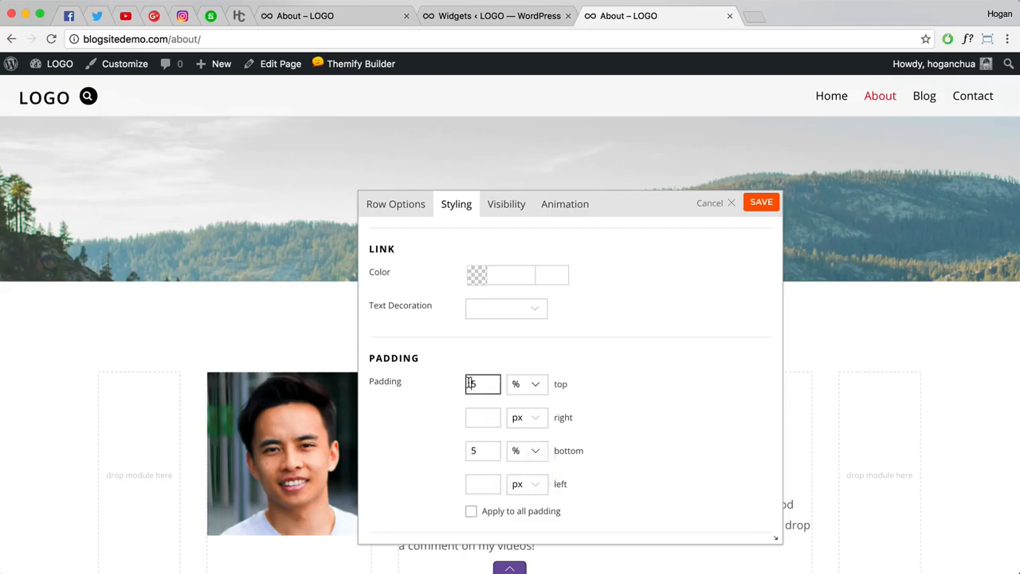
{"action": "type", "text": "7."}
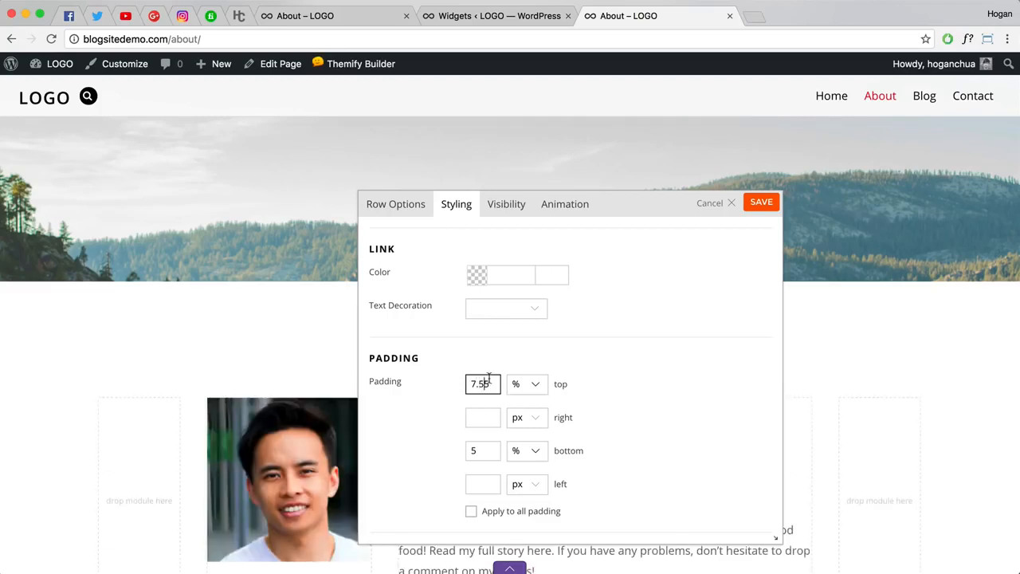
{"action": "scroll", "coordinate": [482, 386], "scroll_direction": "down", "scroll_amount": 2}
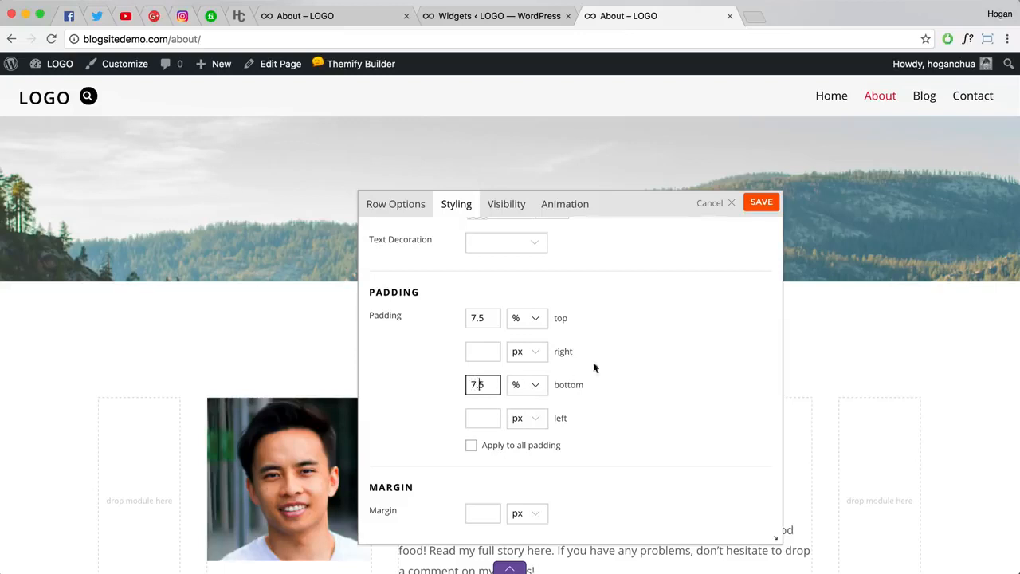
{"action": "scroll", "coordinate": [331, 341], "scroll_direction": "down", "scroll_amount": 5}
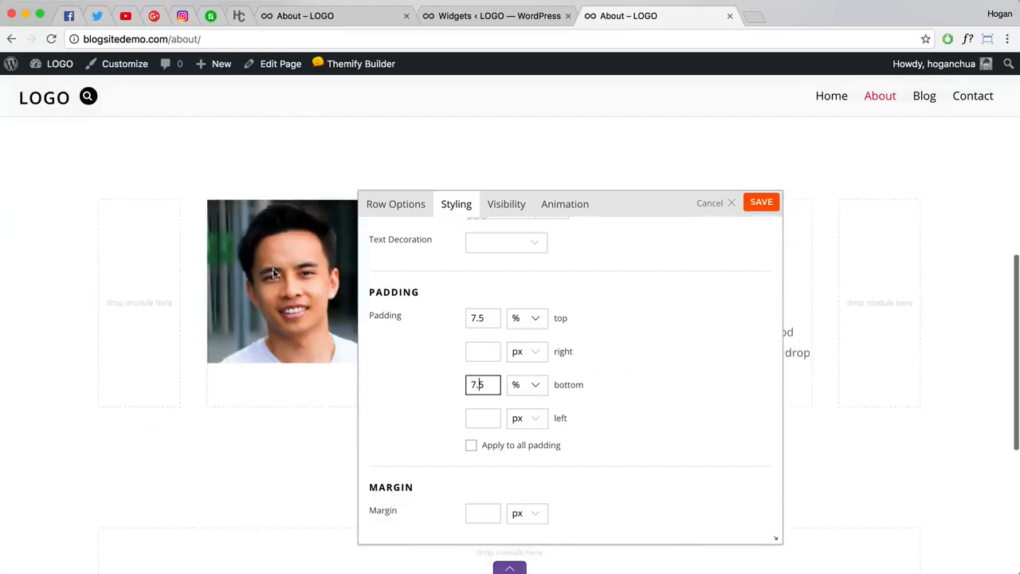
{"action": "scroll", "coordinate": [273, 273], "scroll_direction": "up", "scroll_amount": 1}
{"action": "left_click", "coordinate": [760, 204]}
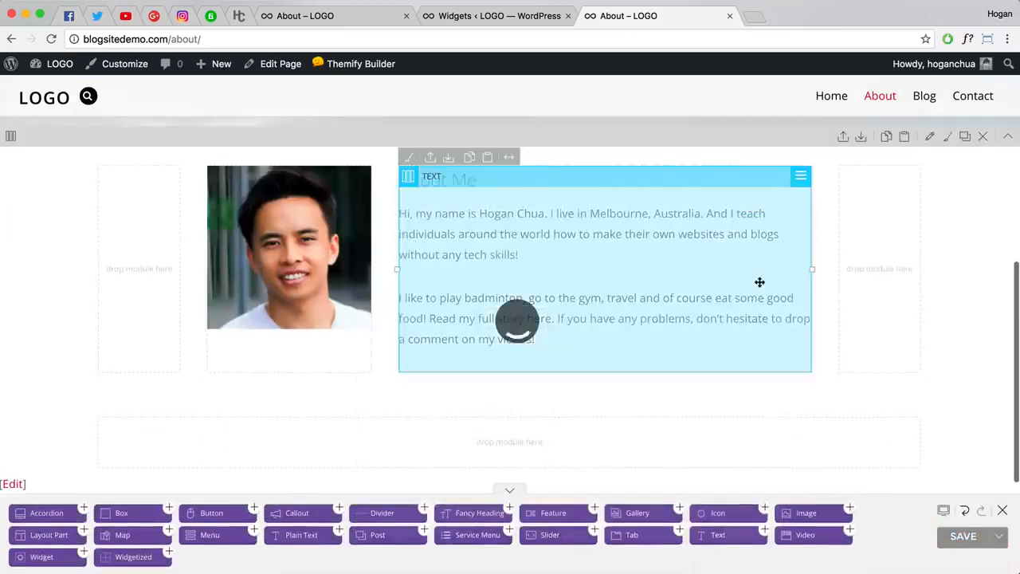
Choose middle column alignment for the photo-and-bio row so the photo sits level with the bio
{"action": "mouse_move", "coordinate": [799, 291]}
{"action": "scroll", "coordinate": [799, 295], "scroll_direction": "down", "scroll_amount": 6}
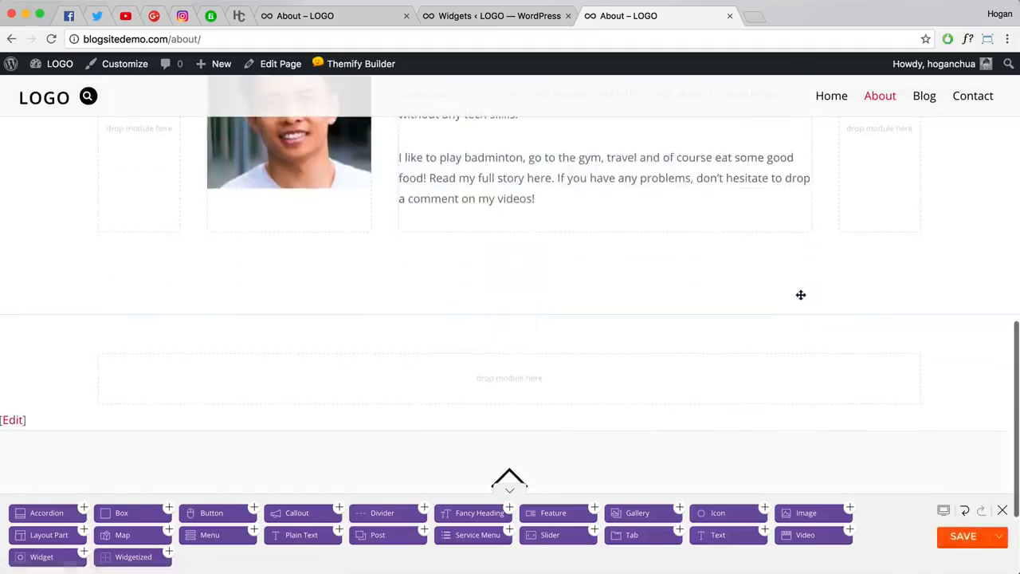
{"action": "scroll", "coordinate": [801, 296], "scroll_direction": "up", "scroll_amount": 5}
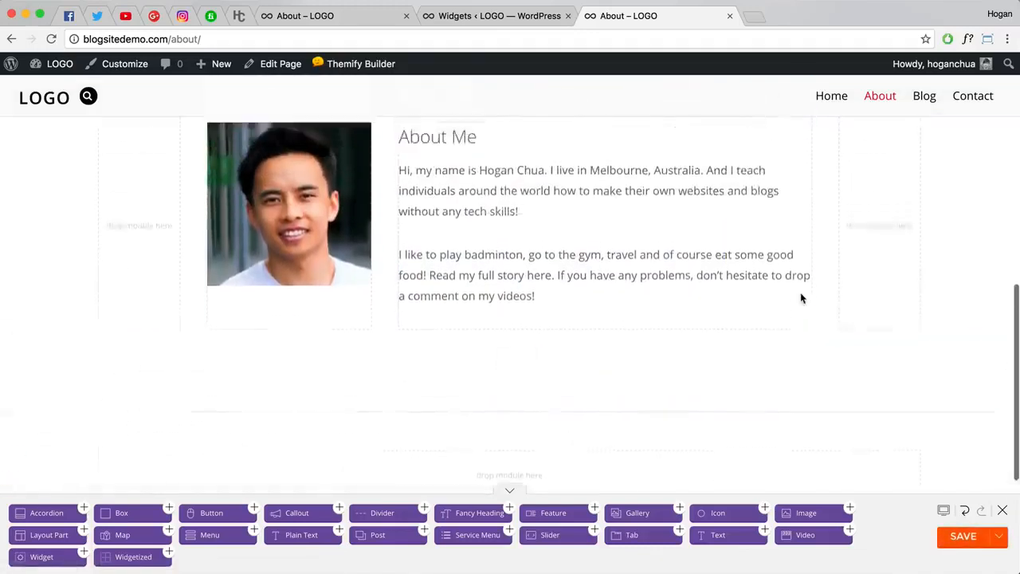
{"action": "scroll", "coordinate": [702, 296], "scroll_direction": "up", "scroll_amount": 1}
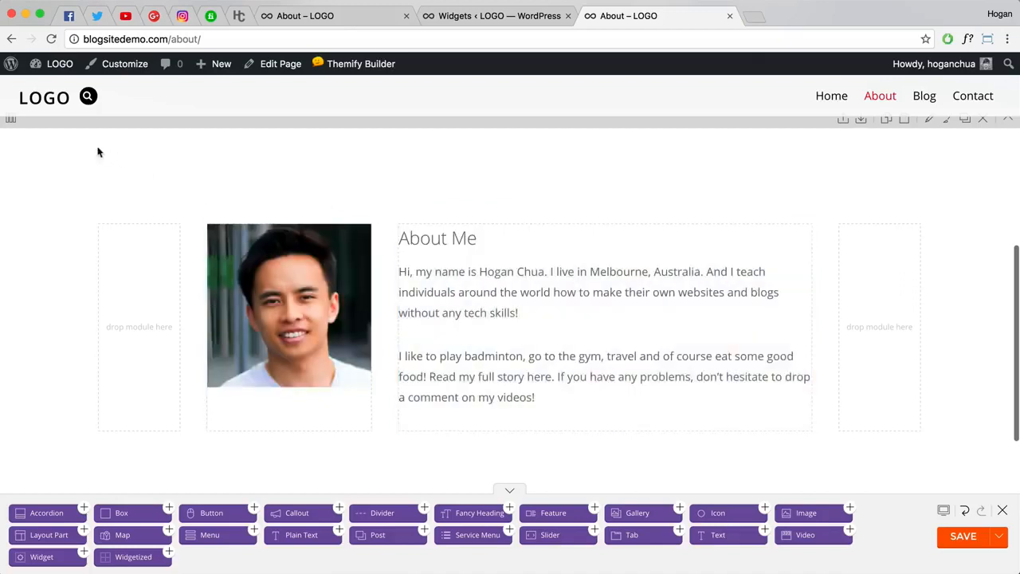
{"action": "scroll", "coordinate": [99, 155], "scroll_direction": "up", "scroll_amount": 1}
{"action": "mouse_move", "coordinate": [12, 152]}
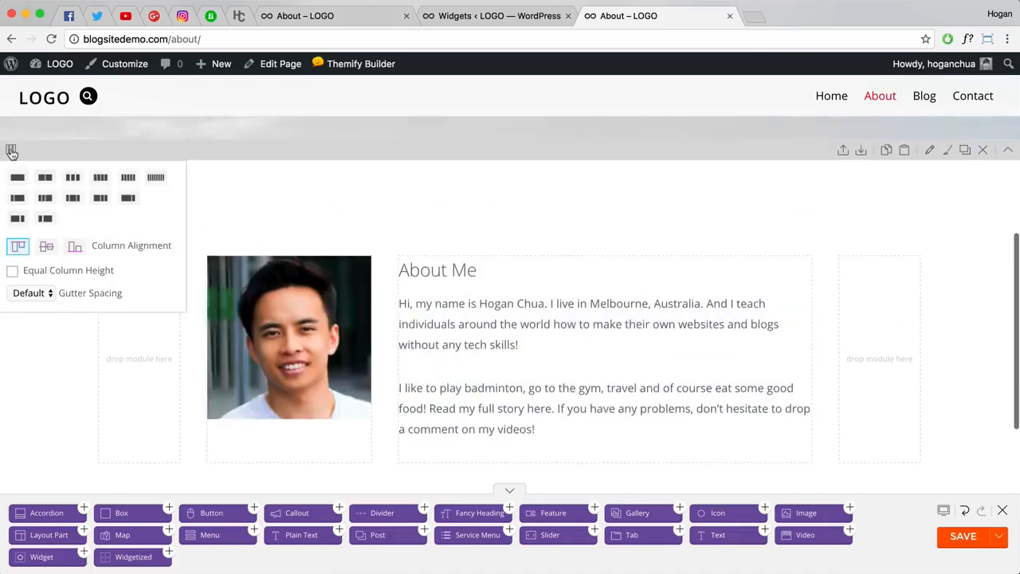
{"action": "left_click", "coordinate": [46, 249]}
{"action": "mouse_move", "coordinate": [276, 292]}
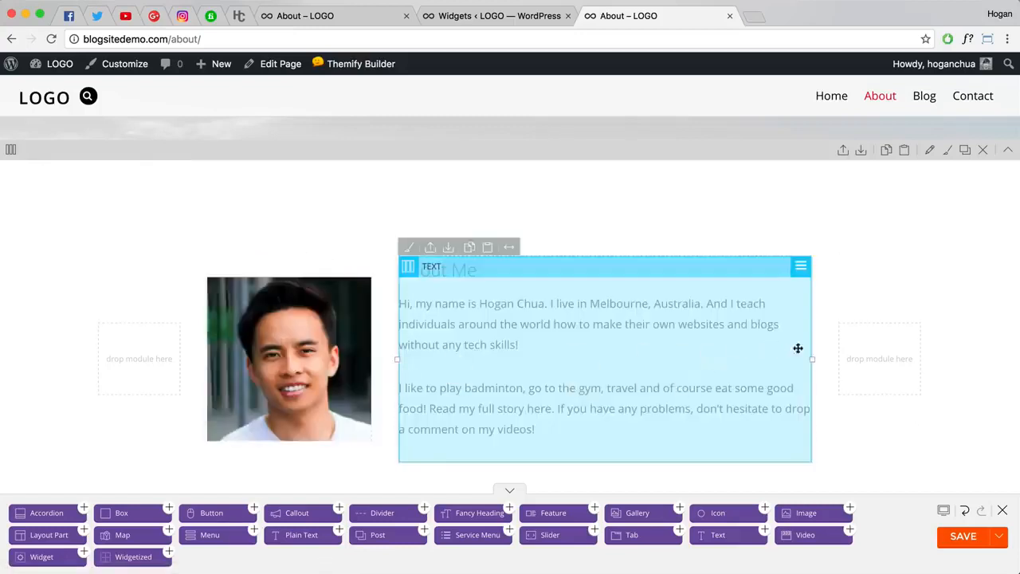
{"action": "scroll", "coordinate": [485, 209], "scroll_direction": "down", "scroll_amount": 3}
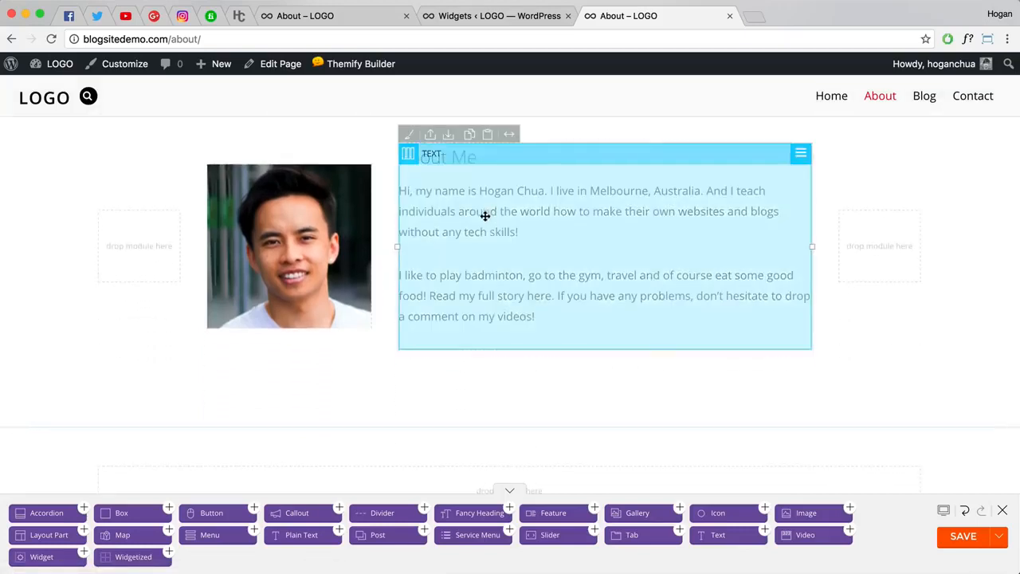
{"action": "scroll", "coordinate": [483, 216], "scroll_direction": "up", "scroll_amount": 1}
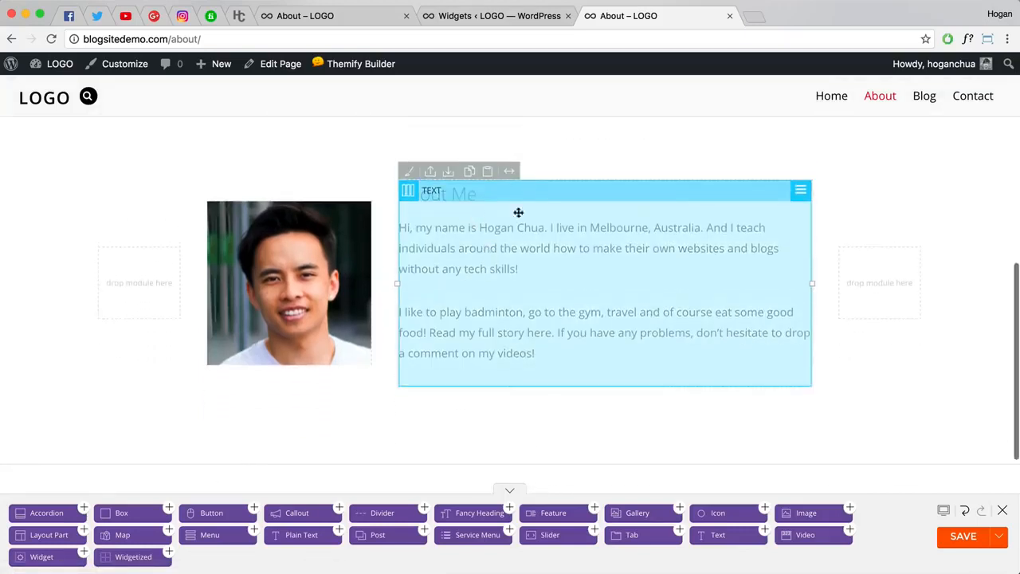
{"action": "scroll", "coordinate": [614, 223], "scroll_direction": "down", "scroll_amount": 5}
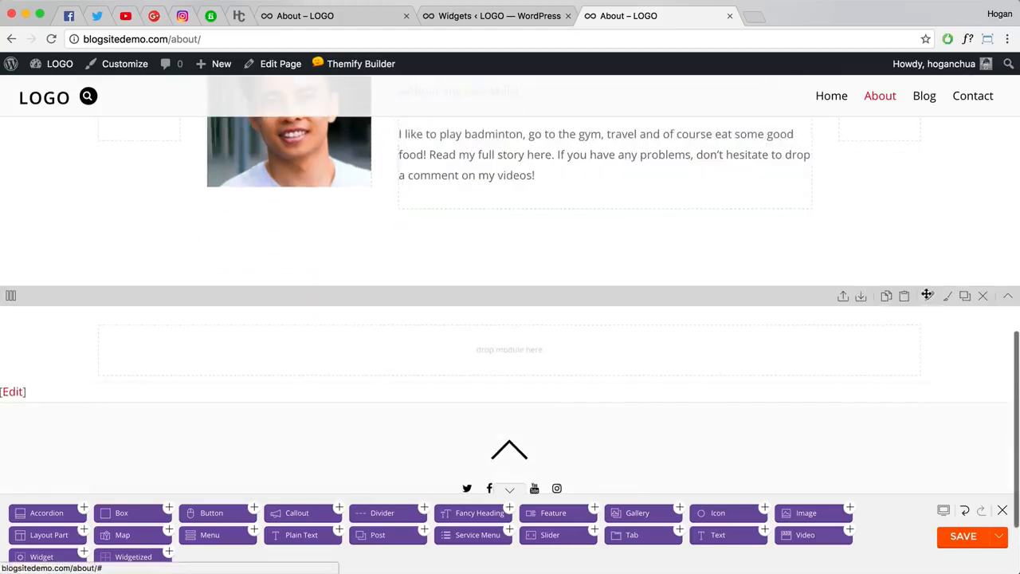
Give the row below About Me the About-2.jpg misty mountain background with parallax scrolling, positioned center center
{"action": "left_click", "coordinate": [929, 296]}
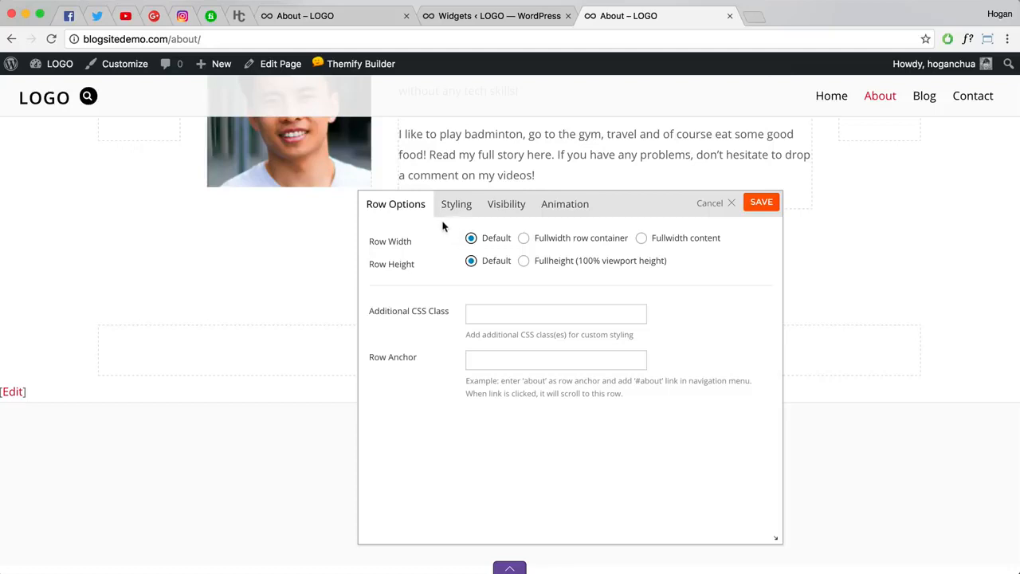
{"action": "left_click", "coordinate": [451, 208]}
{"action": "left_click", "coordinate": [514, 285]}
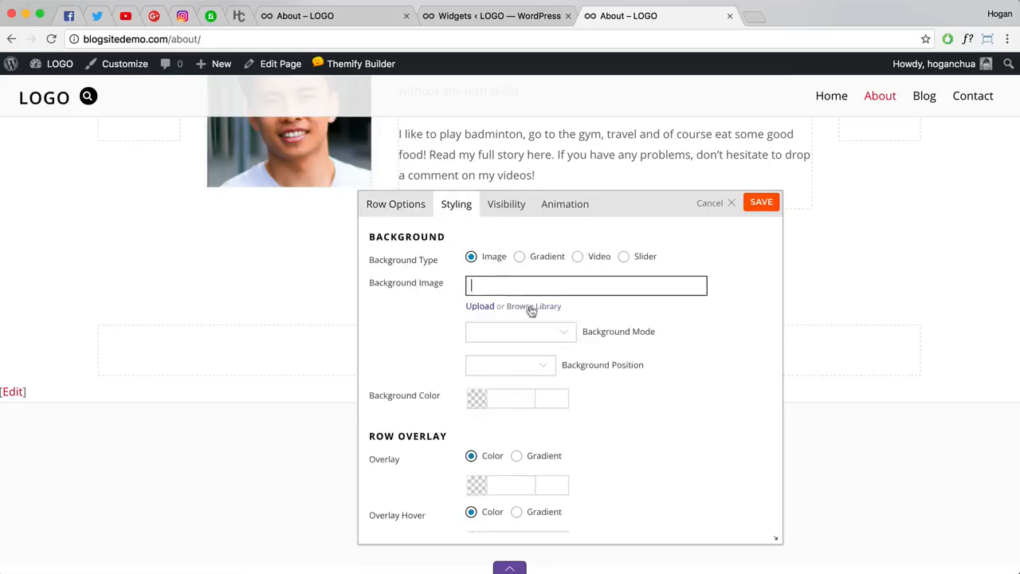
{"action": "left_click", "coordinate": [531, 307]}
{"action": "left_click", "coordinate": [160, 229]}
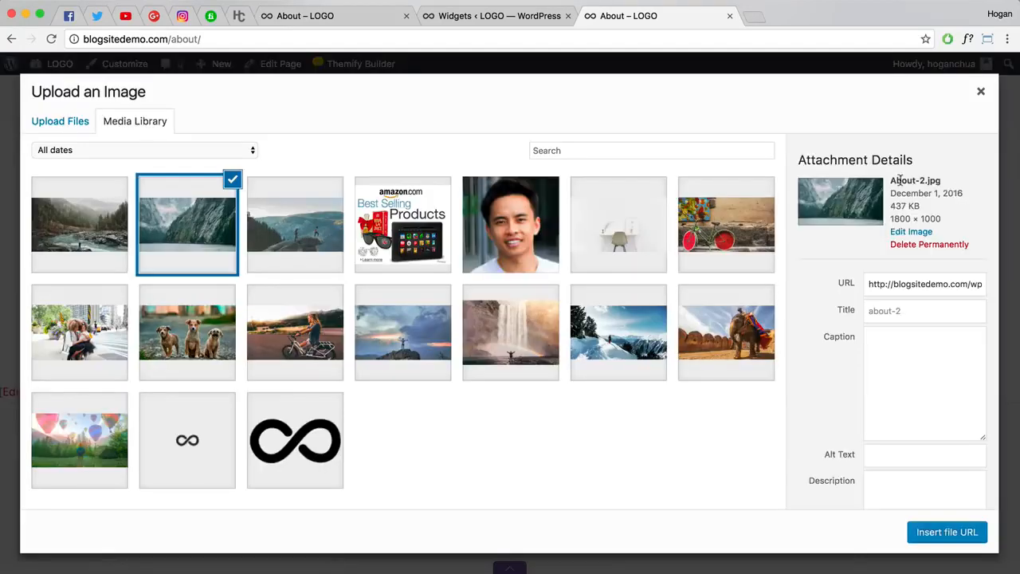
{"action": "left_click", "coordinate": [960, 534]}
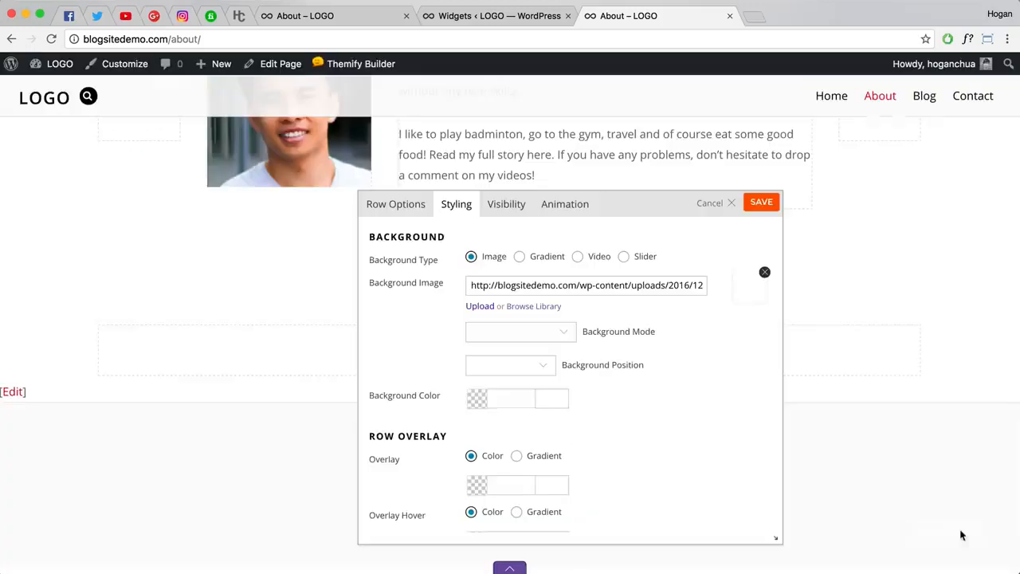
{"action": "left_click", "coordinate": [537, 337]}
{"action": "left_click", "coordinate": [544, 415]}
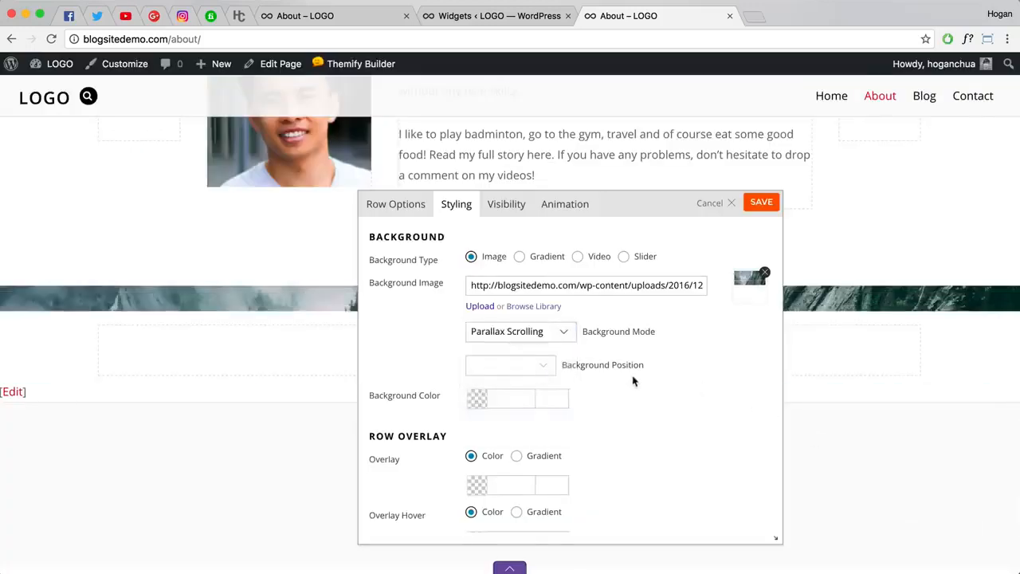
{"action": "scroll", "coordinate": [633, 383], "scroll_direction": "down", "scroll_amount": 2}
{"action": "left_click", "coordinate": [512, 327]}
{"action": "left_click", "coordinate": [526, 424]}
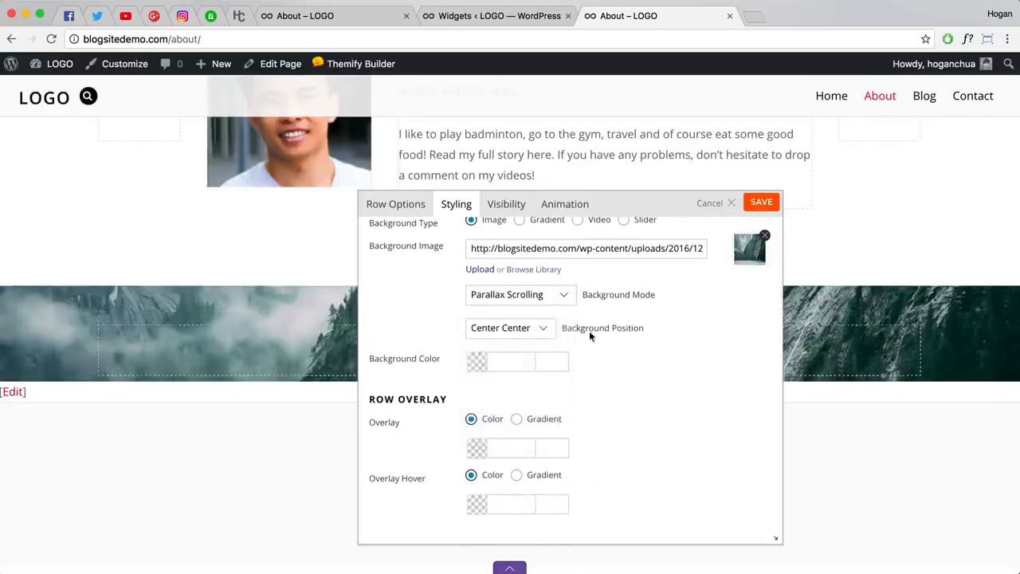
Set the row's top and bottom padding to 17.5% each and save the row settings
{"action": "scroll", "coordinate": [605, 341], "scroll_direction": "down", "scroll_amount": 3}
{"action": "scroll", "coordinate": [612, 345], "scroll_direction": "down", "scroll_amount": 5}
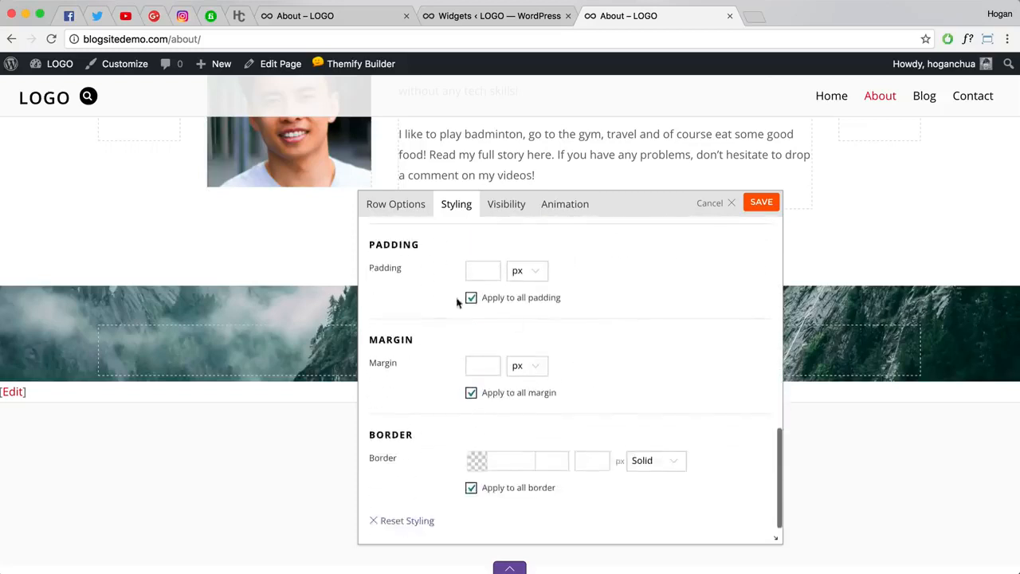
{"action": "left_click", "coordinate": [471, 297]}
{"action": "left_click", "coordinate": [478, 271]}
{"action": "type", "text": "17.5"}
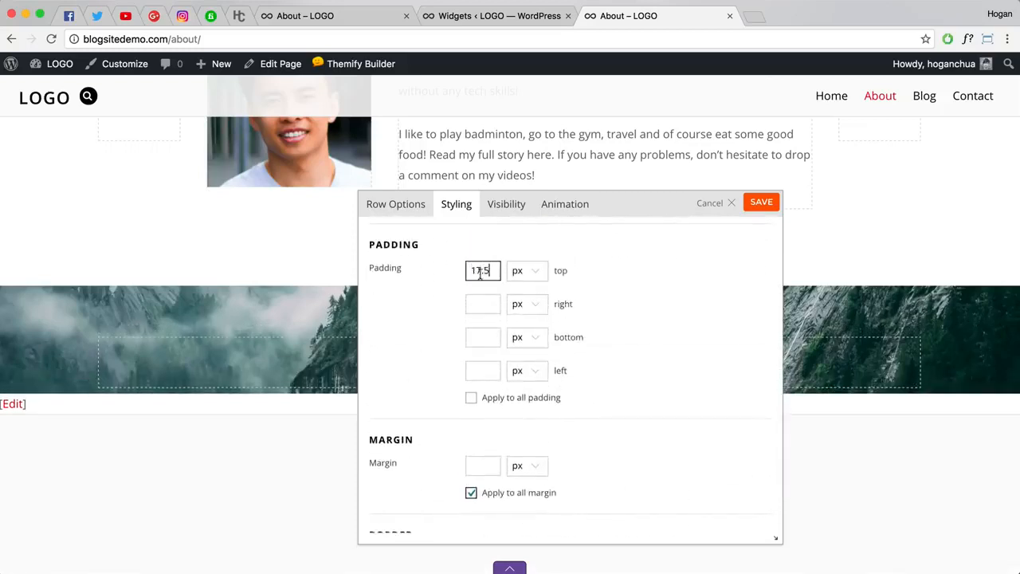
{"action": "left_click", "coordinate": [526, 271]}
{"action": "key", "text": "Return"}
{"action": "left_click", "coordinate": [477, 335]}
{"action": "type", "text": "17.5"}
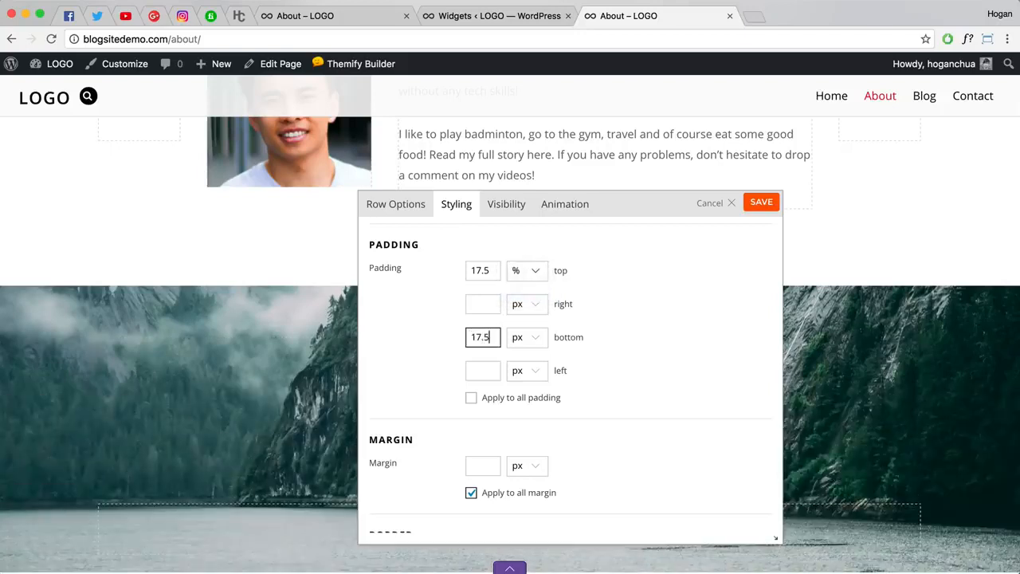
{"action": "left_click", "coordinate": [522, 337]}
{"action": "left_click", "coordinate": [519, 360]}
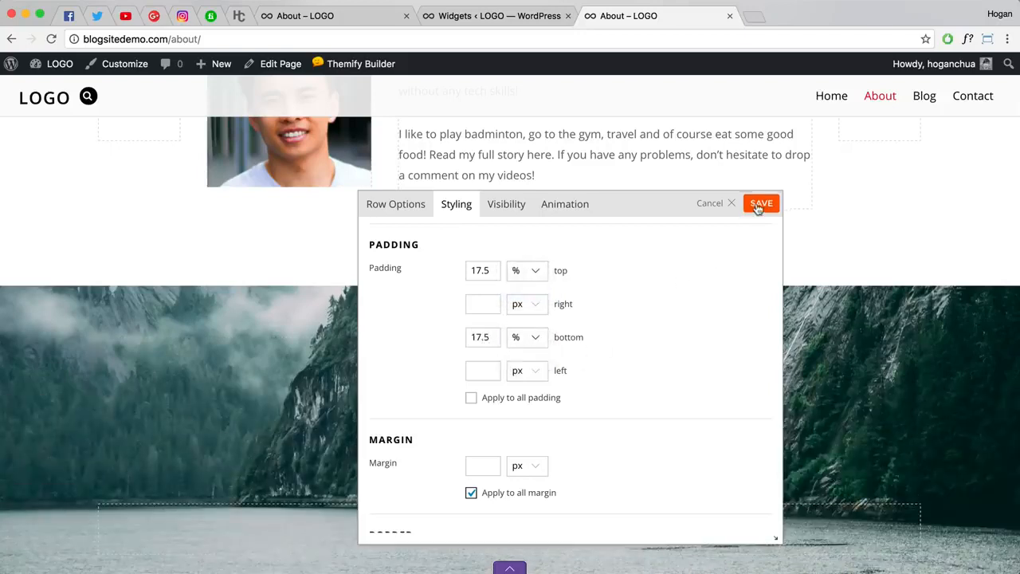
{"action": "left_click", "coordinate": [759, 205]}
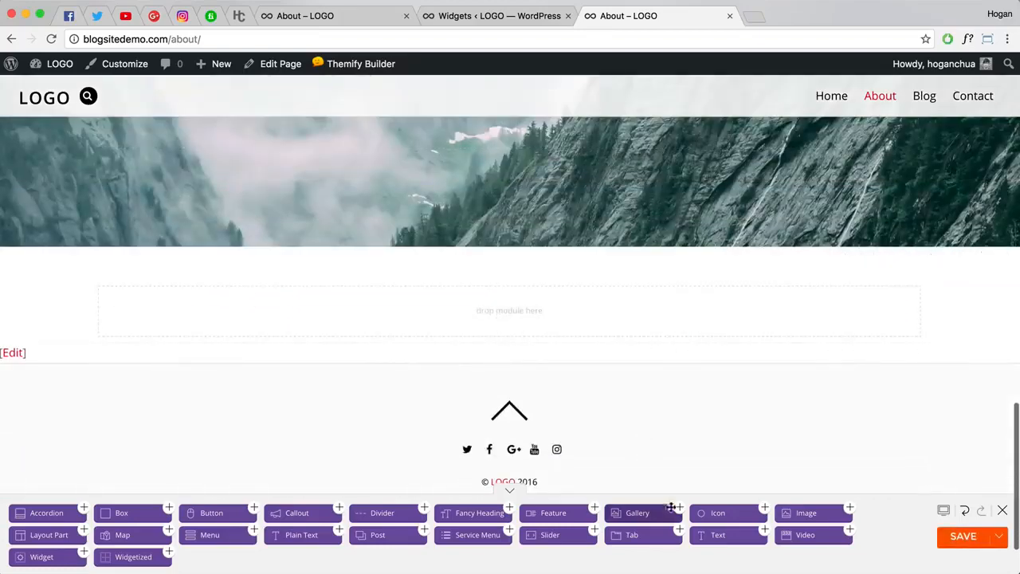
Add a Text module to the empty row and paste the Chinese proverb quote from the reference page as plain text
{"action": "left_click_drag", "start_coordinate": [717, 534], "coordinate": [581, 312]}
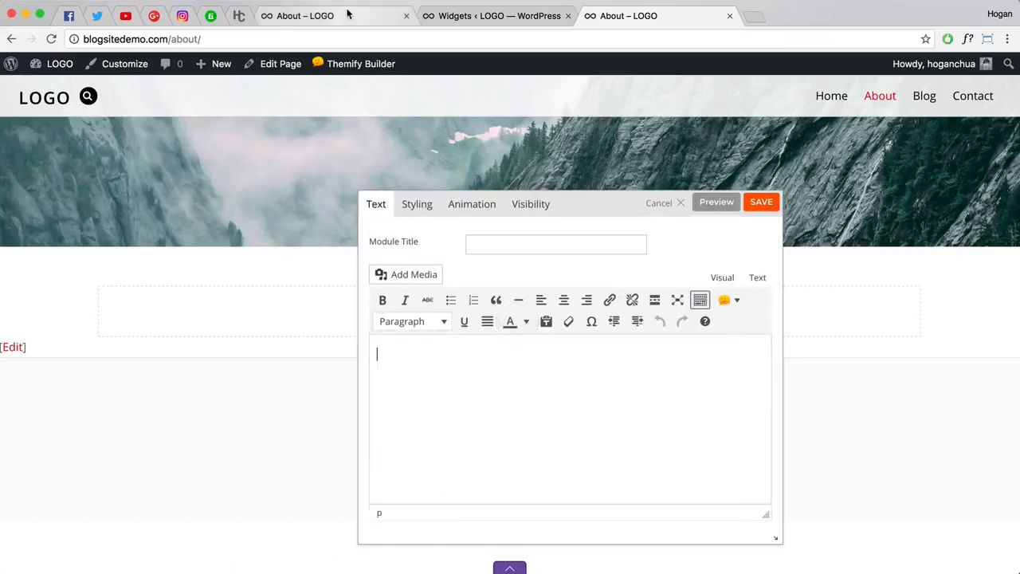
{"action": "left_click", "coordinate": [288, 11]}
{"action": "scroll", "coordinate": [374, 291], "scroll_direction": "down", "scroll_amount": 5}
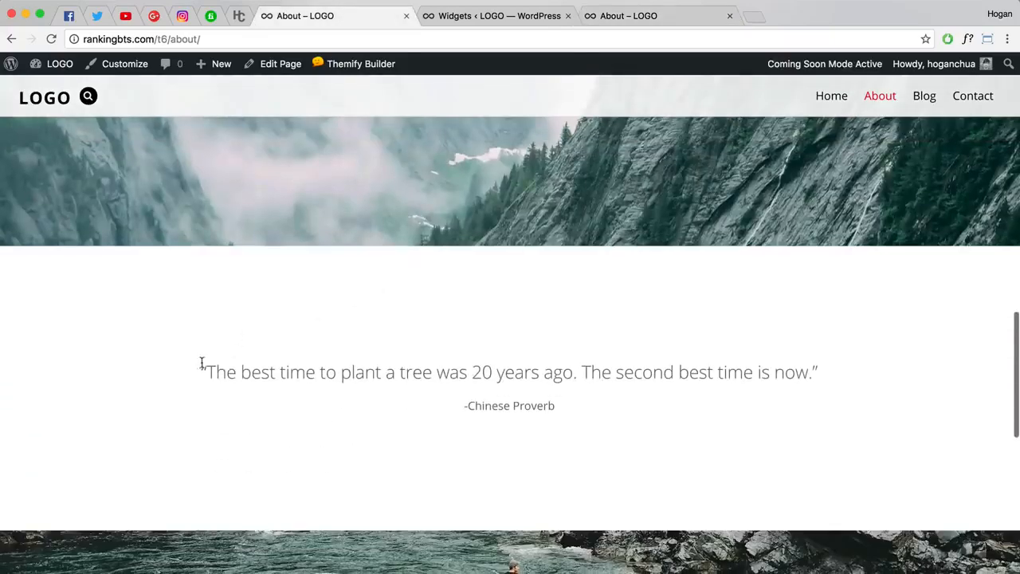
{"action": "left_click_drag", "start_coordinate": [201, 363], "coordinate": [576, 396]}
{"action": "right_click", "coordinate": [560, 371]}
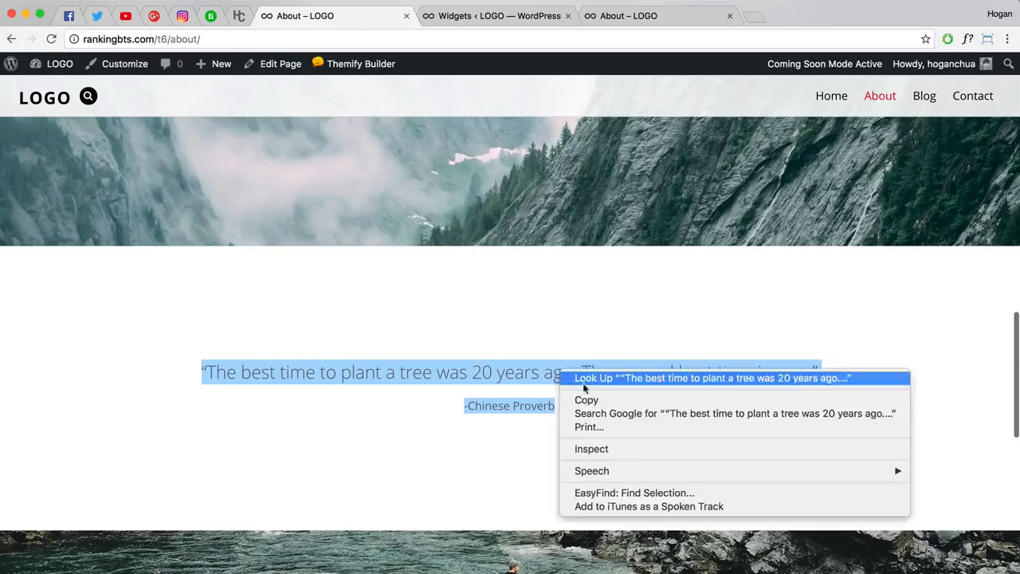
{"action": "left_click", "coordinate": [587, 401]}
{"action": "left_click", "coordinate": [594, 19]}
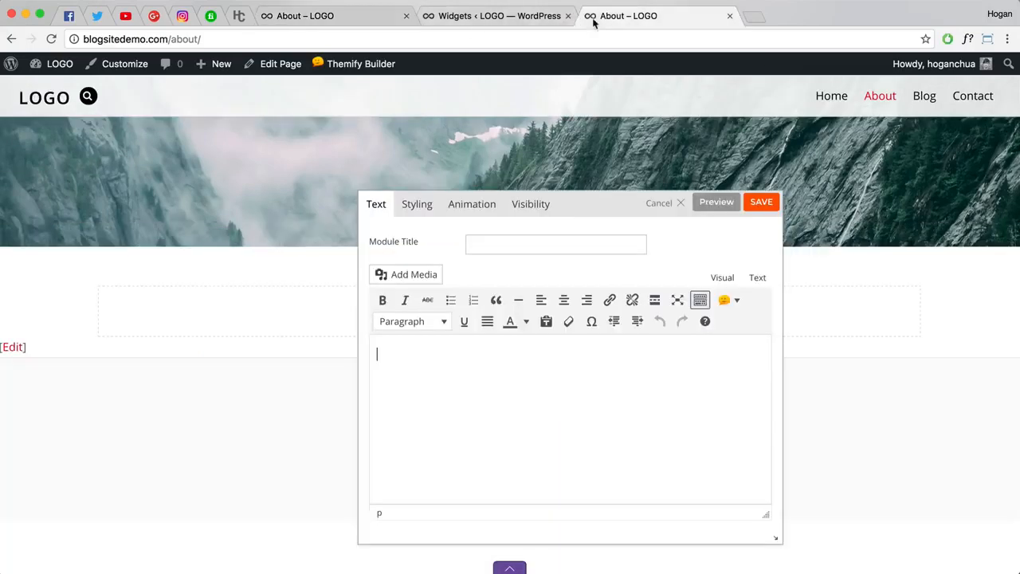
{"action": "right_click", "coordinate": [385, 352]}
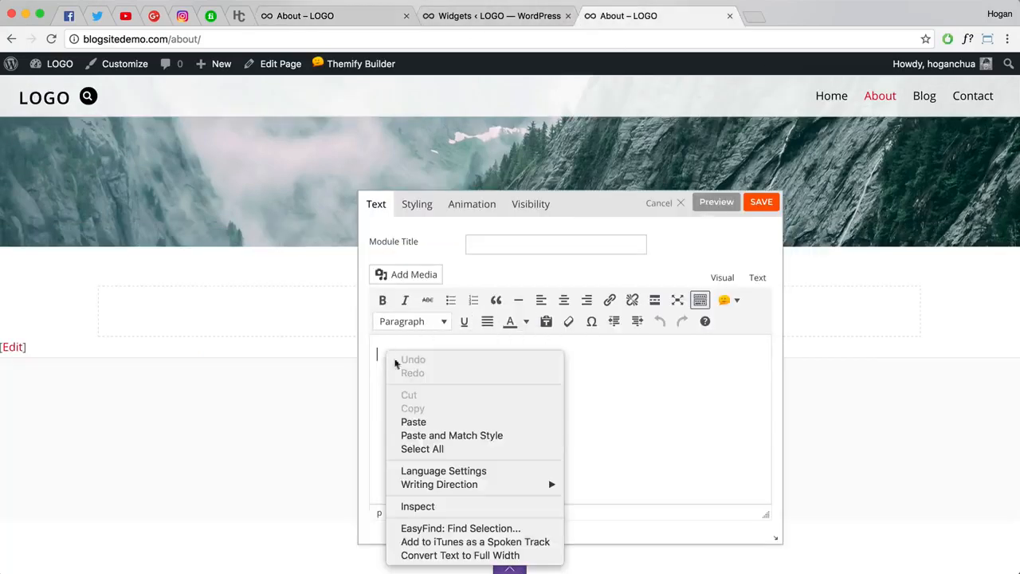
{"action": "left_click", "coordinate": [433, 436]}
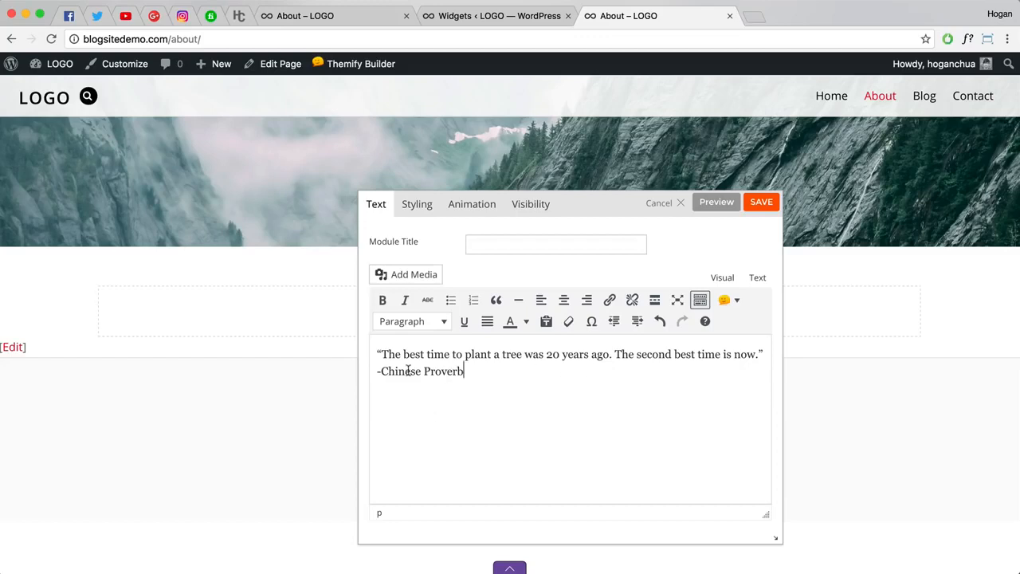
Make the quote a Heading 3 with -Chinese Proverb on its own line, centre all text and save
{"action": "key", "text": "Return"}
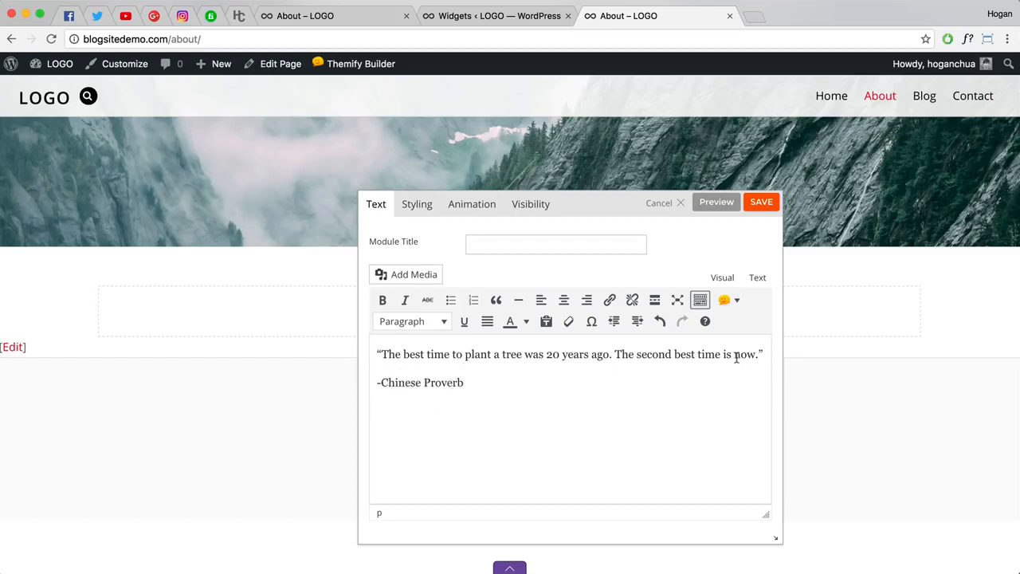
{"action": "left_click_drag", "start_coordinate": [768, 353], "coordinate": [370, 342]}
{"action": "left_click", "coordinate": [431, 323]}
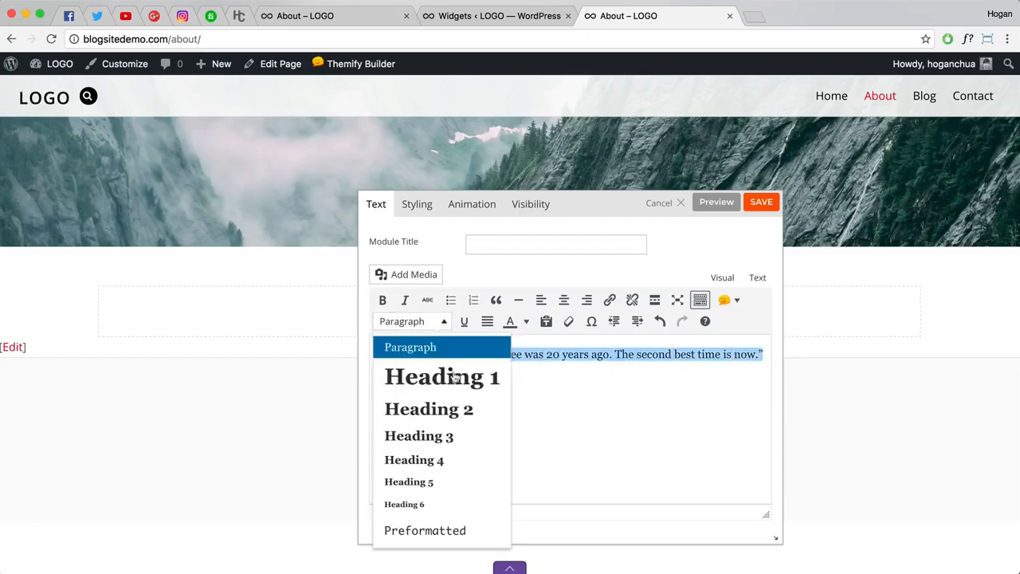
{"action": "left_click", "coordinate": [454, 434]}
{"action": "left_click", "coordinate": [715, 204]}
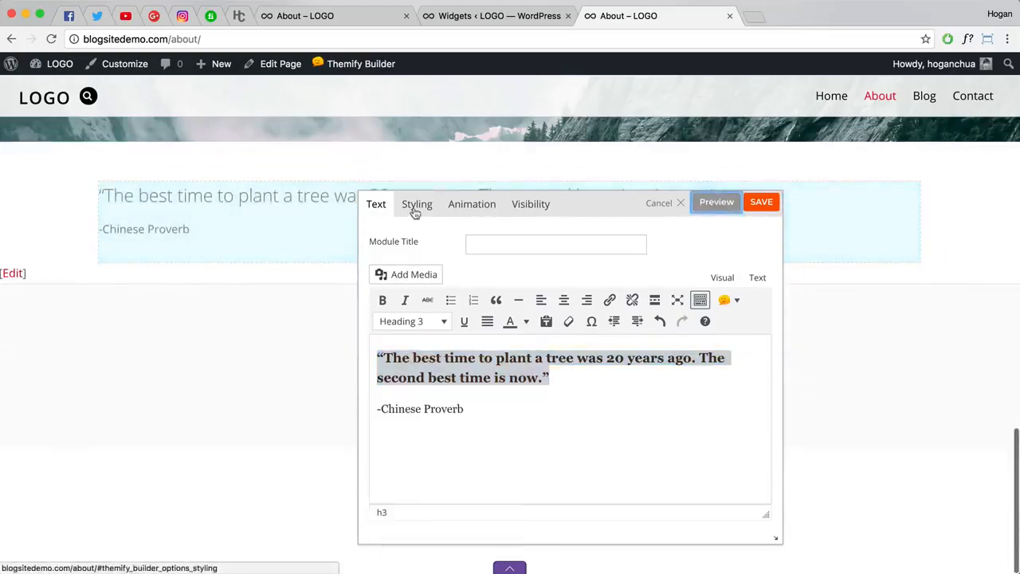
{"action": "left_click", "coordinate": [417, 208]}
{"action": "scroll", "coordinate": [539, 438], "scroll_direction": "down", "scroll_amount": 6}
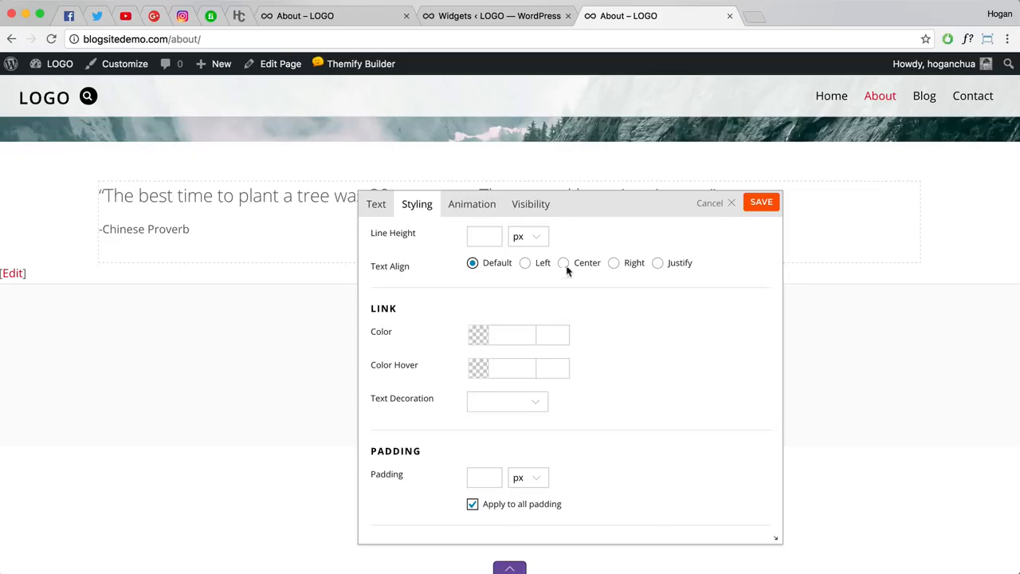
{"action": "left_click", "coordinate": [564, 263]}
{"action": "left_click", "coordinate": [772, 206]}
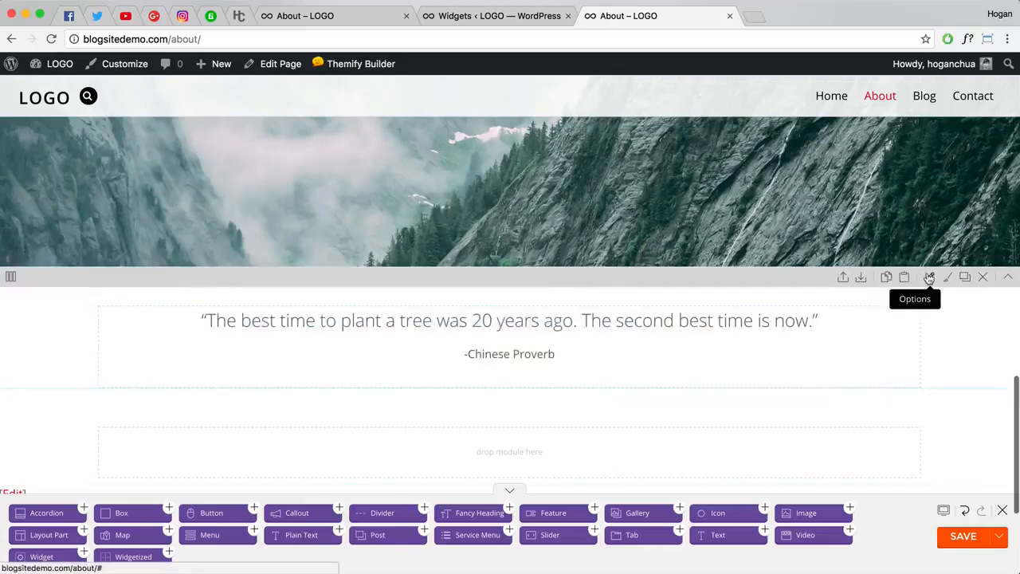
Set the proverb row's padding separately to 11% top and 9% bottom and save the row
{"action": "left_click", "coordinate": [930, 277]}
{"action": "left_click", "coordinate": [459, 206]}
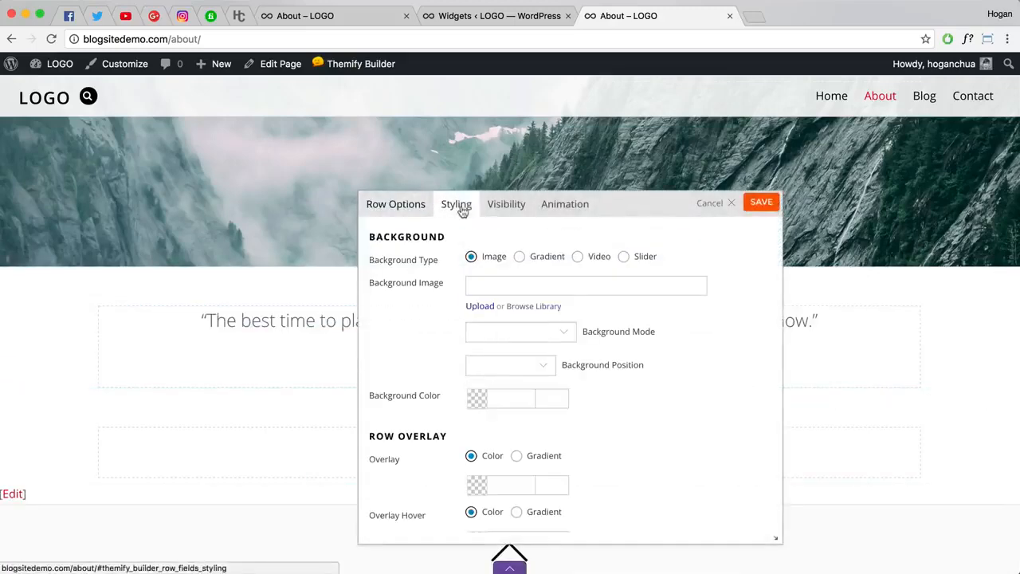
{"action": "scroll", "coordinate": [649, 393], "scroll_direction": "down", "scroll_amount": 15}
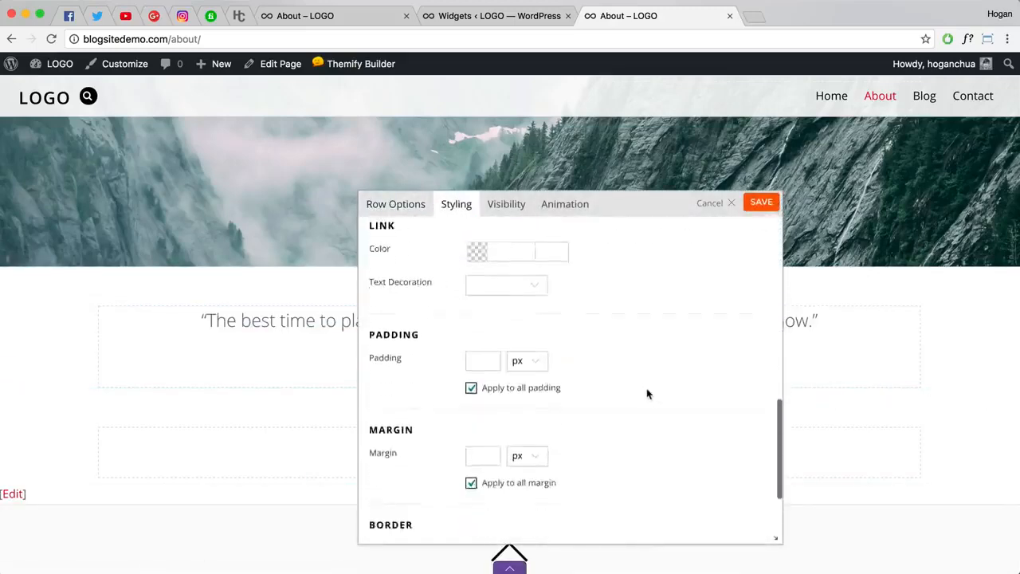
{"action": "left_click", "coordinate": [471, 289]}
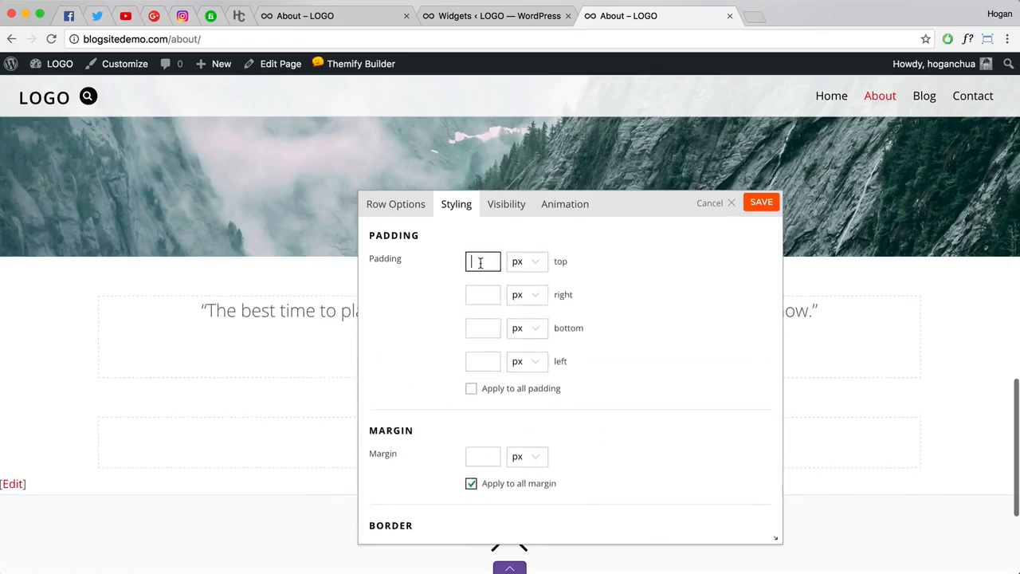
{"action": "left_click", "coordinate": [474, 260]}
{"action": "type", "text": "11"}
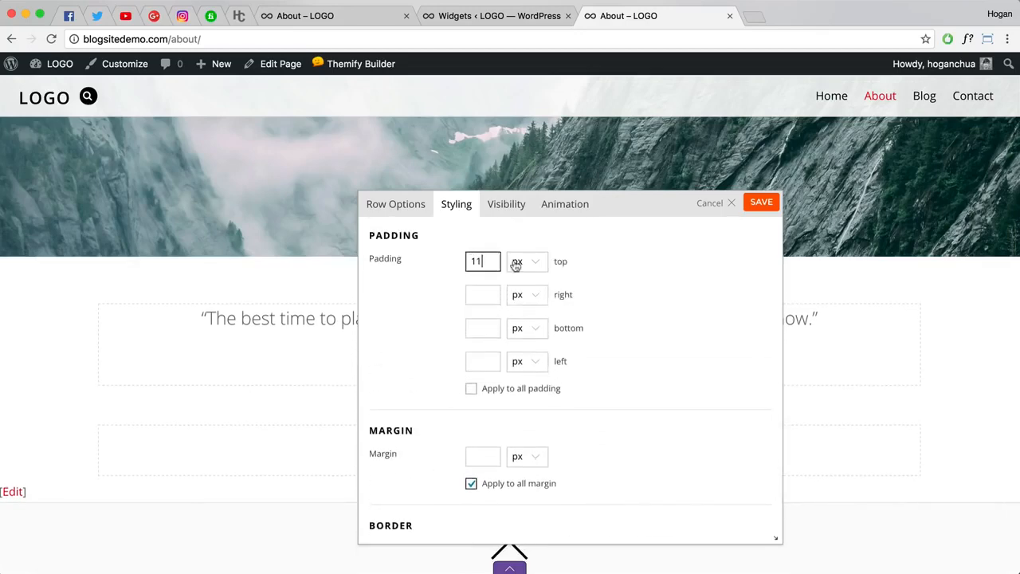
{"action": "left_click", "coordinate": [516, 263]}
{"action": "key", "text": "Return"}
{"action": "left_click", "coordinate": [483, 330]}
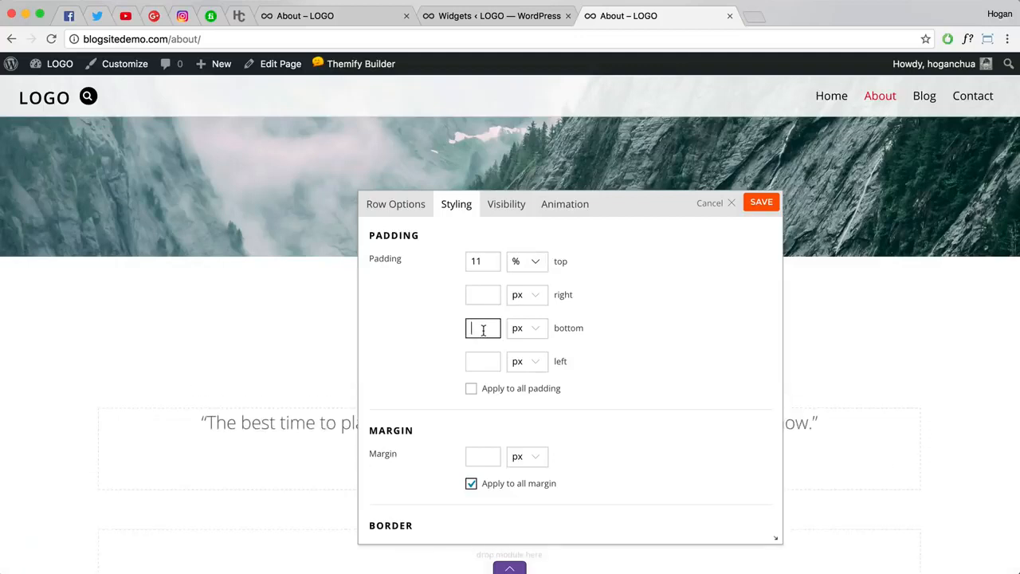
{"action": "left_click", "coordinate": [525, 334]}
{"action": "left_click", "coordinate": [535, 352]}
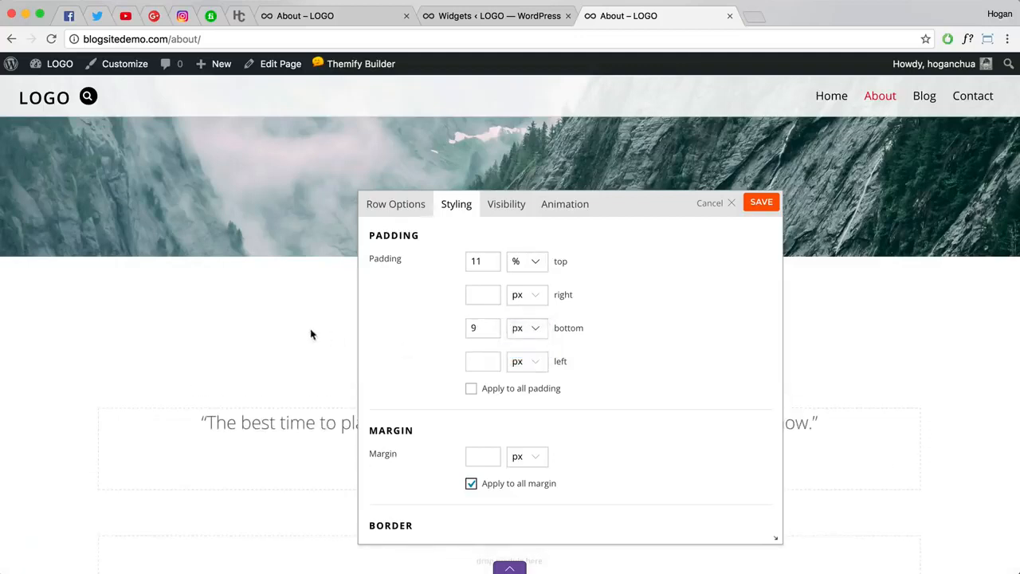
{"action": "scroll", "coordinate": [313, 333], "scroll_direction": "down", "scroll_amount": 3}
{"action": "scroll", "coordinate": [312, 333], "scroll_direction": "up", "scroll_amount": 3}
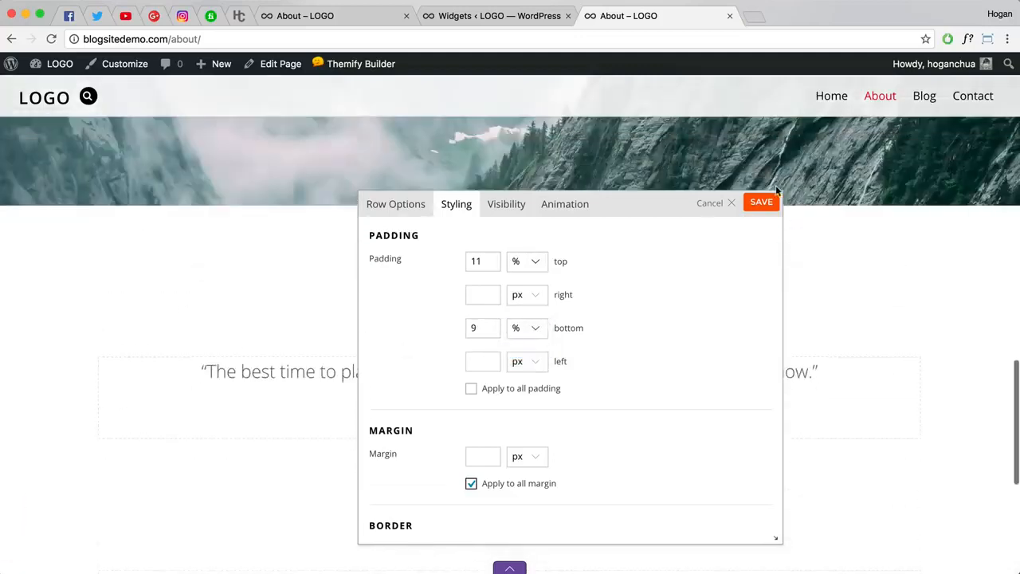
{"action": "left_click", "coordinate": [775, 204]}
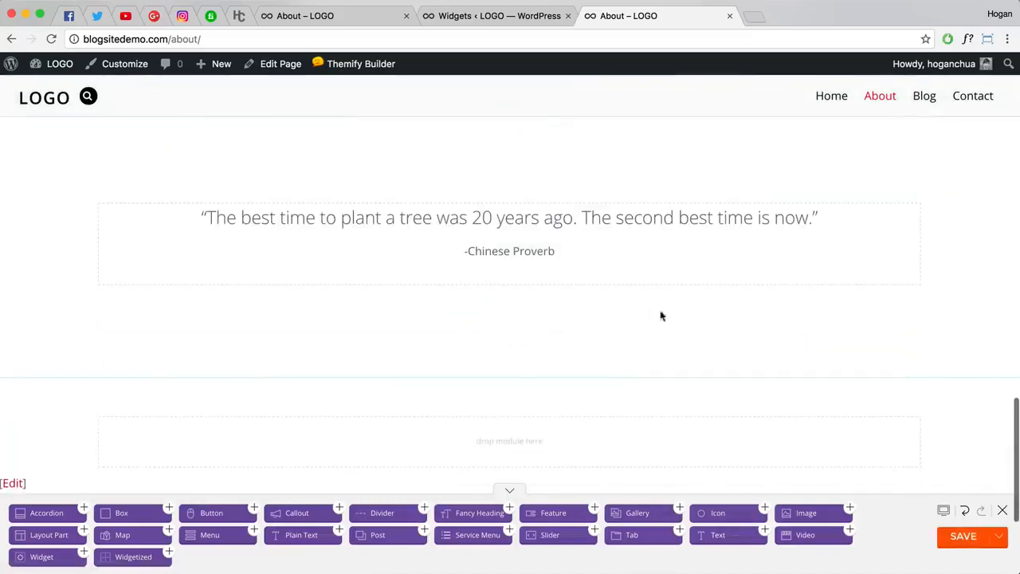
Set About-3.jpg from the Media Library as the empty row's background image
{"action": "scroll", "coordinate": [693, 323], "scroll_direction": "down", "scroll_amount": 2}
{"action": "scroll", "coordinate": [805, 343], "scroll_direction": "down", "scroll_amount": 1}
{"action": "mouse_move", "coordinate": [919, 305]}
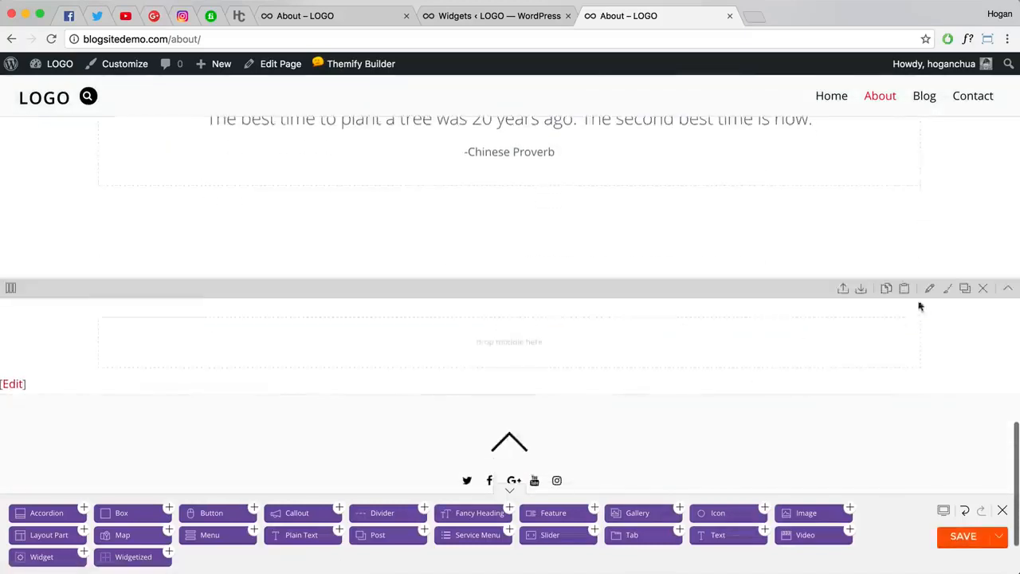
{"action": "left_click", "coordinate": [930, 290]}
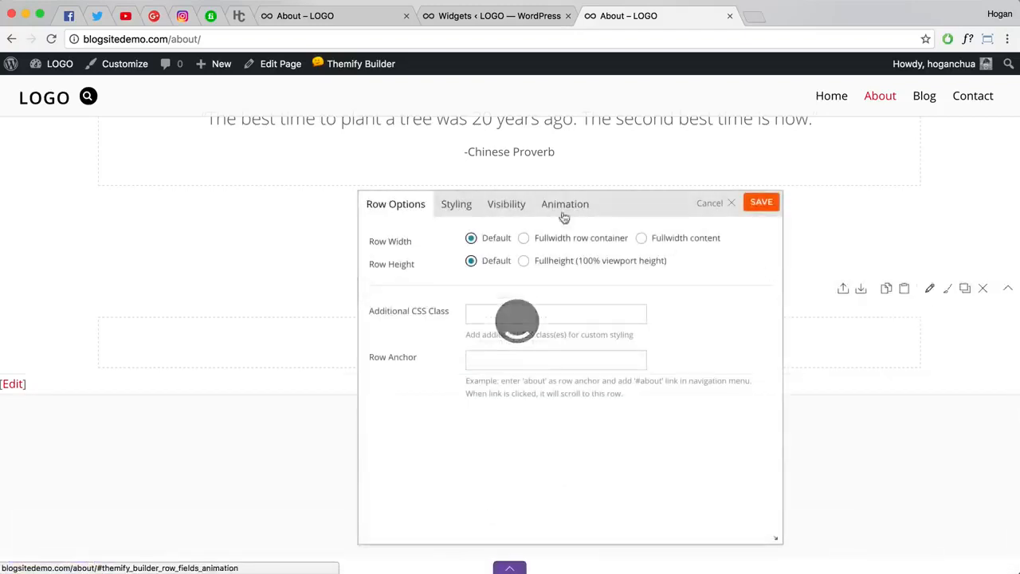
{"action": "left_click", "coordinate": [457, 206]}
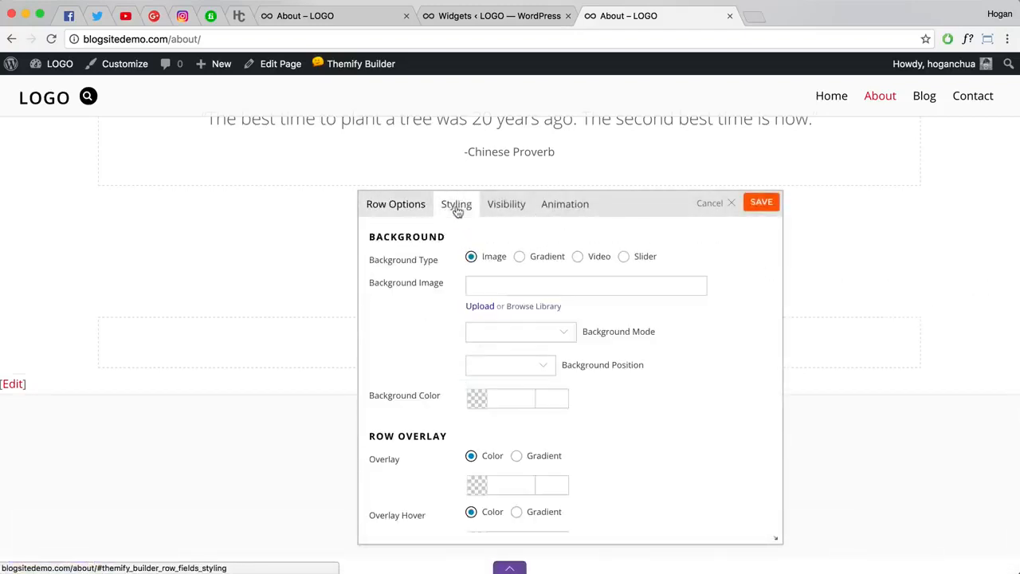
{"action": "left_click", "coordinate": [542, 280]}
{"action": "left_click", "coordinate": [542, 311]}
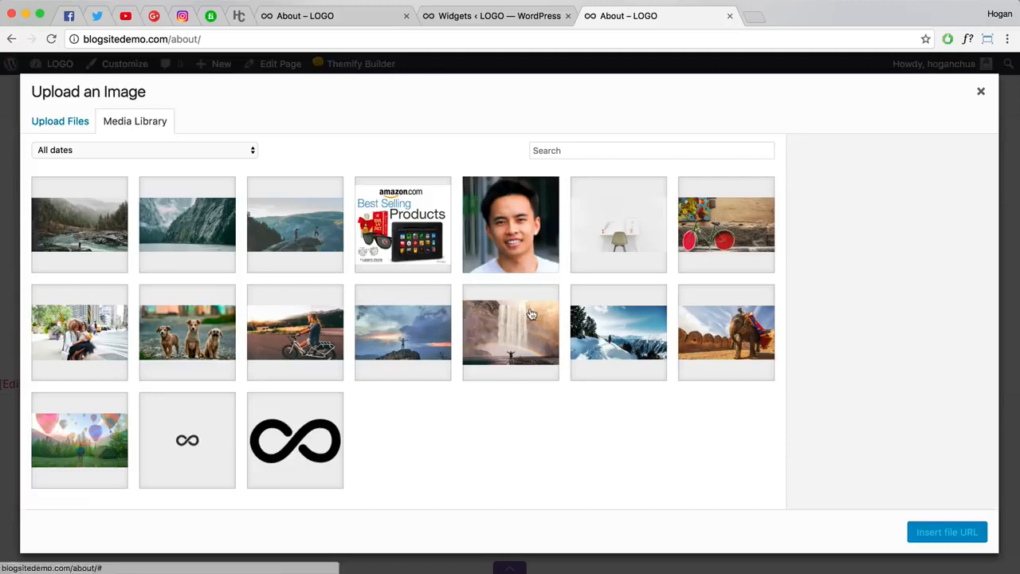
{"action": "left_click", "coordinate": [80, 239]}
{"action": "left_click_drag", "start_coordinate": [940, 182], "coordinate": [888, 182]}
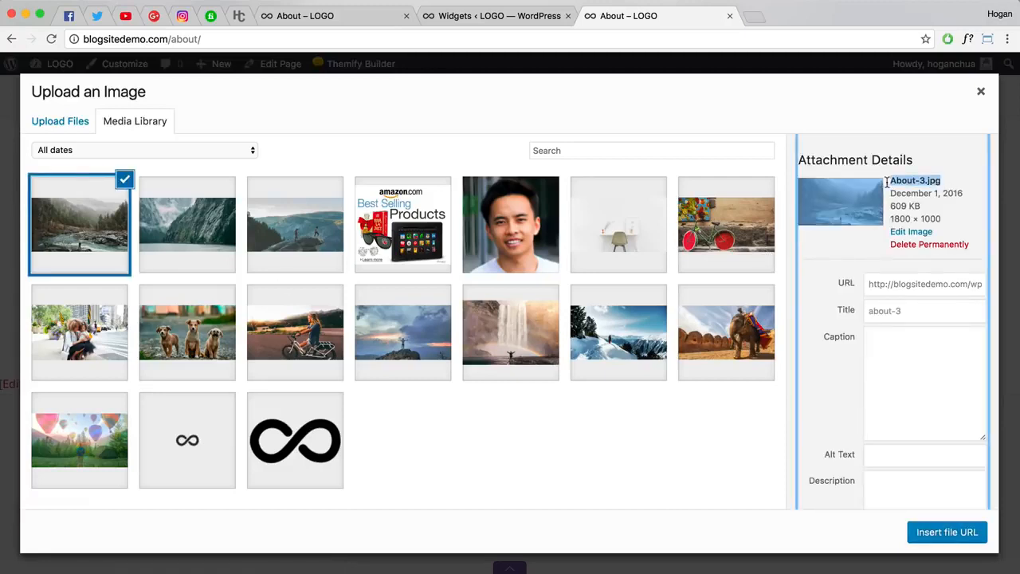
{"action": "left_click", "coordinate": [938, 182]}
{"action": "left_click", "coordinate": [939, 532]}
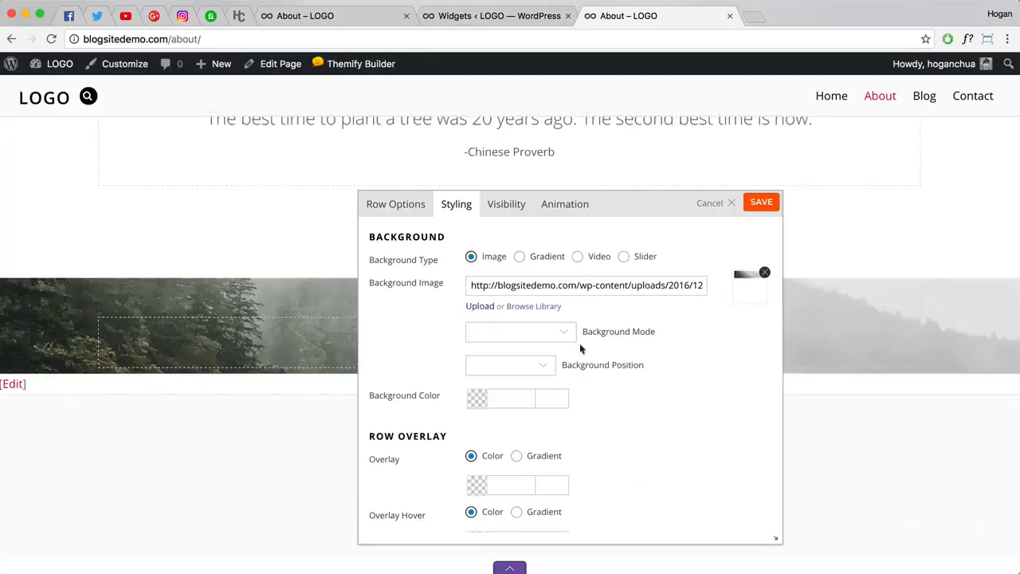
Make the row background Parallax Scrolling, positioned Center Bottom, and save the row
{"action": "left_click", "coordinate": [550, 331]}
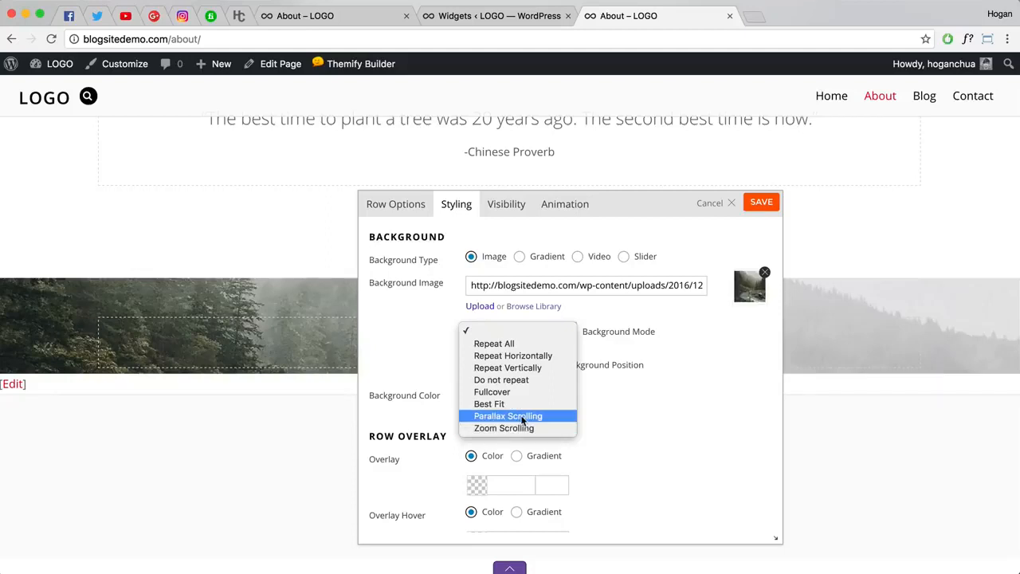
{"action": "left_click", "coordinate": [523, 416]}
{"action": "left_click", "coordinate": [523, 365]}
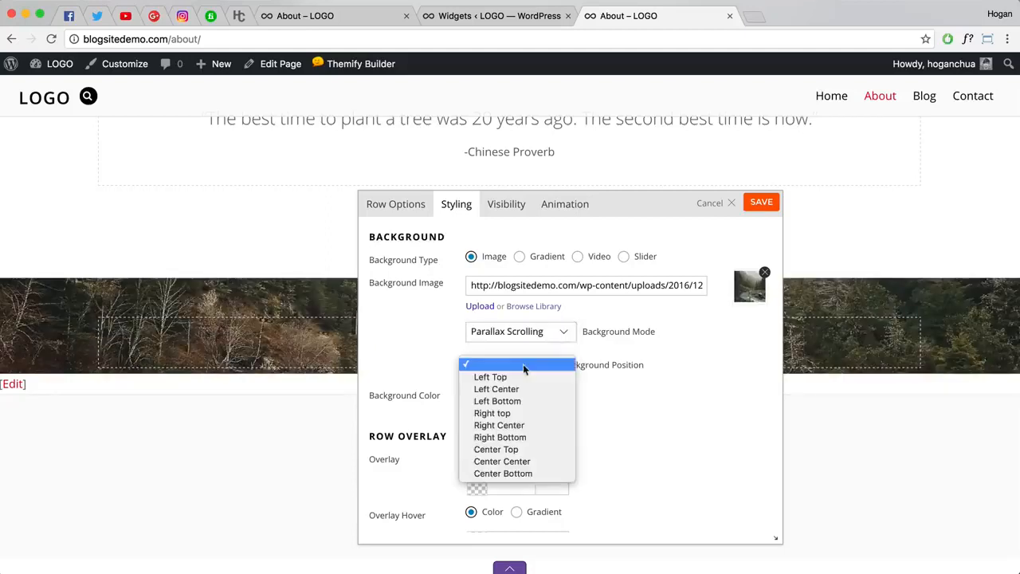
{"action": "left_click", "coordinate": [502, 475]}
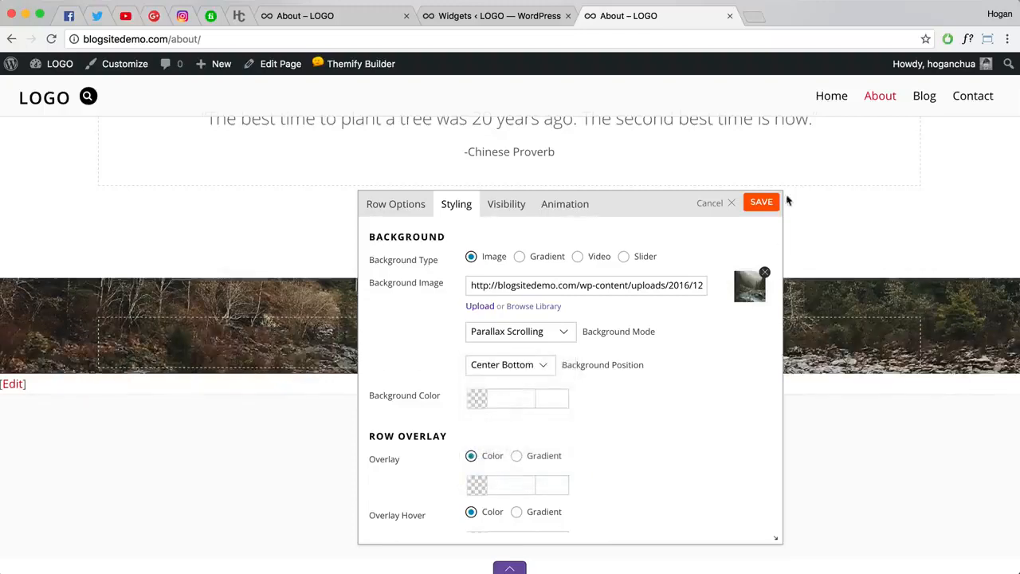
{"action": "left_click", "coordinate": [761, 204]}
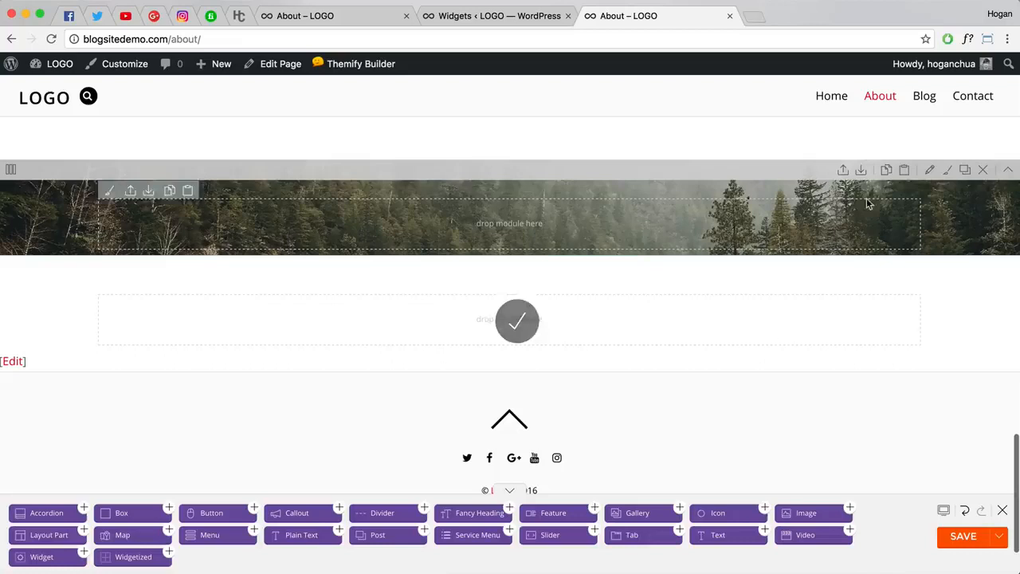
Give the forest-river row 17.5% top and bottom padding
{"action": "left_click", "coordinate": [929, 170]}
{"action": "left_click", "coordinate": [451, 205]}
{"action": "scroll", "coordinate": [515, 339], "scroll_direction": "down", "scroll_amount": 15}
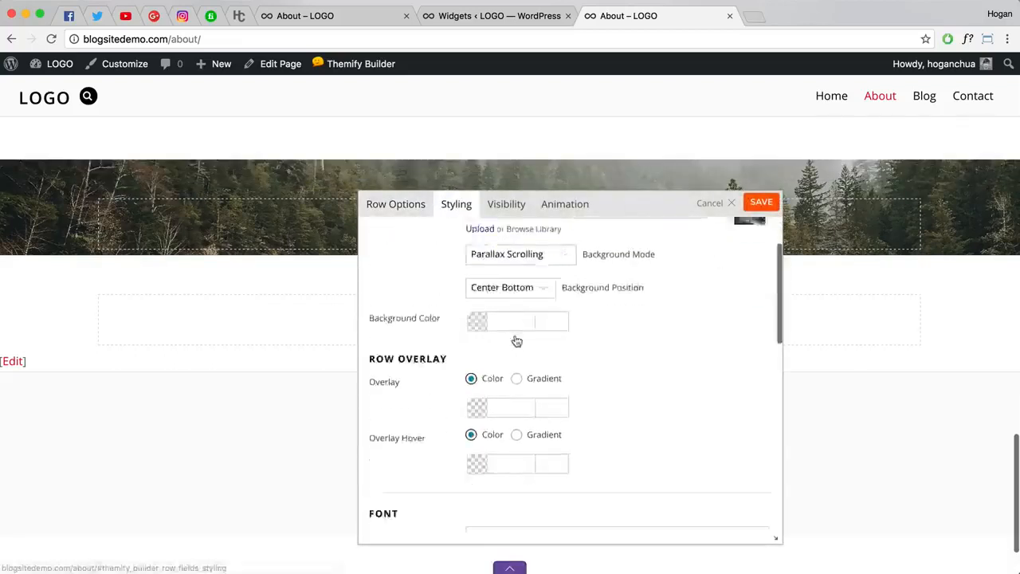
{"action": "left_click", "coordinate": [480, 409]}
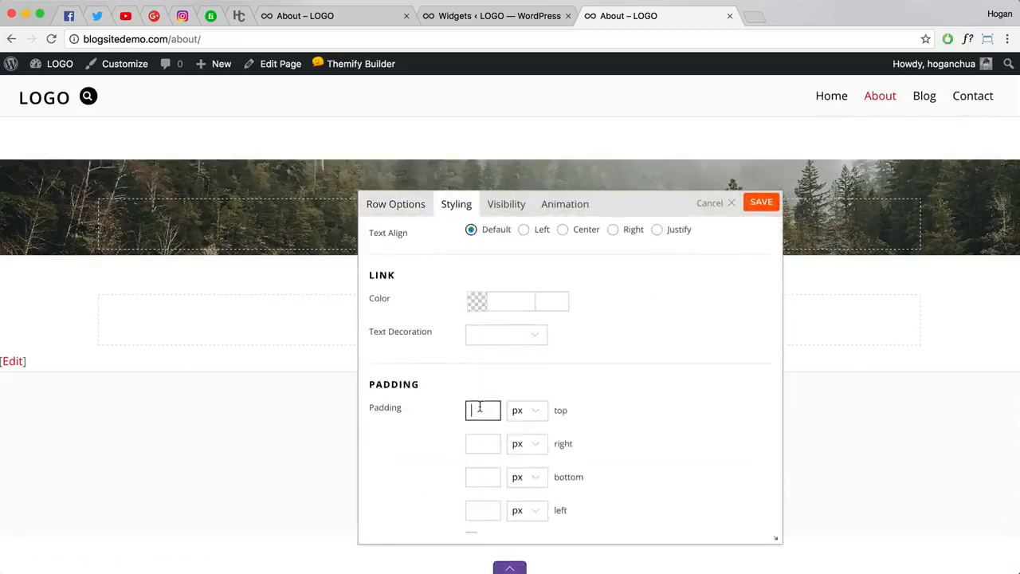
{"action": "type", "text": "17.5"}
{"action": "left_click", "coordinate": [524, 411]}
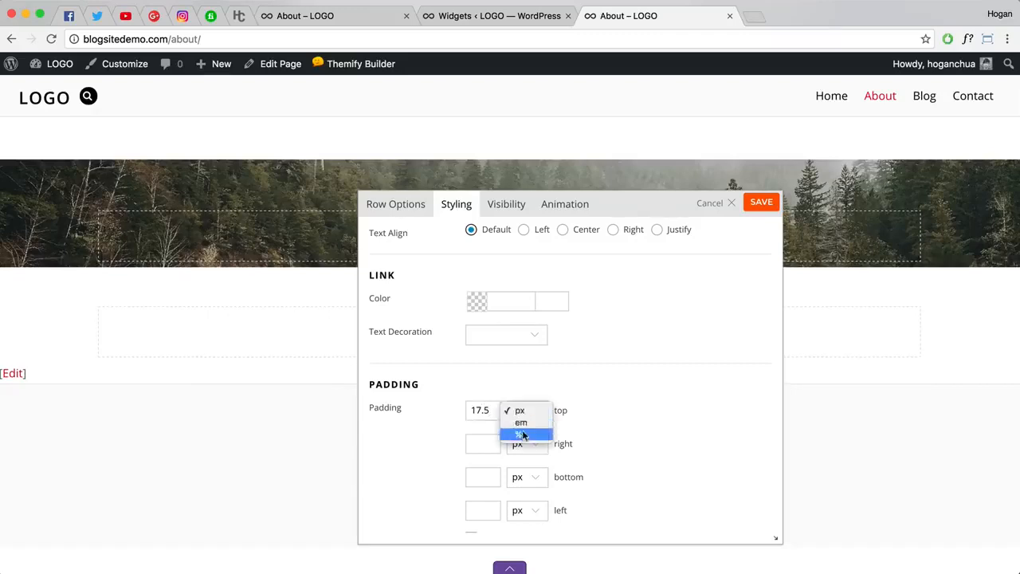
{"action": "left_click", "coordinate": [526, 433]}
{"action": "left_click", "coordinate": [483, 476]}
{"action": "type", "text": "17"}
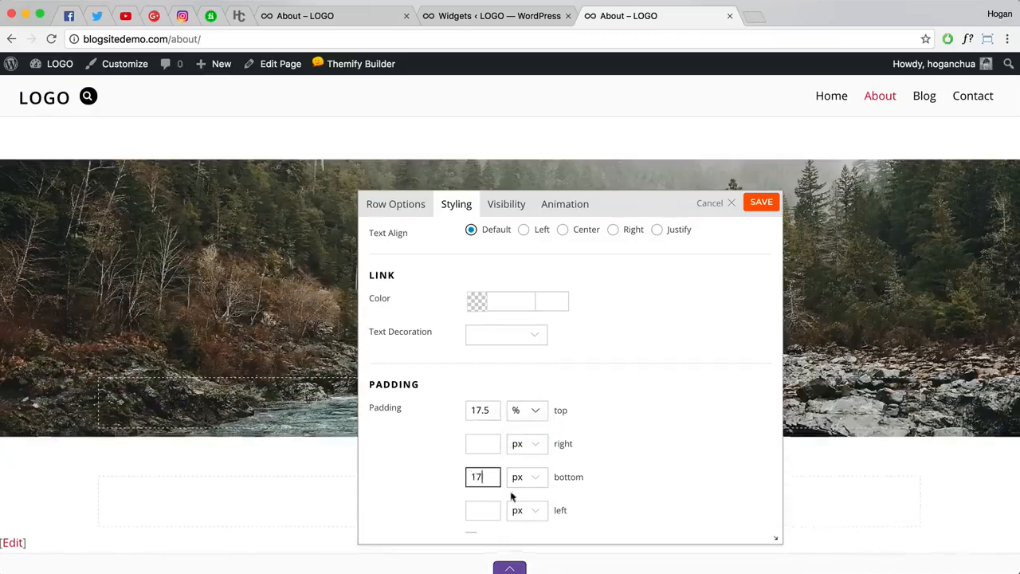
{"action": "type", "text": ".5"}
{"action": "left_click", "coordinate": [526, 477]}
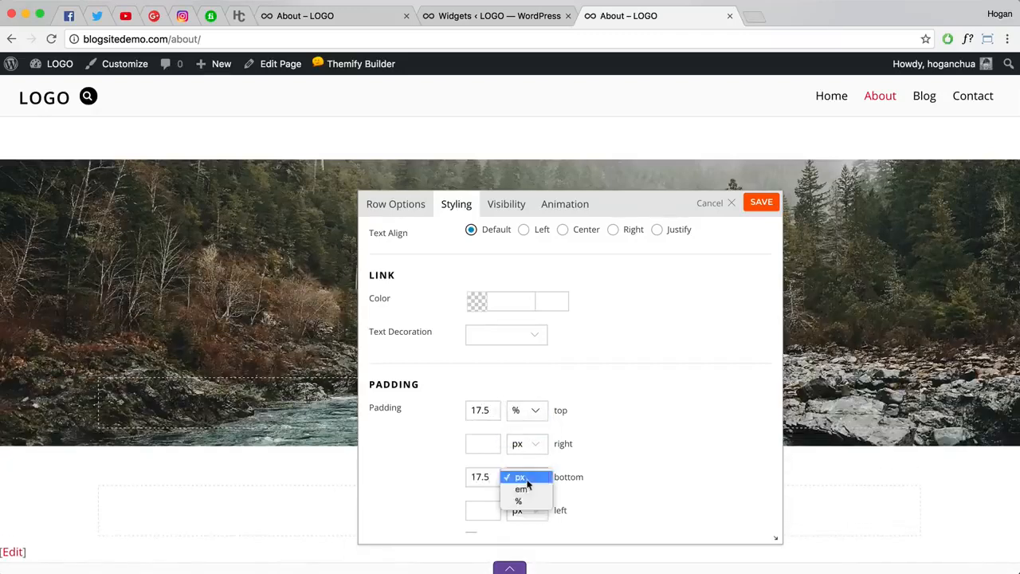
{"action": "left_click", "coordinate": [518, 499]}
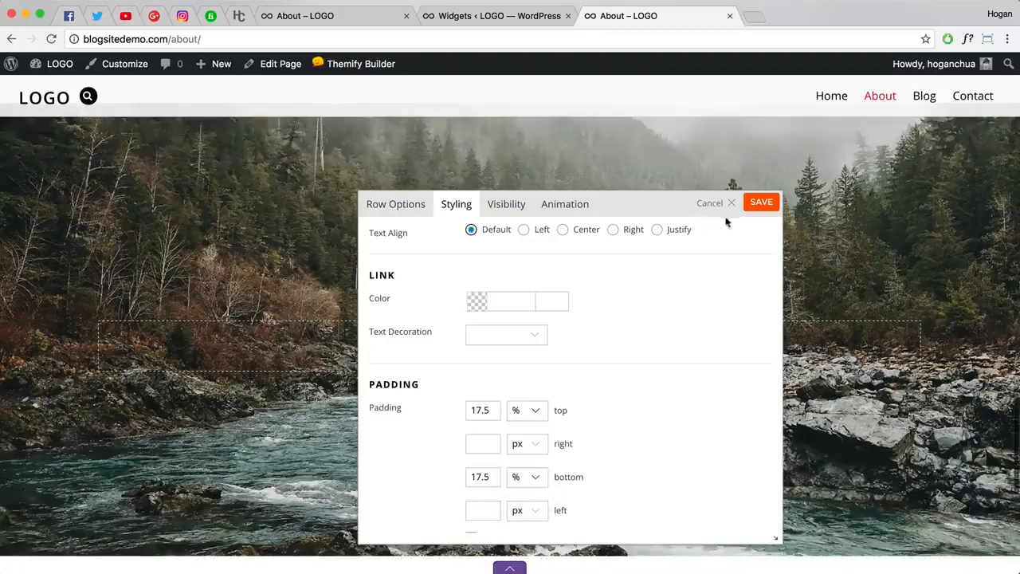
{"action": "left_click", "coordinate": [762, 210]}
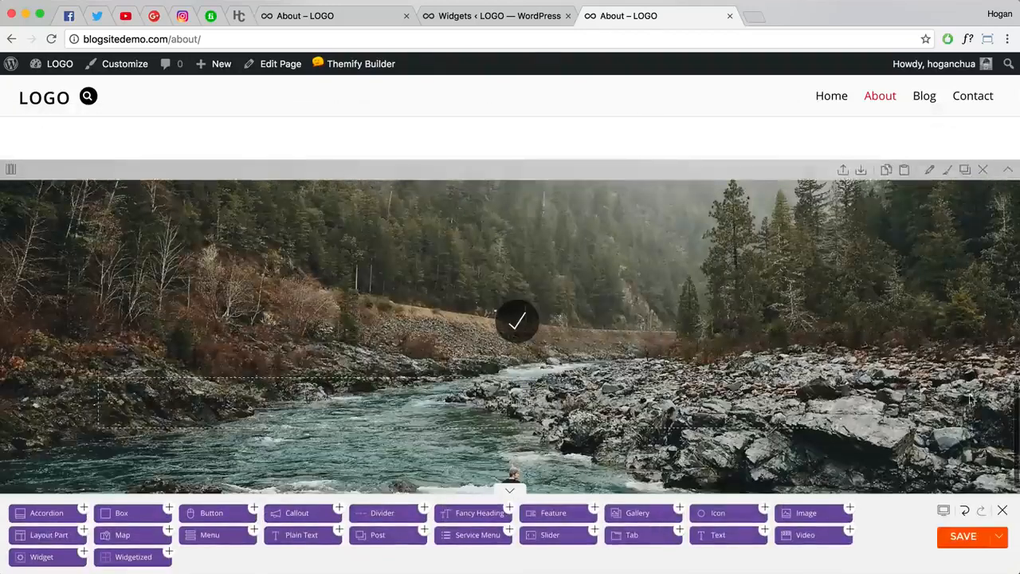
Delete the leftover empty row below and save the page layout
{"action": "scroll", "coordinate": [969, 396], "scroll_direction": "down", "scroll_amount": 3}
{"action": "left_click", "coordinate": [966, 253]}
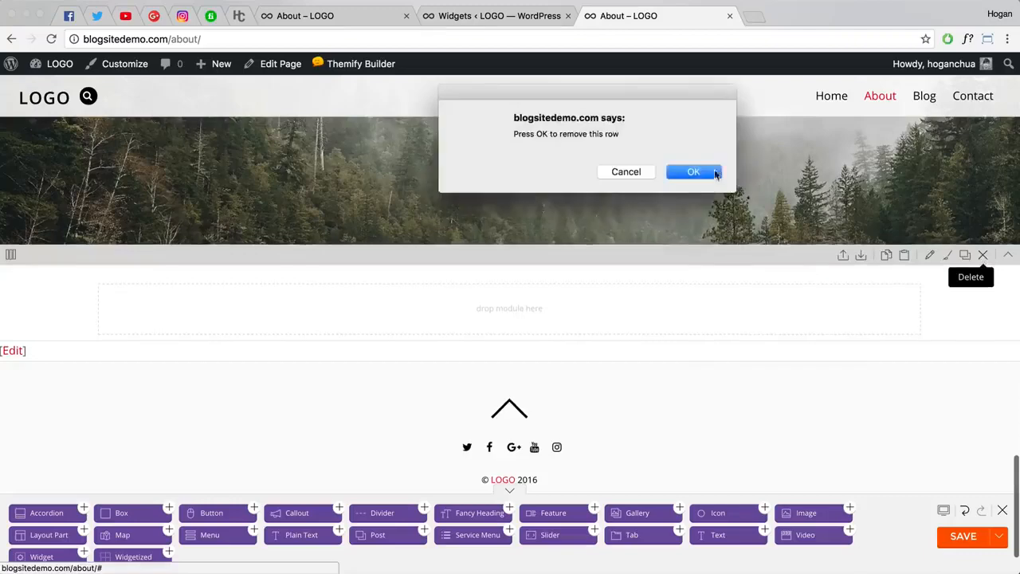
{"action": "left_click", "coordinate": [713, 174]}
{"action": "left_click", "coordinate": [960, 536]}
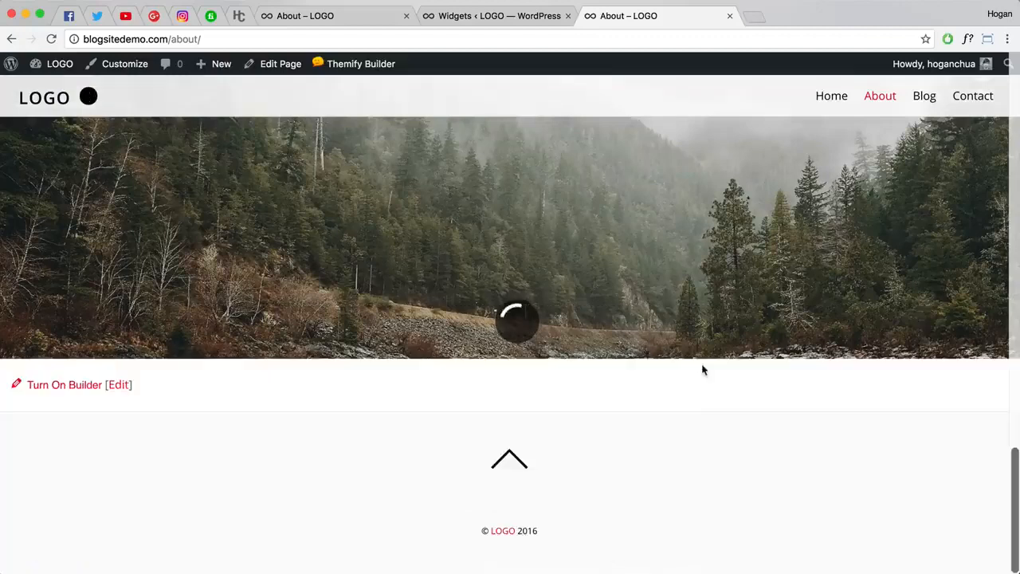
{"action": "scroll", "coordinate": [703, 369], "scroll_direction": "up", "scroll_amount": 5}
{"action": "scroll", "coordinate": [702, 367], "scroll_direction": "up", "scroll_amount": 10}
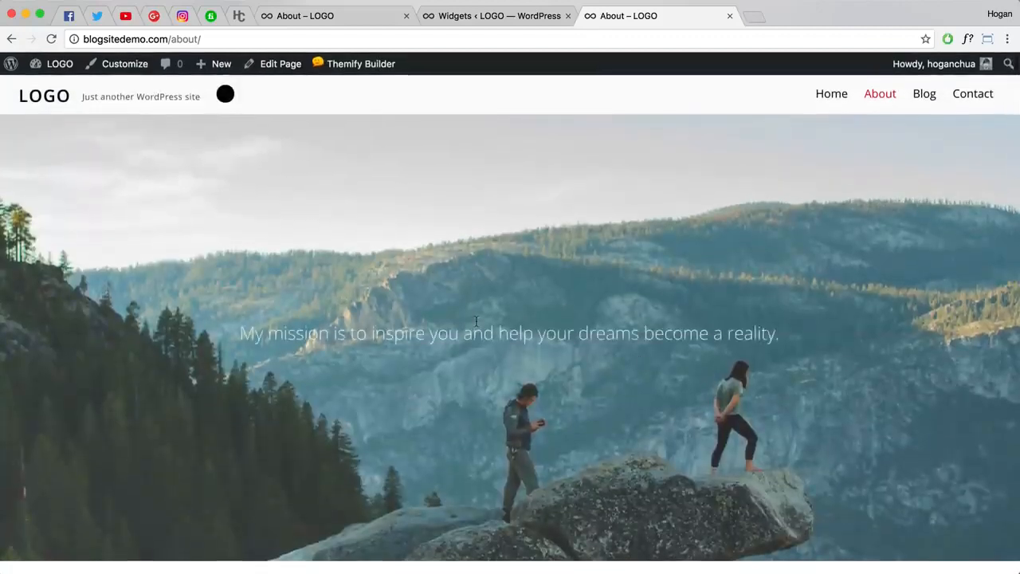
{"action": "scroll", "coordinate": [476, 325], "scroll_direction": "down", "scroll_amount": 4}
{"action": "scroll", "coordinate": [475, 325], "scroll_direction": "down", "scroll_amount": 5}
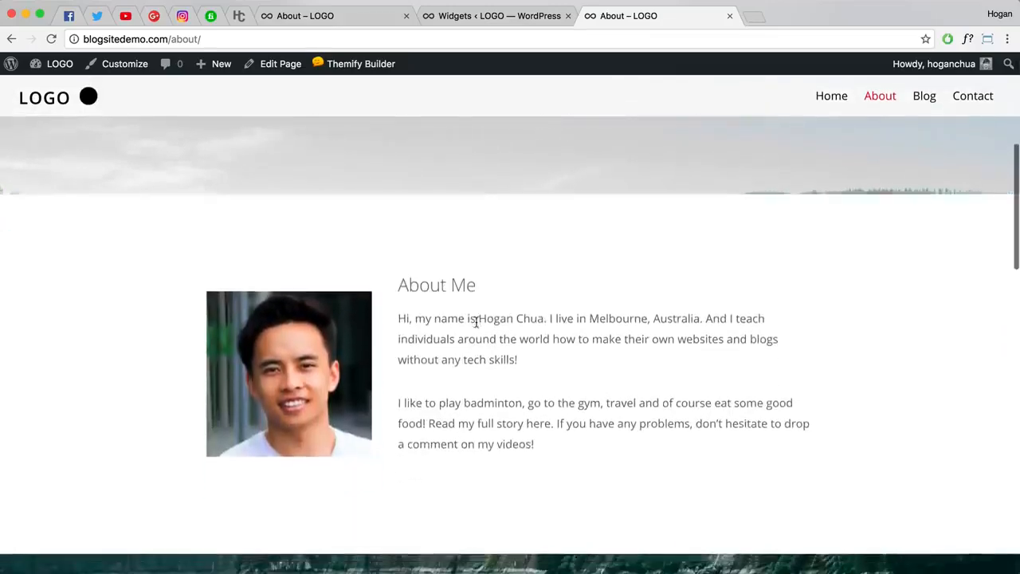
{"action": "scroll", "coordinate": [477, 322], "scroll_direction": "down", "scroll_amount": 6}
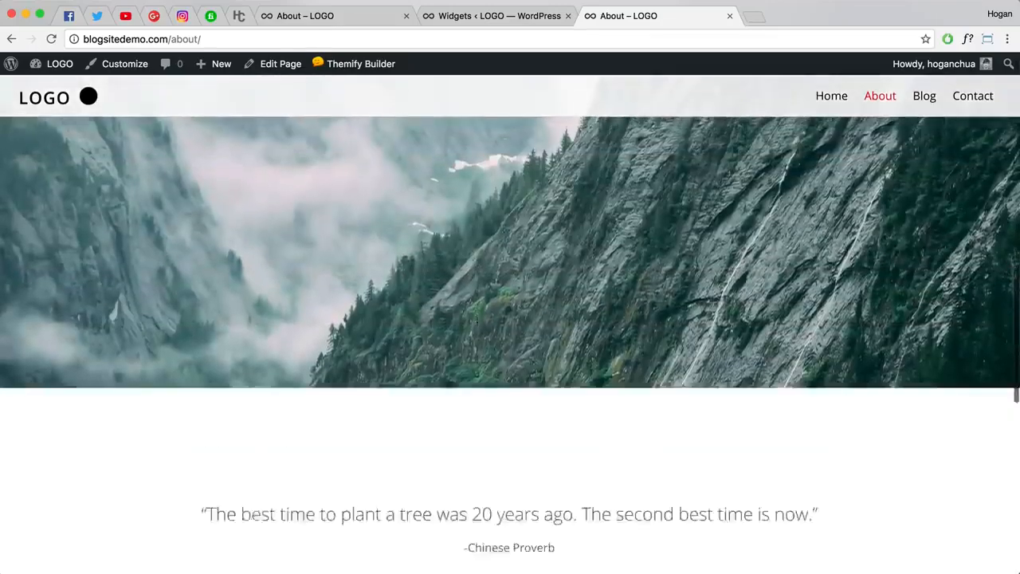
{"action": "scroll", "coordinate": [477, 322], "scroll_direction": "up", "scroll_amount": 10}
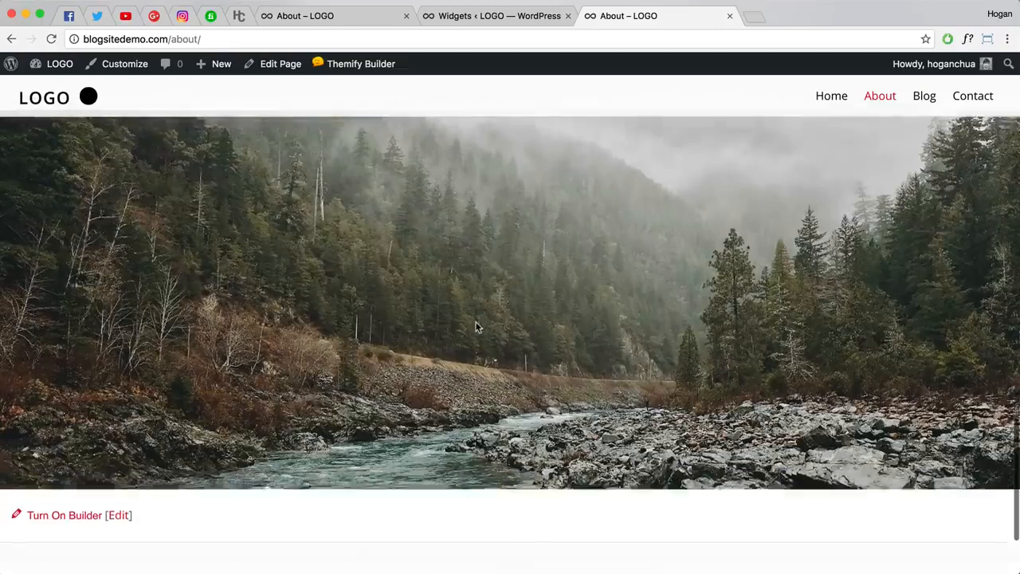
{"action": "scroll", "coordinate": [475, 327], "scroll_direction": "up", "scroll_amount": 5}
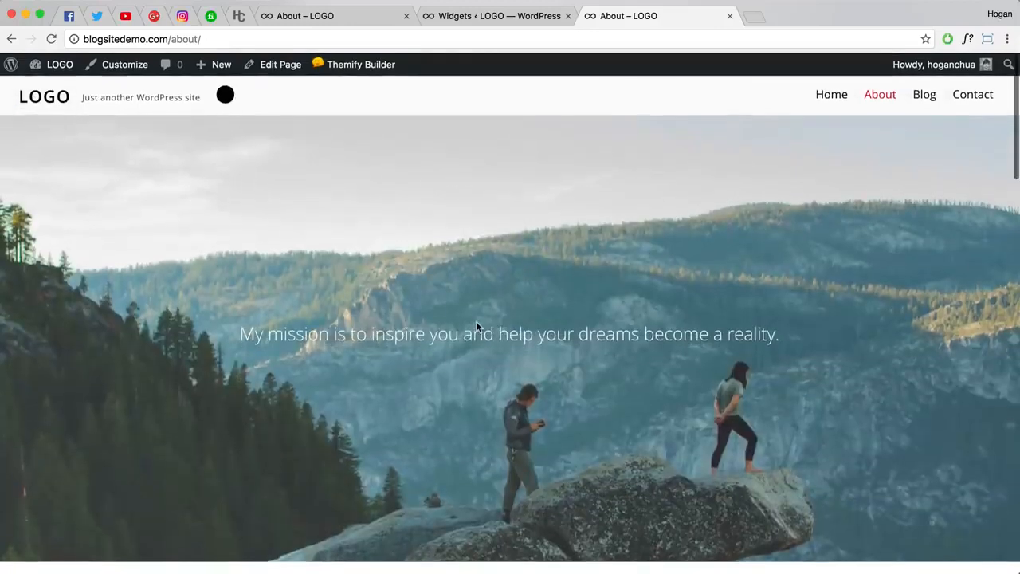
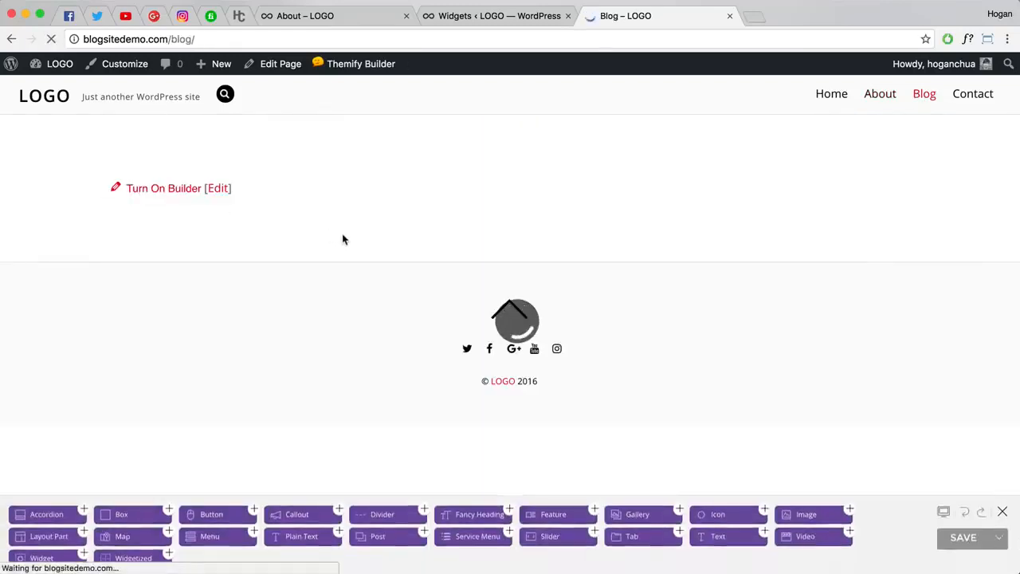
Split the Blog row into narrow-wide-narrow columns, widen the middle one, and drop a Post module into it
{"action": "mouse_move", "coordinate": [108, 173]}
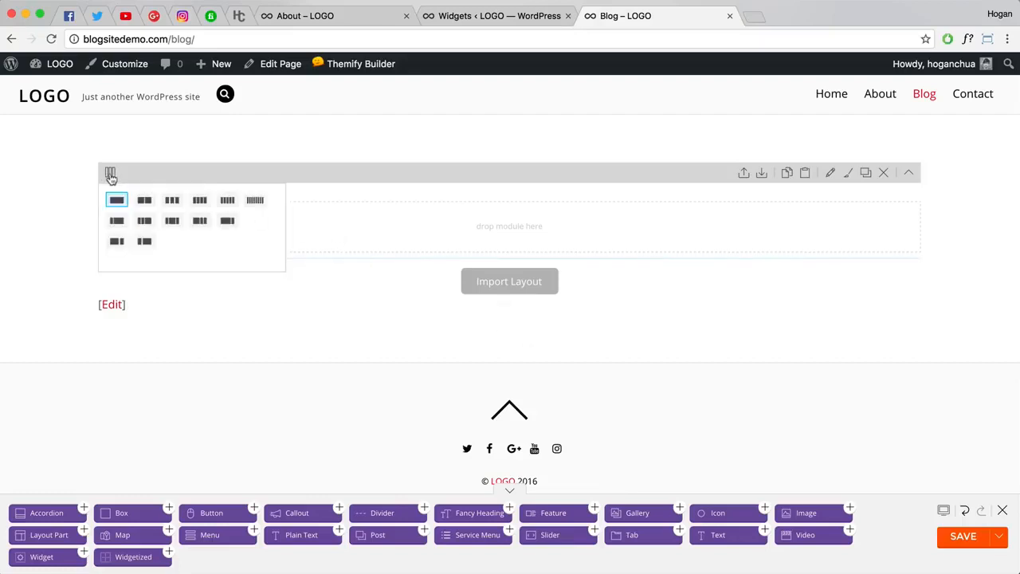
{"action": "left_click", "coordinate": [173, 226]}
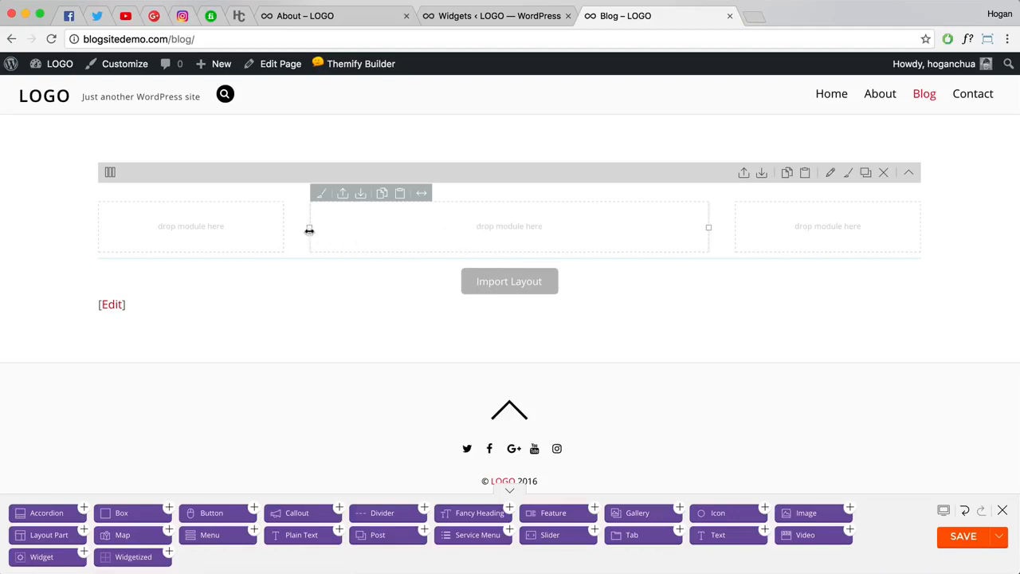
{"action": "left_click_drag", "start_coordinate": [309, 231], "coordinate": [290, 230]}
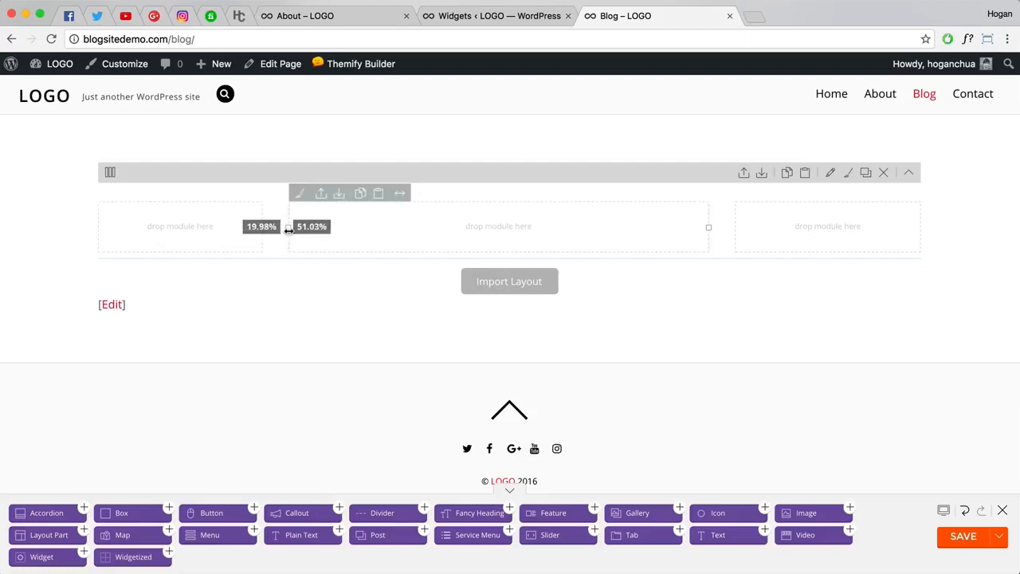
{"action": "left_click_drag", "start_coordinate": [708, 228], "coordinate": [722, 228]}
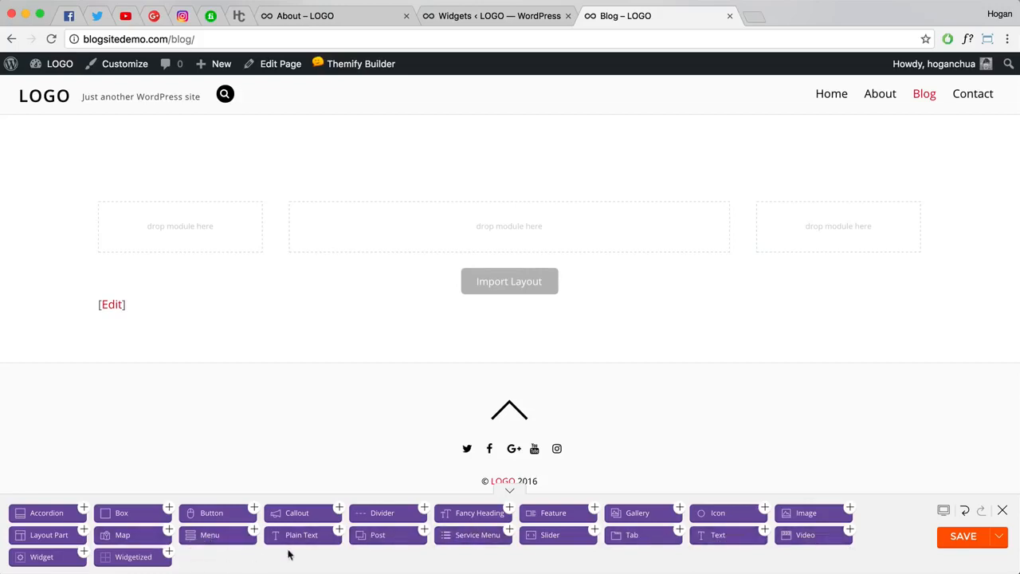
{"action": "left_click_drag", "start_coordinate": [368, 539], "coordinate": [568, 215]}
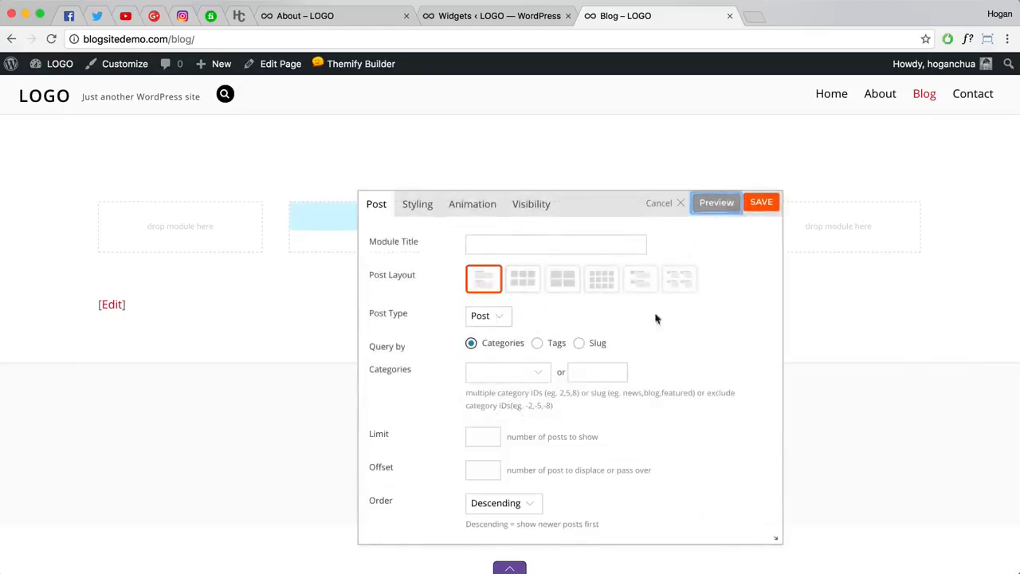
Set the Post module to display excerpts only and preview the listing
{"action": "left_click_drag", "start_coordinate": [598, 209], "coordinate": [742, 183]}
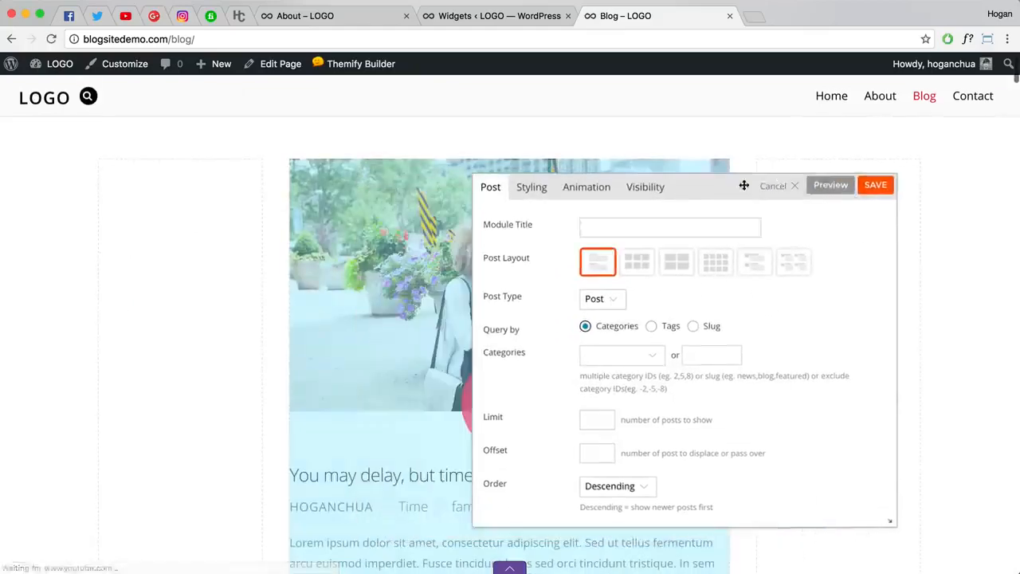
{"action": "scroll", "coordinate": [402, 382], "scroll_direction": "down", "scroll_amount": 10}
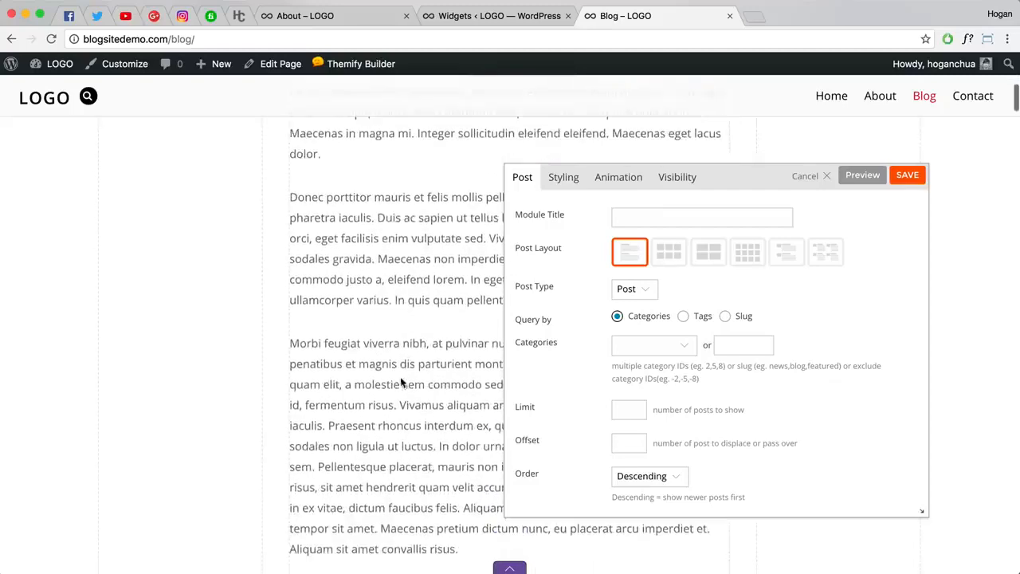
{"action": "scroll", "coordinate": [401, 381], "scroll_direction": "down", "scroll_amount": 5}
{"action": "scroll", "coordinate": [697, 380], "scroll_direction": "down", "scroll_amount": 5}
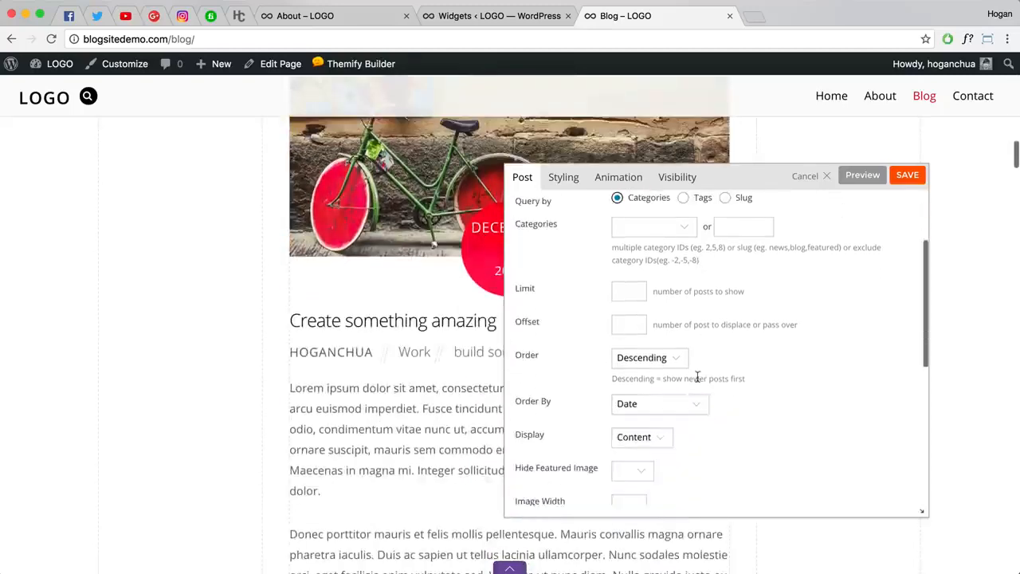
{"action": "scroll", "coordinate": [695, 379], "scroll_direction": "down", "scroll_amount": 3}
{"action": "left_click", "coordinate": [649, 219]}
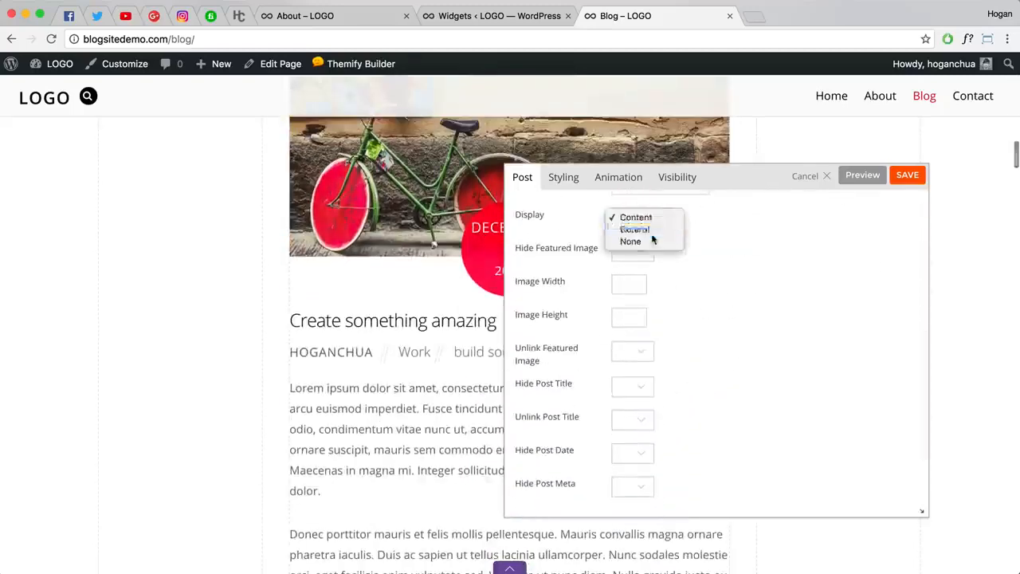
{"action": "left_click", "coordinate": [642, 228]}
{"action": "left_click", "coordinate": [851, 179]}
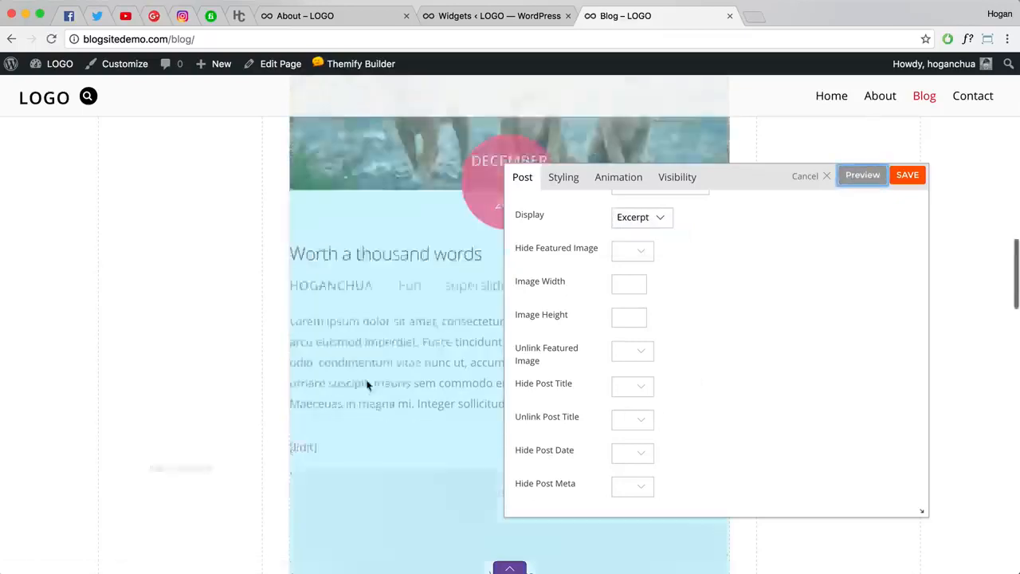
{"action": "scroll", "coordinate": [350, 401], "scroll_direction": "down", "scroll_amount": 3}
{"action": "scroll", "coordinate": [350, 336], "scroll_direction": "up", "scroll_amount": 2}
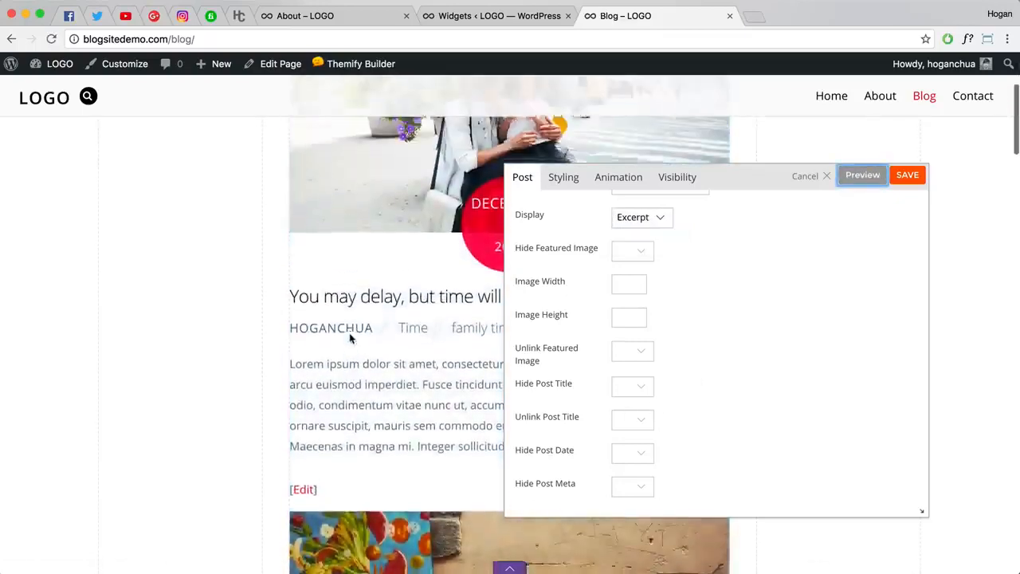
{"action": "scroll", "coordinate": [351, 338], "scroll_direction": "up", "scroll_amount": 2}
{"action": "scroll", "coordinate": [575, 359], "scroll_direction": "up", "scroll_amount": 1}
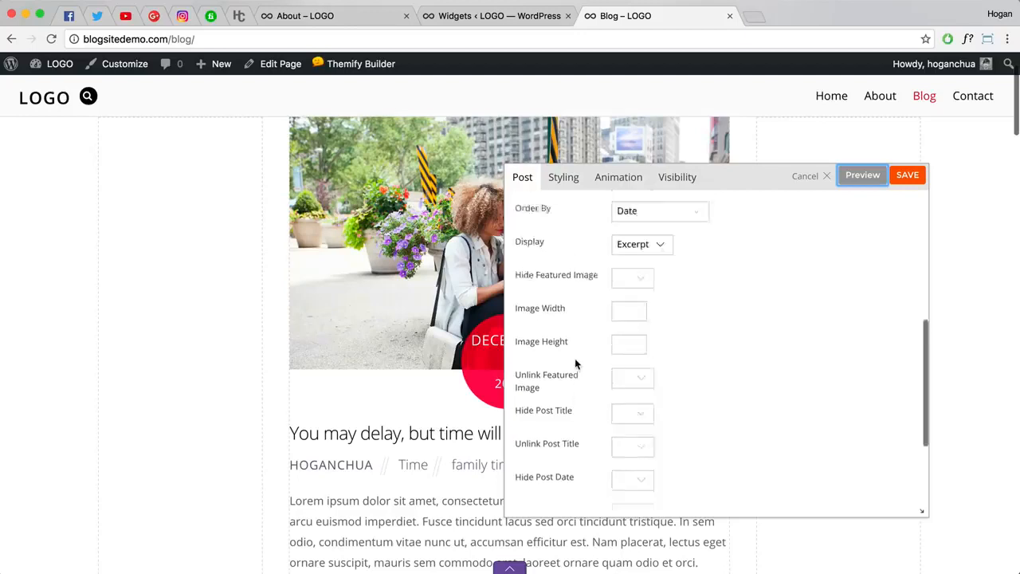
{"action": "scroll", "coordinate": [575, 361], "scroll_direction": "down", "scroll_amount": 3}
{"action": "scroll", "coordinate": [575, 363], "scroll_direction": "down", "scroll_amount": 1}
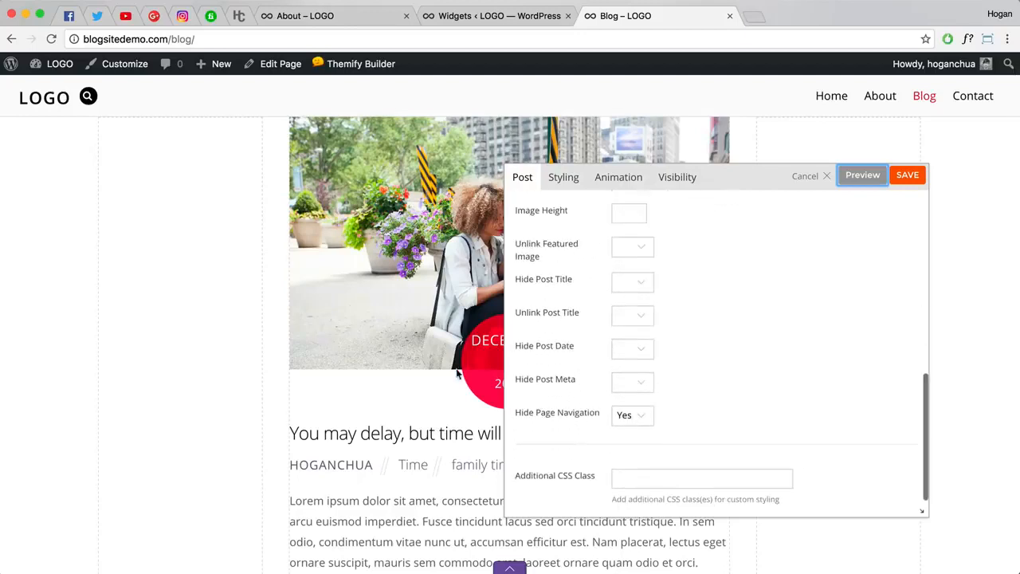
Centre-align the text of the listed posts in the module's styling
{"action": "left_click", "coordinate": [564, 178]}
{"action": "scroll", "coordinate": [660, 330], "scroll_direction": "down", "scroll_amount": 8}
{"action": "scroll", "coordinate": [660, 333], "scroll_direction": "down", "scroll_amount": 3}
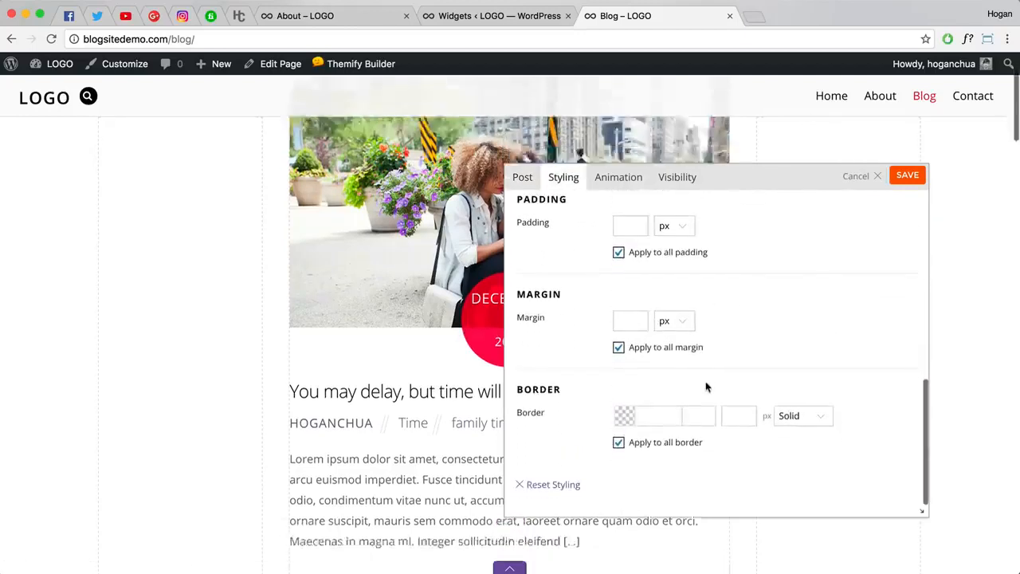
{"action": "scroll", "coordinate": [685, 351], "scroll_direction": "up", "scroll_amount": 8}
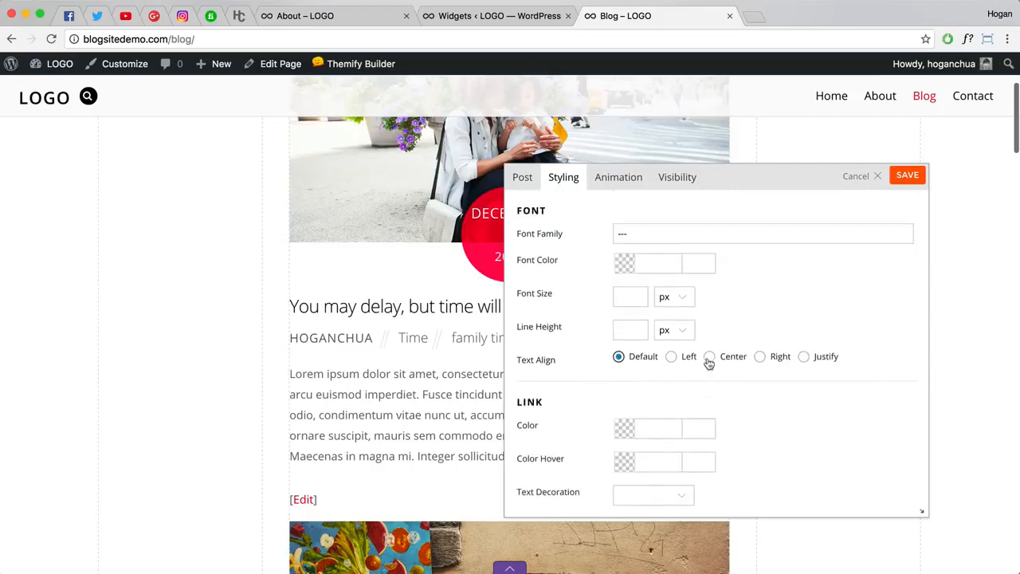
{"action": "left_click", "coordinate": [709, 358]}
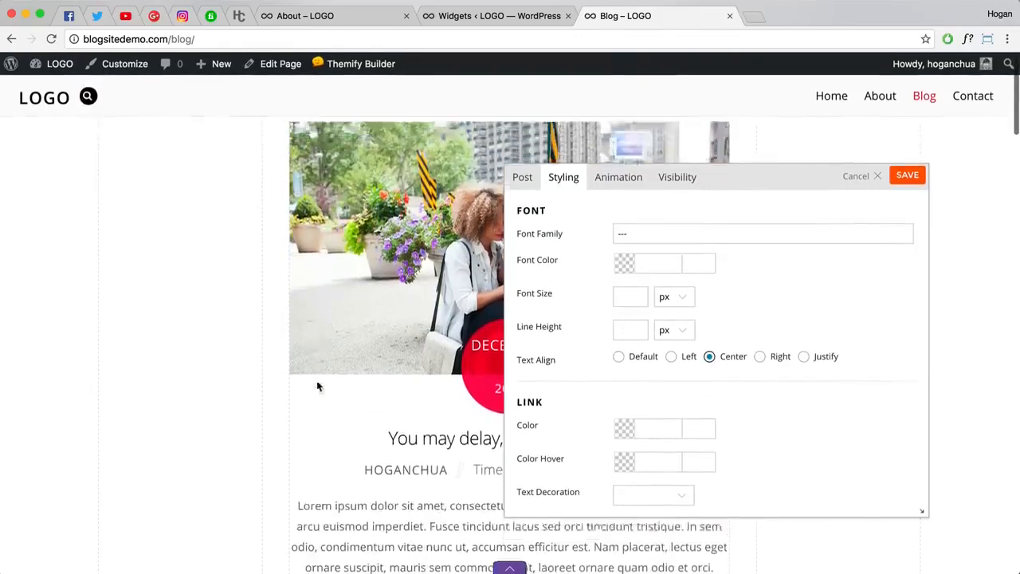
Preview the post listing limited to 5 posts
{"action": "left_click", "coordinate": [524, 183]}
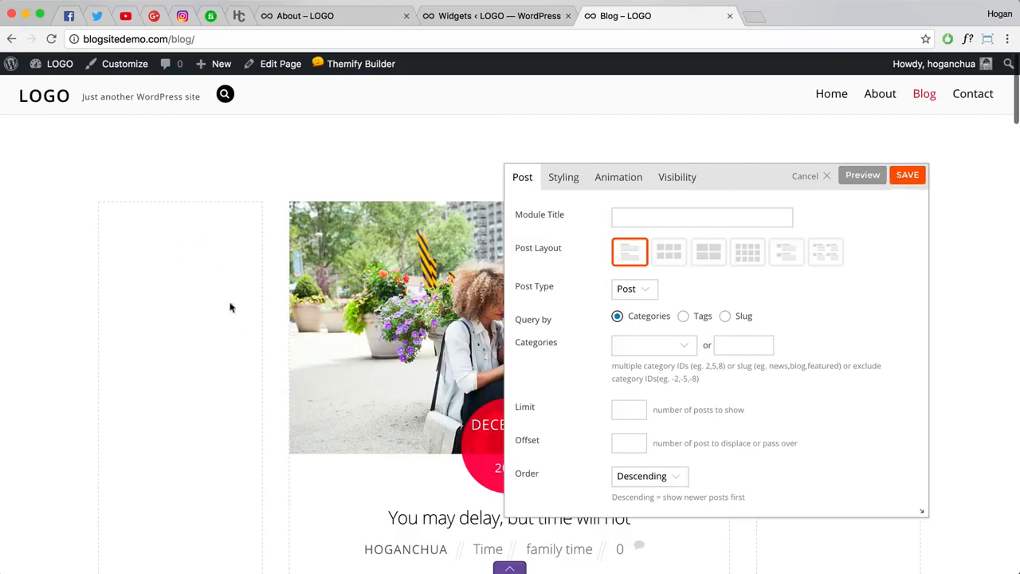
{"action": "scroll", "coordinate": [230, 308], "scroll_direction": "down", "scroll_amount": 5}
{"action": "scroll", "coordinate": [696, 360], "scroll_direction": "down", "scroll_amount": 1}
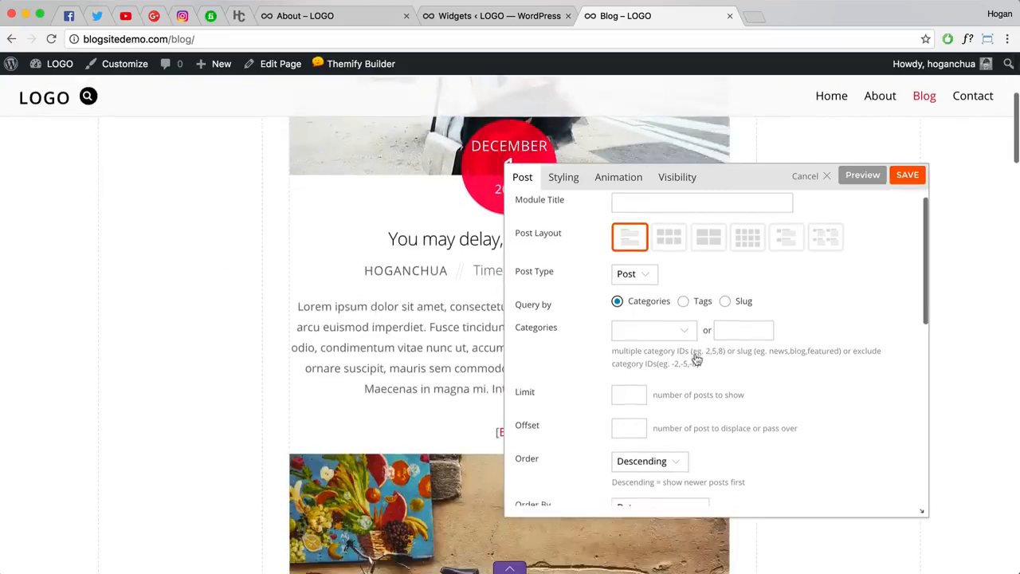
{"action": "scroll", "coordinate": [565, 376], "scroll_direction": "down", "scroll_amount": 2}
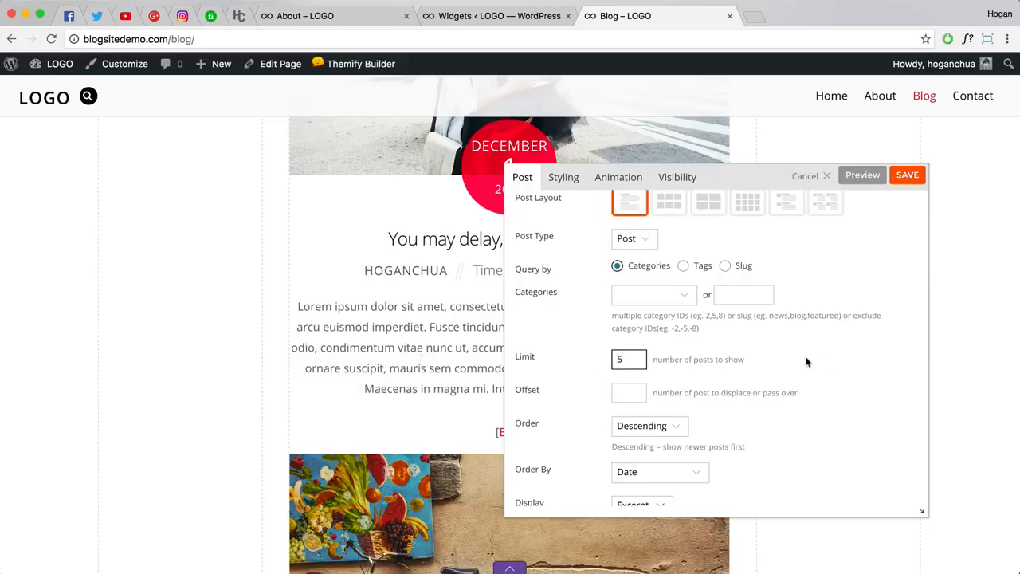
{"action": "scroll", "coordinate": [356, 349], "scroll_direction": "down", "scroll_amount": 10}
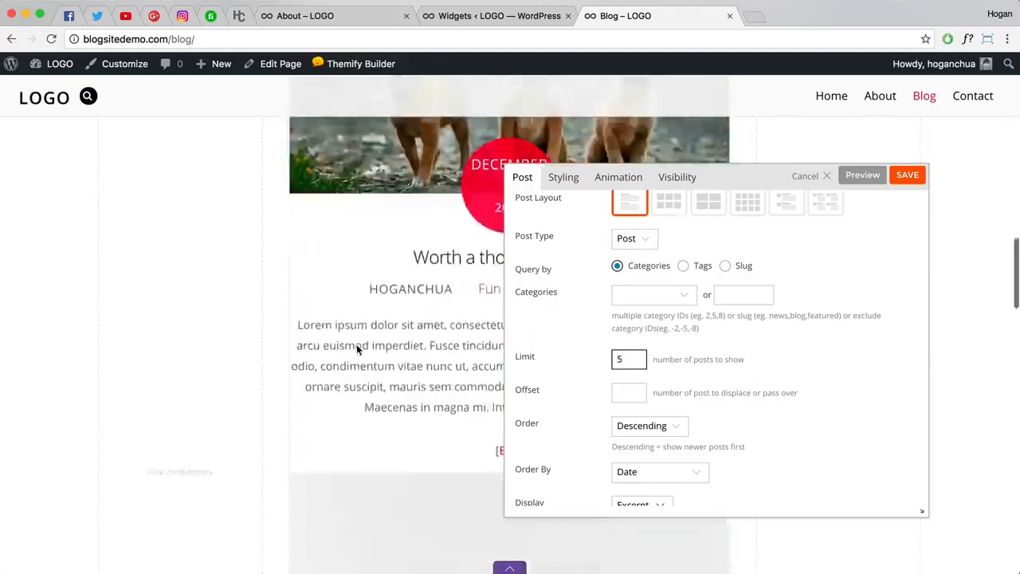
{"action": "scroll", "coordinate": [357, 350], "scroll_direction": "down", "scroll_amount": 10}
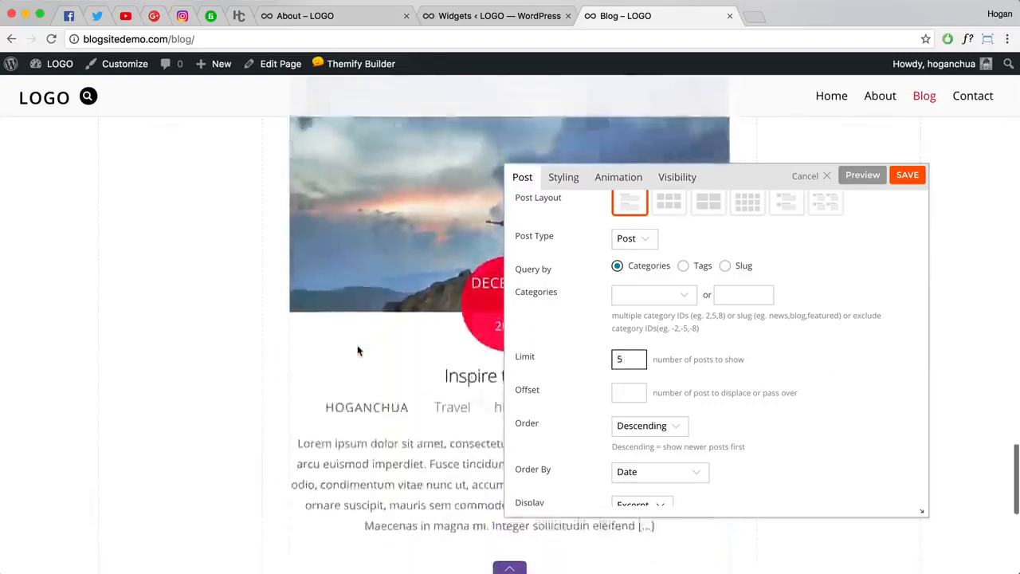
{"action": "scroll", "coordinate": [357, 350], "scroll_direction": "down", "scroll_amount": 5}
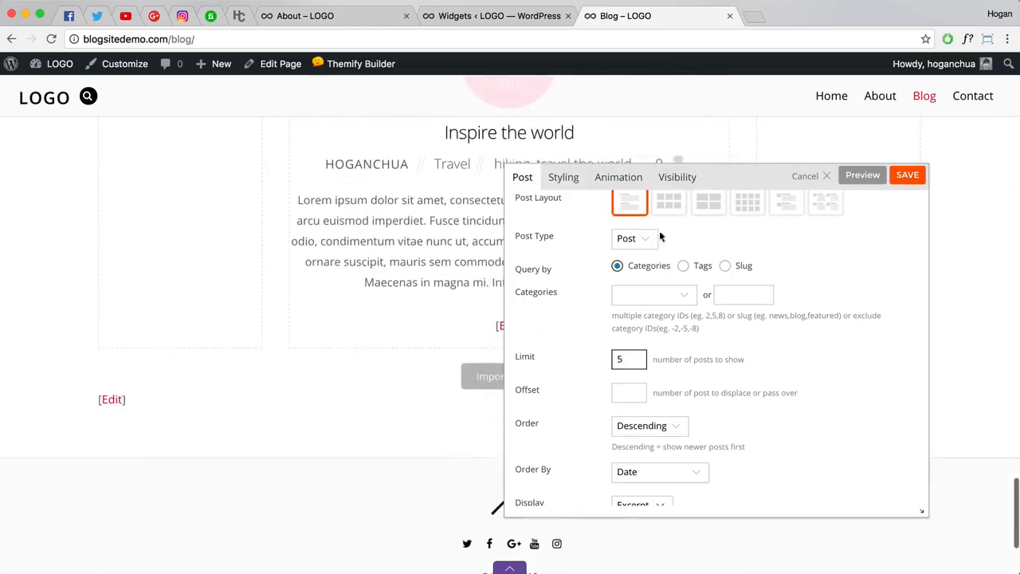
{"action": "left_click", "coordinate": [860, 179]}
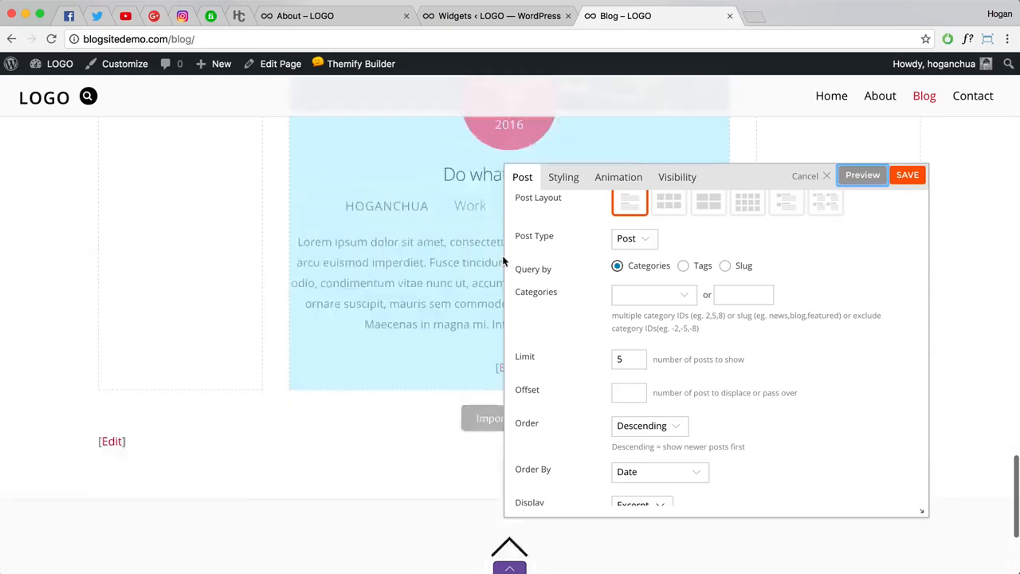
{"action": "scroll", "coordinate": [446, 276], "scroll_direction": "down", "scroll_amount": 10}
{"action": "scroll", "coordinate": [445, 276], "scroll_direction": "down", "scroll_amount": 9}
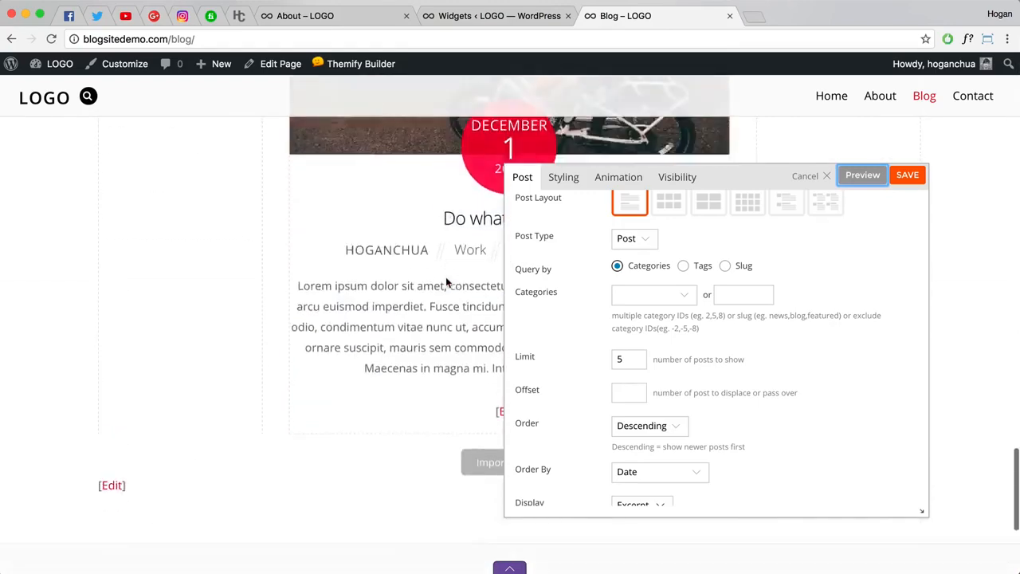
{"action": "scroll", "coordinate": [426, 170], "scroll_direction": "up", "scroll_amount": 4}
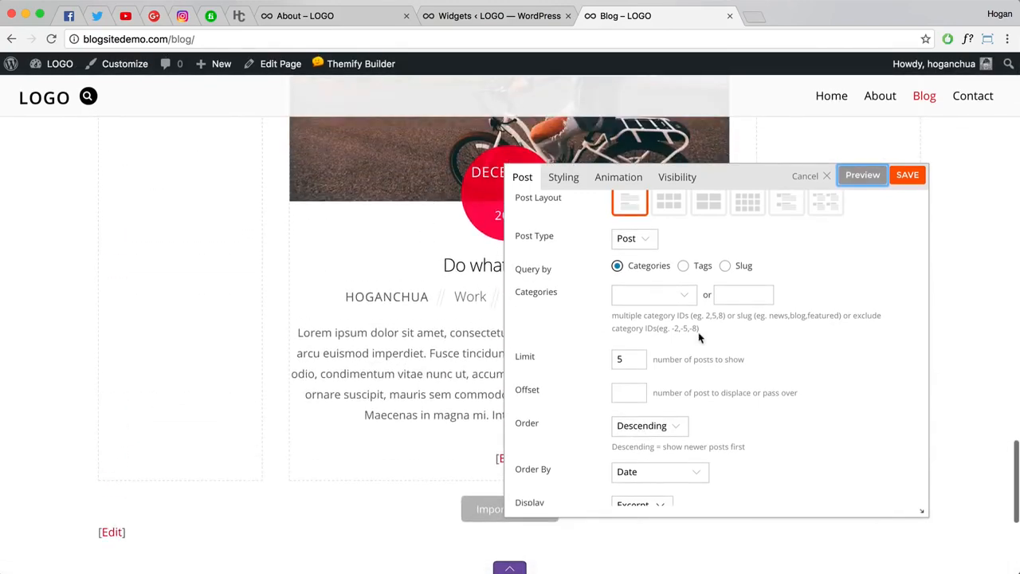
{"action": "scroll", "coordinate": [698, 338], "scroll_direction": "down", "scroll_amount": 5}
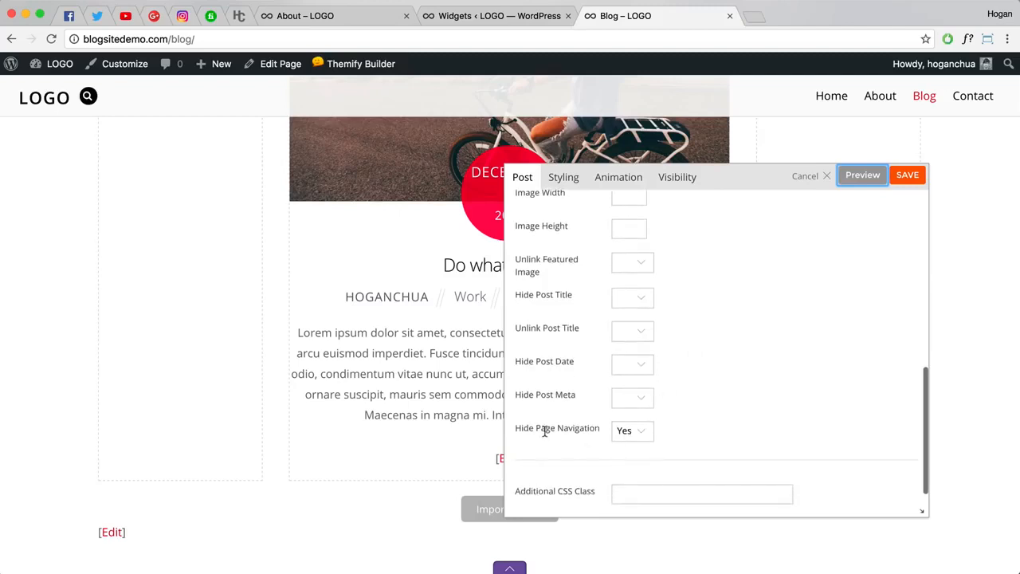
Set Hide Page Navigation to No so pagination shows, then save the Post module
{"action": "left_click", "coordinate": [630, 434]}
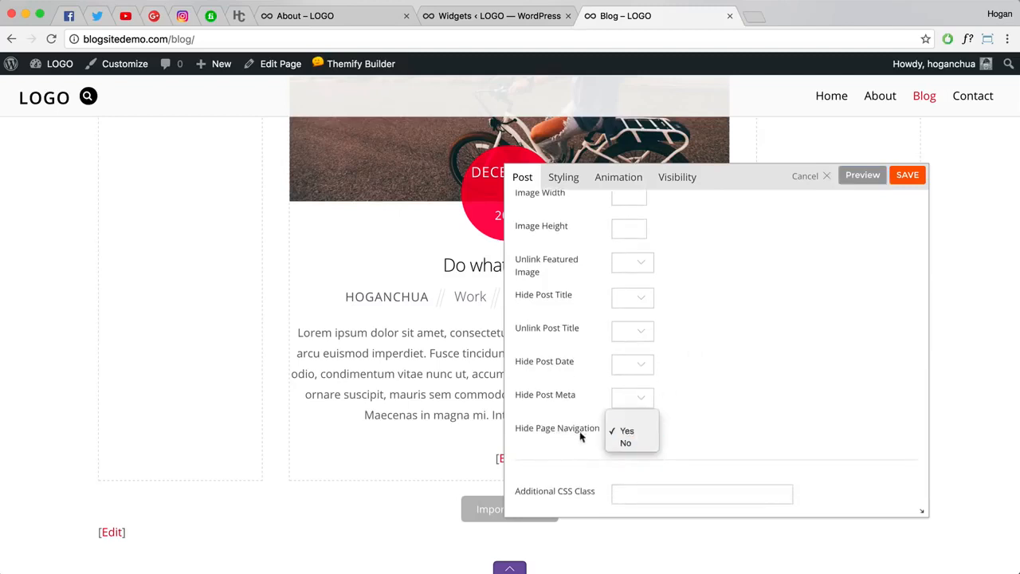
{"action": "left_click", "coordinate": [626, 443]}
{"action": "left_click", "coordinate": [863, 177]}
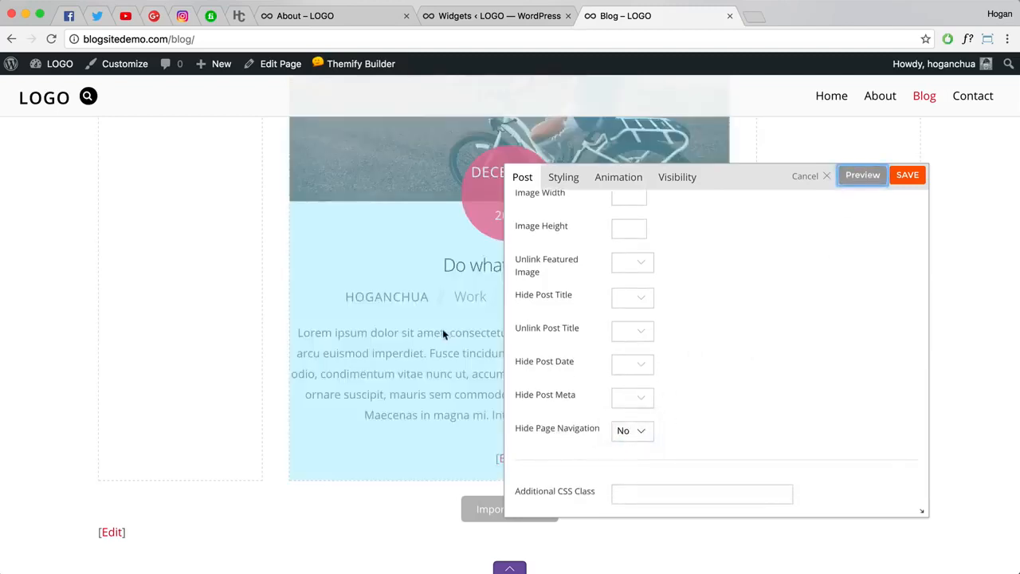
{"action": "scroll", "coordinate": [435, 345], "scroll_direction": "down", "scroll_amount": 10}
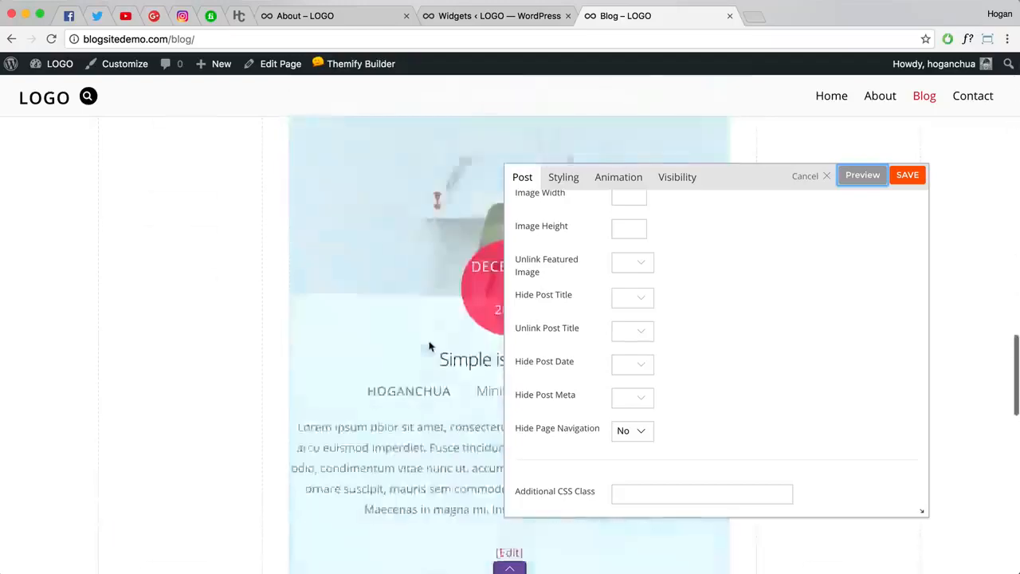
{"action": "scroll", "coordinate": [429, 346], "scroll_direction": "down", "scroll_amount": 5}
{"action": "left_click_drag", "start_coordinate": [694, 167], "coordinate": [512, 215]}
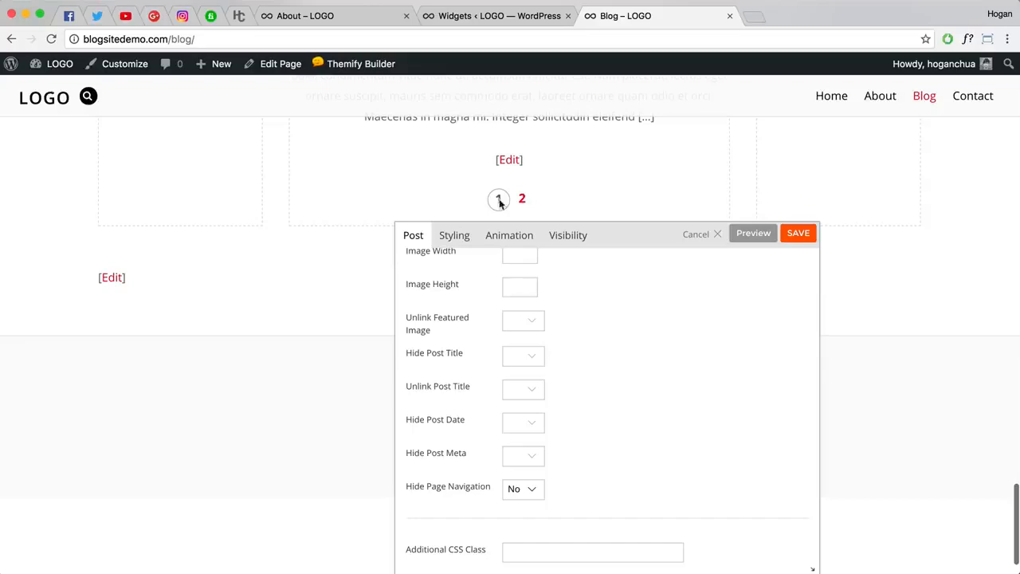
{"action": "left_click_drag", "start_coordinate": [613, 237], "coordinate": [603, 245]}
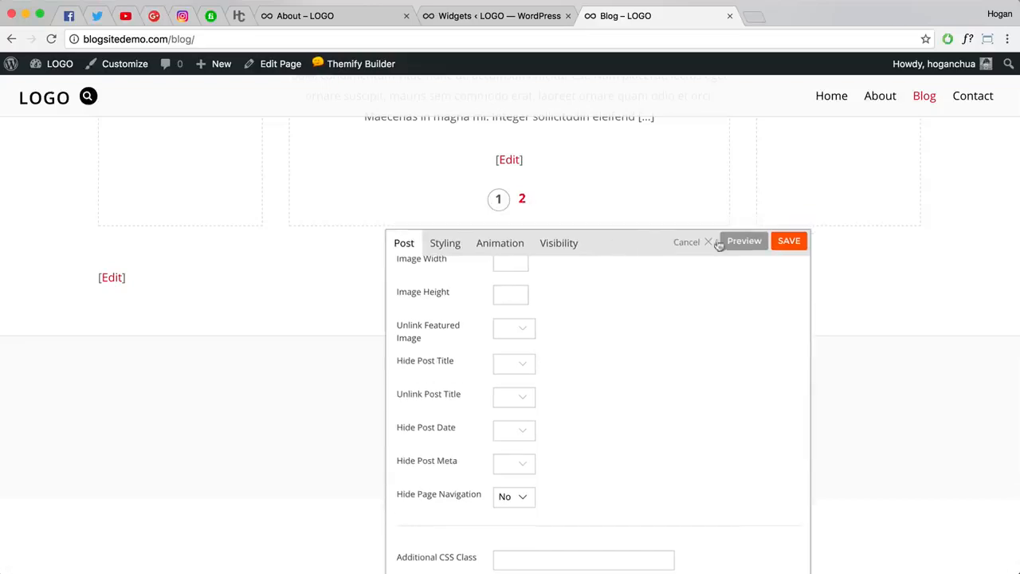
{"action": "left_click", "coordinate": [789, 242]}
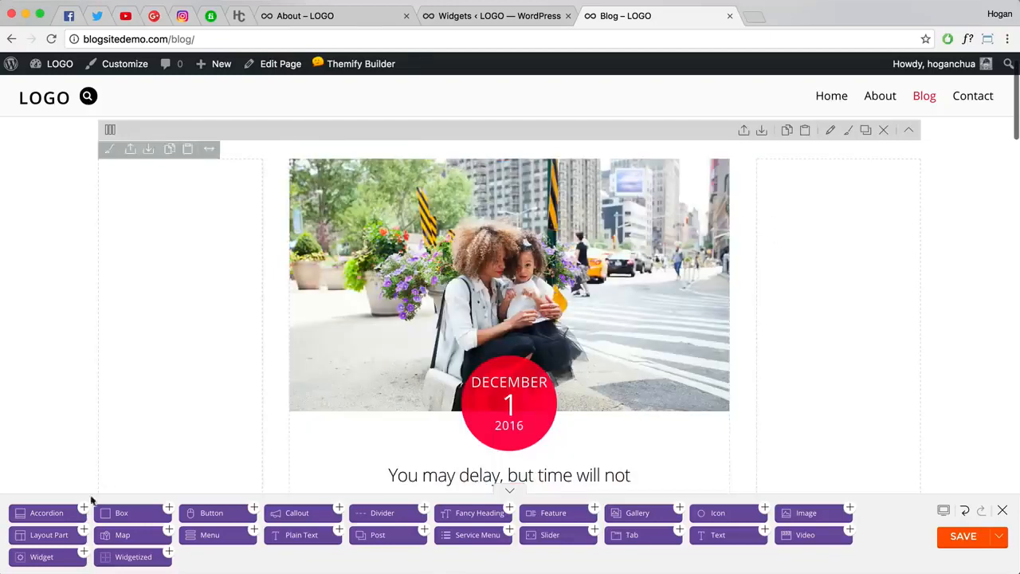
Try a Widgetized sidebar module in the right column, then discard it
{"action": "left_click_drag", "start_coordinate": [133, 557], "coordinate": [879, 217]}
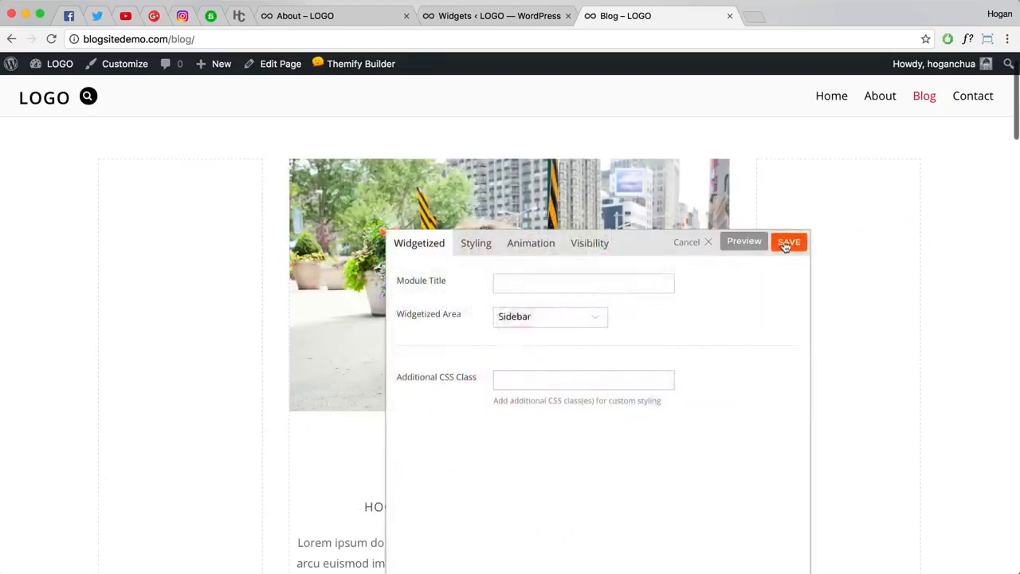
{"action": "left_click", "coordinate": [746, 243]}
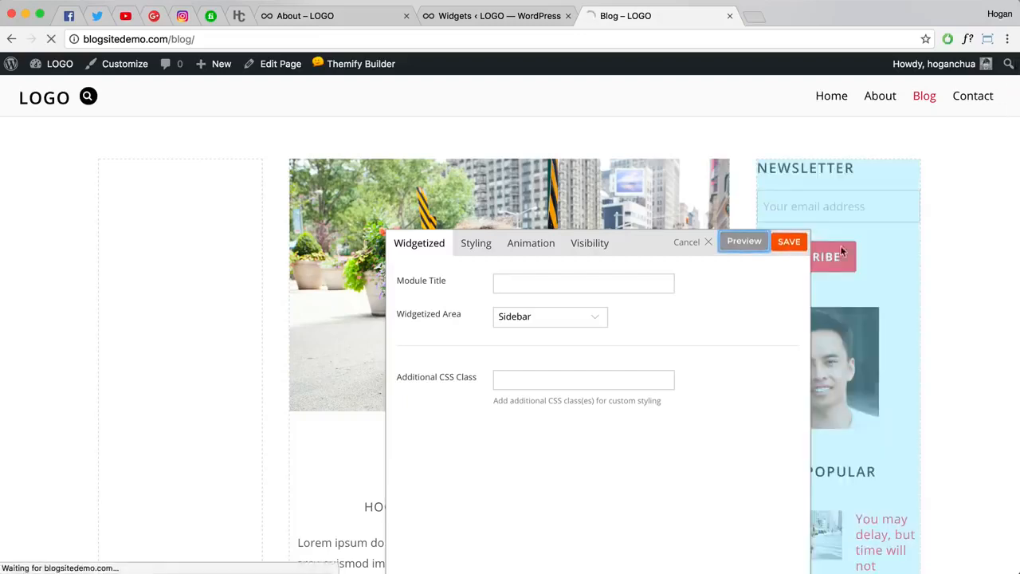
{"action": "scroll", "coordinate": [877, 311], "scroll_direction": "down", "scroll_amount": 5}
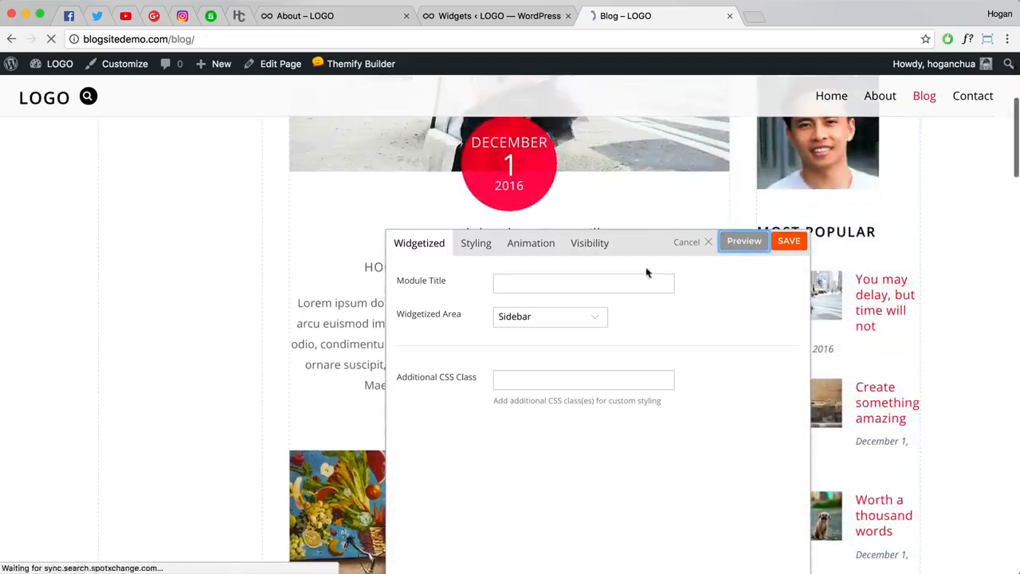
{"action": "left_click", "coordinate": [706, 243]}
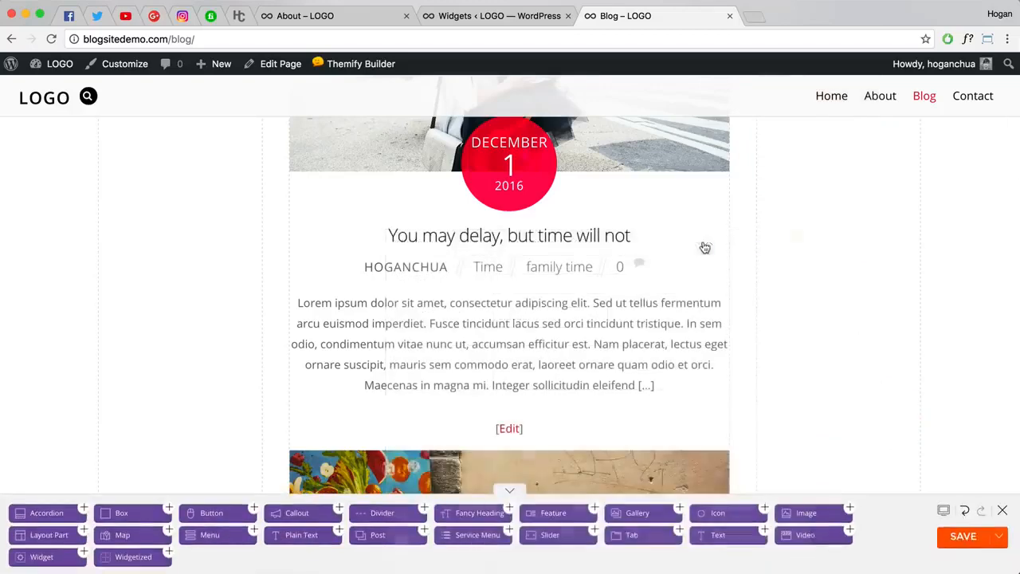
Save the Blog page layout and exit the builder
{"action": "left_click", "coordinate": [966, 538]}
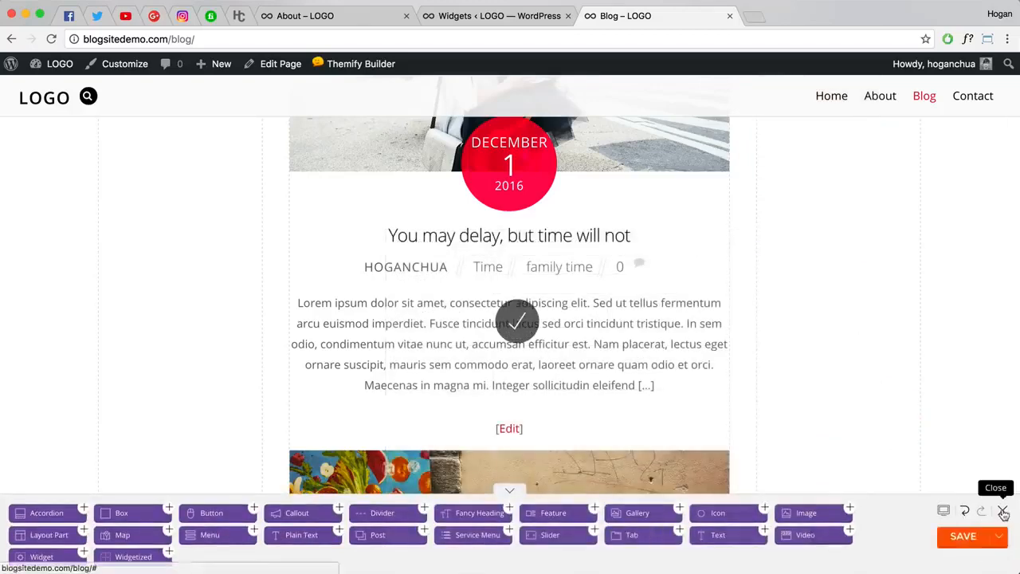
{"action": "left_click", "coordinate": [1002, 511]}
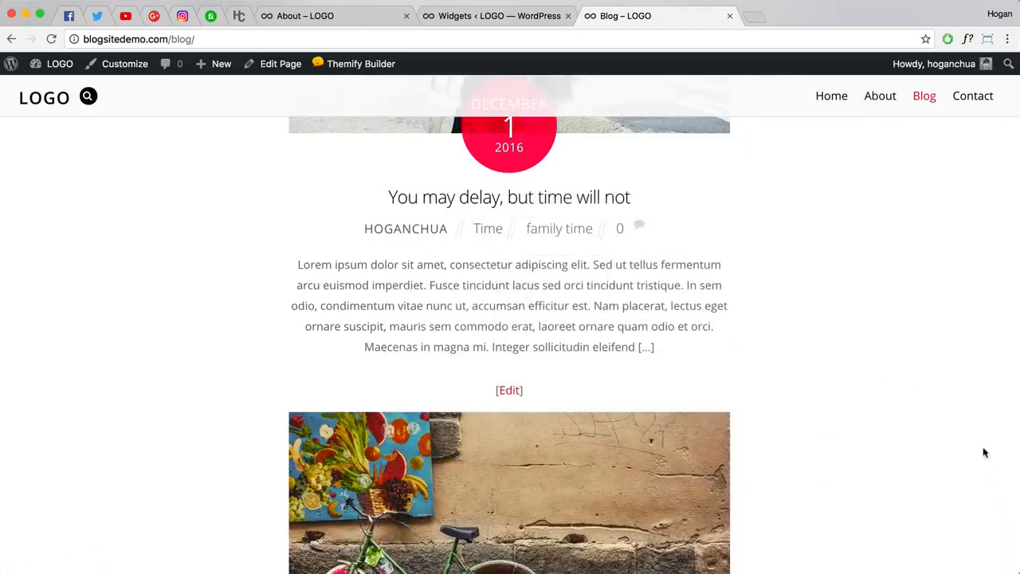
{"action": "scroll", "coordinate": [858, 348], "scroll_direction": "up", "scroll_amount": 5}
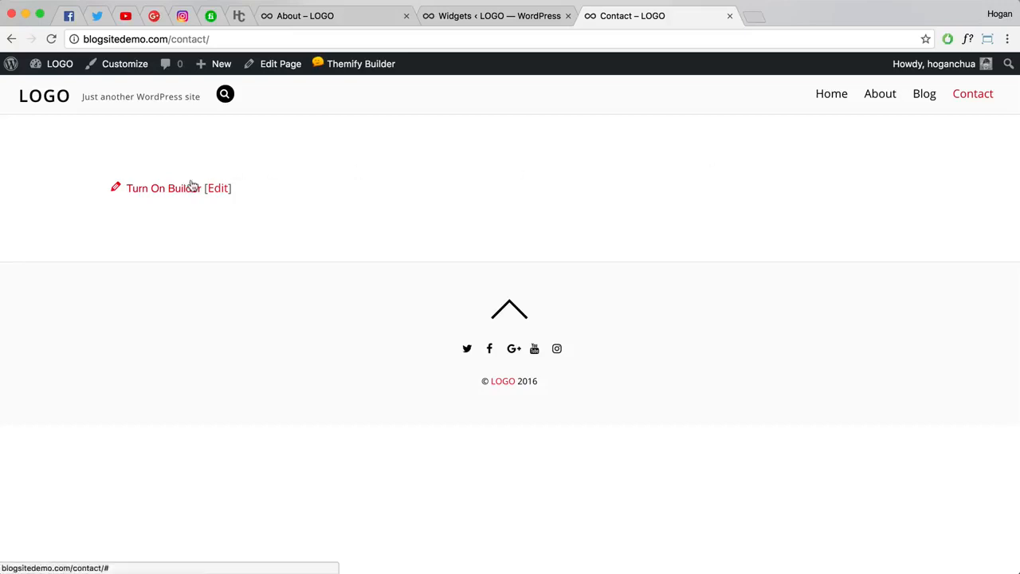
Turn on the builder for the Contact page and set its row width to Fullwidth row container
{"action": "left_click", "coordinate": [169, 196]}
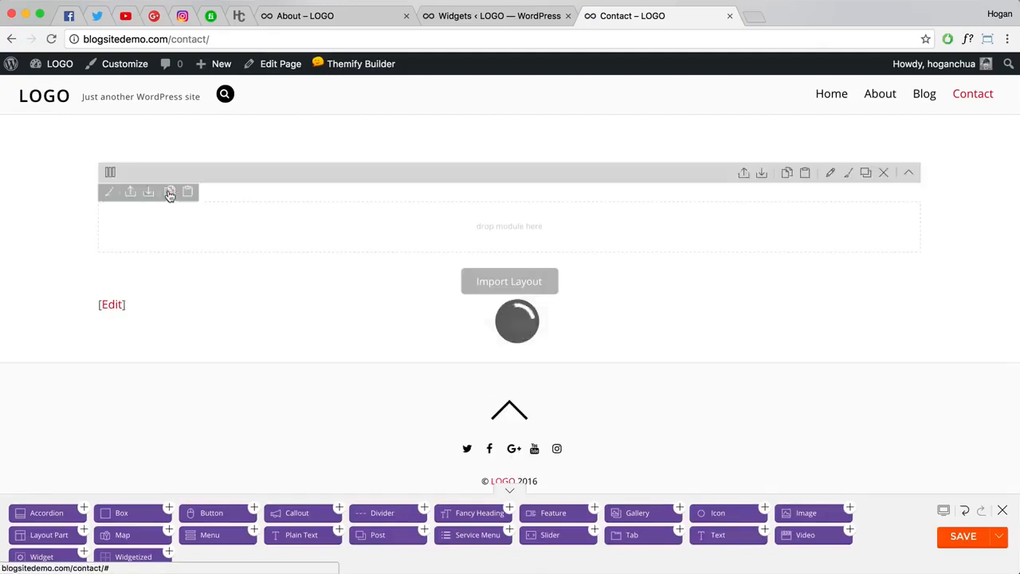
{"action": "left_click", "coordinate": [831, 174]}
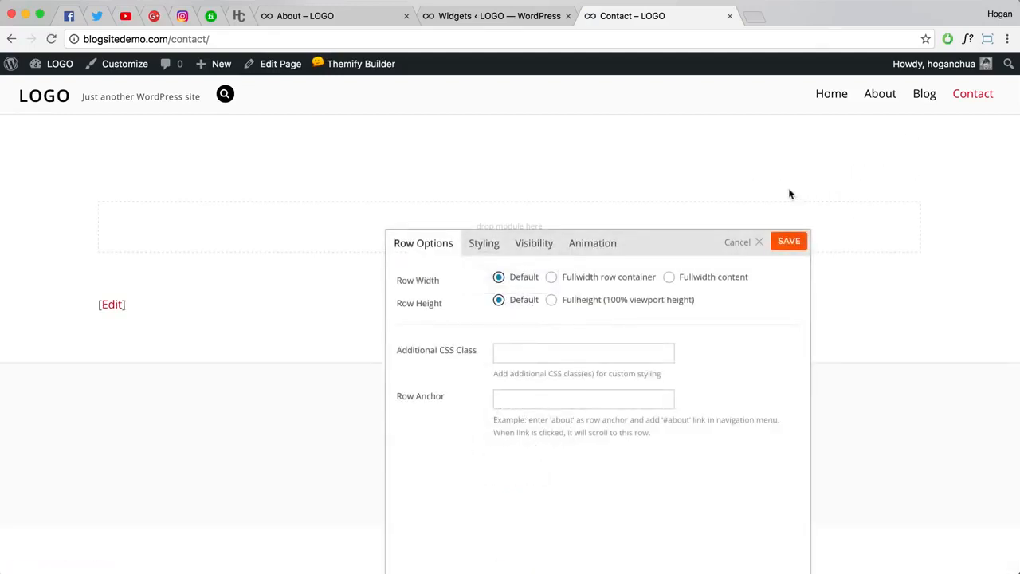
{"action": "left_click", "coordinate": [551, 277]}
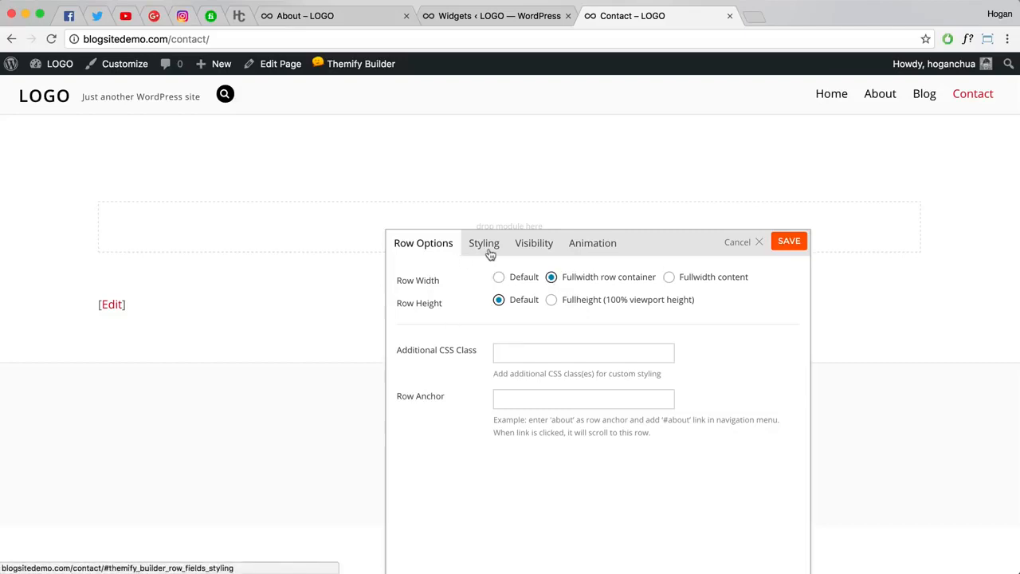
{"action": "left_click", "coordinate": [789, 244]}
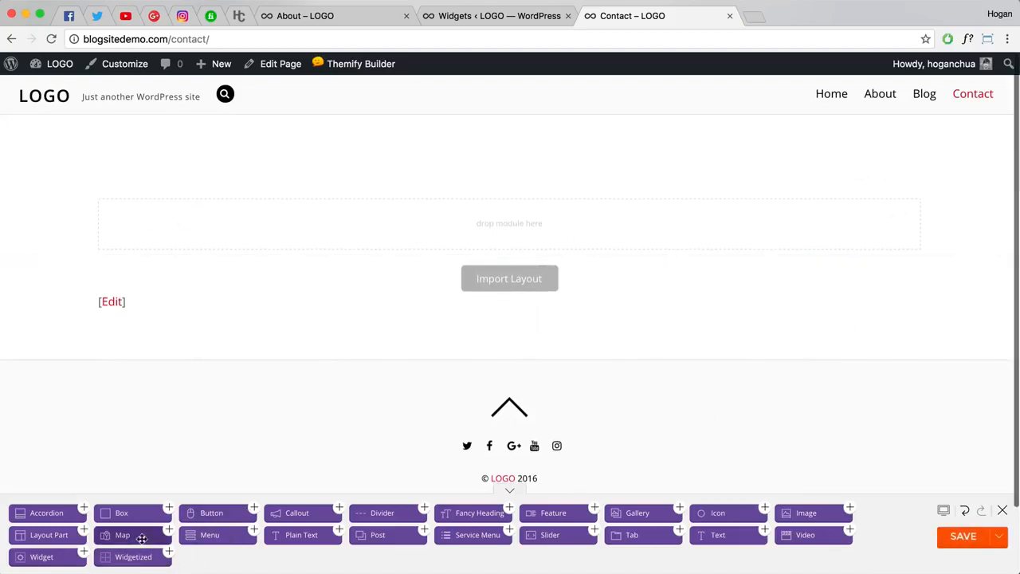
Add a Map module for Melbourne, Australia with zoom 6 and height 350
{"action": "left_click_drag", "start_coordinate": [136, 537], "coordinate": [471, 239]}
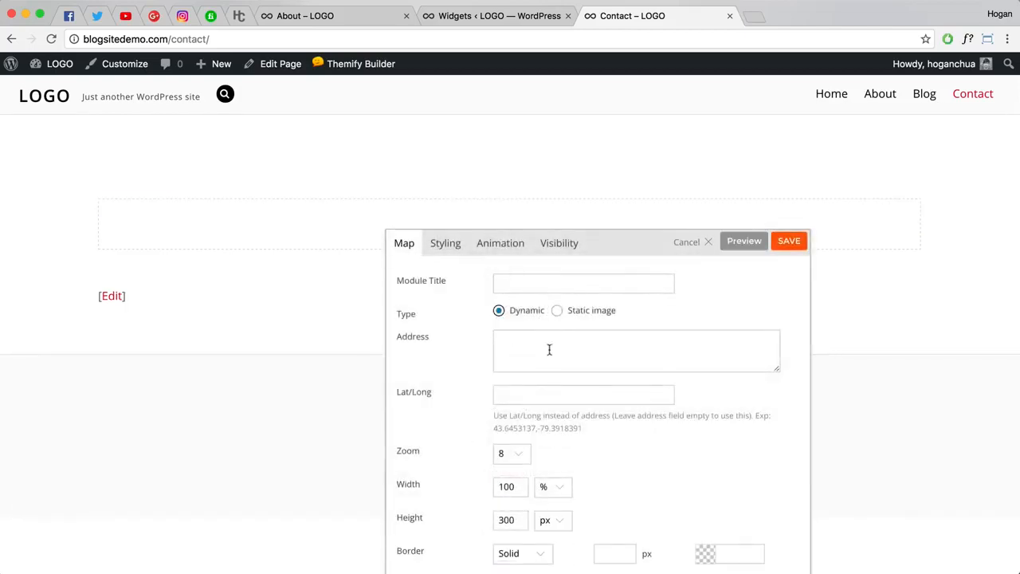
{"action": "left_click", "coordinate": [548, 349]}
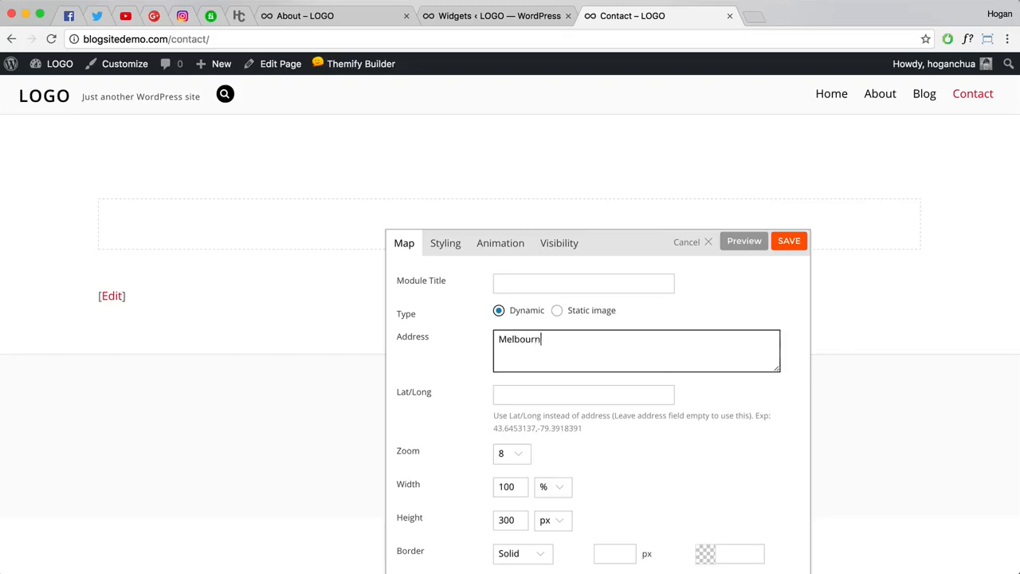
{"action": "type", "text": "Melbourne, Australia."}
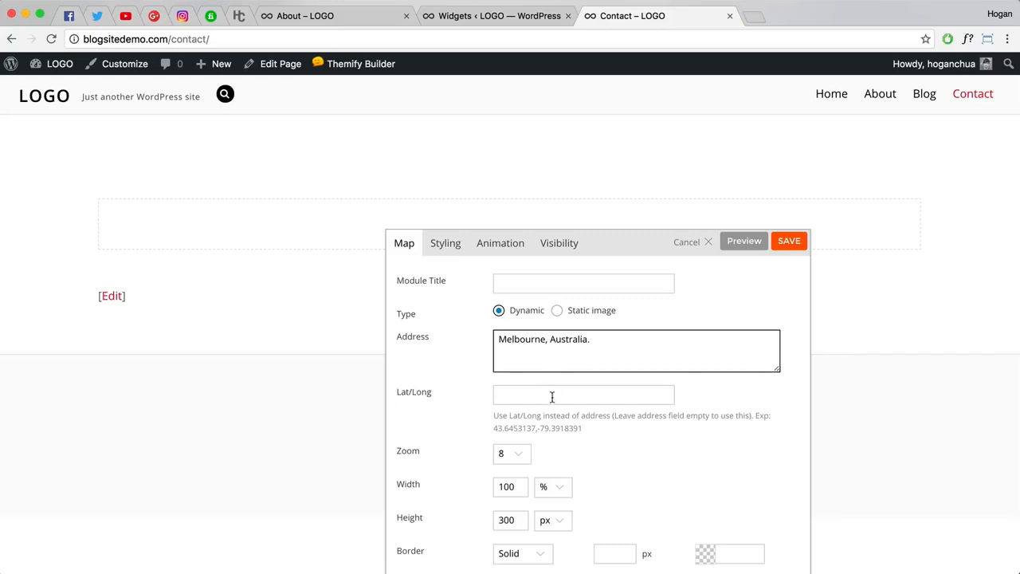
{"action": "scroll", "coordinate": [541, 407], "scroll_direction": "down", "scroll_amount": 2}
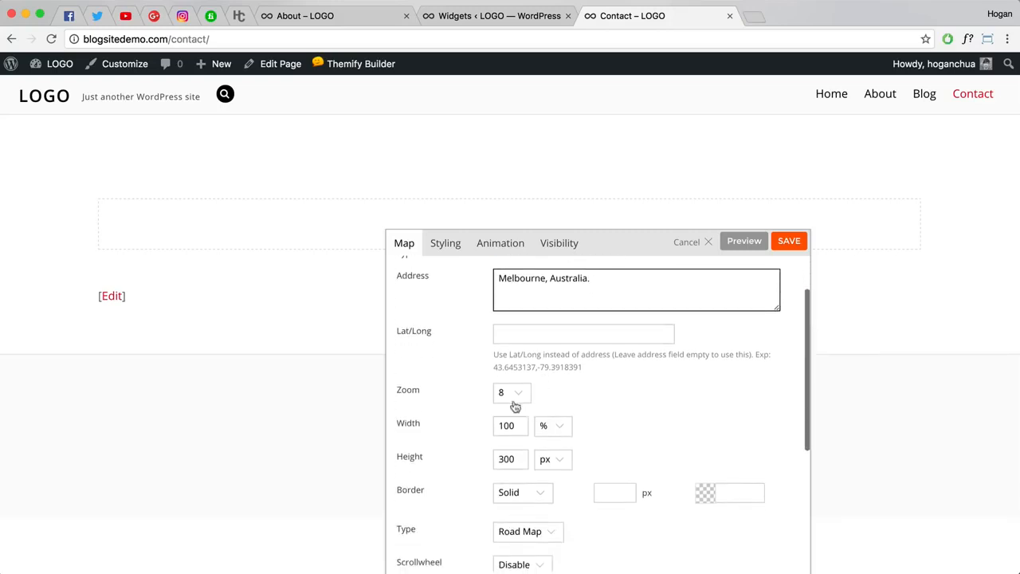
{"action": "left_click", "coordinate": [508, 394]}
{"action": "left_click", "coordinate": [509, 372]}
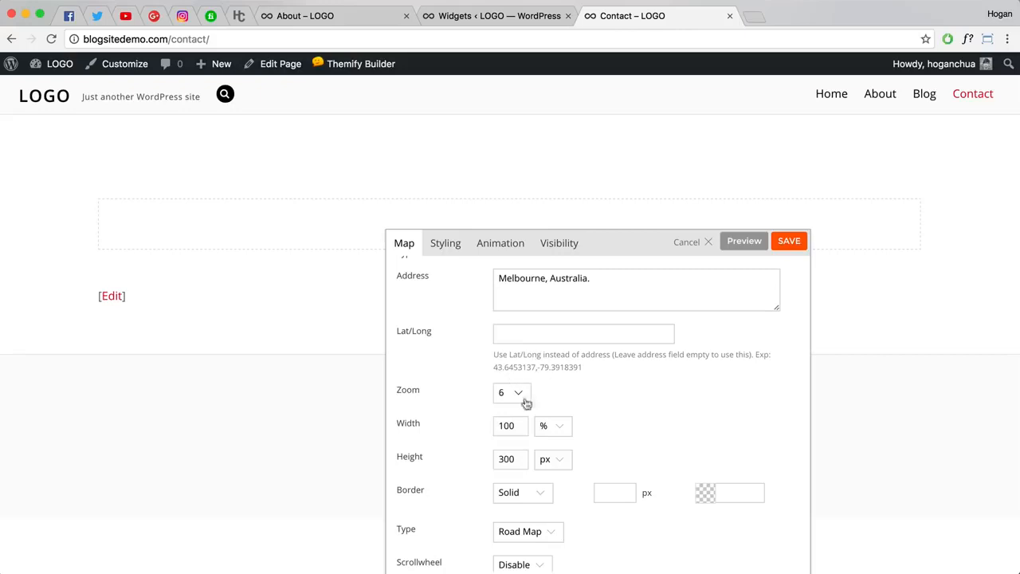
{"action": "left_click_drag", "start_coordinate": [516, 458], "coordinate": [480, 455]}
Preview and apply the map, then save the Contact layout and exit the builder
{"action": "left_click", "coordinate": [761, 246]}
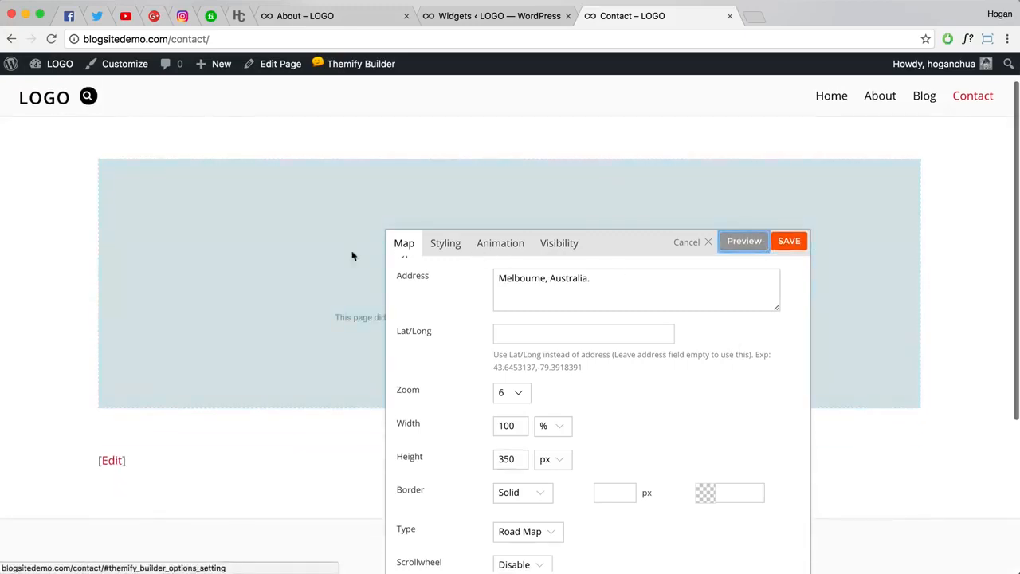
{"action": "left_click_drag", "start_coordinate": [629, 241], "coordinate": [553, 375]}
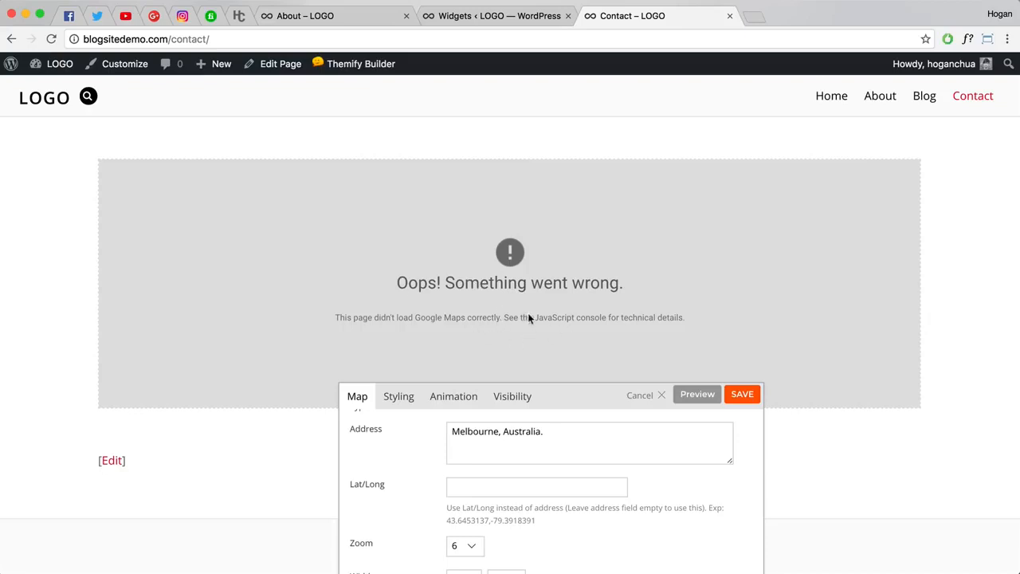
{"action": "left_click_drag", "start_coordinate": [572, 396], "coordinate": [588, 164]}
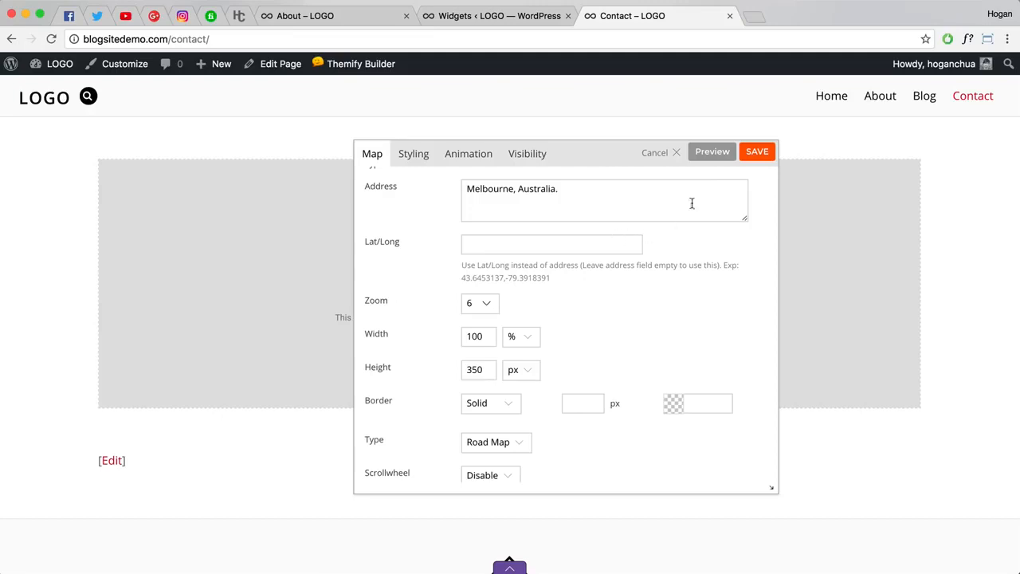
{"action": "left_click", "coordinate": [757, 153]}
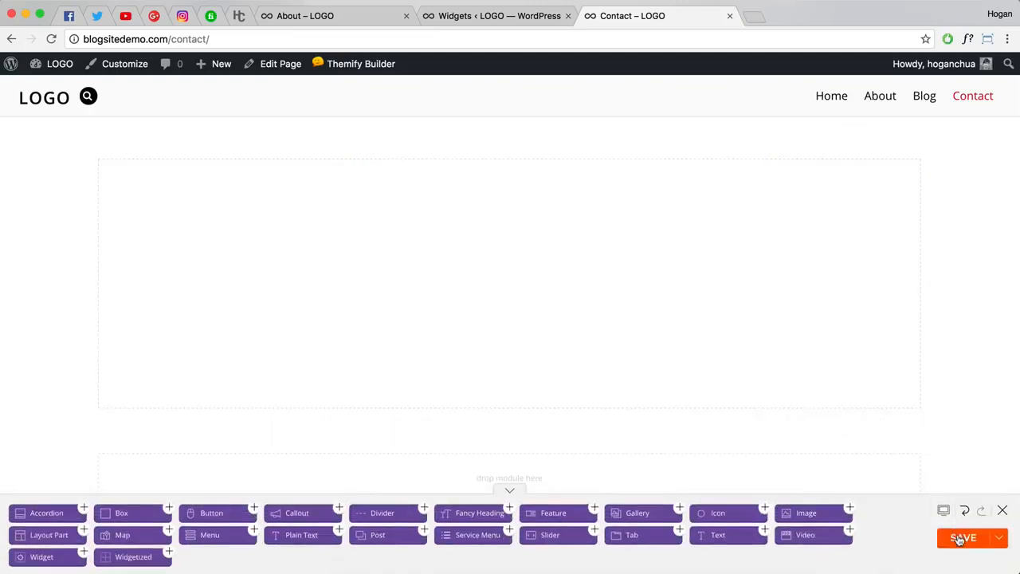
{"action": "left_click", "coordinate": [960, 539]}
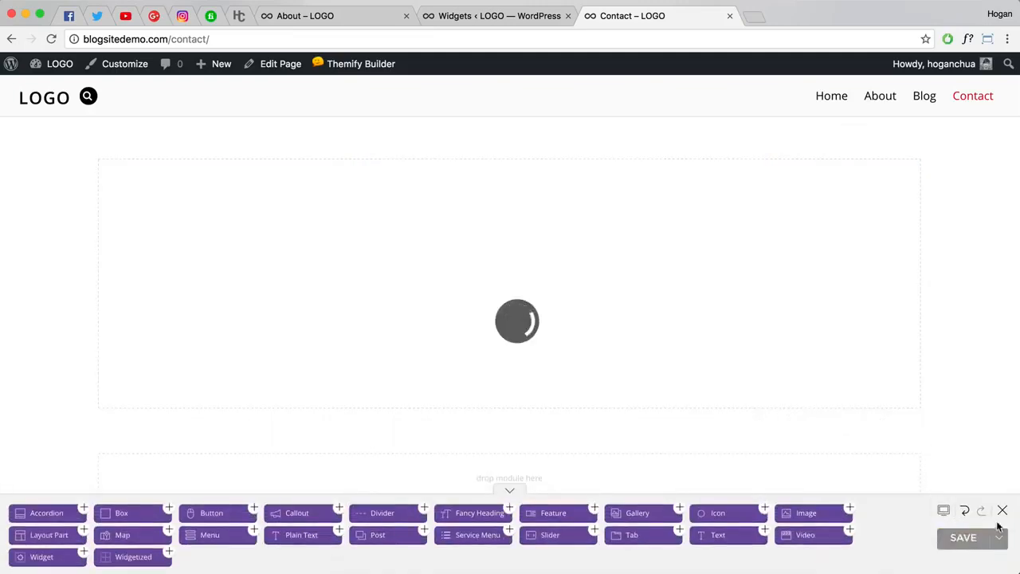
{"action": "left_click", "coordinate": [1002, 510]}
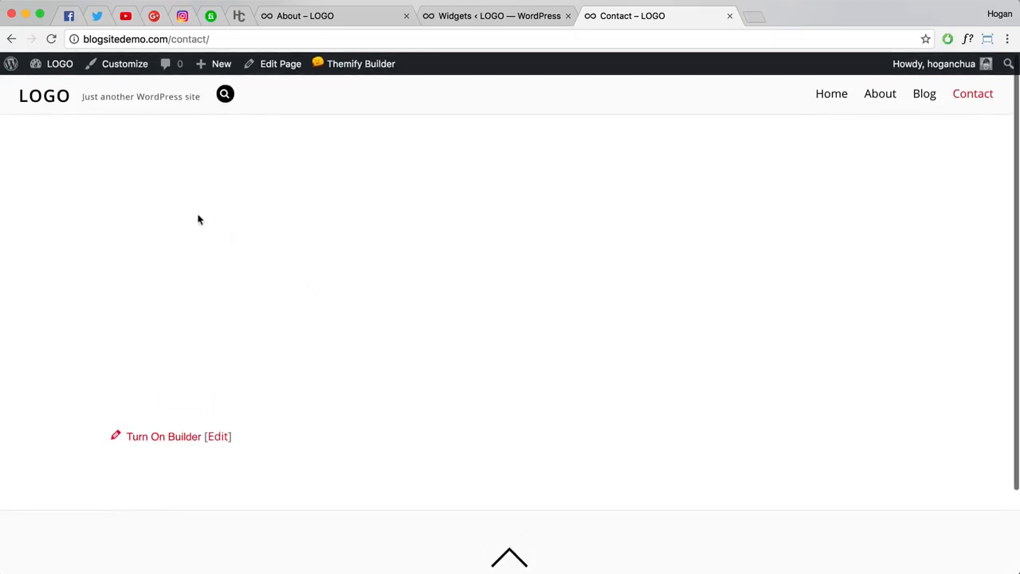
Go to Themify Ultra's settings and show the Google Map API section
{"action": "mouse_move", "coordinate": [47, 76]}
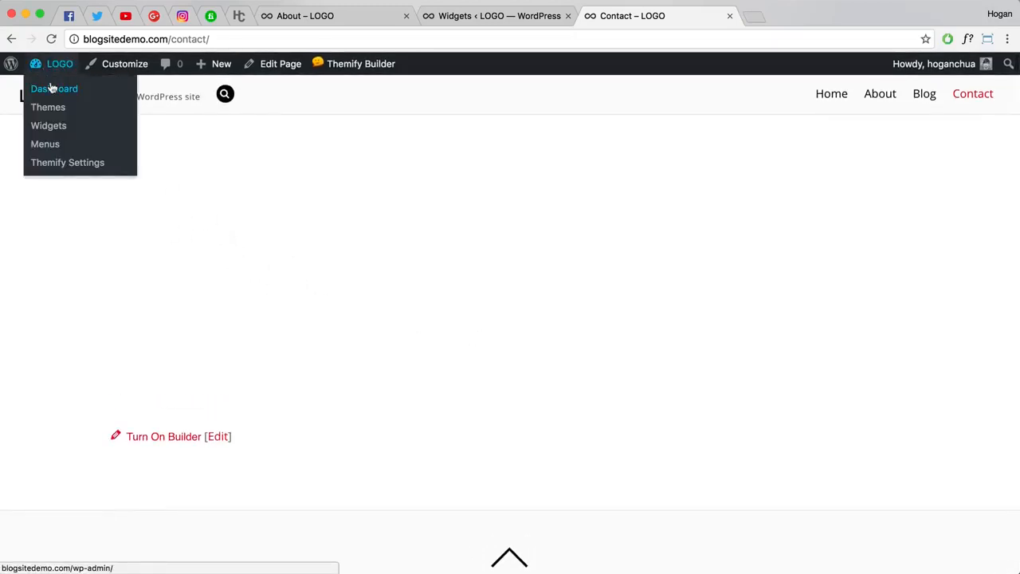
{"action": "left_click", "coordinate": [54, 91]}
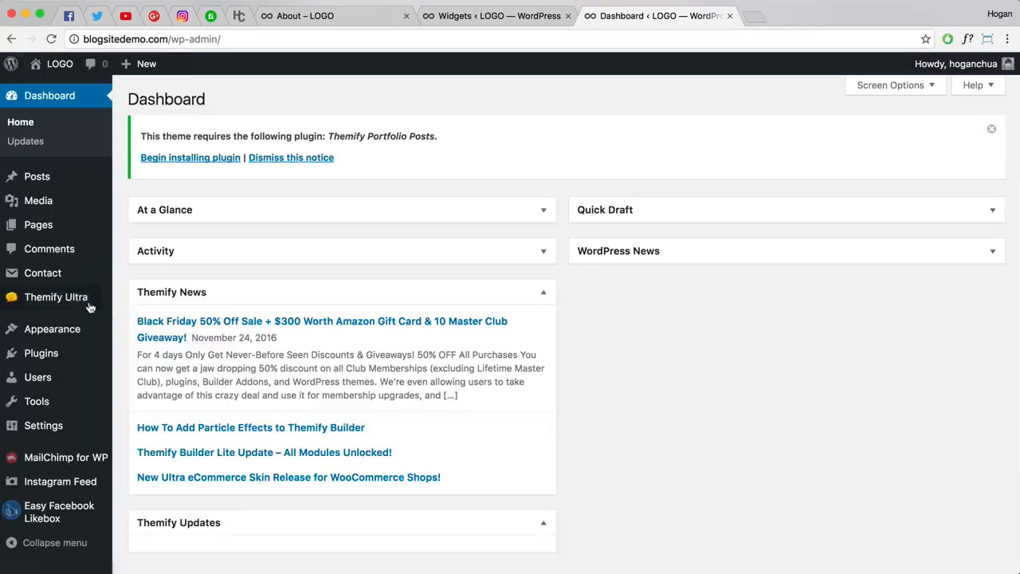
{"action": "mouse_move", "coordinate": [80, 307]}
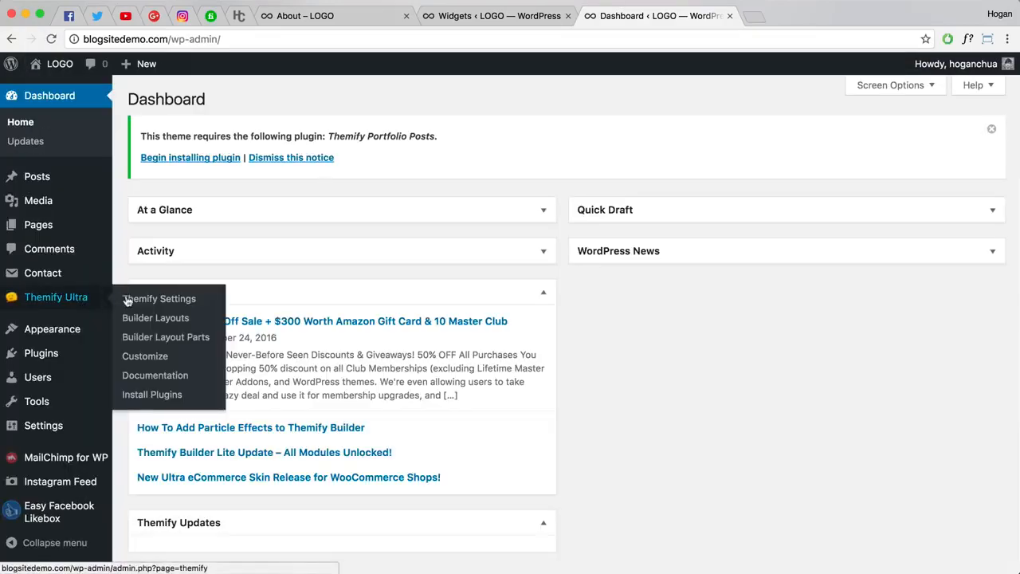
{"action": "left_click", "coordinate": [151, 305]}
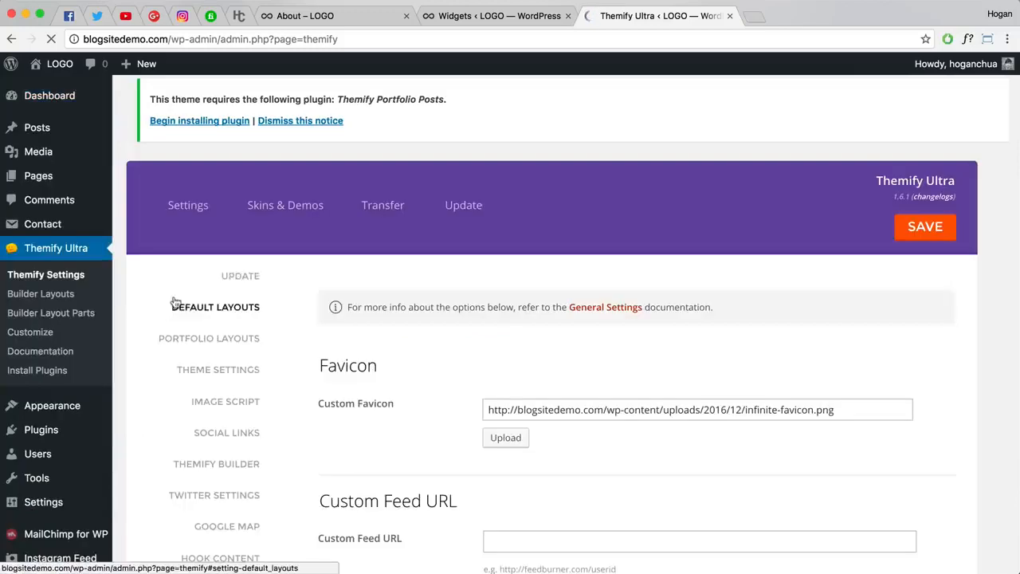
{"action": "scroll", "coordinate": [446, 300], "scroll_direction": "down", "scroll_amount": 4}
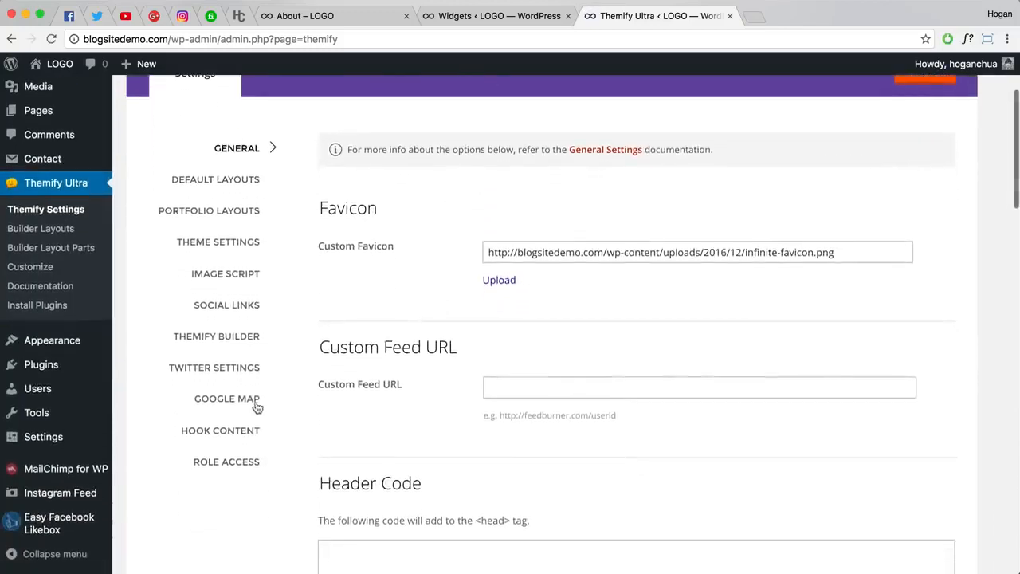
{"action": "left_click", "coordinate": [253, 407]}
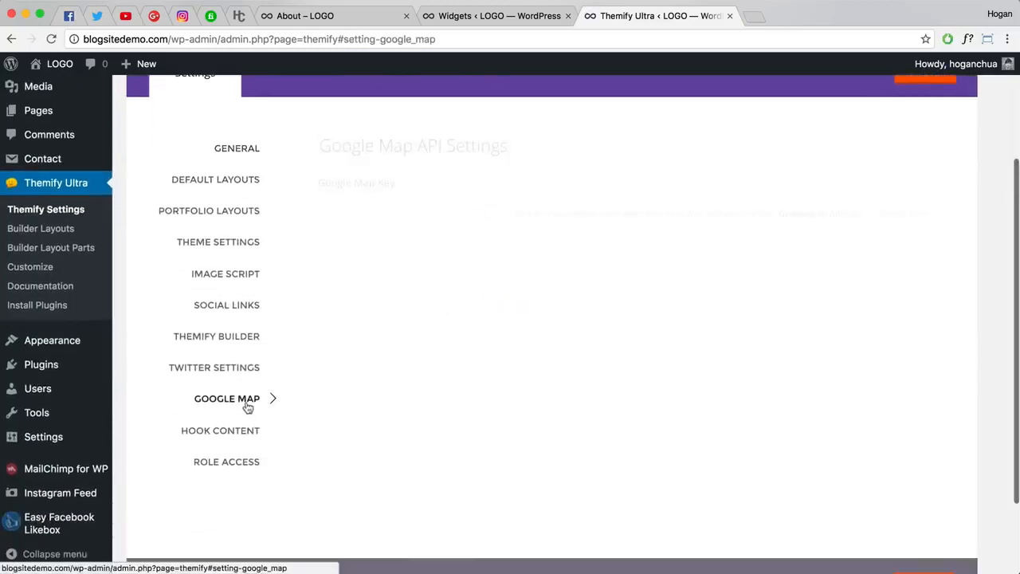
Open the 'Generate an API key' link in a new tab and switch to it
{"action": "right_click", "coordinate": [822, 221]}
{"action": "left_click", "coordinate": [833, 222]}
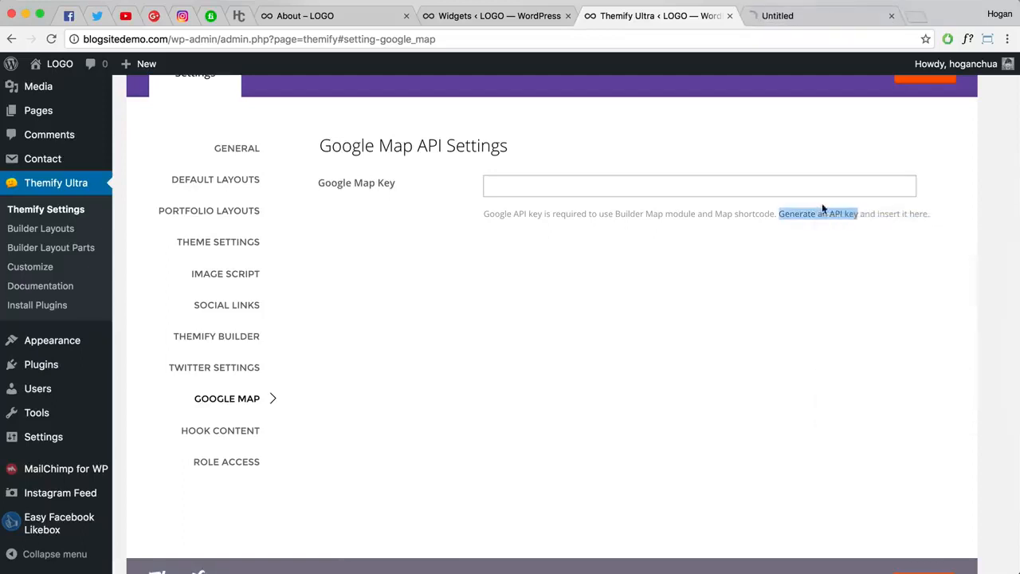
{"action": "left_click", "coordinate": [807, 16]}
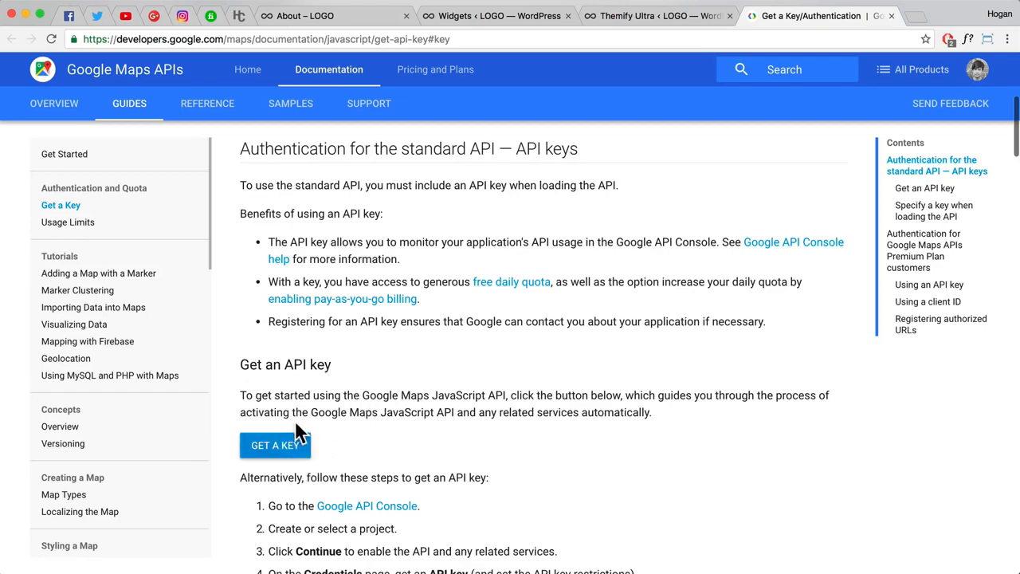
Create a new Google project named 'Dec2 Blog Tutorial' and enable the Maps JavaScript API
{"action": "left_click", "coordinate": [292, 446]}
{"action": "scroll", "coordinate": [285, 453], "scroll_direction": "down", "scroll_amount": 2}
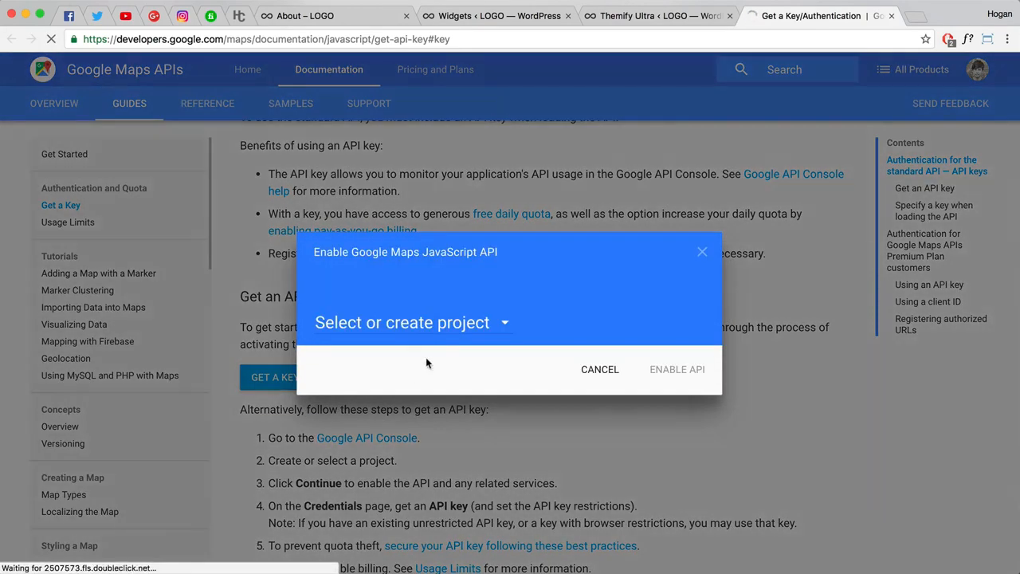
{"action": "left_click", "coordinate": [426, 325]}
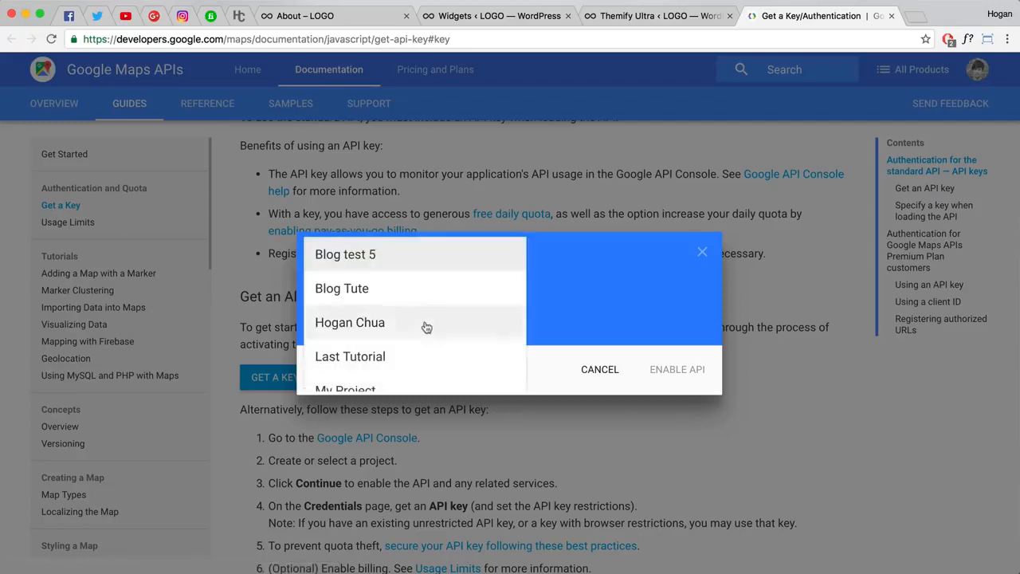
{"action": "scroll", "coordinate": [403, 302], "scroll_direction": "down", "scroll_amount": 2}
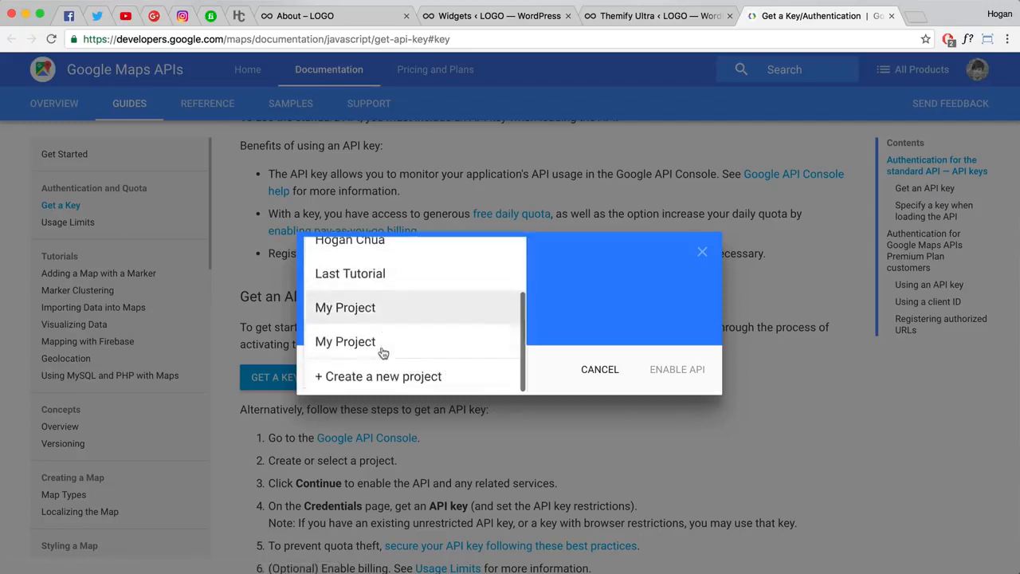
{"action": "left_click", "coordinate": [389, 373]}
{"action": "left_click", "coordinate": [399, 322]}
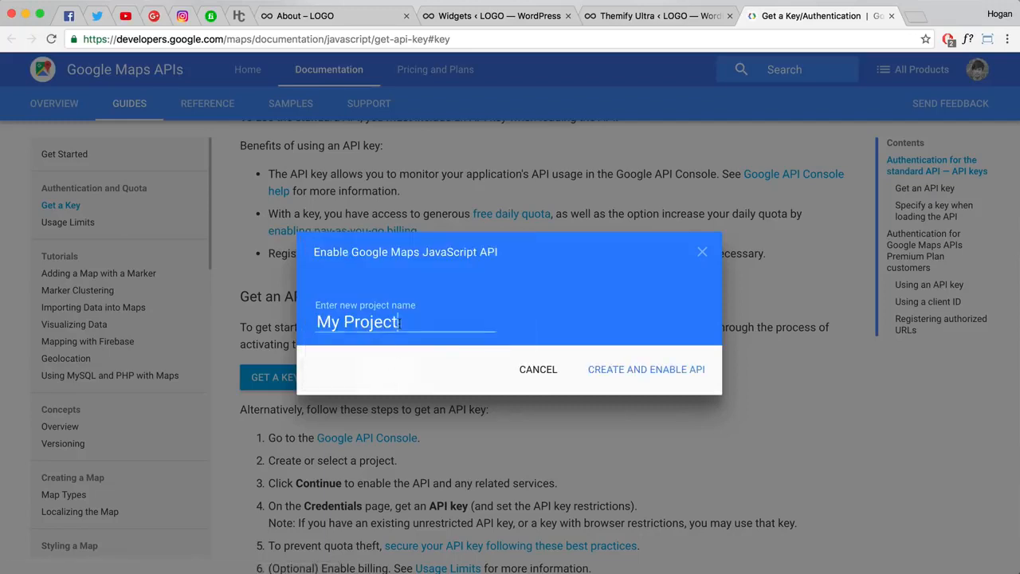
{"action": "left_click_drag", "start_coordinate": [398, 322], "coordinate": [301, 320]}
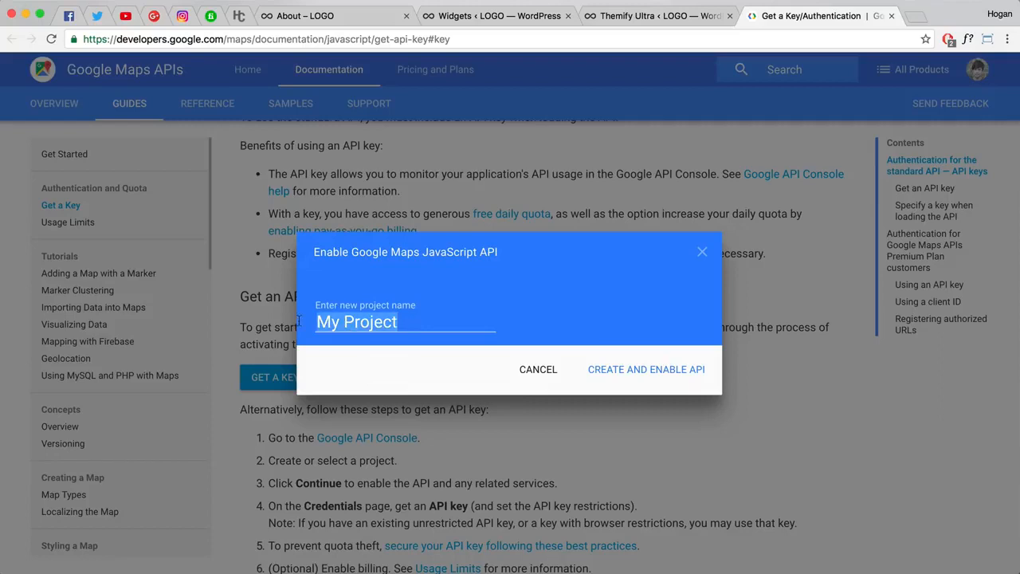
{"action": "type", "text": "Dec2 Blog Tutorial"}
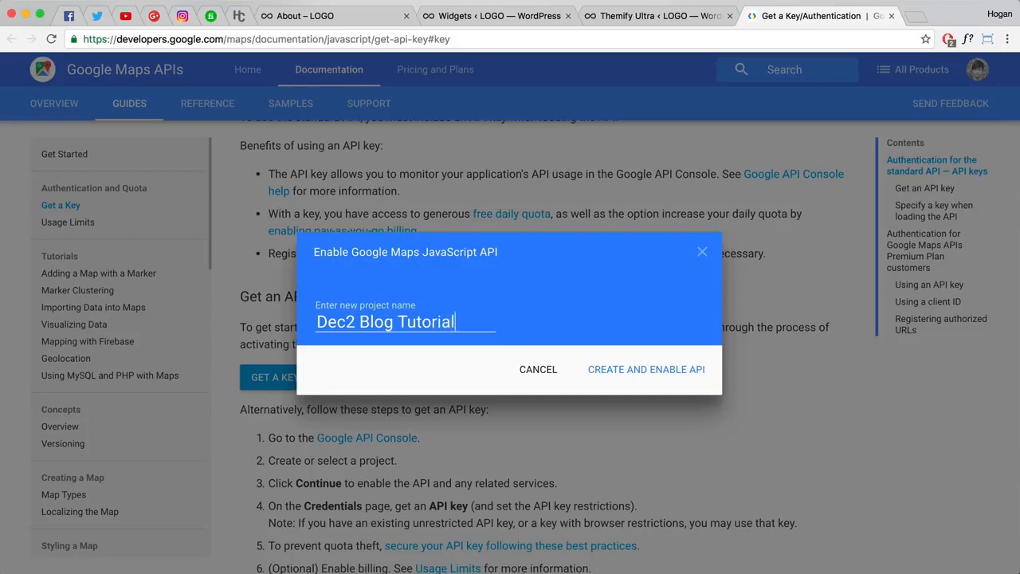
{"action": "left_click", "coordinate": [633, 368]}
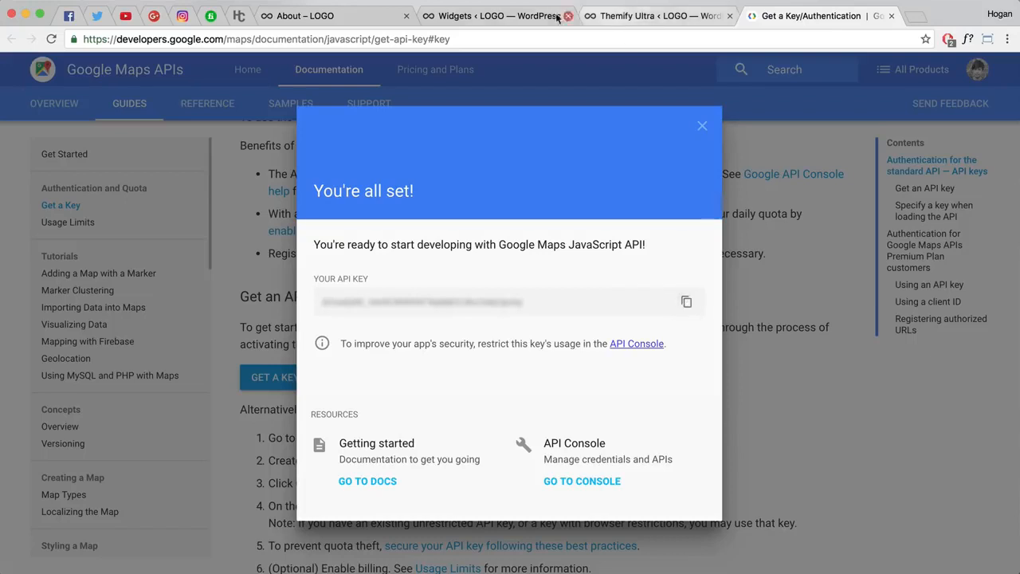
Paste the generated API key into Themify's Google Map Key field and save
{"action": "left_click", "coordinate": [617, 16]}
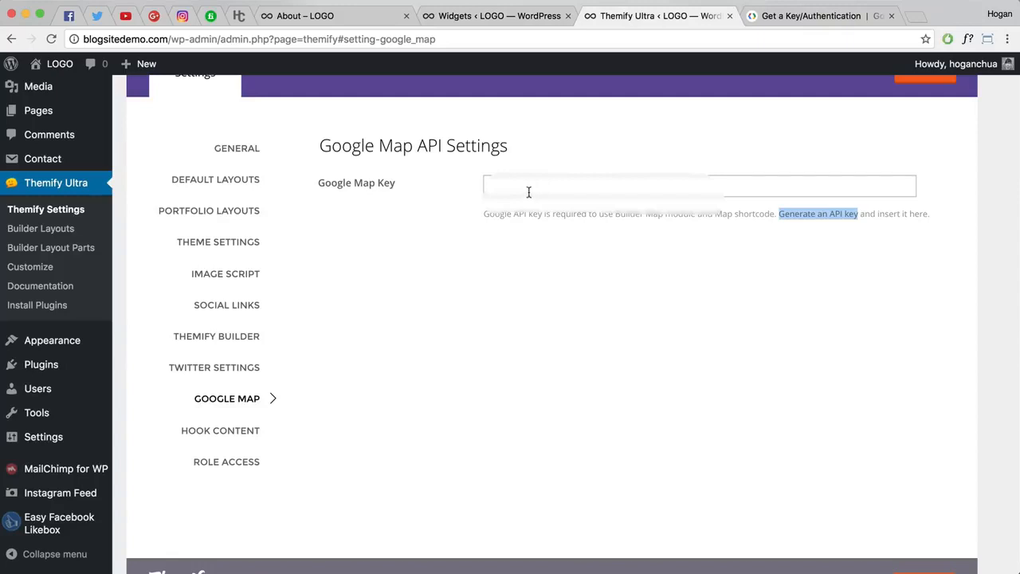
{"action": "left_click", "coordinate": [529, 192]}
{"action": "right_click", "coordinate": [525, 192]}
{"action": "left_click", "coordinate": [571, 273]}
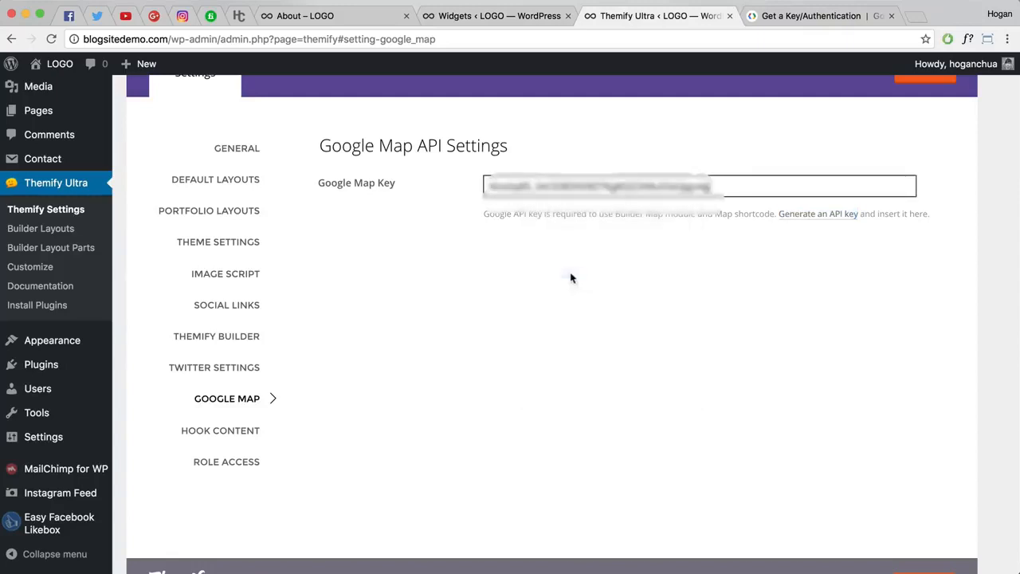
{"action": "left_click_drag", "start_coordinate": [686, 191], "coordinate": [456, 188]}
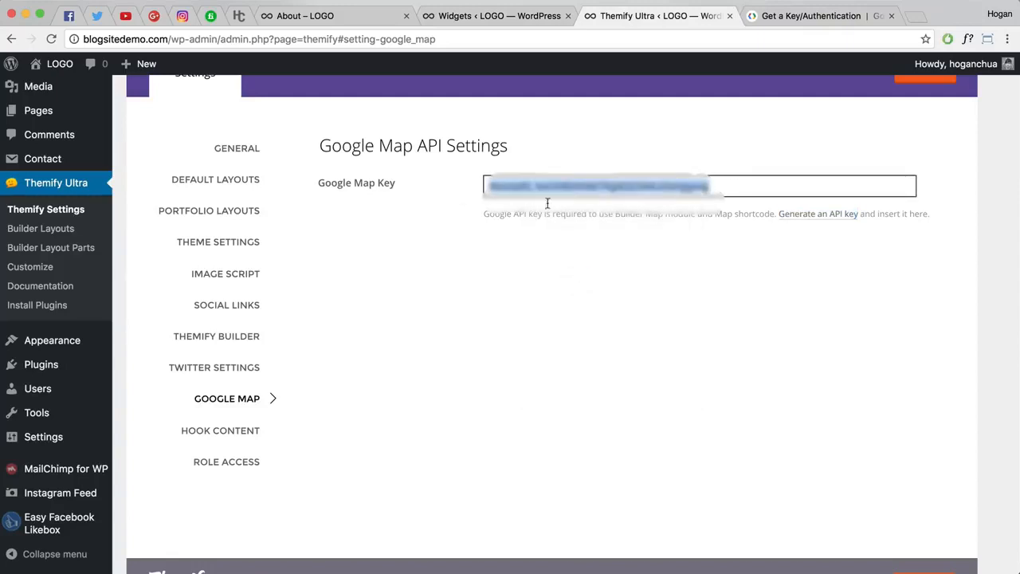
{"action": "scroll", "coordinate": [666, 226], "scroll_direction": "up", "scroll_amount": 1}
{"action": "left_click", "coordinate": [925, 96]}
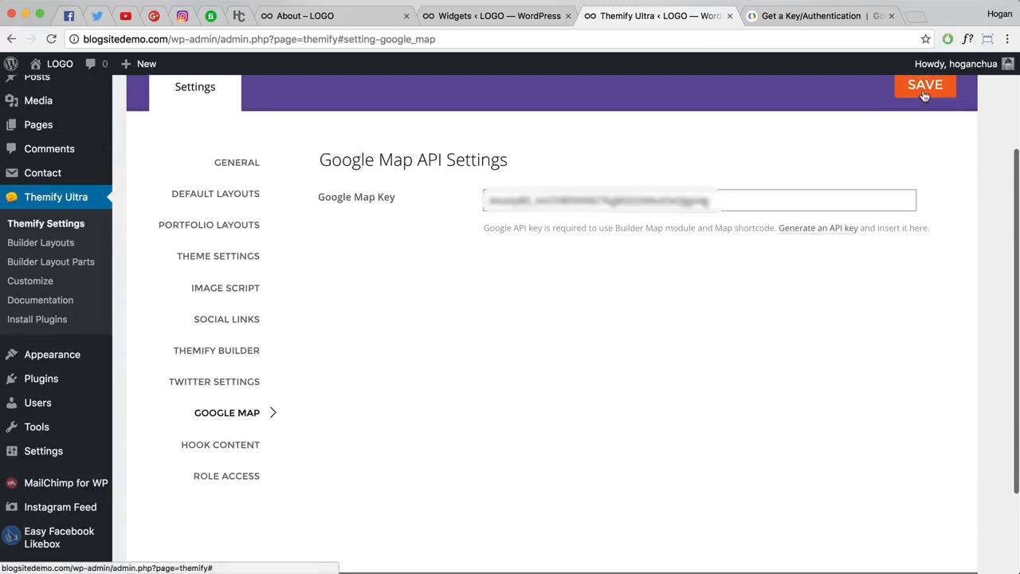
Visit the live site and open the Contact page to see the map
{"action": "mouse_move", "coordinate": [60, 64]}
{"action": "left_click", "coordinate": [55, 90]}
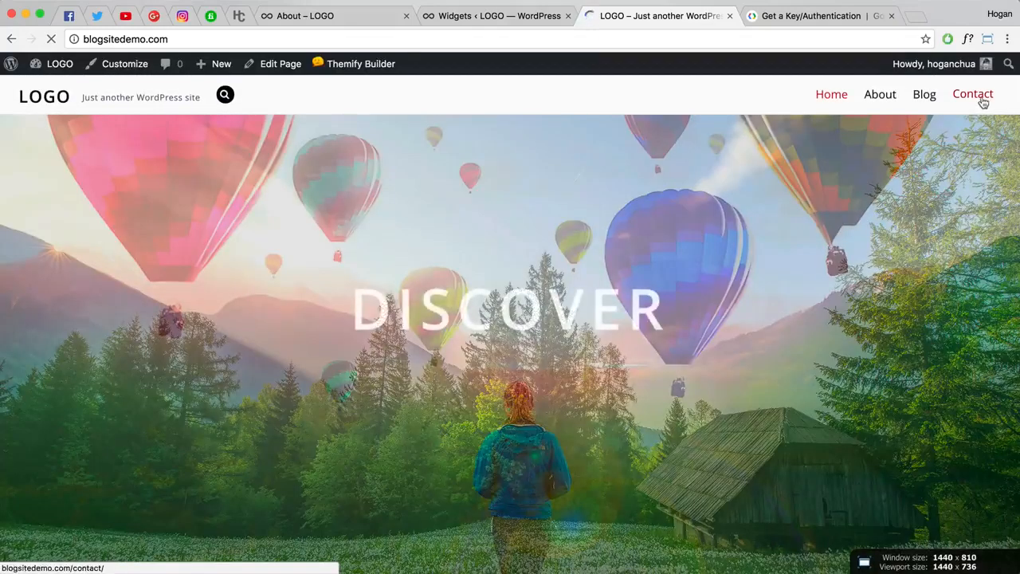
{"action": "left_click", "coordinate": [980, 99]}
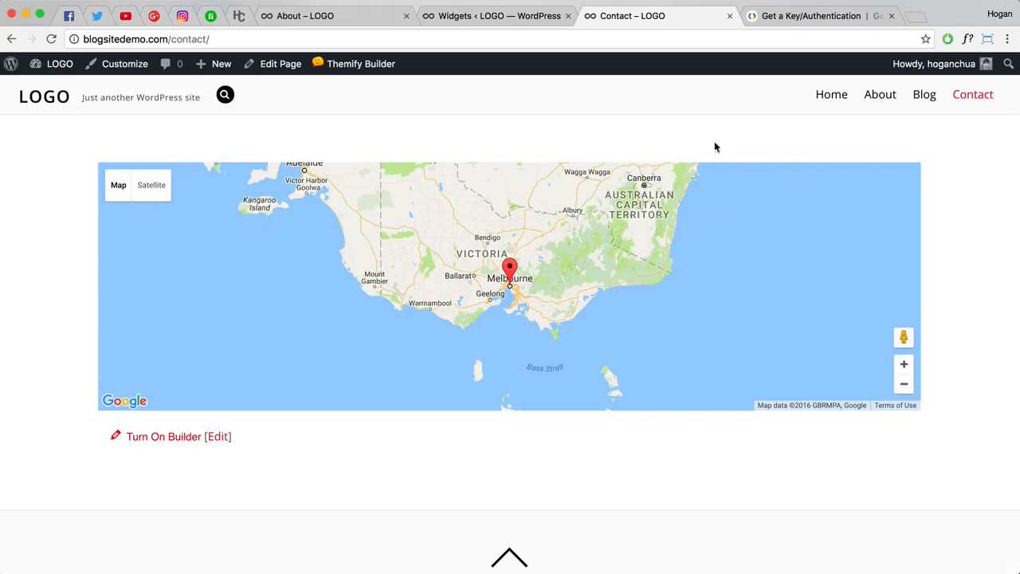
Set the Contact page's content width to Fullwidth, update it, and view the page
{"action": "left_click", "coordinate": [279, 65]}
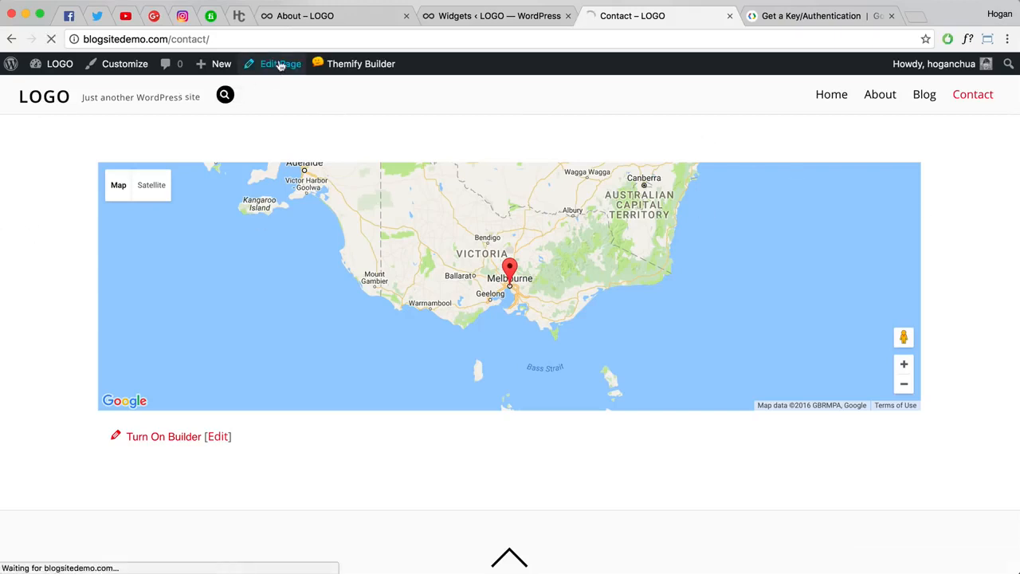
{"action": "scroll", "coordinate": [569, 359], "scroll_direction": "down", "scroll_amount": 5}
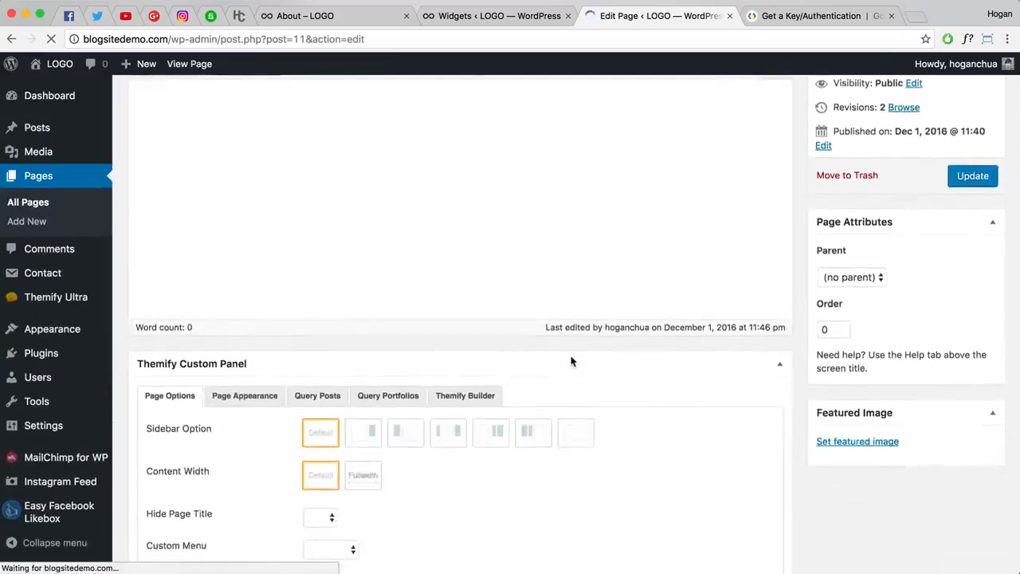
{"action": "scroll", "coordinate": [571, 361], "scroll_direction": "down", "scroll_amount": 2}
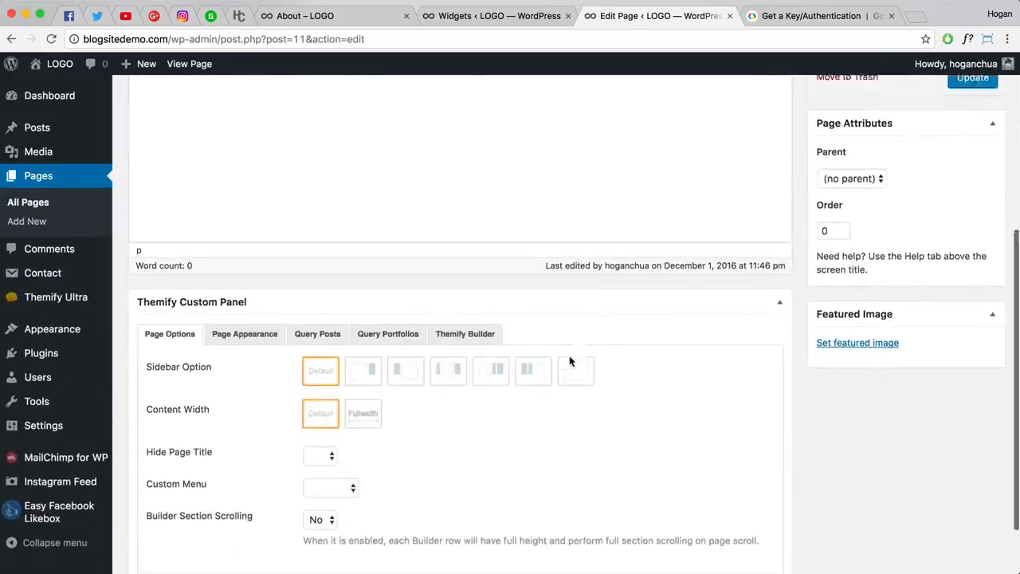
{"action": "left_click", "coordinate": [363, 389]}
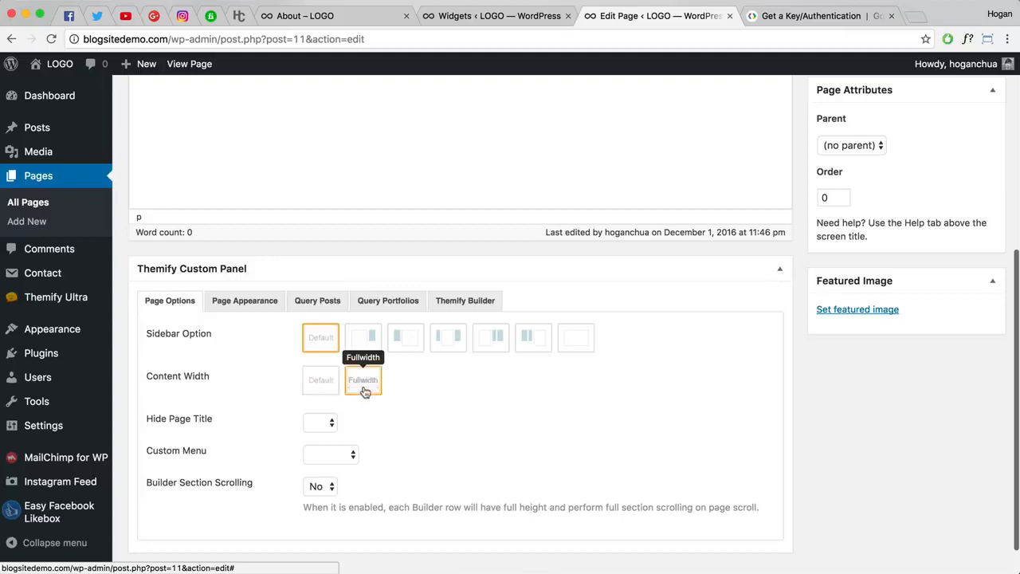
{"action": "scroll", "coordinate": [709, 323], "scroll_direction": "up", "scroll_amount": 3}
{"action": "scroll", "coordinate": [551, 446], "scroll_direction": "down", "scroll_amount": 1}
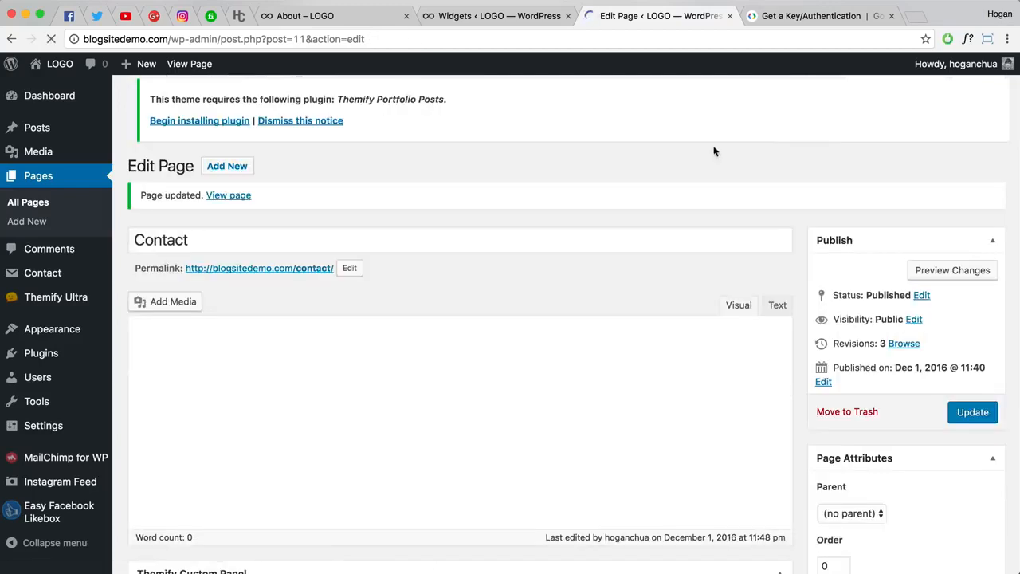
{"action": "left_click", "coordinate": [231, 203]}
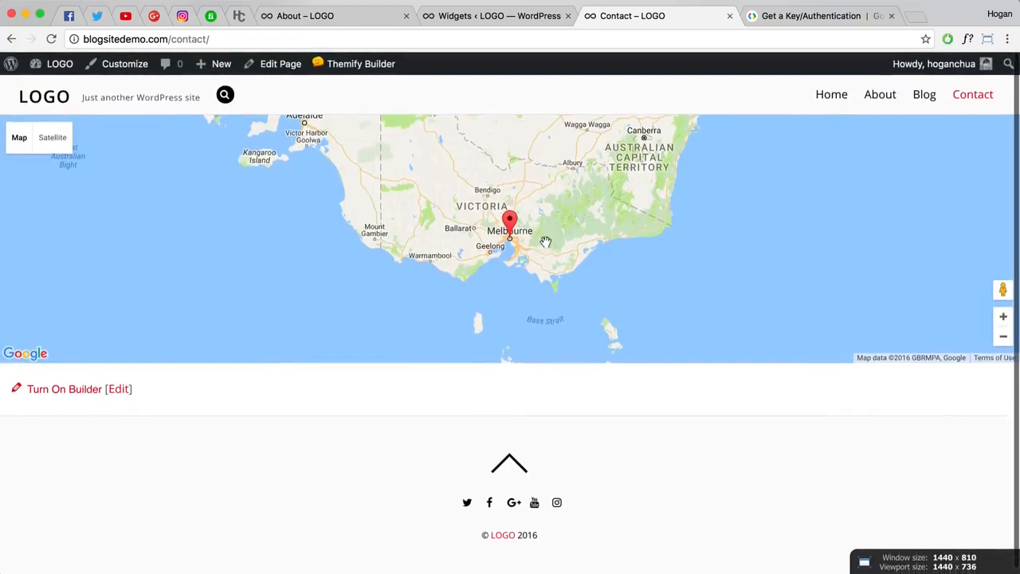
Split the row below the map into roughly 60/37% columns and add a Text module to the left one
{"action": "left_click", "coordinate": [56, 390]}
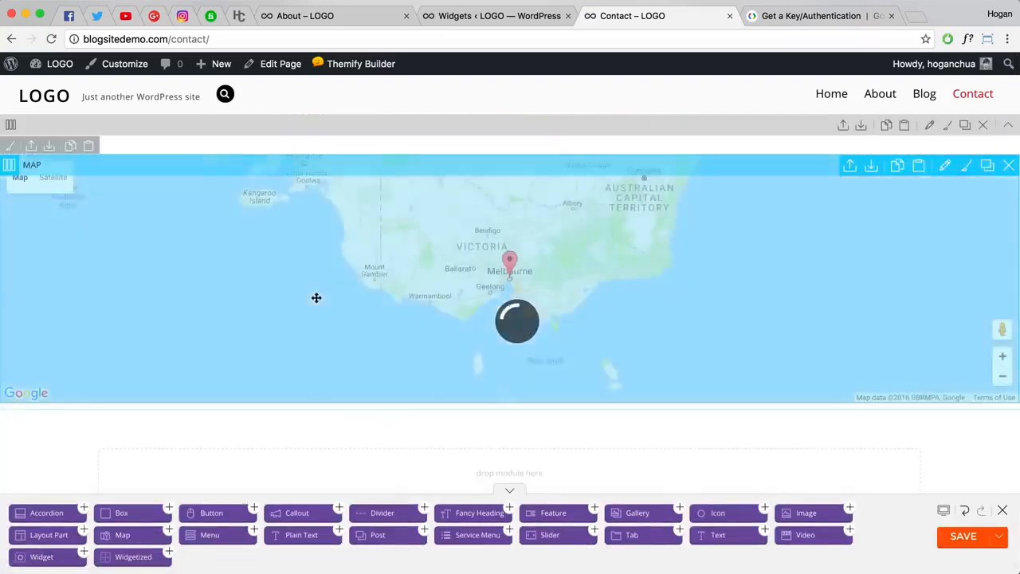
{"action": "scroll", "coordinate": [316, 298], "scroll_direction": "down", "scroll_amount": 3}
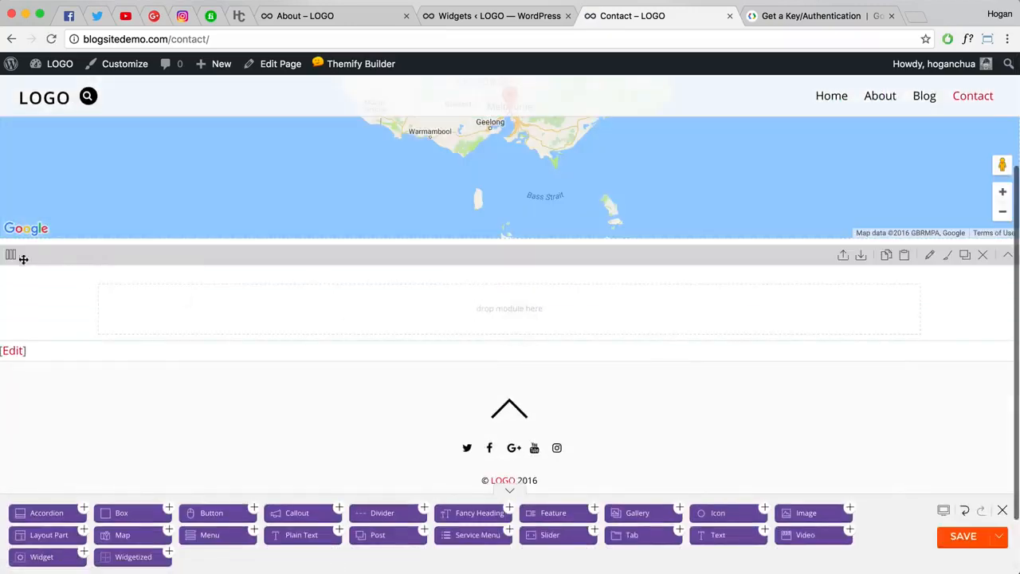
{"action": "mouse_move", "coordinate": [10, 255]}
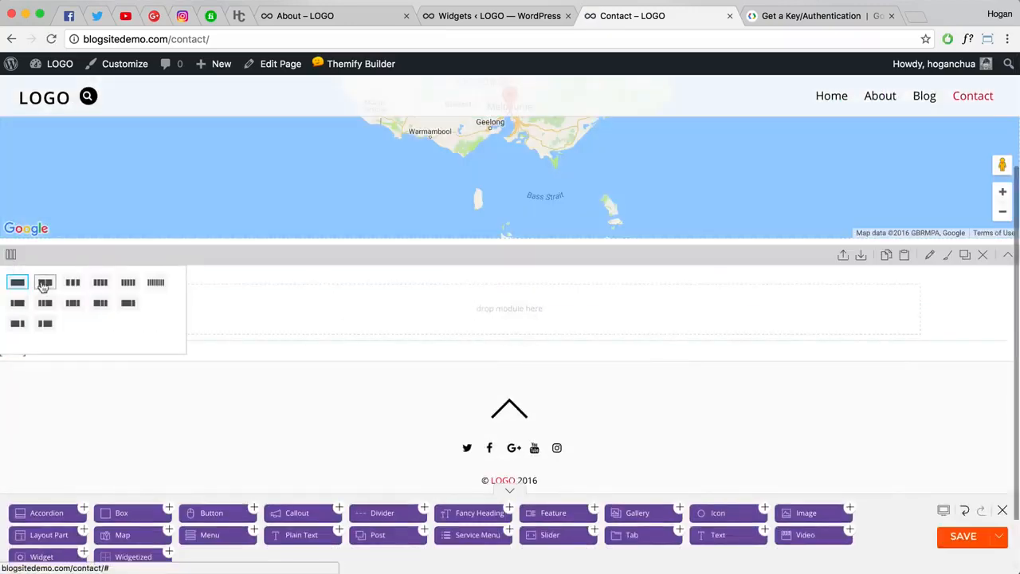
{"action": "left_click", "coordinate": [44, 284]}
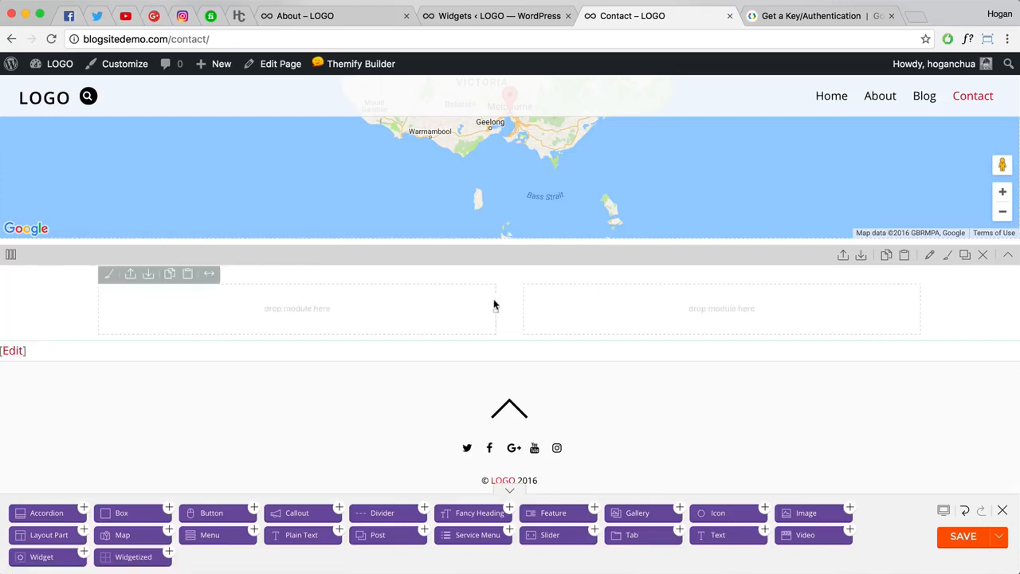
{"action": "left_click_drag", "start_coordinate": [496, 302], "coordinate": [587, 316]}
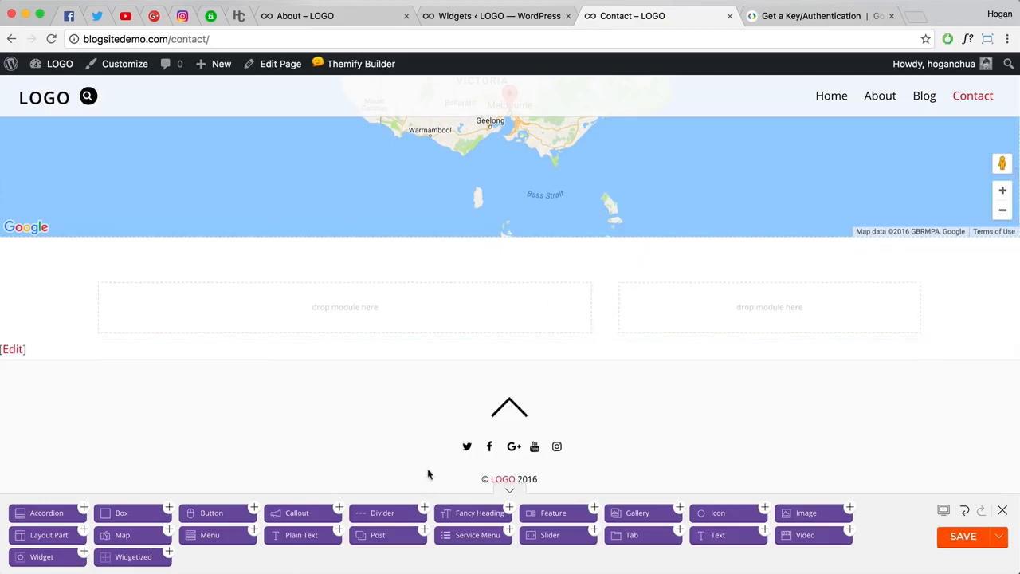
{"action": "left_click_drag", "start_coordinate": [706, 539], "coordinate": [317, 310]}
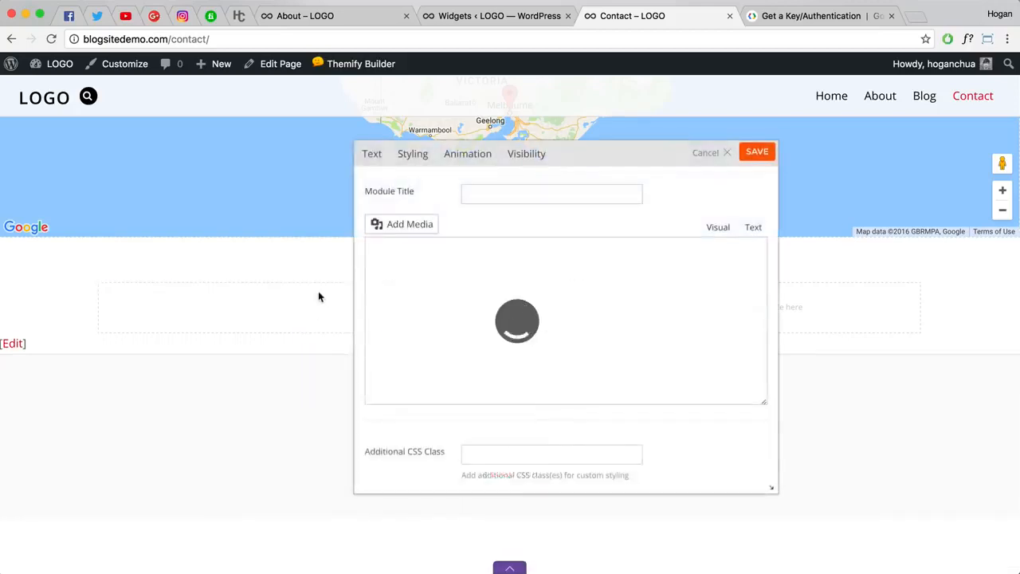
Copy the Email, Address and Ph lines from the reference Contact page into the text editor as plain text
{"action": "left_click", "coordinate": [355, 23]}
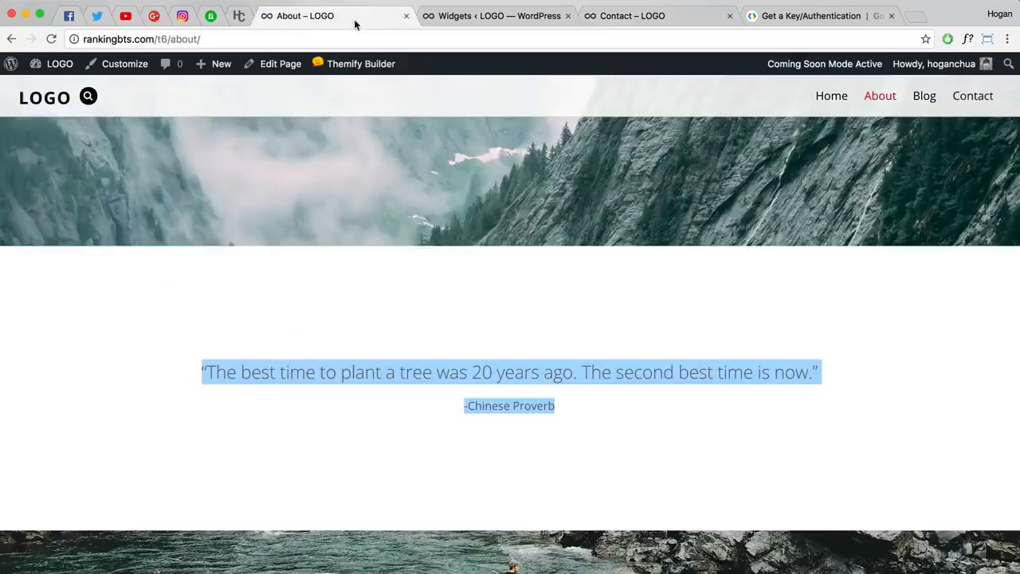
{"action": "left_click", "coordinate": [971, 98]}
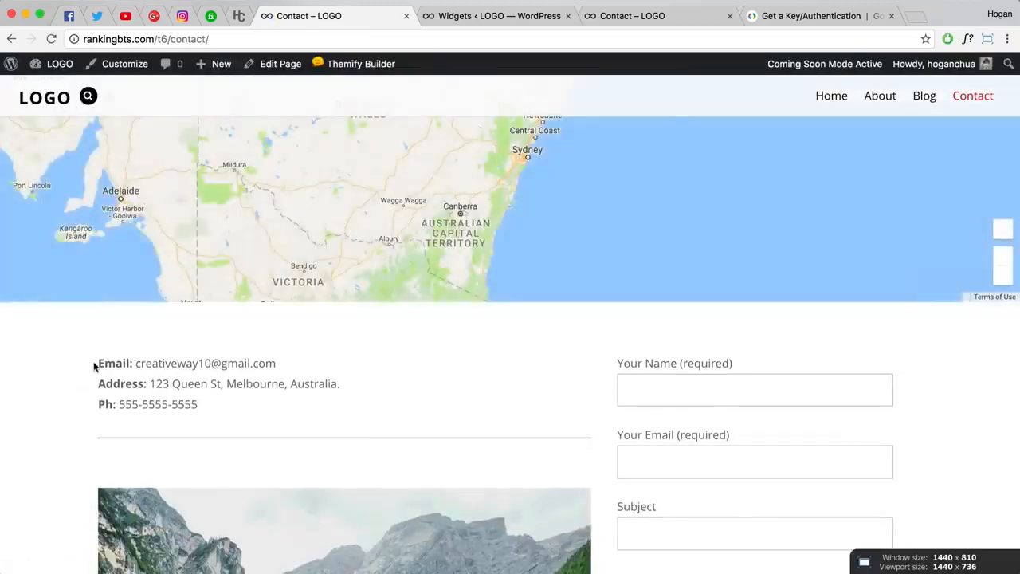
{"action": "left_click_drag", "start_coordinate": [94, 361], "coordinate": [253, 405]}
{"action": "right_click", "coordinate": [178, 385]}
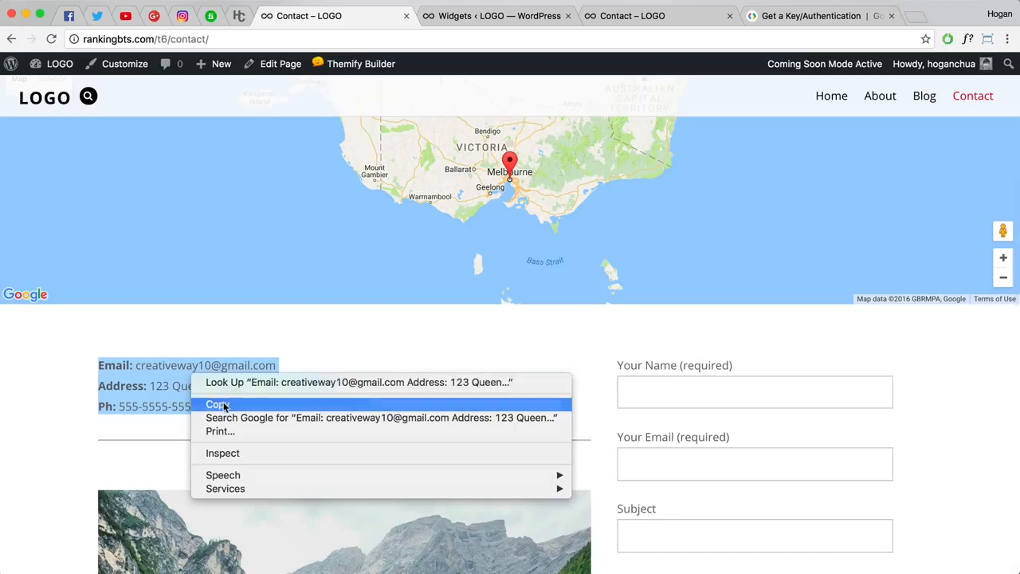
{"action": "left_click", "coordinate": [223, 403]}
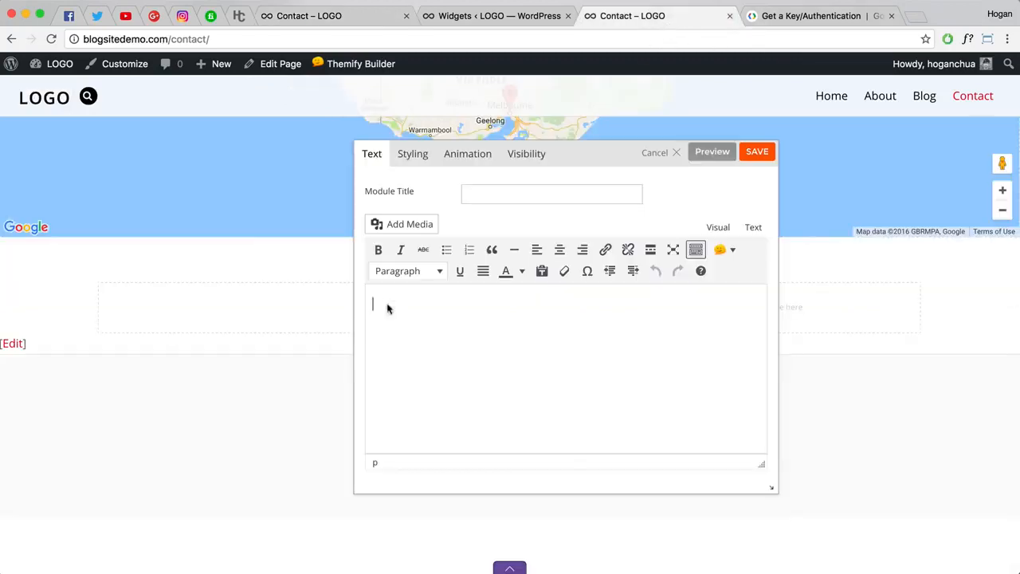
{"action": "right_click", "coordinate": [388, 309]}
{"action": "left_click", "coordinate": [447, 389]}
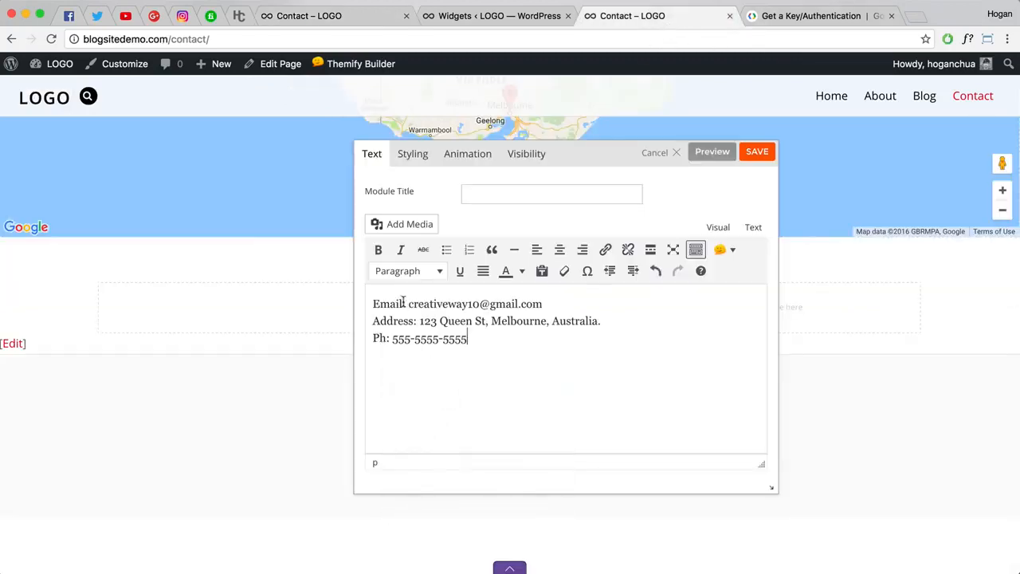
Make the Email:, Address: and Ph: labels bold
{"action": "left_click_drag", "start_coordinate": [406, 304], "coordinate": [322, 298]}
{"action": "left_click", "coordinate": [378, 250]}
{"action": "left_click_drag", "start_coordinate": [418, 321], "coordinate": [370, 338]}
{"action": "left_click", "coordinate": [379, 250]}
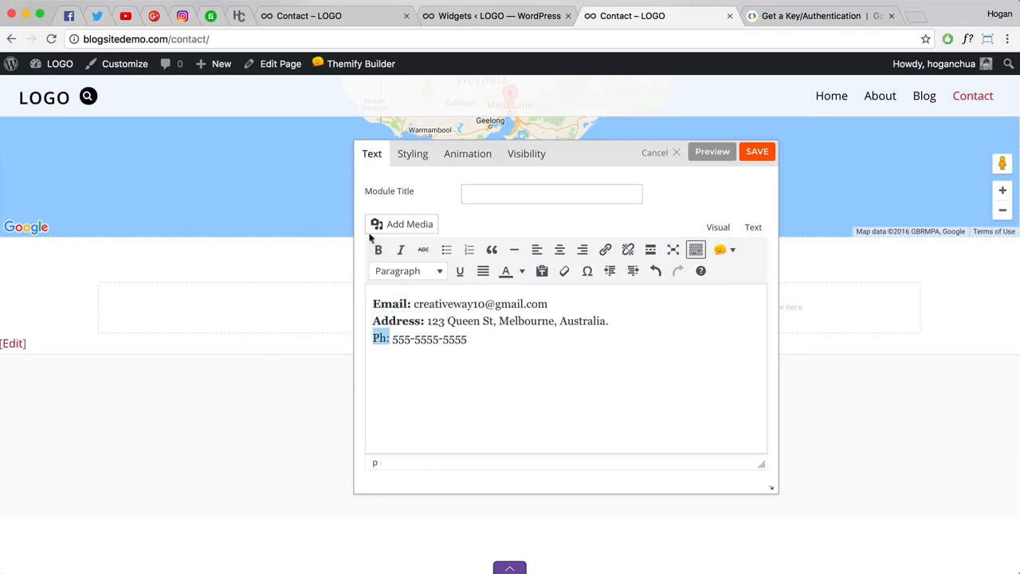
{"action": "left_click", "coordinate": [378, 250]}
Add a horizontal rule below the phone line and save the text module
{"action": "left_click", "coordinate": [503, 349]}
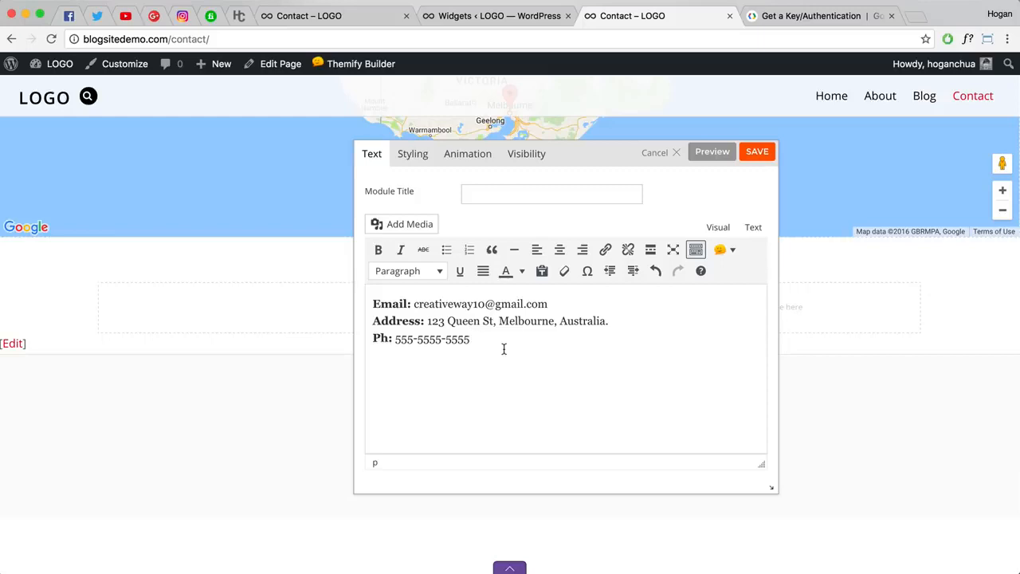
{"action": "key", "text": "Return"}
{"action": "left_click", "coordinate": [515, 252]}
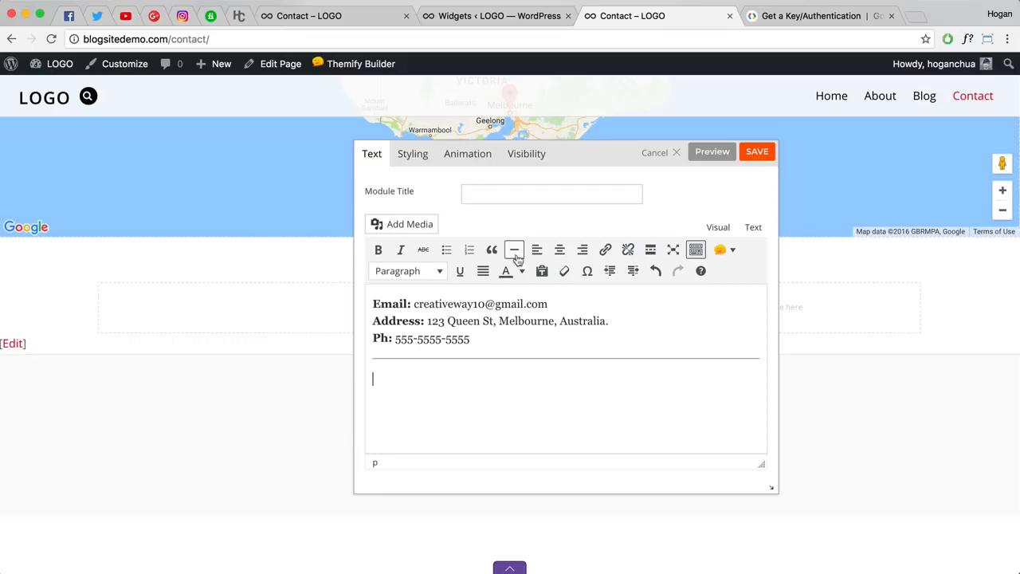
{"action": "left_click", "coordinate": [756, 153]}
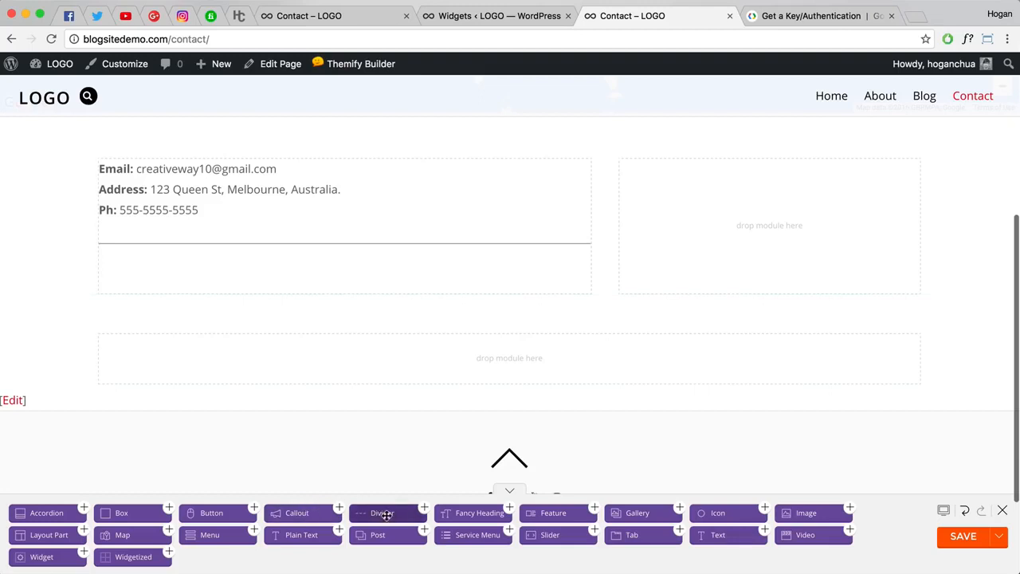
Put an Image module below the contact details, upload Contact Page.jpg into it, and save
{"action": "left_click_drag", "start_coordinate": [394, 516], "coordinate": [430, 267]}
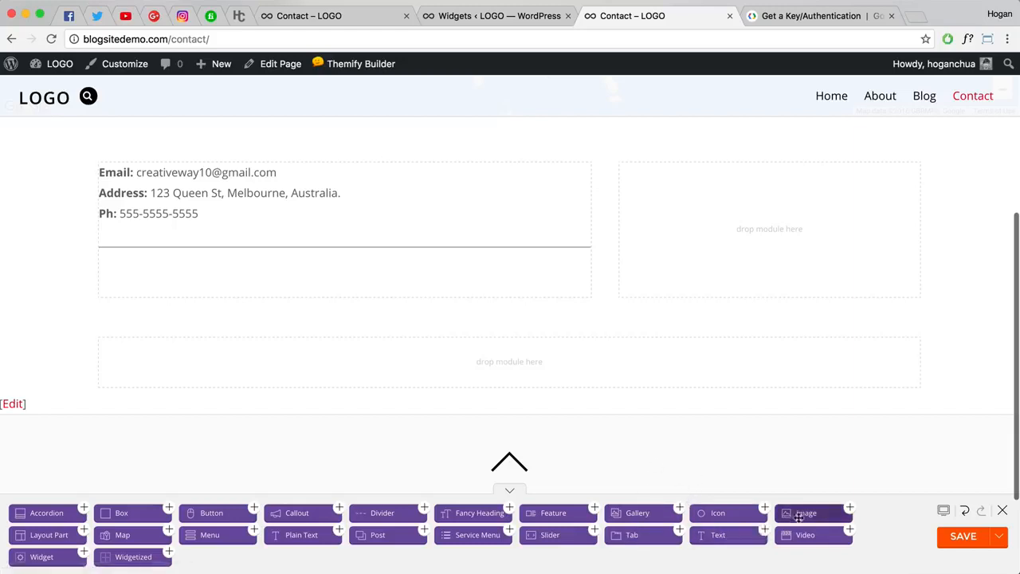
{"action": "left_click_drag", "start_coordinate": [801, 513], "coordinate": [346, 320]}
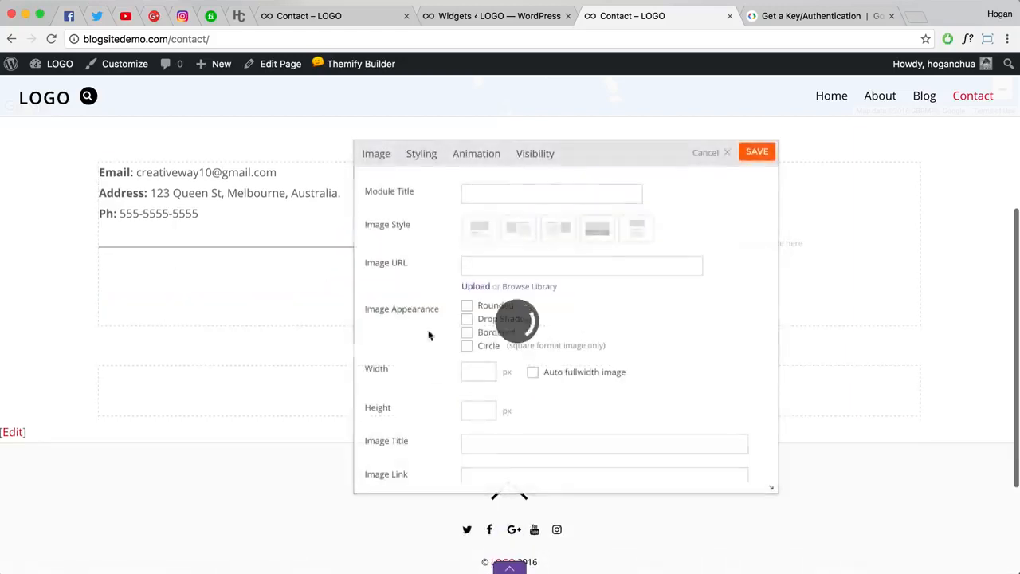
{"action": "left_click", "coordinate": [548, 266]}
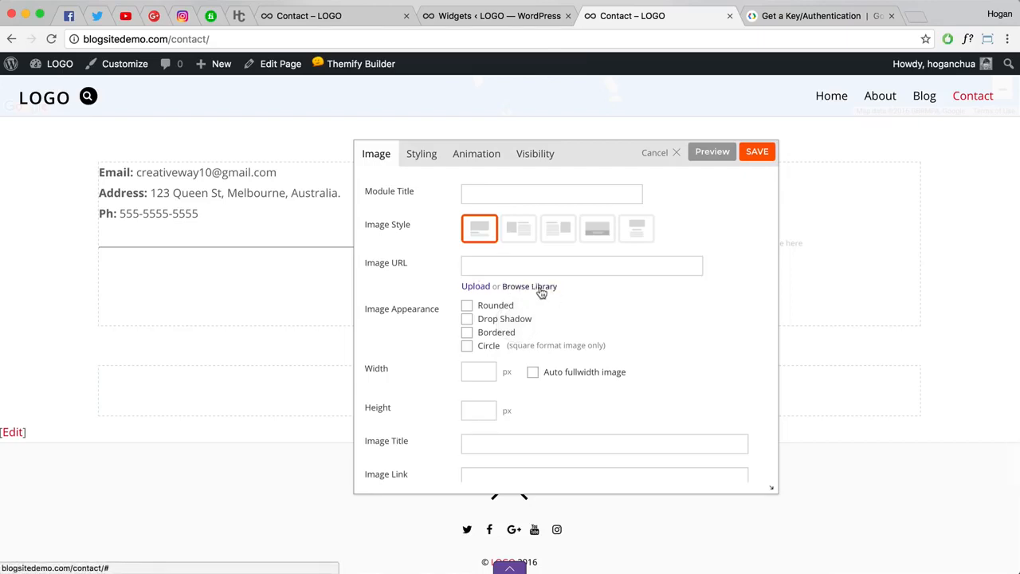
{"action": "left_click", "coordinate": [540, 288]}
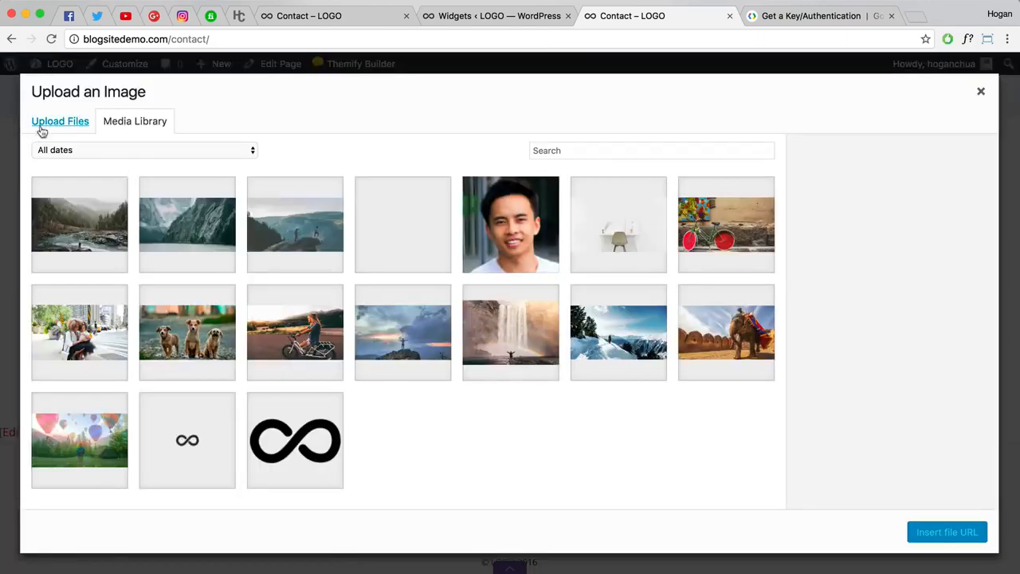
{"action": "left_click", "coordinate": [46, 123]}
{"action": "left_click", "coordinate": [507, 329]}
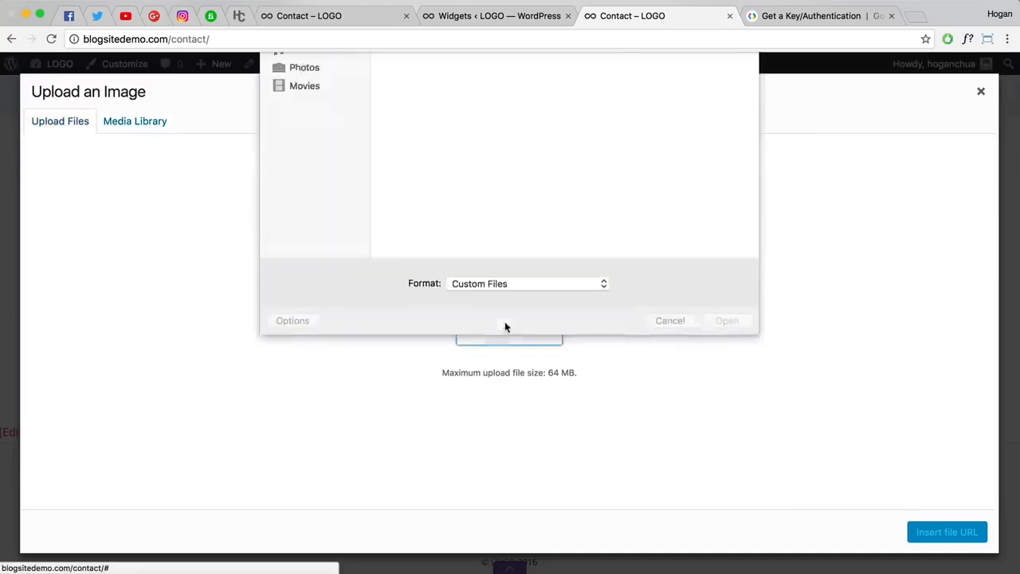
{"action": "left_click", "coordinate": [611, 167]}
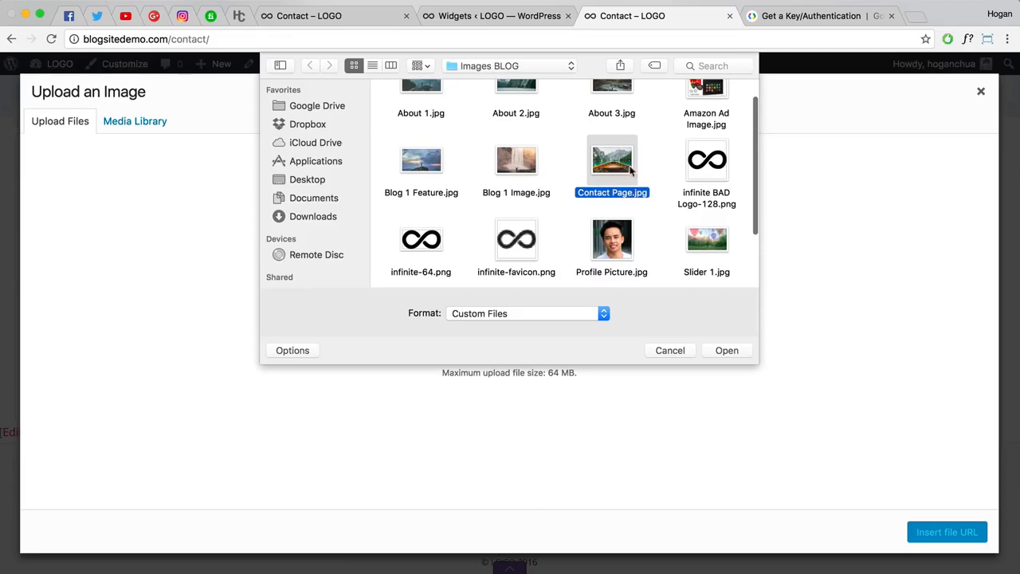
{"action": "left_click", "coordinate": [727, 350]}
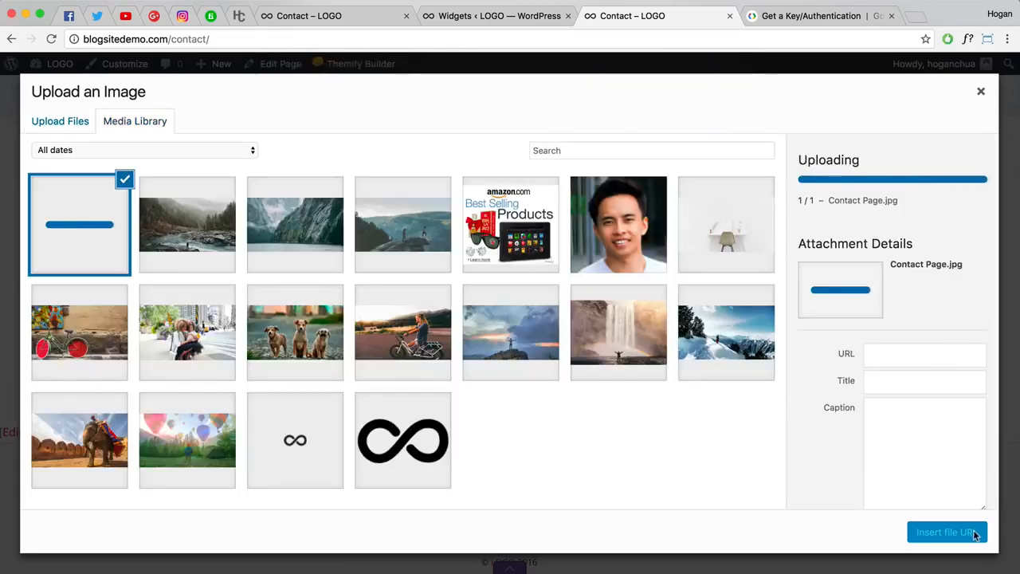
{"action": "left_click", "coordinate": [971, 534]}
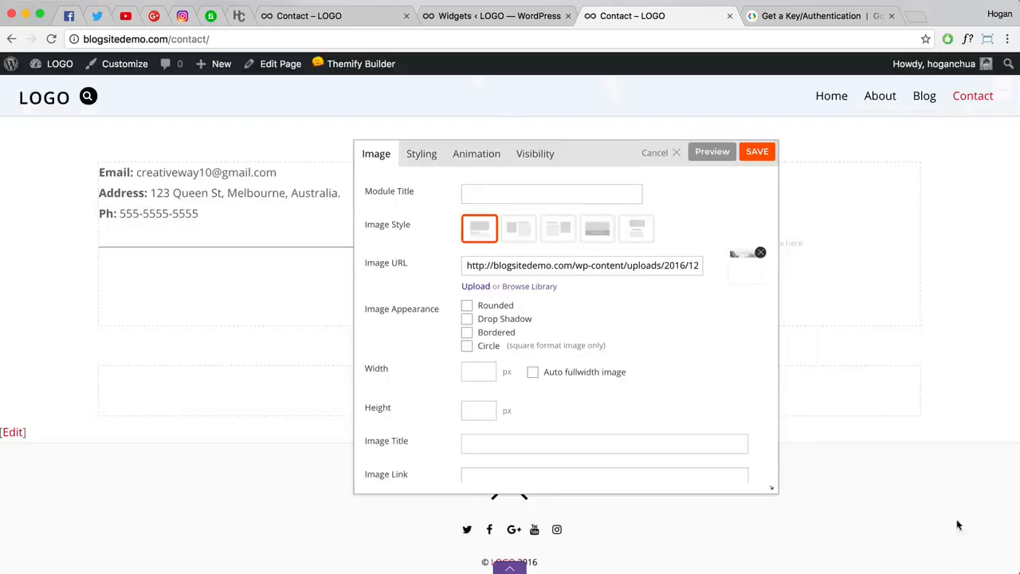
{"action": "left_click", "coordinate": [756, 152]}
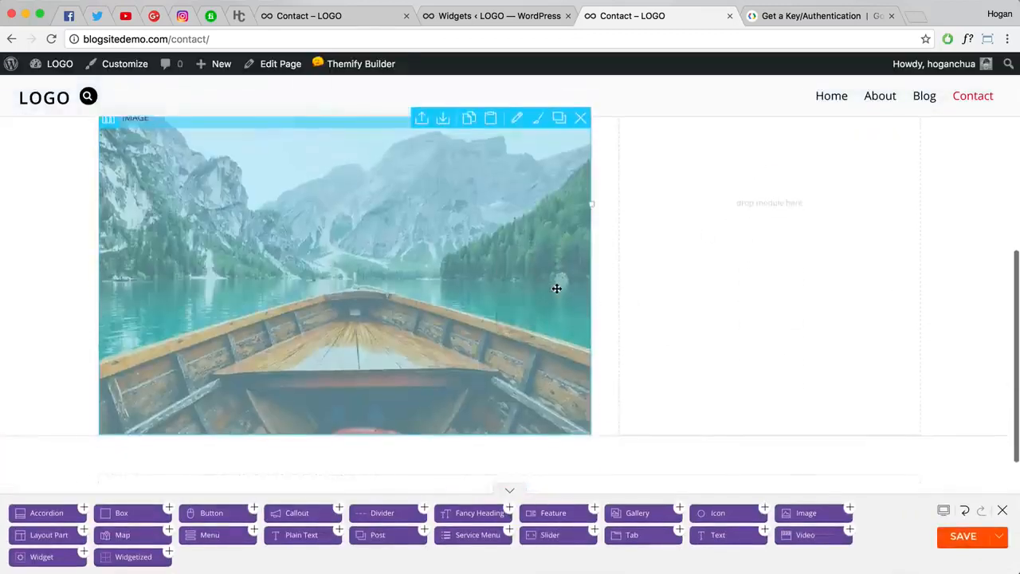
Open the Dashboard in a new tab and edit Contact form 1 under Contact Forms
{"action": "mouse_move", "coordinate": [56, 72]}
{"action": "right_click", "coordinate": [53, 90]}
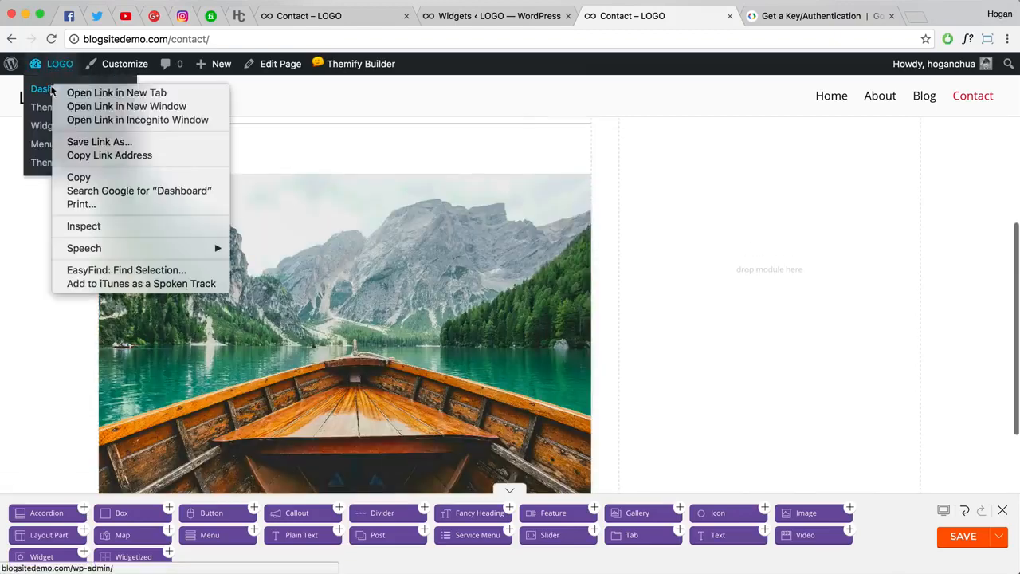
{"action": "left_click", "coordinate": [83, 94]}
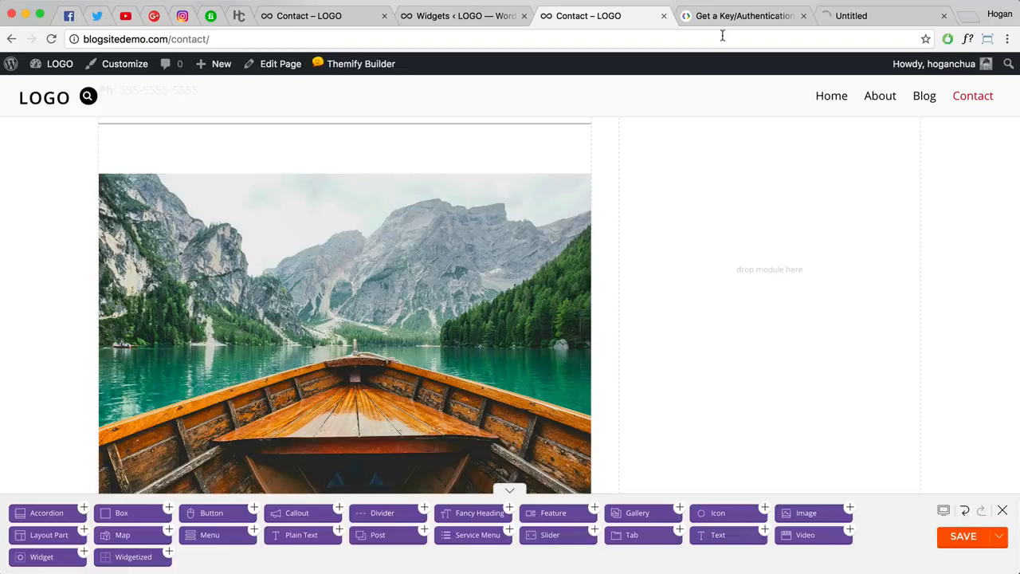
{"action": "left_click", "coordinate": [803, 16]}
{"action": "left_click", "coordinate": [741, 15]}
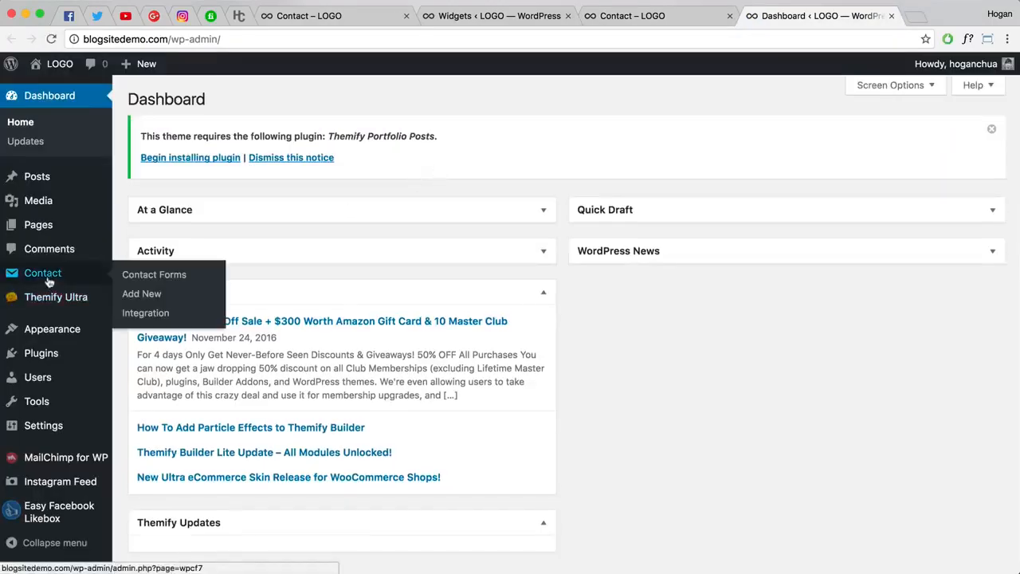
{"action": "left_click", "coordinate": [43, 275]}
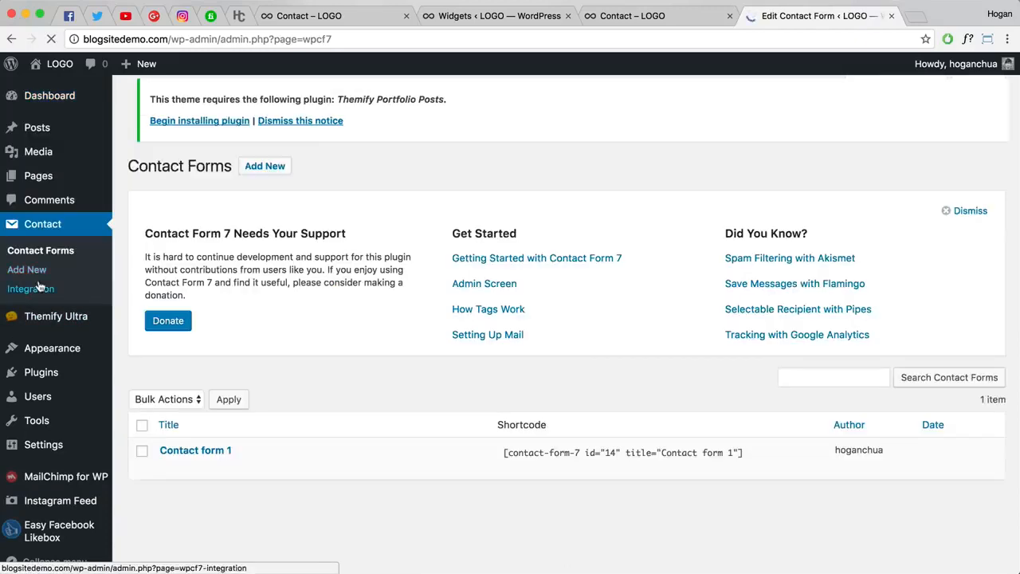
{"action": "scroll", "coordinate": [239, 271], "scroll_direction": "down", "scroll_amount": 1}
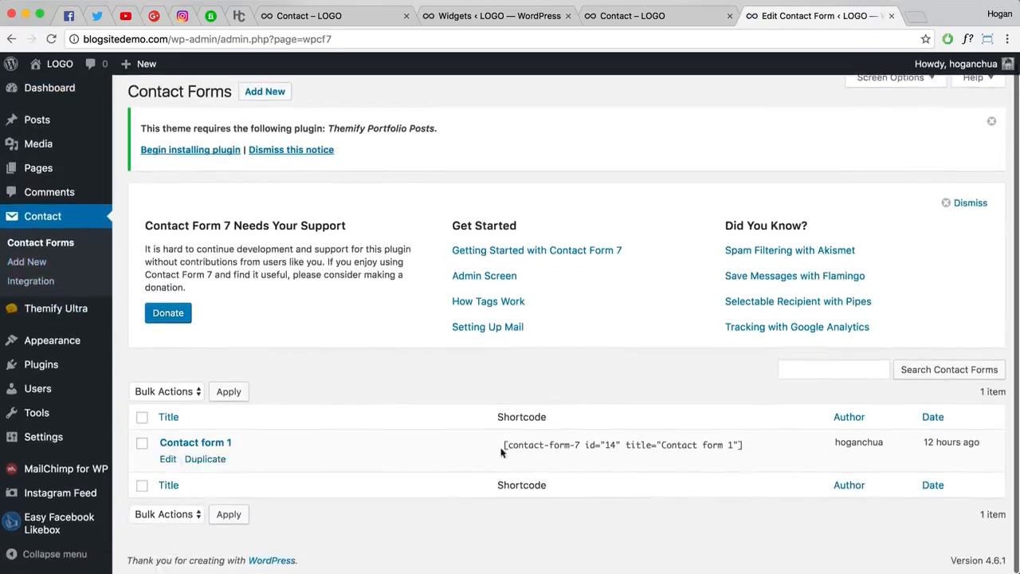
{"action": "left_click", "coordinate": [167, 460]}
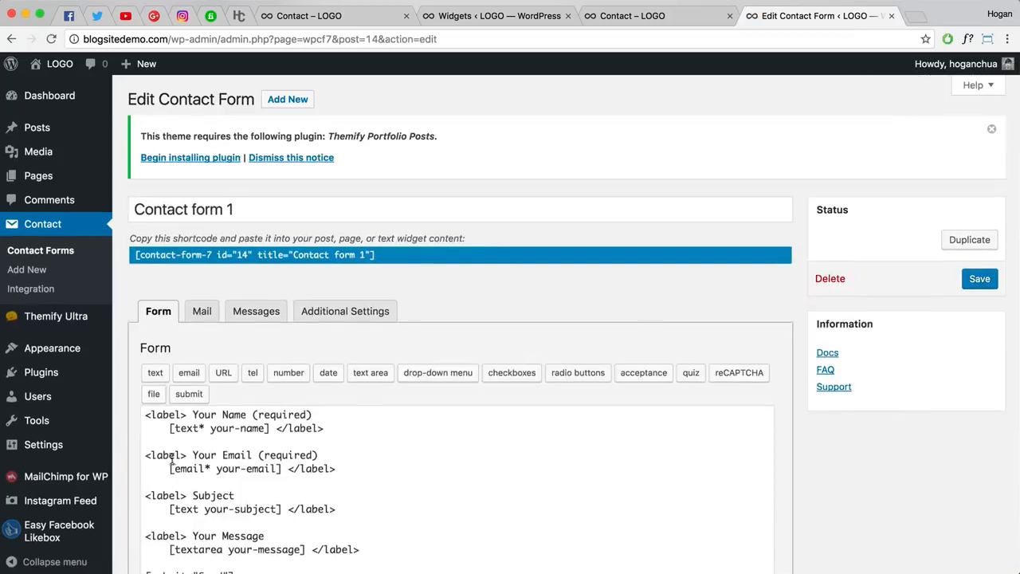
Review Contact form 1's mail settings and form template
{"action": "left_click", "coordinate": [197, 313]}
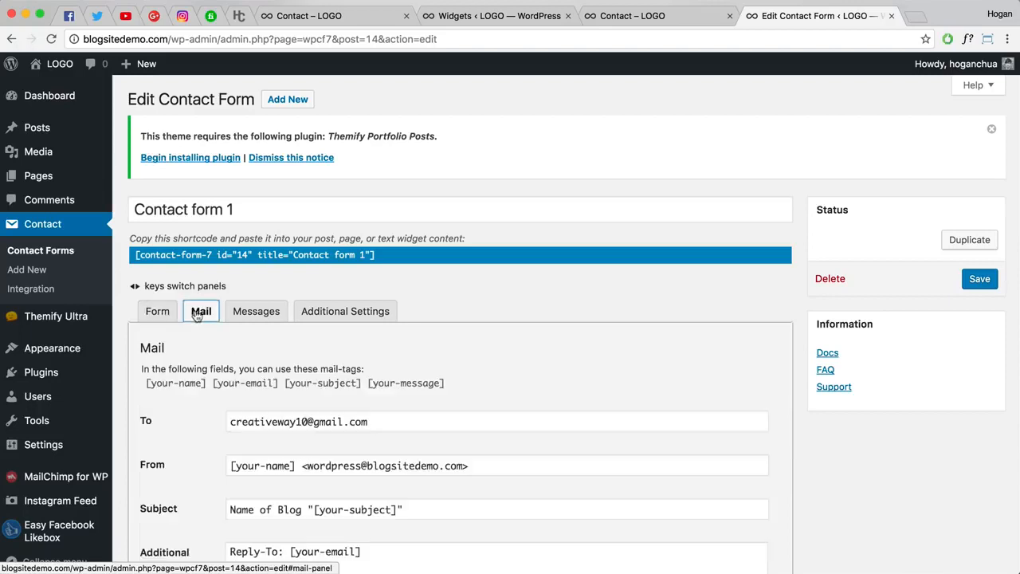
{"action": "left_click_drag", "start_coordinate": [405, 422], "coordinate": [197, 414]}
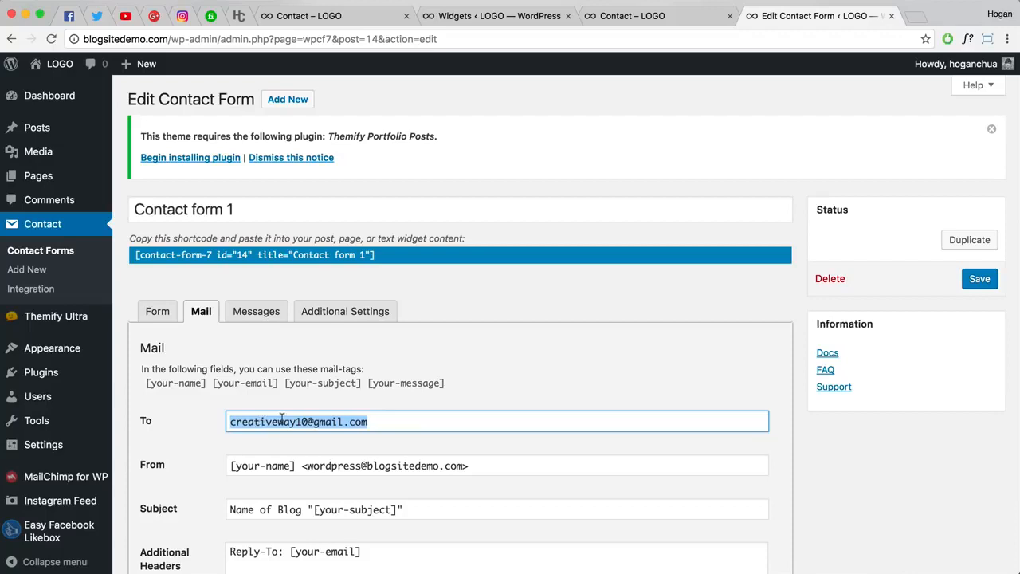
{"action": "left_click", "coordinate": [158, 315]}
{"action": "scroll", "coordinate": [248, 366], "scroll_direction": "down", "scroll_amount": 3}
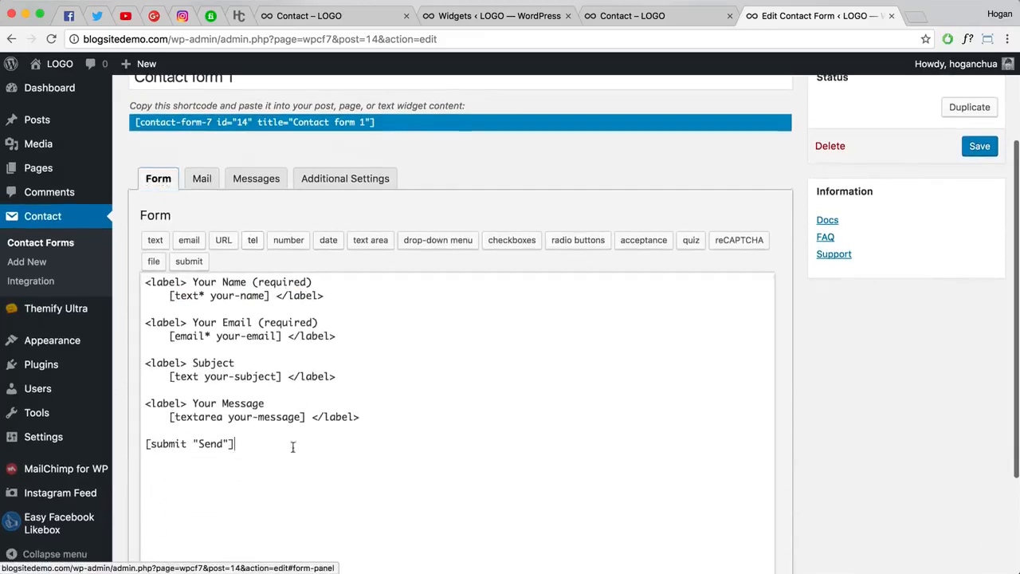
{"action": "left_click_drag", "start_coordinate": [294, 444], "coordinate": [128, 287]}
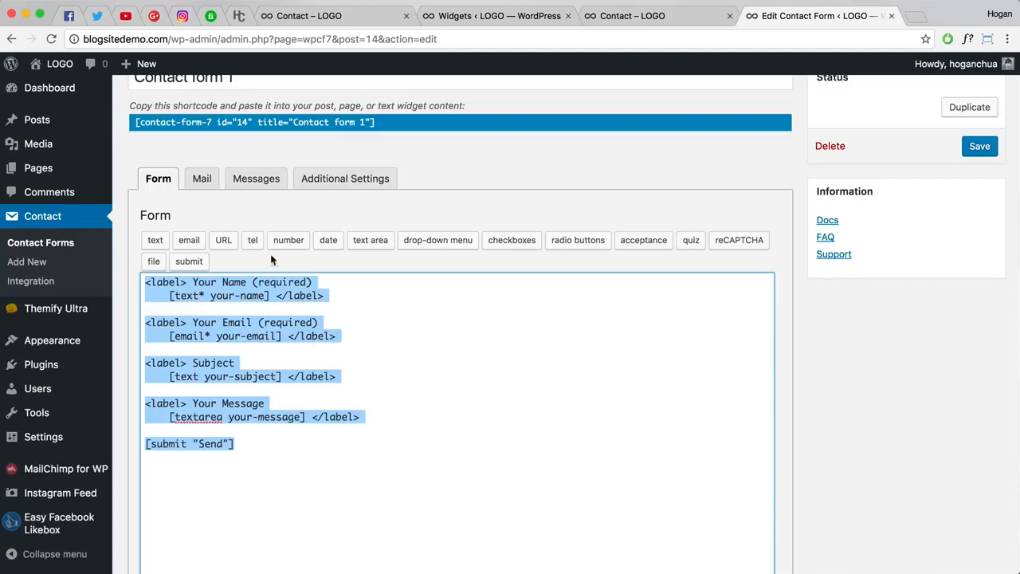
{"action": "scroll", "coordinate": [271, 259], "scroll_direction": "up", "scroll_amount": 3}
Copy Contact form 1's shortcode and return to the Contact page builder tab
{"action": "left_click", "coordinate": [241, 227]}
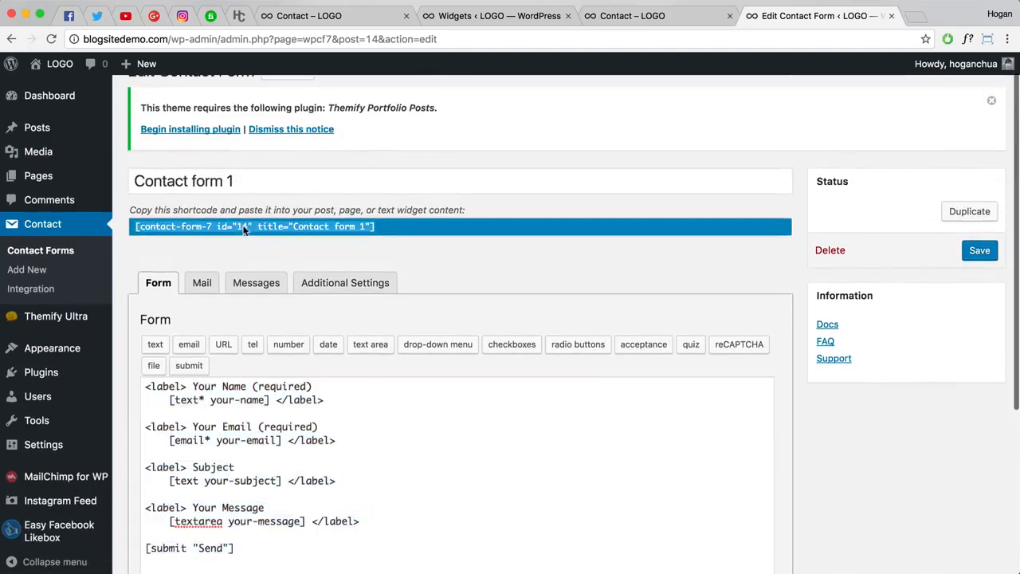
{"action": "right_click", "coordinate": [244, 228]}
{"action": "left_click", "coordinate": [271, 251]}
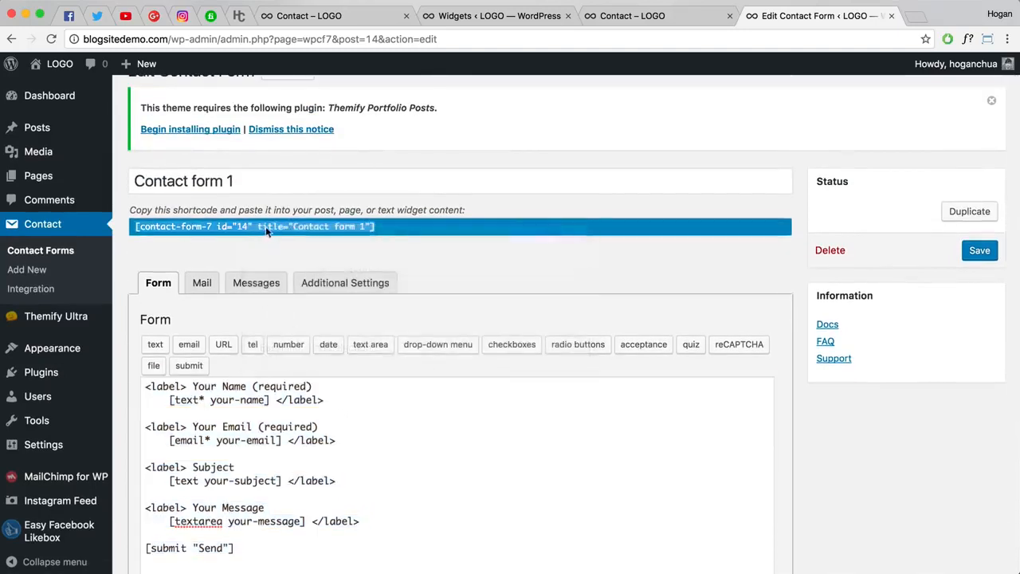
{"action": "left_click", "coordinate": [653, 22]}
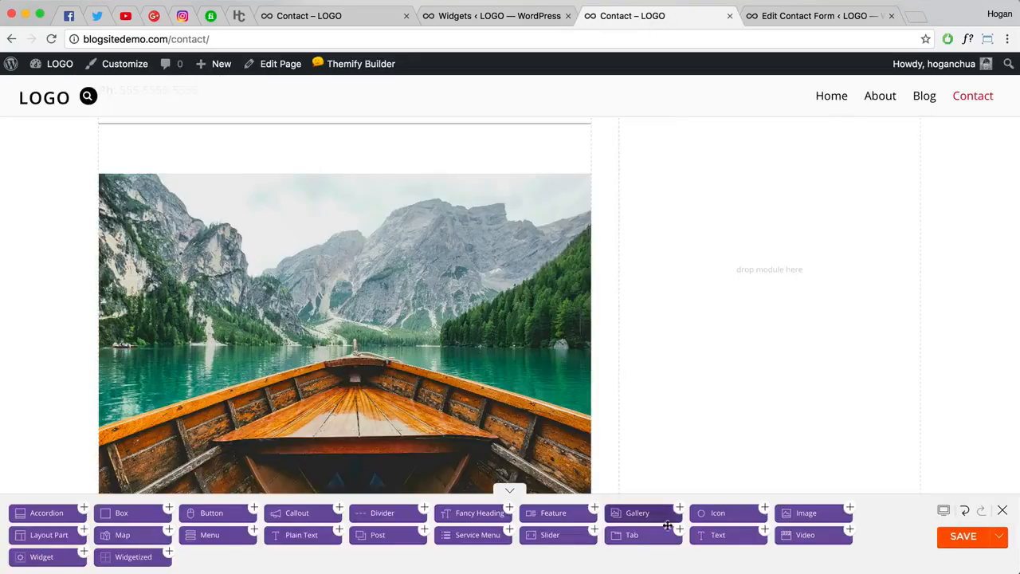
Add a Text module holding the pasted contact form shortcode to the right column and save the page
{"action": "left_click_drag", "start_coordinate": [725, 535], "coordinate": [692, 239]}
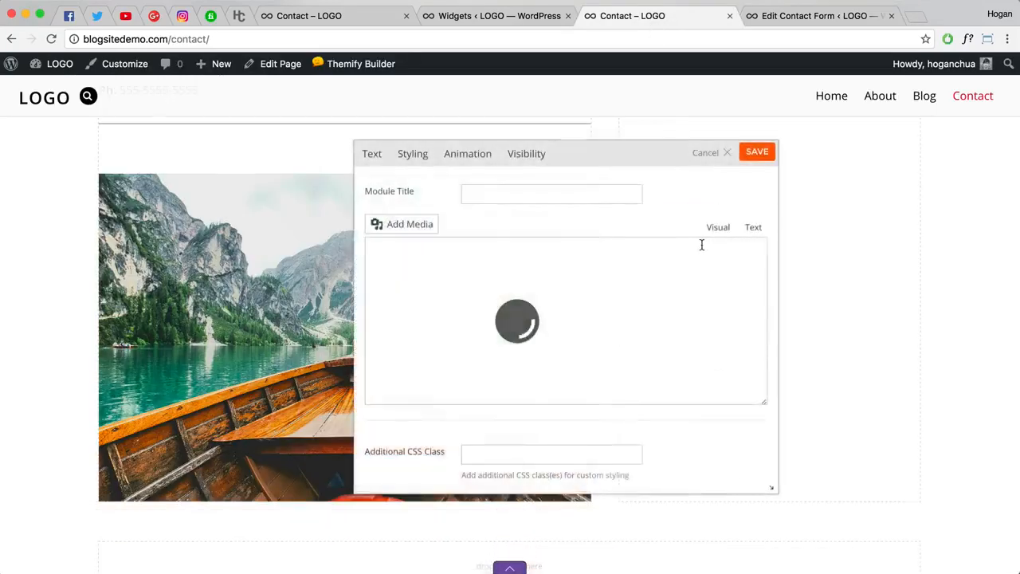
{"action": "key", "text": "ctrl+v"}
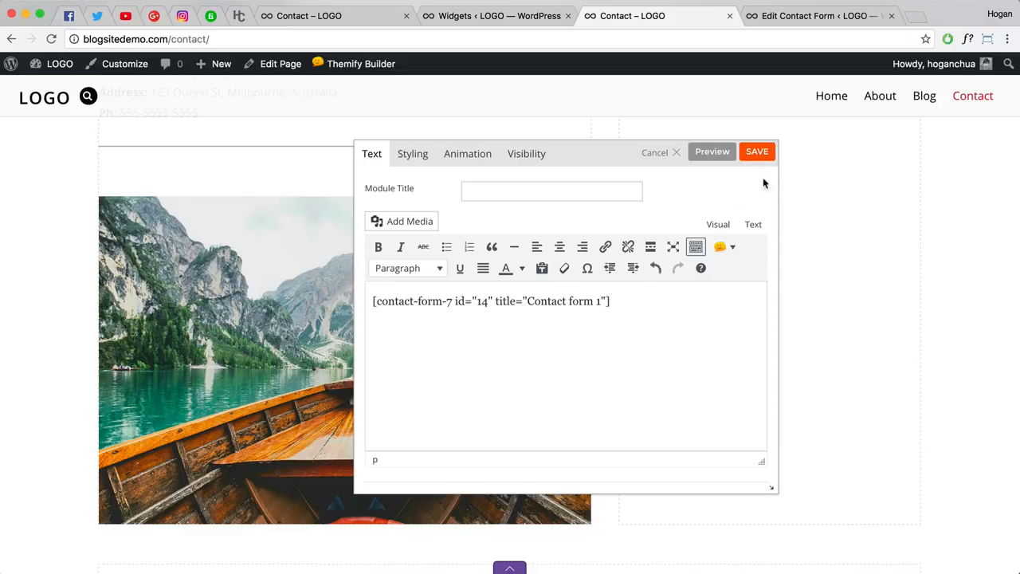
{"action": "left_click", "coordinate": [758, 153]}
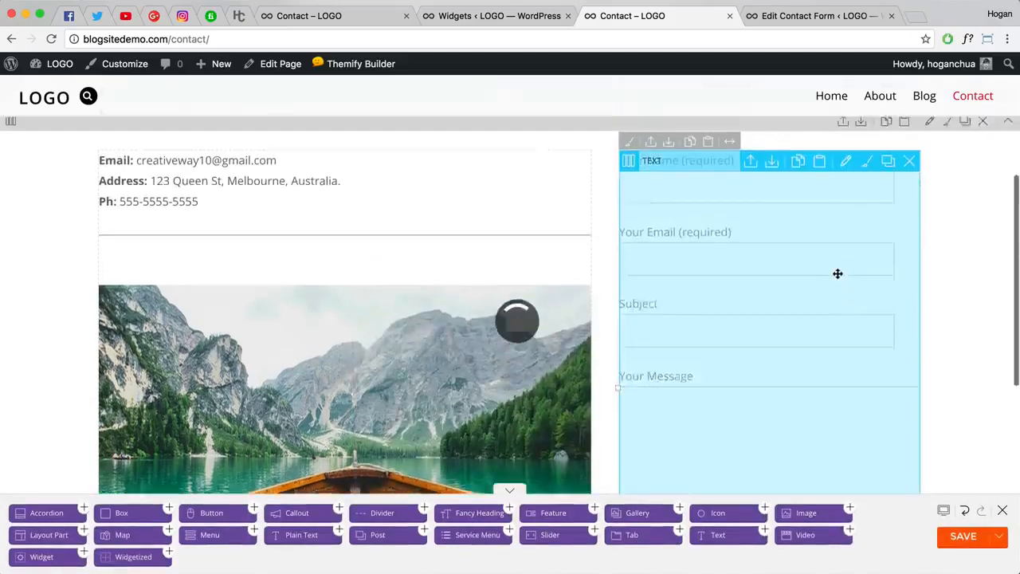
{"action": "scroll", "coordinate": [841, 275], "scroll_direction": "down", "scroll_amount": 5}
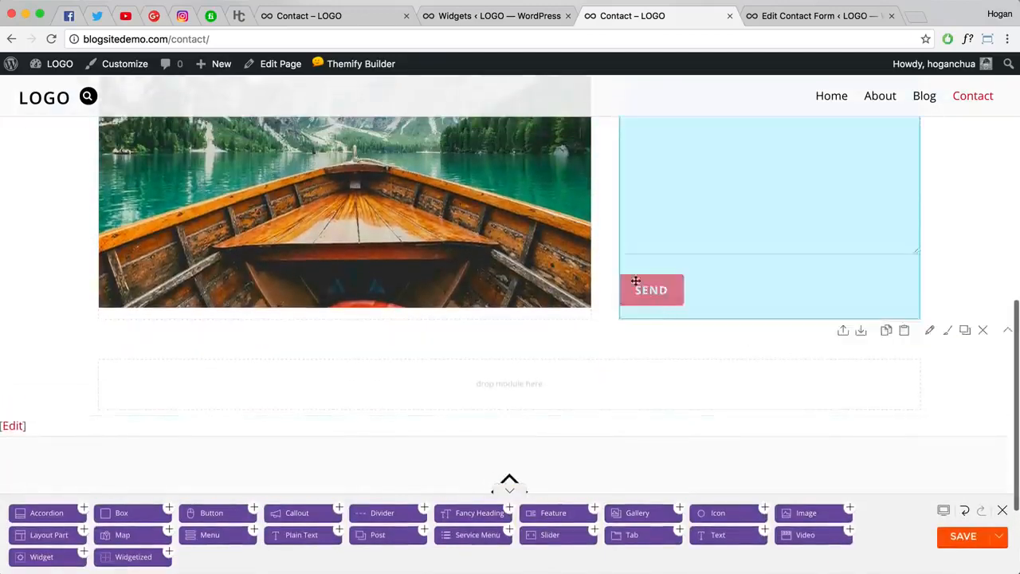
{"action": "scroll", "coordinate": [659, 246], "scroll_direction": "up", "scroll_amount": 3}
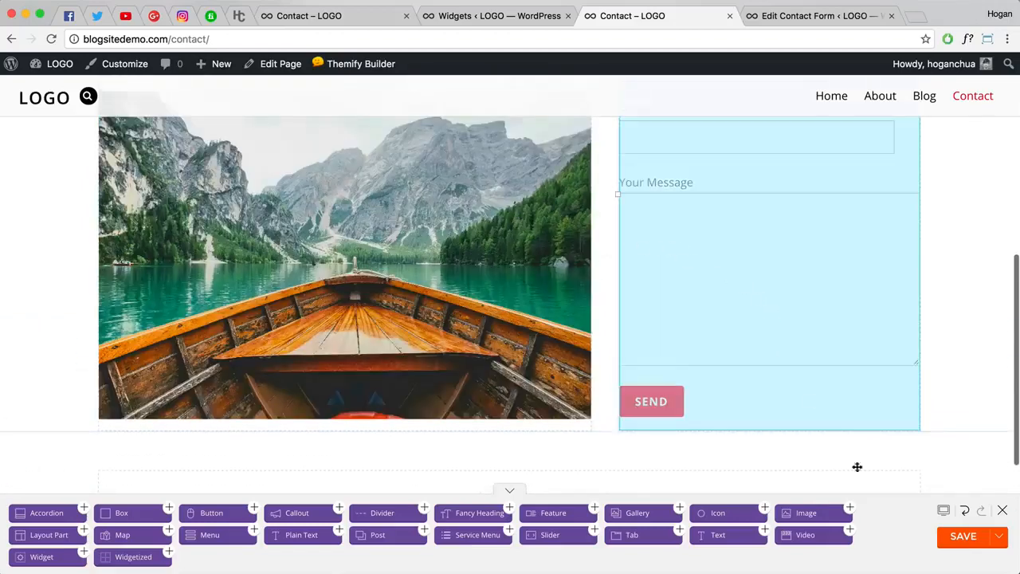
{"action": "left_click", "coordinate": [963, 535]}
Delete the empty row below the boat image
{"action": "scroll", "coordinate": [901, 417], "scroll_direction": "down", "scroll_amount": 1}
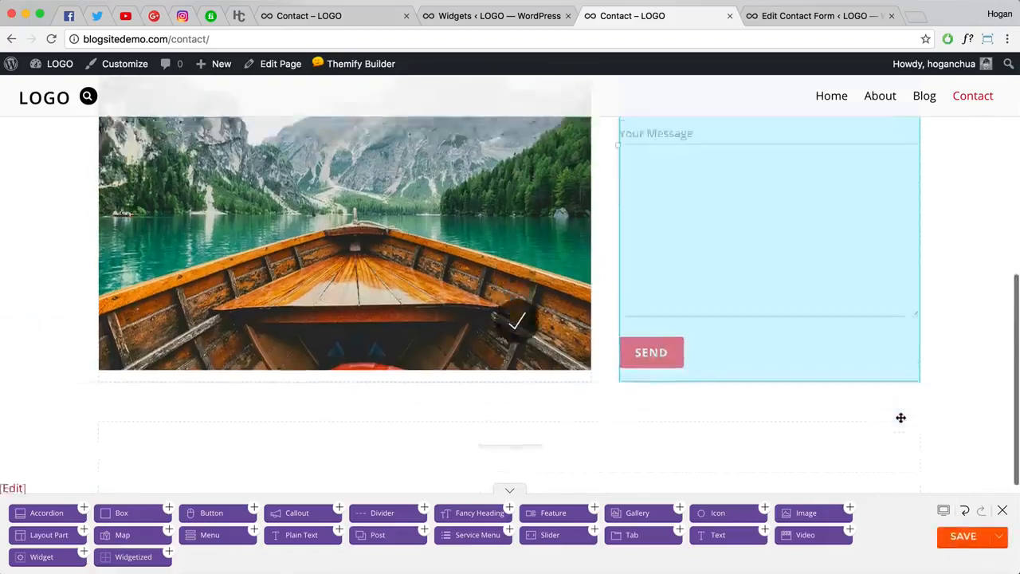
{"action": "scroll", "coordinate": [900, 418], "scroll_direction": "down", "scroll_amount": 1}
{"action": "left_click", "coordinate": [983, 338]}
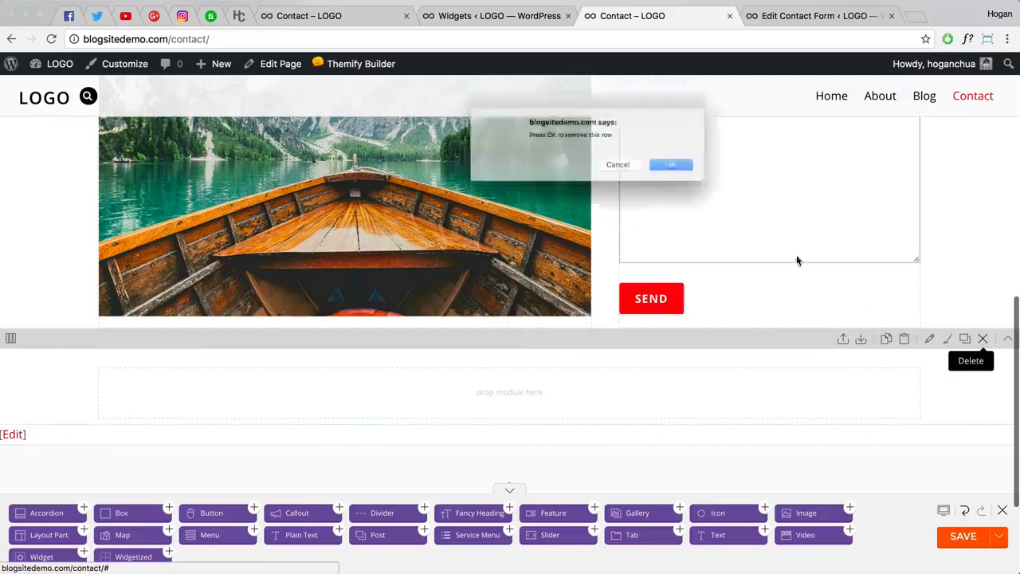
{"action": "left_click", "coordinate": [701, 173]}
{"action": "scroll", "coordinate": [797, 299], "scroll_direction": "up", "scroll_amount": 6}
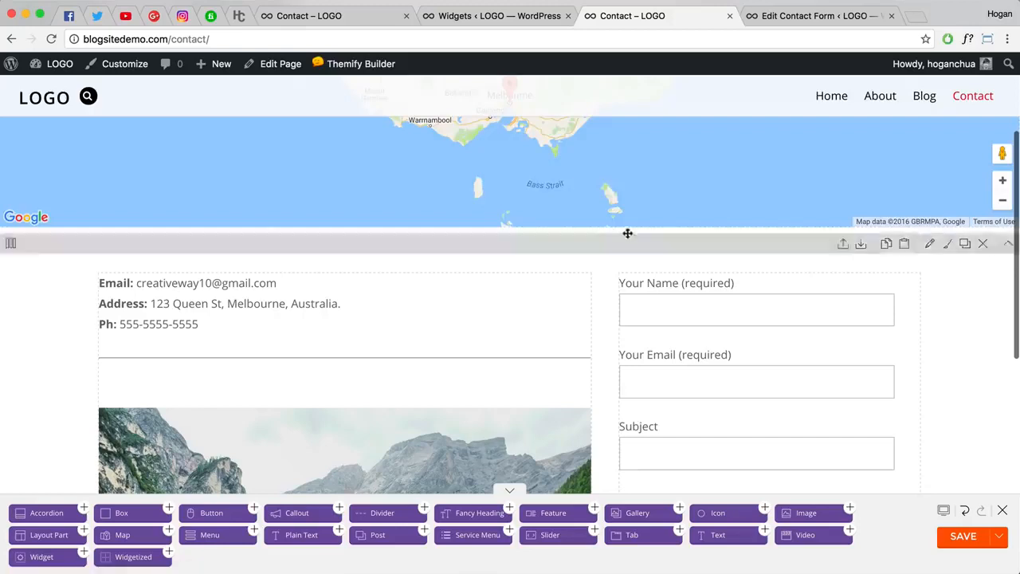
Set the contact-details row padding to 5% top and 5% bottom, with sides set separately
{"action": "left_click", "coordinate": [930, 245]}
{"action": "left_click", "coordinate": [449, 156]}
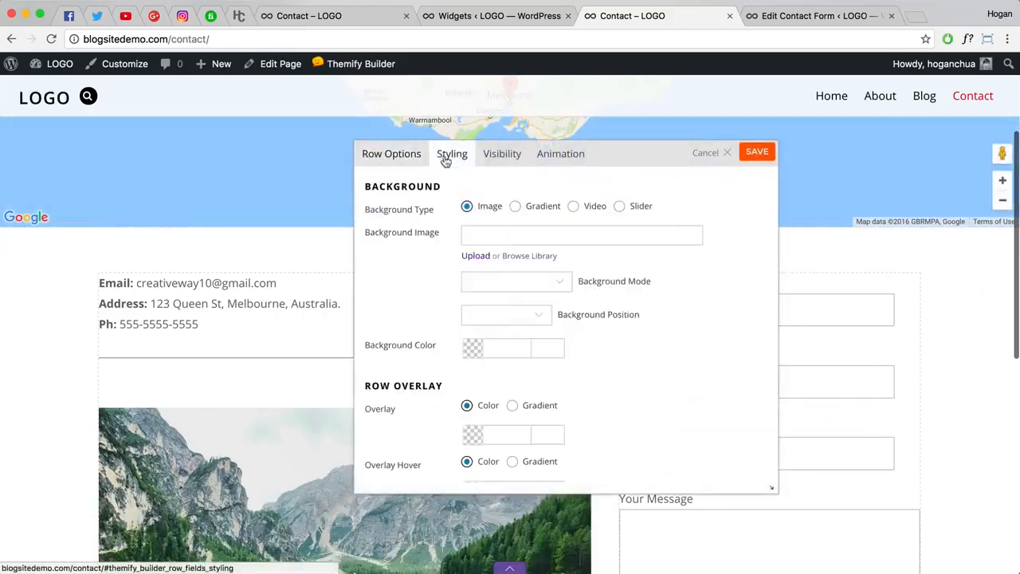
{"action": "scroll", "coordinate": [555, 323], "scroll_direction": "down", "scroll_amount": 10}
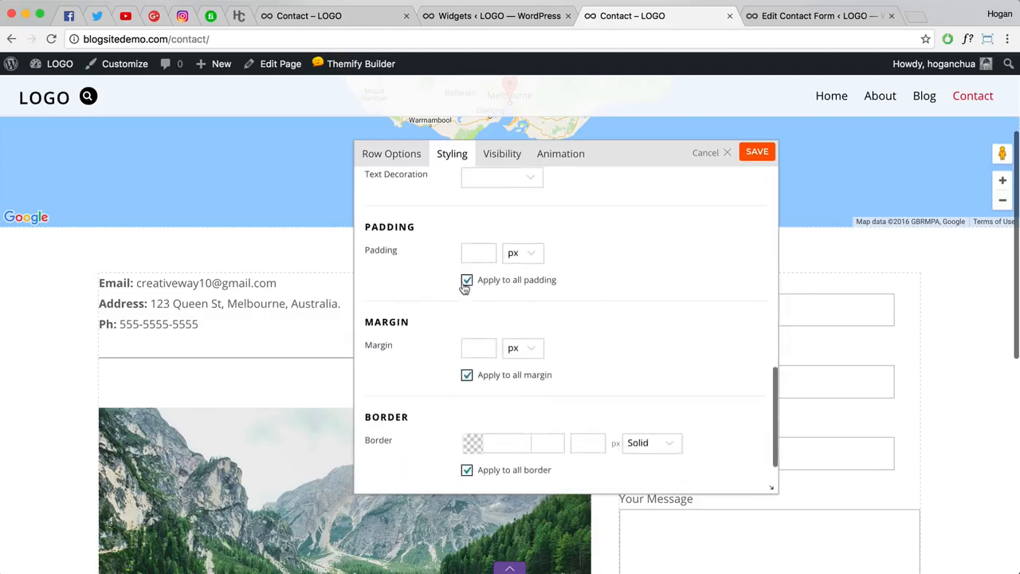
{"action": "left_click", "coordinate": [467, 281]}
{"action": "left_click", "coordinate": [486, 255]}
{"action": "type", "text": "5"}
{"action": "left_click", "coordinate": [520, 254]}
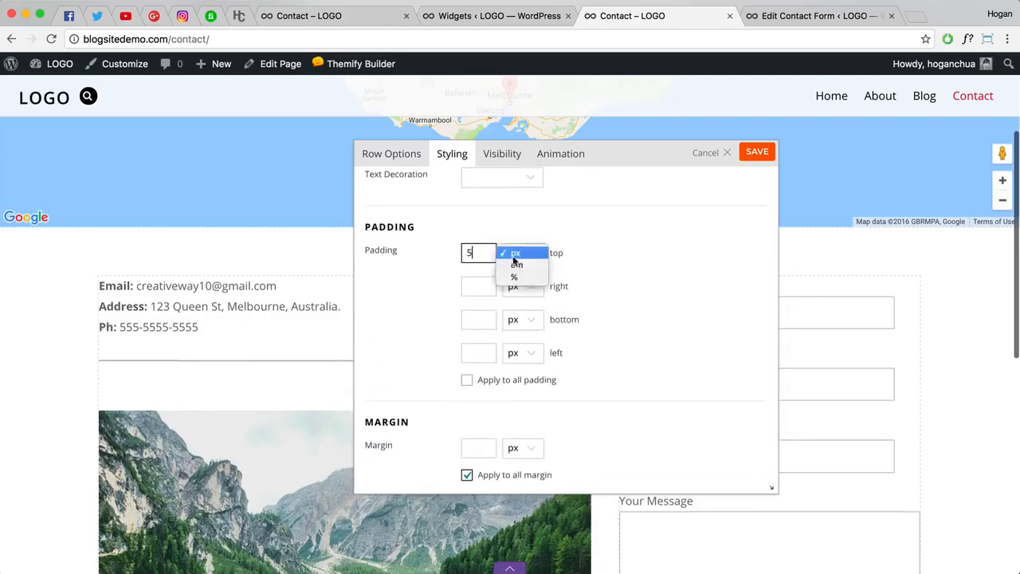
{"action": "left_click", "coordinate": [516, 266]}
{"action": "left_click", "coordinate": [480, 321]}
{"action": "type", "text": "5"}
{"action": "left_click", "coordinate": [533, 323]}
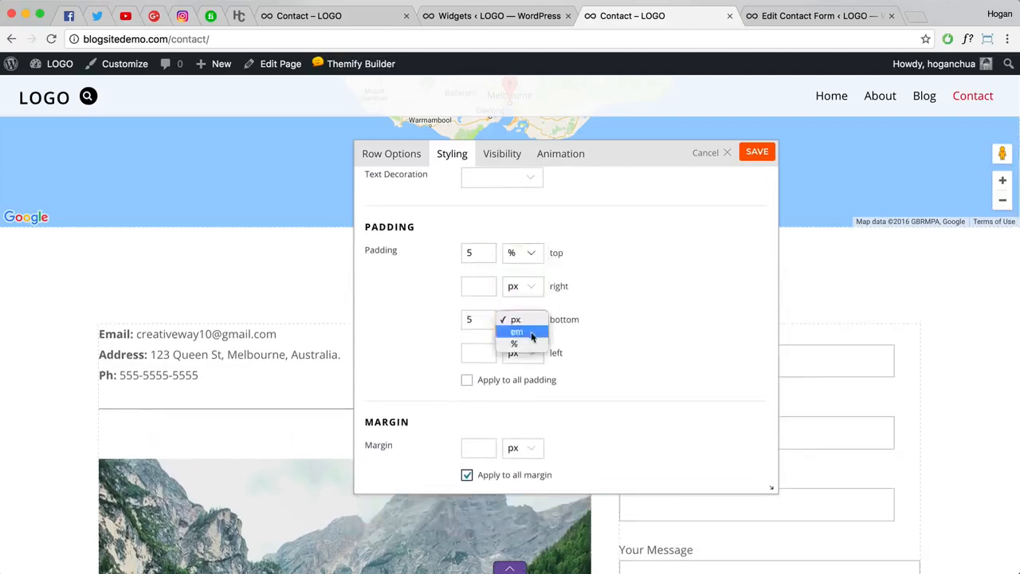
{"action": "left_click", "coordinate": [530, 344]}
{"action": "left_click", "coordinate": [758, 160]}
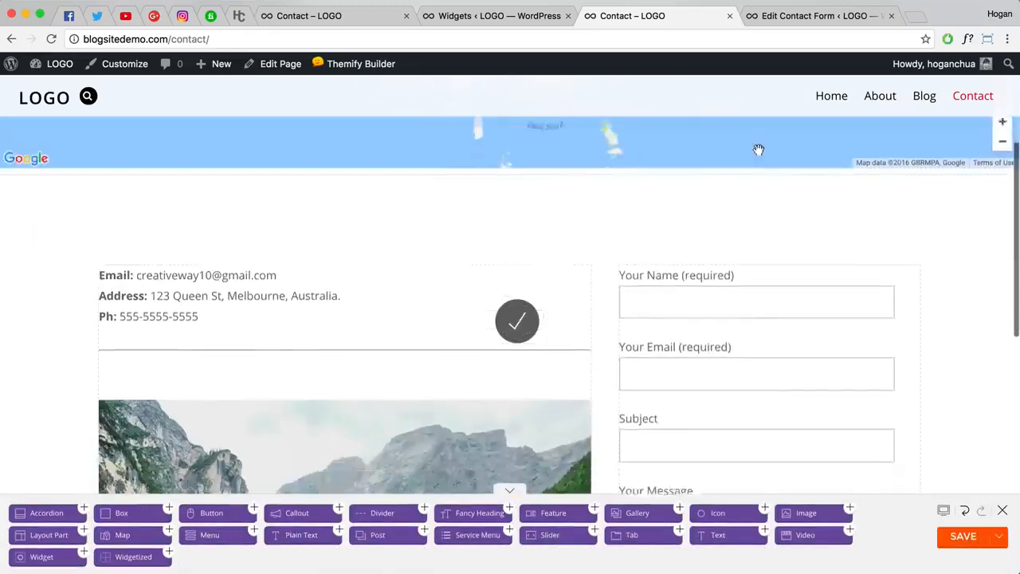
Delete the empty row below the contact form, save the page, and close the builder
{"action": "scroll", "coordinate": [777, 259], "scroll_direction": "down", "scroll_amount": 6}
{"action": "left_click", "coordinate": [985, 294]}
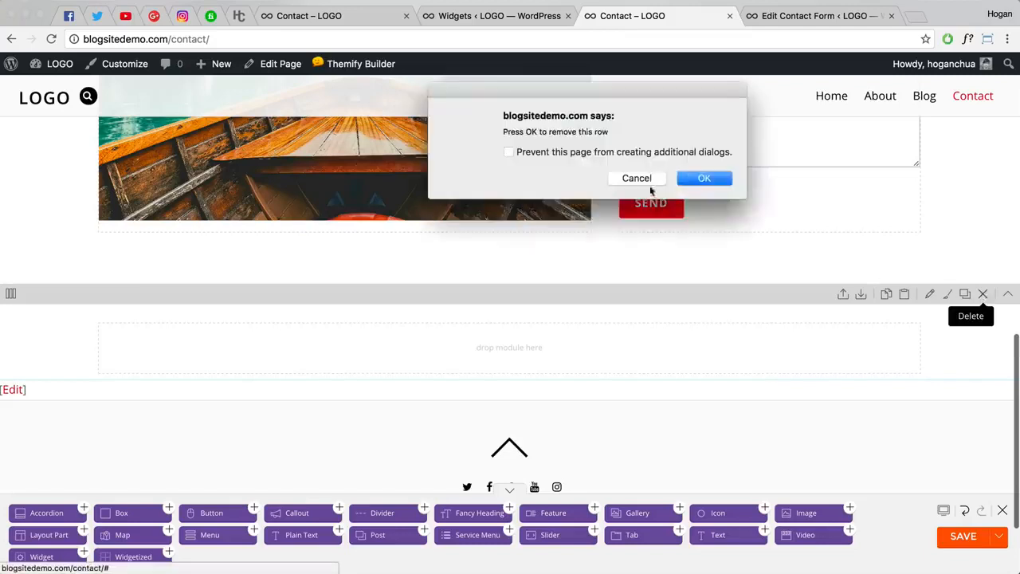
{"action": "left_click", "coordinate": [706, 176]}
{"action": "left_click", "coordinate": [963, 536]}
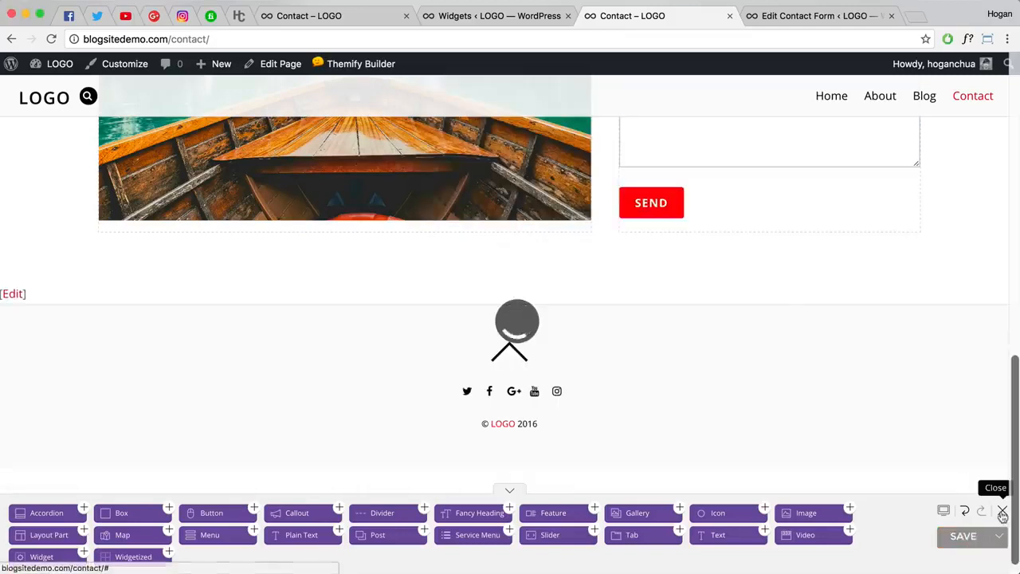
{"action": "left_click", "coordinate": [1003, 512]}
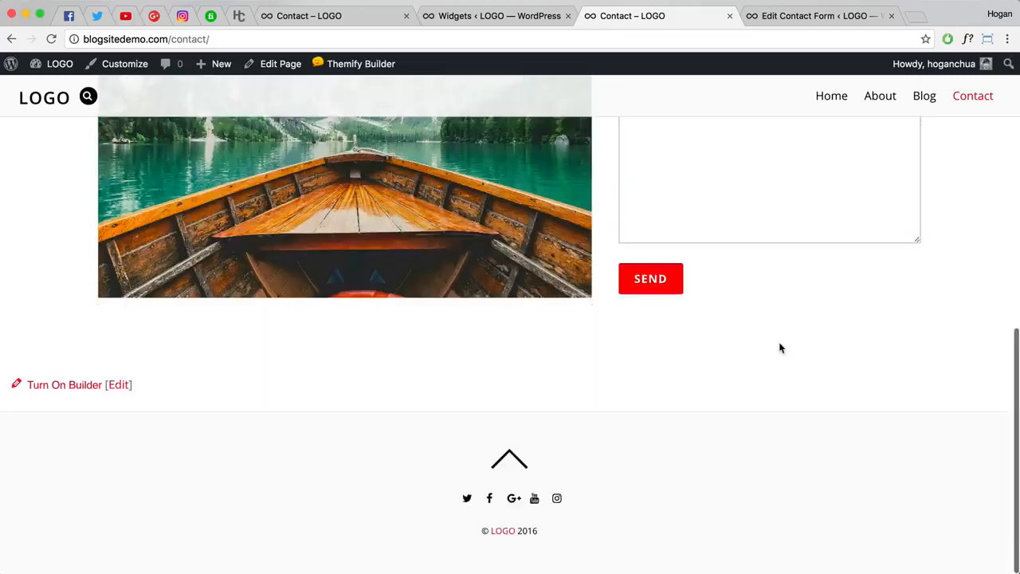
Scroll through the finished Contact page to review its layout
{"action": "scroll", "coordinate": [780, 347], "scroll_direction": "up", "scroll_amount": 4}
{"action": "scroll", "coordinate": [780, 348], "scroll_direction": "up", "scroll_amount": 5}
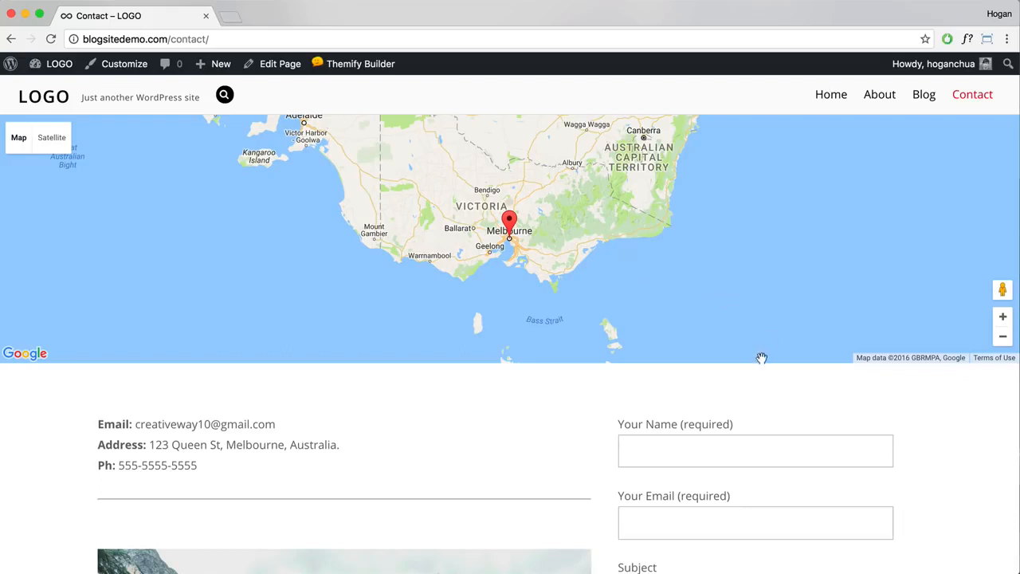
{"action": "scroll", "coordinate": [762, 358], "scroll_direction": "down", "scroll_amount": 1}
{"action": "scroll", "coordinate": [762, 358], "scroll_direction": "up", "scroll_amount": 1}
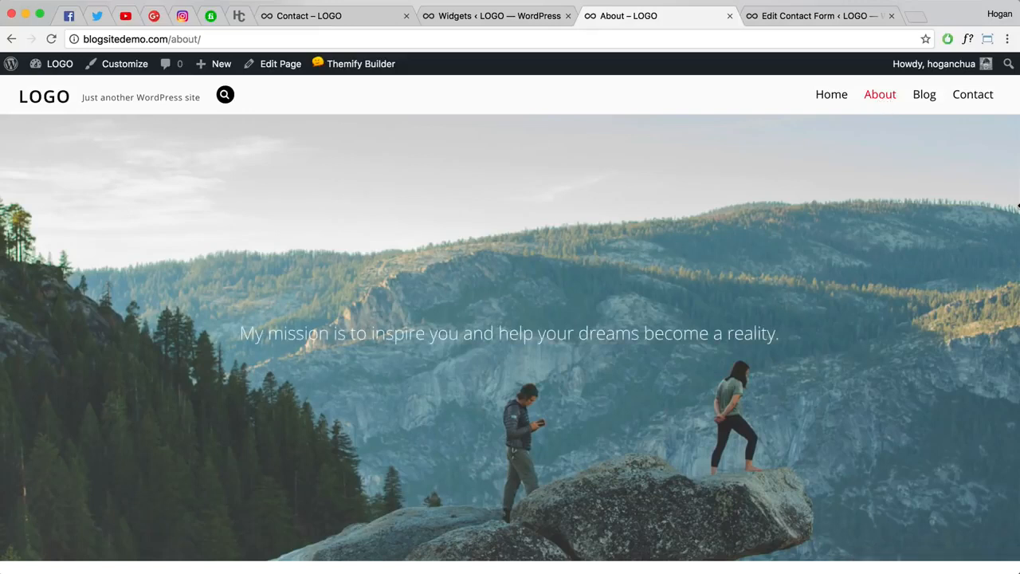
Check the About hero at mobile width, restore the window to 1440 × 810, and turn on the builder
{"action": "left_click_drag", "start_coordinate": [1018, 206], "coordinate": [404, 305]}
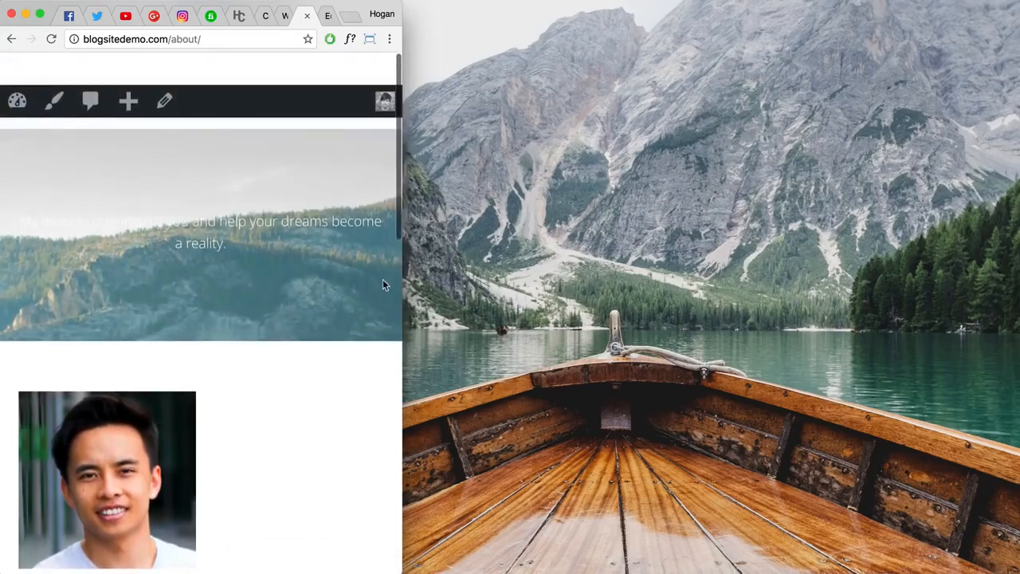
{"action": "left_click", "coordinate": [369, 40]}
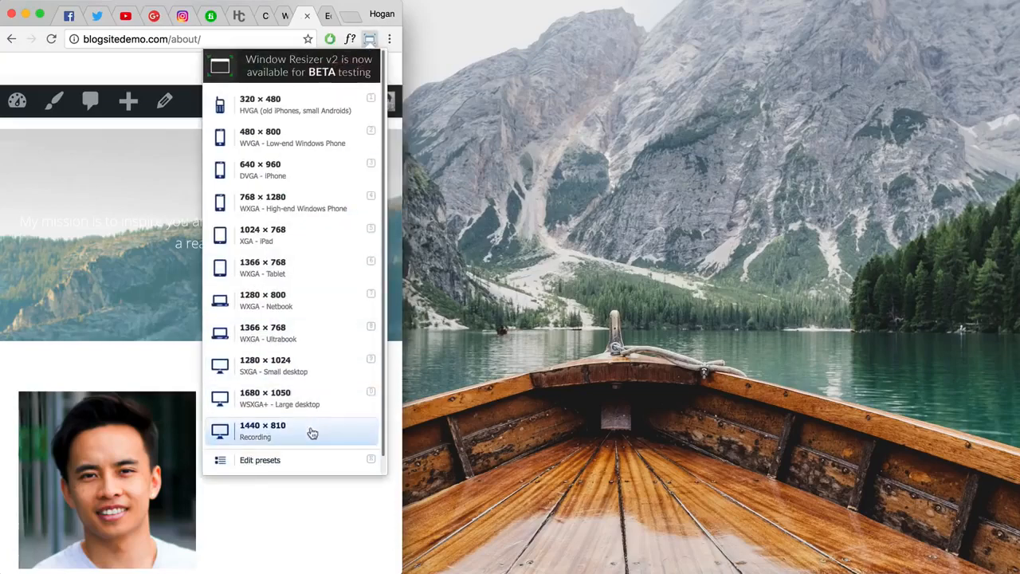
{"action": "left_click", "coordinate": [257, 431]}
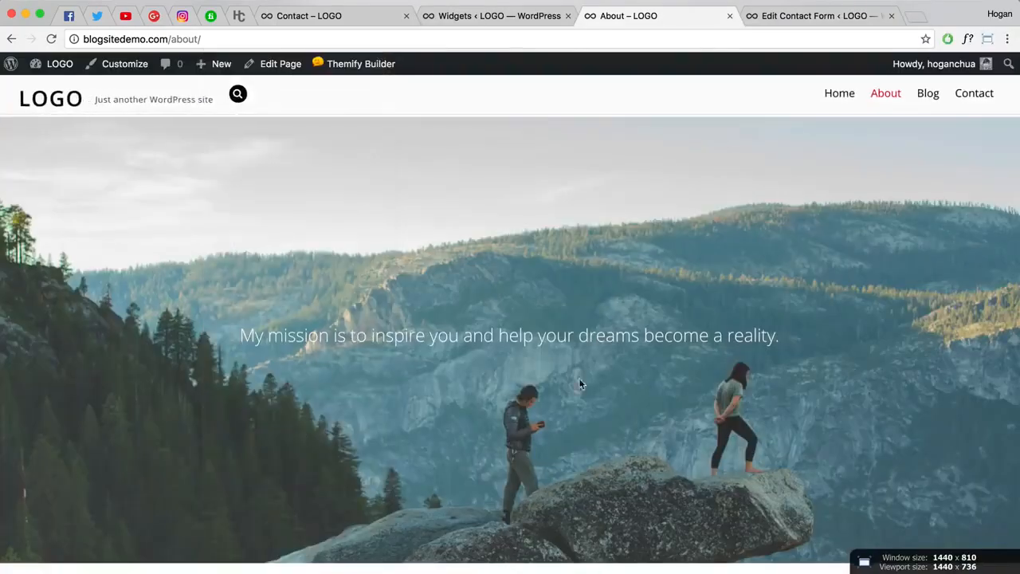
{"action": "mouse_move", "coordinate": [360, 67]}
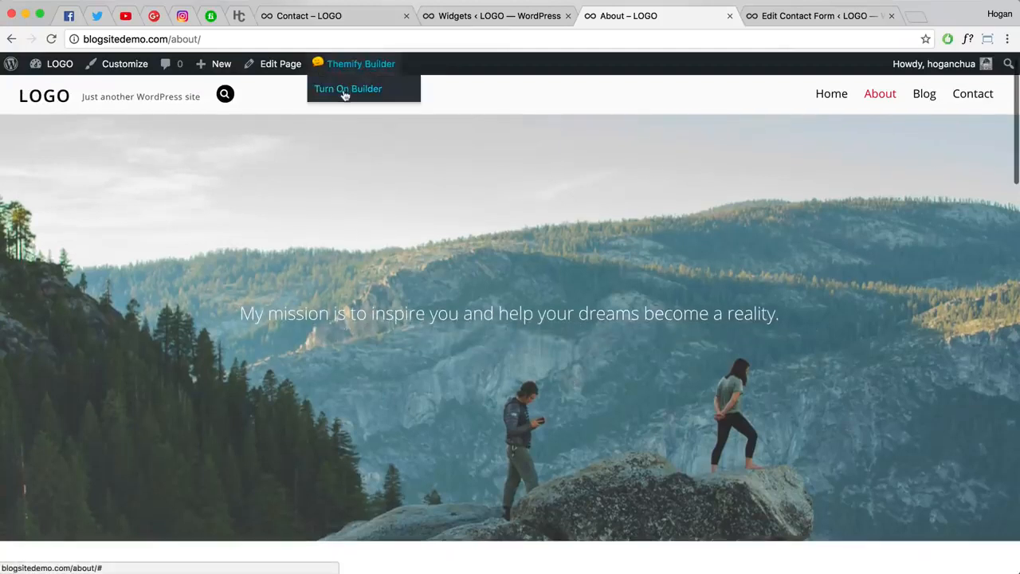
{"action": "left_click", "coordinate": [342, 90]}
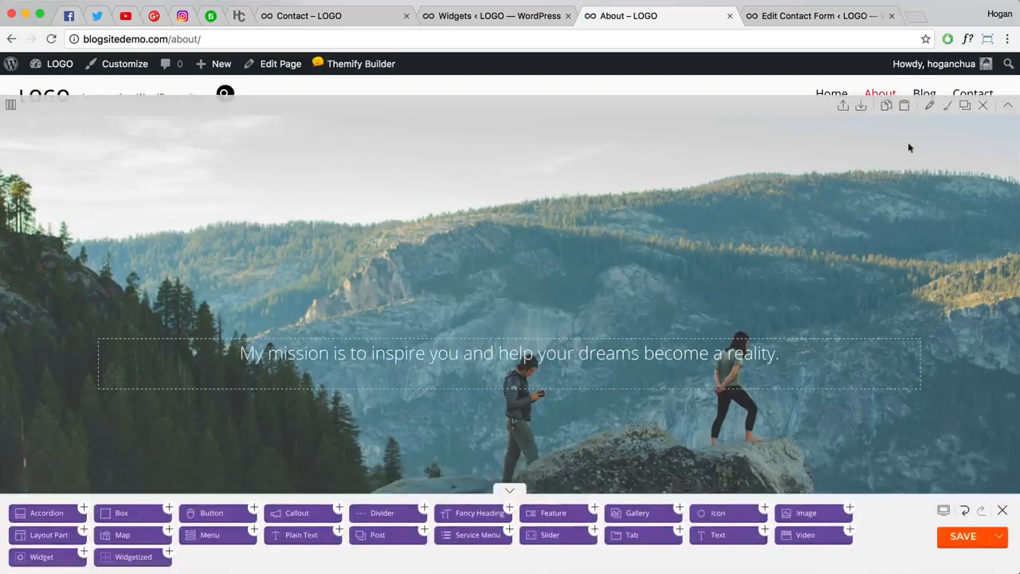
Duplicate the mountain hero row and set one copy's visibility to Hide on mobile
{"action": "left_click", "coordinate": [965, 106]}
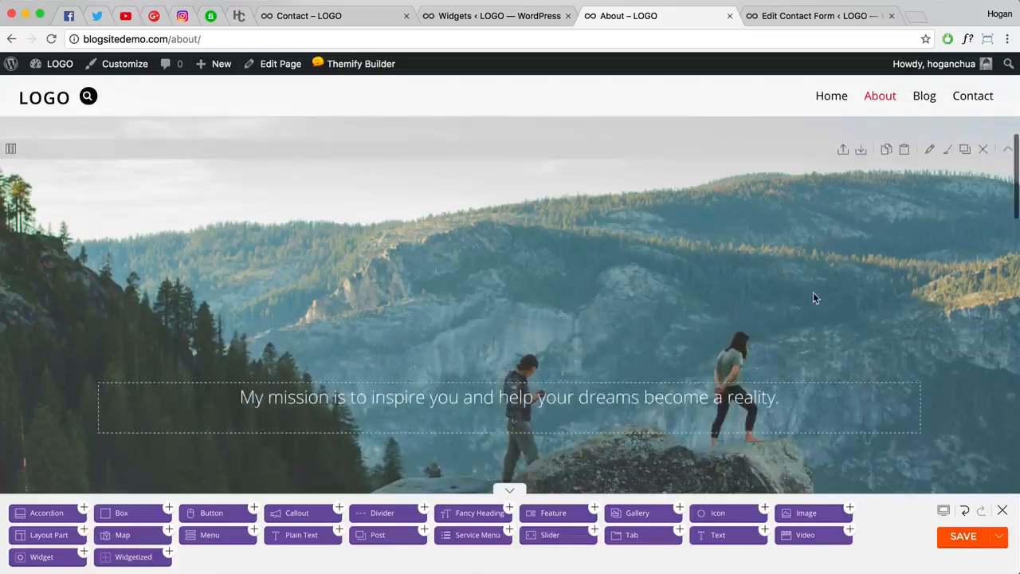
{"action": "scroll", "coordinate": [814, 293], "scroll_direction": "up", "scroll_amount": 1}
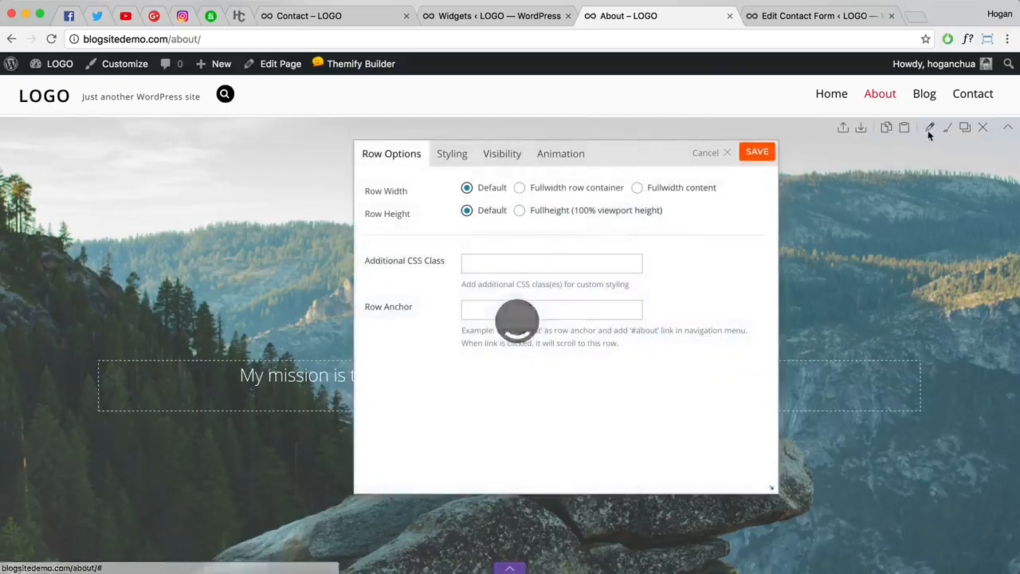
{"action": "left_click", "coordinate": [508, 167]}
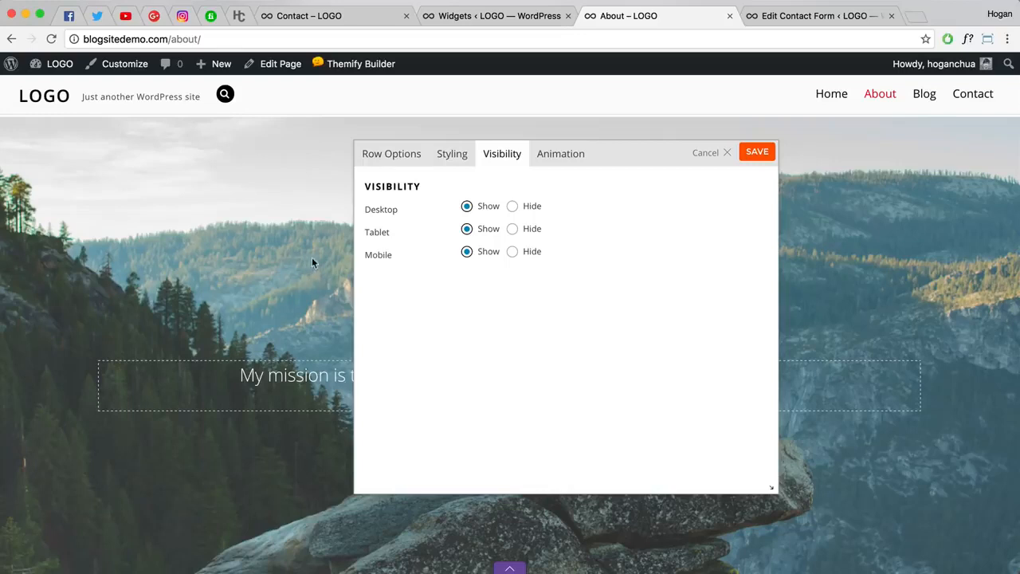
{"action": "left_click_drag", "start_coordinate": [405, 255], "coordinate": [378, 255]}
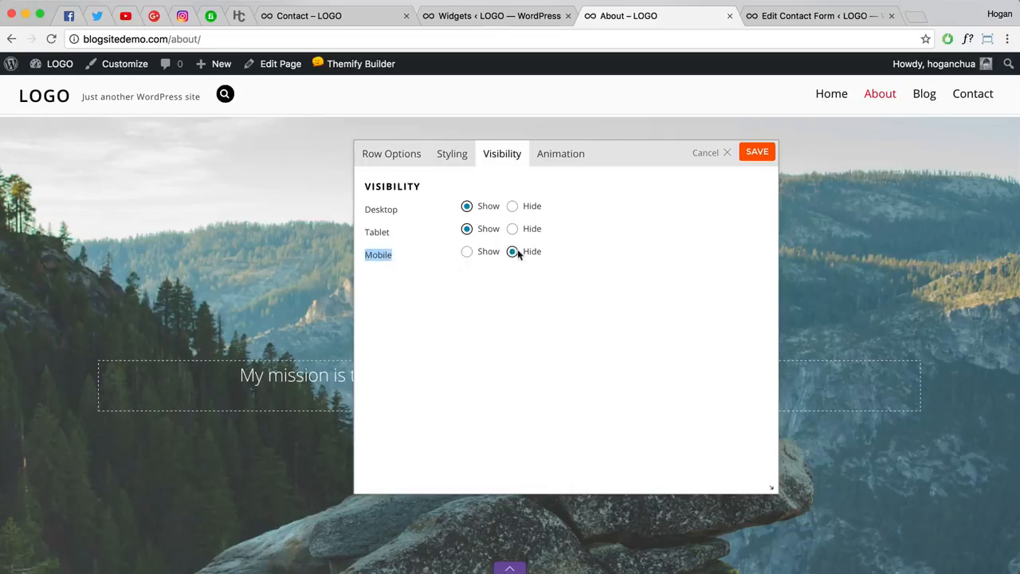
{"action": "left_click", "coordinate": [757, 151]}
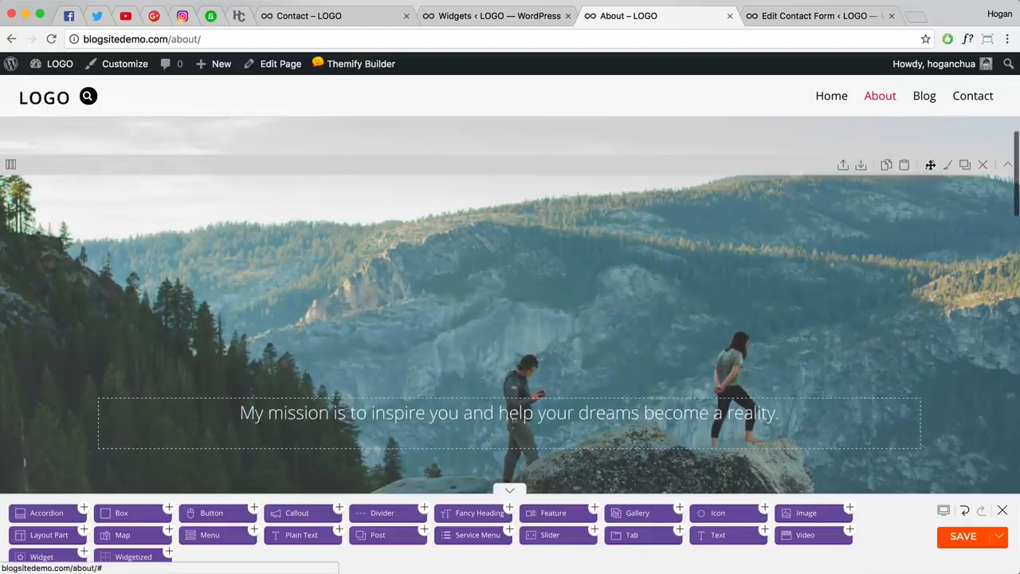
Set the other hero row's background mode to Fullcover
{"action": "left_click", "coordinate": [929, 168]}
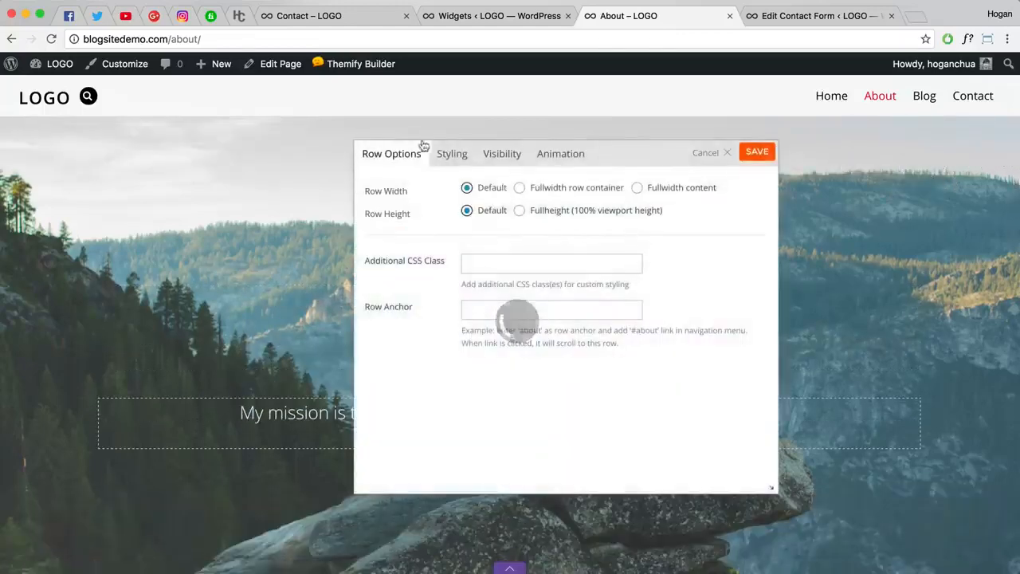
{"action": "left_click", "coordinate": [448, 160]}
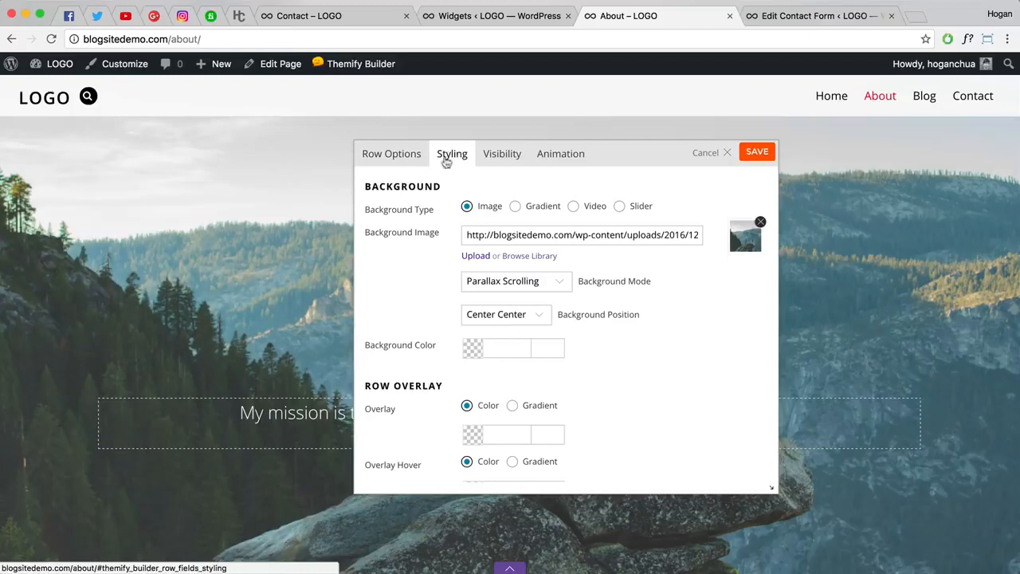
{"action": "left_click", "coordinate": [544, 287]}
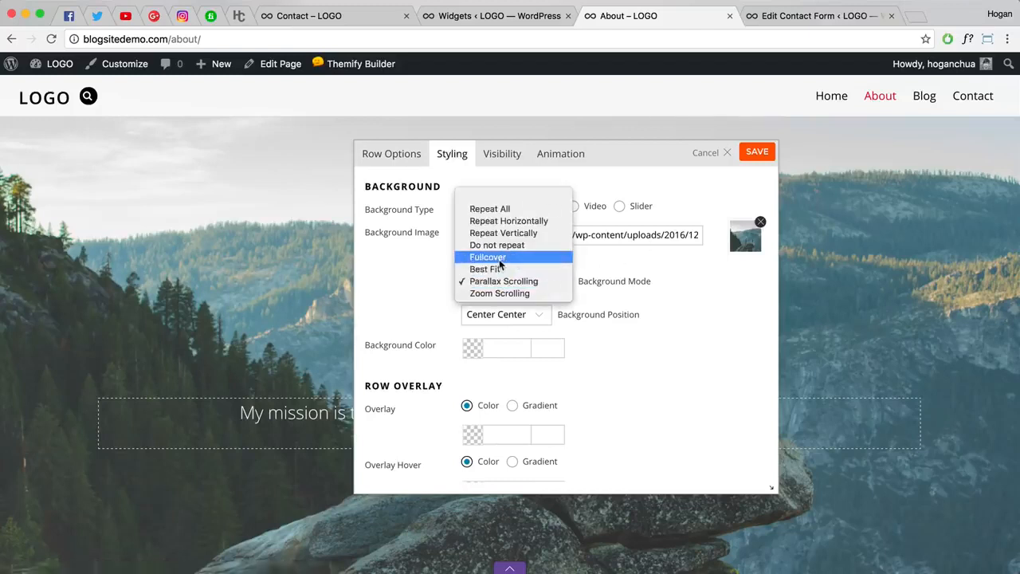
{"action": "left_click", "coordinate": [501, 264]}
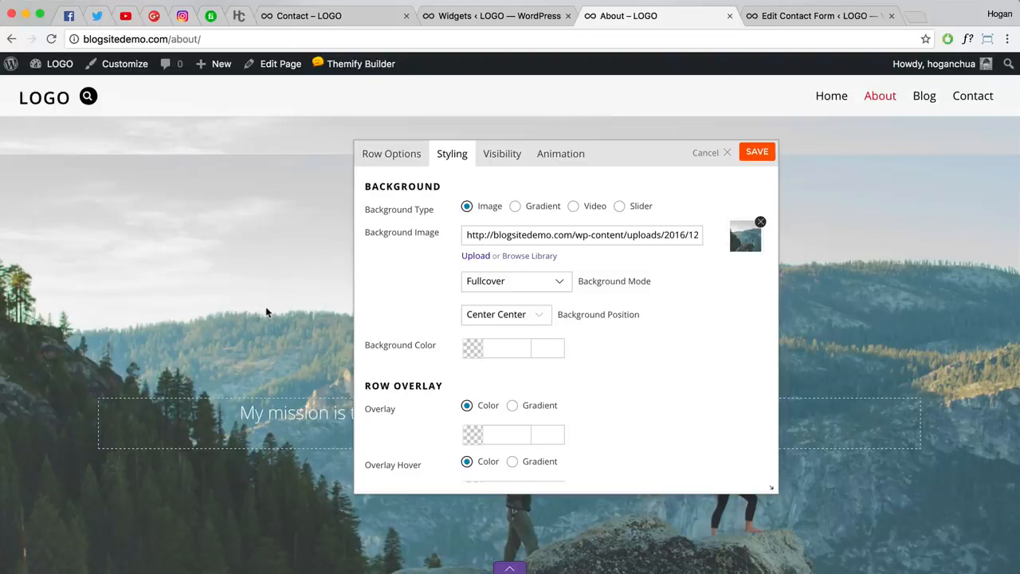
{"action": "scroll", "coordinate": [268, 313], "scroll_direction": "down", "scroll_amount": 2}
{"action": "scroll", "coordinate": [268, 313], "scroll_direction": "up", "scroll_amount": 2}
{"action": "scroll", "coordinate": [267, 314], "scroll_direction": "down", "scroll_amount": 2}
{"action": "scroll", "coordinate": [268, 314], "scroll_direction": "up", "scroll_amount": 2}
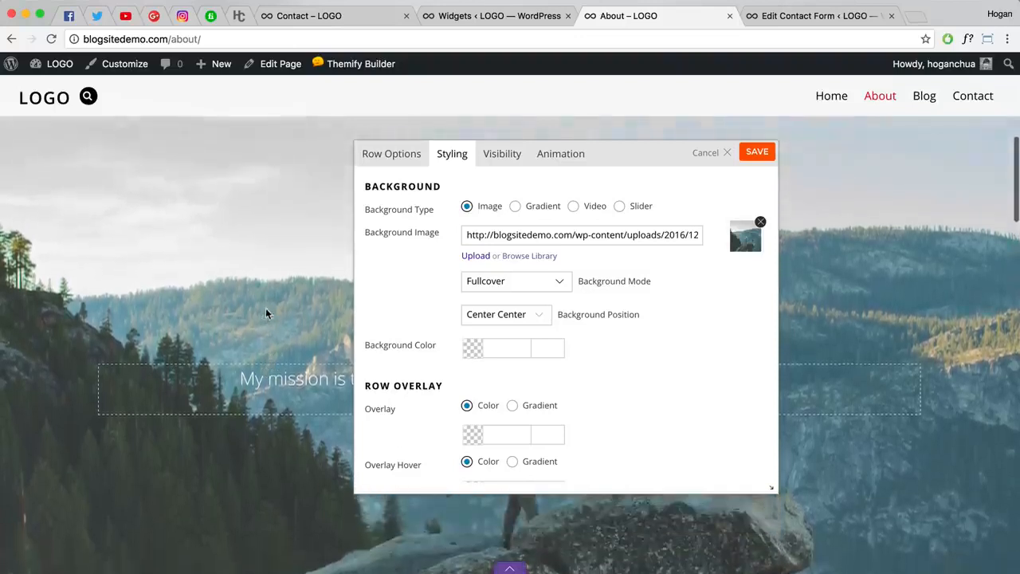
{"action": "scroll", "coordinate": [265, 313], "scroll_direction": "down", "scroll_amount": 2}
{"action": "scroll", "coordinate": [266, 314], "scroll_direction": "up", "scroll_amount": 2}
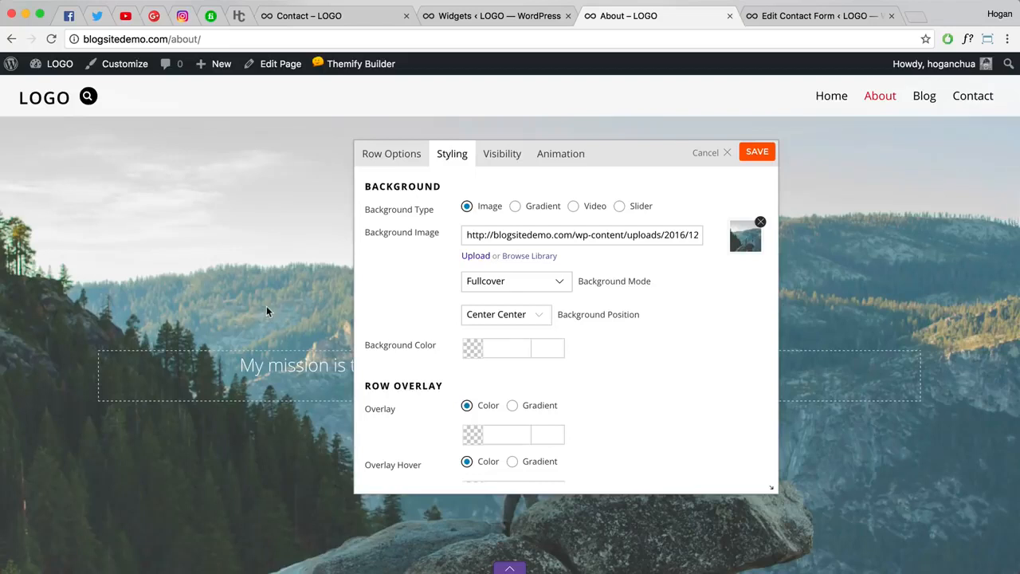
Hide that row on desktop and tablet and save its settings
{"action": "left_click", "coordinate": [495, 157]}
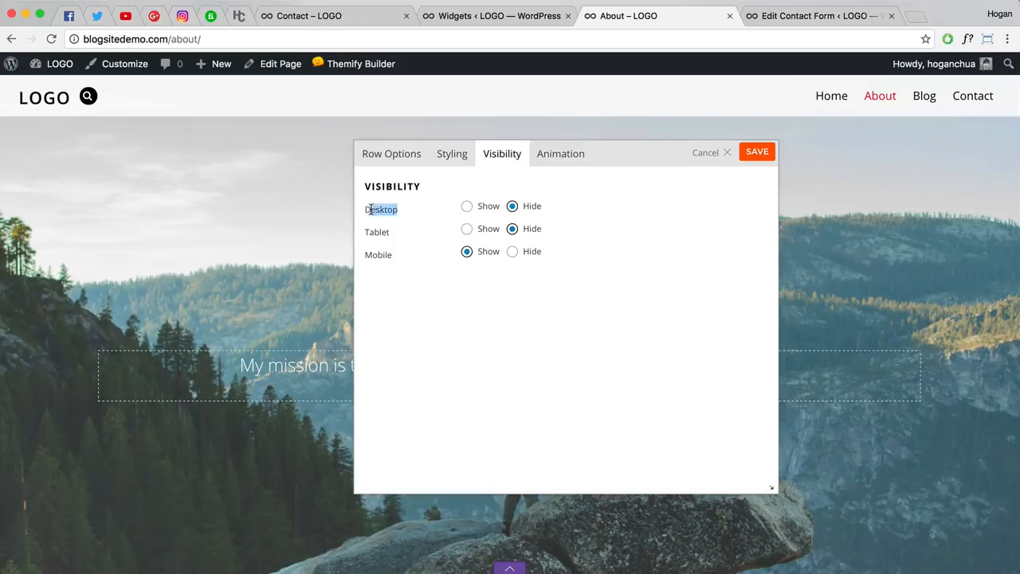
{"action": "left_click_drag", "start_coordinate": [362, 231], "coordinate": [550, 262]}
{"action": "left_click", "coordinate": [757, 151]}
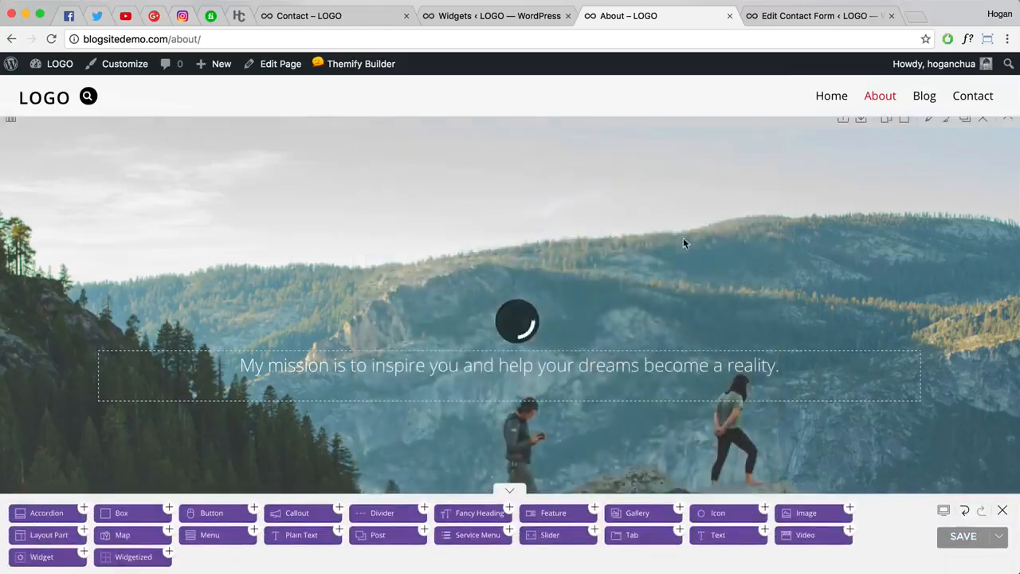
{"action": "scroll", "coordinate": [735, 261], "scroll_direction": "up", "scroll_amount": 1}
Save and close the builder, check the About hero at narrow widths, then restore 1440 x 810
{"action": "left_click", "coordinate": [963, 539]}
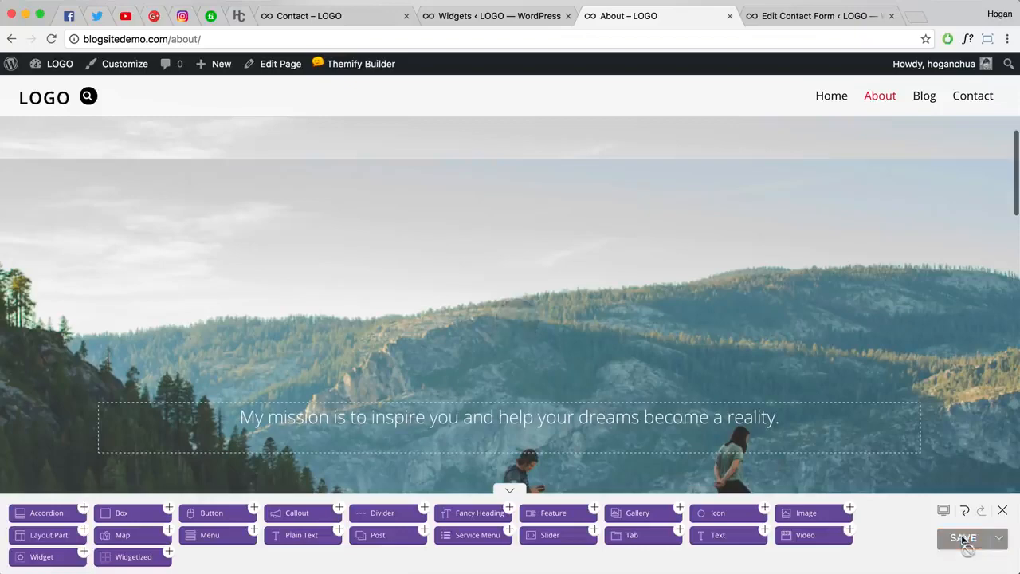
{"action": "left_click", "coordinate": [1005, 513]}
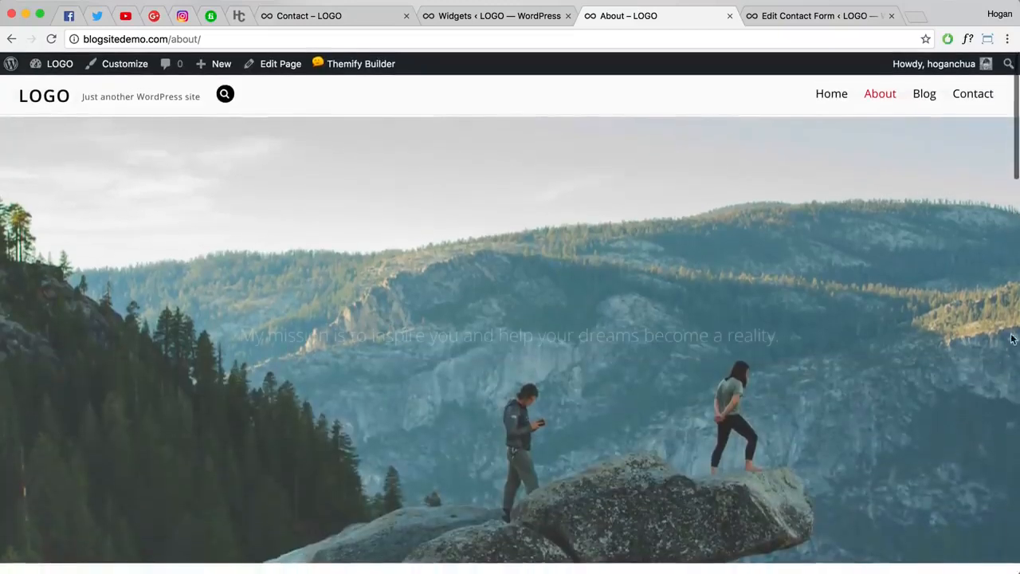
{"action": "left_click_drag", "start_coordinate": [1017, 325], "coordinate": [868, 327]}
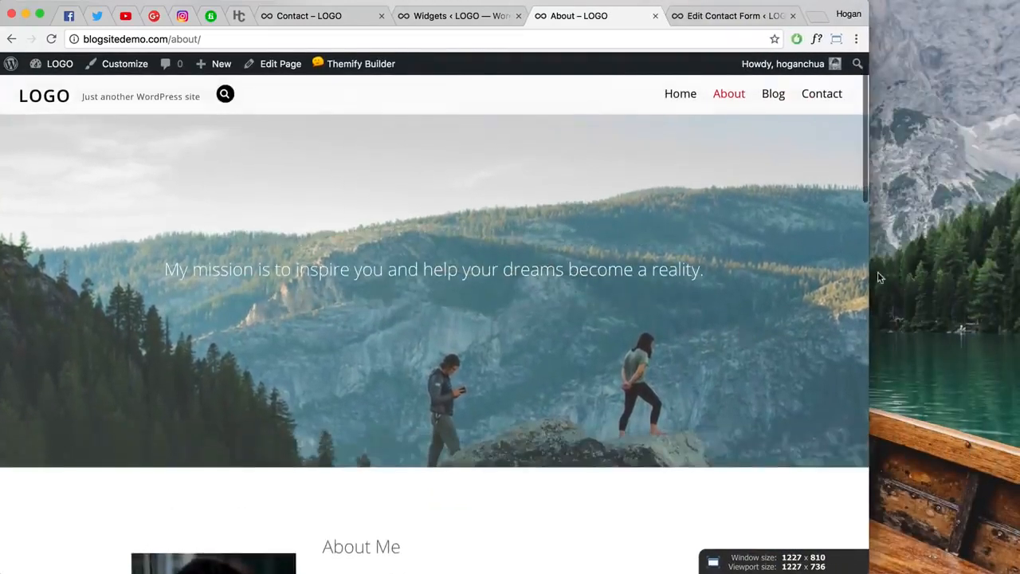
{"action": "left_click_drag", "start_coordinate": [869, 272], "coordinate": [469, 290]}
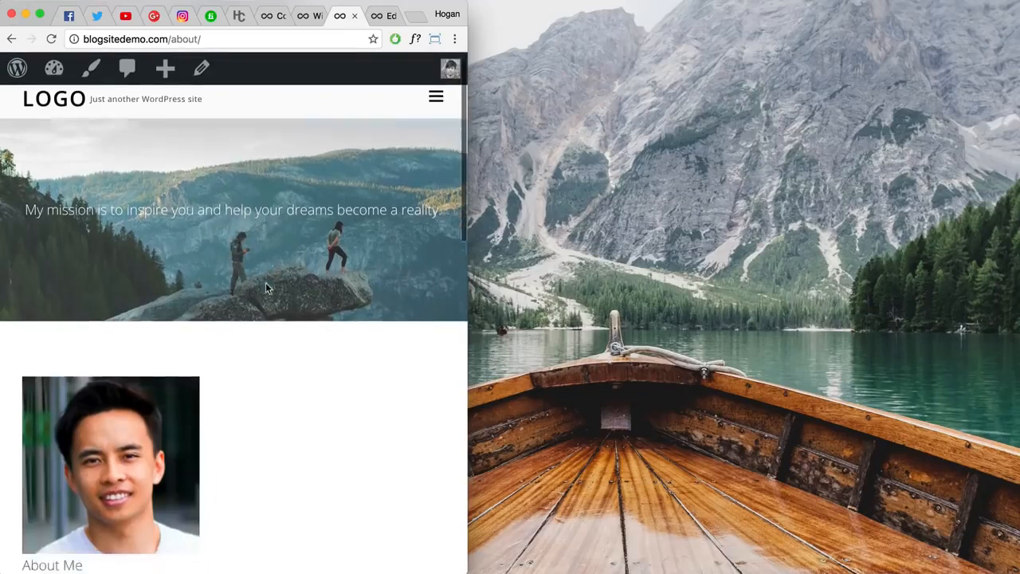
{"action": "left_click_drag", "start_coordinate": [466, 248], "coordinate": [391, 249]}
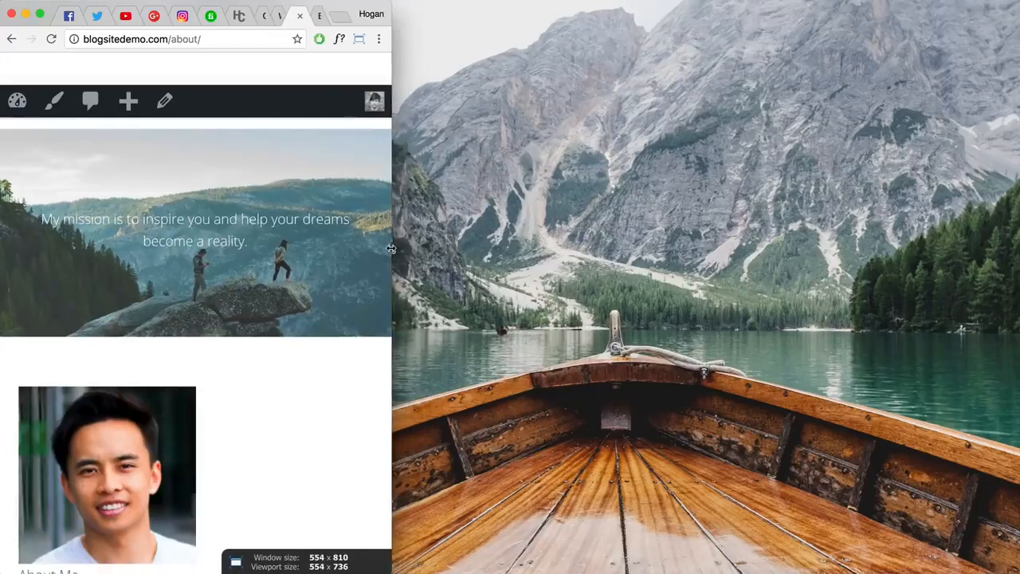
{"action": "left_click", "coordinate": [359, 39]}
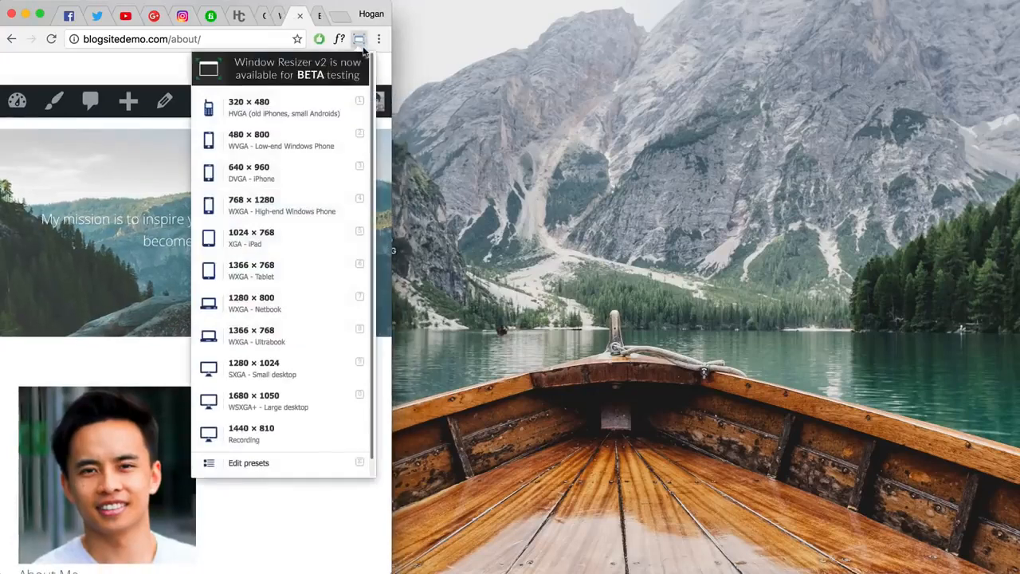
{"action": "left_click", "coordinate": [291, 432]}
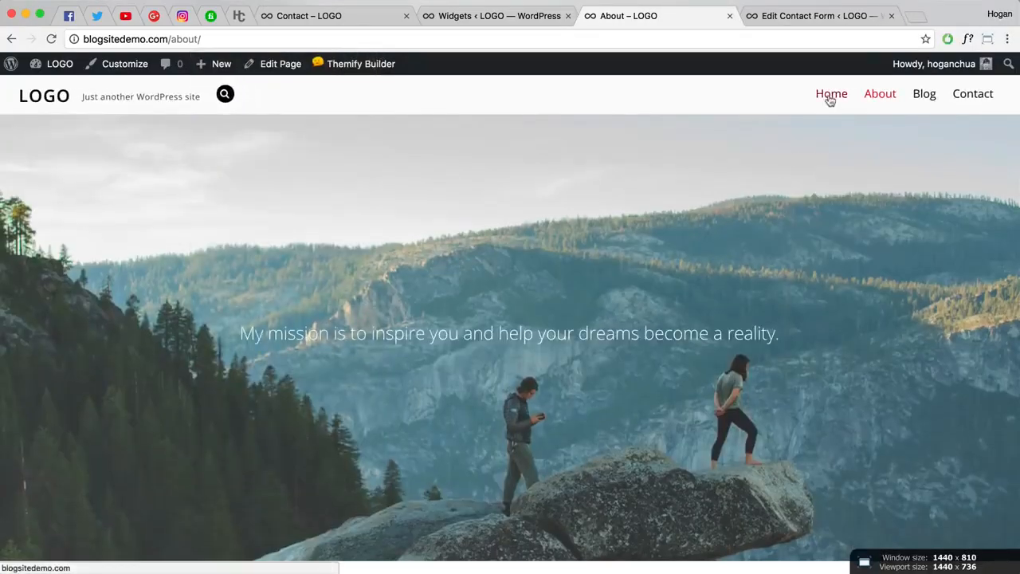
Open the Home page, check it at narrow width, and restore the window to 1440 x 810
{"action": "left_click", "coordinate": [830, 96]}
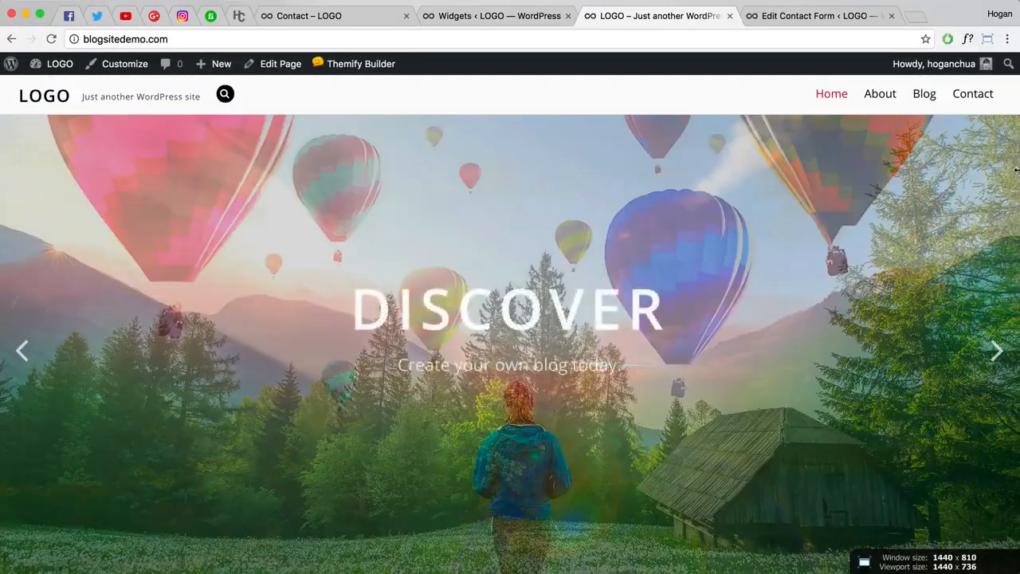
{"action": "left_click_drag", "start_coordinate": [1017, 170], "coordinate": [277, 184]}
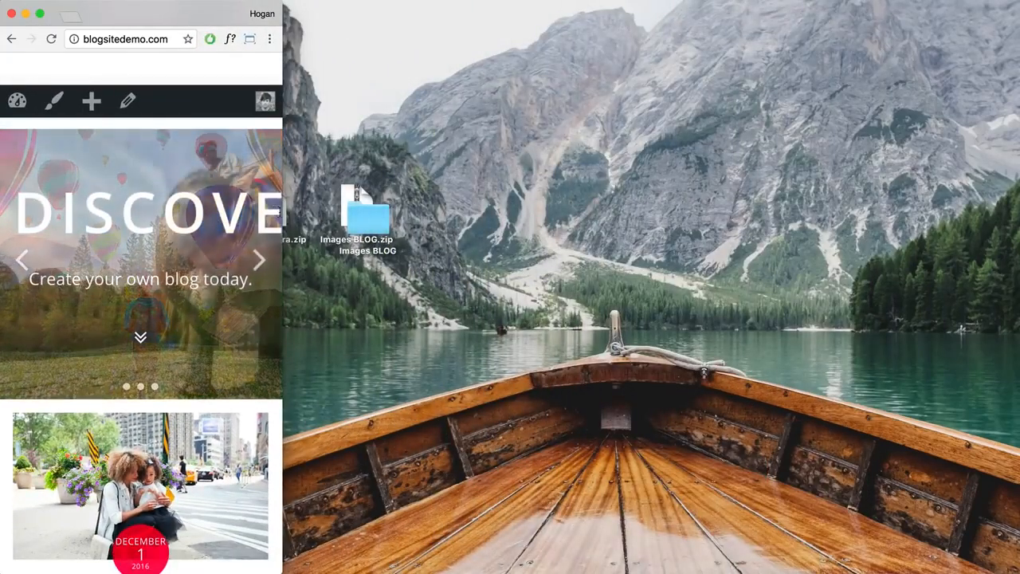
{"action": "left_click", "coordinate": [249, 42]}
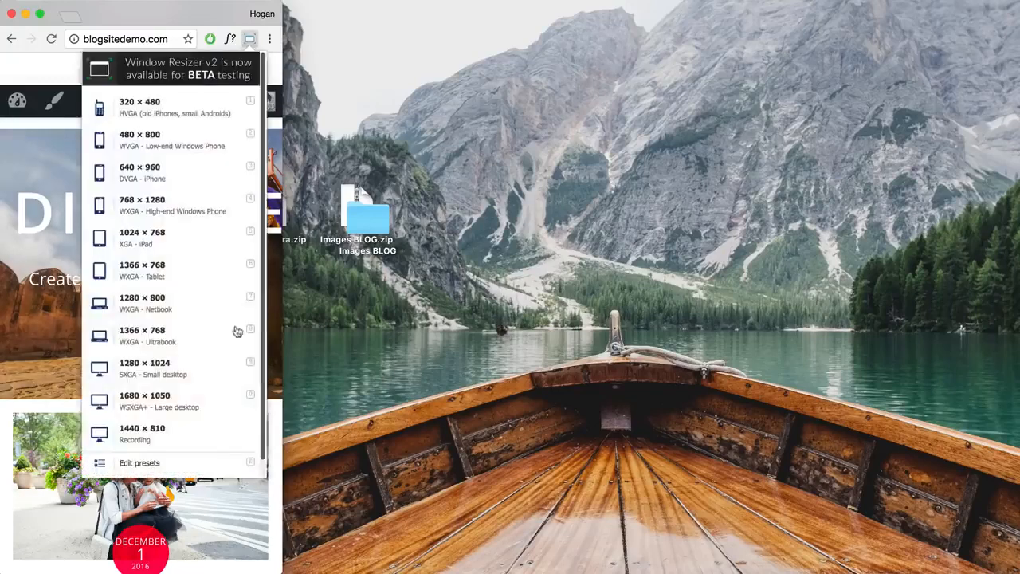
{"action": "left_click", "coordinate": [164, 428]}
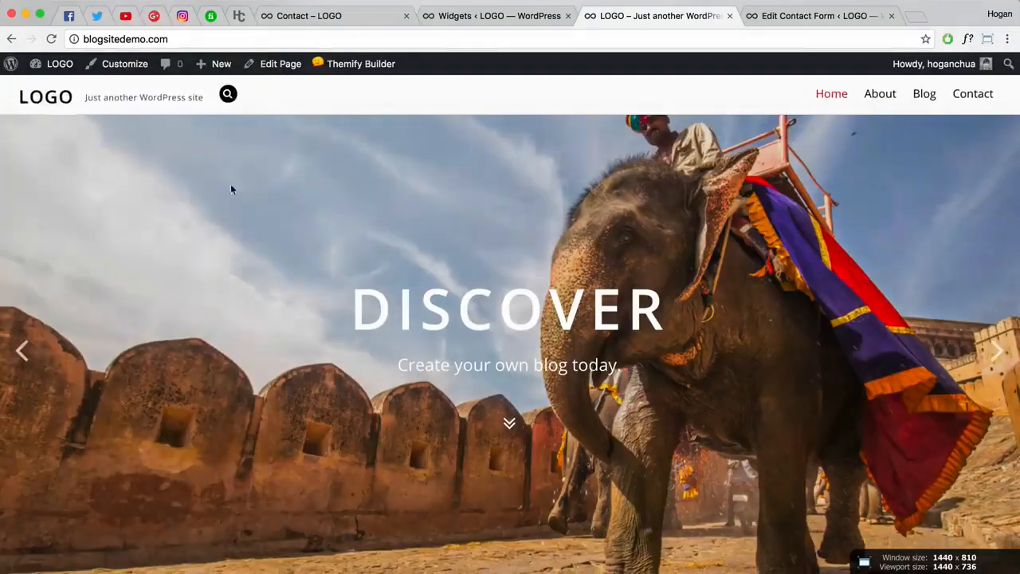
In the Customizer, expand Themify Options' Headings settings and switch the preview to Mobile styling
{"action": "left_click", "coordinate": [125, 64]}
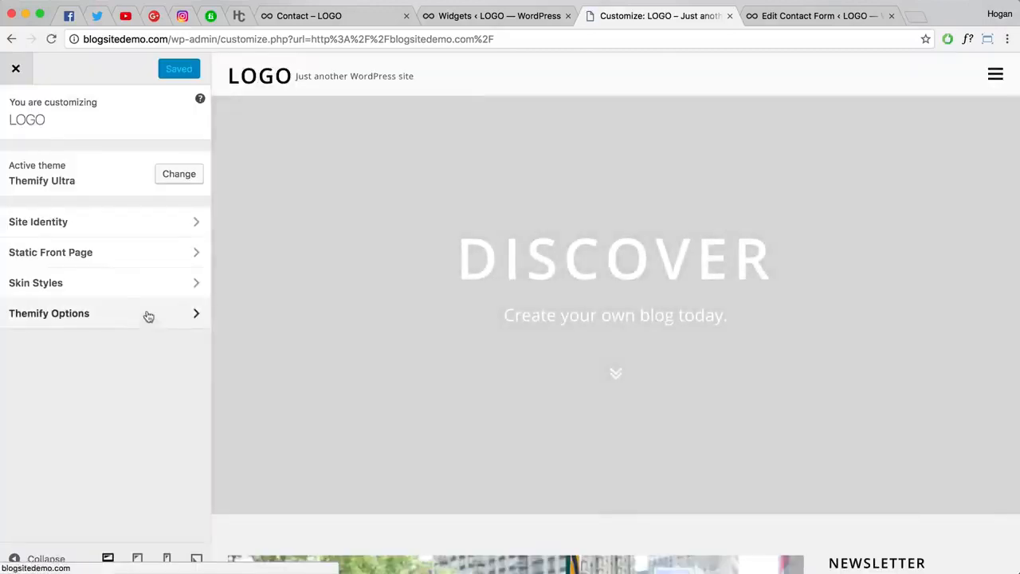
{"action": "left_click", "coordinate": [145, 315]}
{"action": "scroll", "coordinate": [104, 237], "scroll_direction": "down", "scroll_amount": 1}
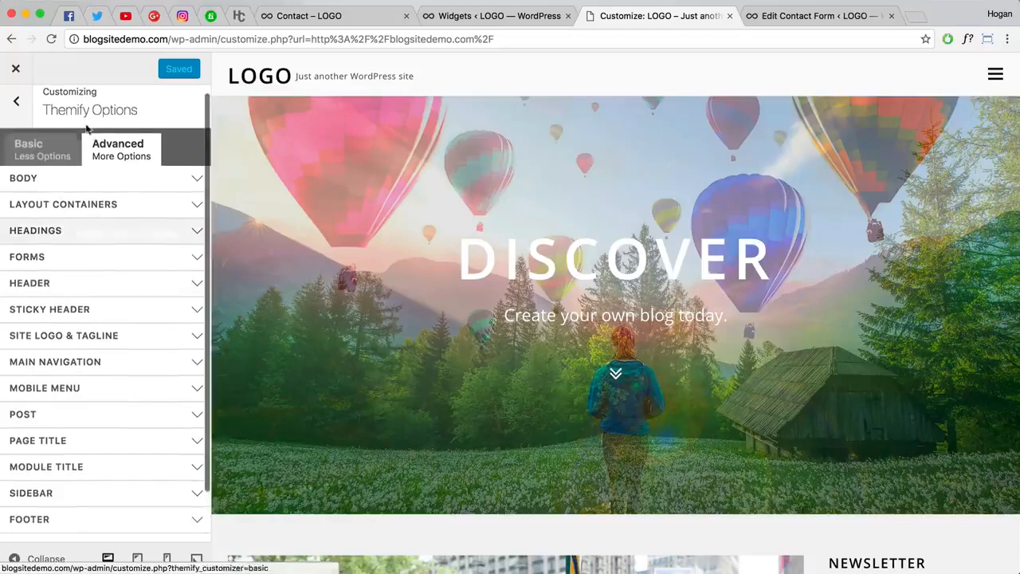
{"action": "left_click", "coordinate": [45, 230]}
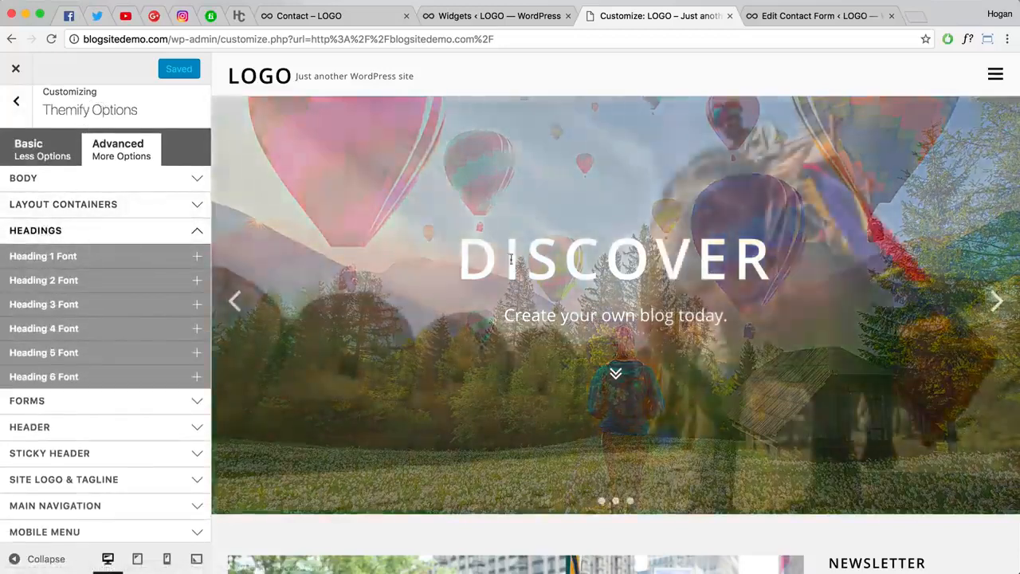
{"action": "scroll", "coordinate": [133, 365], "scroll_direction": "down", "scroll_amount": 1}
{"action": "scroll", "coordinate": [131, 363], "scroll_direction": "down", "scroll_amount": 5}
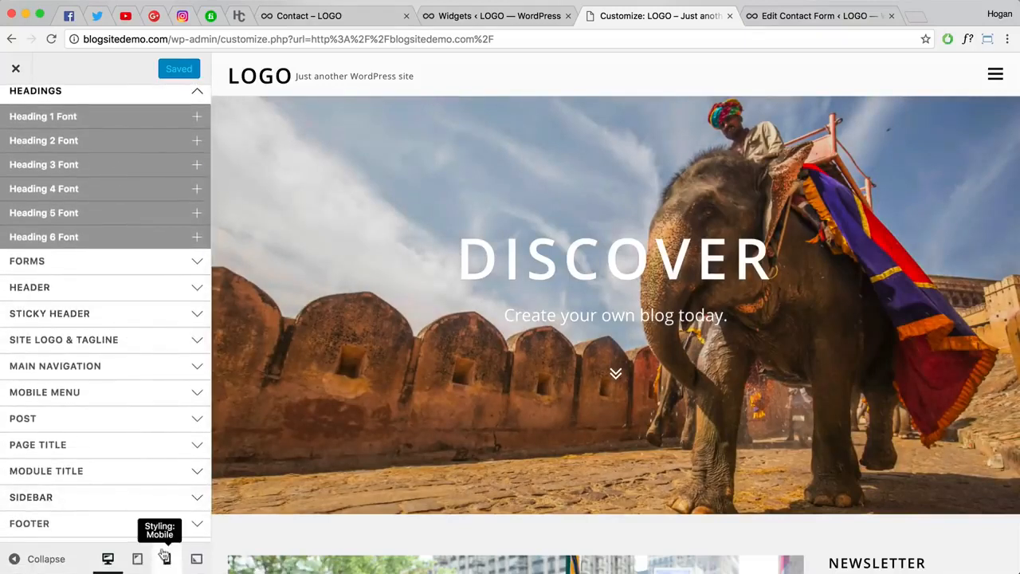
{"action": "left_click", "coordinate": [163, 555]}
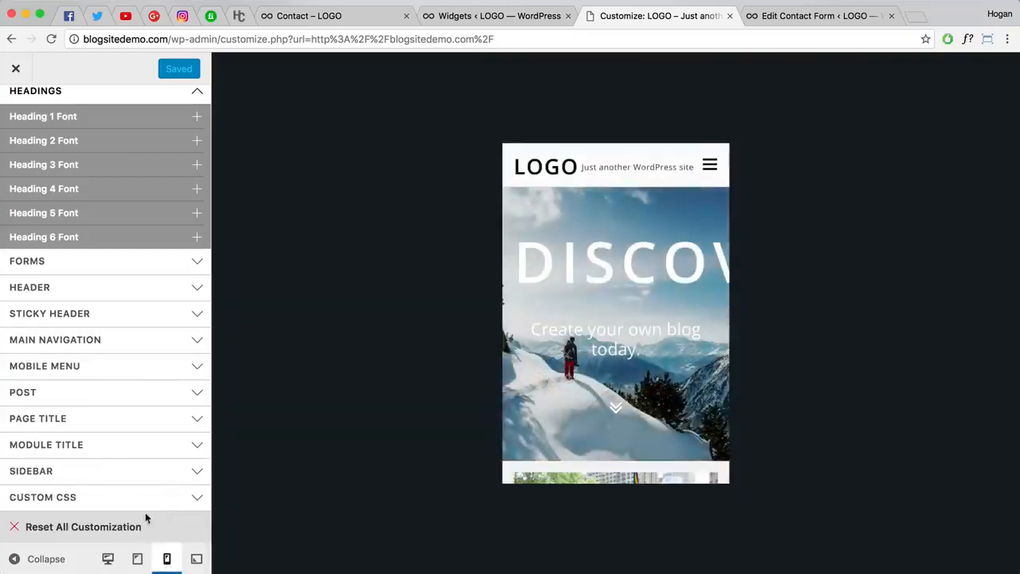
{"action": "scroll", "coordinate": [121, 268], "scroll_direction": "up", "scroll_amount": 3}
Change the mobile Heading 1 font size from 80 to 50 and publish it
{"action": "left_click", "coordinate": [118, 234]}
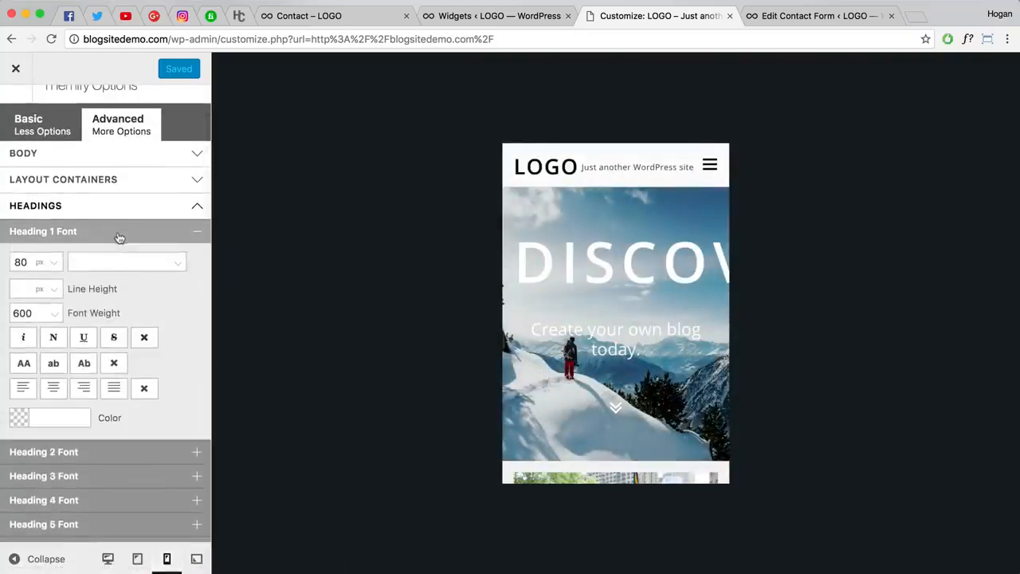
{"action": "double_click", "coordinate": [22, 262]}
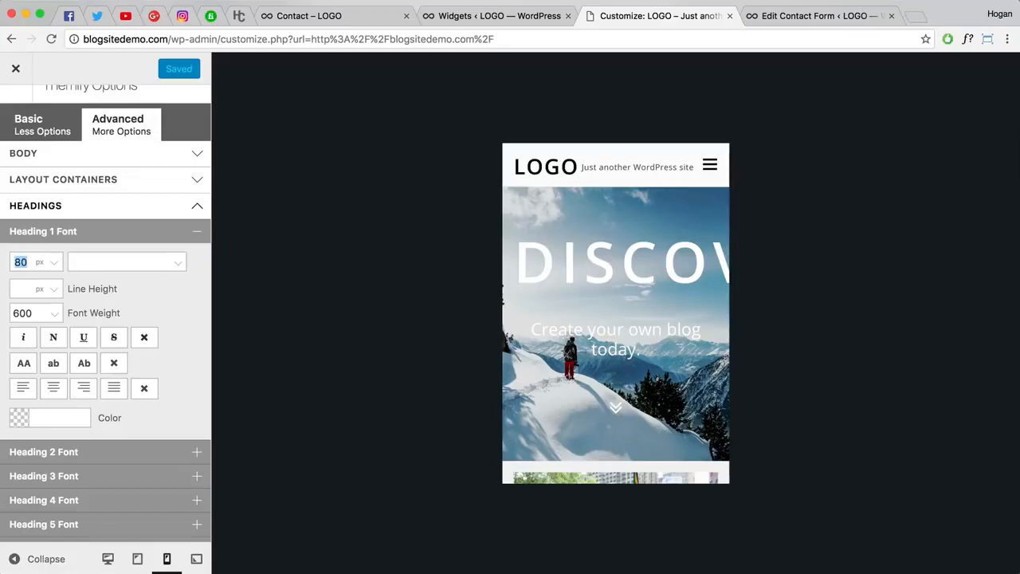
{"action": "type", "text": "50"}
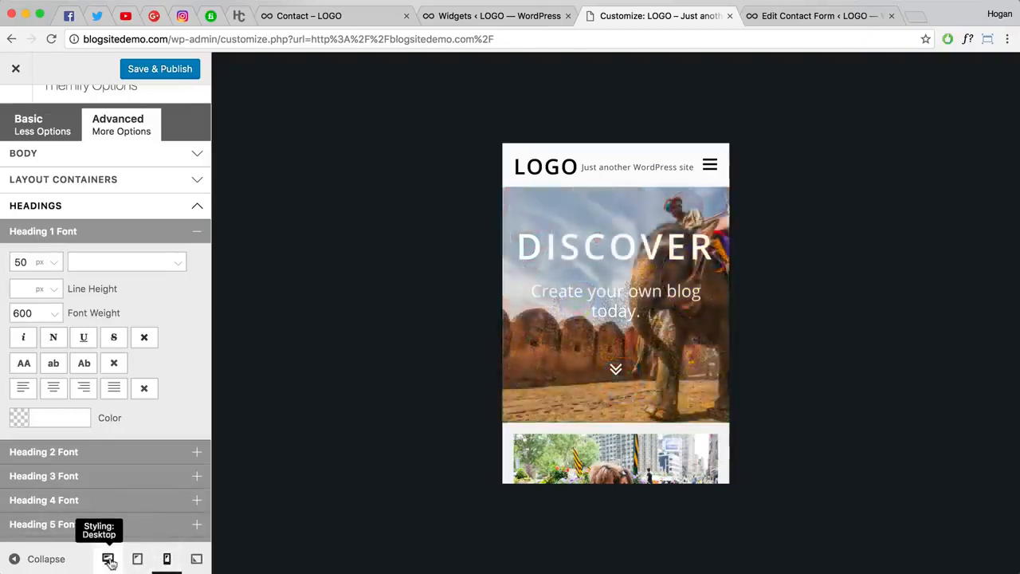
{"action": "left_click", "coordinate": [109, 560]}
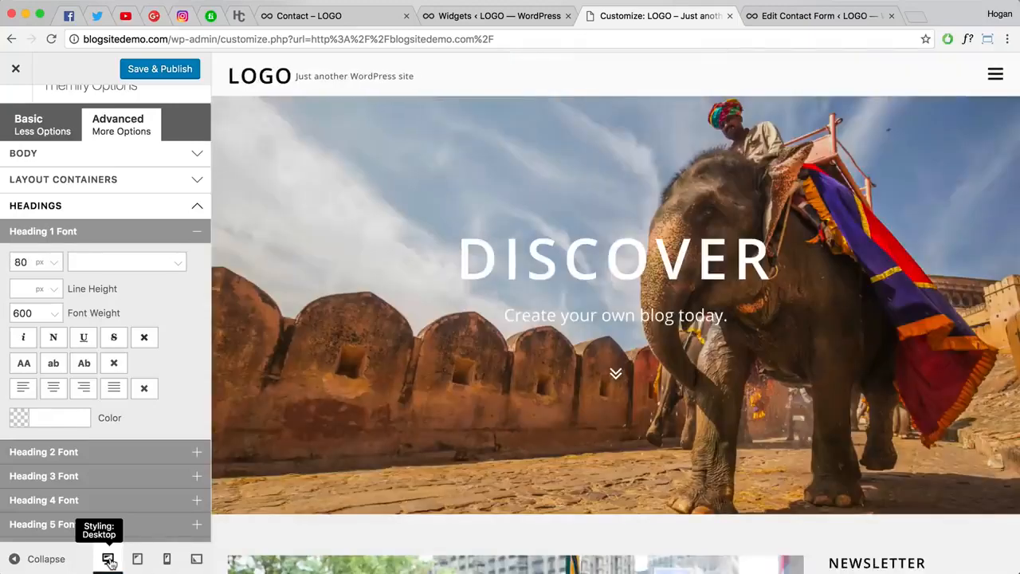
{"action": "left_click", "coordinate": [165, 560]}
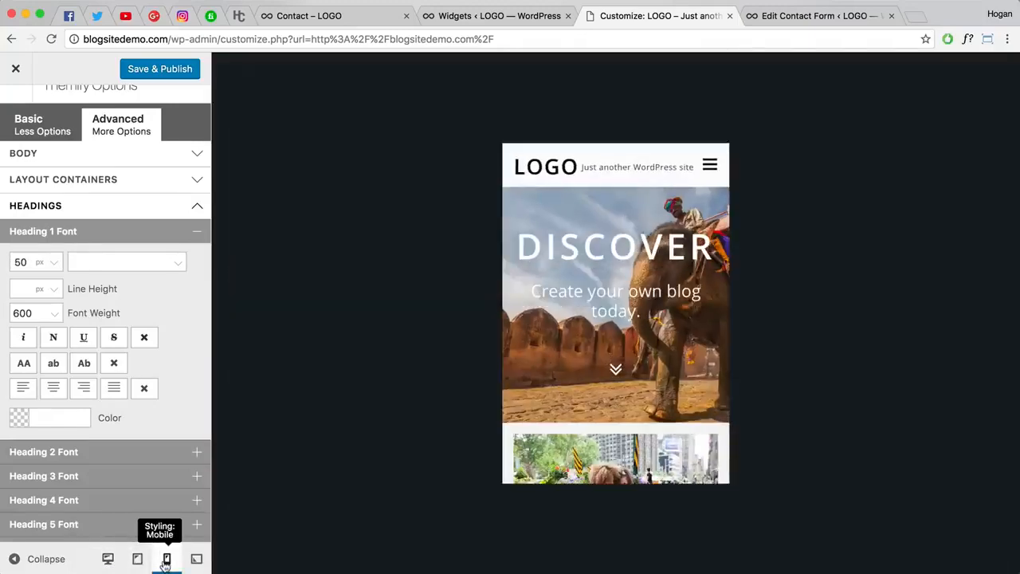
{"action": "left_click", "coordinate": [147, 70]}
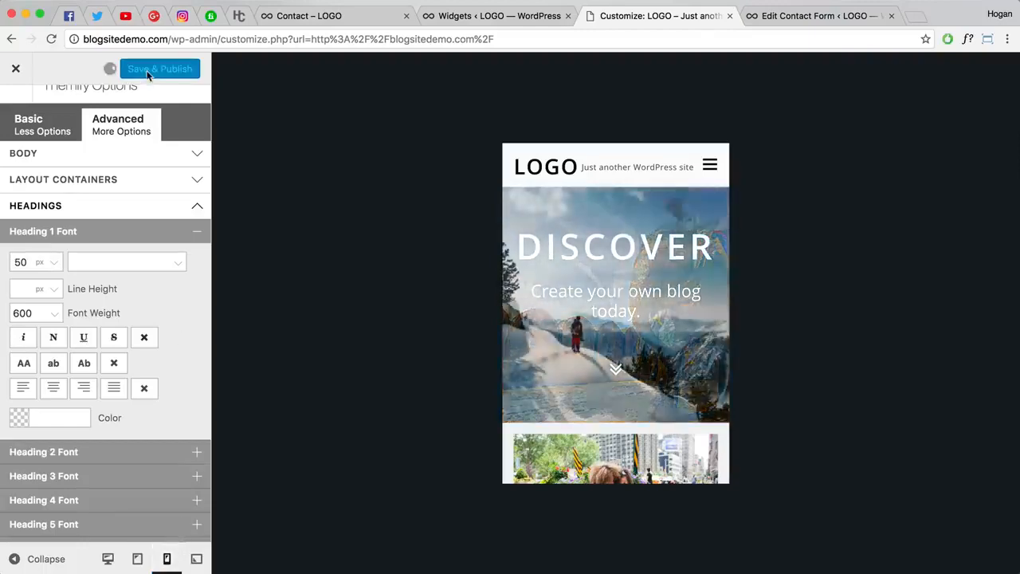
In Tablet styling, set the Heading 1 font size to 75 and publish
{"action": "left_click", "coordinate": [138, 560]}
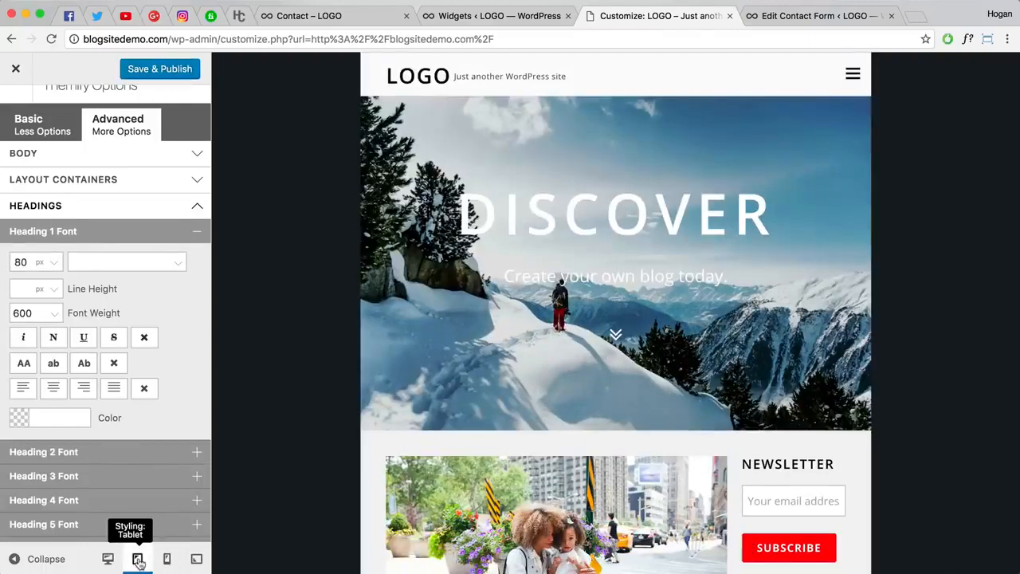
{"action": "double_click", "coordinate": [21, 262]}
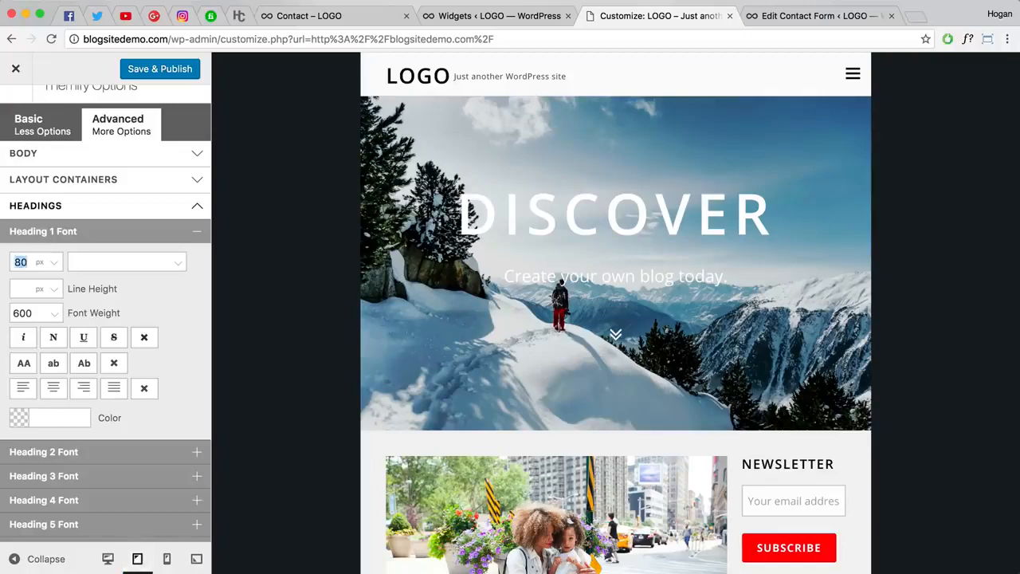
{"action": "type", "text": "75"}
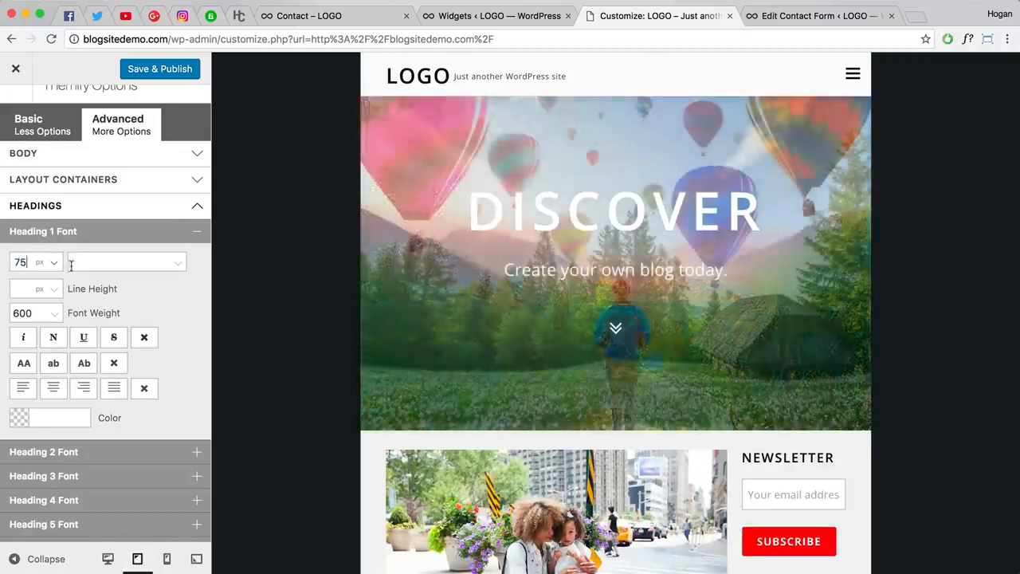
{"action": "left_click", "coordinate": [147, 71]}
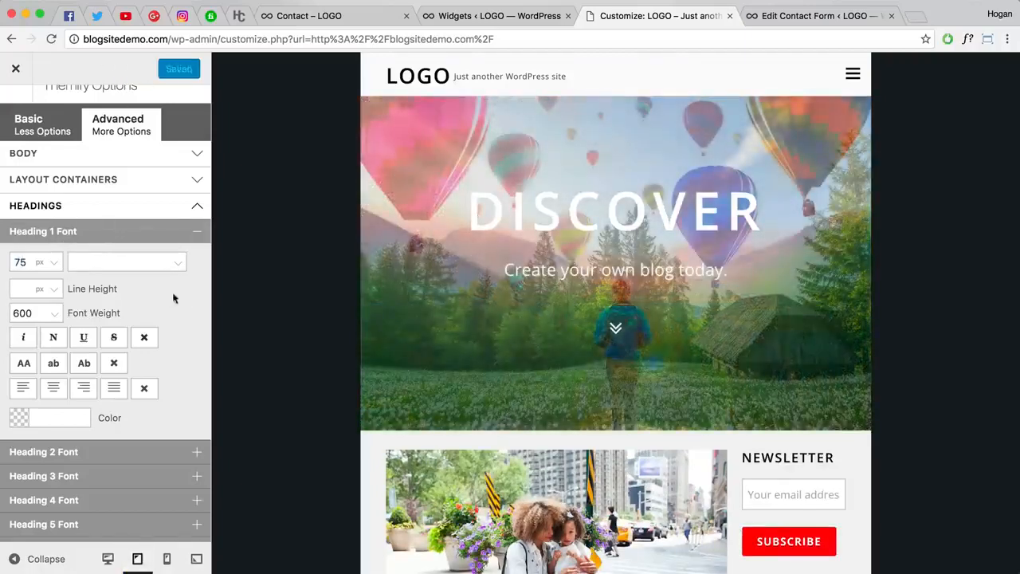
{"action": "scroll", "coordinate": [528, 292], "scroll_direction": "down", "scroll_amount": 3}
{"action": "scroll", "coordinate": [528, 292], "scroll_direction": "down", "scroll_amount": 10}
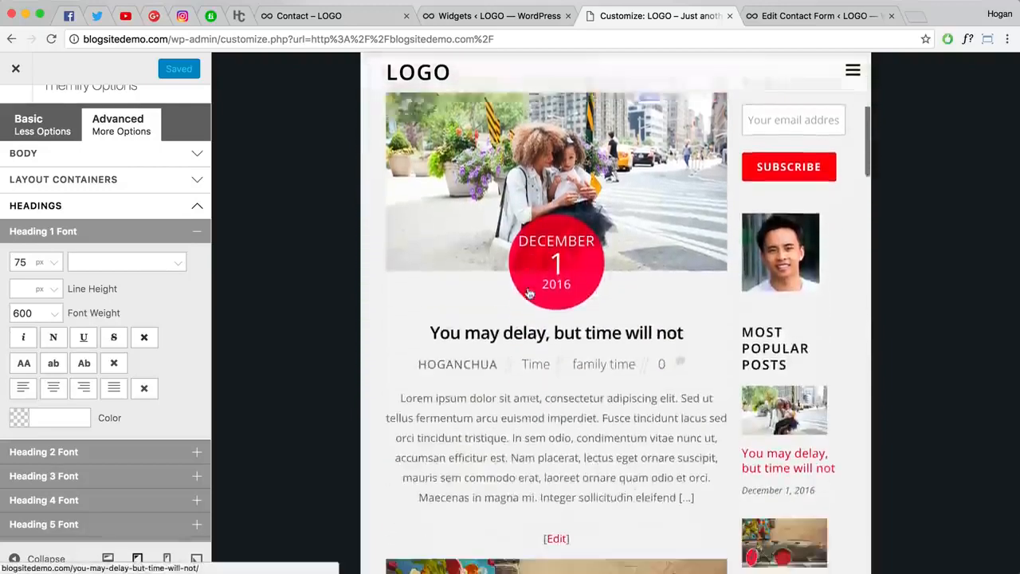
{"action": "scroll", "coordinate": [525, 295], "scroll_direction": "down", "scroll_amount": 10}
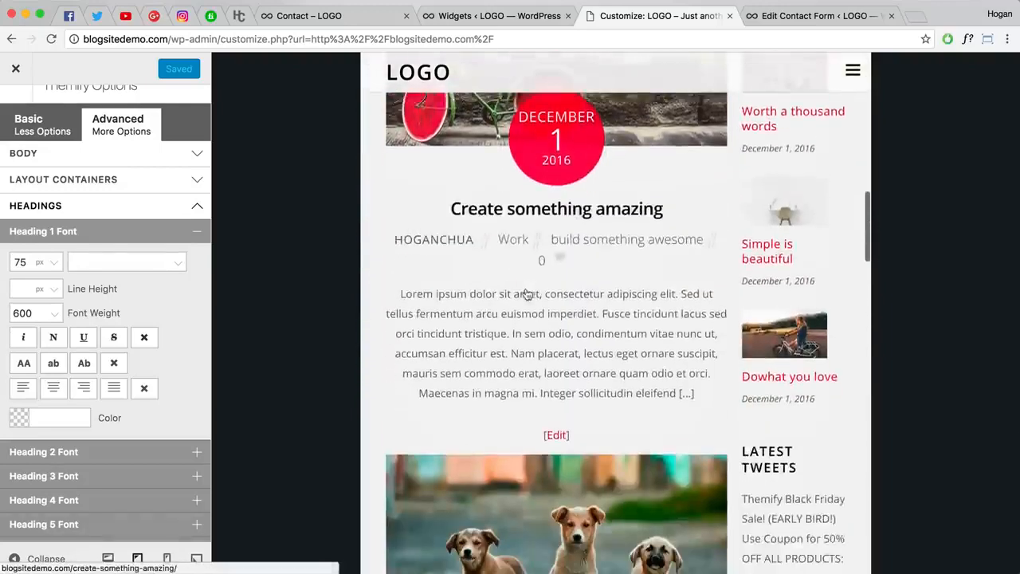
{"action": "scroll", "coordinate": [526, 294], "scroll_direction": "down", "scroll_amount": 15}
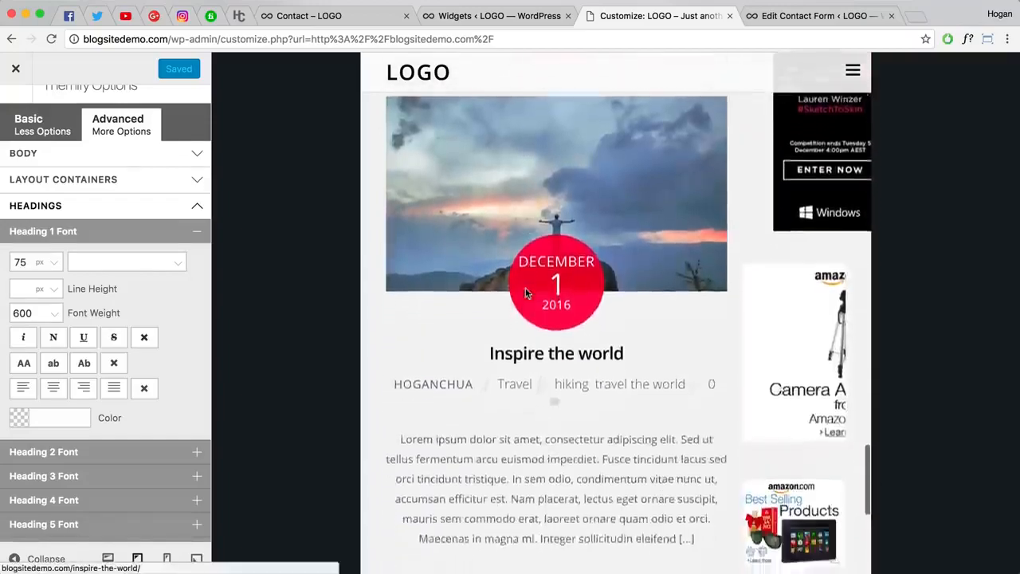
{"action": "scroll", "coordinate": [526, 294], "scroll_direction": "up", "scroll_amount": 15}
{"action": "scroll", "coordinate": [525, 291], "scroll_direction": "up", "scroll_amount": 15}
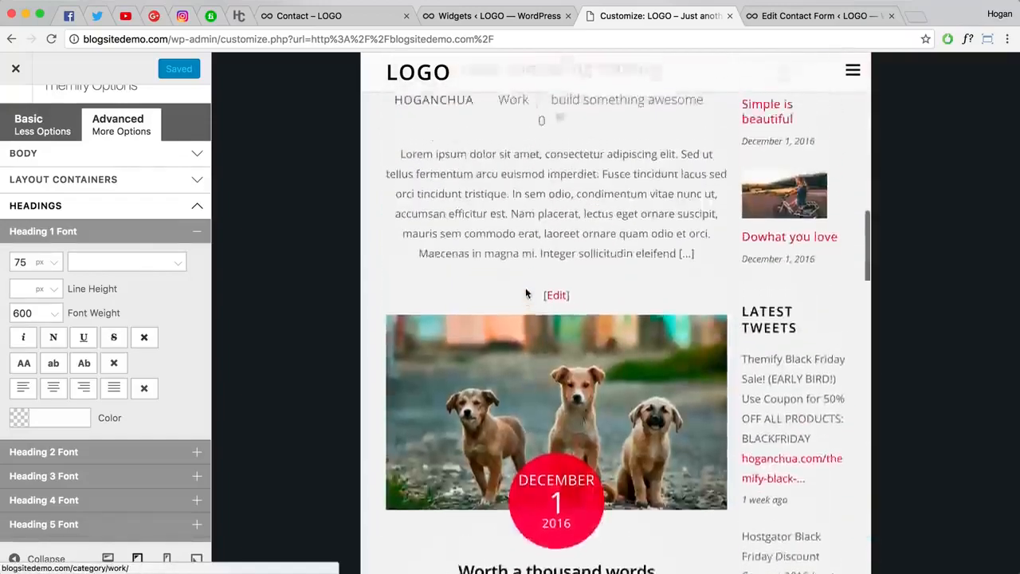